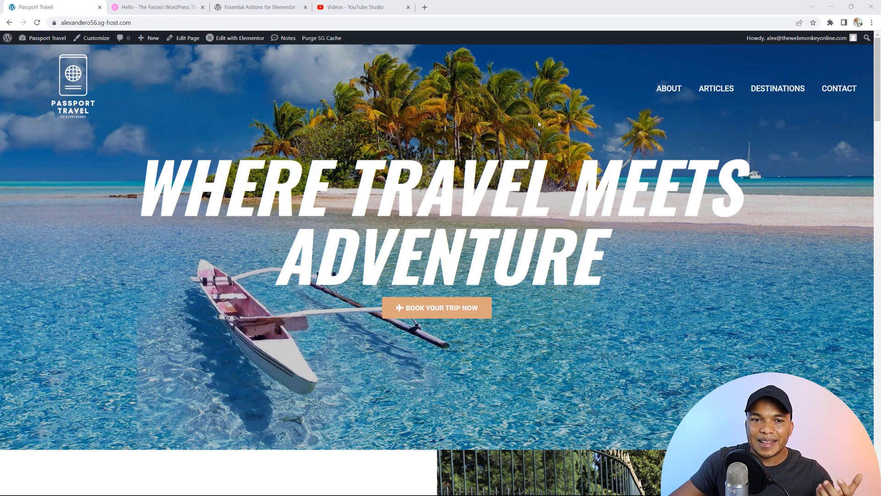
Step: View the Hello theme page on elementor.com, then the Essential Addons for Elementor plugin page
scroll(517, 125, "down", 10)
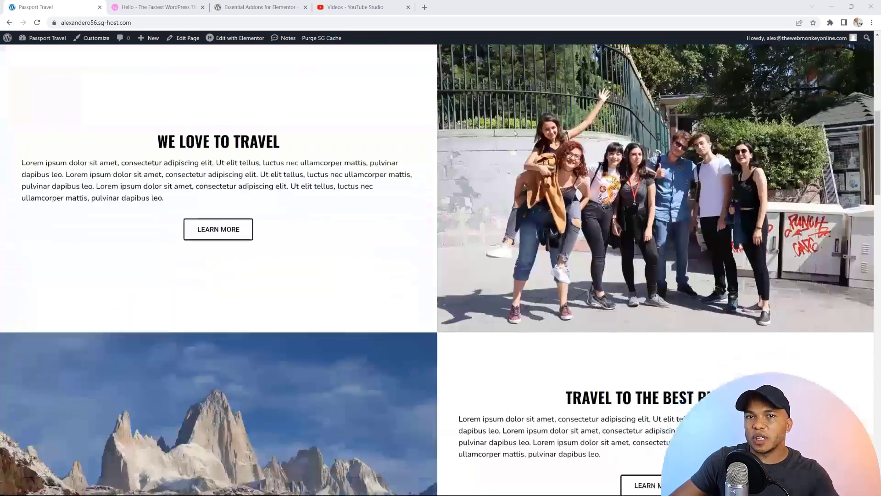
scroll(515, 125, "up", 10)
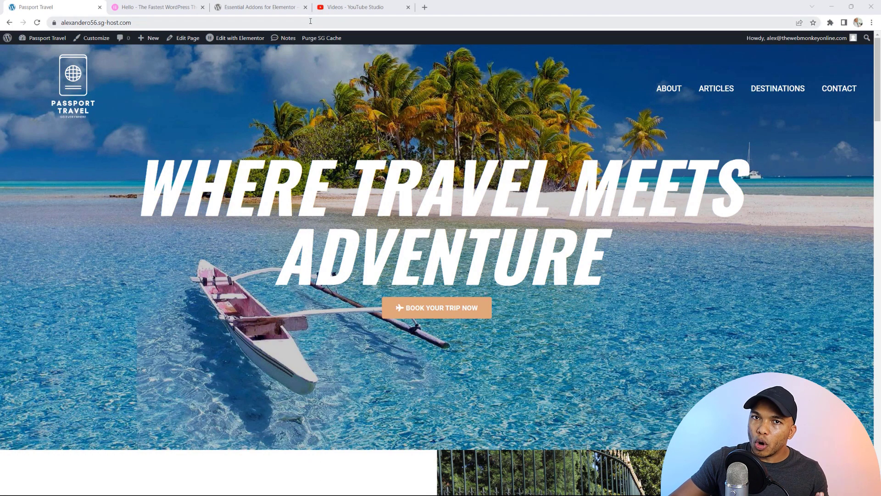
left_click(151, 7)
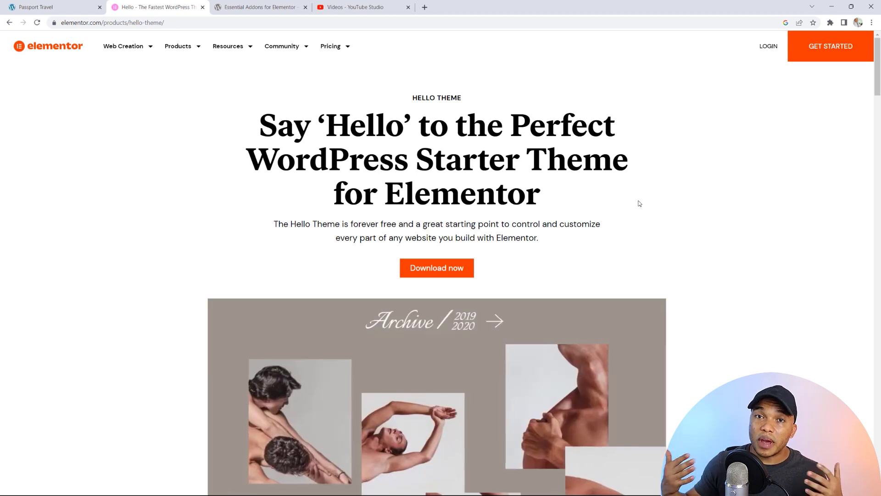
left_click(278, 5)
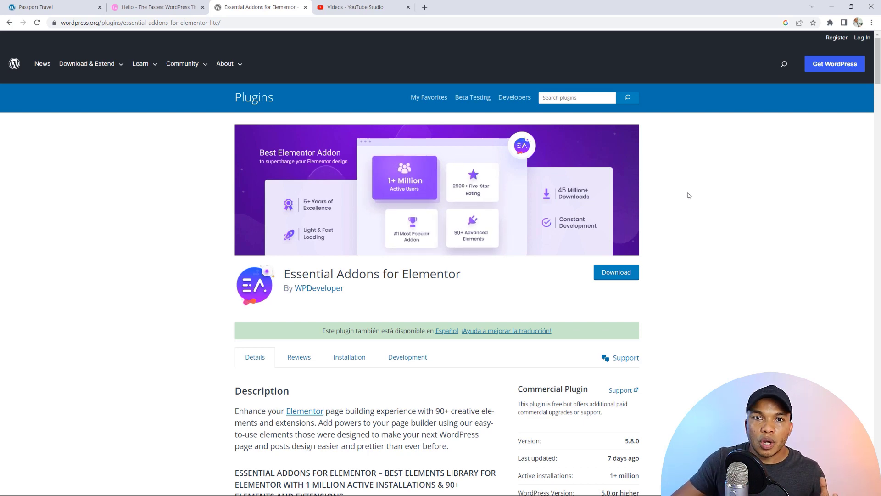
Step: Return to the Passport Travel homepage with its 'Where Travel Meets Adventure' hero
left_click(76, 10)
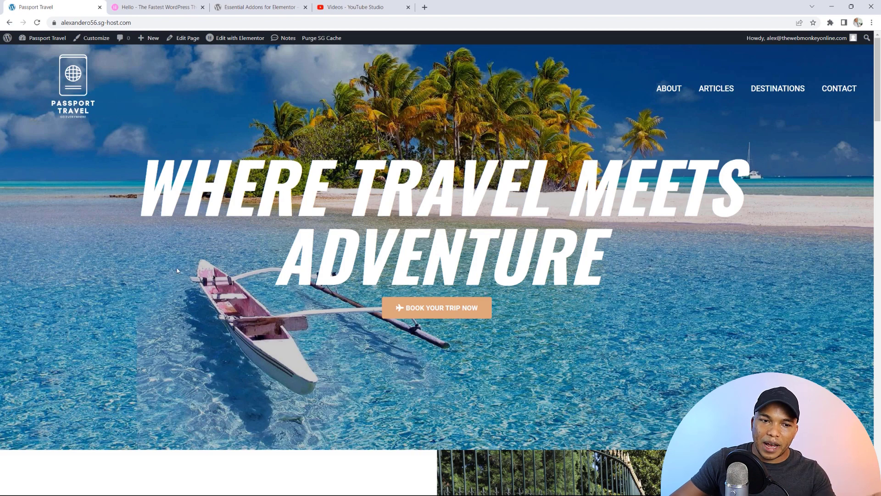
scroll(272, 240, "down", 6)
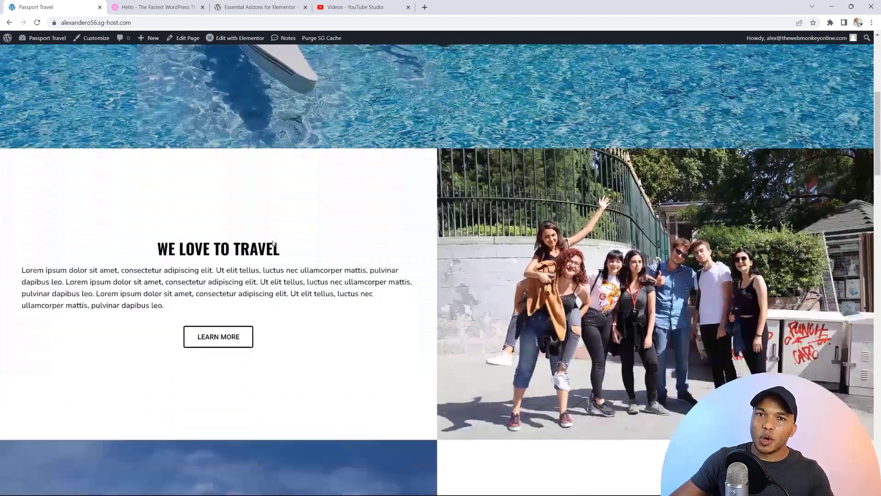
scroll(273, 243, "down", 6)
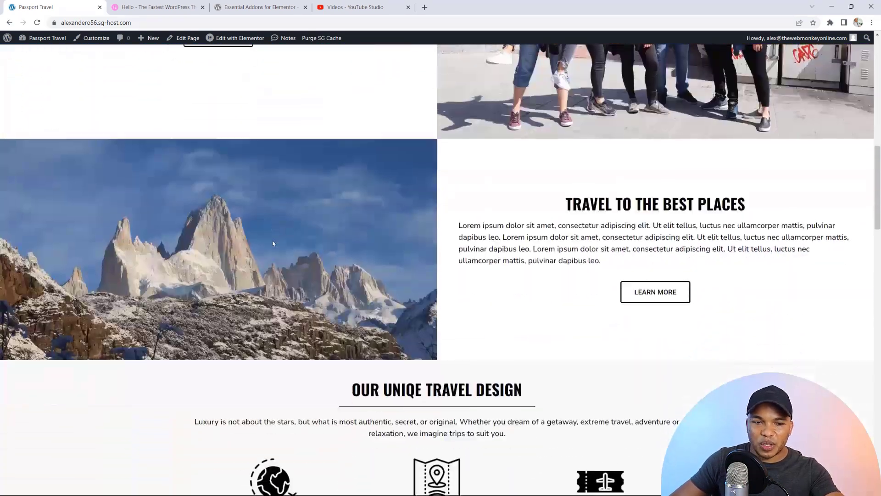
scroll(273, 244, "down", 8)
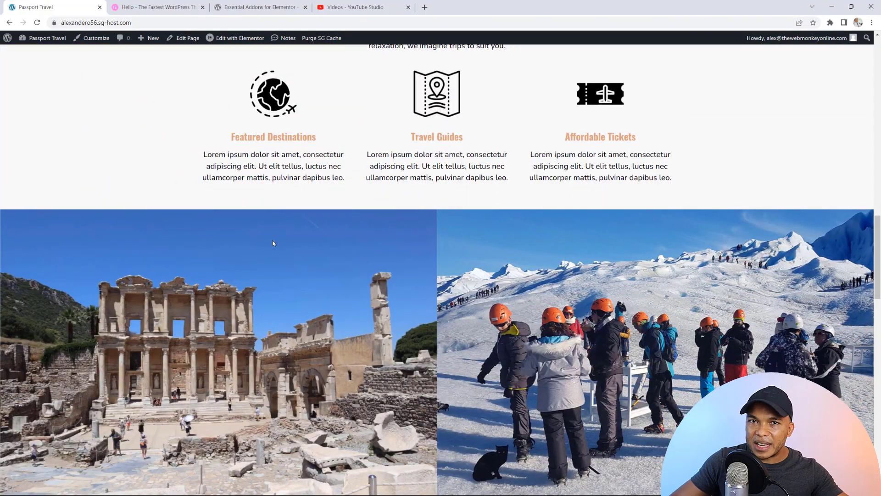
scroll(273, 243, "down", 4)
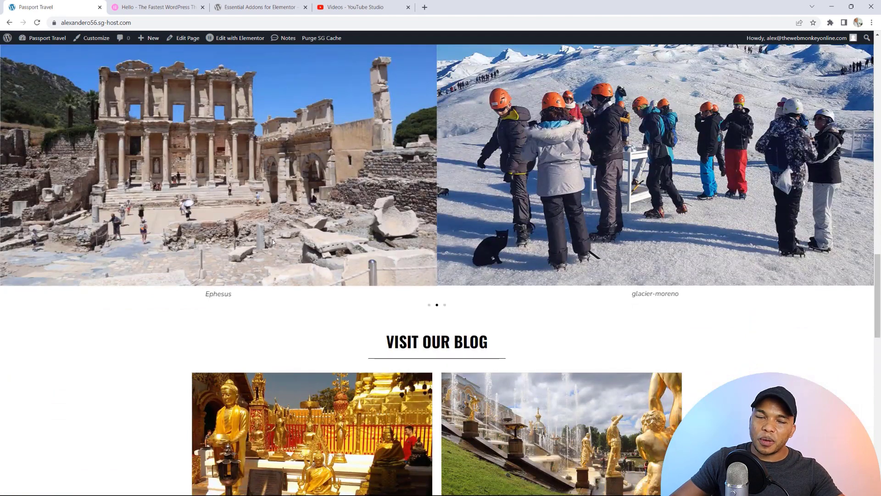
scroll(272, 242, "down", 5)
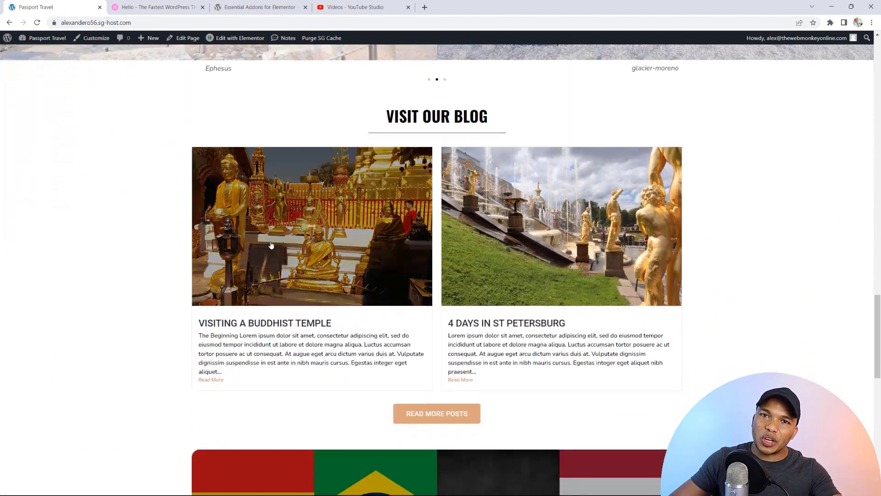
scroll(272, 246, "down", 4)
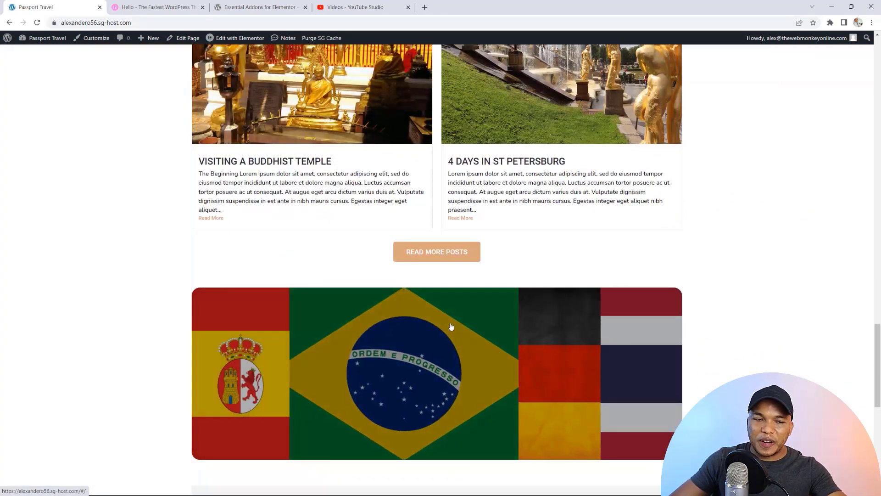
scroll(451, 326, "down", 2)
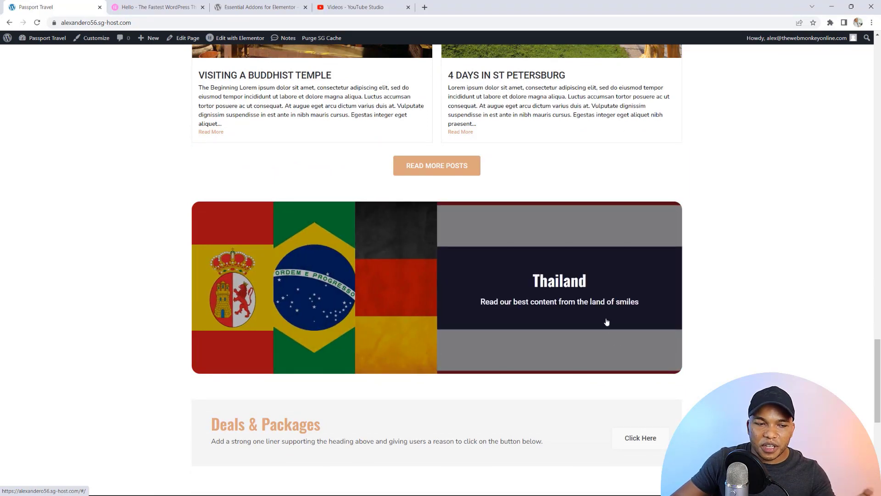
scroll(605, 320, "down", 3)
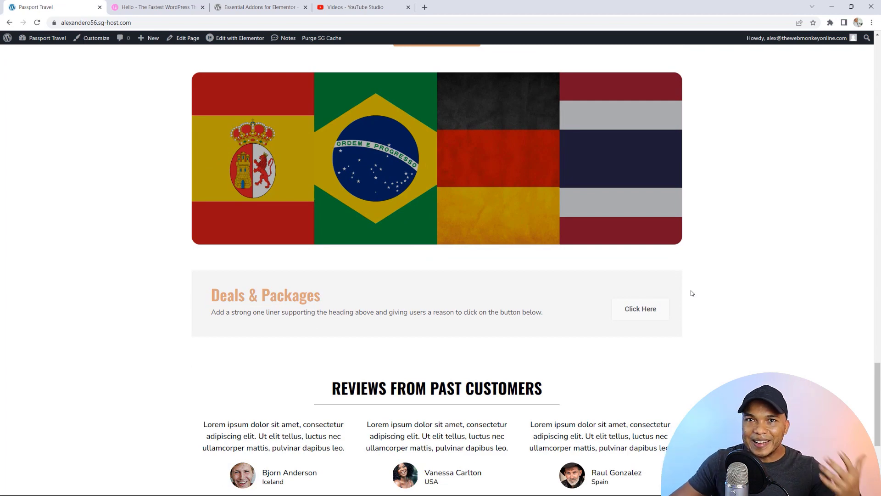
scroll(692, 293, "down", 3)
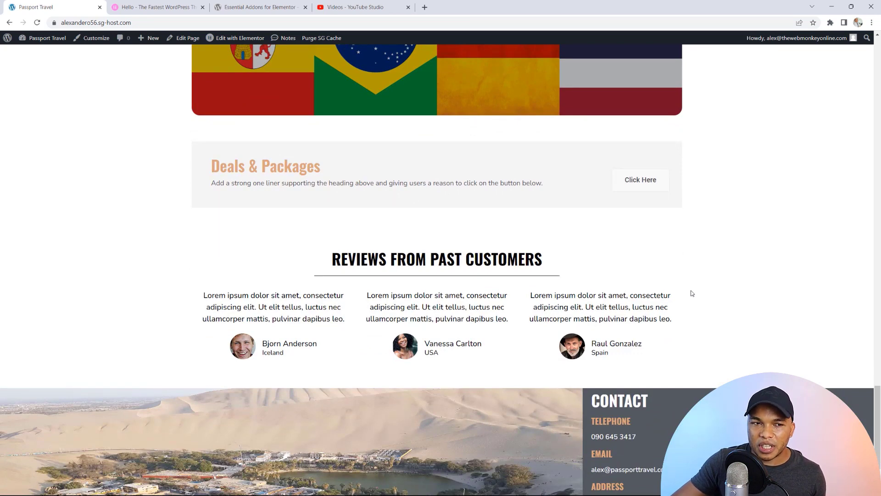
scroll(692, 292, "down", 2)
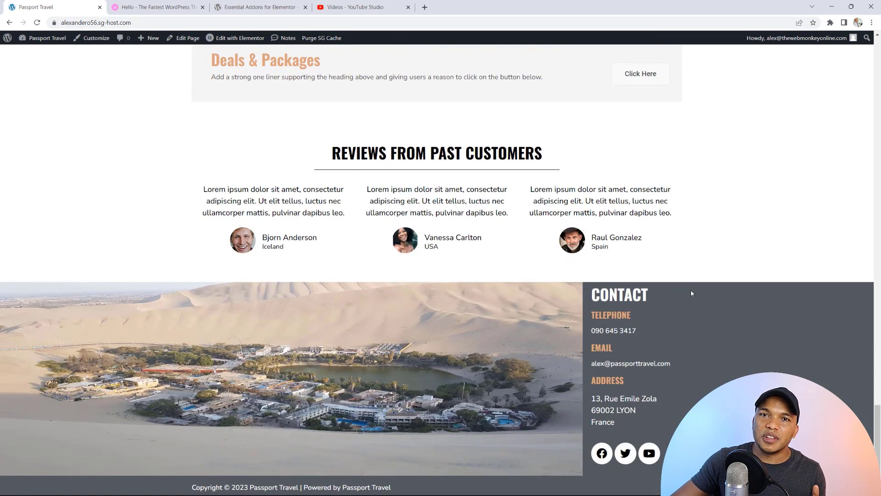
scroll(692, 293, "up", 20)
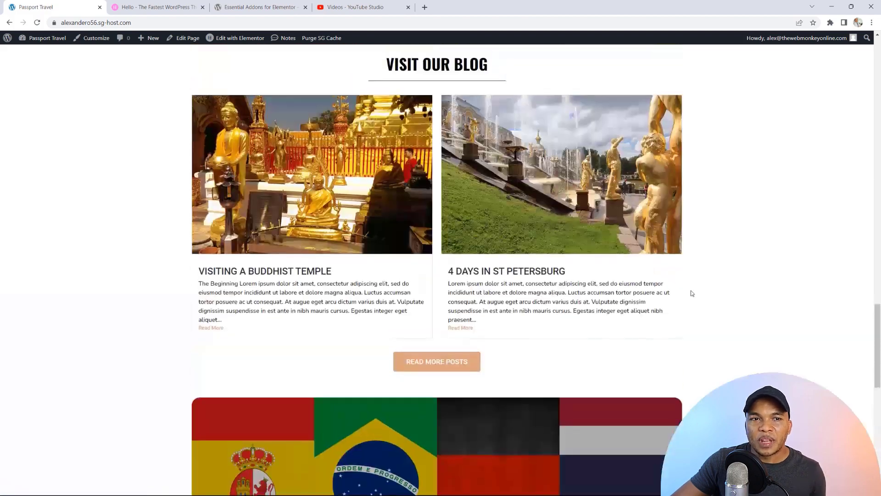
scroll(692, 293, "up", 15)
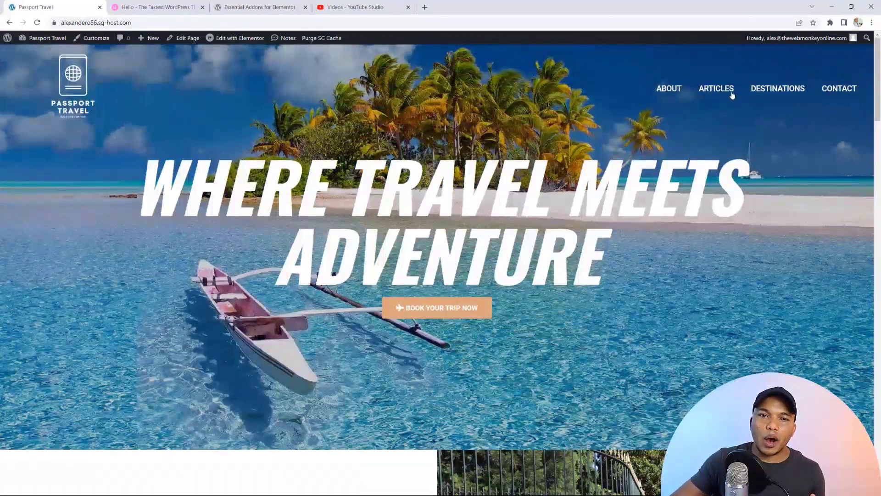
left_click(728, 89)
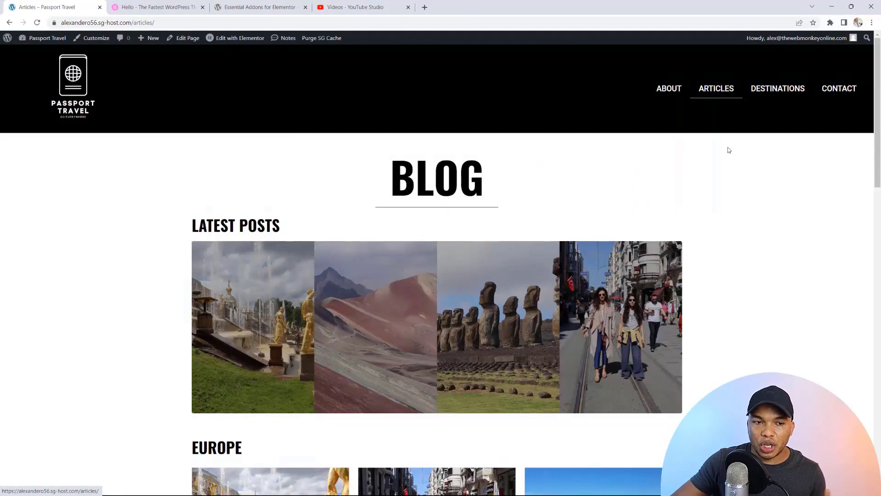
scroll(732, 248, "down", 5)
scroll(732, 238, "down", 5)
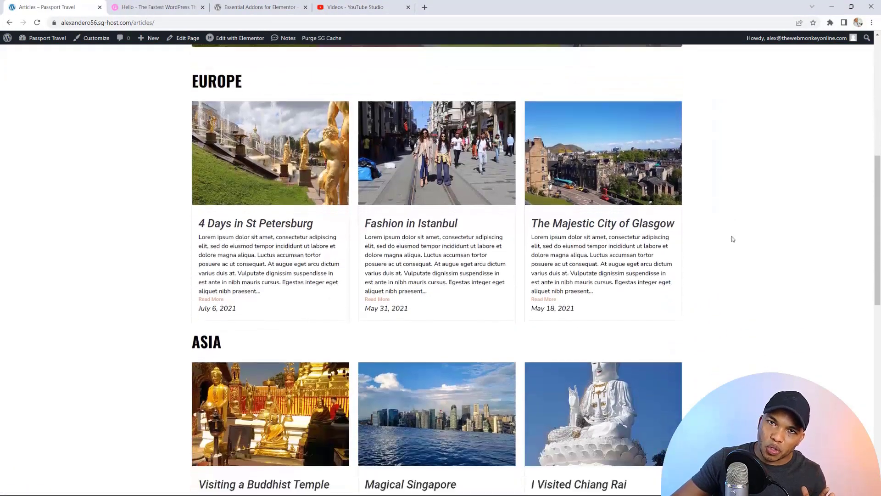
scroll(730, 236, "down", 1)
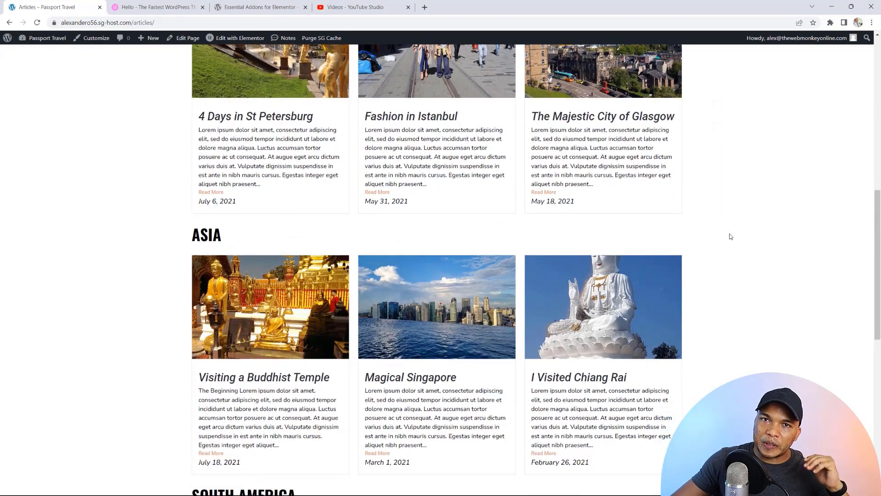
scroll(729, 235, "down", 4)
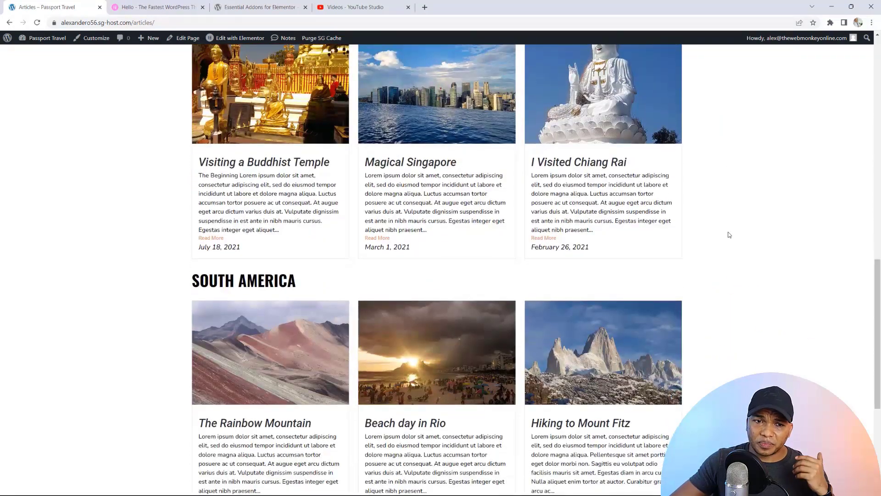
scroll(729, 235, "up", 15)
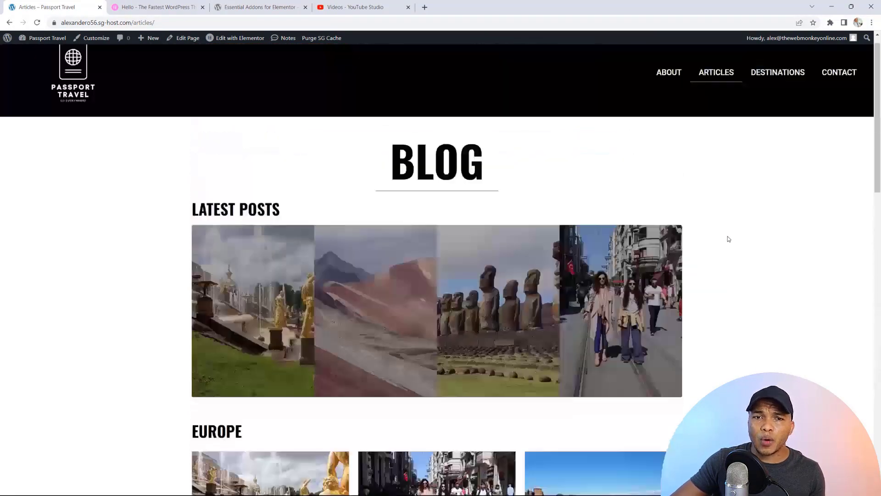
left_click(829, 93)
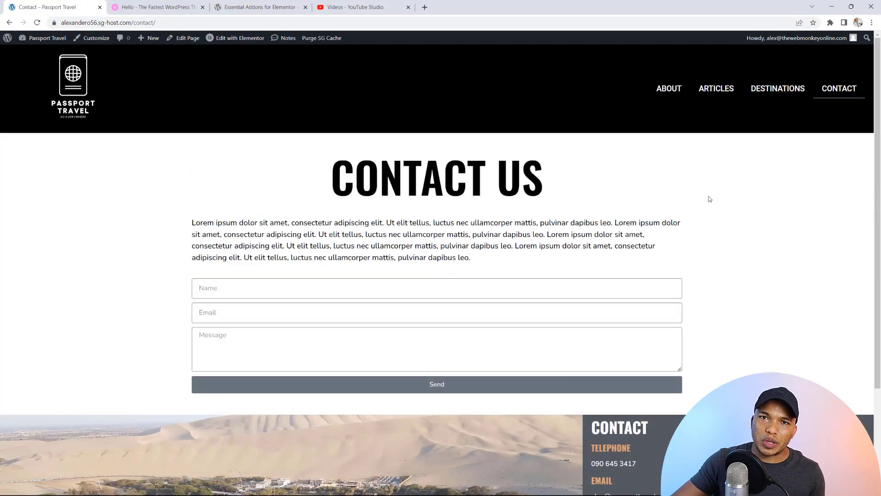
left_click(661, 91)
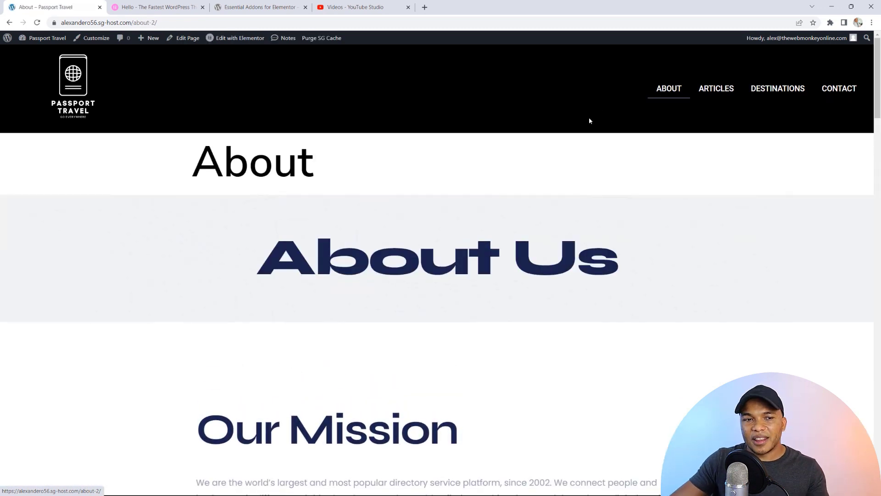
scroll(571, 155, "down", 6)
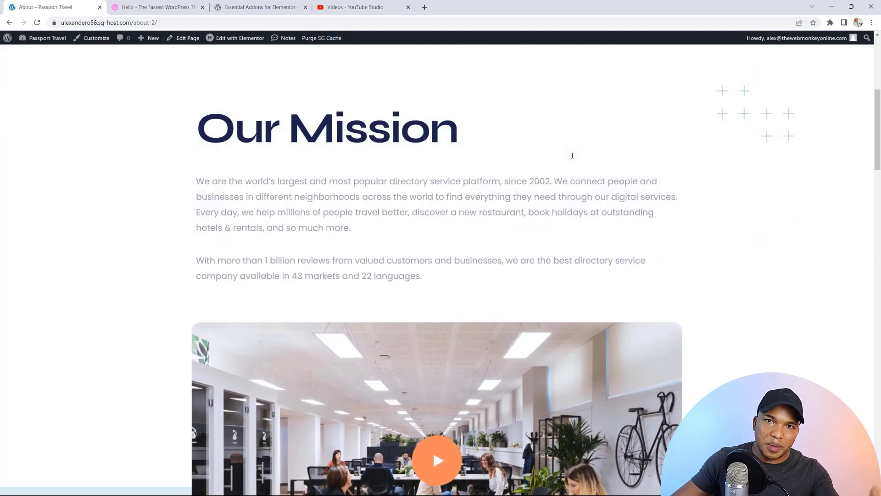
scroll(572, 155, "down", 5)
scroll(571, 159, "down", 8)
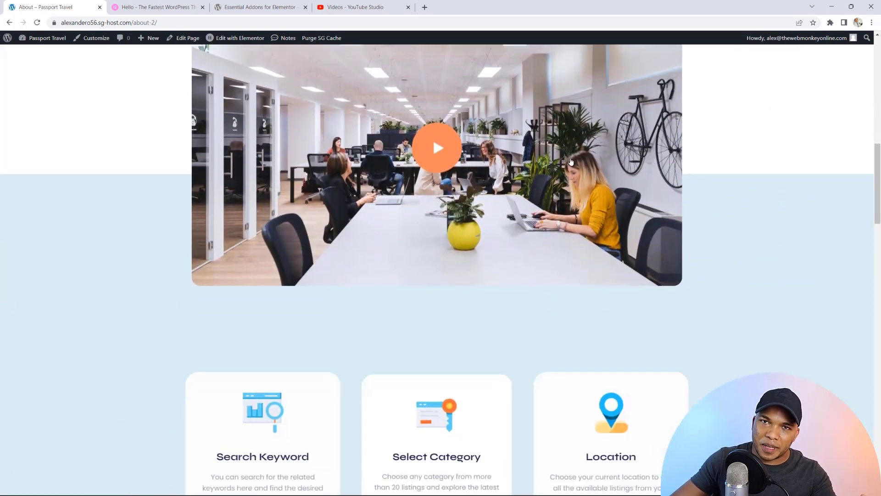
scroll(571, 160, "down", 1)
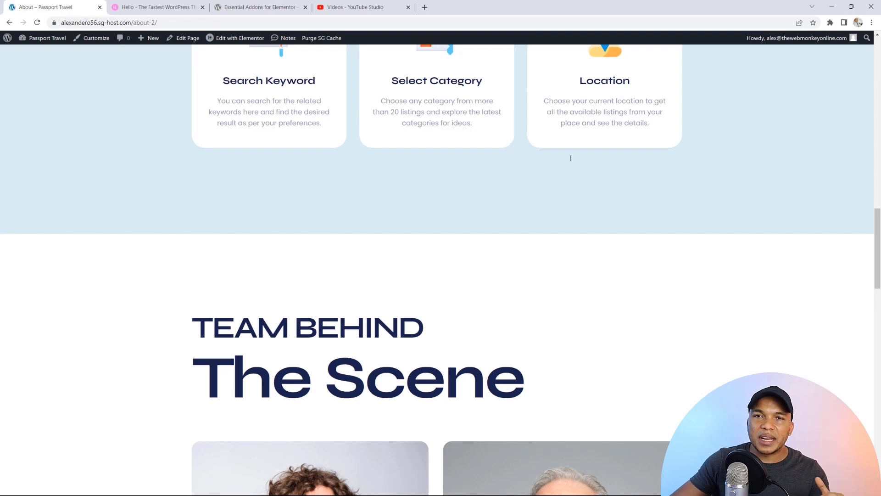
scroll(570, 158, "up", 18)
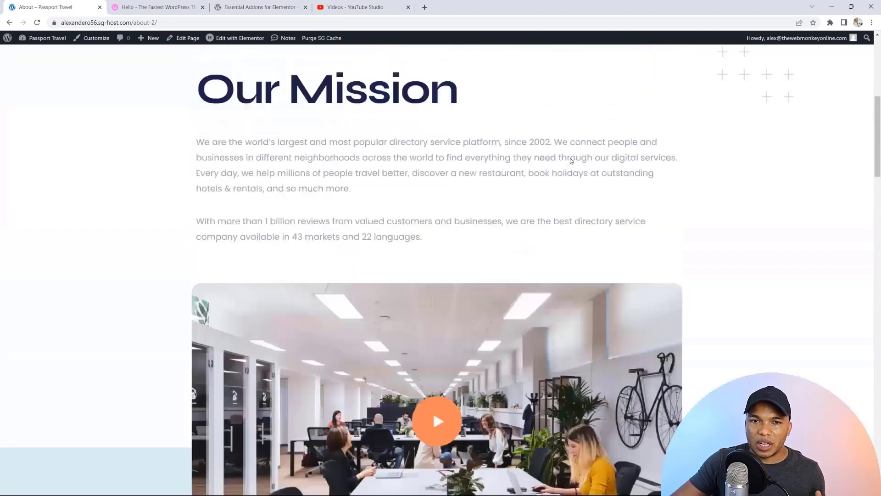
scroll(571, 160, "up", 3)
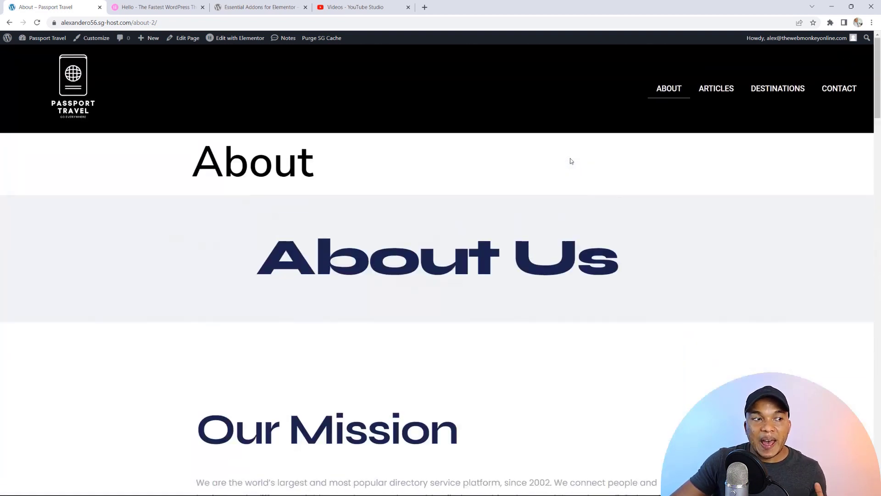
Step: Go back to the Passport Travel home page via the header logo, then switch to YouTube Studio
left_click(76, 83)
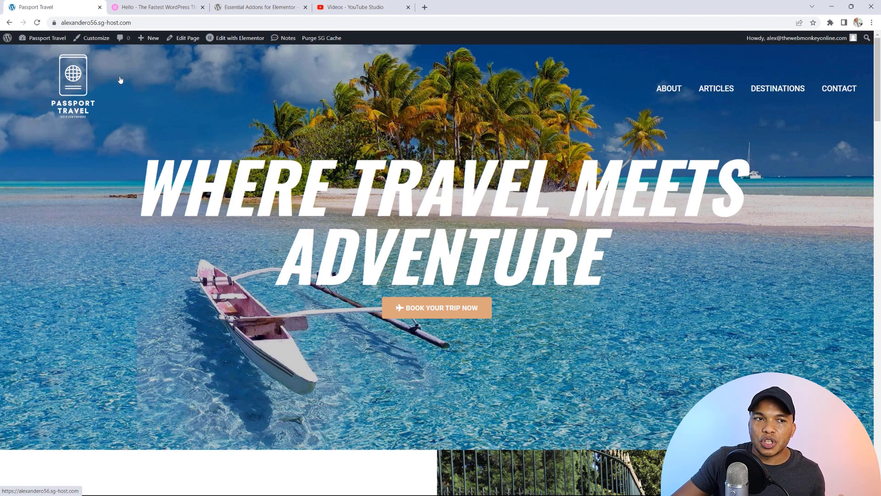
left_click(359, 6)
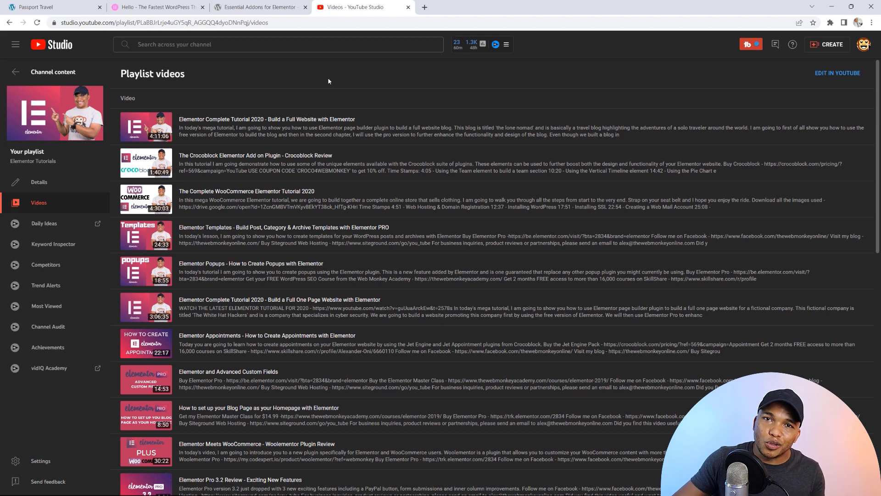
Step: Scroll through the Elementor Tutorials playlist's video list in YouTube Studio
scroll(306, 128, "down", 6)
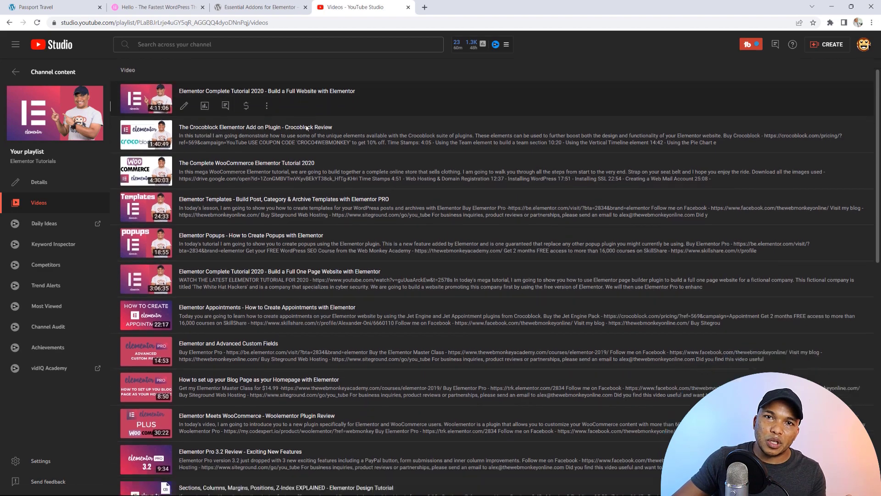
scroll(306, 127, "down", 6)
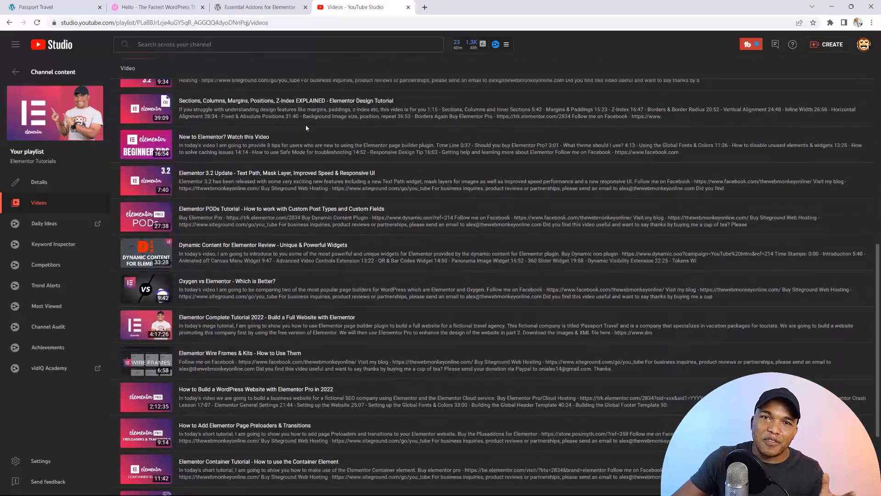
mouse_move(306, 125)
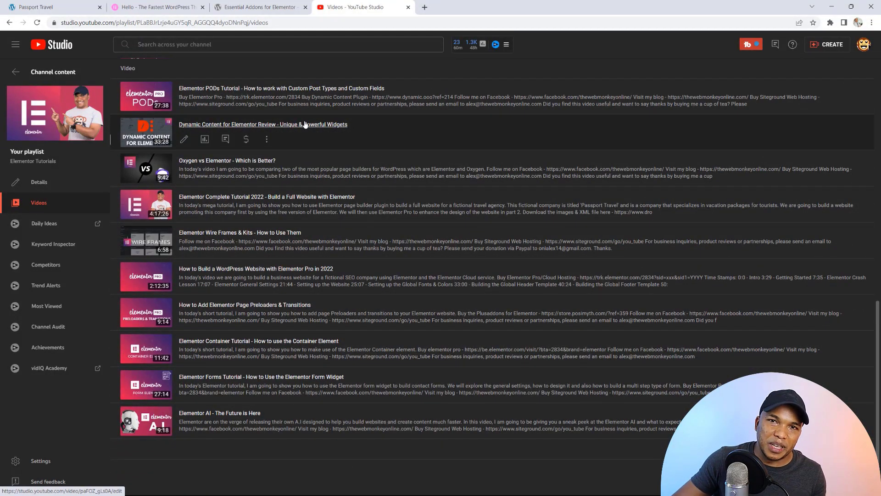
scroll(307, 125, "up", 10)
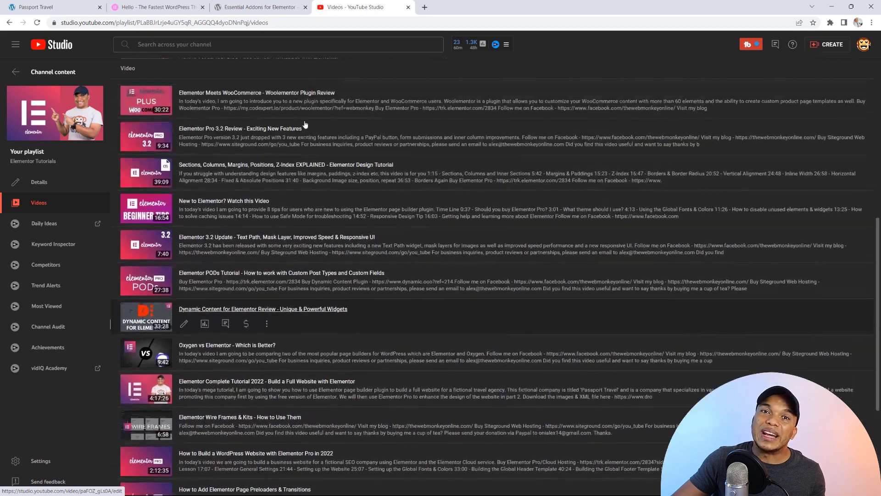
scroll(305, 124, "up", 3)
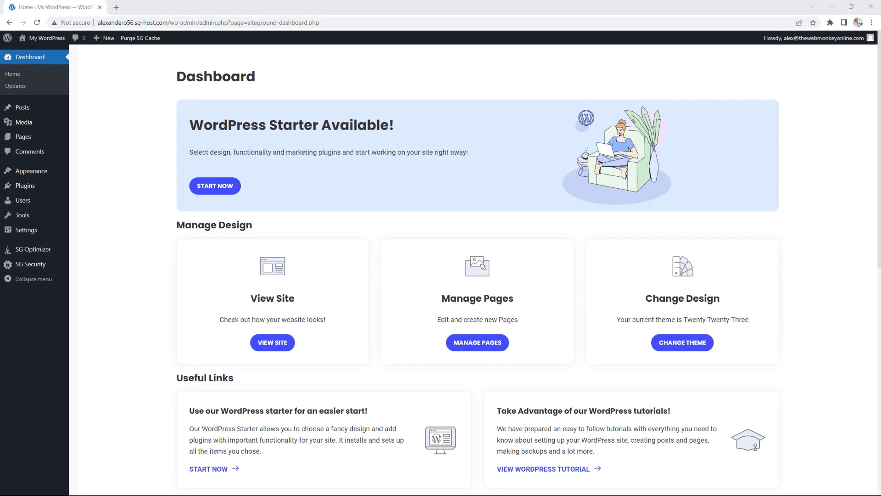
Step: Open All Posts under Posts to list the nine published travel posts
mouse_move(57, 107)
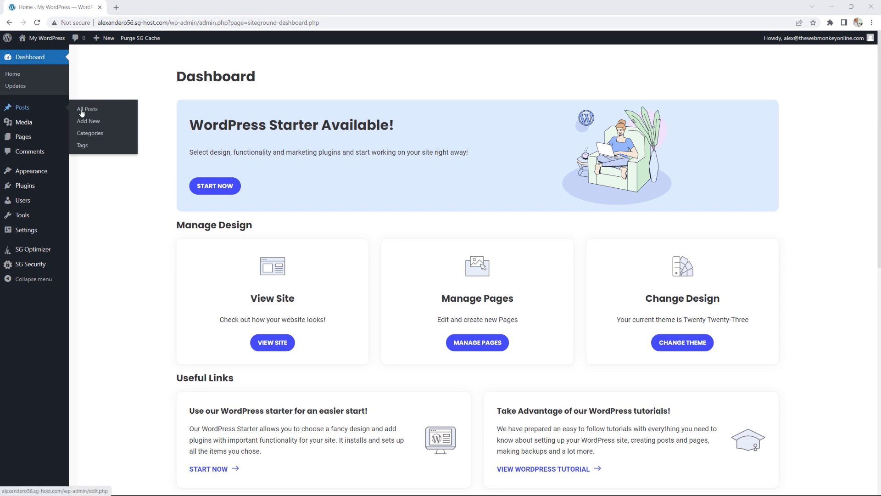
left_click(85, 110)
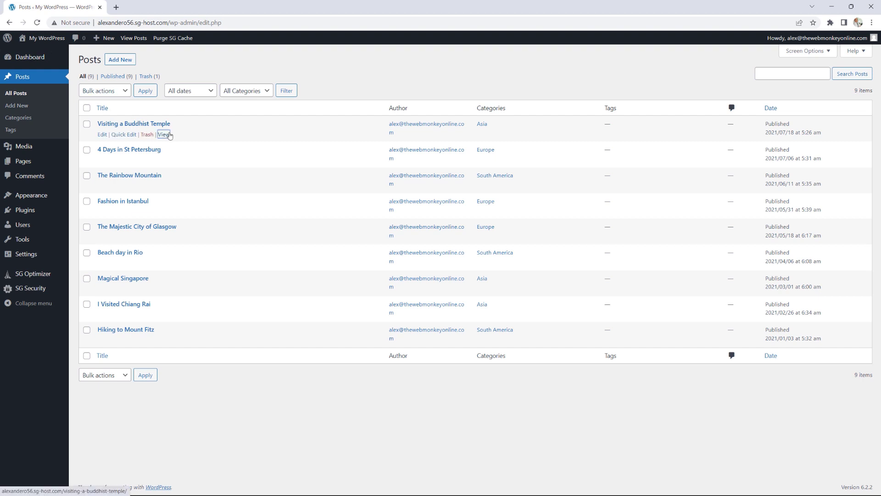
left_click(164, 134)
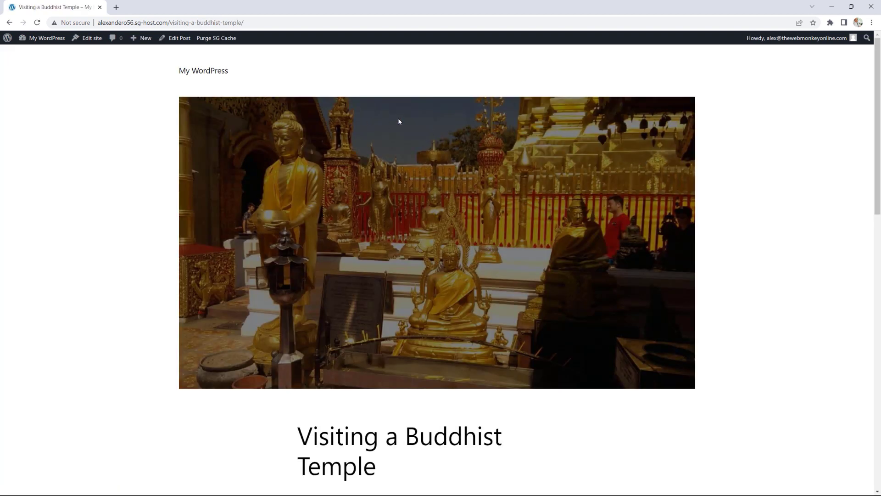
scroll(722, 166, "down", 3)
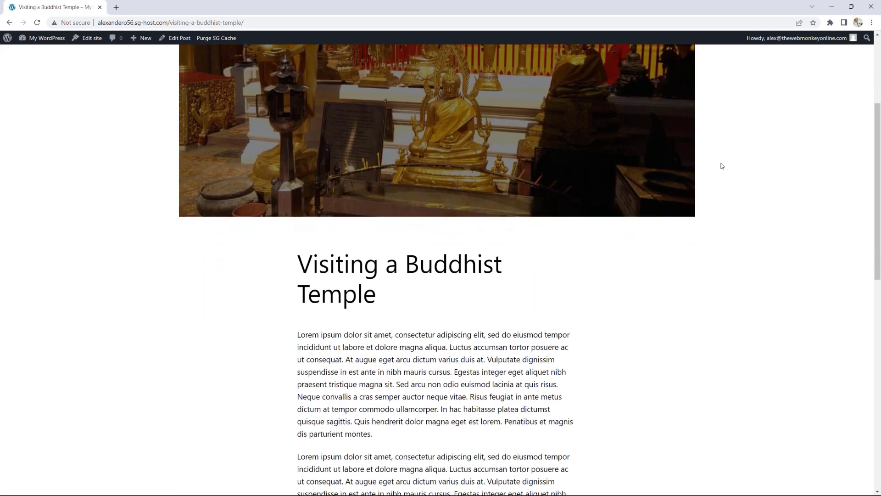
scroll(722, 166, "down", 3)
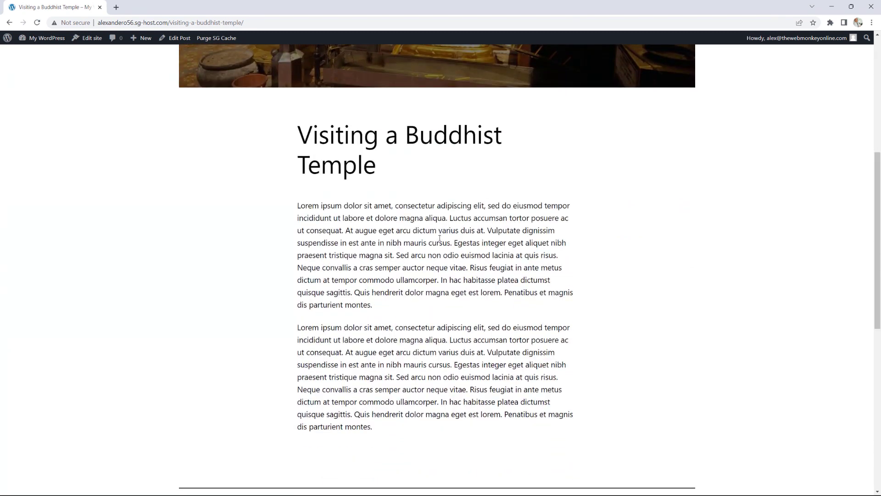
scroll(503, 290, "up", 6)
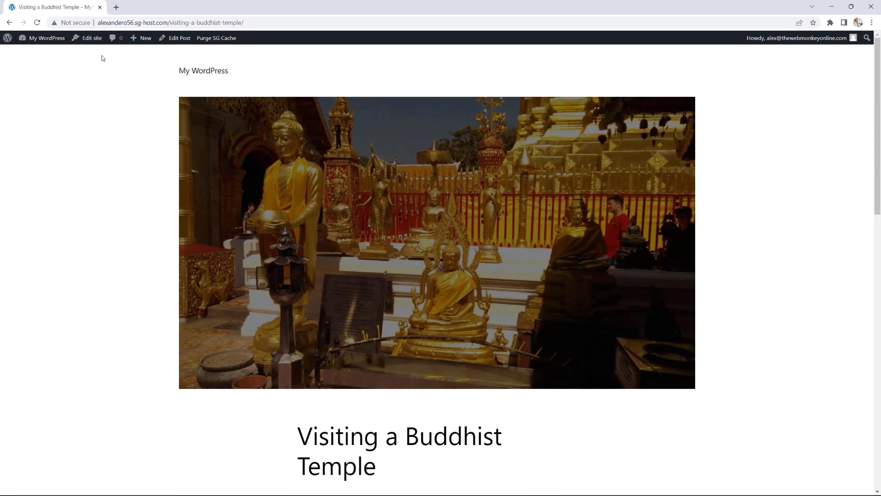
mouse_move(29, 38)
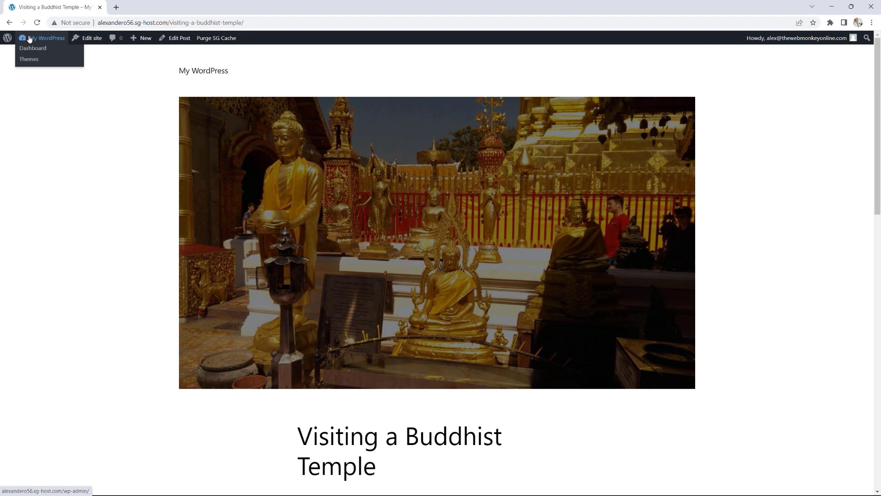
left_click(10, 22)
mouse_move(21, 147)
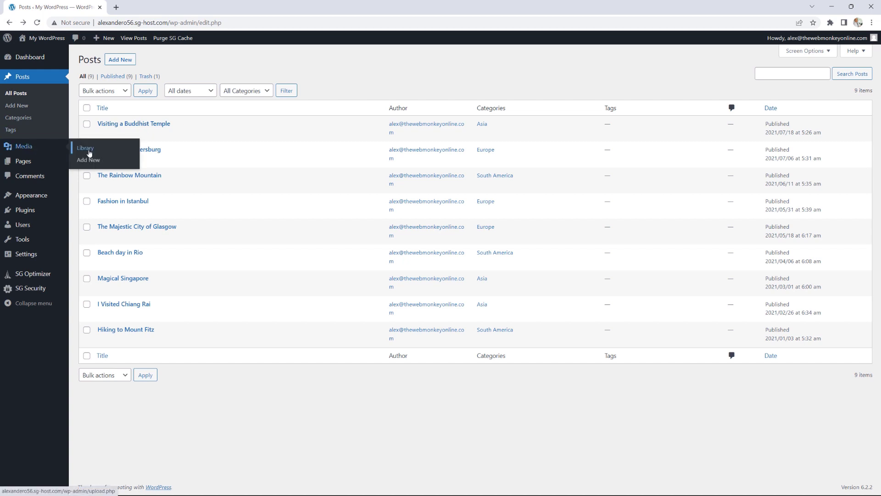
left_click(89, 151)
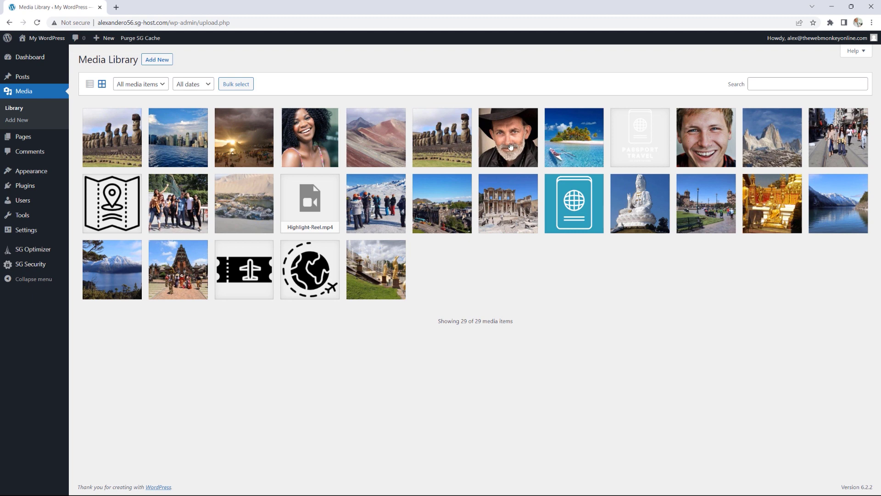
mouse_move(28, 77)
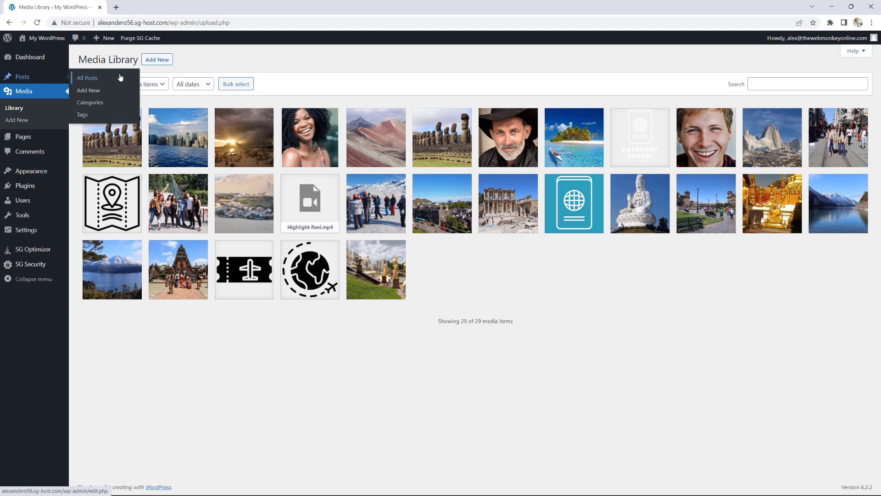
left_click(120, 77)
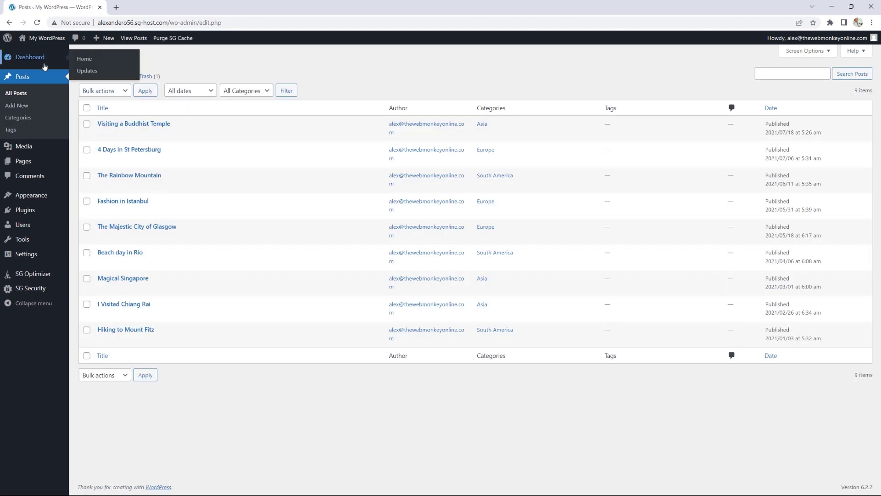
mouse_move(44, 162)
right_click(88, 163)
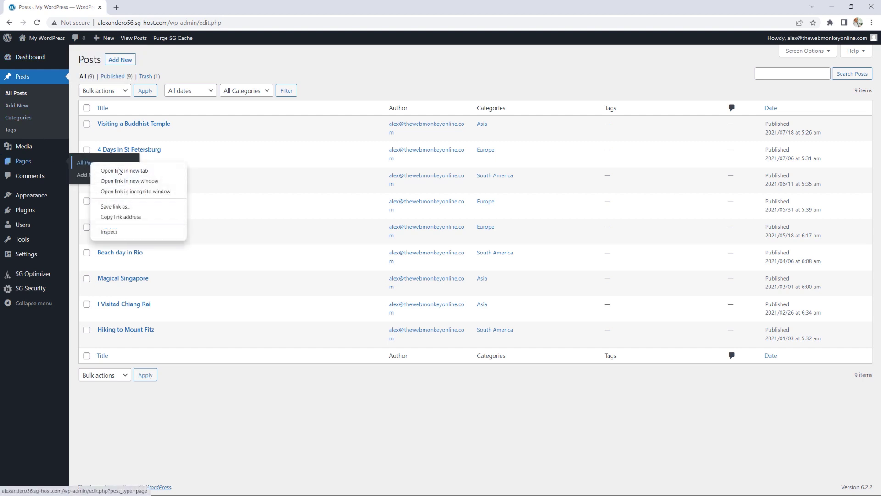
left_click(117, 170)
left_click(163, 8)
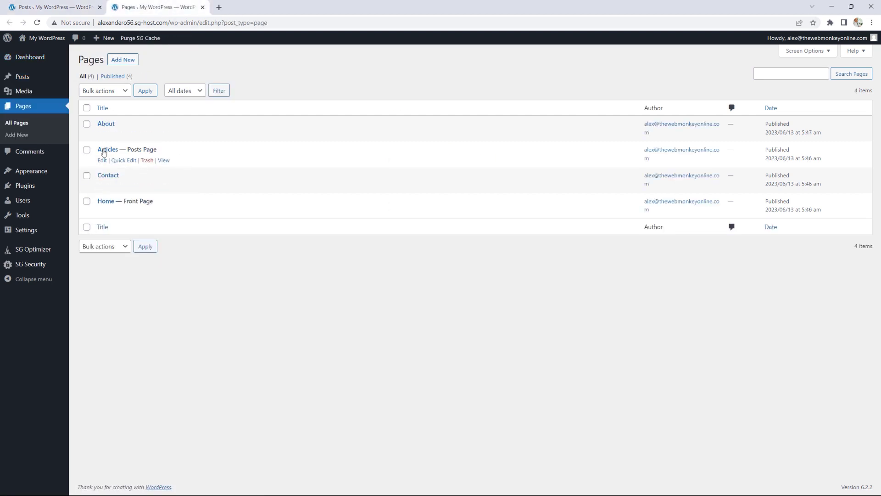
left_click(162, 160)
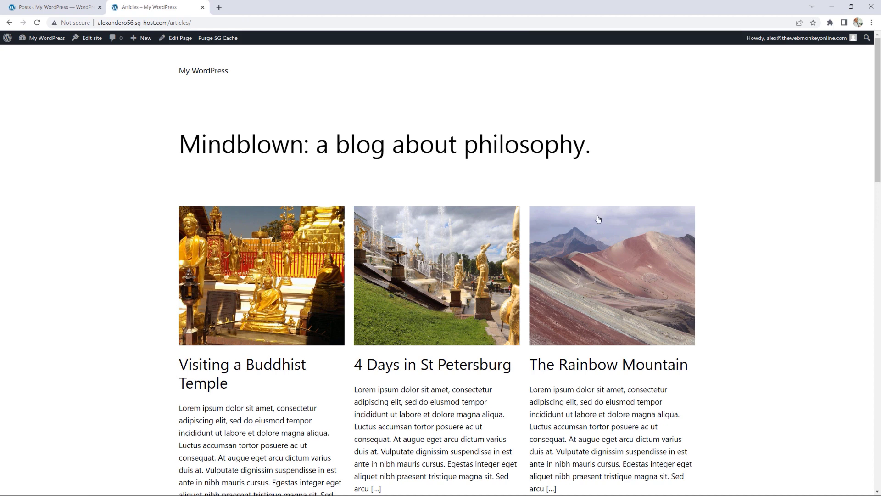
scroll(737, 234, "down", 2)
scroll(736, 234, "up", 1)
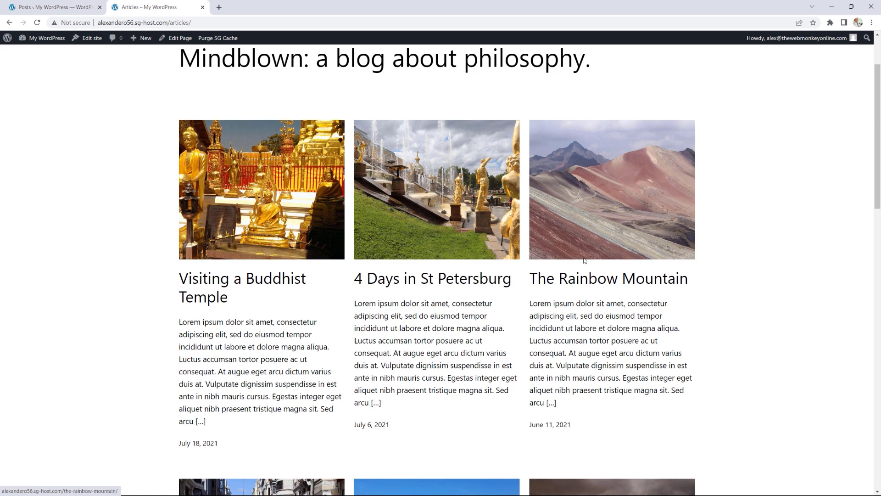
scroll(739, 325, "down", 2)
scroll(740, 329, "down", 6)
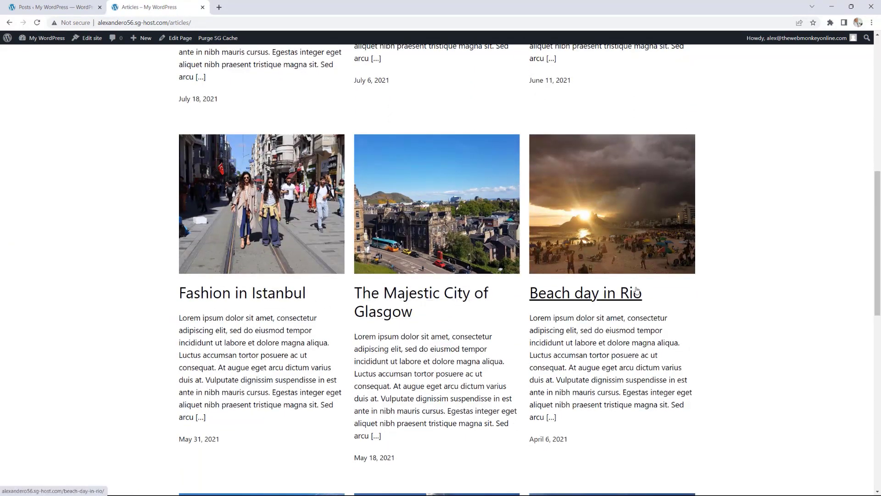
scroll(810, 305, "down", 1)
scroll(811, 305, "down", 7)
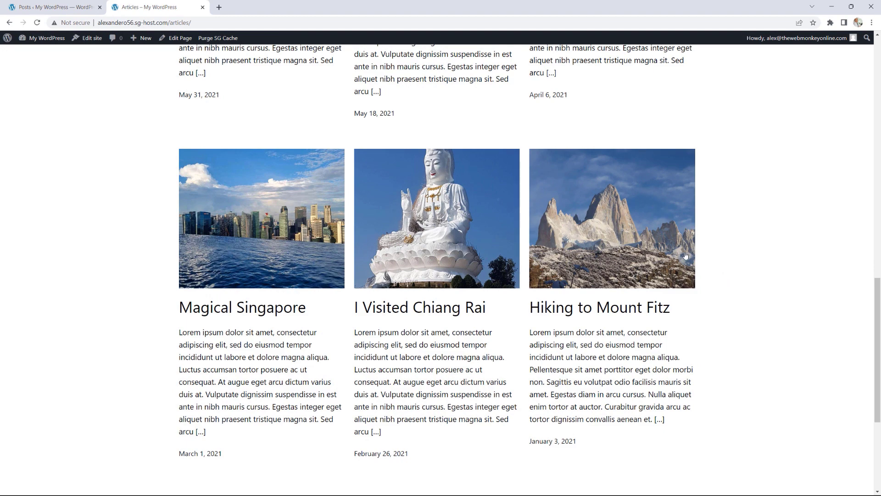
scroll(734, 303, "up", 7)
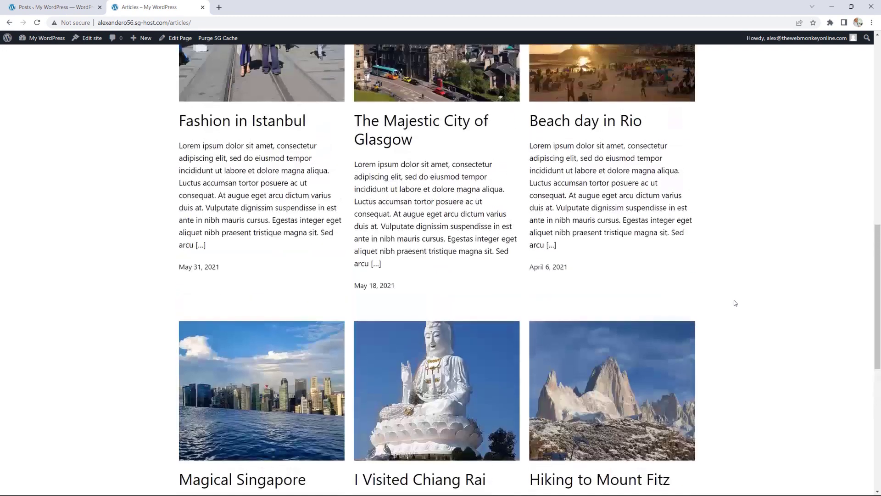
scroll(734, 303, "up", 9)
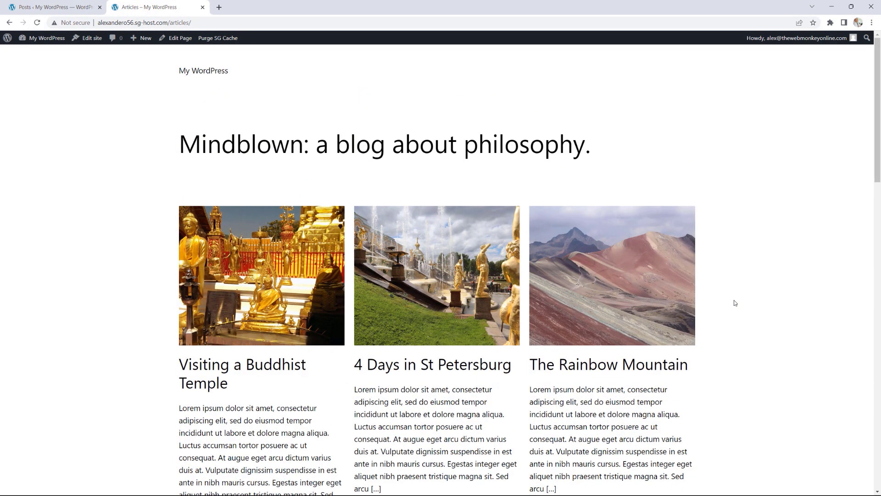
left_click(203, 8)
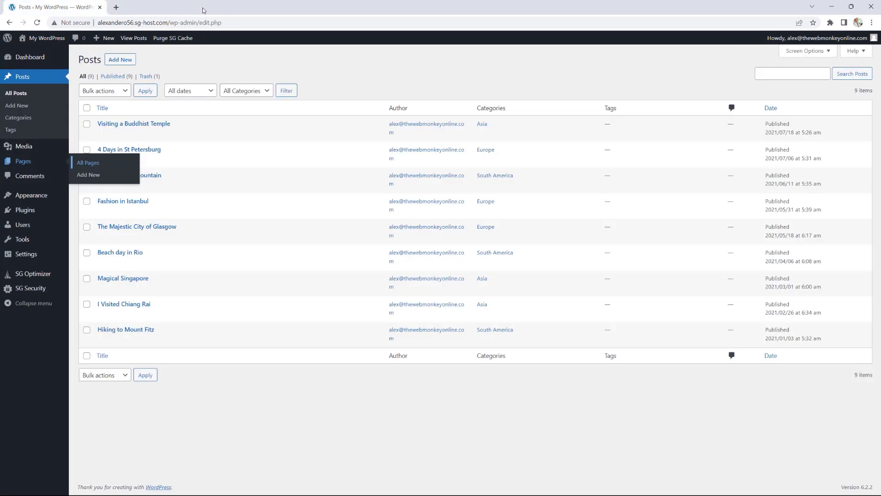
Step: Review the All Pages list, then open the Settings > Reading page
left_click(98, 164)
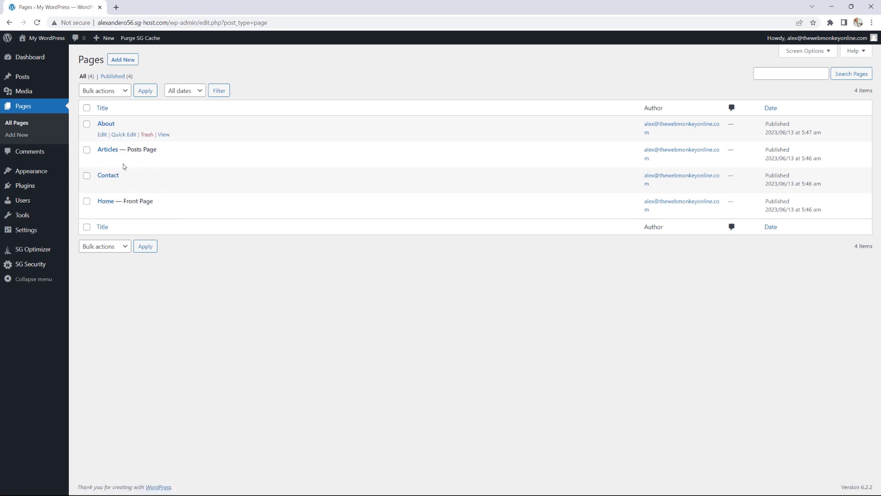
mouse_move(46, 231)
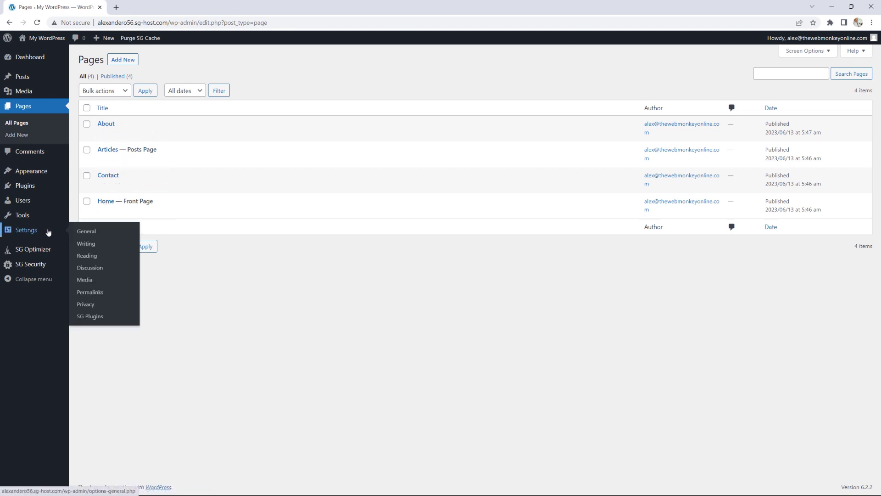
left_click(95, 259)
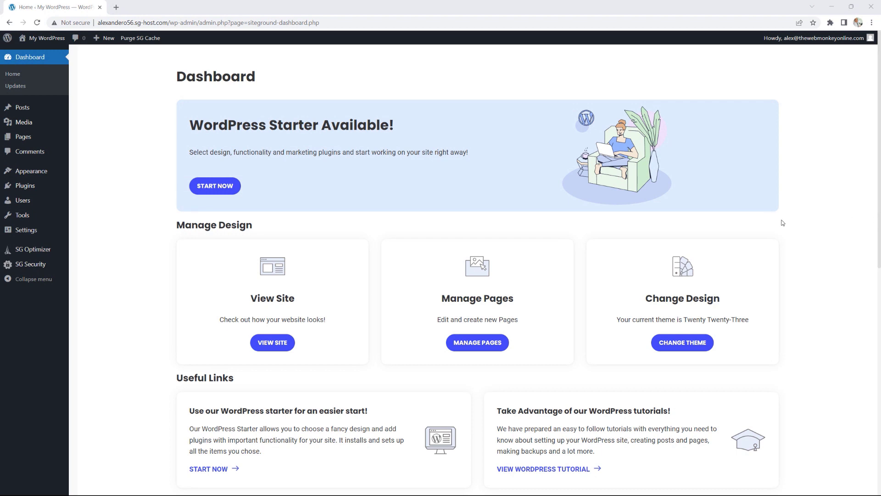
Step: Search Add New Plugins for 'elementor', then install and activate Elementor Website Builder
mouse_move(56, 185)
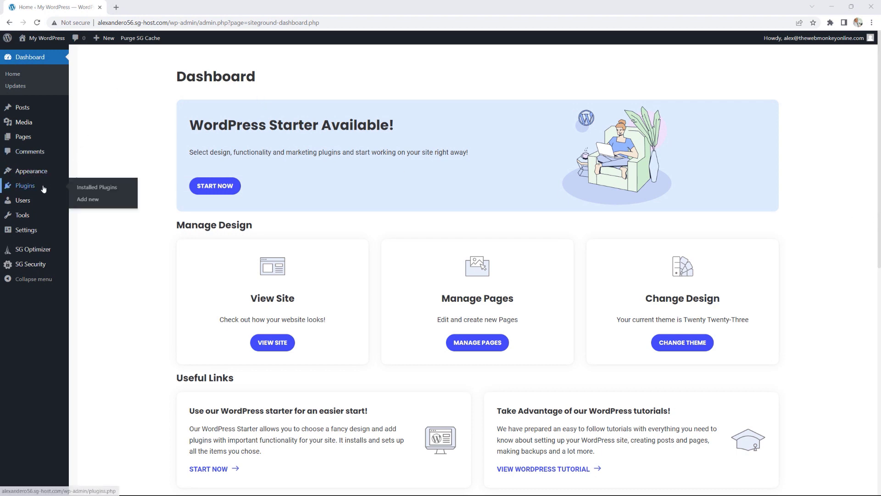
left_click(96, 200)
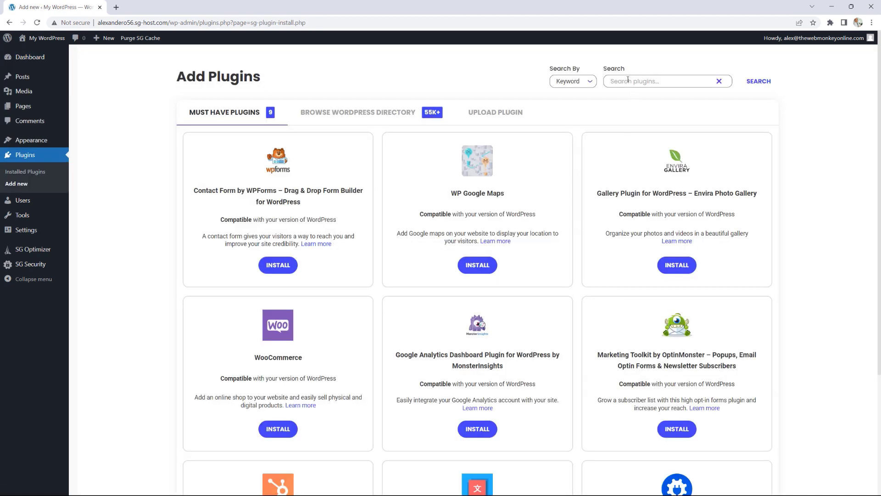
type("elementor")
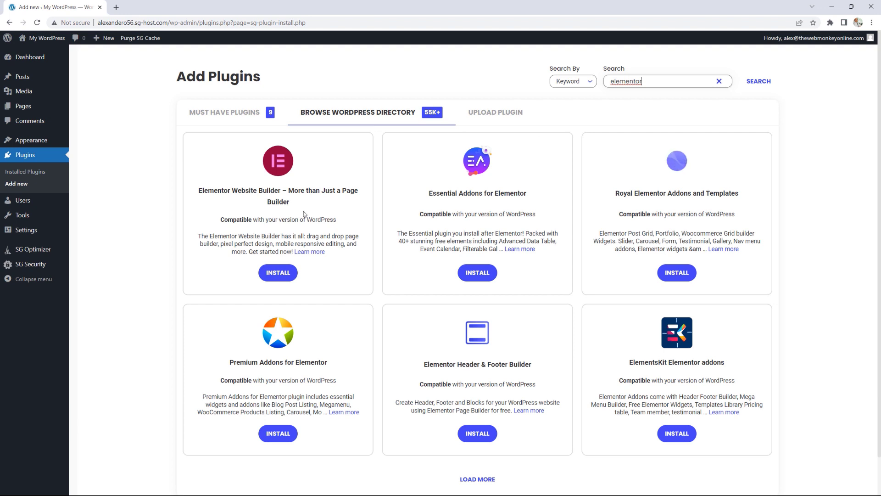
left_click(278, 272)
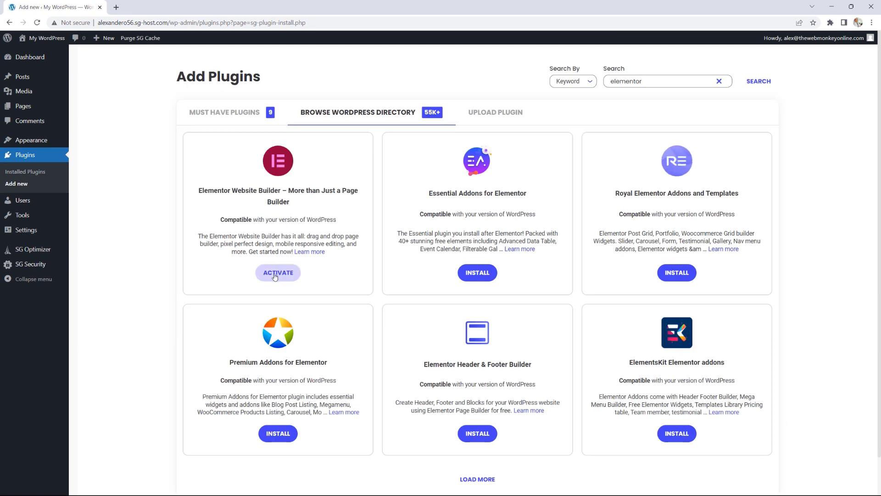
left_click(275, 274)
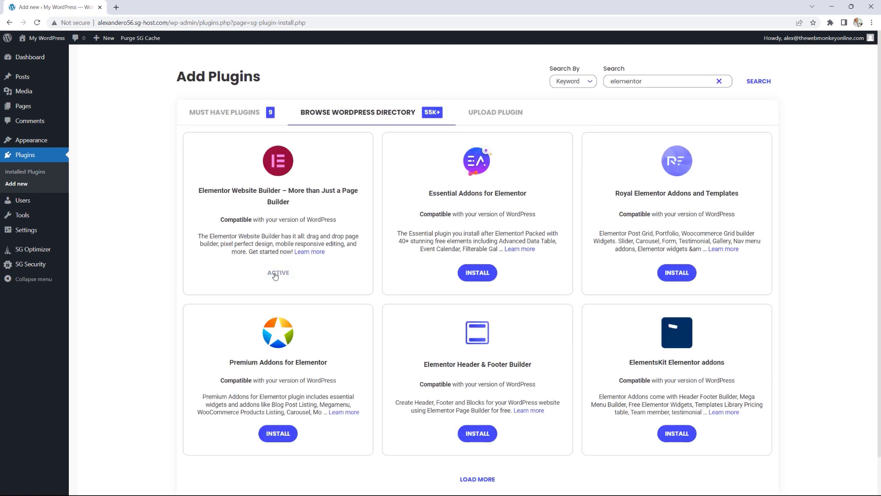
Step: Skip connecting an Elementor account and continue with the Hello theme
left_click(37, 172)
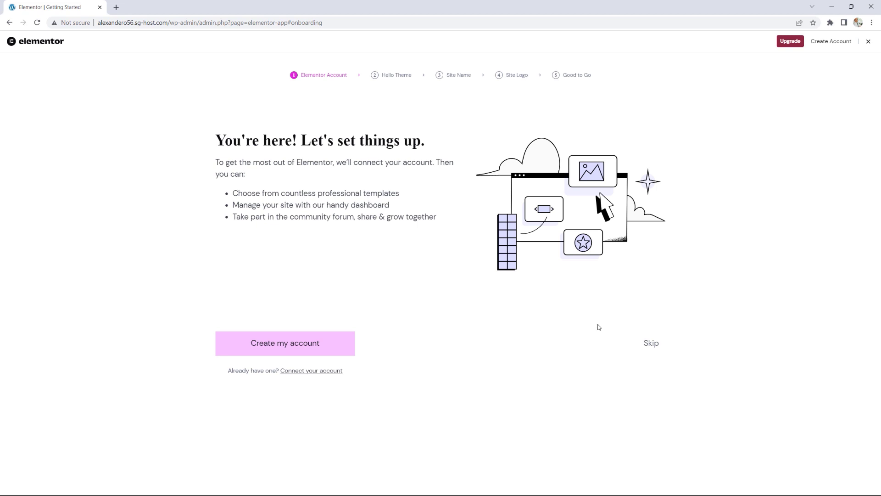
left_click(651, 344)
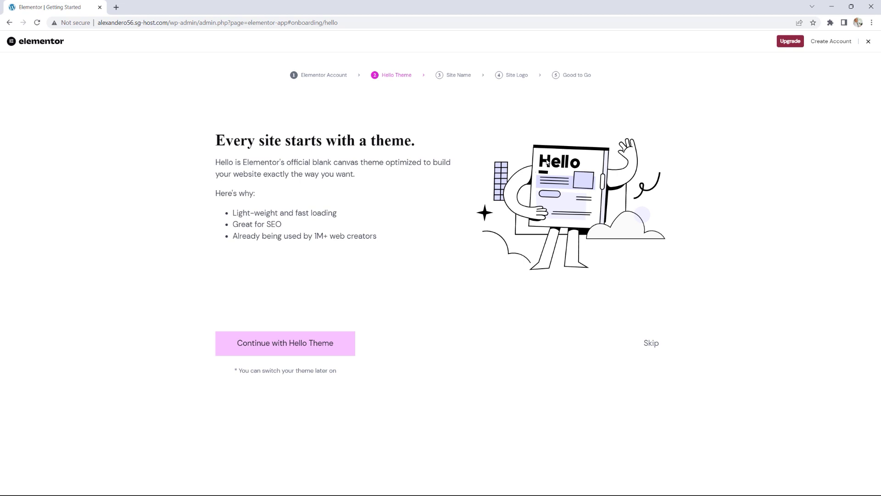
left_click(295, 344)
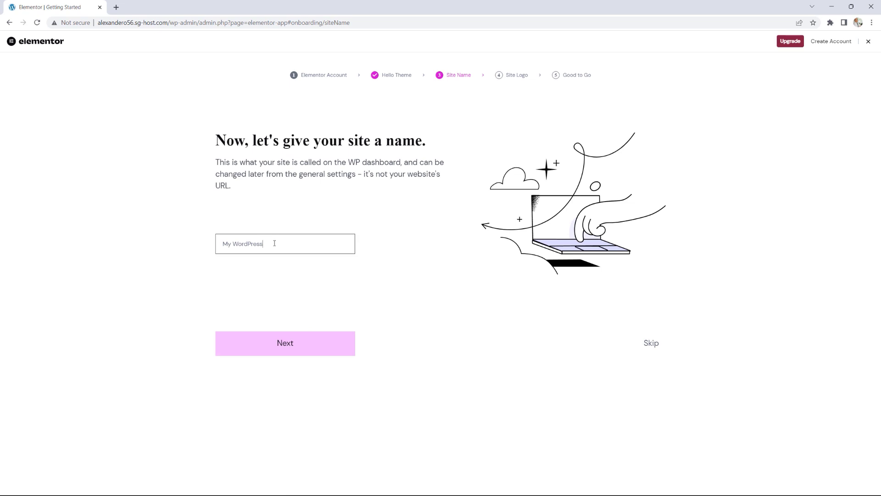
Step: Rename the site to 'Passport Travel' and advance to the Site Logo step
key("BackSpace")
key("BackSpace")
key("BackSpace")
key("BackSpace")
key("BackSpace")
key("BackSpace")
key("BackSpace")
key("BackSpace")
key("BackSpace")
key("BackSpace")
key("BackSpace")
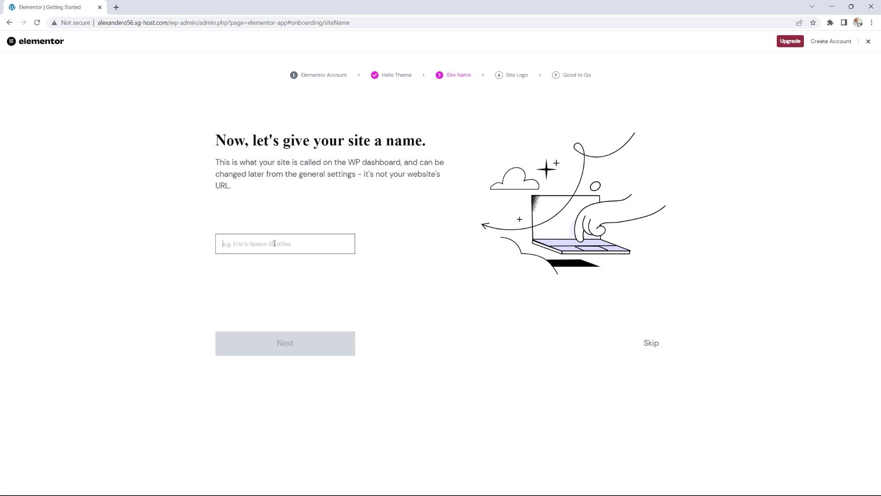
type("Passport Trave")
left_click(285, 342)
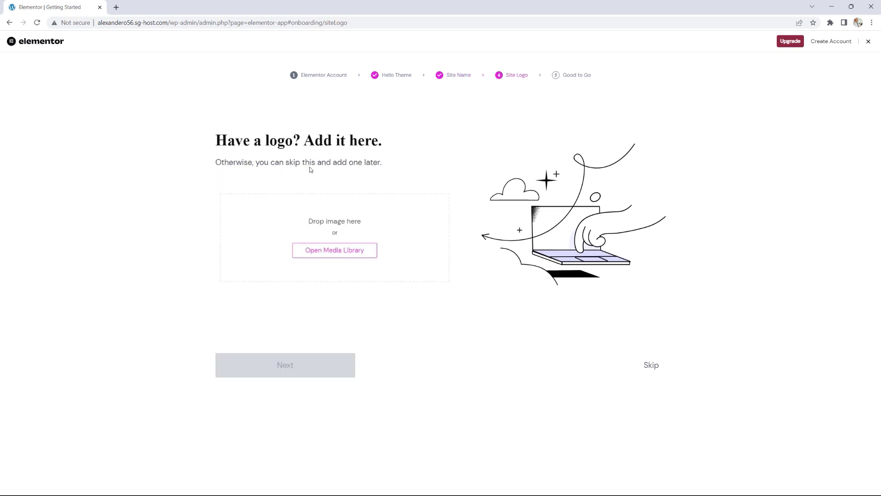
Step: Pick the passport favicon.png from the Media Library as site logo and continue
left_click(342, 254)
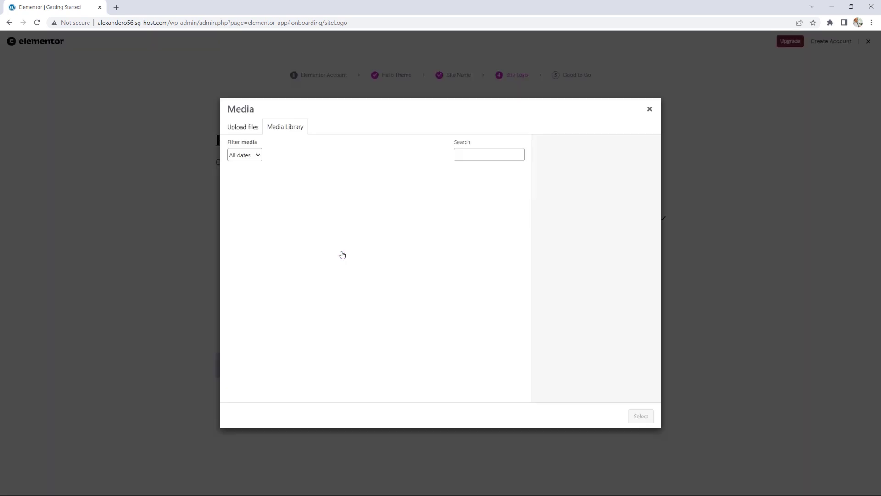
scroll(441, 250, "down", 1)
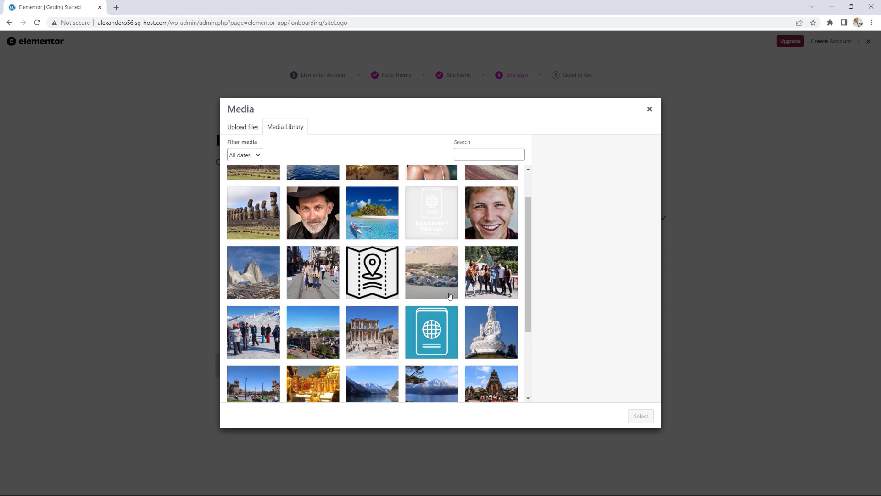
scroll(447, 289, "up", 1)
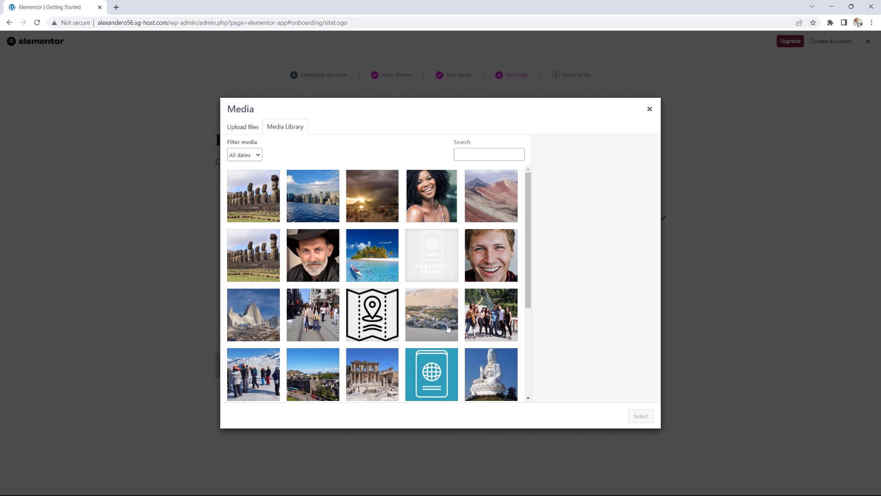
scroll(445, 255, "down", 2)
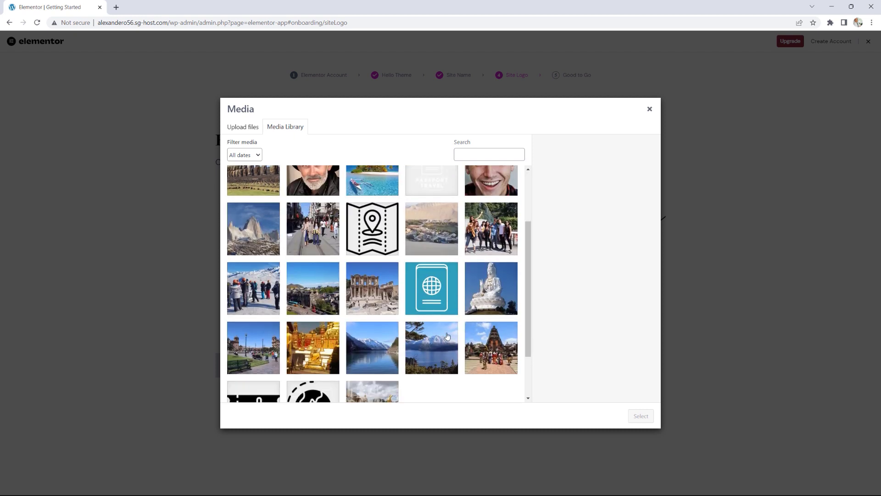
left_click(431, 278)
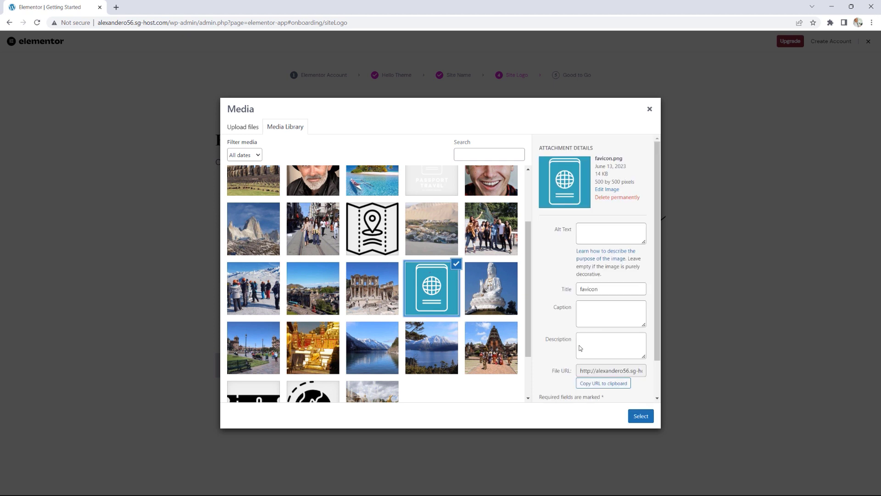
left_click(641, 415)
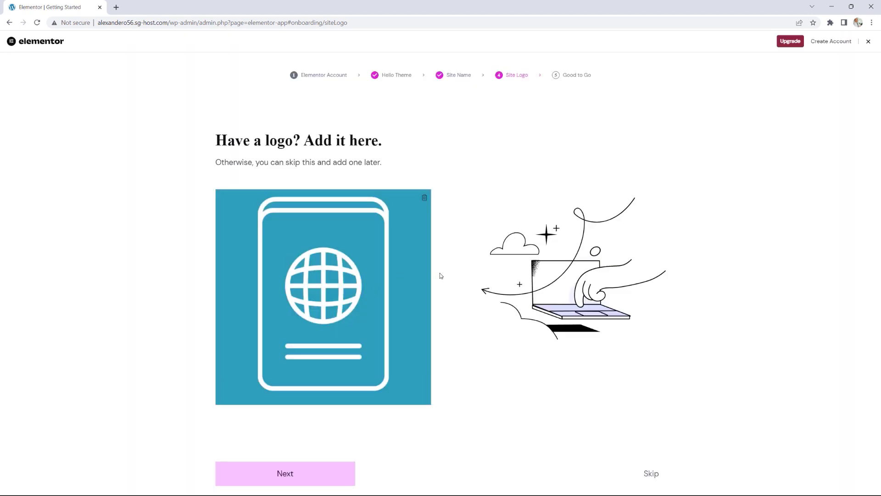
left_click(292, 474)
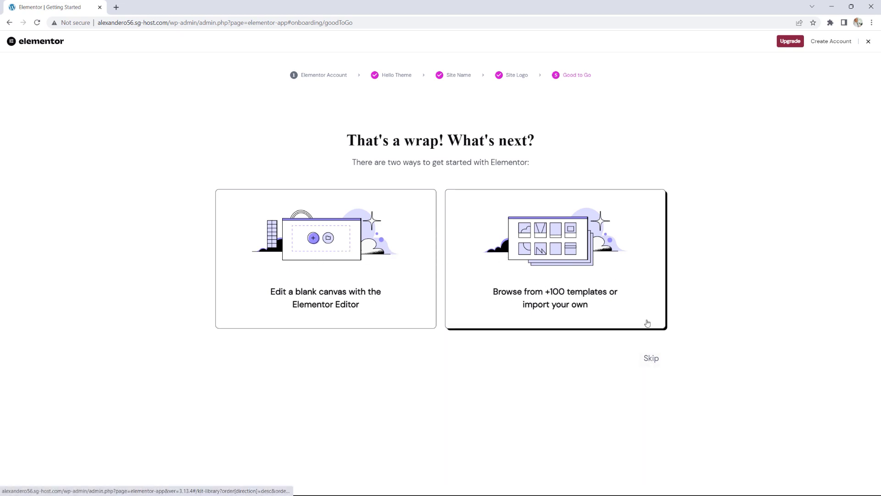
Step: Skip templates into the editor, move past What's New, and open the container activation settings
left_click(648, 360)
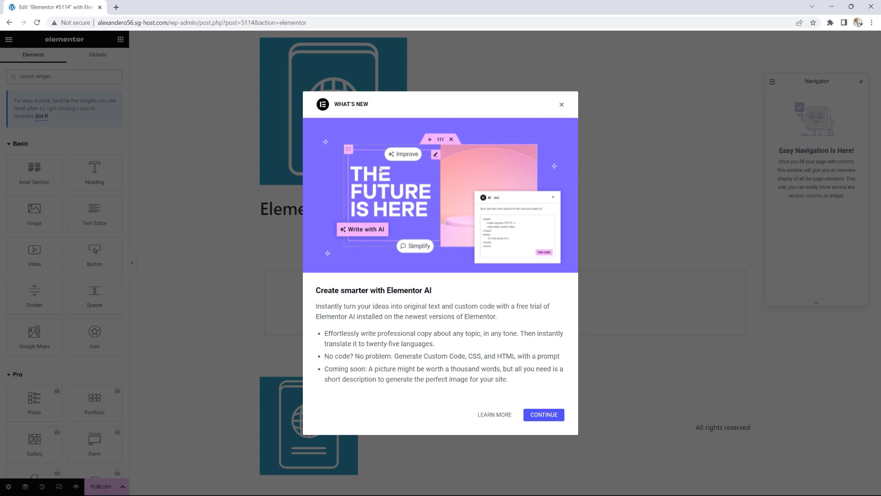
left_click(526, 415)
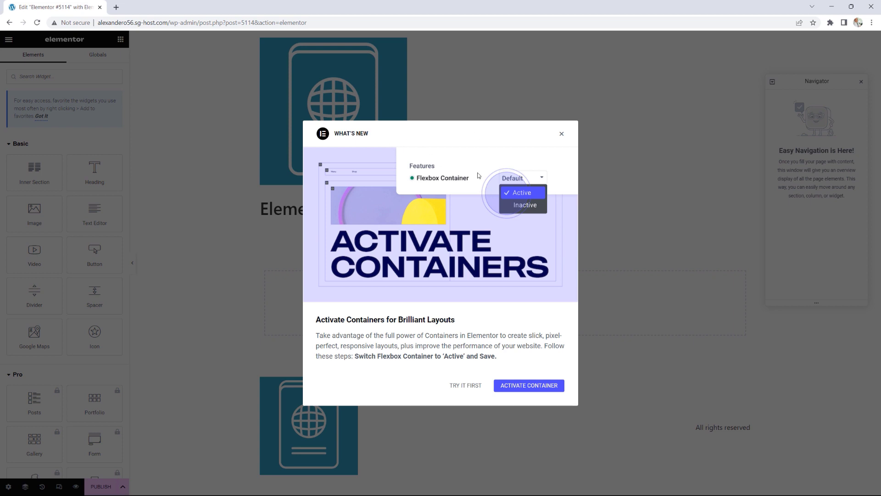
left_click(522, 388)
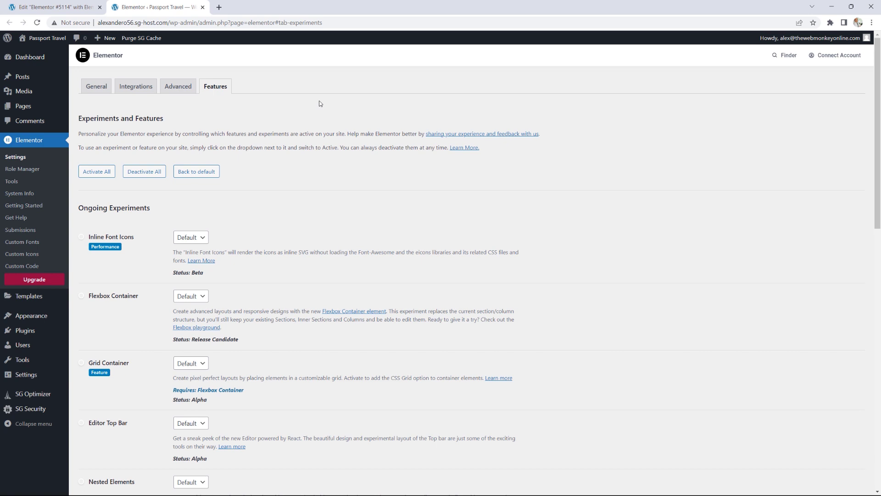
Step: Close the Elementor editor and set the Flexbox Container experiment to Active
left_click(100, 7)
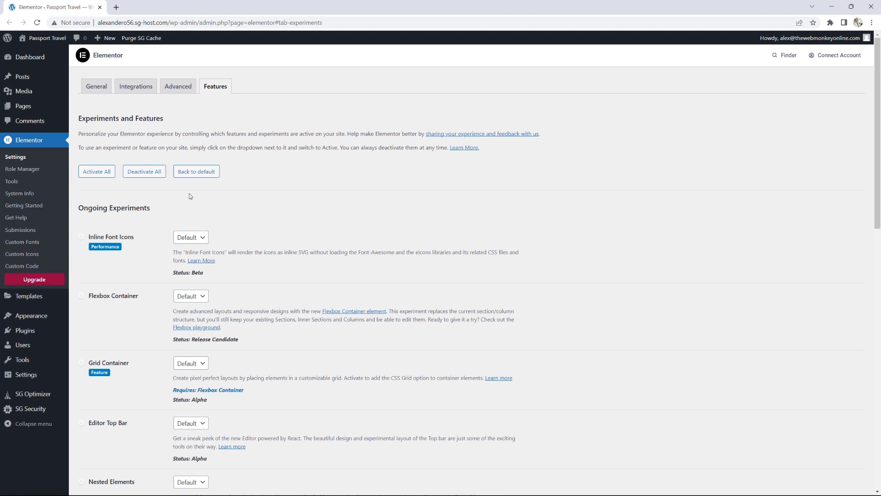
scroll(275, 200, "down", 2)
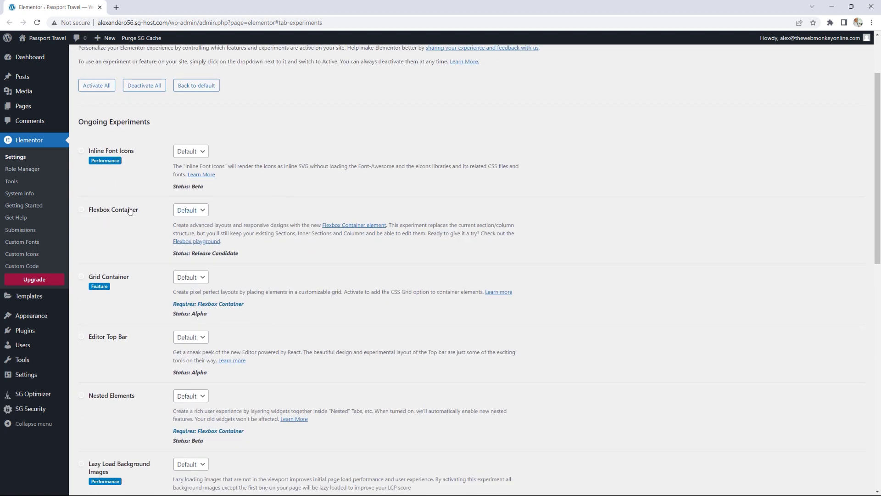
left_click(187, 212)
left_click(192, 232)
Step: Set the Lazy Load Background Images experiment to Active
scroll(445, 222, "down", 6)
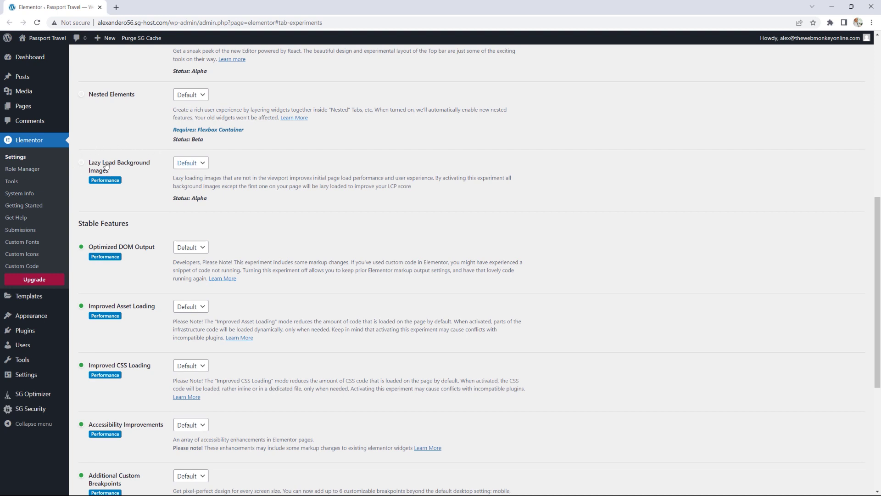
left_click(182, 168)
left_click(192, 180)
scroll(473, 213, "down", 3)
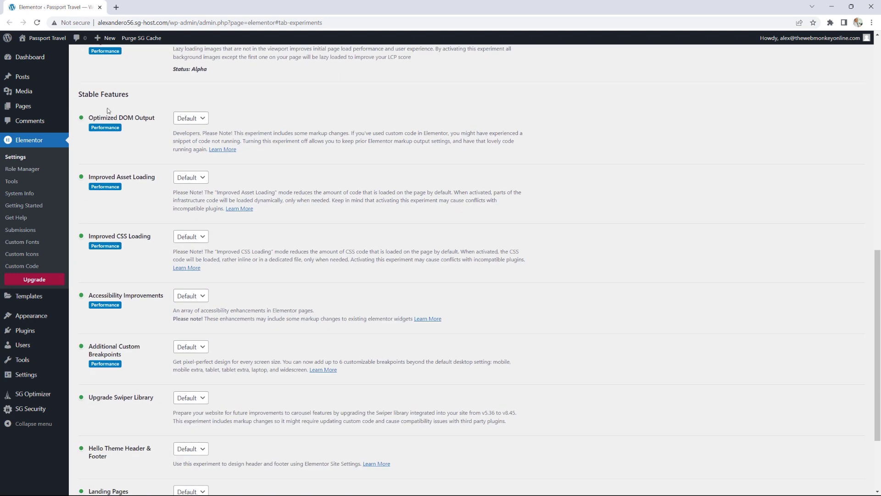
scroll(111, 199, "up", 11)
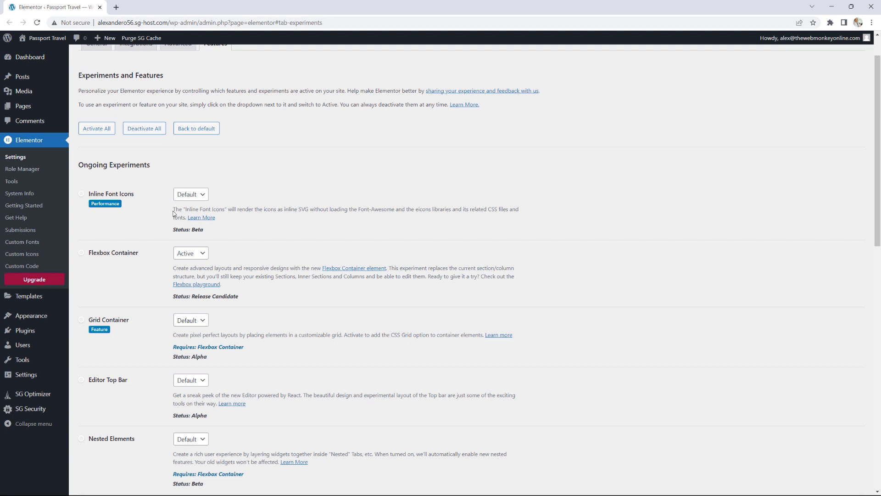
Step: Set the Optimized DOM Output and Improved Asset Loading features to Active
scroll(283, 260, "down", 3)
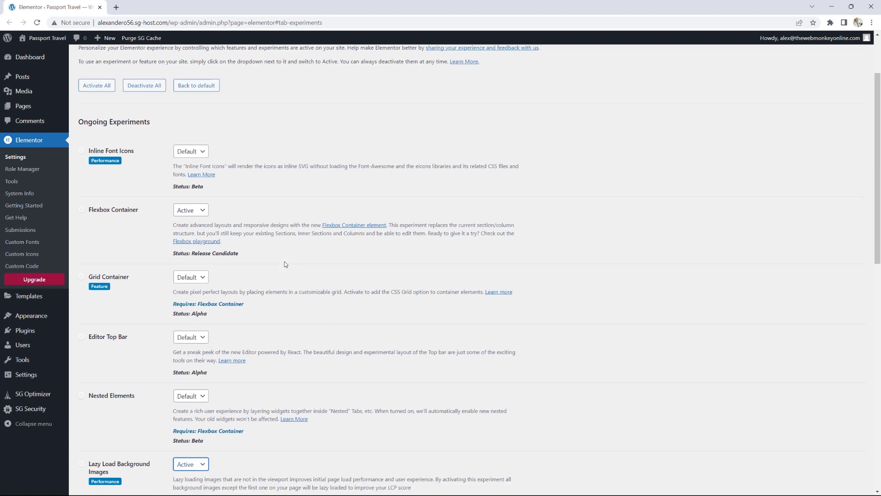
scroll(276, 254, "up", 2)
scroll(245, 277, "down", 1)
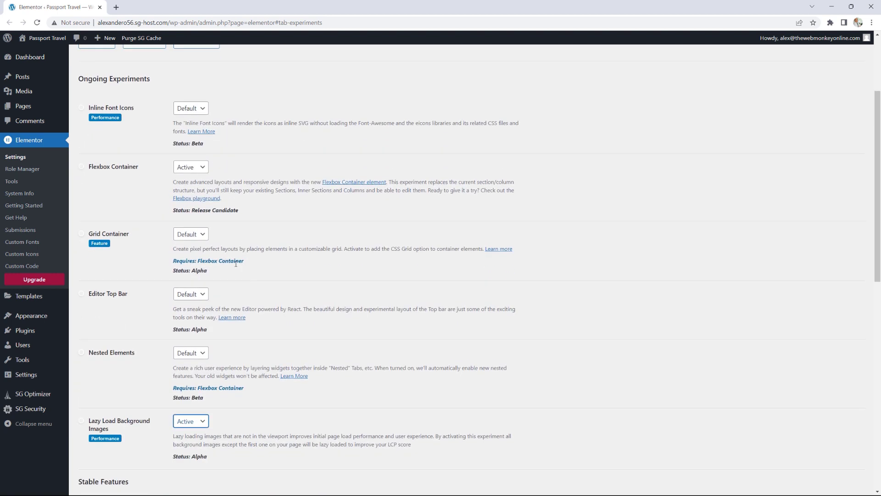
scroll(271, 195, "down", 3)
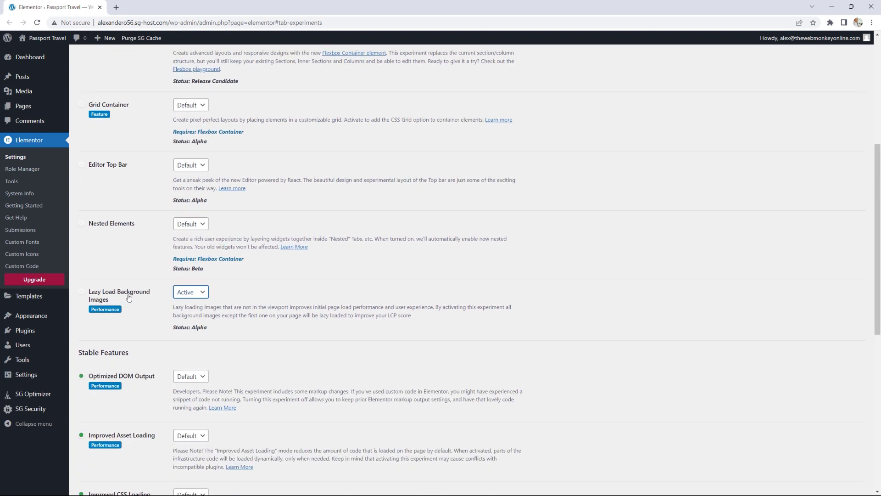
scroll(151, 287, "down", 4)
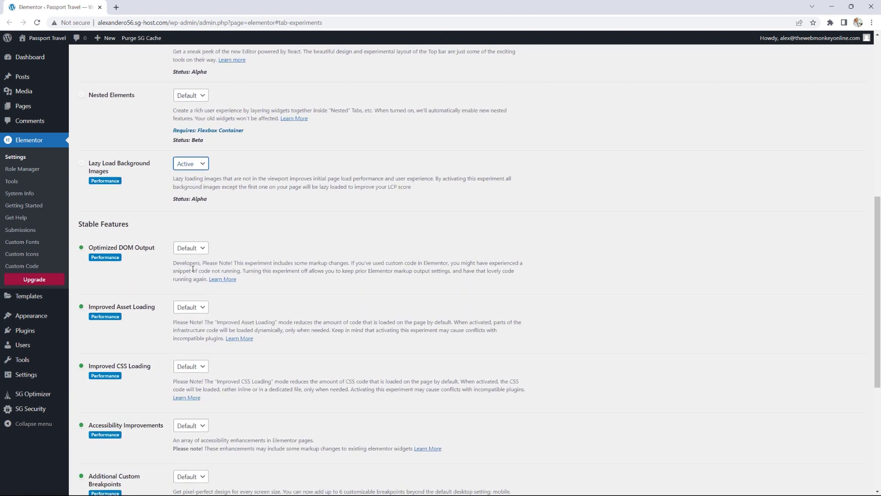
left_click(191, 204)
left_click(193, 221)
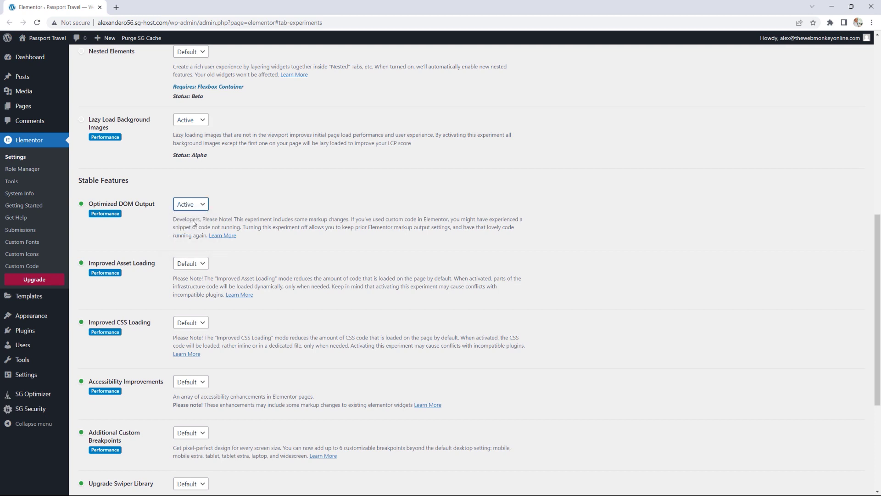
left_click(201, 260)
left_click(187, 282)
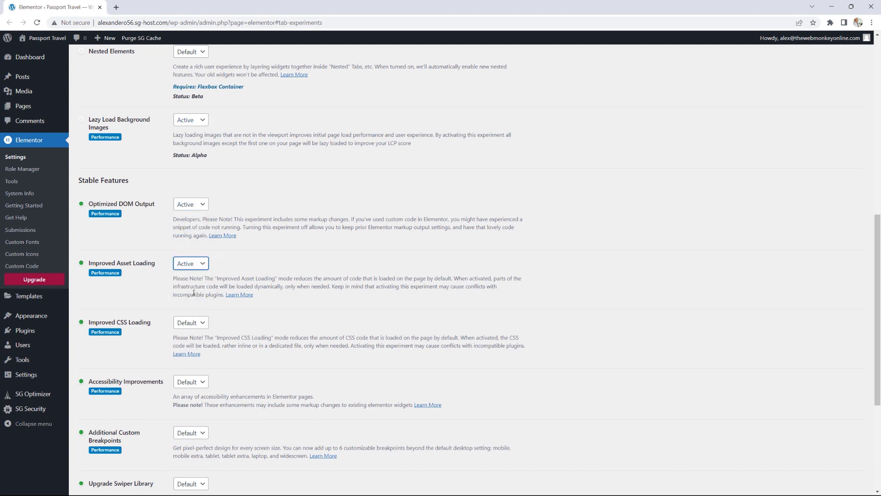
Step: Set Improved CSS Loading and Accessibility Improvements to Active, then save the changes
left_click(191, 324)
left_click(186, 342)
scroll(192, 340, "down", 2)
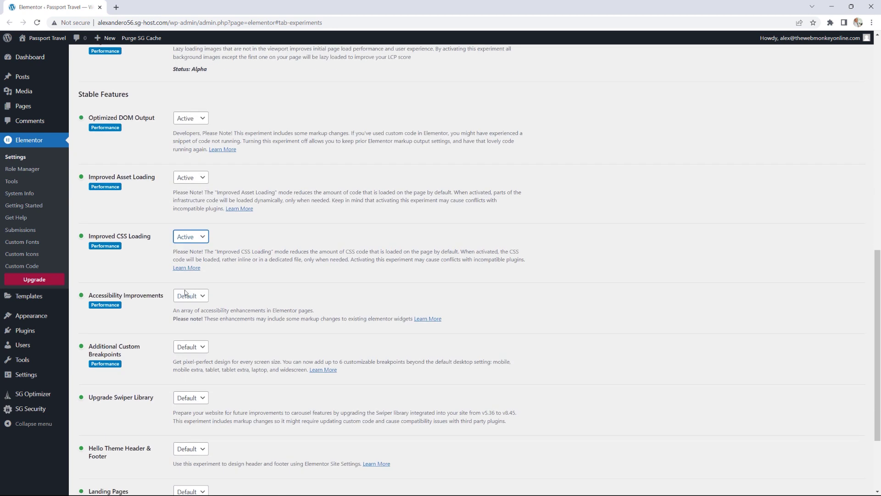
left_click(191, 296)
left_click(193, 316)
scroll(142, 237, "down", 3)
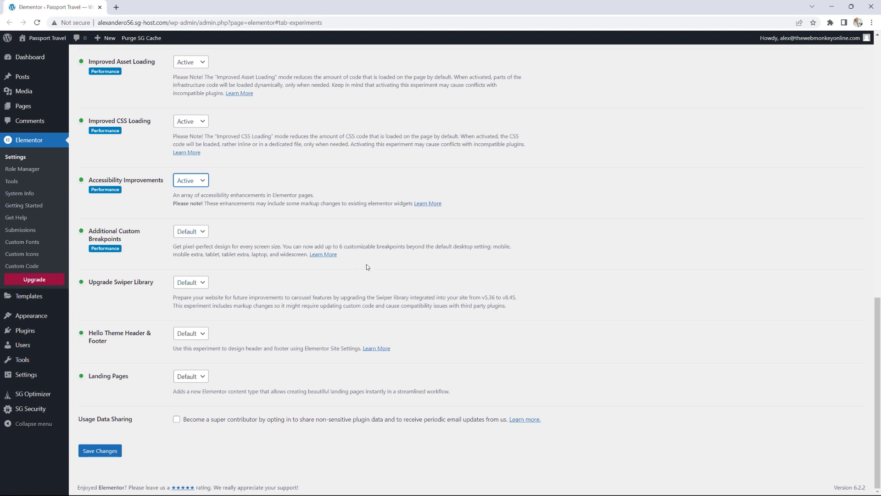
left_click(108, 453)
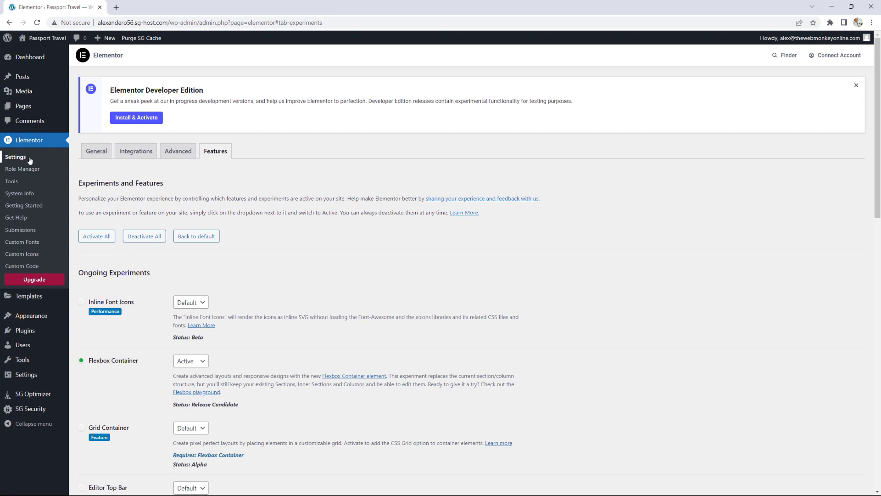
Step: On the General settings tab, uncheck Disable Default Colors and Disable Default Fonts
left_click(100, 158)
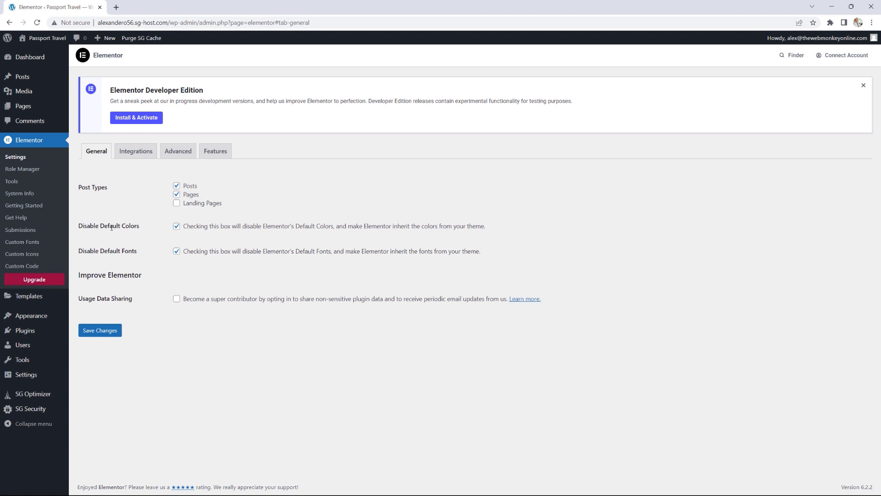
left_click(176, 226)
left_click(177, 251)
Step: Review the Integrations and Advanced tabs, save the settings, and go to Role Manager
left_click(134, 156)
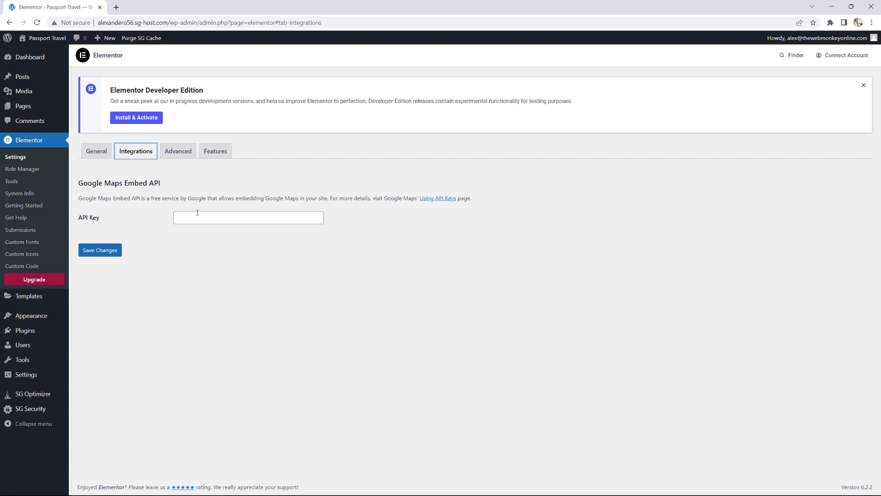
left_click(188, 157)
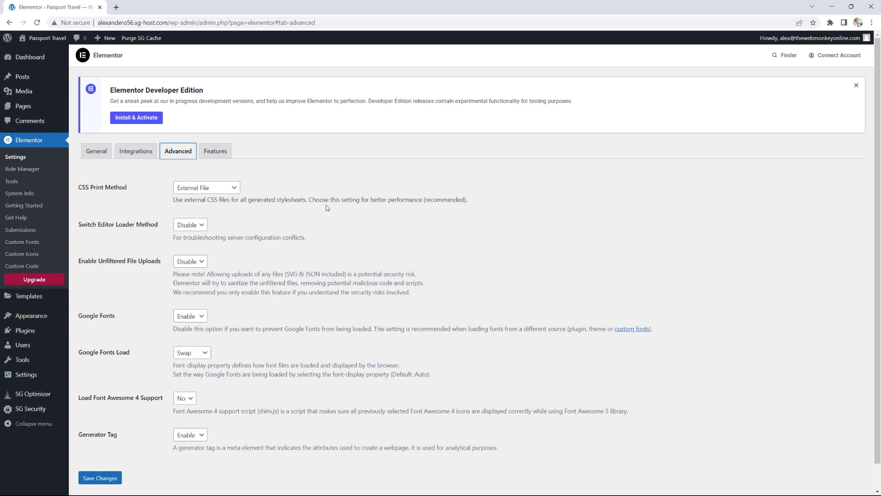
left_click(99, 478)
left_click(26, 170)
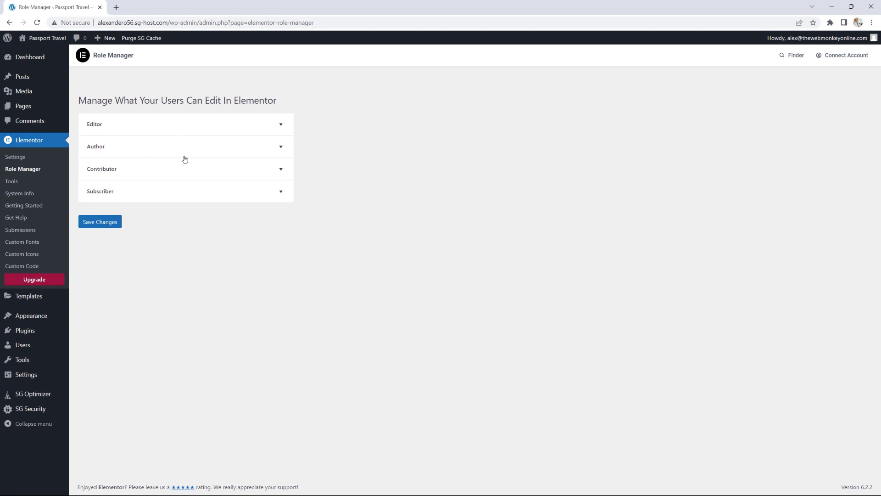
Step: Expand the Author role's permissions, then go to the Elementor Tools page
left_click(209, 151)
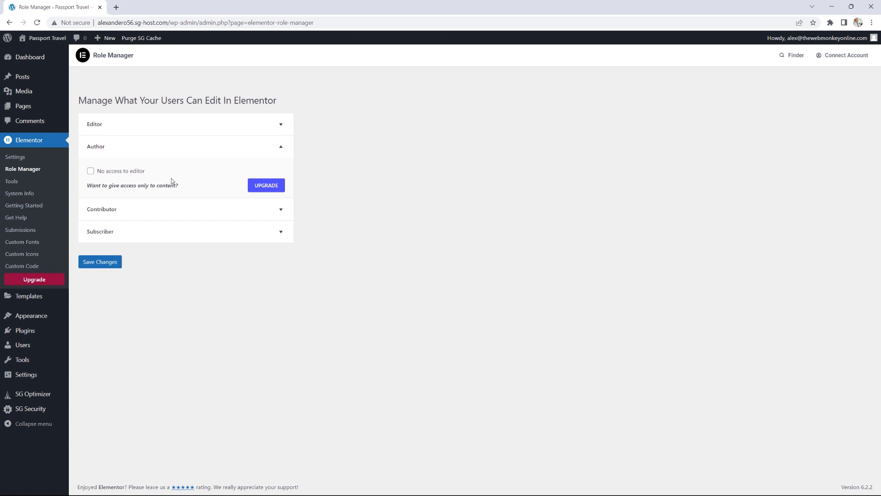
left_click(12, 182)
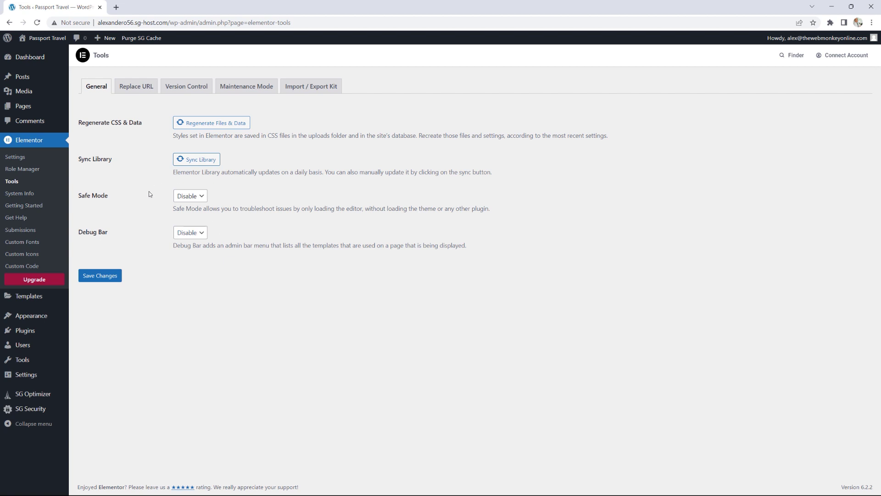
Step: Show the Replace URL tool on the Elementor Tools page
left_click(137, 88)
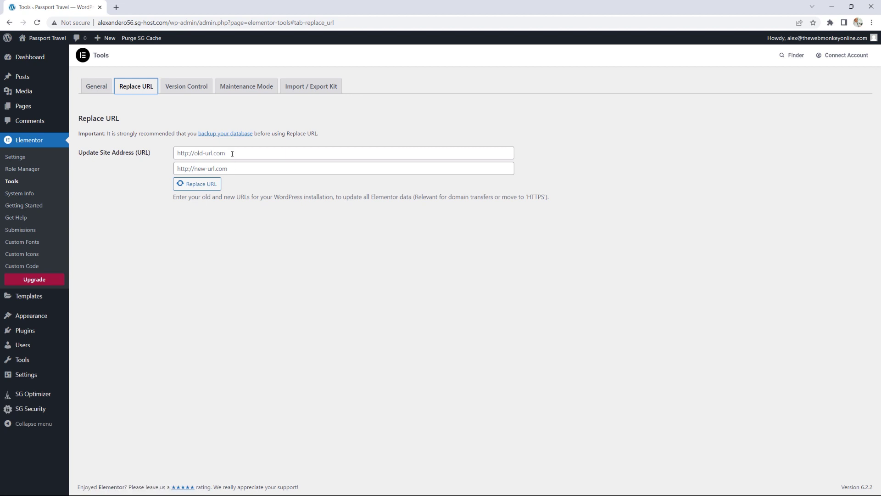
Step: Browse the Version Control rollback versions, then switch to the Maintenance Mode tab
left_click(197, 88)
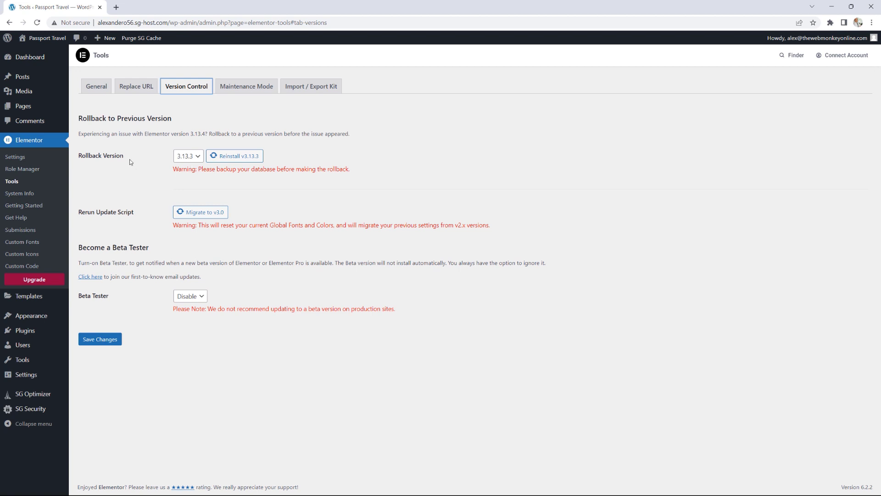
left_click(192, 158)
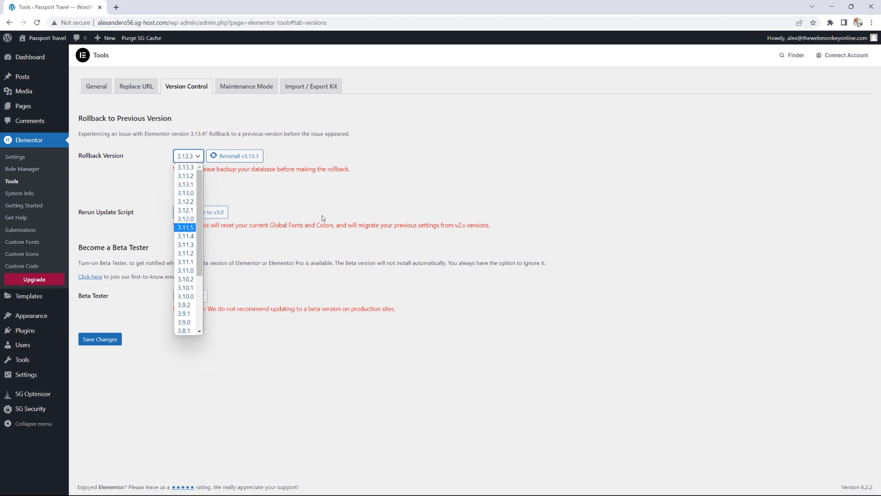
left_click(335, 211)
left_click(236, 88)
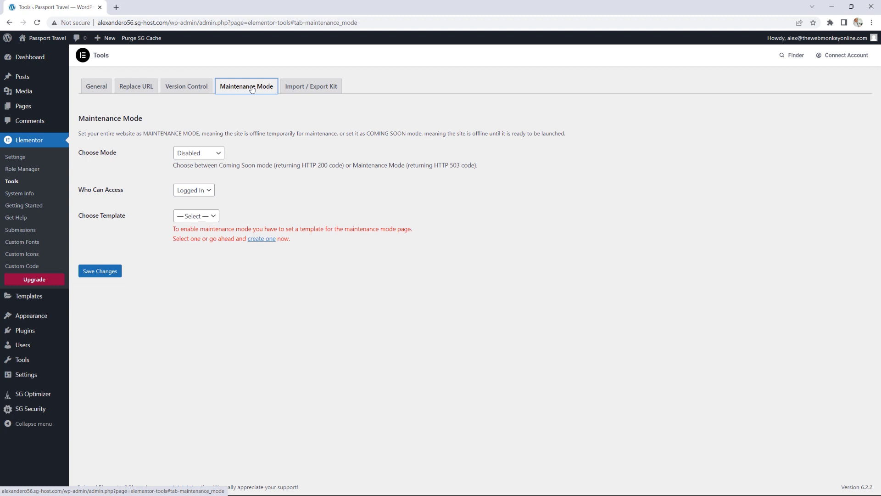
Step: Review the maintenance mode, access and template dropdowns without saving, then go to Import / Export Kit
left_click(217, 153)
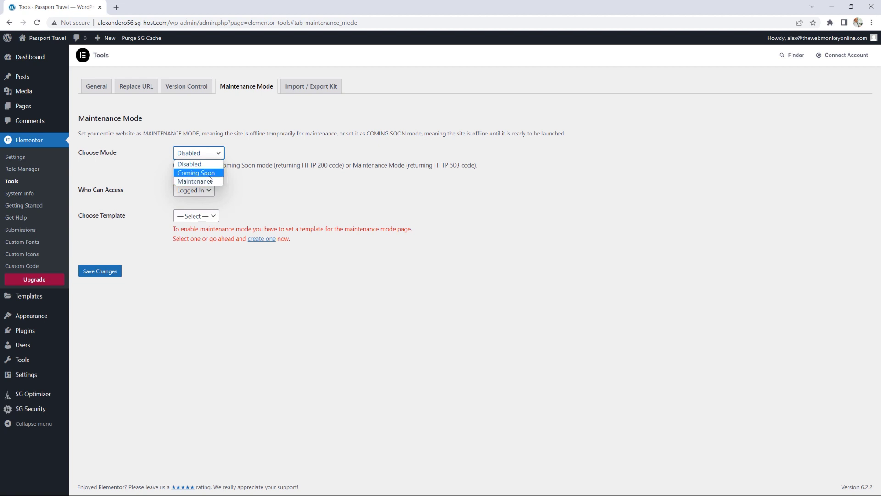
left_click(179, 166)
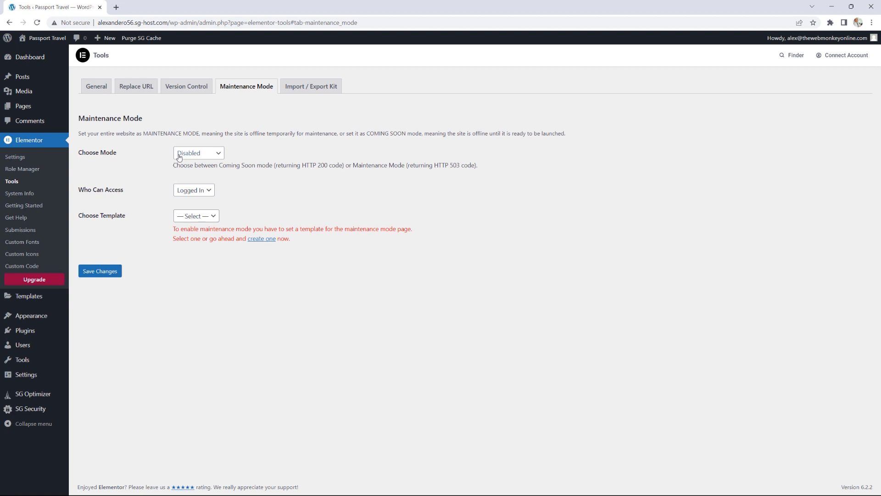
left_click(198, 191)
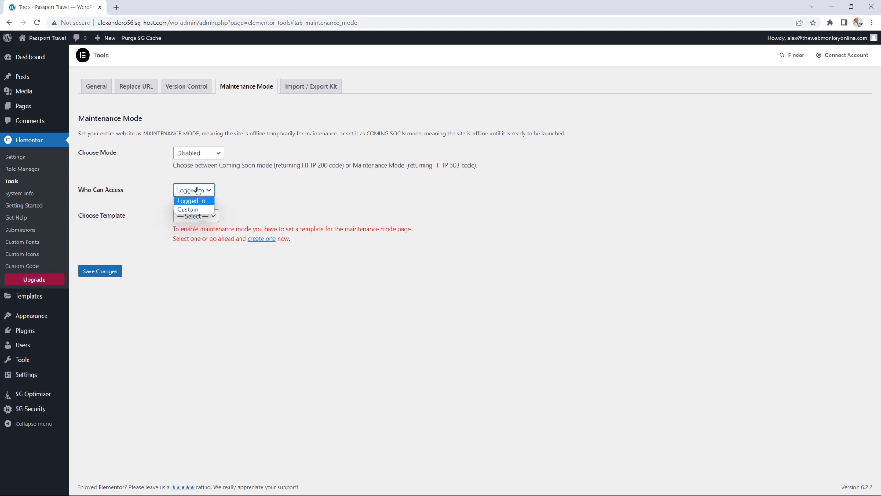
left_click(195, 209)
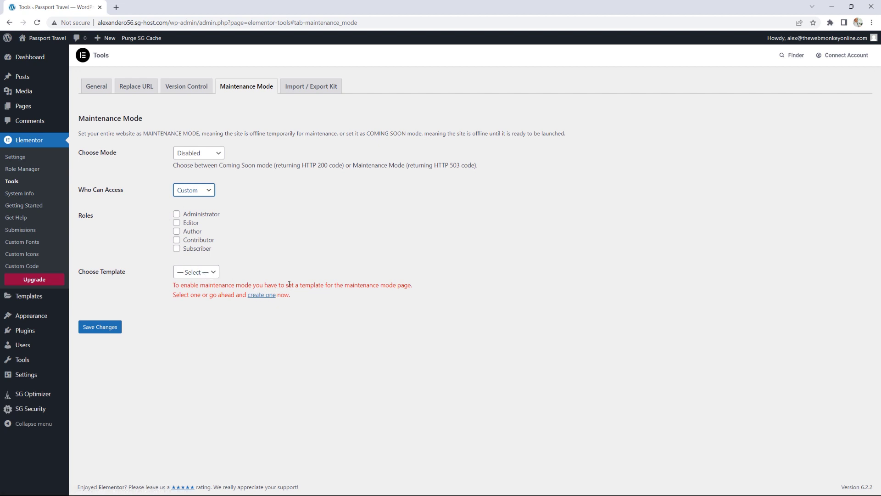
left_click(207, 154)
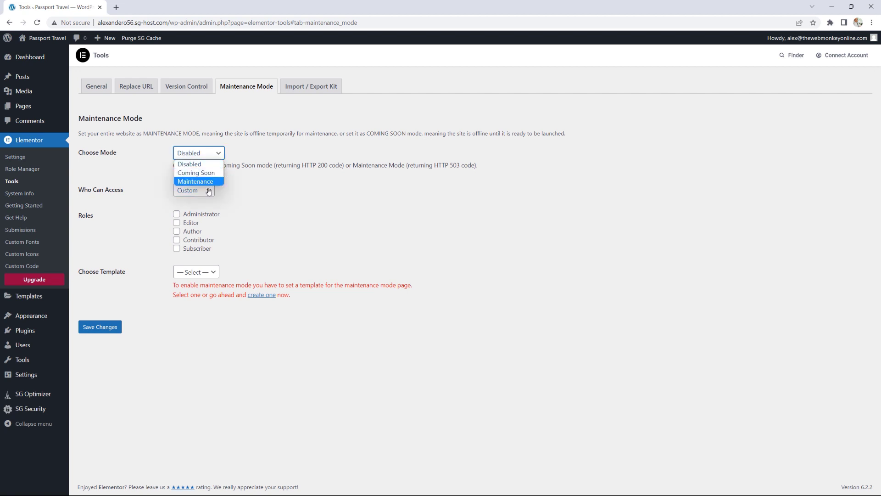
left_click(204, 271)
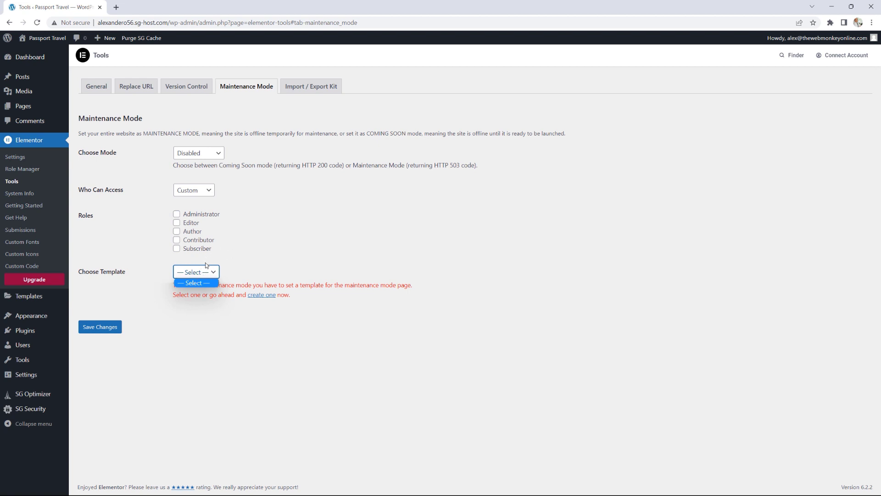
left_click(305, 86)
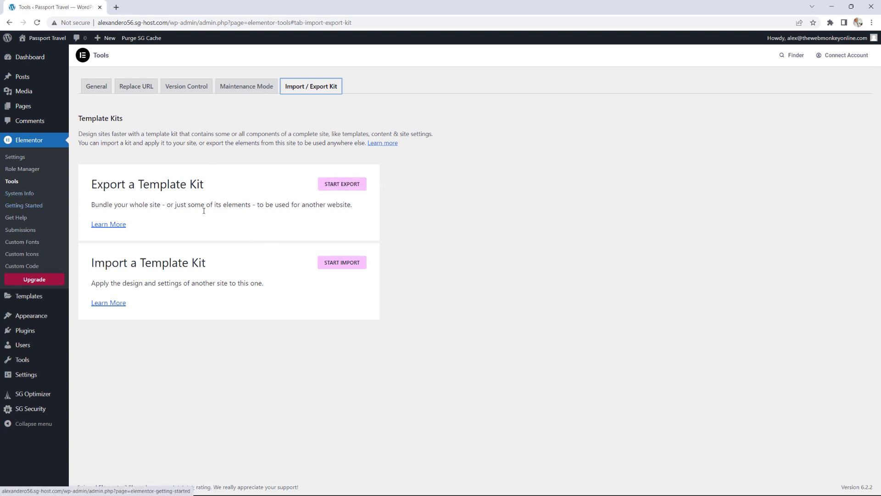
left_click(23, 197)
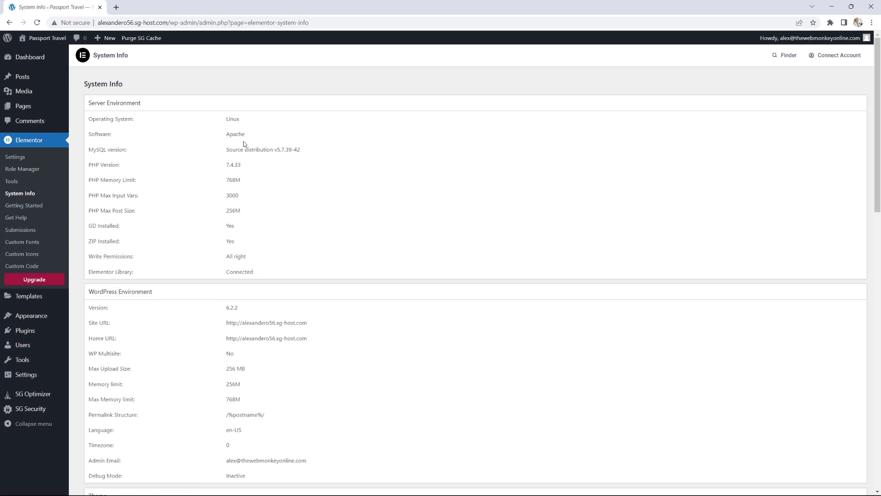
scroll(303, 193, "down", 4)
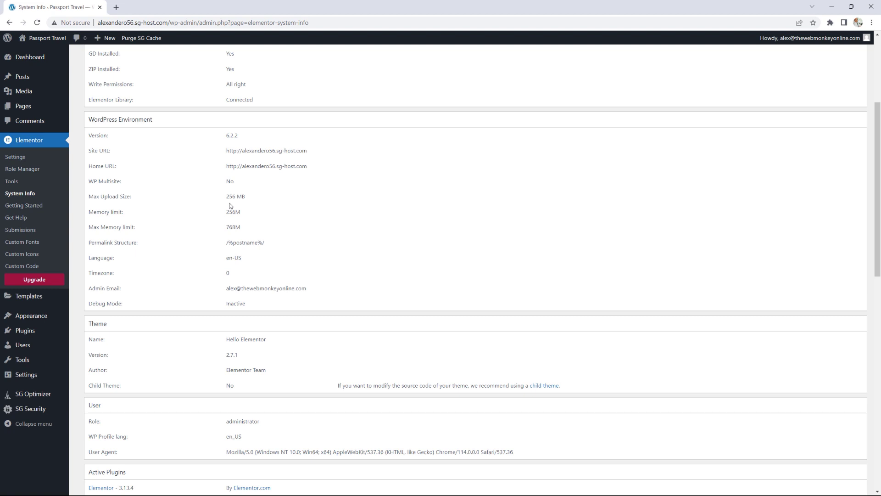
scroll(231, 205, "up", 4)
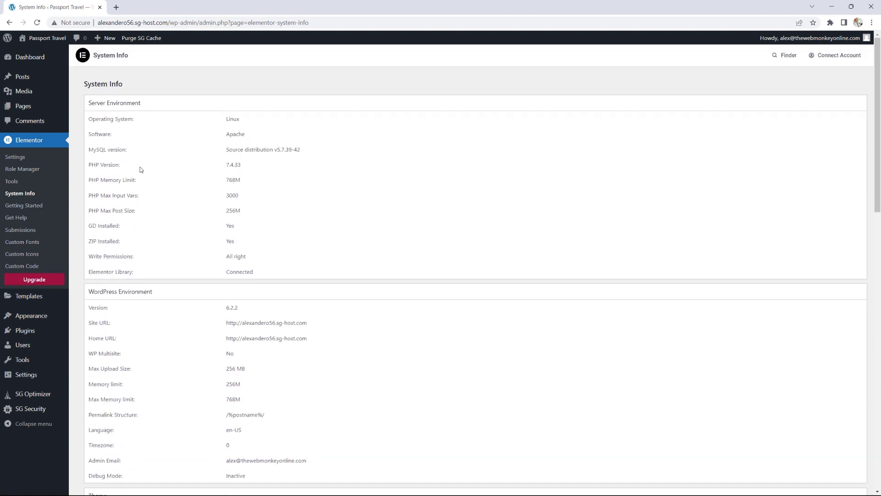
Step: Visit Elementor's Custom Fonts page, then return to the WordPress Dashboard home
left_click(25, 245)
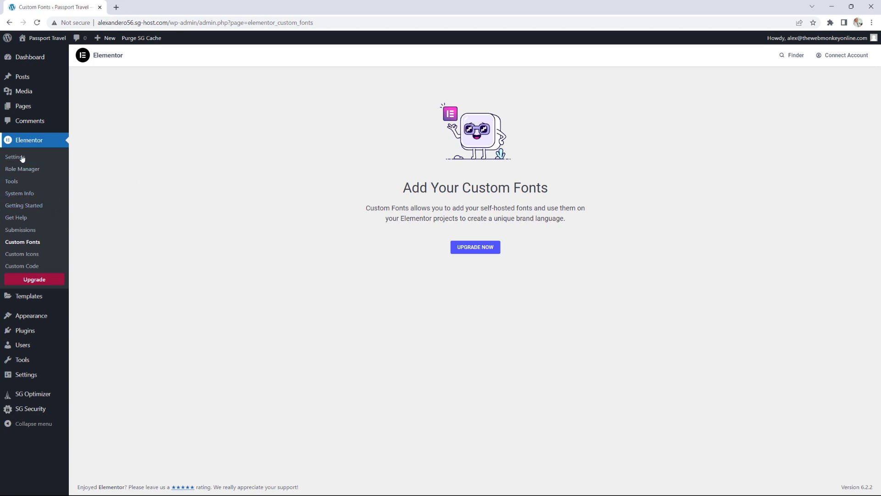
mouse_move(29, 299)
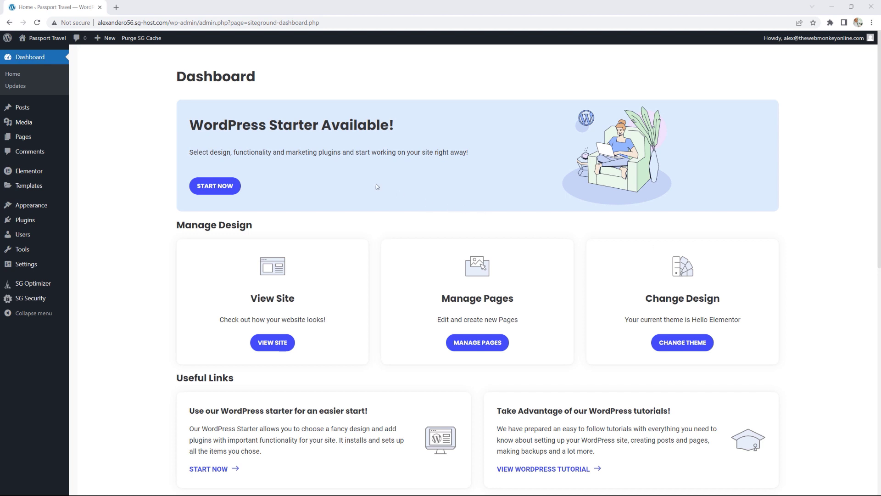
Step: From the All Pages list, open the Home page in the block editor
mouse_move(49, 139)
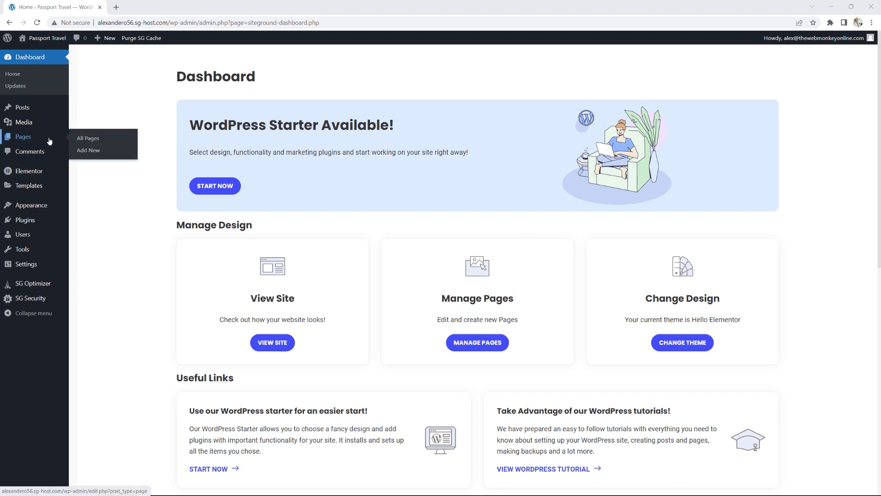
left_click(91, 139)
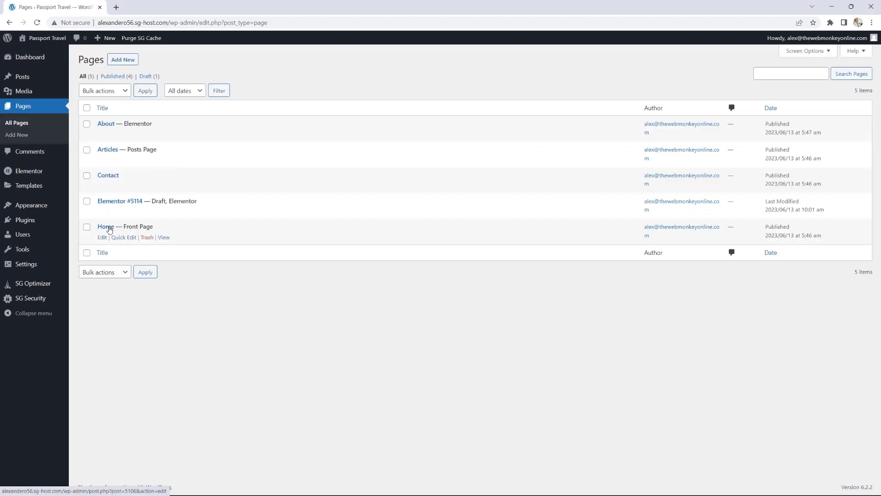
left_click(103, 238)
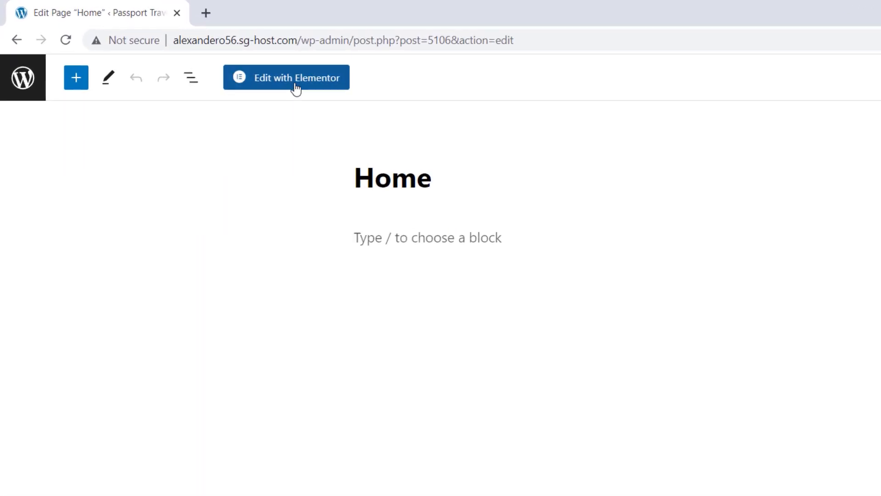
Step: Open the Home page in the Elementor editor, close the Navigator, and scroll the widget panel
left_click(305, 87)
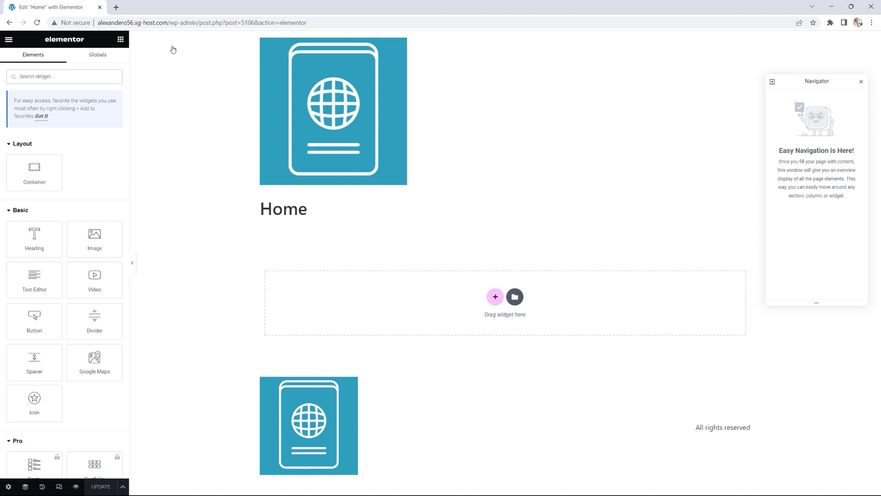
left_click(861, 82)
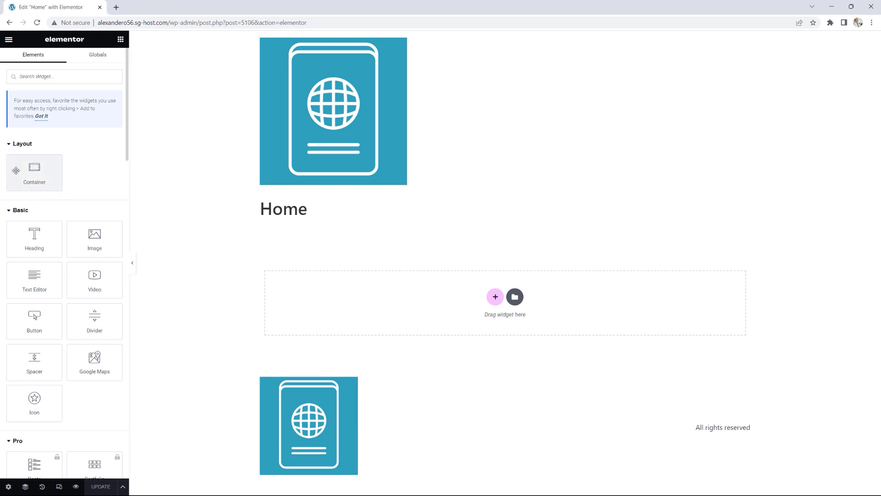
scroll(90, 186, "down", 2)
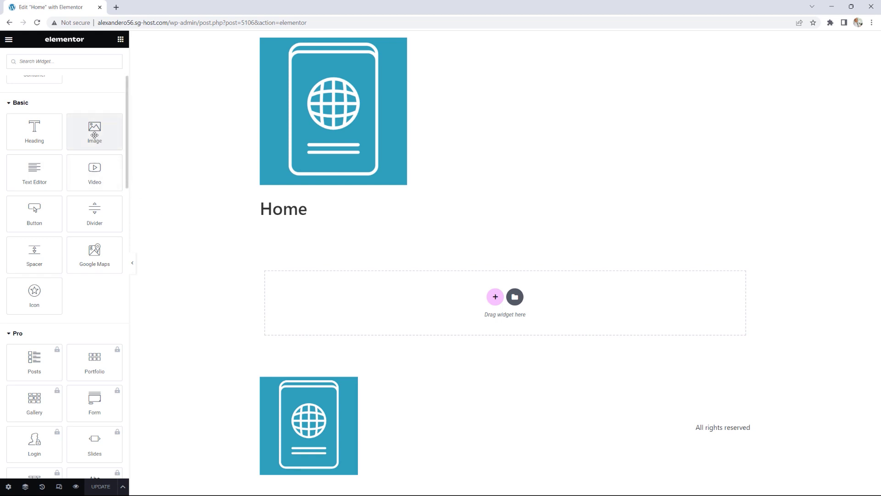
Step: Drop an Image widget below the Home heading and insert the beach-day-in-rio photo from the Media Library
left_click_drag(94, 134, 441, 312)
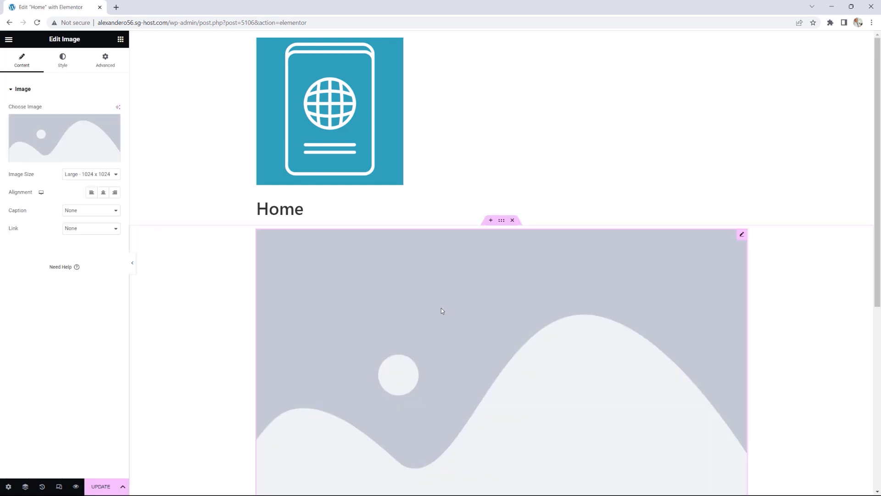
mouse_move(74, 146)
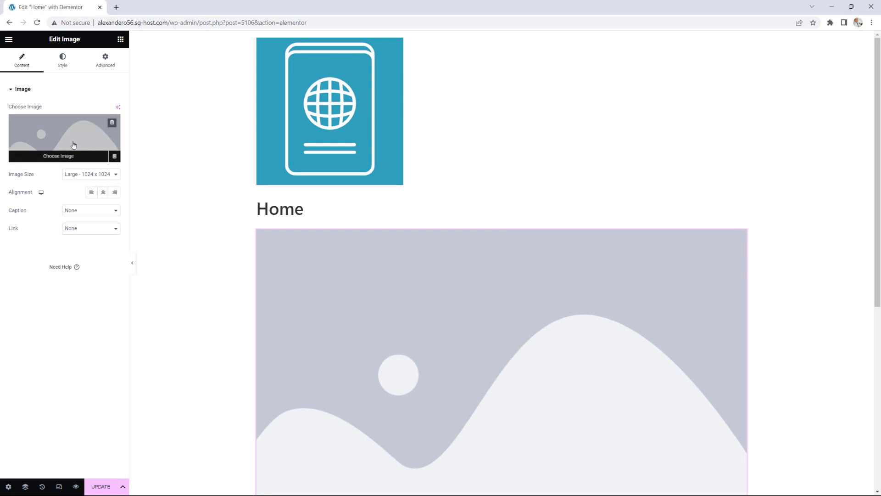
left_click(73, 138)
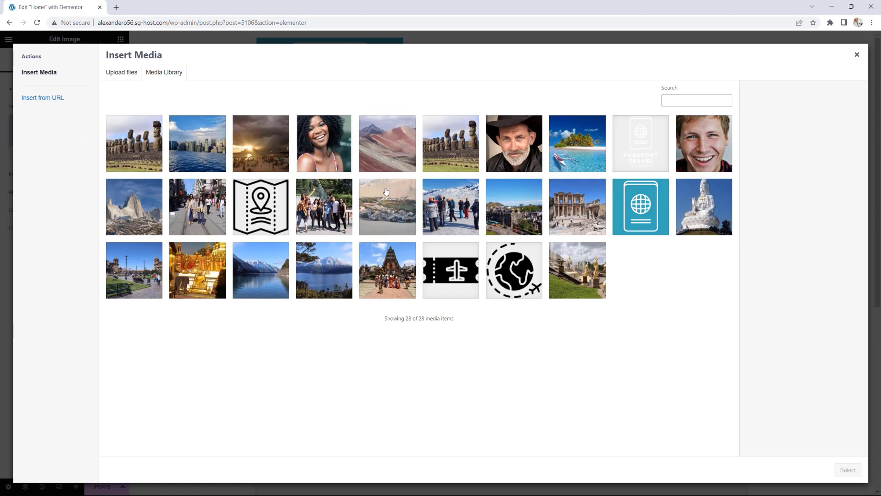
left_click(257, 154)
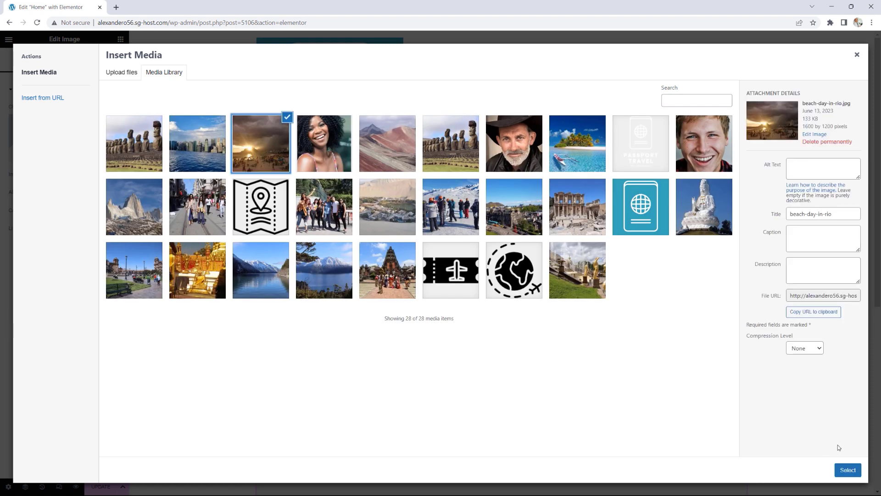
left_click(848, 469)
scroll(761, 281, "down", 3)
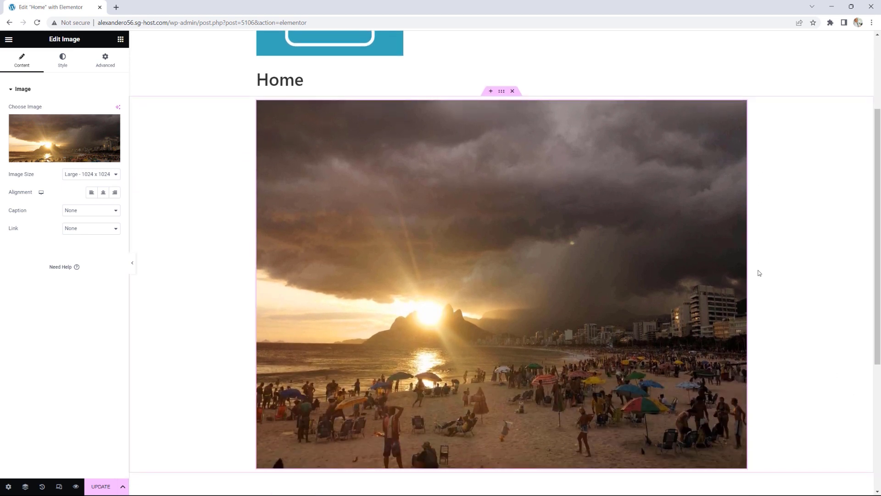
scroll(759, 273, "up", 3)
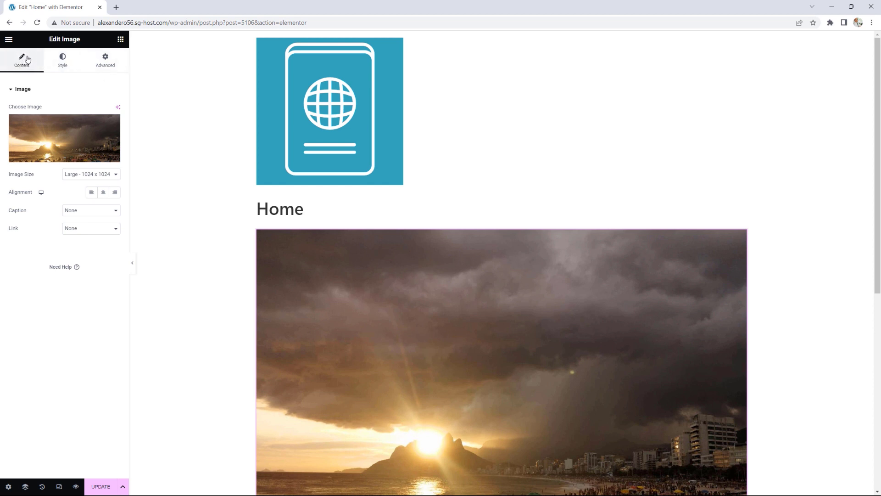
Step: Review the image widget's Style and Advanced settings, then go back to the widget list
mouse_move(64, 145)
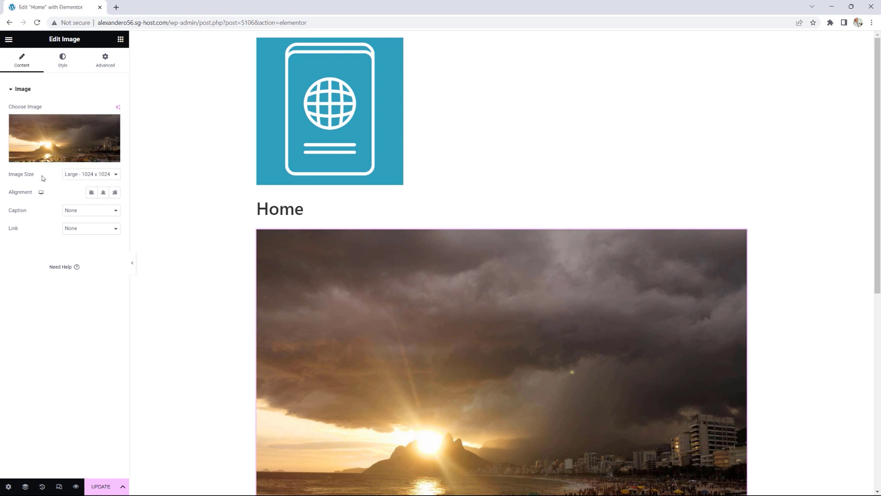
left_click(61, 64)
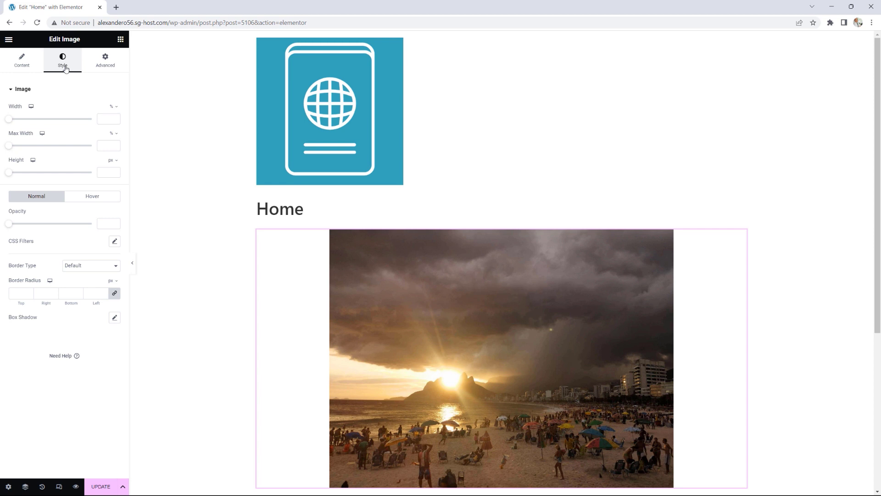
left_click(104, 64)
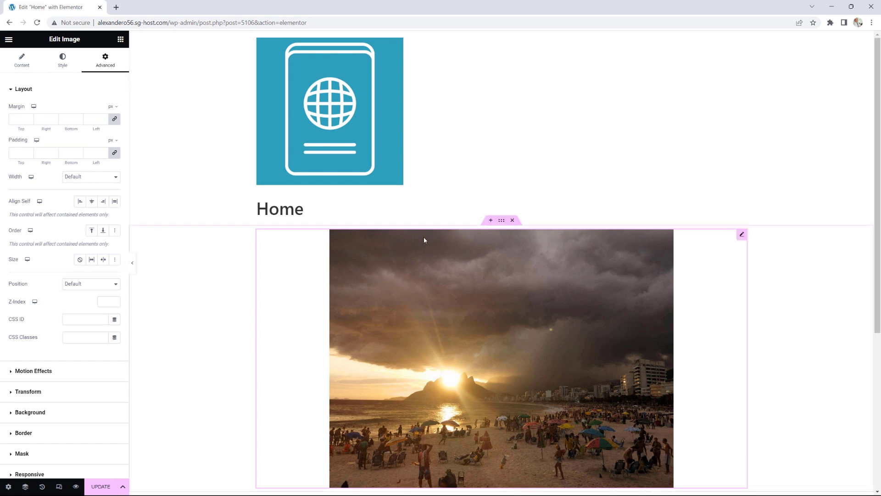
left_click(121, 39)
scroll(77, 173, "down", 7)
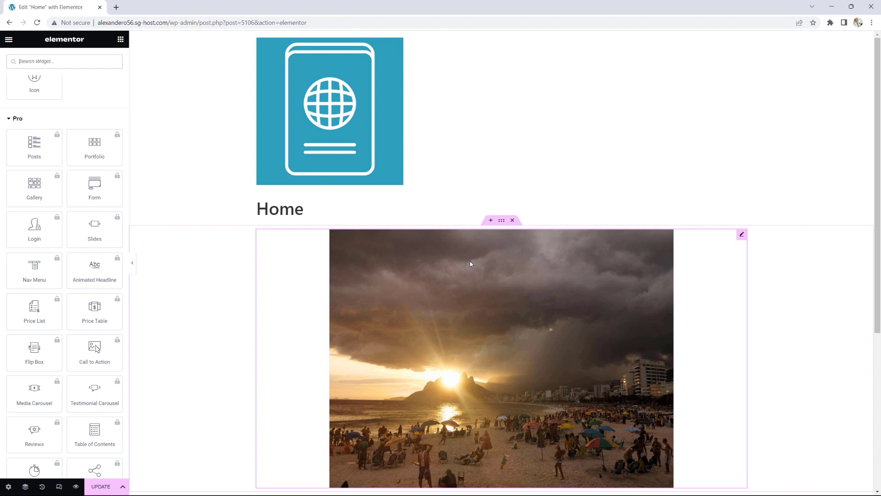
scroll(94, 239, "up", 7)
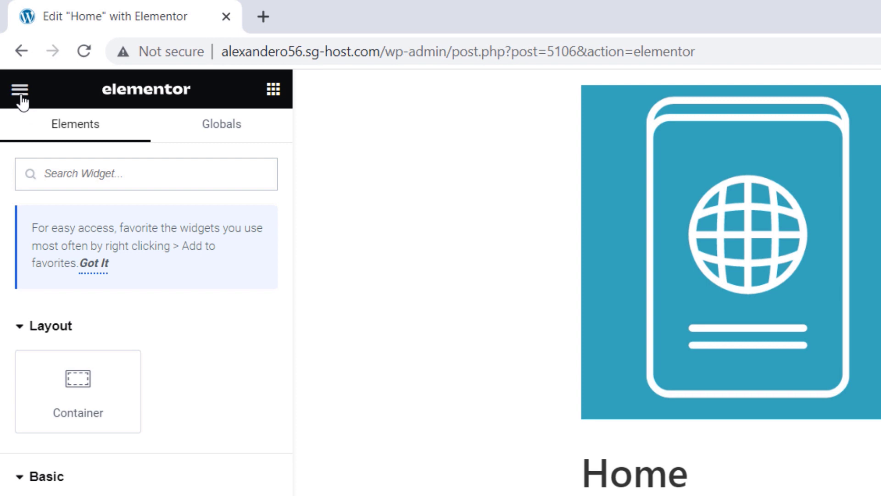
left_click(19, 90)
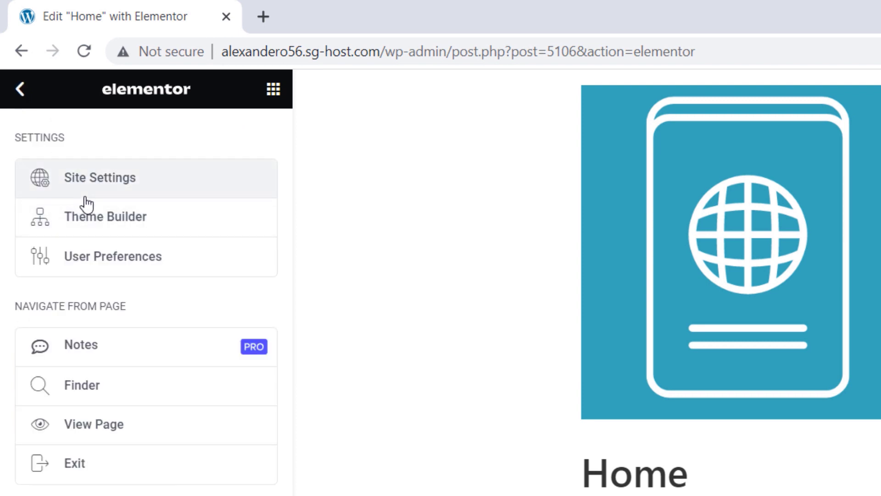
Step: Take a brief look at Site Settings, close it, and reopen the editor's main menu
left_click(110, 182)
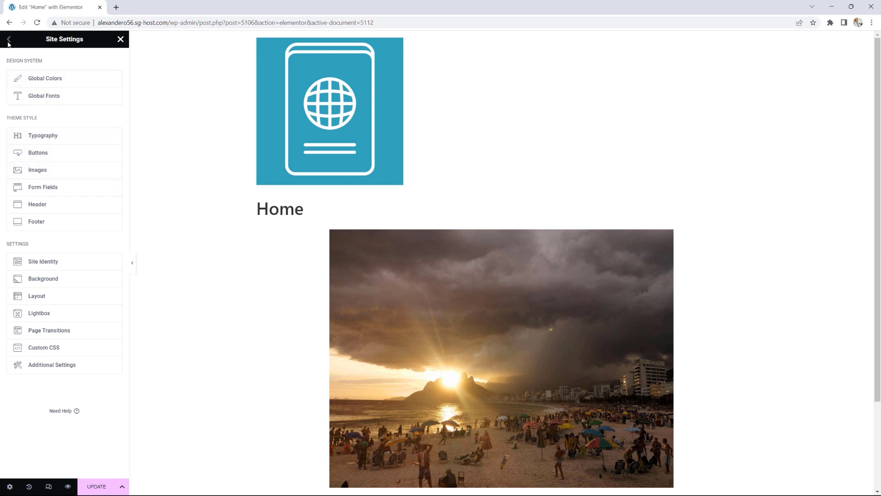
left_click(121, 40)
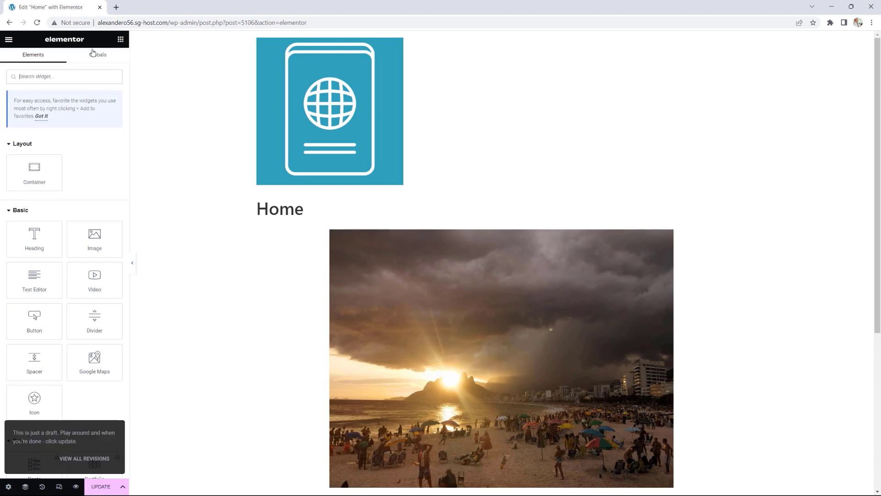
left_click(9, 40)
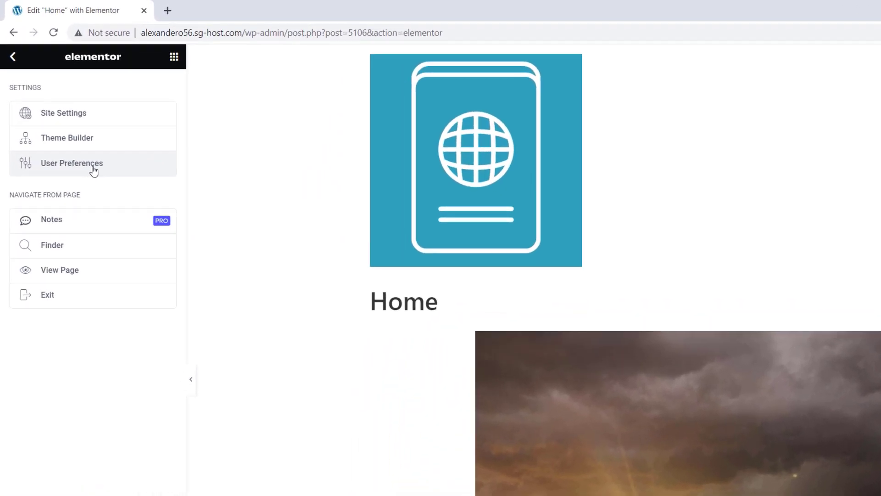
Step: Set the editor UI theme to Dark in User Preferences and return to the main menu
left_click(93, 168)
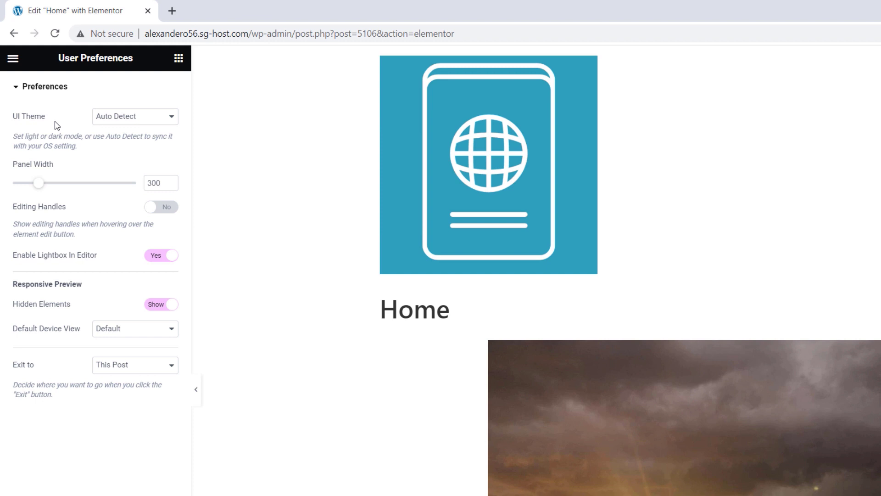
left_click(110, 118)
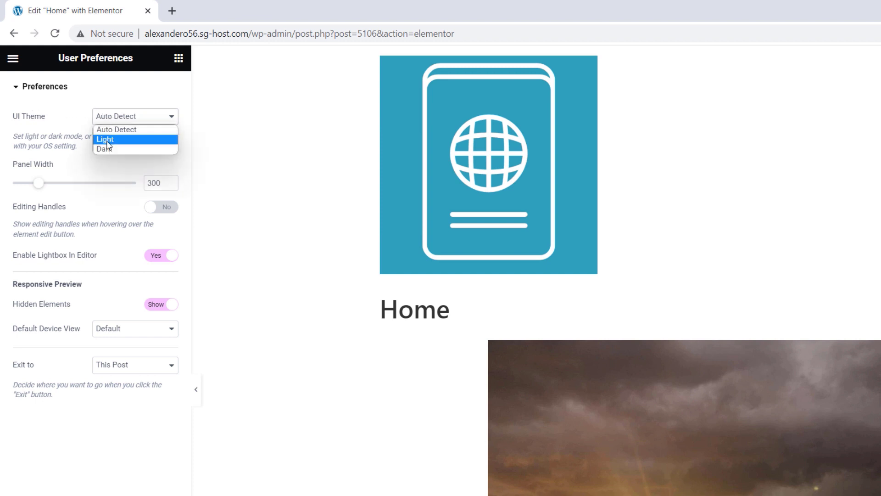
left_click(110, 149)
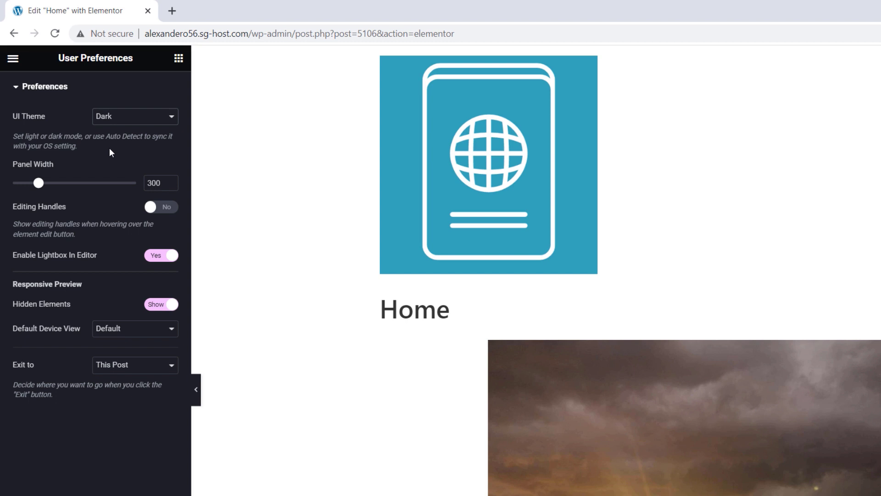
left_click(117, 121)
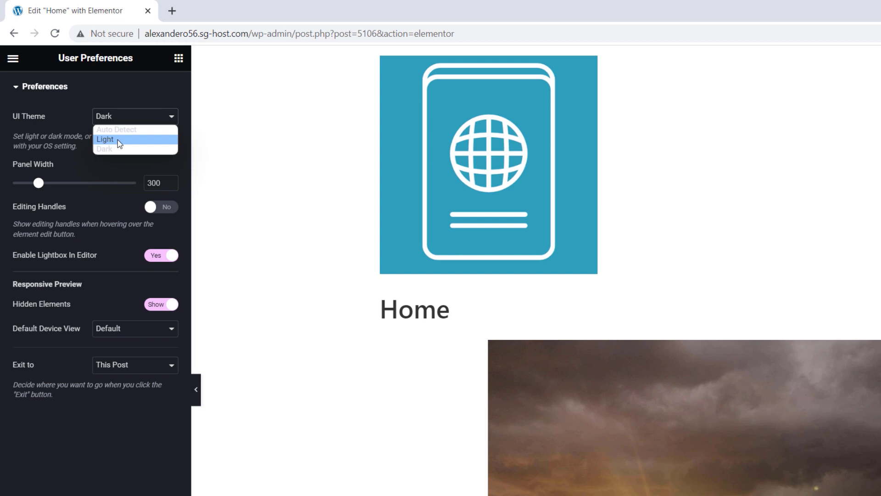
left_click(108, 148)
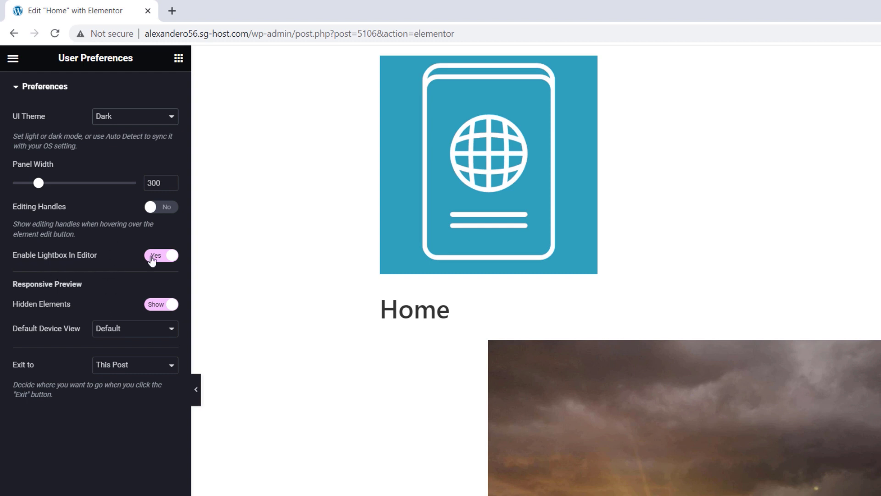
left_click(17, 88)
left_click(13, 58)
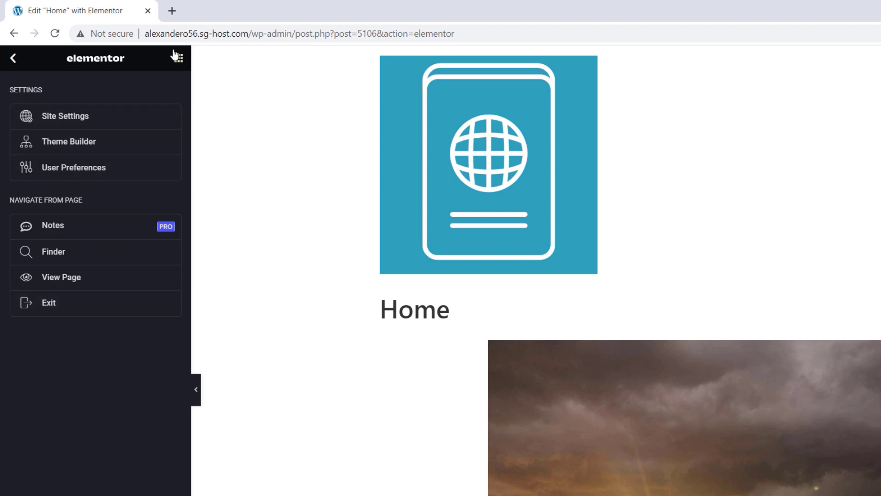
Step: Open the widget library and scroll through the full list of widgets
left_click(184, 61)
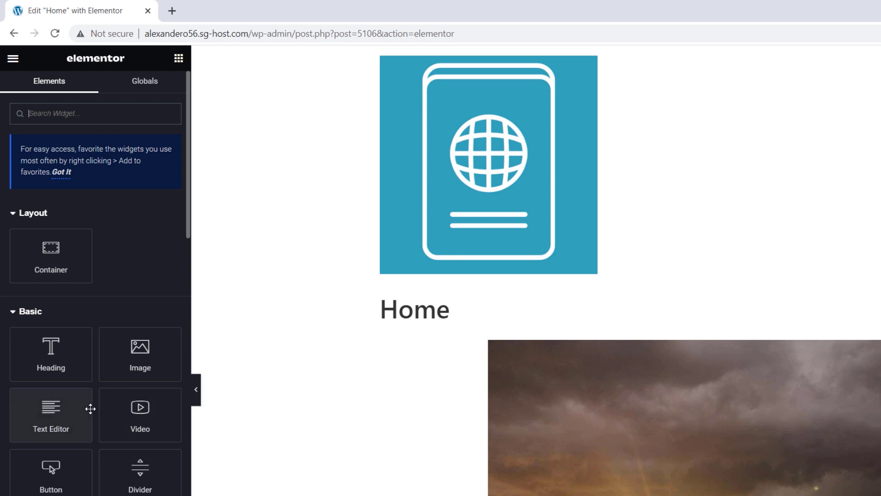
scroll(91, 406, "down", 8)
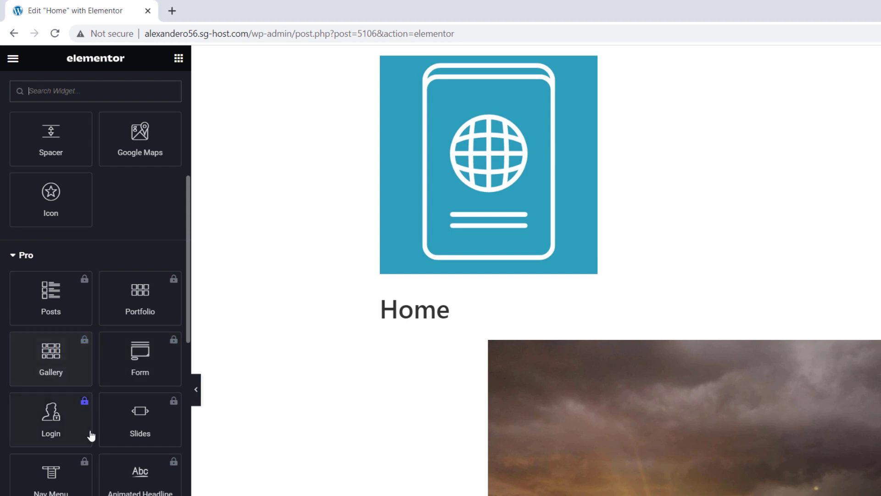
scroll(98, 426, "down", 9)
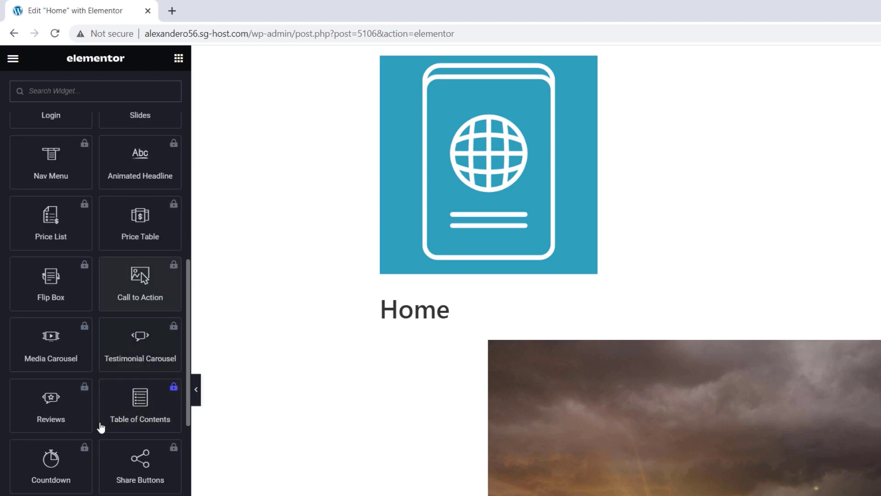
scroll(153, 323, "down", 7)
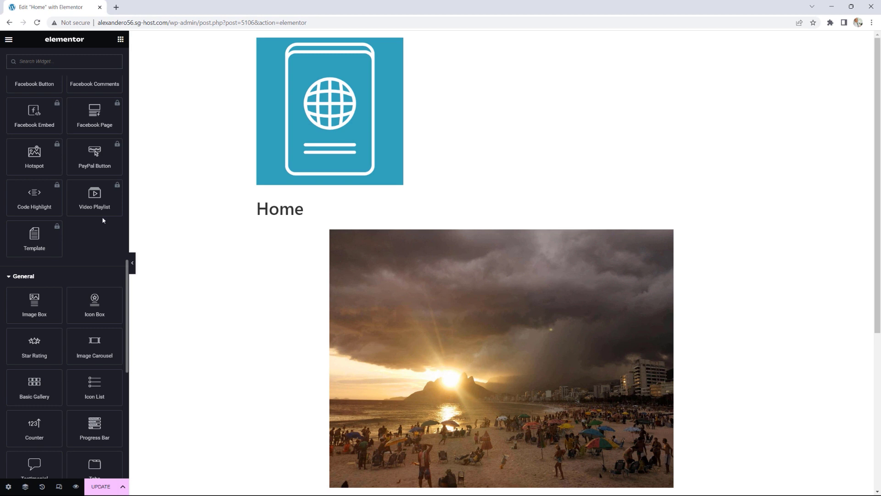
scroll(103, 220, "down", 1)
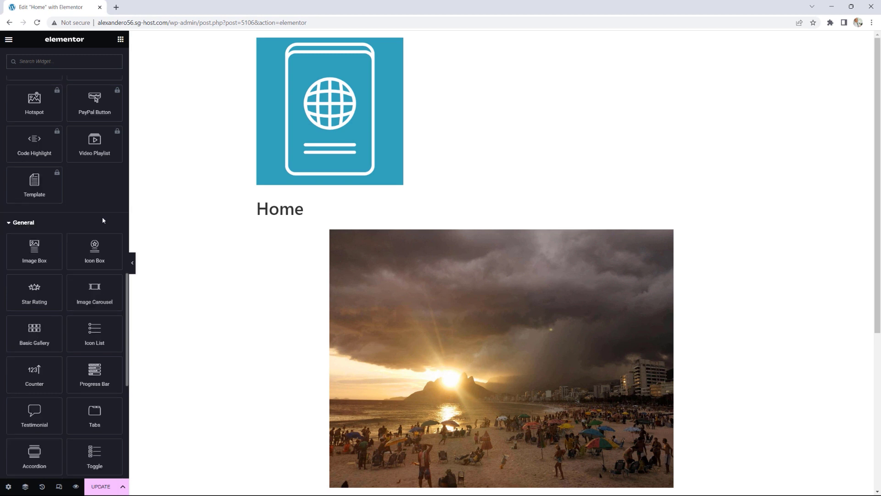
scroll(61, 225, "down", 4)
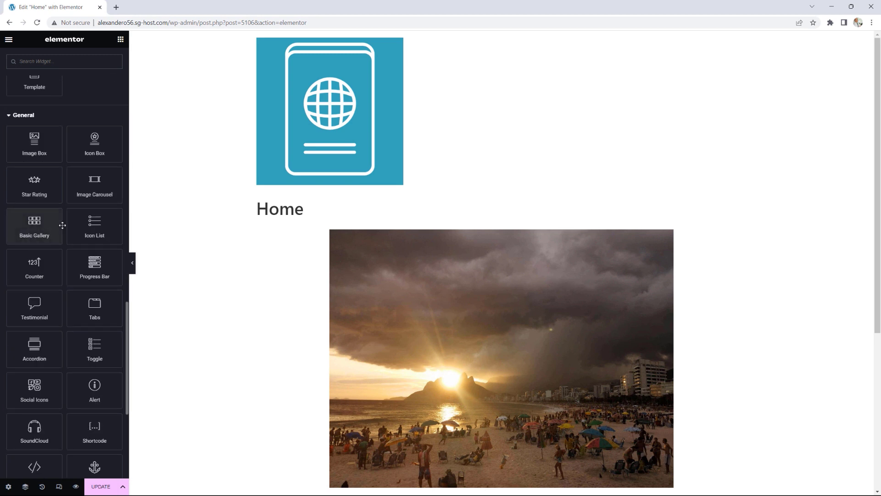
scroll(63, 225, "down", 3)
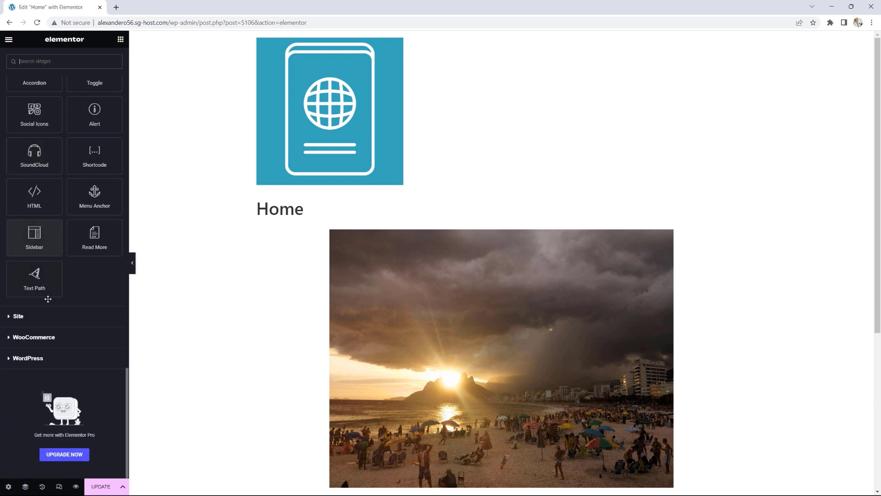
Step: Expand the WordPress and WooCommerce widget categories and browse their widgets
left_click(46, 357)
scroll(73, 386, "down", 2)
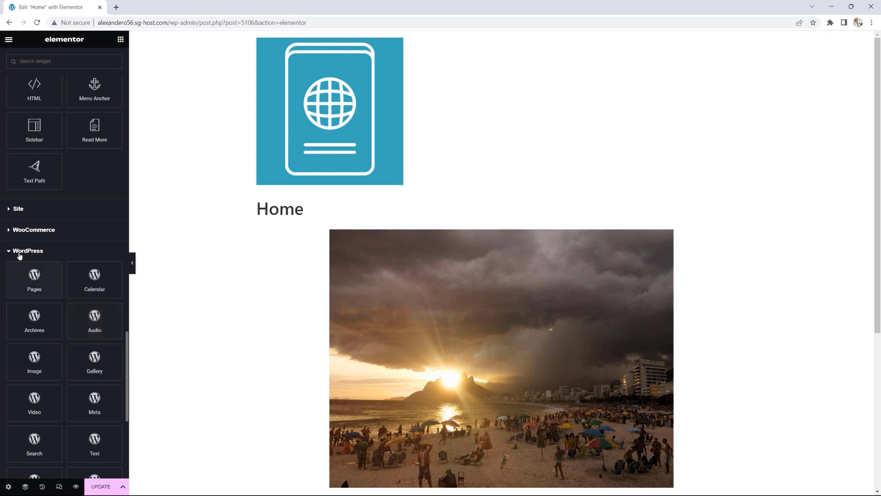
left_click(35, 230)
scroll(79, 280, "down", 2)
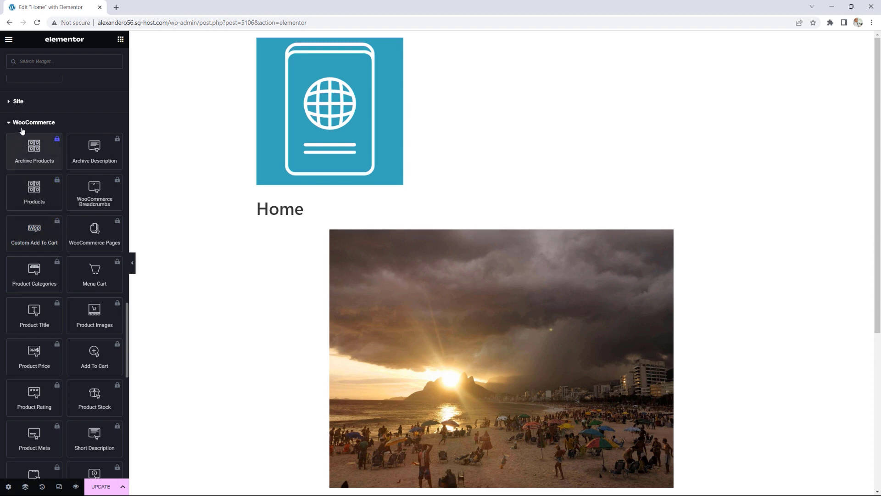
scroll(76, 180, "down", 6)
scroll(76, 179, "down", 5)
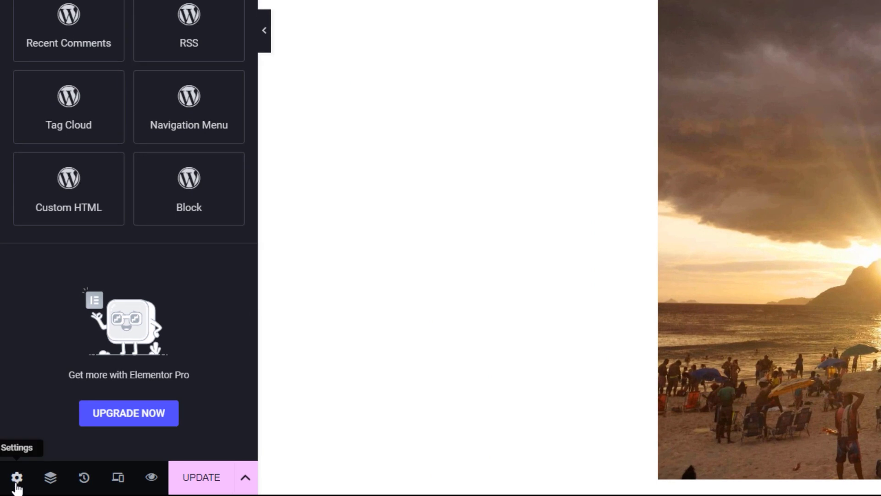
Step: Switch Hide Title to Yes in Page Settings, keeping status Published, and open the Navigator
left_click(16, 480)
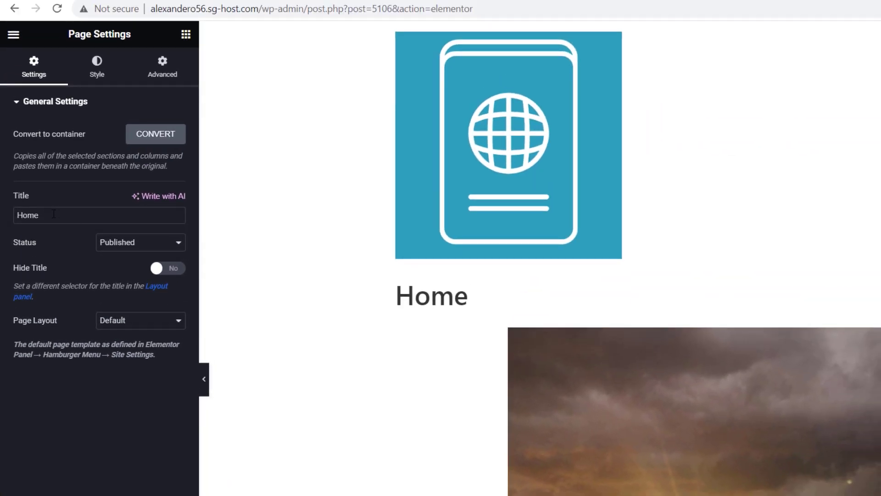
left_click_drag(39, 215, 27, 214)
left_click(129, 244)
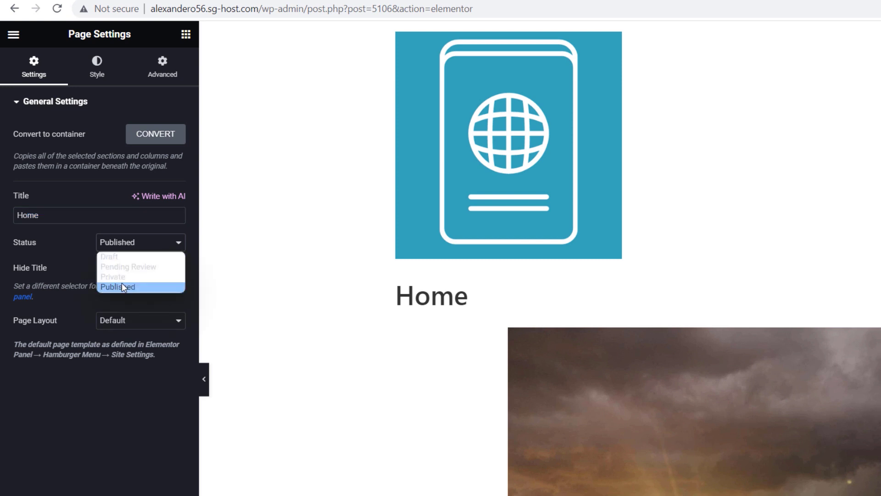
left_click(109, 435)
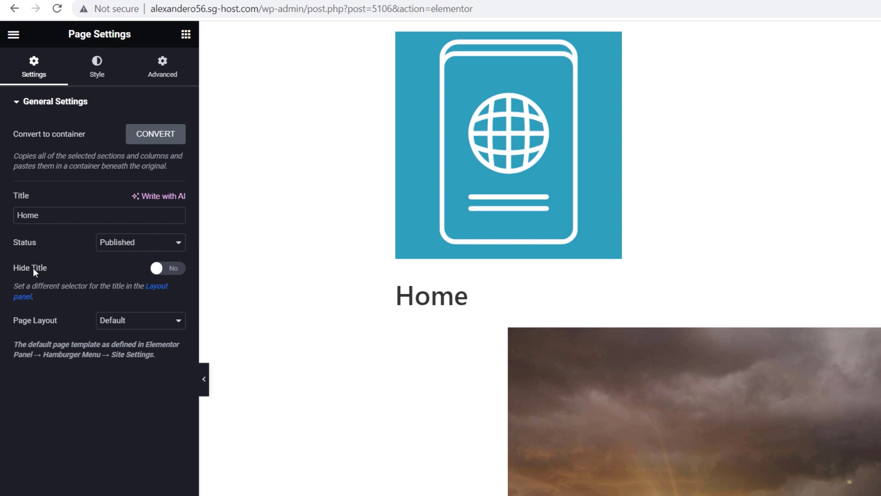
left_click(171, 271)
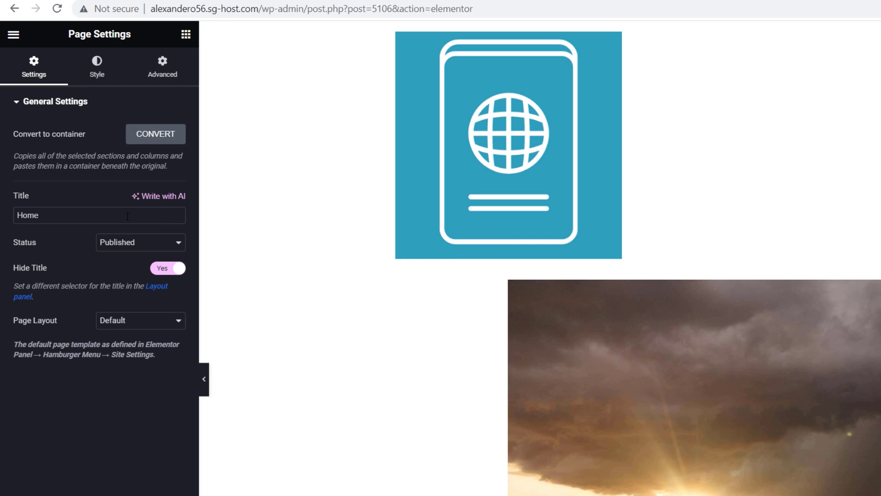
left_click(120, 320)
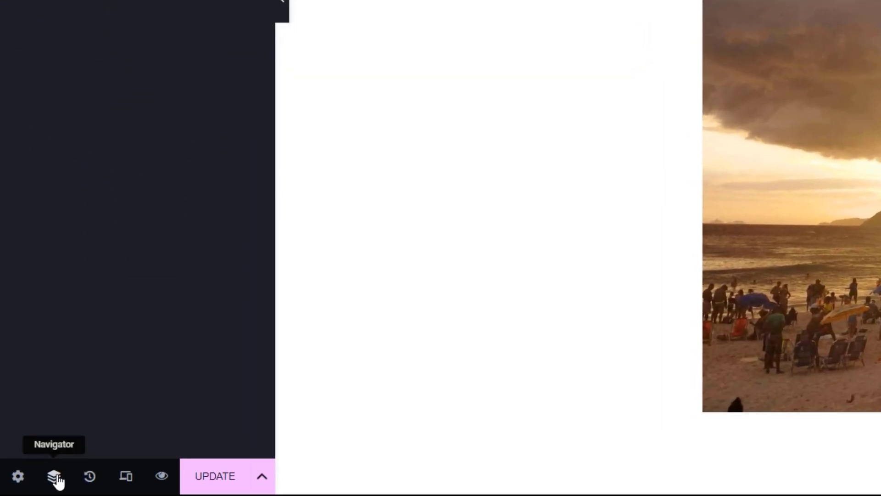
left_click(54, 476)
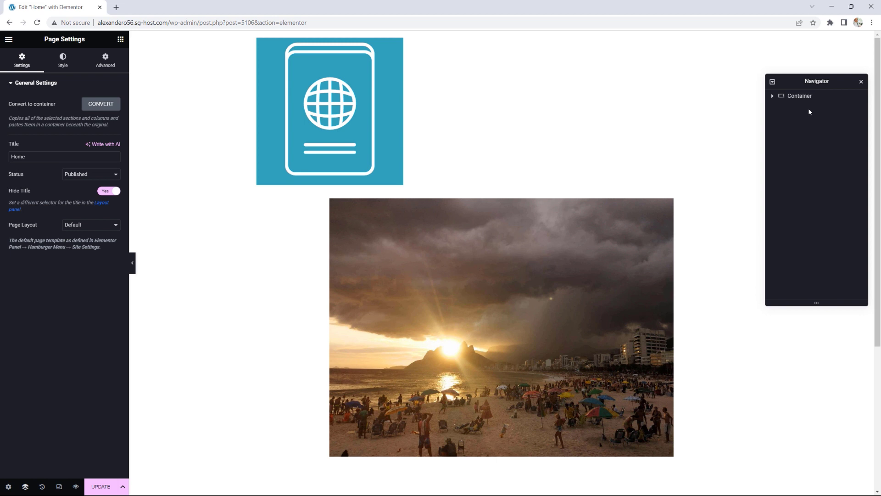
Step: Open the History panel with the Hide Title and UI Theme edits, then turn on responsive preview
left_click(43, 487)
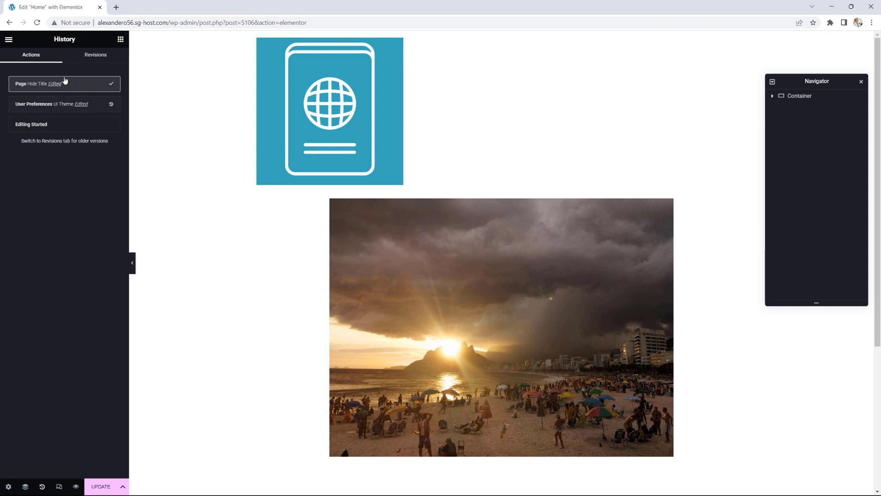
left_click(60, 486)
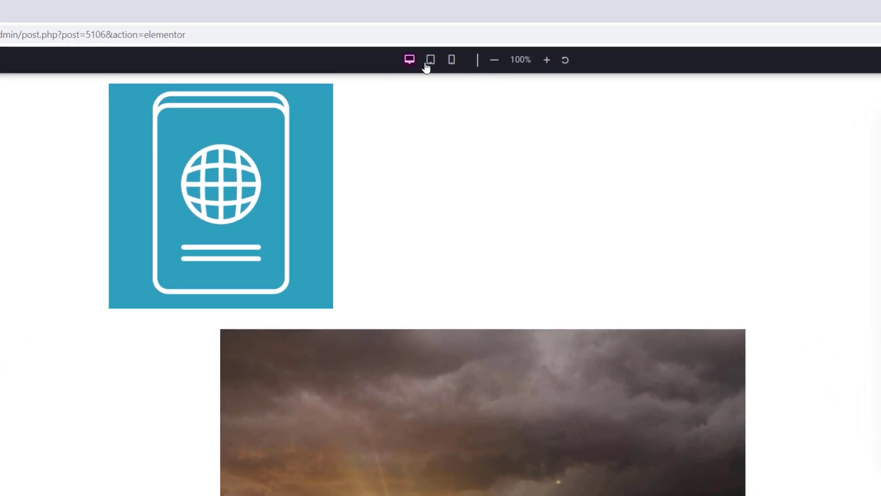
left_click(434, 58)
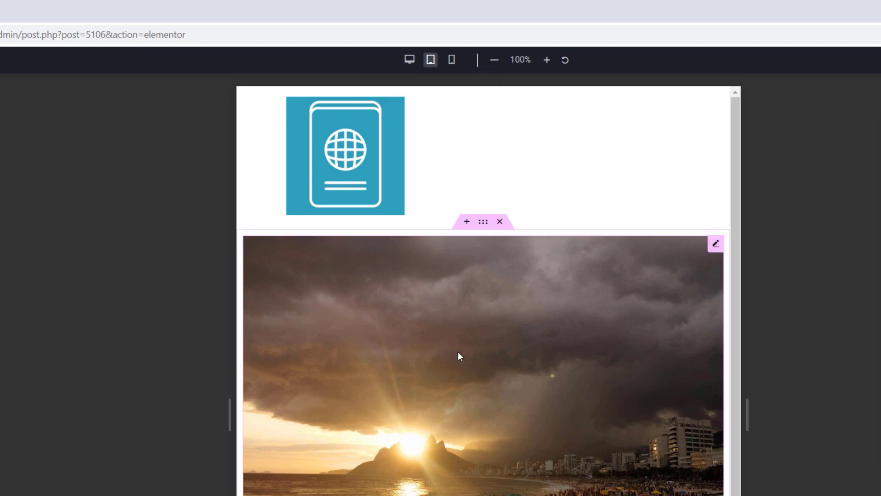
left_click(453, 61)
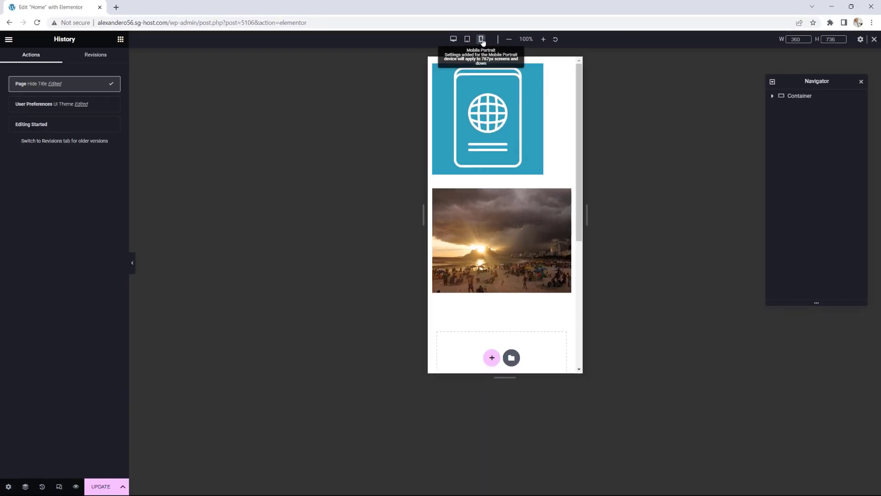
left_click(454, 41)
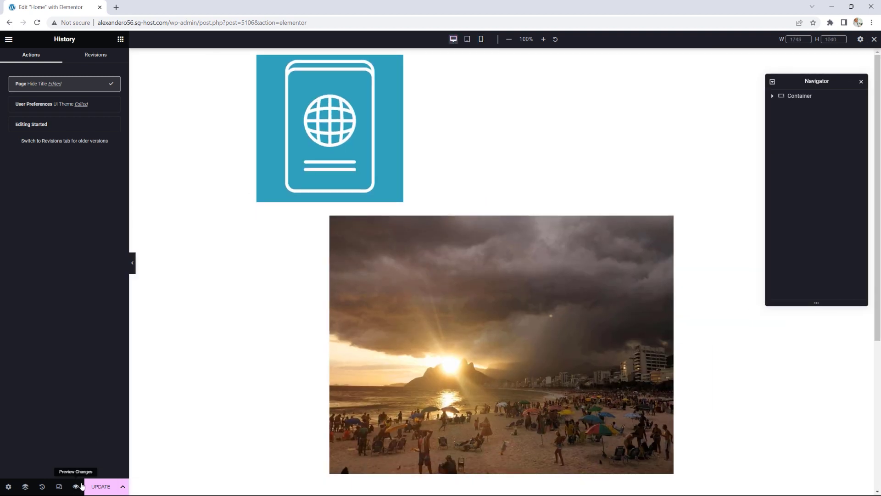
Step: Check the Save Options beside UPDATE, then return to the widget library
left_click(124, 490)
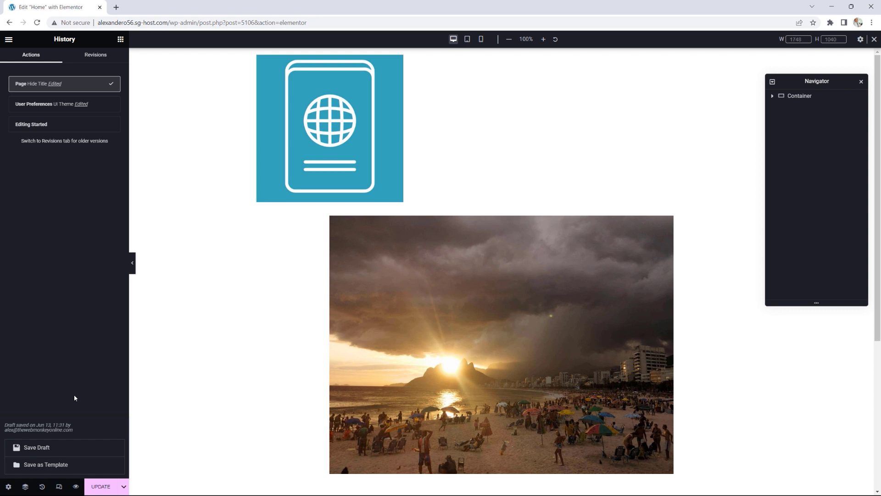
left_click(120, 39)
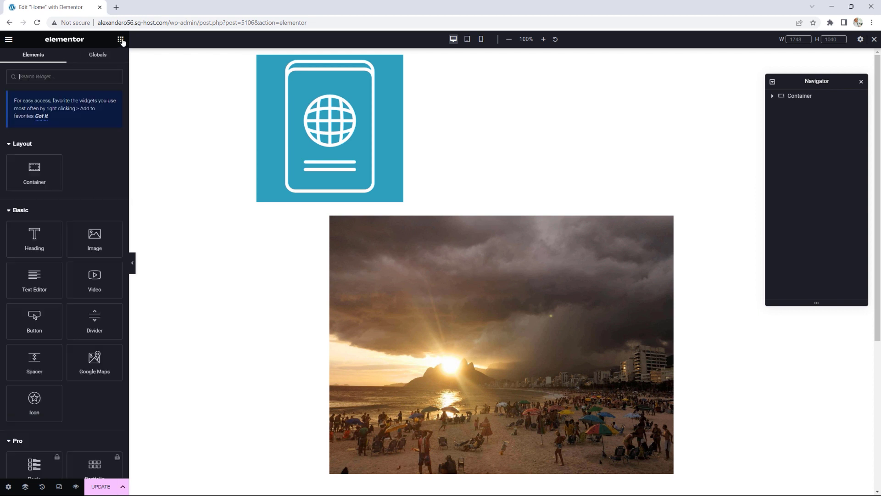
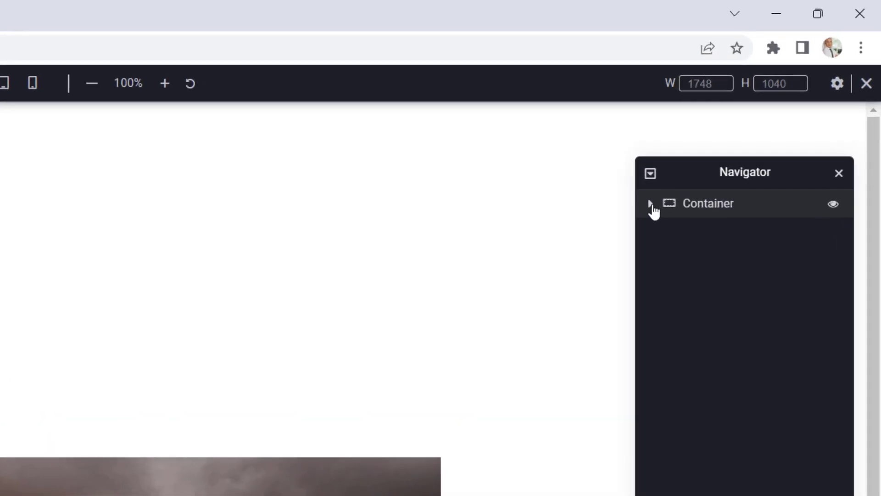
Step: Open the beach image container's settings and set its Content Width to Full Width
left_click(652, 209)
left_click(650, 203)
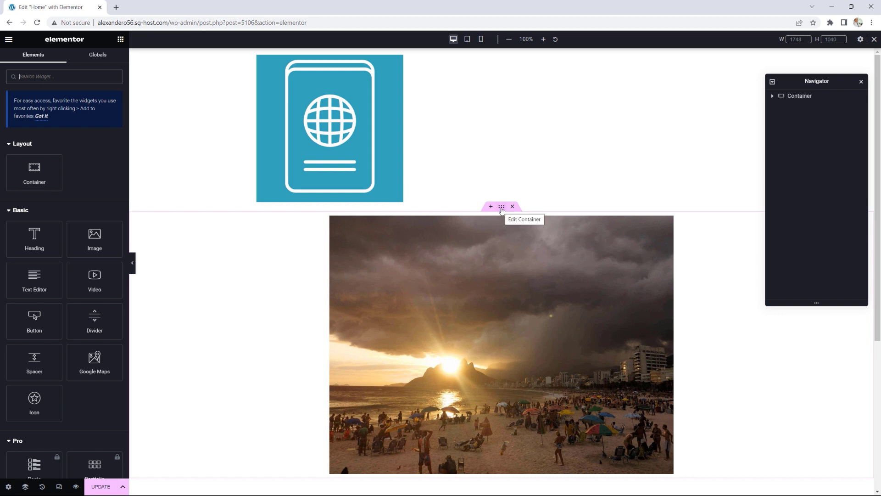
left_click(501, 208)
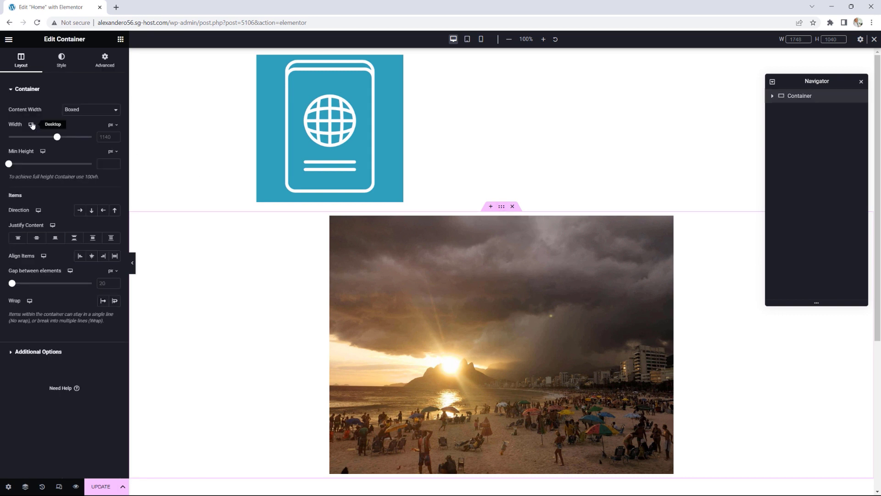
left_click(79, 115)
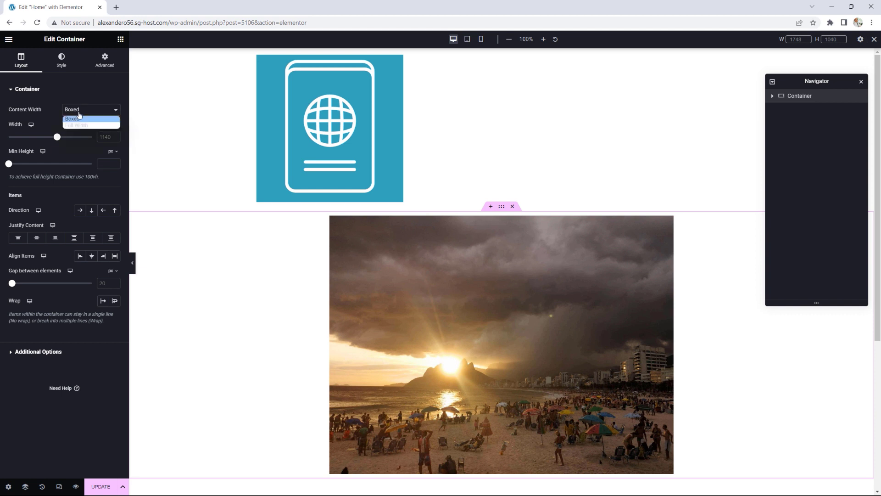
left_click(78, 123)
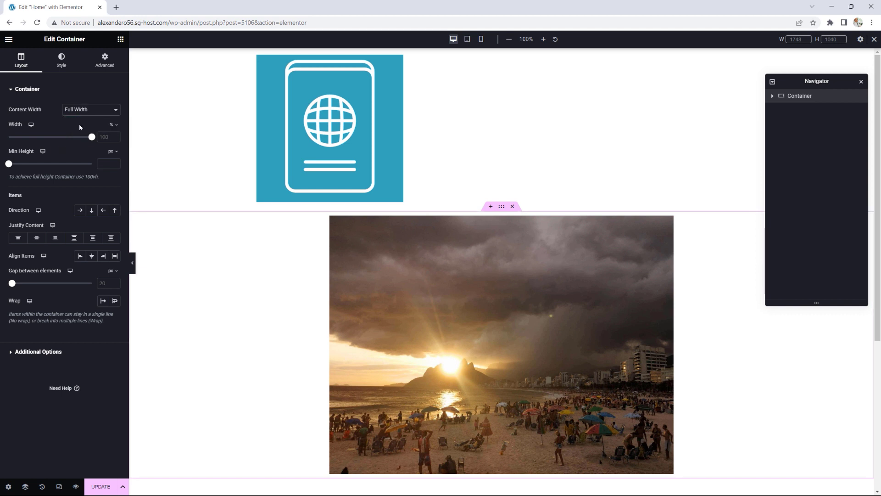
Step: Switch the container back to Boxed and narrow its width to 537 px
left_click(92, 111)
left_click(87, 120)
left_click_drag(60, 140, 15, 137)
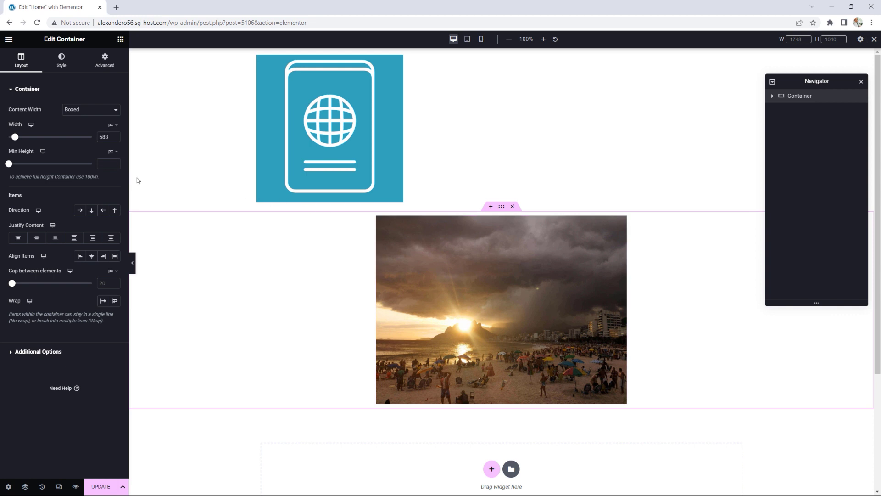
left_click_drag(14, 136, 13, 165)
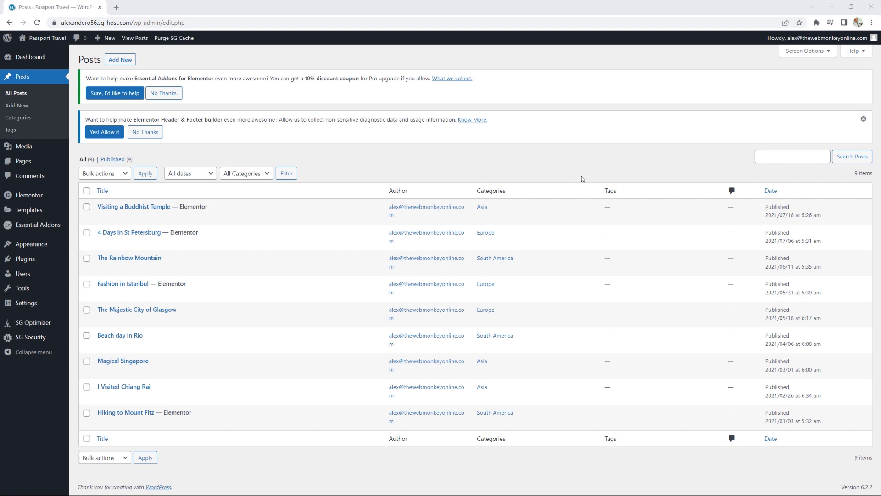
right_click(50, 38)
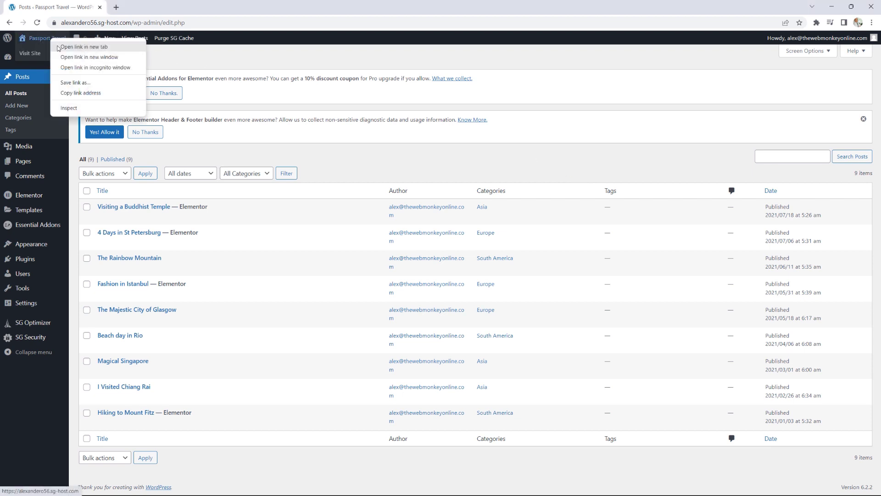
left_click(76, 45)
left_click(146, 9)
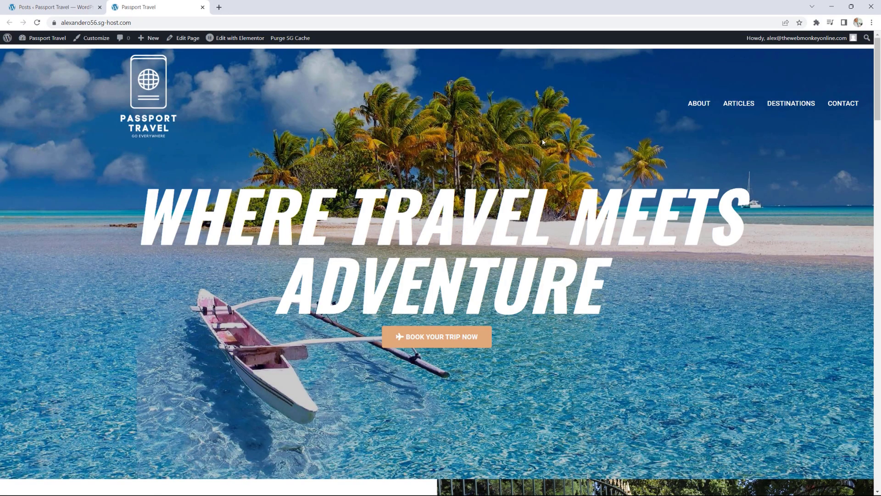
scroll(543, 141, "down", 8)
scroll(543, 141, "down", 10)
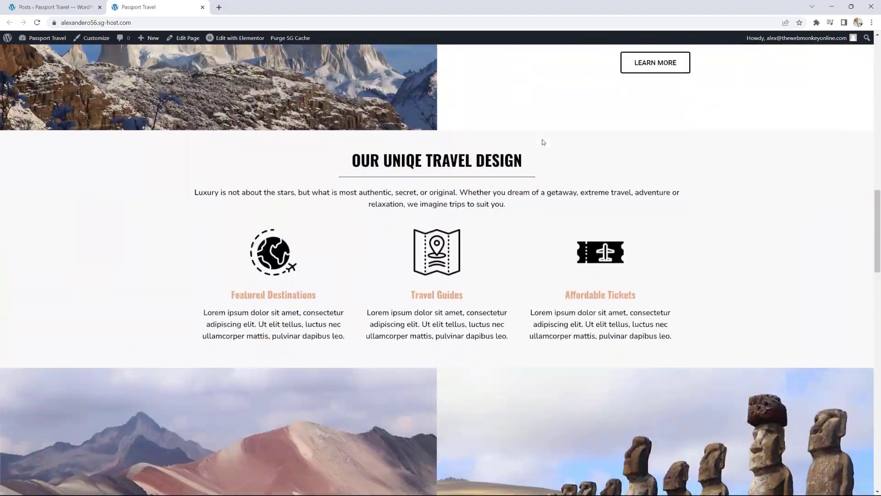
scroll(543, 142, "up", 5)
scroll(543, 141, "up", 6)
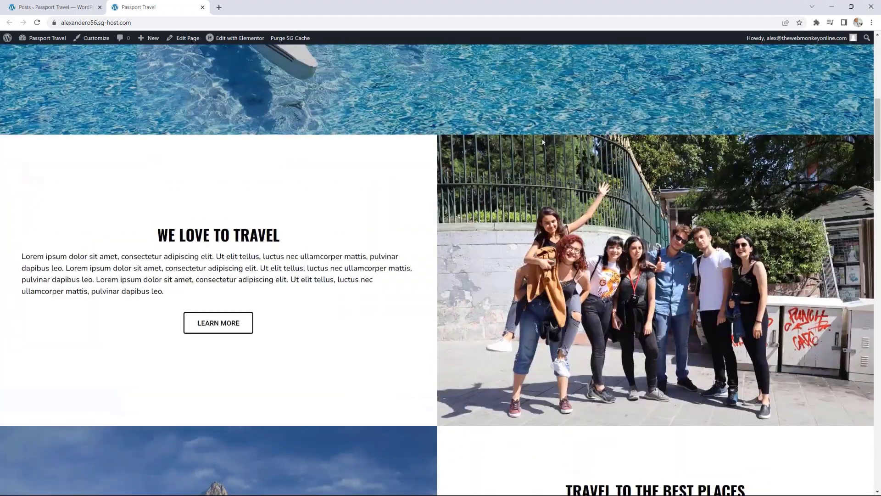
scroll(543, 141, "up", 5)
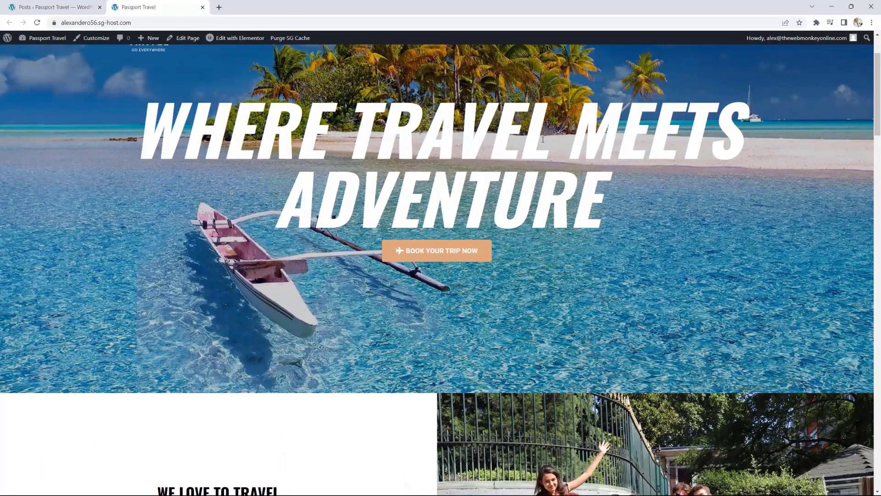
left_click(202, 7)
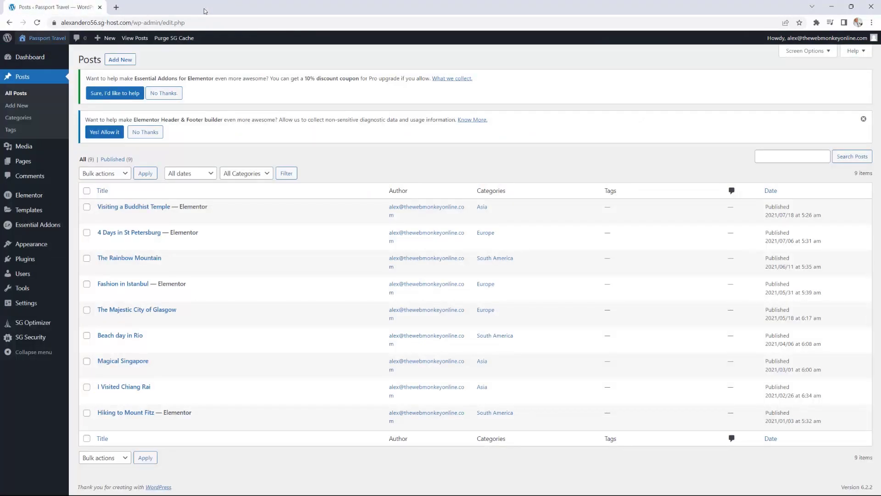
Step: Add a new post and open it in Elementor as Elementor #5479
left_click(120, 59)
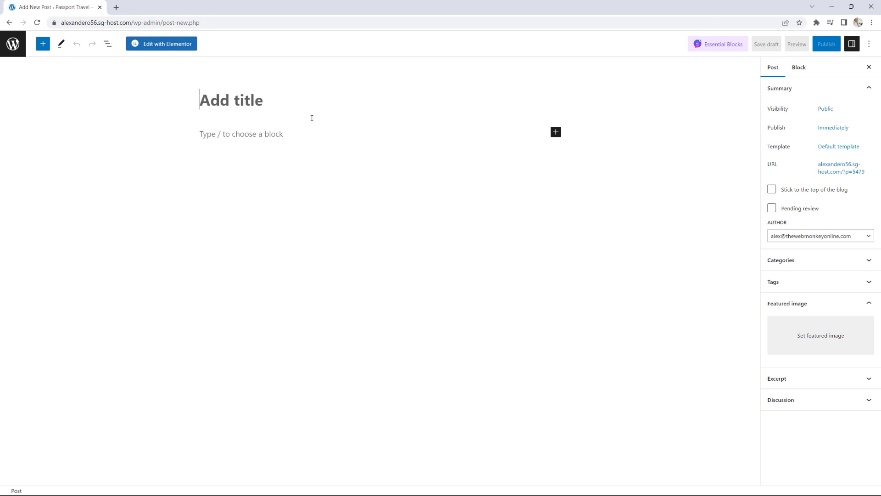
left_click(172, 46)
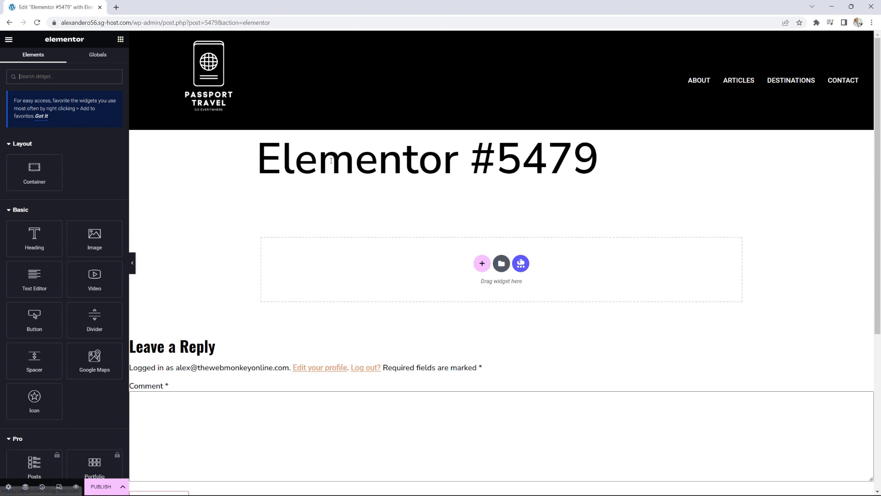
Step: Drop a Heading widget below the post title and open its Write with AI dialog
left_click_drag(258, 158, 511, 161)
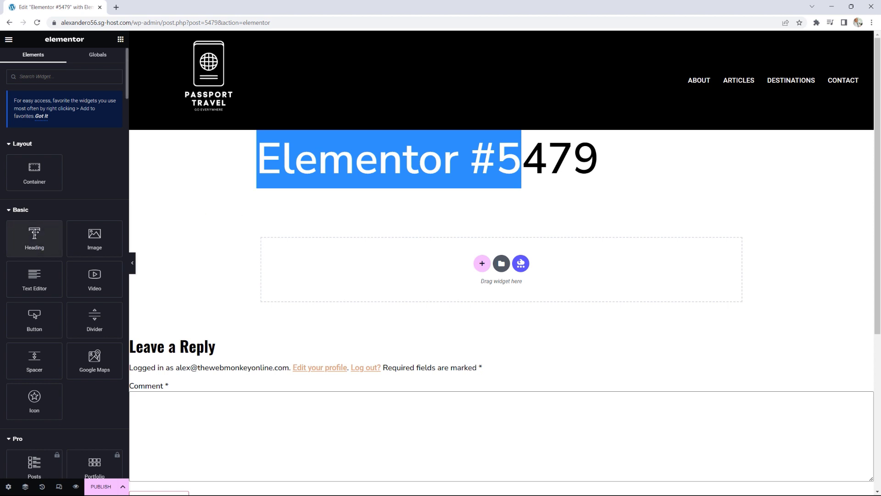
left_click(33, 228)
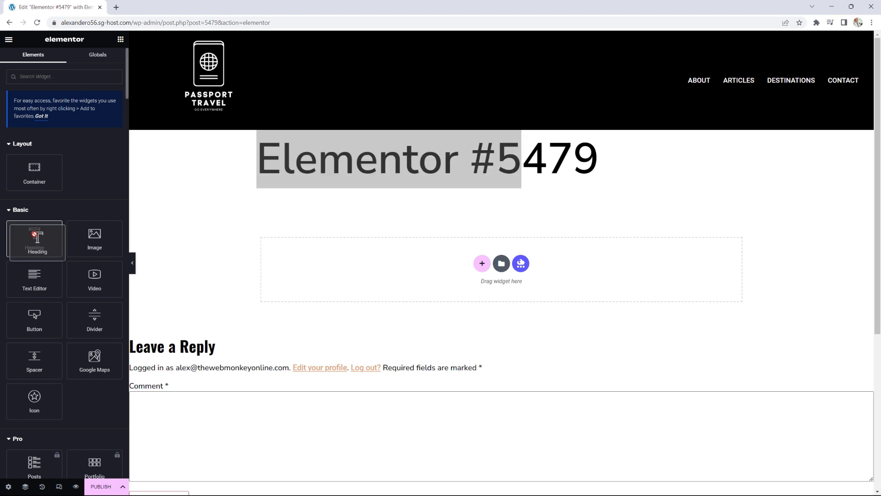
left_click_drag(33, 228, 401, 253)
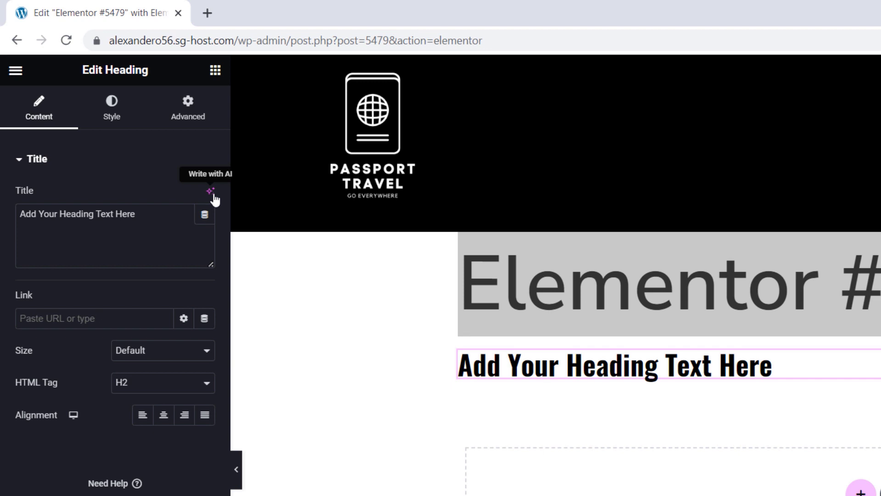
left_click(212, 196)
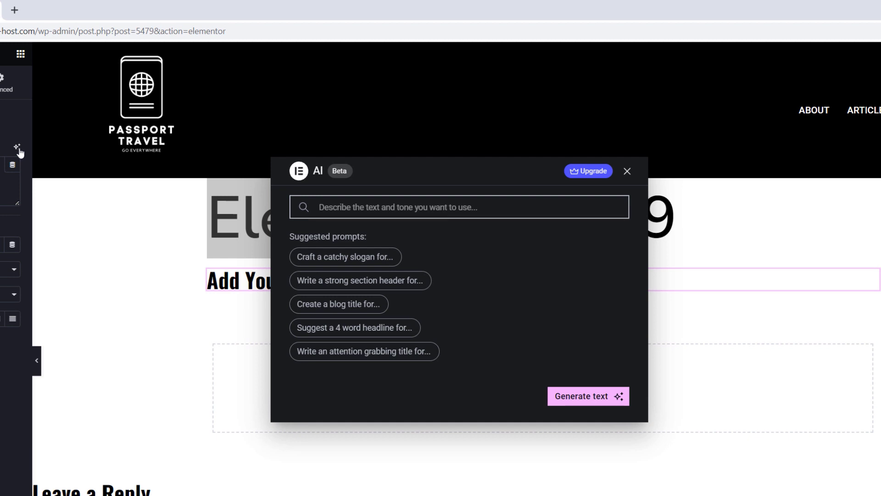
Step: Generate an AI blog title about the best things to do in Bangkok and insert it into the heading
left_click(362, 308)
type("b")
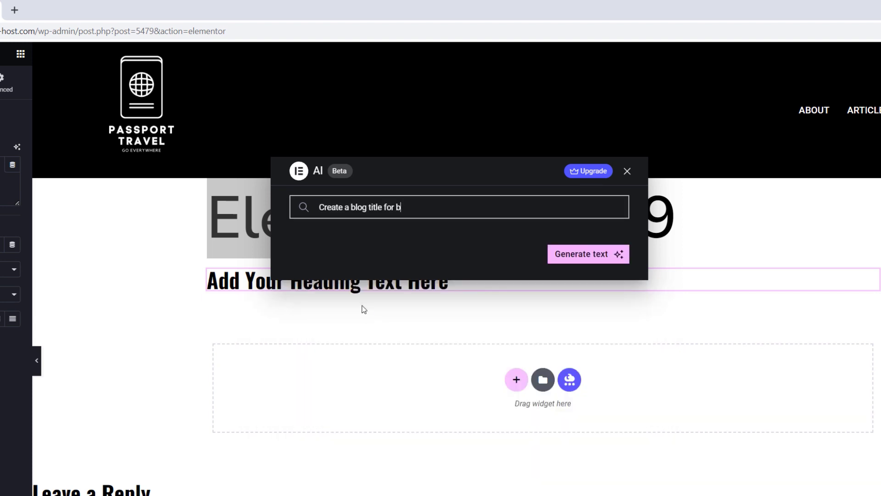
type("est things to do in Bangkok")
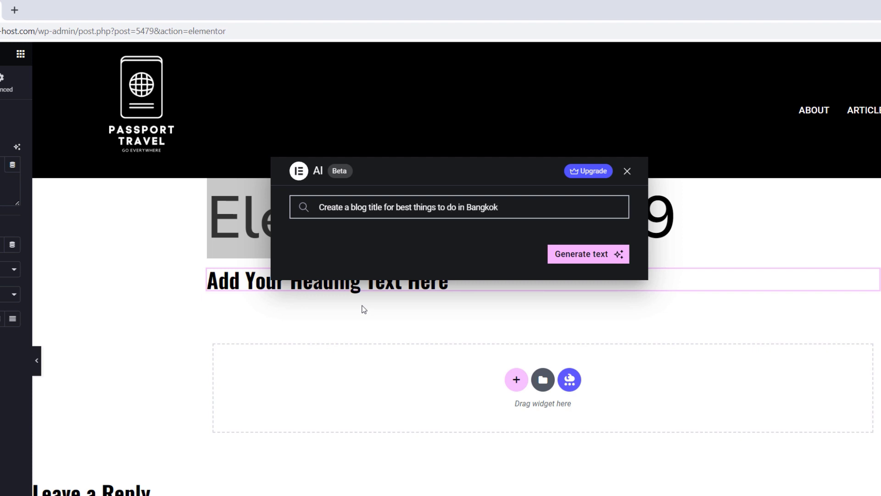
left_click(579, 256)
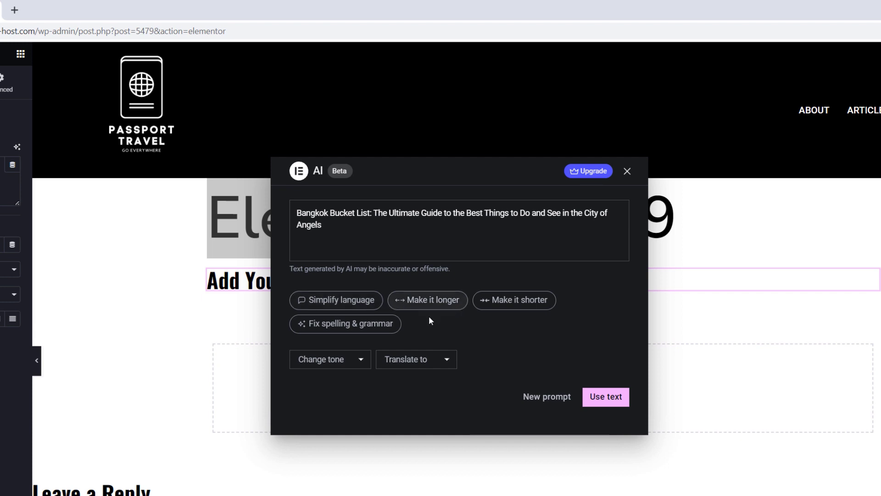
left_click(346, 361)
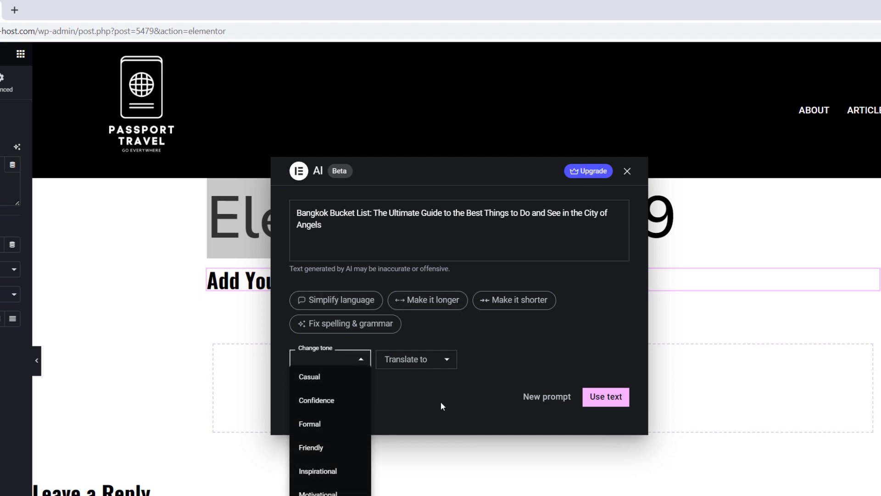
left_click(450, 390)
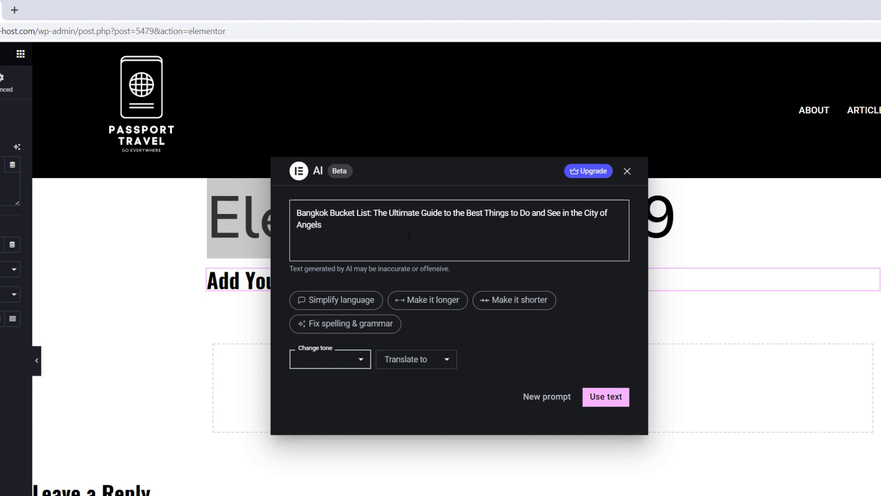
left_click(604, 398)
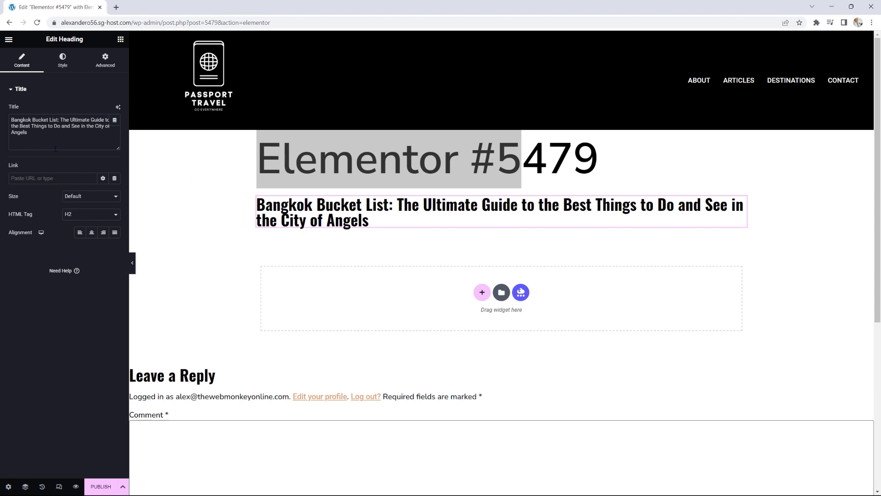
Step: Copy the heading's Bangkok Bucket List title and paste it as the post title
left_click_drag(41, 136, 11, 119)
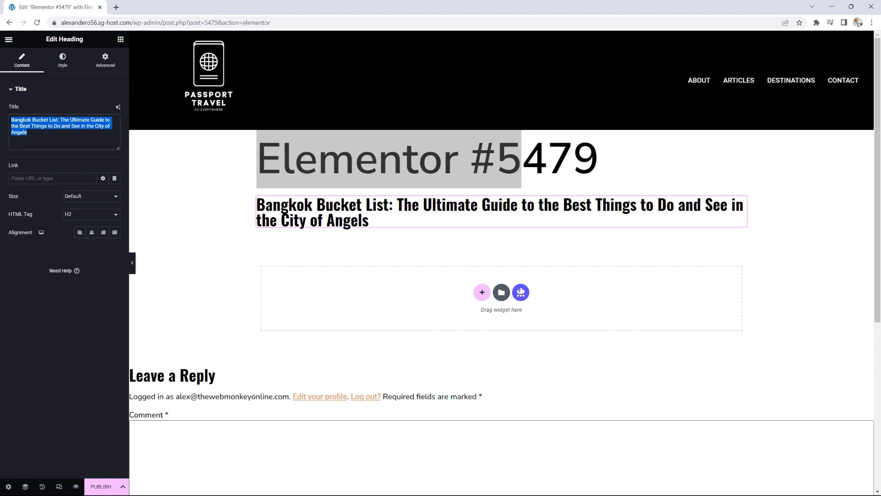
right_click(23, 123)
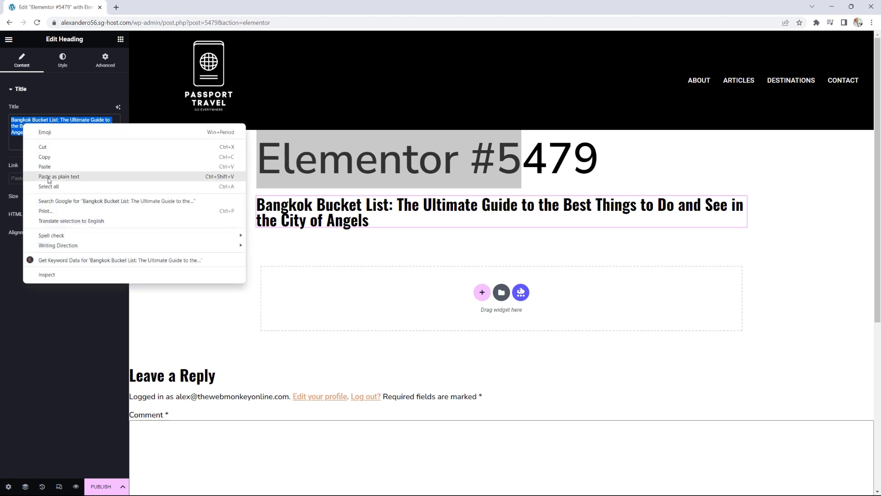
left_click(44, 157)
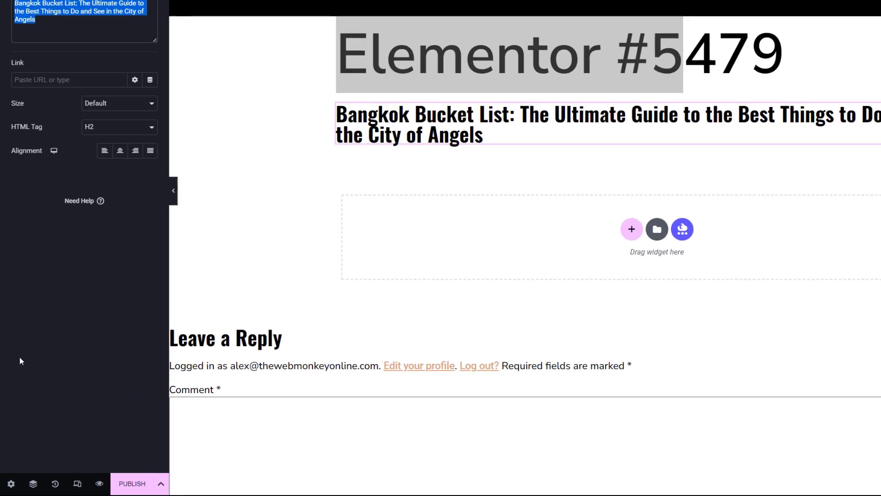
left_click(21, 475)
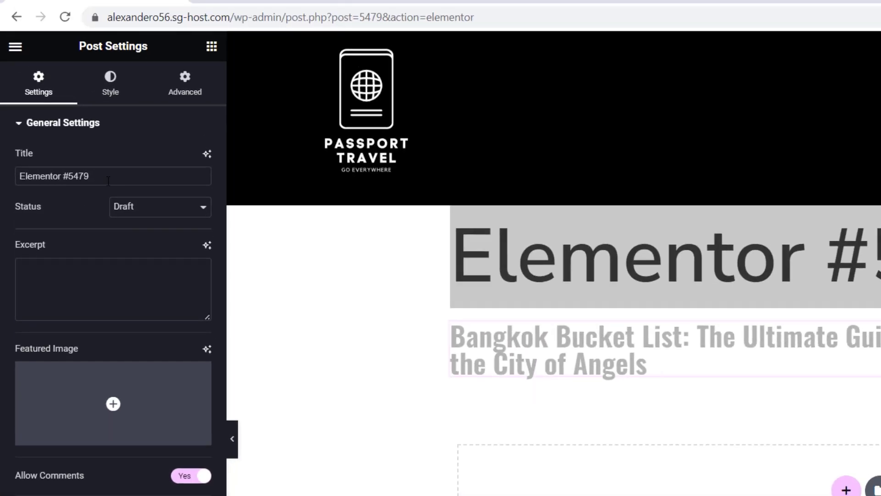
left_click_drag(108, 180, 8, 179)
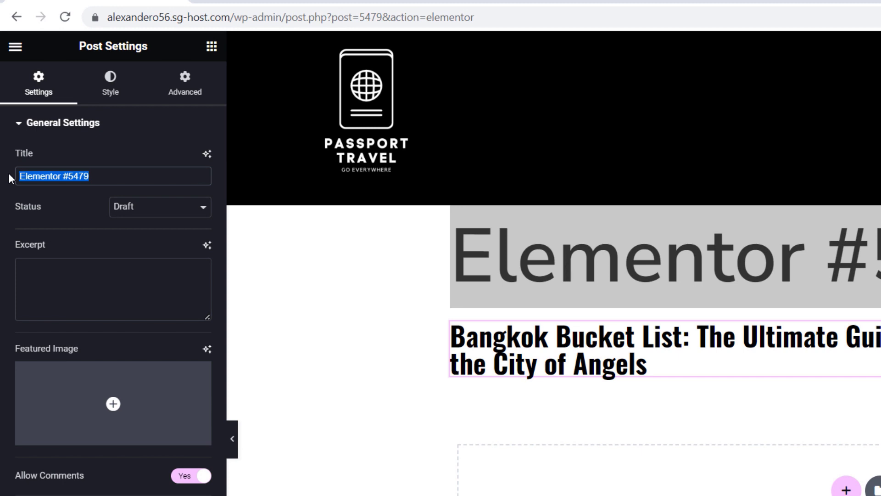
key("ctrl+v")
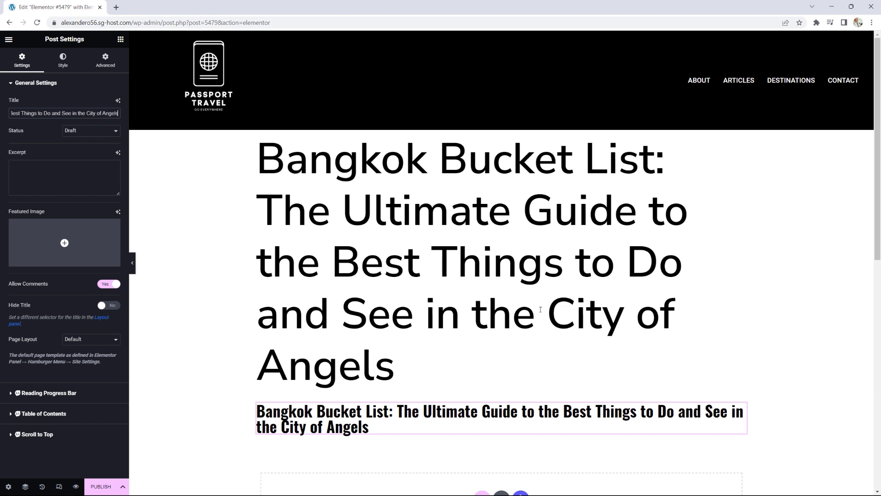
Step: Delete the duplicate Bangkok heading widget and return to the widget list
scroll(540, 309, "down", 3)
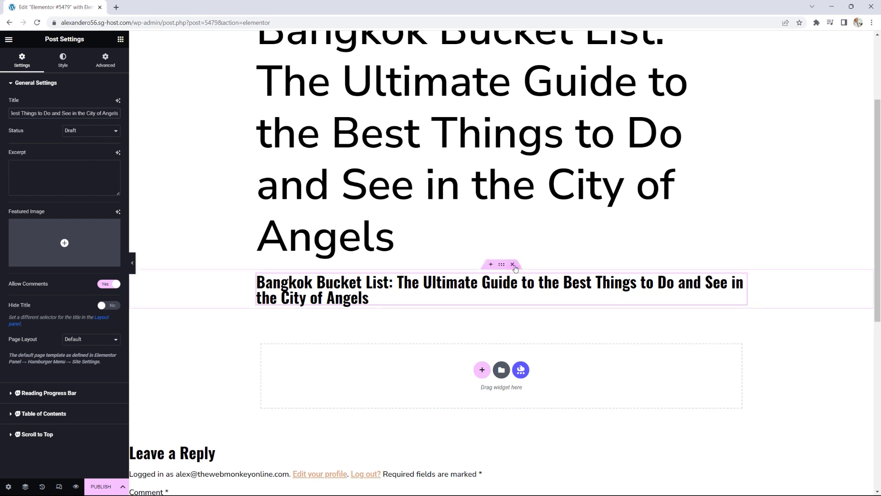
left_click(514, 265)
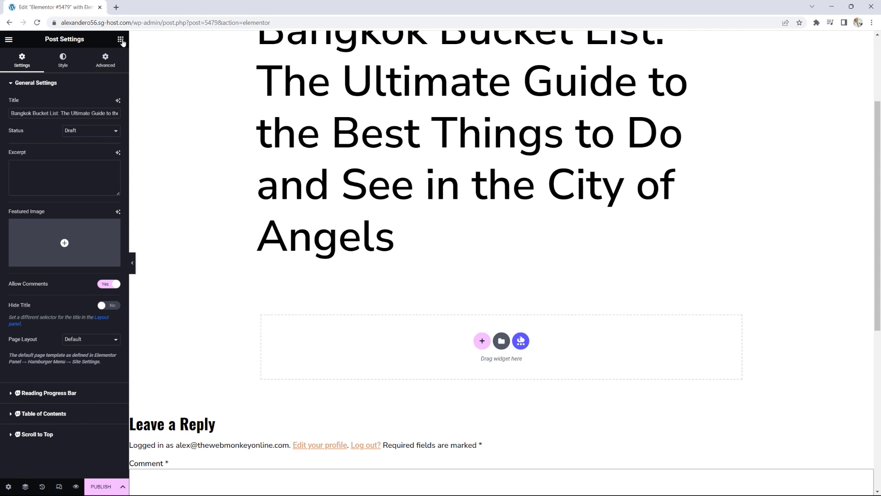
left_click(121, 40)
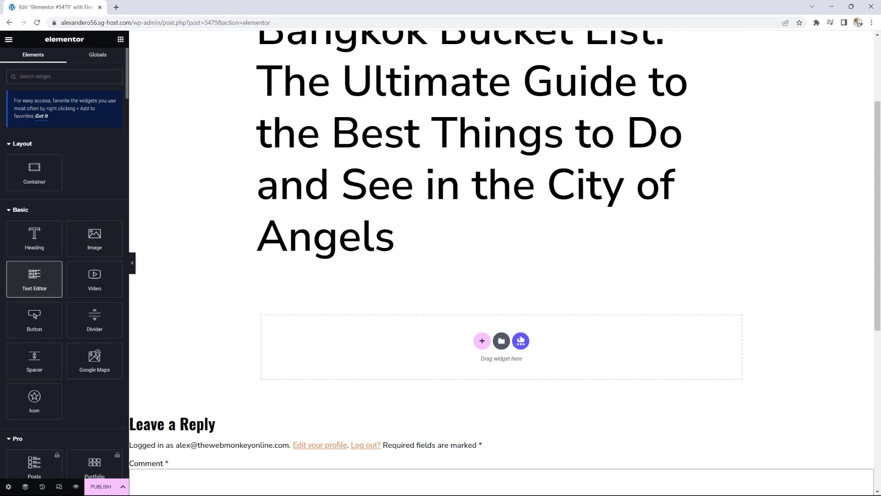
Step: Add a Text Editor below the title and generate an AI blog post on the best things to do in Bangkok
left_click_drag(34, 273, 617, 350)
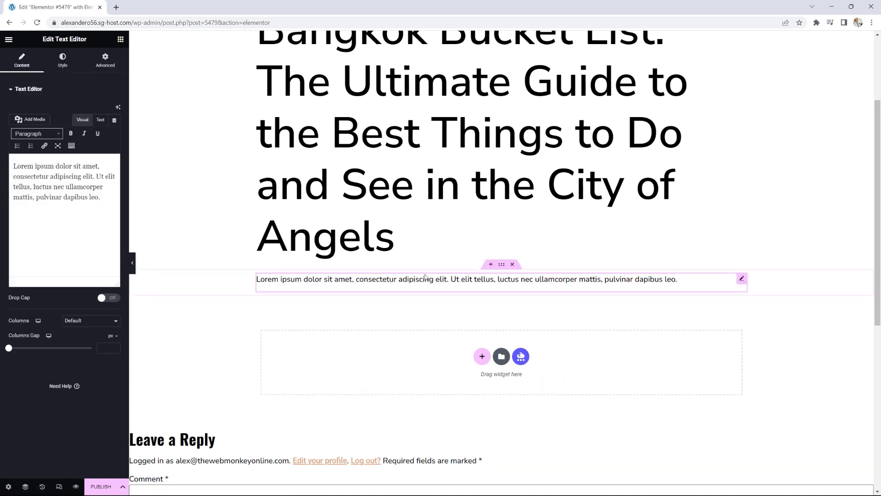
left_click(119, 111)
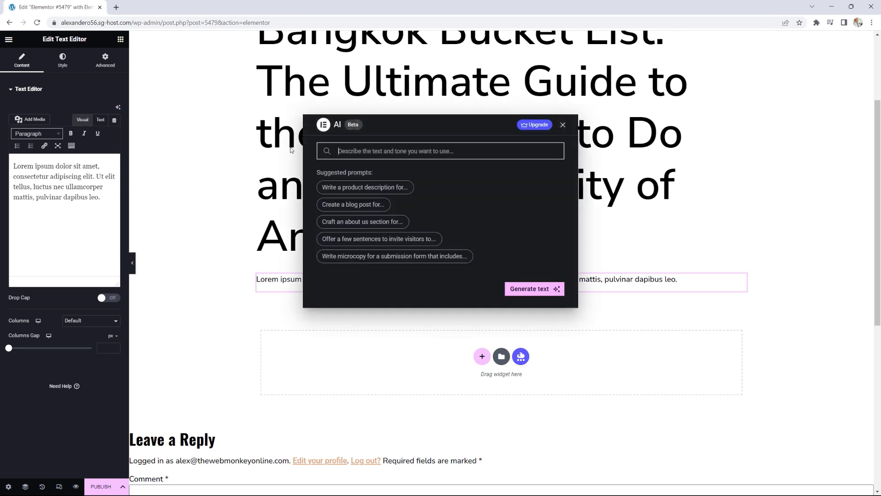
left_click(361, 205)
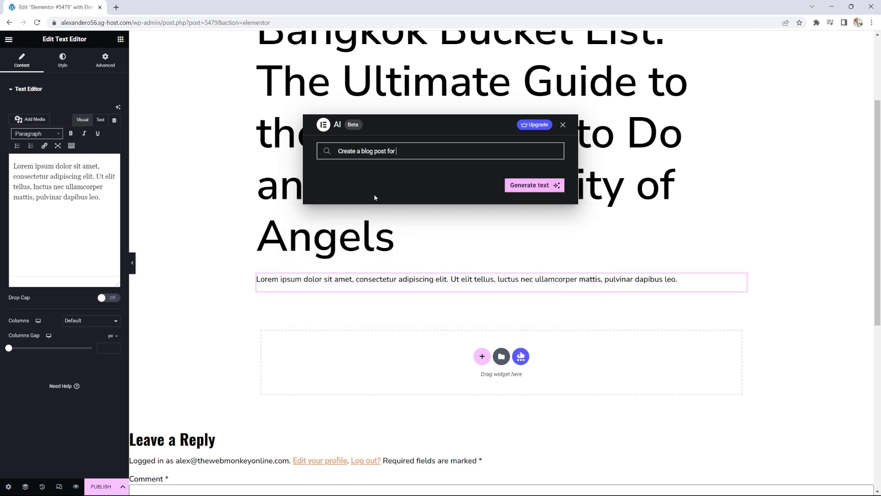
type("the best things to do in Bangkok")
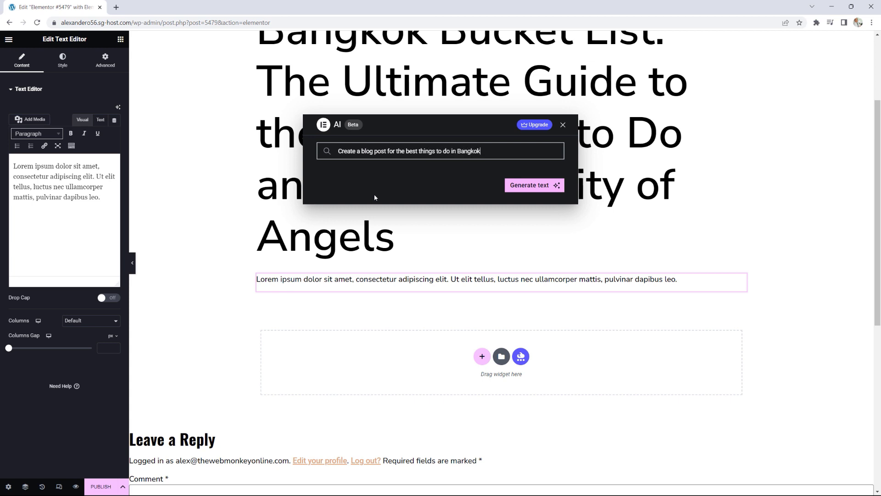
left_click(533, 185)
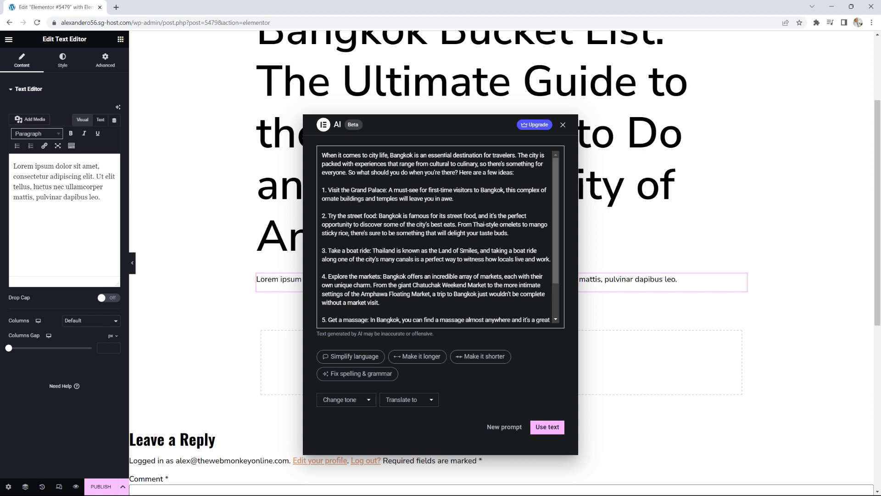
Step: Ask the AI to make the Bangkok article longer, retrying after the failed request
scroll(460, 180, "down", 2)
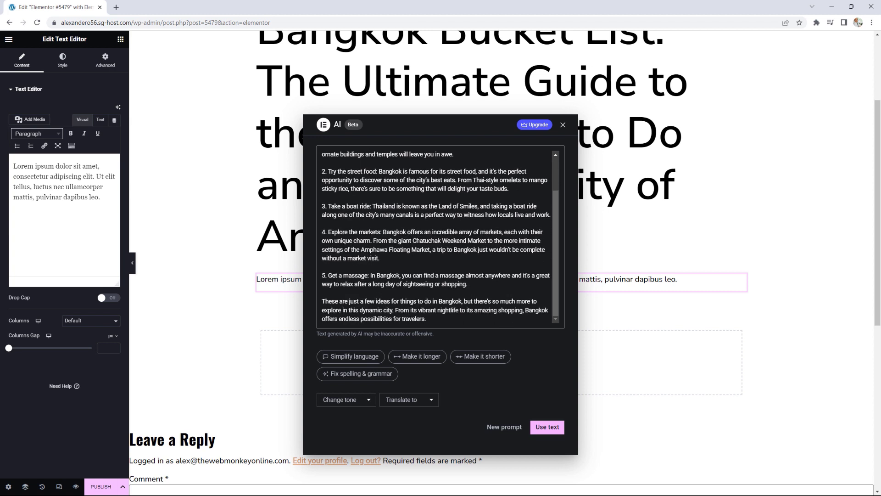
scroll(391, 240, "up", 2)
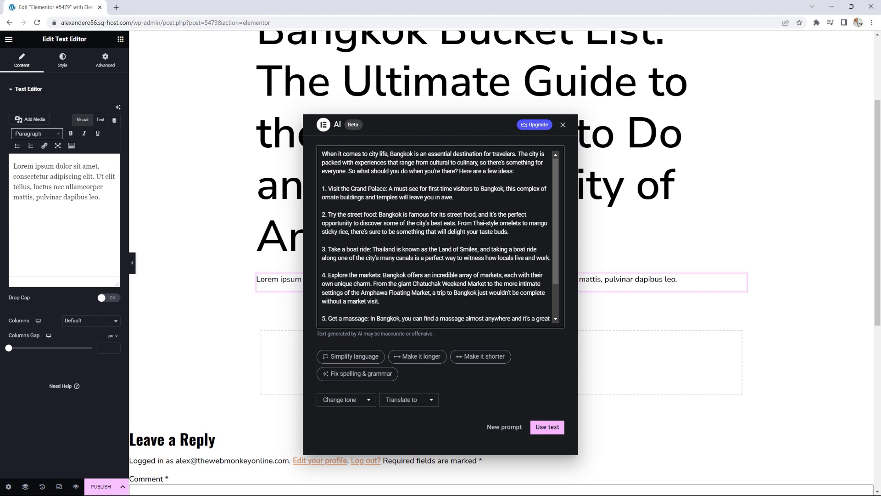
scroll(407, 220, "down", 2)
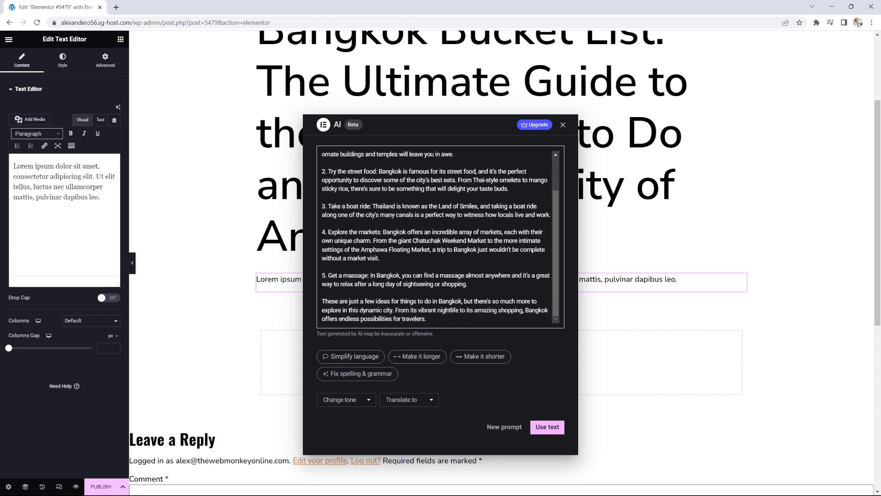
left_click(422, 357)
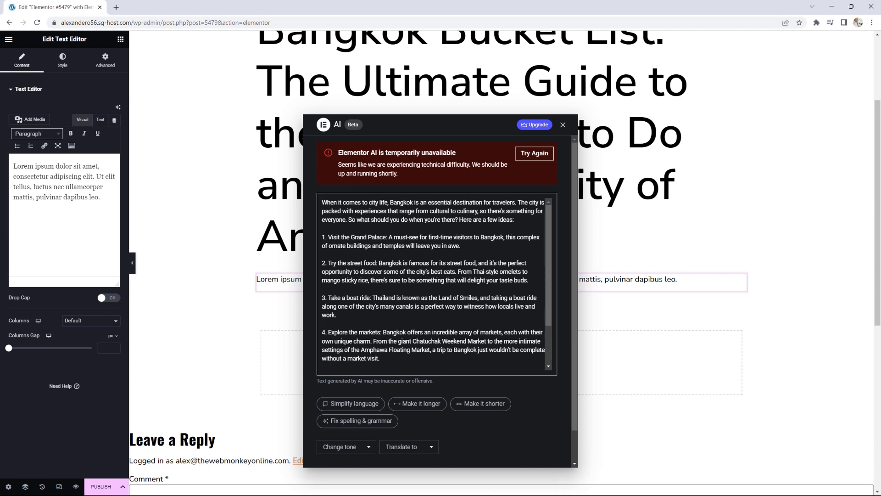
scroll(412, 246, "down", 2)
scroll(410, 243, "up", 1)
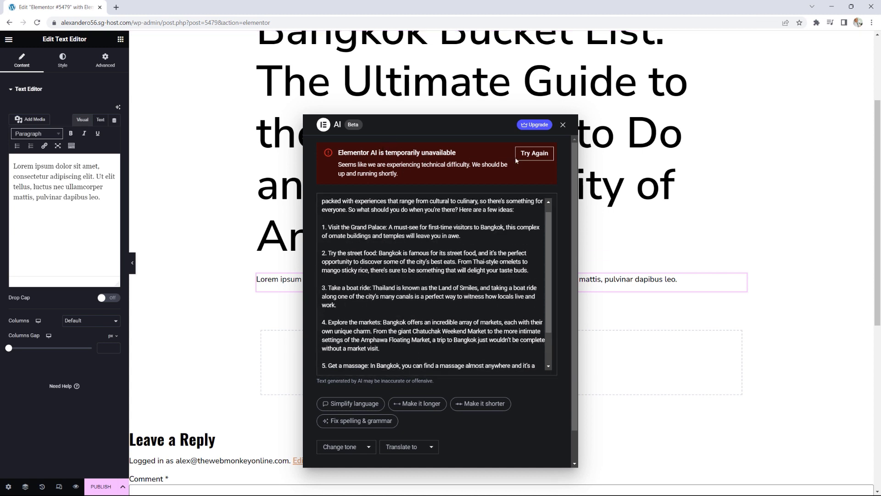
left_click(541, 158)
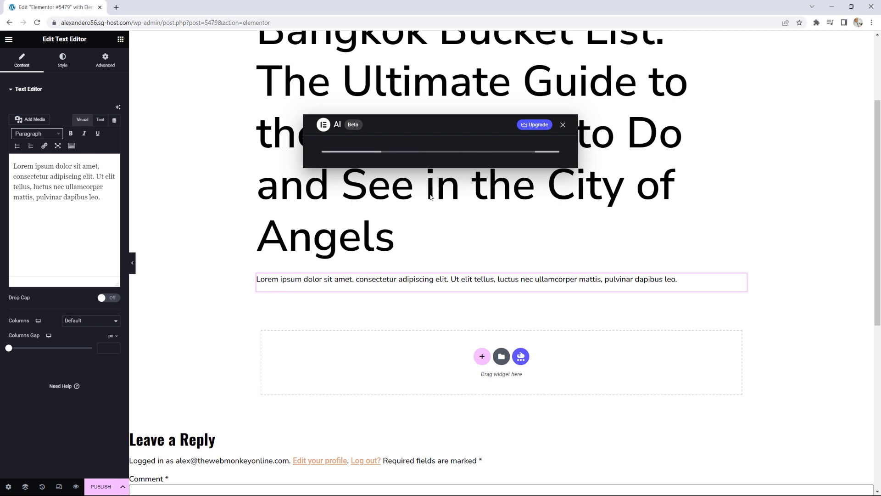
scroll(441, 223, "down", 3)
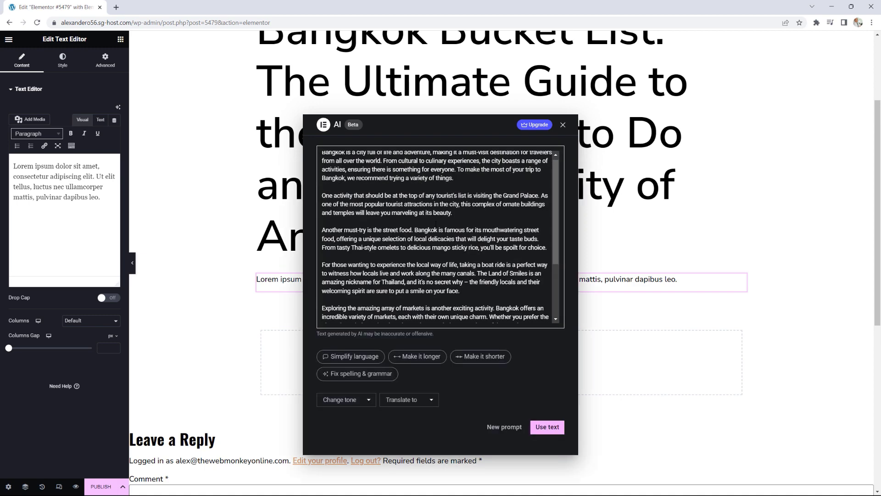
scroll(433, 223, "up", 3)
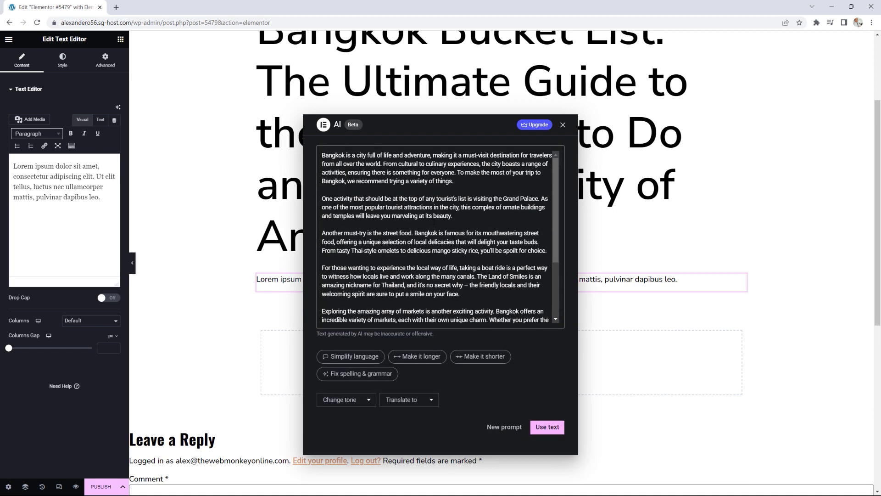
scroll(433, 222, "down", 3)
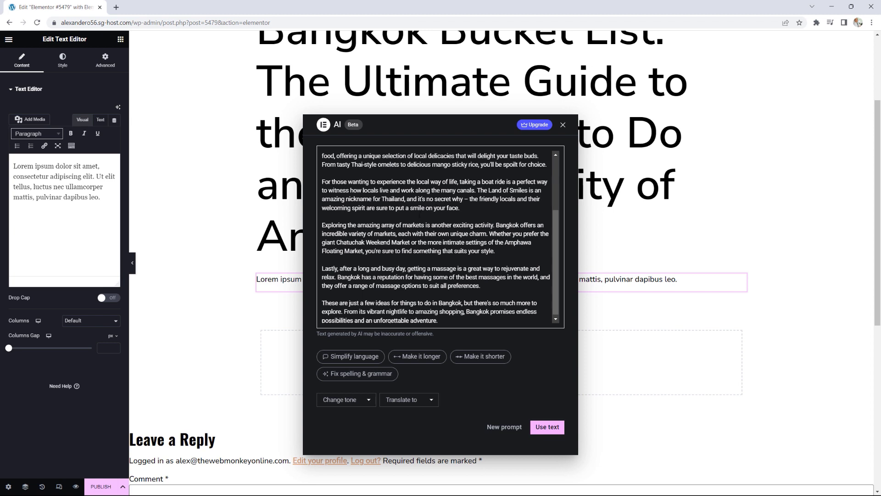
Step: Revise the prompt to ask for the top 10 things to do in Bangkok and regenerate
left_click(505, 427)
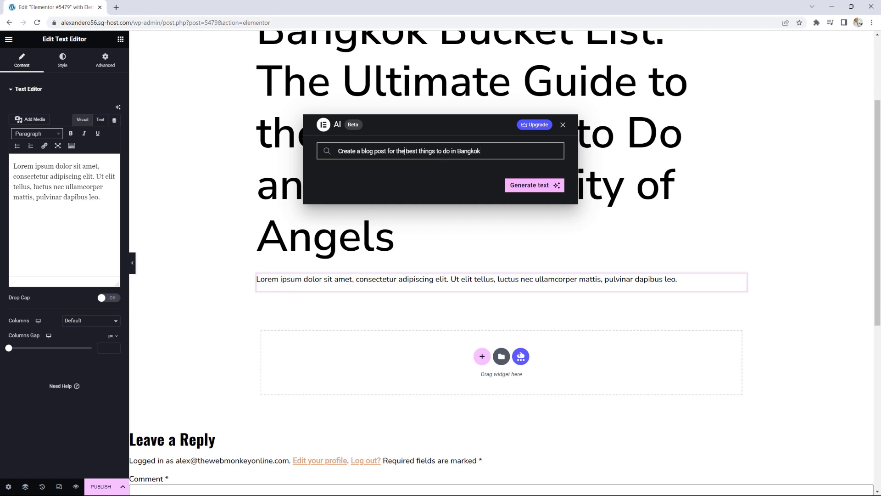
type("top 10")
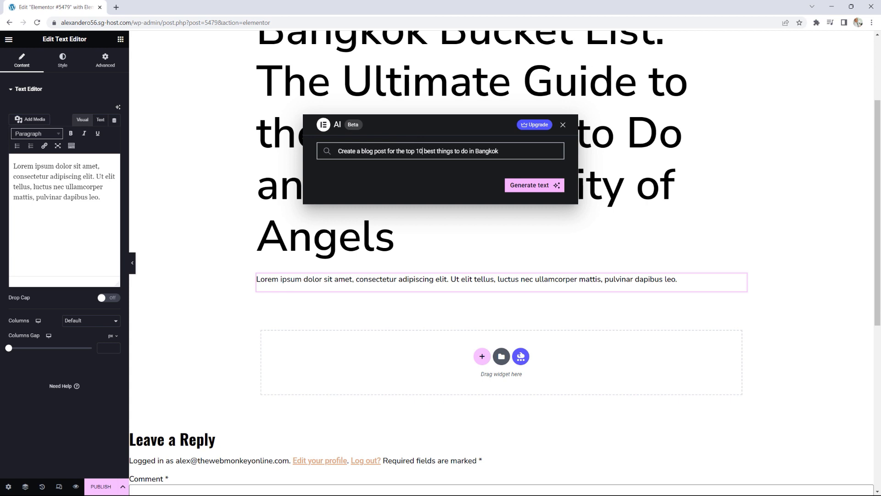
left_click(528, 185)
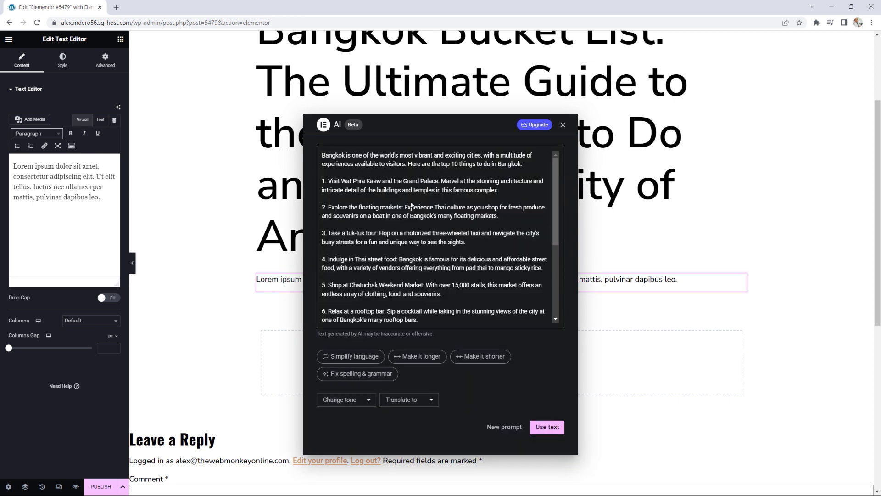
scroll(412, 205, "down", 3)
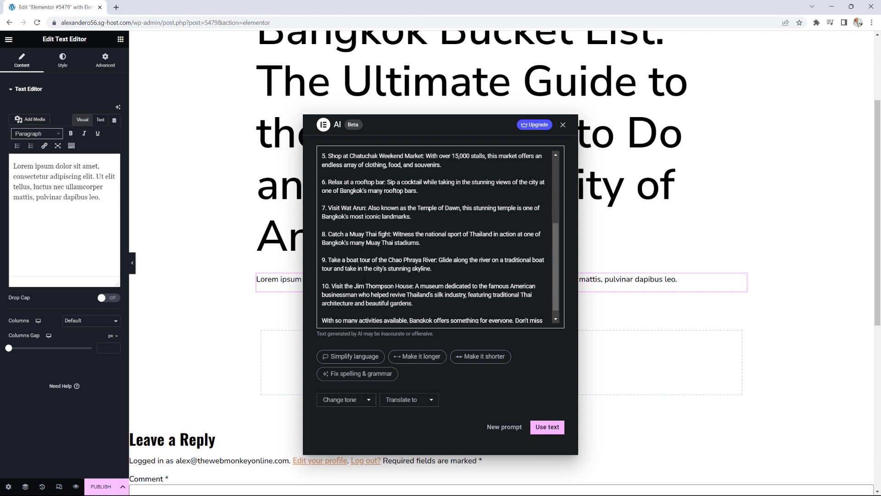
scroll(440, 237, "up", 3)
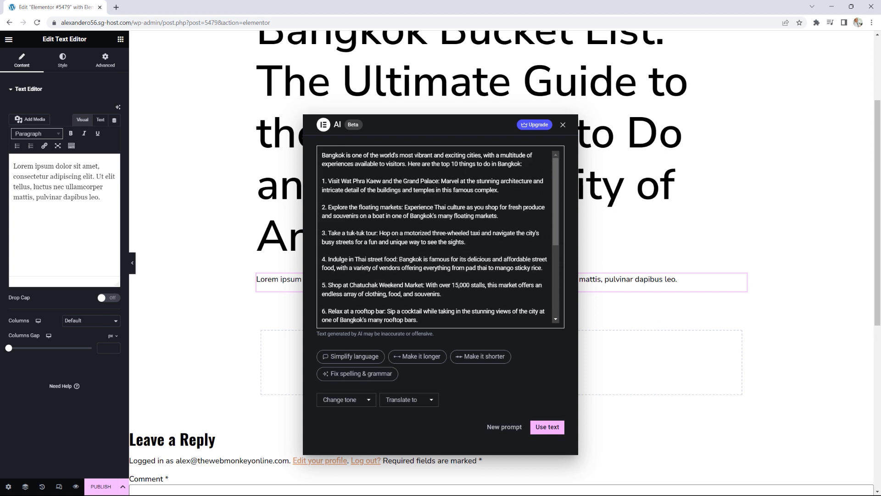
scroll(403, 259, "down", 3)
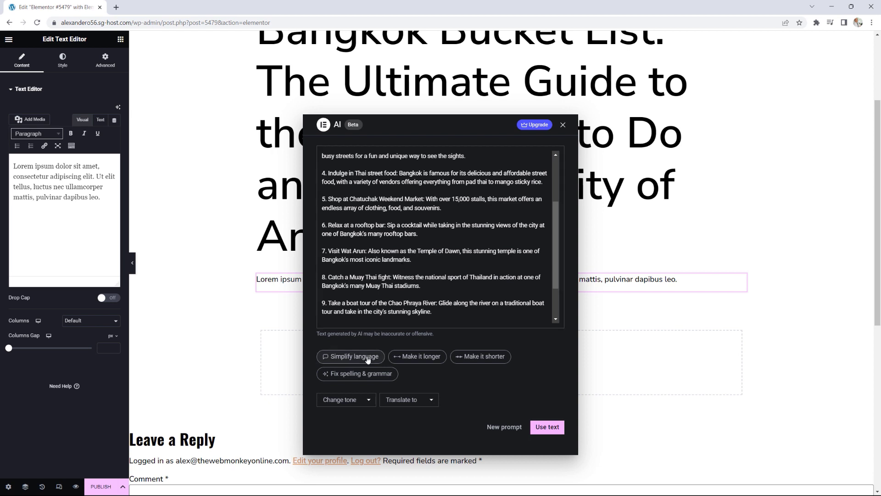
Step: Browse tone and translation options unchanged, then insert the top 10 list into the text block
left_click(374, 400)
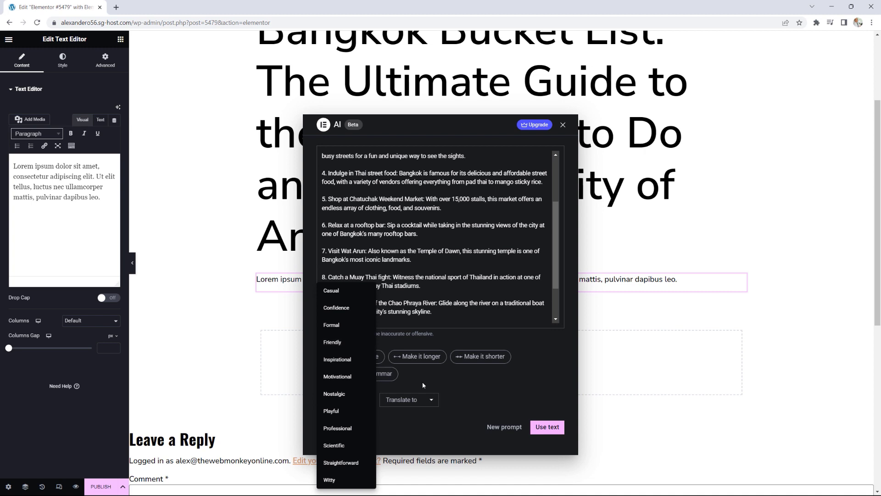
left_click(432, 402)
left_click(432, 402)
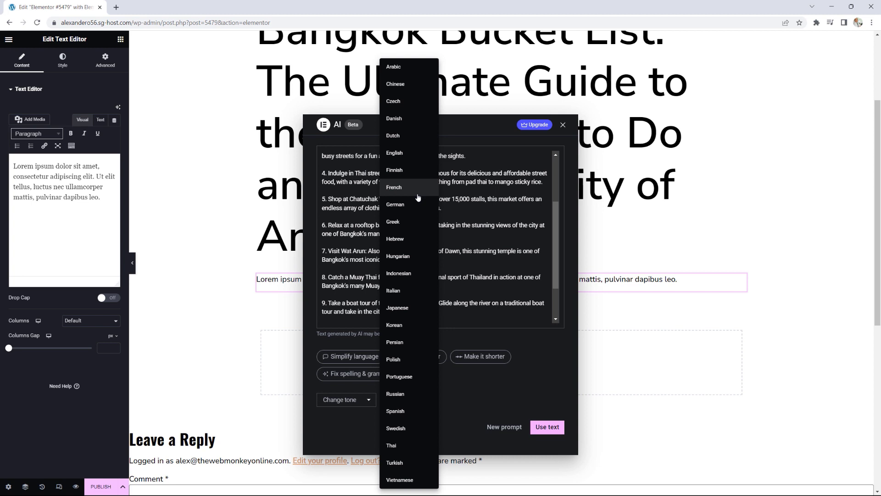
left_click(500, 237)
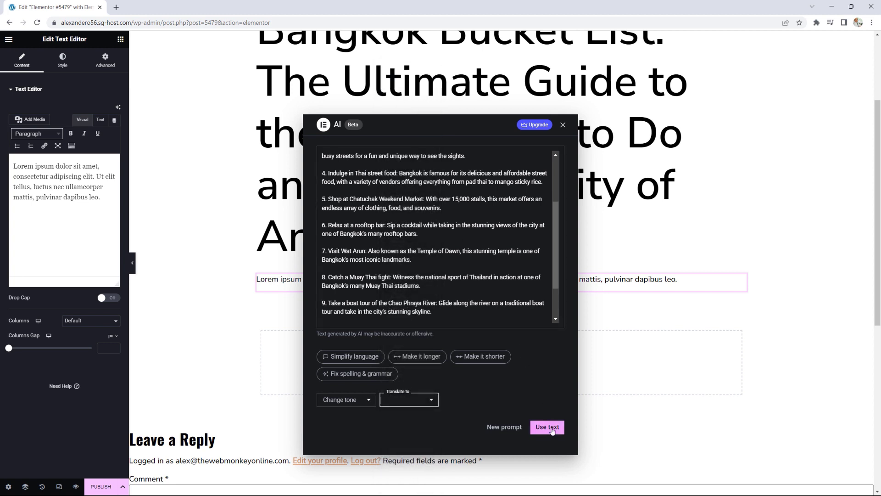
left_click(552, 430)
Step: Drop an Image widget between the Angels title and the Bangkok article text
scroll(541, 395, "down", 3)
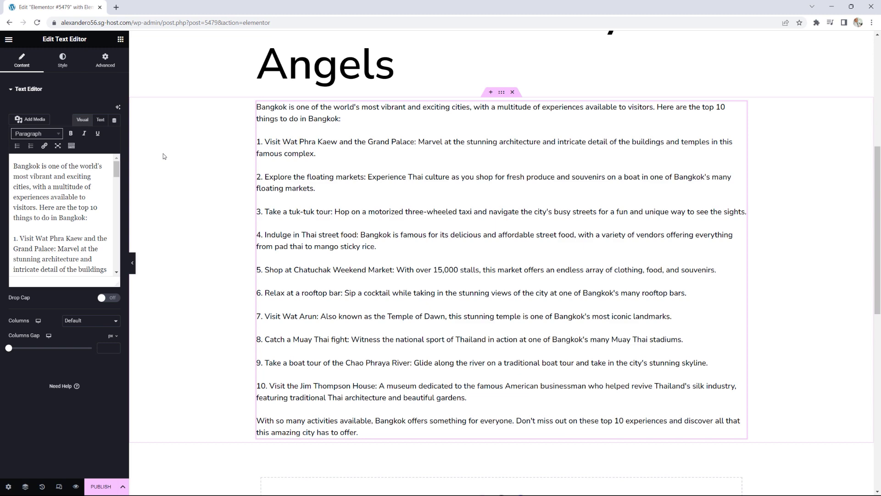
left_click(120, 40)
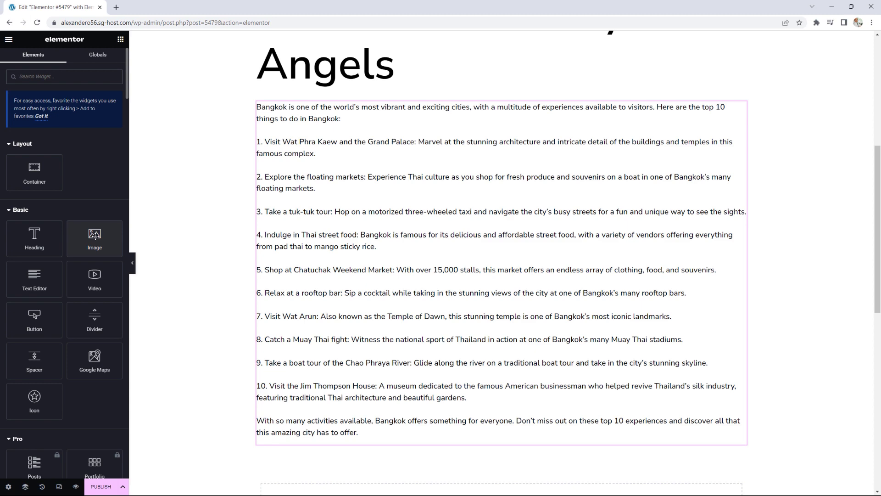
left_click_drag(95, 235, 411, 117)
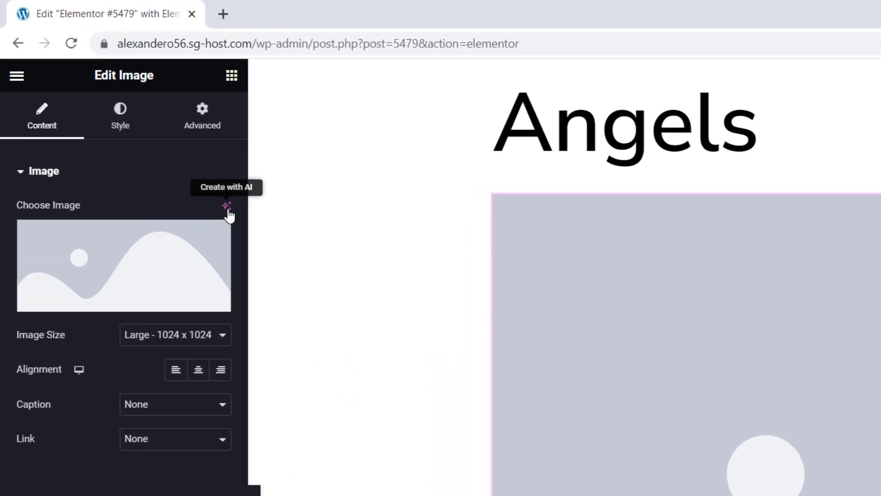
Step: Start an AI image prompt 'bangkok skyline' with the Photographic image type
left_click(227, 209)
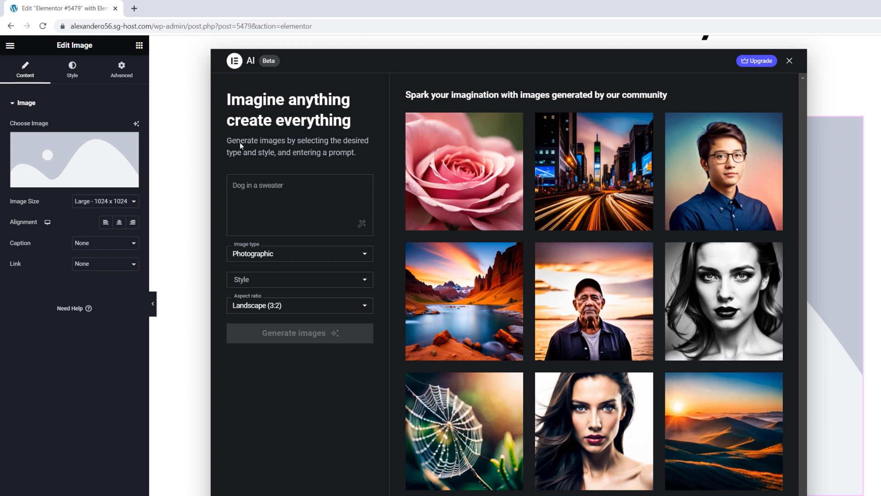
left_click(297, 185)
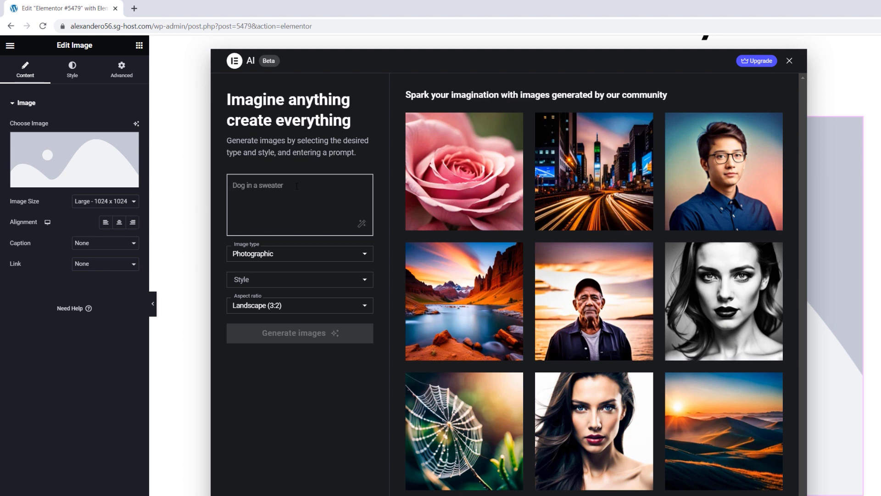
type("ban")
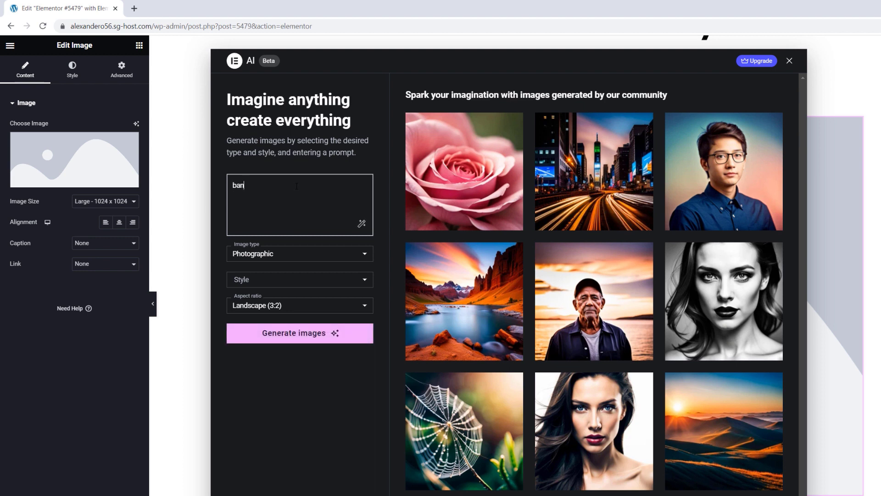
type("gkok skyline")
left_click(286, 255)
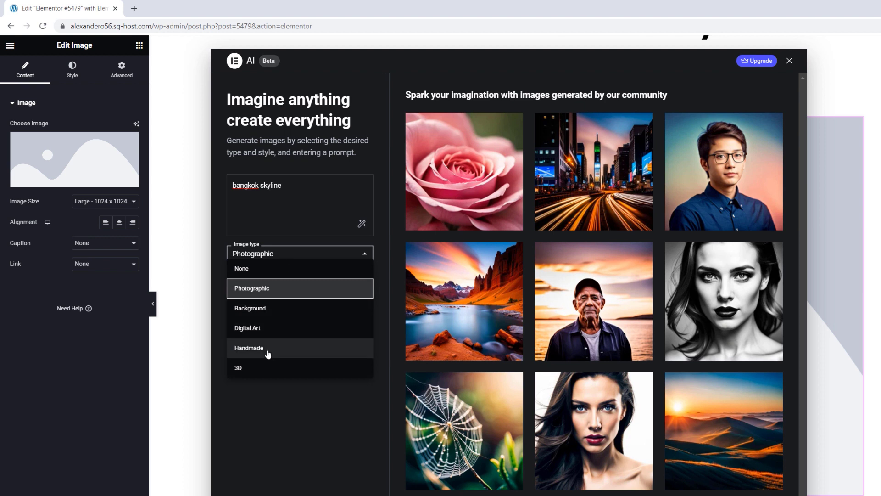
left_click(269, 289)
Step: Set Landscape style and 16:9 aspect ratio, generate the images, and use the top-left one
left_click(287, 283)
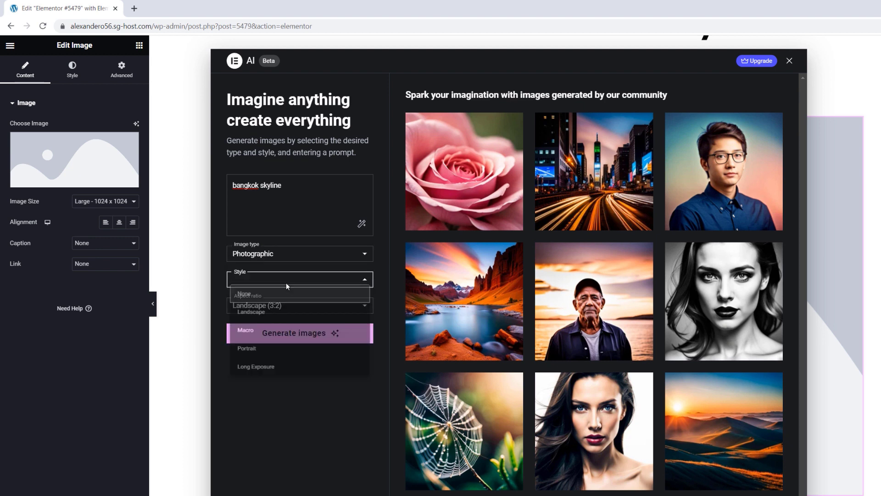
left_click(280, 313)
left_click(286, 307)
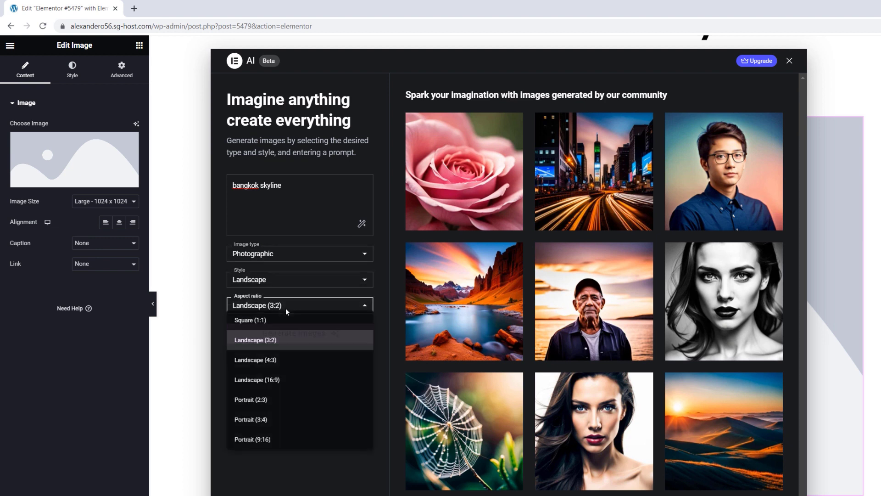
left_click(276, 385)
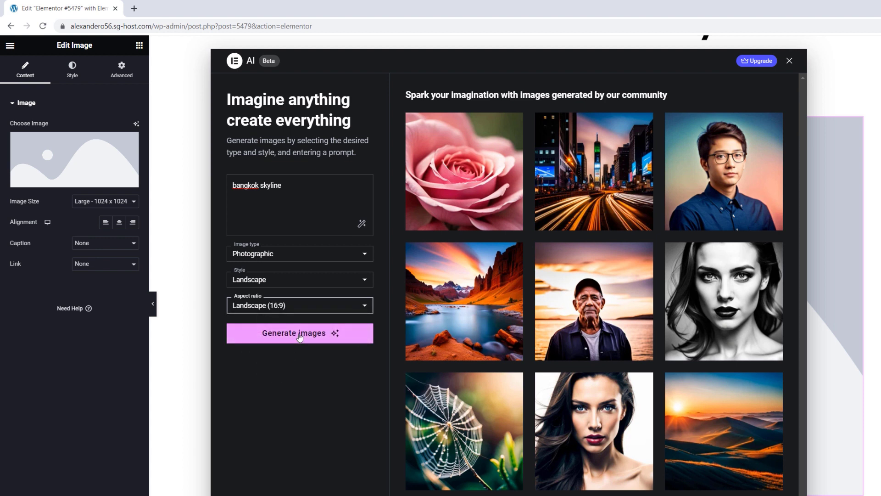
left_click(299, 338)
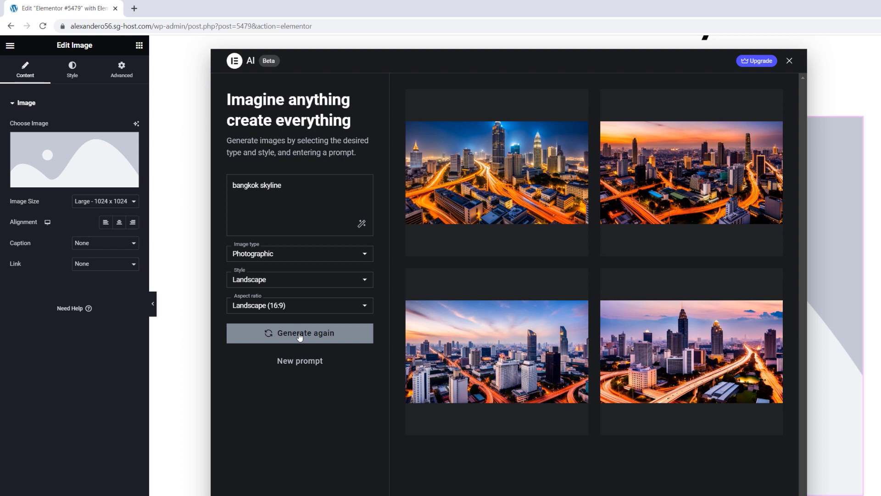
mouse_move(566, 187)
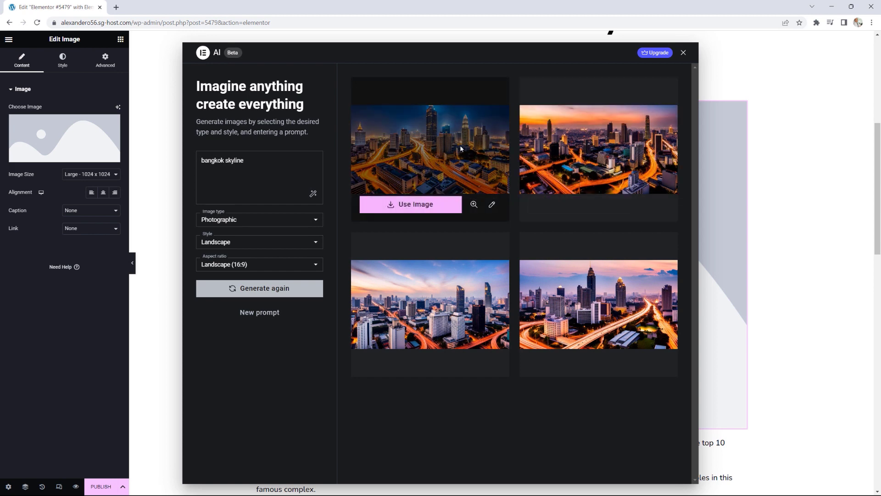
left_click(436, 206)
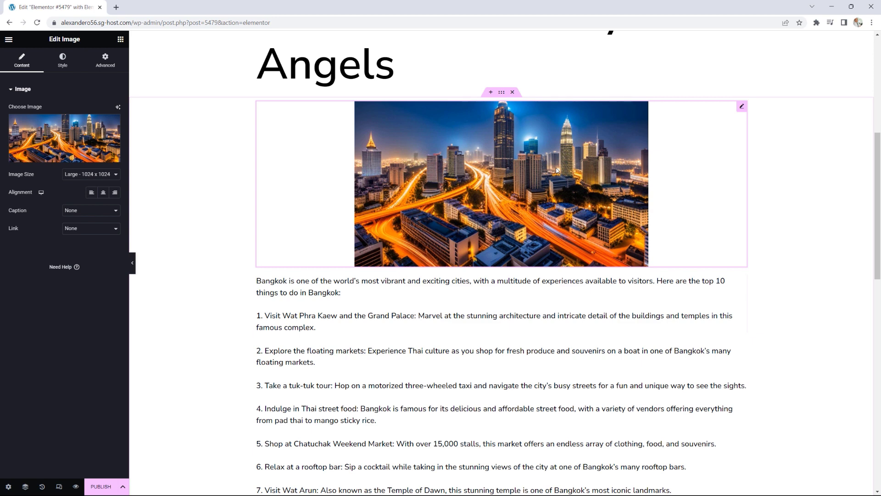
Step: Scroll the page to check the skyline image under the Bangkok Bucket List title
scroll(516, 180, "down", 3)
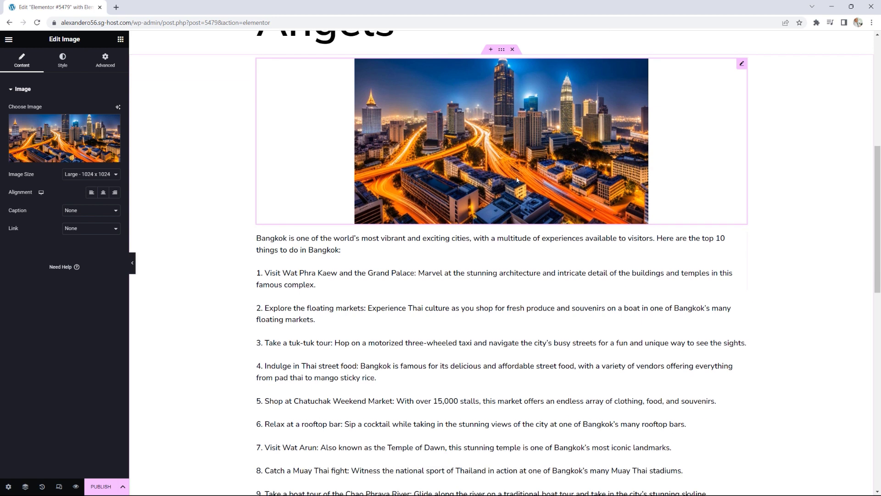
scroll(517, 180, "up", 5)
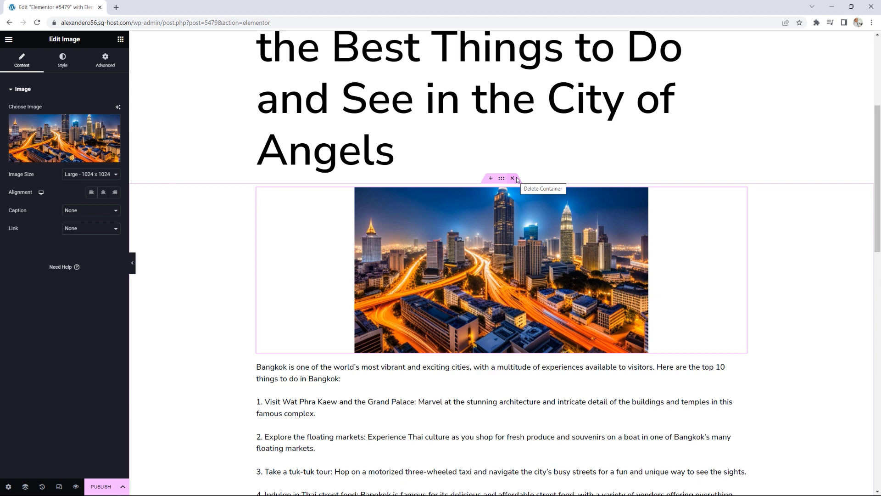
scroll(514, 179, "up", 3)
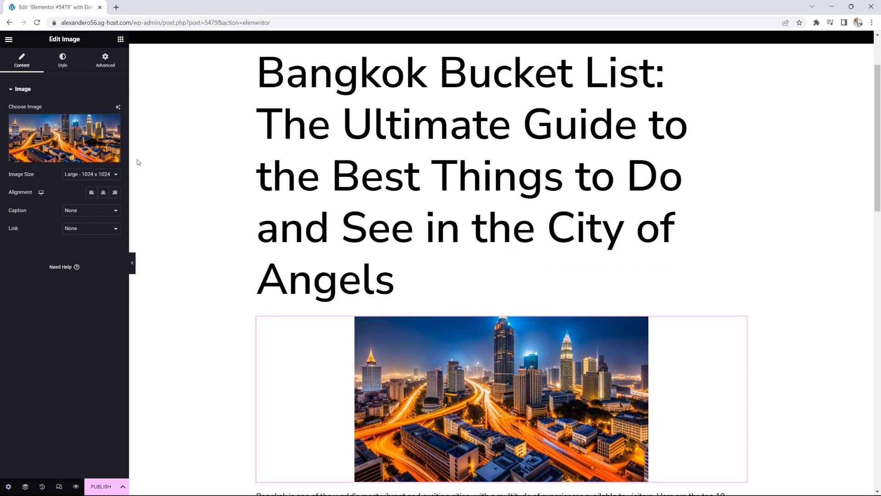
Step: Publish the Bangkok post so a fresh Elementor #5489 page is ready to edit
left_click(100, 489)
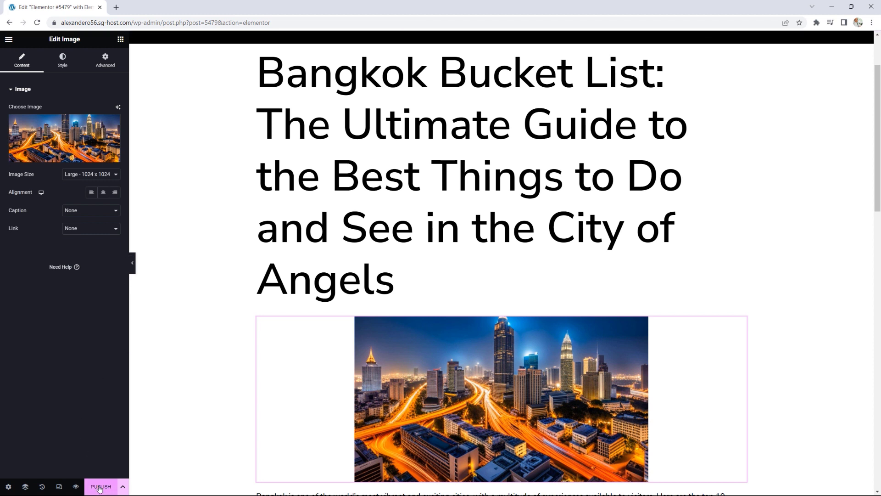
left_click(99, 489)
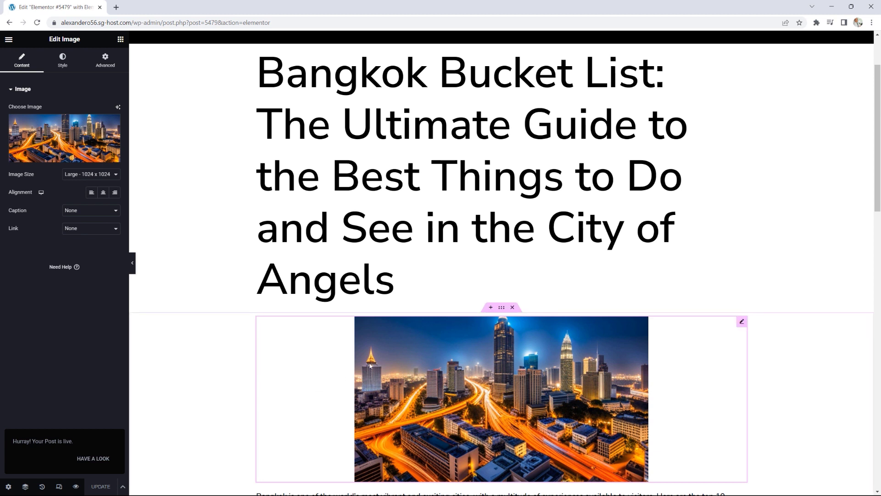
scroll(372, 365, "up", 2)
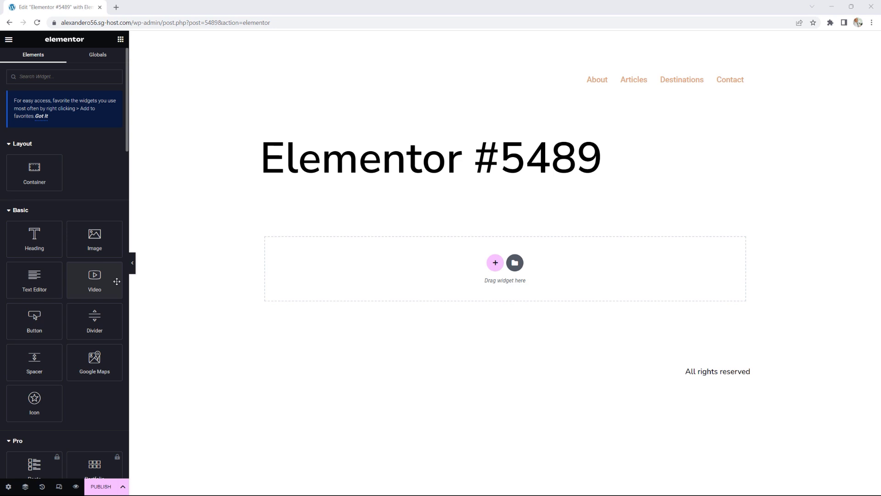
Step: Add a Lorem ipsum Text Editor widget under the page title and show the Navigator
left_click(33, 279)
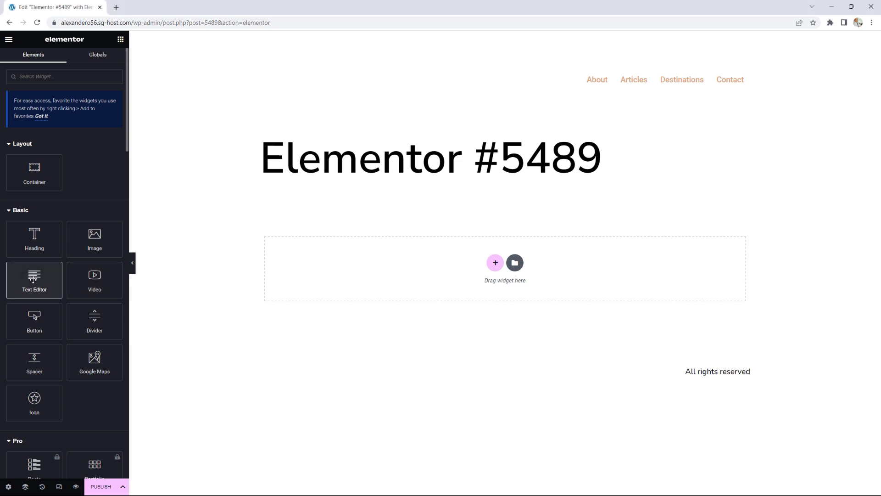
left_click_drag(33, 279, 431, 288)
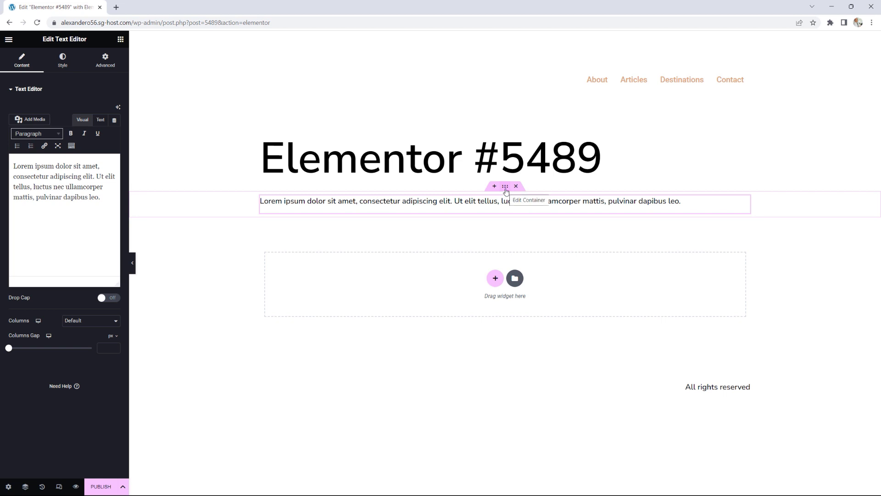
left_click(25, 488)
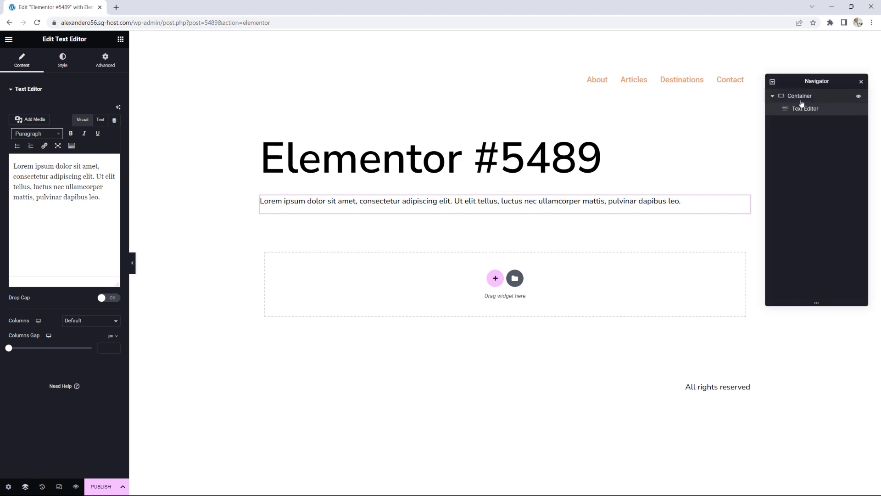
Step: Collapse and re-expand the Container in the Navigator, then add a second empty Container below the text
left_click(772, 96)
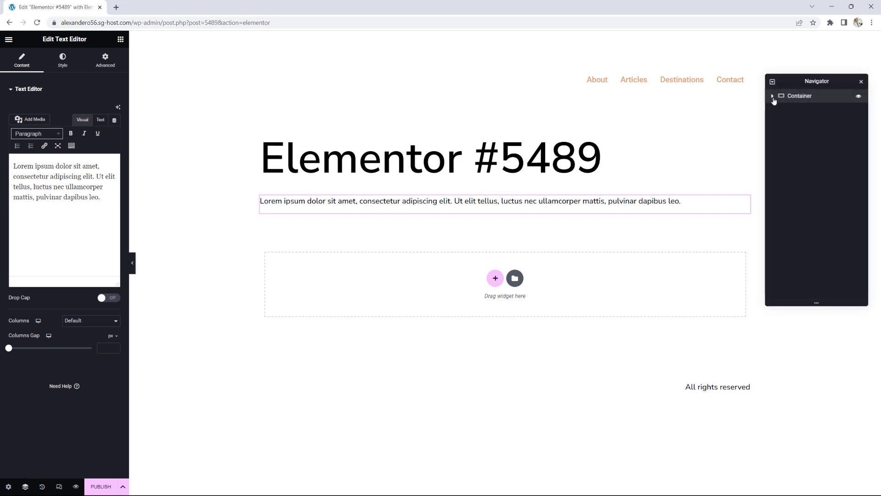
left_click(772, 96)
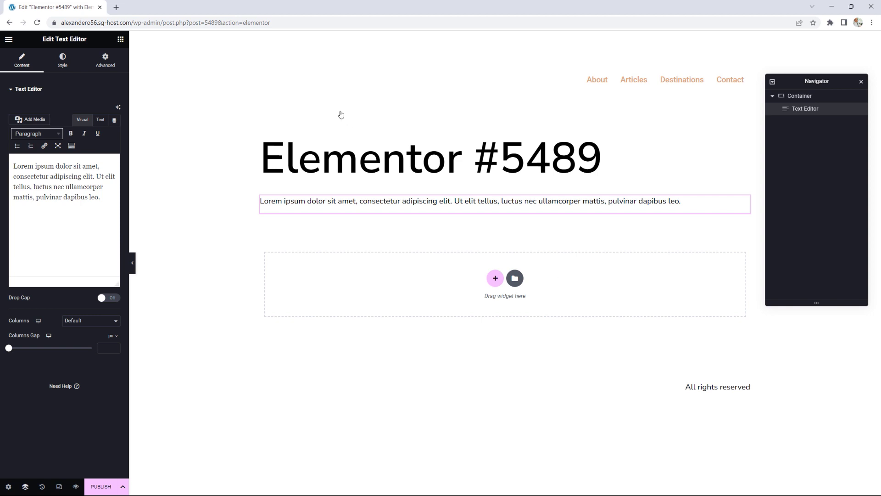
left_click(119, 41)
left_click_drag(34, 171, 399, 285)
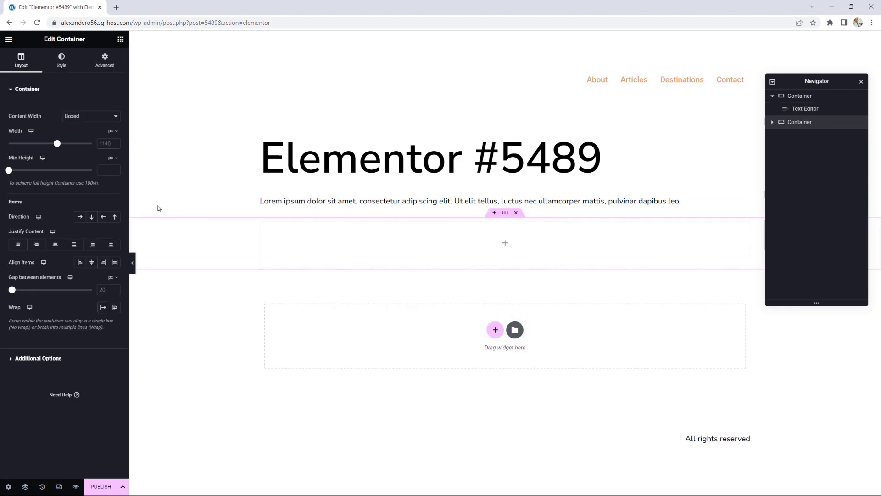
left_click(120, 39)
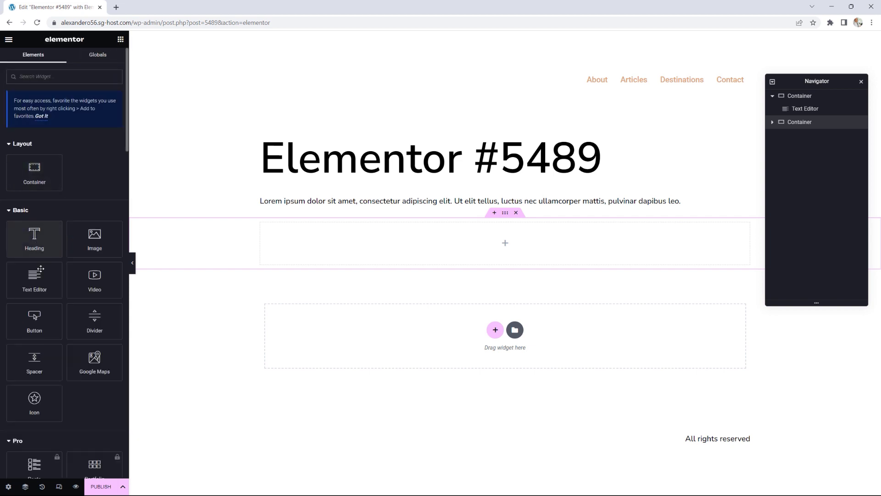
left_click_drag(34, 278, 461, 240)
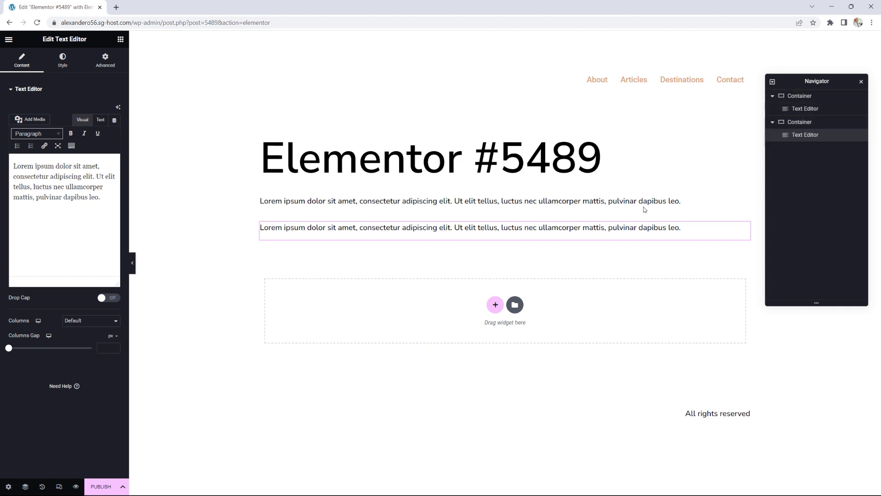
left_click(515, 212)
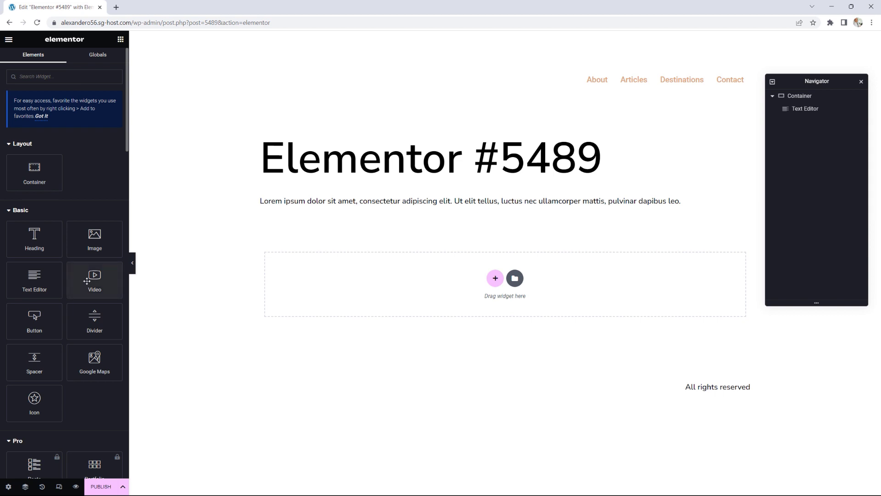
left_click_drag(93, 235, 465, 276)
Step: Insert the Brazil flag picture into the second container's Image widget
left_click(59, 154)
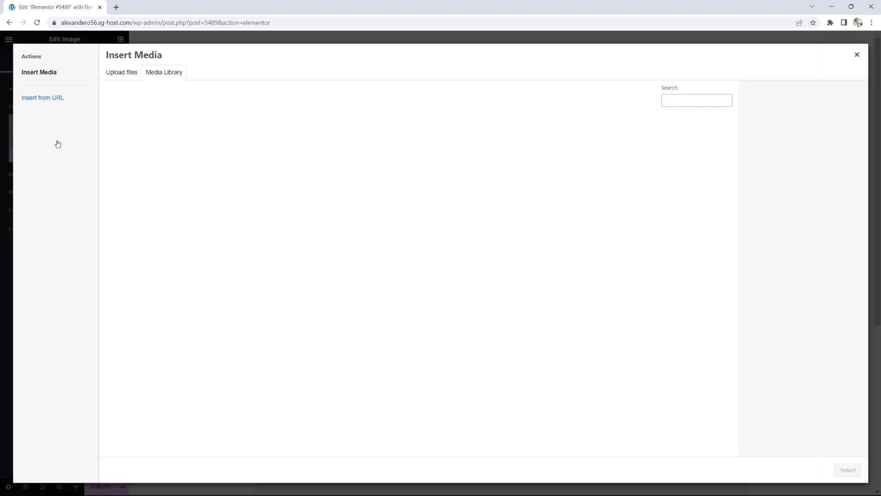
left_click(307, 273)
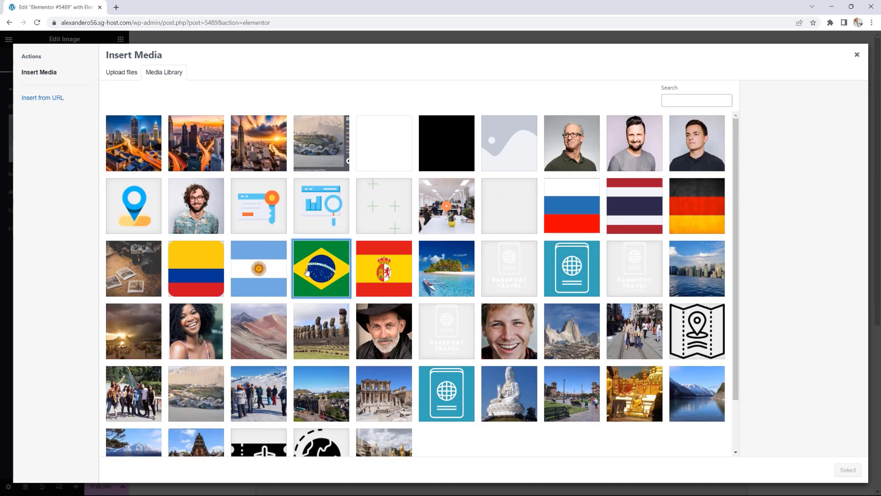
left_click(847, 471)
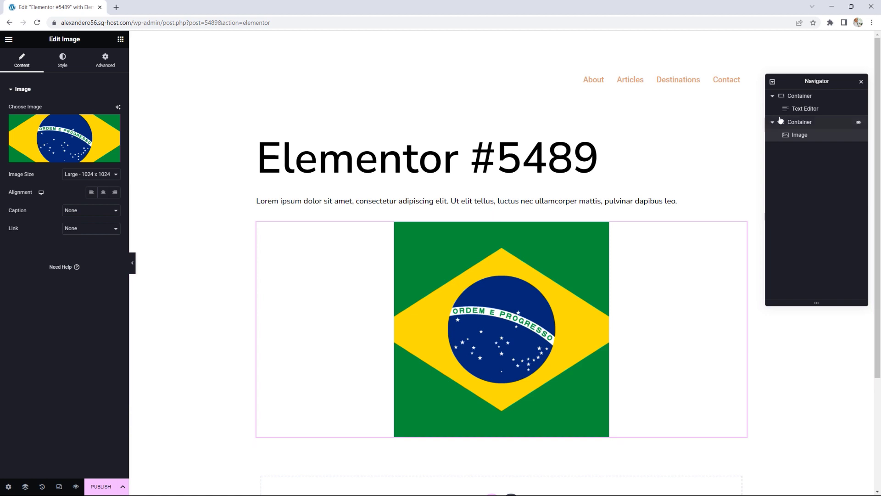
Step: Select the first Container in the Navigator and expand it to show its Text Editor
left_click(772, 96)
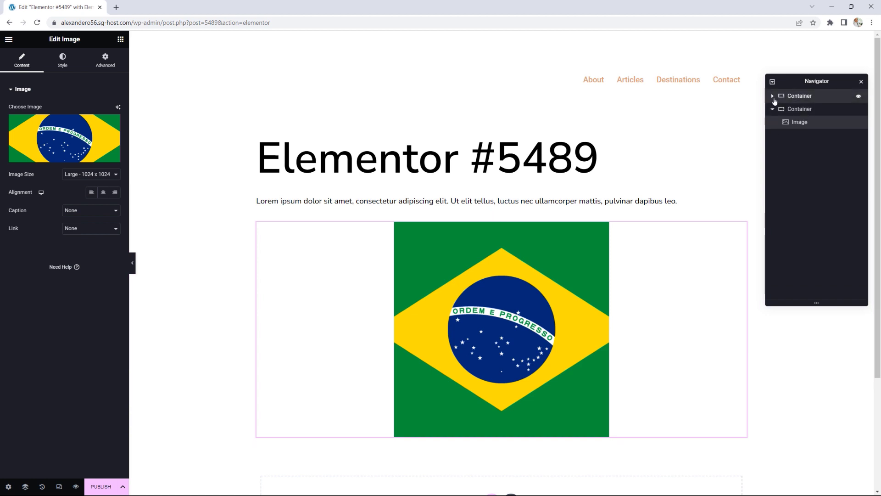
left_click(780, 96)
left_click(773, 96)
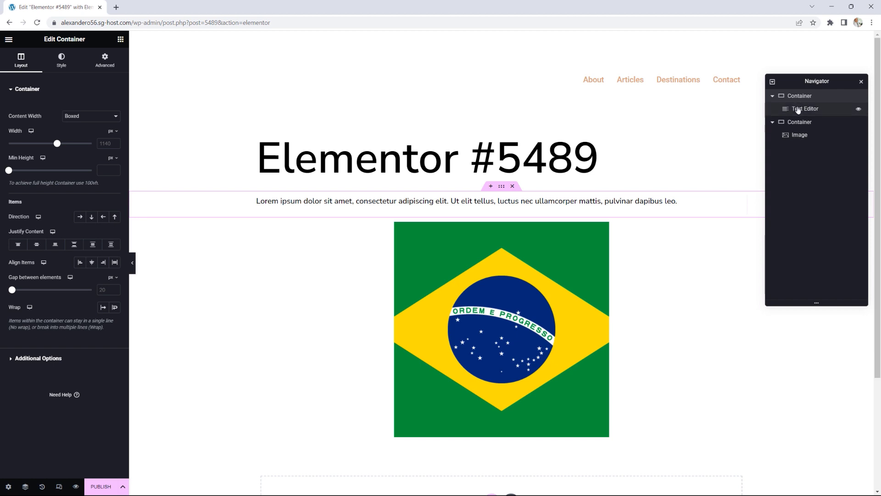
Step: Drop an Image widget into the first container, just below the Lorem ipsum paragraph
left_click(120, 40)
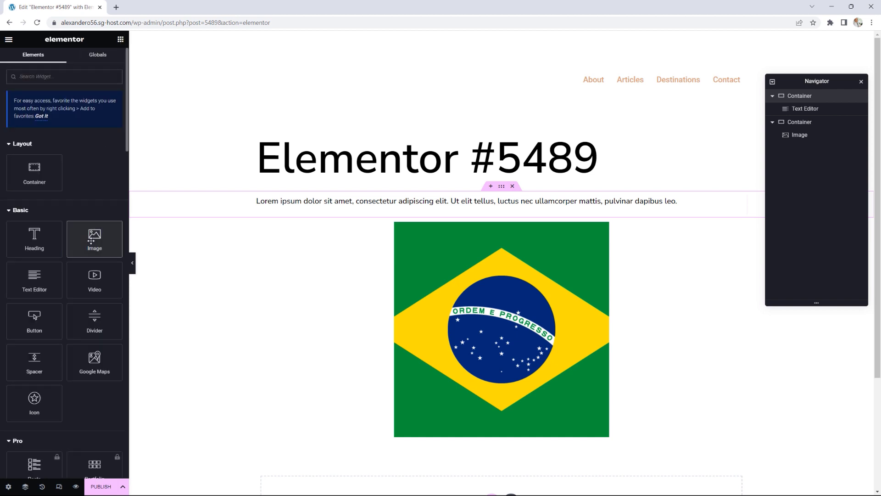
left_click_drag(94, 237, 465, 214)
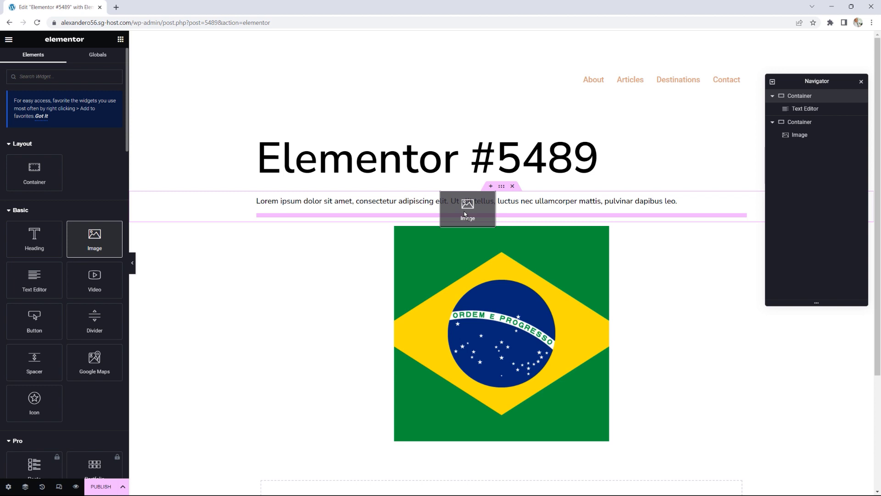
left_click_drag(465, 213, 465, 213)
left_click_drag(464, 214, 467, 203)
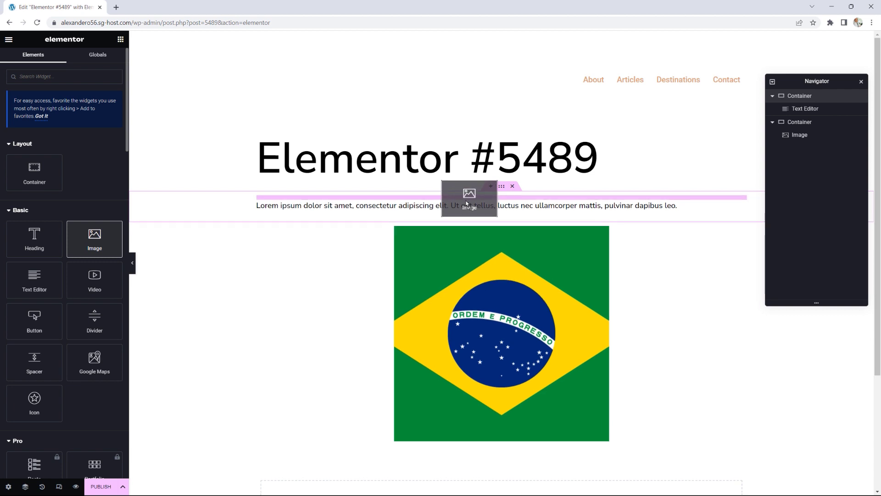
mouse_move(467, 203)
left_mouse_down()
mouse_move(467, 212)
mouse_move(467, 204)
left_mouse_up()
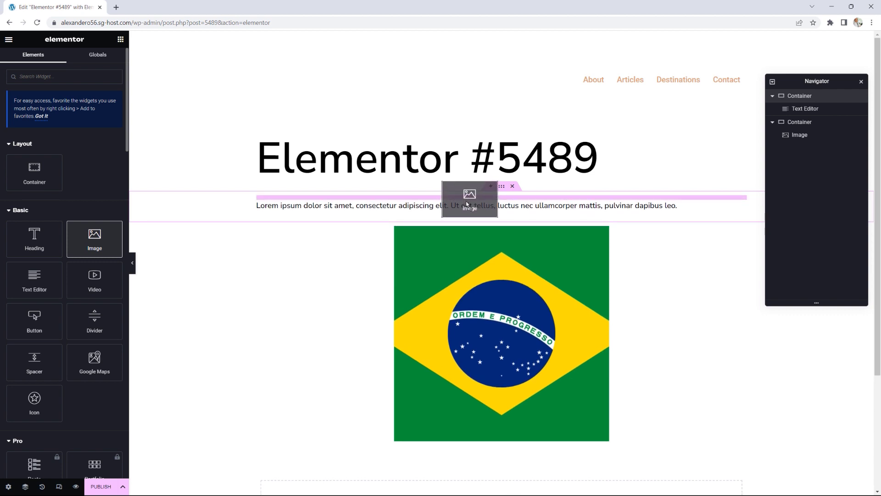
left_click_drag(467, 204, 465, 212)
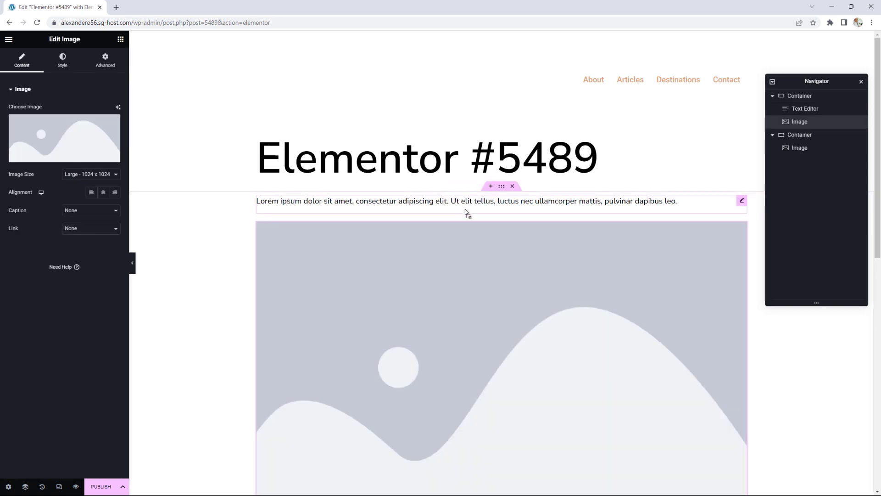
Step: Set the new Image widget's picture to argentina-flag.png from the Media Library
left_click(74, 141)
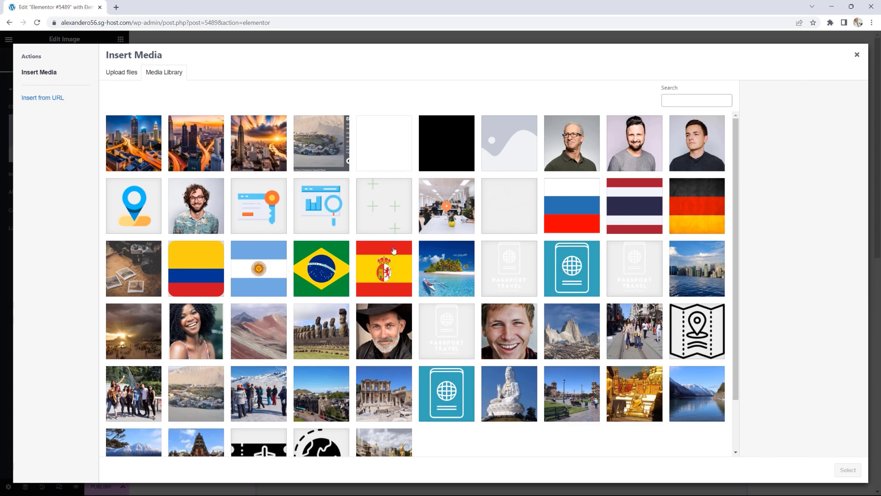
left_click(264, 279)
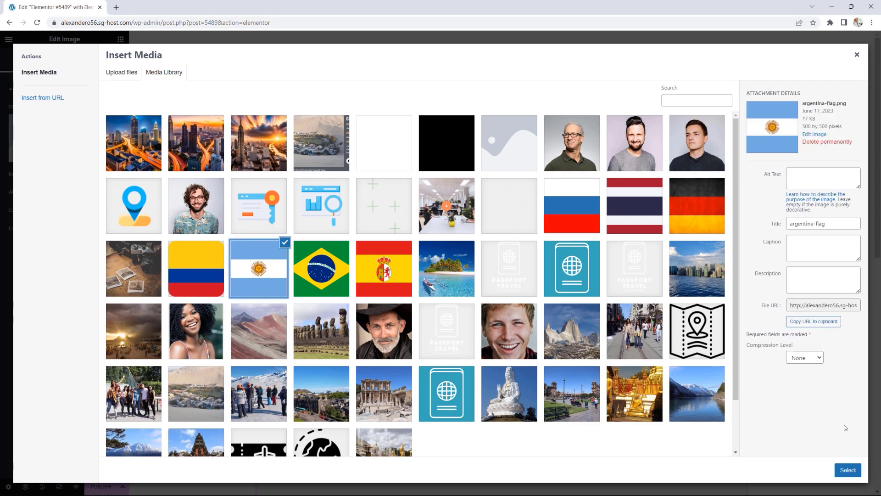
left_click(848, 470)
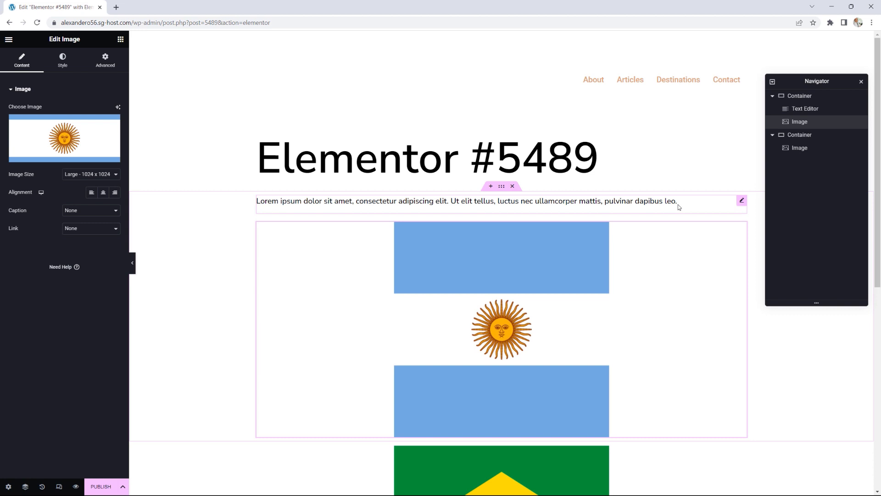
Step: Give the Lorem ipsum Text Editor a Classic background using the global Accent colour
left_click(742, 201)
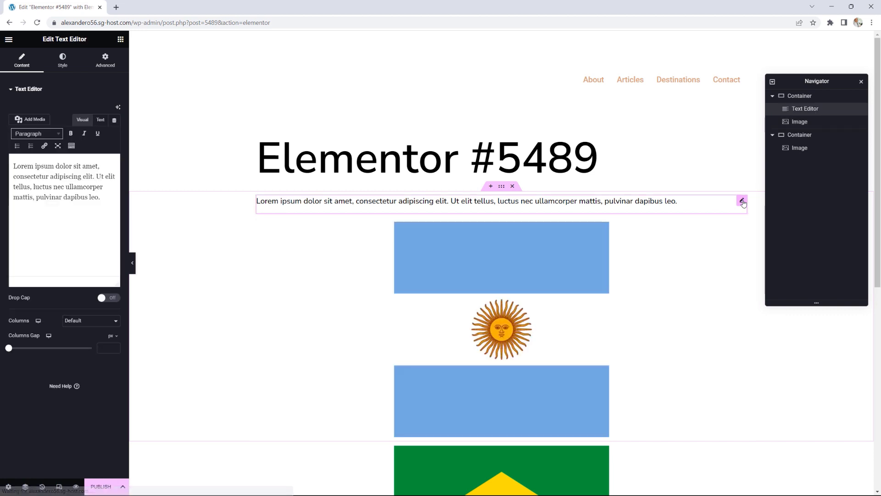
left_click(107, 64)
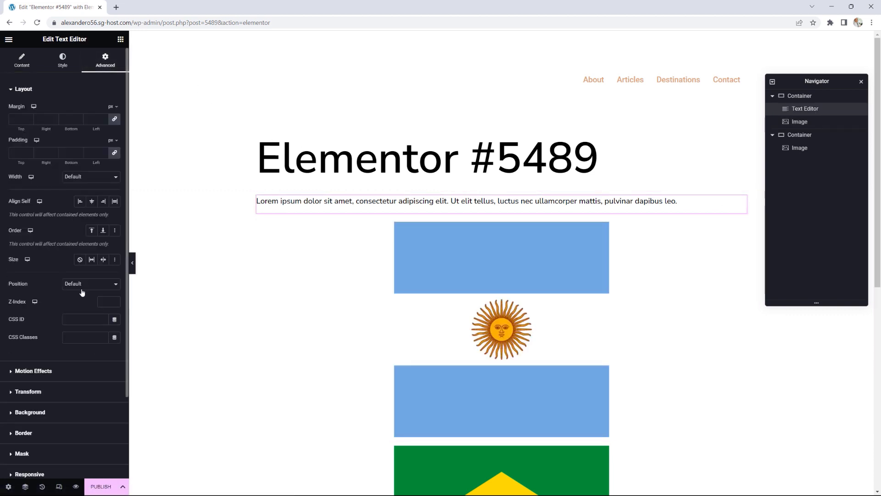
scroll(83, 292, "down", 2)
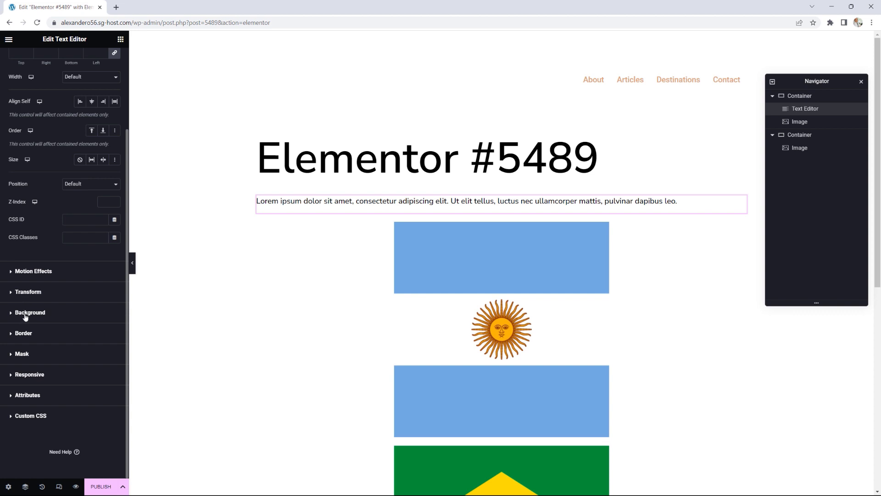
left_click(25, 313)
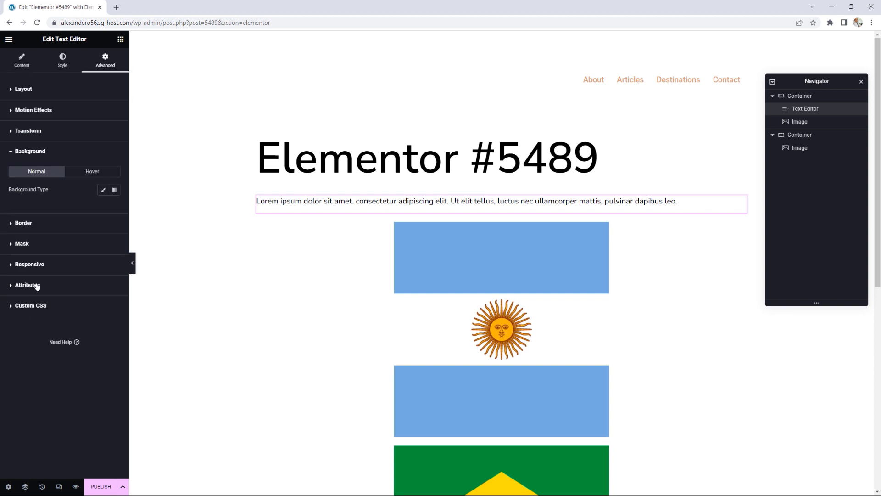
left_click(104, 191)
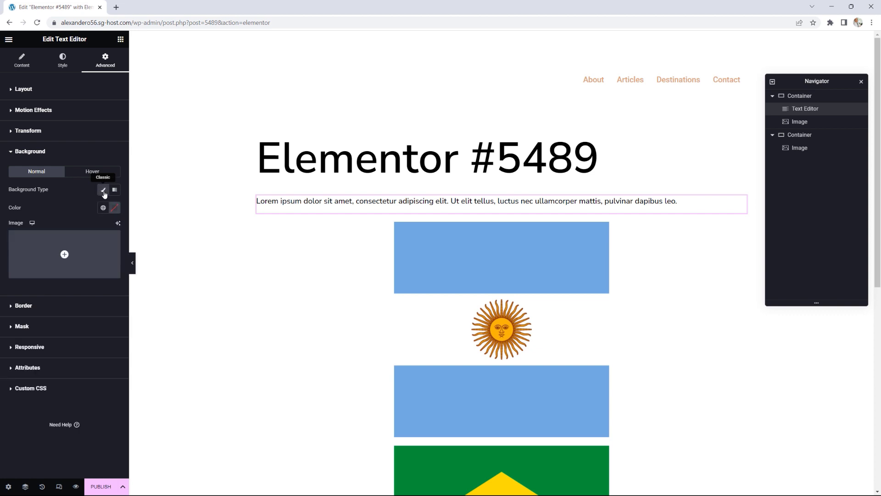
left_click(102, 208)
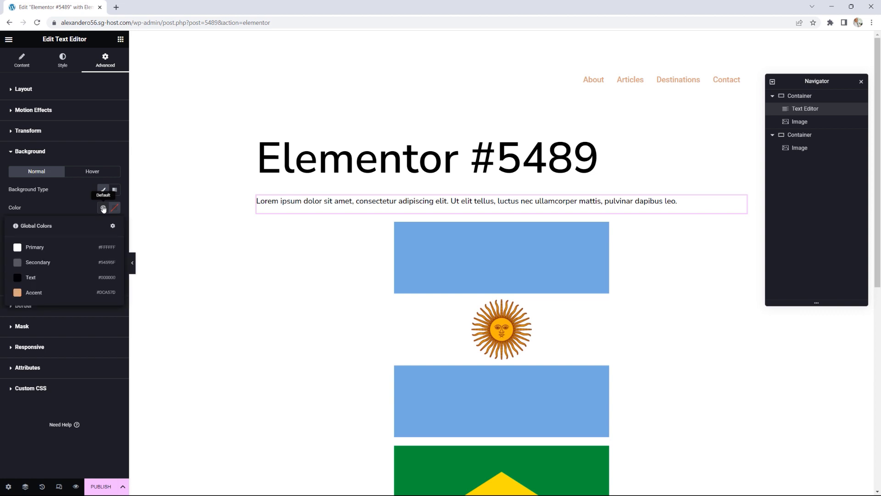
left_click(38, 294)
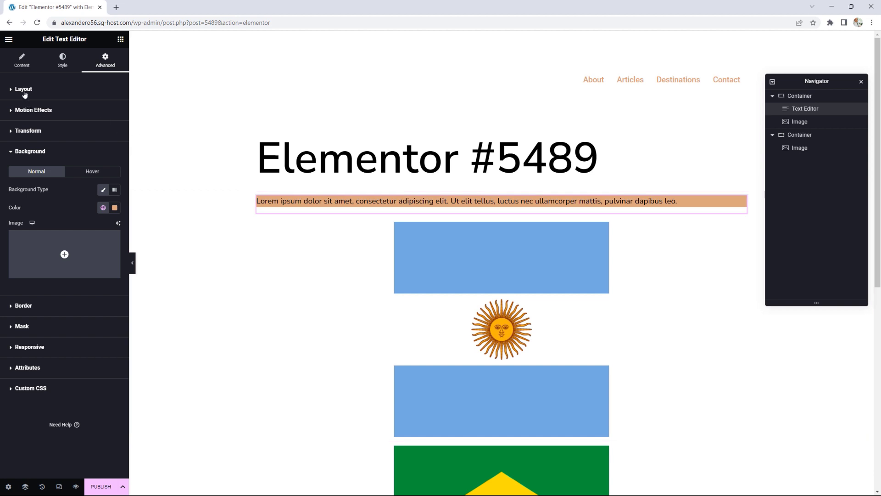
Step: Start setting the paragraph's Layout padding, entering 5 and raising the bottom value
left_click(24, 90)
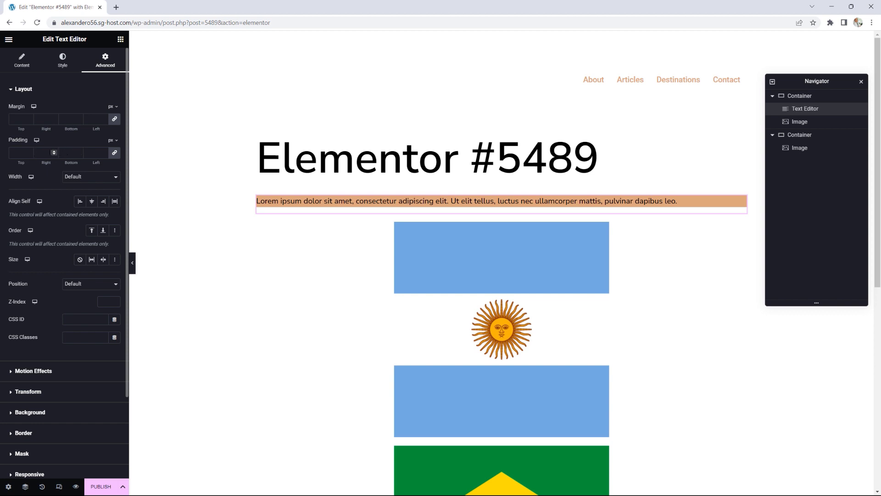
left_click(47, 153)
type("5")
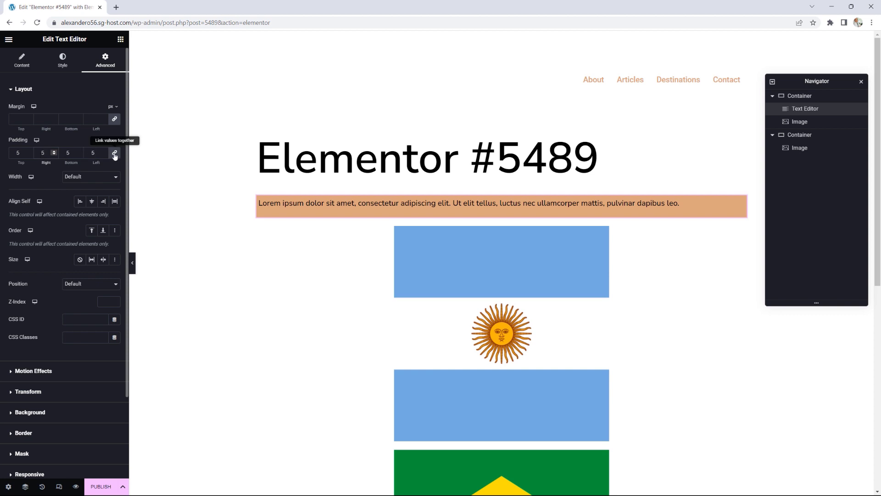
left_click(78, 151)
left_click(79, 151)
left_click(78, 151)
left_click(79, 151)
left_click(78, 151)
left_click(78, 151)
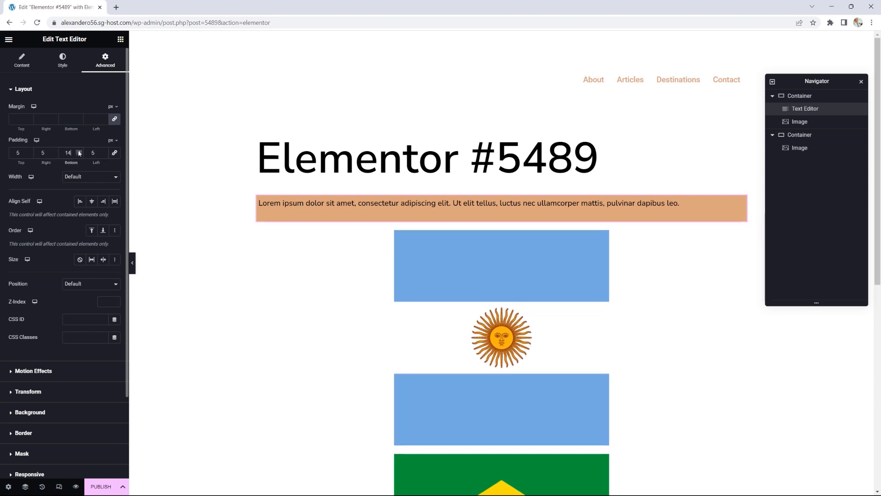
left_click(79, 151)
left_click(79, 151)
Step: Link the padding fields and settle all four sides at 10 px
left_click(115, 152)
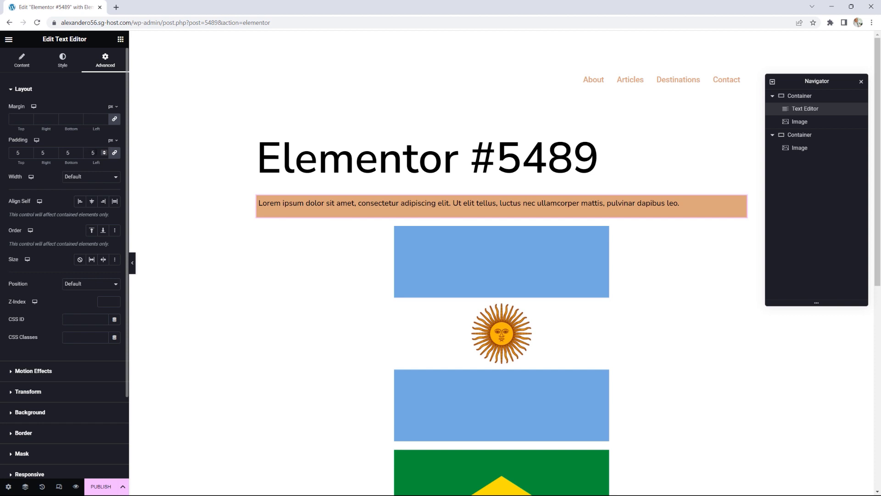
left_click(105, 151)
left_click(105, 151)
left_click(104, 151)
left_click(105, 151)
left_click_drag(104, 152, 105, 151)
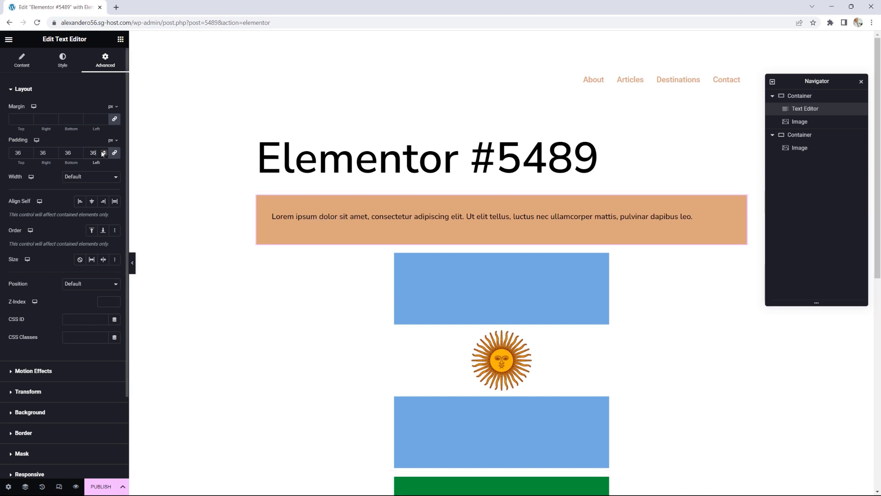
left_click_drag(105, 152, 104, 153)
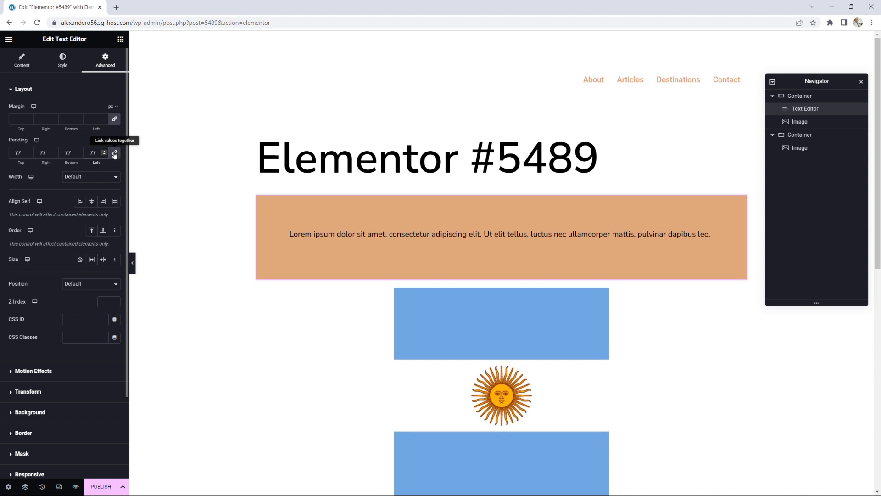
left_click_drag(79, 153, 79, 154)
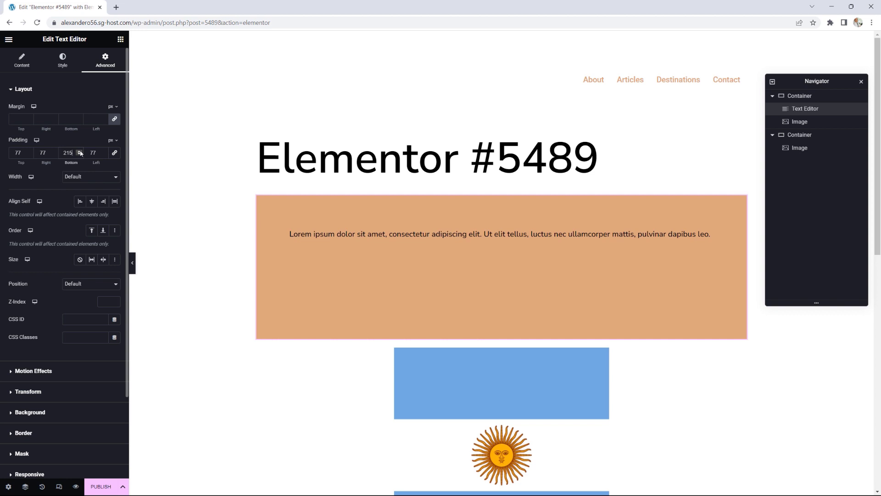
left_click(115, 152)
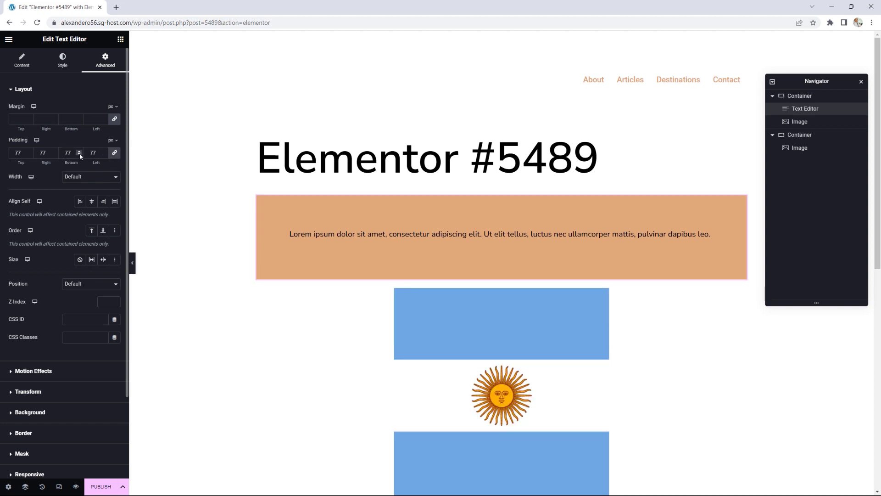
left_click(79, 155)
double_click(68, 153)
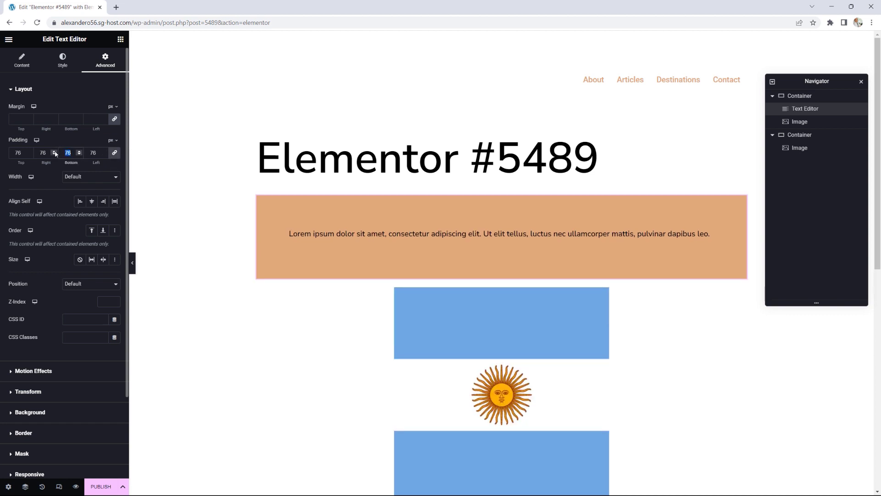
type("10")
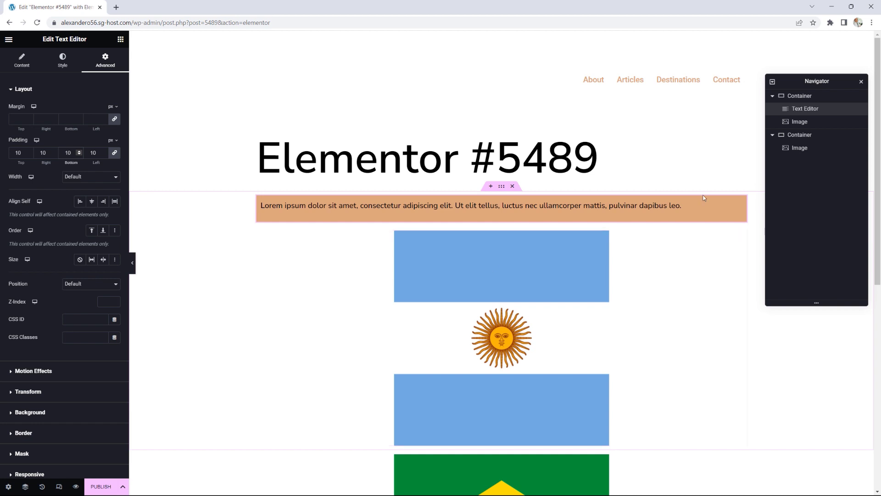
Step: Select the Argentina-flag container and unlink its Margin fields in the Advanced tab
left_click(773, 96)
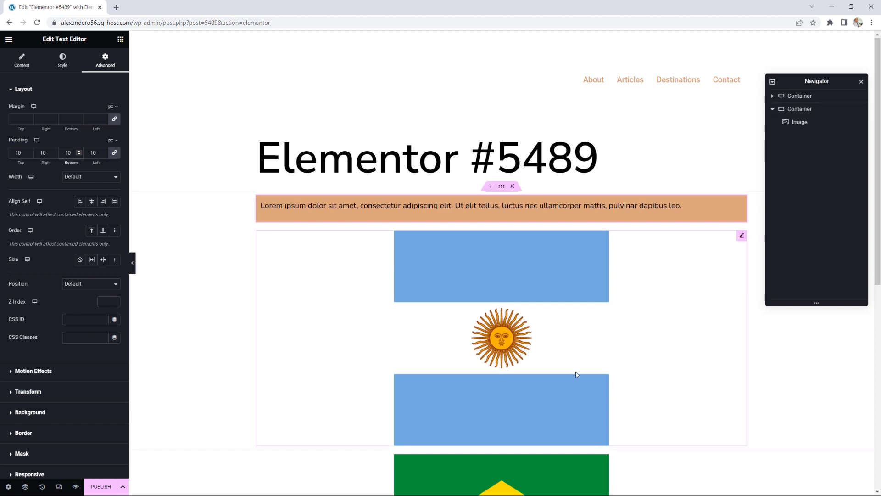
scroll(583, 420, "down", 3)
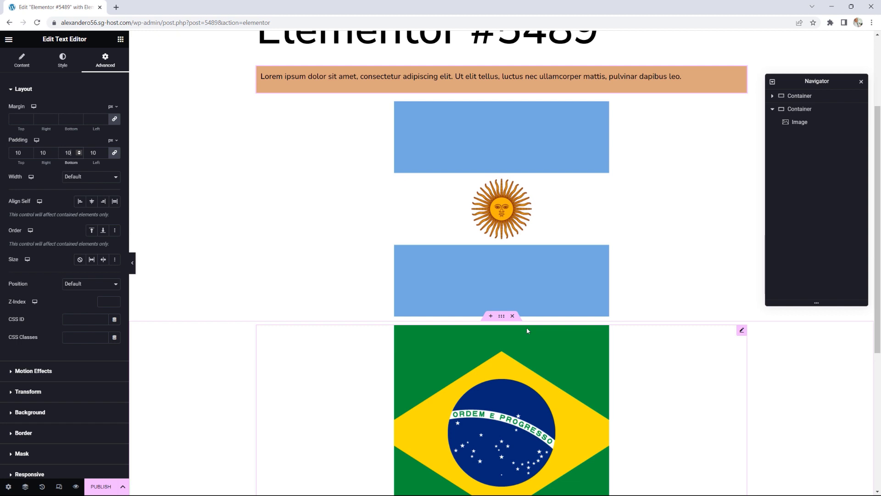
scroll(527, 330, "up", 2)
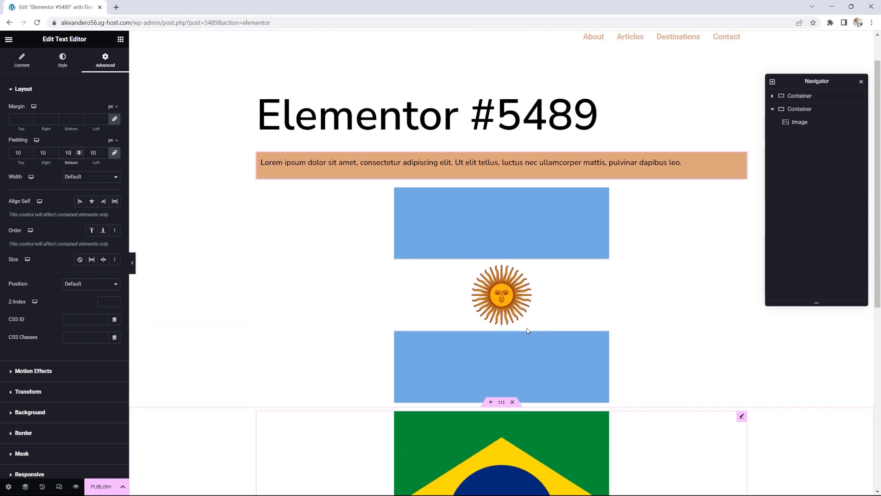
left_click_drag(502, 148, 501, 145)
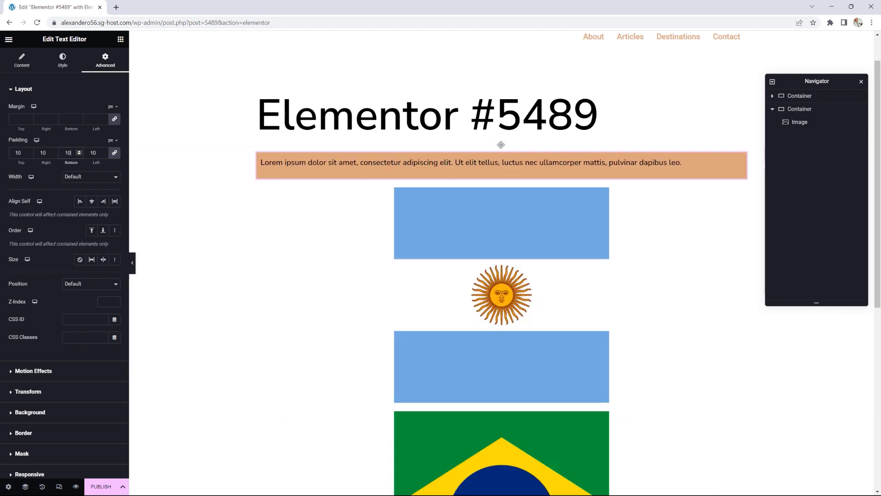
left_click(502, 146)
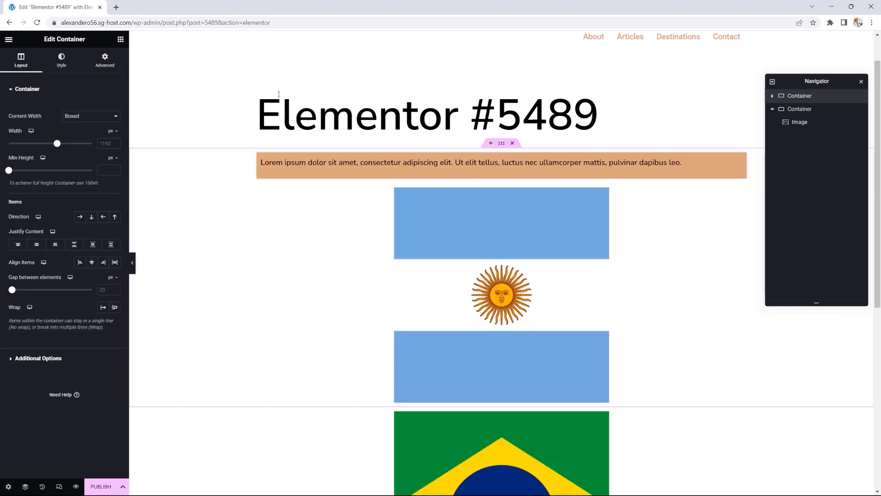
left_click(105, 62)
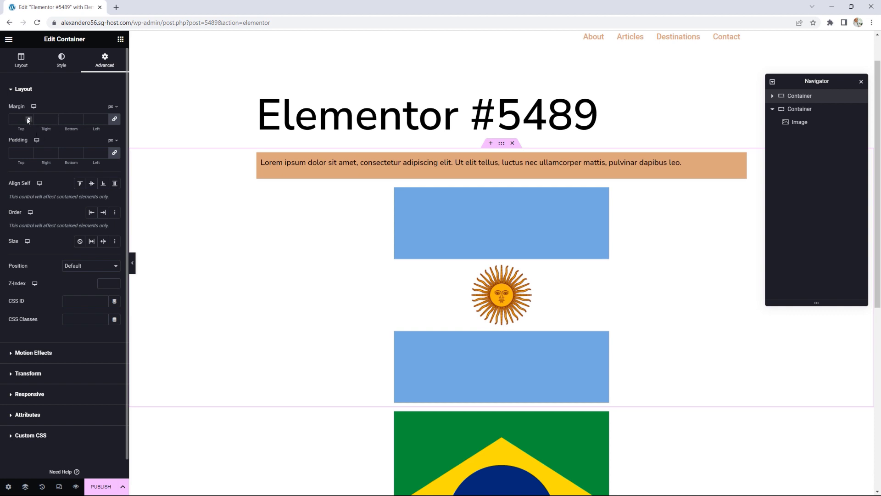
left_click(114, 120)
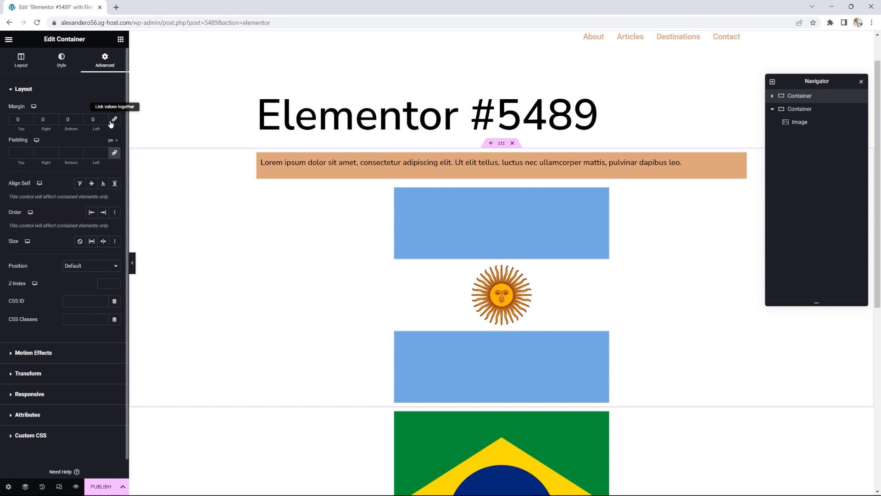
Step: Raise the container's bottom margin up to 114, then reset it to 0
left_click(79, 117)
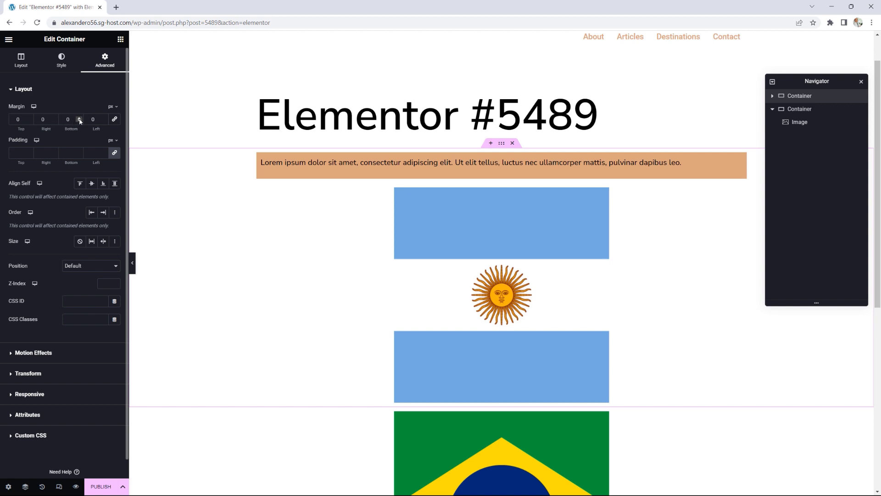
left_click(79, 118)
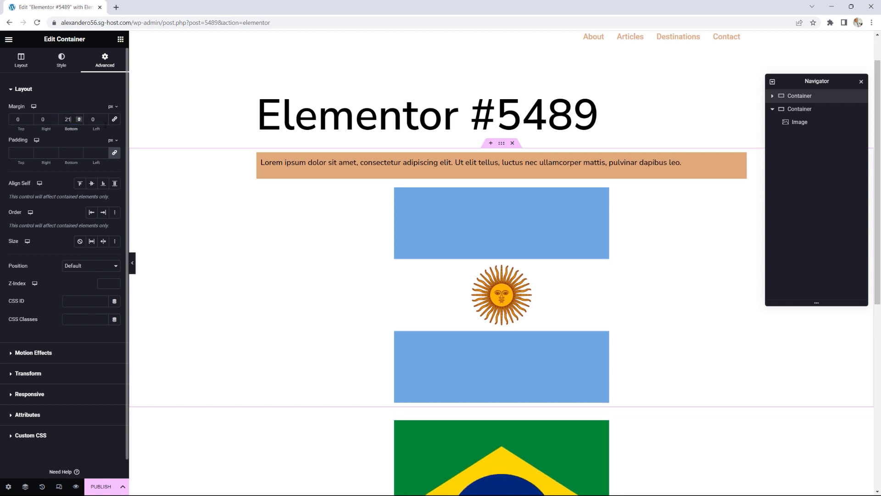
scroll(564, 242, "down", 1)
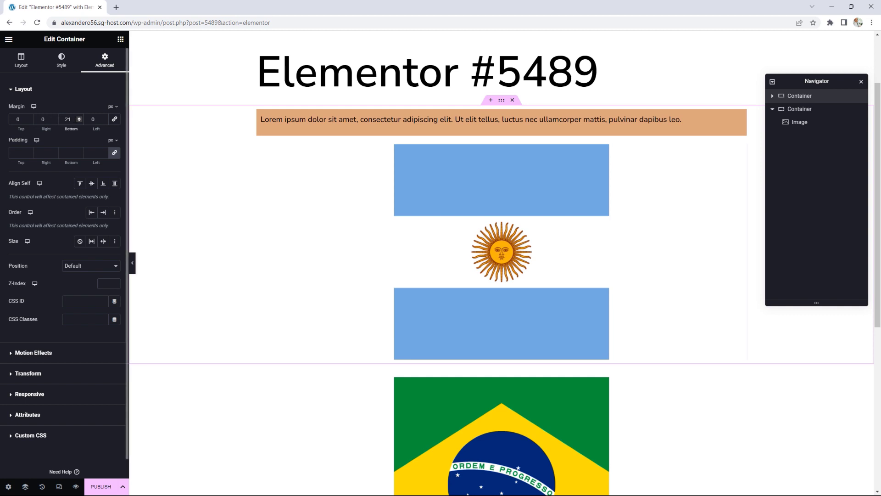
left_click(80, 117)
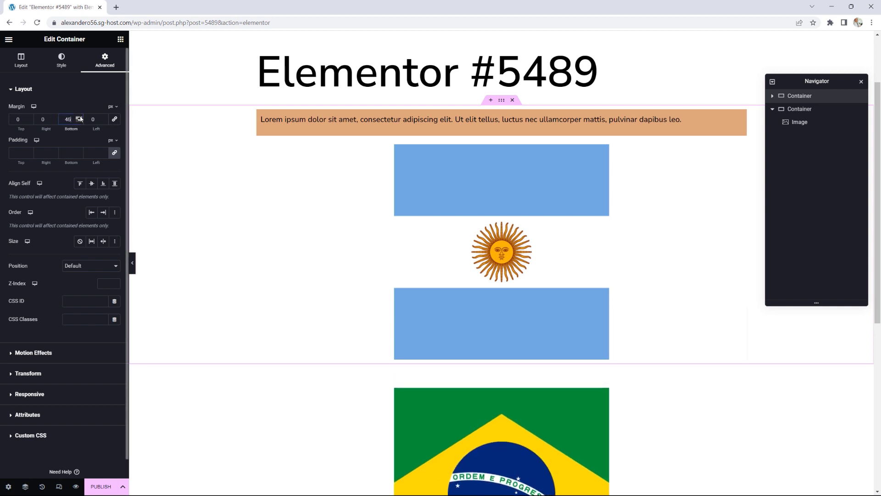
left_click_drag(80, 118, 80, 119)
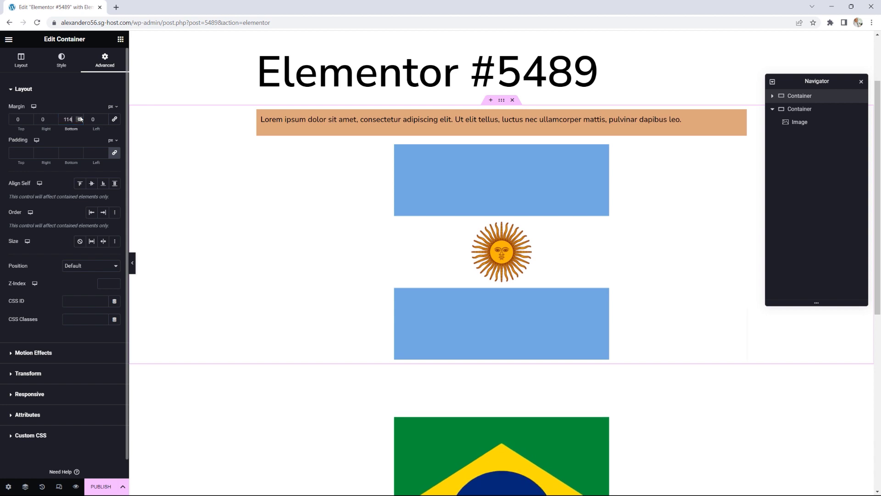
double_click(72, 119)
type("0")
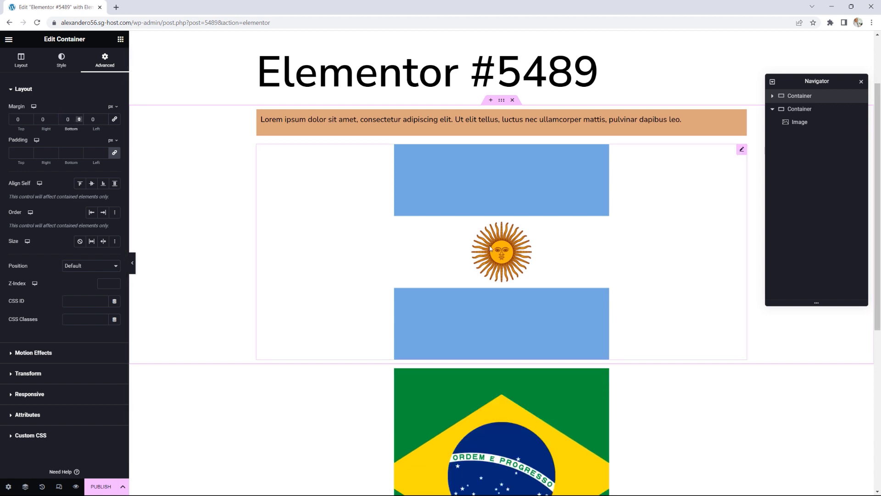
scroll(504, 279, "down", 2)
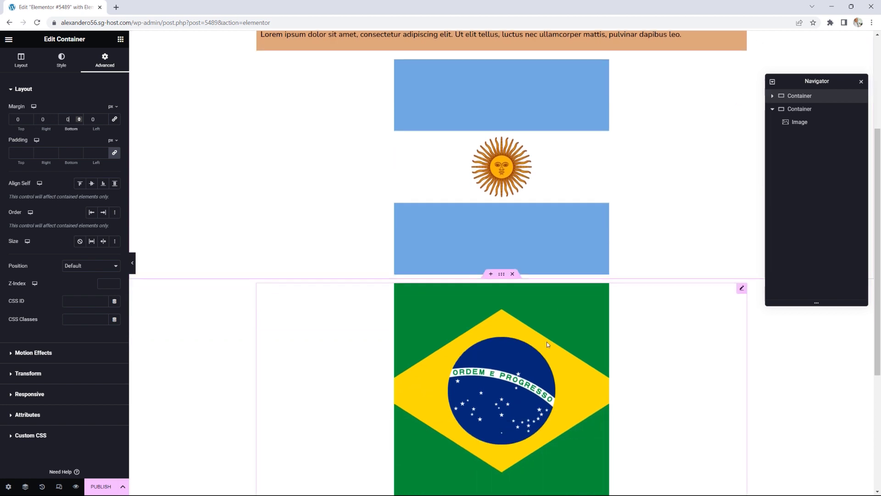
Step: Select the Brazil-flag container, unlink its Margin, raise the Top margin, then set it to 0
left_click(503, 276)
left_click(104, 60)
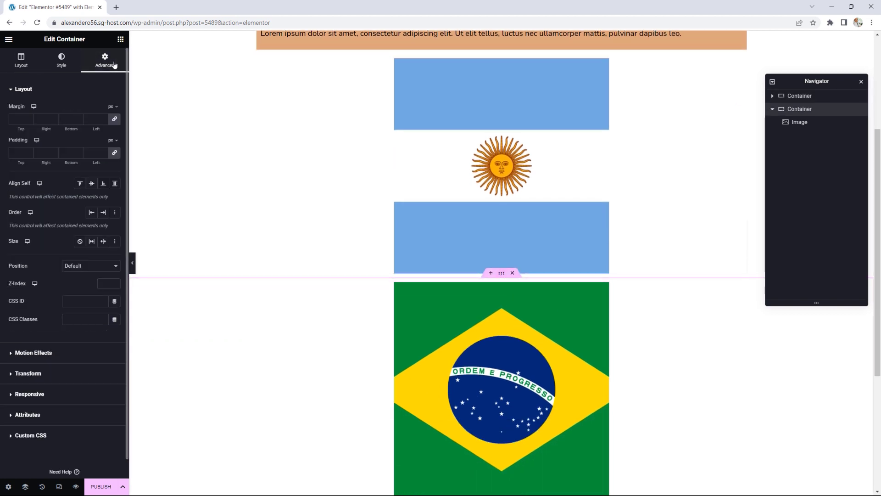
left_click(115, 120)
left_click(28, 119)
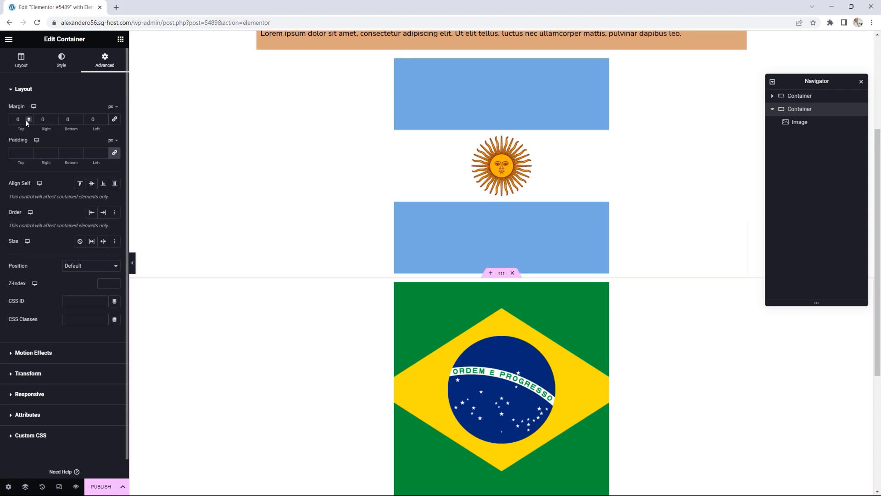
type("1")
left_click(29, 117)
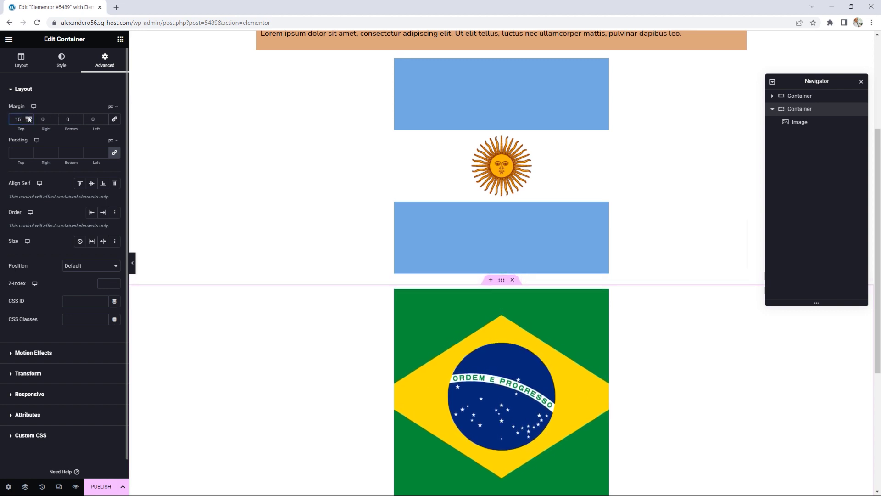
left_click_drag(28, 119, 28, 119)
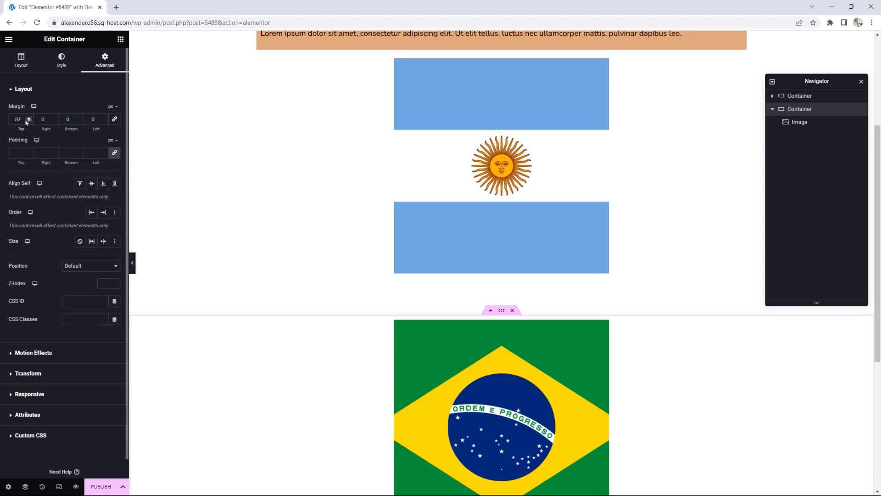
type("0")
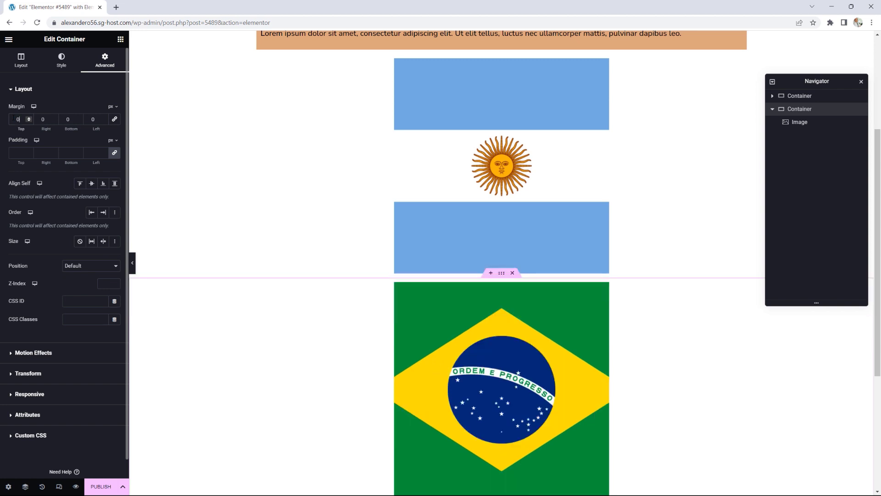
left_click(29, 122)
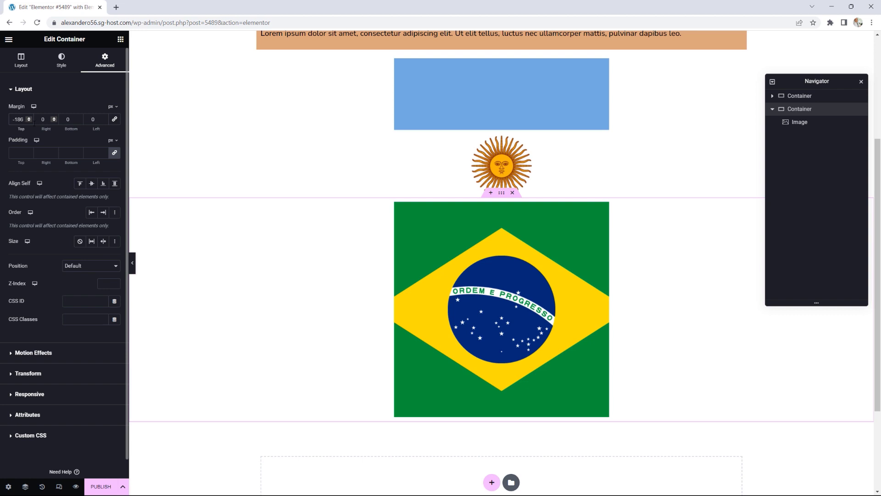
double_click(19, 119)
type("0")
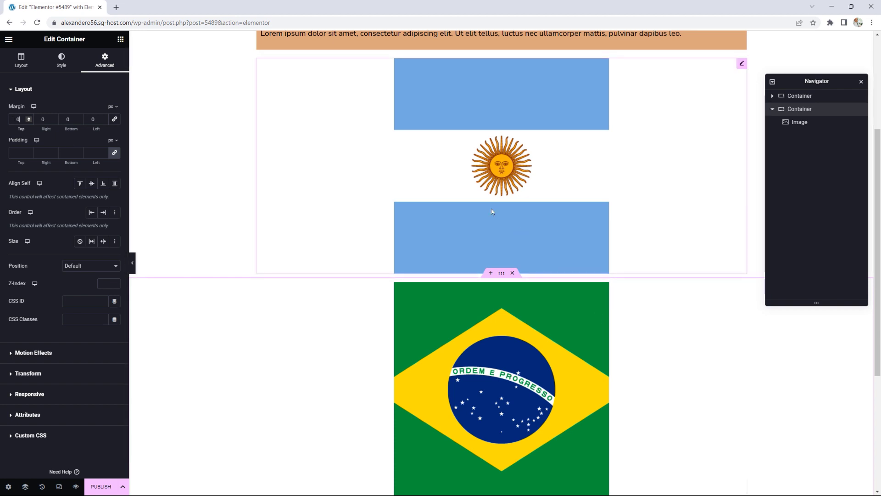
scroll(491, 211, "up", 4)
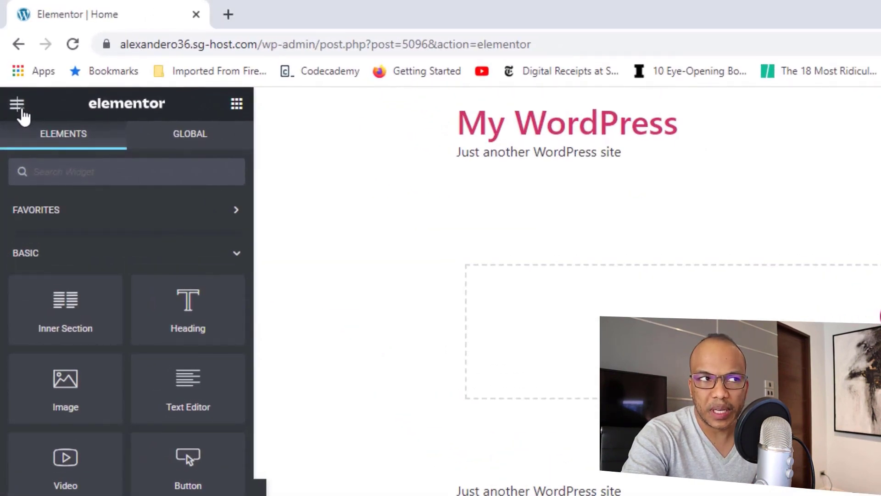
Step: Open Site Settings' Global Colors, showing Primary #6EC1E4, Secondary #54595F, Text #7A7A7A and Accent #61CE70
left_click(20, 109)
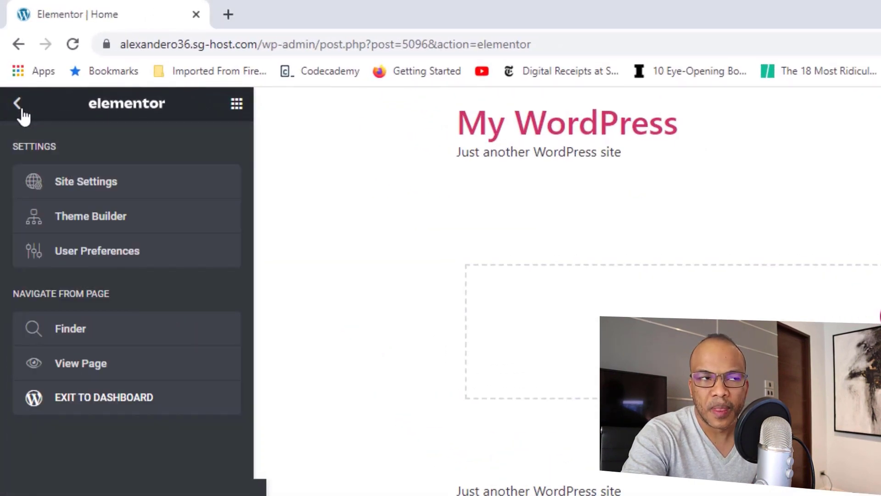
left_click(87, 184)
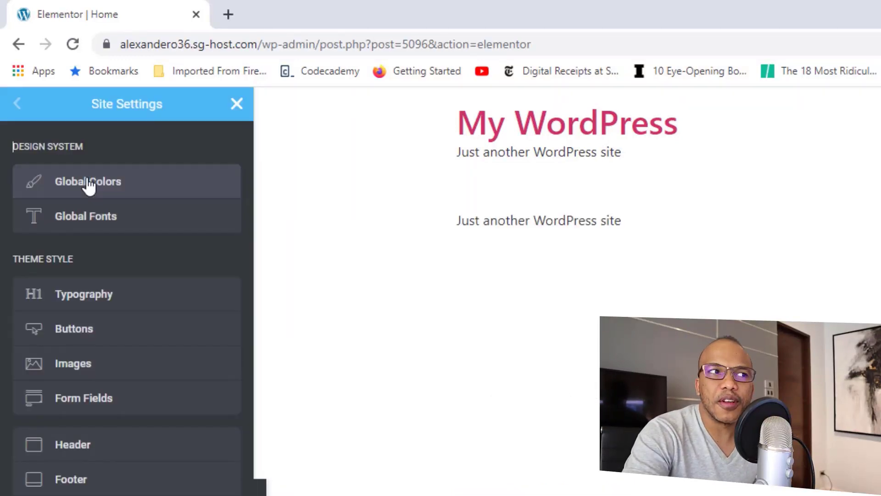
left_click(119, 194)
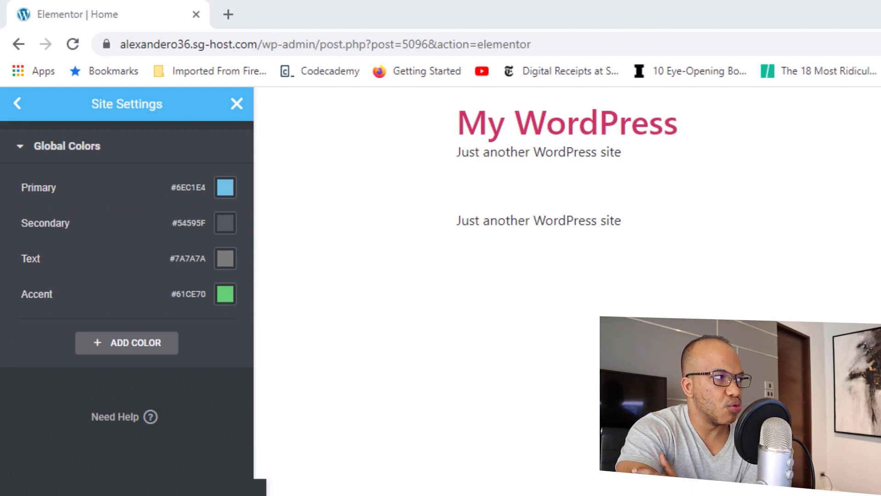
Step: Change Primary to #FFFFFF, Text to #000000 and Accent to #DCA57D, leaving Secondary unchanged
left_click(225, 193)
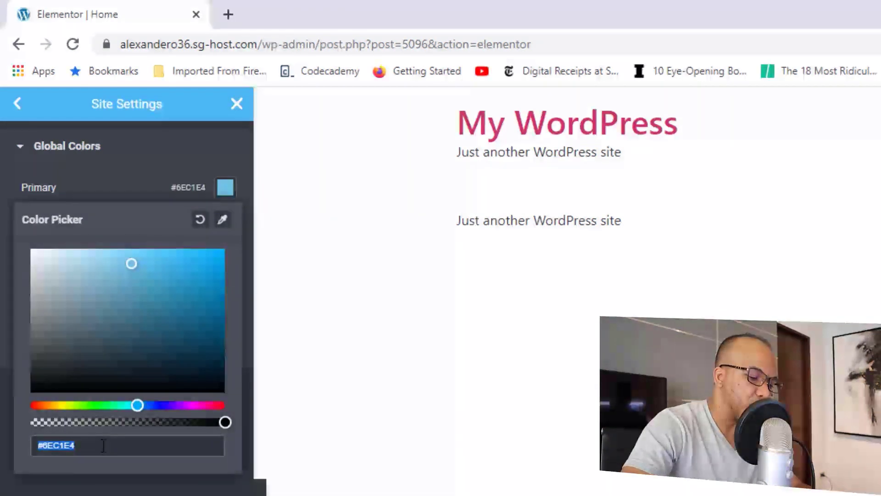
type("#")
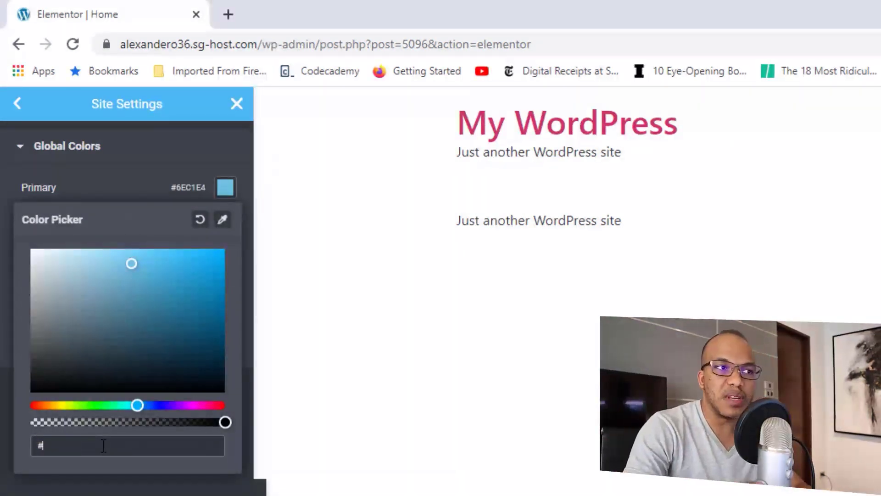
type("fffff")
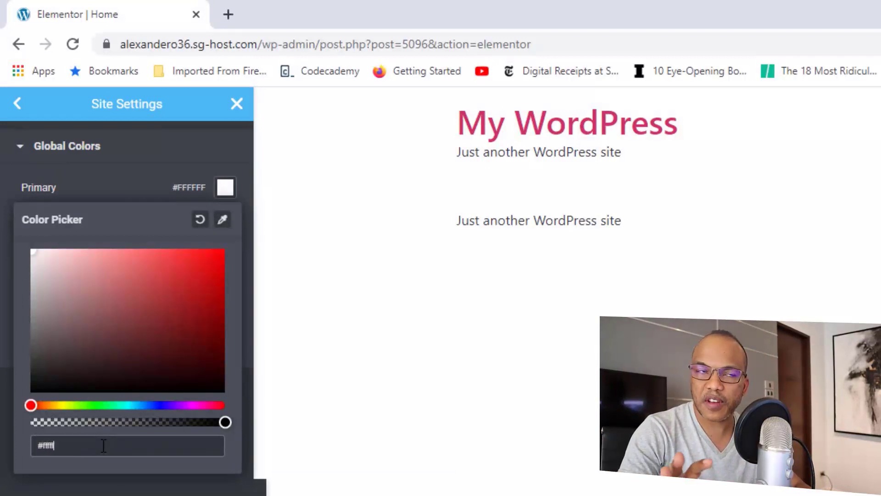
left_click(110, 205)
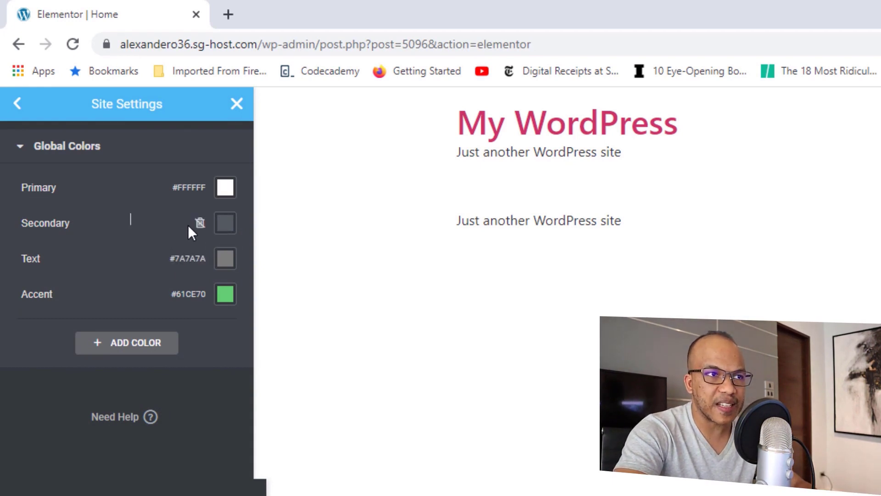
left_click(223, 262)
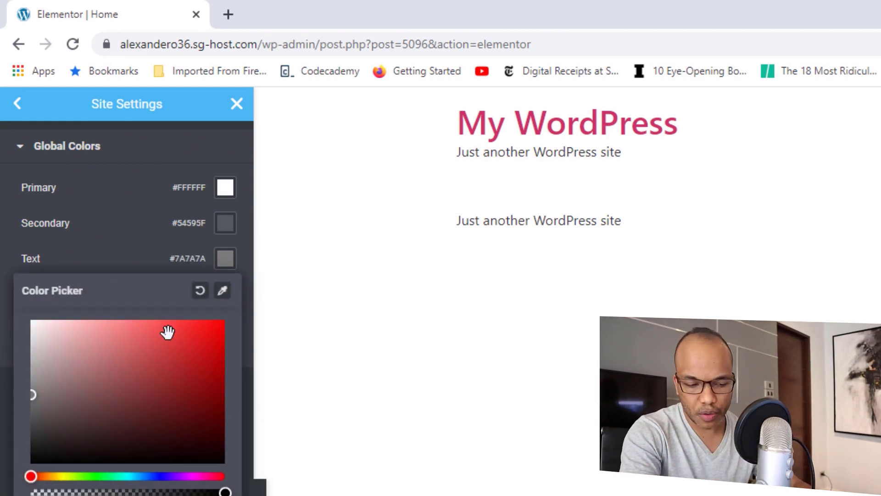
type("000000")
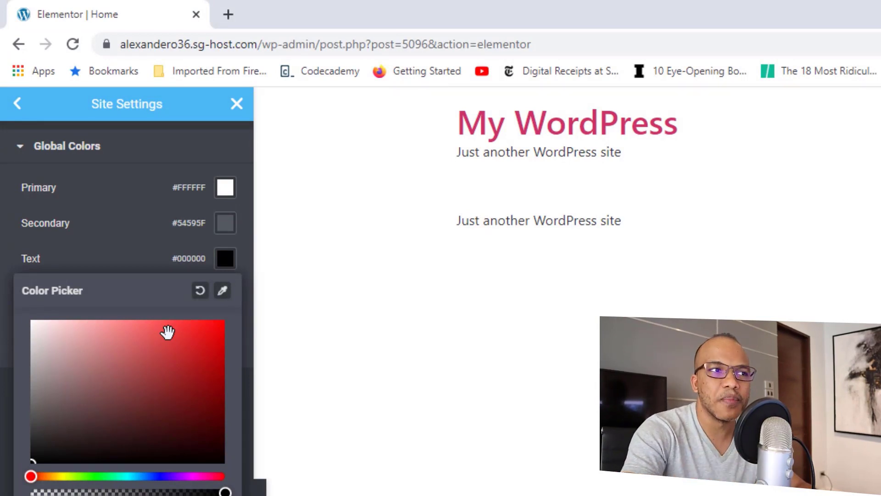
left_click(120, 250)
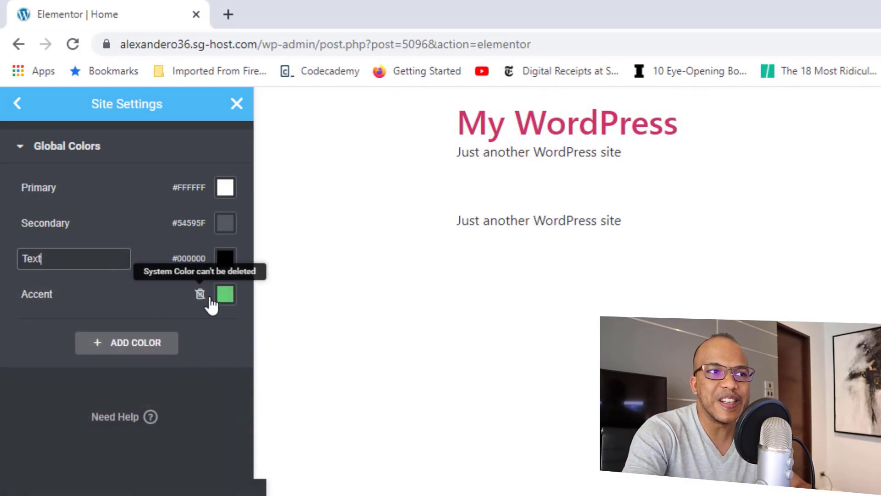
left_click(226, 300)
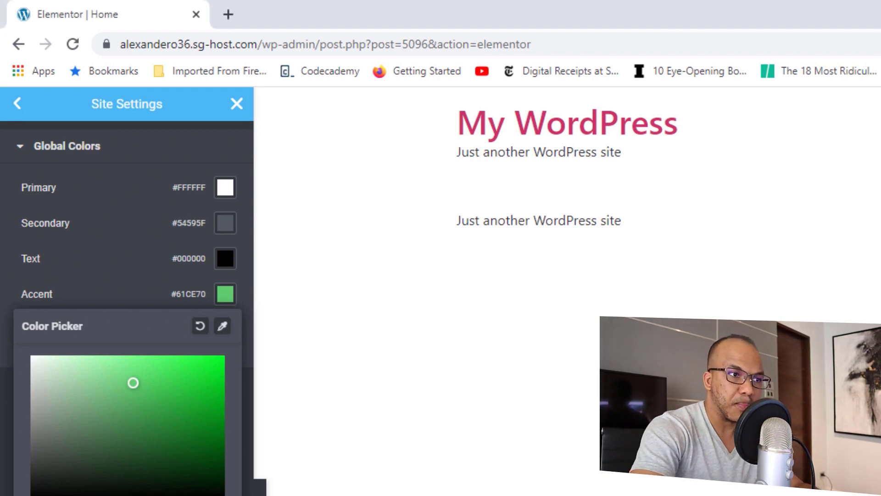
type("#DCA57D")
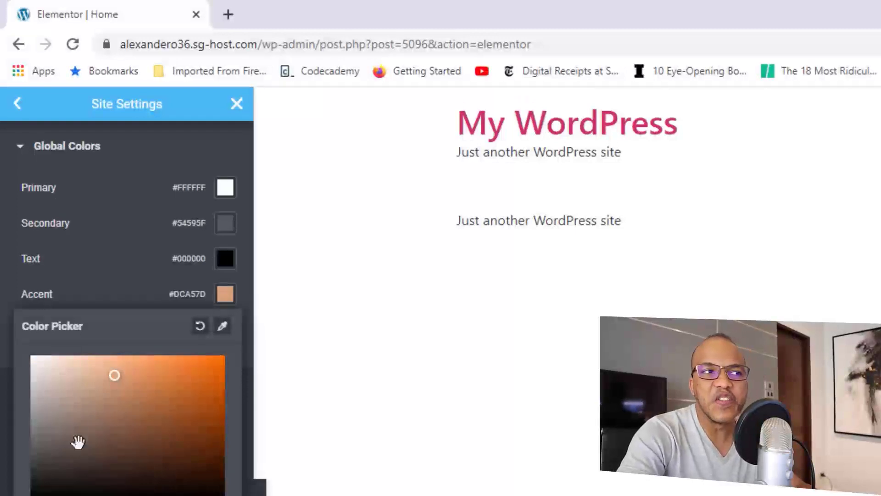
left_click(117, 276)
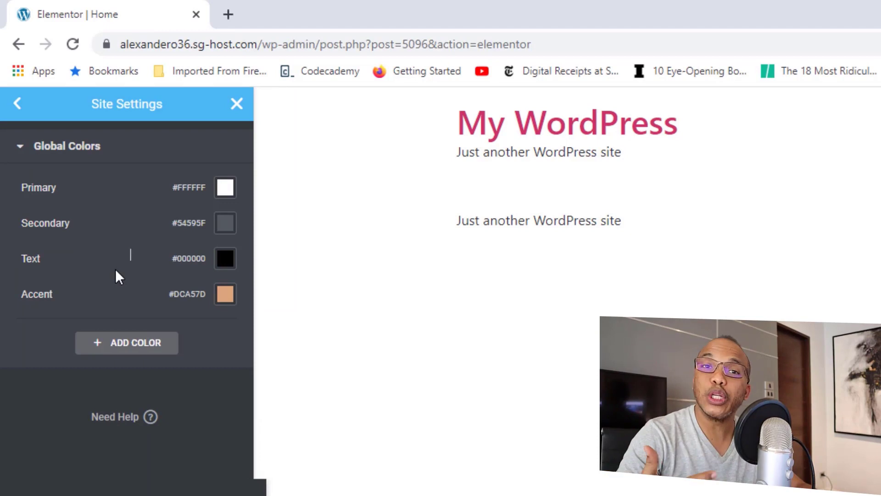
Step: Add a new global colour and name it 'Special Color'
left_click(133, 344)
left_click(76, 329)
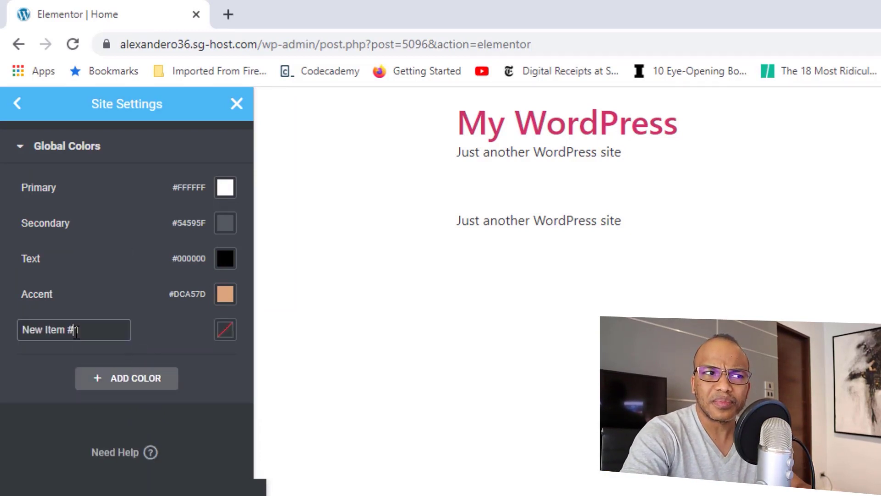
left_click_drag(90, 329, 24, 329)
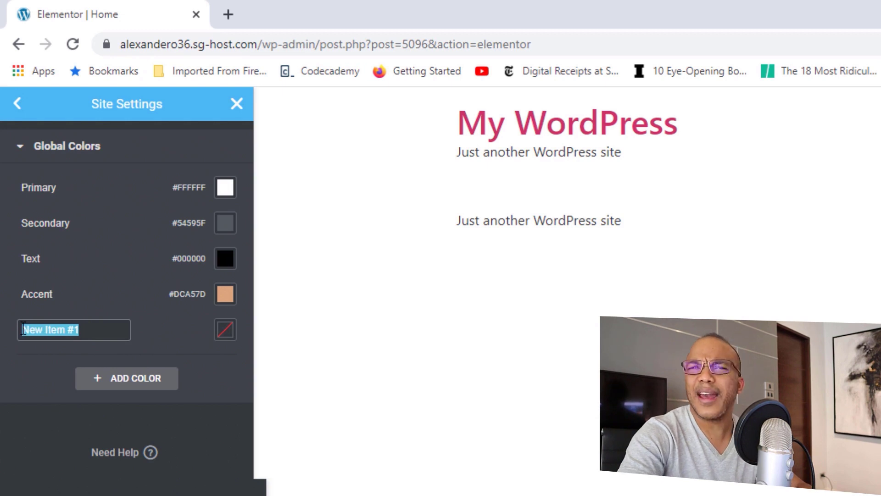
type("S")
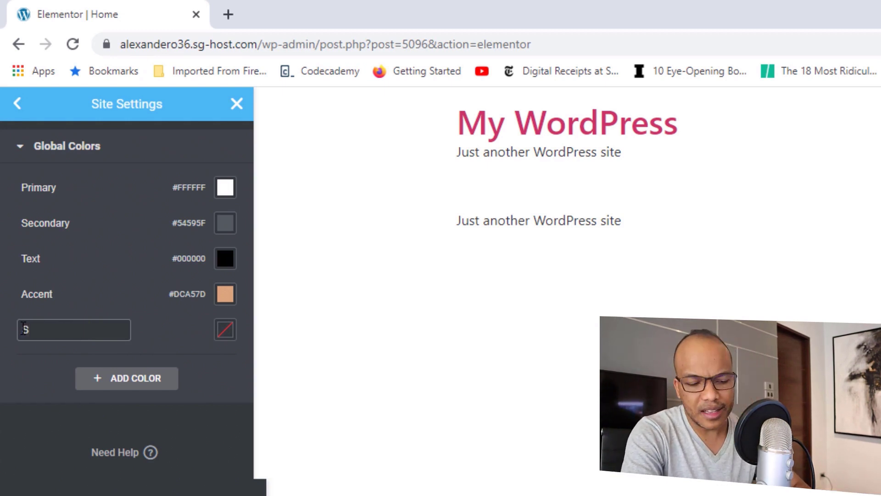
type("eco")
key("BackSpace")
key("BackSpace")
key("BackSpace")
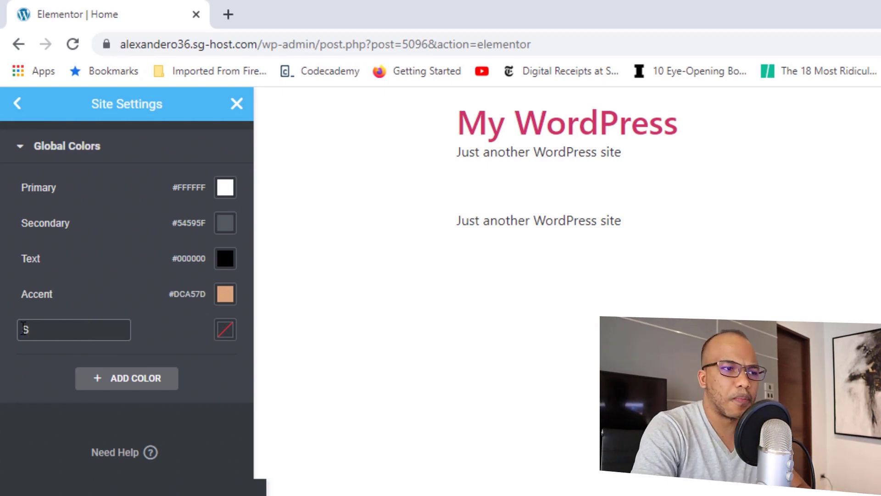
type("pecialo")
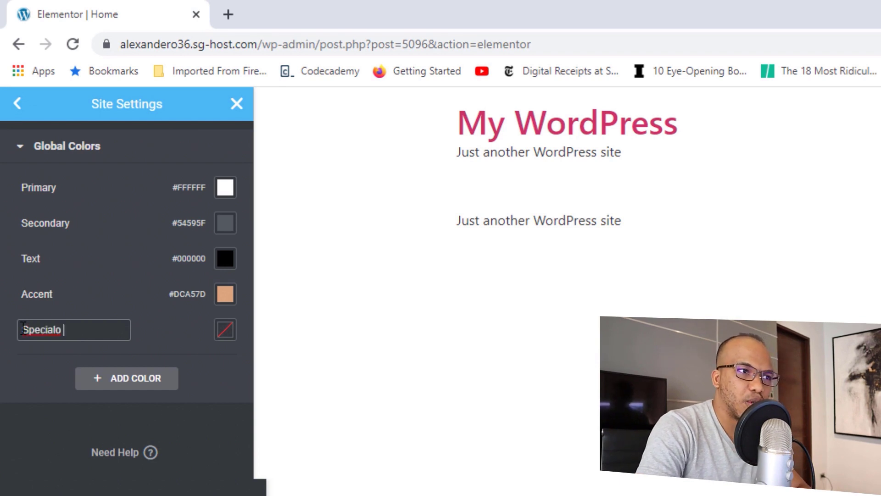
key("BackSpace")
type("Color")
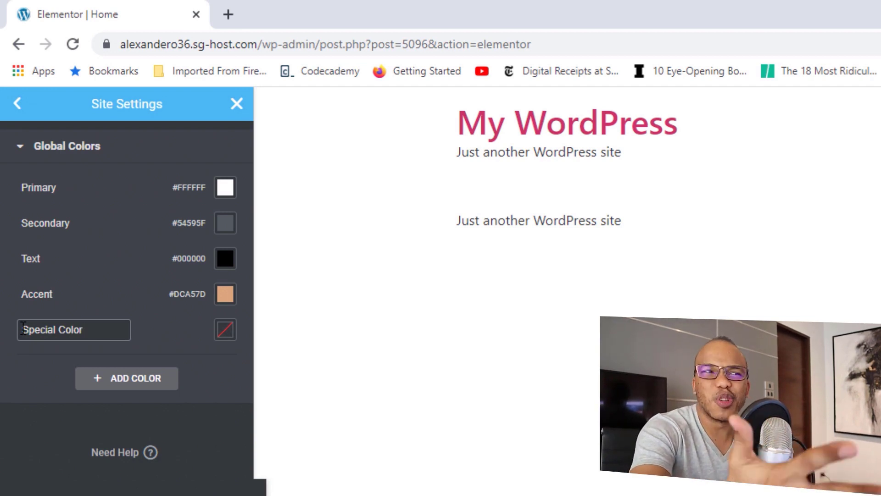
Step: Set Special Color to red #E10F0F and save the site settings
left_click(224, 335)
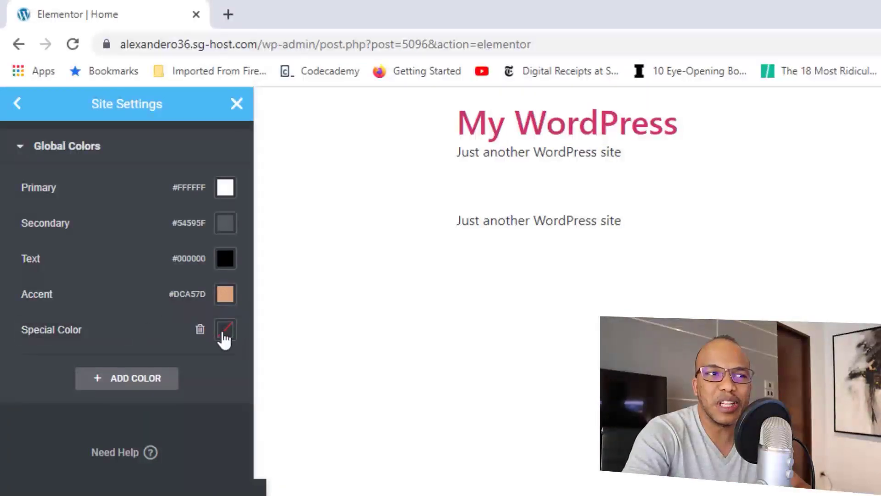
left_click_drag(206, 423, 211, 407)
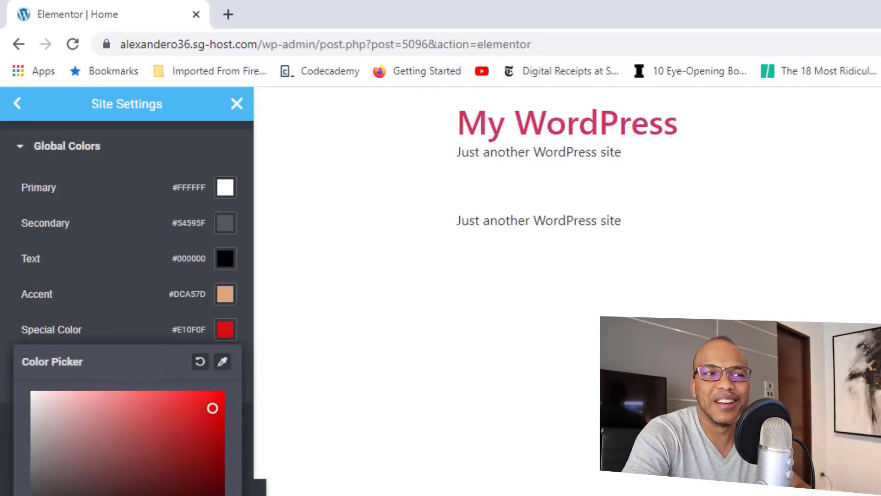
key("Escape")
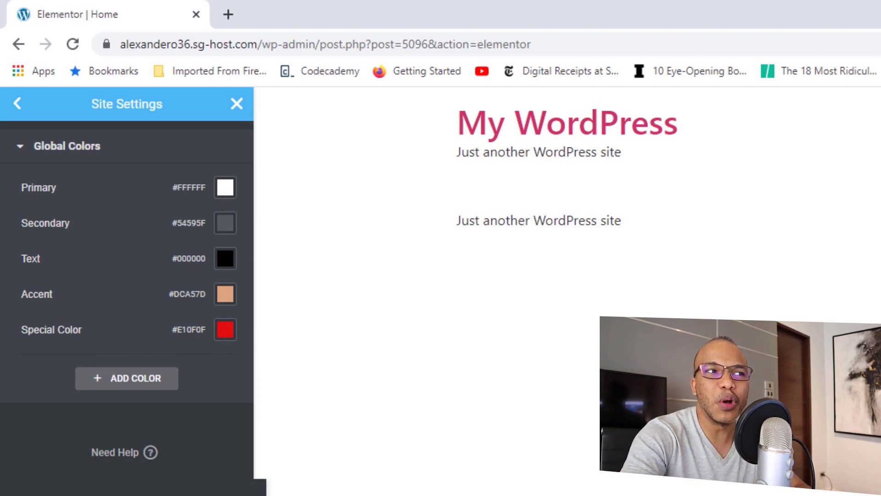
left_click(103, 486)
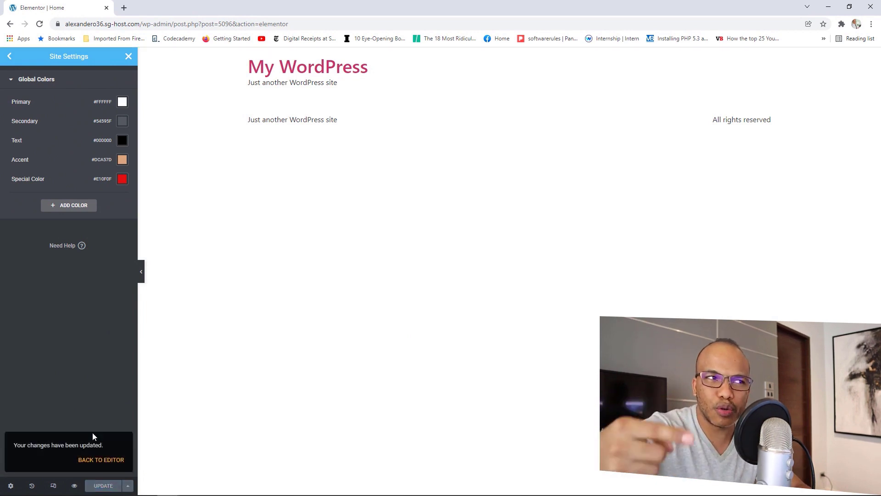
Step: In Global Fonts, set the Primary font to Oswald, weight 700, uppercase transform
left_click(9, 57)
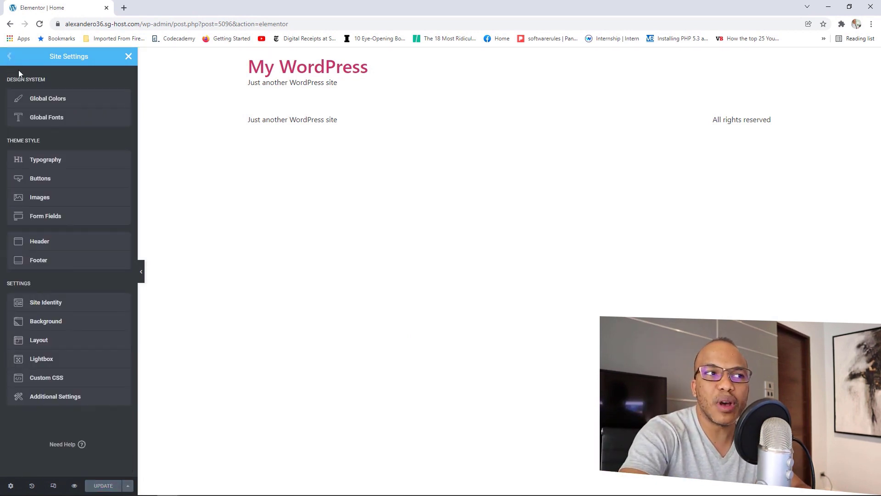
left_click(48, 118)
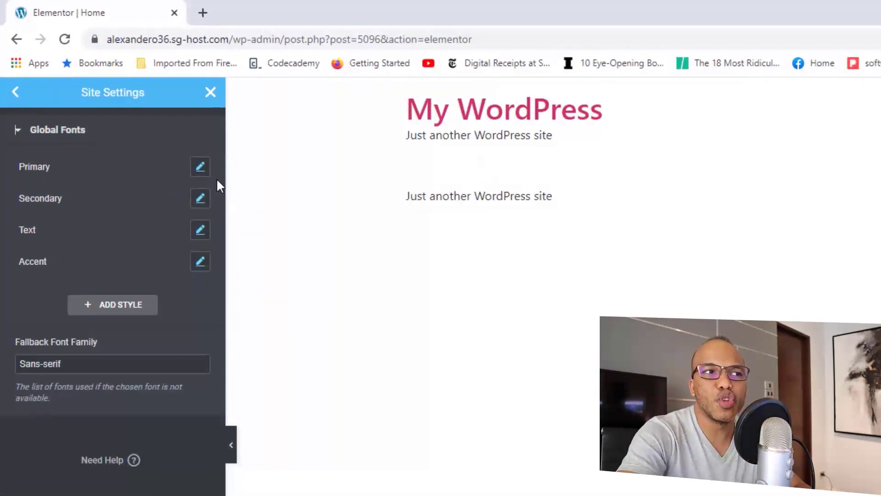
left_click(185, 157)
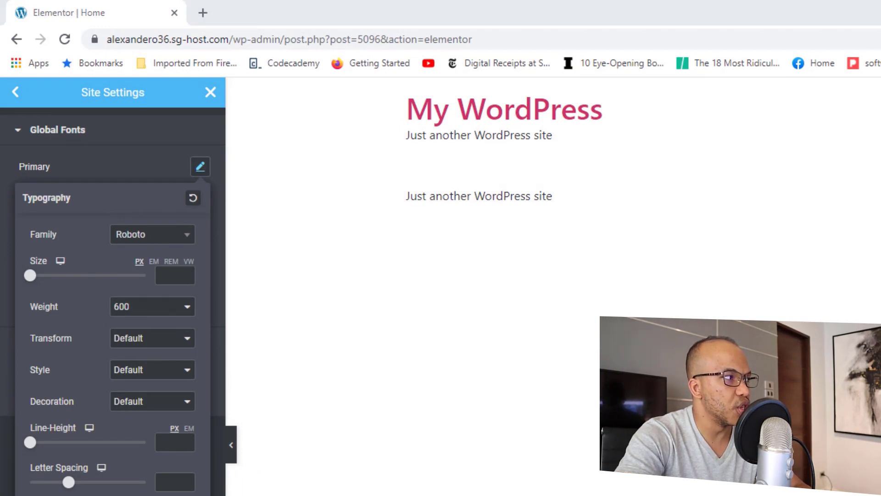
left_click(164, 241)
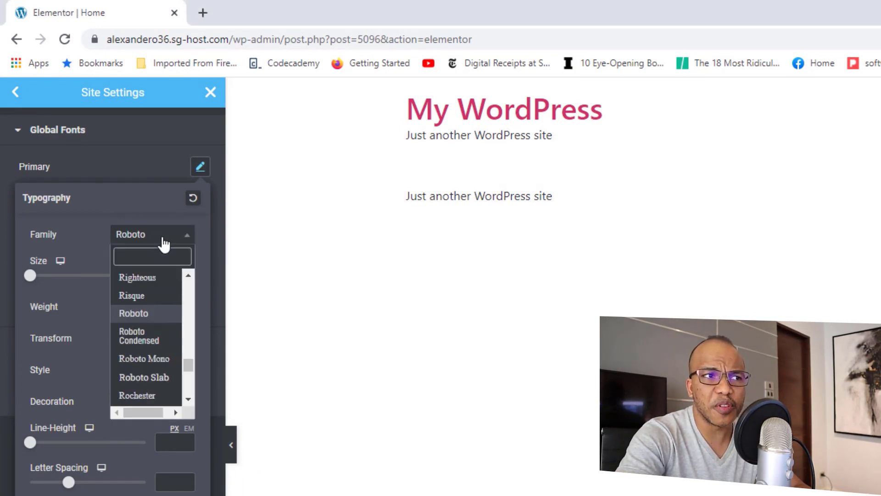
type("o")
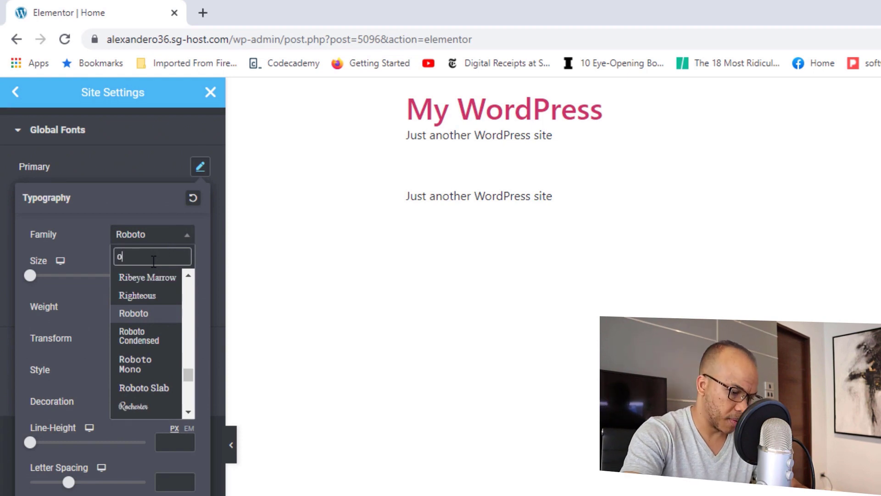
type("swa")
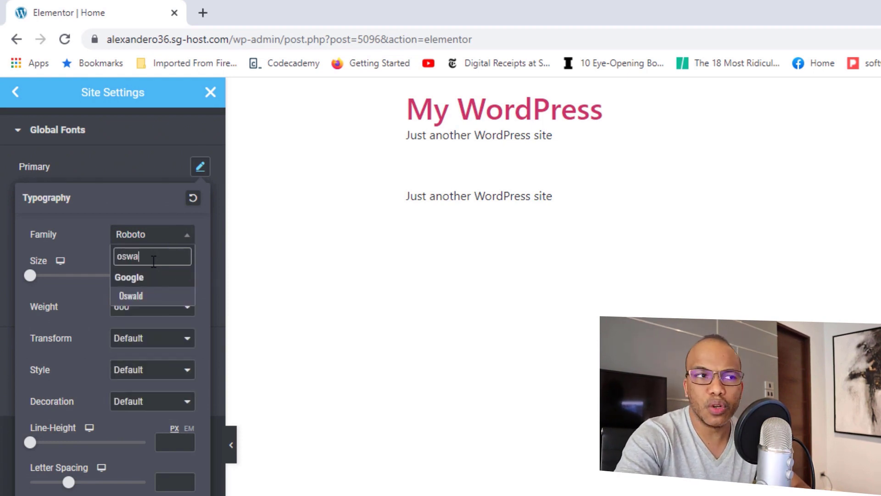
left_click(137, 299)
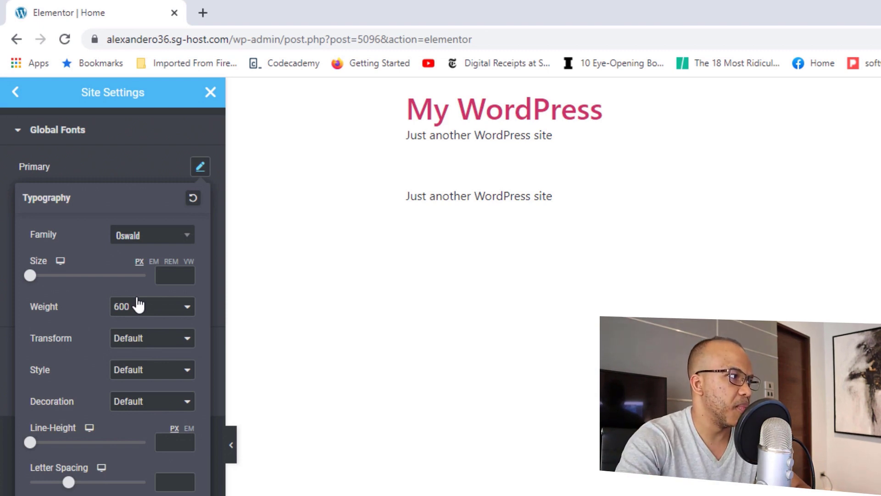
left_click(153, 313)
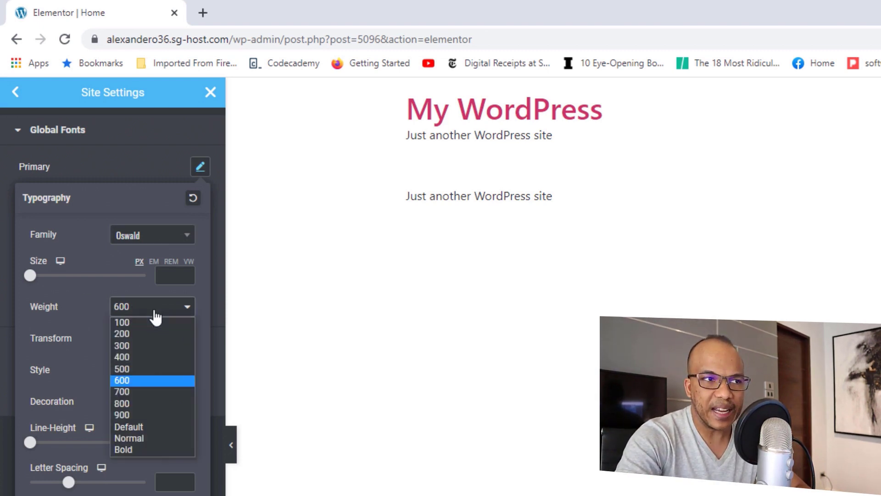
left_click(132, 388)
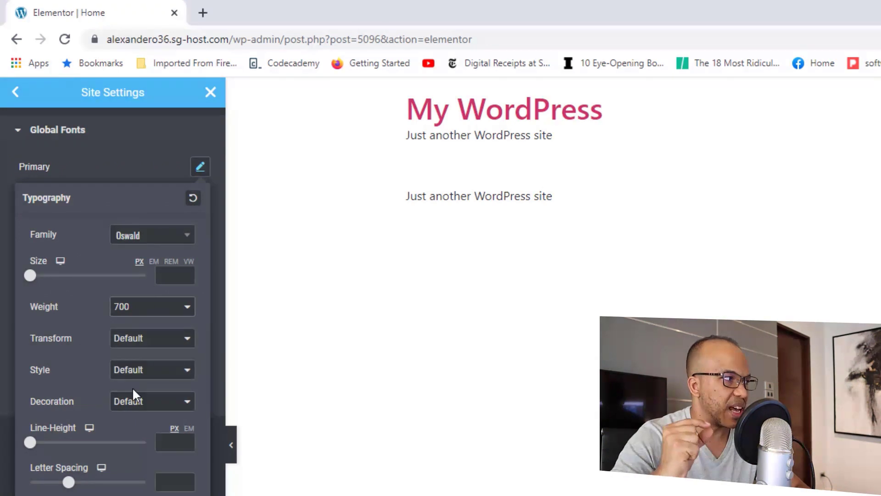
left_click(133, 339)
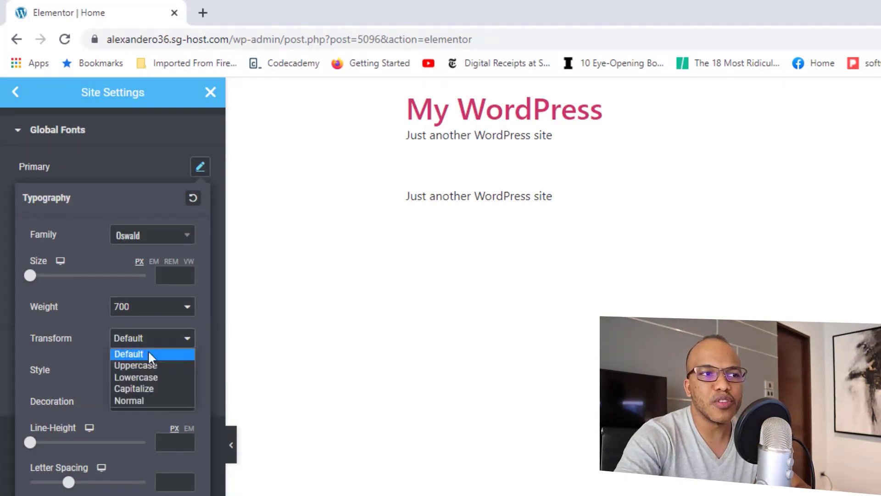
left_click(138, 365)
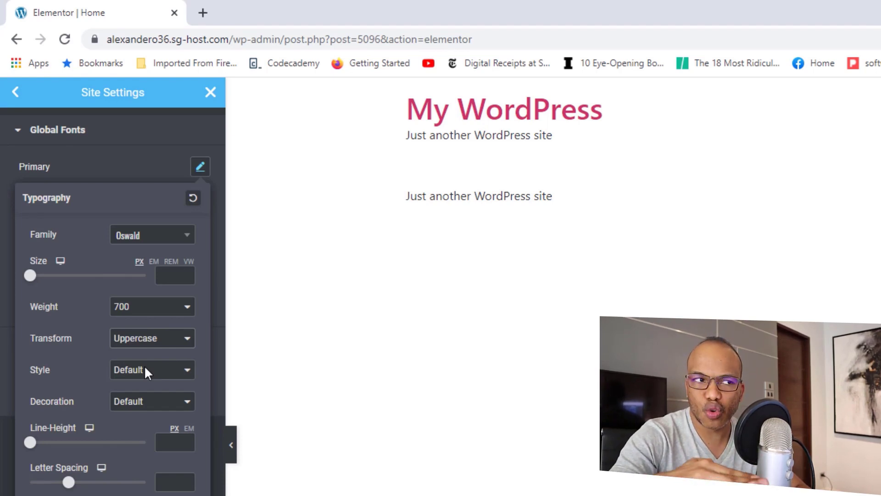
left_click(138, 166)
Step: Give the Secondary global font Oswald at 20 px with weight 600
left_click(201, 199)
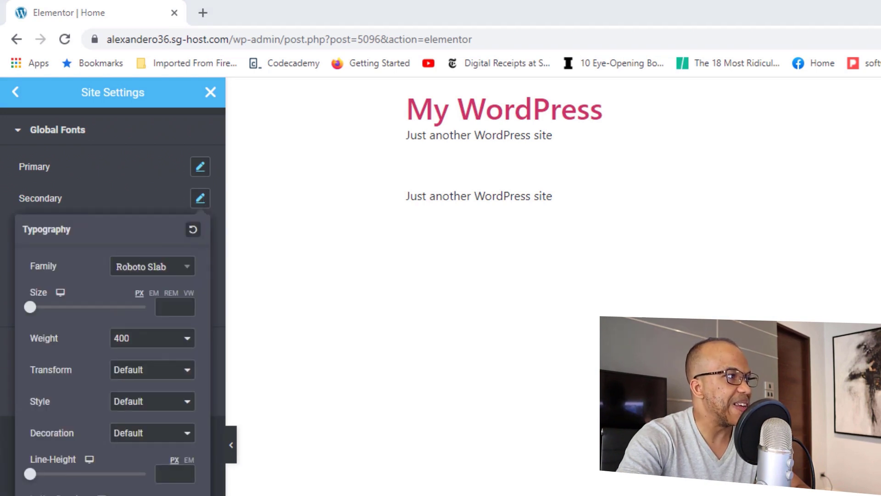
left_click(183, 271)
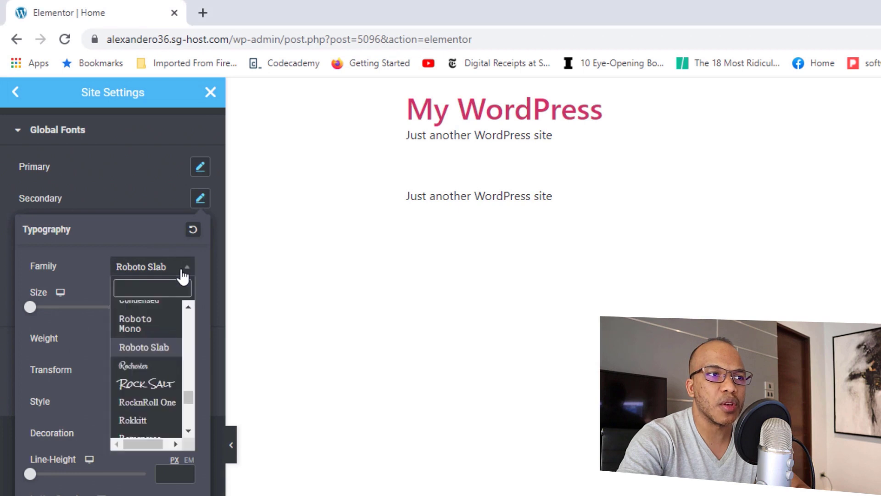
type("osw")
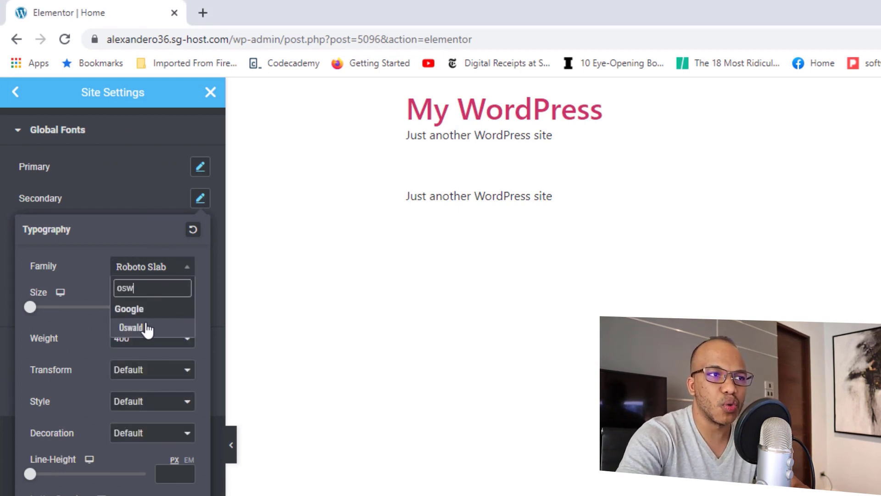
left_click(133, 327)
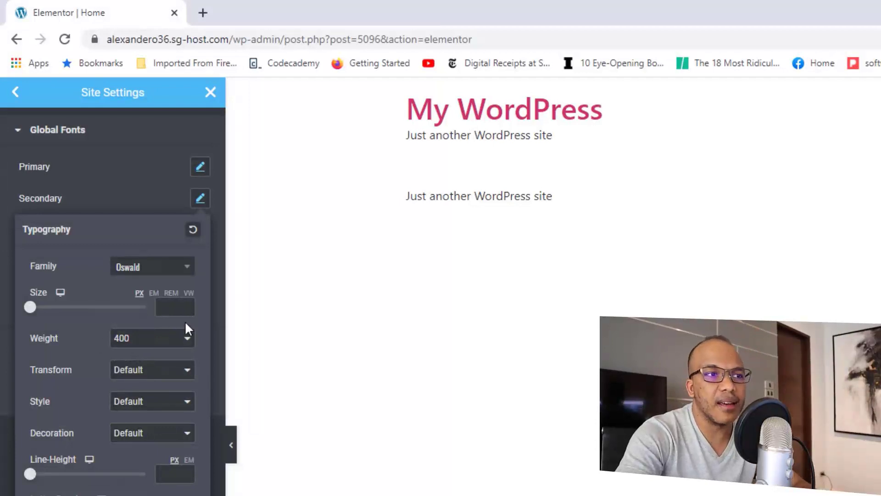
left_click(173, 308)
type("20")
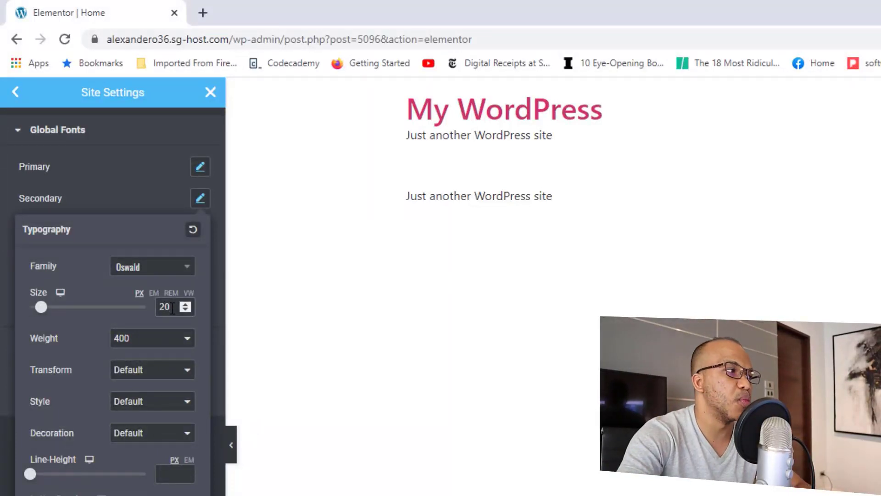
left_click(153, 343)
left_click(132, 411)
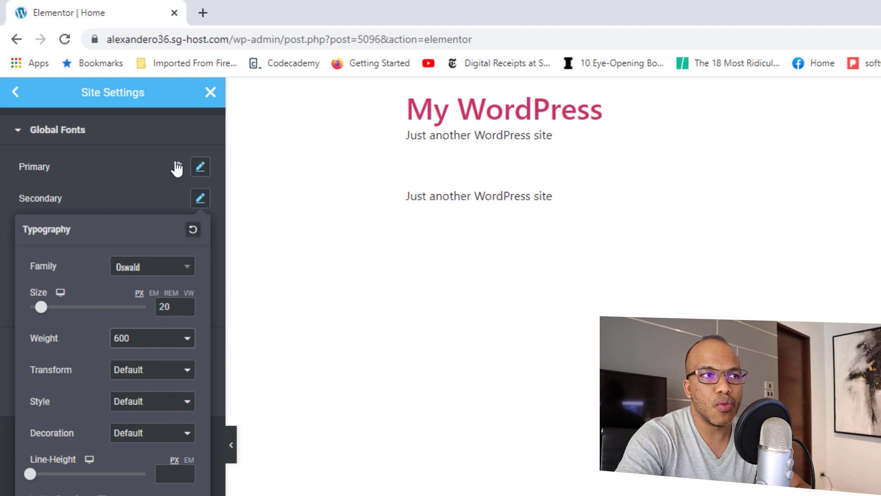
left_click(147, 200)
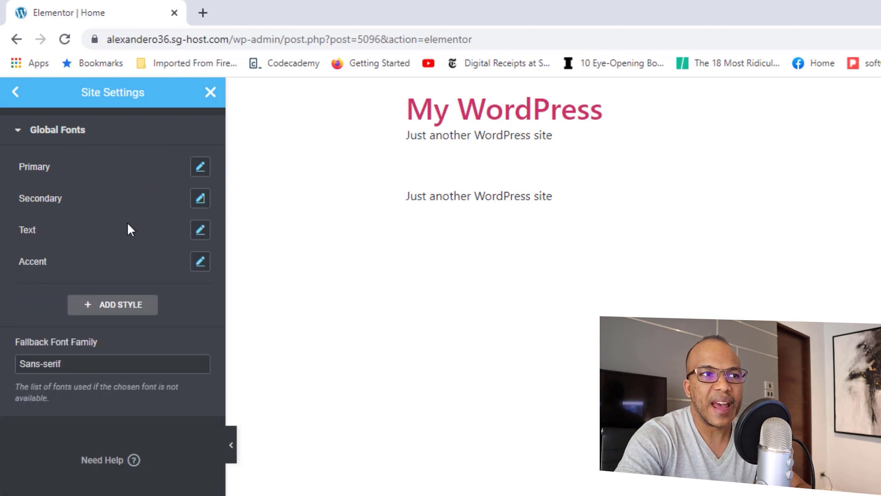
Step: Set the Text global font to Nunito Sans at 18 px, weight 500
left_click(200, 229)
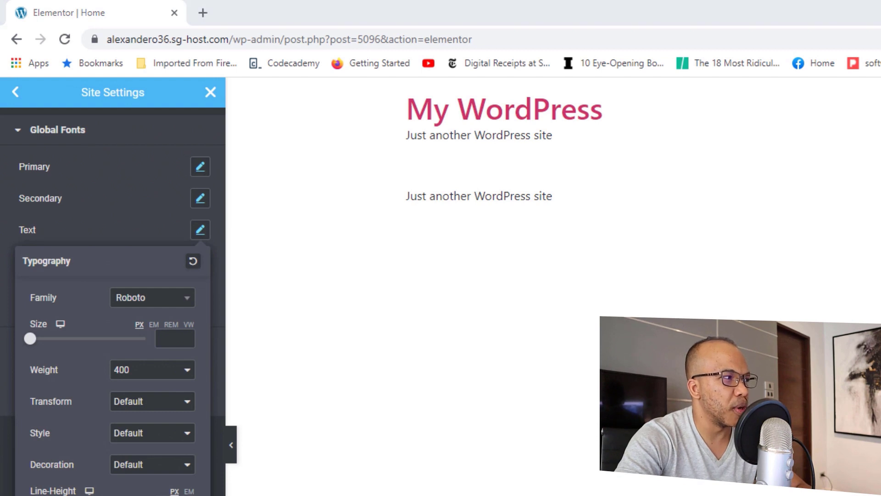
left_click(169, 303)
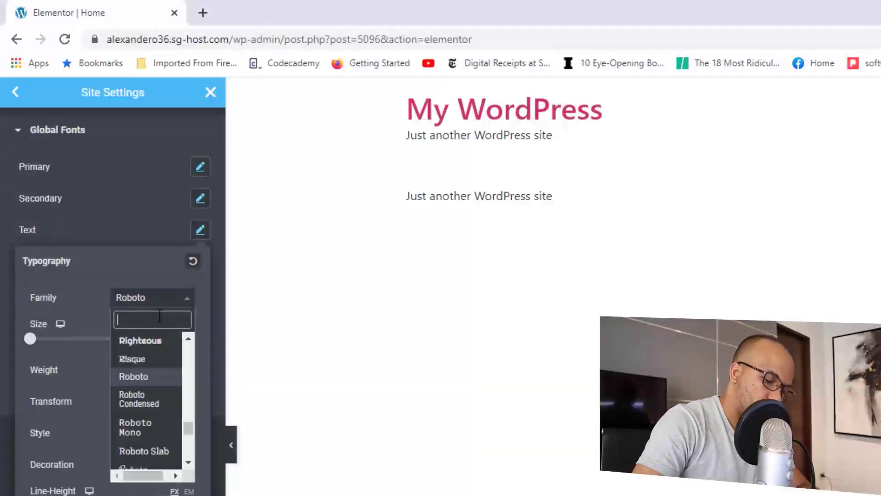
type("Nur")
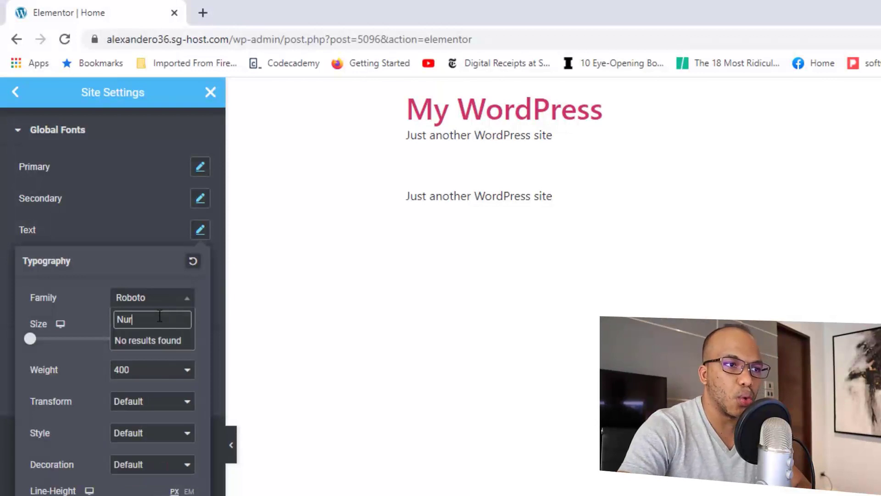
key("BackSpace")
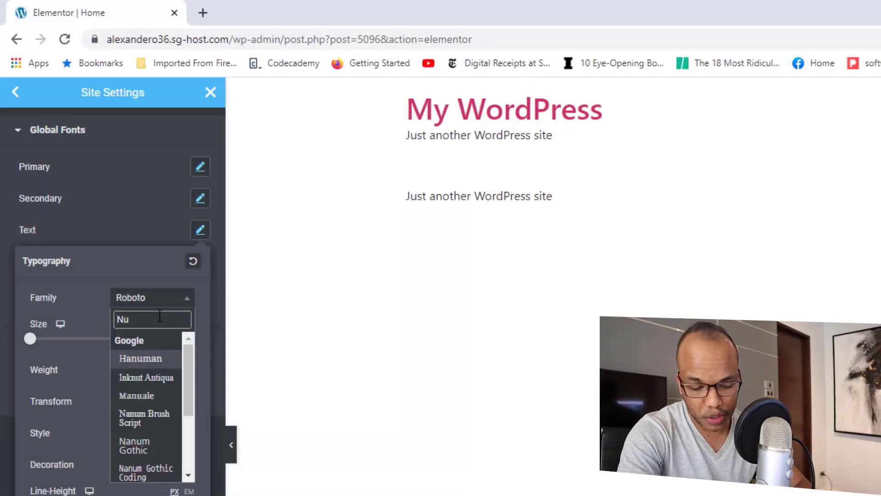
type("ni")
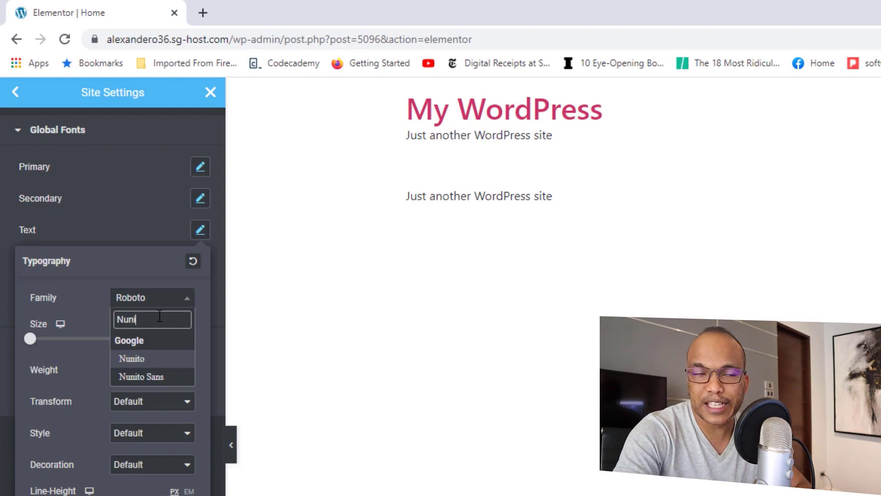
left_click(153, 377)
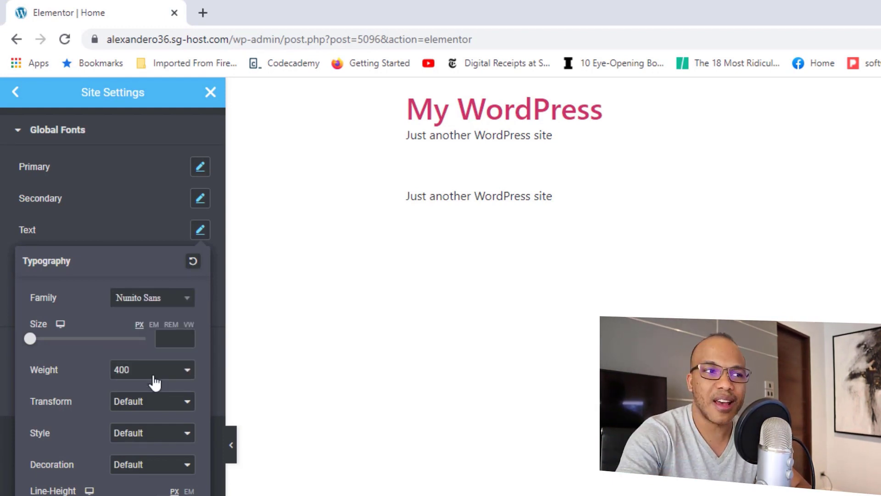
left_click(174, 337)
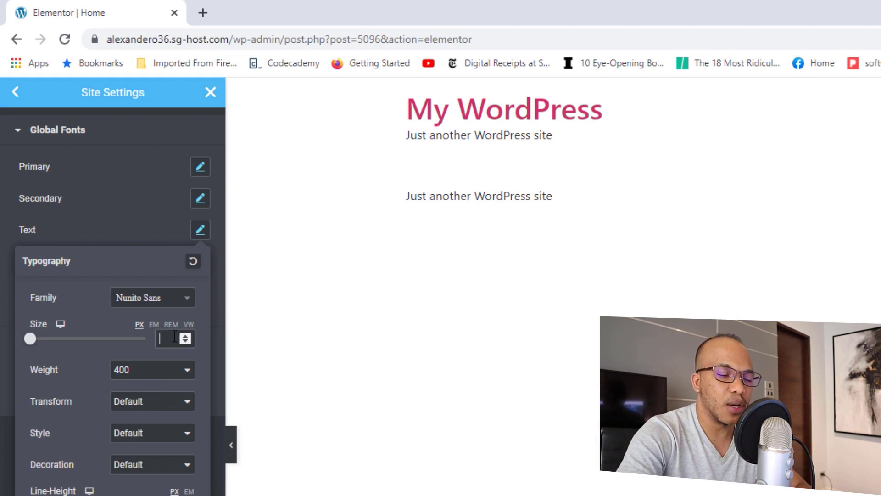
type("18")
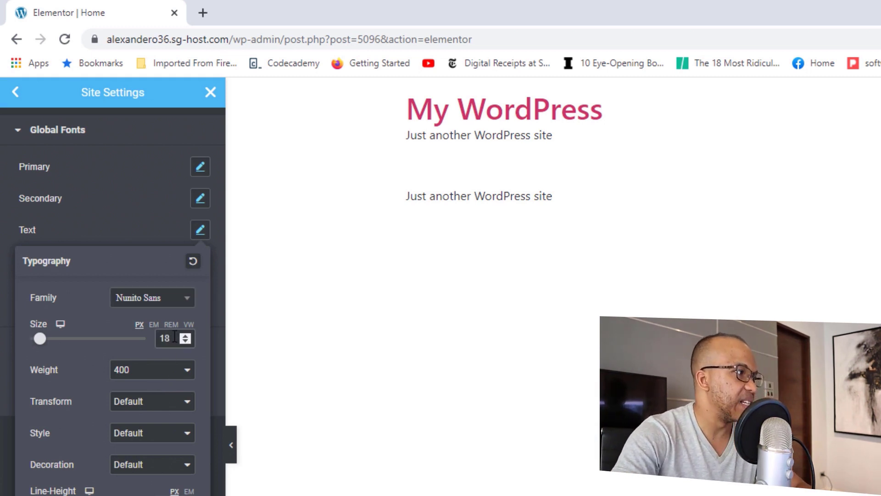
left_click(168, 369)
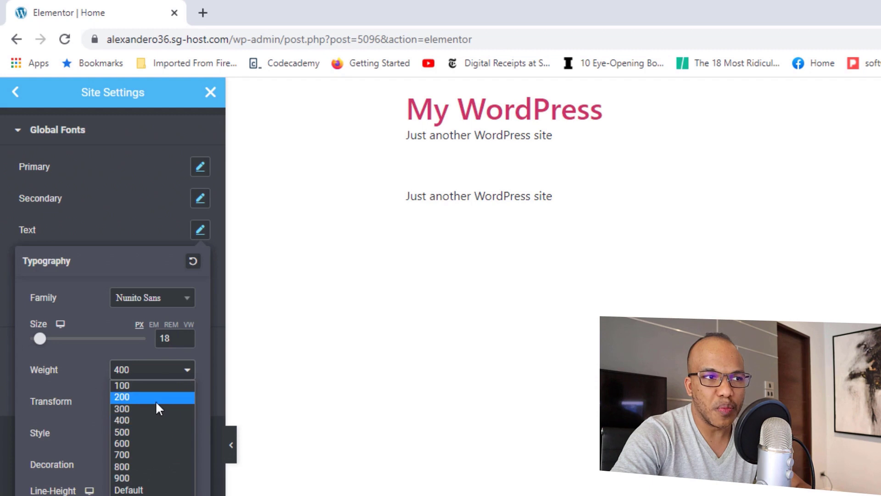
left_click(142, 430)
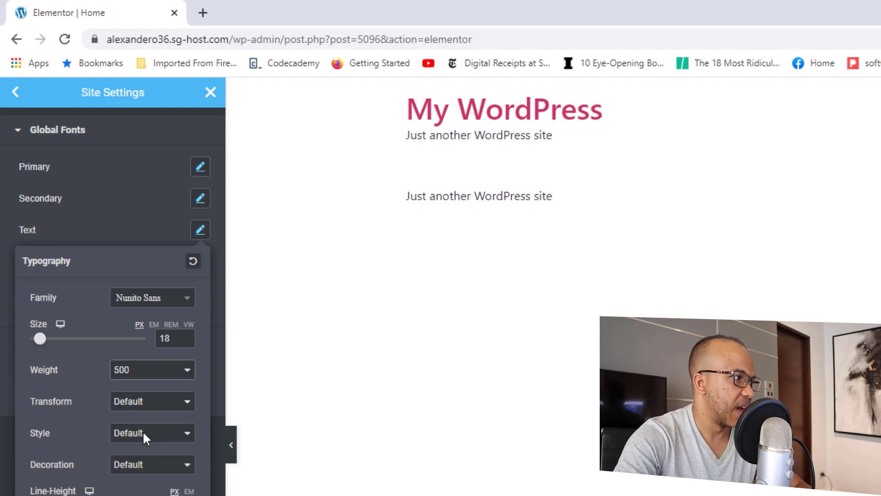
left_click(125, 234)
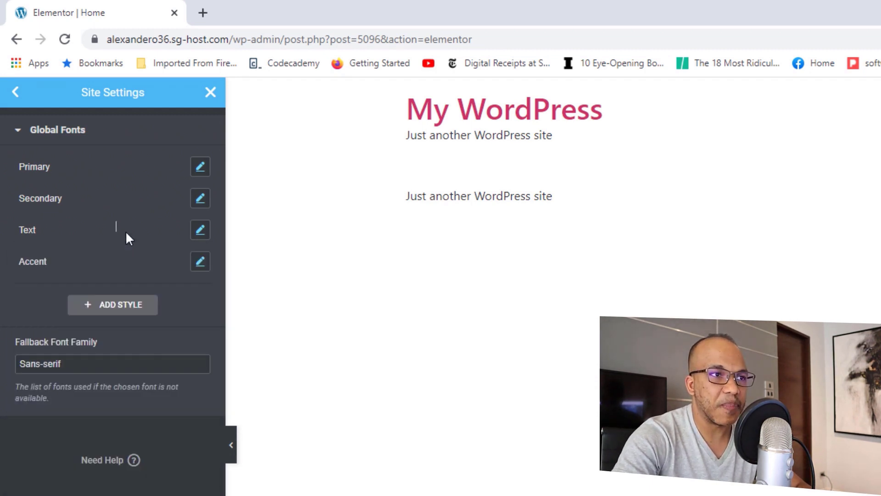
left_click(199, 263)
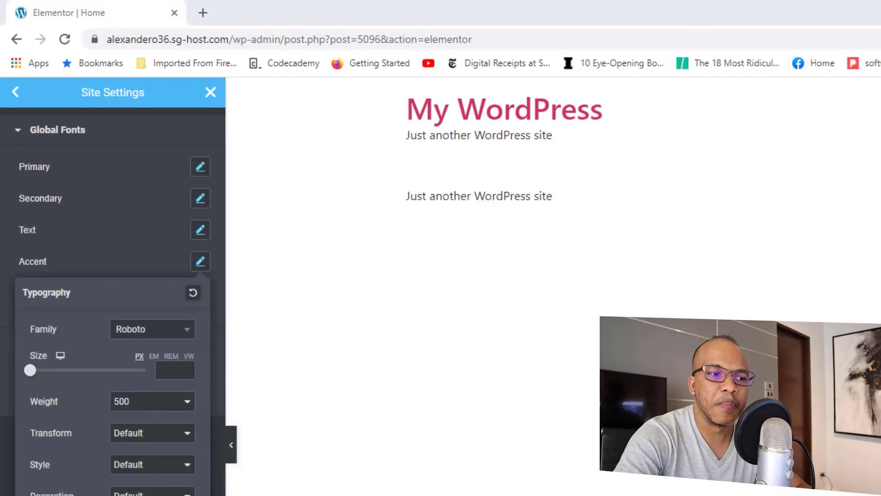
Step: Save the global font changes and close Site Settings to return to the Home page editor
left_click(103, 486)
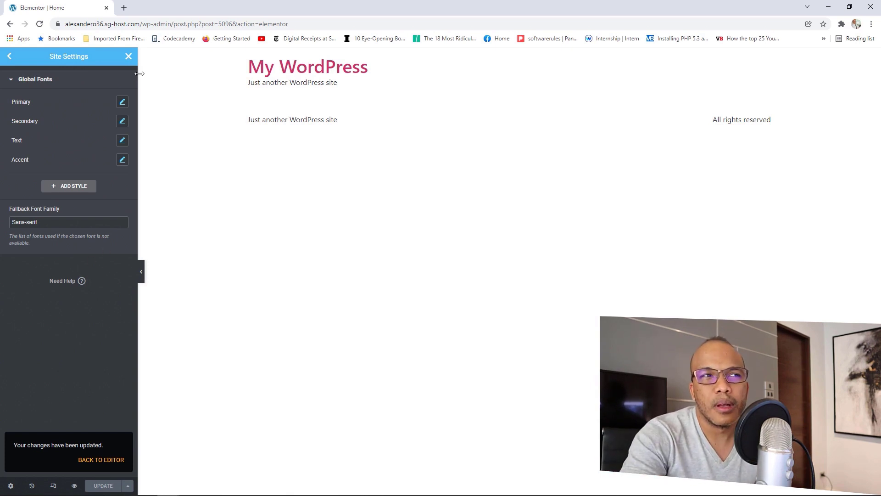
left_click(129, 57)
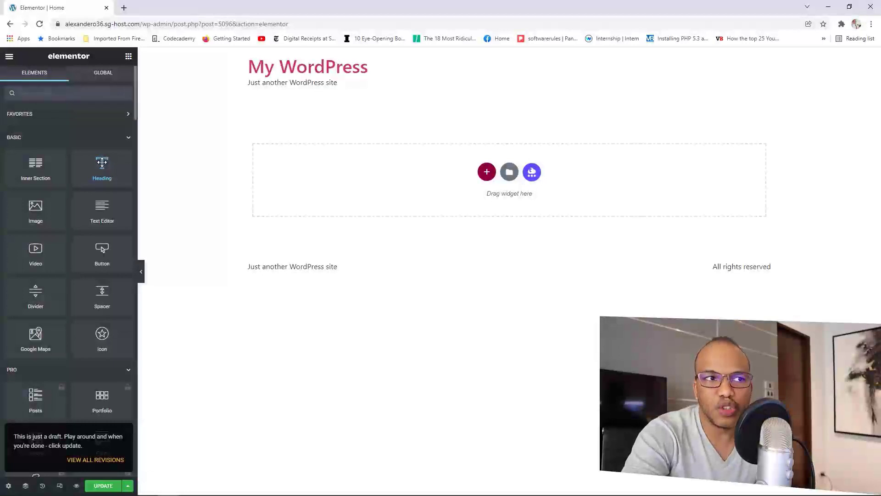
Step: Add a Heading widget to the empty section using the global Primary colour and Primary typography
left_click_drag(102, 162, 387, 182)
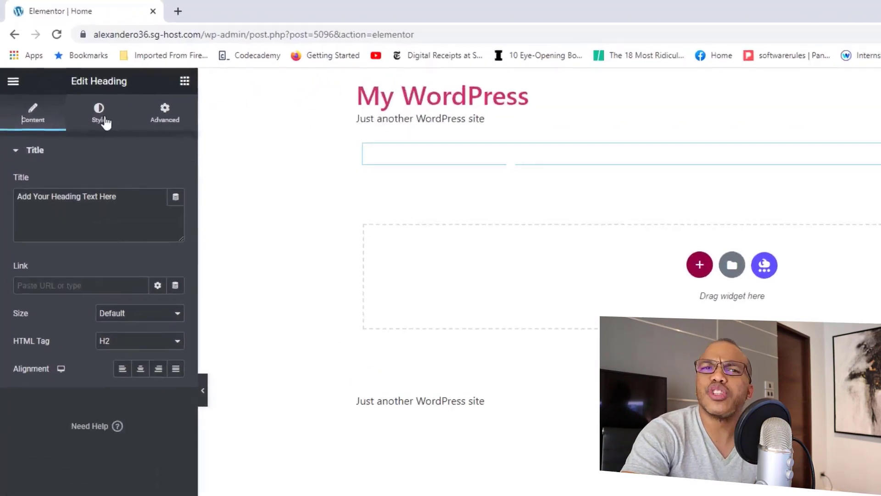
left_click(105, 121)
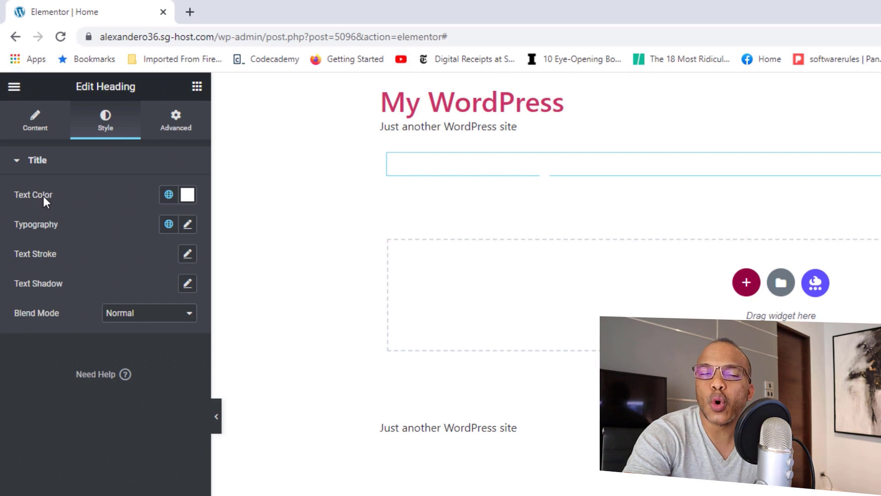
left_click(169, 195)
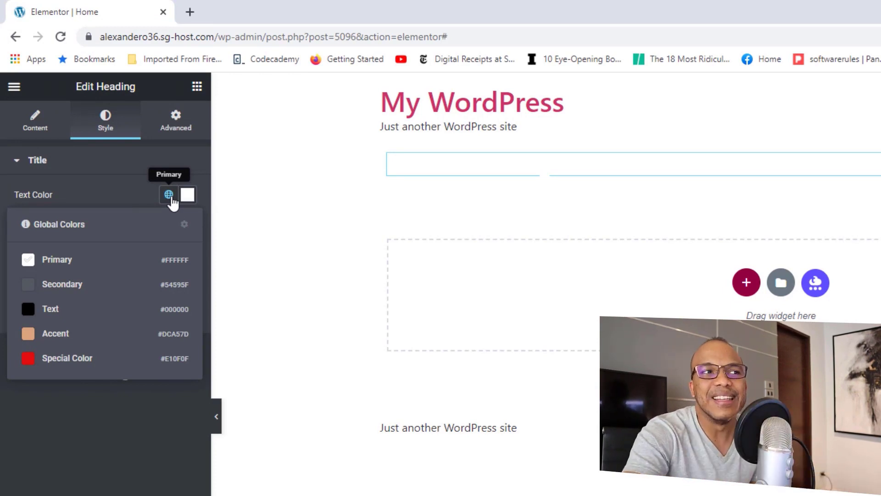
left_click(134, 189)
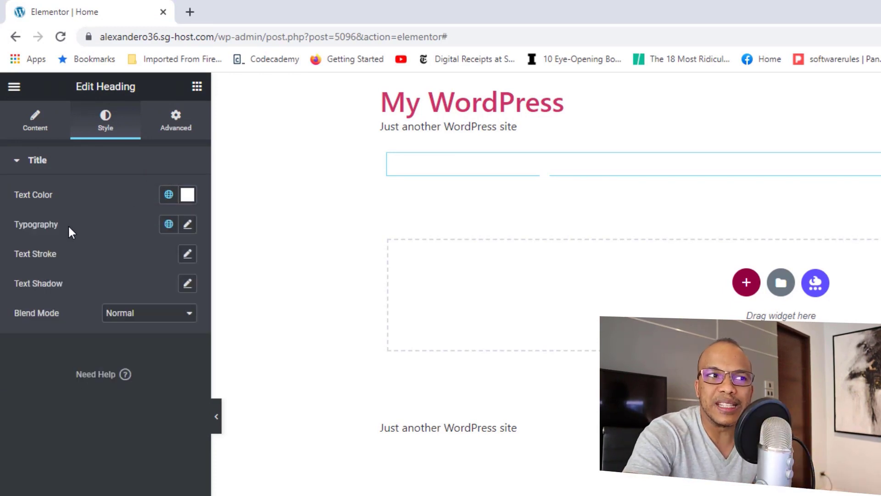
left_click(169, 225)
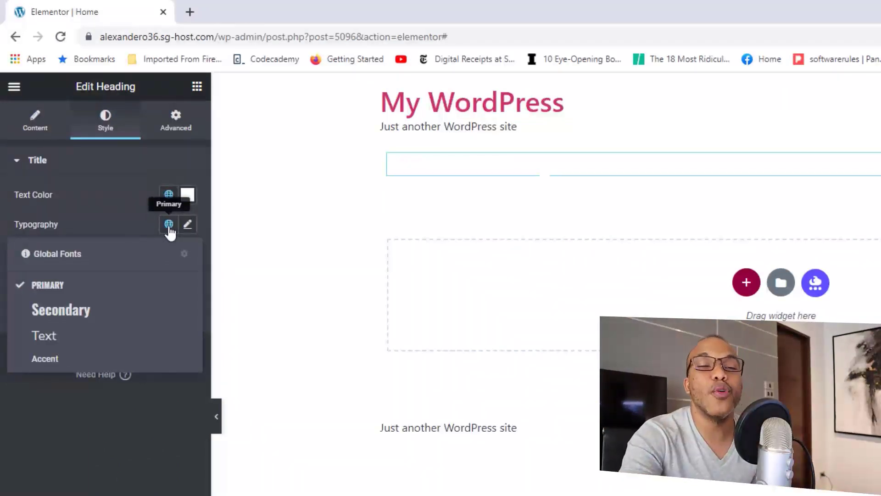
Step: Open Site Settings' Theme Style Typography panel with Body, Link and H1 options
left_click(14, 87)
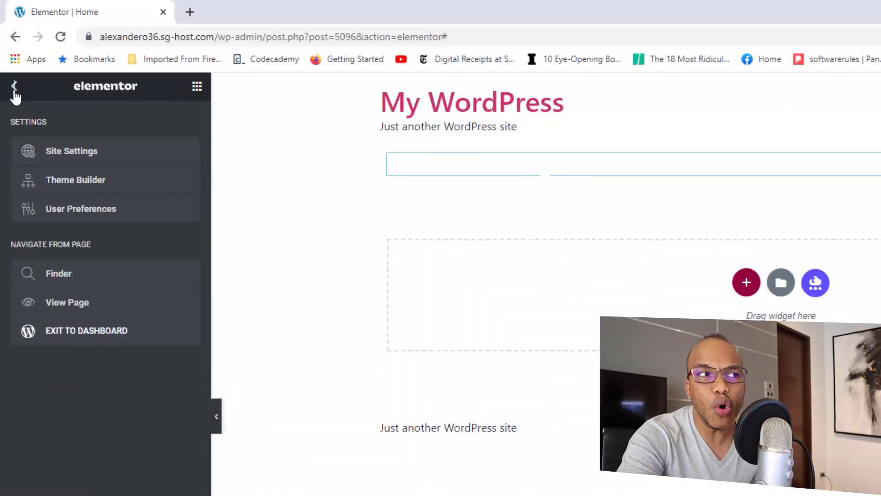
left_click(81, 154)
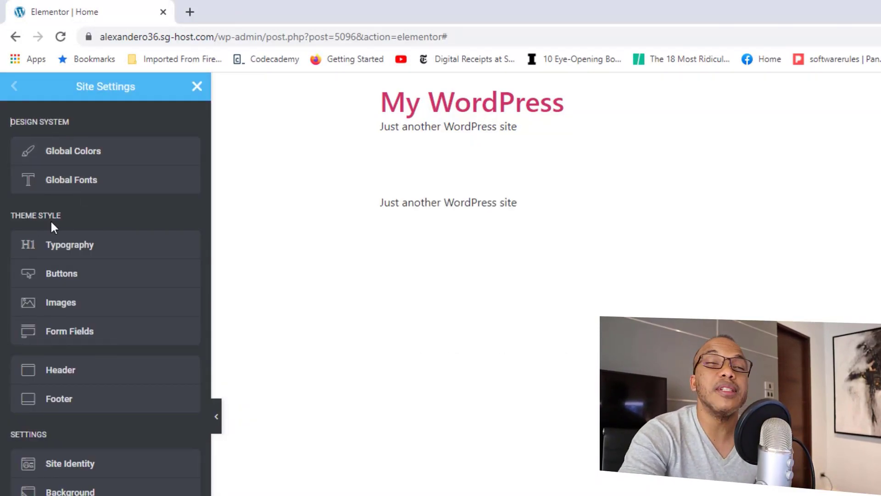
left_click(79, 247)
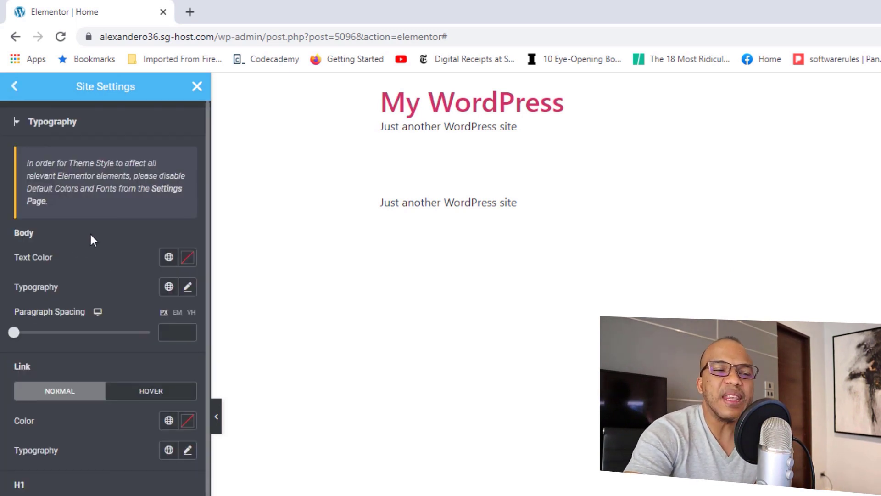
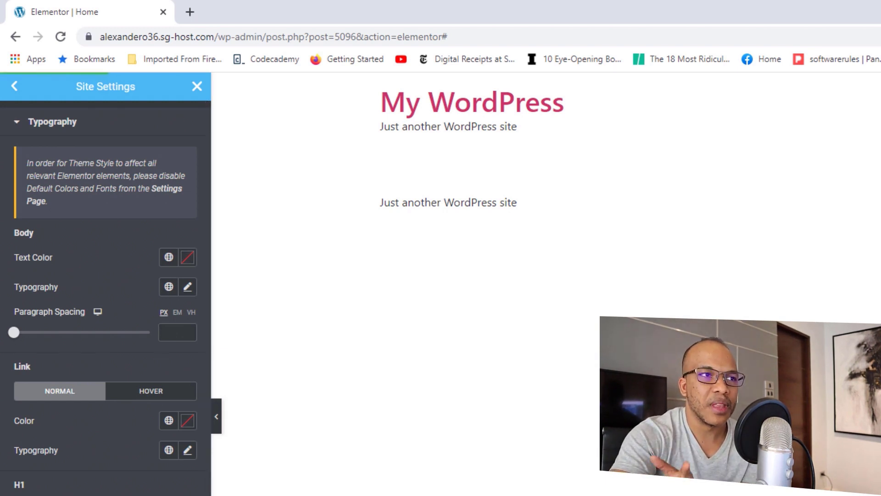
Step: Close Site Settings and open the WordPress dashboard link in a new browser tab
left_click(13, 87)
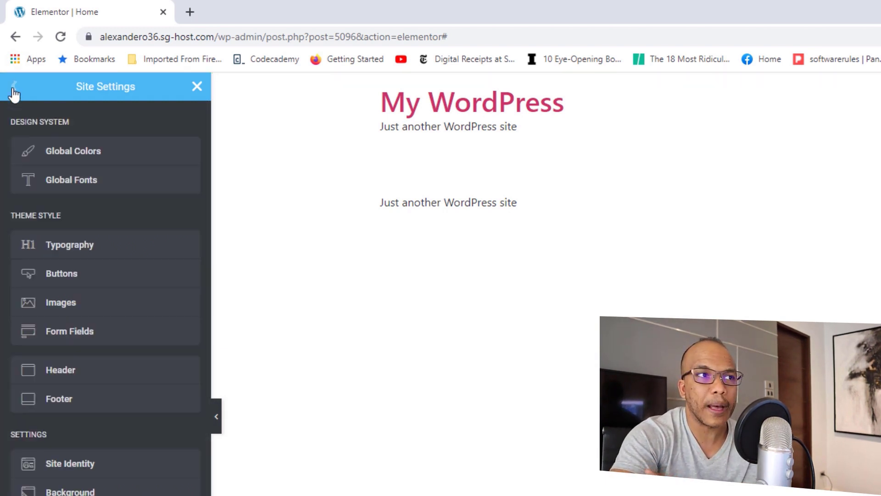
left_click(197, 86)
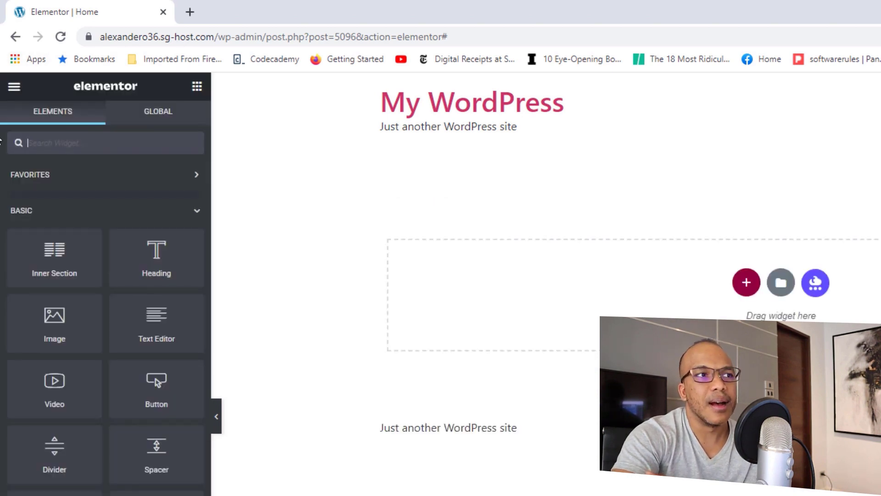
left_click(13, 87)
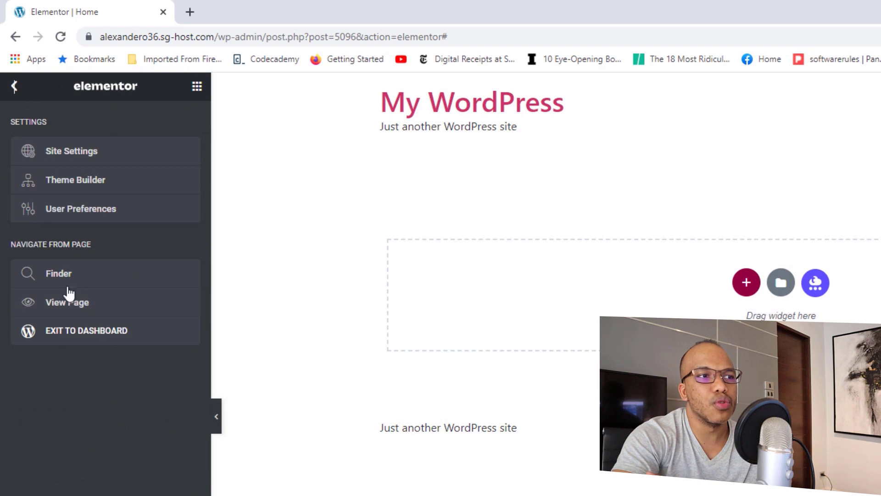
right_click(79, 332)
Step: In the new dashboard tab, go to Elementor's general Settings page
left_click(121, 344)
left_click(246, 11)
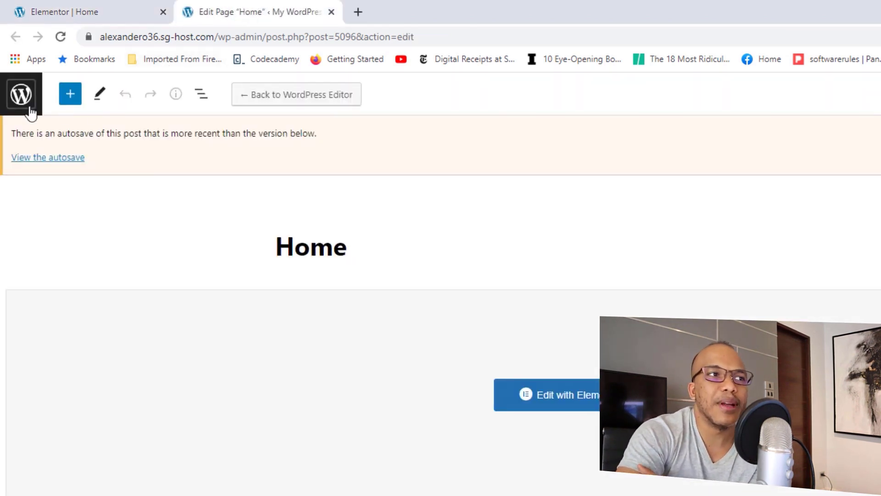
left_click(20, 93)
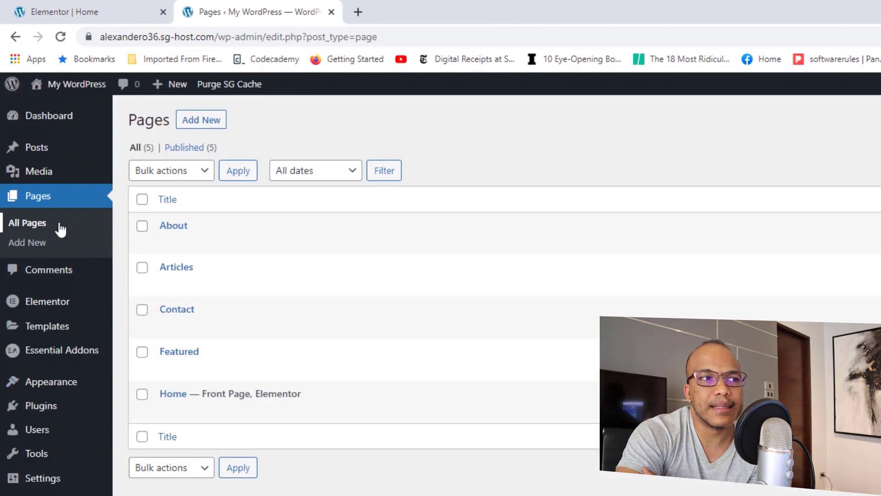
mouse_move(74, 309)
left_click(148, 309)
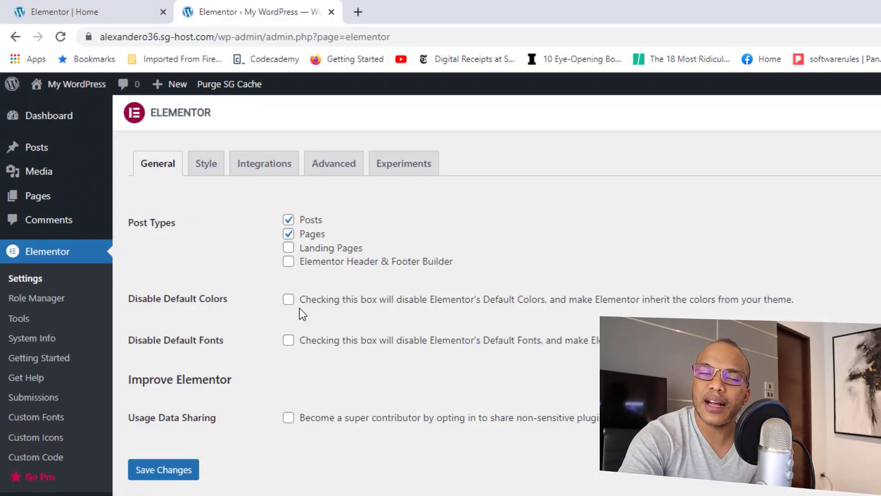
Step: Tick Disable Default Colors and Disable Default Fonts, save, close the tab and reload the editor
left_click(288, 299)
left_click(288, 340)
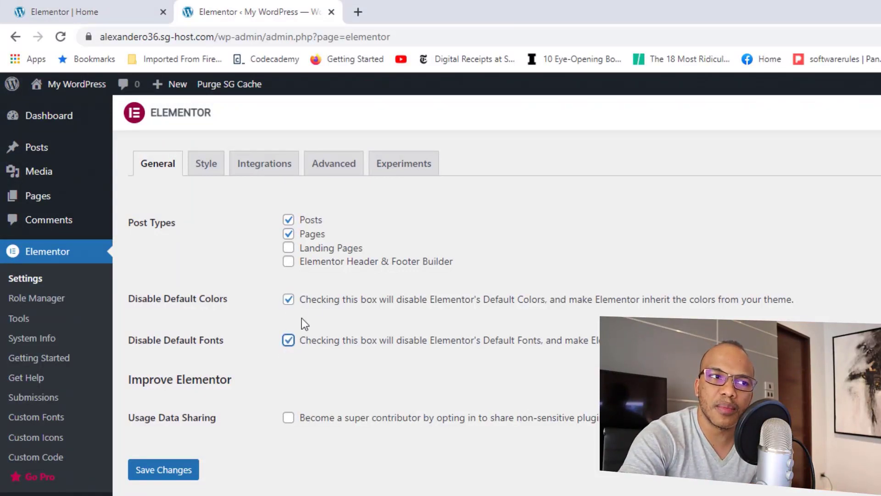
left_click(167, 473)
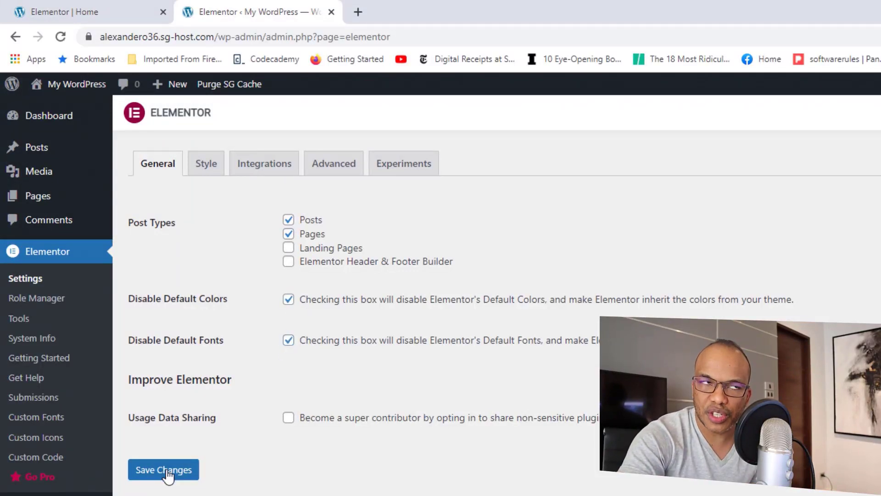
left_click(331, 12)
left_click(64, 39)
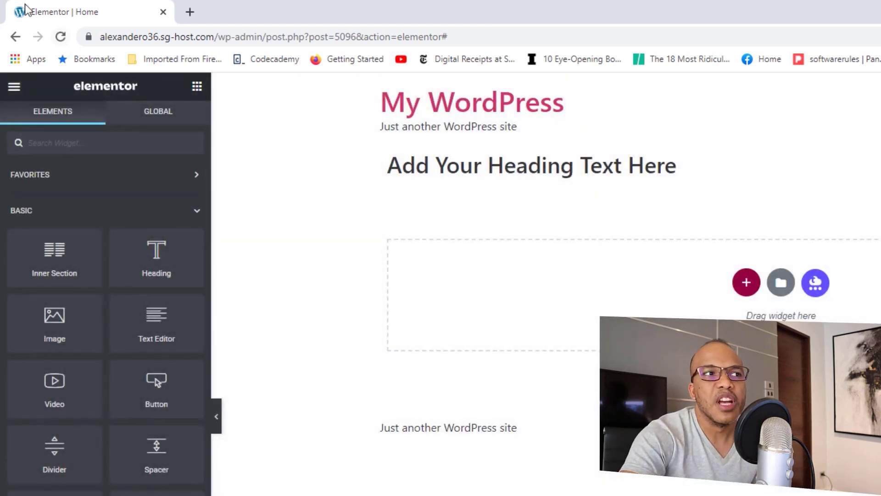
Step: Briefly view Site Settings Typography, then replace the old heading with a fresh Heading widget
left_click(14, 86)
left_click(59, 150)
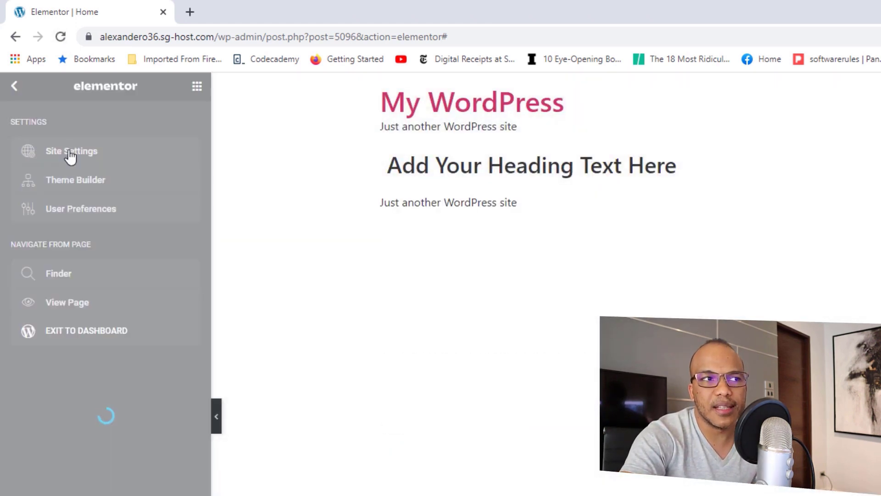
left_click(87, 247)
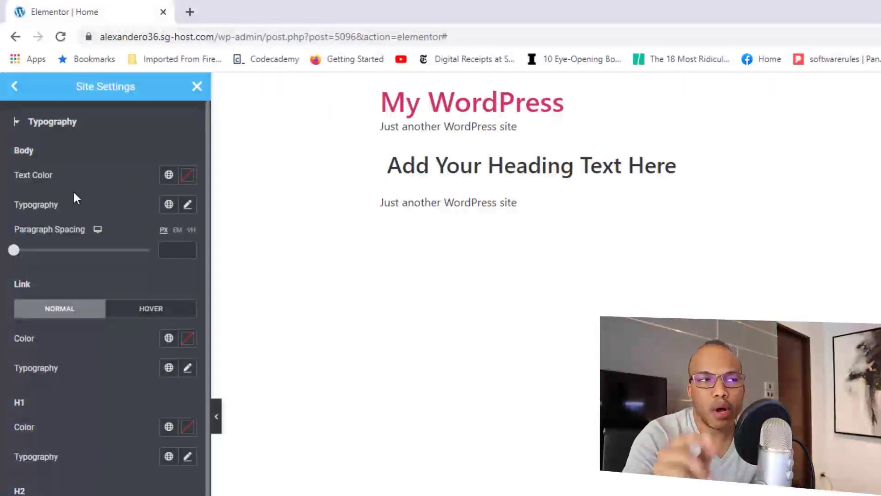
left_click(14, 86)
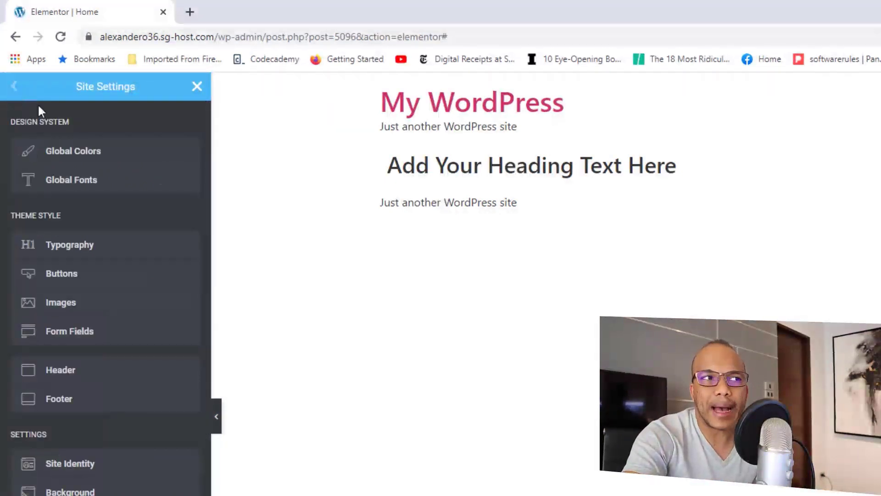
left_click(196, 87)
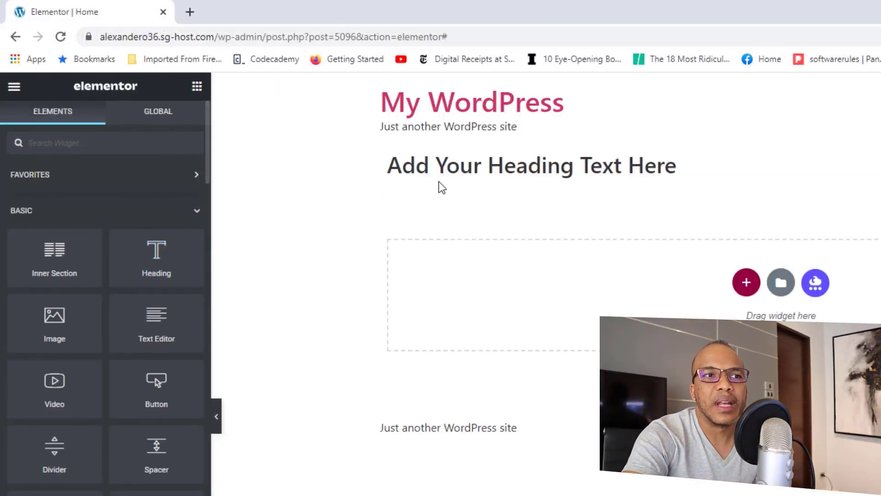
left_click(799, 146)
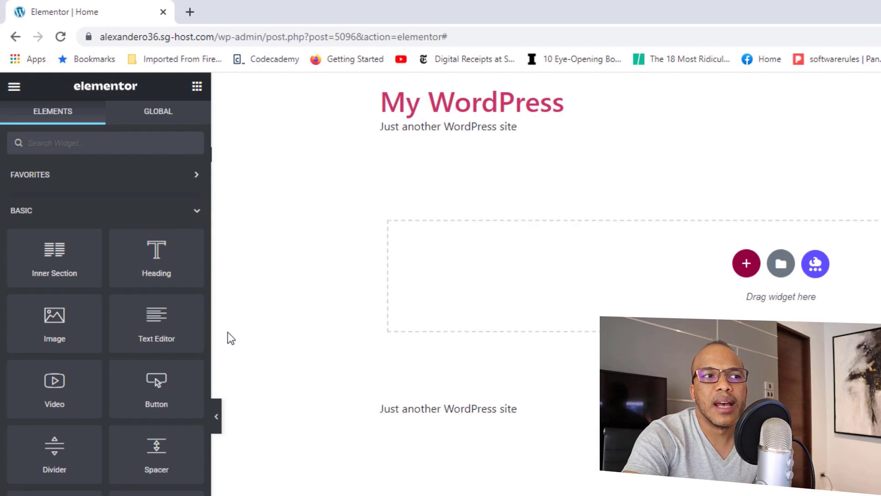
left_click_drag(156, 252, 581, 284)
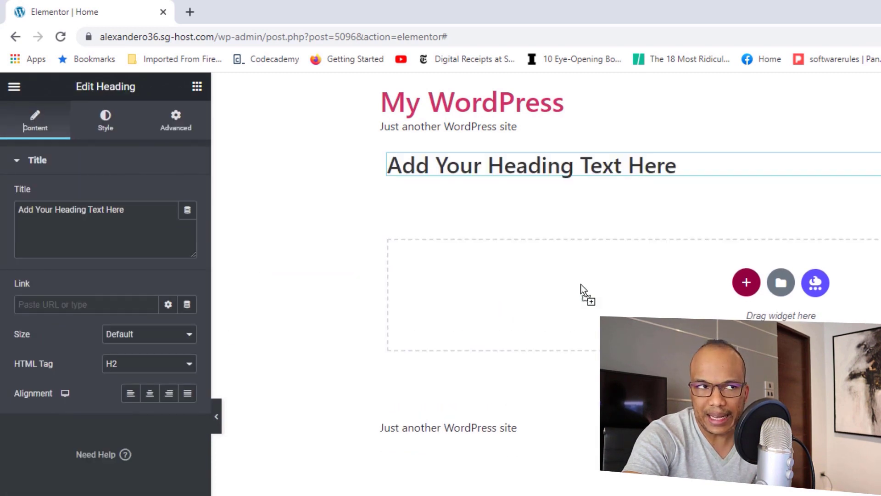
Step: Set the heading's Style typography to the Text global font, after first trying Secondary
left_click(106, 123)
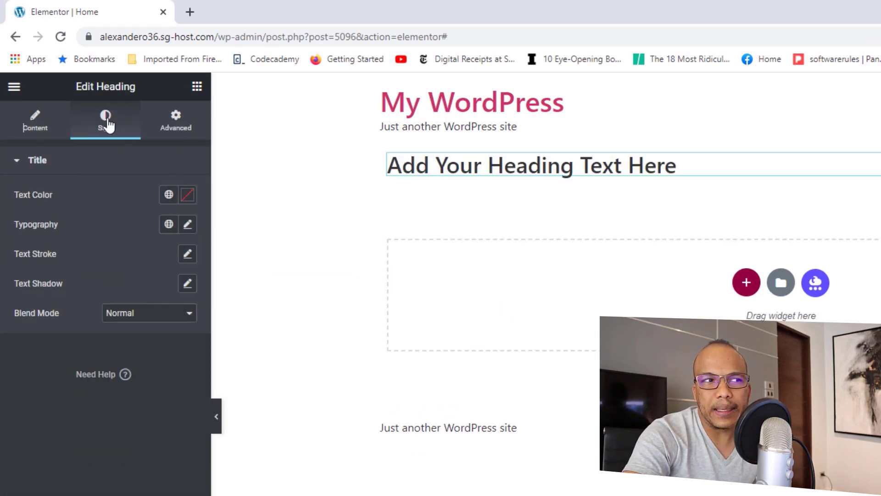
left_click(168, 195)
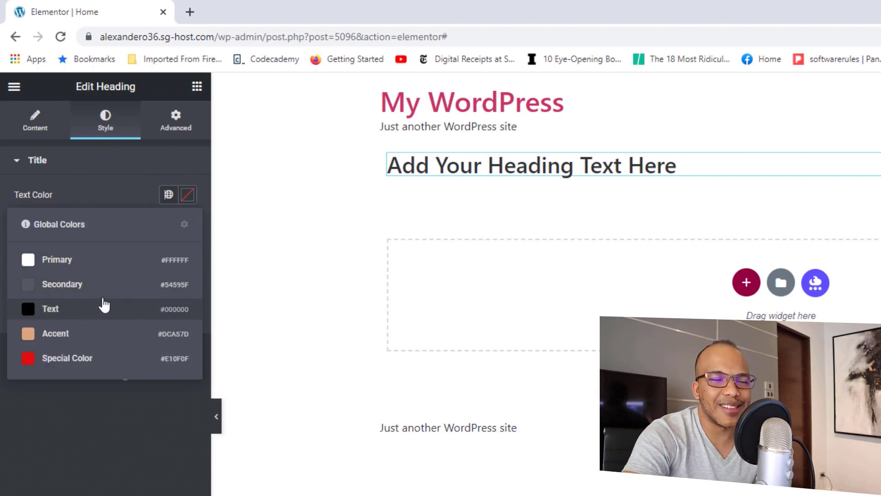
left_click(122, 170)
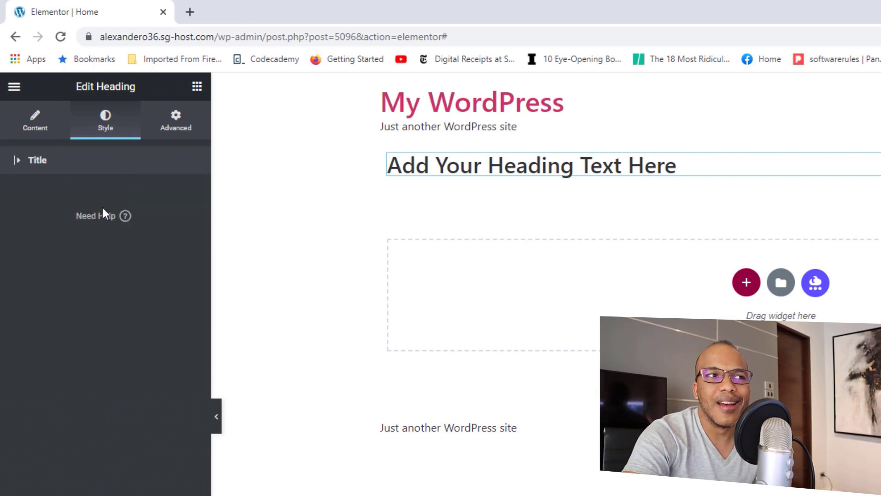
left_click(19, 170)
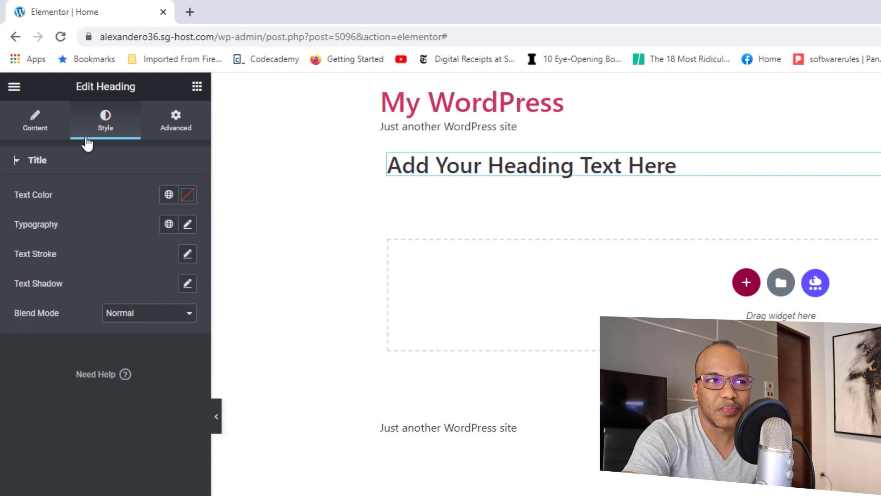
left_click(169, 224)
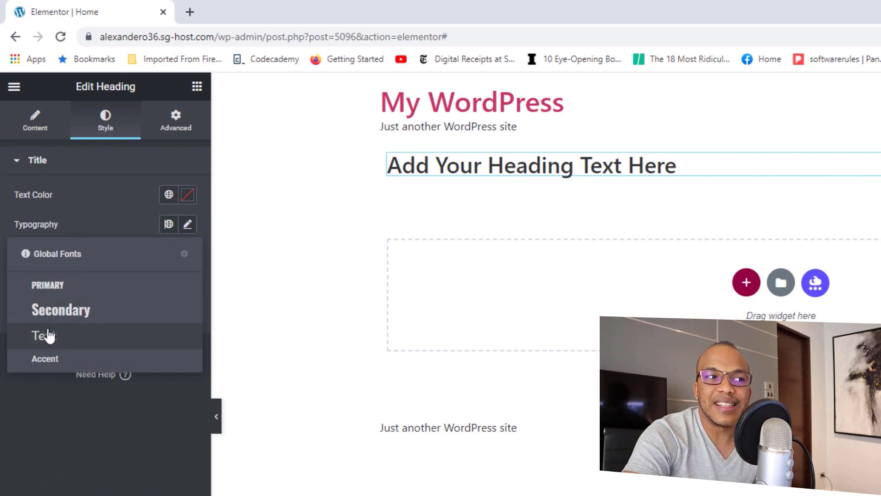
left_click(59, 315)
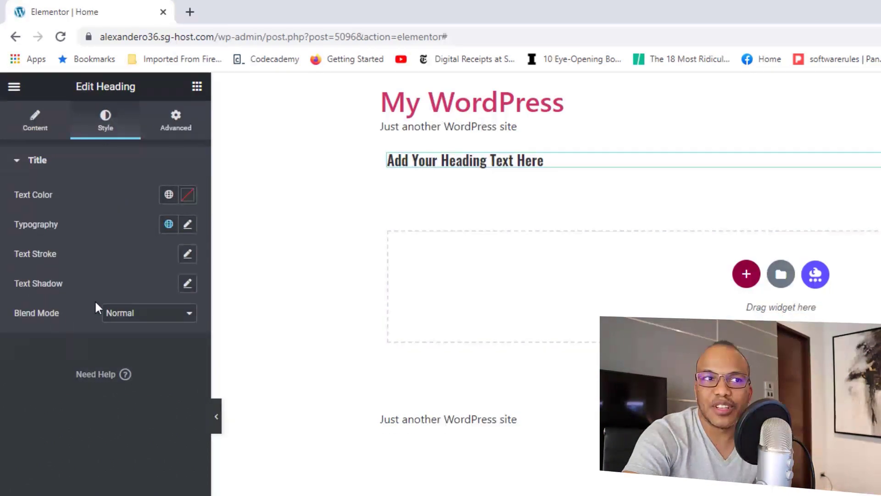
left_click(169, 230)
left_click(62, 337)
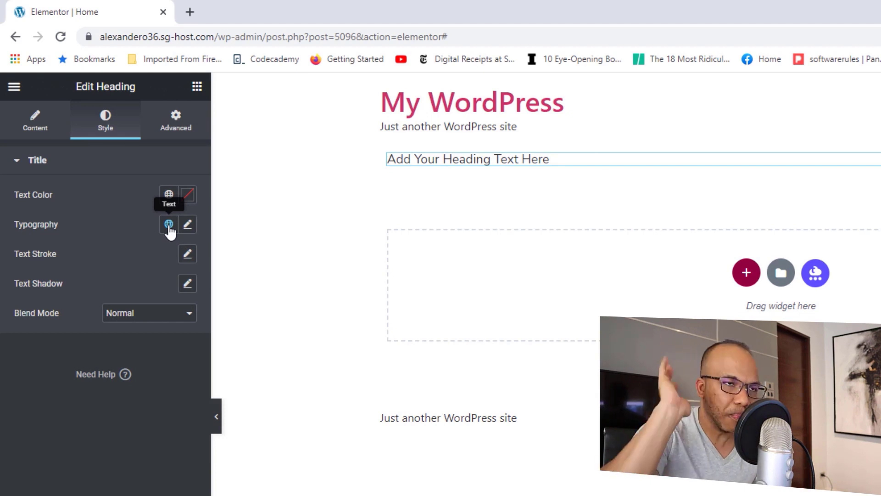
left_click(13, 86)
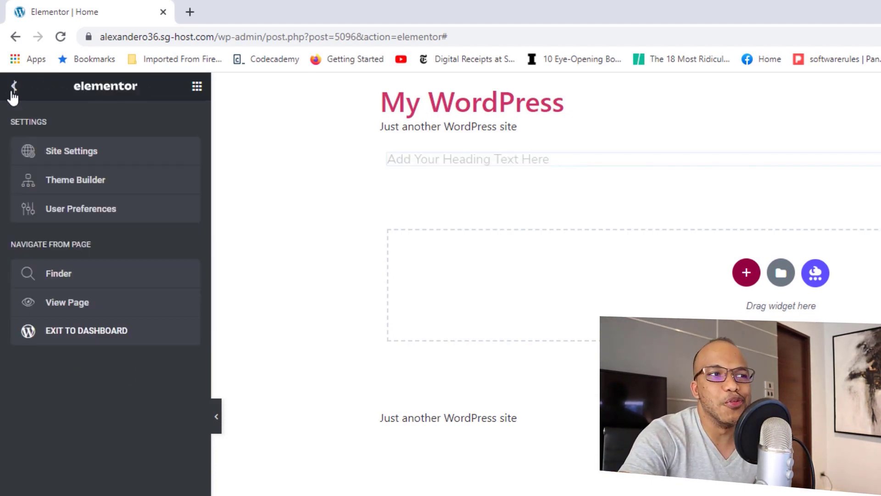
Step: In Site Settings Typography, give body text the Text global colour and Text global font
left_click(84, 156)
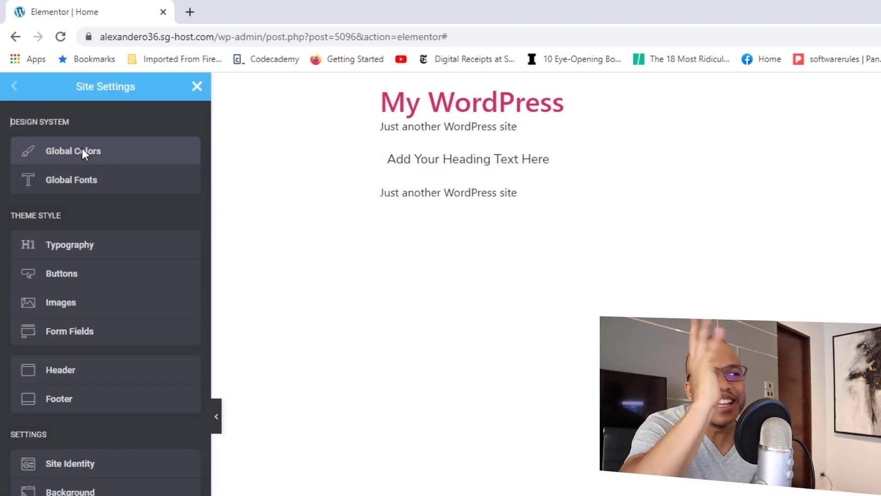
left_click(88, 248)
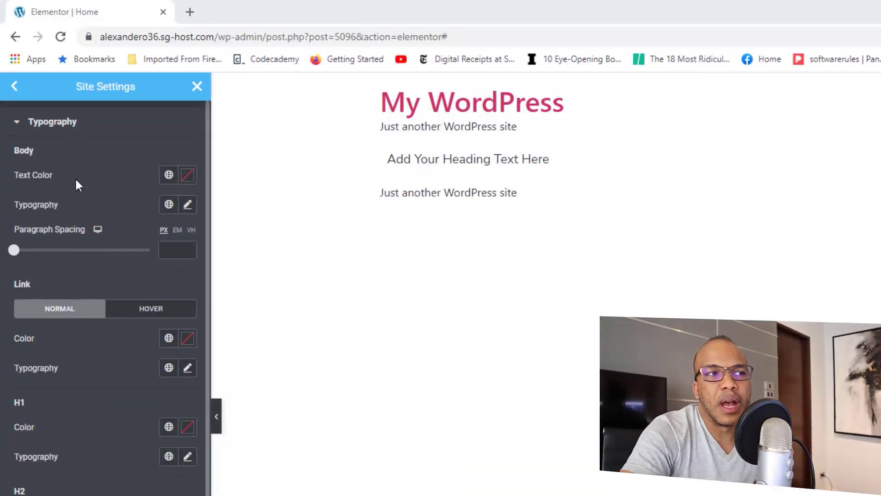
left_click(169, 174)
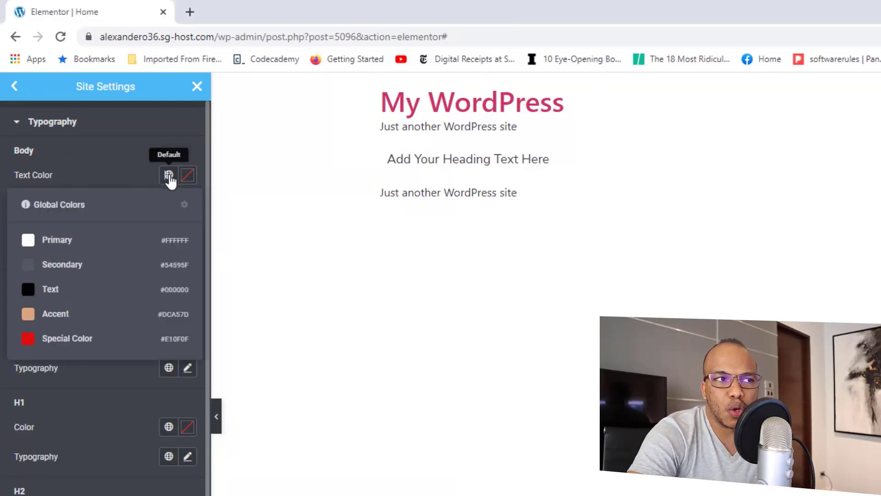
left_click(51, 289)
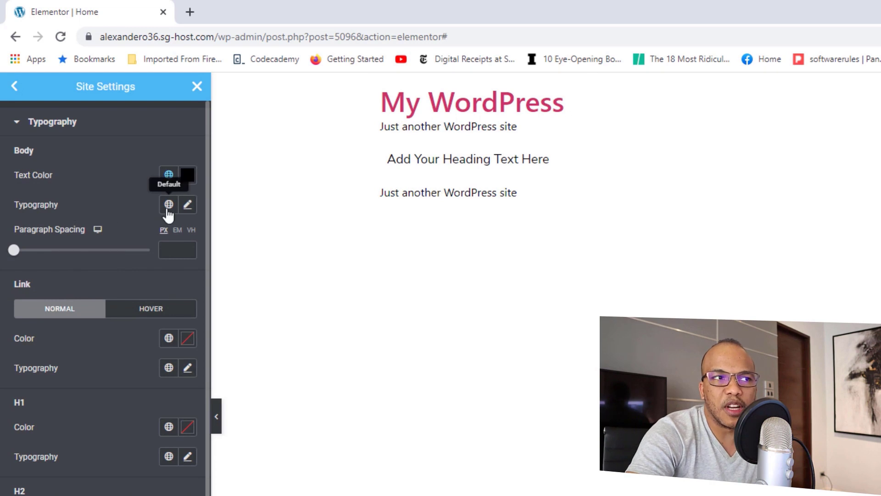
left_click(169, 204)
left_click(56, 316)
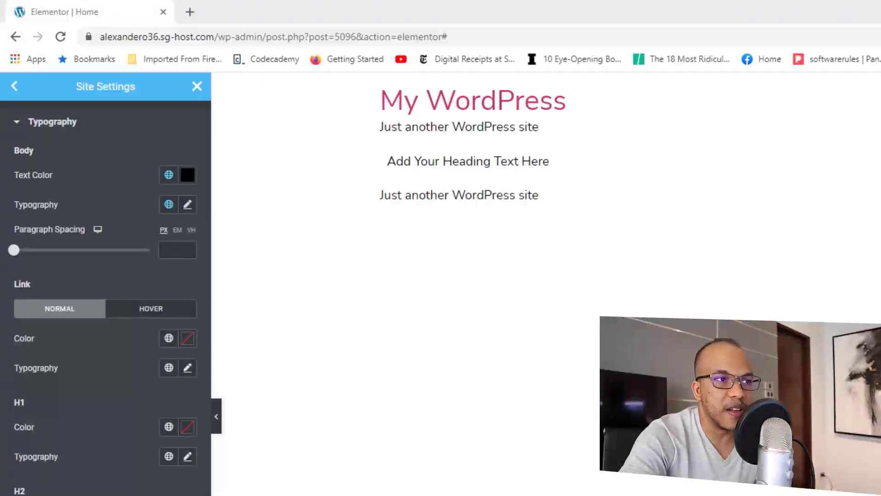
Step: Give links the orange Accent global colour and a global font
left_click(169, 339)
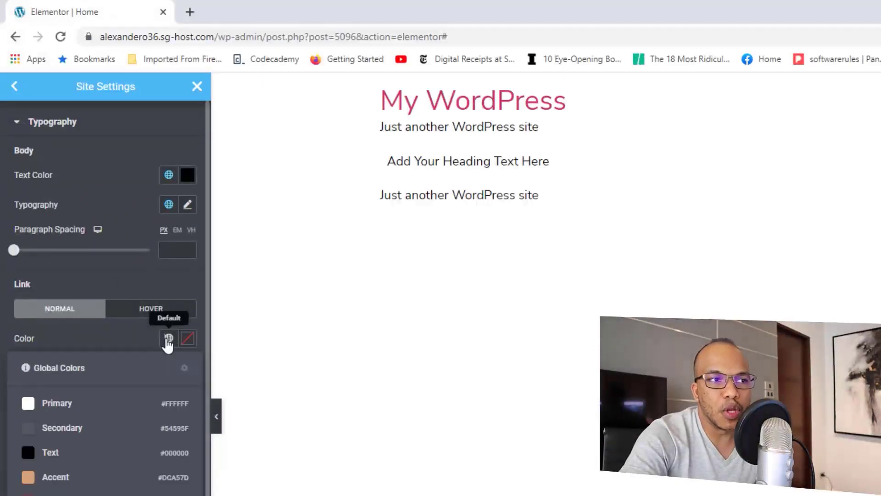
left_click(57, 477)
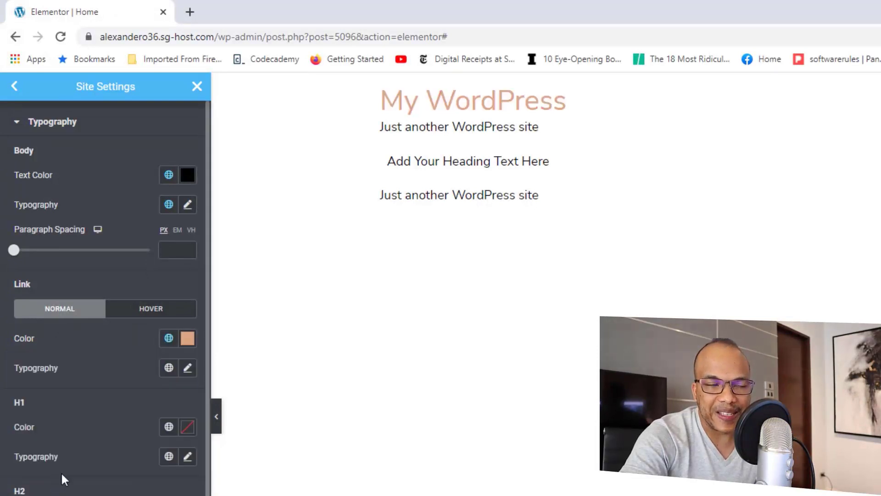
left_click(168, 370)
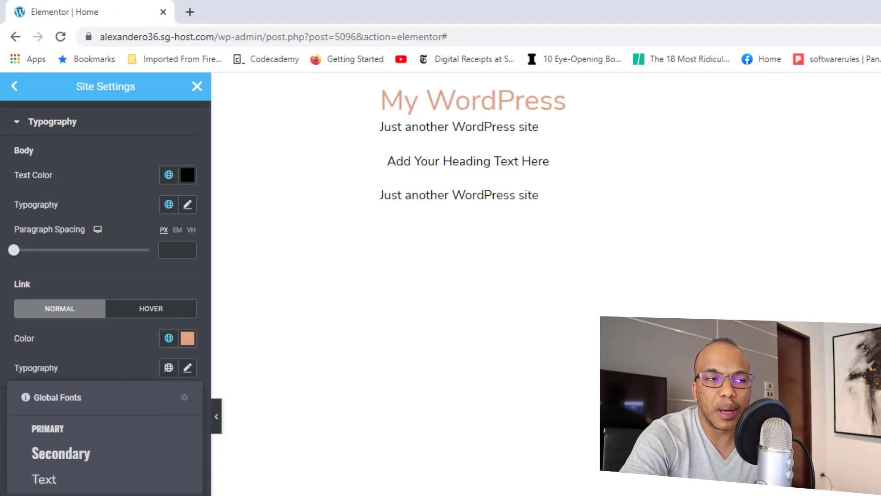
left_click(46, 479)
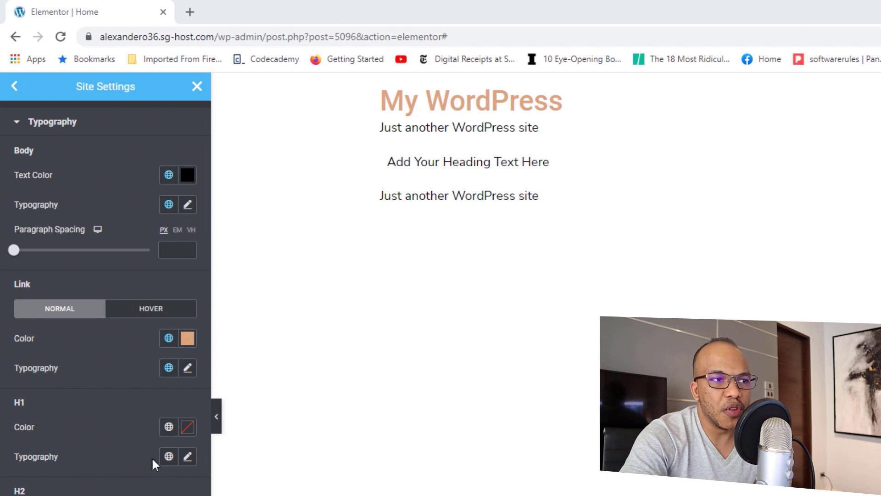
left_click(188, 457)
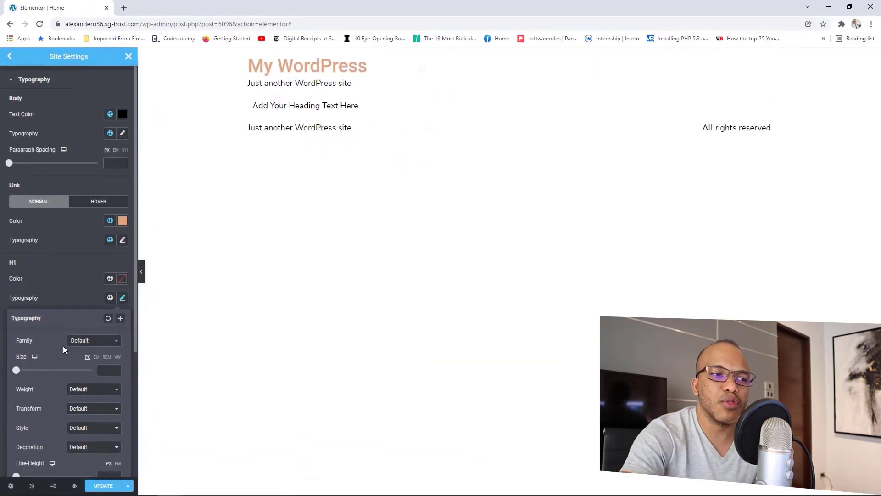
Step: Set H1 headings to size 100 with weight 600
left_click_drag(16, 374, 53, 374)
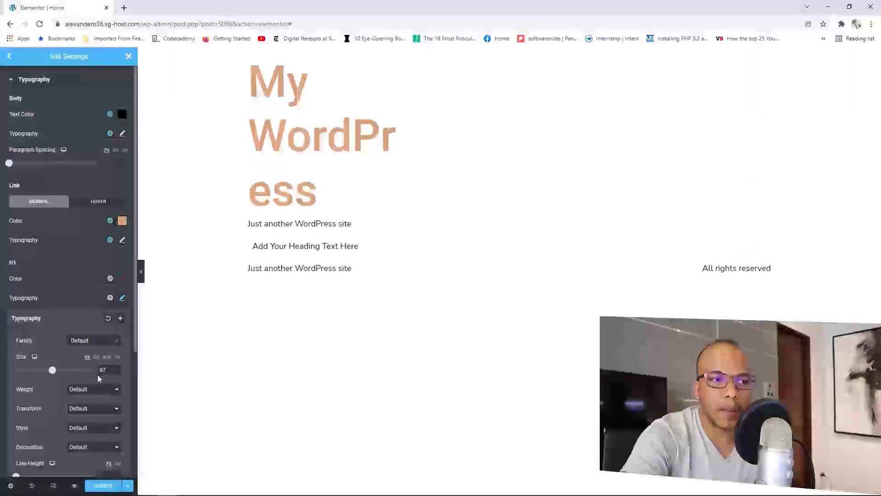
left_click(115, 368)
left_click(115, 368)
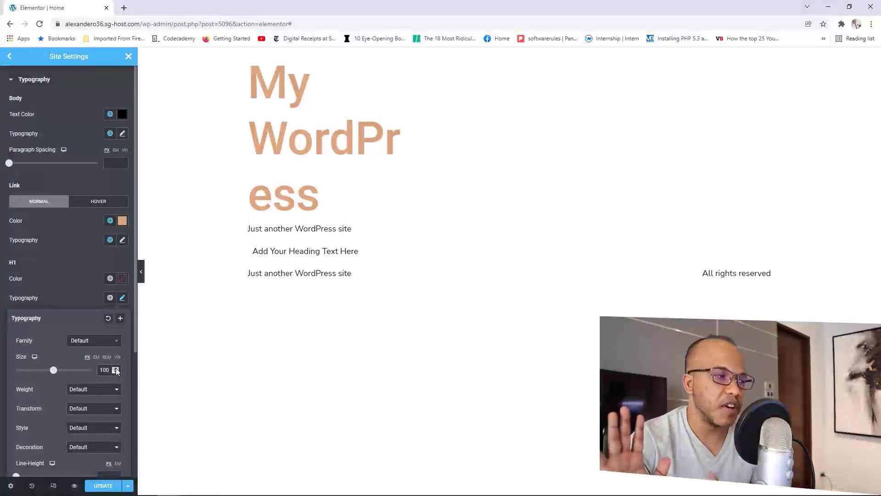
left_click(107, 393)
left_click(81, 434)
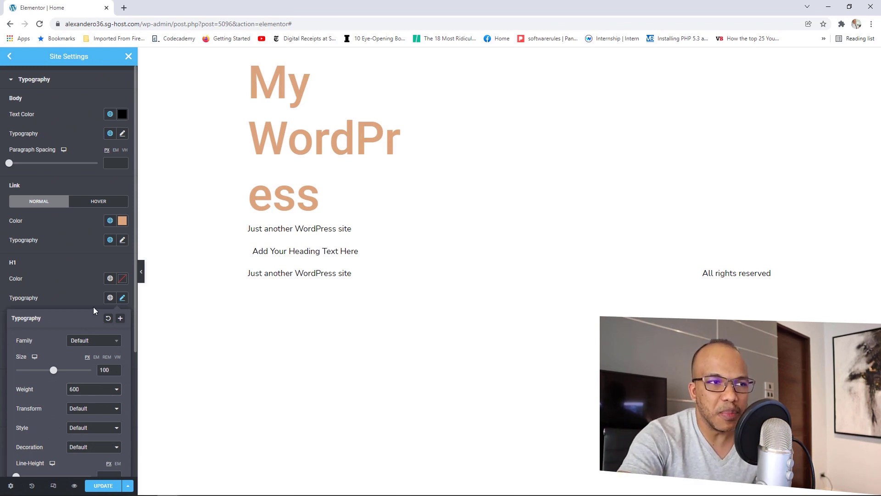
left_click(70, 280)
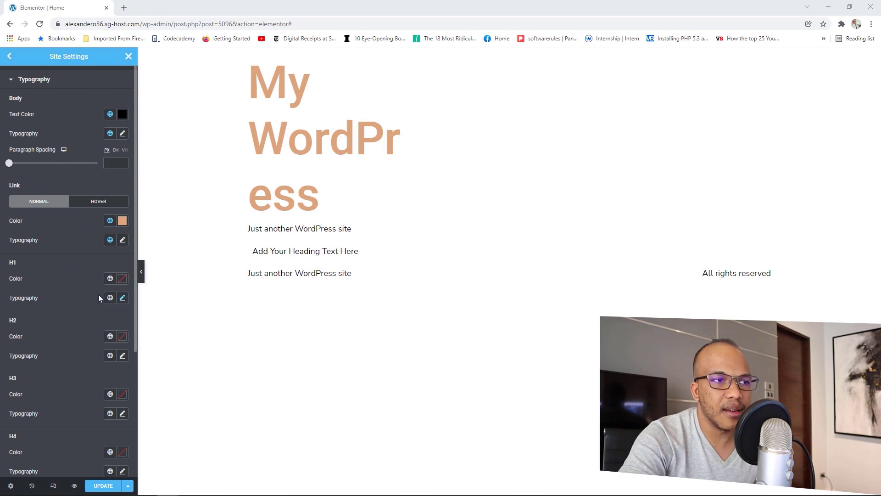
Step: Set H2 headings to size 36 with weight 700
left_click(122, 355)
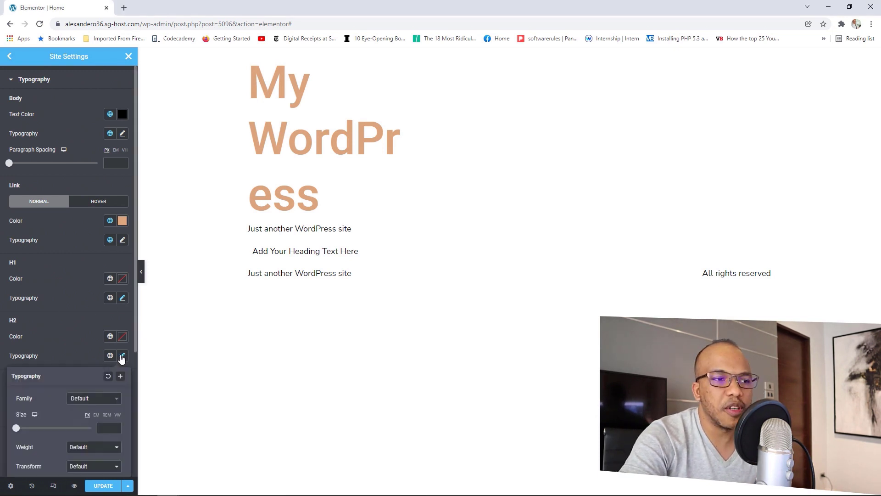
scroll(61, 390, "down", 1)
left_click_drag(17, 383, 29, 387)
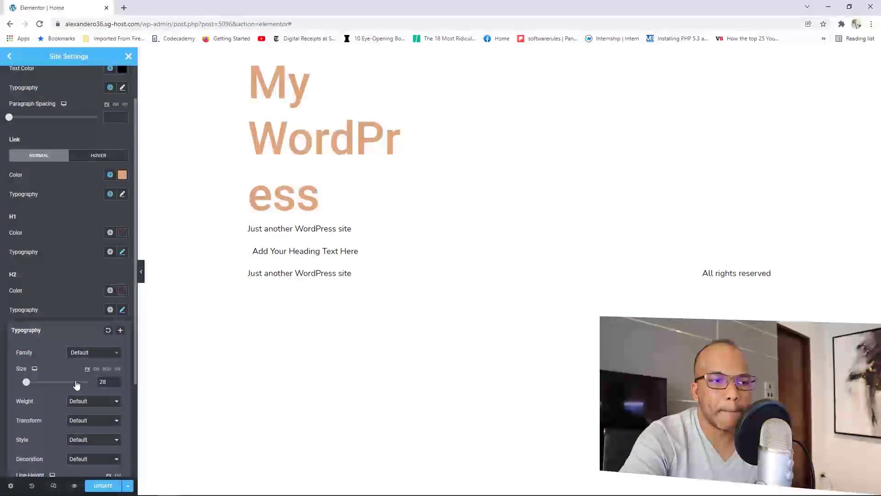
left_click(115, 380)
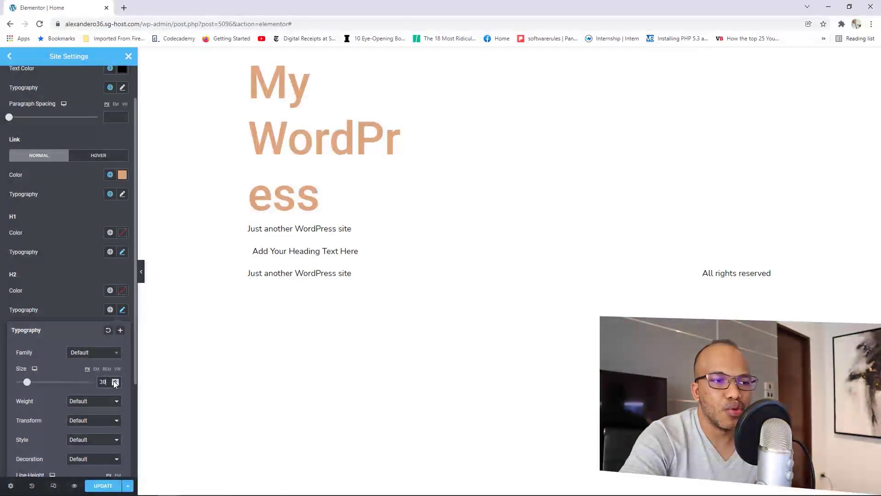
left_click(115, 381)
left_click(115, 380)
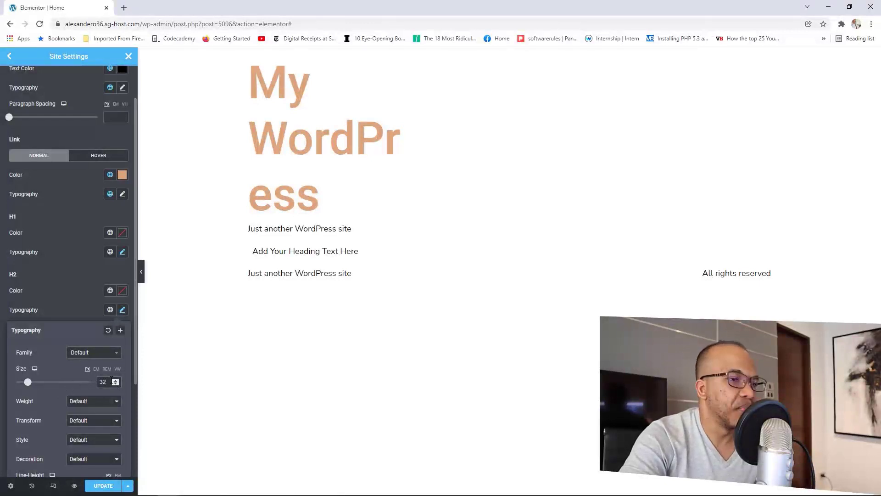
left_click(95, 402)
left_click(87, 453)
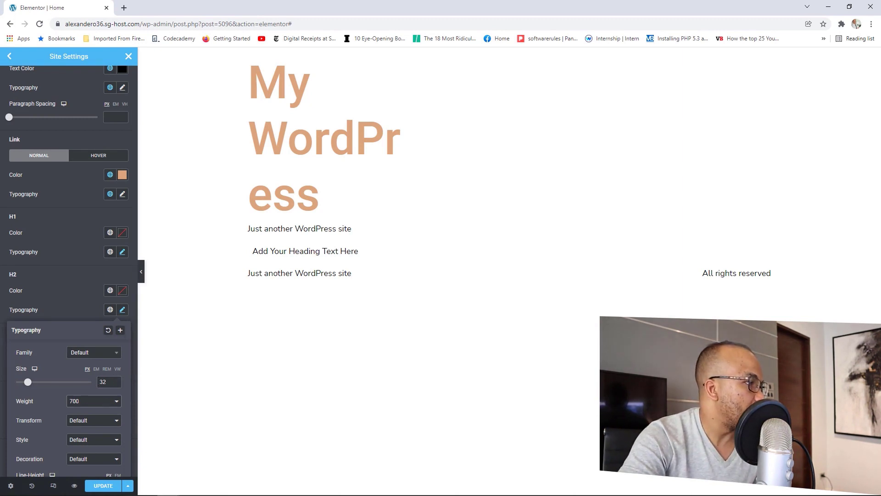
left_click(115, 380)
left_click(115, 380)
left_click(116, 380)
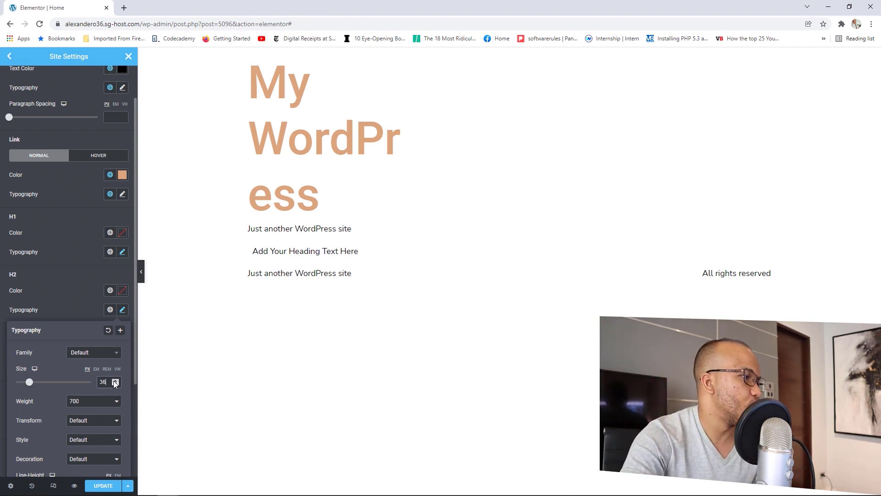
key("alt+Tab")
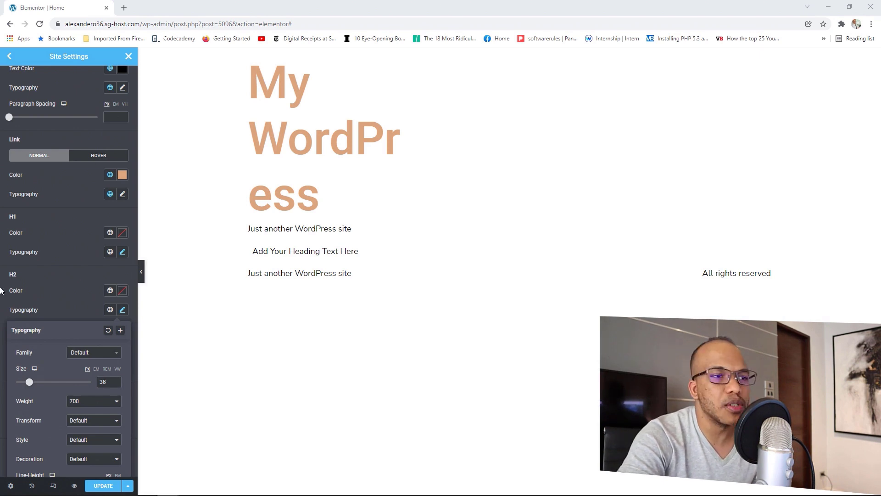
Step: Give H3 headings the Accent colour and raise their size to 22
left_click(73, 288)
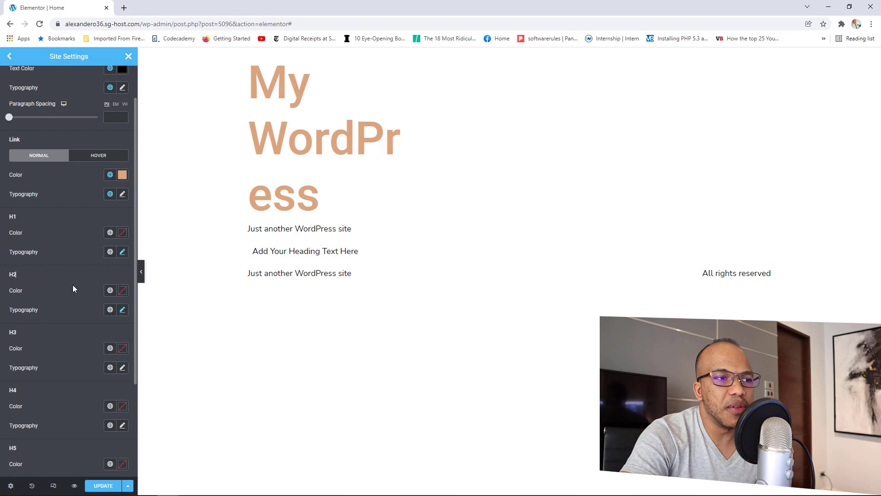
left_click(110, 348)
left_click(32, 439)
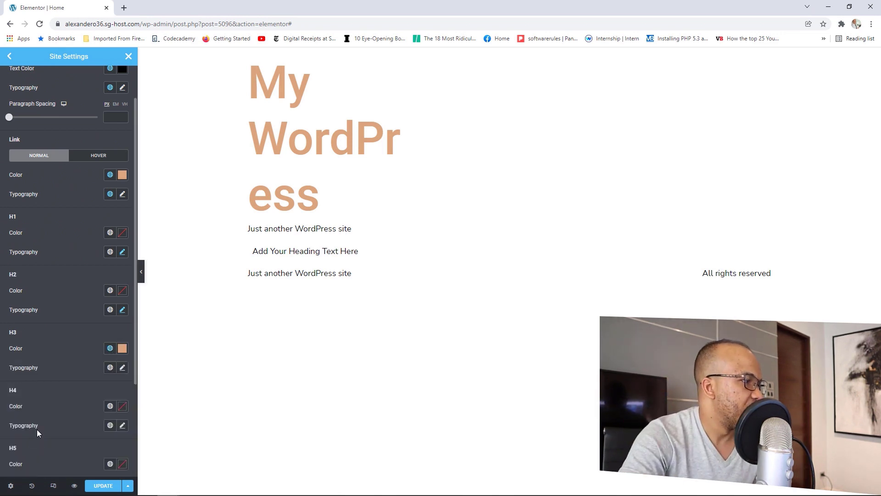
left_click(120, 368)
scroll(109, 403, "down", 1)
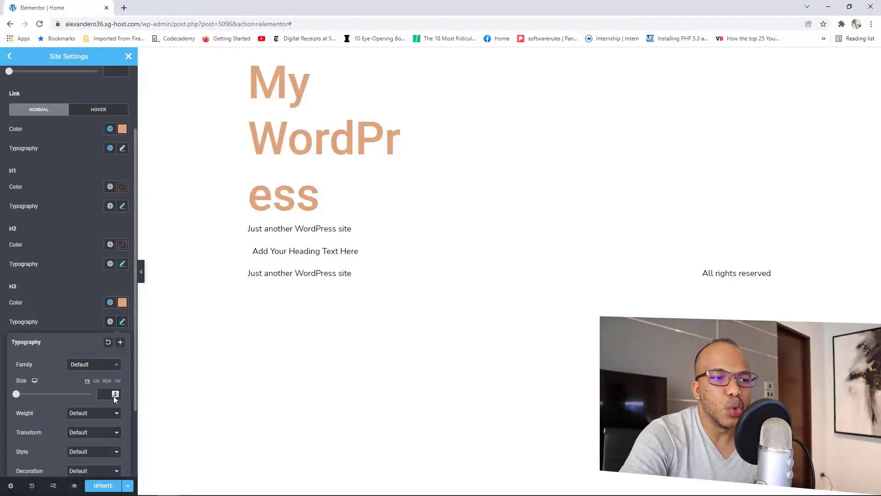
left_click(115, 393)
left_click(115, 393)
left_click(115, 394)
left_click(116, 393)
left_click(116, 394)
left_click(116, 394)
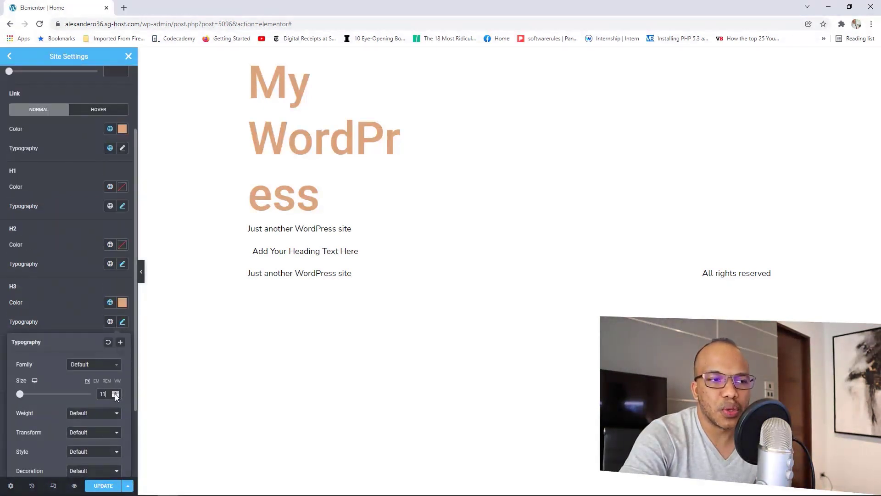
left_click(116, 394)
left_click(115, 393)
left_click(116, 394)
left_click(115, 393)
left_click(115, 393)
left_click(115, 394)
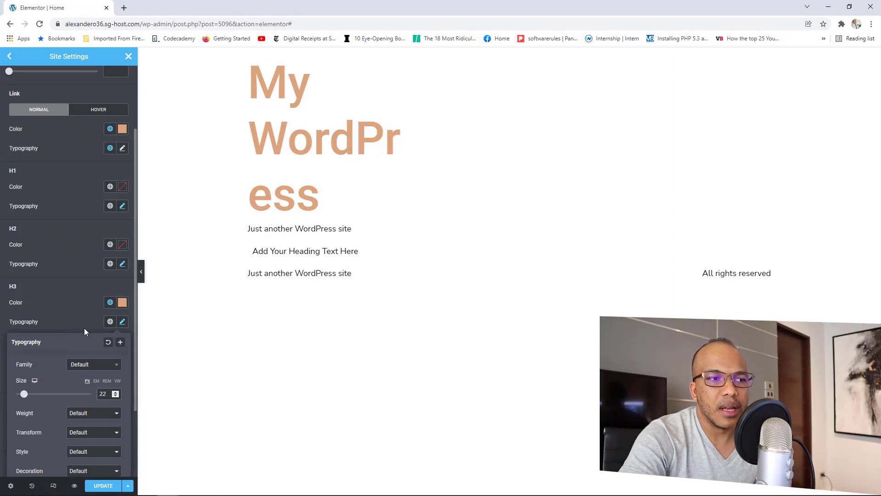
left_click(82, 326)
Step: Apply the Primary global font to both H3 and H2 headings
left_click(110, 321)
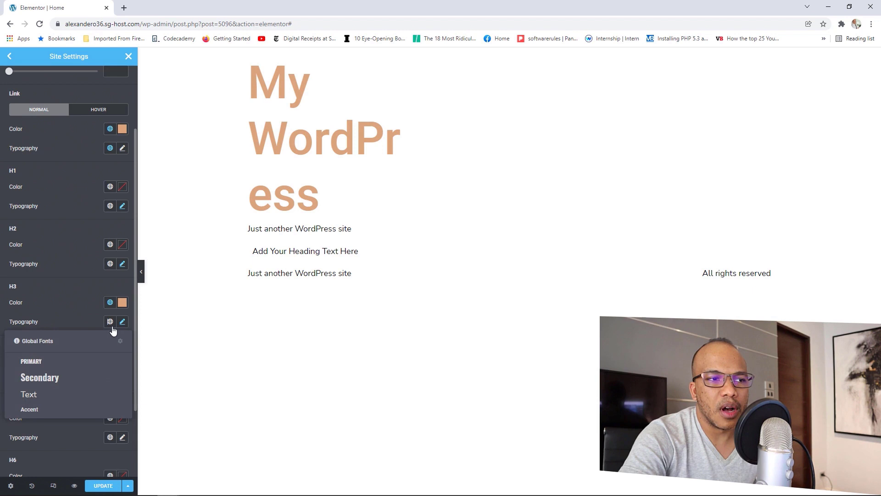
left_click(42, 364)
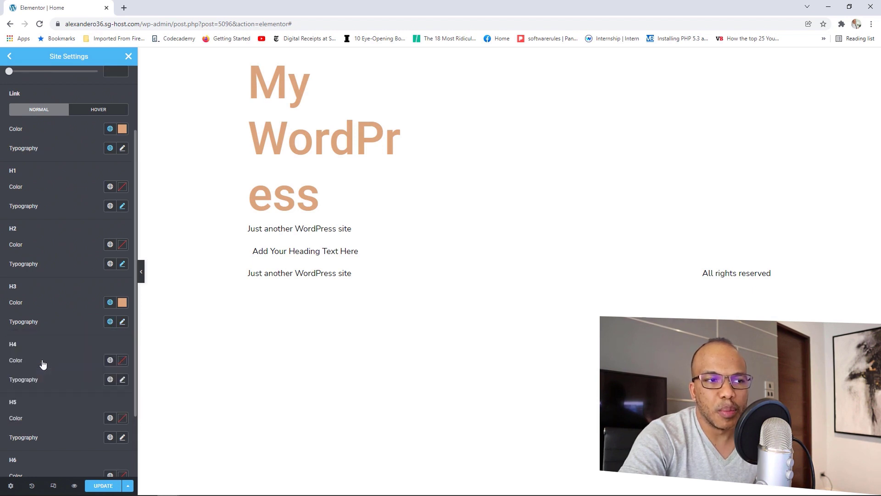
left_click(121, 323)
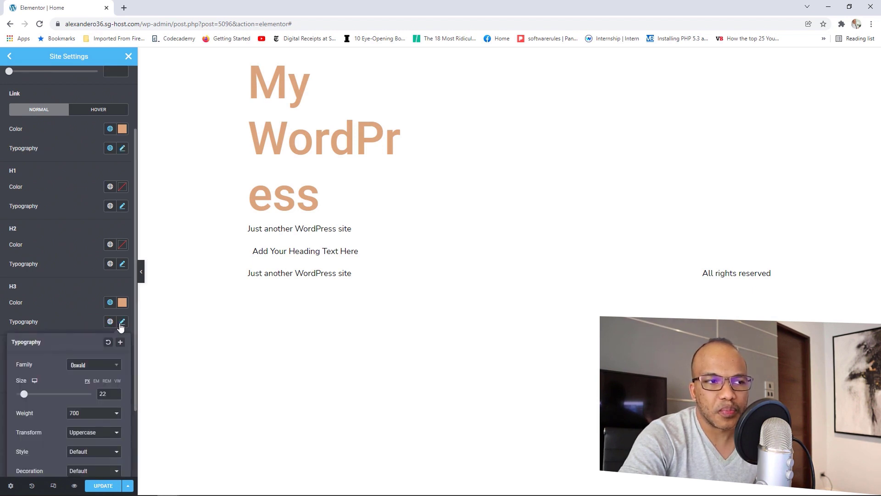
left_click(84, 322)
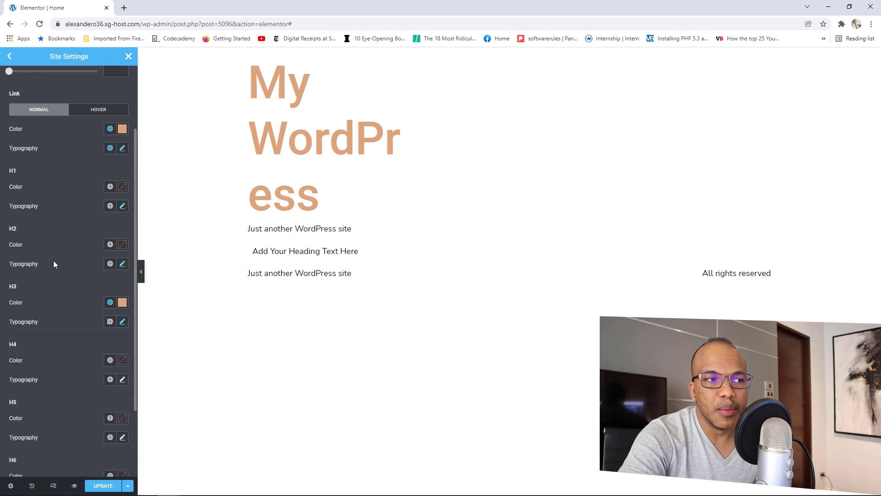
left_click(110, 264)
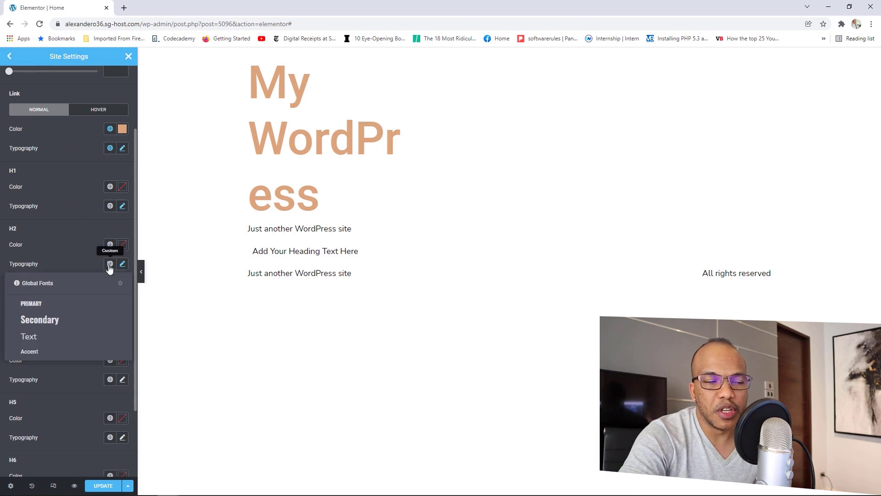
left_click(49, 304)
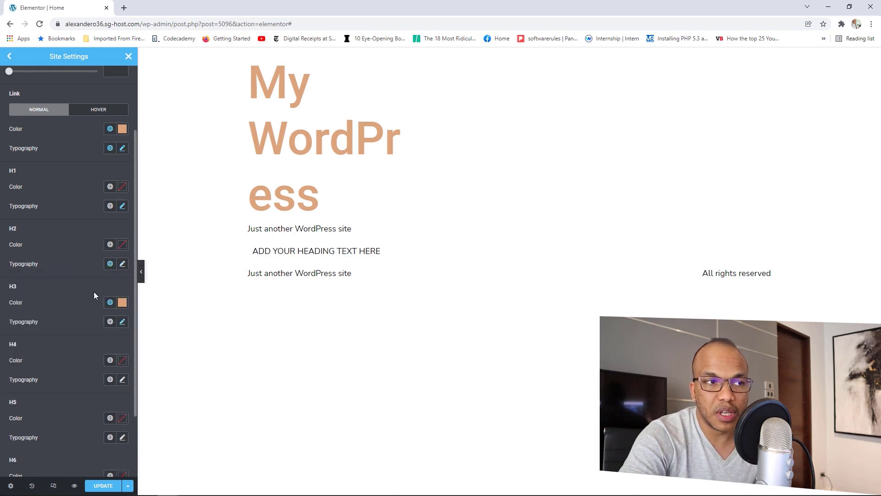
left_click(121, 267)
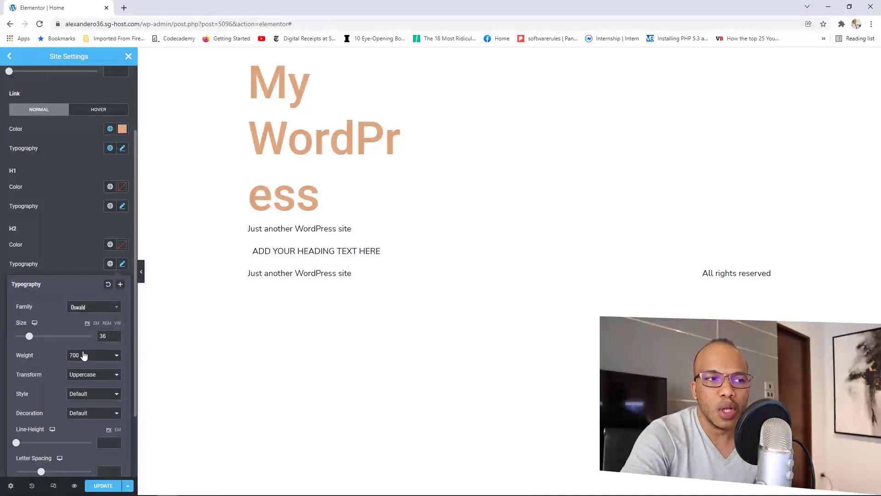
left_click(66, 251)
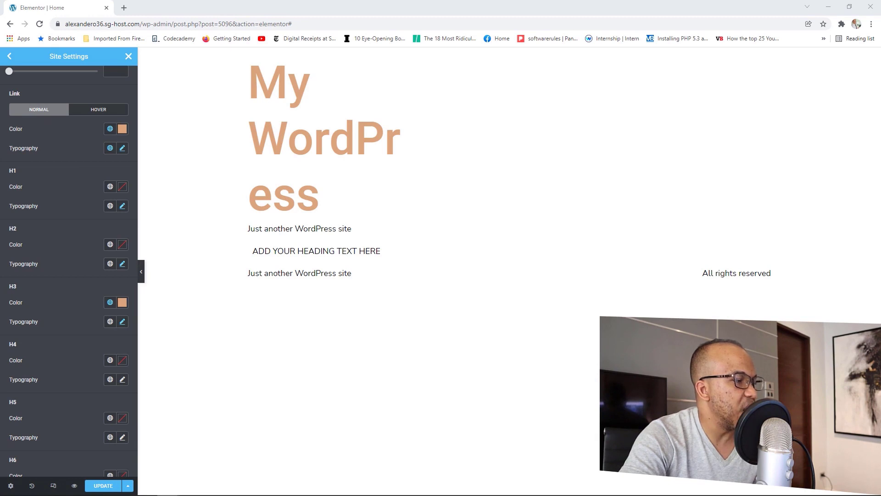
Step: Give H4 headings the Accent colour, a global font and size 18
scroll(66, 340, "down", 1)
left_click(110, 371)
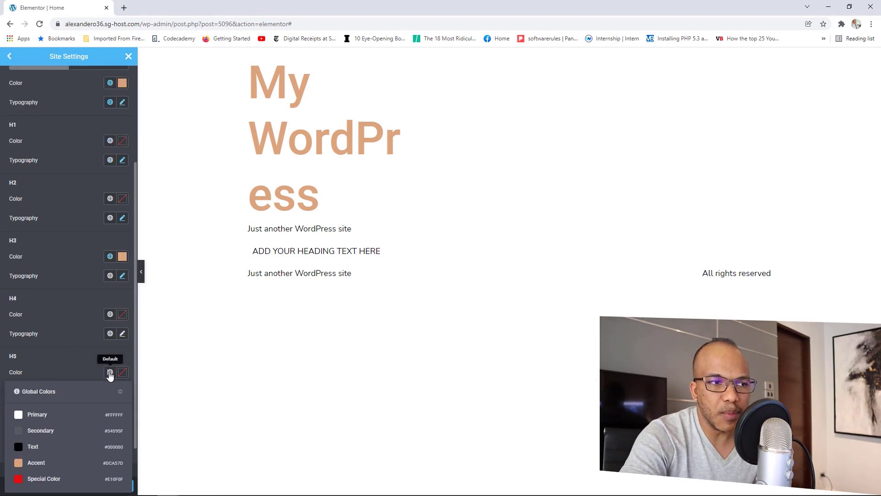
left_click(110, 315)
left_click(37, 406)
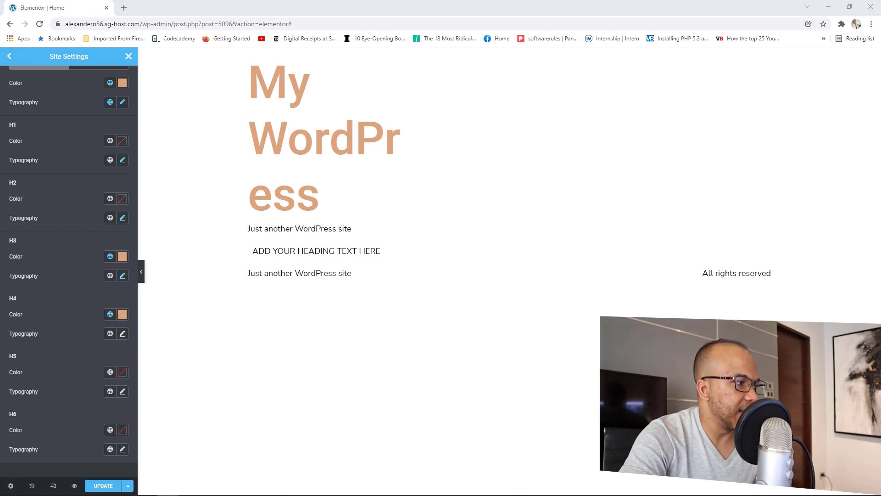
left_click(122, 337)
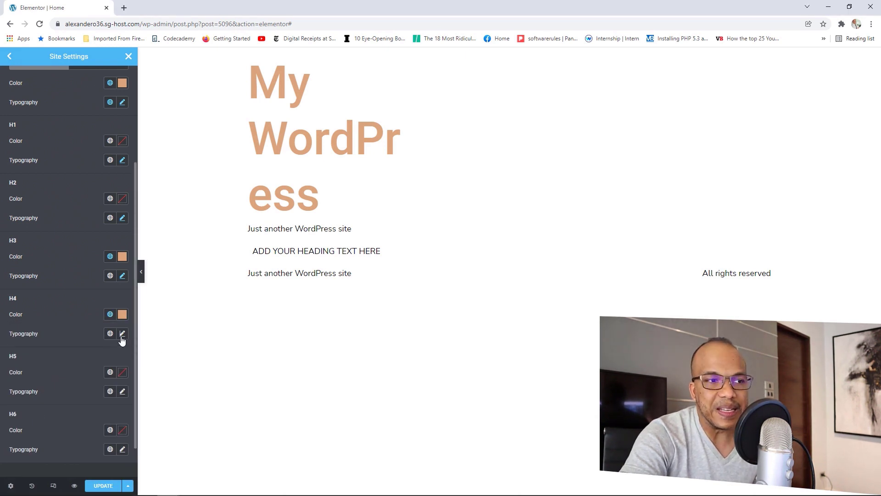
left_click(122, 339)
left_click(85, 381)
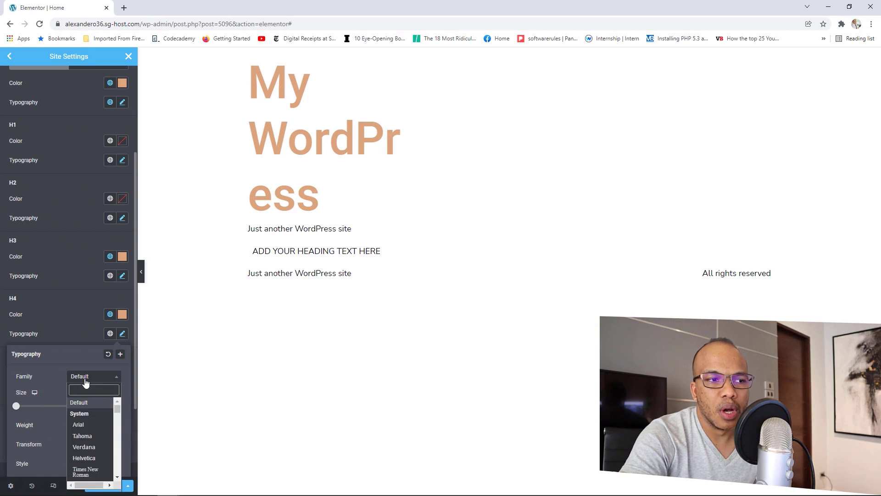
left_click(86, 342)
left_click(110, 333)
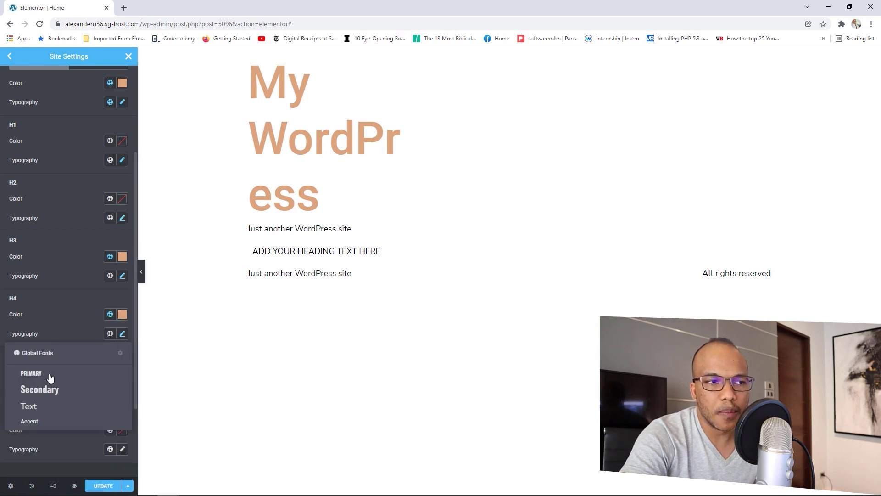
left_click(46, 378)
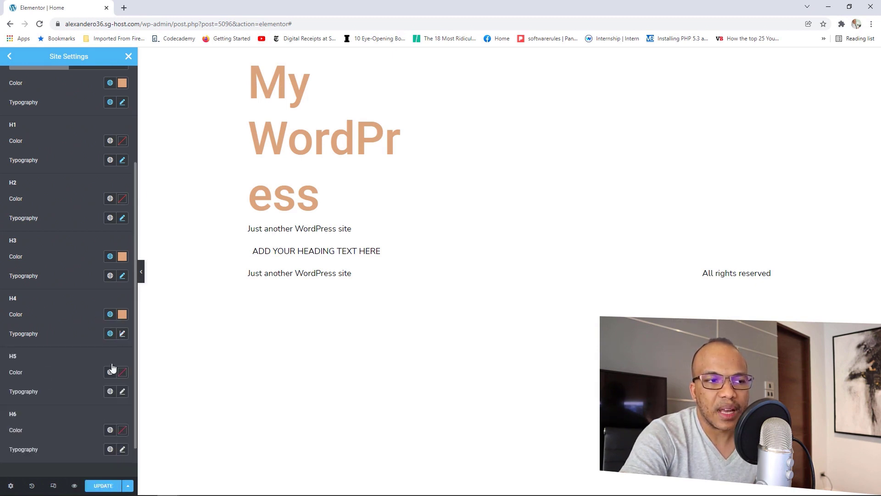
left_click(122, 337)
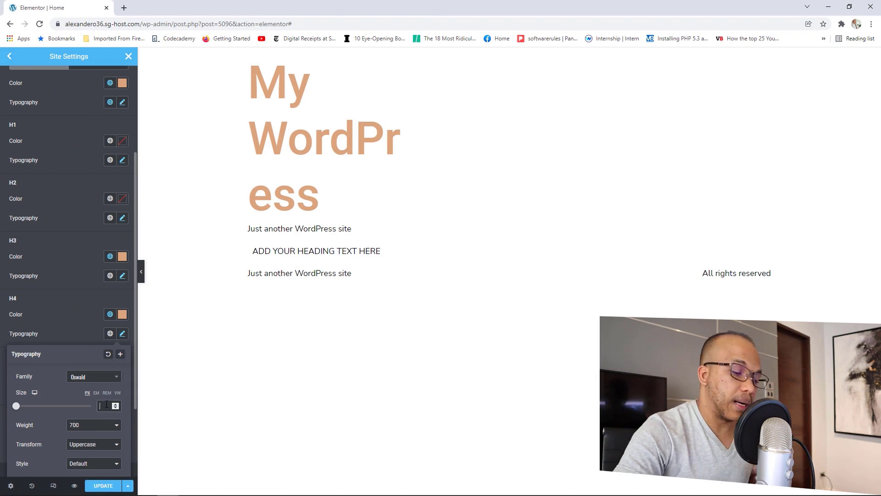
type("18")
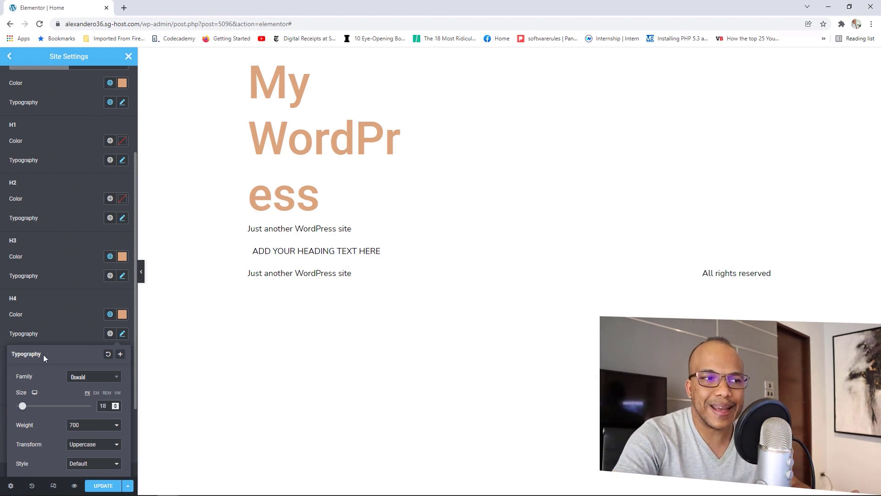
left_click(54, 328)
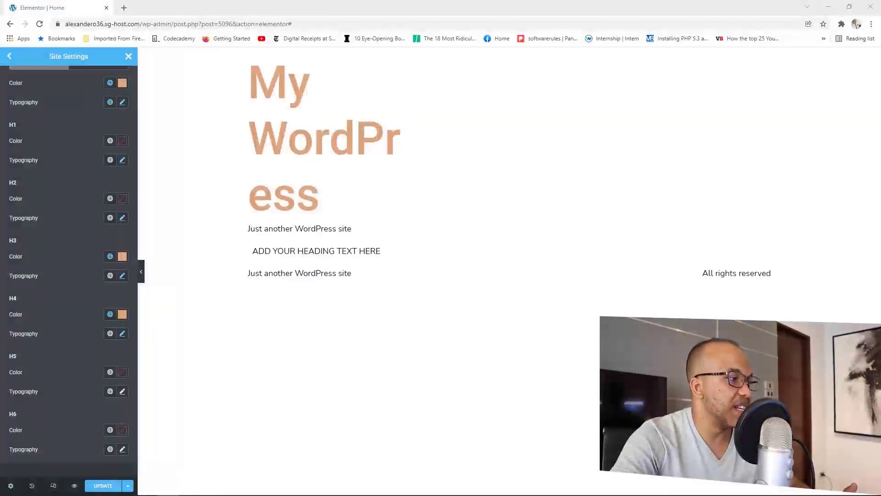
Step: Make H5 headings the Primary colour with the Secondary global font, then save with UPDATE
left_click(110, 372)
left_click(35, 415)
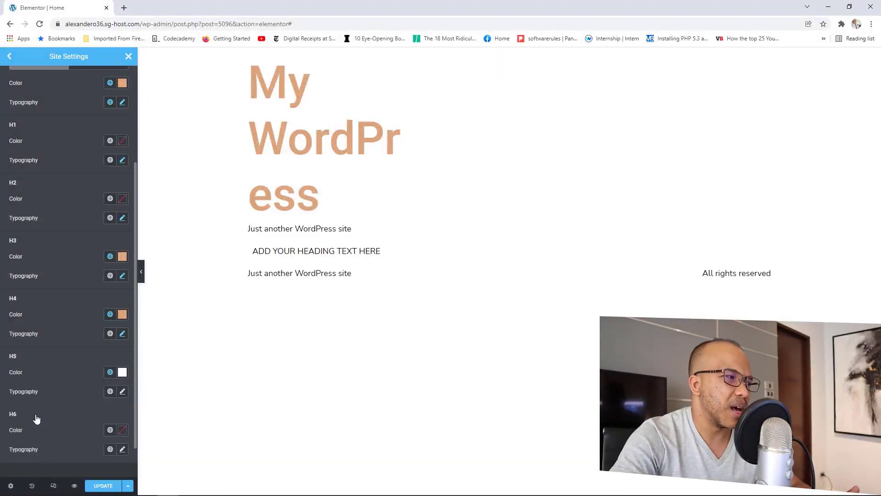
left_click(110, 392)
left_click(48, 448)
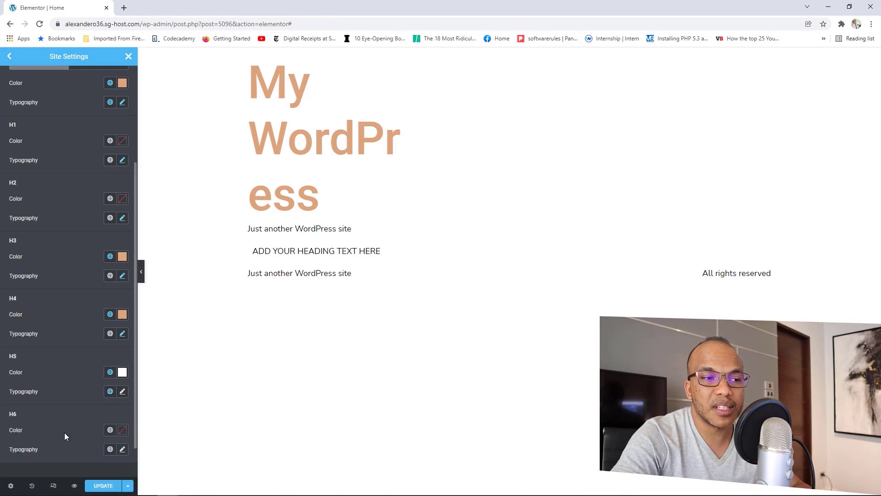
left_click(122, 391)
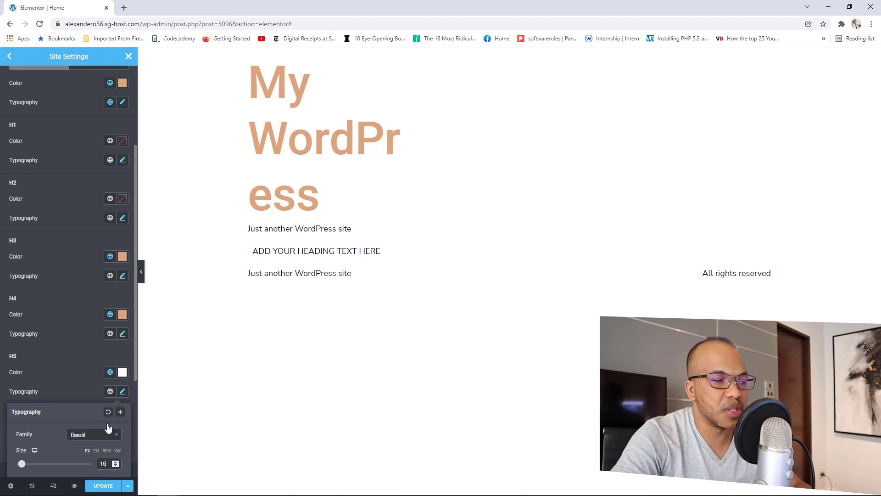
scroll(66, 341, "down", 3)
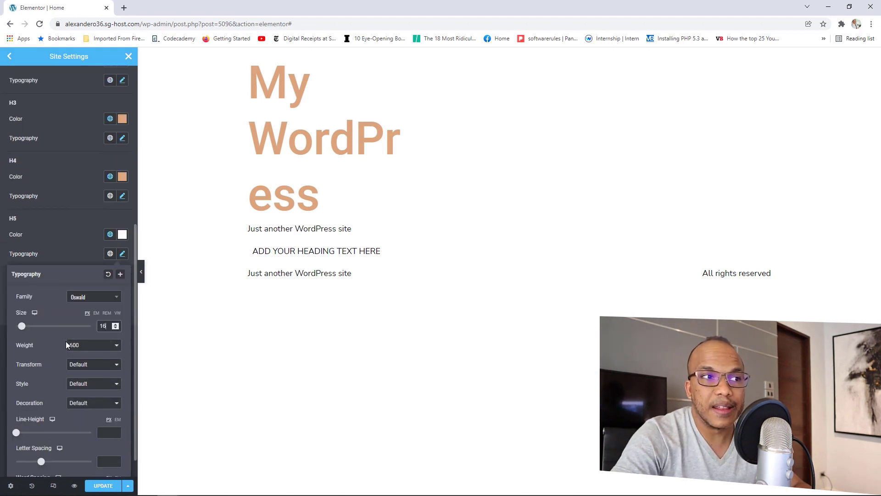
scroll(65, 341, "down", 1)
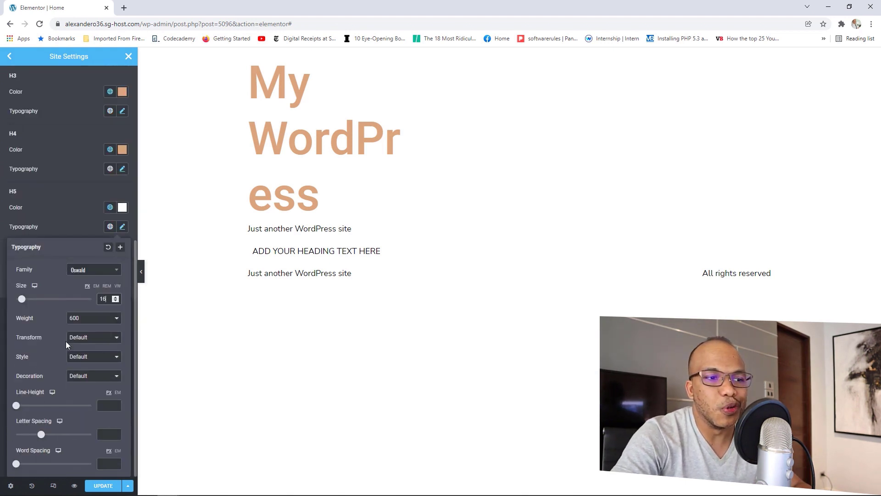
left_click(98, 485)
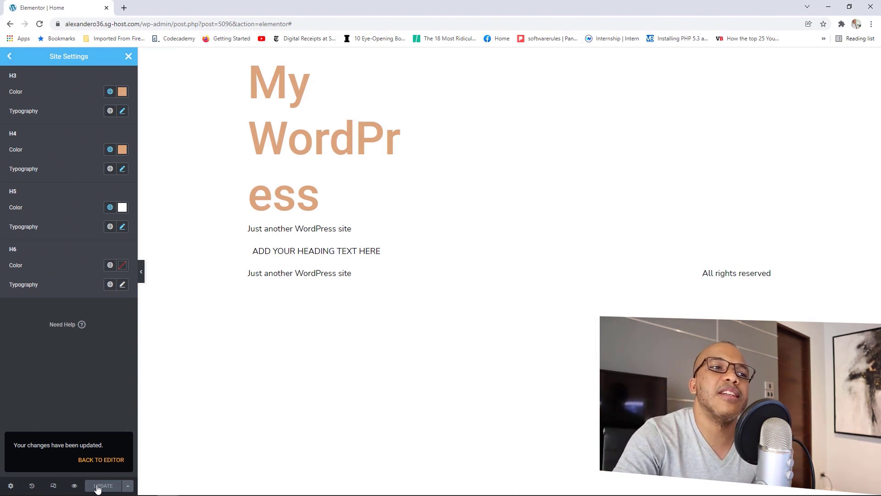
Step: Review the H2 typography values, then go to Site Settings' Global Colors
scroll(95, 352, "up", 3)
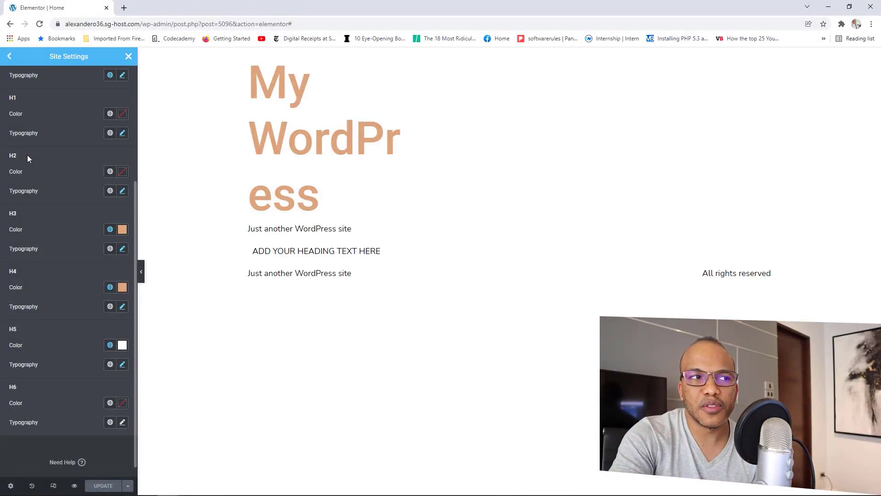
left_click(123, 191)
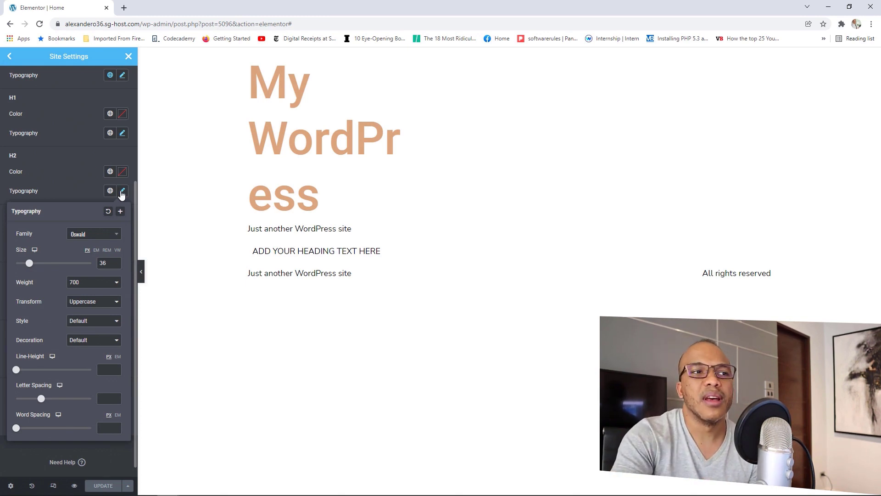
left_click(122, 192)
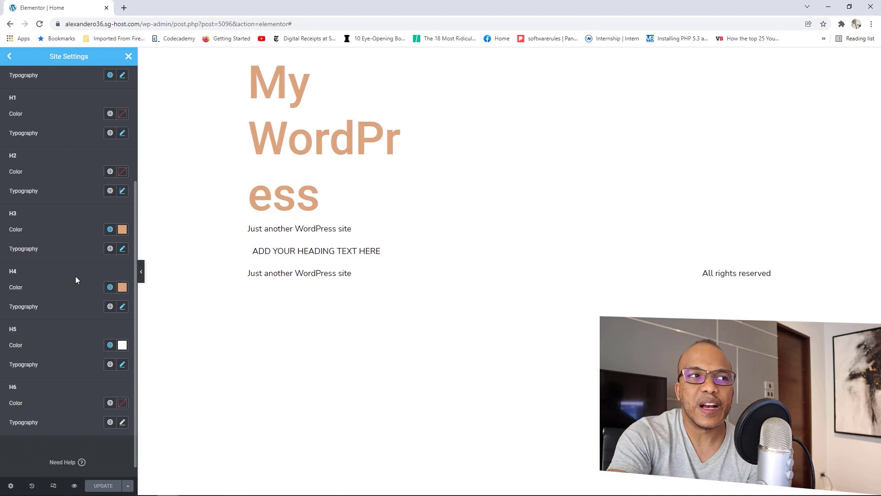
scroll(76, 276, "up", 4)
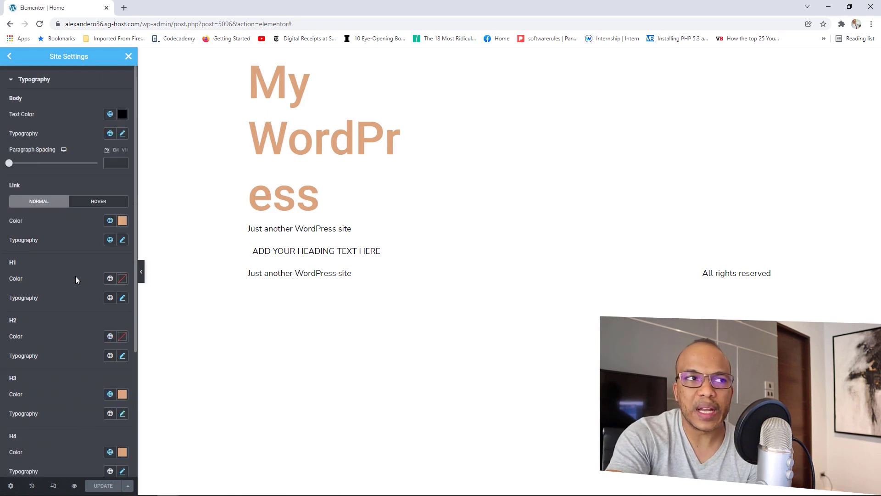
left_click(10, 56)
left_click(57, 107)
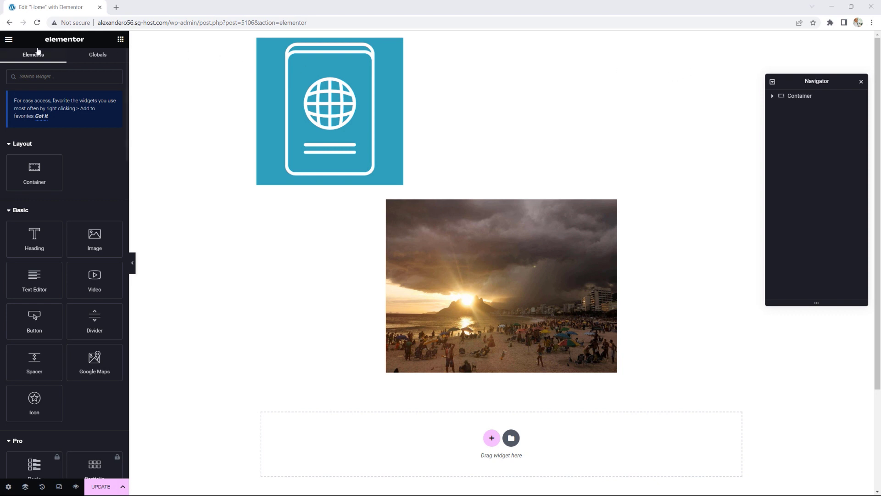
Step: Exit Elementor and go to the Appearance > Menus screen with the empty Main Menu
left_click(9, 39)
left_click(42, 207)
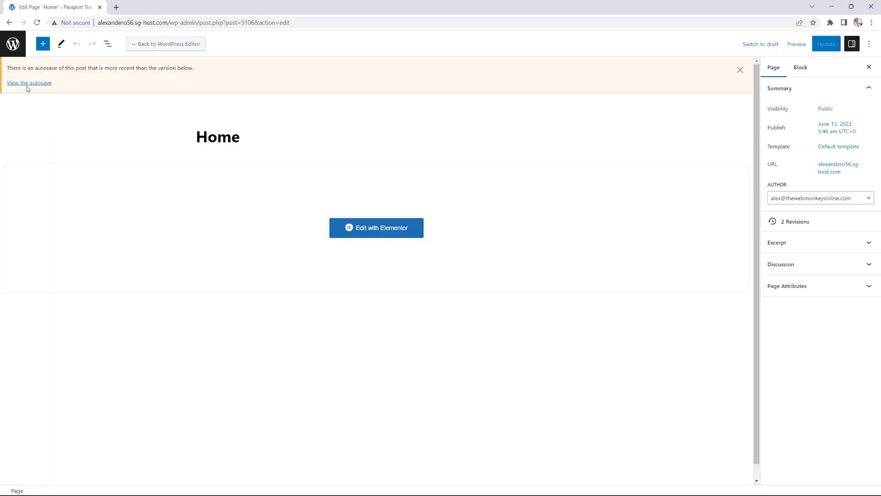
left_click(13, 43)
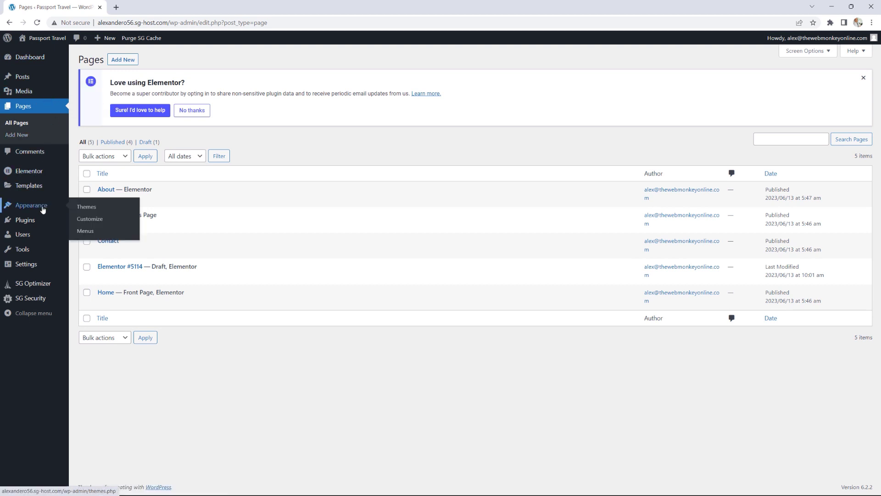
left_click(87, 232)
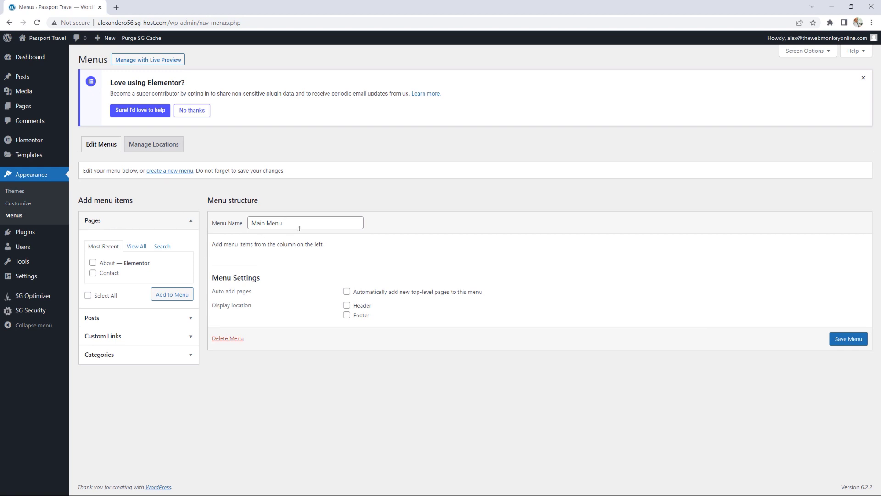
Step: Add the Articles, About and Contact pages to Main Menu
left_click(282, 223)
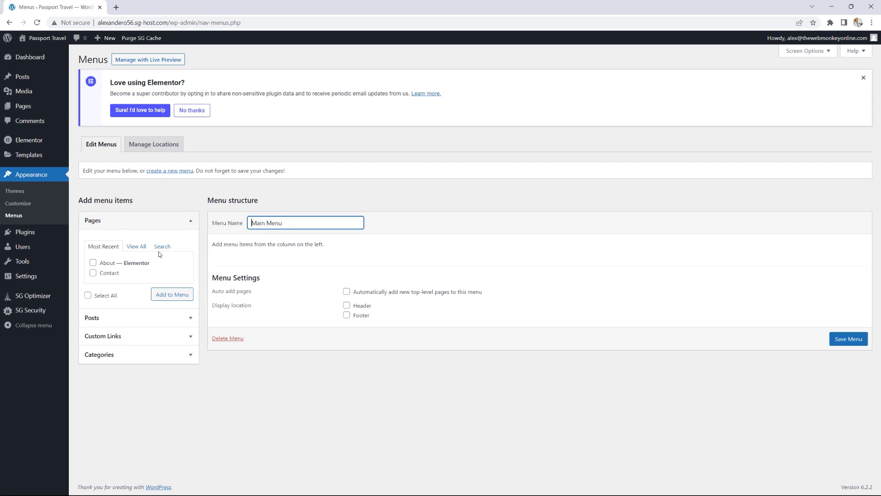
left_click(141, 245)
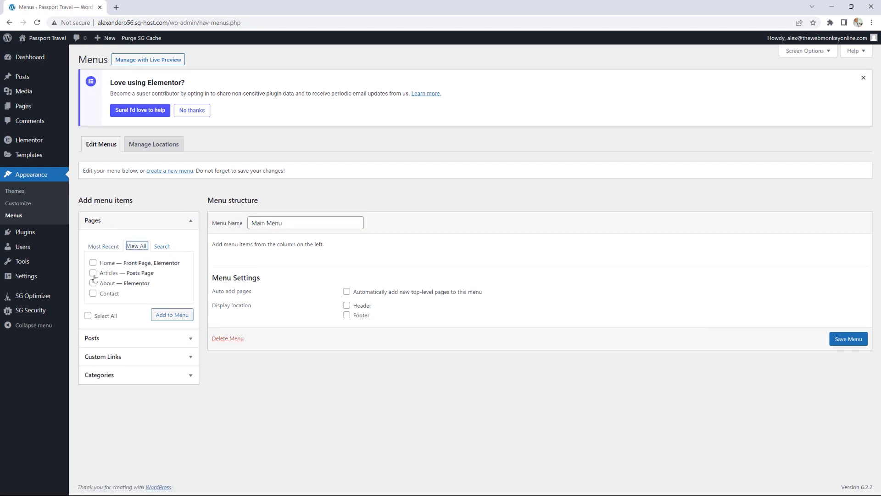
left_click(93, 273)
left_click(93, 284)
left_click(93, 294)
left_click(171, 316)
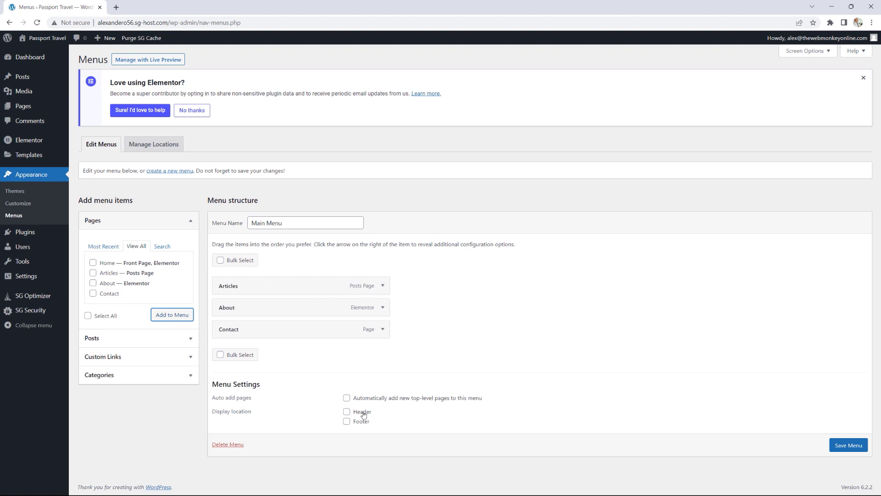
Step: Assign Main Menu to the Header location and save it
left_click(347, 413)
left_click(846, 448)
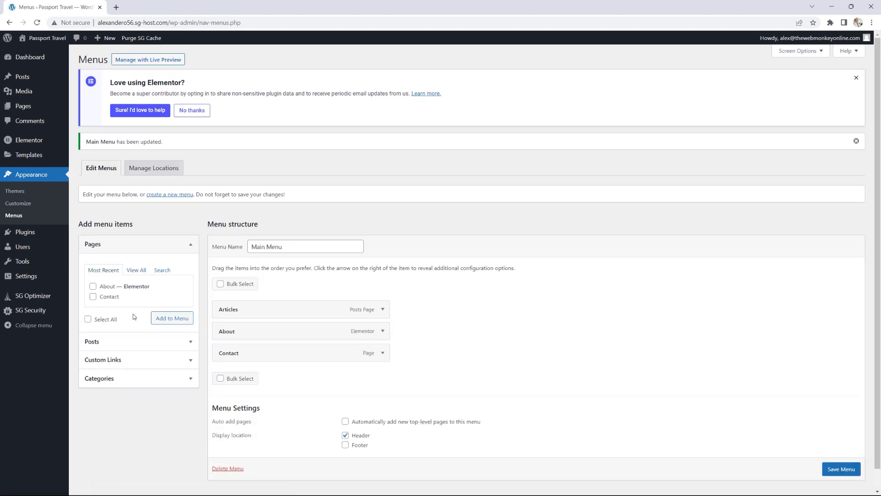
left_click(188, 365)
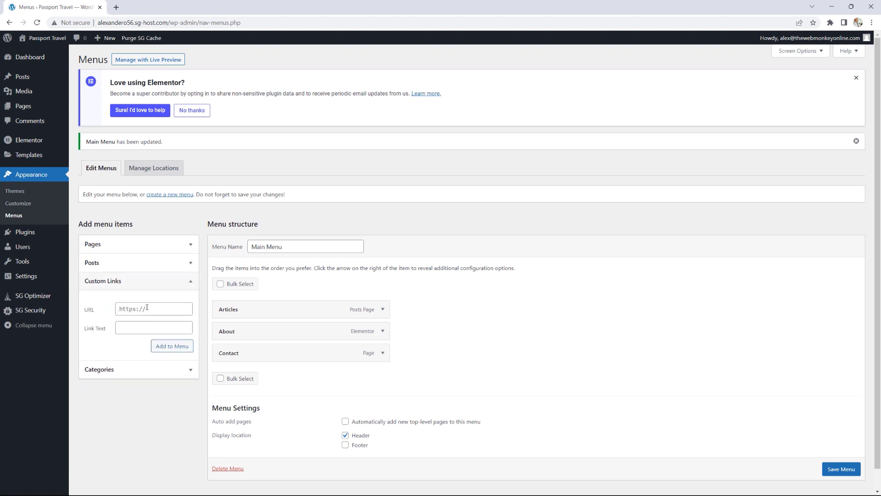
Step: Add a custom link with URL # and text Destinations to Main Menu
left_click(147, 307)
type("#")
left_click(137, 329)
type("Destinations")
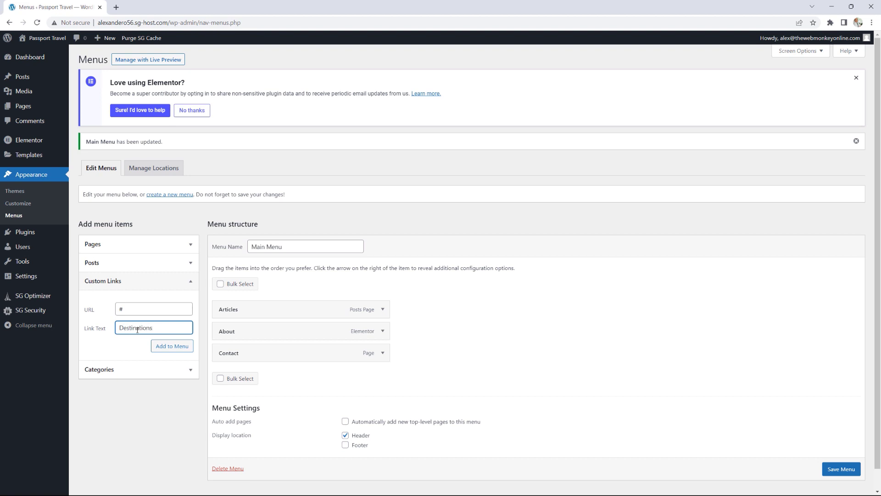
left_click(164, 346)
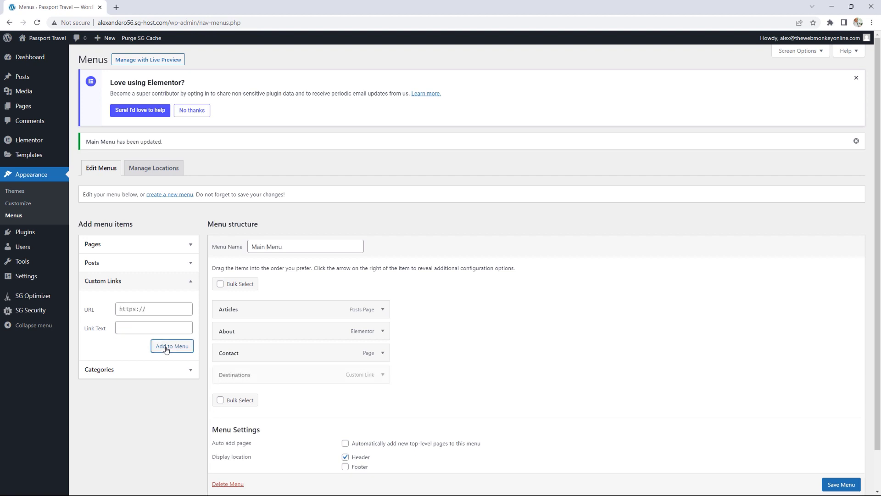
Step: Move Destinations between About and Contact, save the menu, and go to Plugins > Add New
left_click_drag(237, 377, 241, 353)
scroll(597, 340, "down", 2)
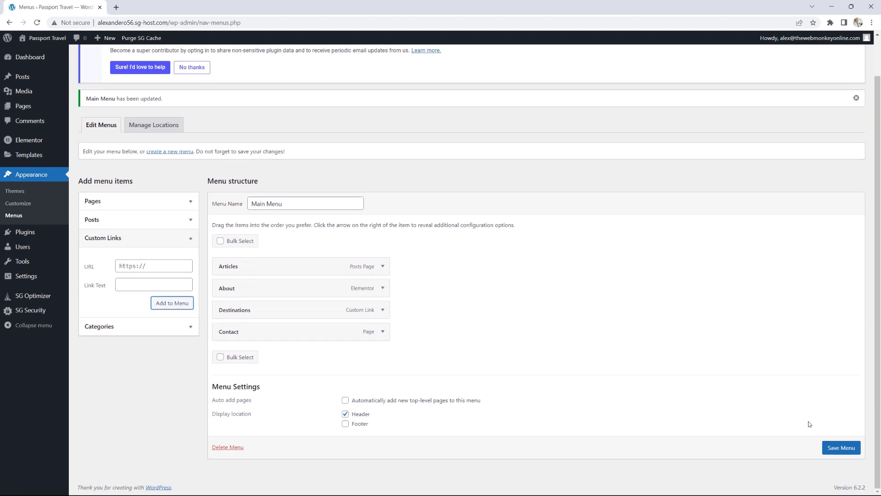
left_click(839, 448)
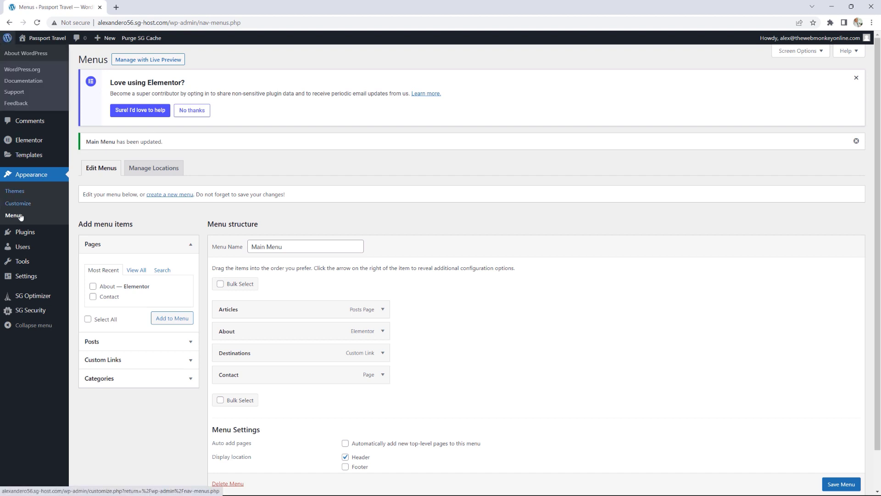
mouse_move(37, 237)
left_click(91, 248)
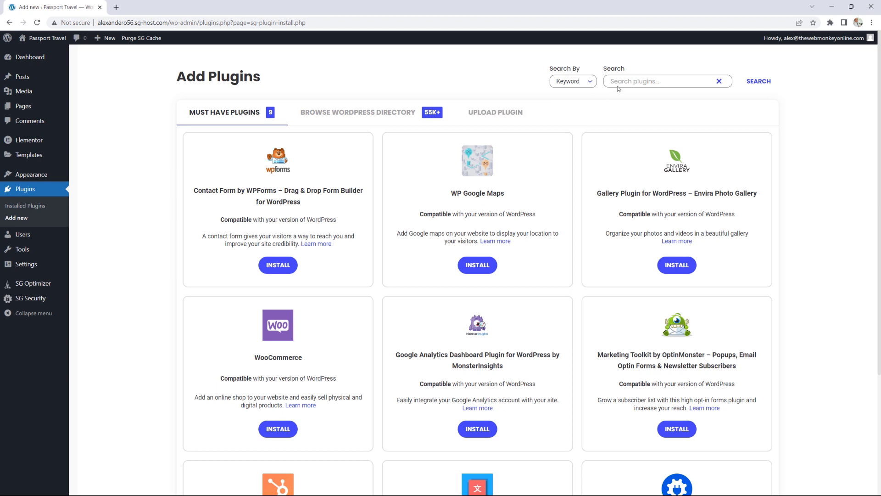
Step: Search plugins for 'elementor', then install and activate Elementor Header & Footer Builder
left_click(621, 83)
type("elementor")
key("Return")
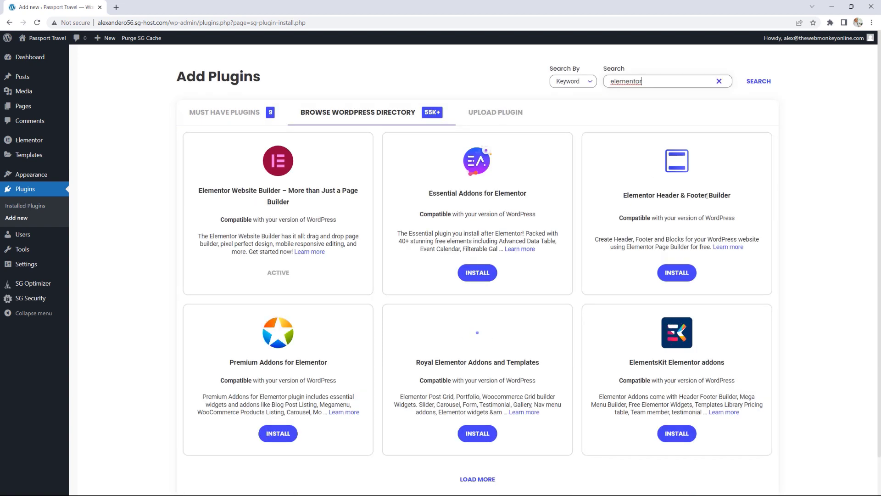
left_click(681, 272)
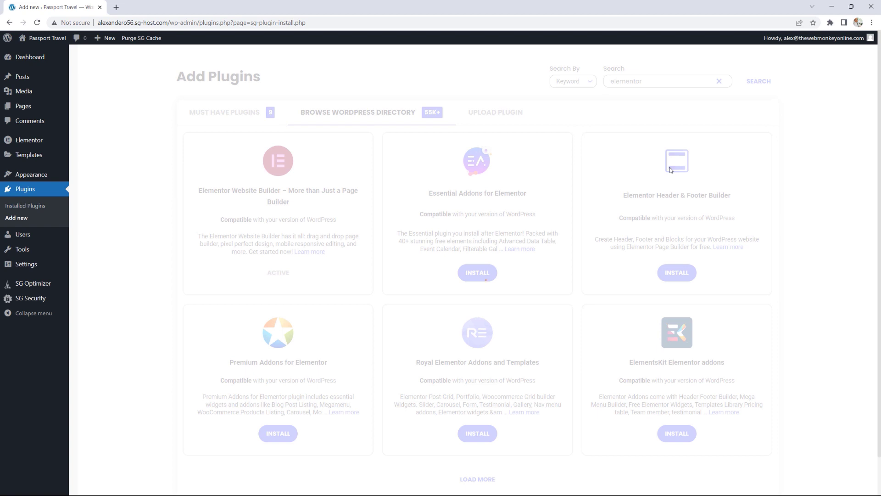
left_click(676, 274)
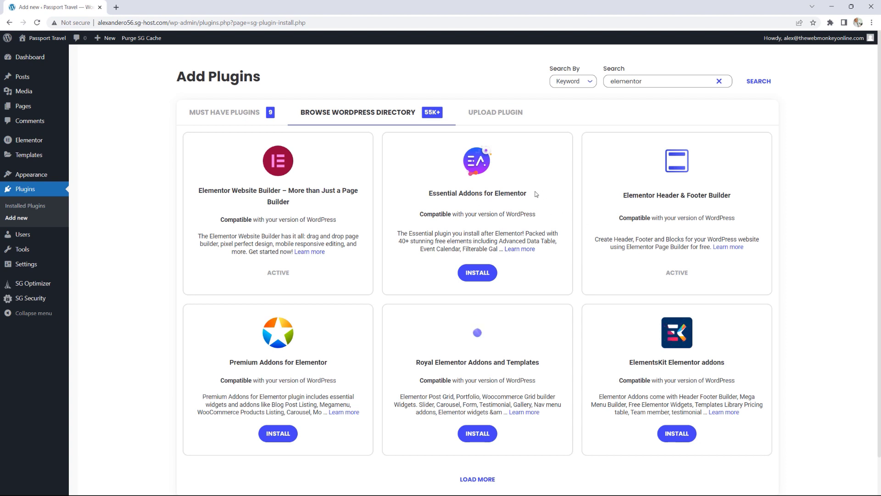
Step: Install and activate Essential Addons for Elementor, then reload the Add Plugins page
left_click_drag(535, 195, 450, 193)
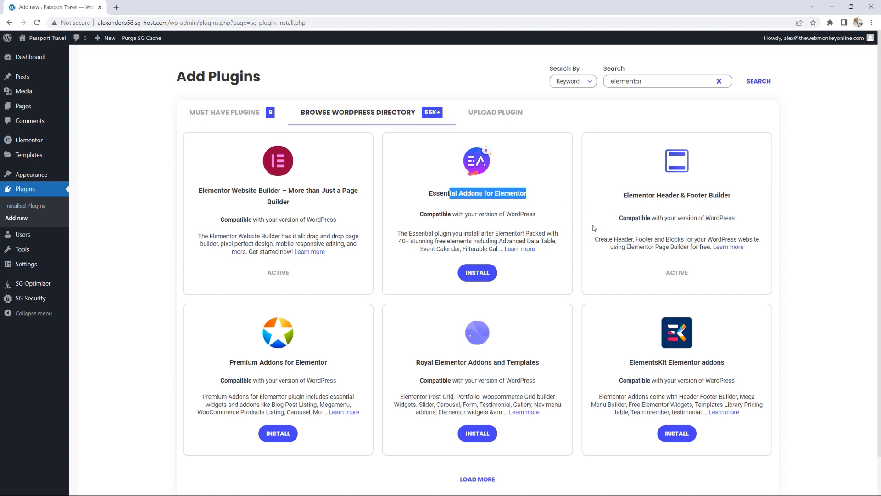
left_click(483, 275)
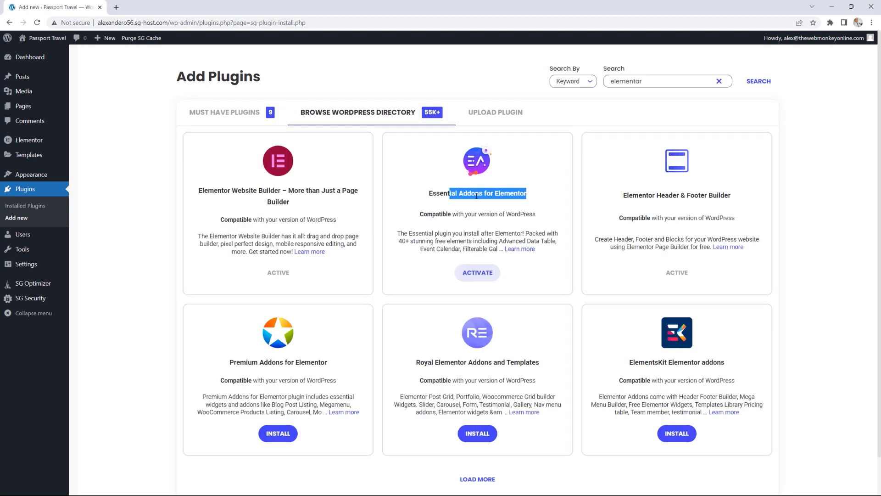
left_click(475, 273)
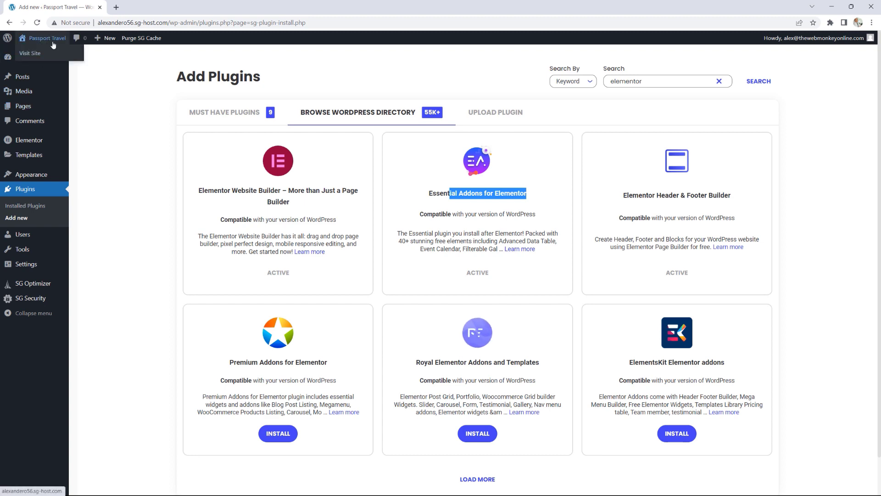
left_click(41, 26)
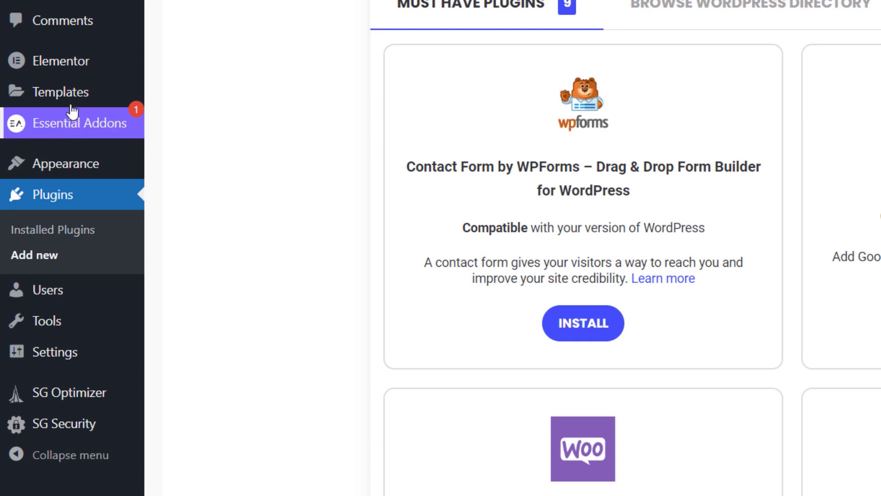
Step: Browse the Essential Addons Elements, Extensions, Tools and Integrations tabs
left_click(72, 118)
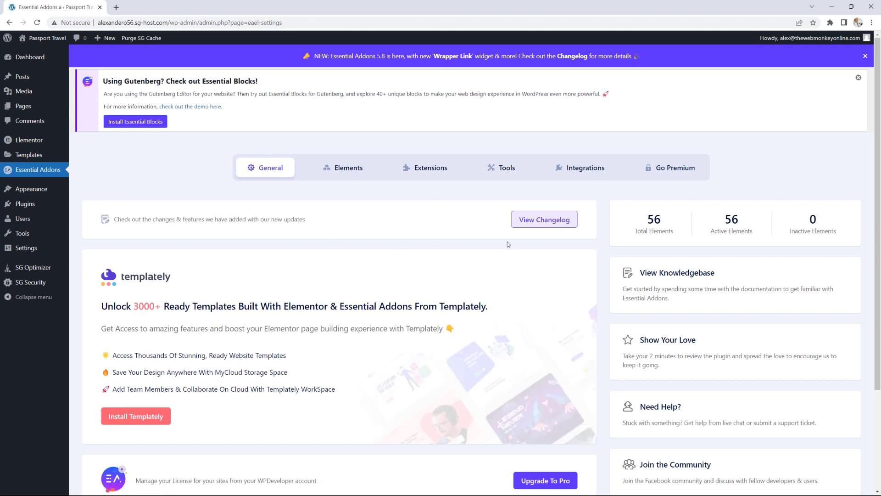
scroll(508, 242, "down", 3)
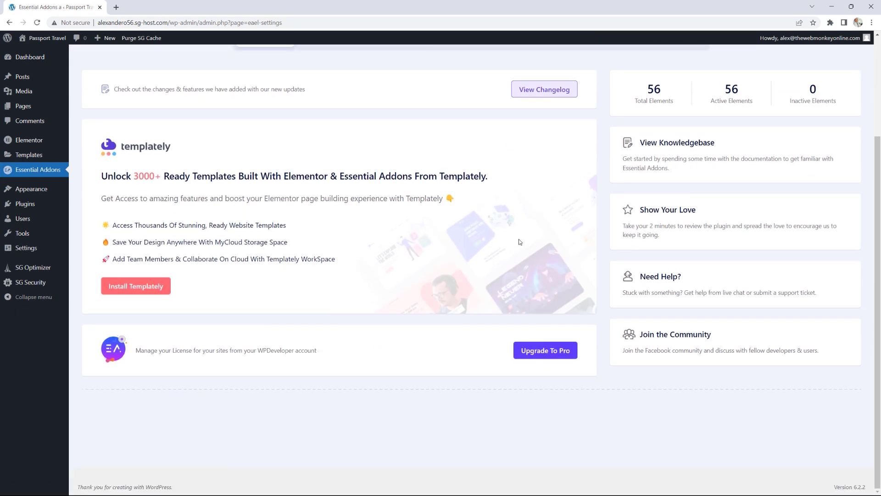
scroll(520, 242, "up", 3)
left_click(345, 167)
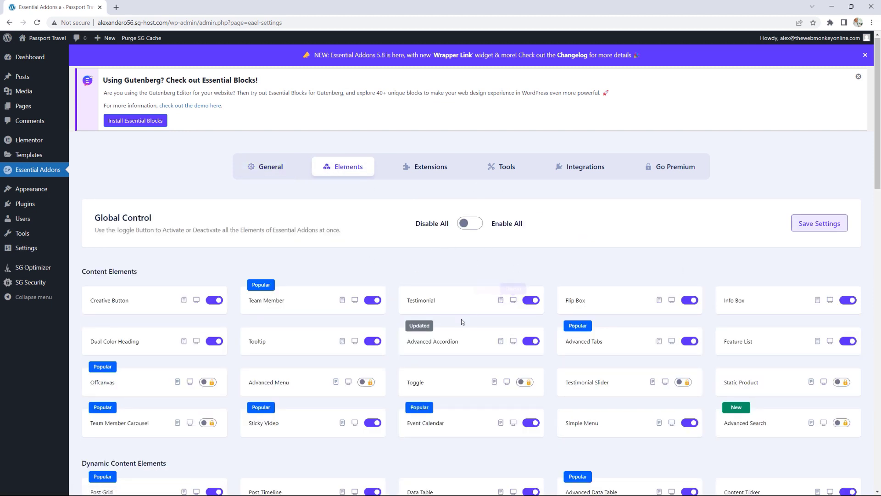
scroll(619, 274, "down", 6)
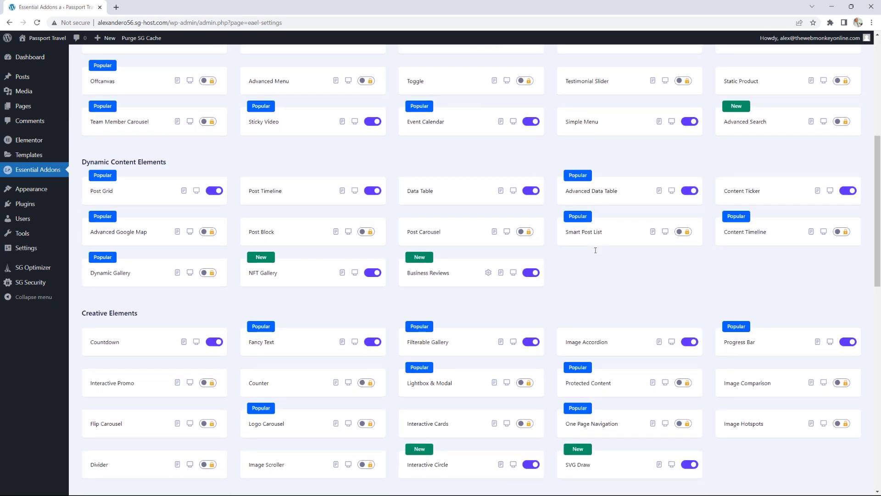
scroll(595, 250, "down", 6)
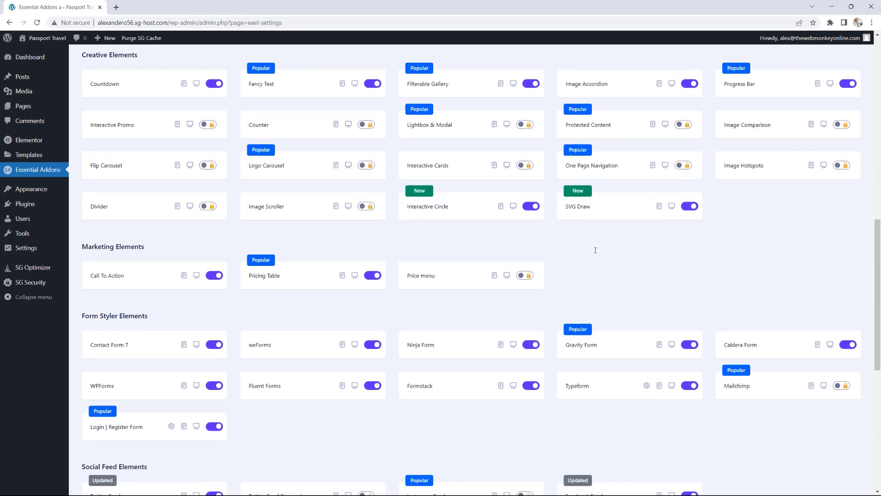
scroll(594, 250, "up", 12)
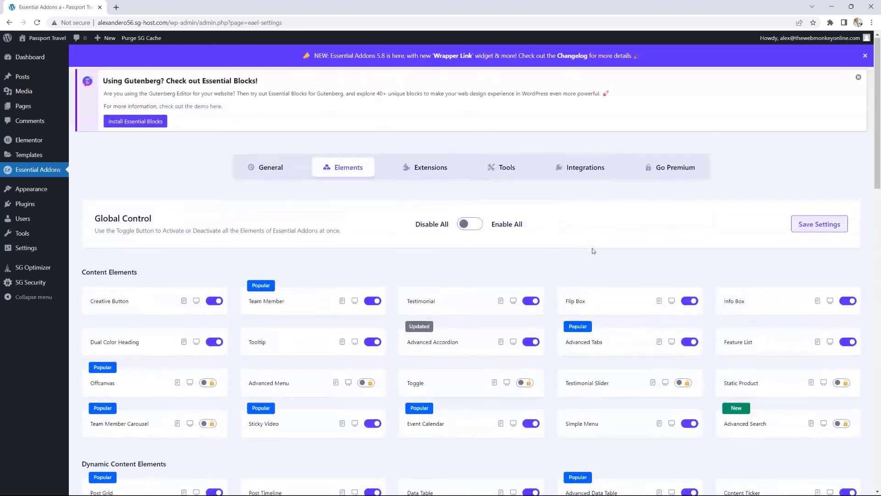
left_click(434, 168)
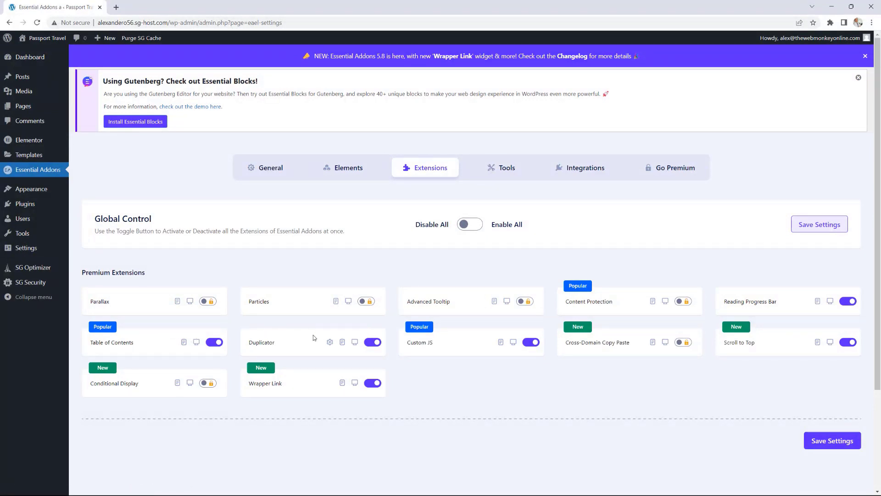
left_click(503, 171)
left_click(587, 168)
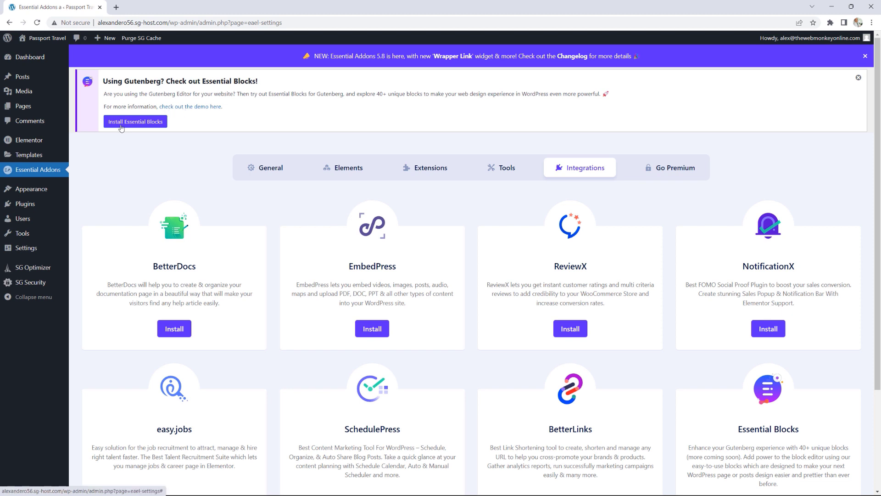
mouse_move(51, 190)
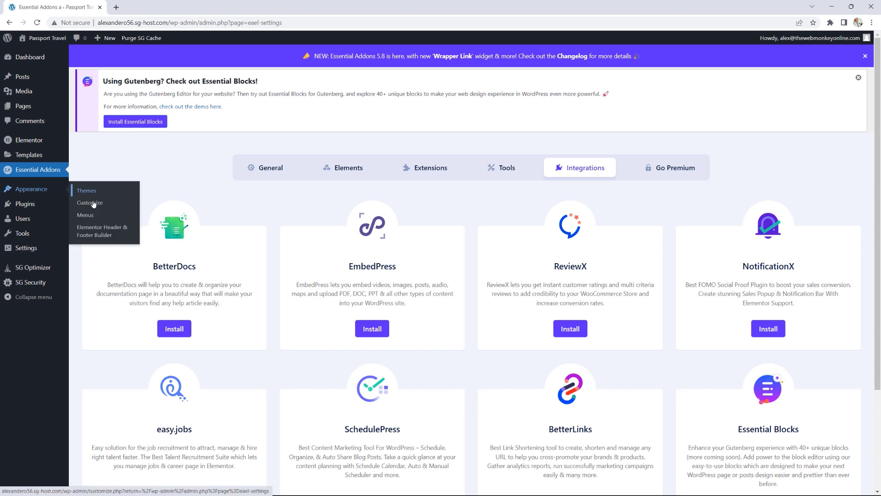
Step: Start a new Header & Footer Builder template, skip onboarding, and title it Global Header
left_click(109, 234)
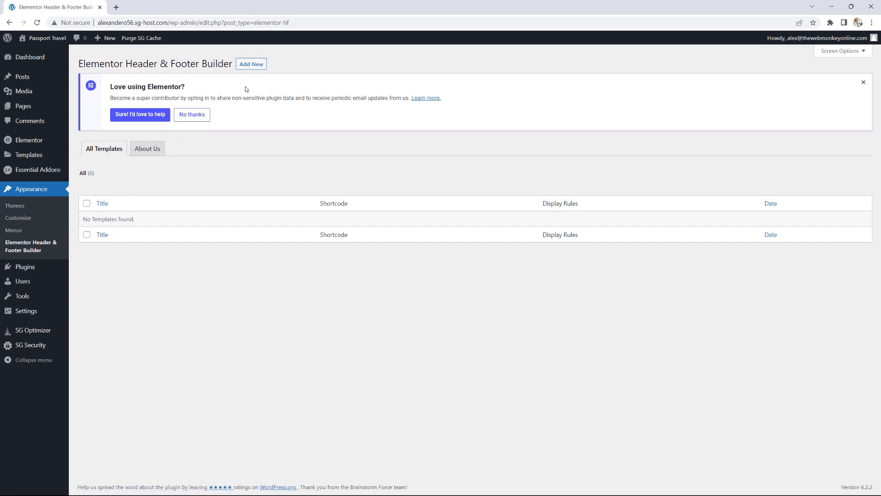
left_click(257, 64)
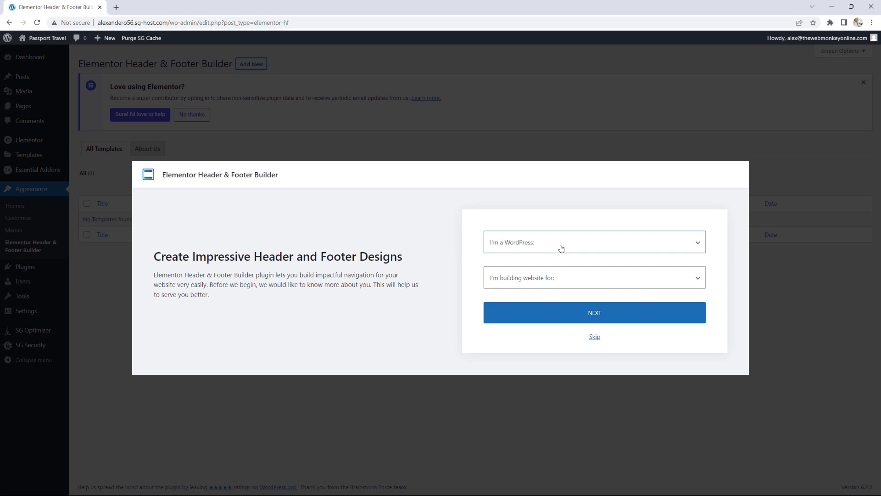
left_click(594, 338)
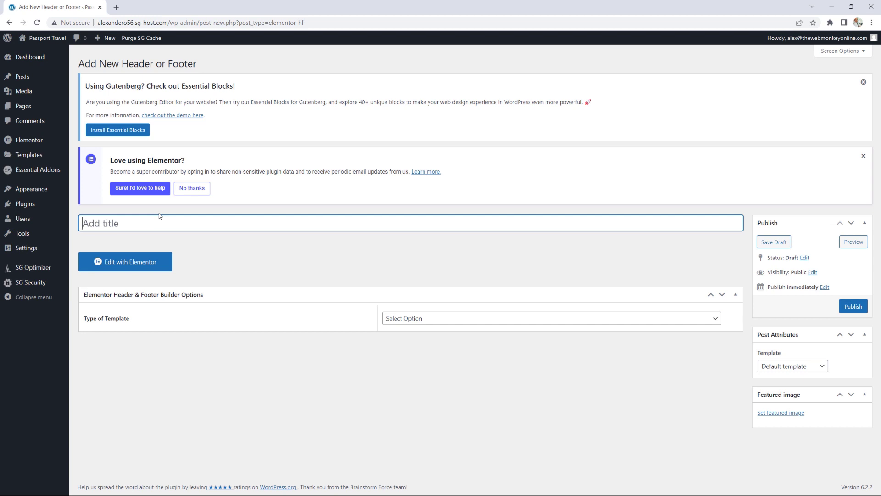
type("Global Header")
Step: Set the template Type to Header and Display On to Entire Website
left_click(467, 316)
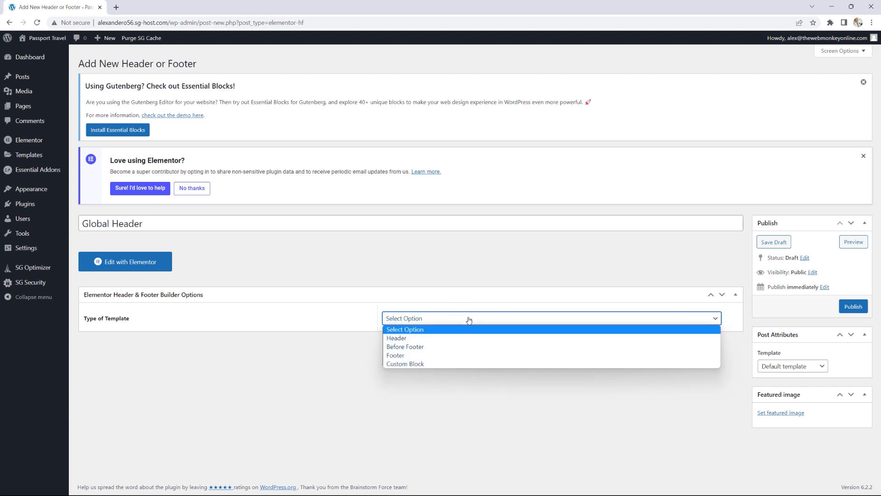
left_click(438, 338)
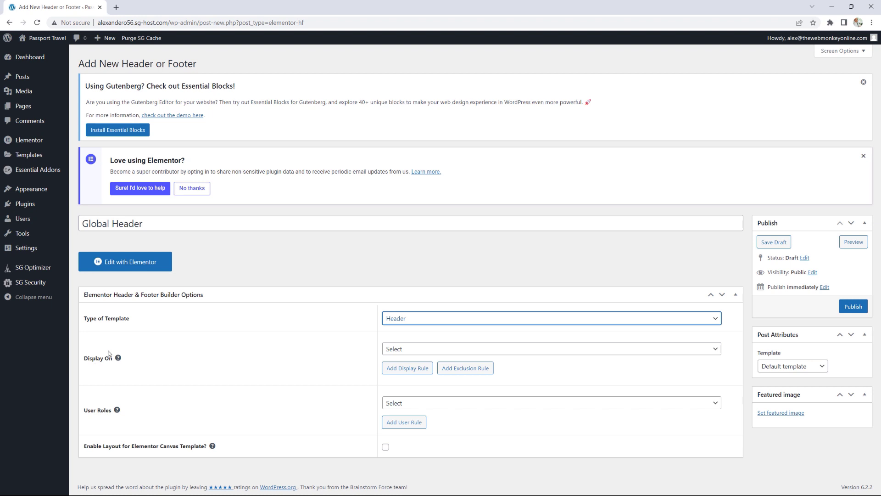
left_click(400, 350)
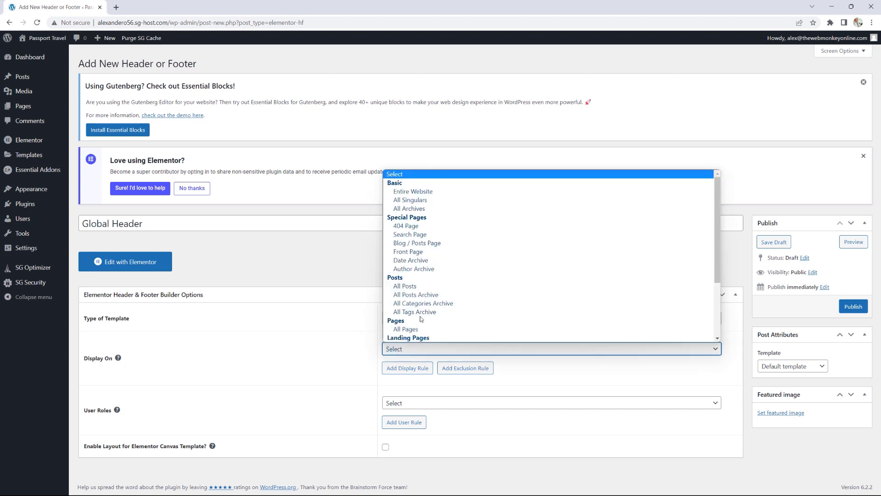
left_click(418, 193)
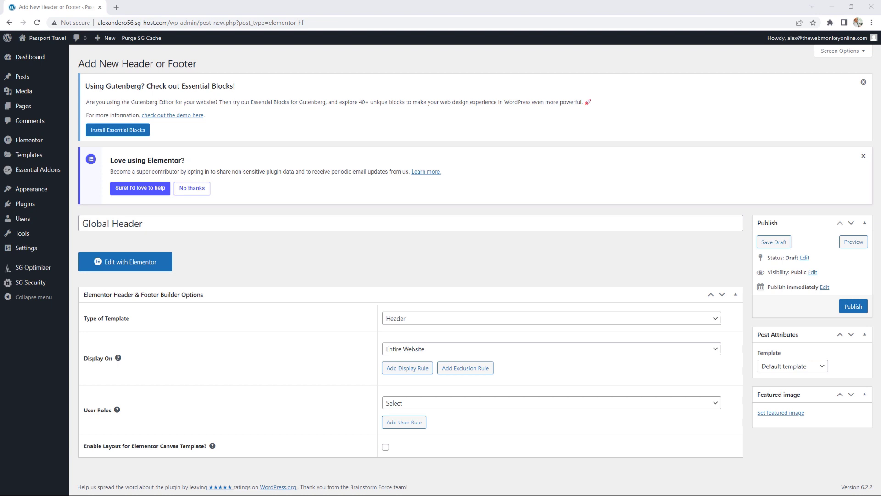
left_click_drag(880, 41, 413, 23)
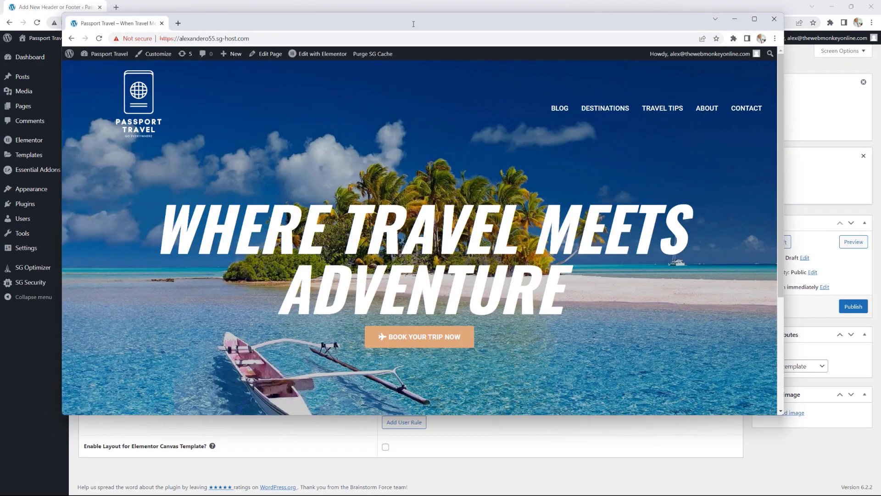
double_click(420, 25)
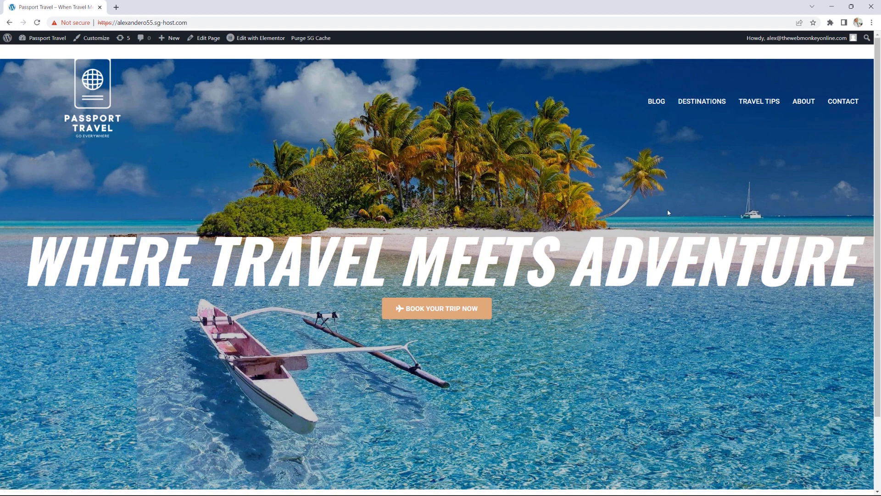
left_click(843, 109)
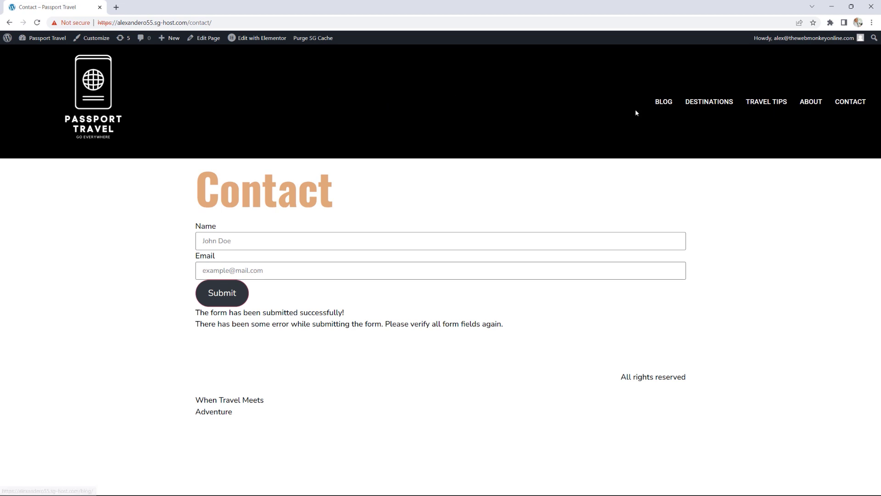
left_click(101, 108)
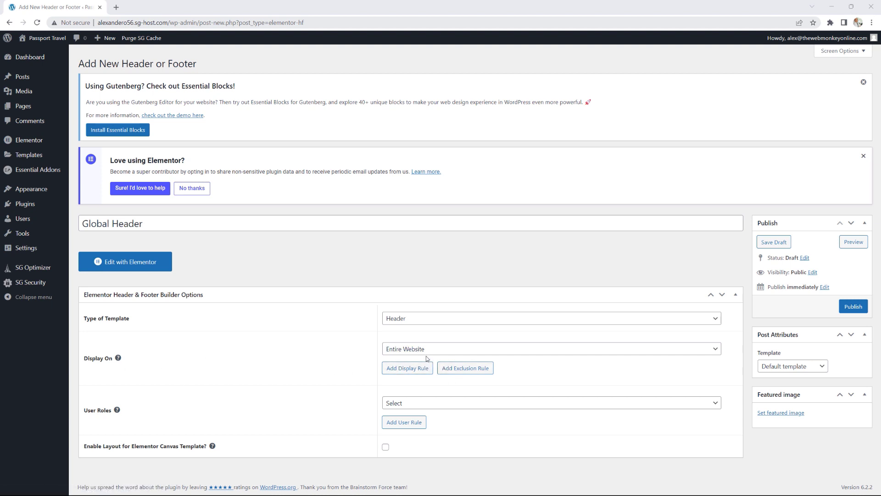
Step: Exclude the Global Header from the Front Page and the specific page Home
left_click(475, 372)
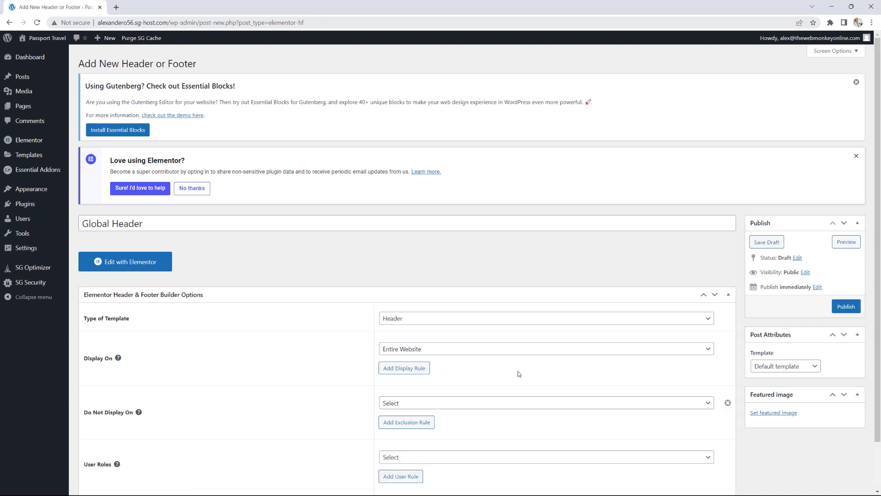
scroll(518, 373, "down", 1)
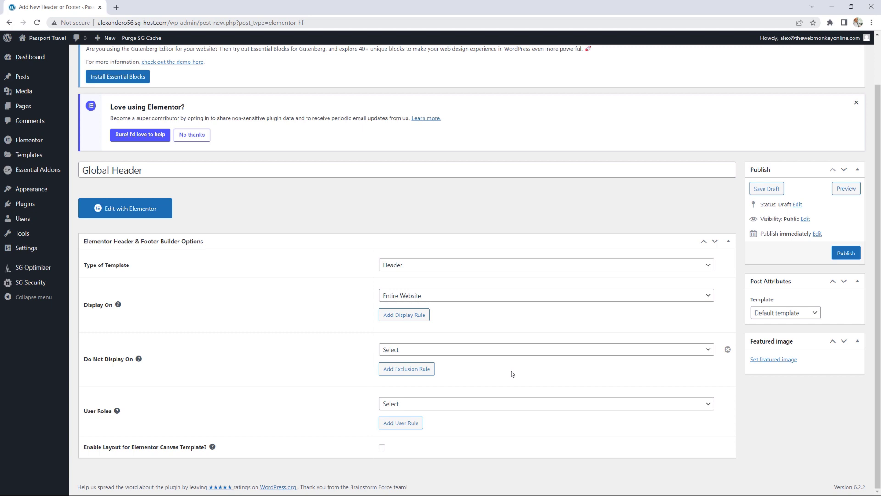
left_click(470, 350)
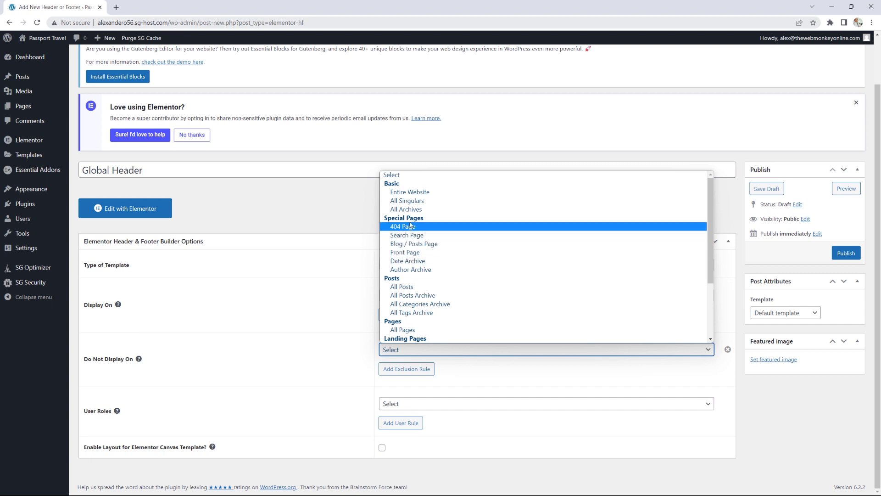
left_click(414, 253)
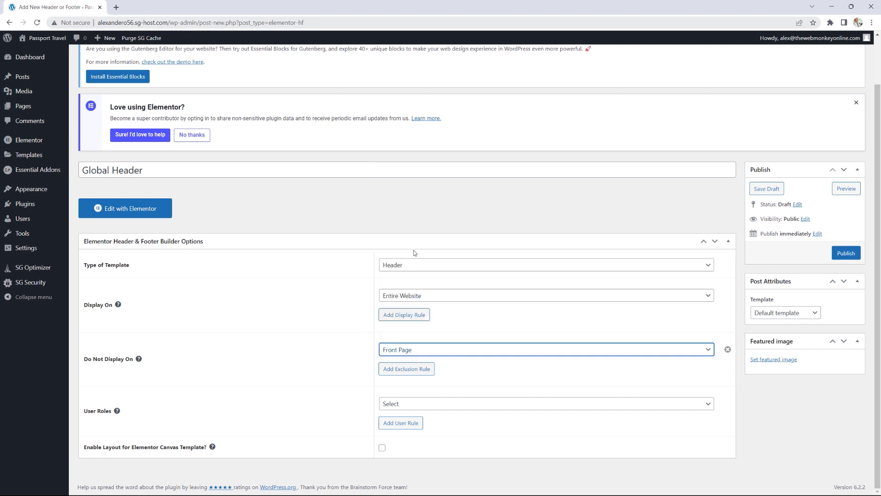
left_click(423, 373)
left_click(465, 366)
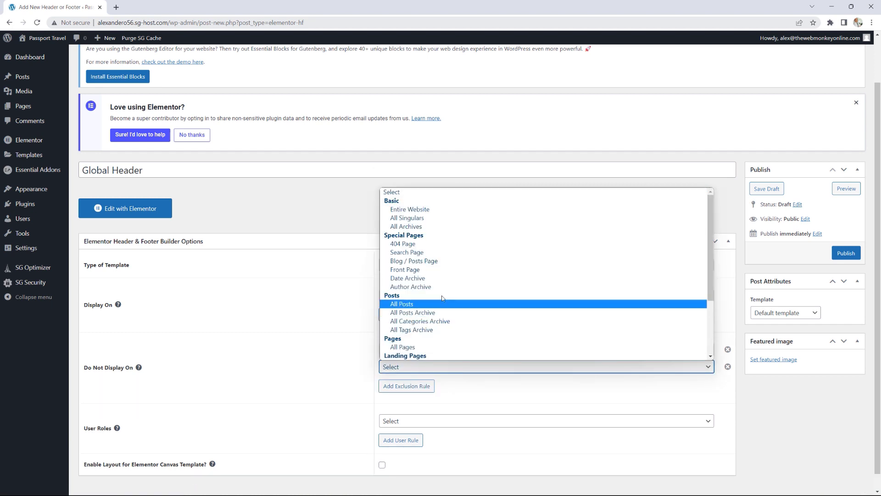
scroll(442, 298, "down", 3)
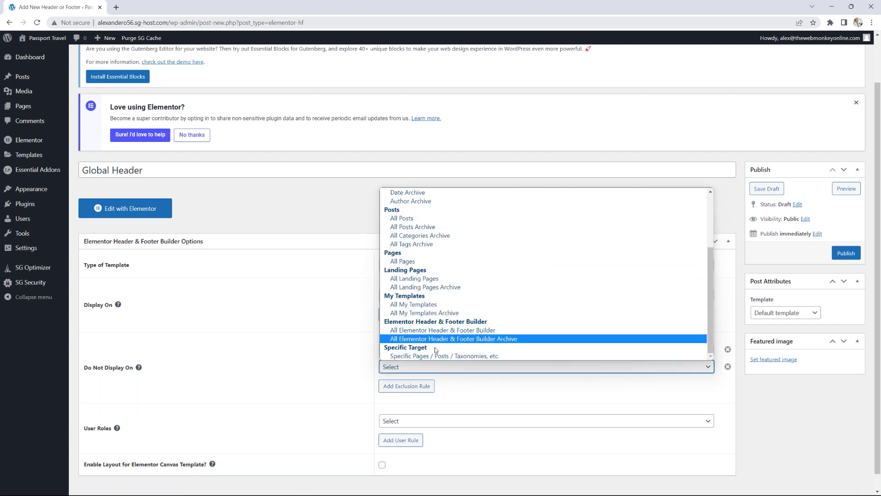
left_click(432, 357)
left_click(423, 386)
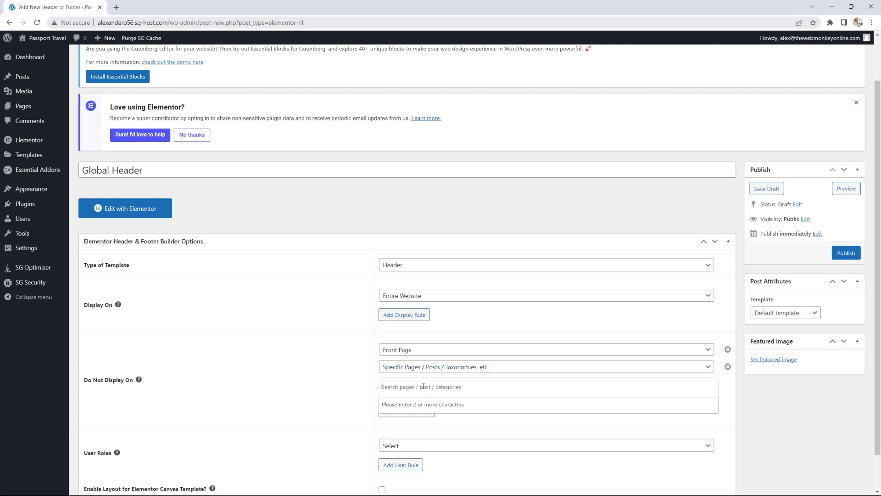
type("Home")
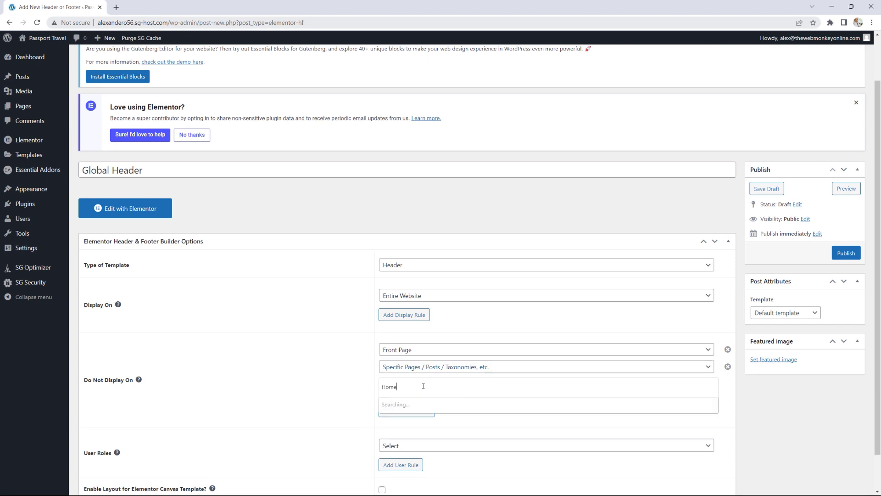
left_click(395, 419)
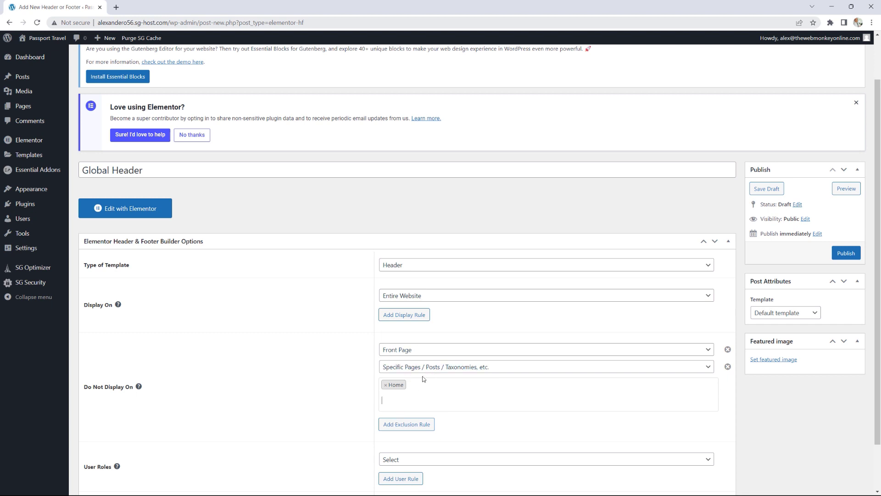
Step: Set the page template to Elementor Full Width and publish Global Header
scroll(674, 390, "down", 1)
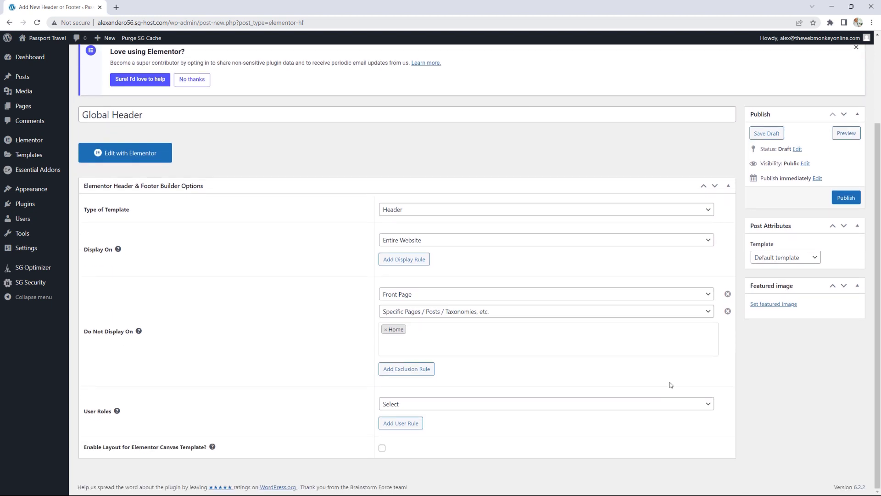
left_click(778, 257)
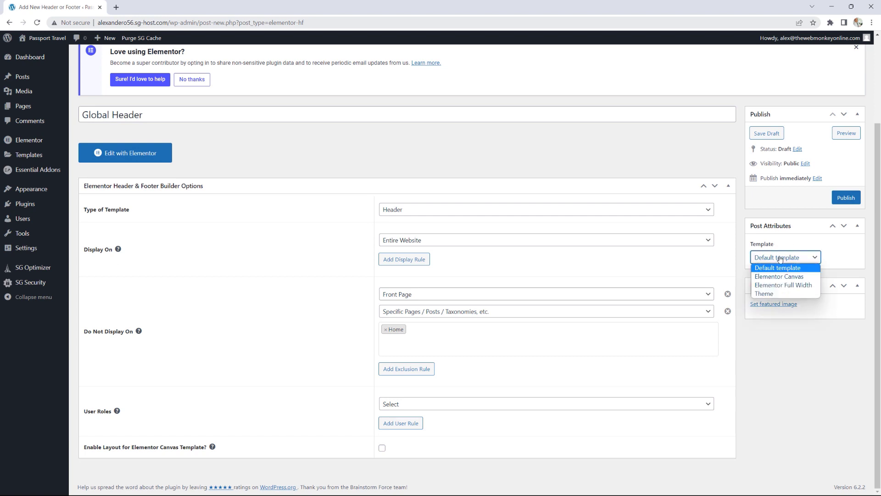
left_click(788, 285)
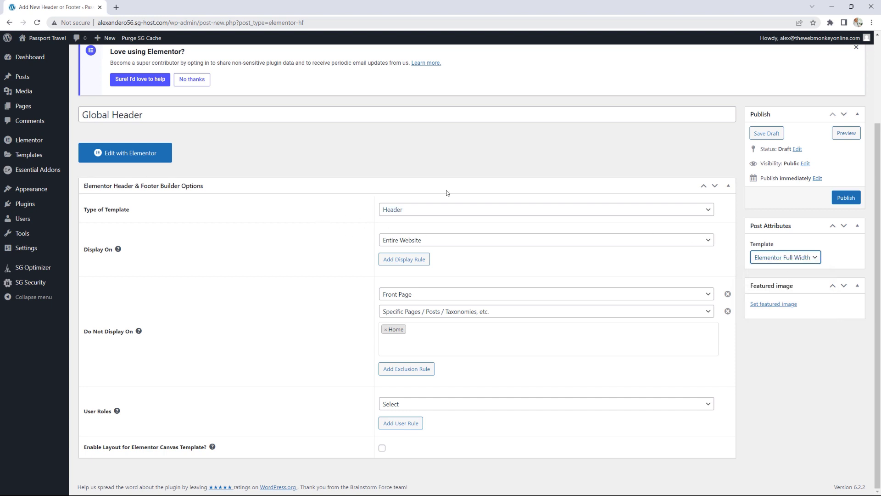
left_click(847, 200)
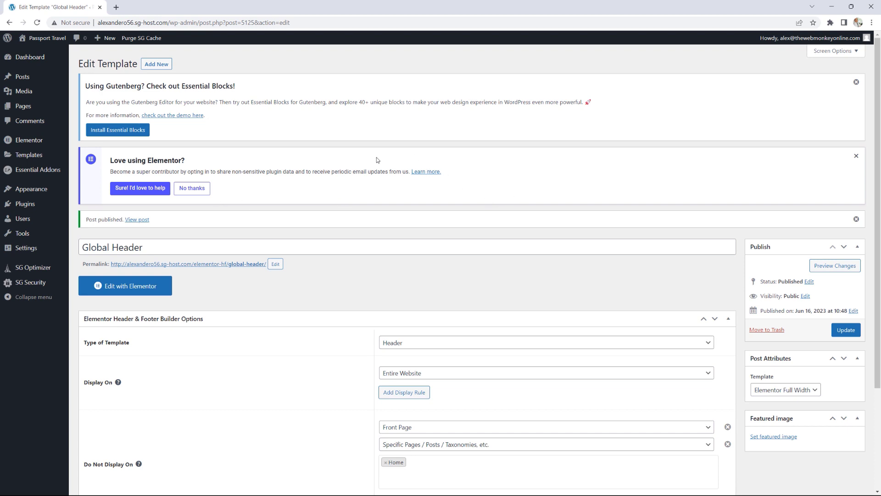
Step: Edit Global Header with Elementor, close the Navigator, and add a two-column container at the top
left_click(139, 288)
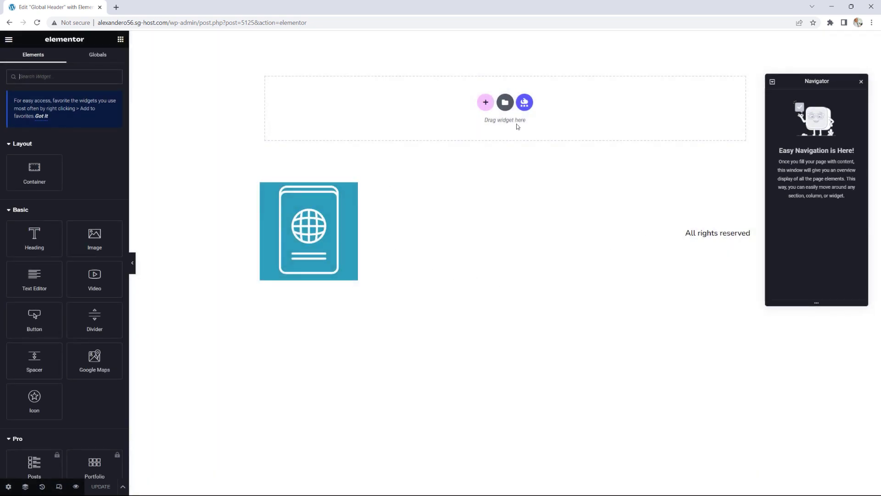
left_click(861, 83)
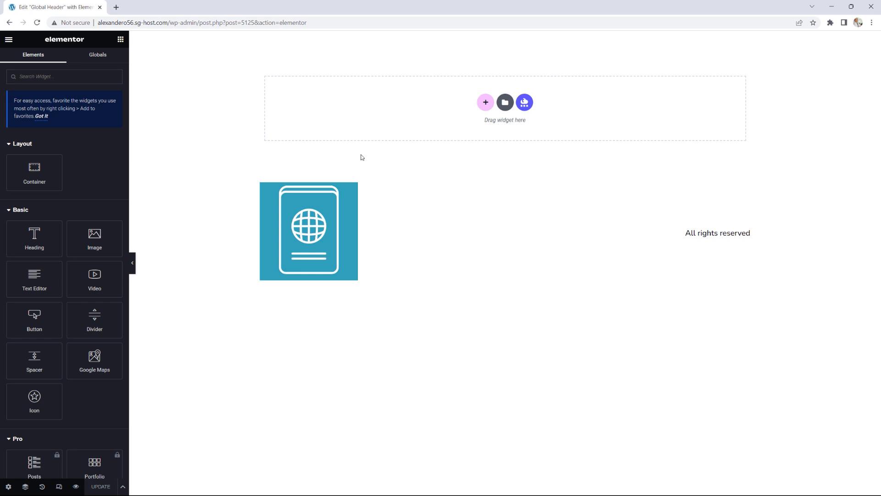
left_click(485, 102)
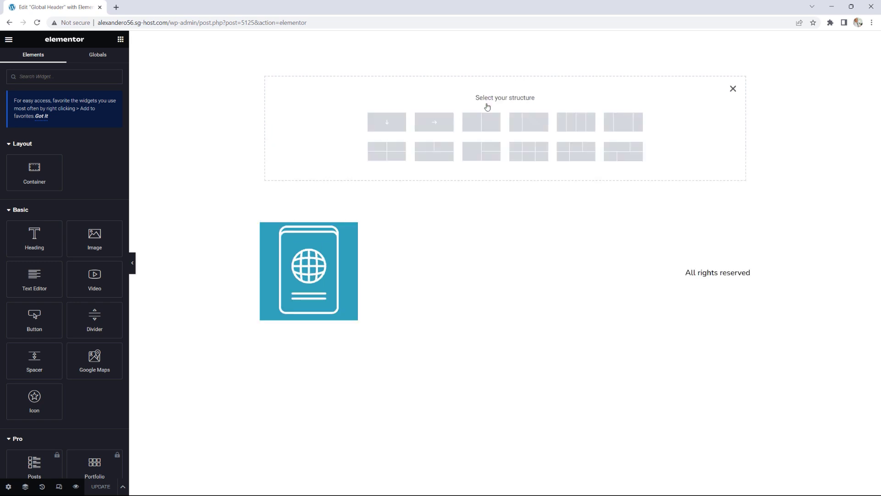
left_click(529, 128)
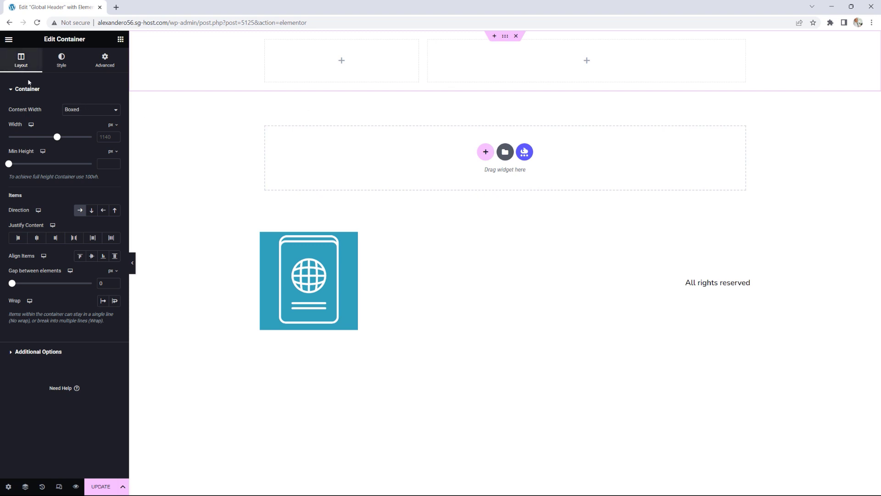
Step: Make the container Full Width with a Classic background in the global black Text colour
left_click(83, 110)
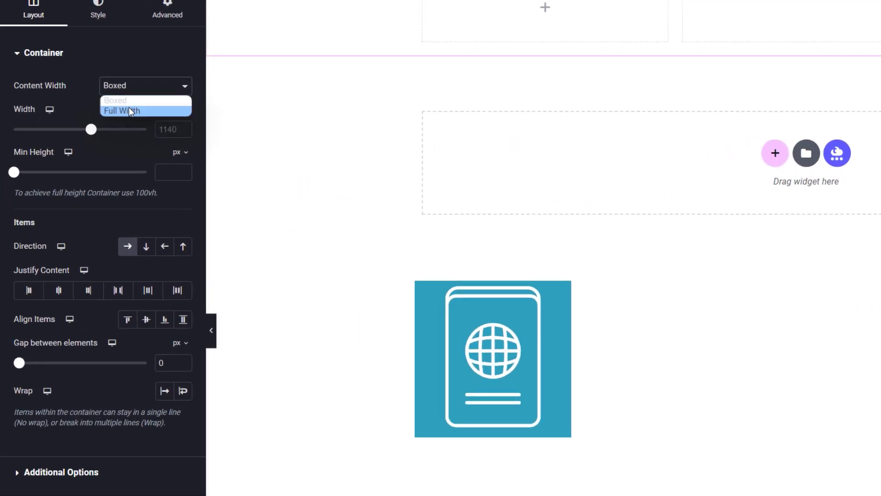
left_click(102, 116)
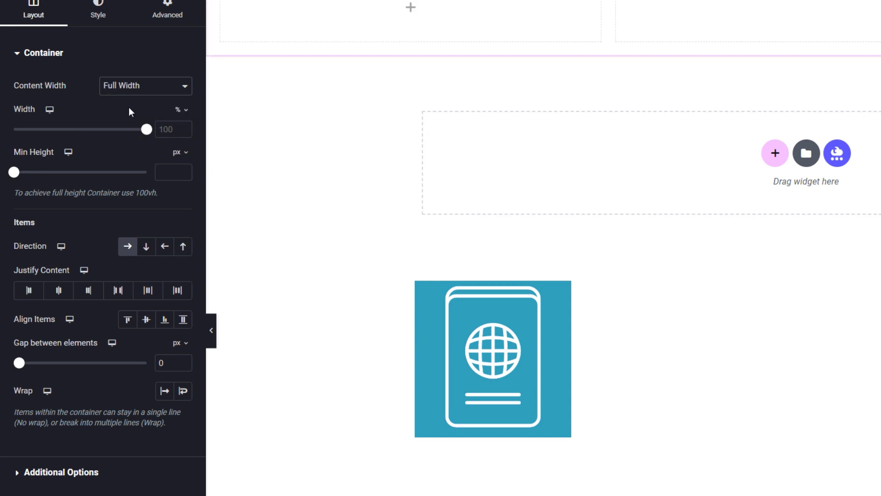
left_click(99, 15)
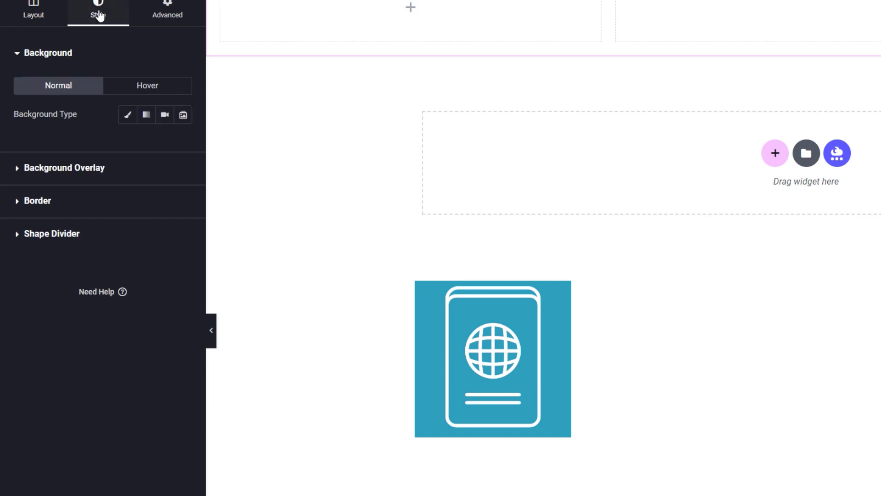
left_click(128, 116)
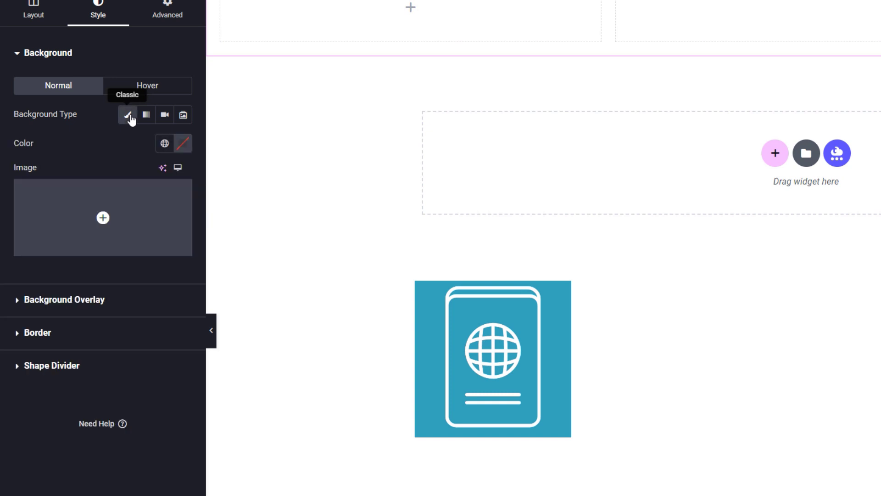
left_click(164, 144)
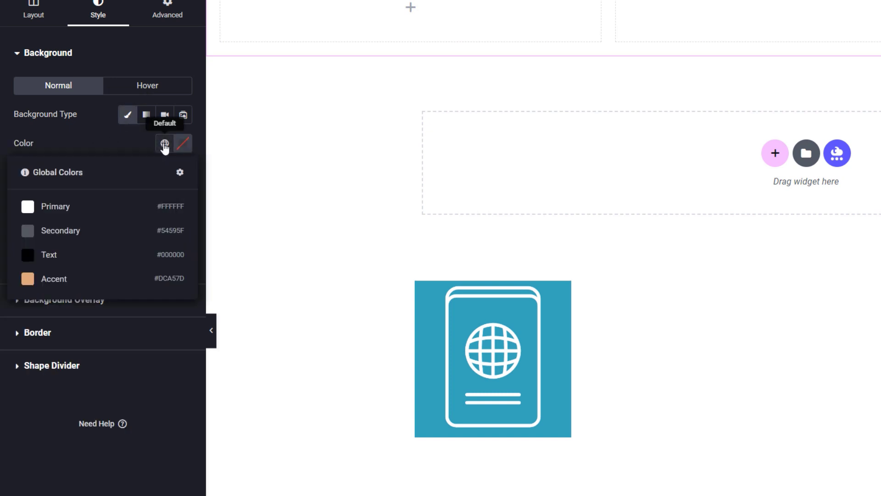
left_click(49, 255)
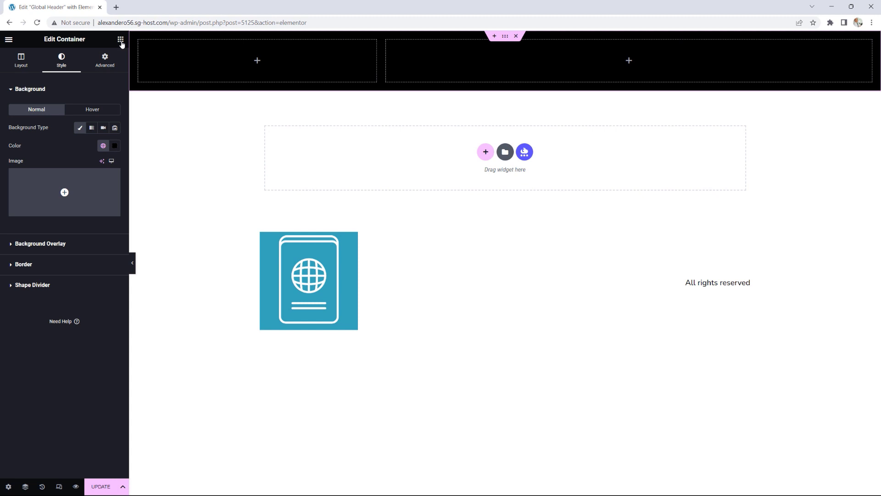
left_click(121, 40)
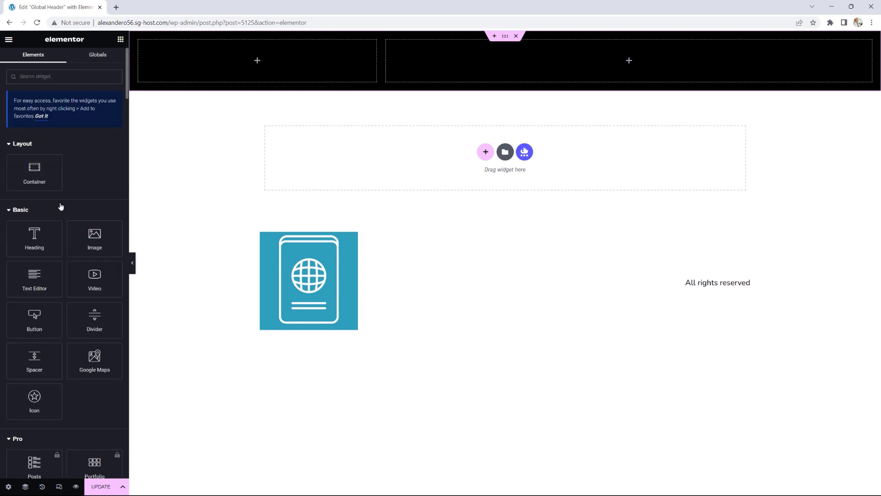
Step: Place a Site Logo in the left column using the custom Passport Travel logo image
scroll(60, 206, "down", 20)
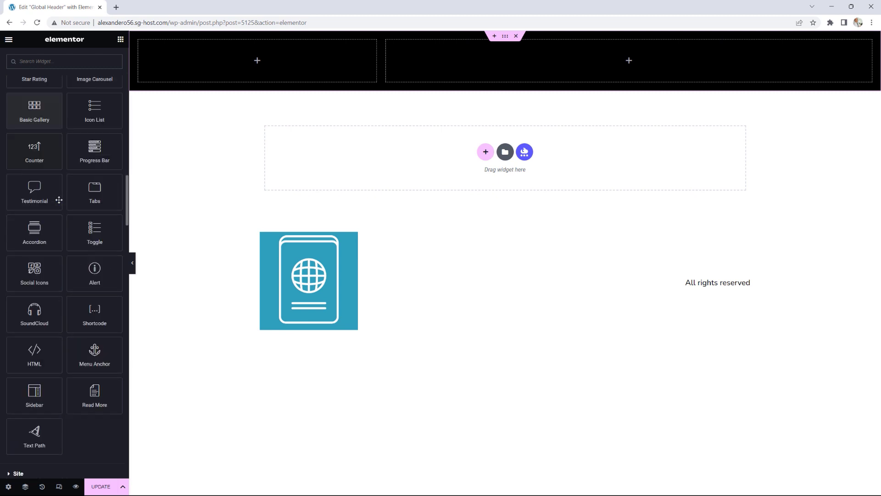
scroll(59, 200, "down", 10)
scroll(60, 200, "down", 20)
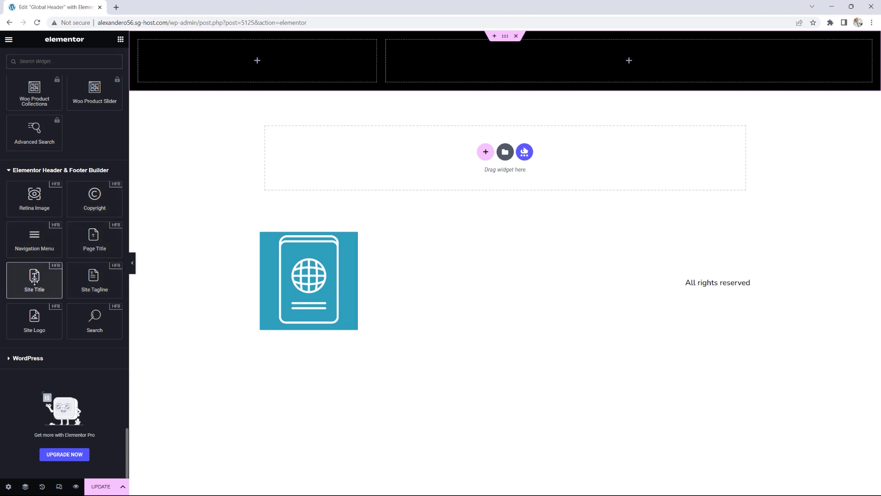
left_click_drag(35, 320, 270, 69)
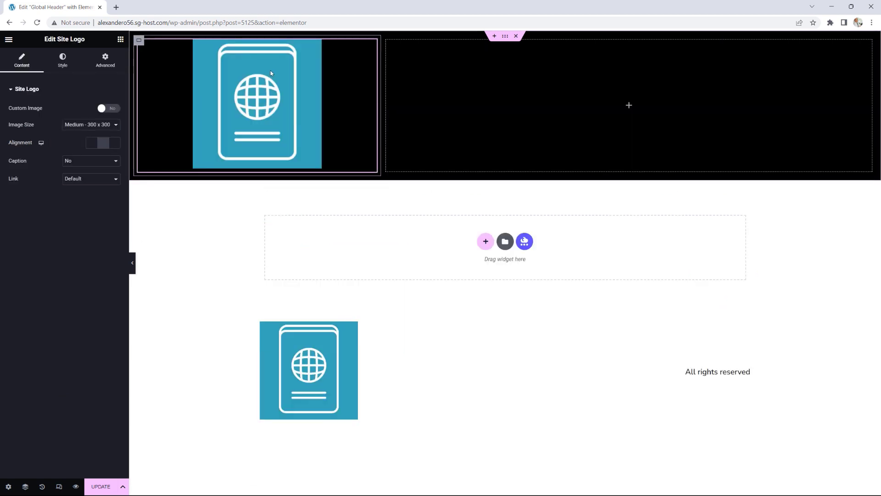
left_click(108, 109)
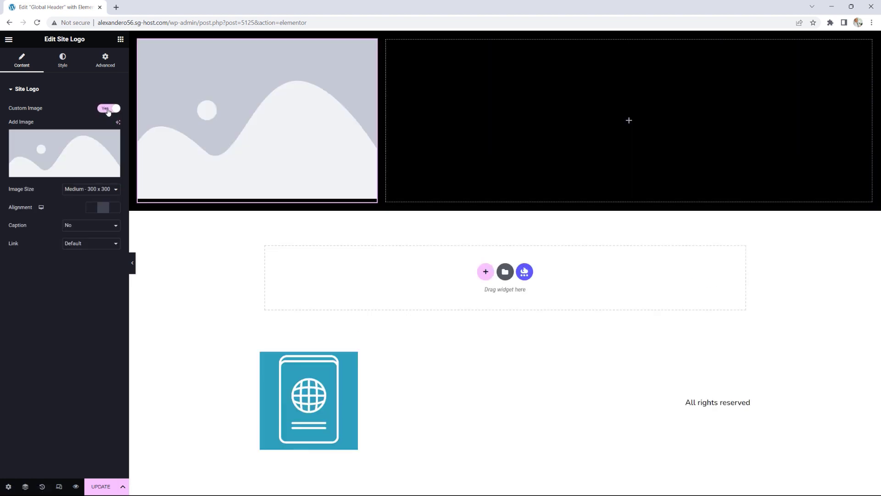
left_click(62, 152)
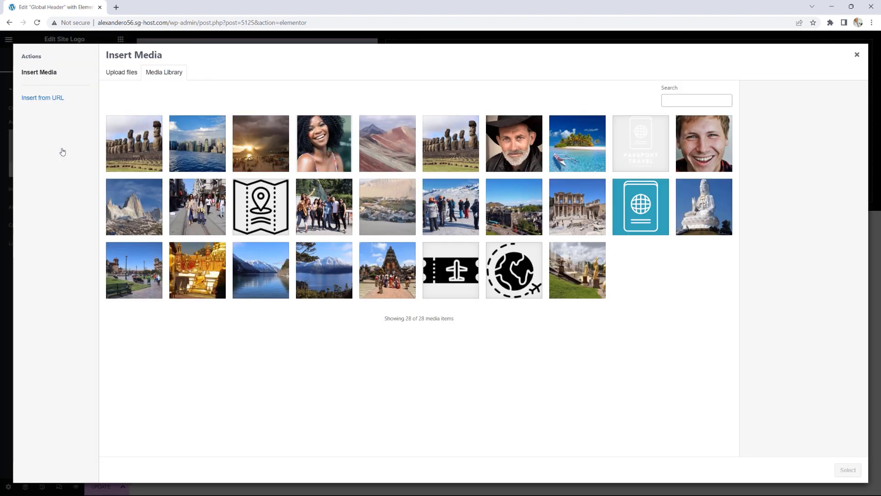
left_click(647, 152)
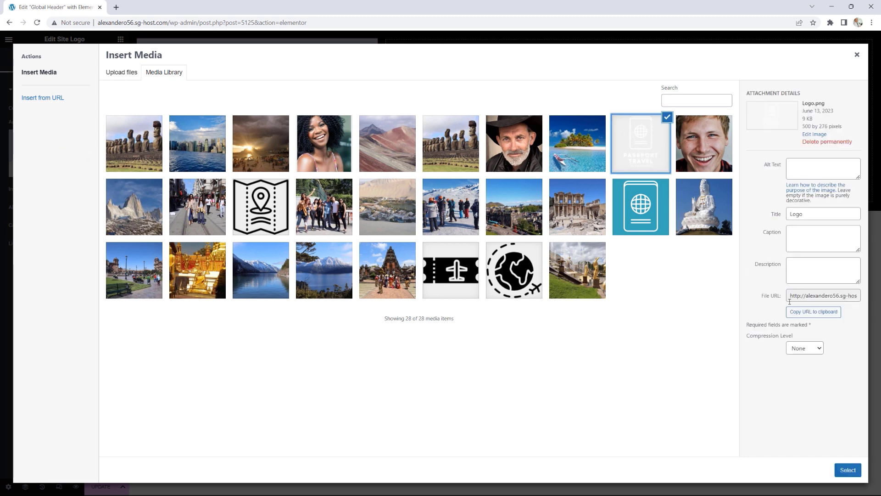
left_click(847, 470)
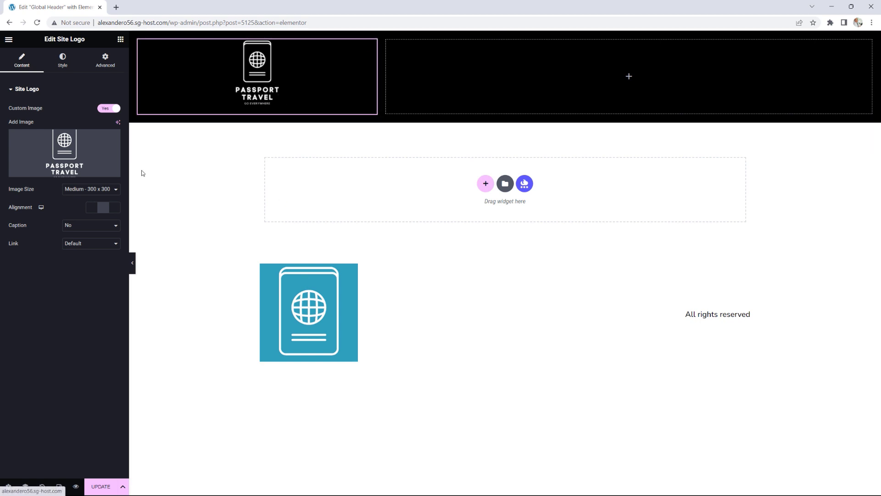
Step: Set the logo to Full image size and left alignment, keeping the Default link
left_click(78, 190)
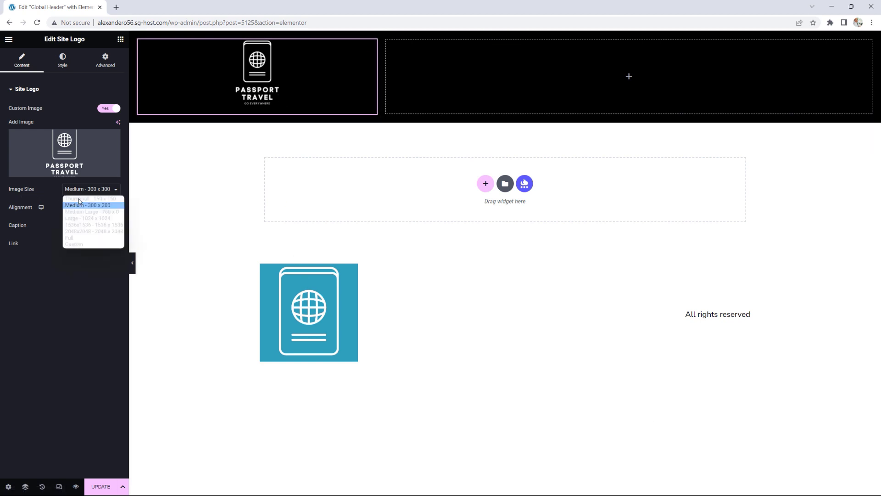
left_click(79, 239)
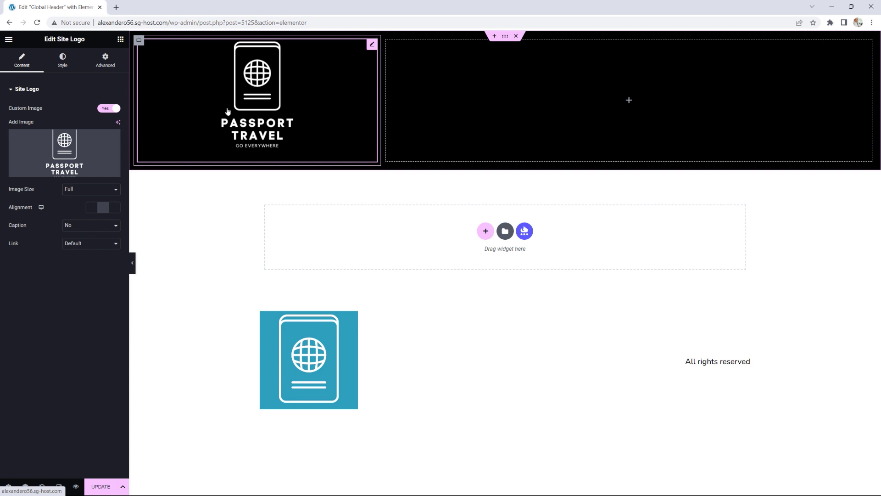
left_click(92, 211)
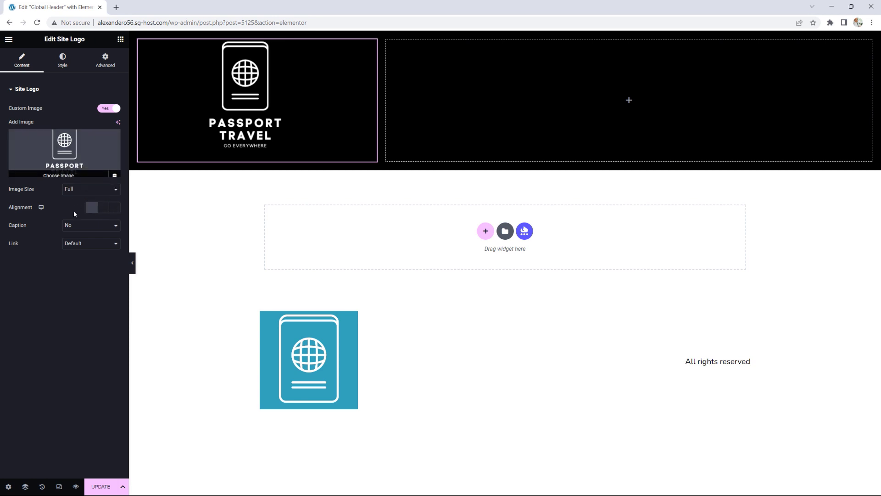
left_click(80, 244)
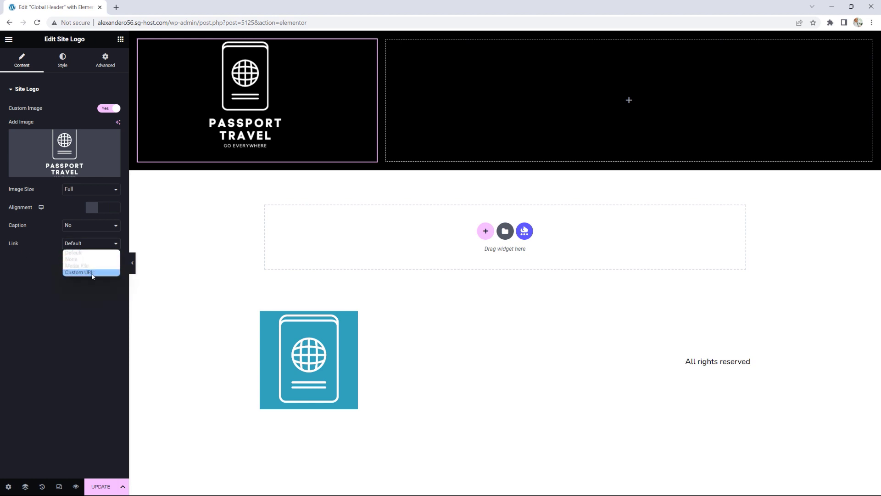
left_click(76, 253)
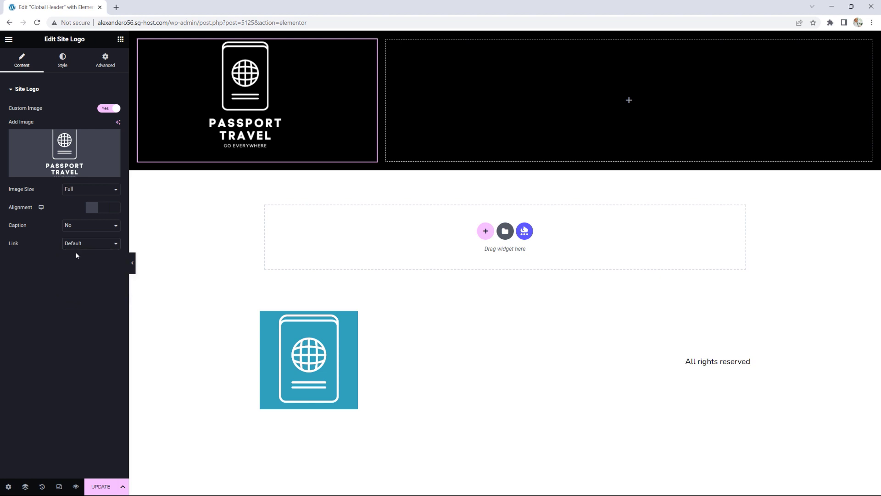
Step: Limit the logo's max width to 60% on the Style tab
left_click(62, 61)
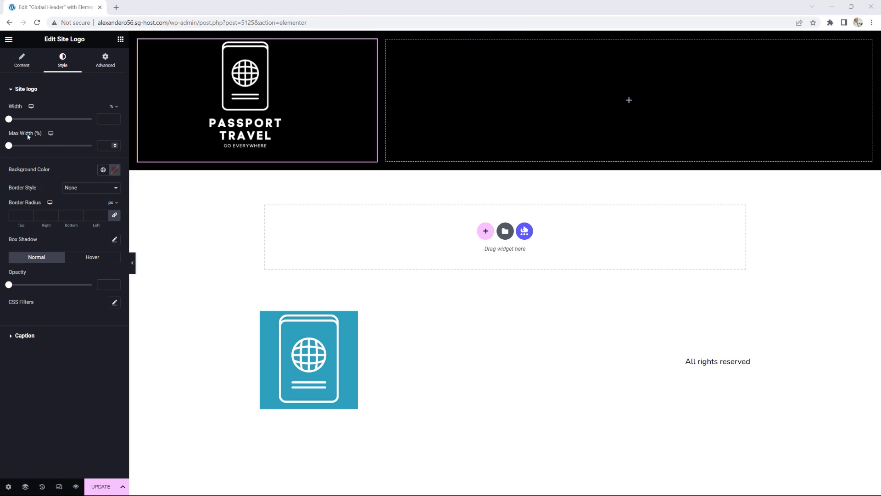
left_click_drag(8, 145, 54, 145)
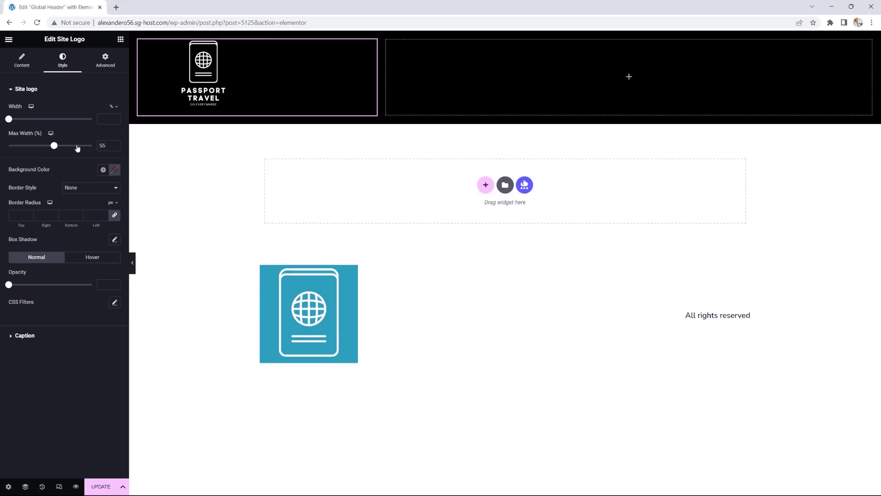
left_click(115, 145)
left_click(116, 145)
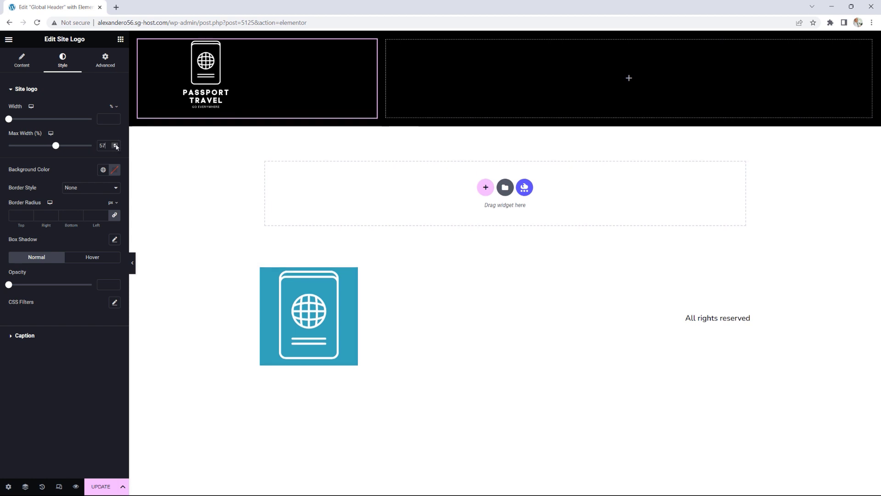
left_click(116, 144)
left_click(116, 145)
left_click(115, 144)
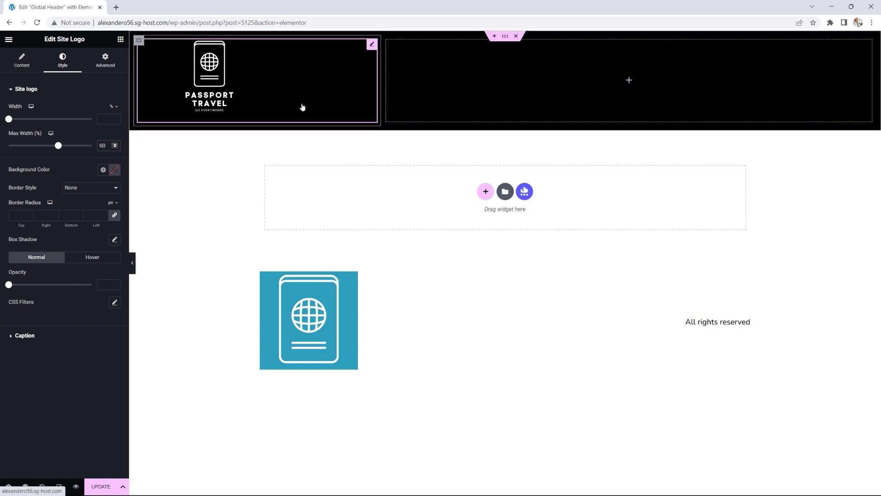
Step: Drag a Navigation Menu widget into the header's right column
left_click(121, 40)
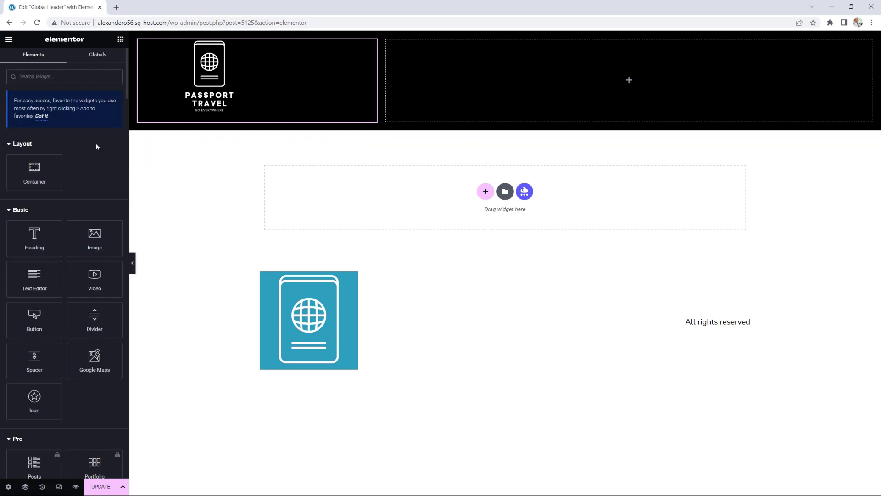
left_click_drag(127, 63, 131, 436)
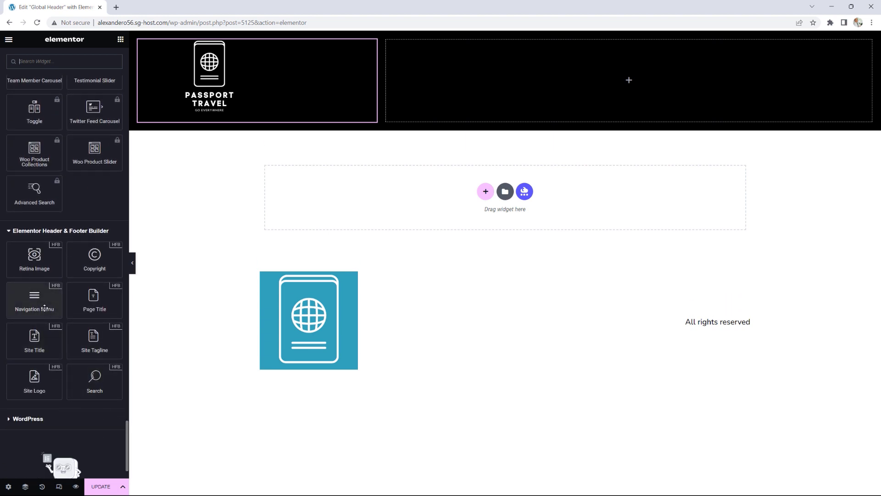
left_click_drag(30, 297, 630, 85)
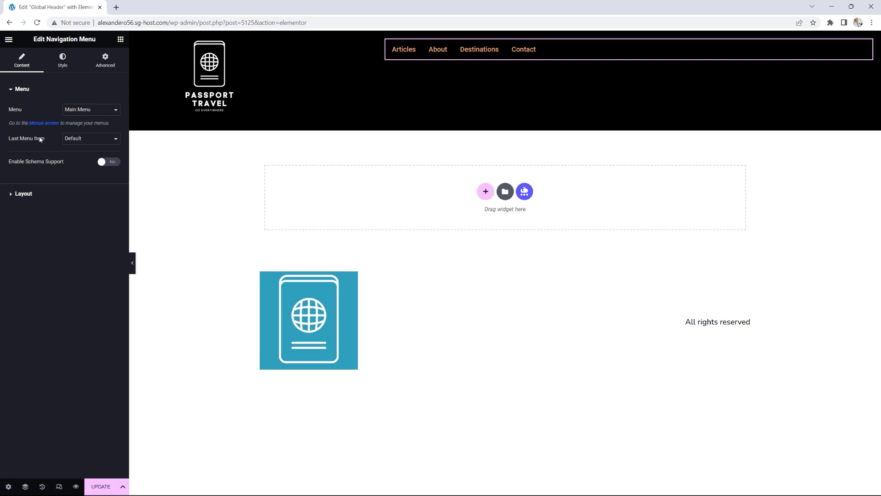
Step: Keep the last menu item (Contact) as a plain Default link and right-align the menu
left_click(103, 140)
left_click(82, 155)
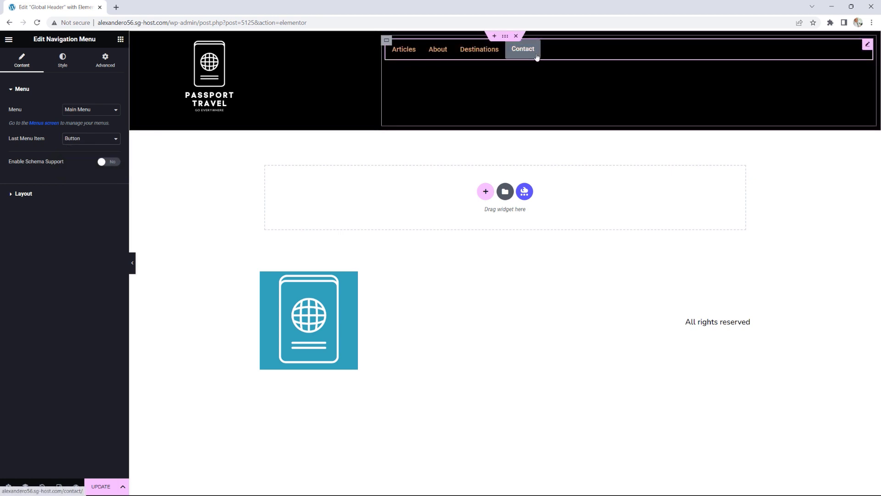
left_click(99, 139)
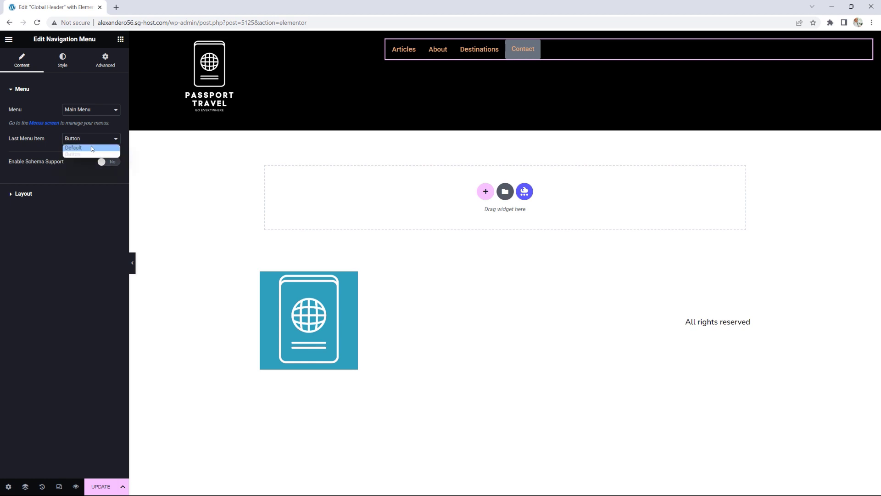
left_click(91, 147)
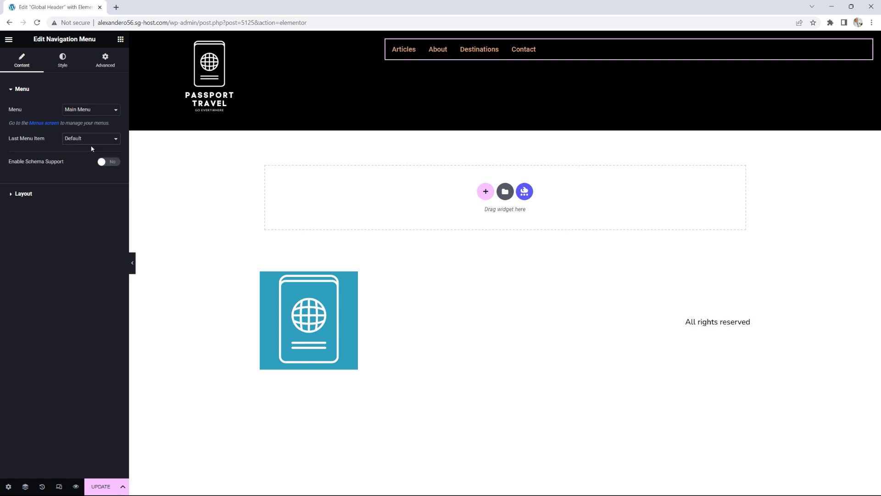
left_click(28, 193)
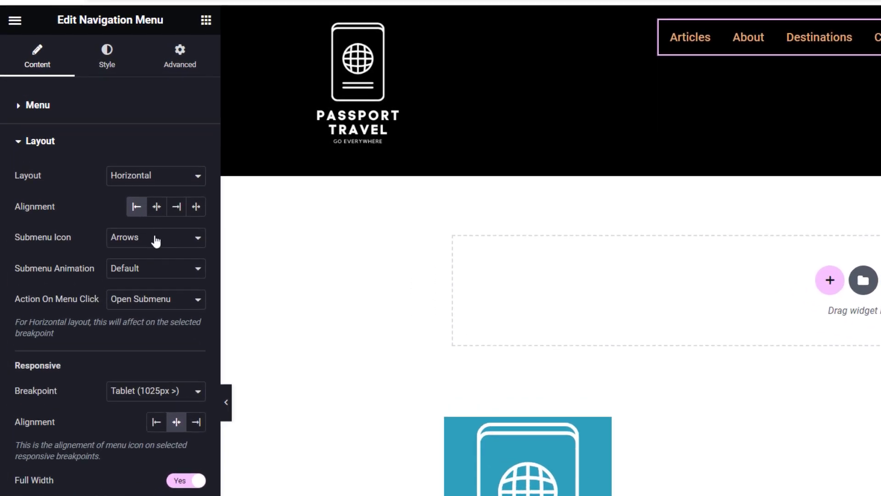
left_click(178, 212)
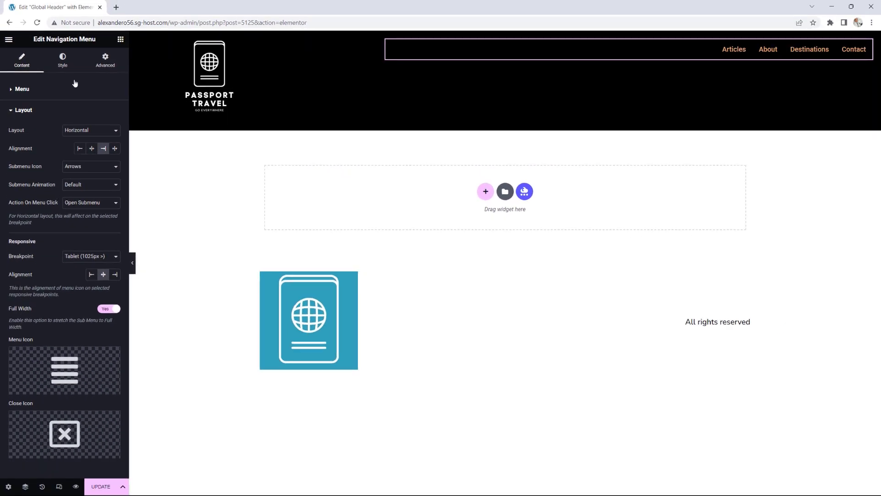
Step: Set the menu typography transform to Uppercase and text colour to the global Primary colour
left_click(62, 62)
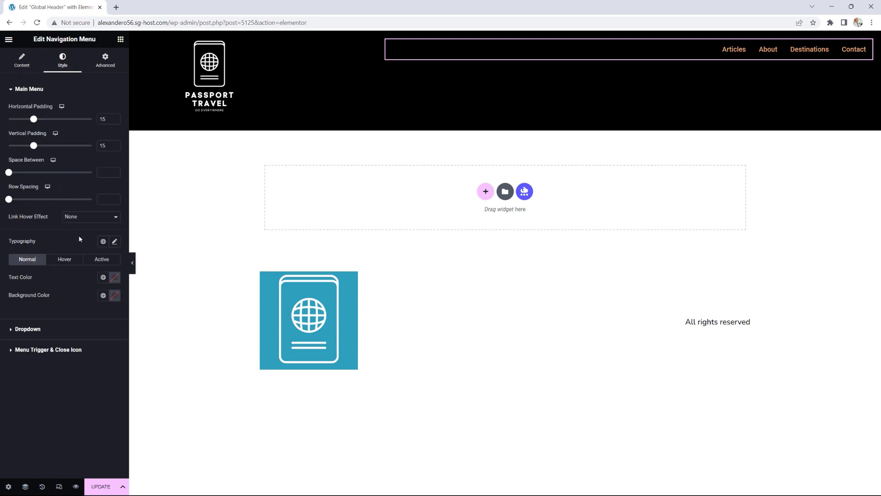
left_click(103, 242)
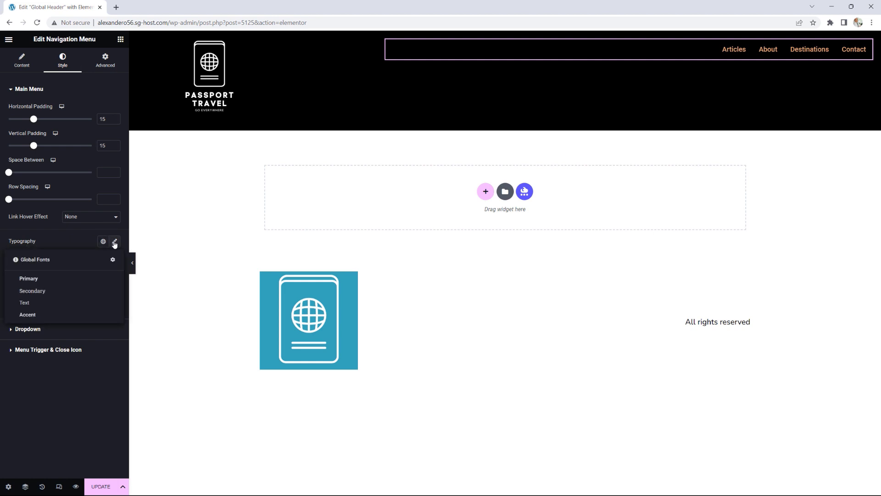
left_click(117, 241)
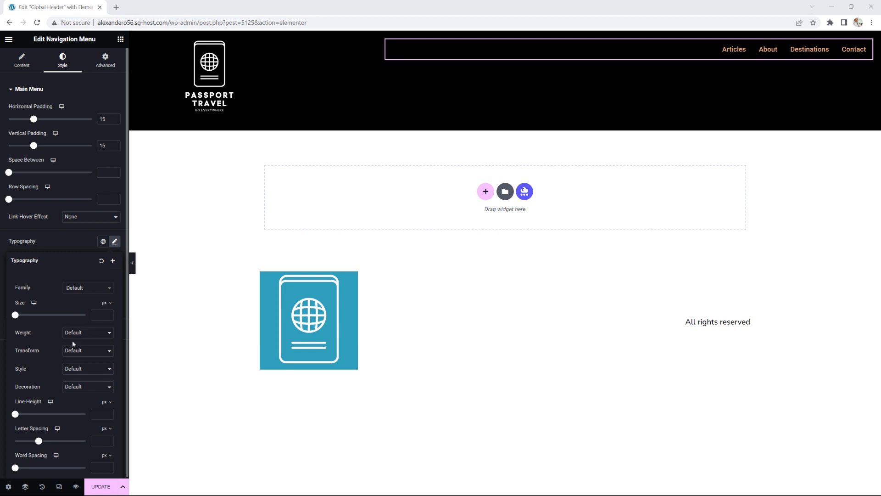
left_click(75, 351)
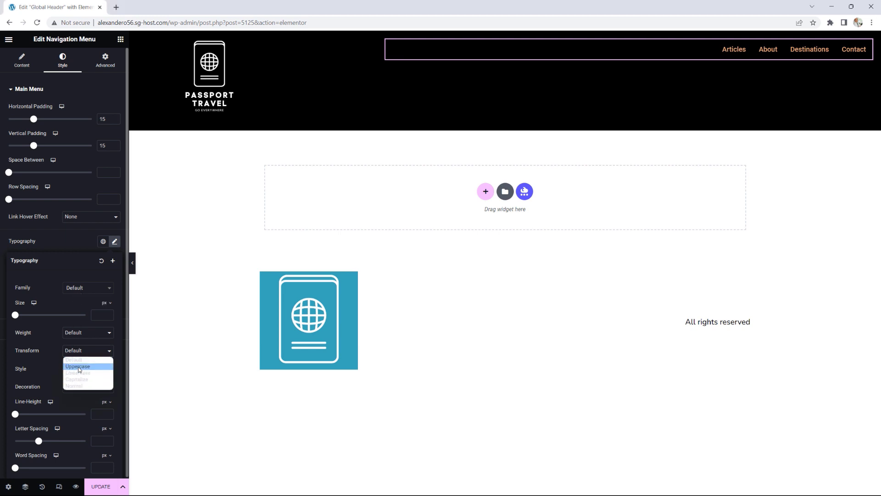
left_click(78, 366)
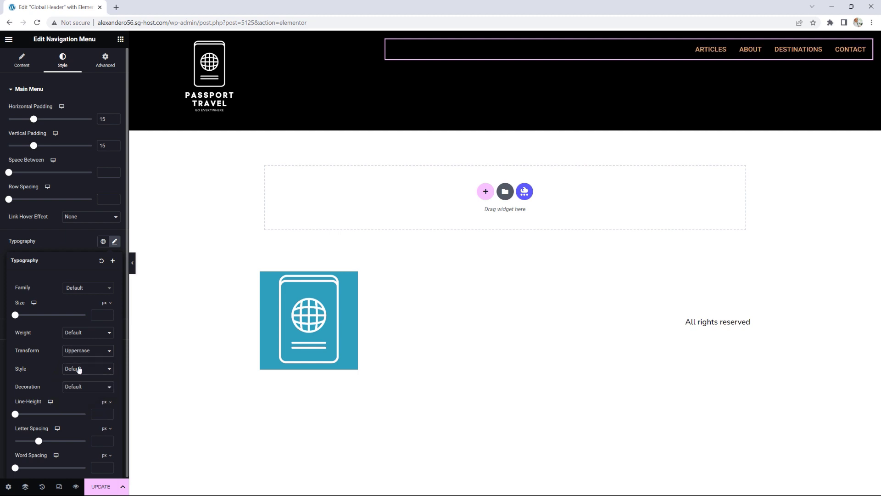
left_click(113, 243)
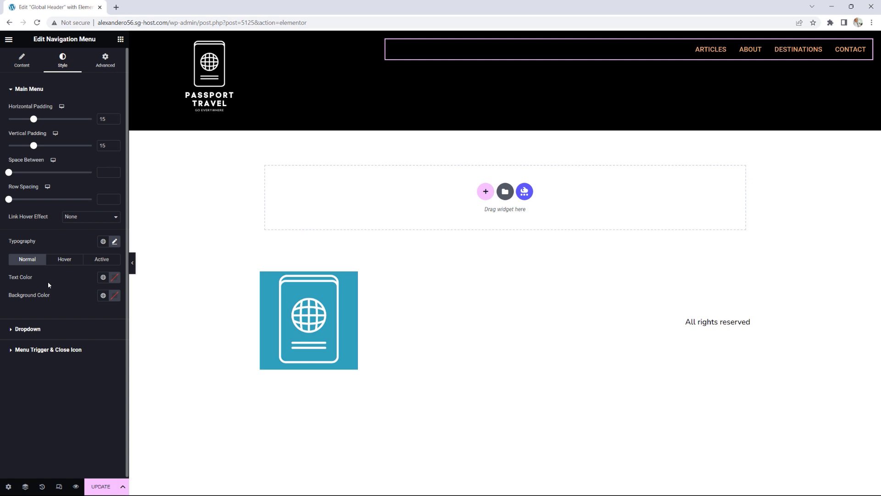
left_click(102, 277)
left_click(51, 321)
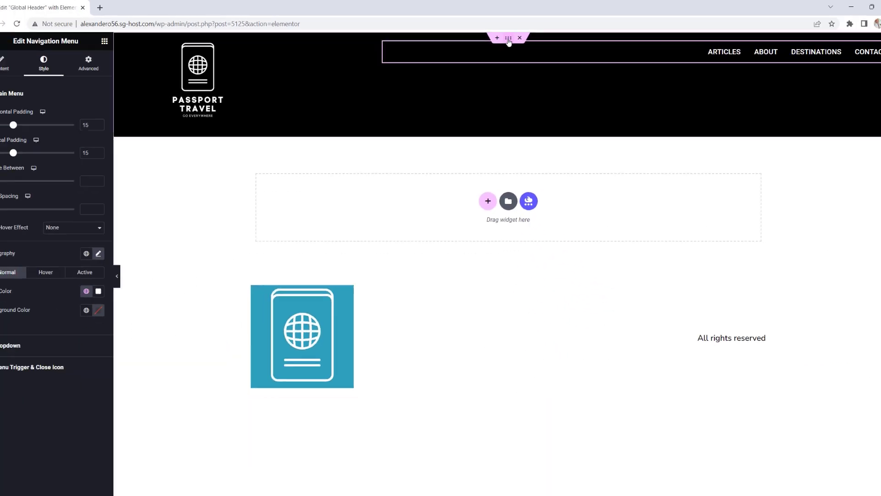
Step: Vertically centre the header container's items, save the template, and exit to its Edit Template page
left_click(596, 87)
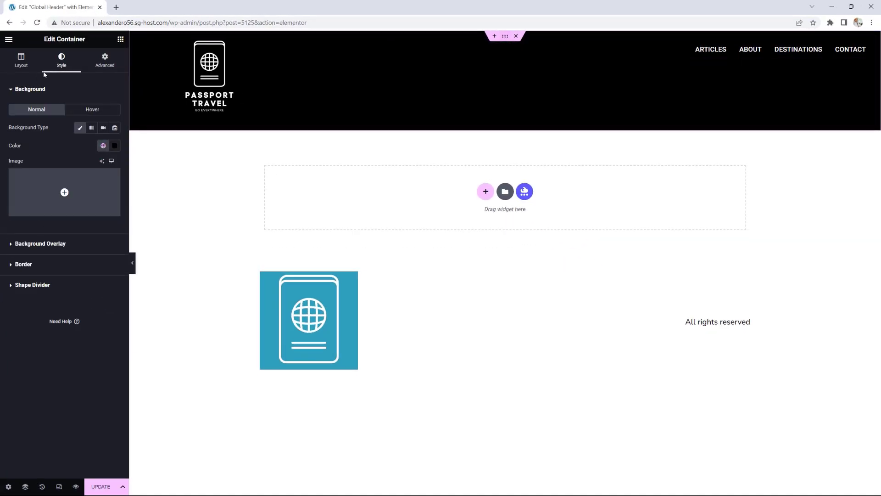
left_click(23, 63)
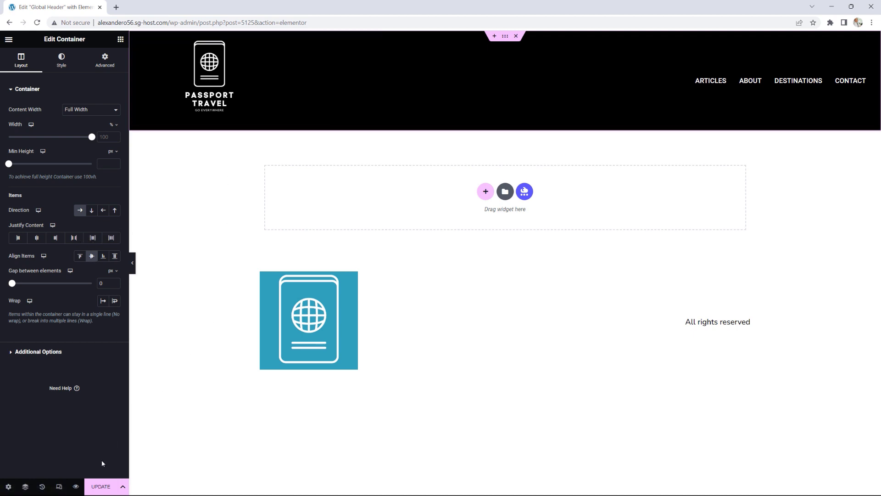
left_click(101, 487)
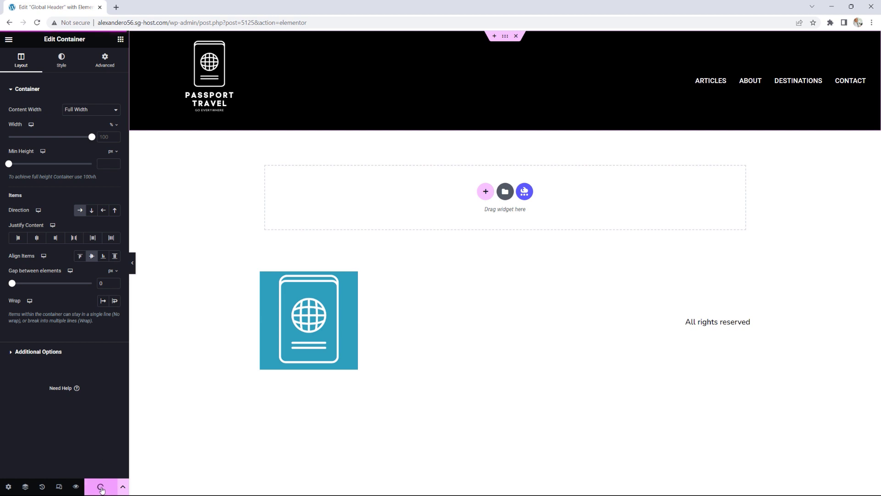
left_click(9, 40)
left_click(49, 204)
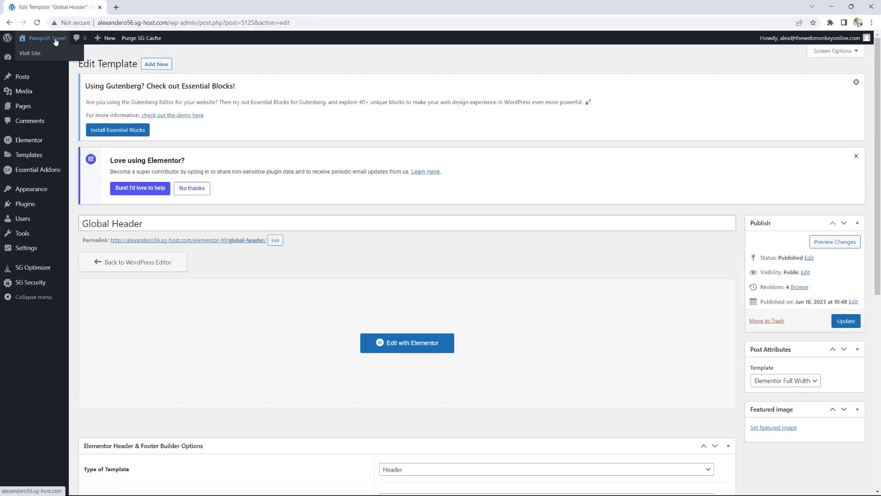
Step: Check the live Home, Articles, About and Contact pages, then return to the Dashboard
left_click(54, 39)
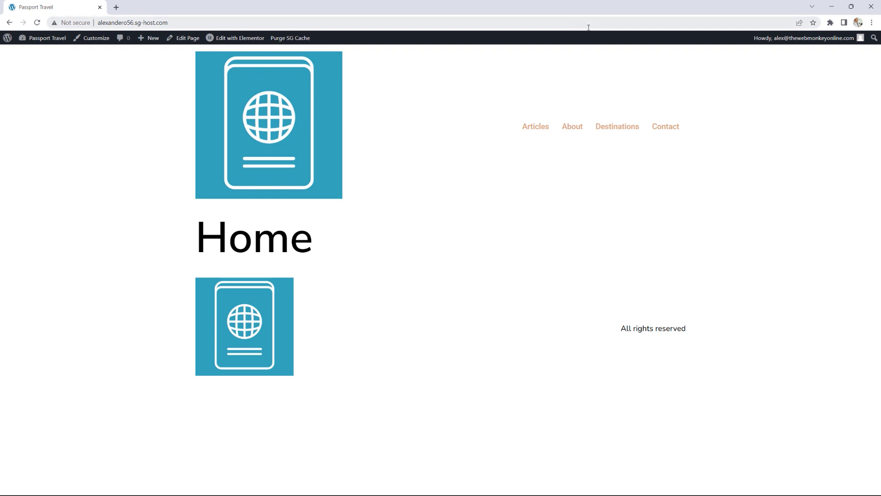
left_click(540, 131)
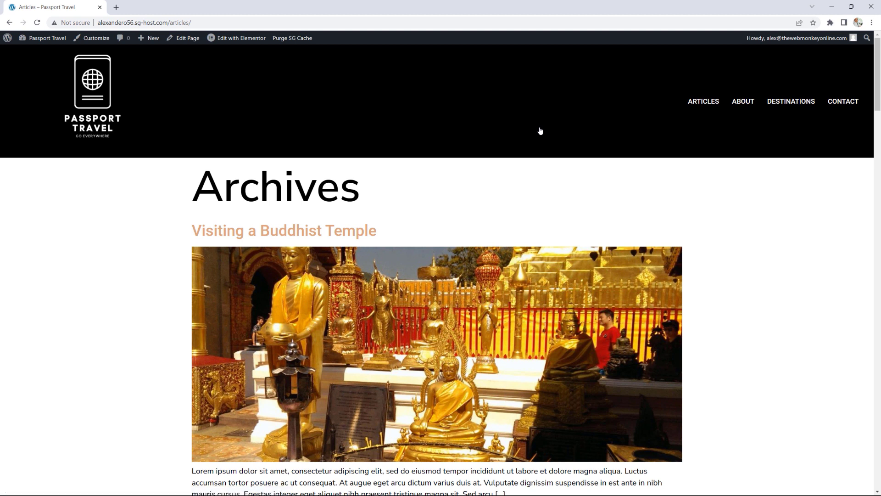
left_click(744, 103)
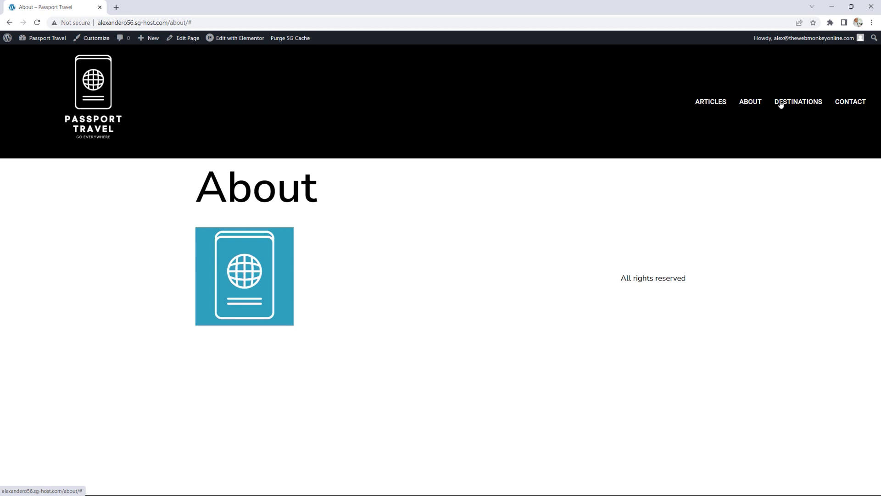
left_click(850, 106)
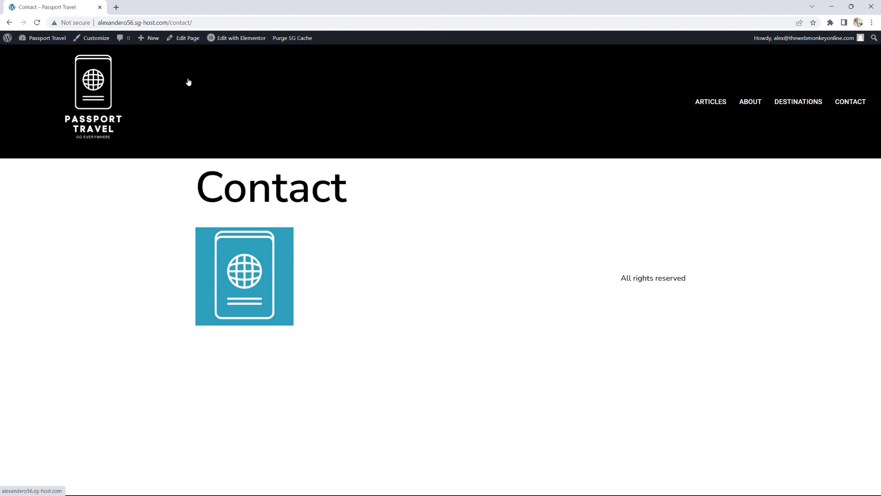
left_click(92, 101)
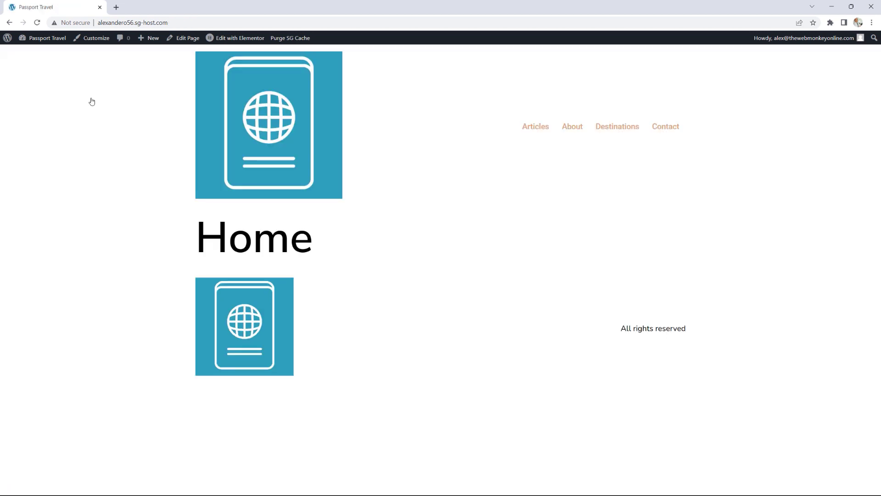
mouse_move(48, 40)
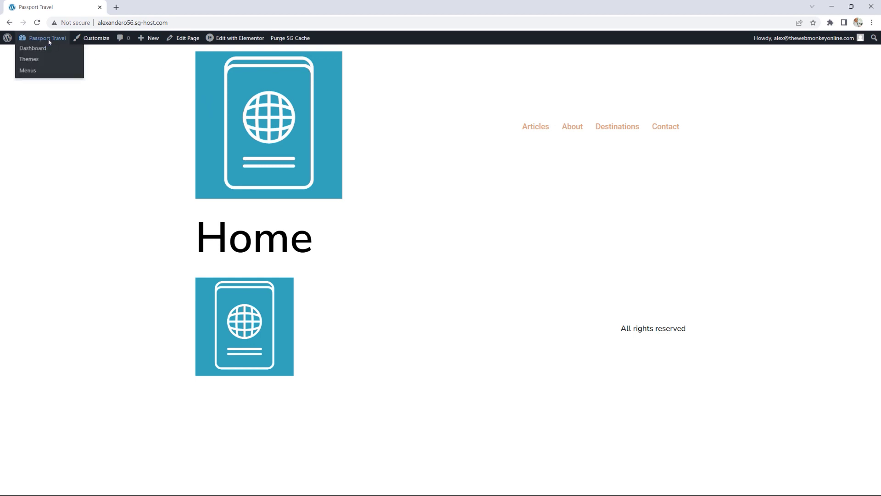
left_click(33, 48)
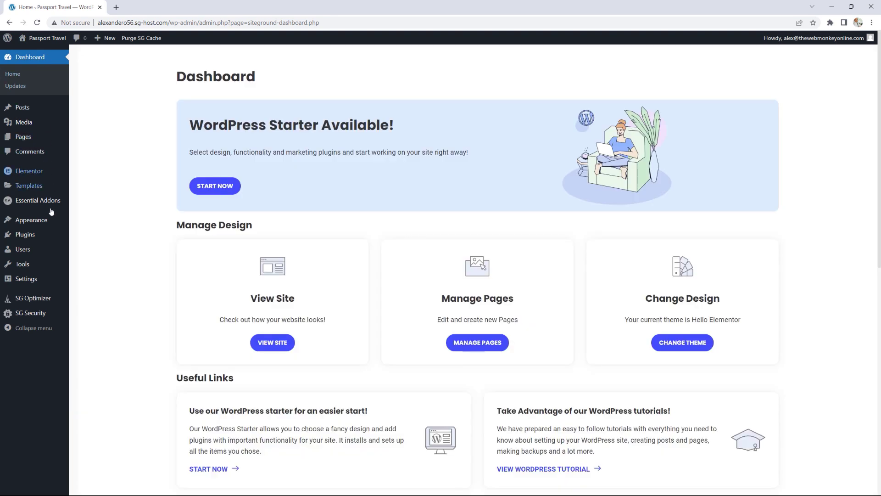
Step: Duplicate the Global Header template with EA Duplicator in the Header & Footer Builder list
mouse_move(46, 228)
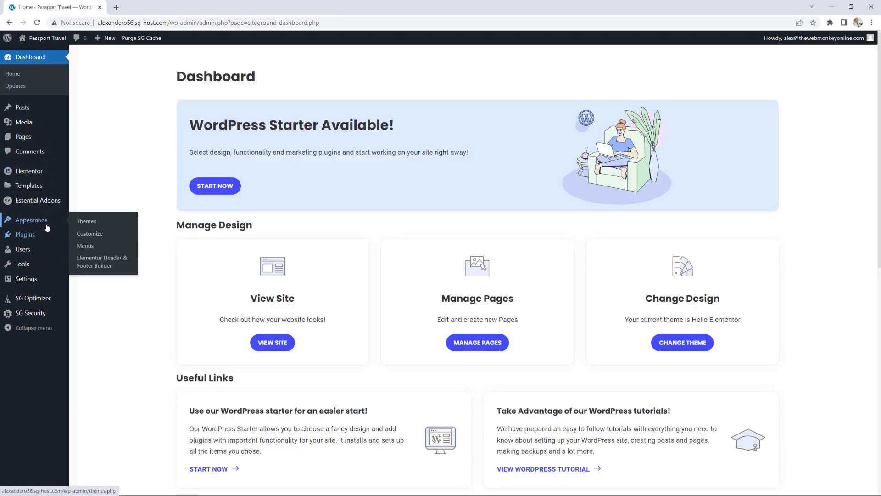
left_click(107, 264)
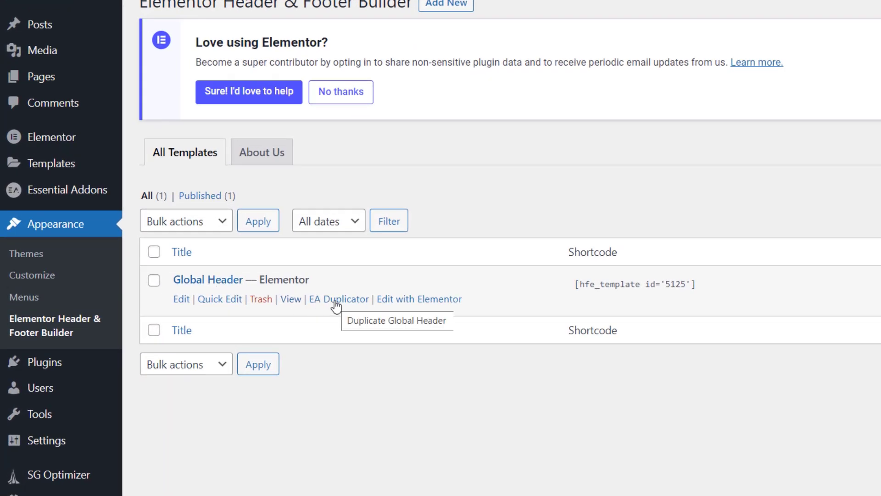
left_click(337, 301)
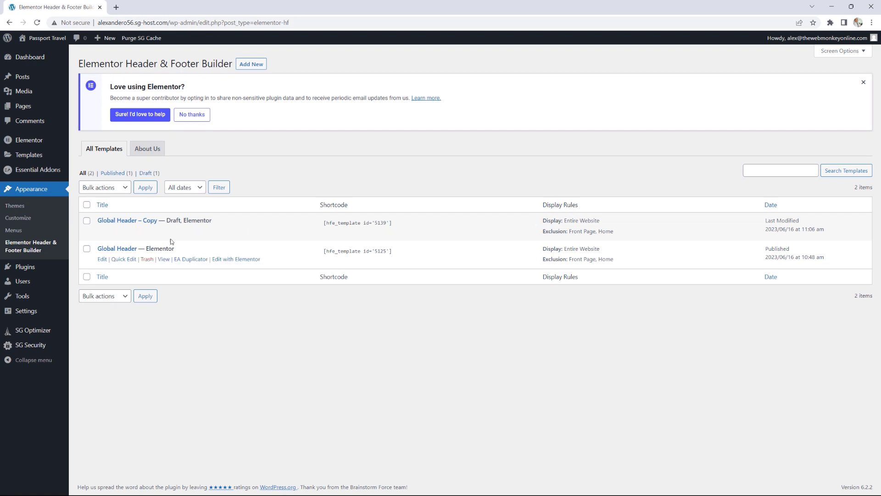
Step: Rename the copied template to 'Homepage Header'
left_click(103, 232)
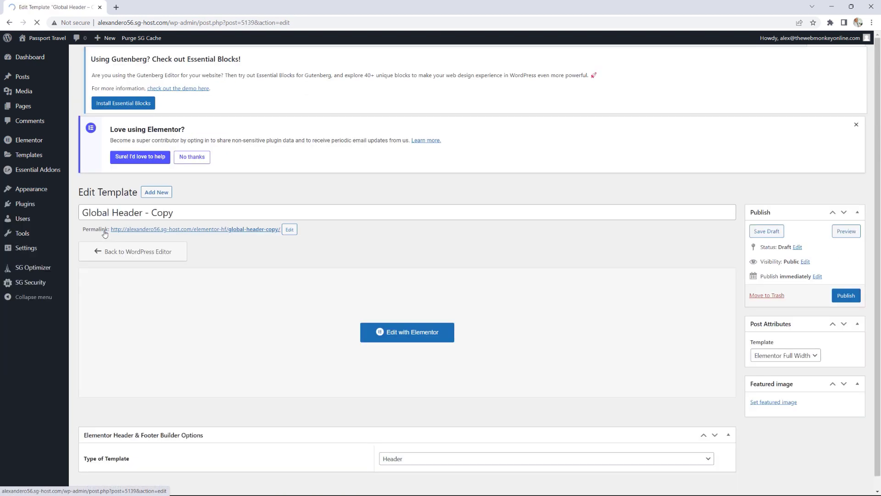
left_click_drag(196, 224, 62, 229)
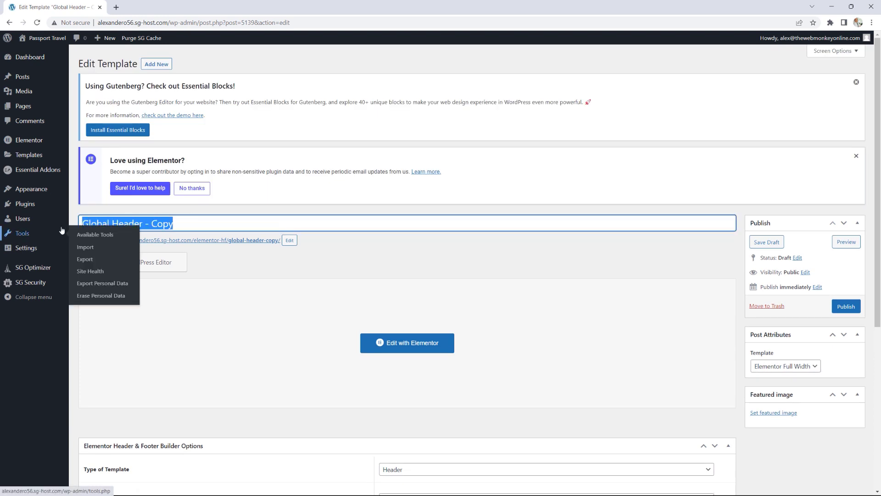
type("Hop")
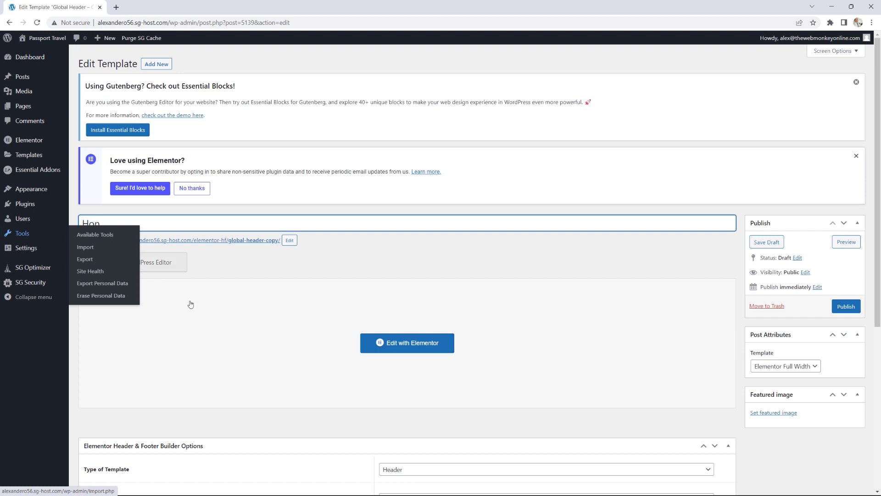
key("BackSpace")
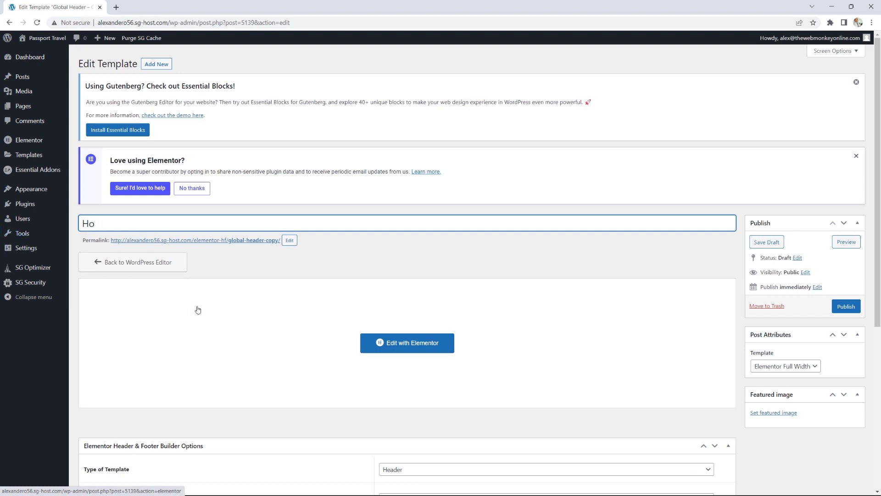
type("mepae")
key("BackSpace")
type("ge Header")
scroll(443, 301, "down", 5)
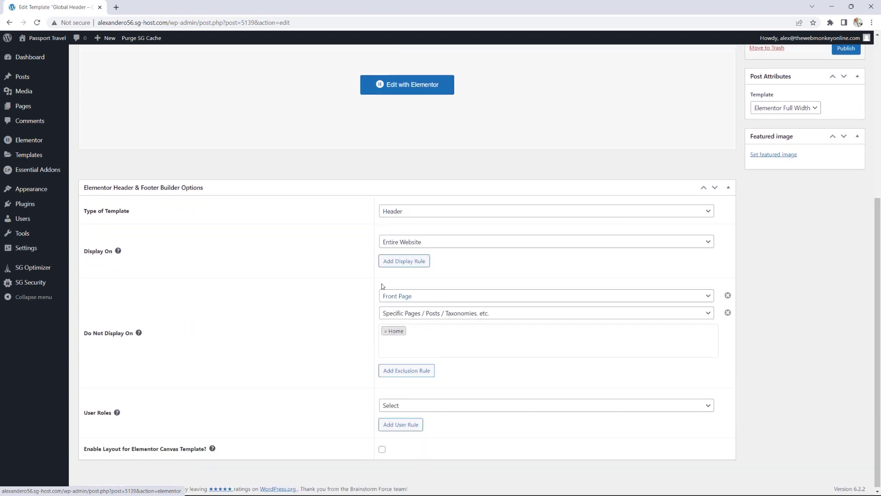
Step: Set the header to display on the Front Page and the Home page
left_click(474, 243)
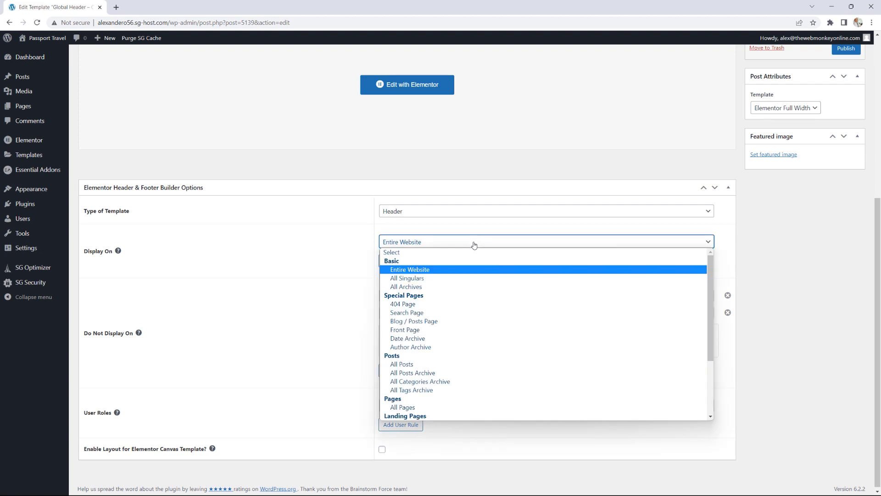
left_click(423, 331)
left_click(420, 259)
left_click(421, 261)
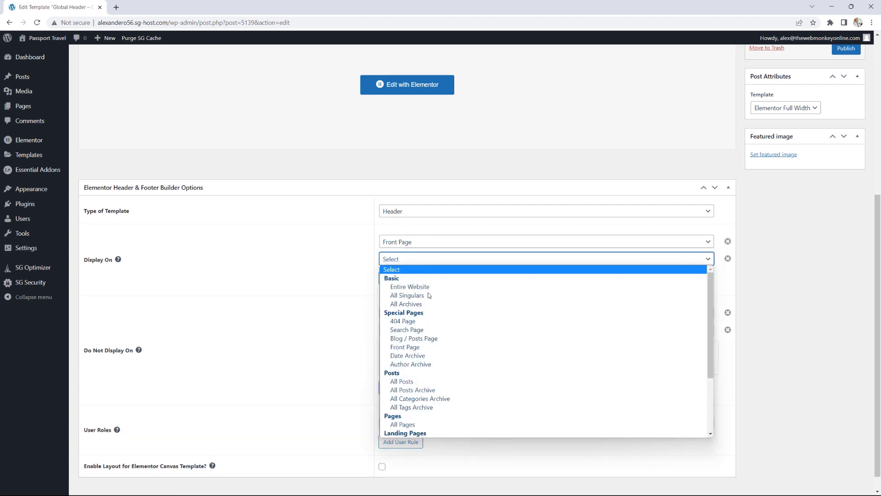
scroll(417, 342, "down", 2)
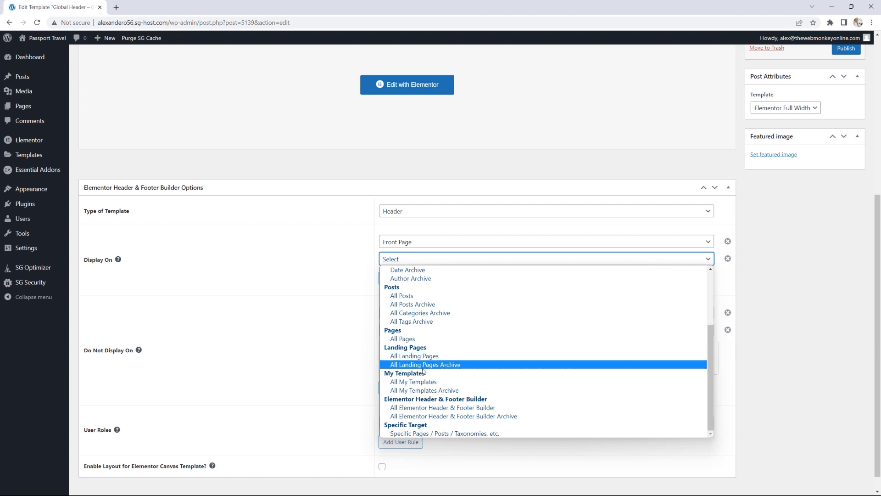
left_click(428, 434)
left_click(419, 279)
type("ho")
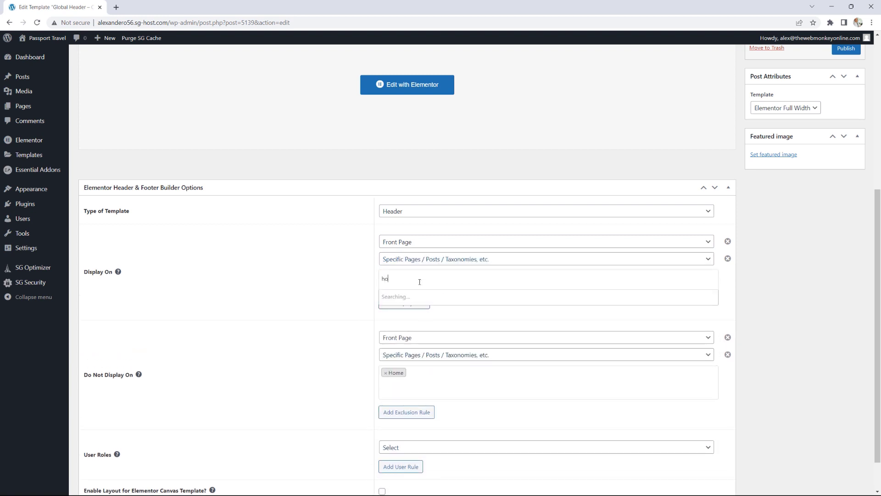
type("me")
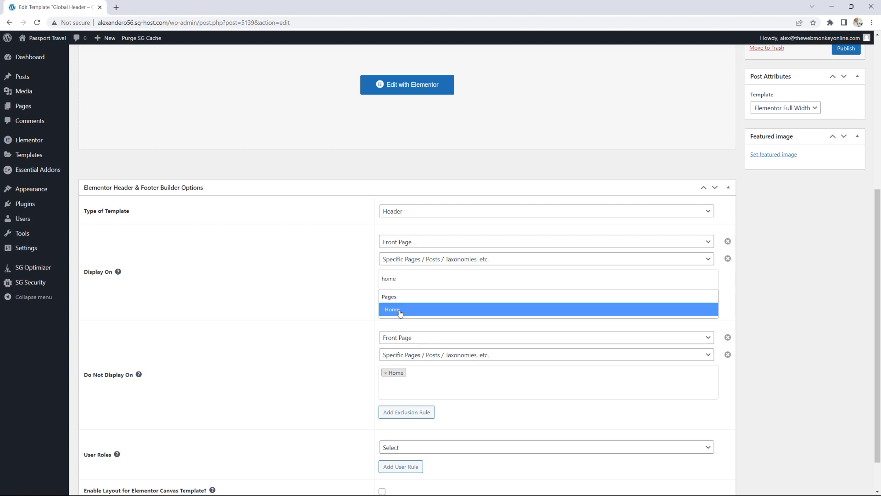
left_click(400, 311)
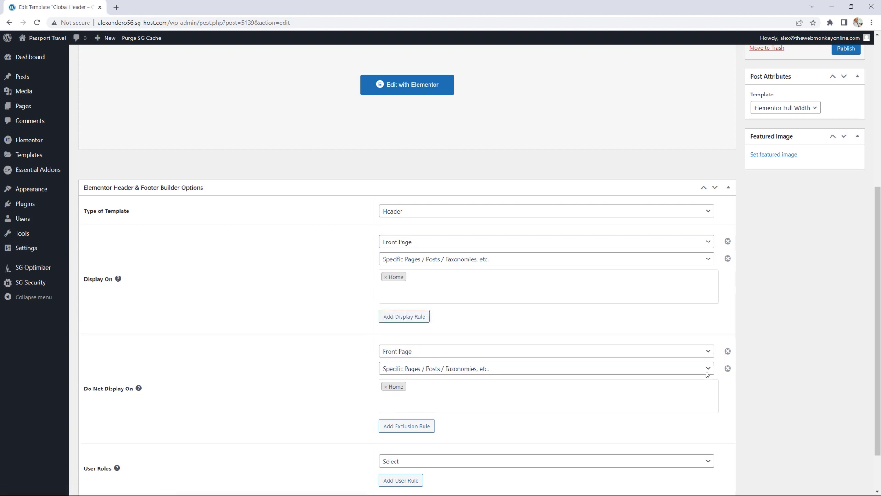
Step: Delete the Front Page and Home exclusion rules and publish the template
left_click(727, 368)
left_click(727, 351)
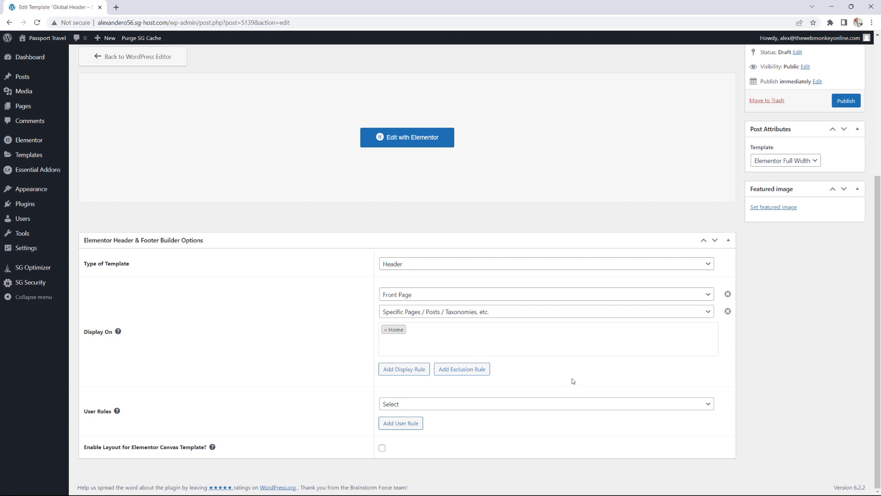
scroll(670, 305, "up", 1)
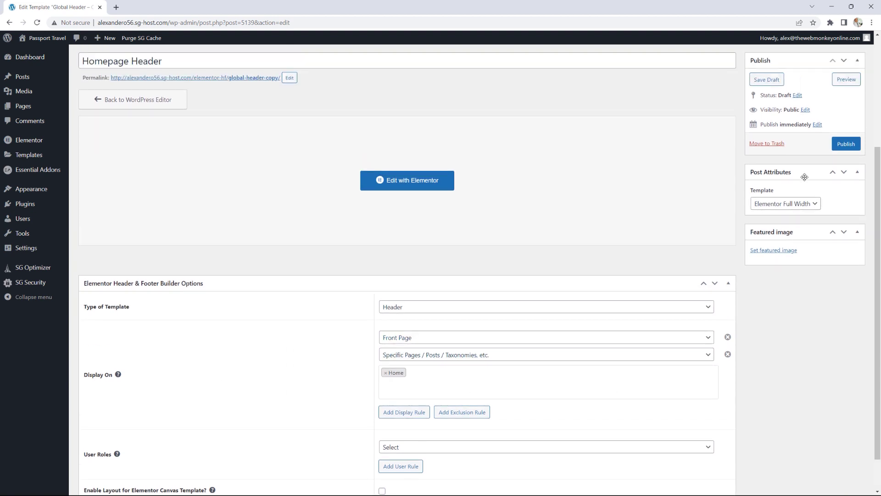
left_click(846, 144)
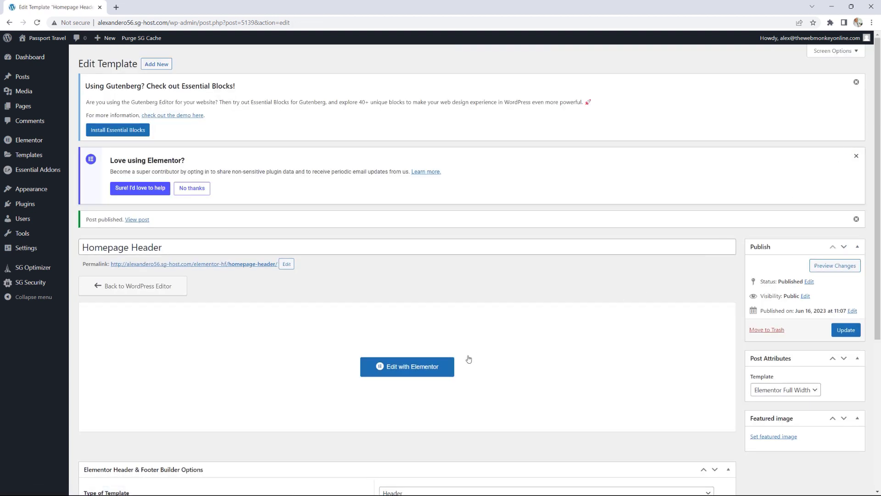
left_click(423, 367)
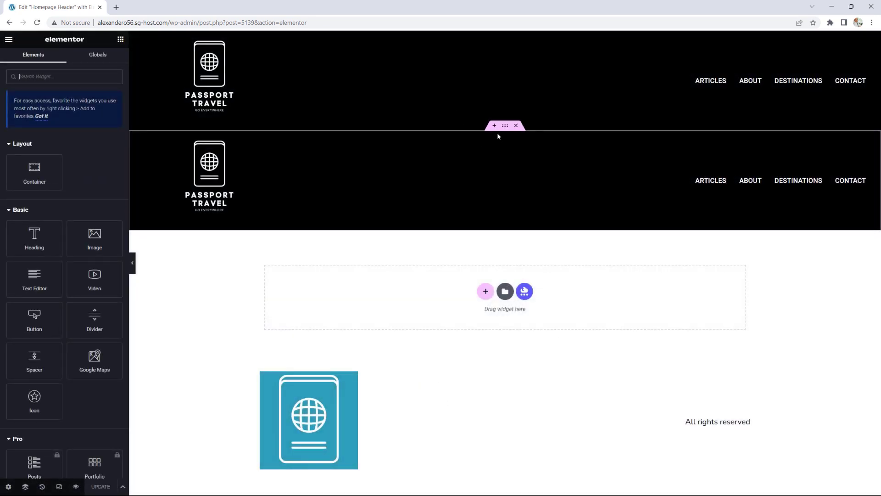
Step: Turn off the second header band's Classic black background, save, and view the page
left_click(506, 129)
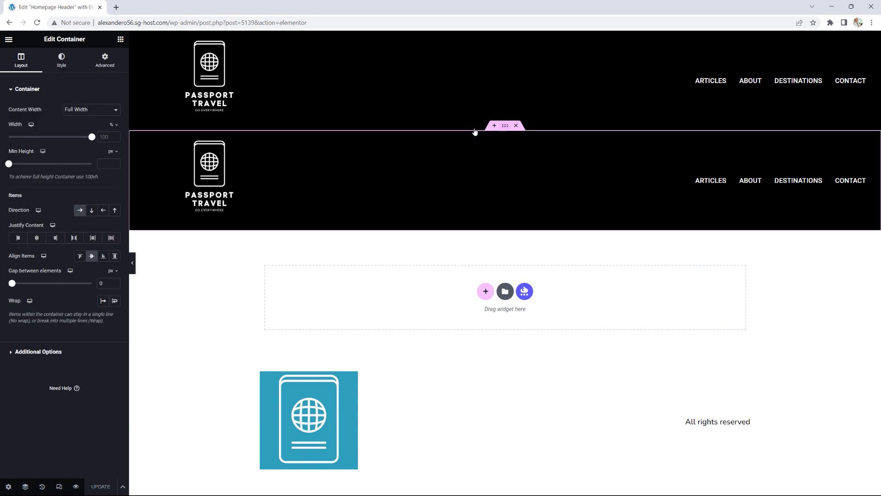
left_click(61, 61)
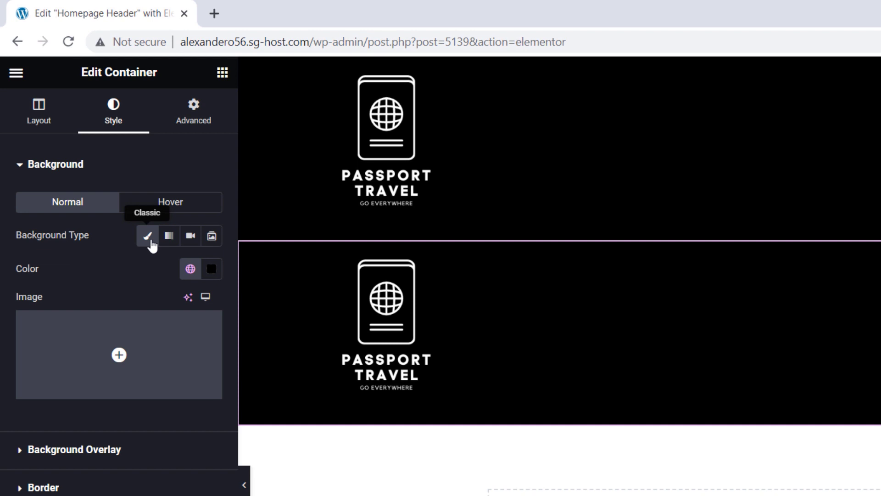
left_click(151, 243)
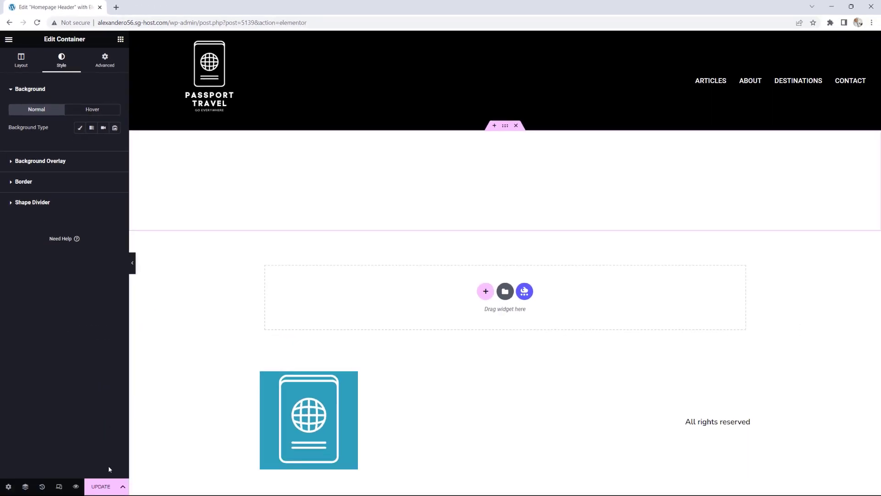
left_click(102, 486)
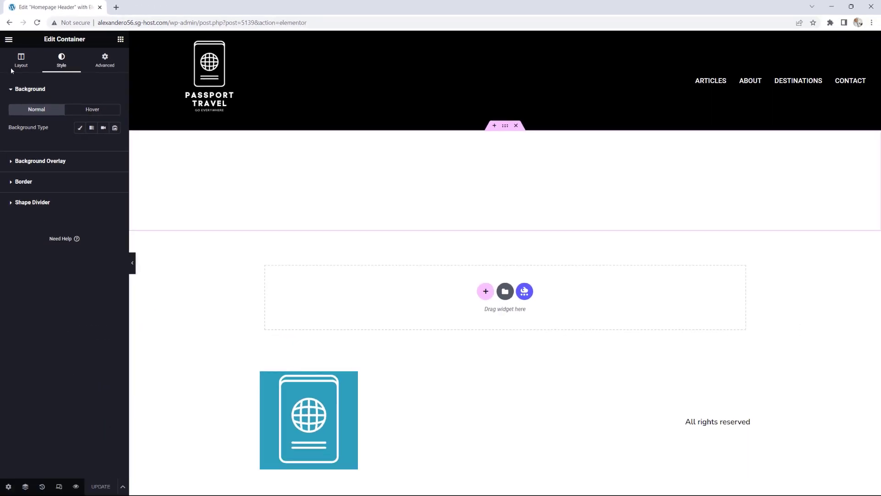
left_click(9, 39)
left_click(41, 186)
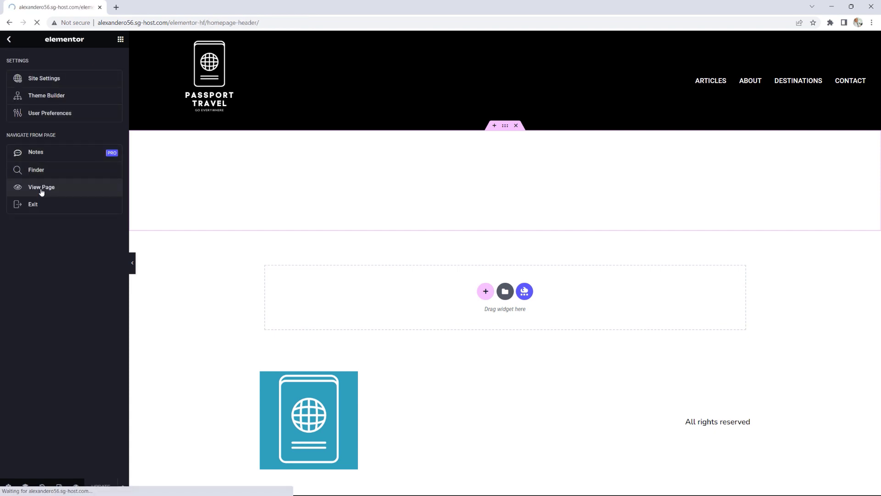
Step: Compare the Home page's blank white header with the About page's black menu header
left_click(96, 79)
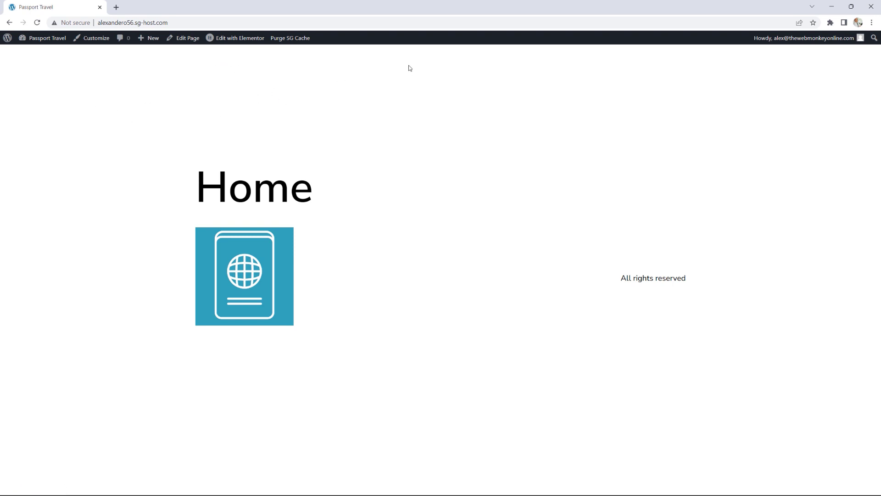
left_click_drag(666, 96, 830, 109)
left_click(750, 103)
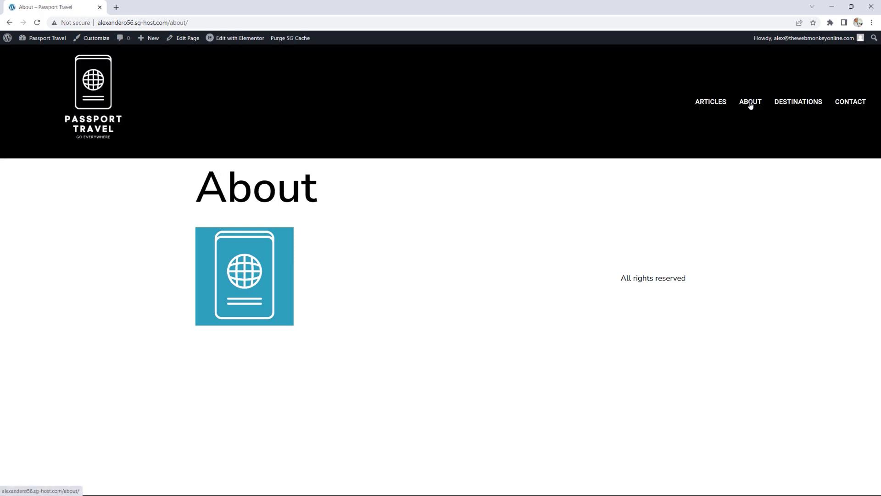
left_click(102, 101)
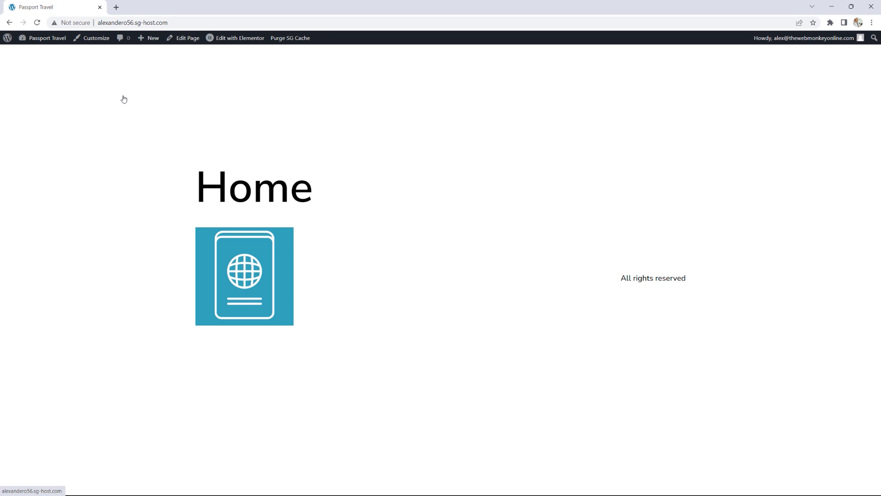
Step: In Site Identity, replace the blue passport logo with Logo.png
left_click(102, 40)
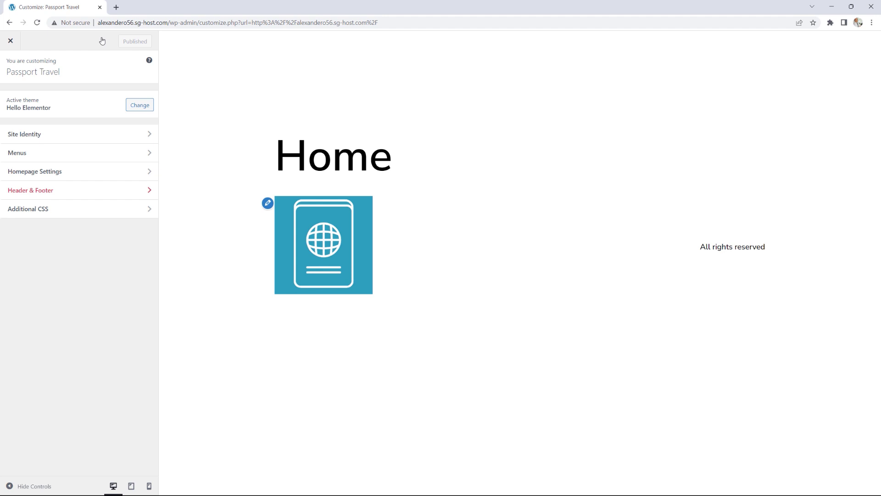
left_click(34, 134)
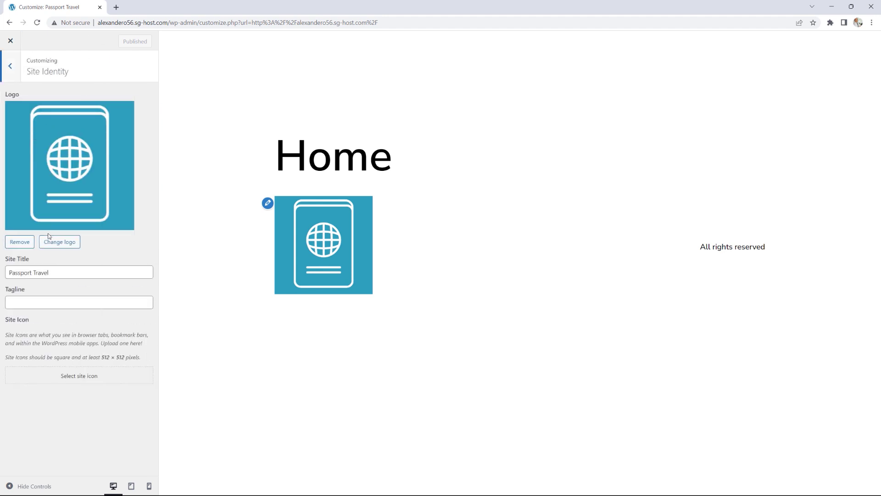
left_click(21, 242)
left_click(80, 117)
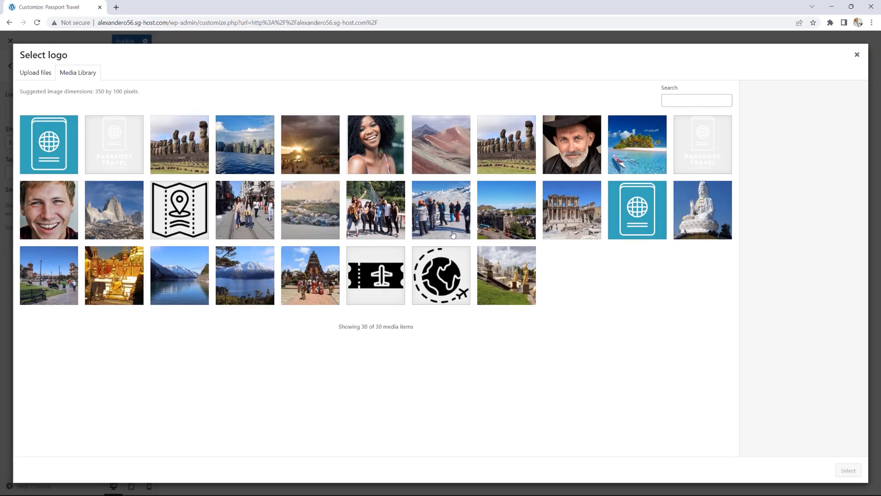
left_click(722, 132)
left_click(848, 470)
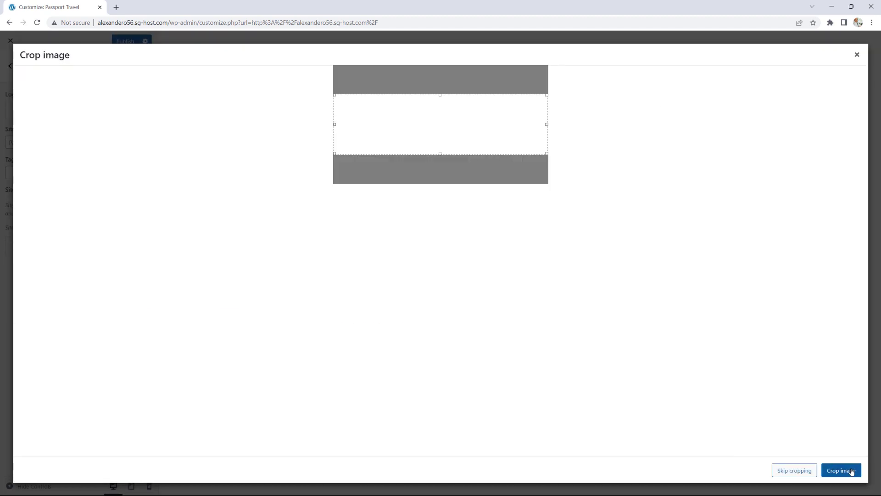
Step: Crop the new logo to the full image and publish the change
left_click_drag(442, 158, 442, 183)
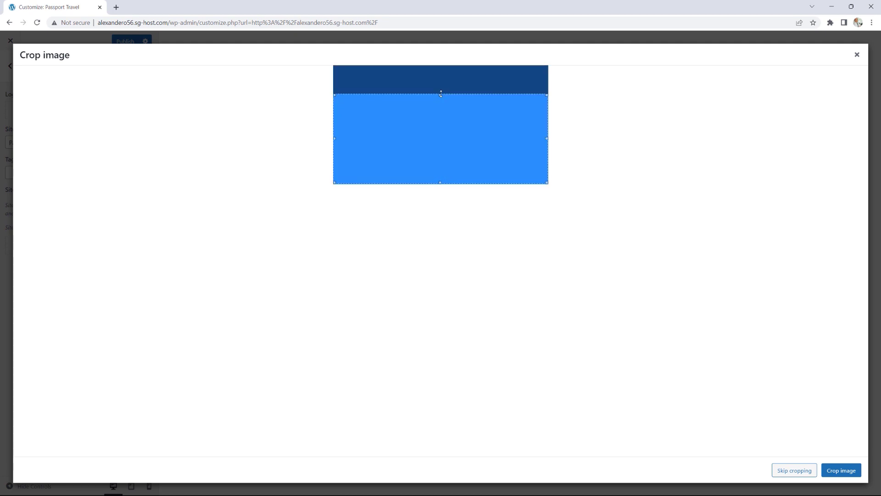
left_click_drag(441, 92, 436, 56)
left_click(840, 470)
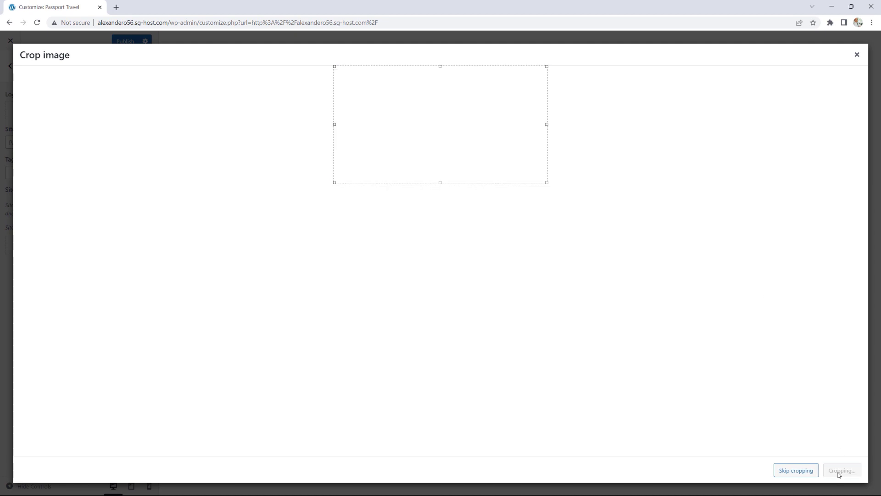
left_click(129, 46)
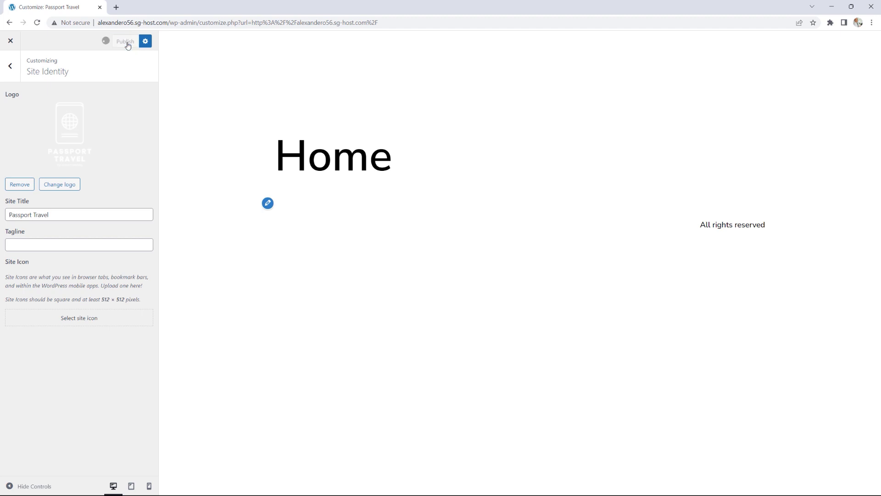
left_click(10, 41)
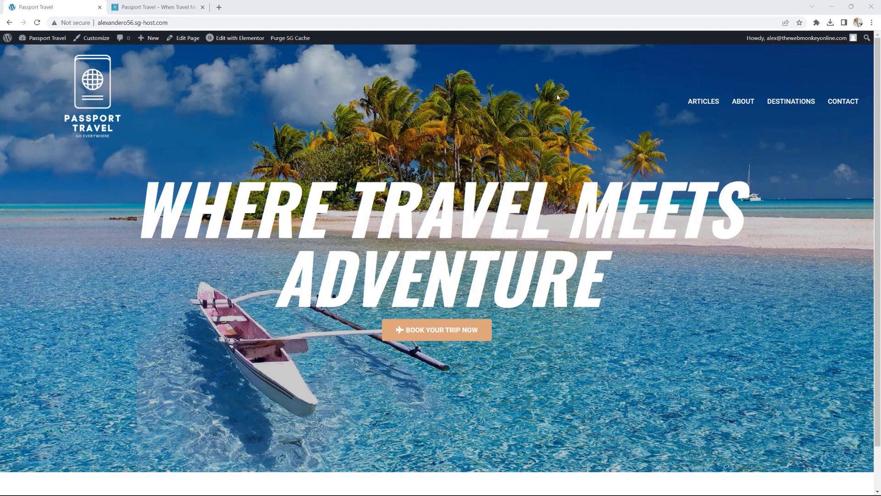
Step: Review the reference site's contact footer, close its tab, and return to the admin dashboard
scroll(616, 114, "down", 1)
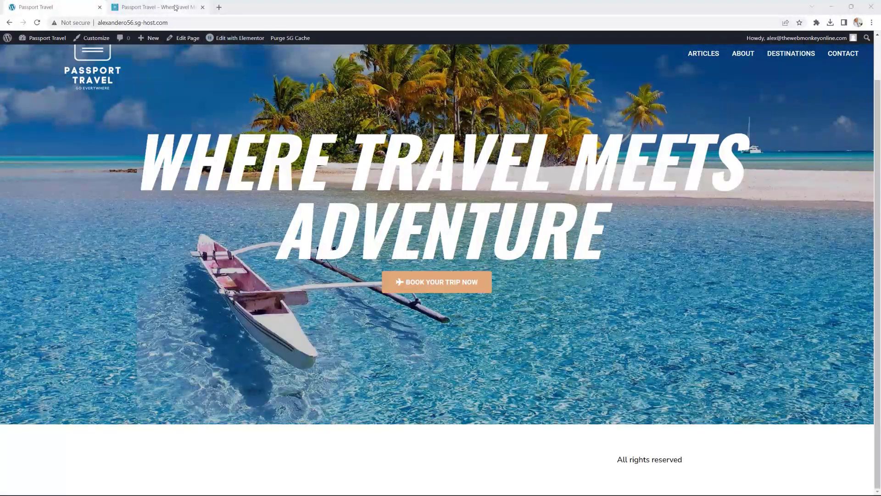
left_click(156, 7)
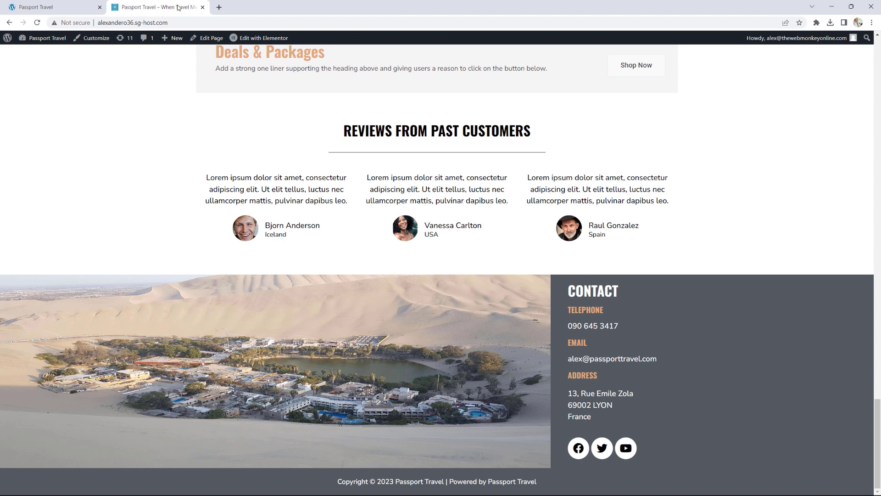
key("ctrl+w")
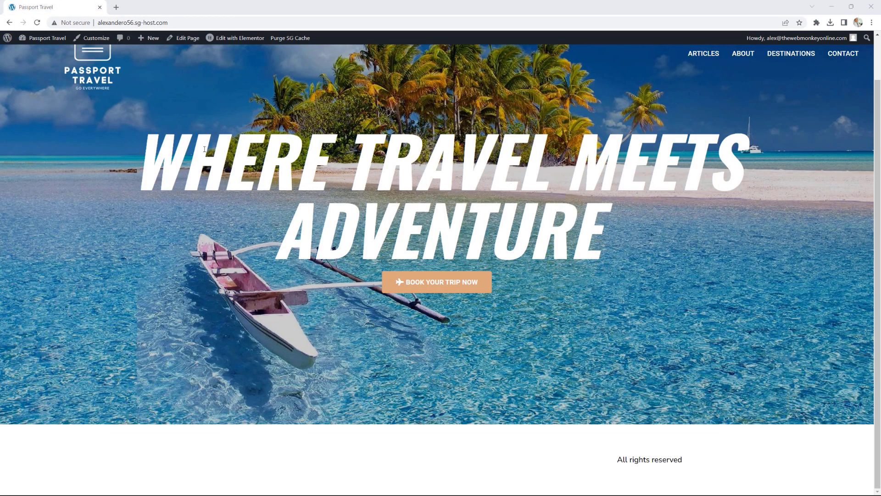
left_click(59, 39)
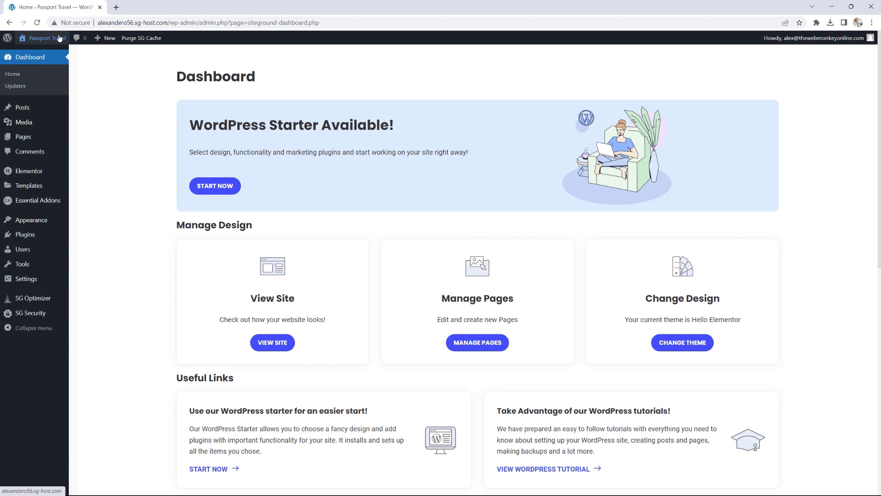
Step: Start a new Header & Footer template titled 'Global Footer' of type Footer
mouse_move(32, 220)
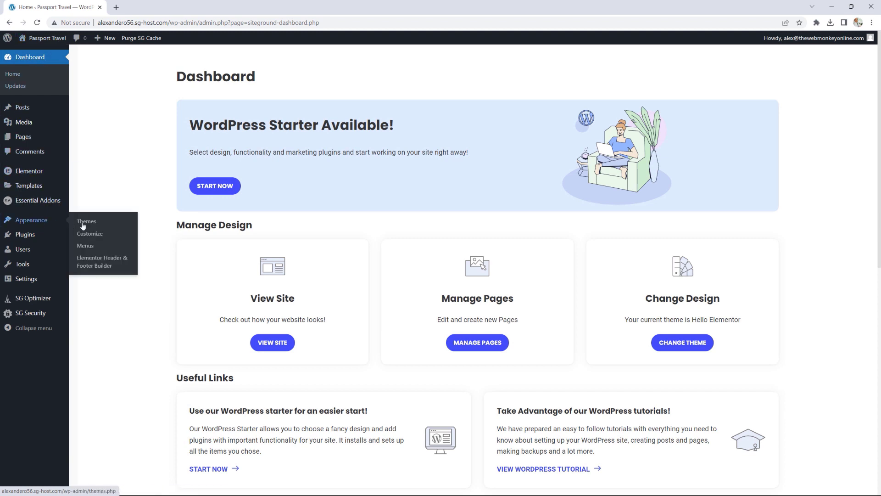
left_click(104, 263)
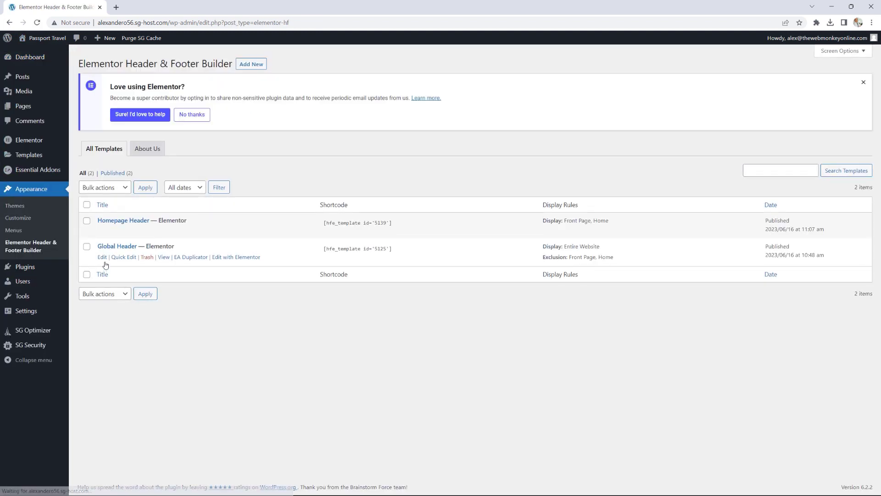
left_click(256, 70)
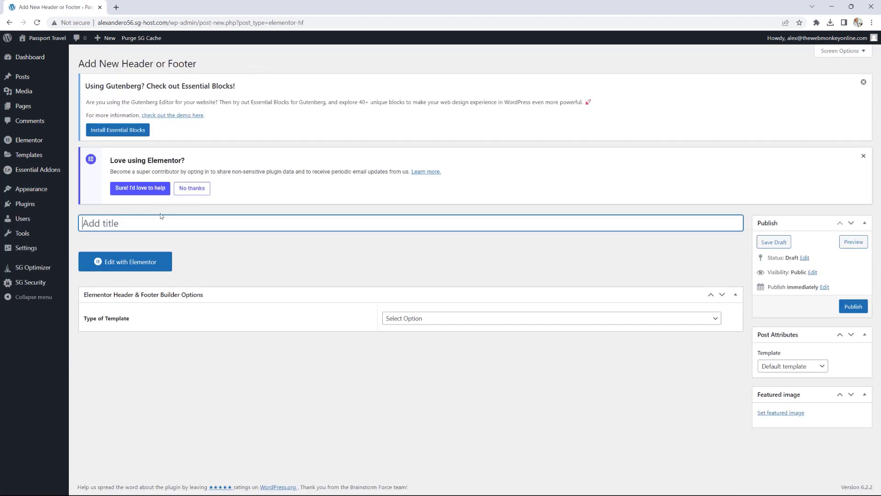
type("Global Footer")
left_click(434, 320)
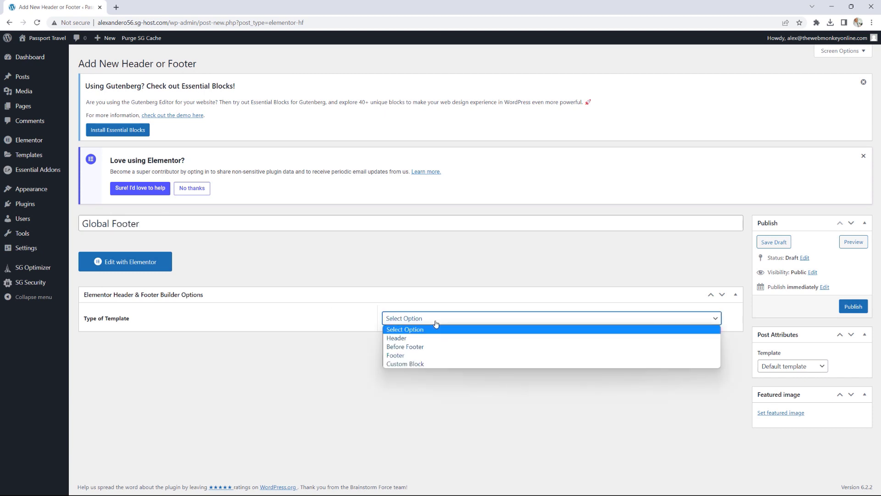
left_click(413, 355)
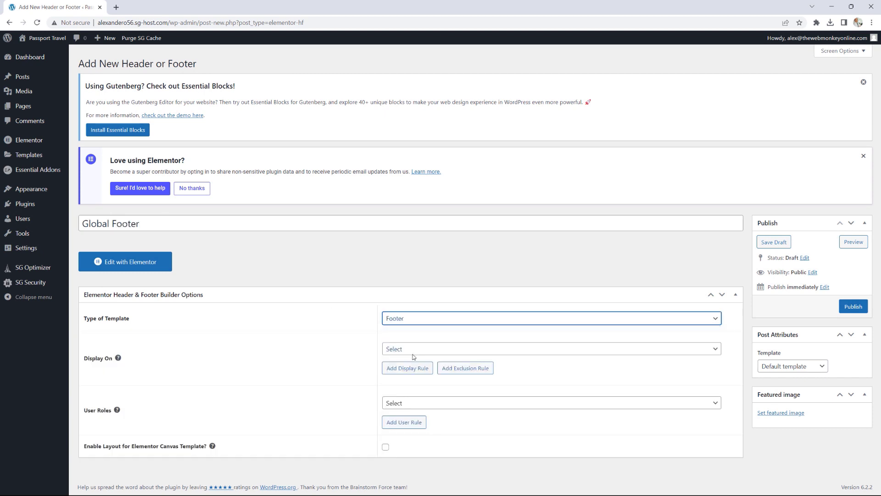
Step: Use the Elementor Full Width layout, display it on the Entire Website, and publish
left_click(799, 369)
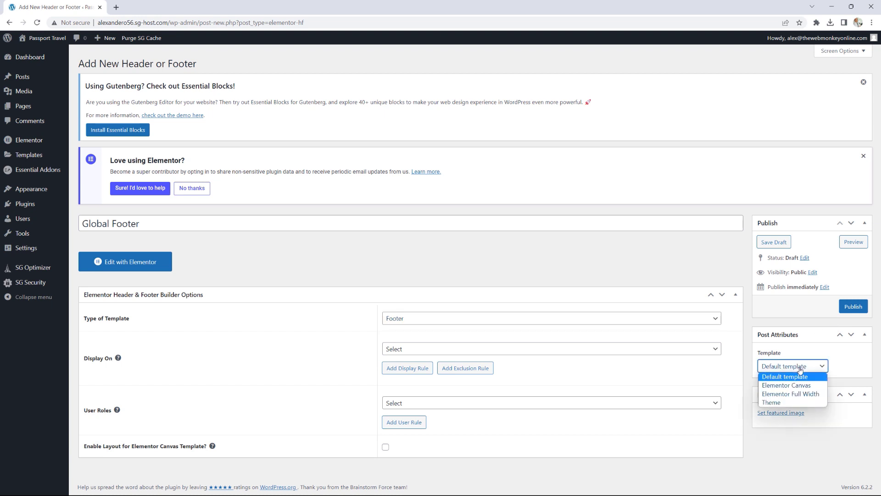
left_click(797, 395)
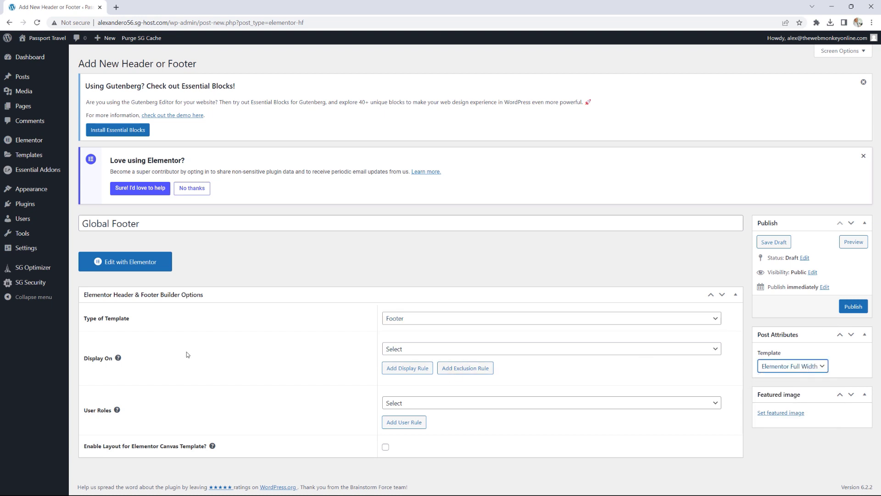
left_click(432, 351)
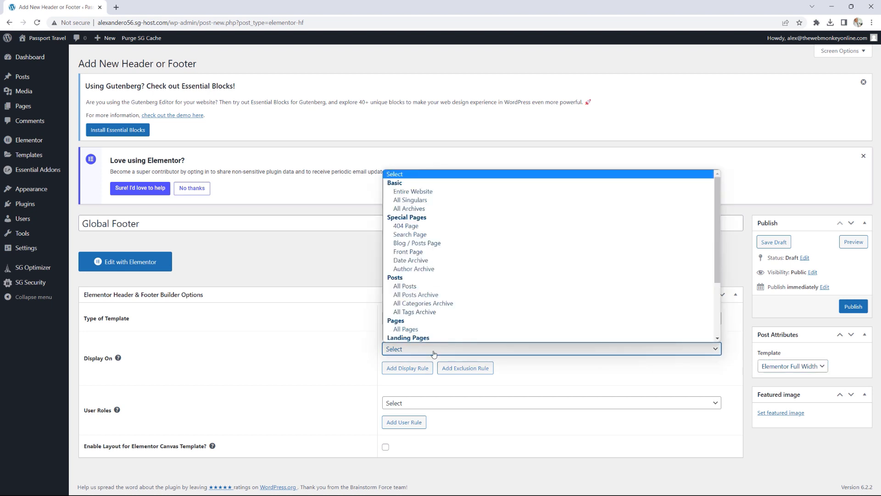
left_click(420, 192)
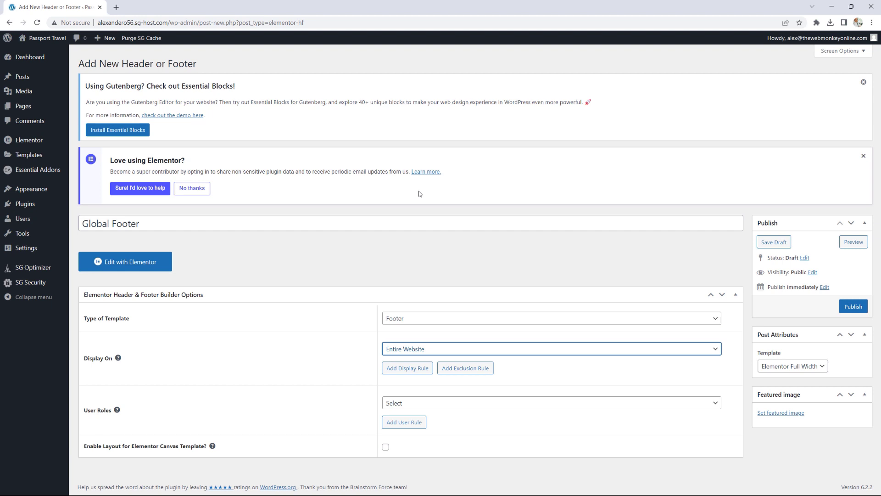
left_click(855, 306)
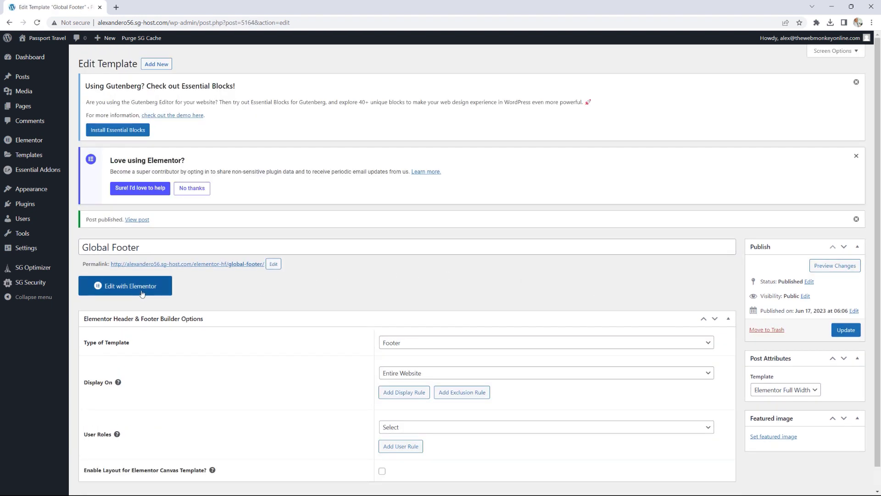
left_click(142, 293)
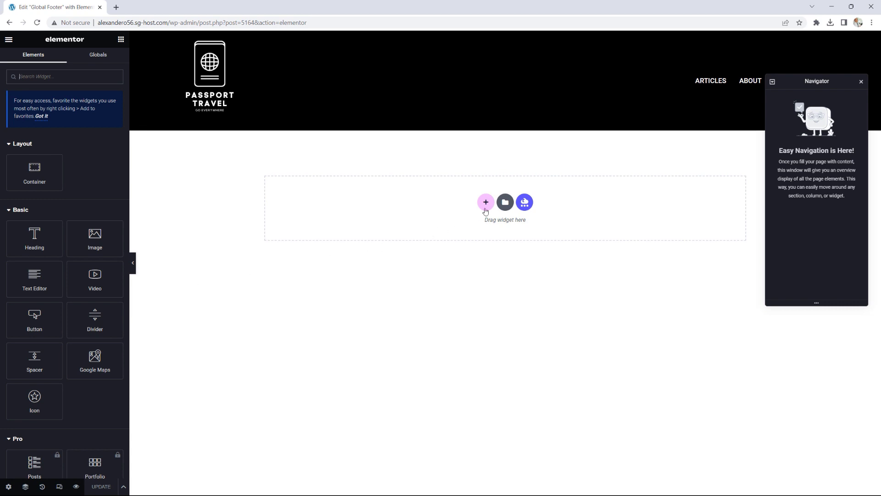
Step: Add a two-column section with a 1/3–2/3 structure to the empty footer
left_click(486, 202)
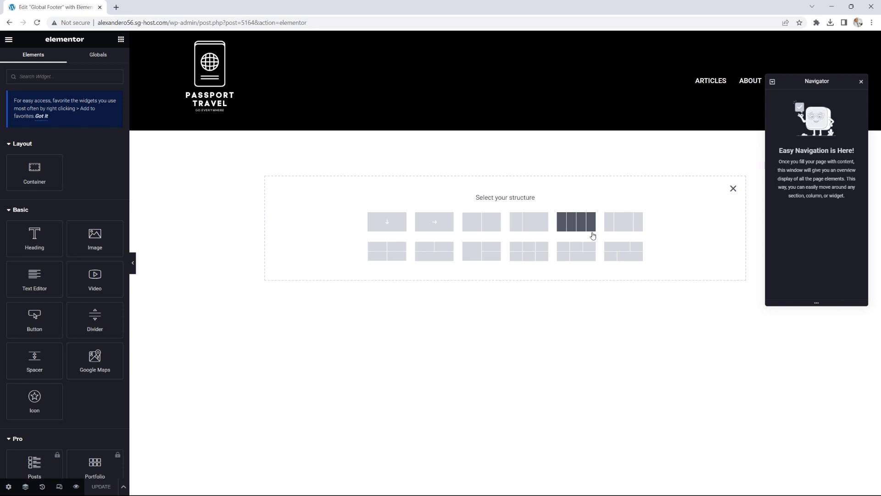
left_click(535, 225)
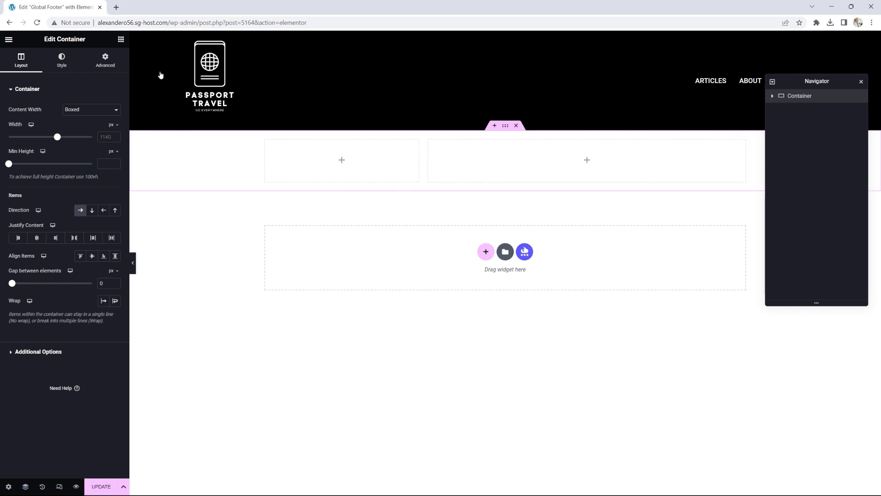
left_click(120, 39)
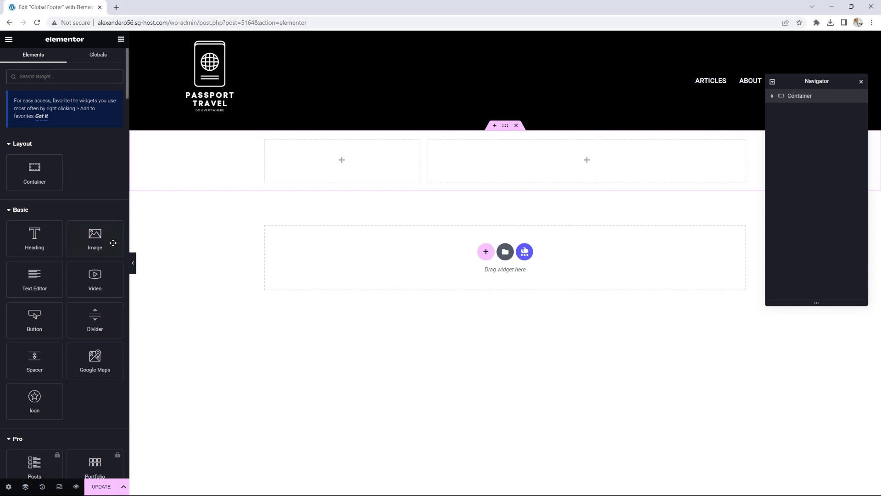
Step: Place an Image widget in the right column showing Huachachina.jpg at Full size
left_click_drag(93, 237, 575, 165)
left_click(101, 174)
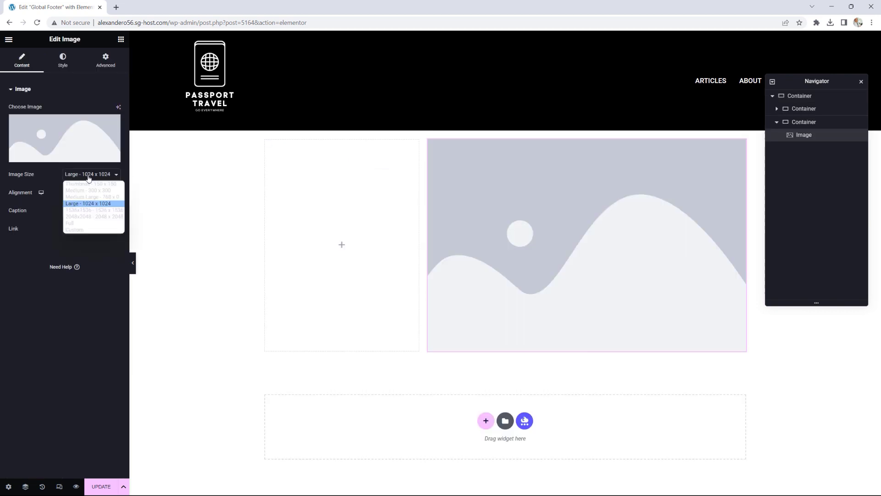
left_click(73, 223)
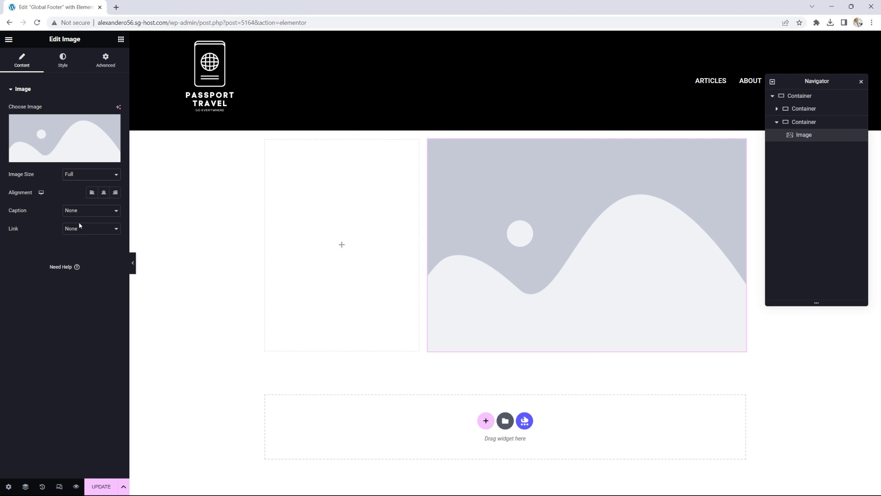
left_click(75, 136)
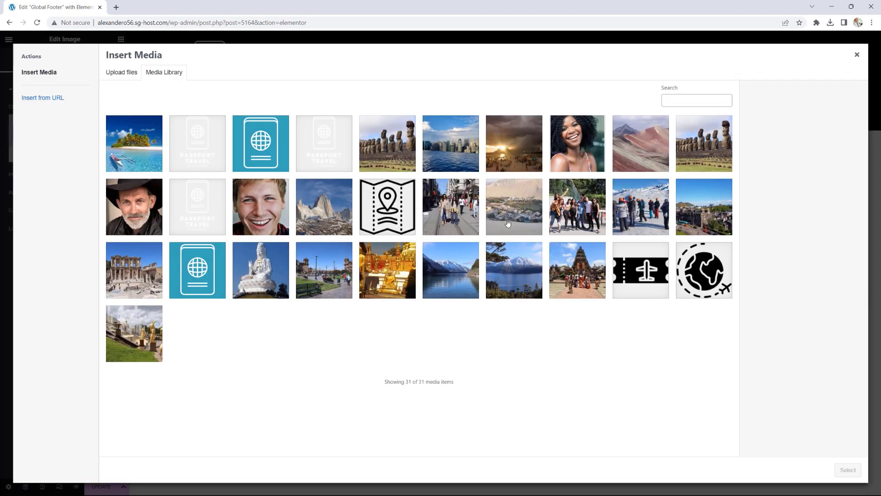
left_click(512, 215)
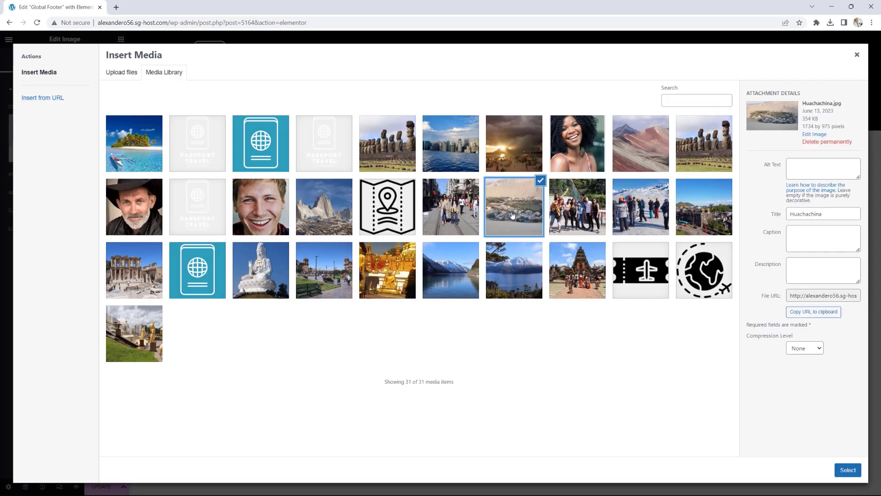
left_click(847, 472)
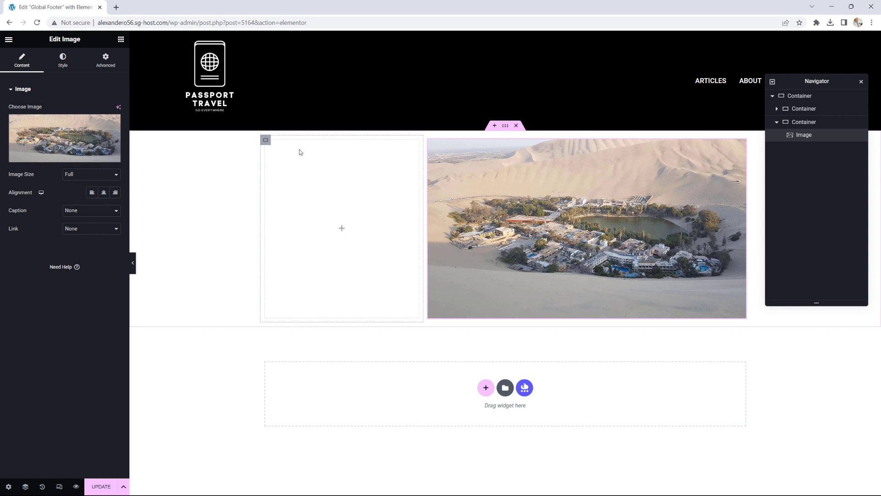
Step: Set the outer container to Full Width with a Classic Global Secondary grey background
left_click(506, 127)
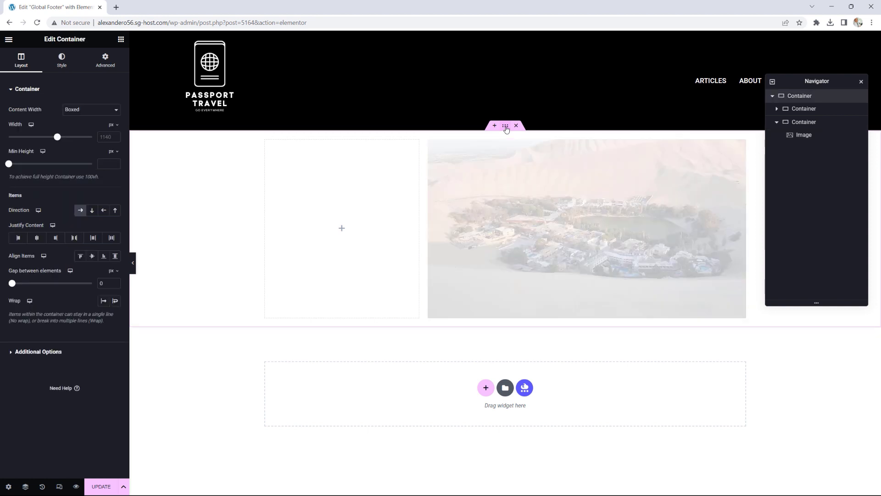
left_click(97, 110)
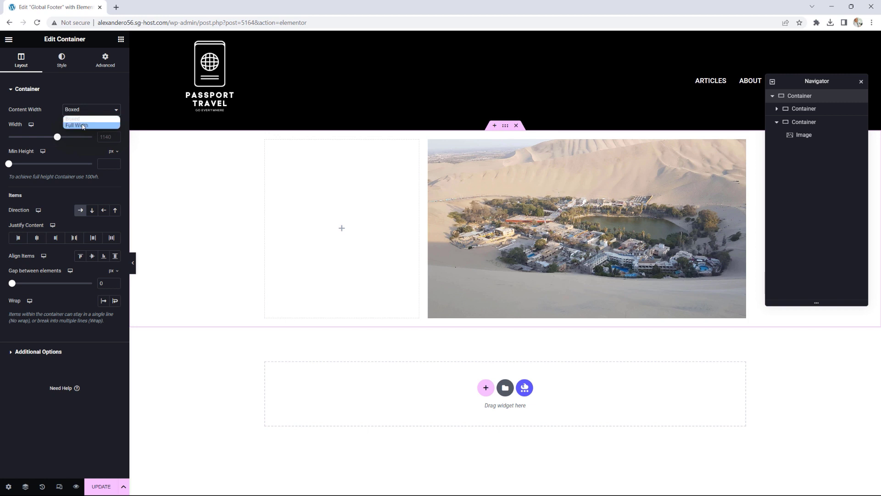
left_click(82, 123)
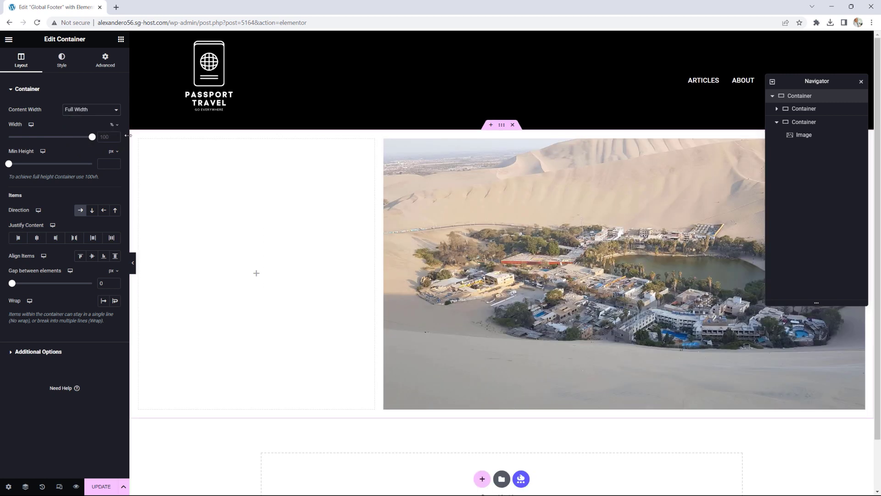
left_click(62, 62)
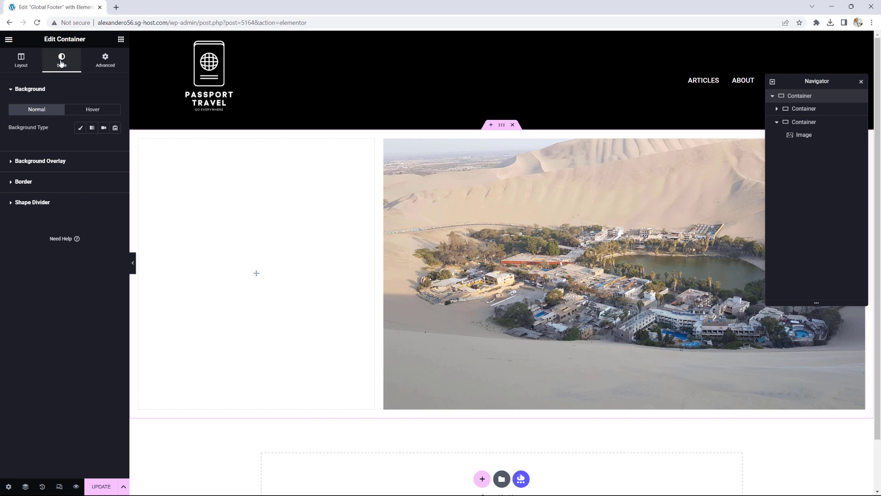
left_click(80, 127)
left_click(104, 145)
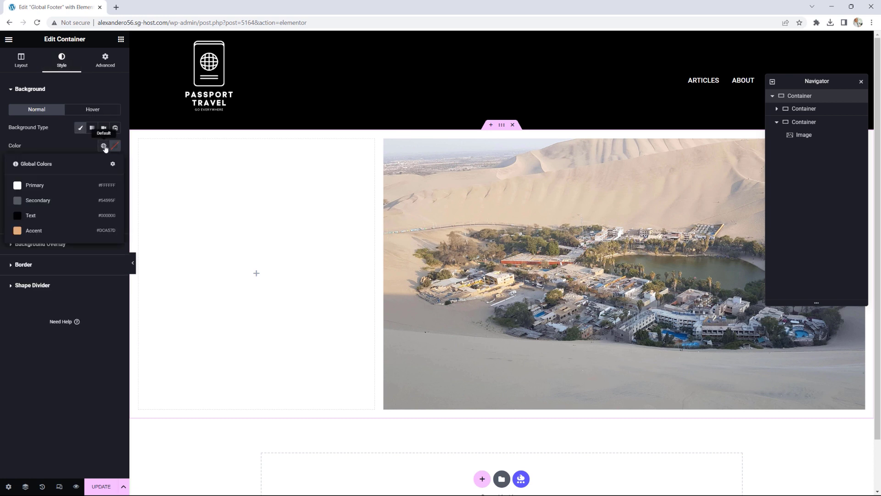
left_click(39, 201)
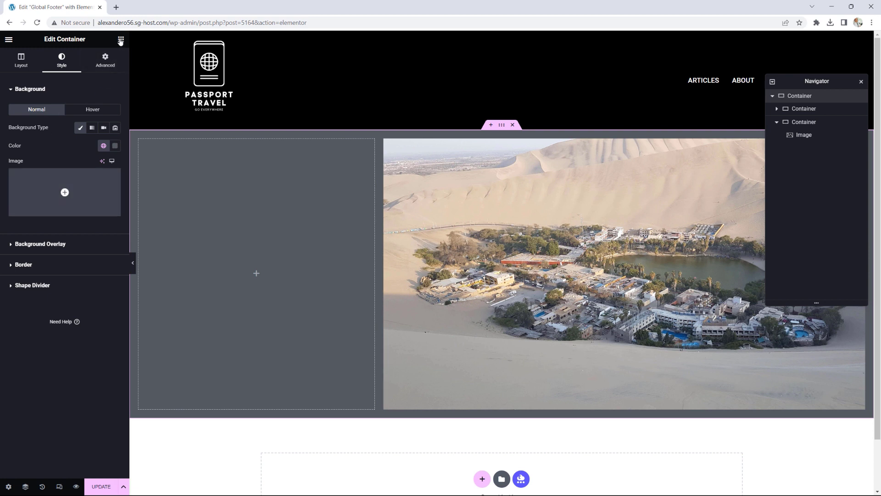
left_click(121, 39)
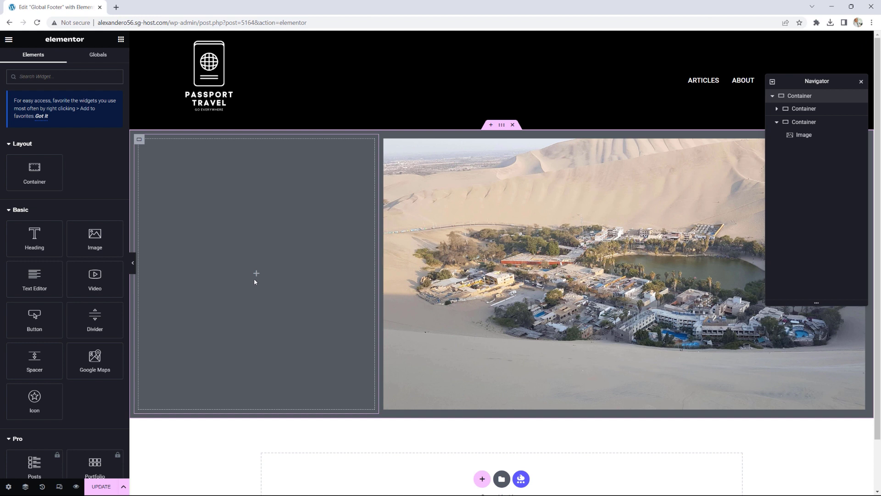
Step: Add a CONTACT heading in the left column with Global Primary white text colour
left_click_drag(31, 236, 275, 274)
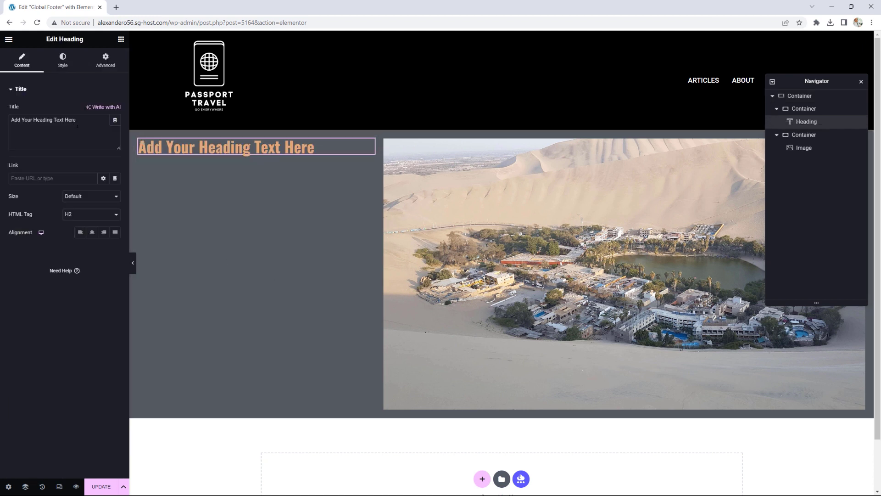
type("CO")
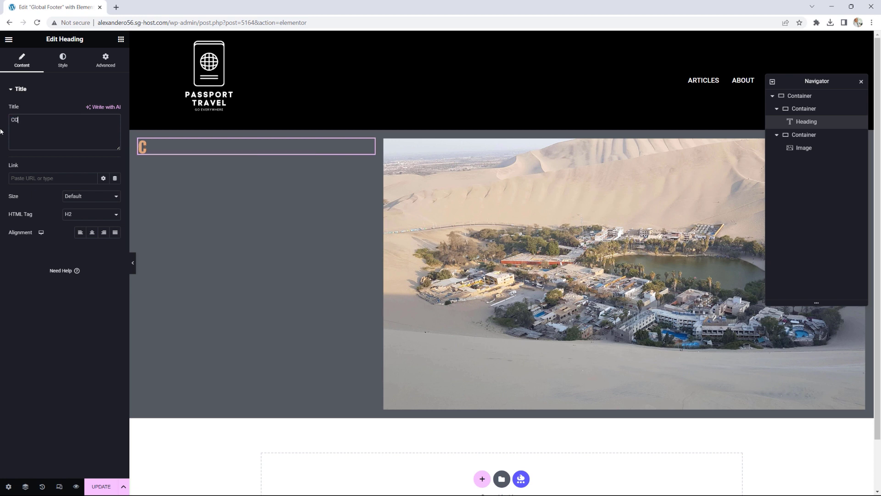
type("NTACT")
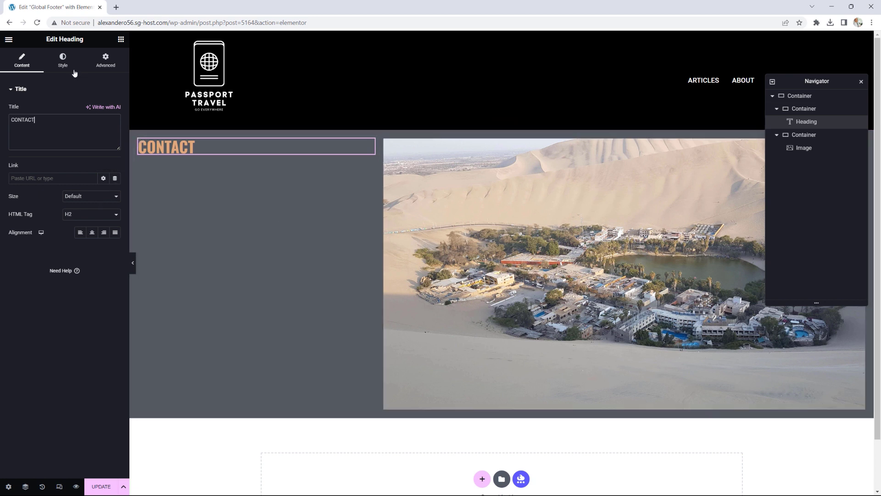
left_click(63, 61)
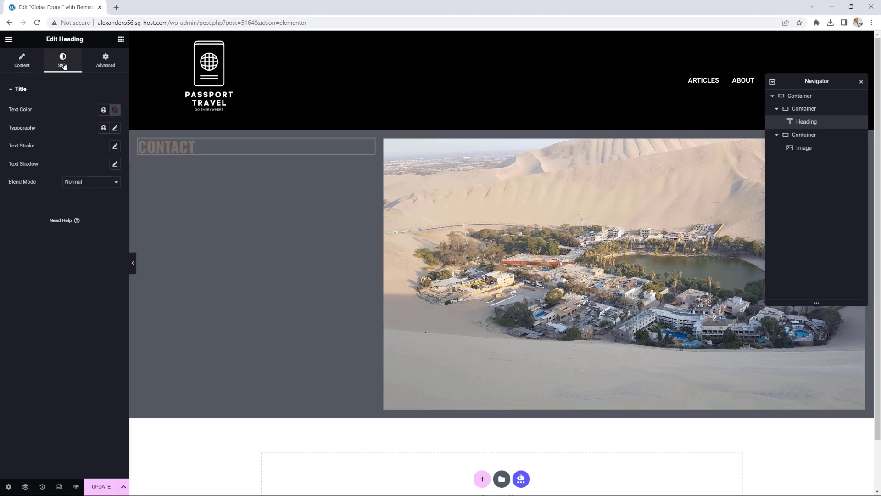
left_click(103, 110)
left_click(44, 150)
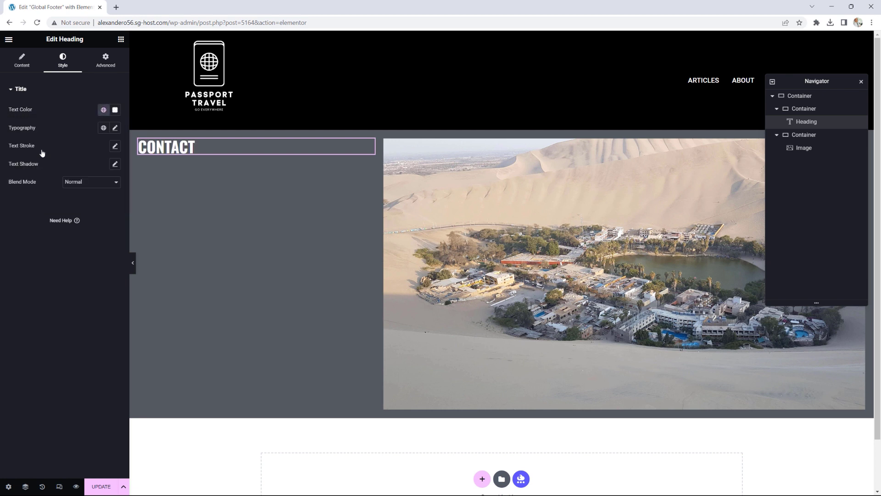
left_click(121, 39)
Step: Add a TELEPHONE heading below CONTACT with HTML Tag H4
left_click_drag(34, 238, 206, 153)
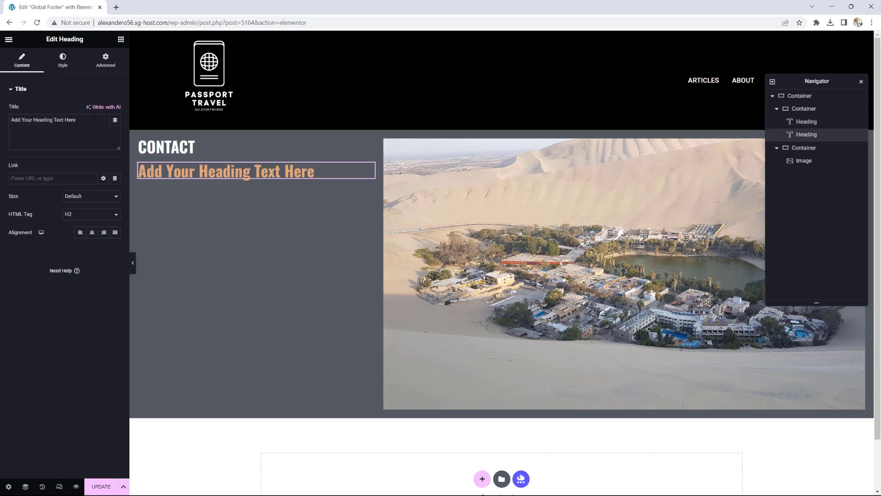
left_click_drag(115, 120, 1, 127)
type("TEL")
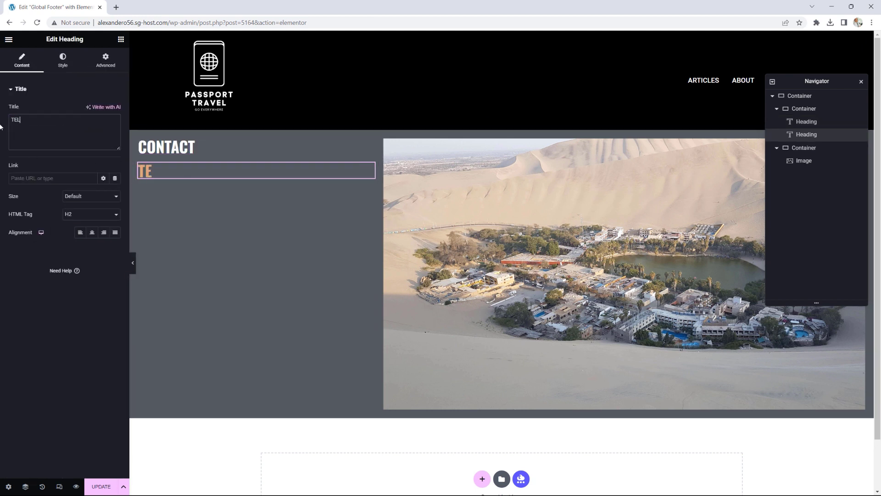
type("EPHONE")
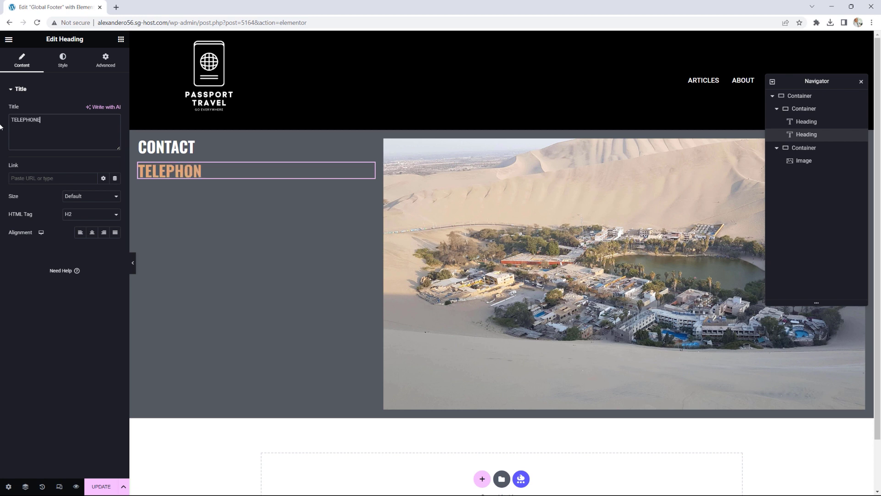
left_click(74, 215)
left_click(75, 243)
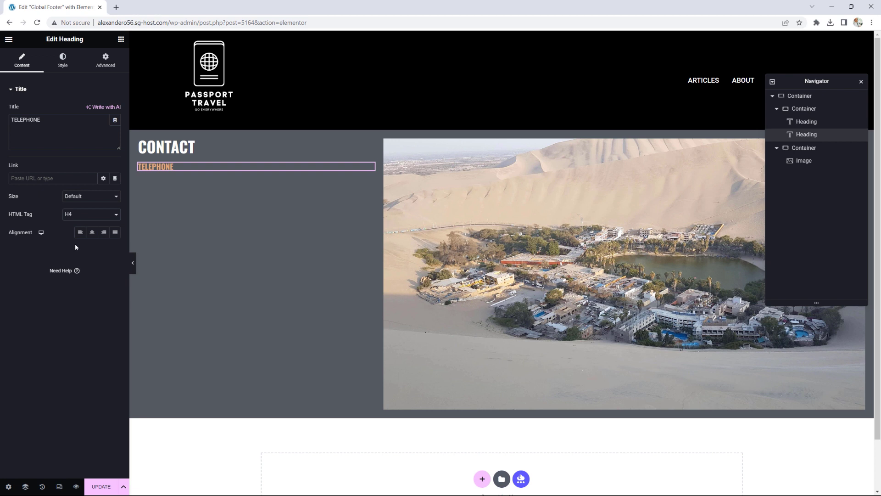
left_click(120, 40)
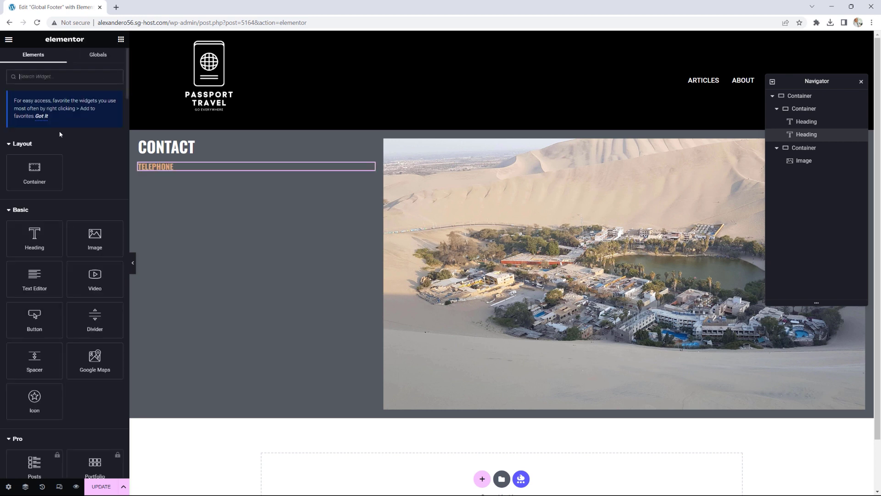
Step: Add an H5 heading with the phone number below TELEPHONE, coloured Global Primary white
left_click_drag(35, 237, 180, 171)
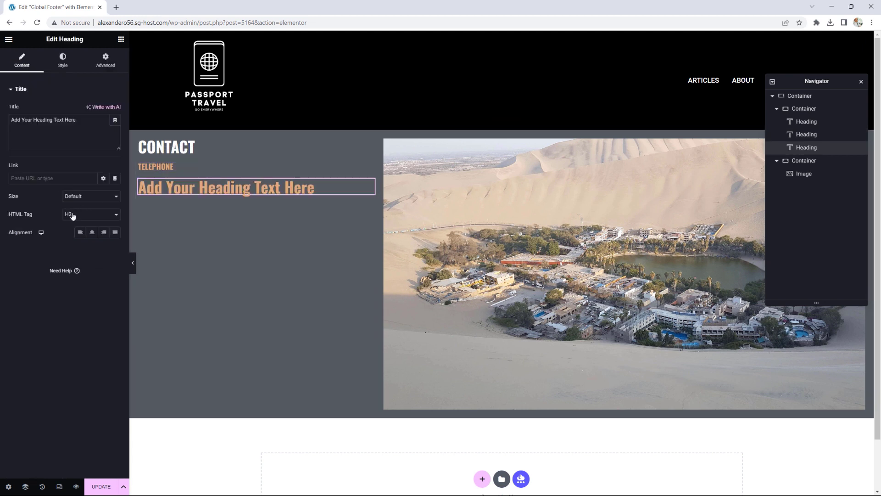
left_click(74, 214)
left_click(87, 249)
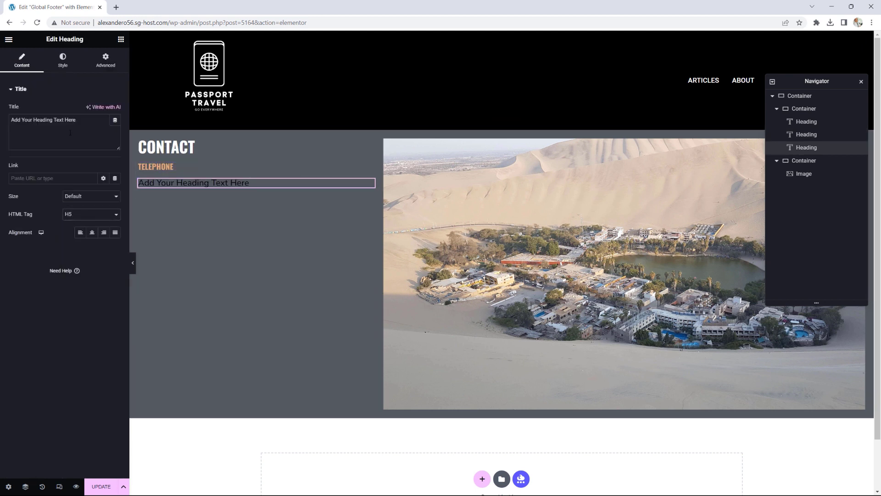
left_click_drag(76, 119, 2, 122)
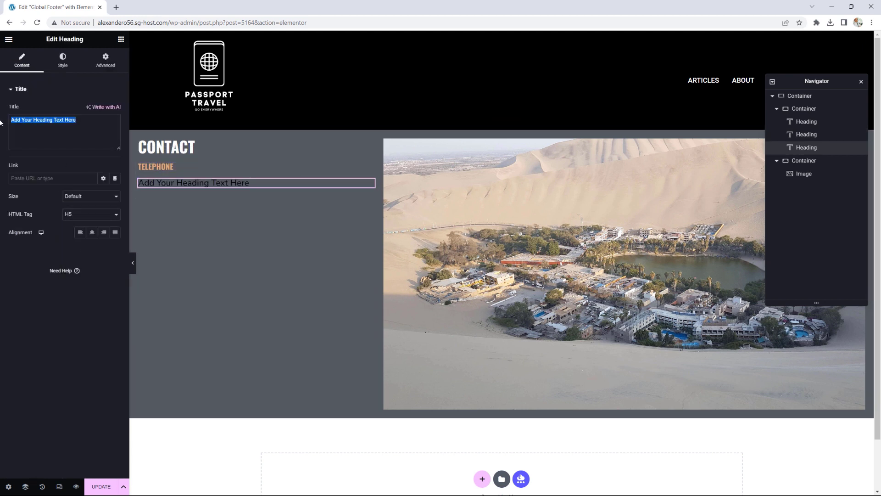
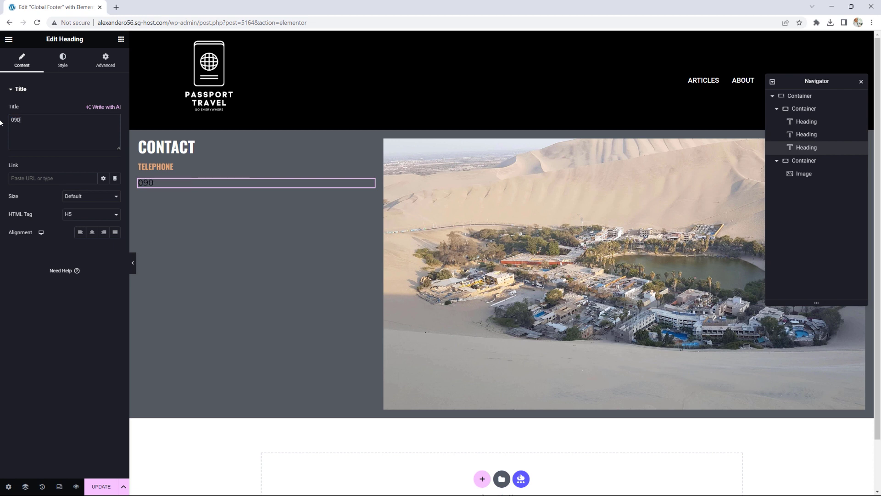
left_click(62, 60)
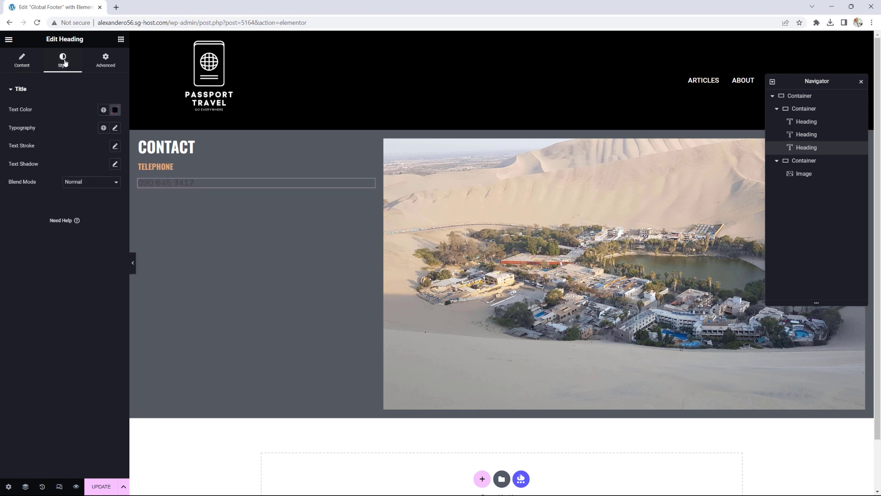
left_click(104, 110)
left_click(45, 151)
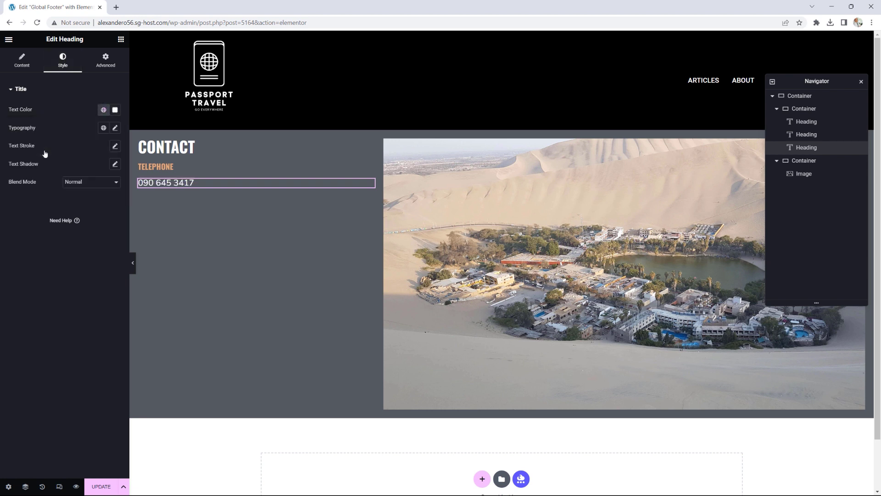
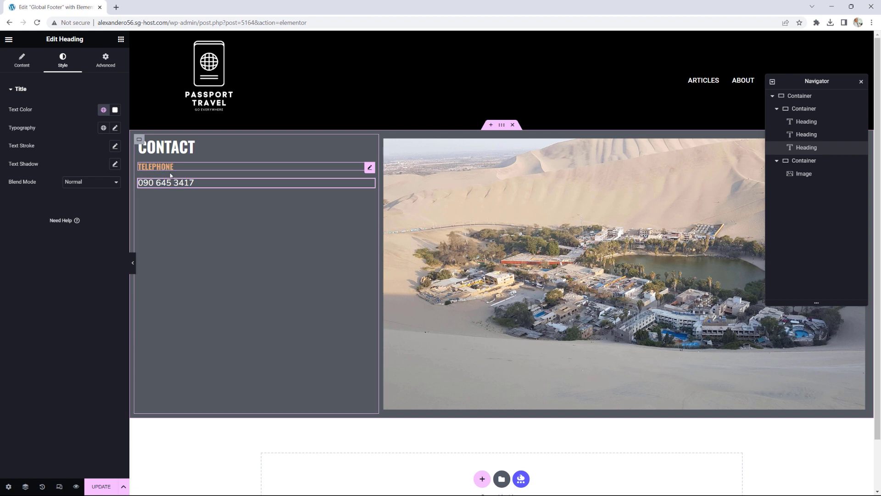
Step: Save the footer with its new contact headings and bring up the editor's main menu
left_click(101, 486)
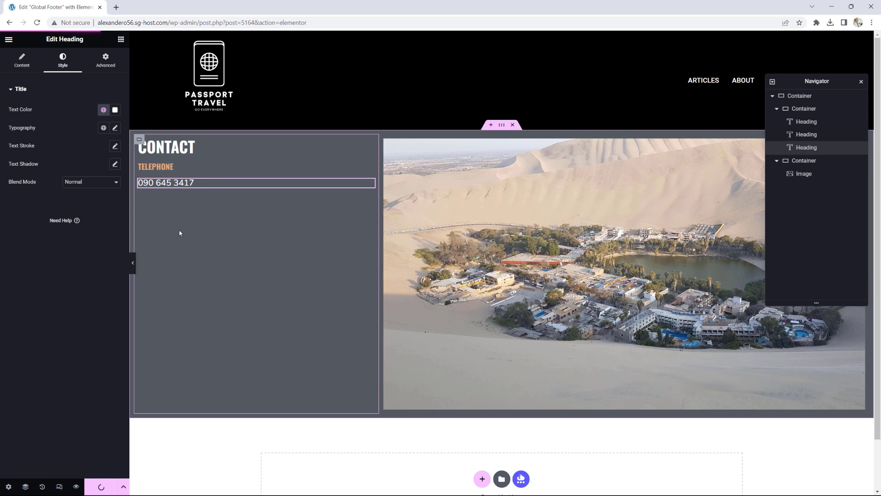
left_click(8, 39)
Step: In Site Settings typography, set the global H4 heading size to 20 px
left_click(53, 81)
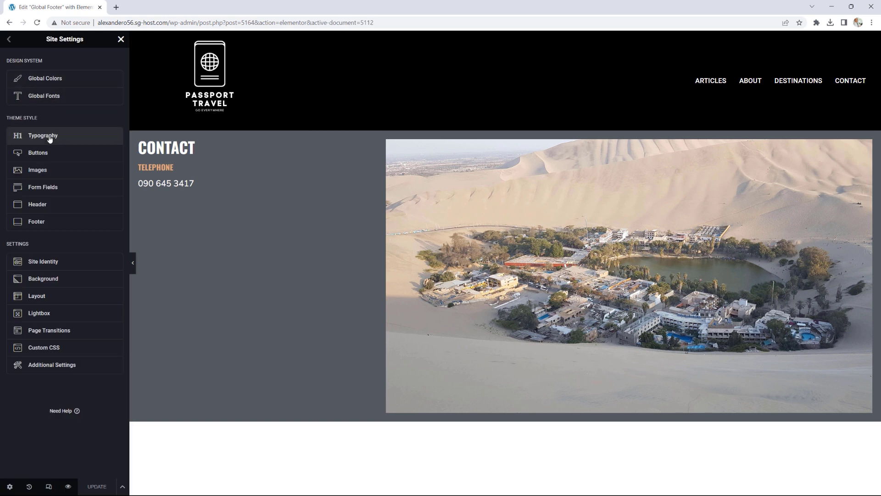
left_click(50, 137)
scroll(57, 285, "down", 3)
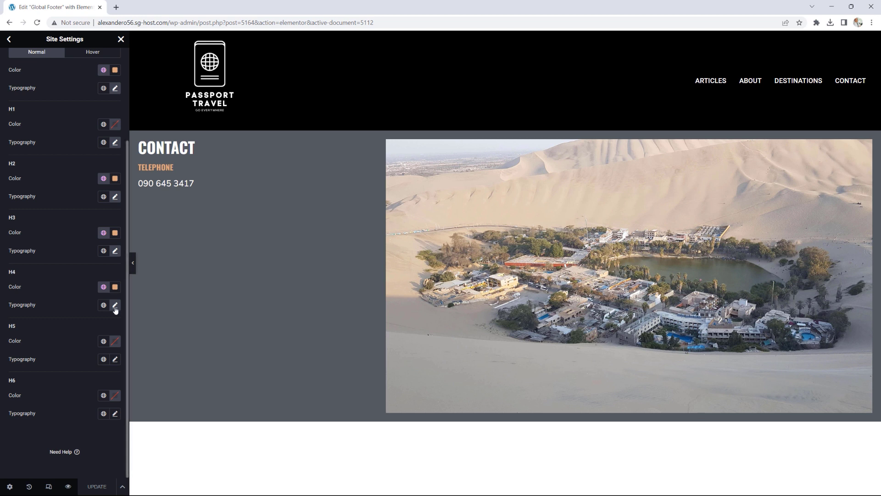
left_click(115, 304)
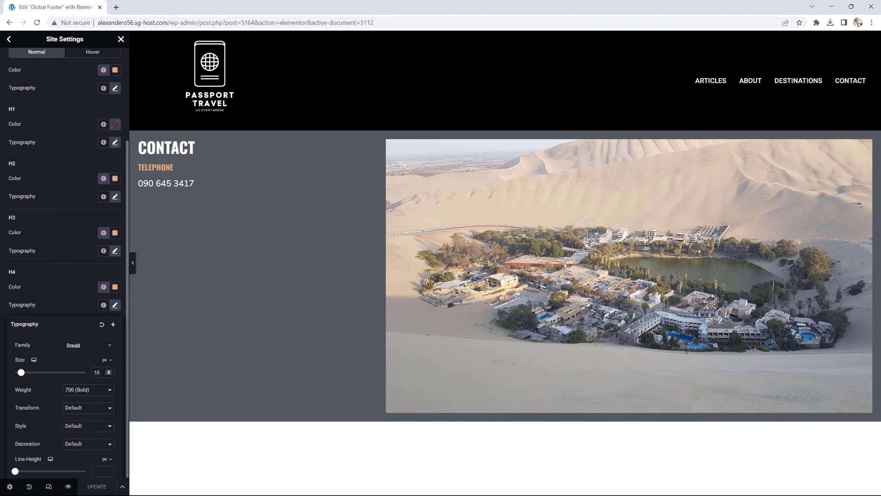
left_click(109, 371)
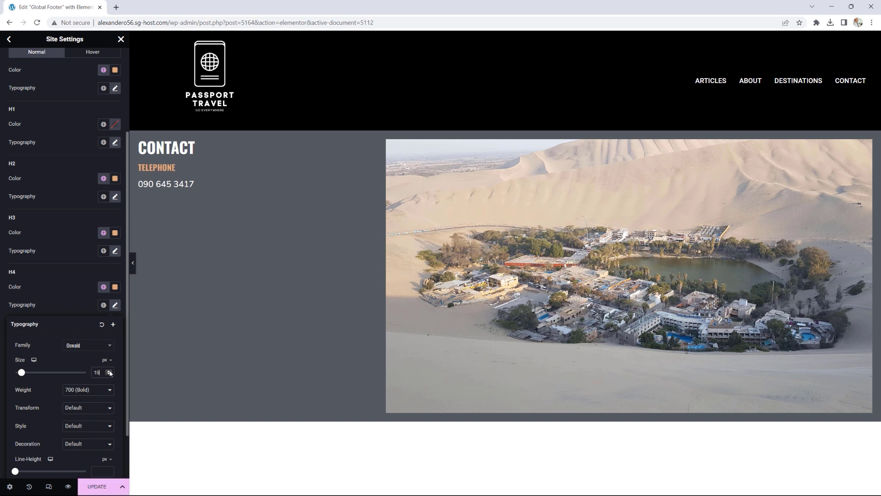
left_click(109, 371)
left_click(115, 305)
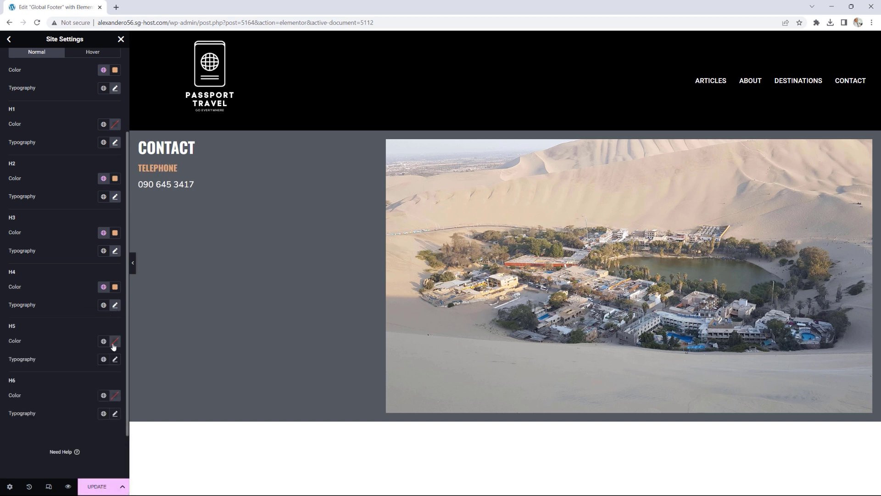
Step: Set the global H5 heading size to 16 px and update the site settings
left_click(116, 359)
scroll(90, 378, "down", 1)
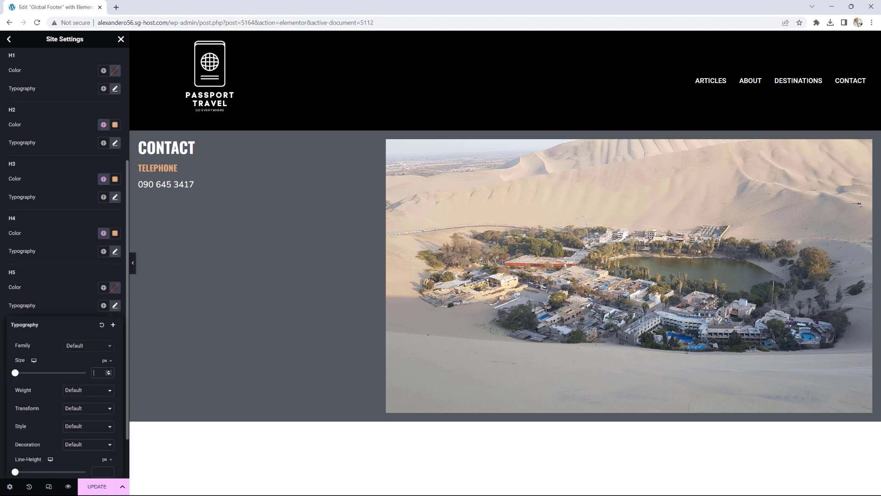
left_click(109, 371)
left_click(110, 371)
left_click(109, 371)
left_click(109, 371)
left_click(110, 371)
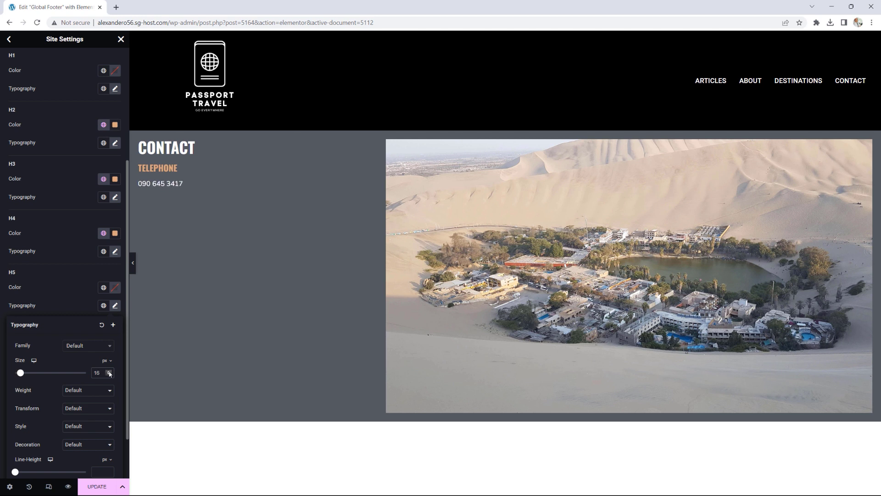
left_click(95, 486)
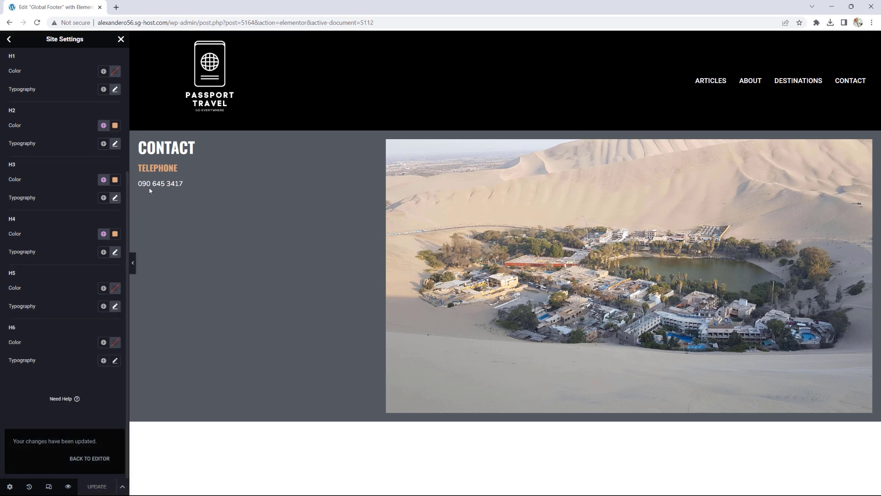
left_click(9, 39)
Step: Duplicate the TELEPHONE heading below the phone number and retitle it EMAIL
left_click(121, 39)
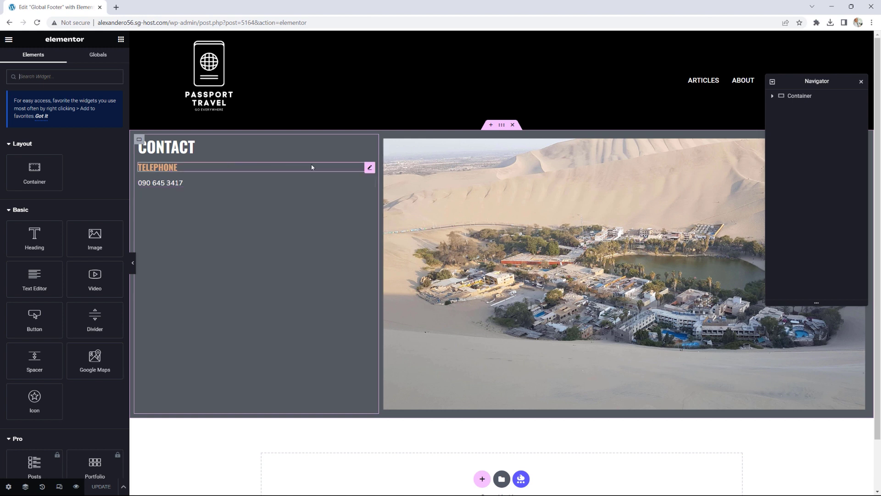
right_click(367, 169)
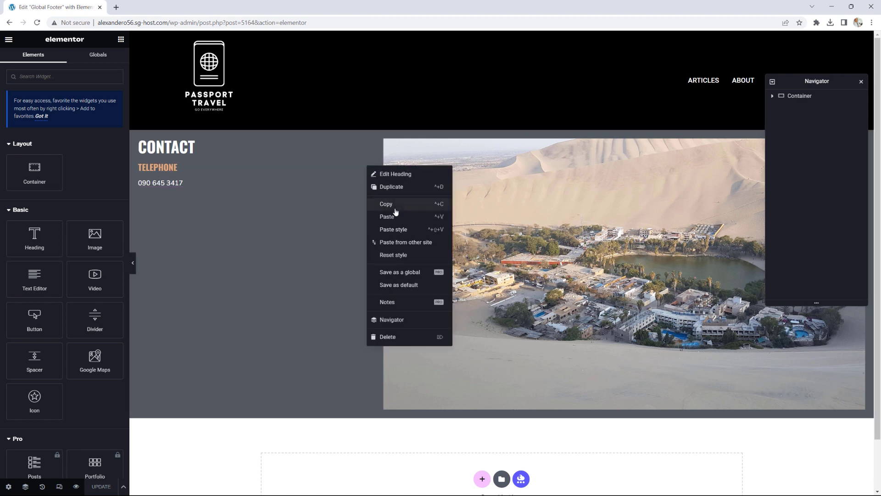
left_click(388, 187)
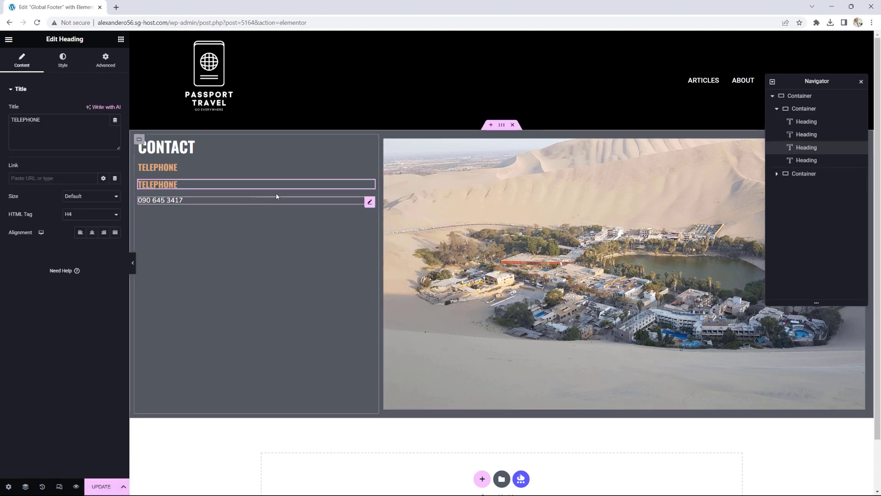
left_click_drag(370, 184, 169, 202)
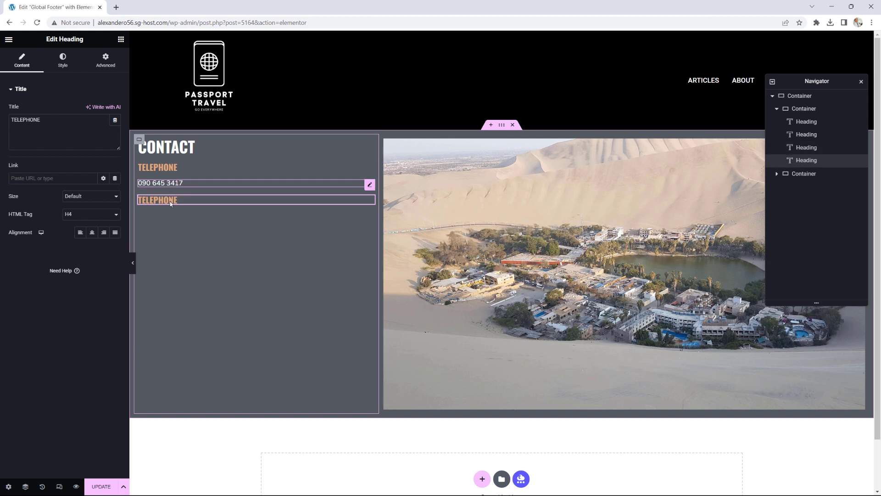
left_click_drag(40, 120, 3, 123)
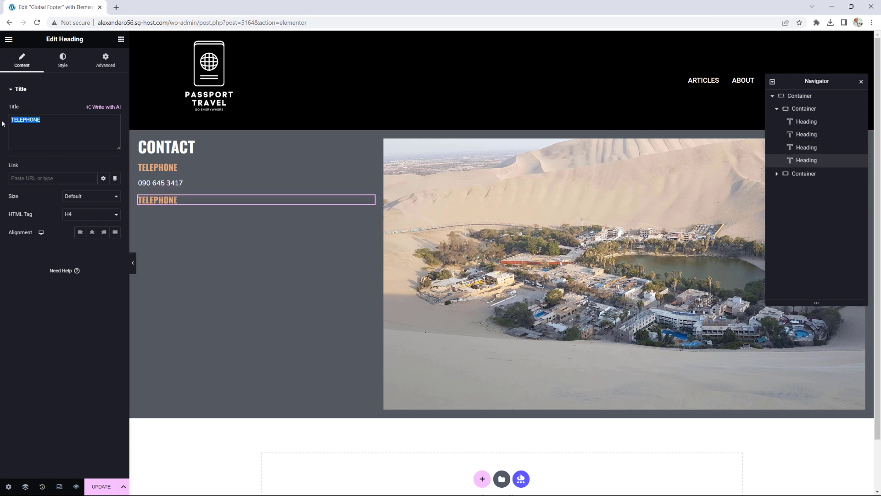
type("EMAIL")
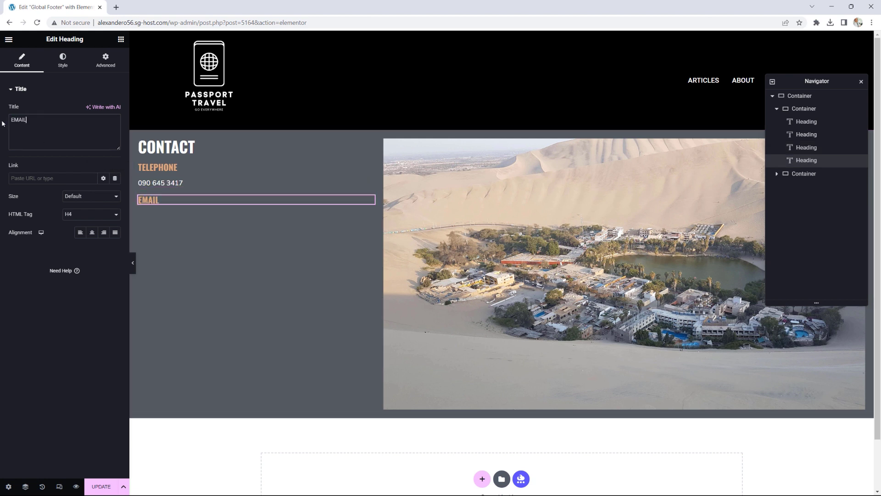
Step: Duplicate the phone-number line under EMAIL and replace it with the contact's e-mail address
right_click(370, 187)
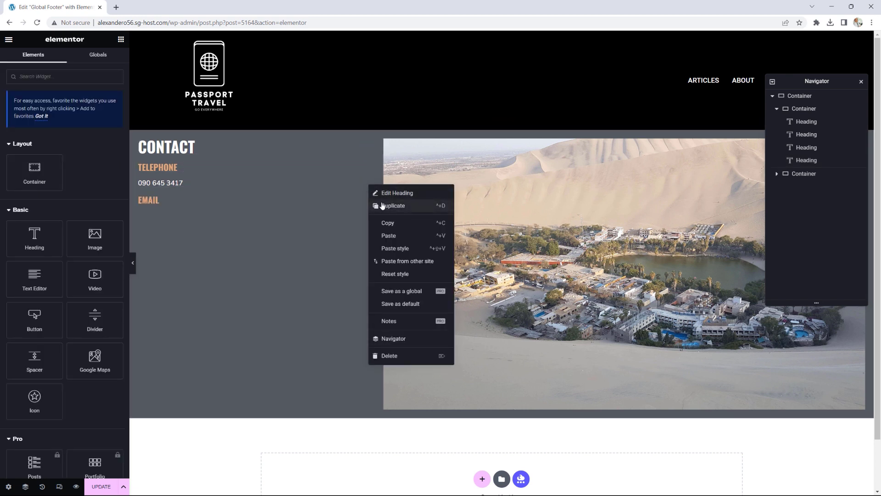
left_click(375, 202)
left_click_drag(370, 200, 357, 217)
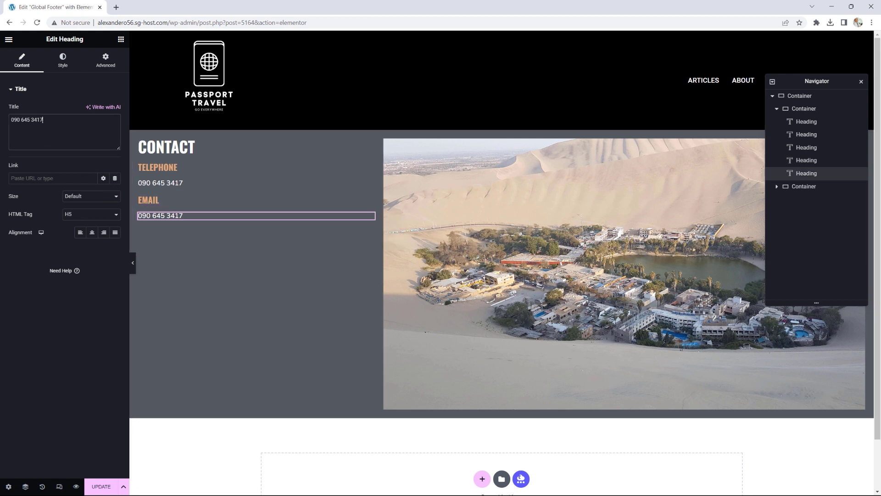
left_click_drag(44, 120, 1, 121)
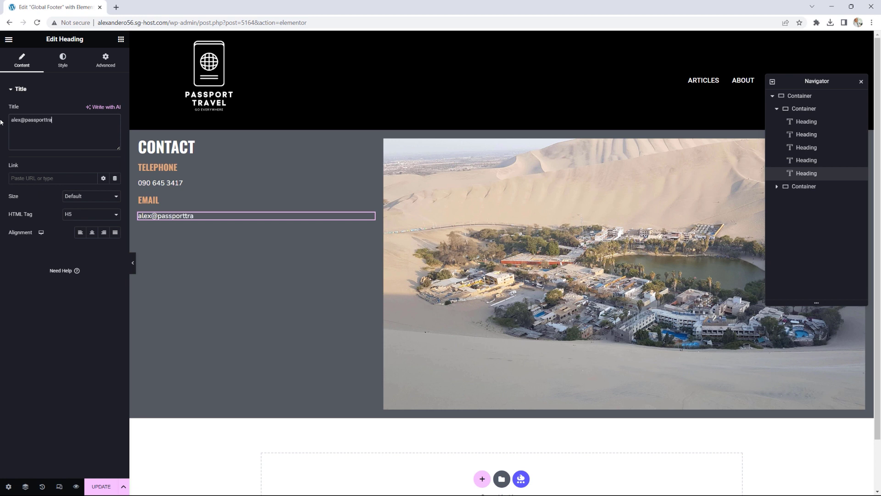
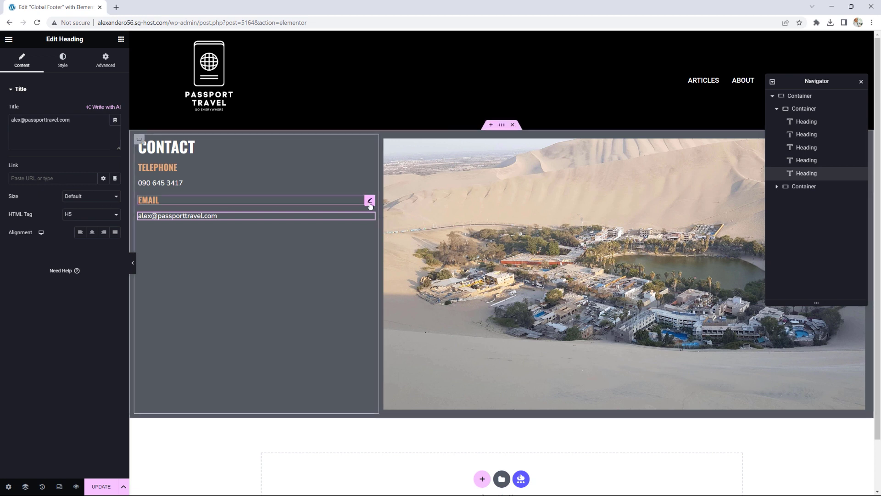
Step: Duplicate the EMAIL heading below the e-mail address and retitle it ADDRESS
right_click(370, 204)
left_click(377, 223)
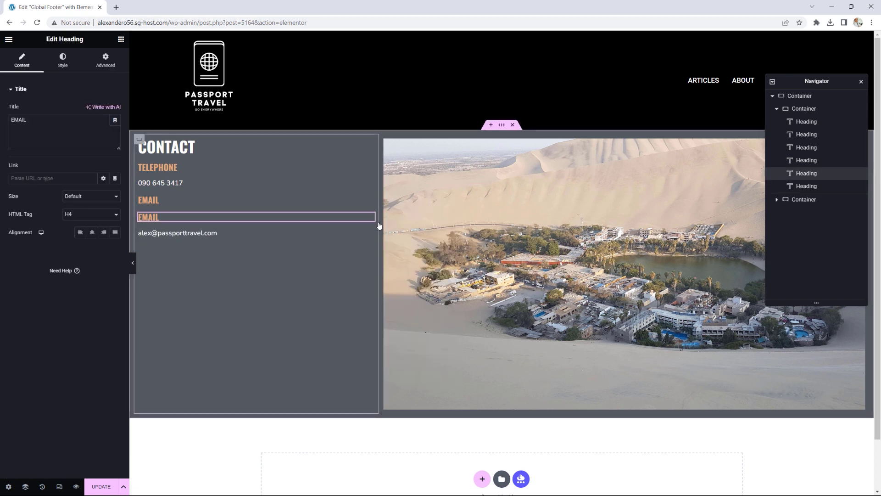
left_click_drag(369, 220, 334, 237)
left_click_drag(29, 120, 1, 123)
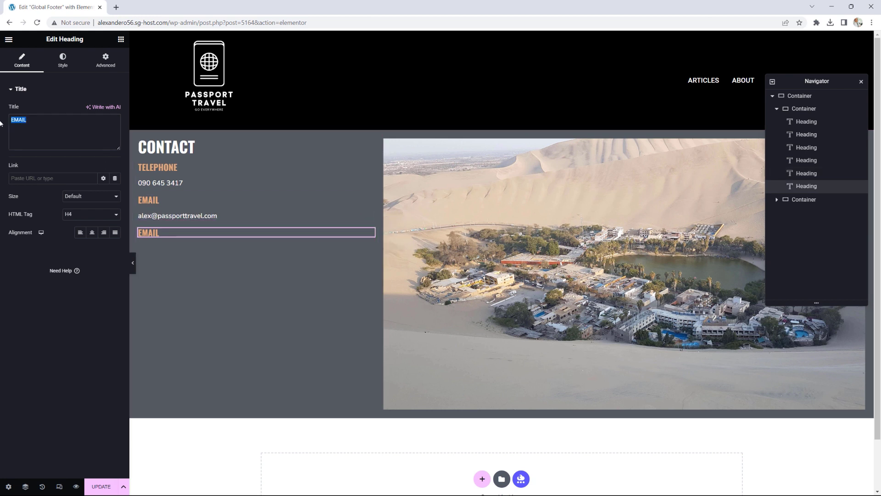
type("ADDRESS")
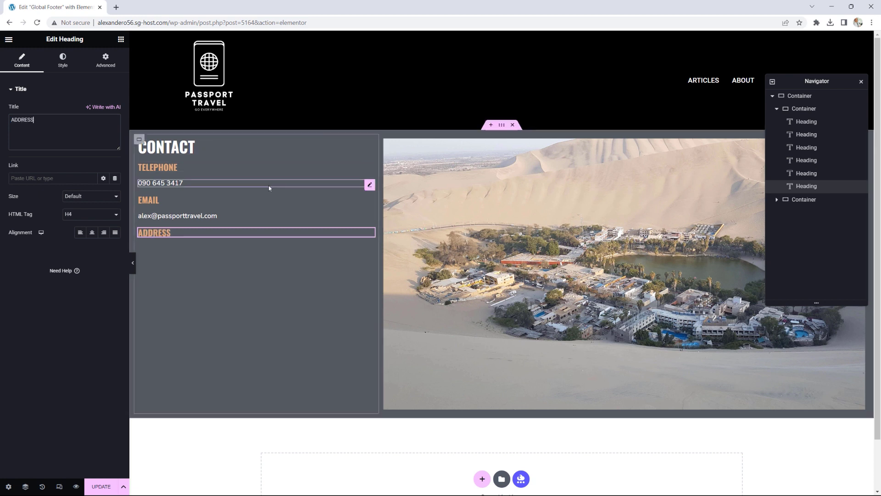
left_click(121, 40)
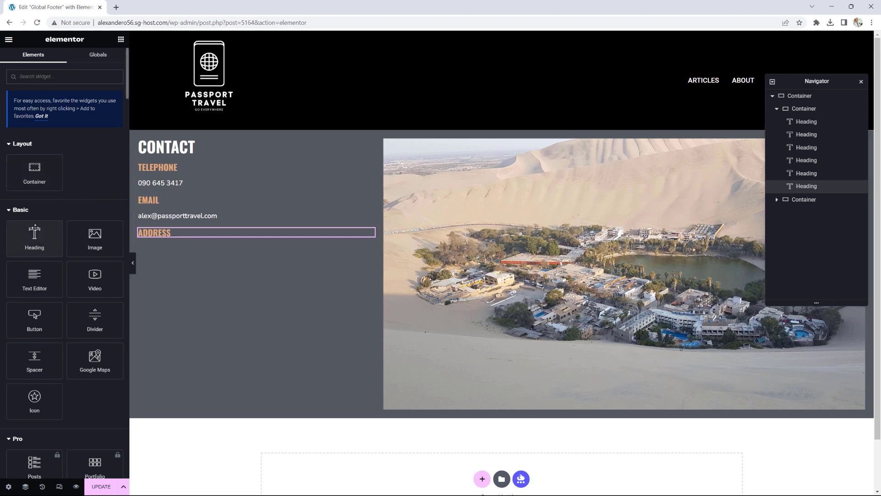
Step: Add a Text Editor below ADDRESS and replace the placeholder with the three-line postal address
left_click_drag(28, 278, 163, 235)
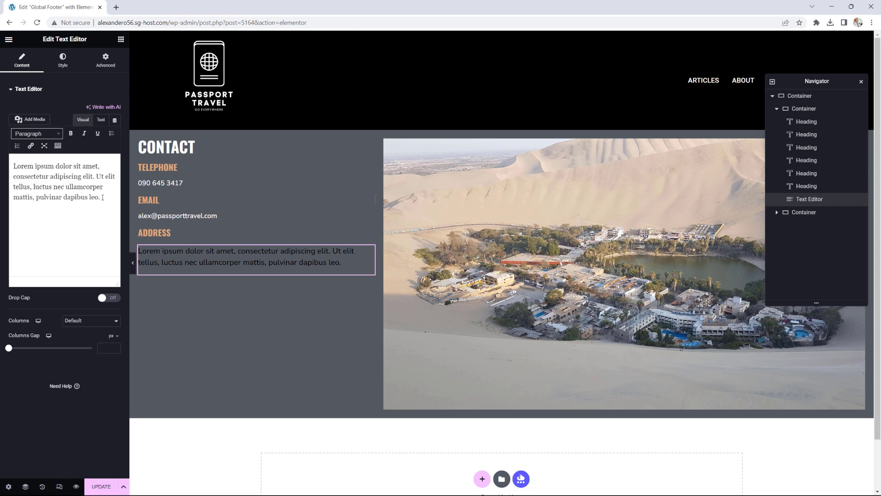
left_click_drag(103, 198, 7, 160)
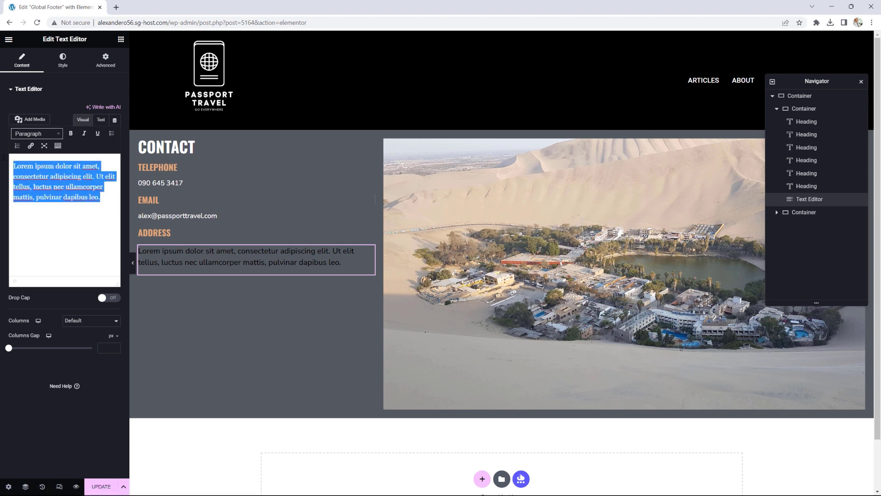
key("BackSpace")
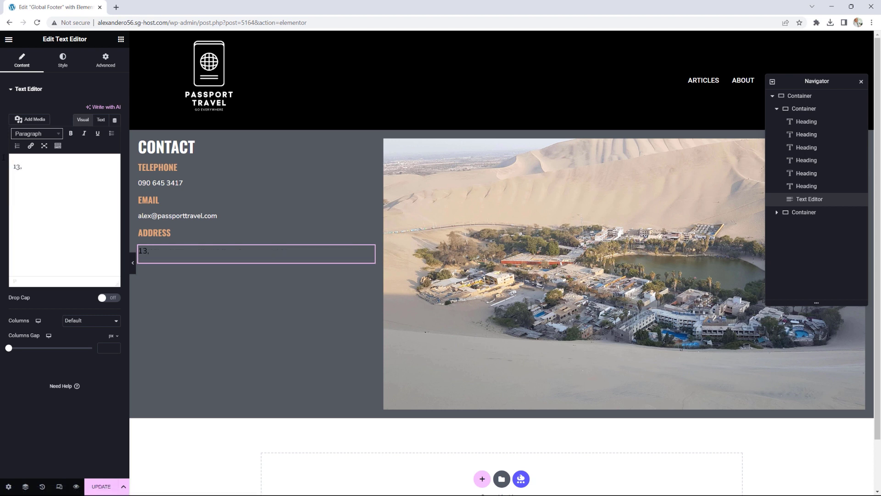
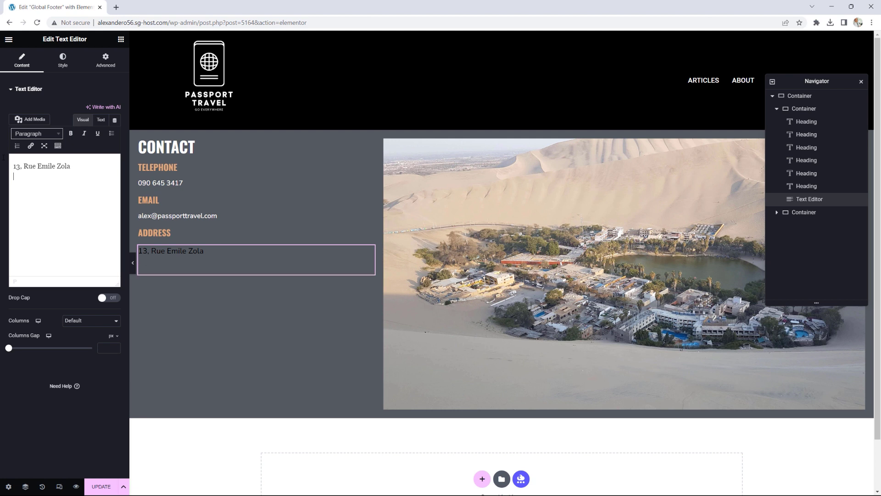
key("Return")
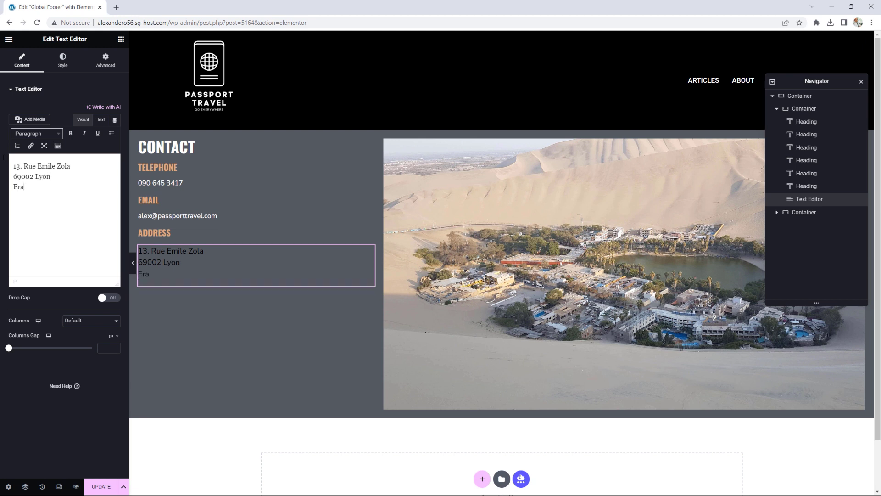
Step: Set the address text colour to the white Primary global colour
left_click(63, 59)
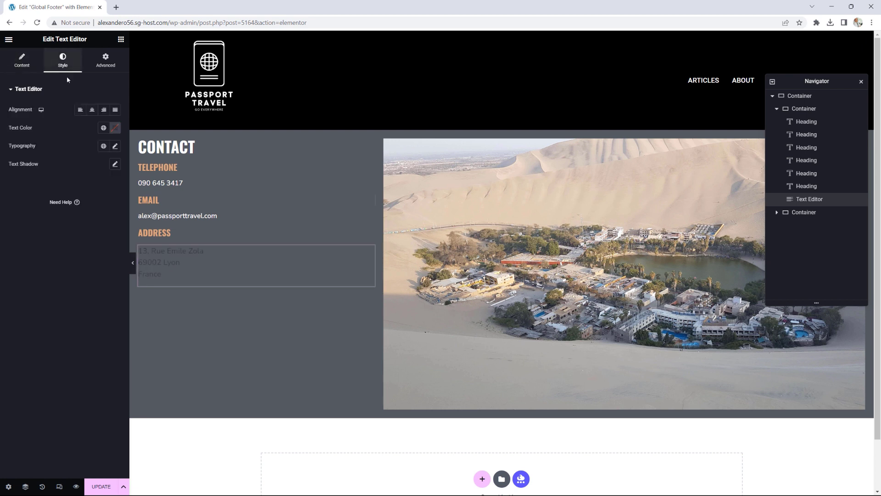
left_click(103, 128)
left_click(50, 168)
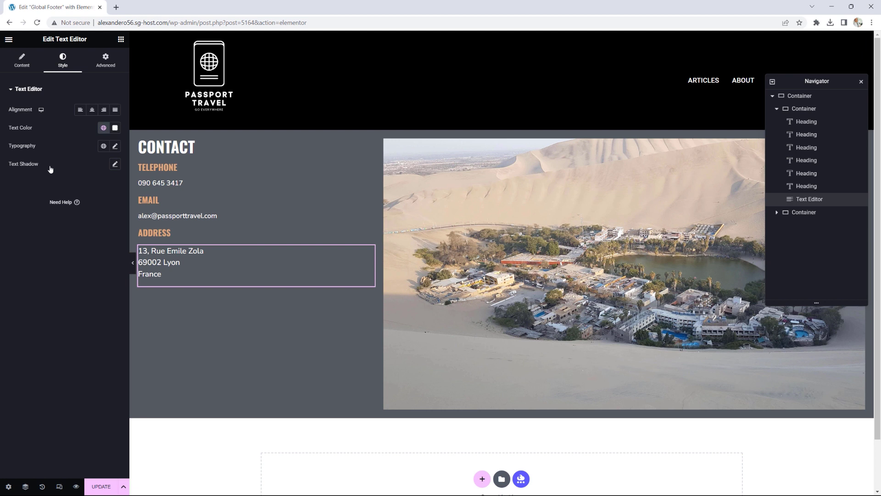
left_click(121, 39)
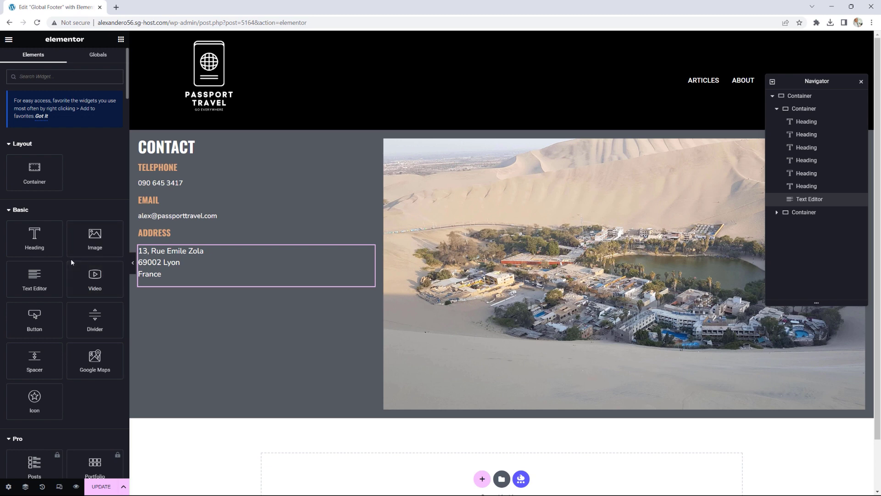
Step: Add Social Icons under the address, left-aligned with a Circle shape
scroll(71, 258, "down", 15)
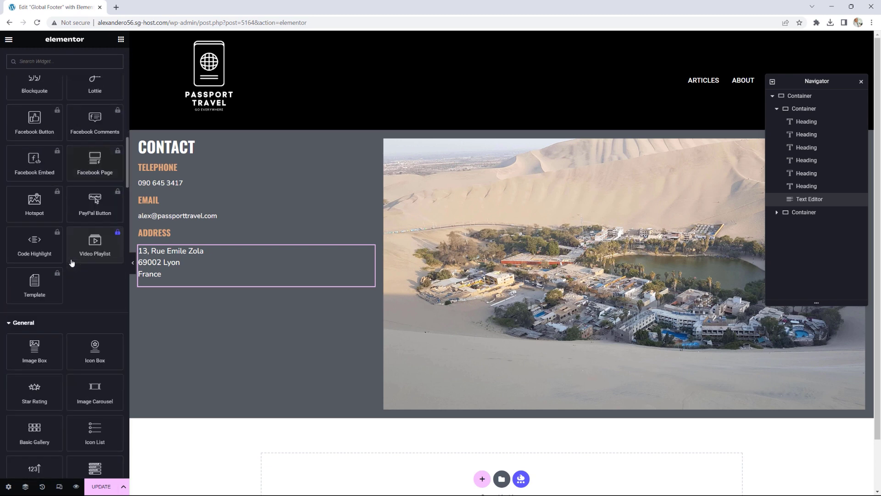
scroll(71, 262, "down", 5)
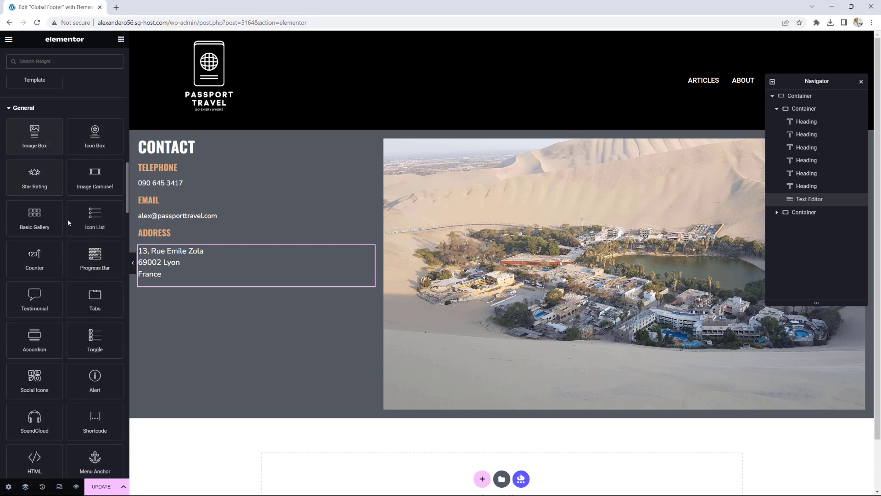
scroll(69, 239, "down", 4)
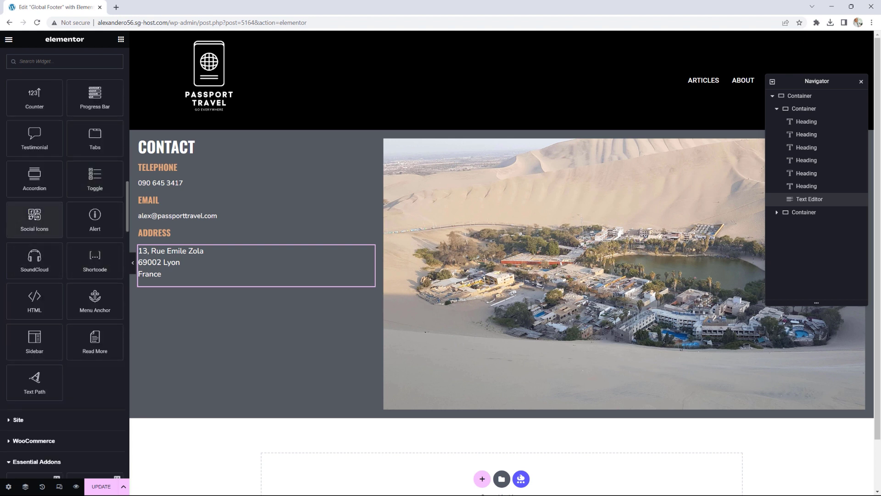
left_click_drag(35, 215, 168, 281)
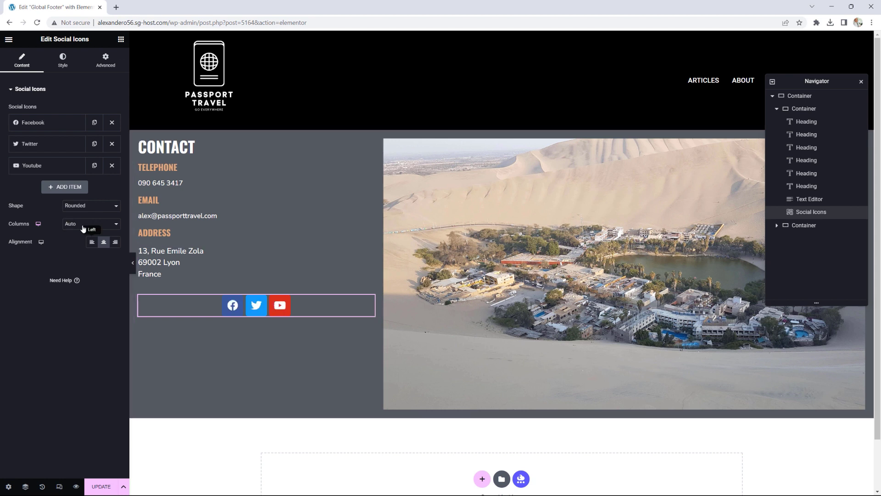
left_click(92, 242)
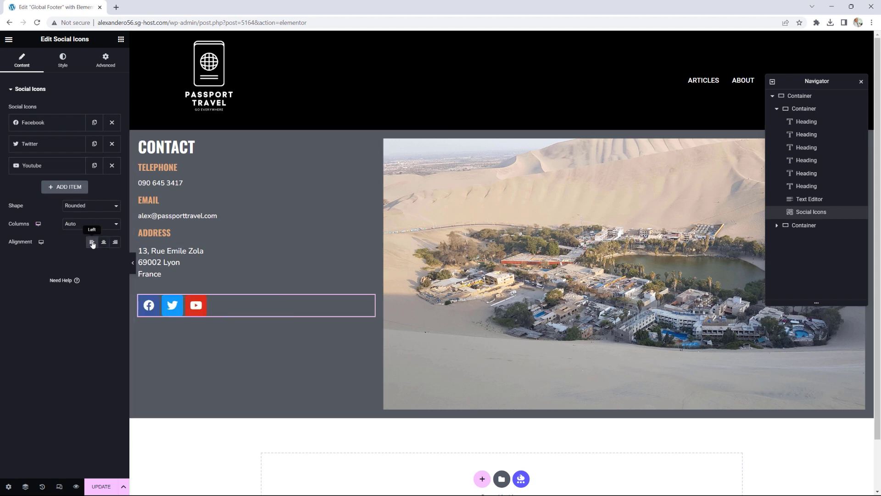
left_click(92, 206)
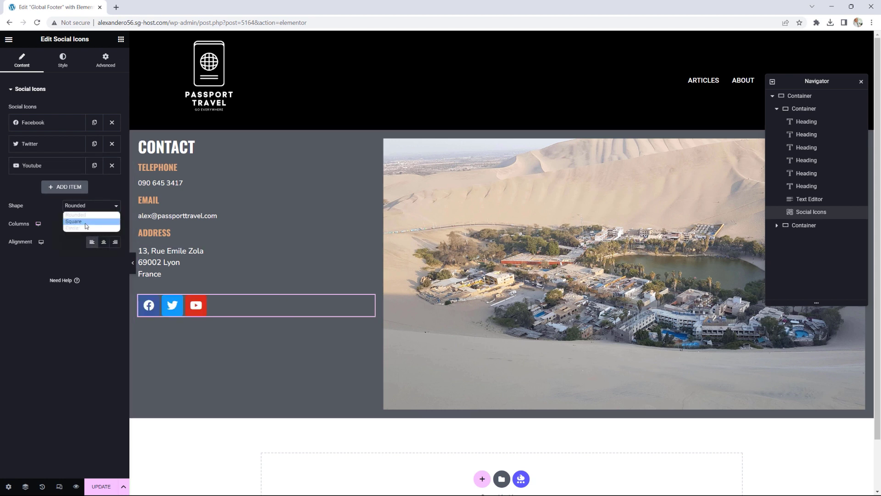
left_click(84, 228)
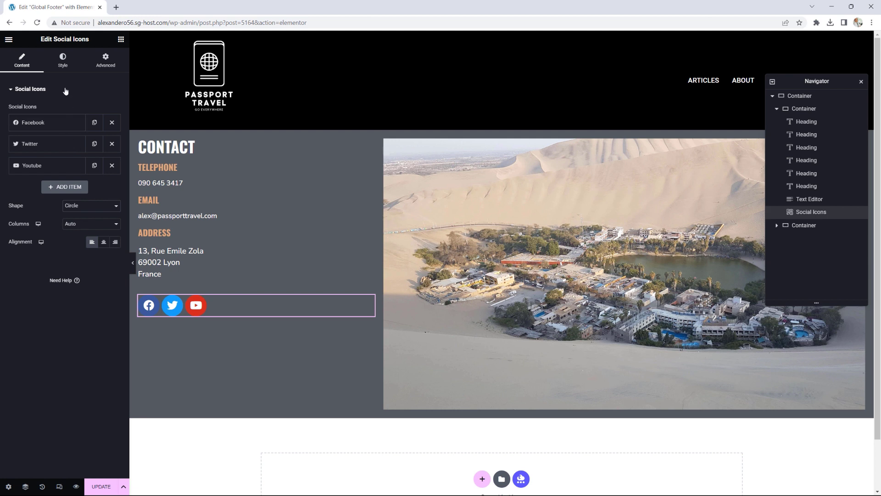
Step: Give the icons Custom colours: white Primary circles with black Text-colour glyphs
left_click(63, 61)
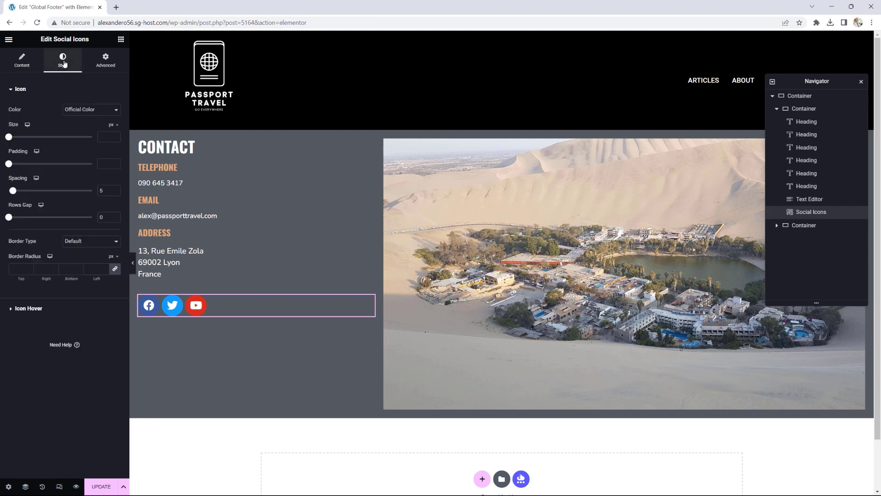
left_click(79, 111)
left_click(81, 125)
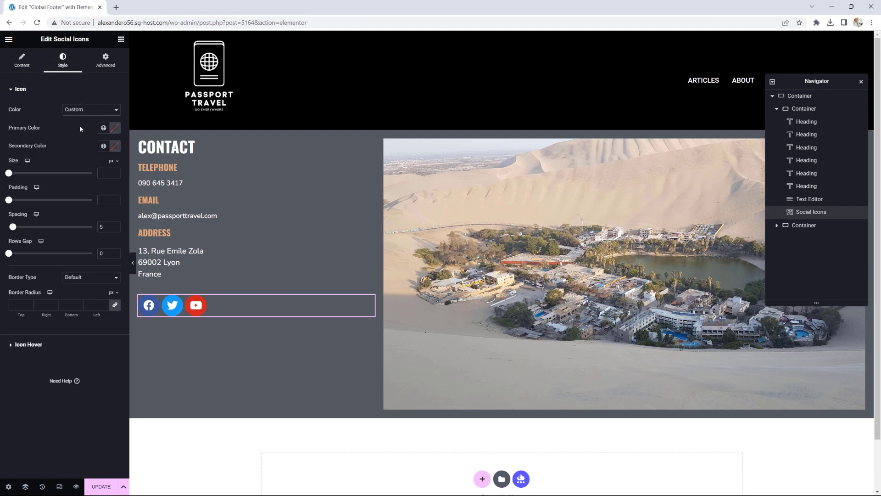
left_click(104, 128)
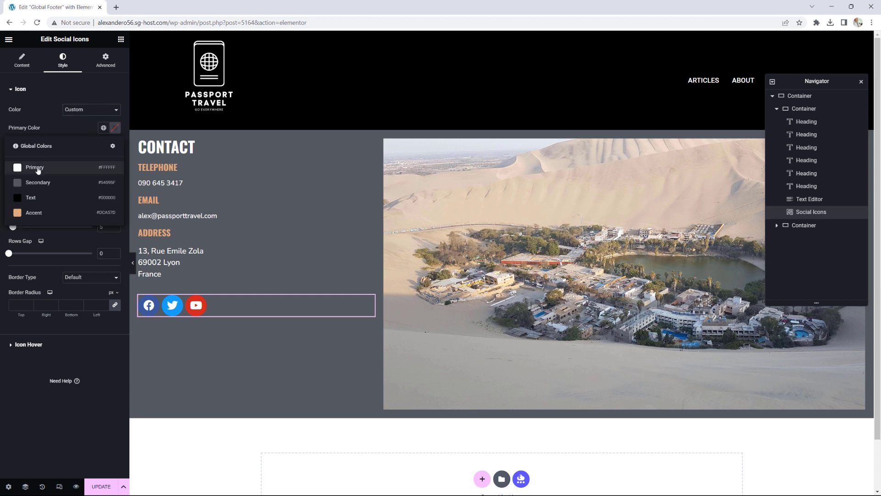
left_click(38, 170)
left_click(103, 146)
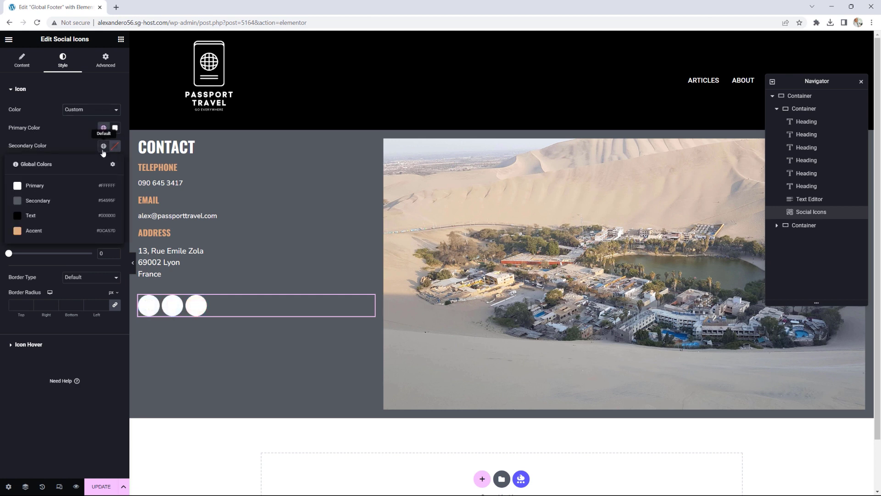
left_click(28, 216)
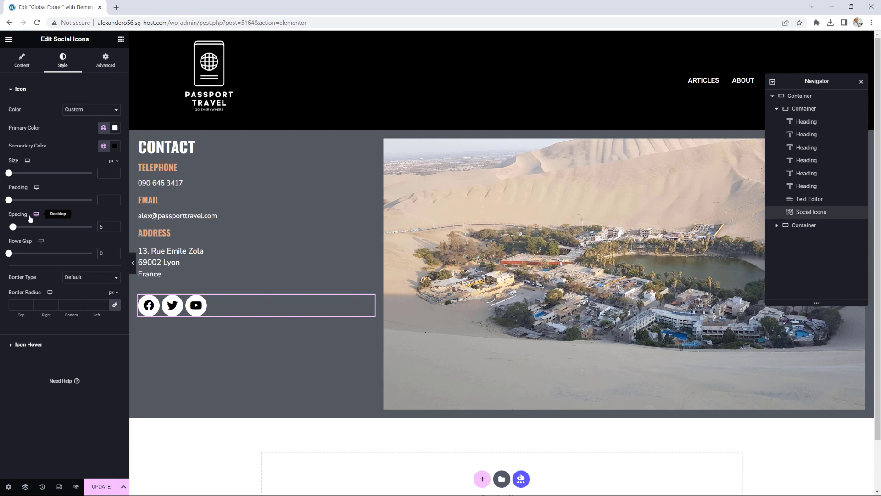
Step: Scroll the widget library to the Header & Footer Builder widgets like Copyright and Site Logo
left_click(121, 41)
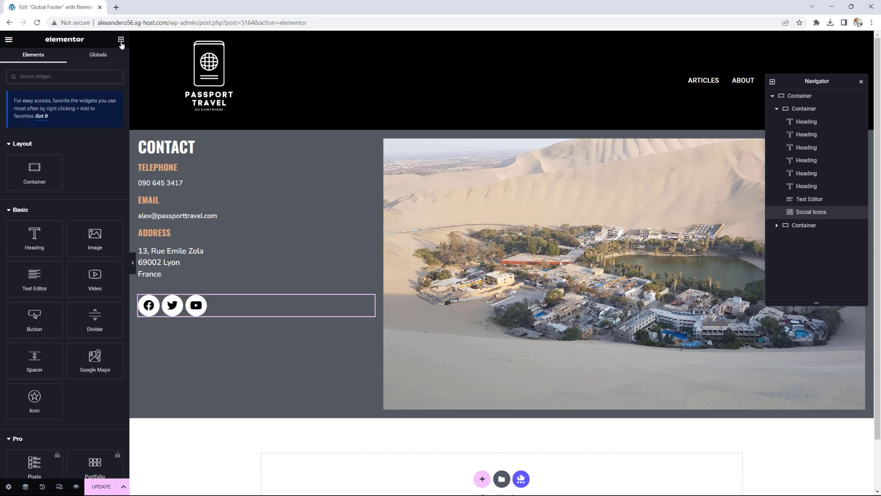
scroll(68, 237, "down", 15)
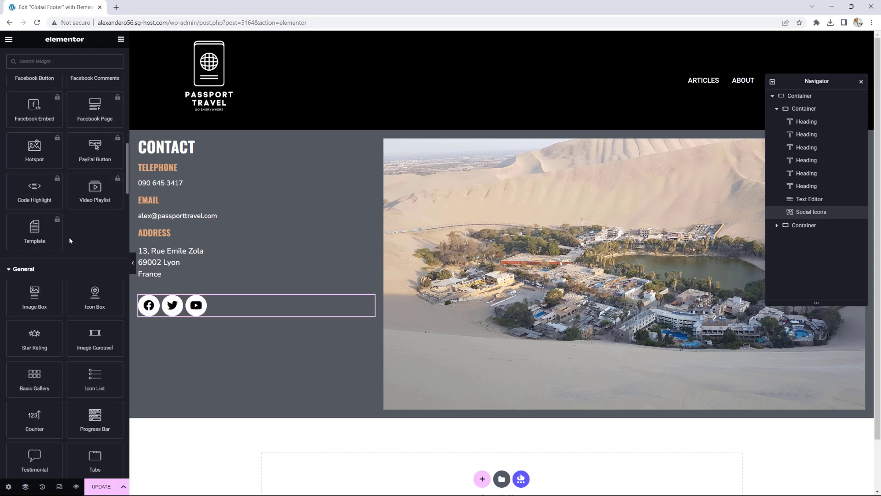
scroll(69, 241, "down", 15)
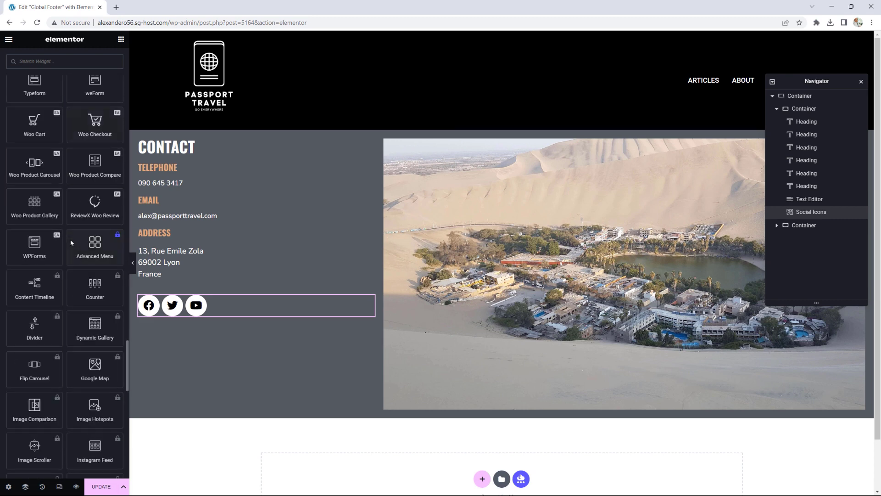
scroll(72, 243, "down", 15)
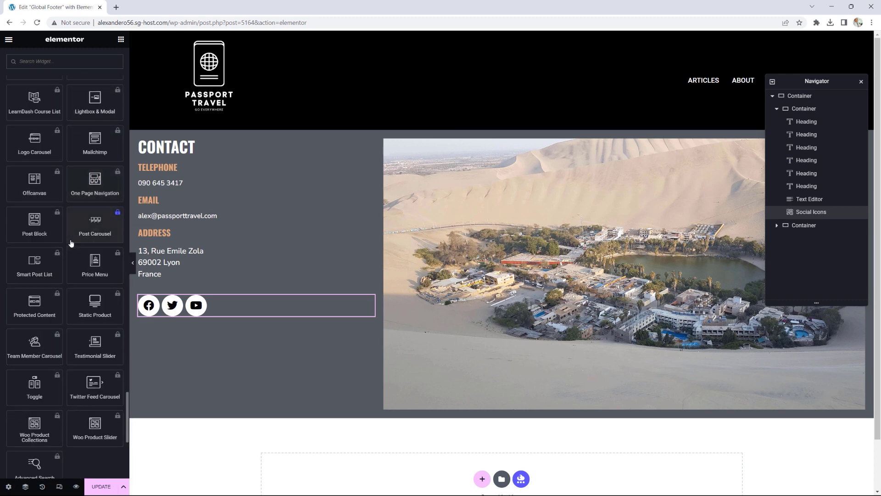
scroll(71, 243, "down", 7)
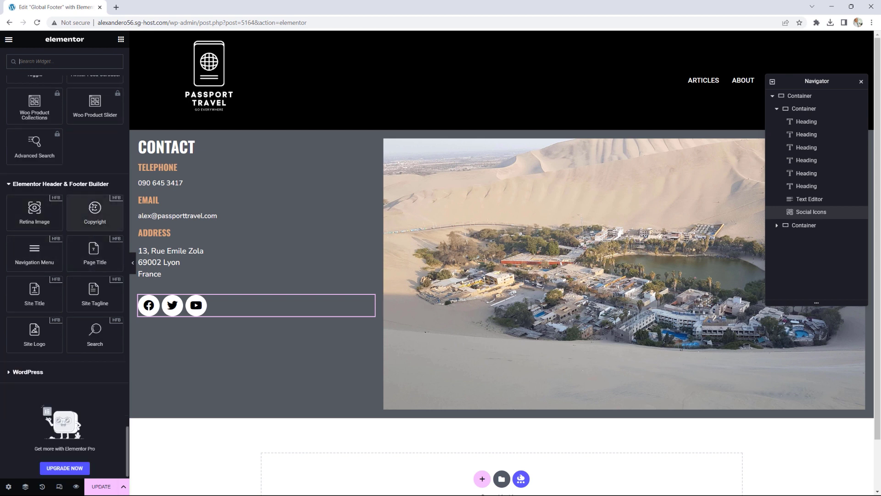
Step: Add a centred Copyright line below the oasis image in the white Primary colour
left_click_drag(95, 210, 511, 406)
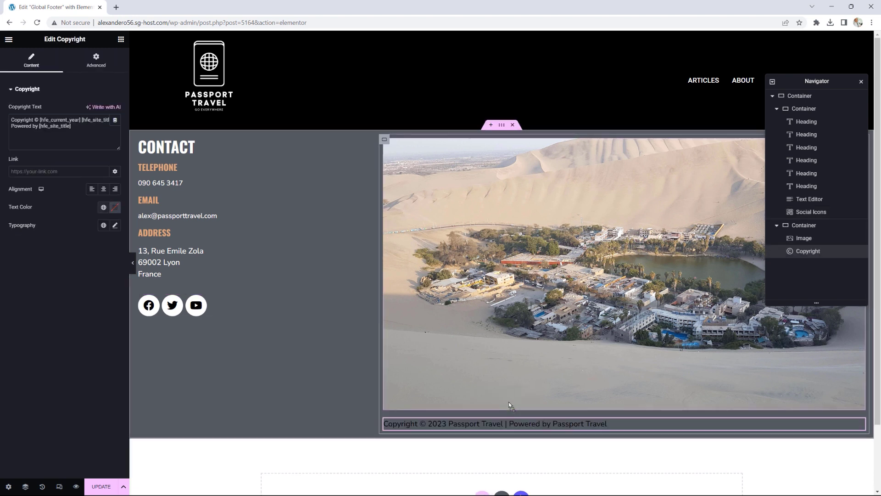
left_click(105, 189)
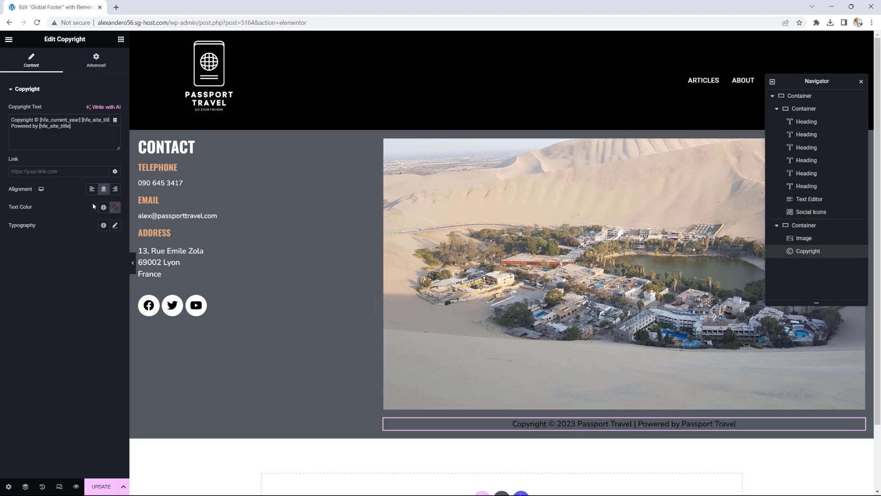
left_click(103, 207)
left_click(56, 250)
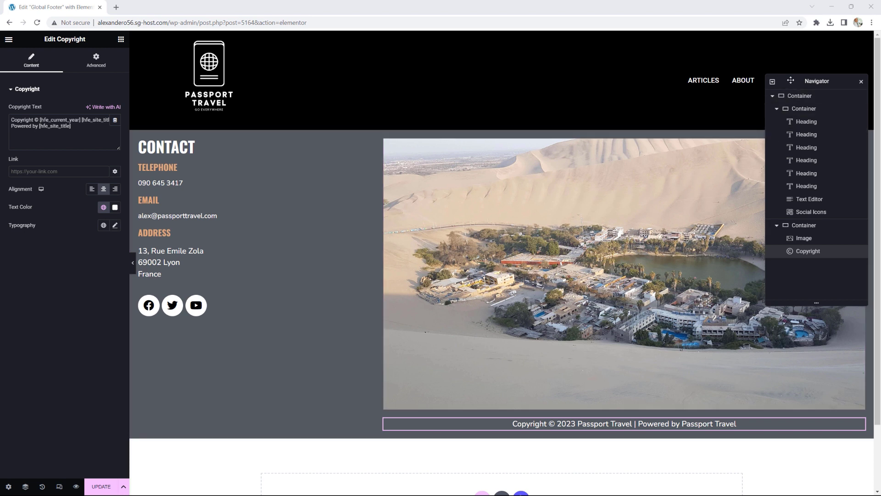
left_click_drag(776, 83, 639, 169)
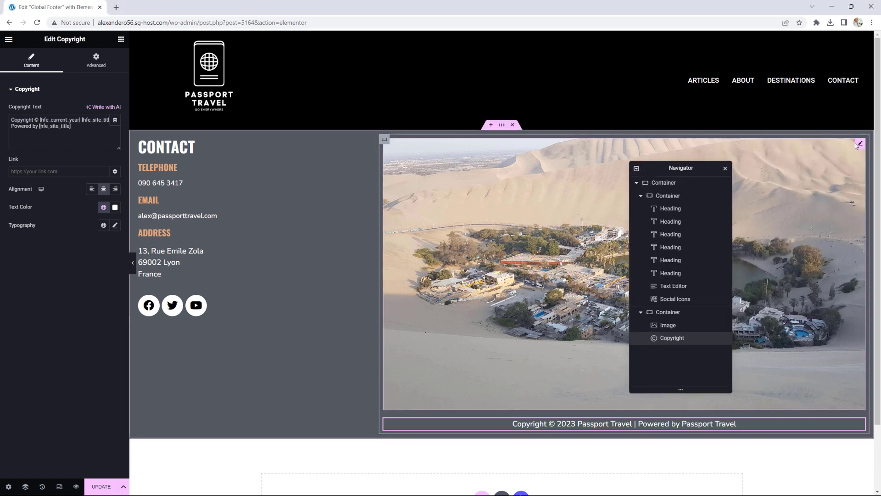
left_click(861, 145)
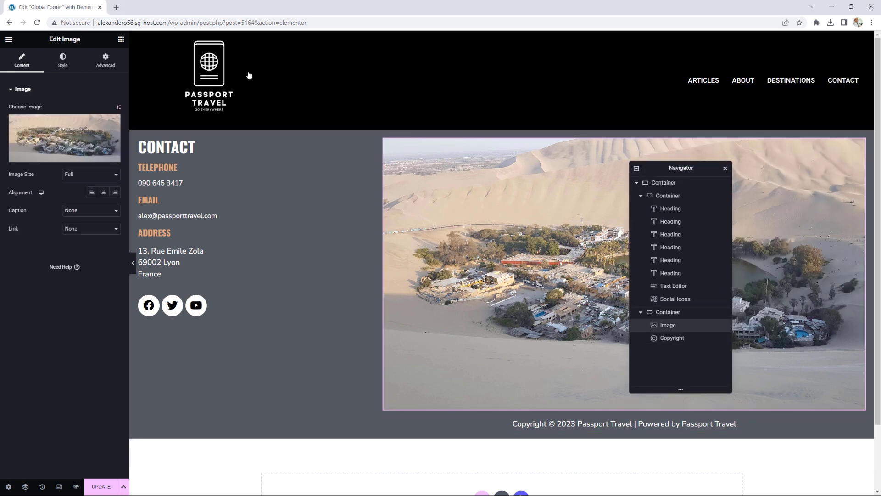
Step: Set the footer image height to 450 px, update the template and open the main menu
left_click(63, 60)
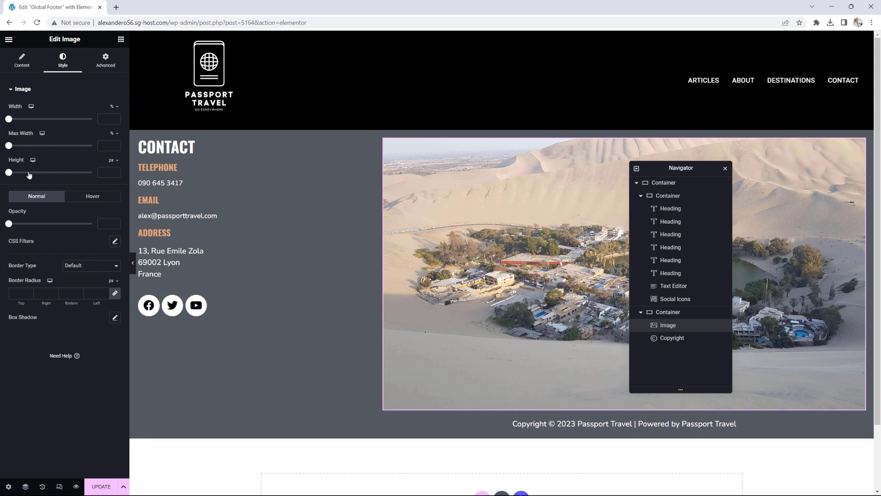
left_click_drag(30, 173, 79, 176)
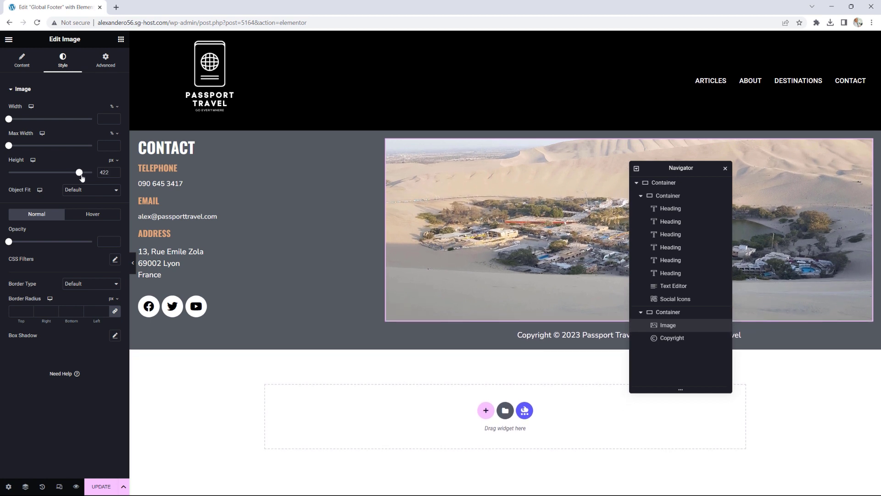
left_click(116, 170)
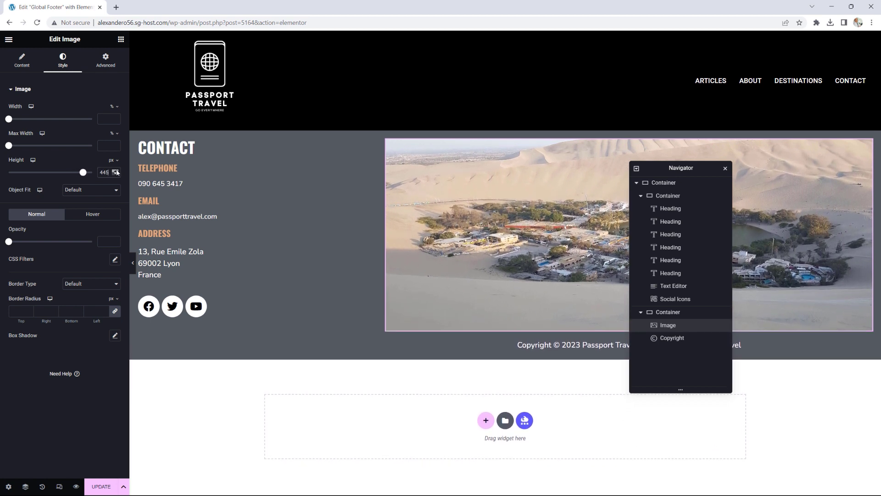
left_click(116, 170)
left_click(116, 171)
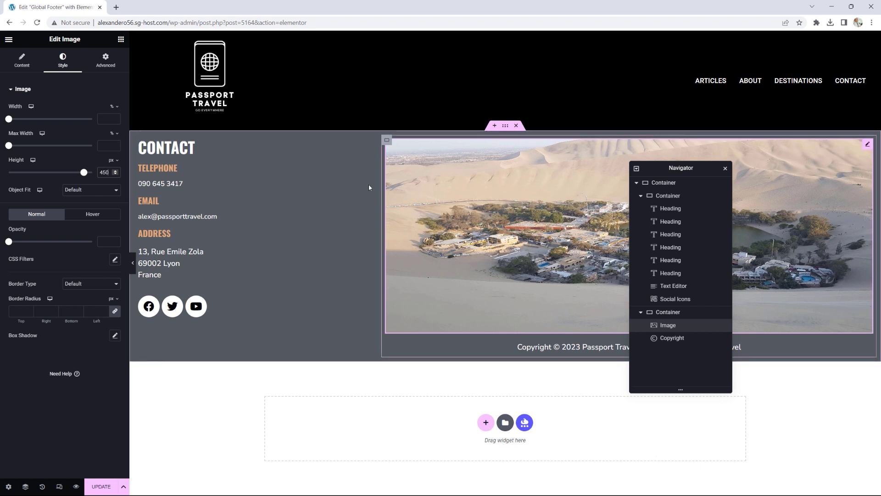
left_click(103, 487)
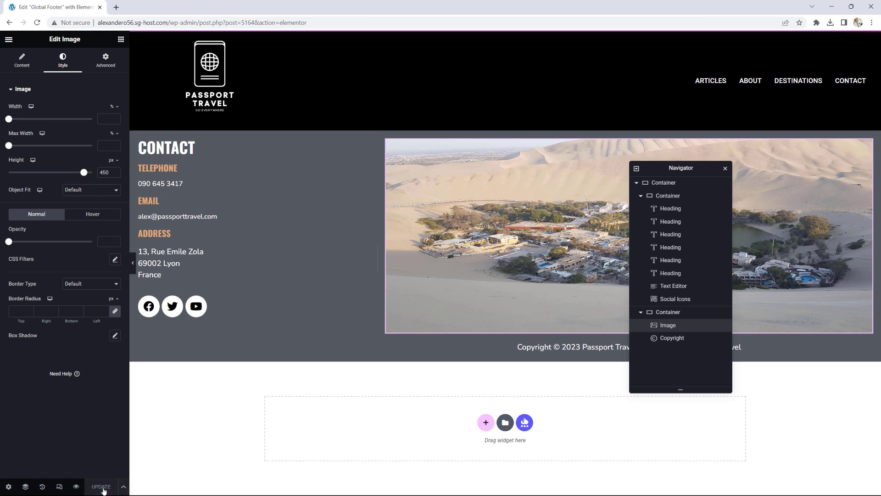
left_click(9, 40)
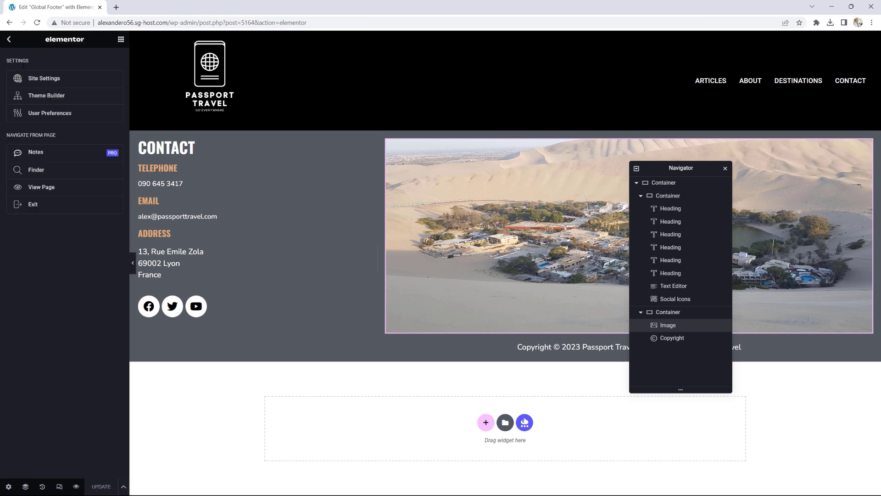
Step: Open the live Global Footer page in a new tab, review it, then return to the editor
right_click(42, 189)
left_click(67, 201)
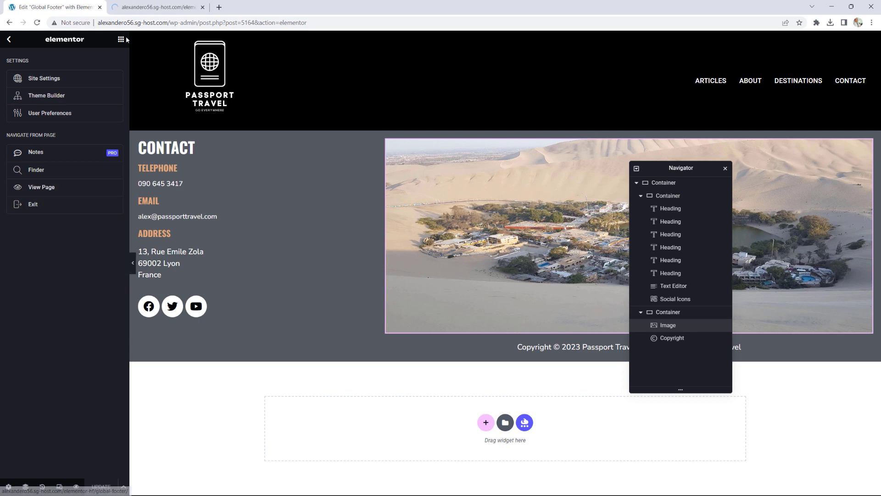
left_click(154, 7)
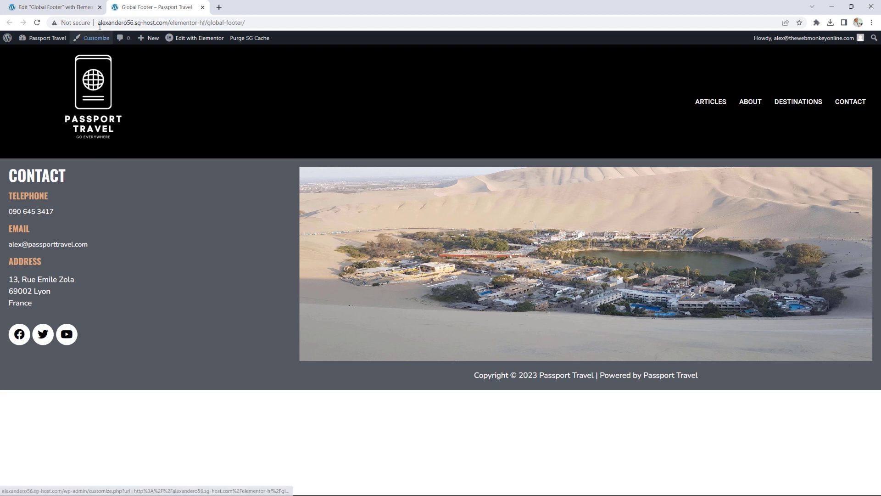
left_click(64, 3)
Step: Set the footer container's direction to Row-reversed so the oasis photo sits left
mouse_move(500, 139)
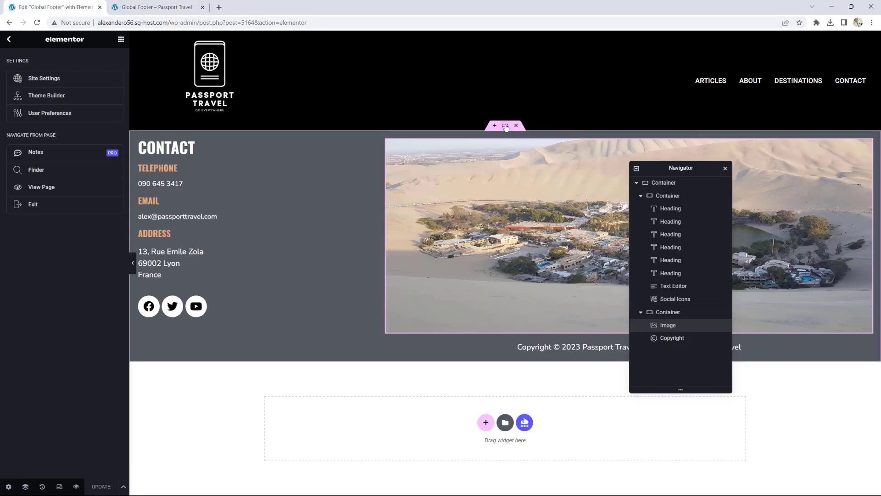
left_click(505, 127)
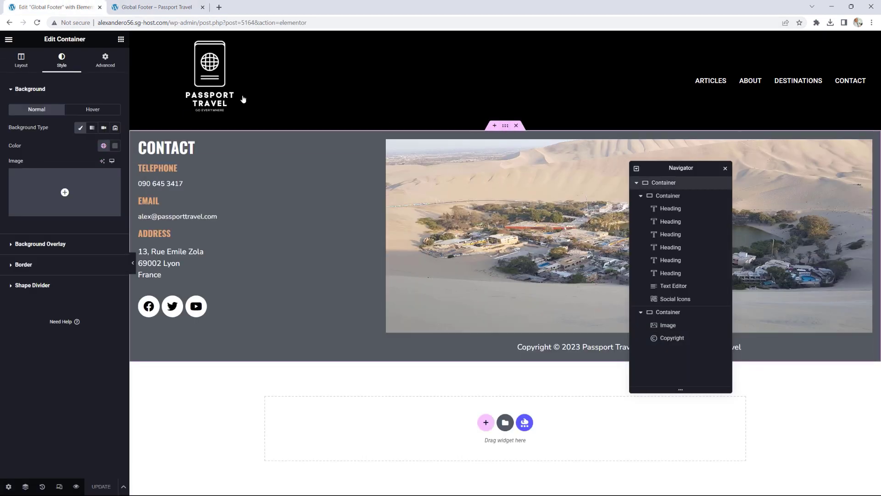
left_click(20, 63)
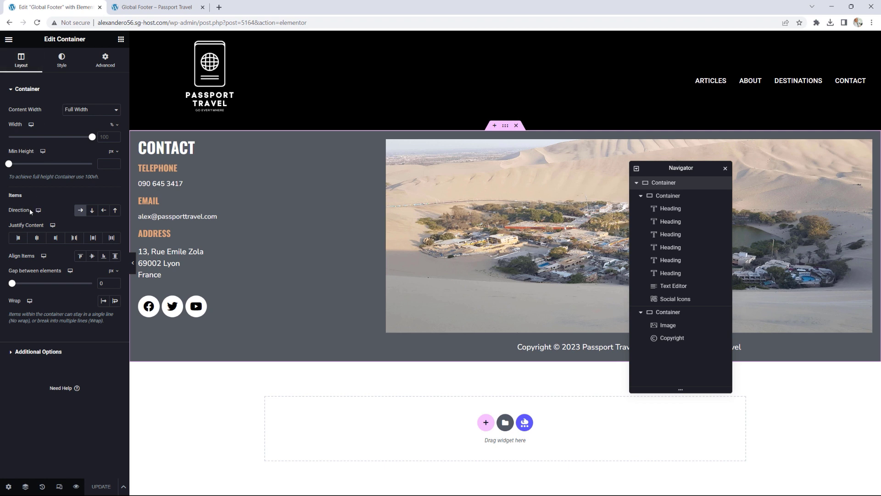
left_click(81, 210)
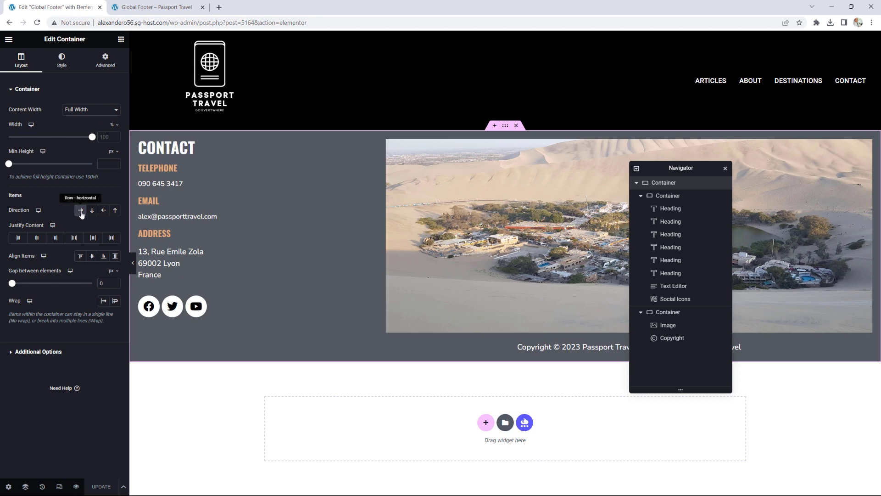
left_click(105, 212)
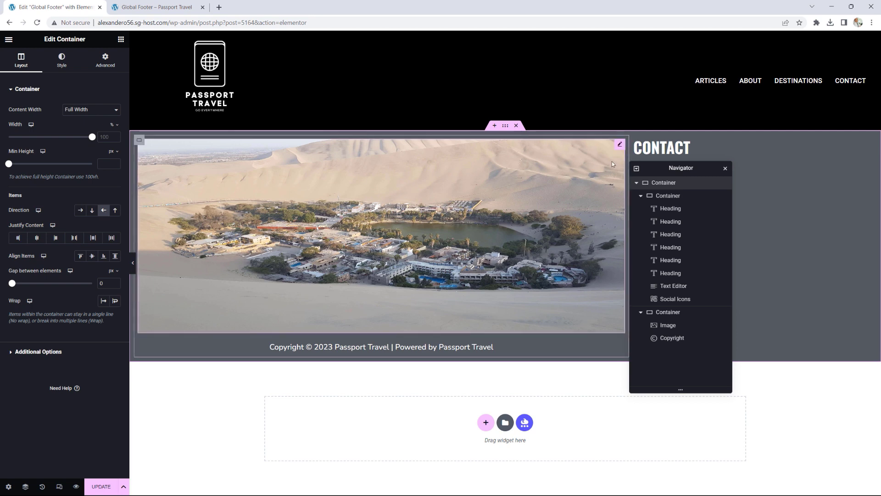
Step: Close the Navigator and check the reversed footer on the live page tab
left_click_drag(666, 171, 872, 174)
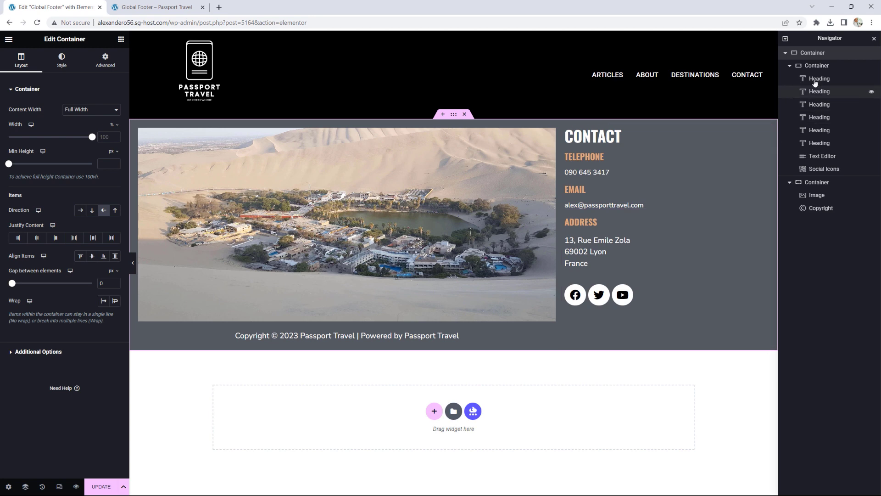
left_click(874, 40)
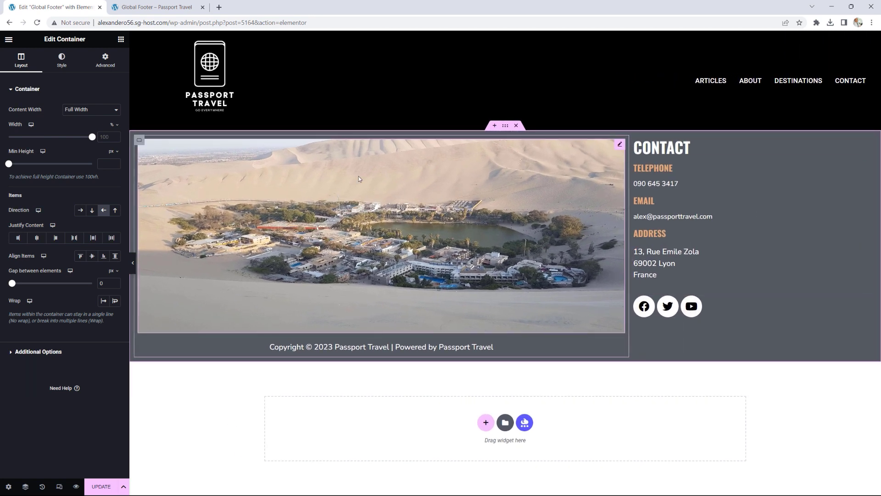
left_click(156, 8)
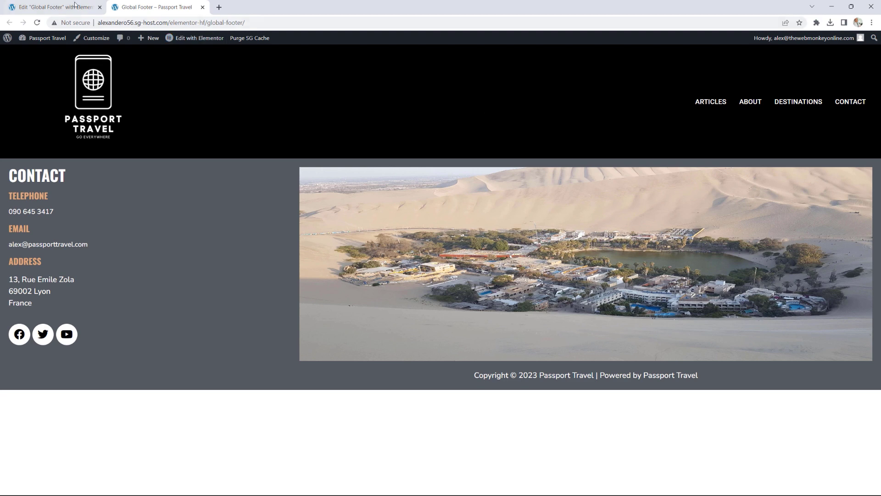
left_click(60, 4)
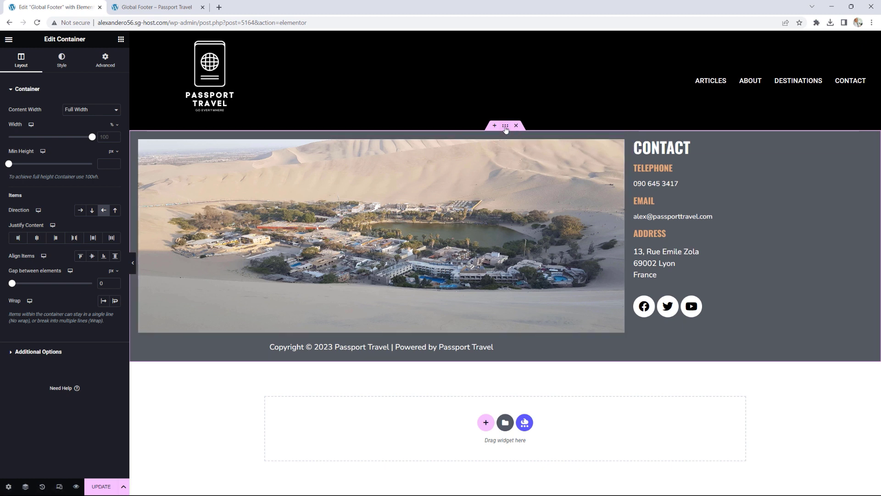
Step: Set the footer container's padding to 0 on all sides and adjust its bottom padding
left_click(112, 64)
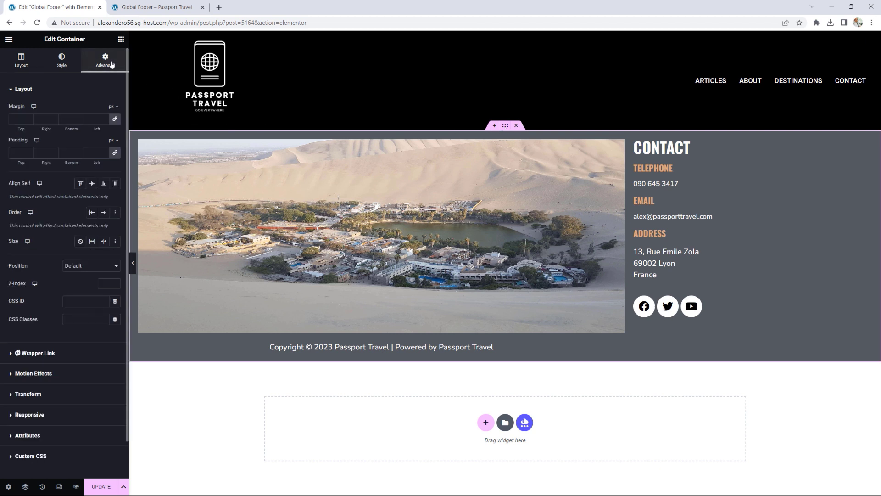
left_click(29, 155)
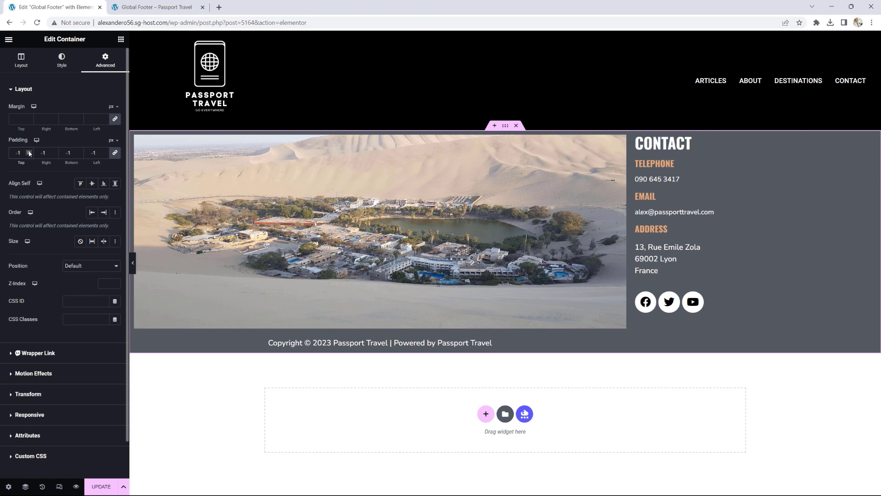
left_click(29, 153)
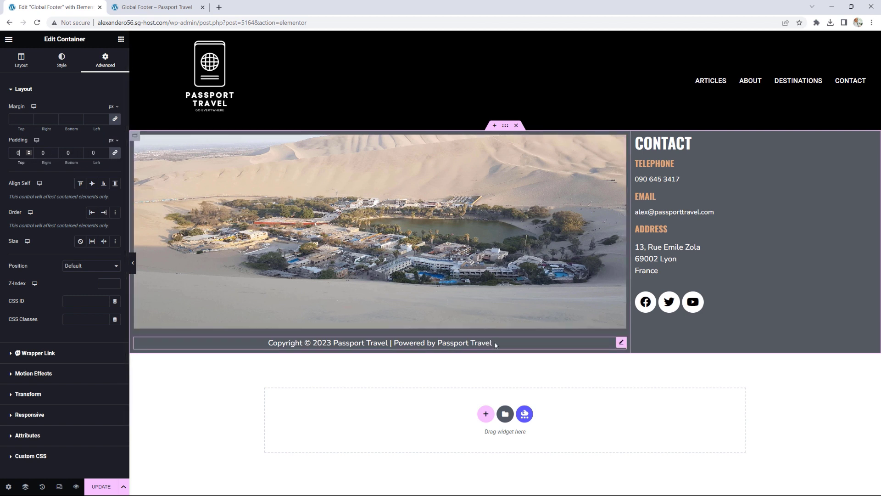
left_click(116, 154)
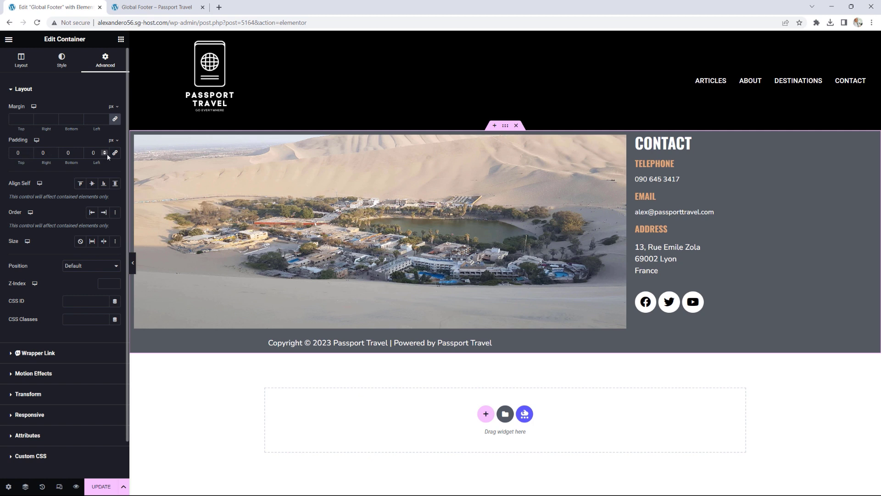
left_click_drag(81, 153, 80, 152)
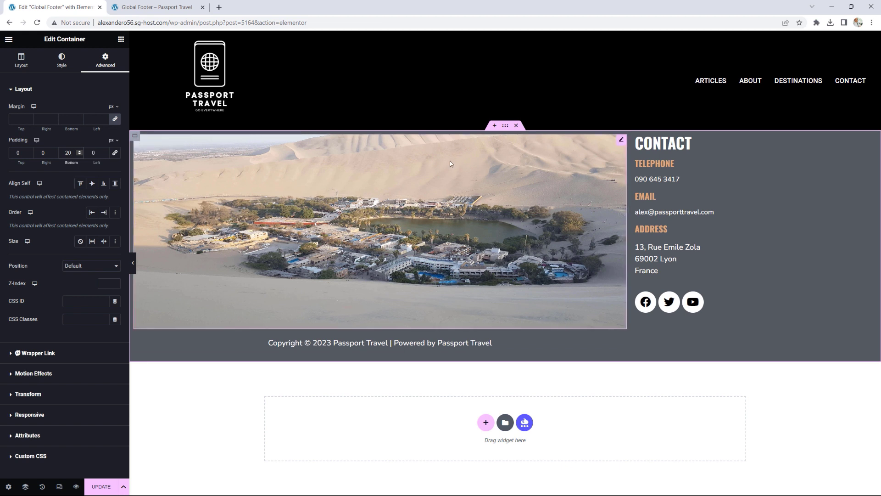
Step: Set the photo column container's padding to 0 on all sides
left_click(136, 138)
left_click(105, 63)
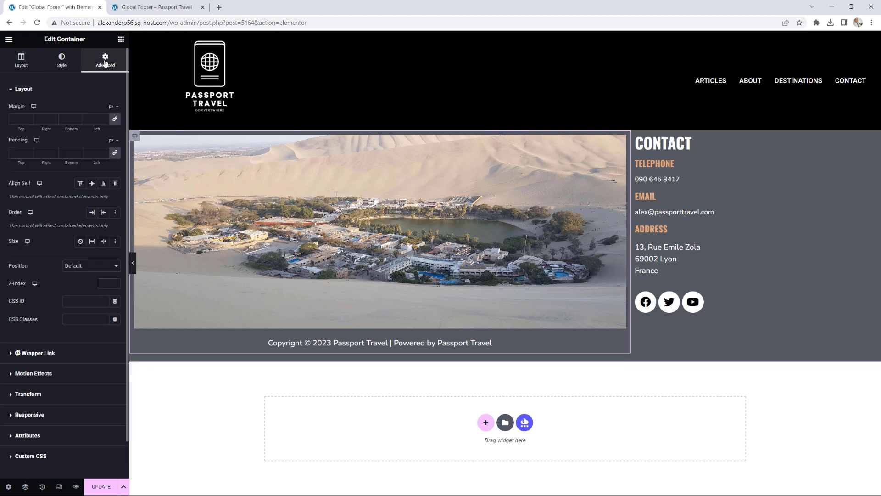
left_click(116, 153)
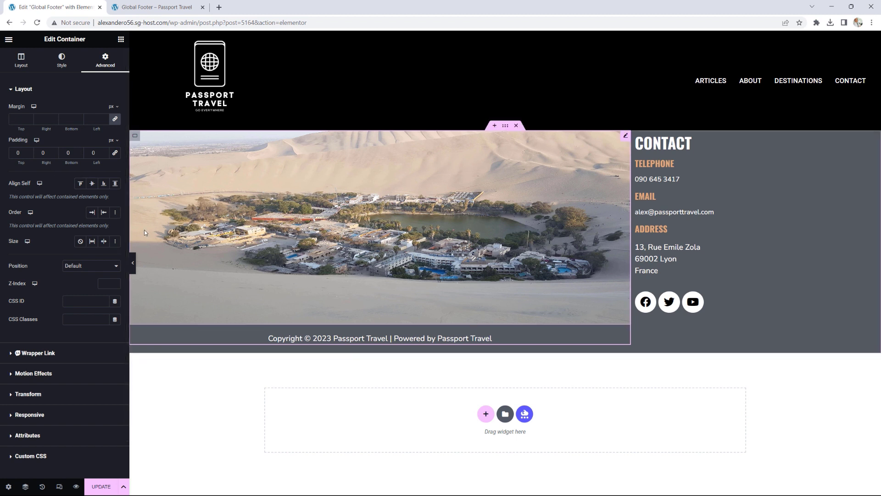
Step: Save the footer, reload the live Global Footer page to check it, and return to the editor
left_click(104, 486)
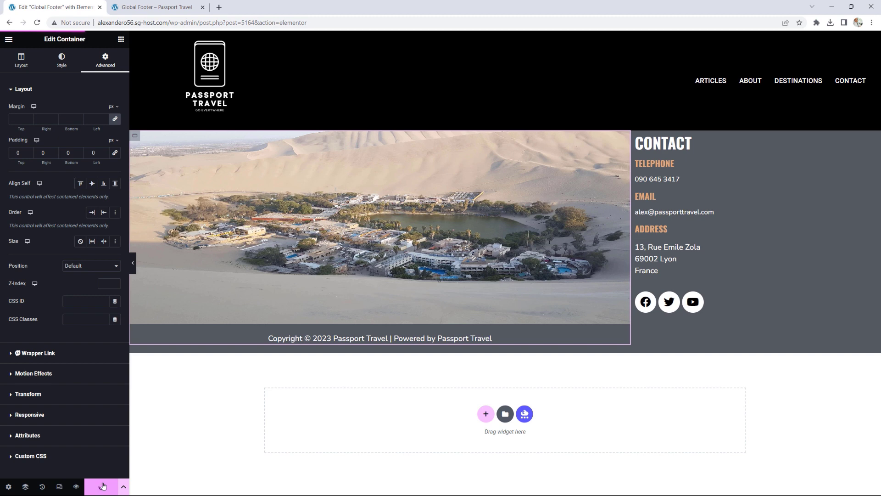
left_click(144, 7)
left_click(37, 23)
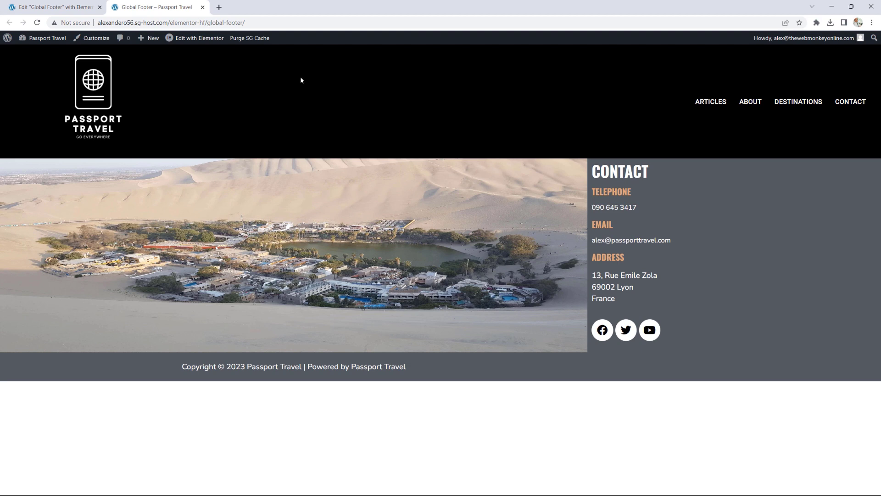
left_click(50, 7)
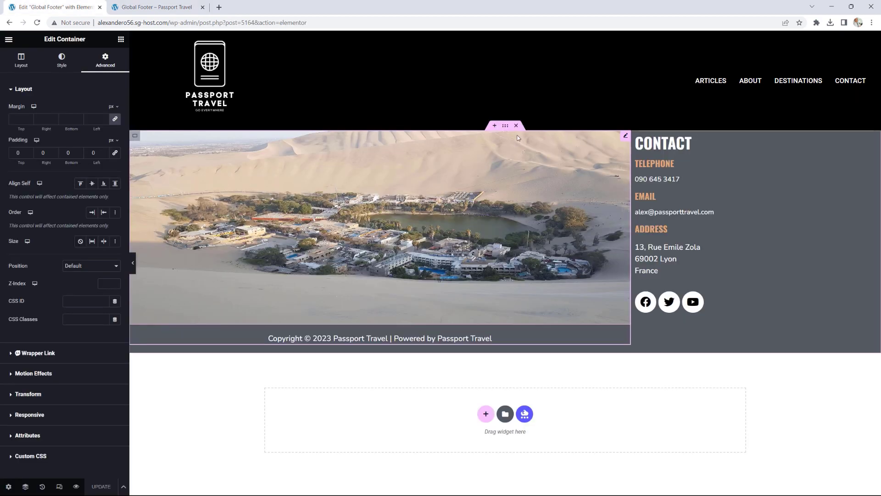
Step: Set the outer footer container's gap between elements to 20 px
left_click(506, 128)
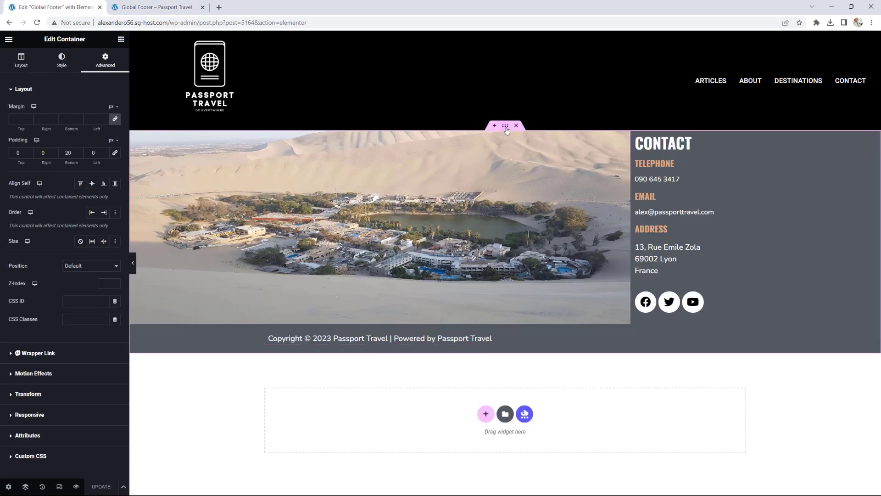
left_click(23, 64)
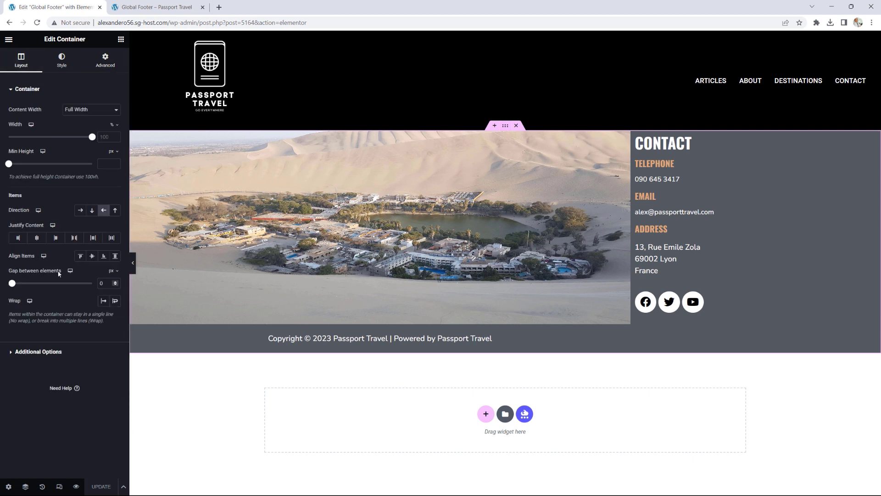
left_click_drag(11, 283, 17, 284)
left_click(115, 285)
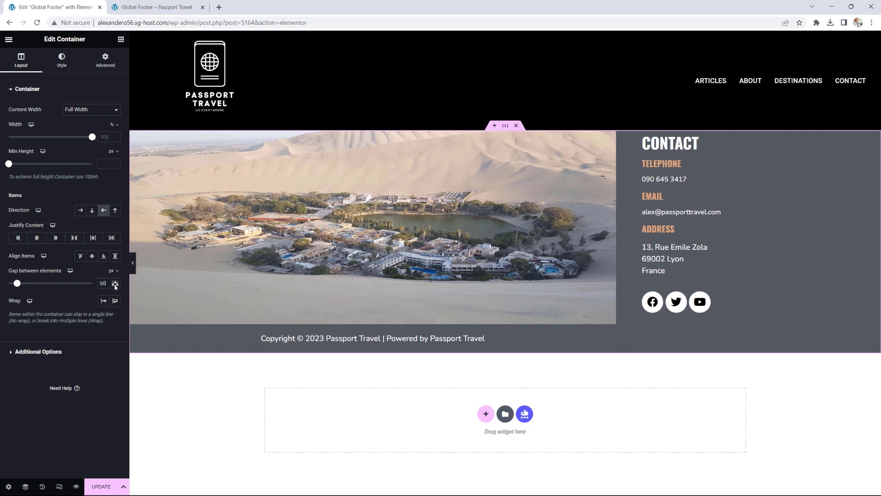
left_click(115, 285)
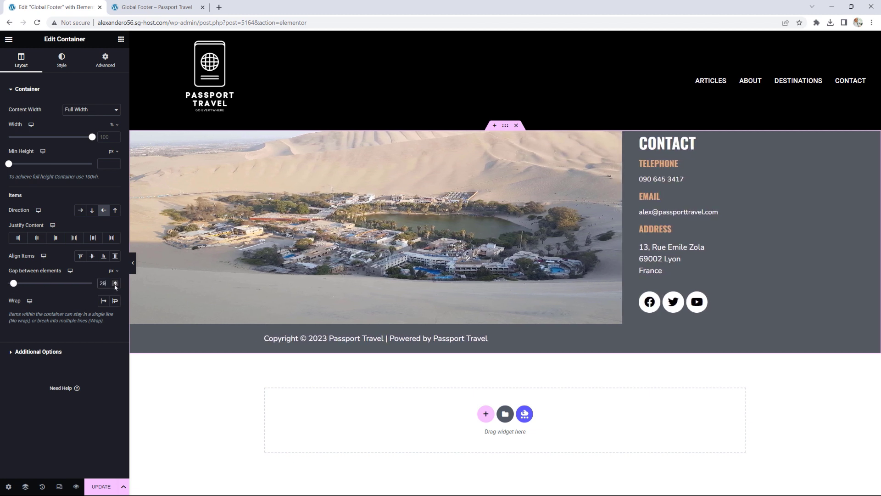
left_click(115, 285)
left_click(115, 285)
left_click(115, 285)
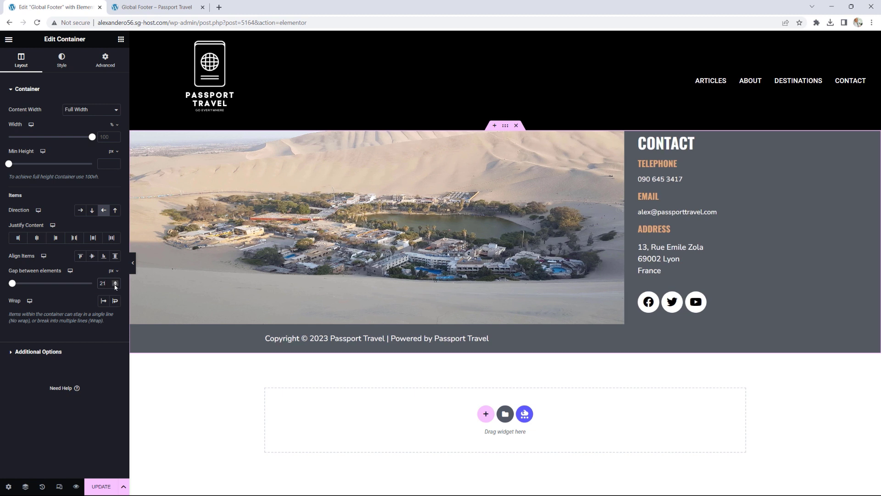
left_click(115, 285)
Step: Save the footer and reload the live Global Footer page
left_click(102, 486)
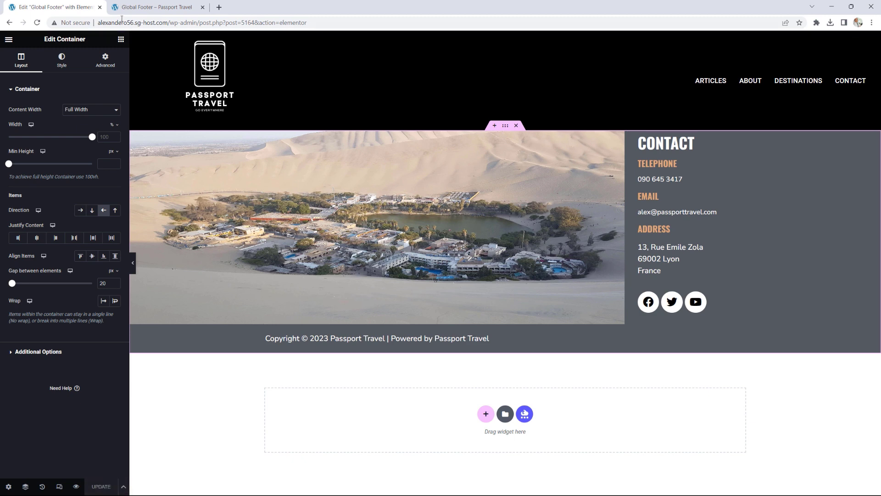
left_click(154, 7)
left_click(38, 22)
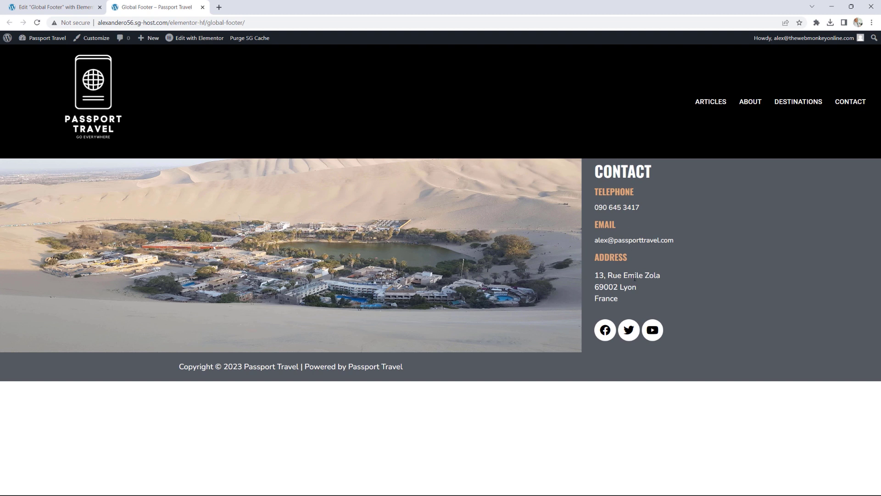
Step: Open the Passport Travel home page and scroll down to inspect the new footer
left_click(93, 93)
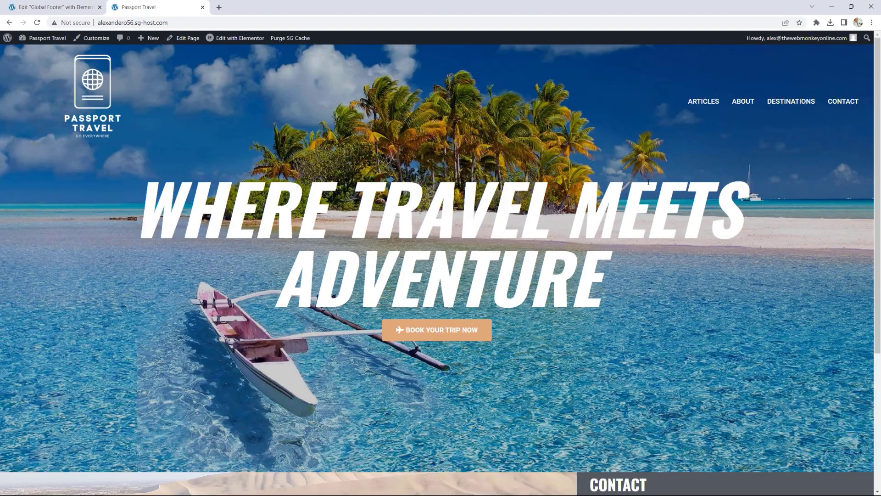
scroll(649, 182, "down", 3)
scroll(648, 181, "down", 1)
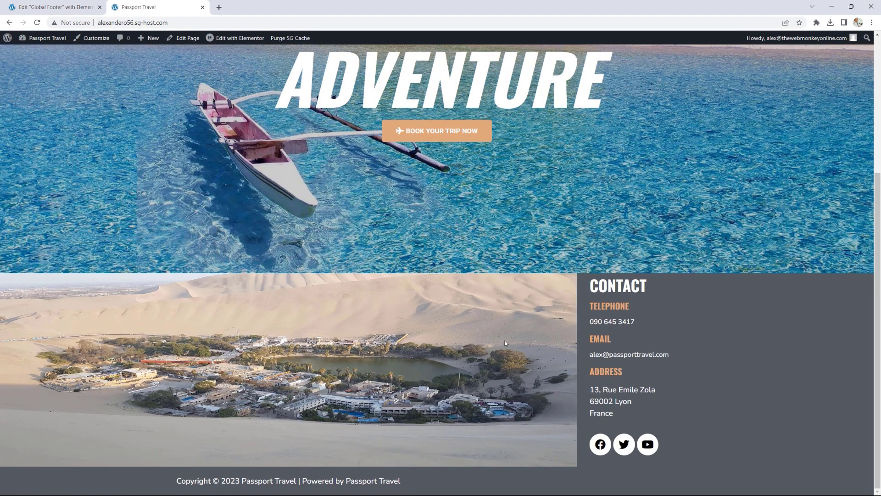
scroll(645, 335, "up", 5)
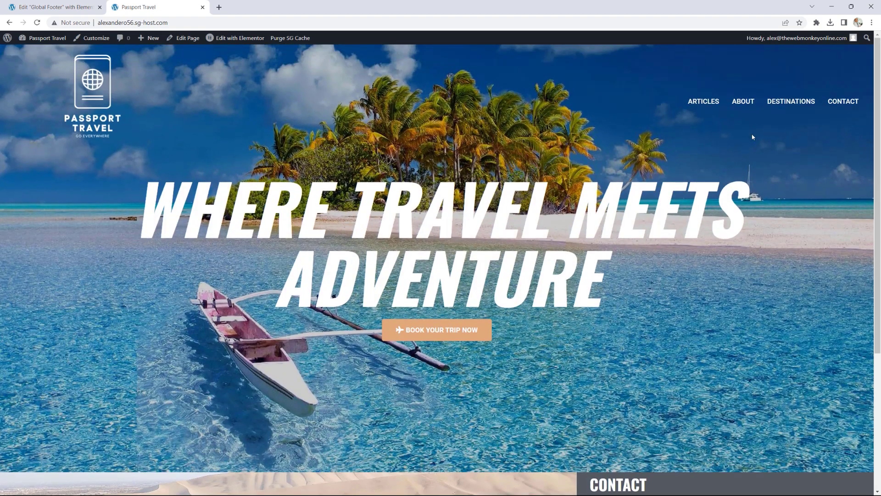
Step: Check the footer on the Destinations, Contact and About pages, then return home via the logo
left_click(789, 107)
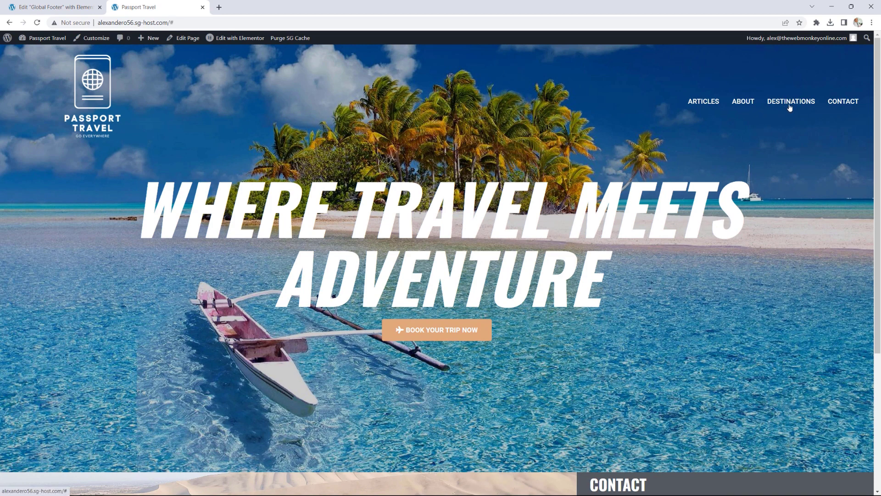
left_click(836, 102)
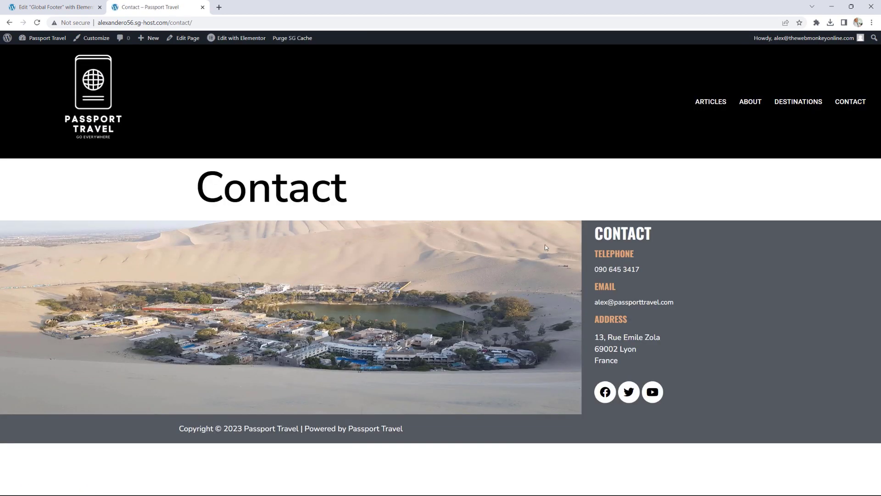
left_click(752, 104)
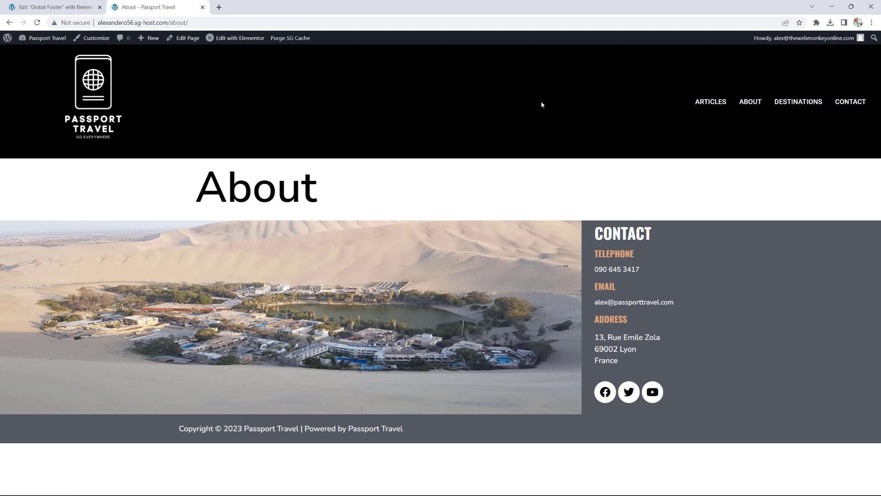
left_click(89, 96)
scroll(561, 401, "down", 4)
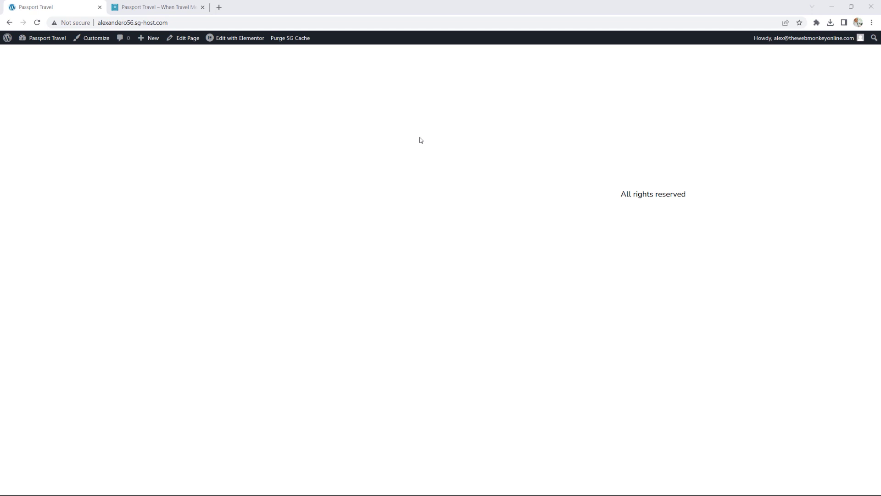
Step: Open the Passport Travel Home page in Elementor from the WordPress admin bar
left_click(180, 11)
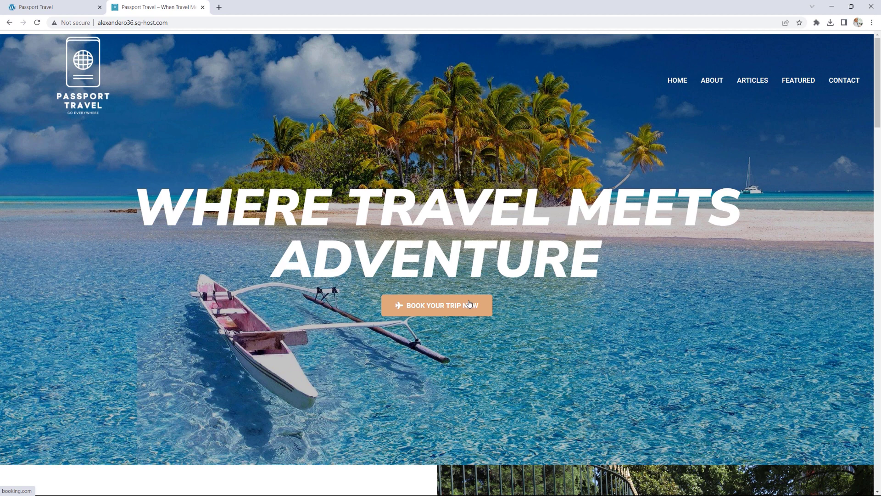
left_click(40, 8)
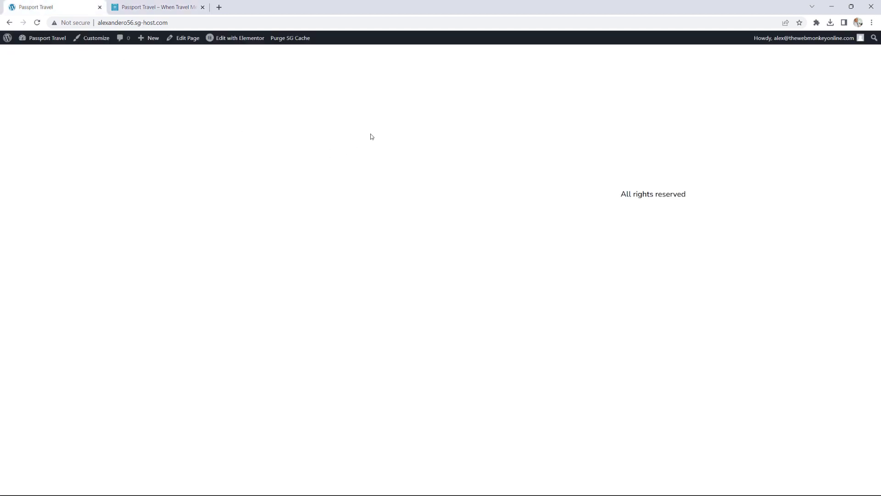
left_click(241, 39)
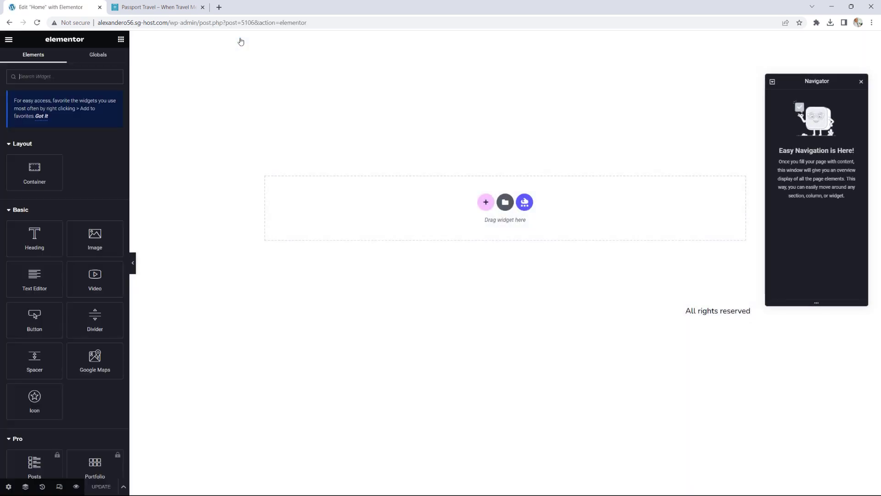
Step: Add a container to the Home page with polynesia-3021072_1920 as its classic background image
left_click(861, 81)
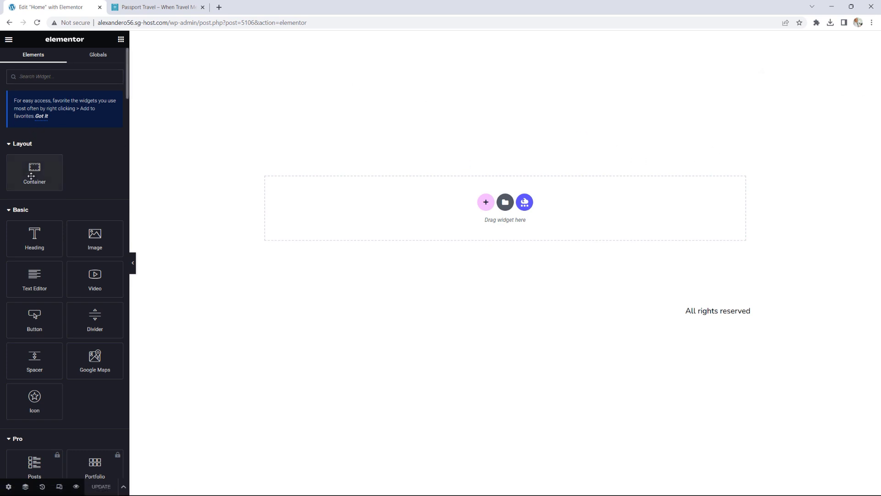
left_click_drag(35, 172, 445, 211)
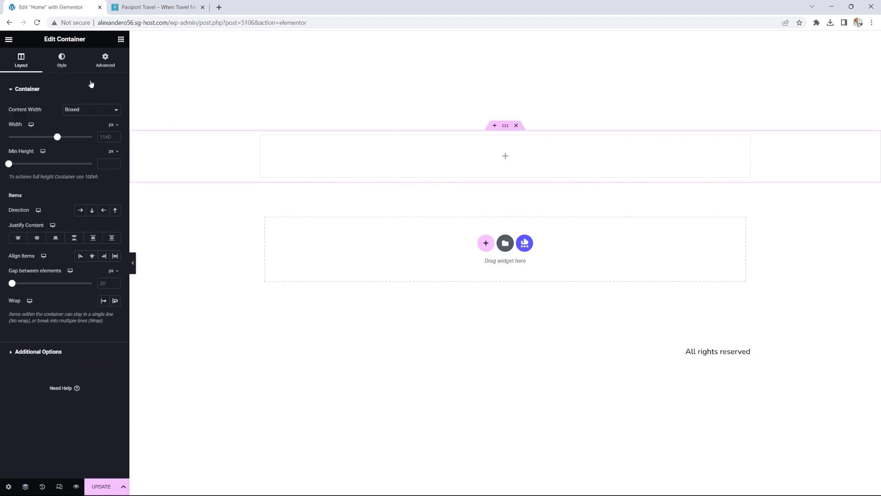
left_click(63, 66)
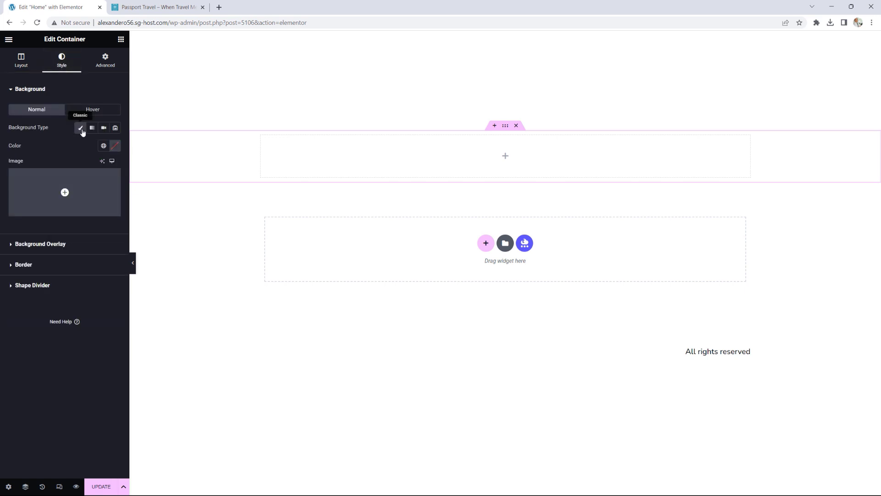
left_click(76, 192)
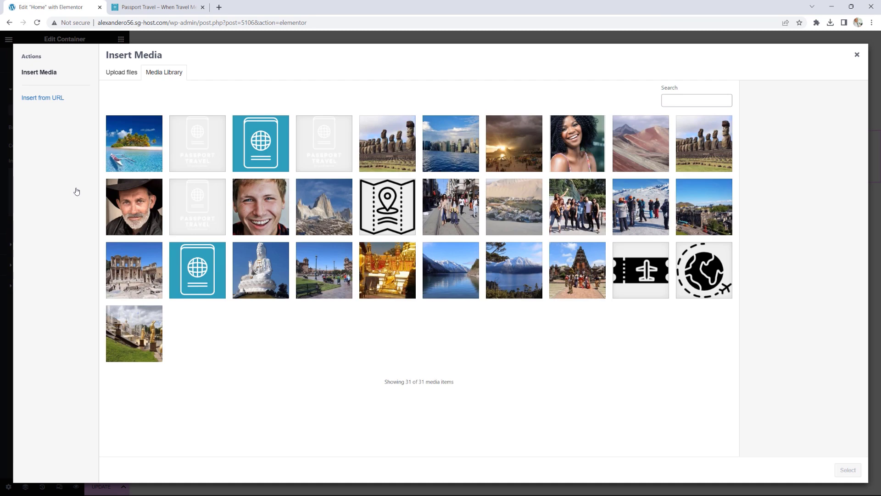
left_click(115, 144)
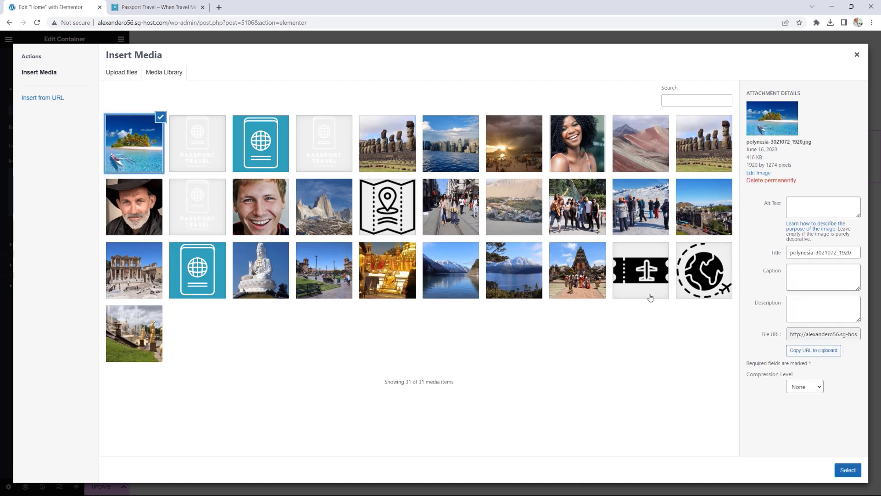
left_click(847, 470)
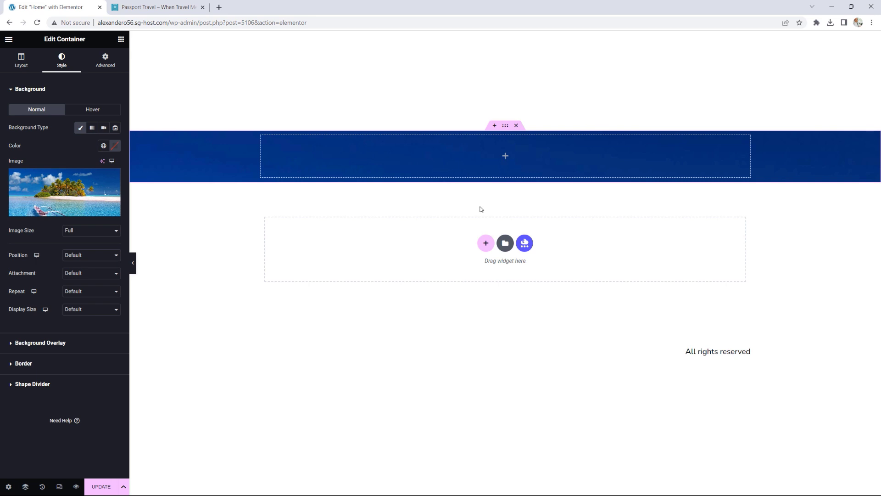
mouse_move(70, 189)
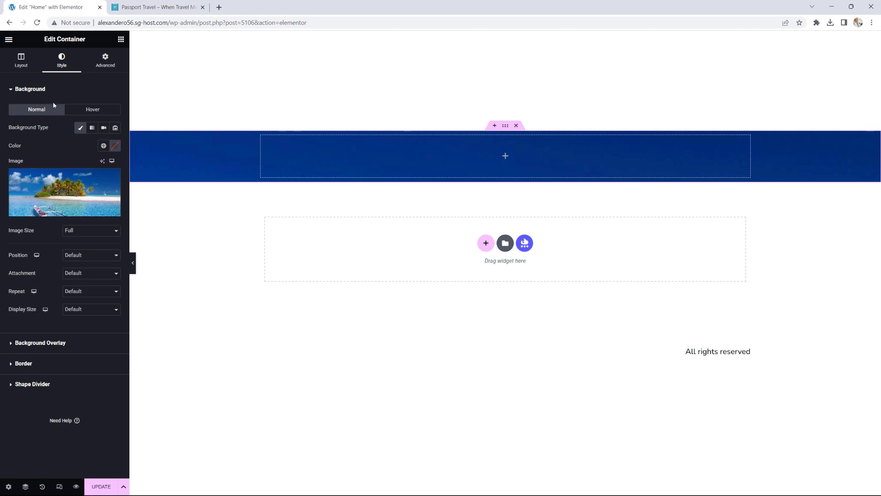
Step: Make the container Full Width, 1000 px min height, justified Space Between and items centred
left_click(21, 60)
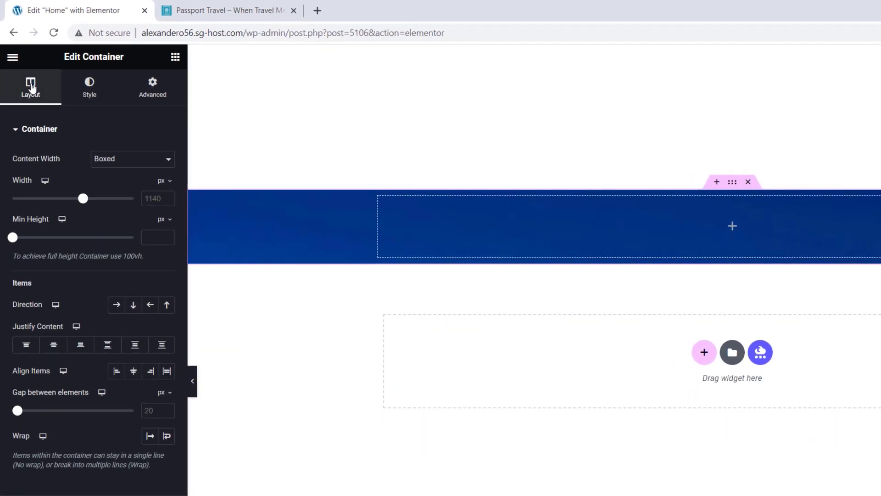
left_click(119, 166)
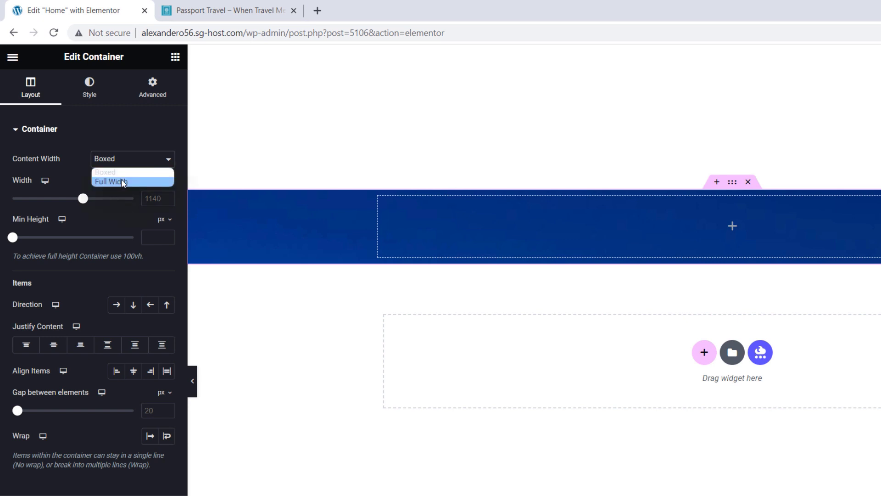
left_click(123, 182)
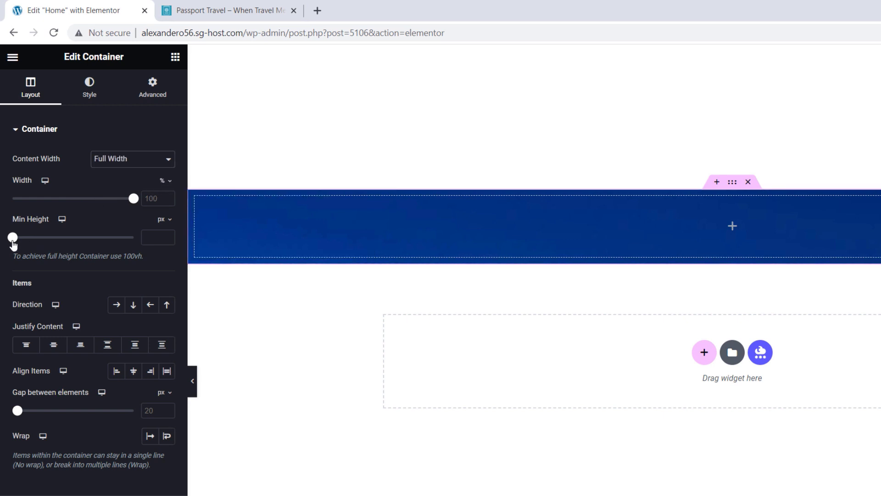
left_click_drag(13, 243, 99, 250)
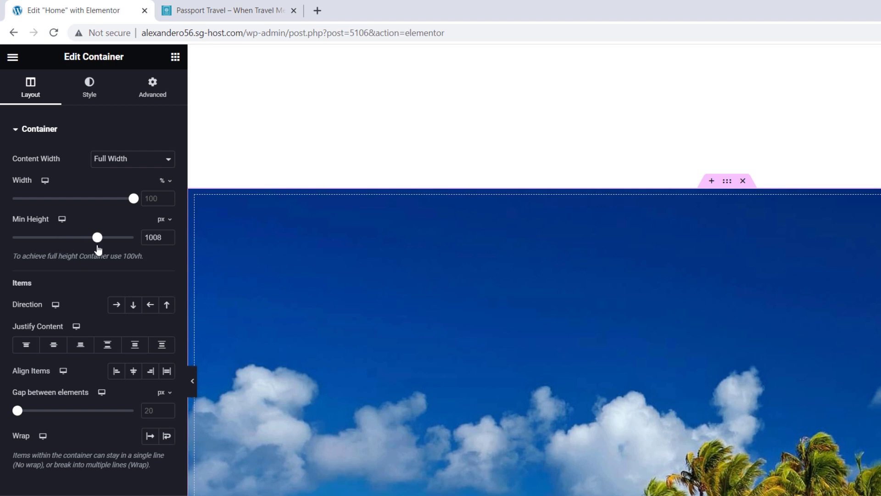
left_click(167, 239)
left_click(167, 239)
left_click(109, 347)
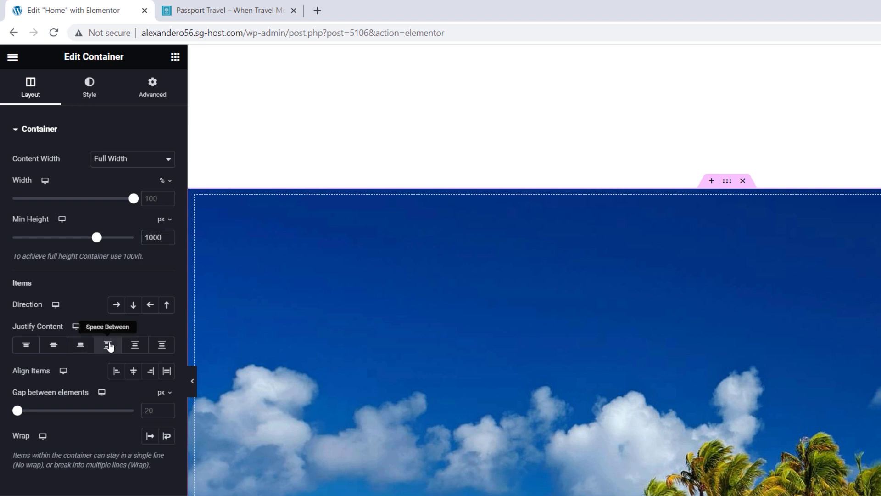
left_click(133, 374)
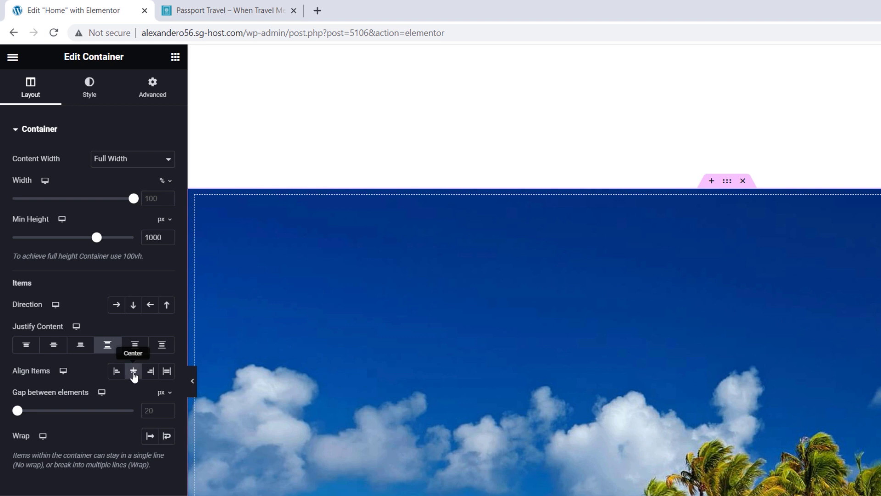
left_click(90, 93)
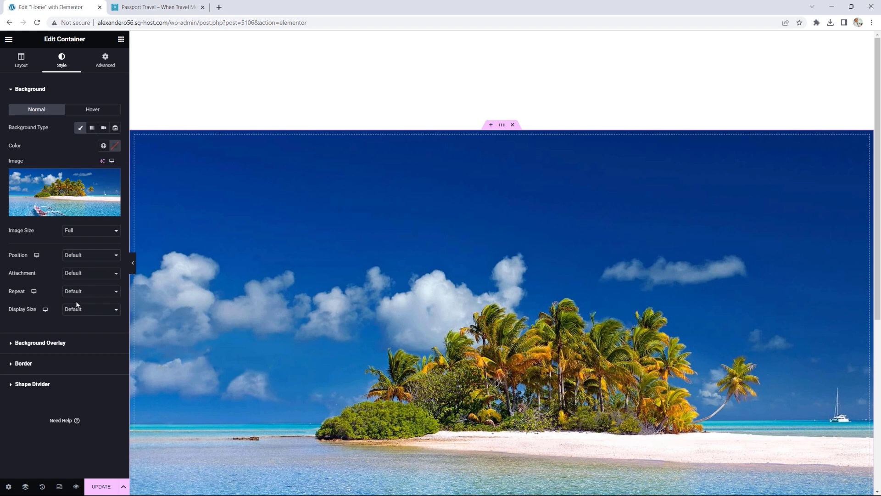
Step: Set the island background image's Display Size to Cover and Position to Bottom Center
left_click(87, 309)
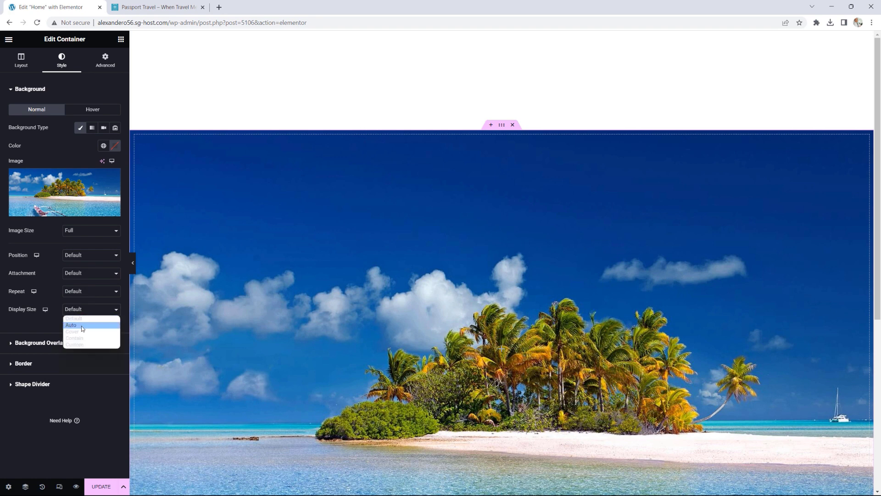
left_click(81, 332)
scroll(299, 270, "down", 3)
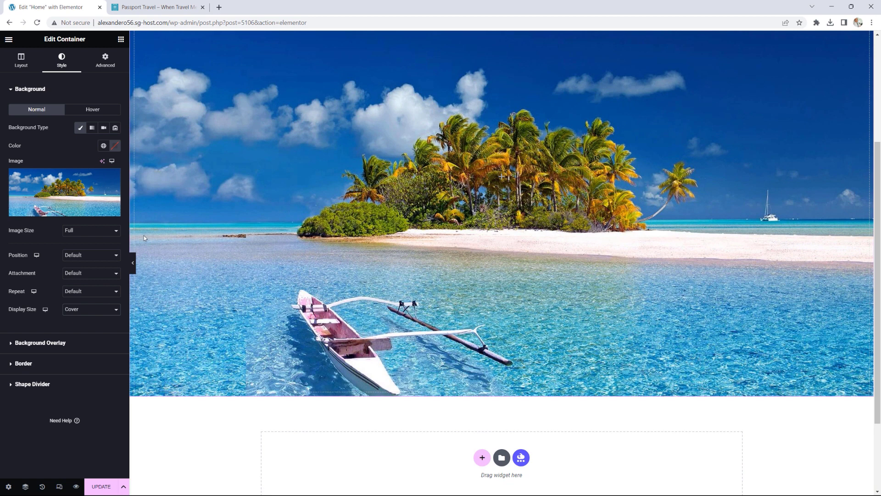
mouse_move(87, 217)
left_click(79, 256)
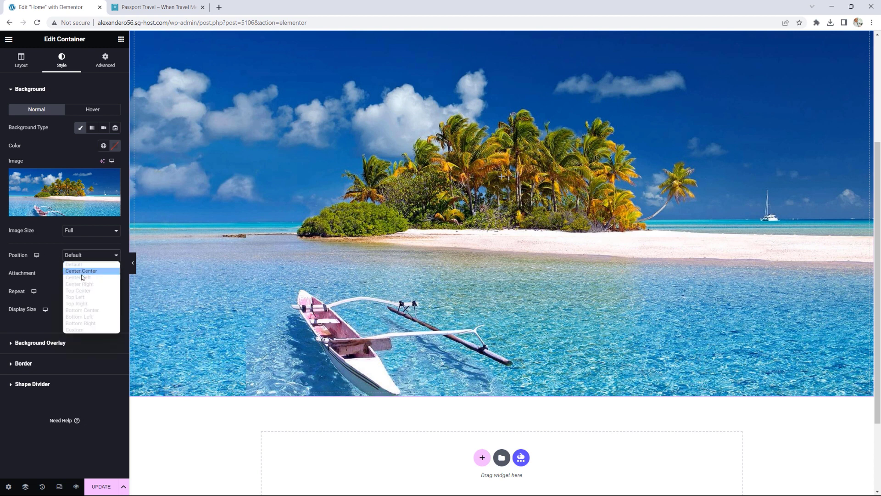
left_click(84, 310)
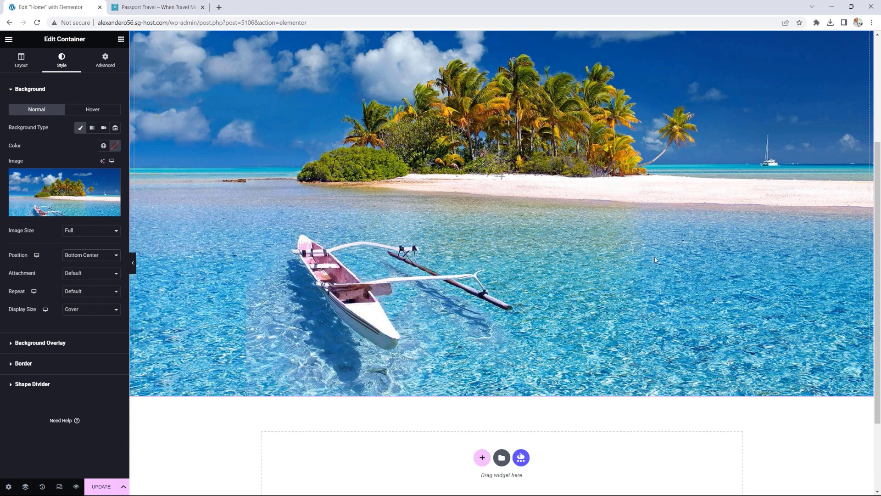
scroll(655, 259, "up", 4)
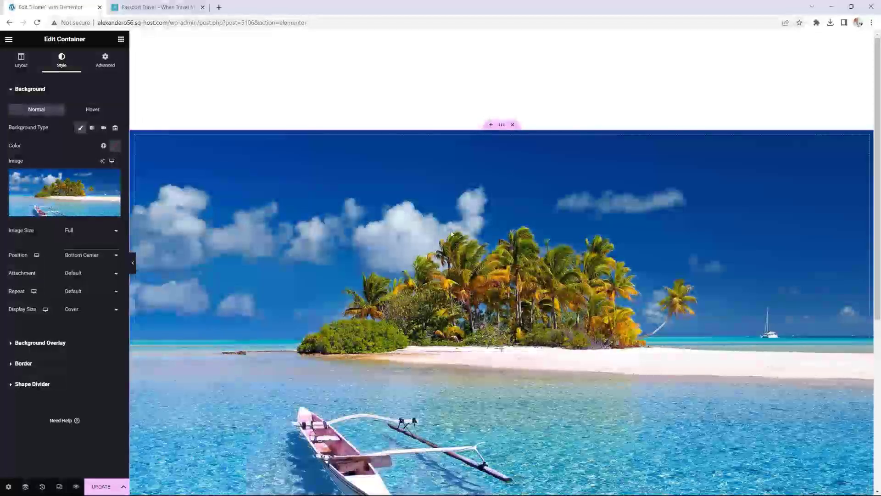
Step: Unlink the container's margins and give it a negative top margin, previewing the result
left_click(109, 62)
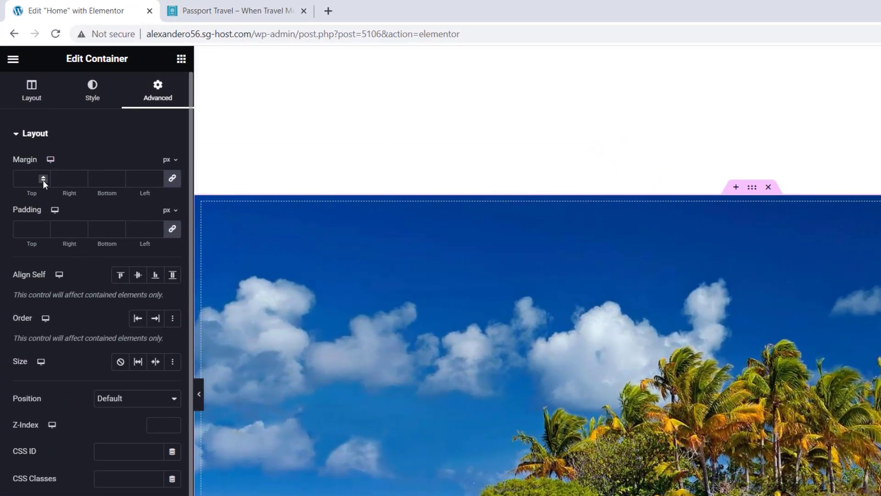
left_click(44, 176)
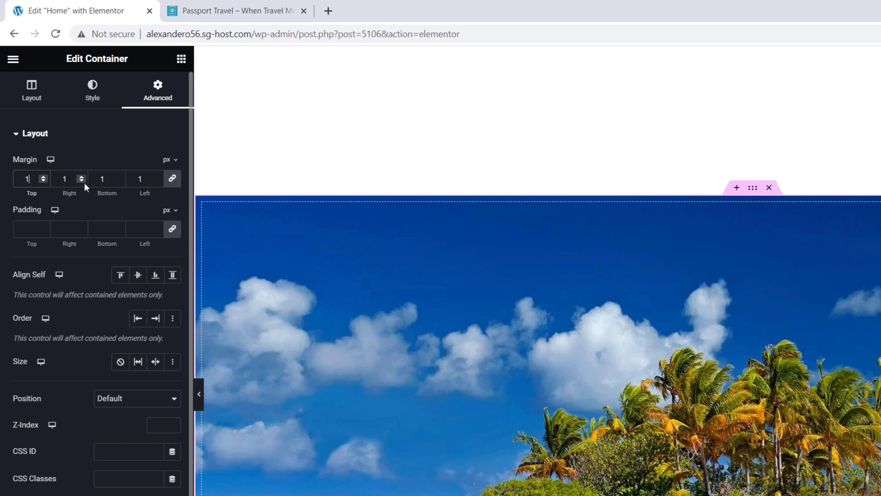
left_click(45, 181)
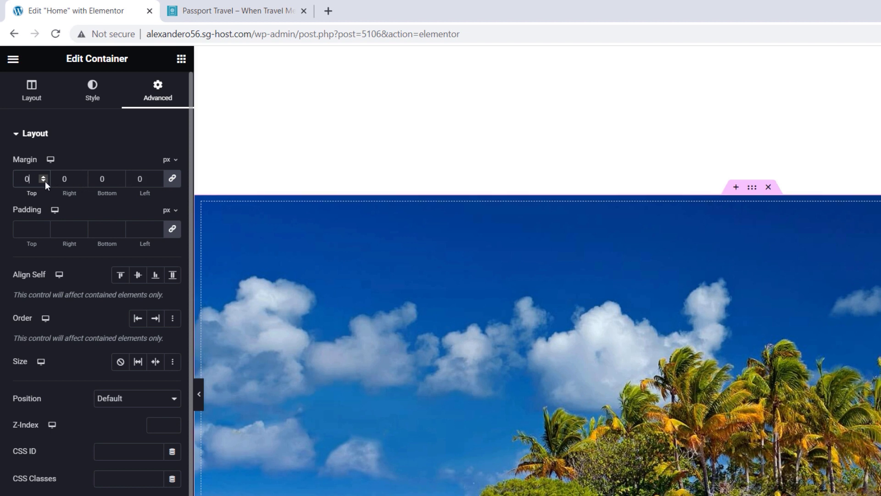
left_click(173, 179)
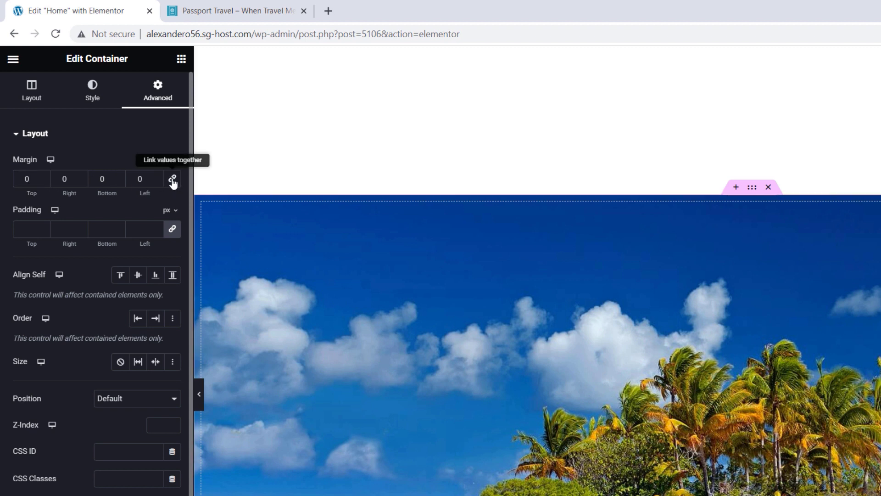
left_click(42, 181)
left_click(42, 181)
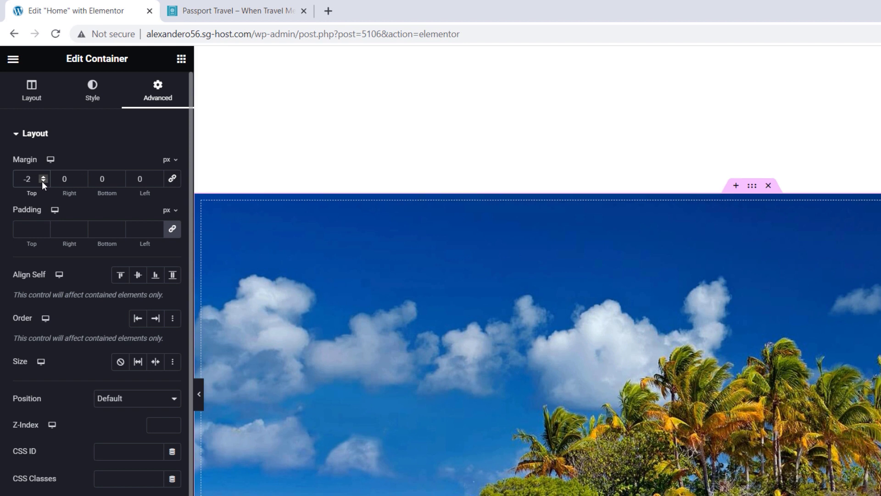
type("60")
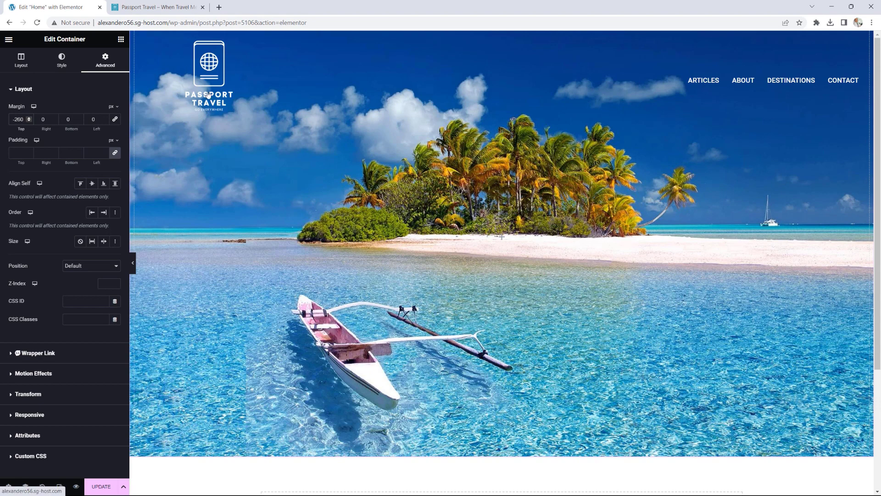
left_click(133, 264)
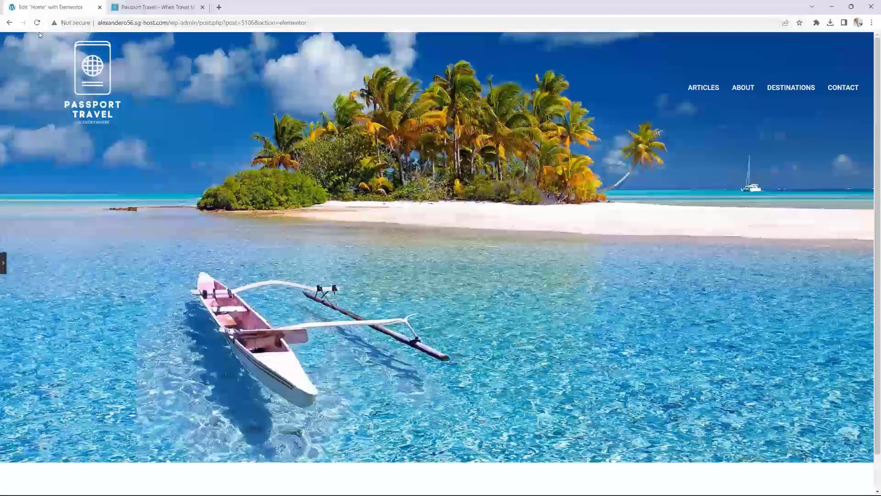
left_click(4, 269)
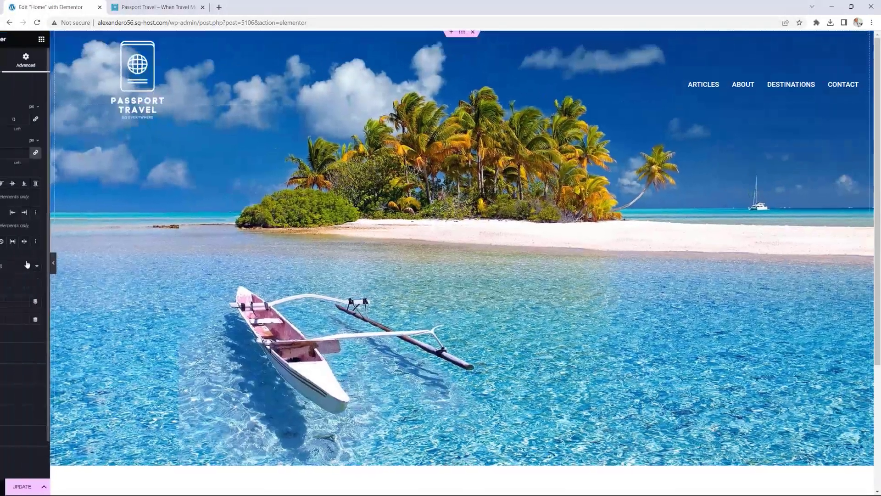
Step: Nudge the top margin to -270 px and preview the hero behind the logo and menu
left_click(29, 122)
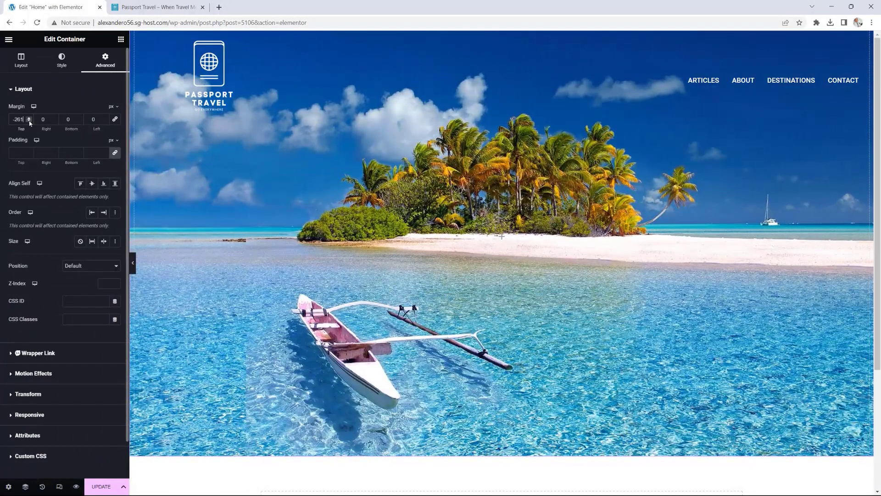
left_click(29, 121)
left_click(29, 122)
left_click(29, 122)
left_click(29, 122)
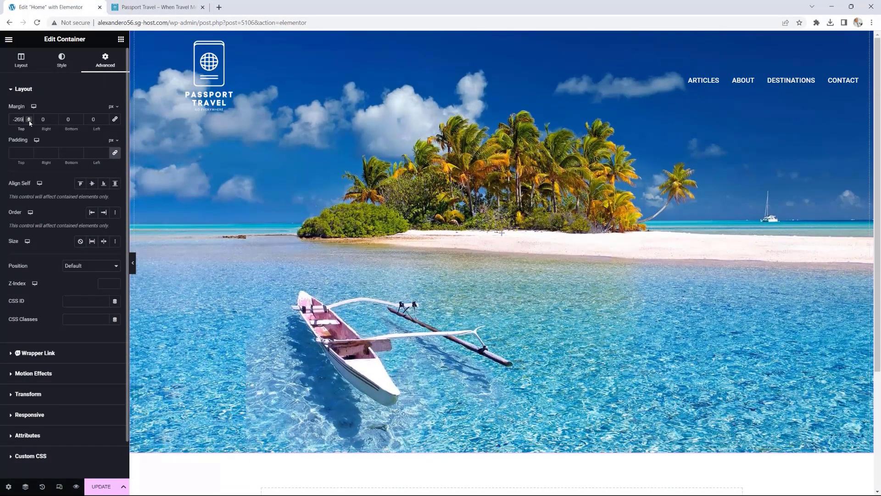
left_click(134, 263)
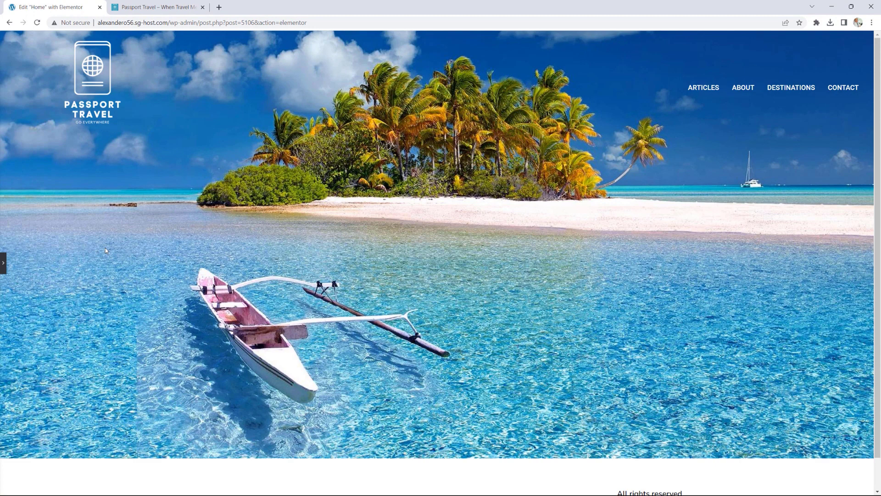
left_click(4, 264)
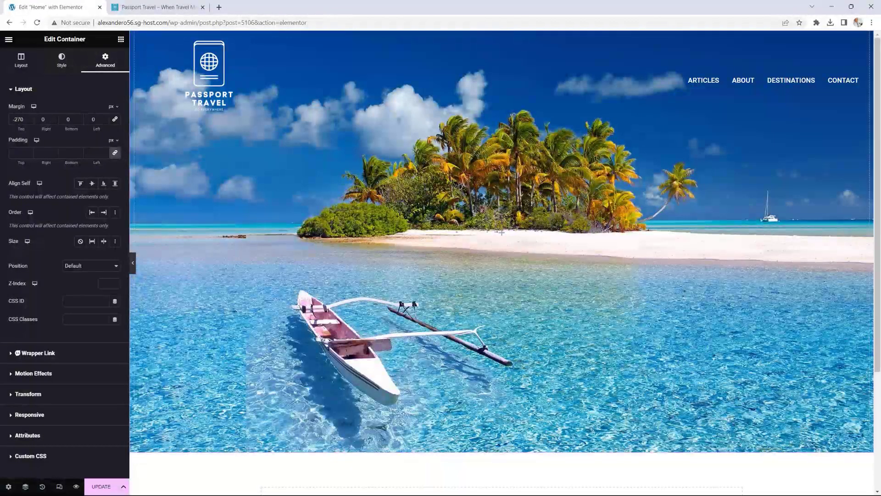
Step: Add a Classic dark global-colour overlay at 0.2 opacity, then drop a Heading widget into the hero
left_click(62, 60)
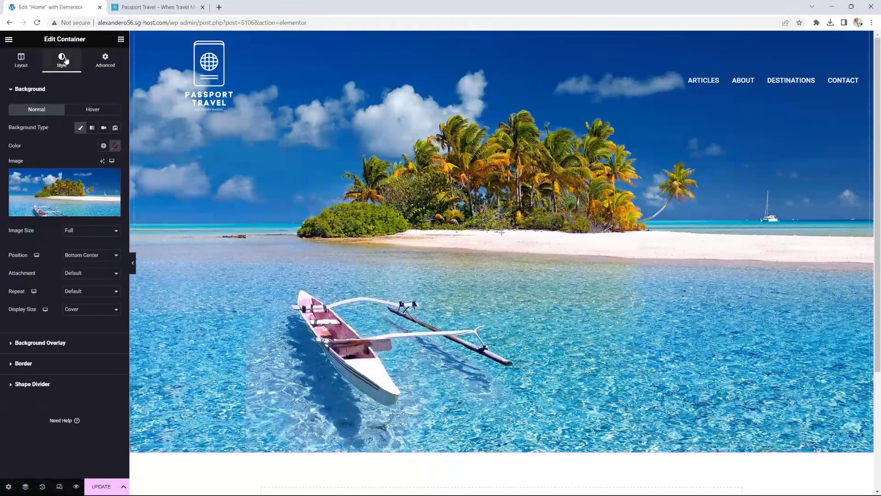
left_click(48, 344)
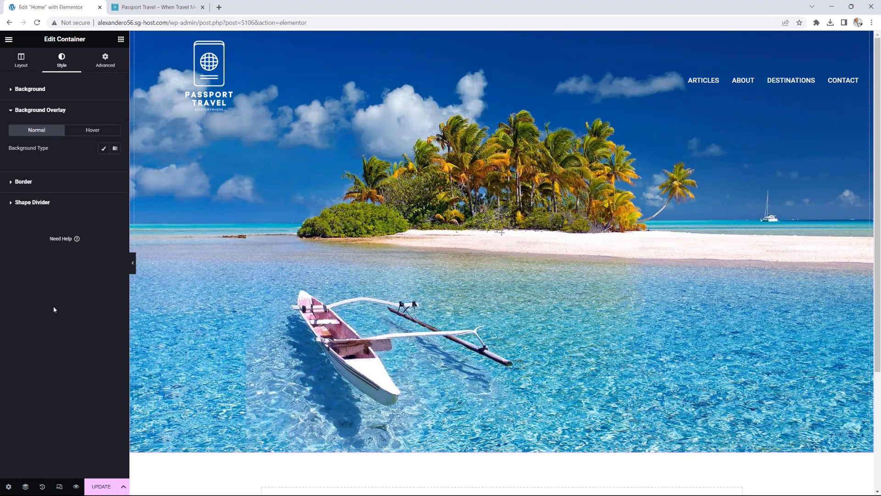
left_click(103, 150)
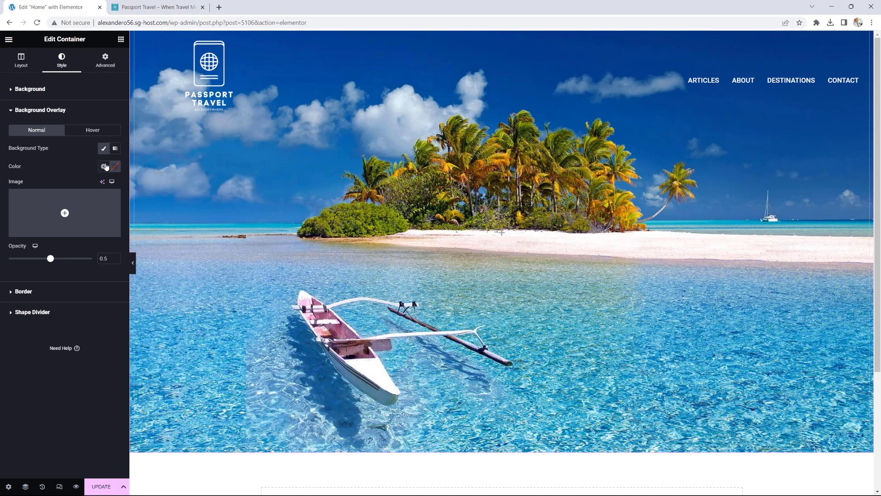
left_click(103, 166)
left_click(29, 243)
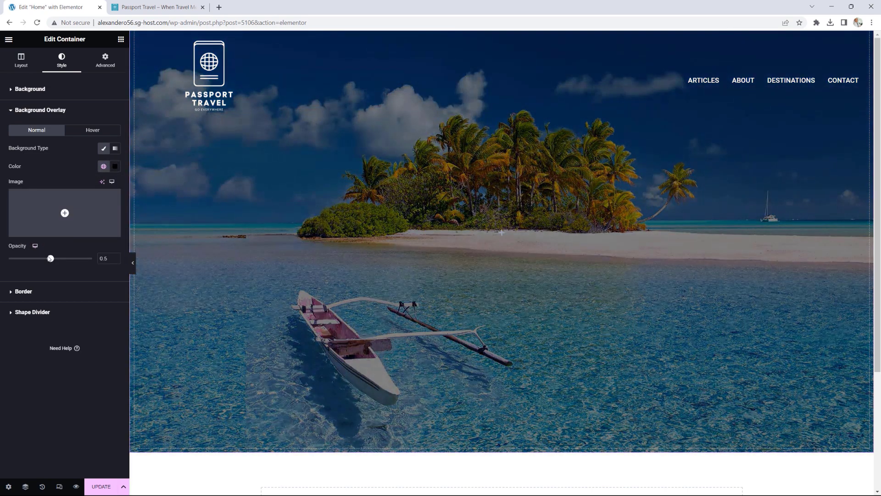
left_click_drag(50, 259, 28, 261)
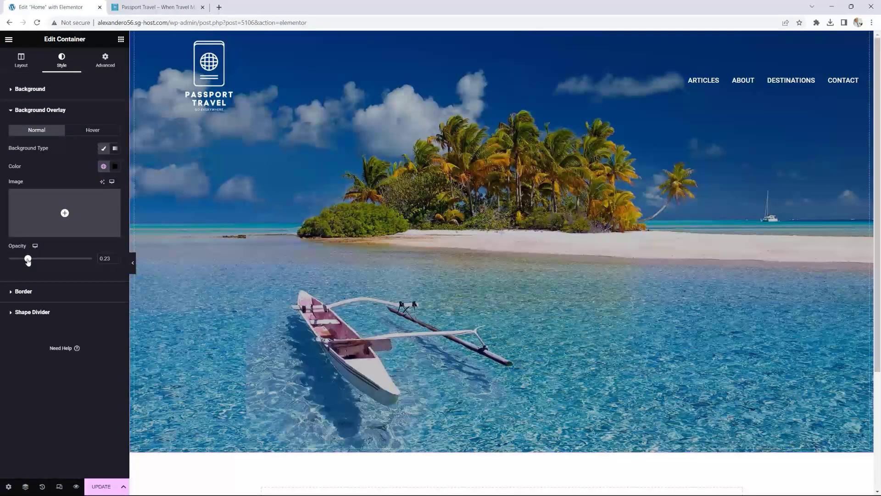
left_click(116, 260)
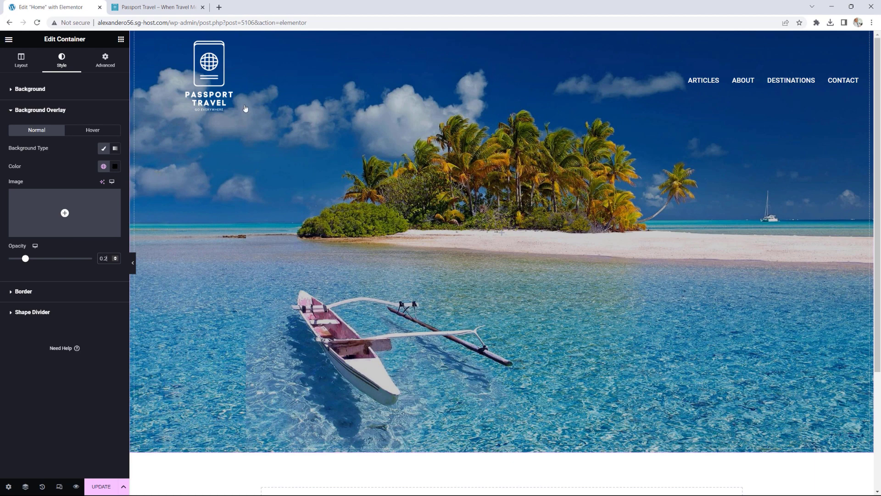
left_click(120, 39)
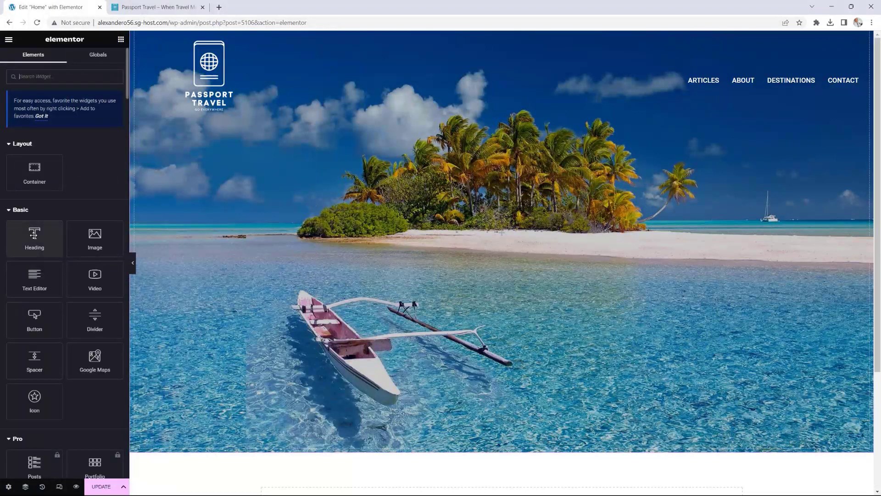
left_click_drag(34, 235, 505, 236)
Step: Make the heading a centred H1 reading 'Where Travel Meets Adventure'
left_click(86, 214)
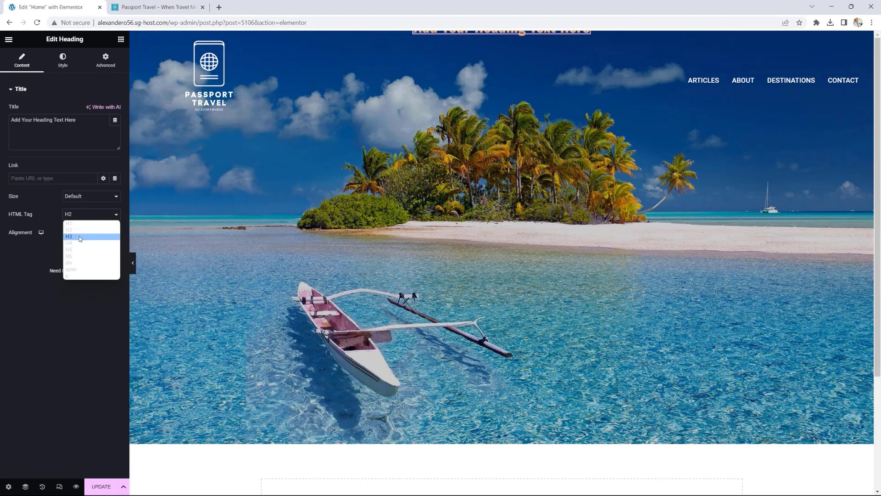
left_click(80, 224)
left_click_drag(80, 122, 1, 121)
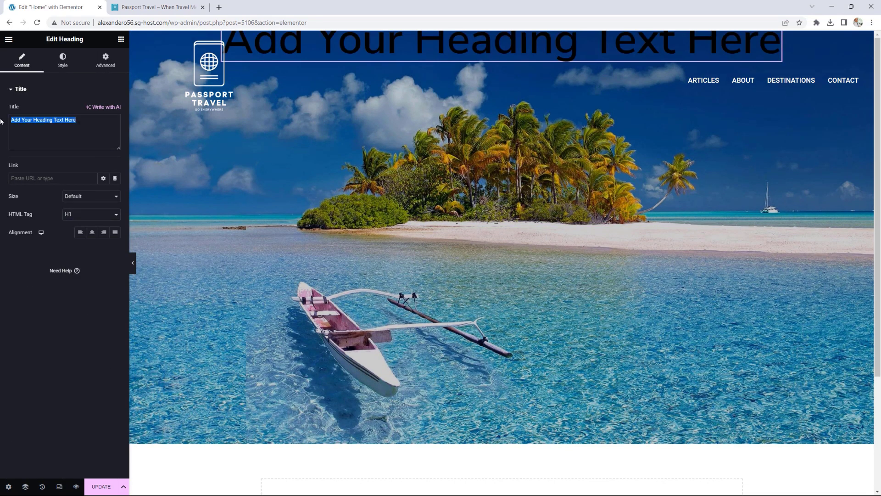
type("Whrer=")
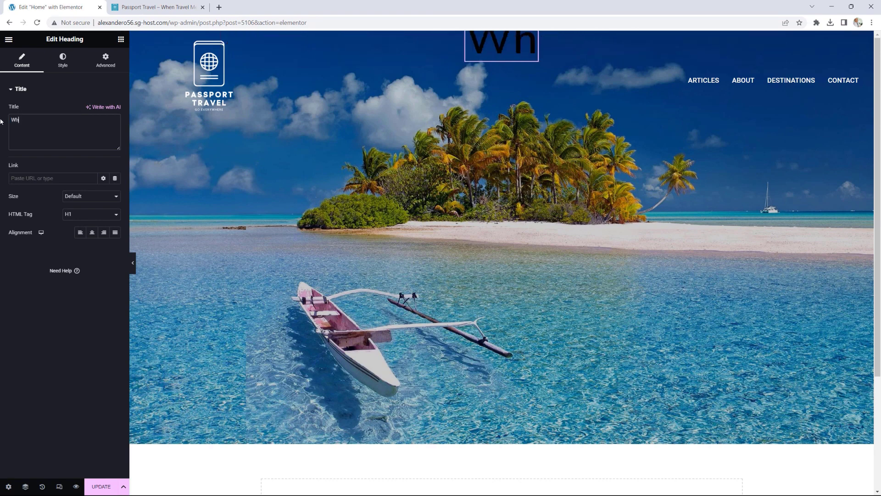
key("BackSpace")
key("BackSpace")
key("BackSpace")
key("BackSpace")
type("ere Trav")
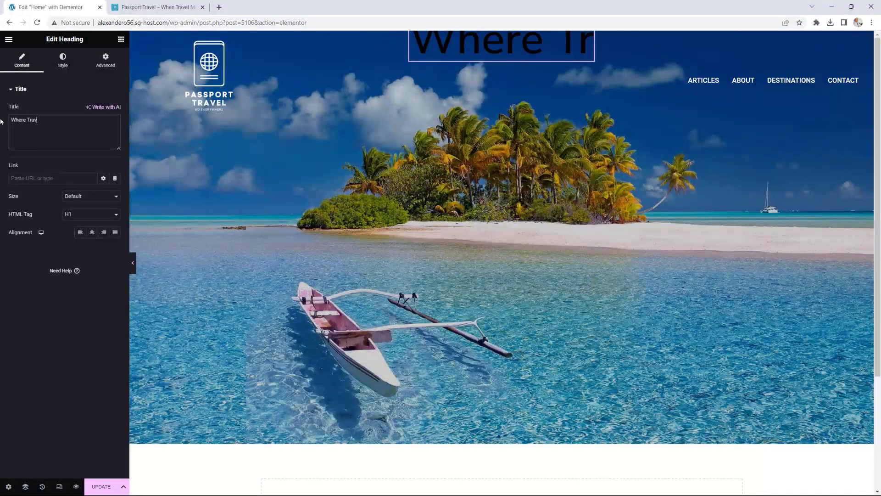
type("el Mee")
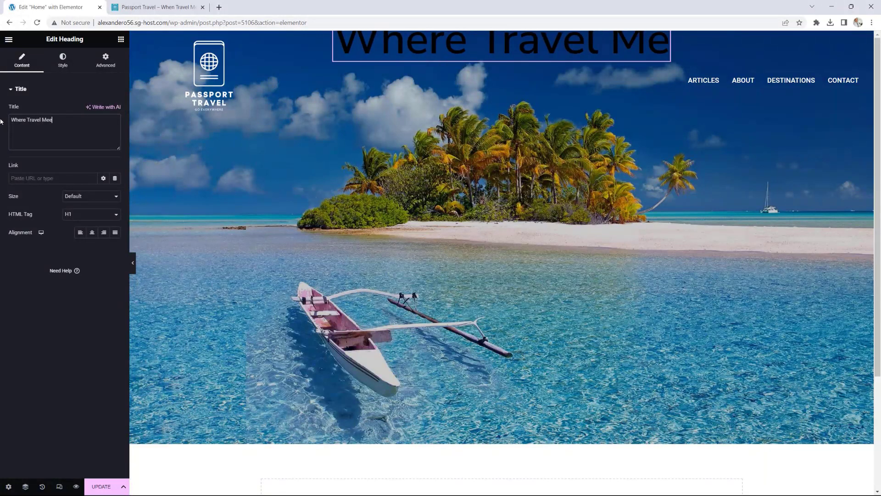
type("ts Ad")
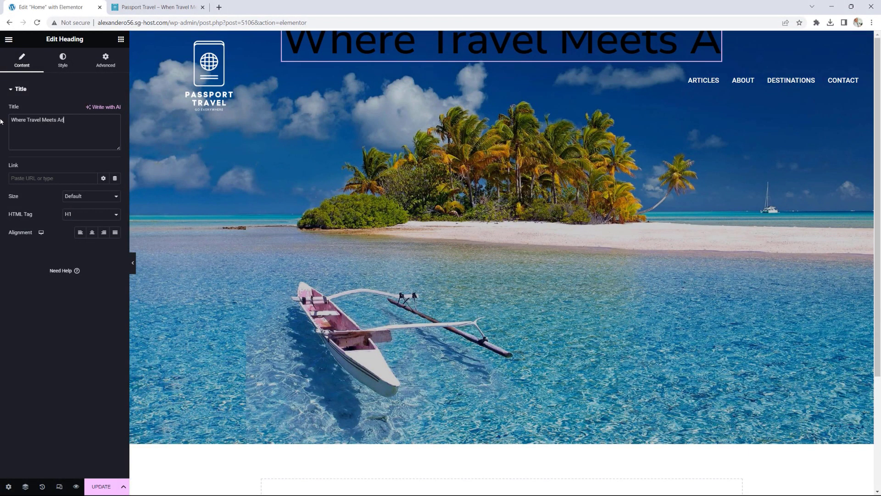
type("venture")
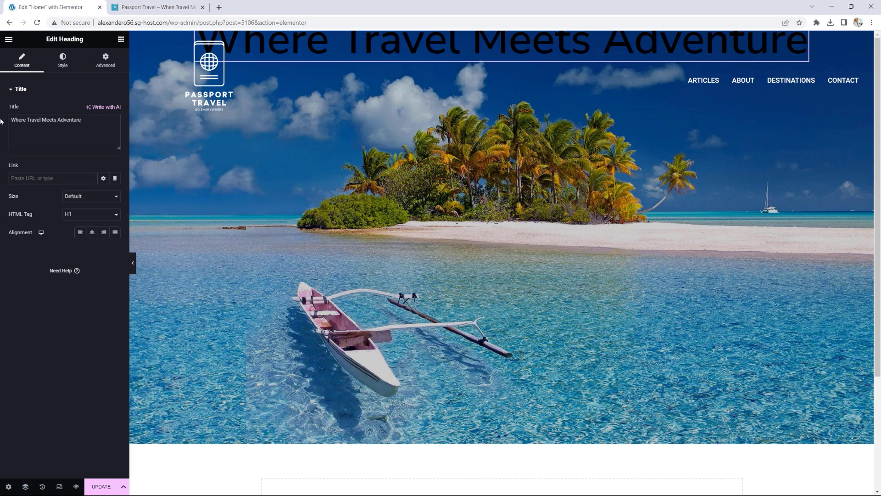
left_click(92, 233)
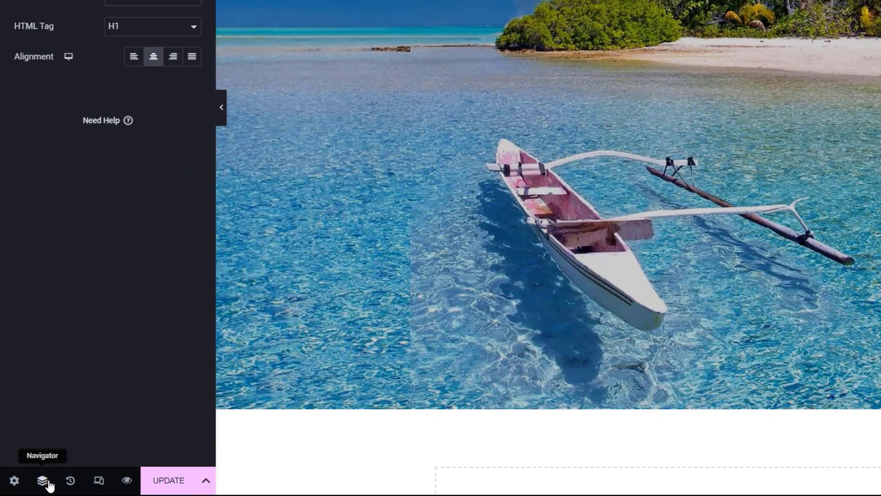
Step: Set the hero container's Justify Content to Center, then reselect the Heading in the Navigator
left_click(47, 482)
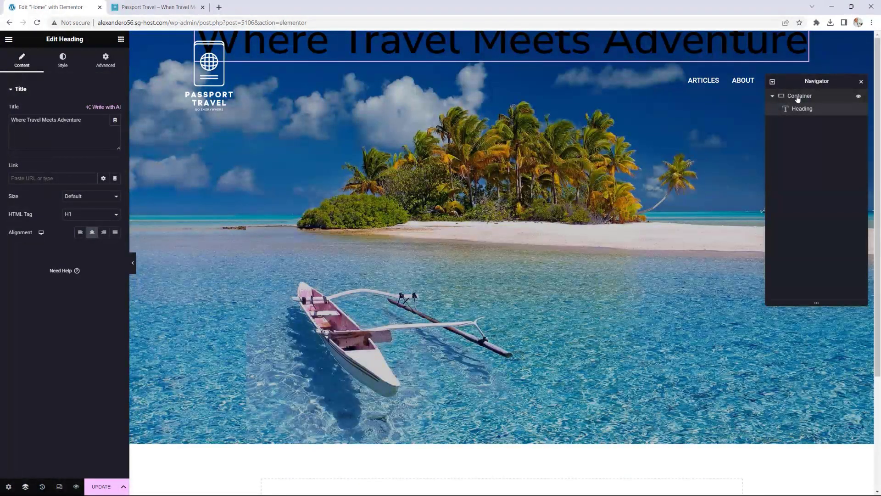
left_click(797, 97)
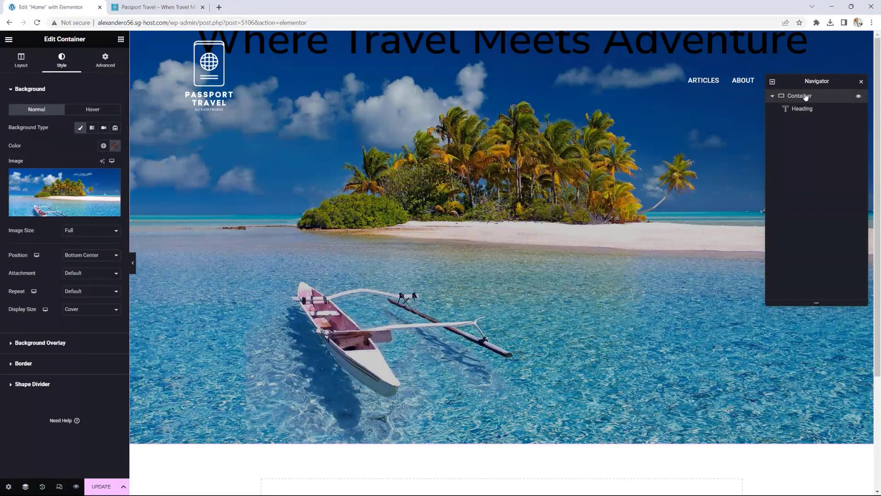
left_click(21, 60)
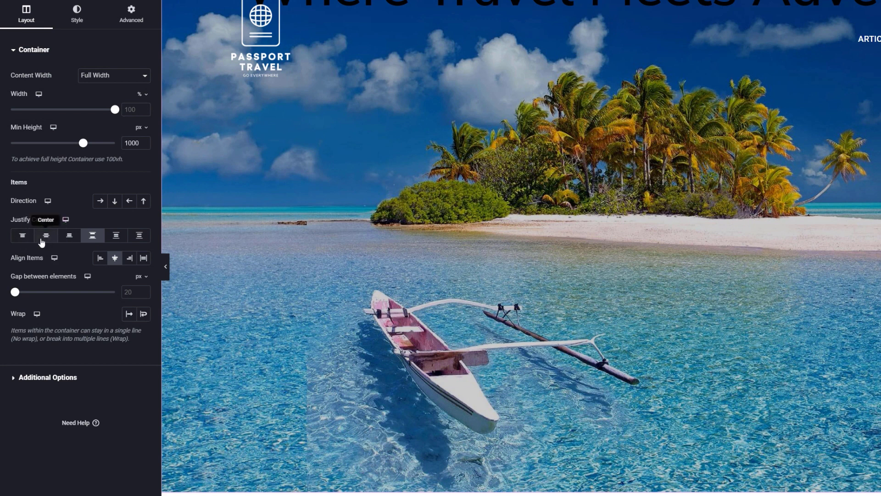
left_click(46, 237)
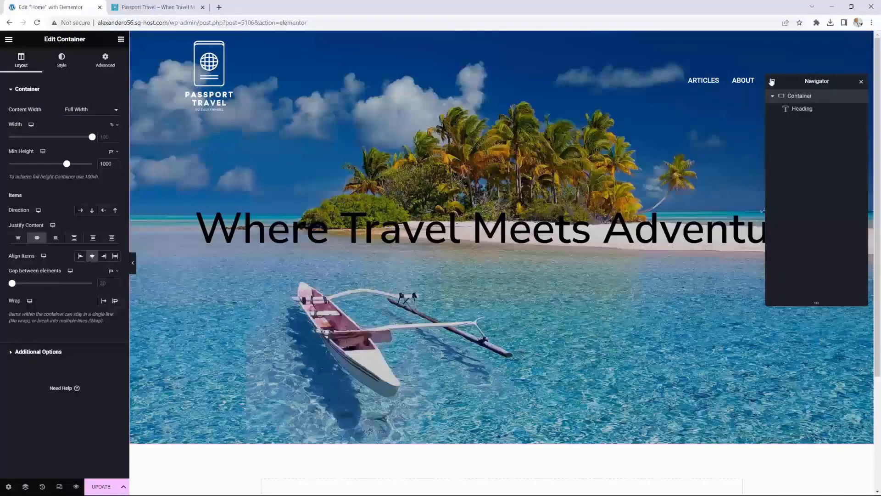
left_click(802, 108)
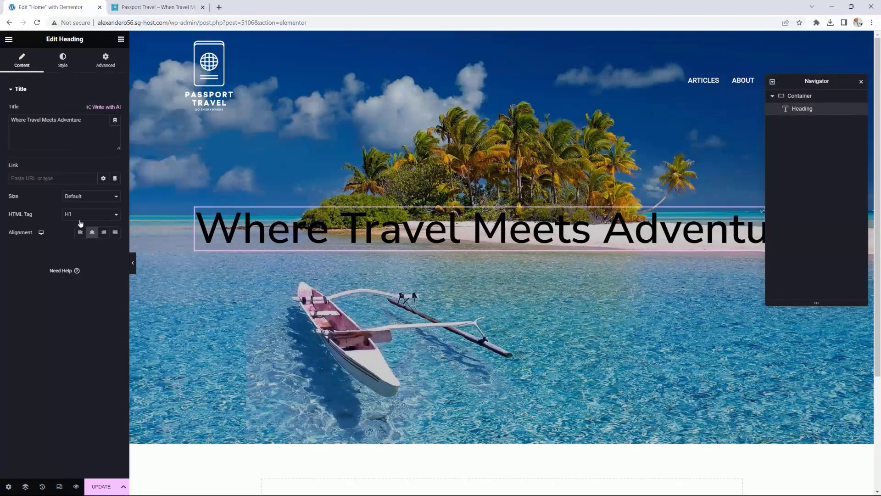
Step: Make the heading text colour white
left_click(70, 69)
left_click(103, 111)
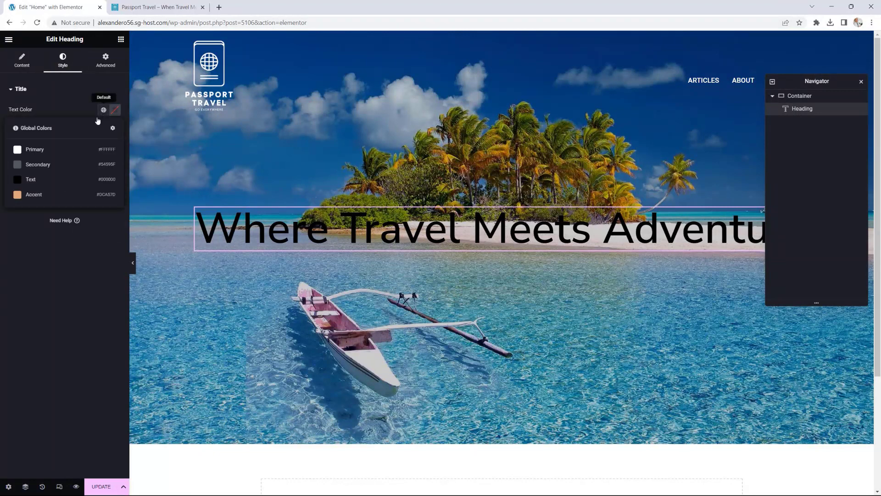
left_click(28, 151)
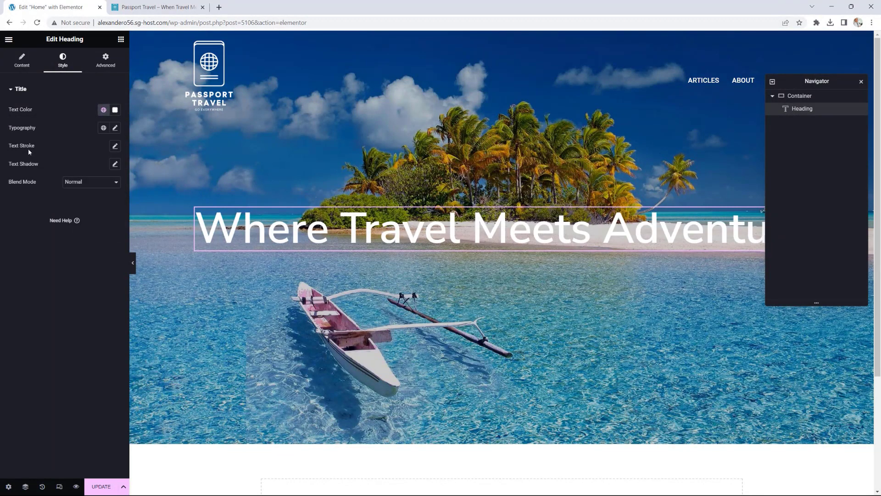
Step: Give the heading Oswald 900 italic uppercase typography at size 142, and update the page
left_click(114, 127)
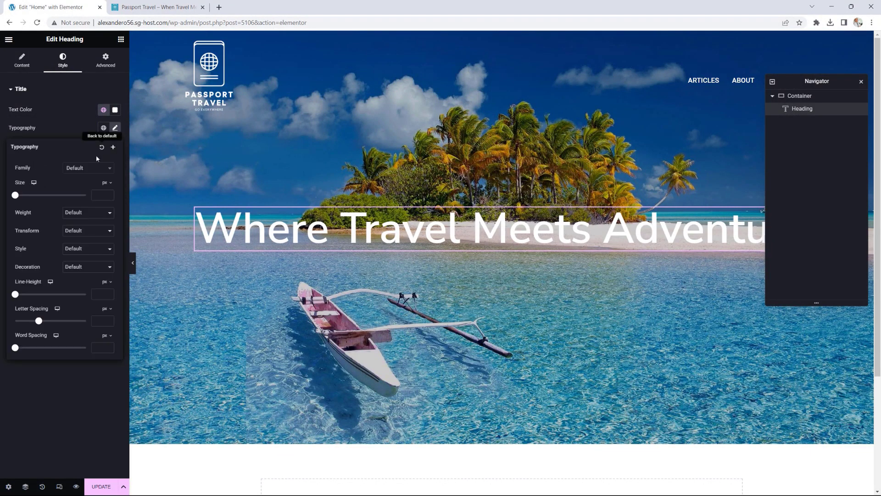
left_click(88, 168)
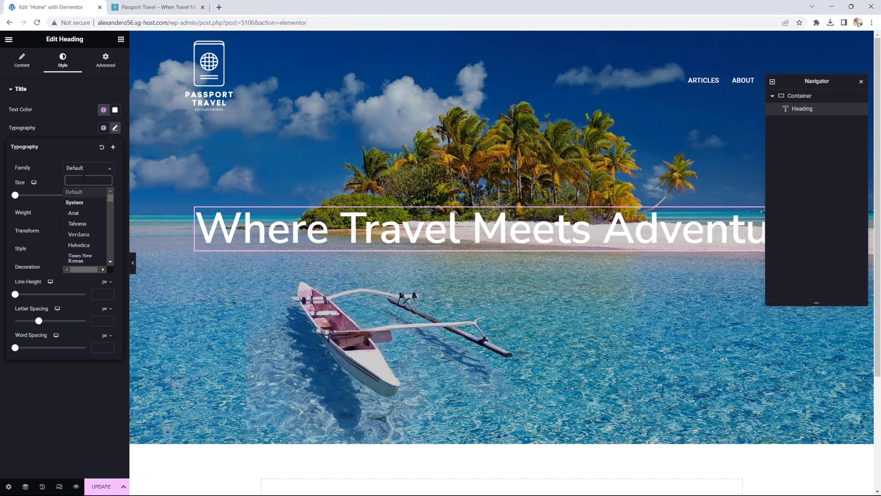
type("oswa")
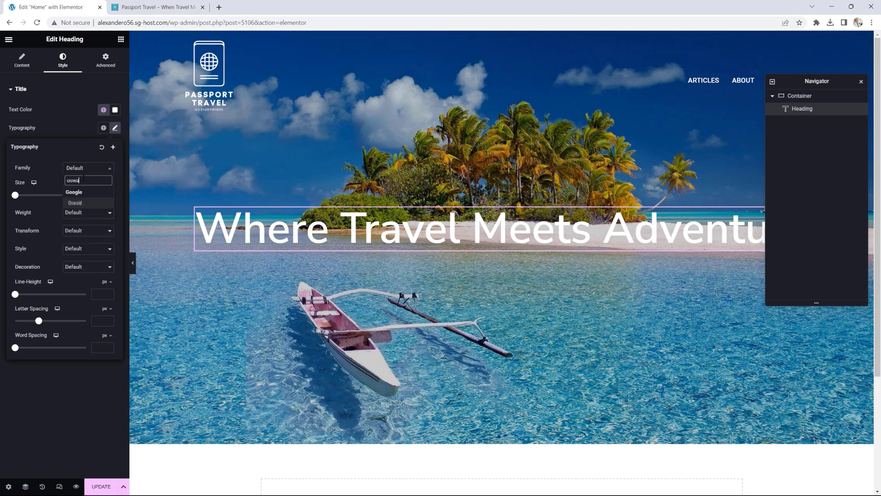
left_click(77, 203)
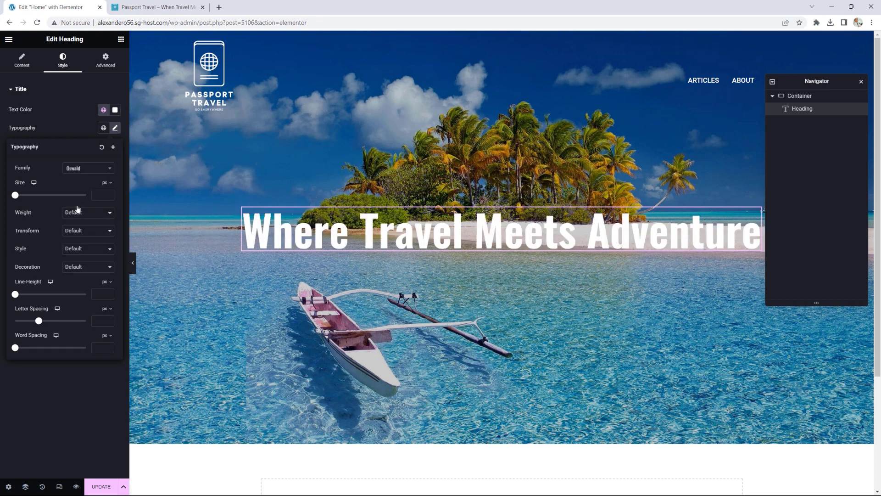
left_click(78, 210)
left_click(83, 278)
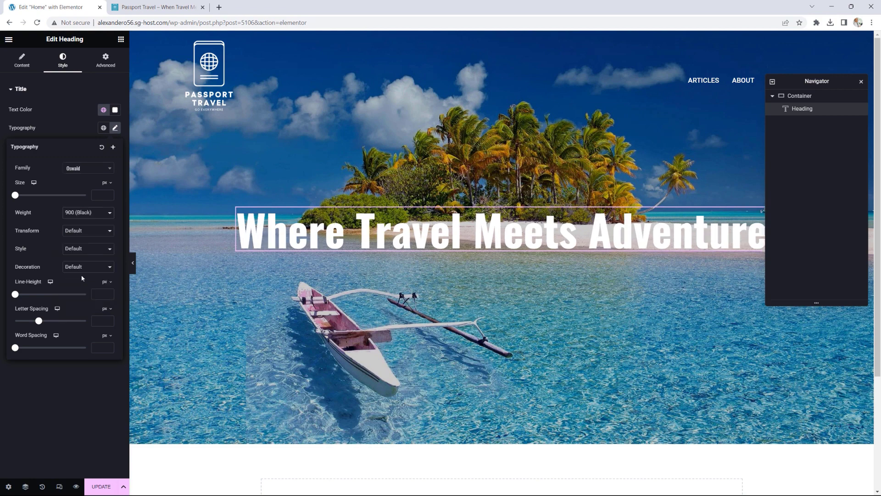
left_click(89, 250)
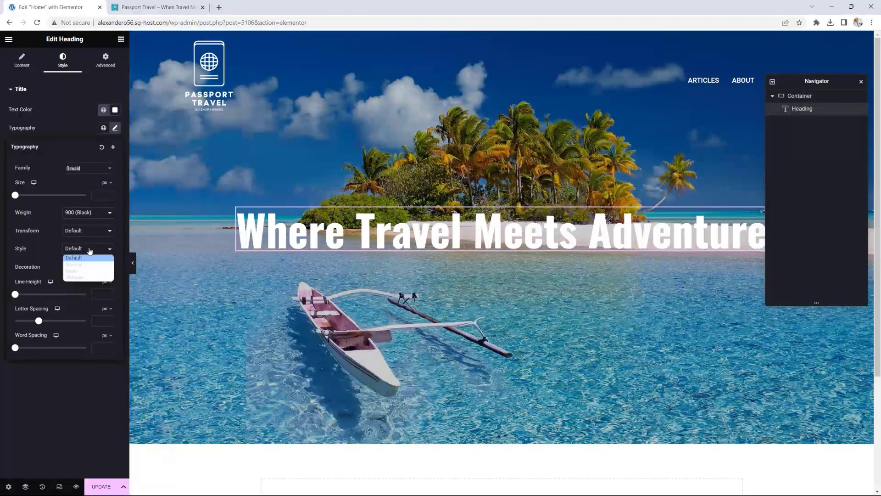
left_click(81, 270)
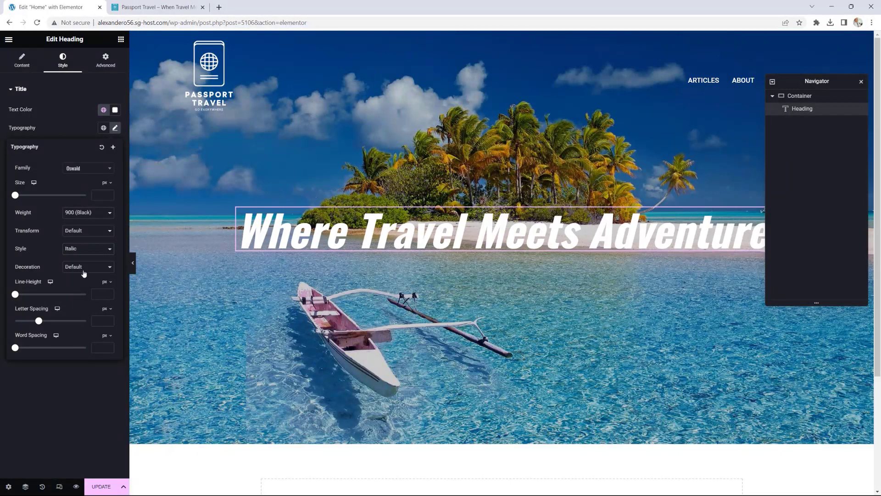
left_click(84, 233)
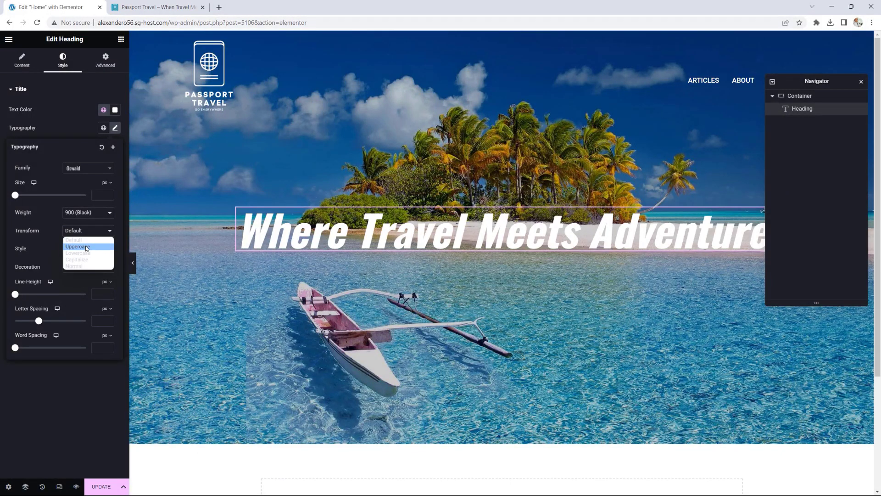
left_click(85, 248)
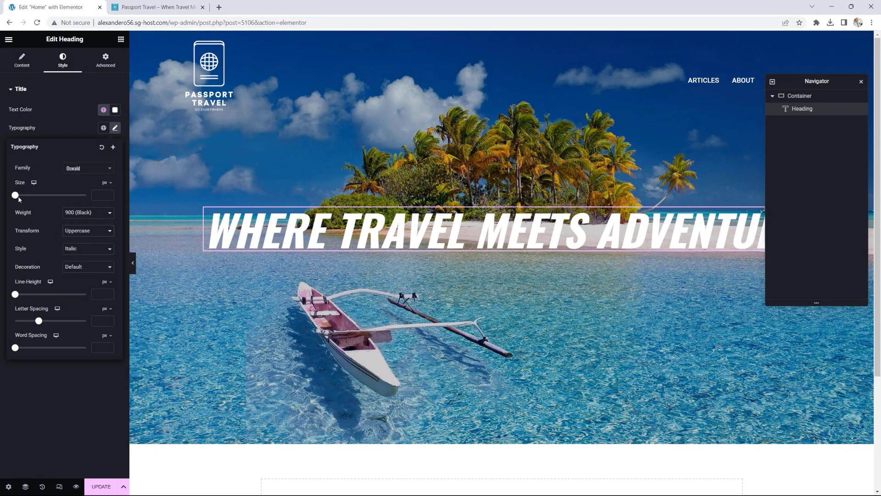
left_click_drag(20, 196, 72, 196)
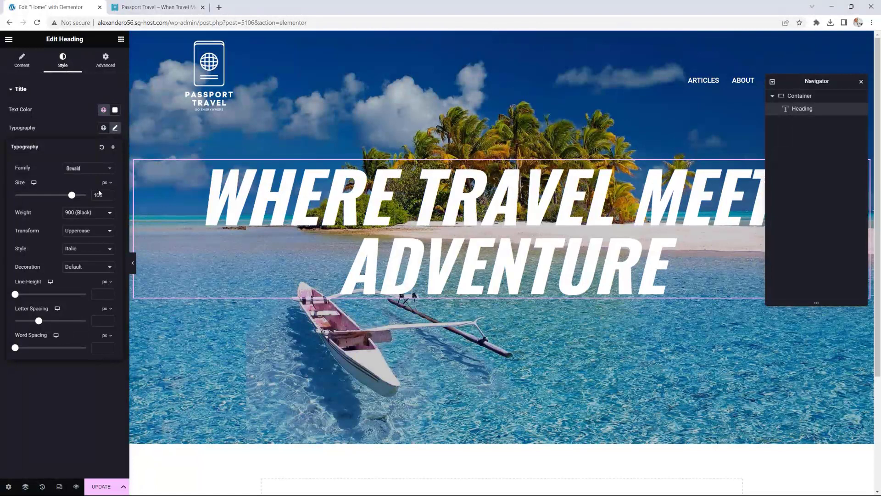
left_click(100, 487)
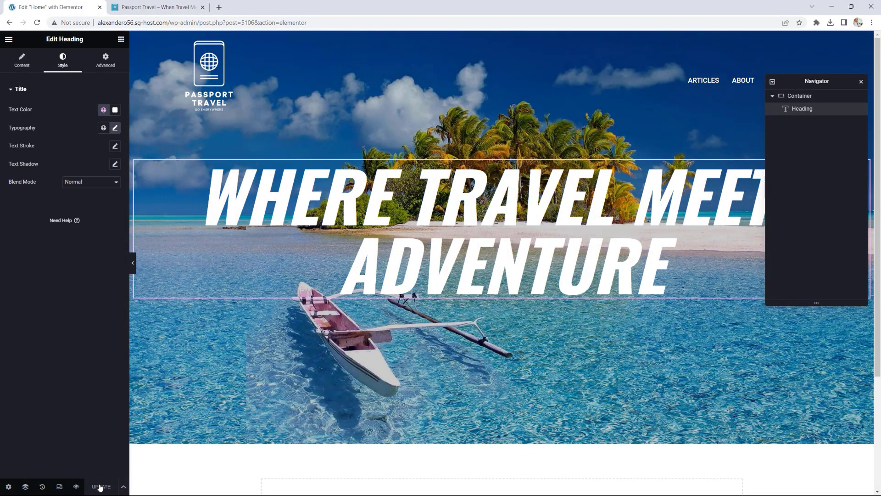
Step: View the live Home page, compare it with the other site, then reopen Home in Elementor
left_click(8, 40)
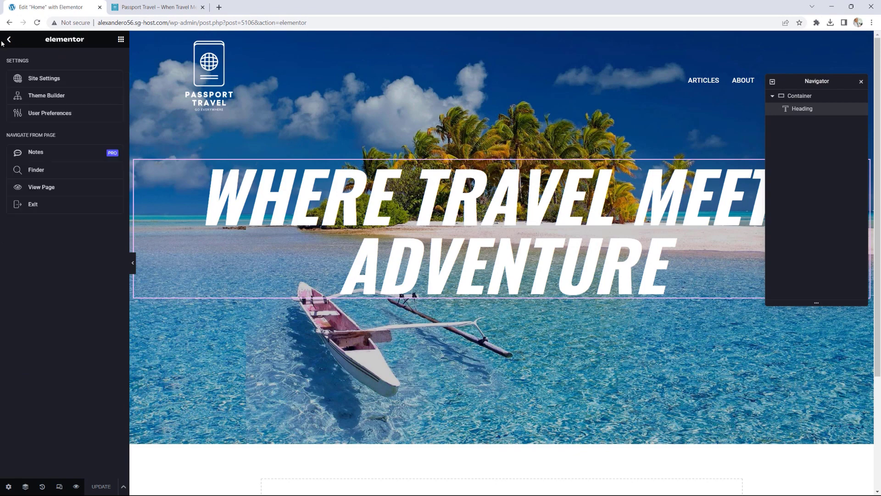
left_click(47, 189)
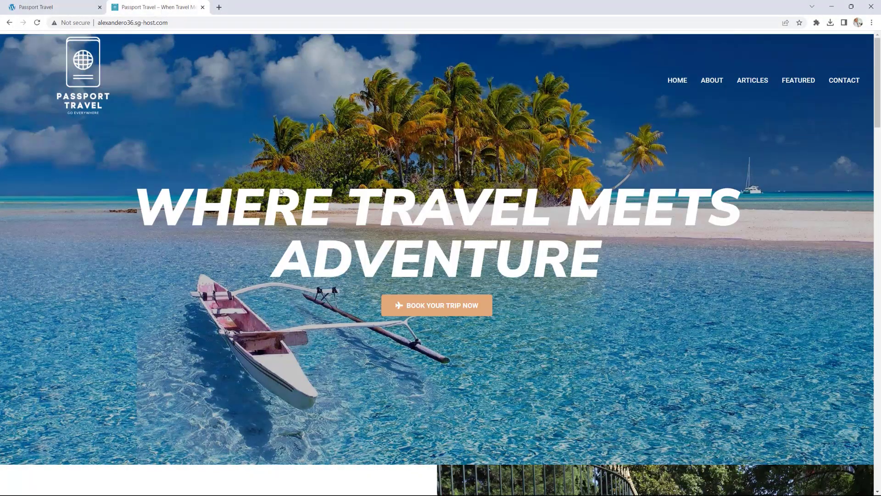
left_click(156, 7)
left_click(41, 7)
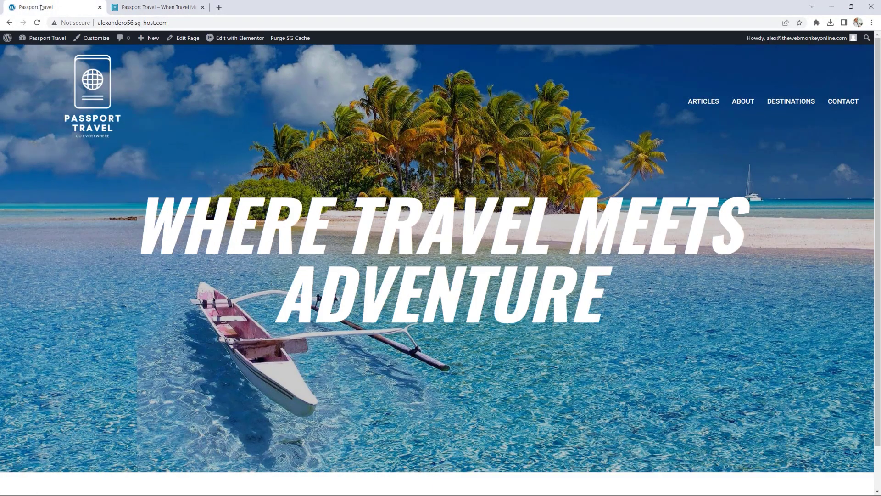
left_click(233, 38)
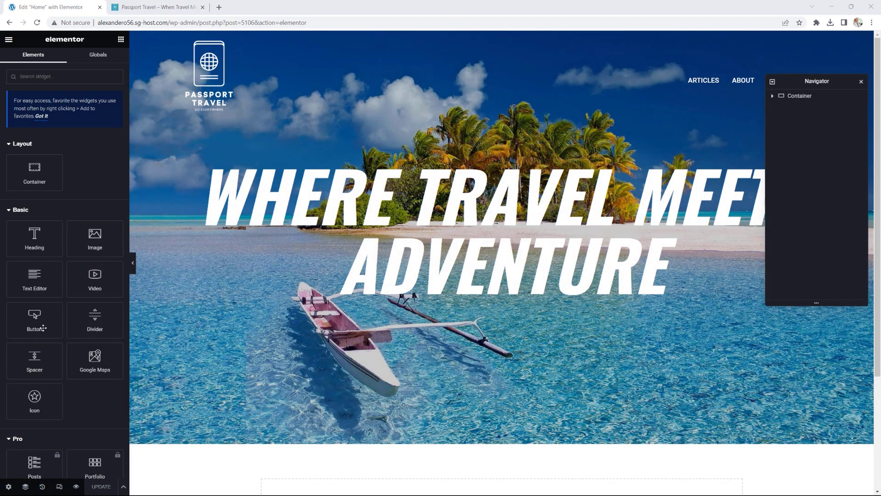
Step: Place a Button widget below the heading with the text 'BOOK YOUR TRIP NOW'
left_click_drag(36, 317, 505, 292)
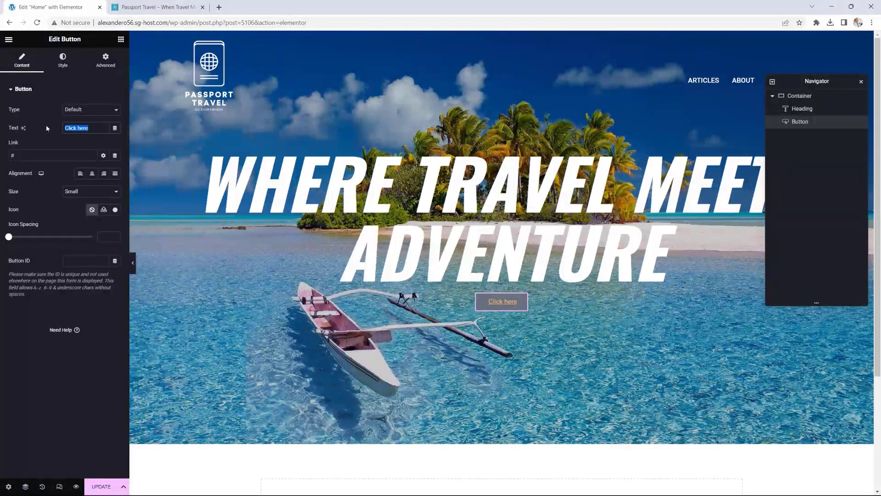
type("BBOK")
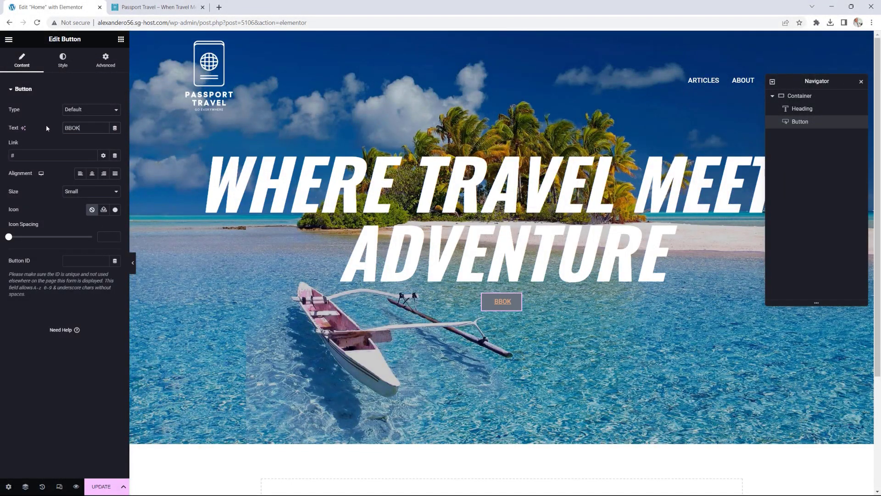
key("BackSpace")
key("BackSpace")
key("BackSpace")
type("OOK YOUT")
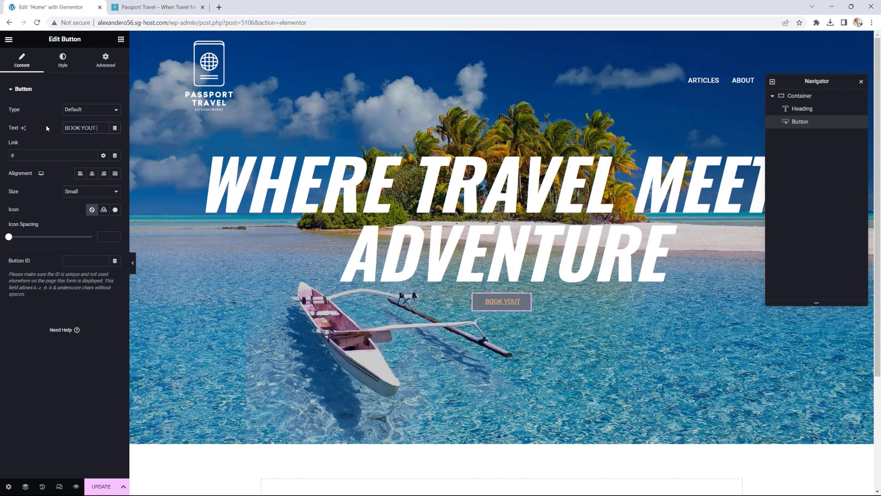
key("BackSpace")
type("R TRI")
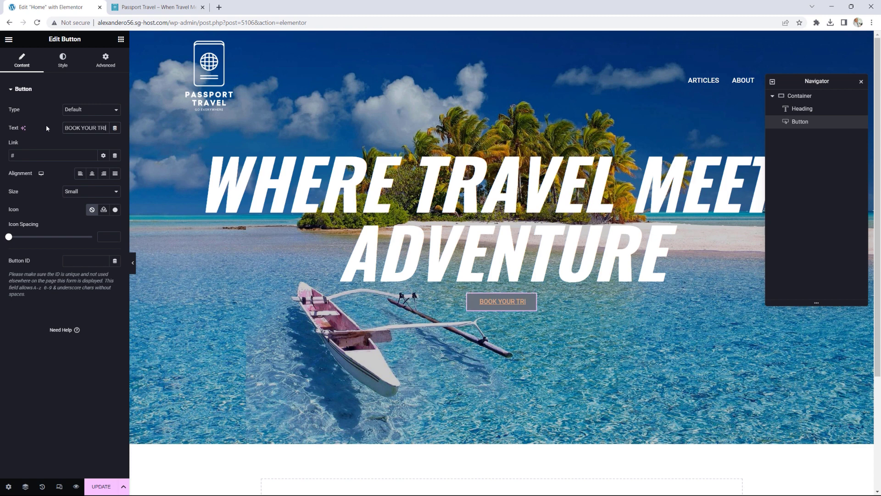
type("P NOW")
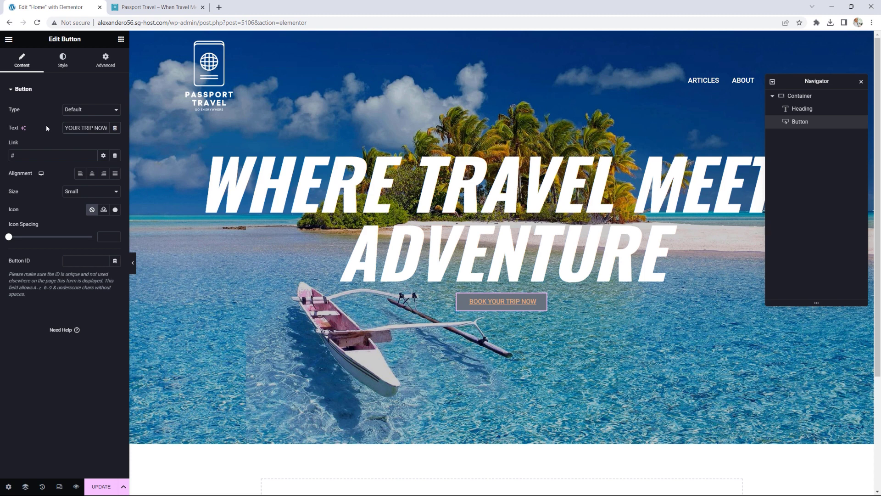
left_click(23, 156)
Step: Centre the button and make it medium size
left_click(91, 173)
left_click(82, 191)
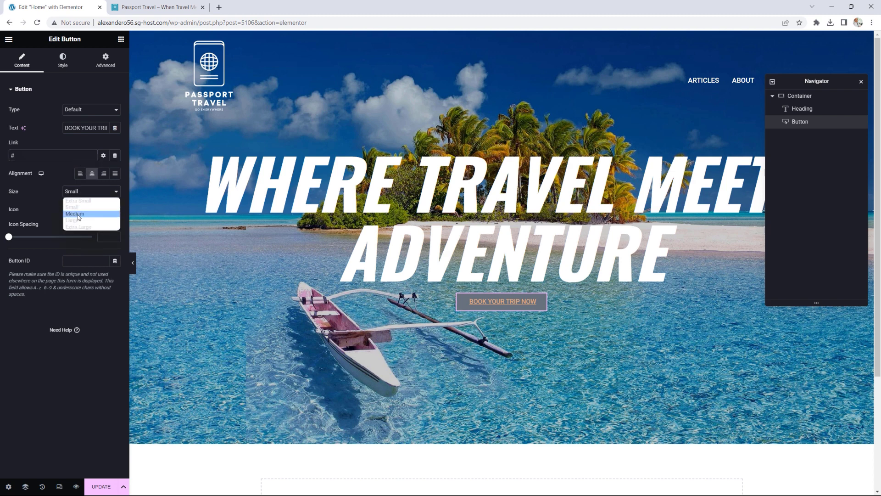
left_click(77, 214)
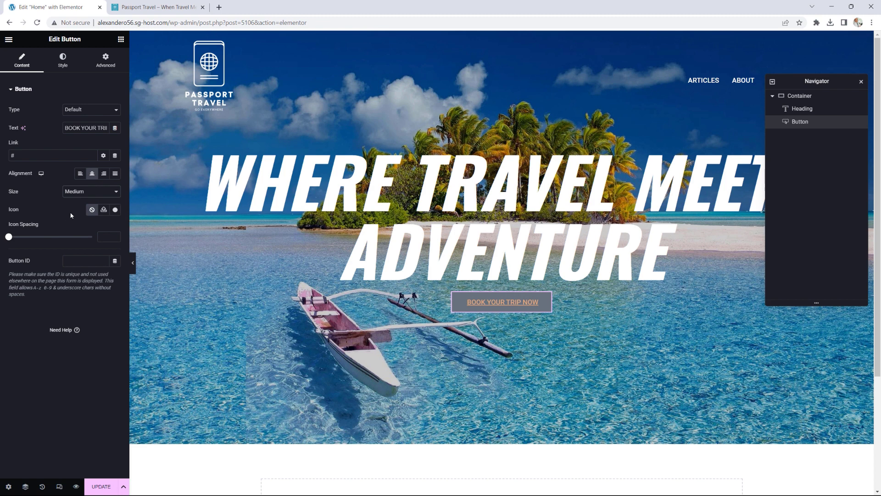
Step: Add the Plane icon from the Icon Library before the button text
left_click(115, 210)
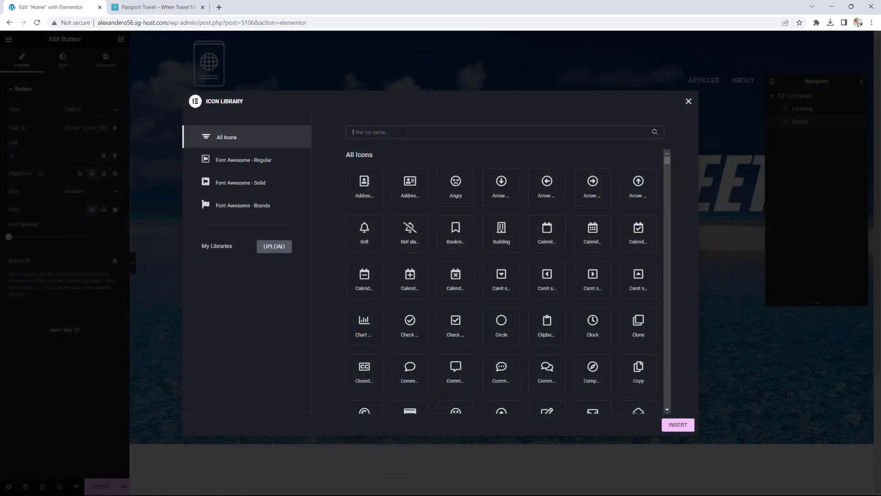
type("plane")
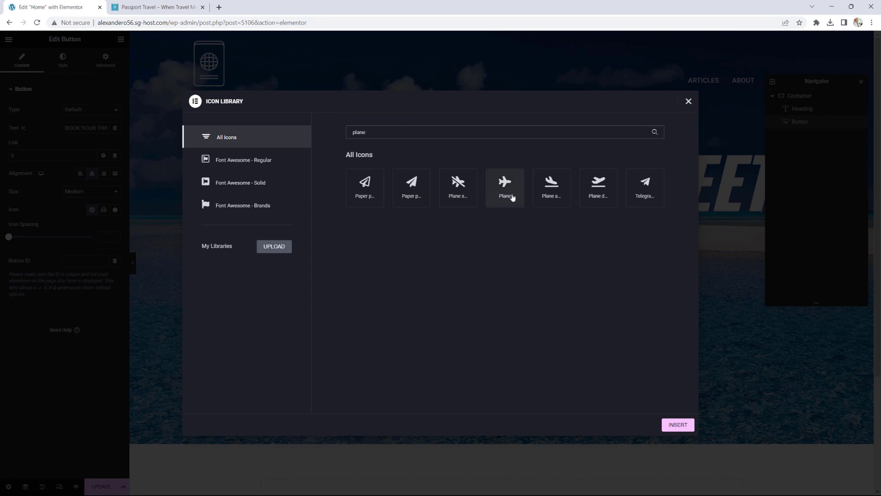
left_click(512, 196)
left_click(678, 425)
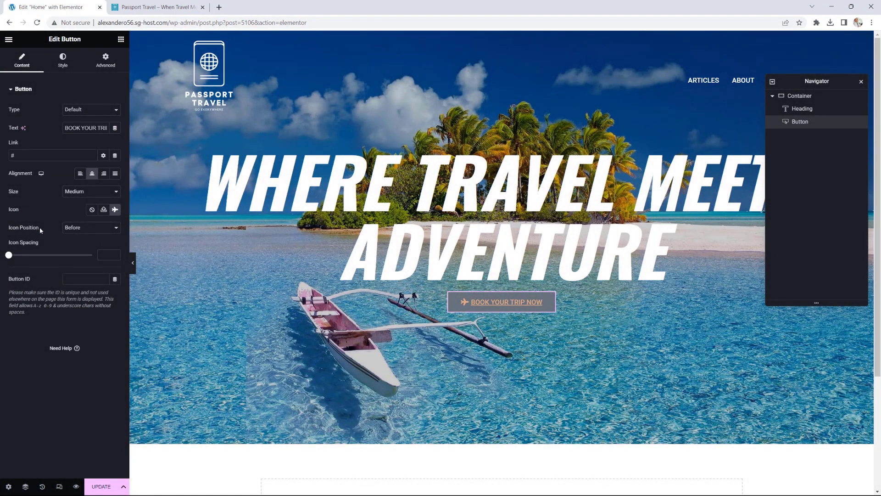
left_click(83, 227)
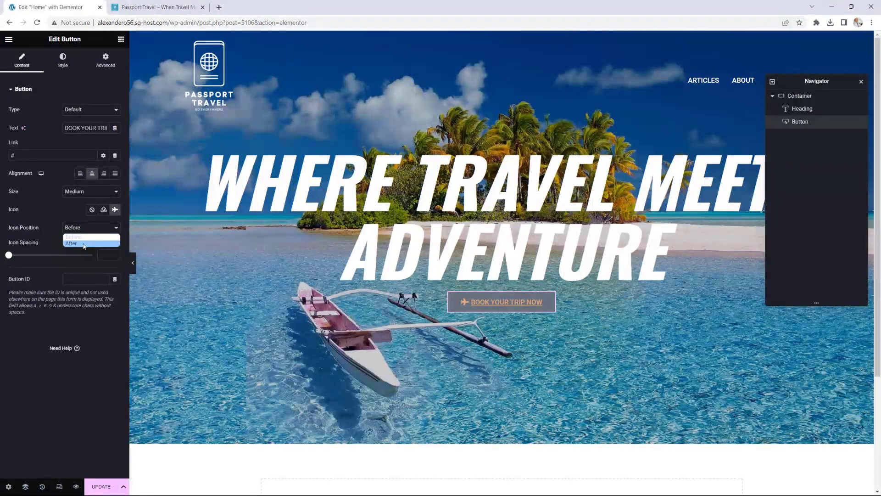
left_click(57, 250)
Step: Set the button text weight to 600 (Semi Bold)
left_click(64, 67)
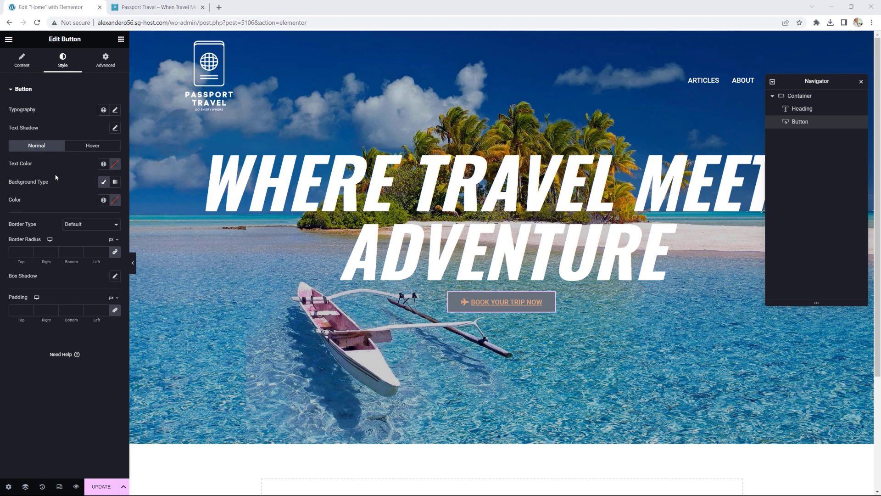
left_click(115, 110)
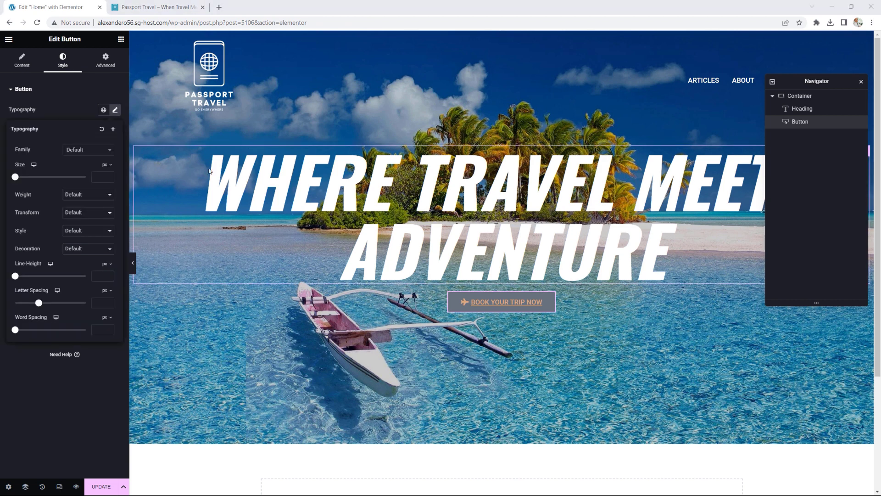
left_click(83, 194)
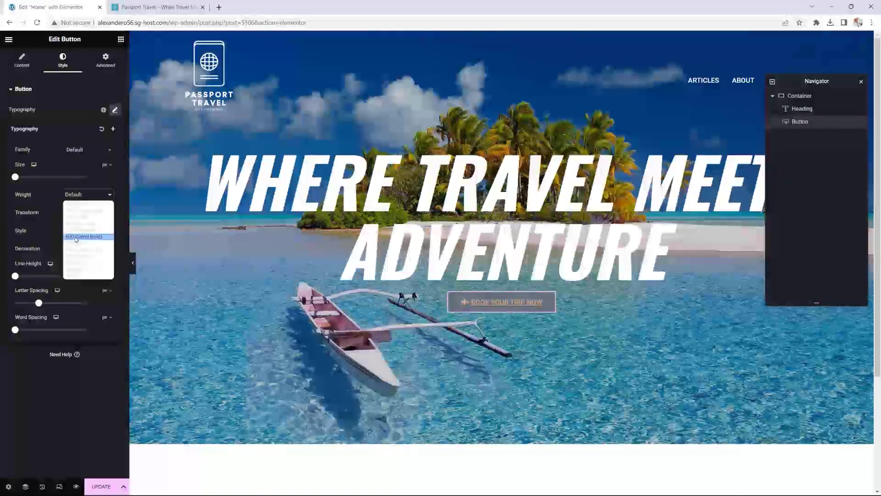
left_click(76, 236)
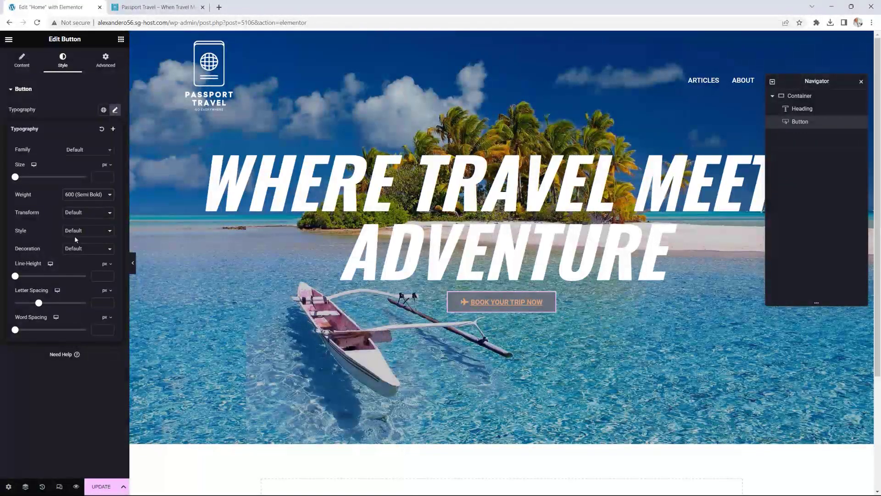
Step: Make the button text the Primary white colour
left_click(115, 110)
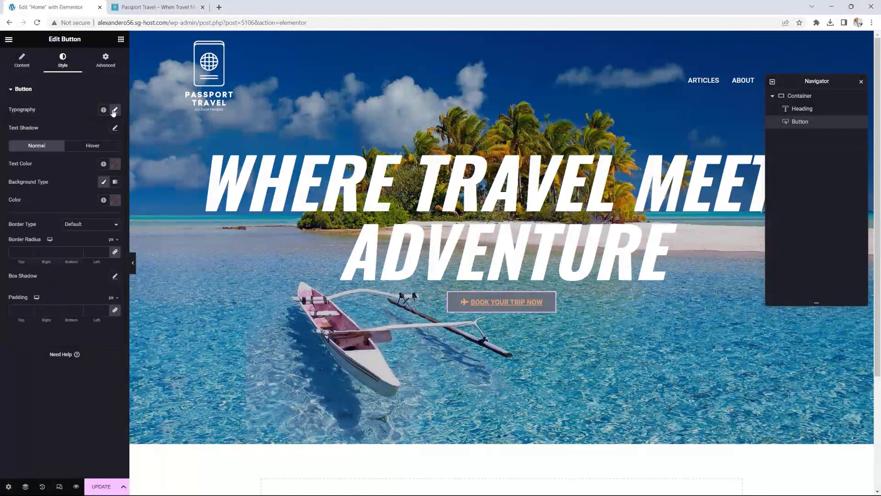
left_click(103, 164)
left_click(38, 204)
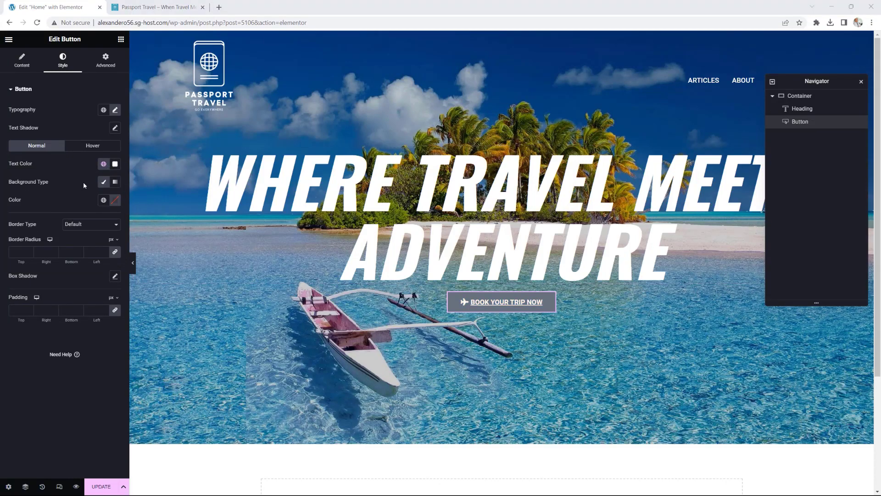
Step: Give the button an Accent orange background and a solid Accent-coloured border
left_click(103, 183)
left_click(103, 182)
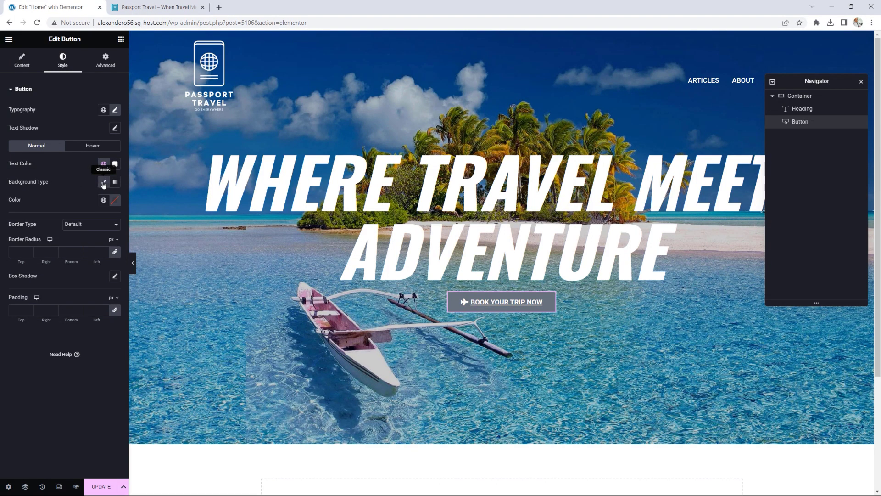
left_click(103, 201)
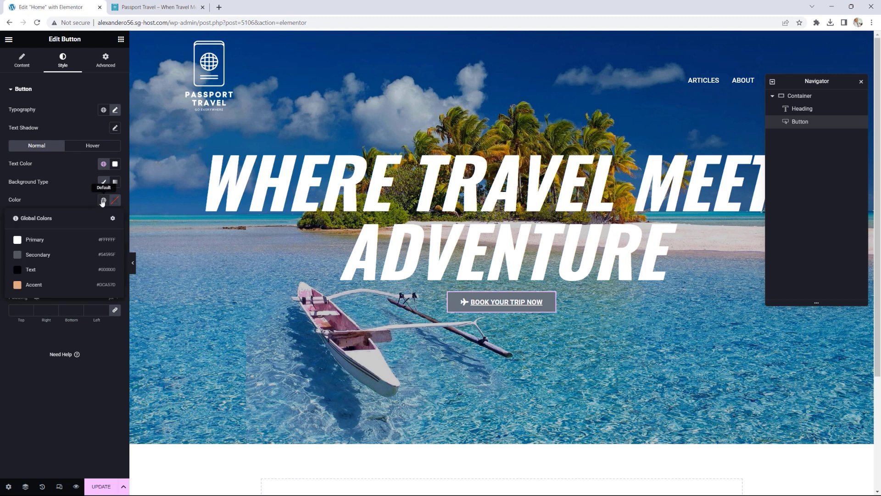
left_click(35, 287)
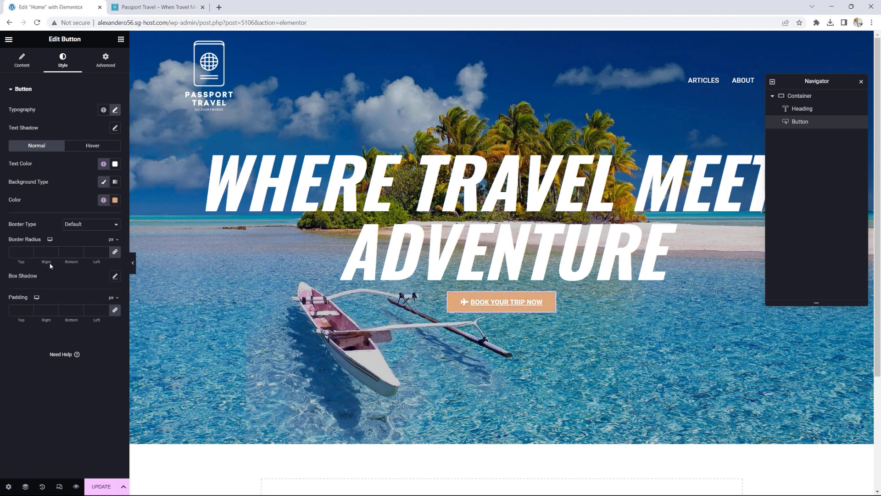
left_click(73, 225)
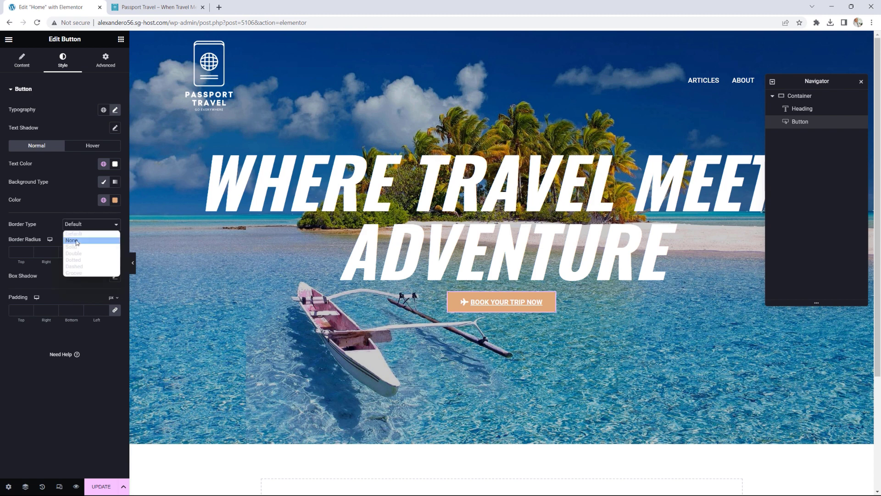
left_click(76, 247)
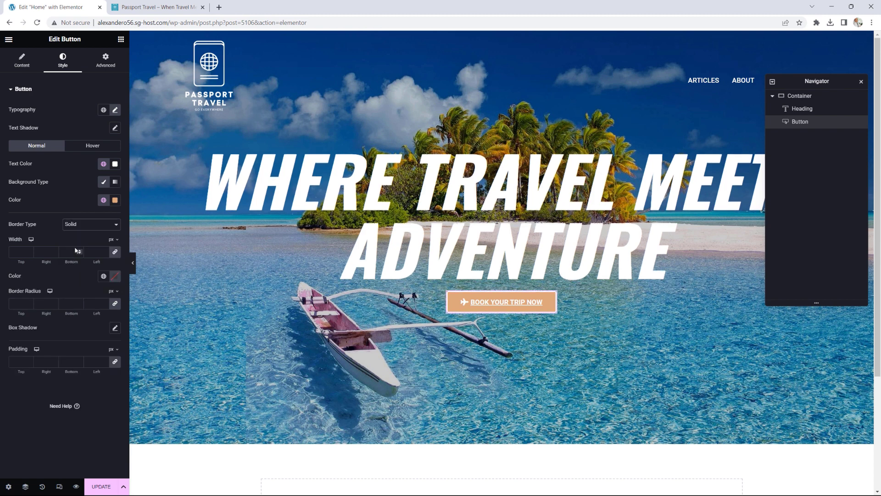
left_click(103, 276)
left_click(31, 361)
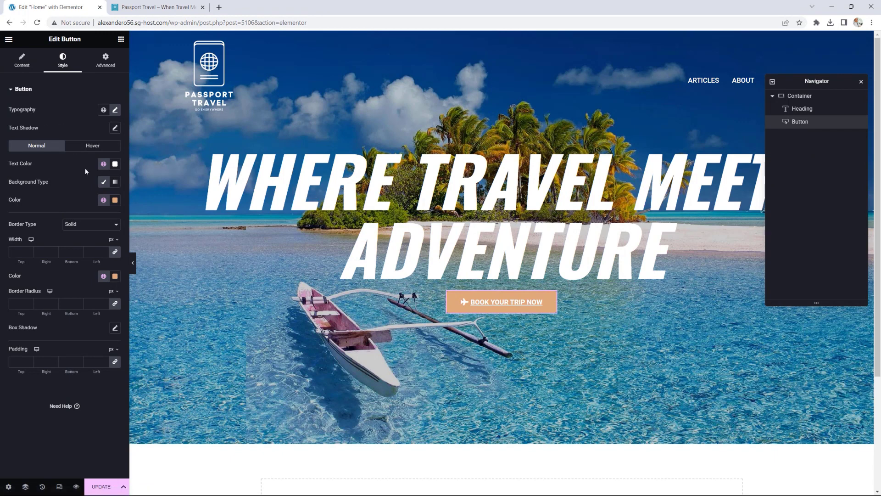
Step: Set the button's text decoration to None and update the page
left_click(114, 109)
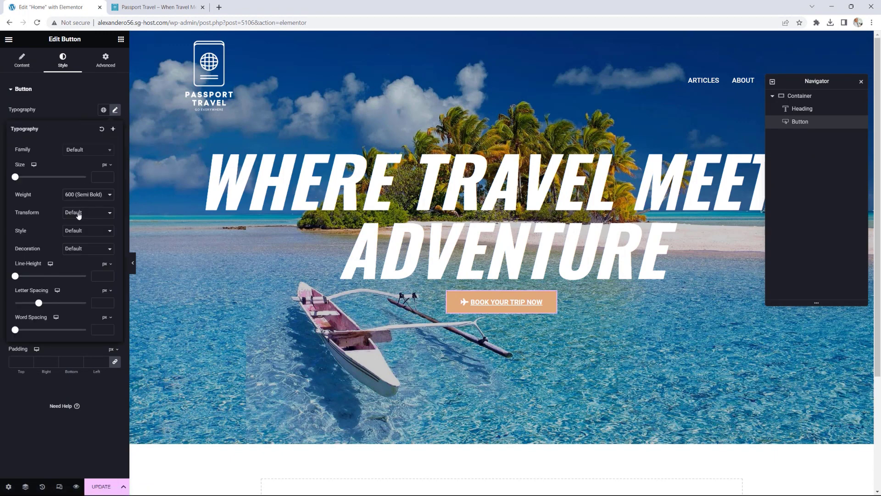
left_click(74, 251)
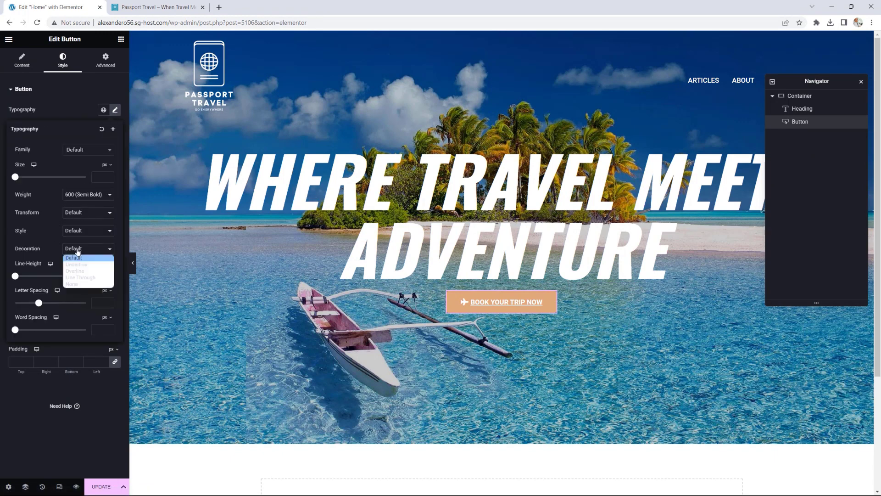
left_click(76, 283)
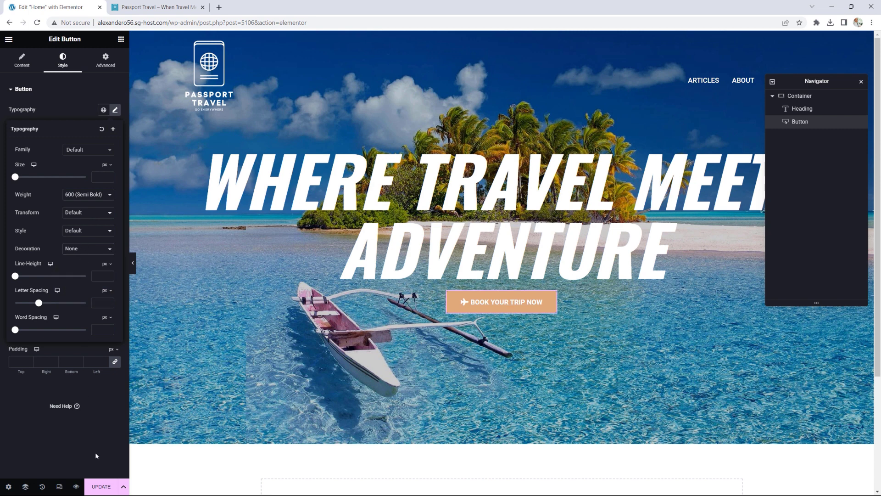
left_click(99, 486)
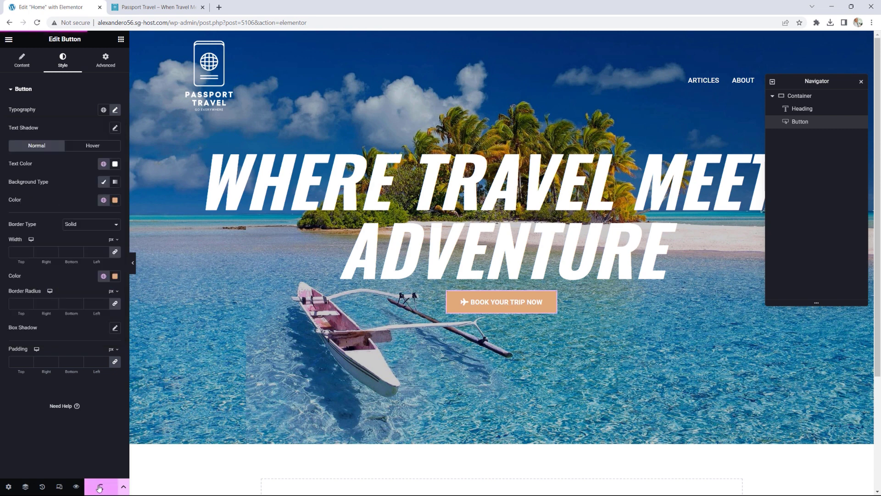
left_click(9, 41)
Step: View the live page, then return to editing the Home page in Elementor
left_click(42, 189)
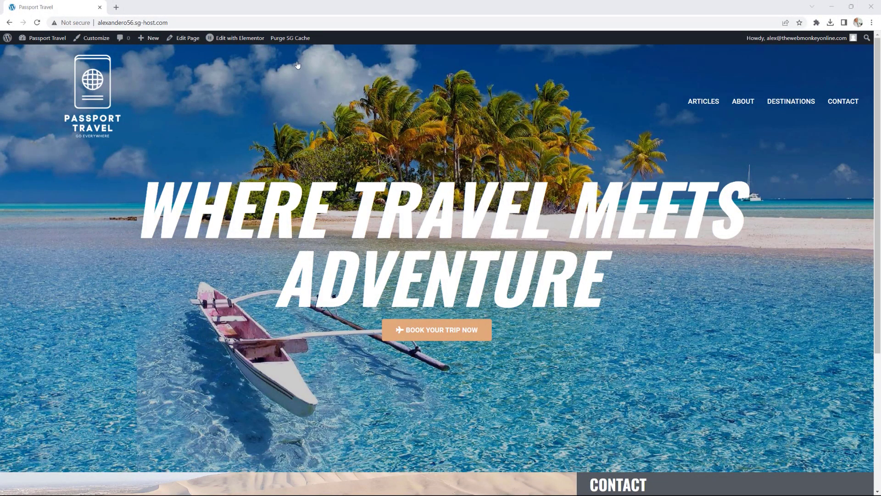
left_click(246, 41)
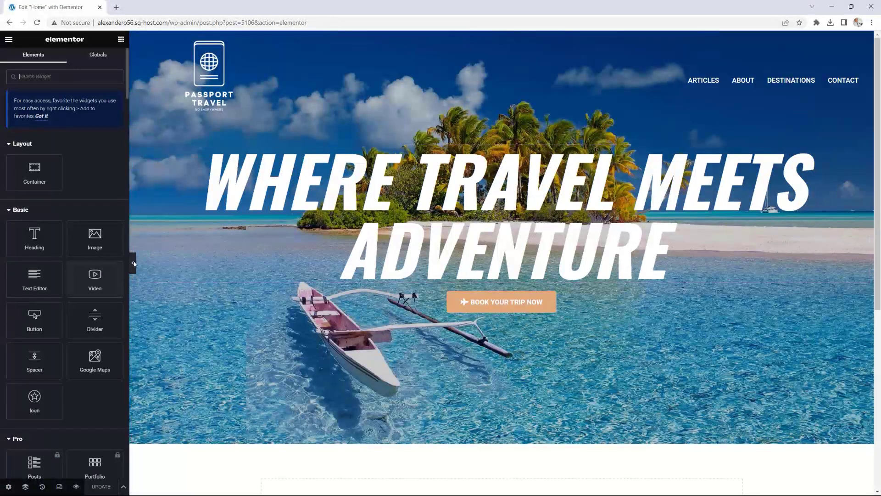
Step: Switch the hero container's background type to Video
left_click(26, 487)
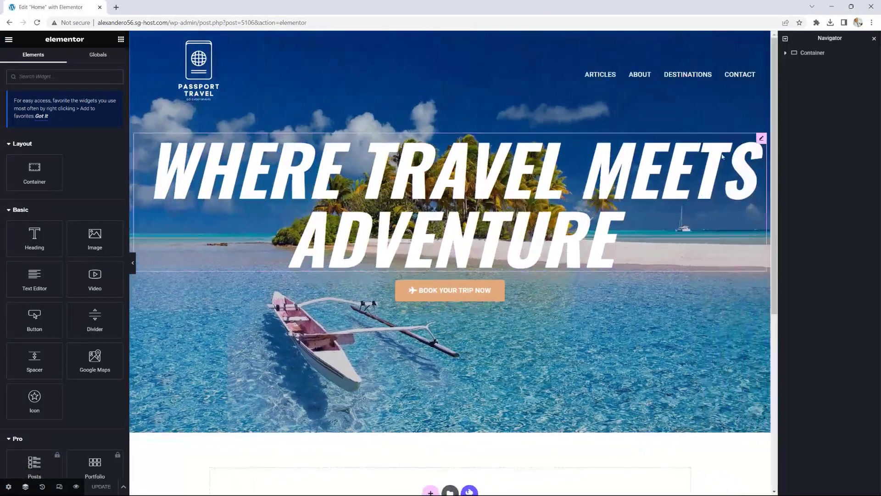
left_click(813, 54)
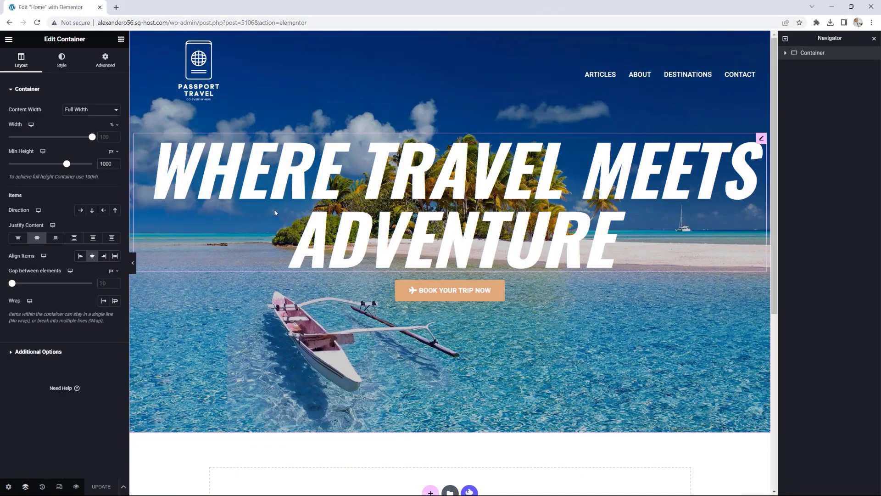
left_click(61, 60)
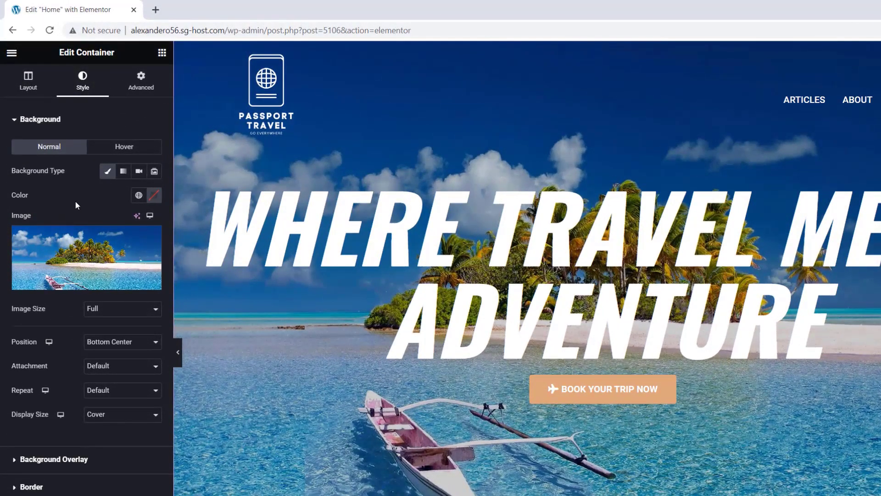
left_click(139, 172)
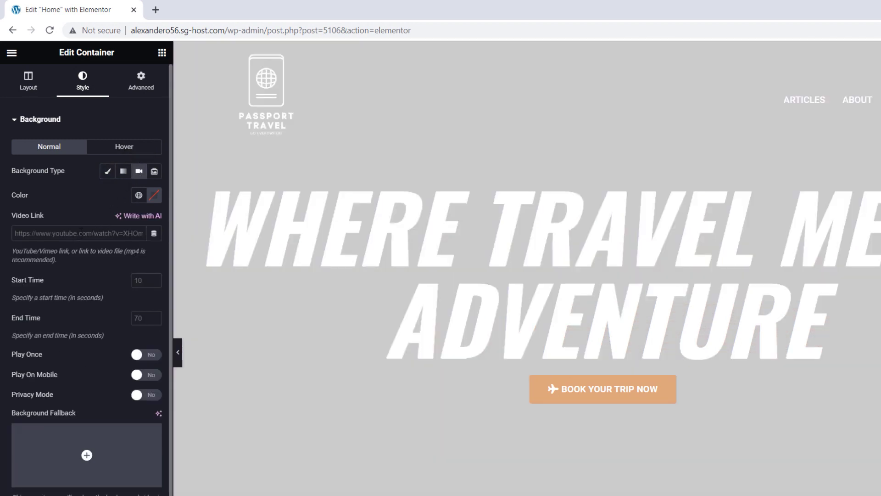
left_click(11, 53)
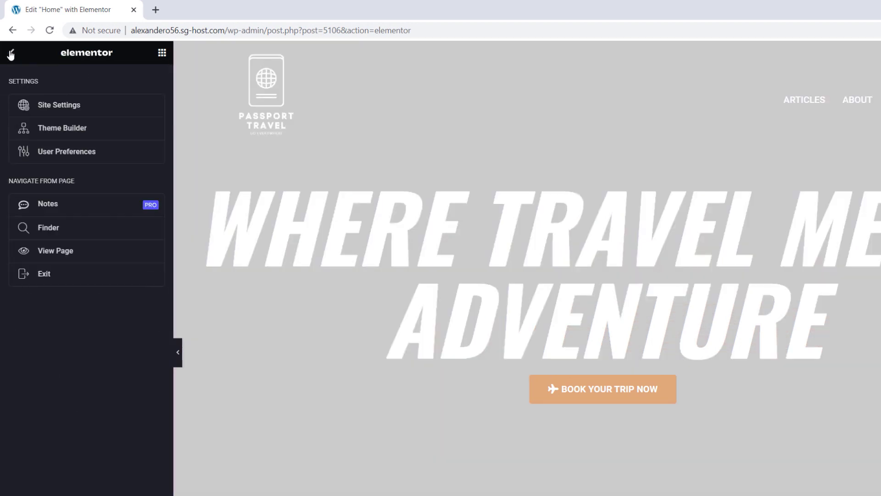
Step: Open the live page in a new tab and go to the WordPress dashboard
right_click(54, 252)
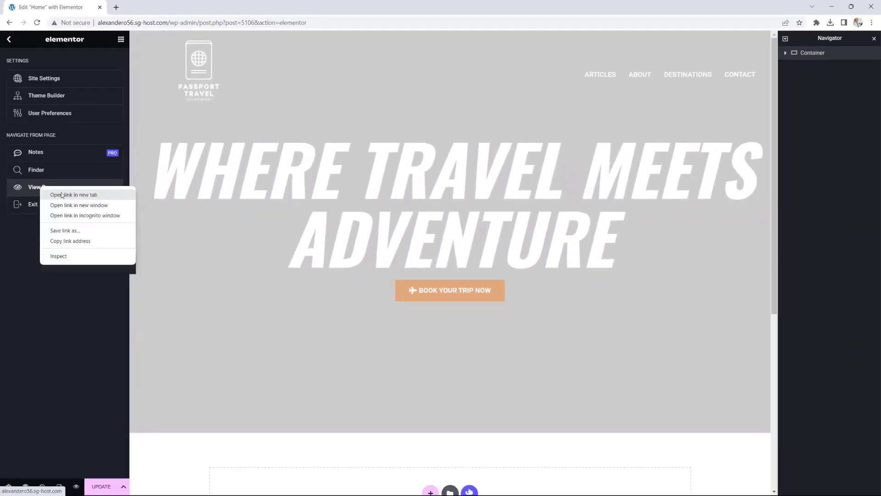
left_click(97, 261)
left_click(146, 6)
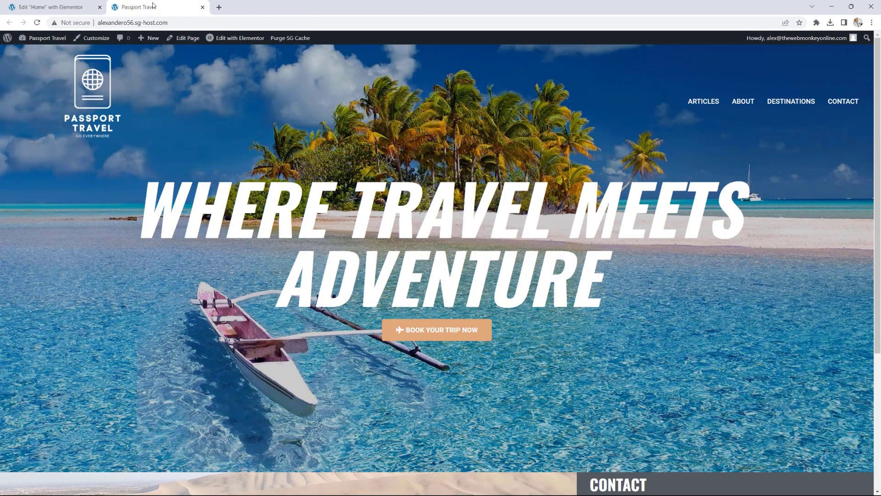
mouse_move(36, 42)
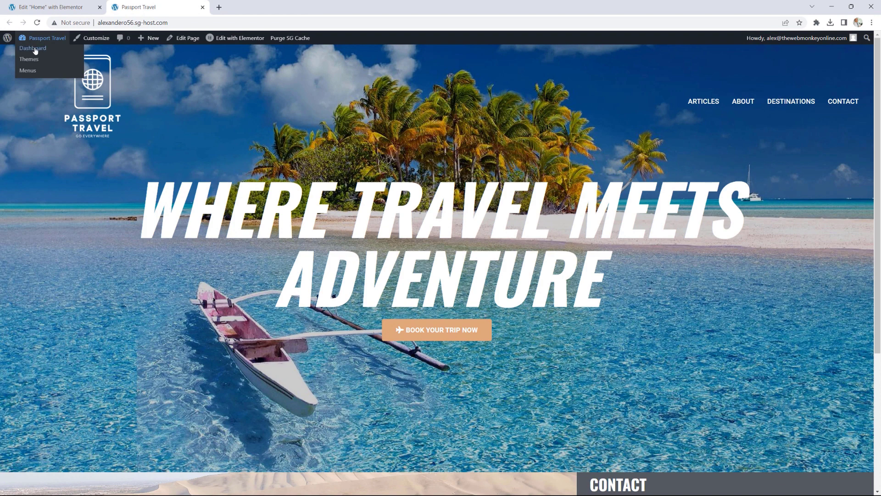
left_click(37, 49)
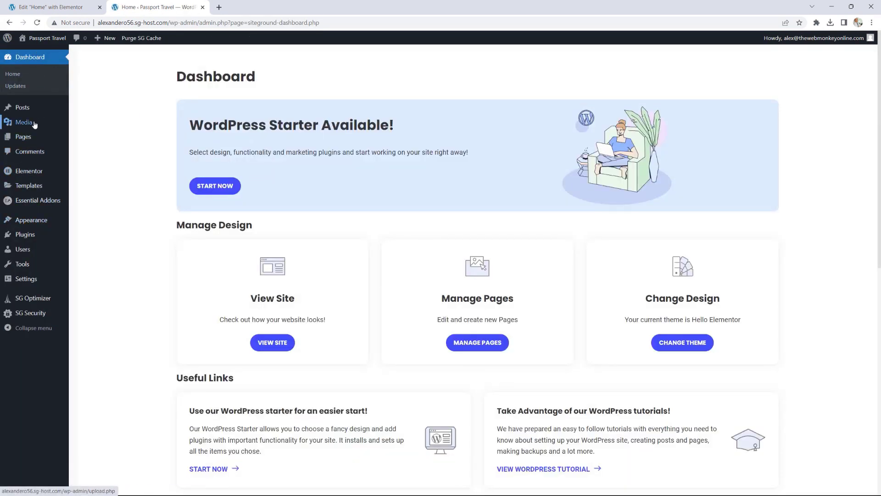
Step: Copy the Highlight-Reel.mp4 file URL from the Media Library and return to the editor
mouse_move(33, 123)
left_click(90, 124)
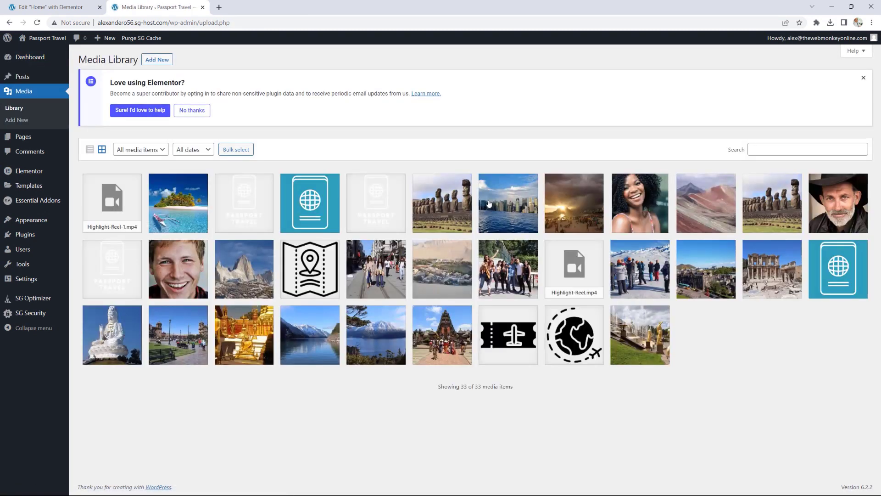
left_click(576, 271)
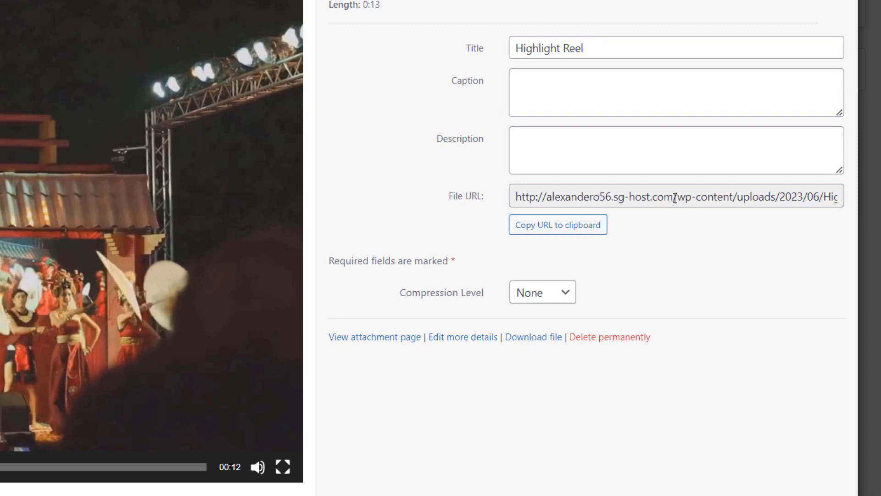
left_click_drag(674, 198, 853, 209)
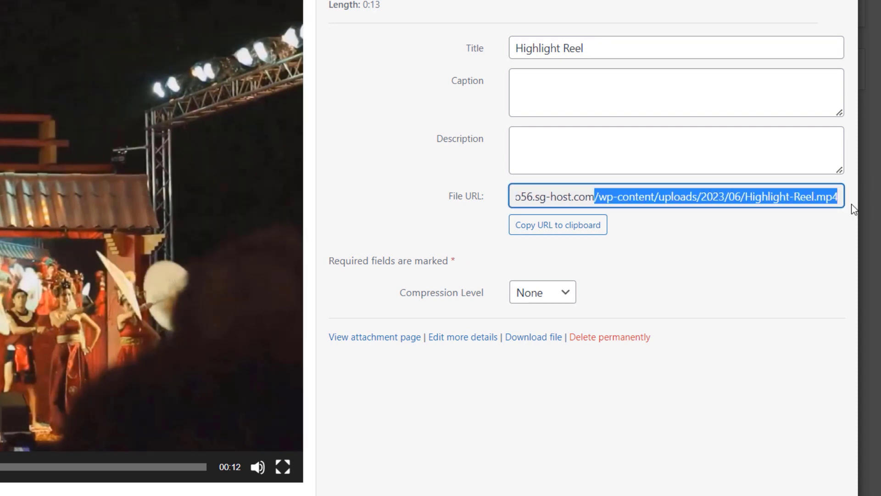
right_click(695, 199)
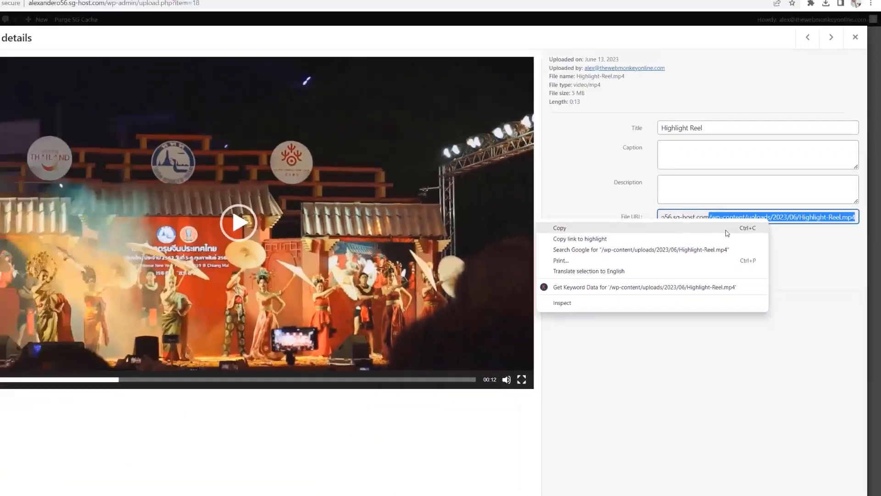
left_click(727, 229)
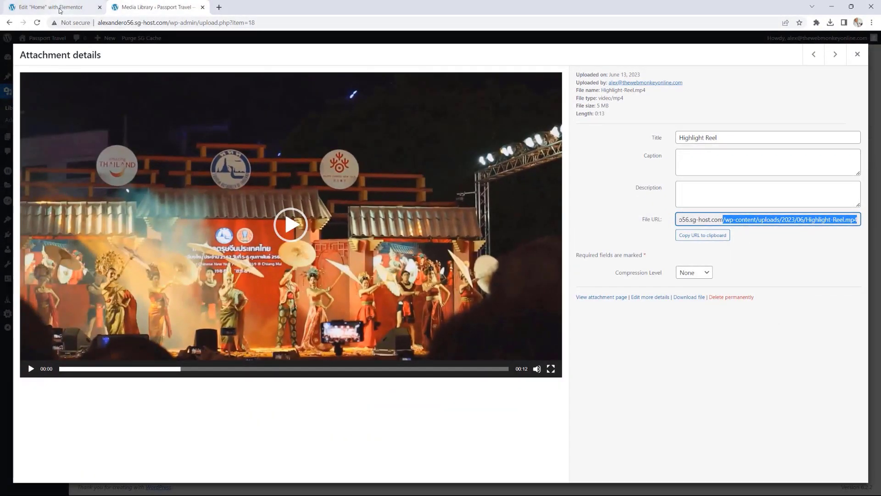
left_click(58, 7)
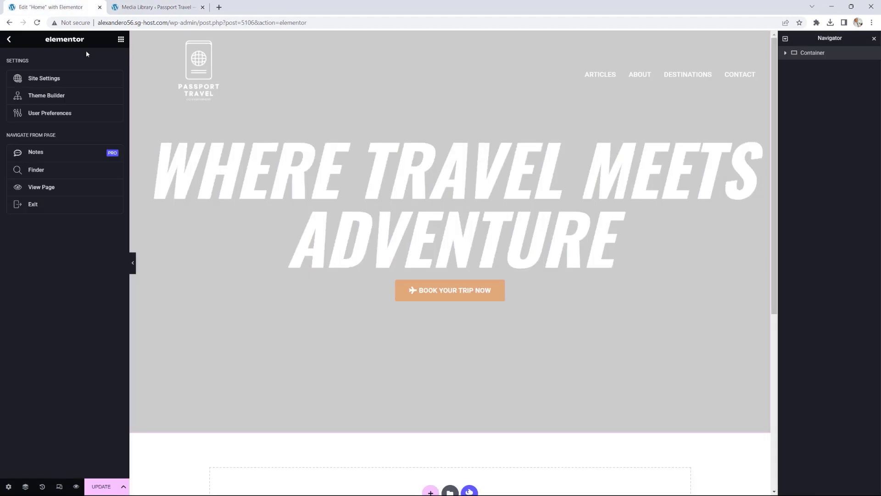
Step: Paste the Highlight-Reel.mp4 URL into the hero container's Video Link
left_click(121, 40)
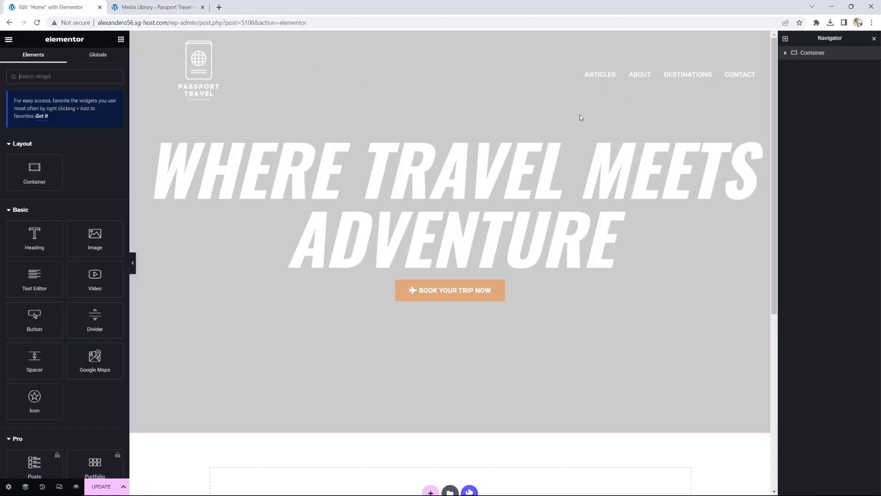
left_click(812, 56)
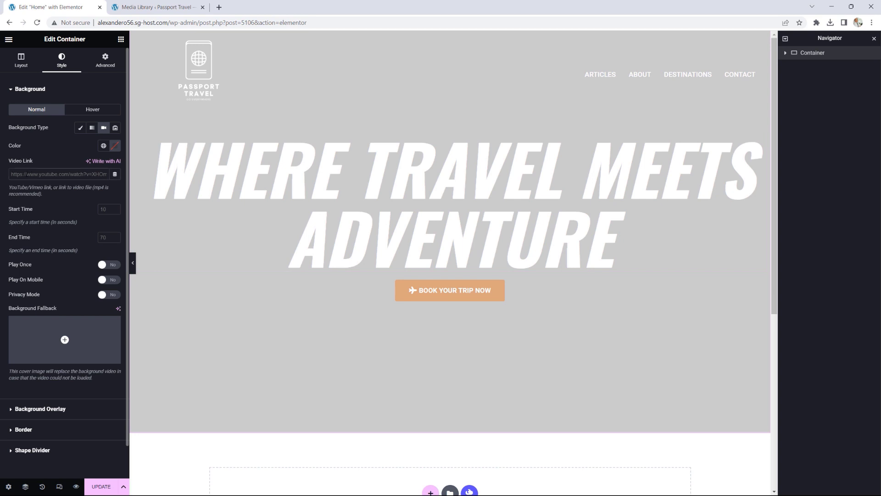
key("ctrl+v")
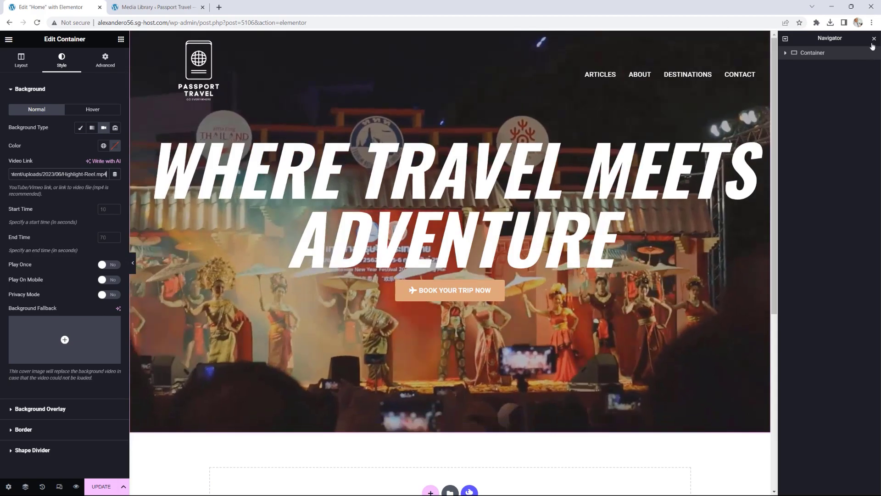
left_click(874, 39)
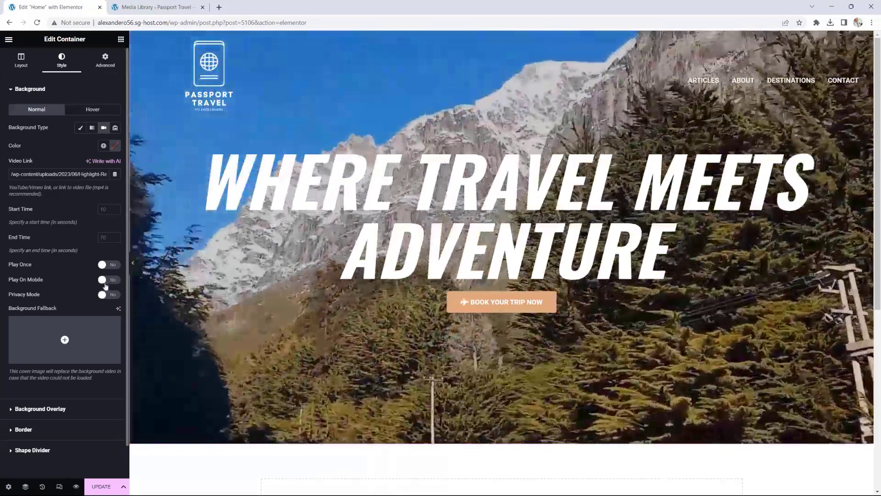
Step: Set the Polynesia island photo as the video's background fallback and update the page
mouse_move(55, 335)
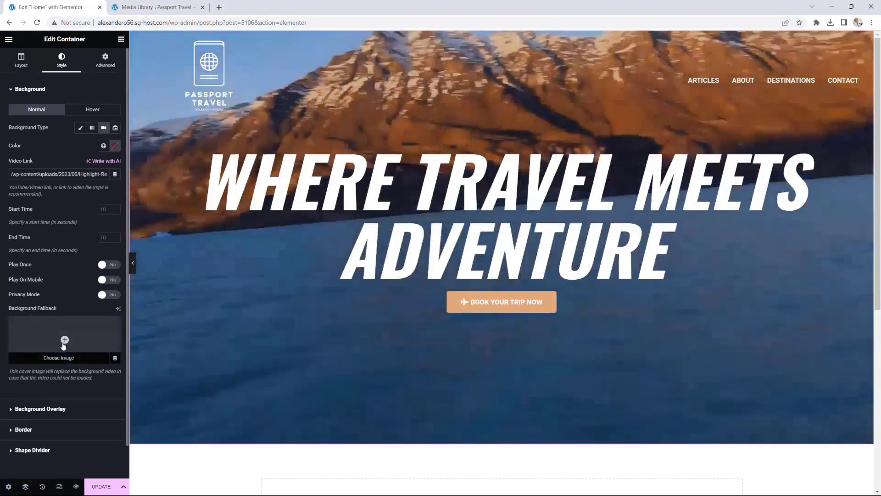
left_click(64, 346)
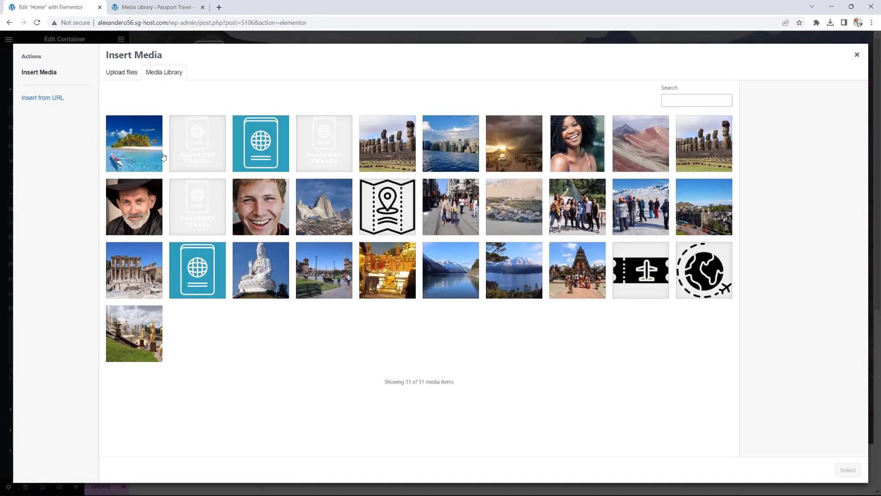
left_click(144, 151)
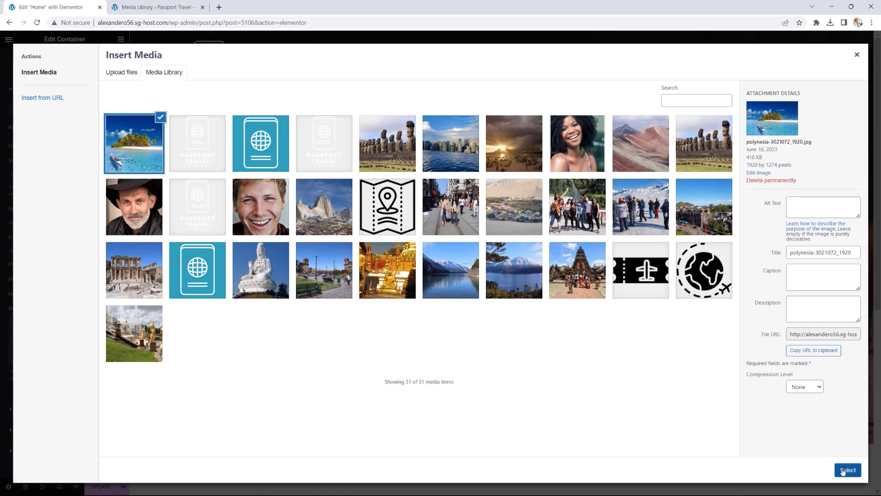
left_click(847, 470)
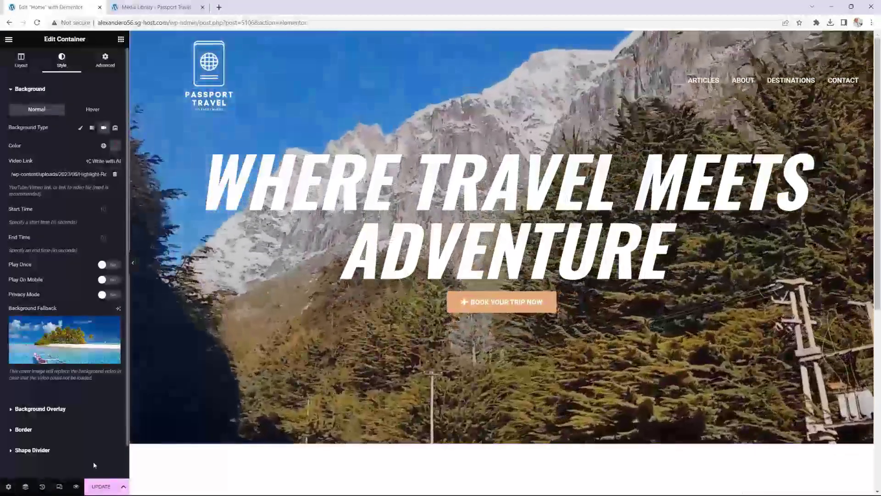
left_click(101, 486)
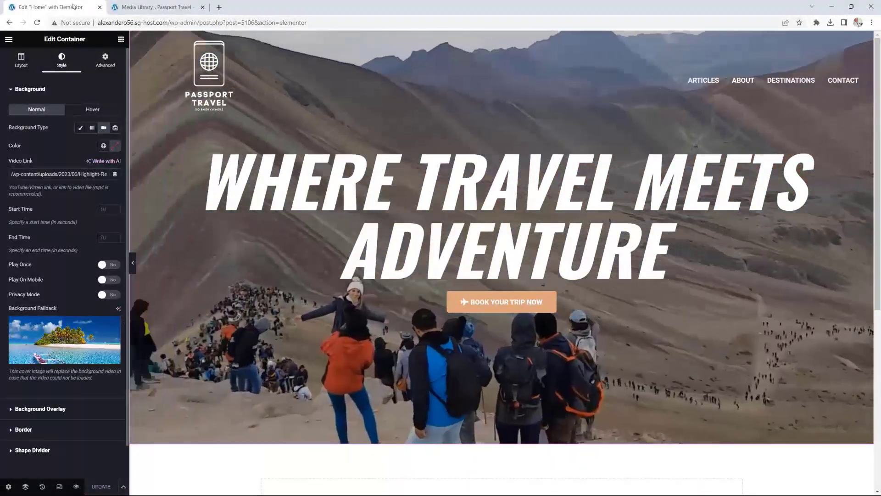
Step: Close the video's attachment details in the Media Library and visit the live Passport Travel site
key("ctrl+Tab")
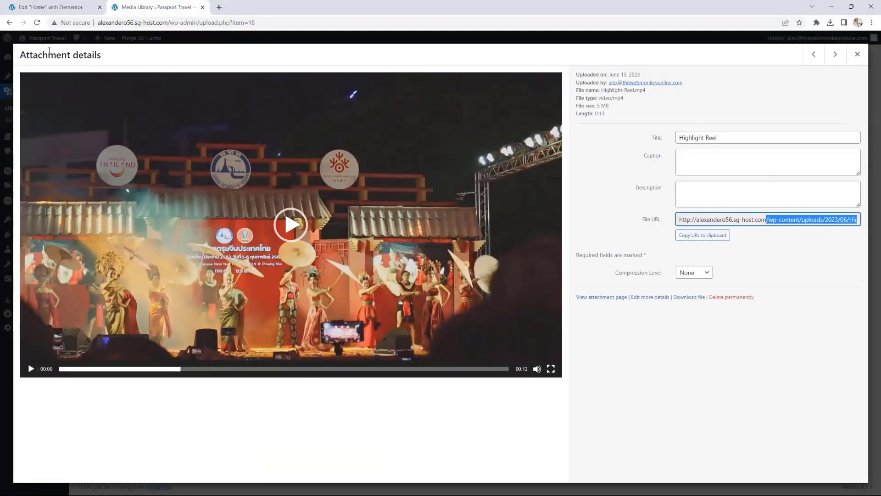
left_click(856, 54)
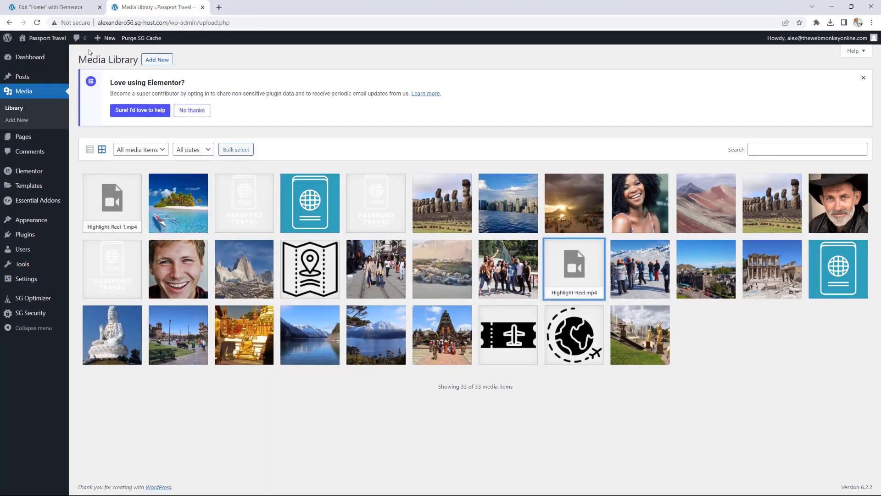
left_click(54, 40)
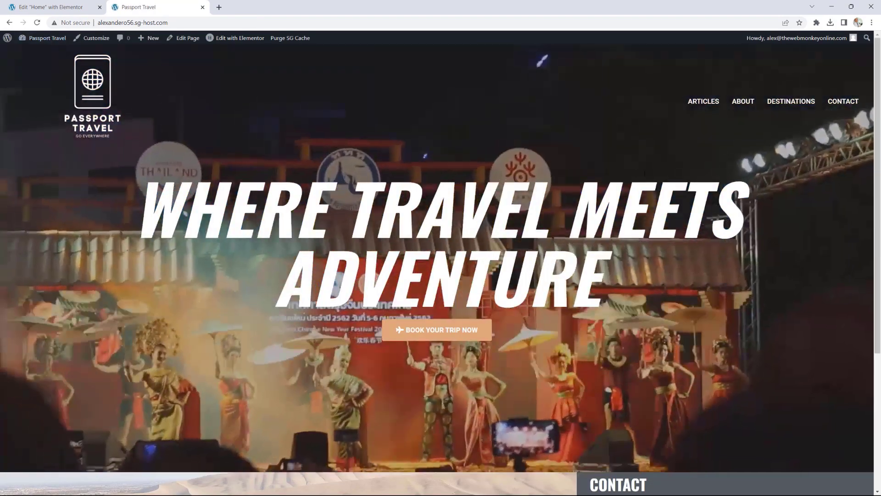
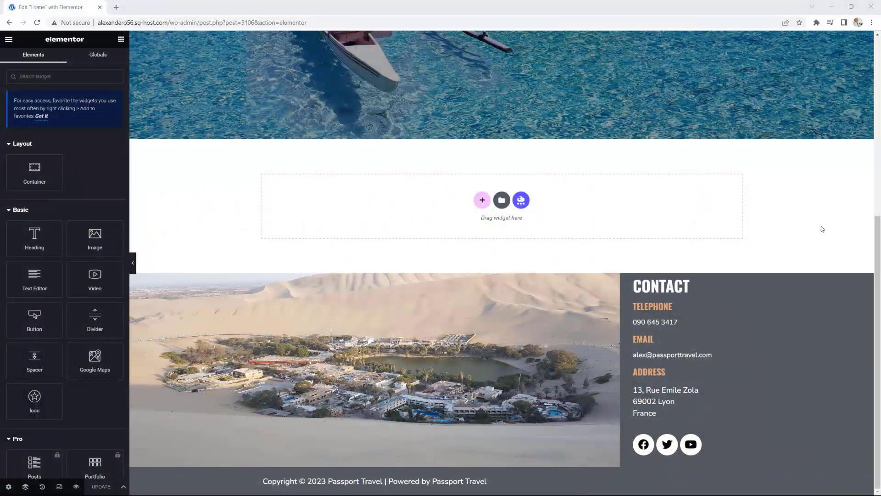
Step: Review the live homepage's alternating image-and-text travel sections, then close the preview with Ctrl+W
scroll(821, 228, "up", 6)
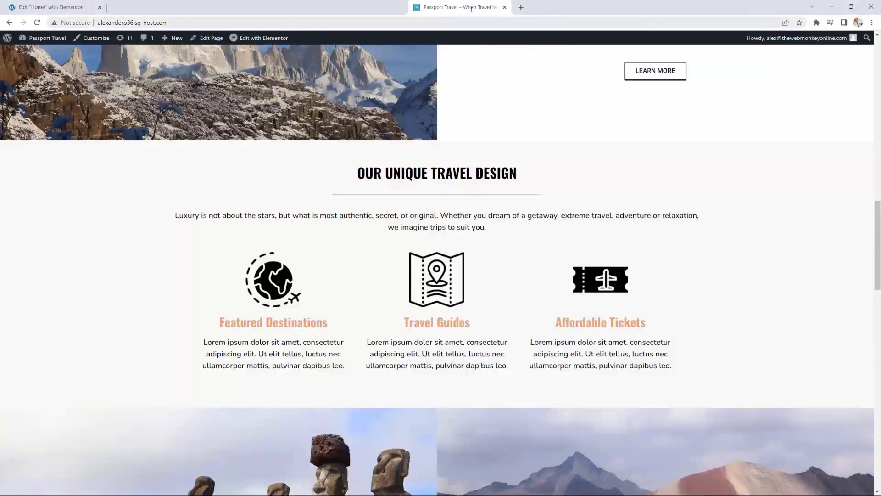
scroll(638, 200, "up", 11)
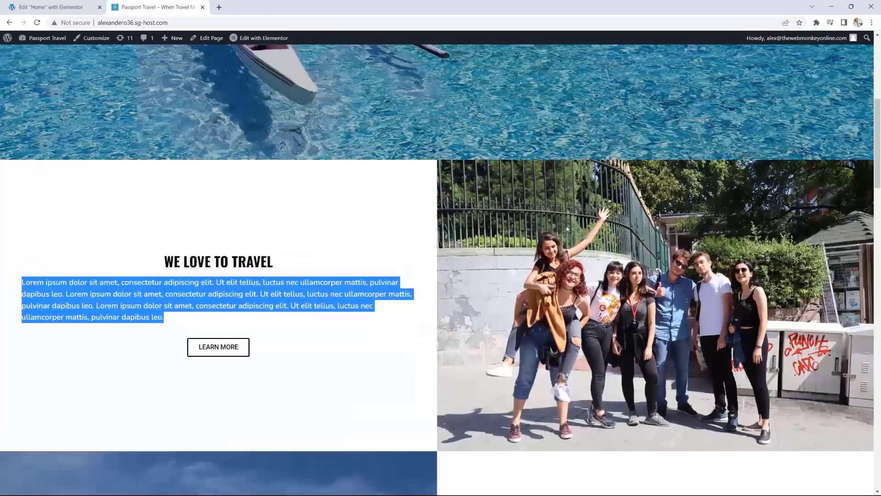
left_click(412, 229)
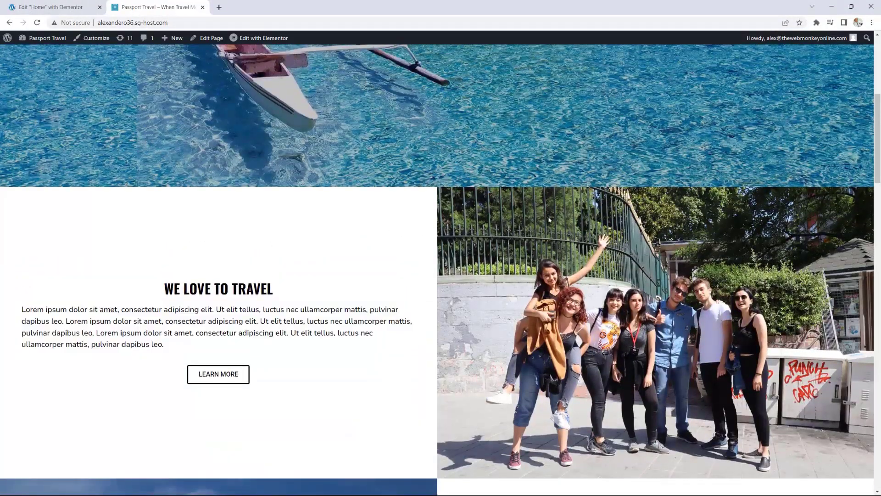
scroll(519, 210, "down", 1)
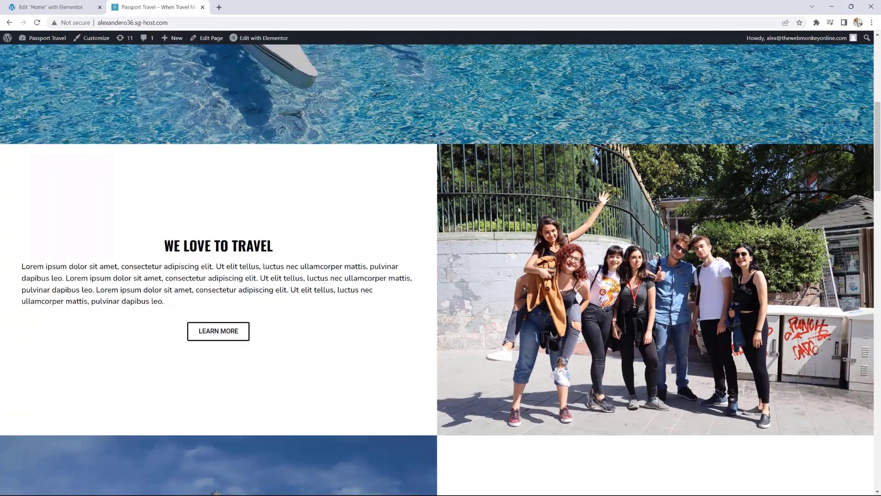
scroll(542, 202, "down", 4)
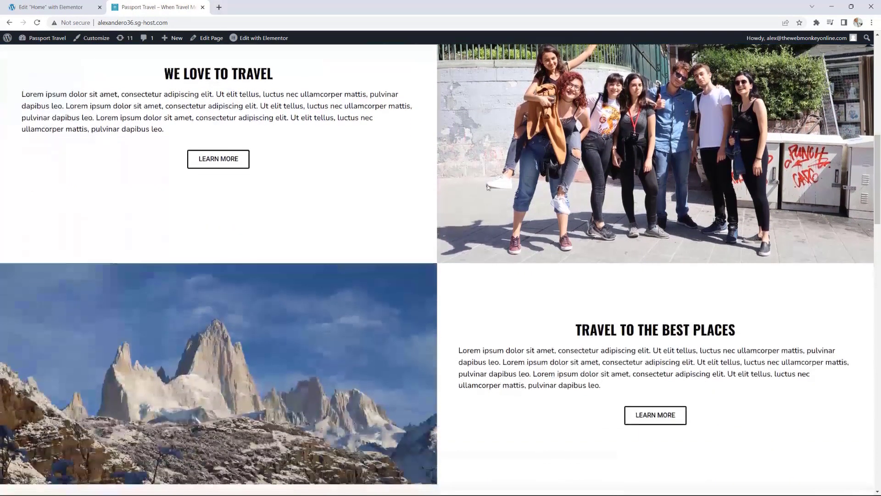
scroll(532, 200, "up", 3)
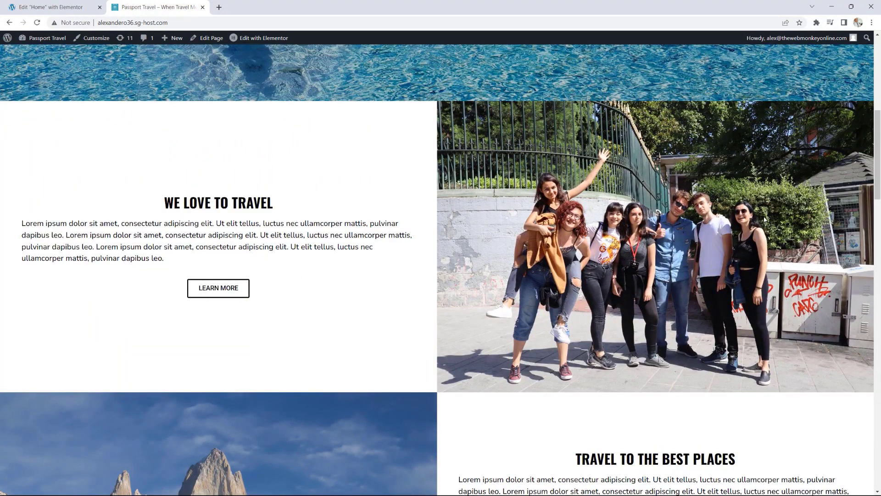
scroll(764, 220, "down", 3)
scroll(764, 220, "down", 2)
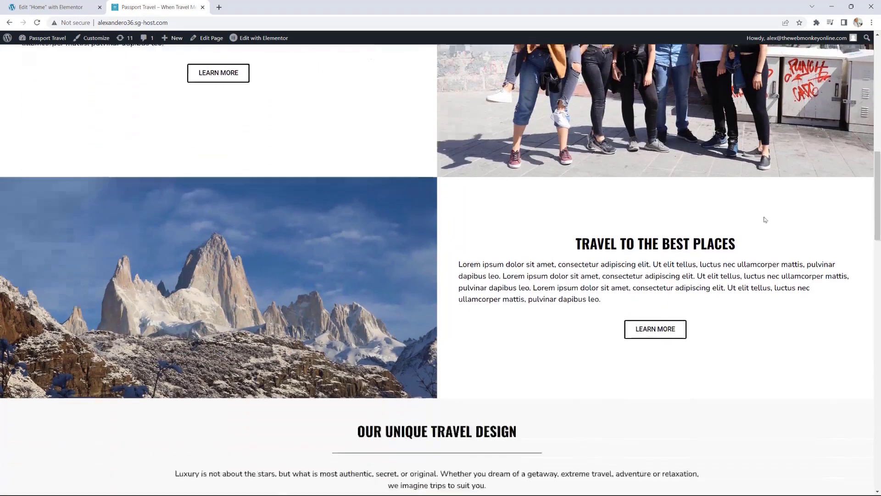
scroll(765, 219, "up", 2)
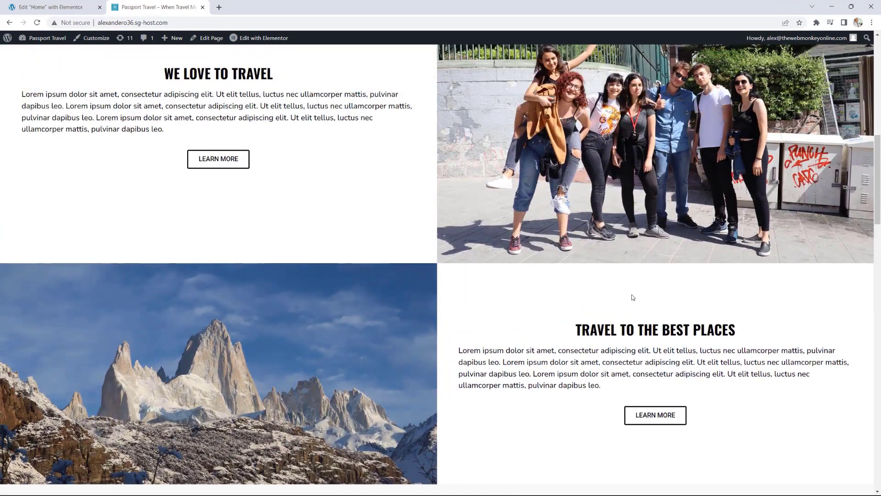
key("ctrl+w")
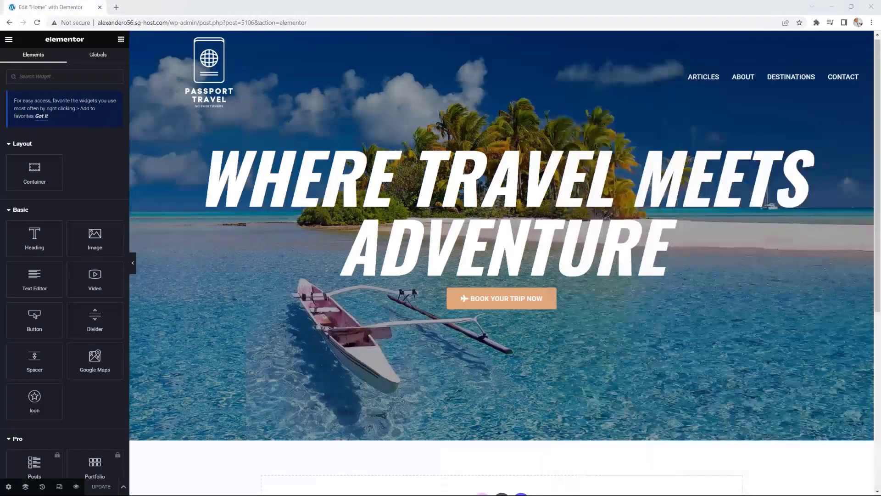
Step: Add a 2x2 box container below the hero and set its Content Width to Full Width
scroll(482, 335, "down", 4)
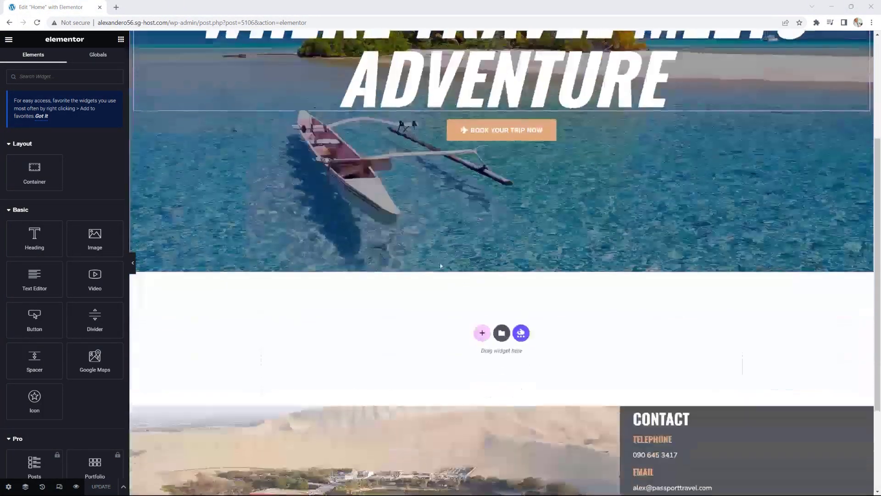
left_click(482, 330)
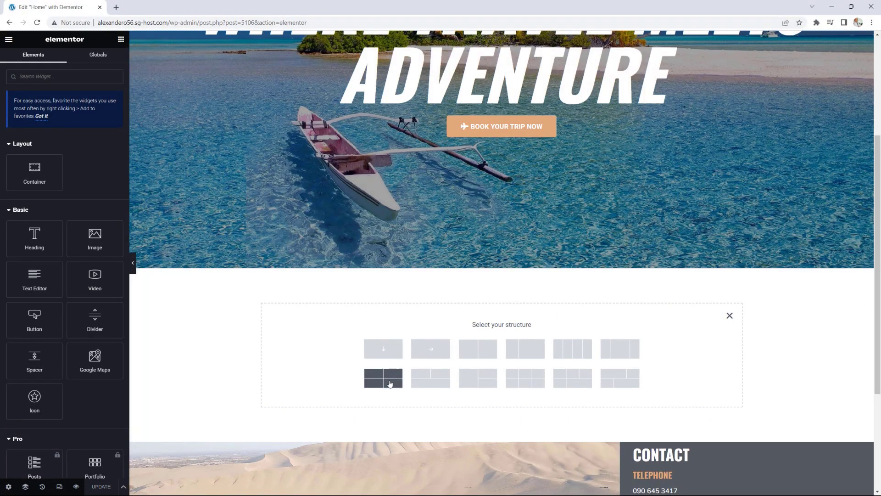
left_click(389, 384)
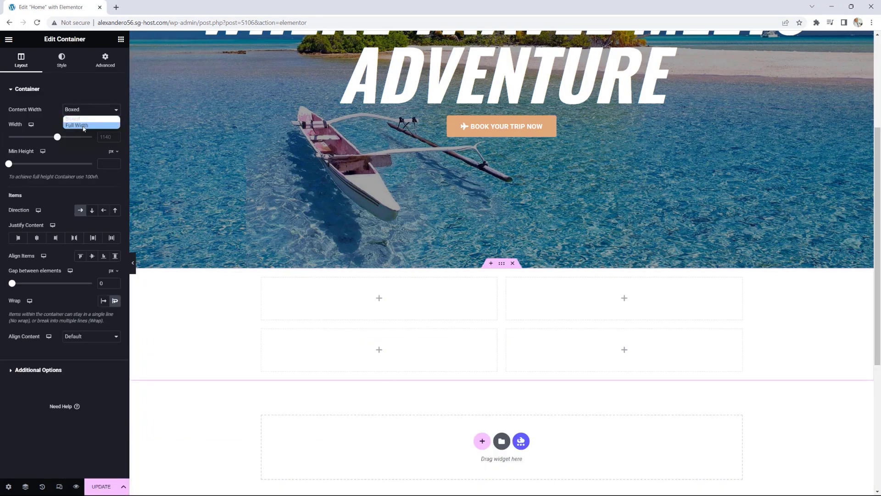
left_click(78, 125)
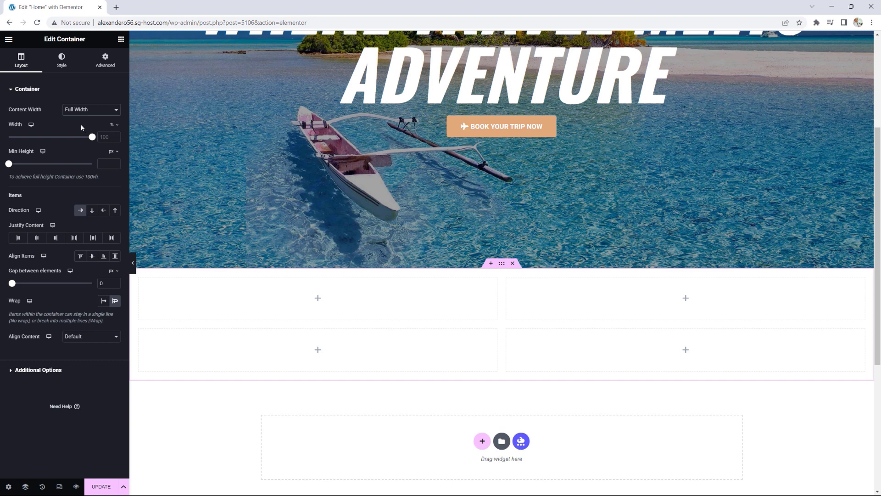
left_click(122, 40)
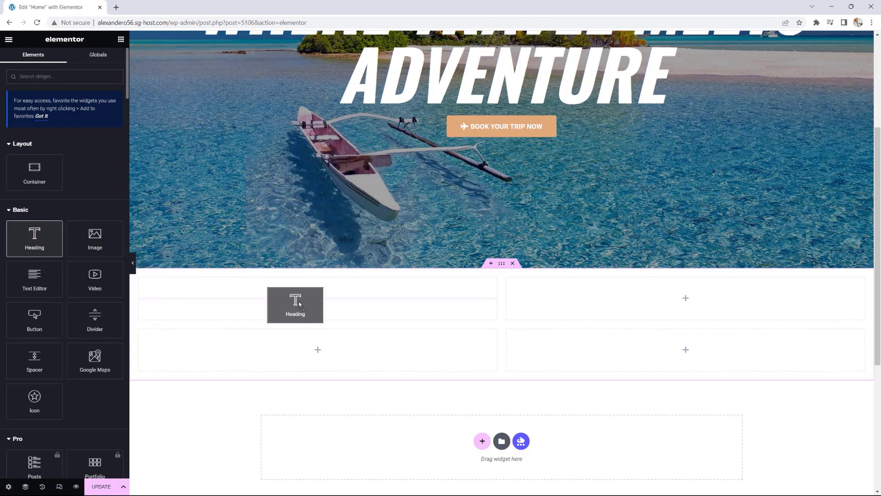
Step: Drop a Heading widget into the first grid box and check the global Typography in Site Settings
left_click_drag(299, 301, 315, 300)
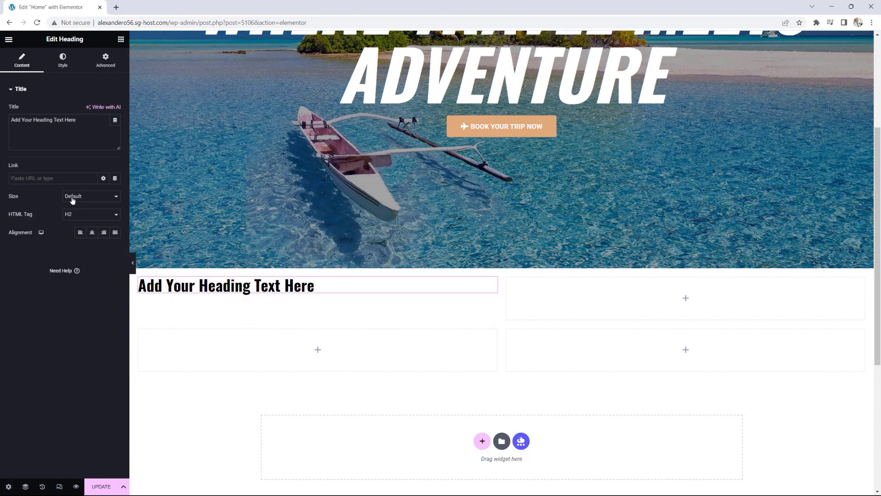
left_click(9, 41)
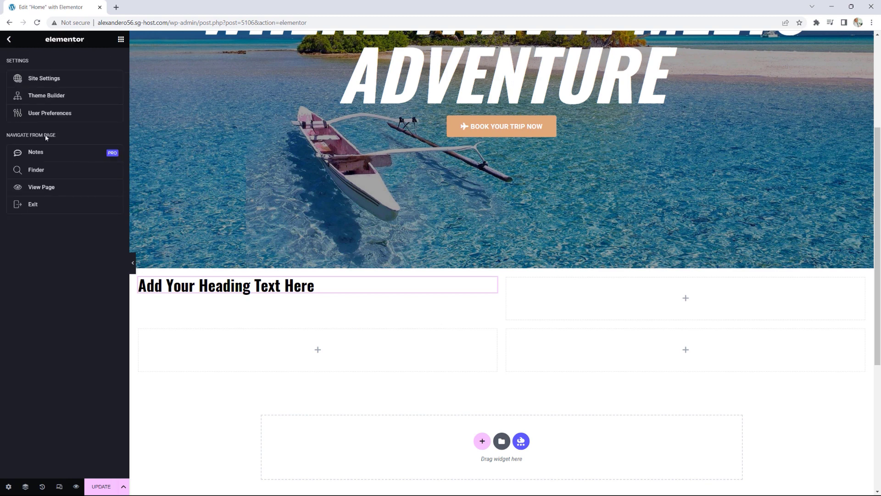
right_click(45, 78)
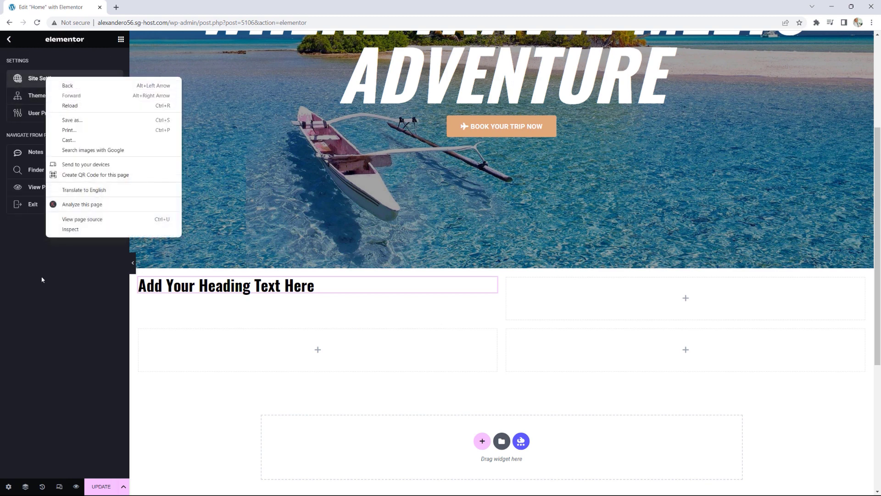
key("Escape")
left_click(54, 79)
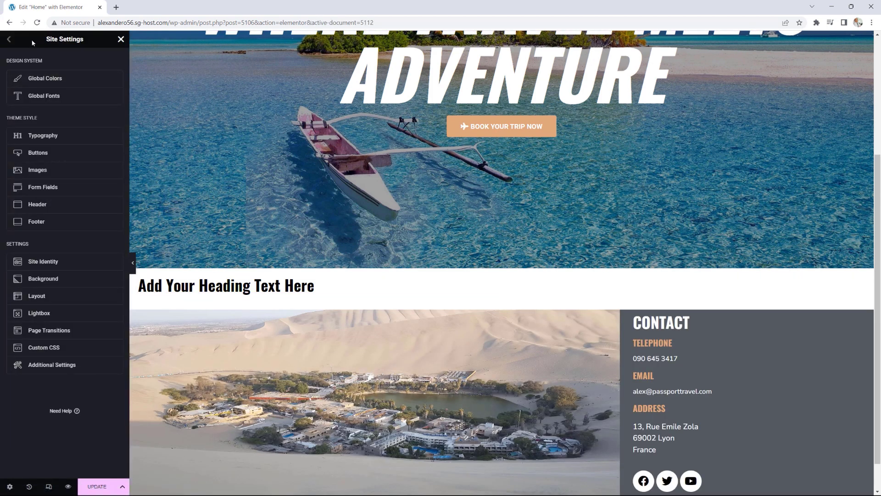
left_click(44, 137)
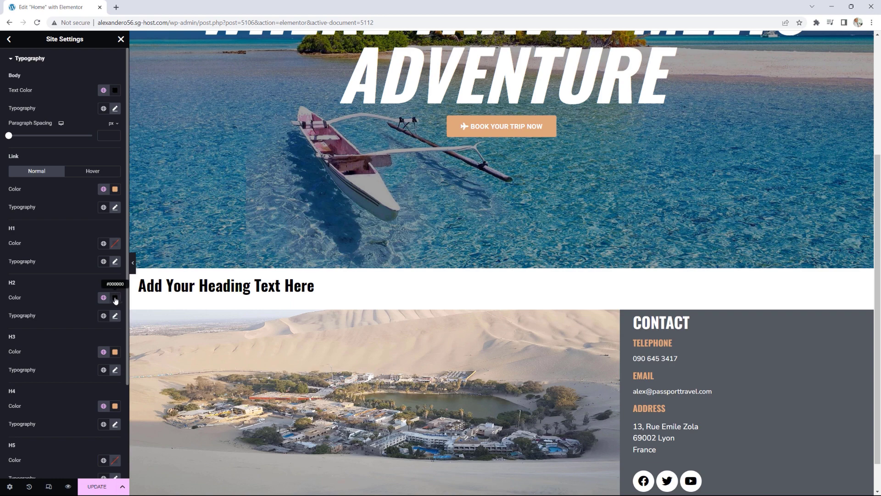
left_click(121, 39)
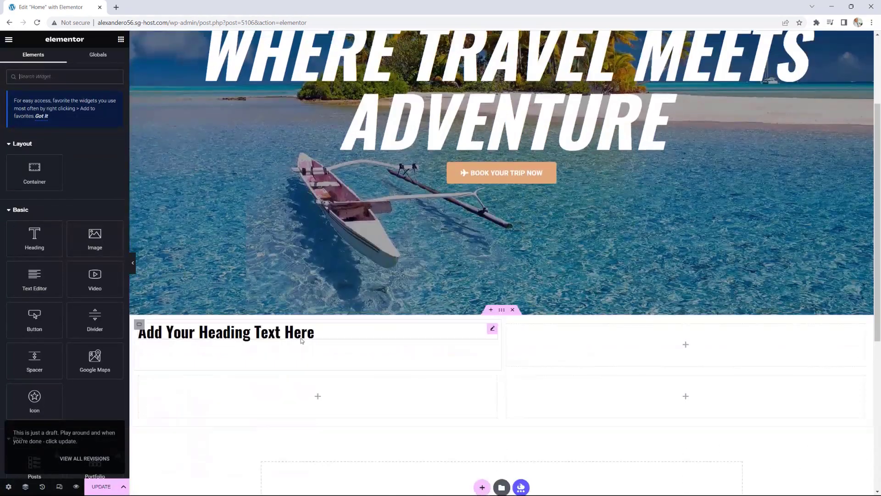
Step: Change the heading title to 'WE LOVE TO TRAVEL' and centre-align it
left_click(492, 328)
left_click_drag(77, 120, 1, 125)
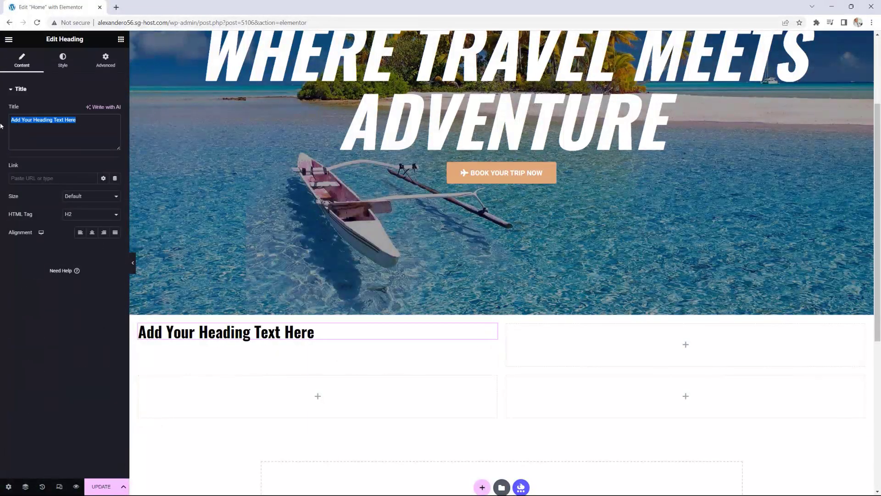
type("WE LO")
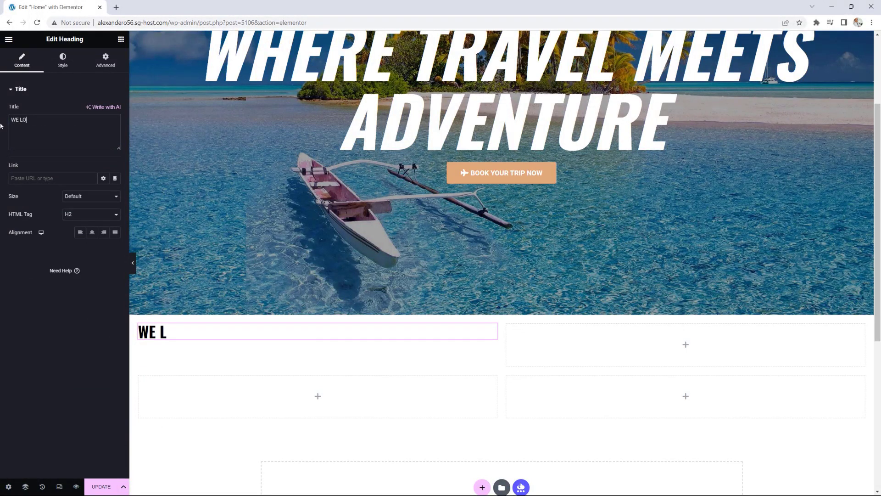
type("VE TO TRAVEL")
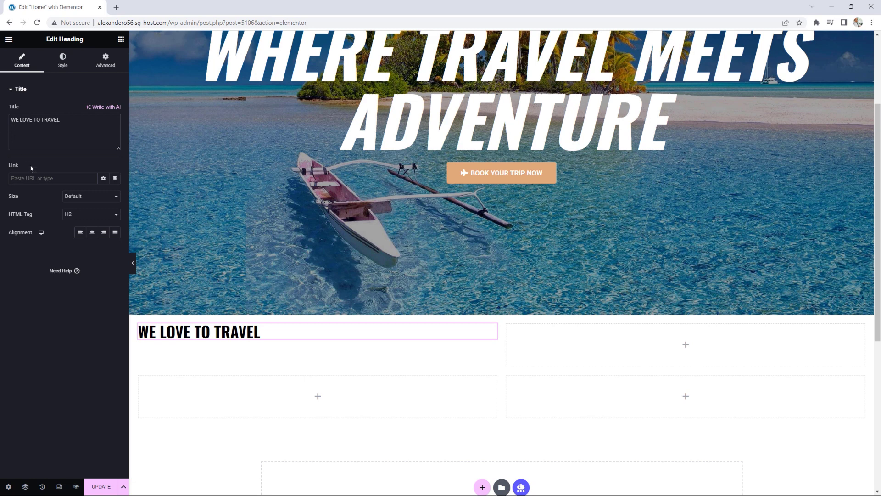
left_click(92, 232)
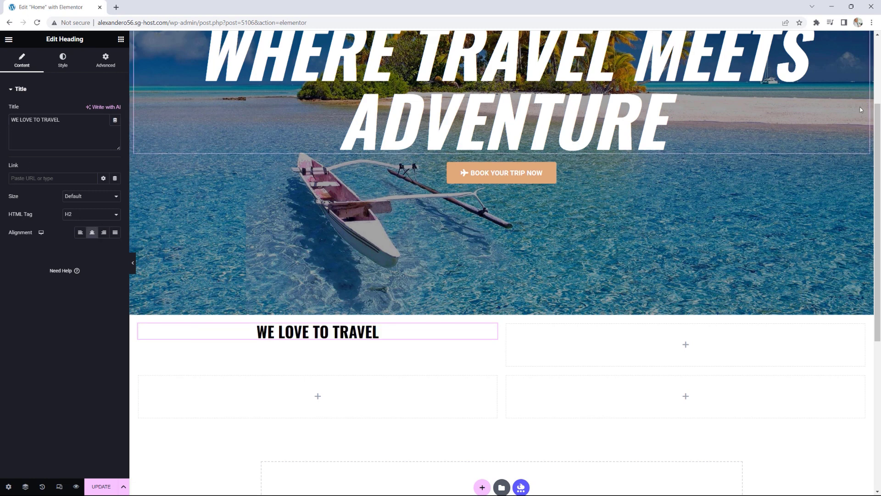
left_click(121, 38)
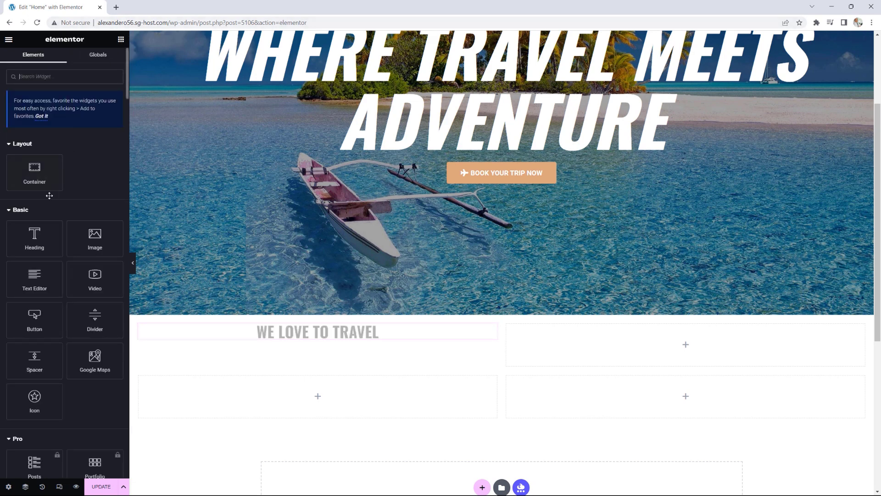
Step: Add a Text Editor paragraph under the heading with the lorem ipsum text repeated three times
left_click_drag(35, 279, 324, 335)
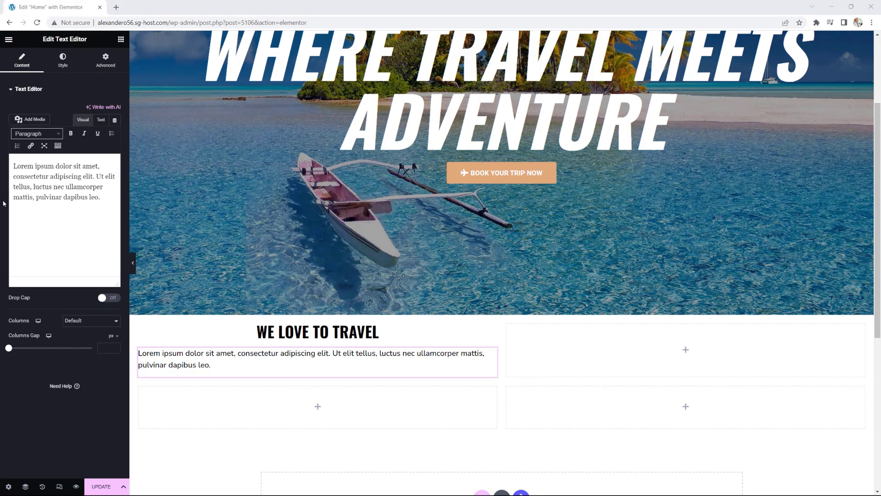
left_click_drag(114, 198, 13, 165)
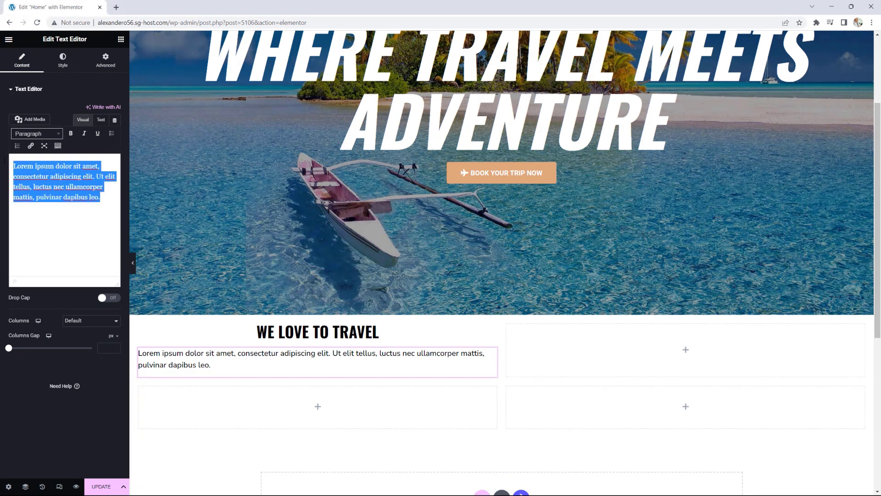
key("ctrl+v")
key("ctrl+v")
key("ctrl+v")
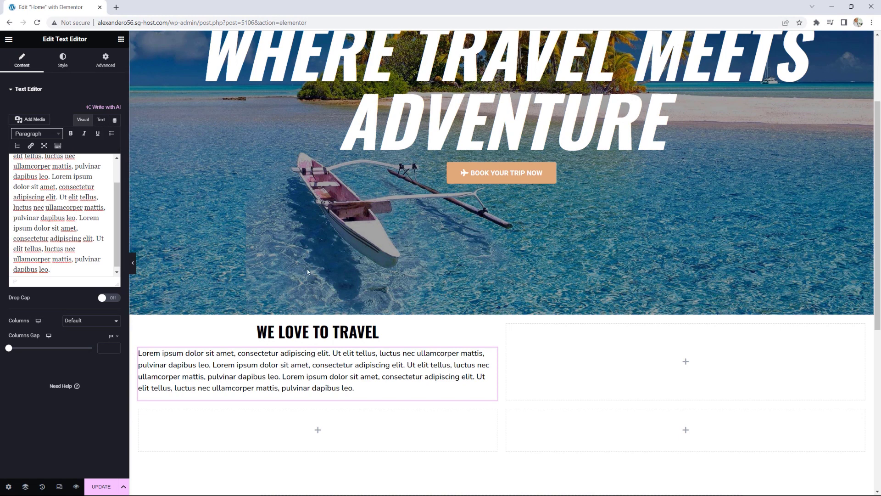
left_click(121, 39)
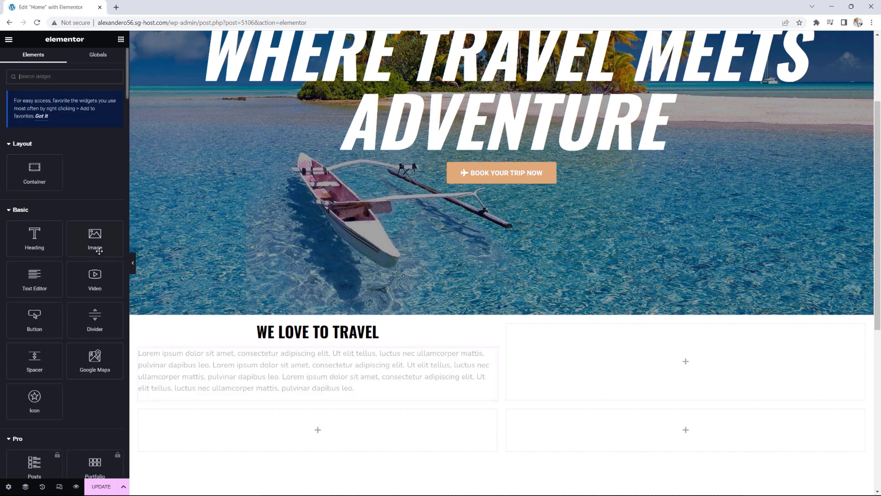
Step: Add a Button widget below the paragraph, centred and Medium size
left_click_drag(42, 317, 325, 393)
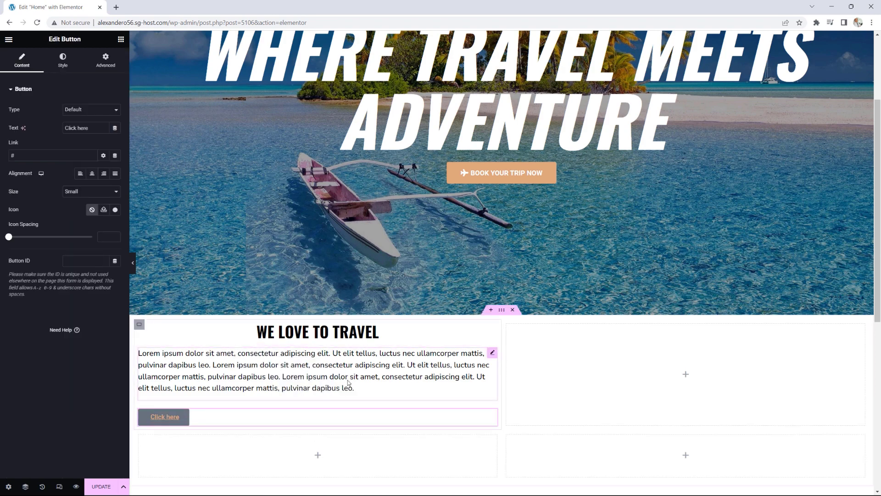
left_click(92, 175)
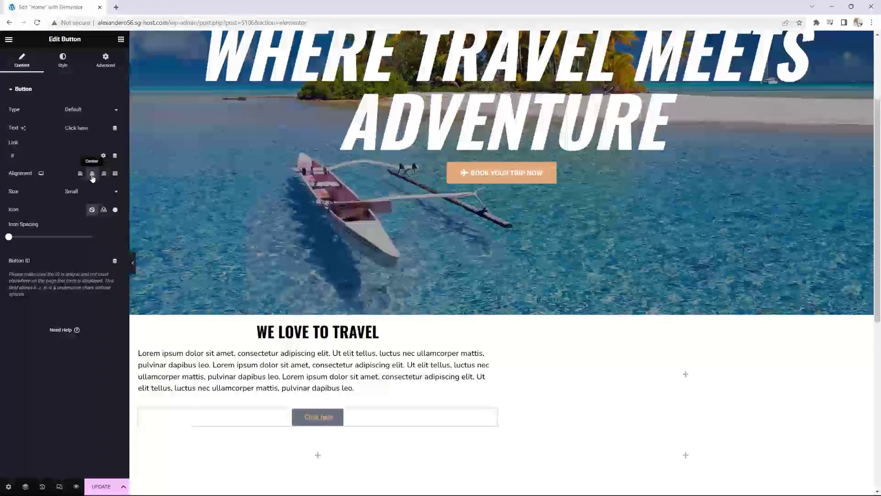
left_click(88, 191)
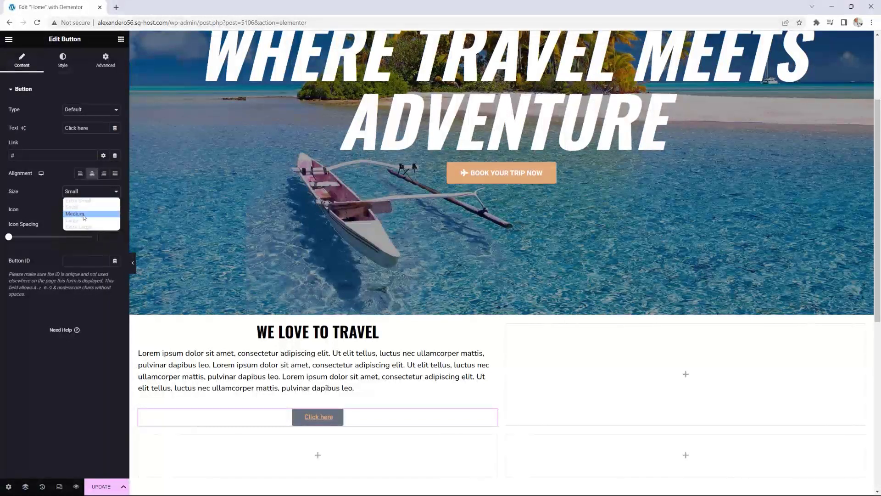
left_click(83, 213)
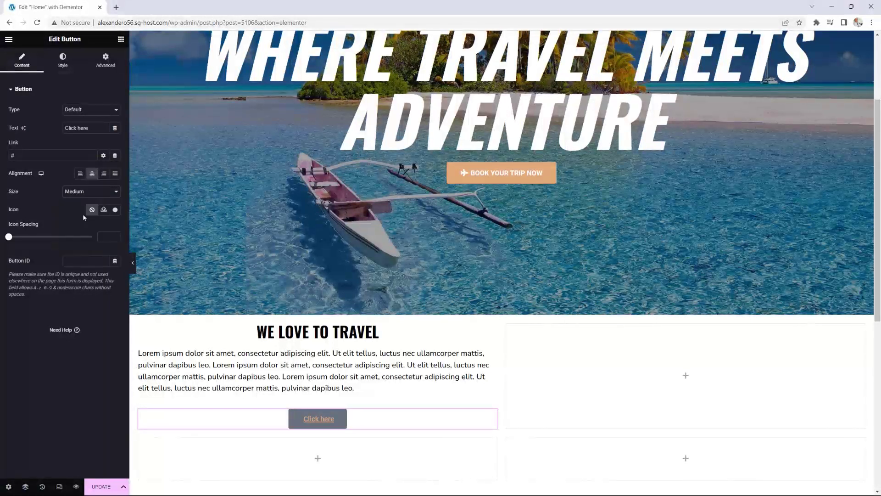
Step: Style the button with black text, a white background and a solid black border
left_click(63, 65)
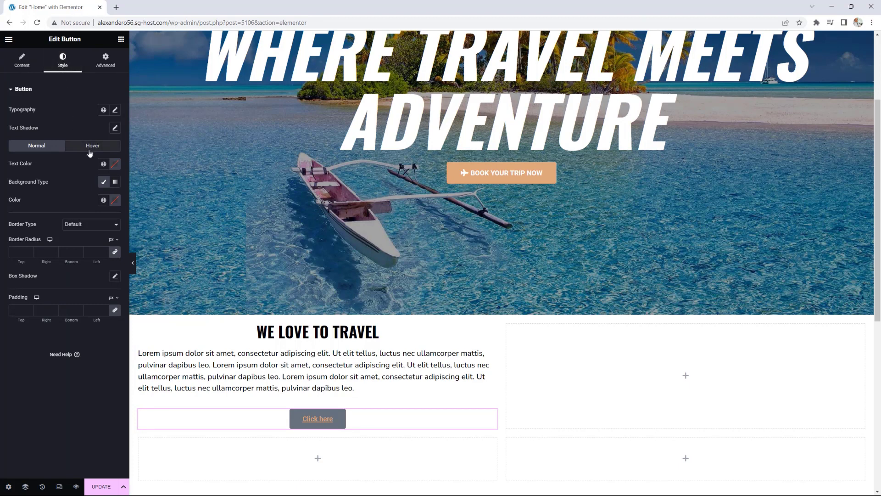
left_click(105, 168)
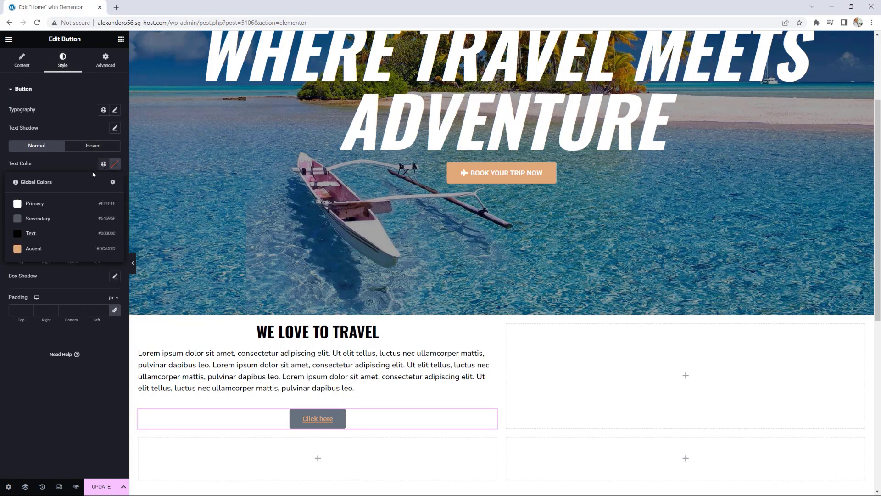
left_click(32, 235)
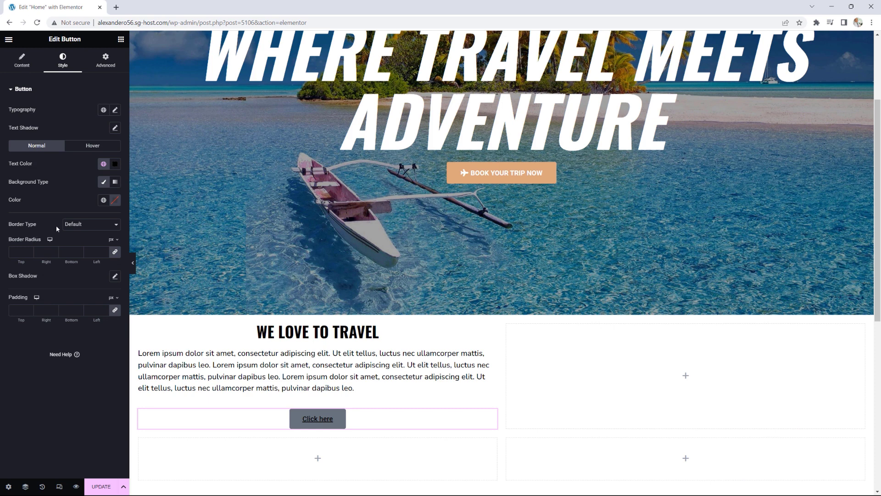
left_click(104, 183)
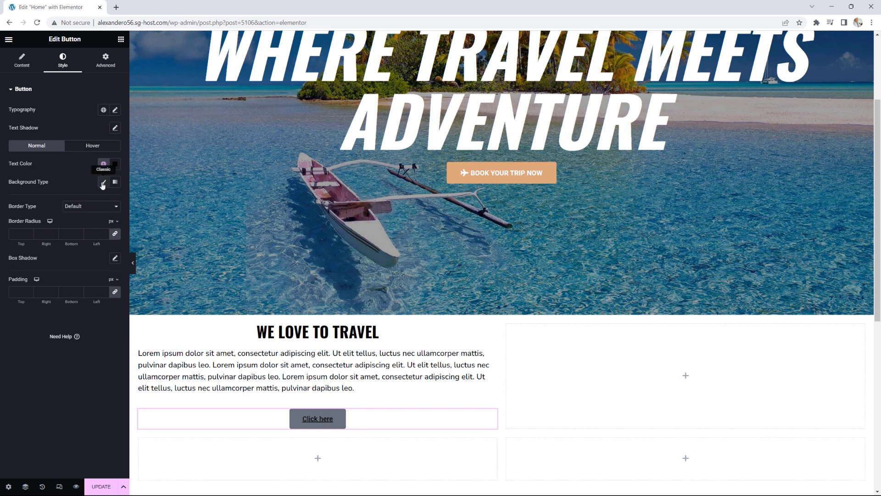
left_click(104, 183)
left_click(103, 200)
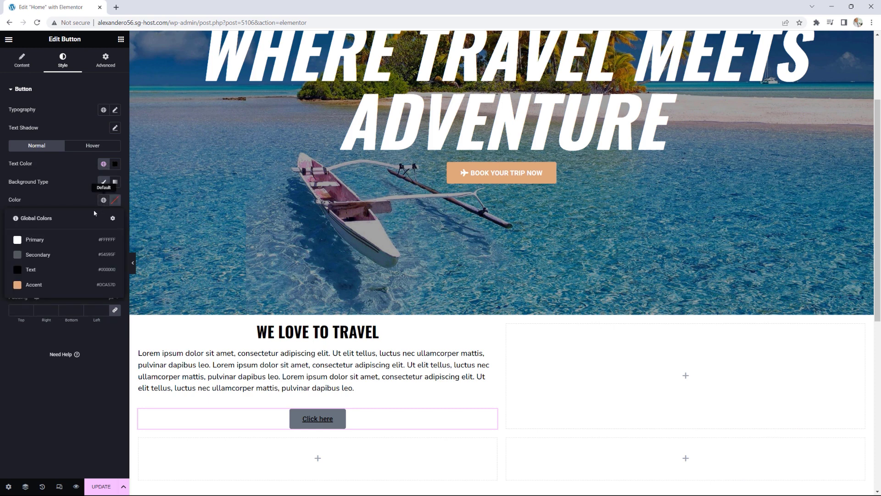
left_click(51, 240)
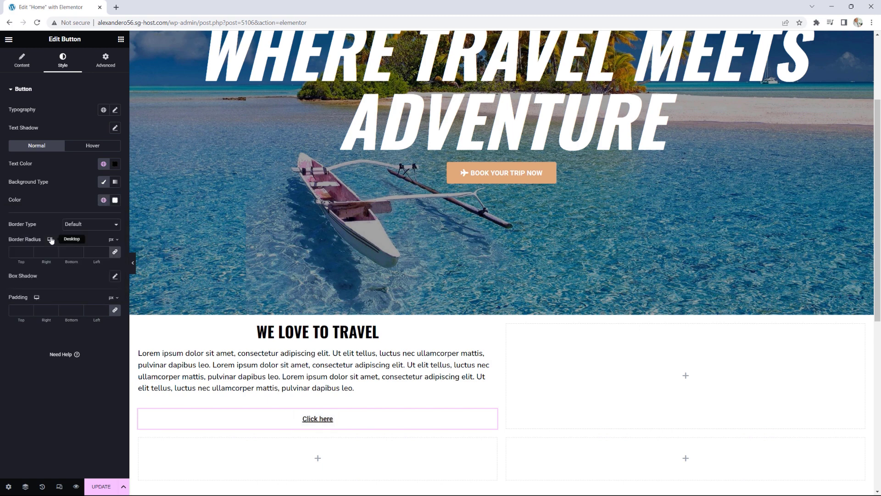
left_click(84, 226)
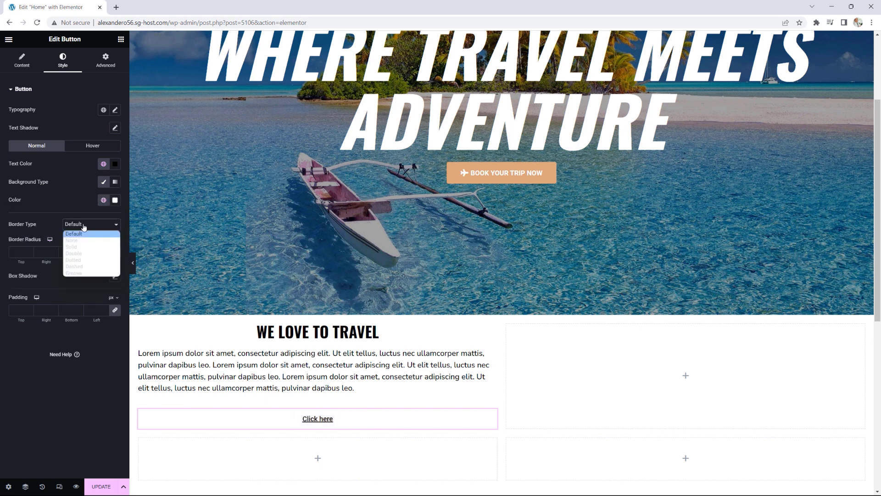
left_click(77, 247)
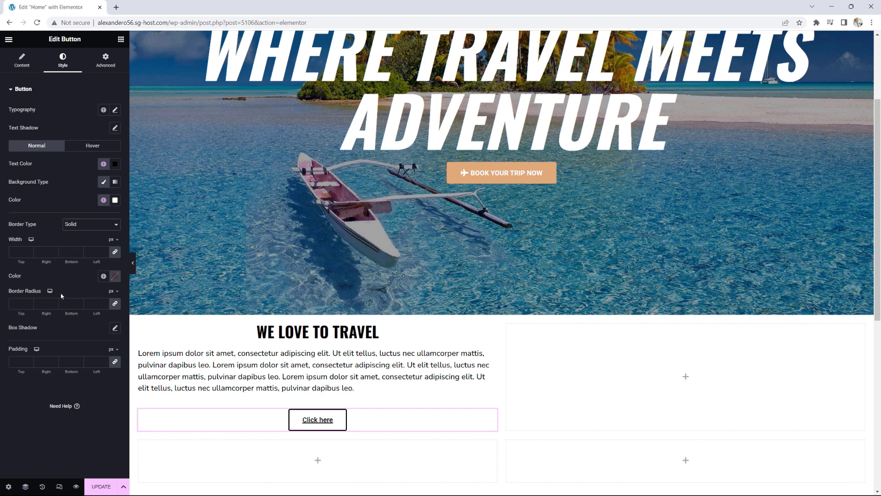
left_click(103, 276)
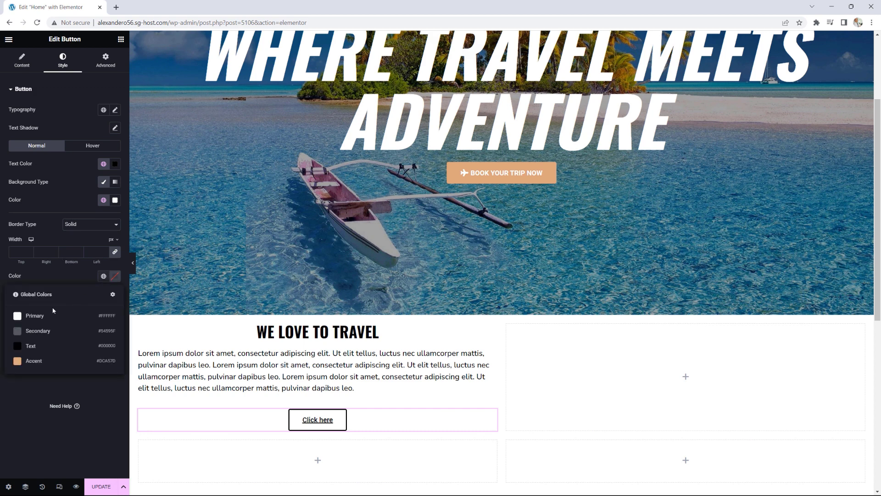
left_click(31, 347)
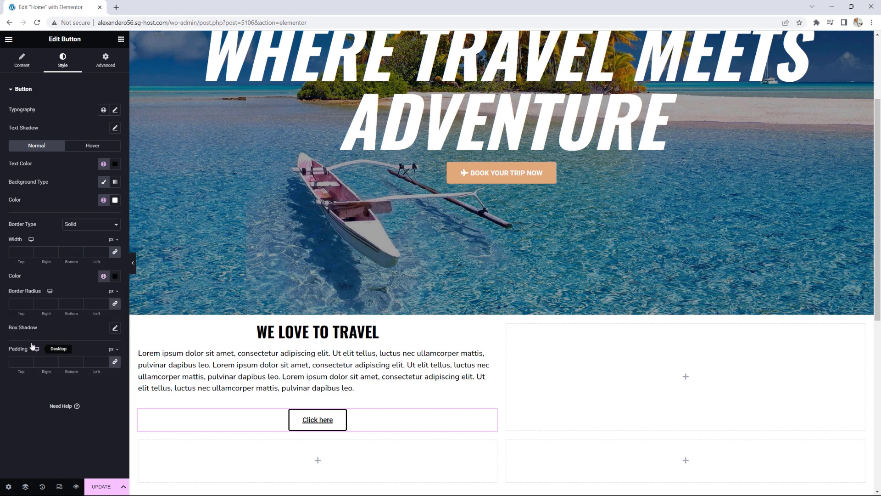
Step: Change the button label to 'LEARN MORE'
left_click(22, 60)
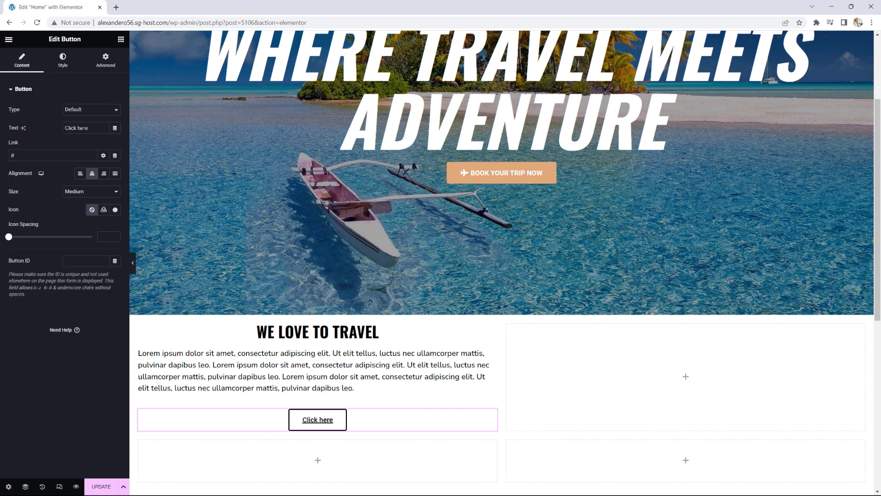
left_click_drag(92, 128, 54, 130)
type("learn")
key("BackSpace")
key("BackSpace")
key("BackSpace")
key("BackSpace")
key("BackSpace")
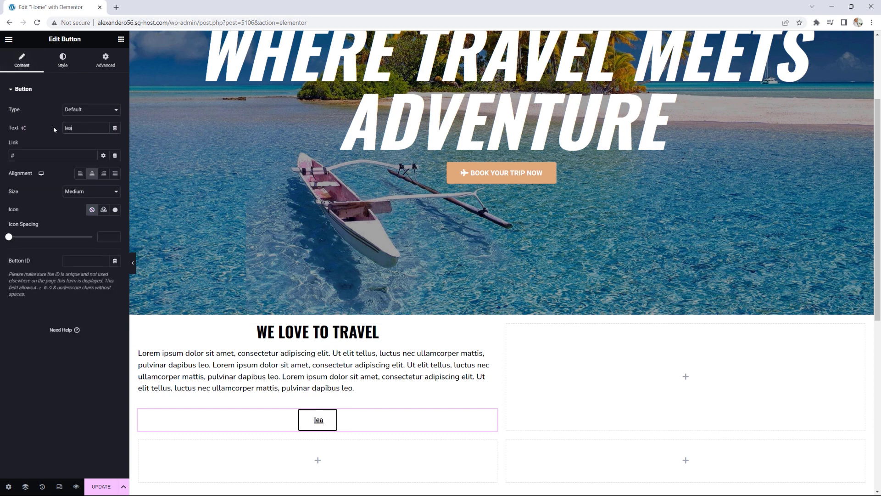
type("LEARN MORE")
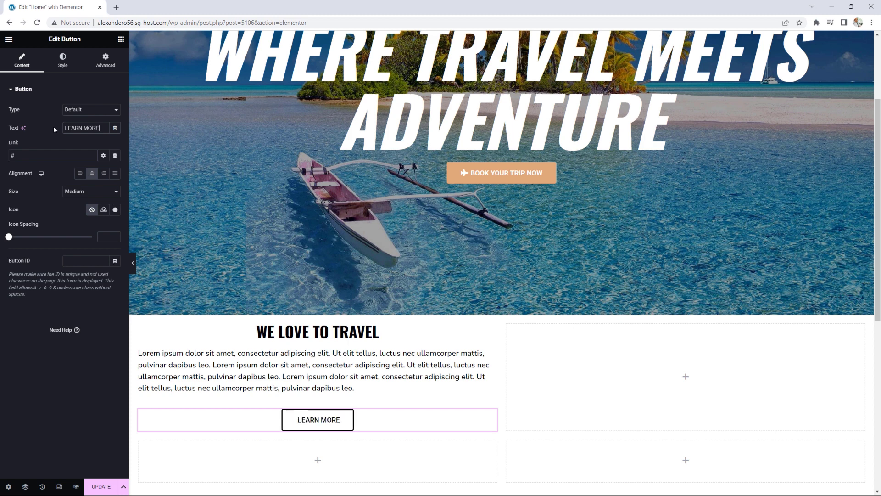
Step: Set the button typography's text decoration to None
left_click(66, 60)
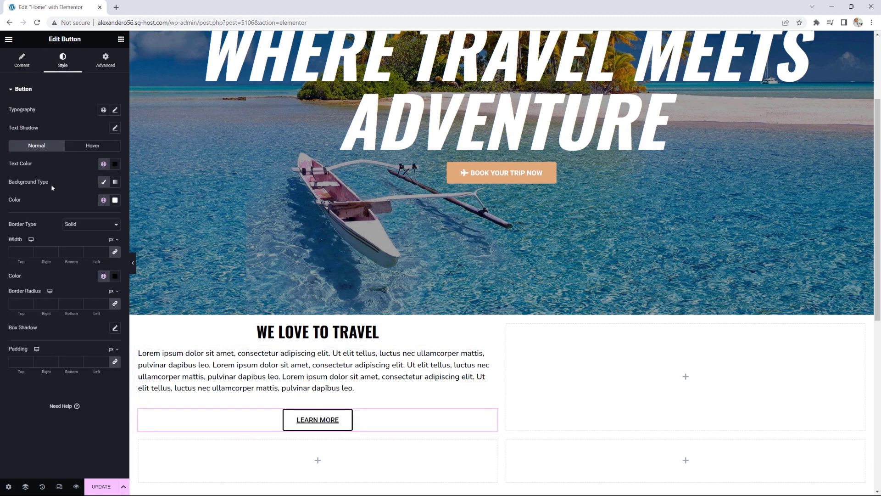
left_click(115, 110)
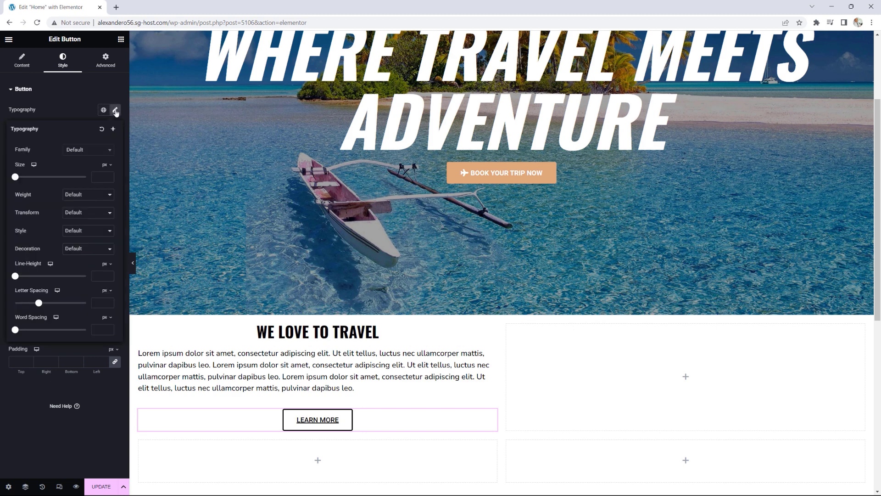
left_click(74, 251)
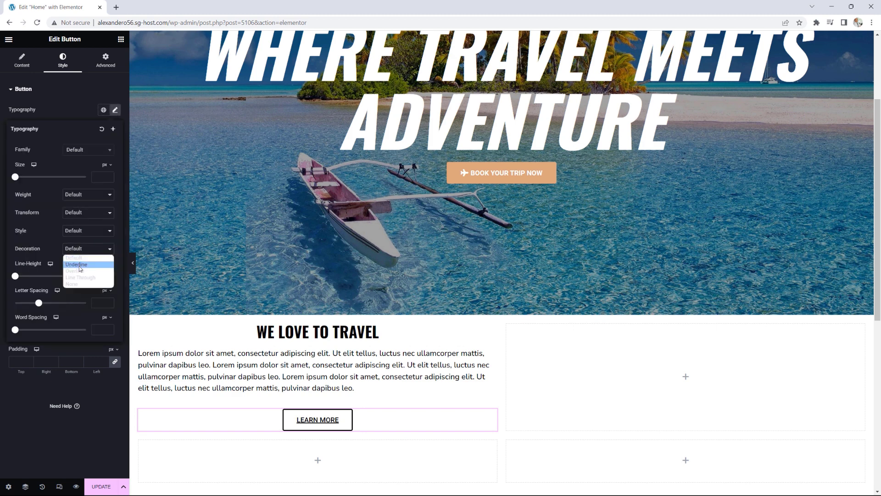
left_click(73, 284)
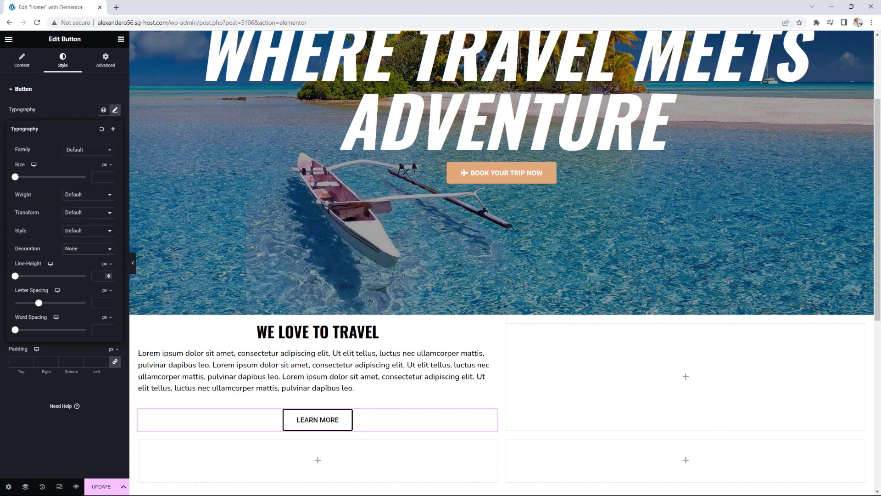
scroll(604, 372, "down", 1)
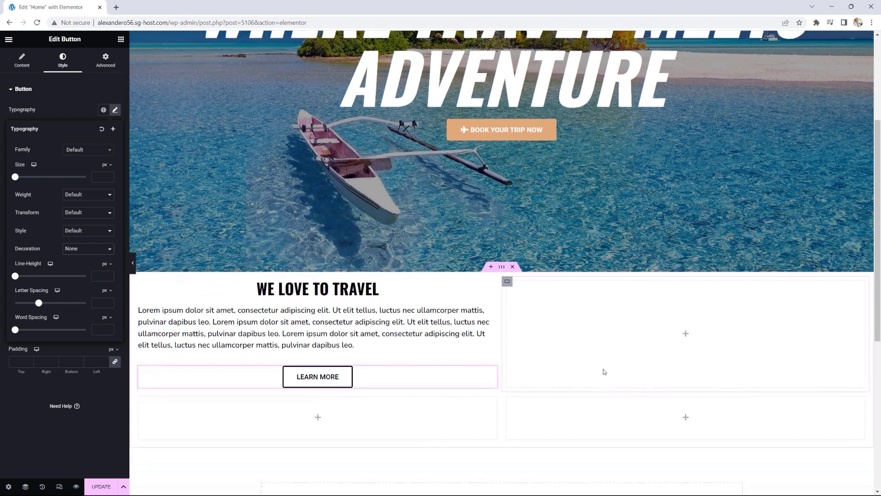
left_click(688, 336)
Step: Put the group photo of friends in an Image widget in the right column, at Full size
left_click_drag(95, 237, 689, 331)
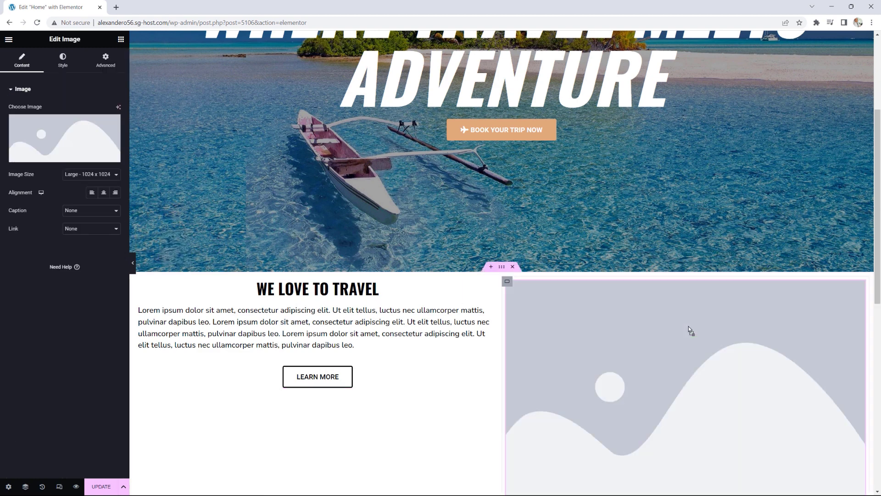
left_click(69, 137)
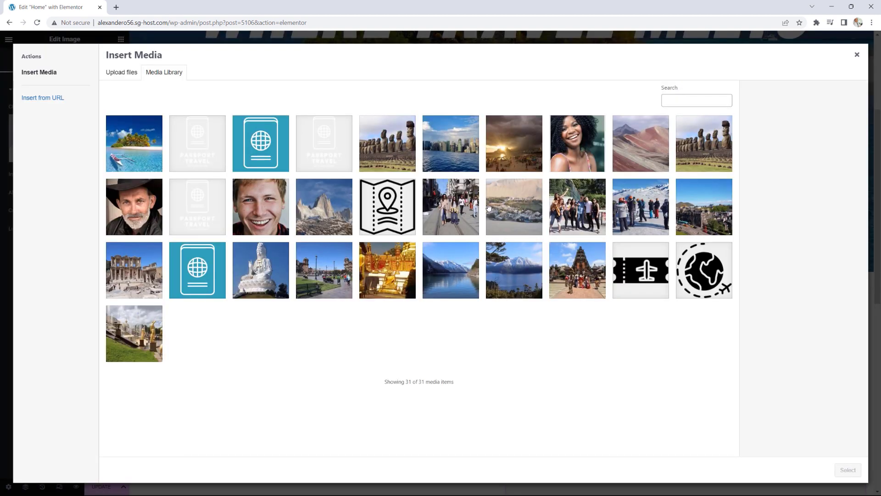
left_click(577, 208)
left_click(848, 469)
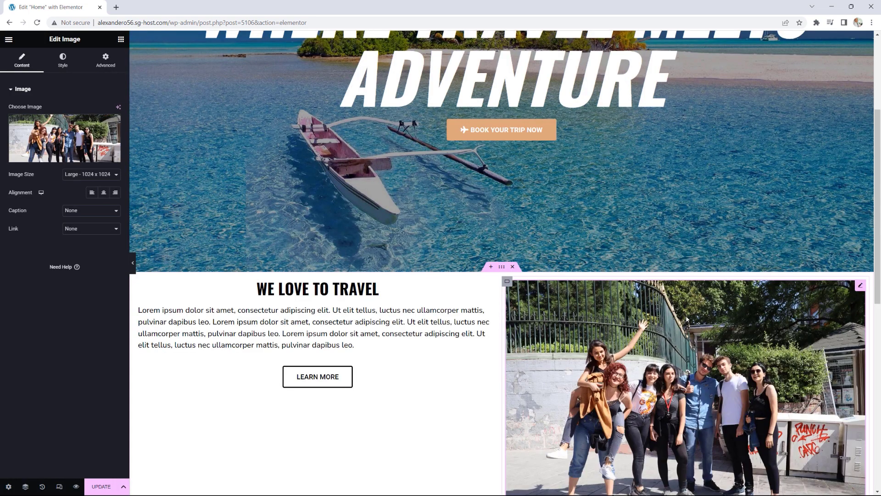
scroll(684, 318, "down", 2)
left_click(79, 175)
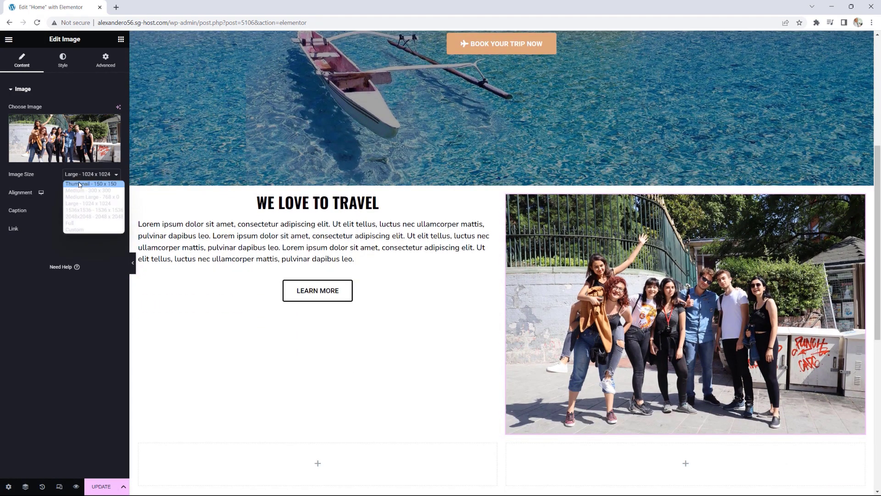
left_click(76, 226)
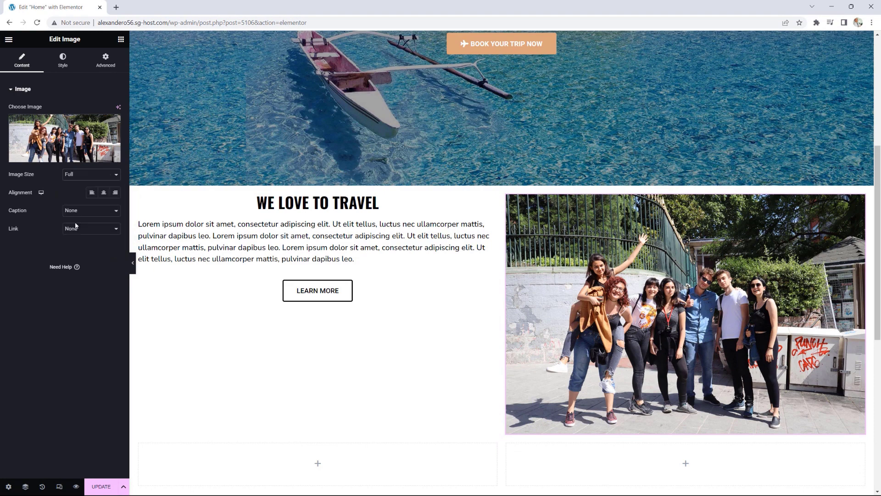
scroll(485, 337, "down", 1)
scroll(485, 337, "up", 1)
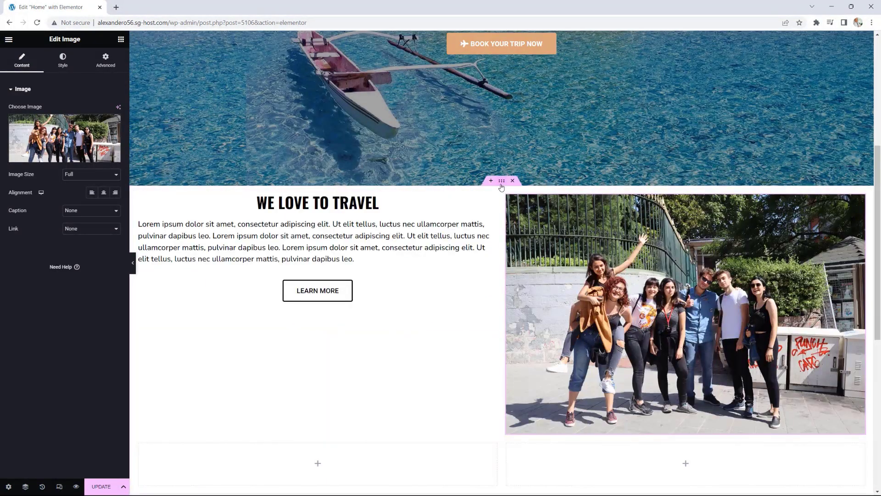
Step: Vertically centre the WE LOVE TO TRAVEL column's content beside the group photo
left_click(501, 182)
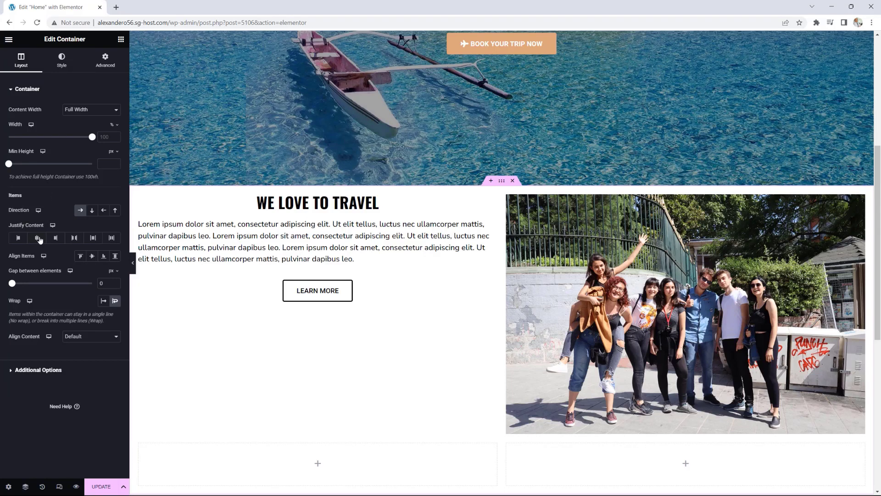
left_click(92, 260)
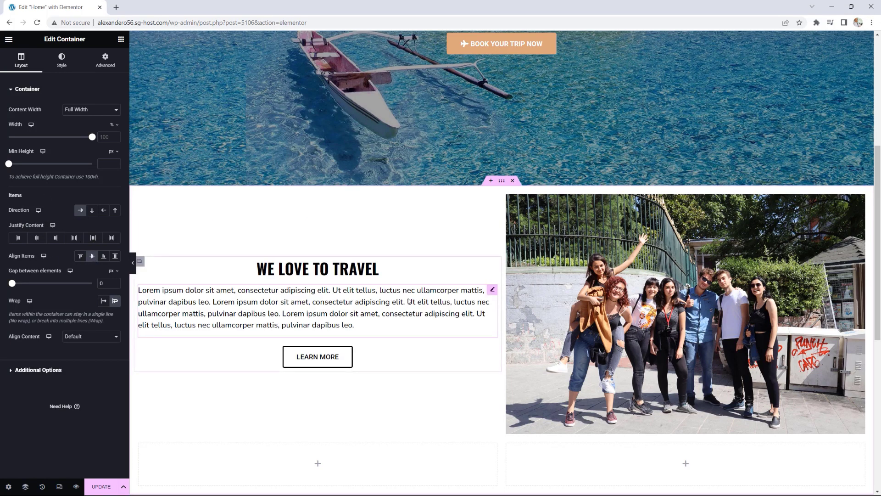
scroll(409, 300, "down", 1)
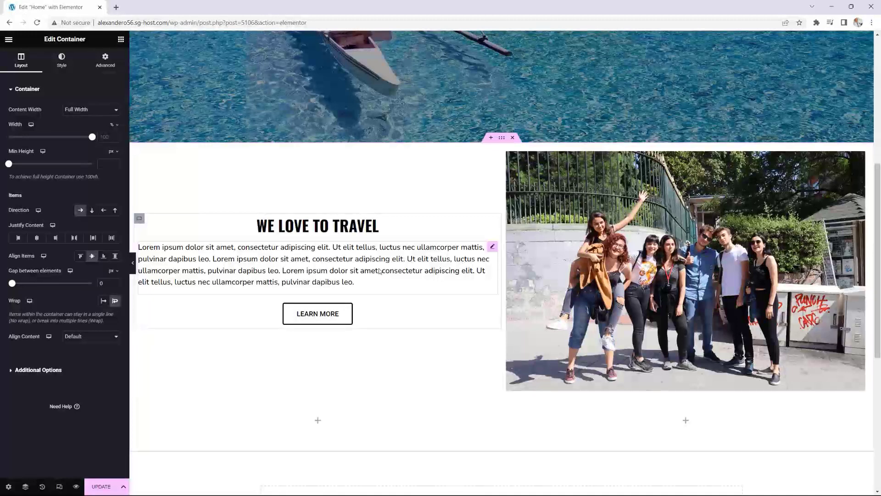
scroll(383, 268, "down", 2)
scroll(383, 269, "down", 1)
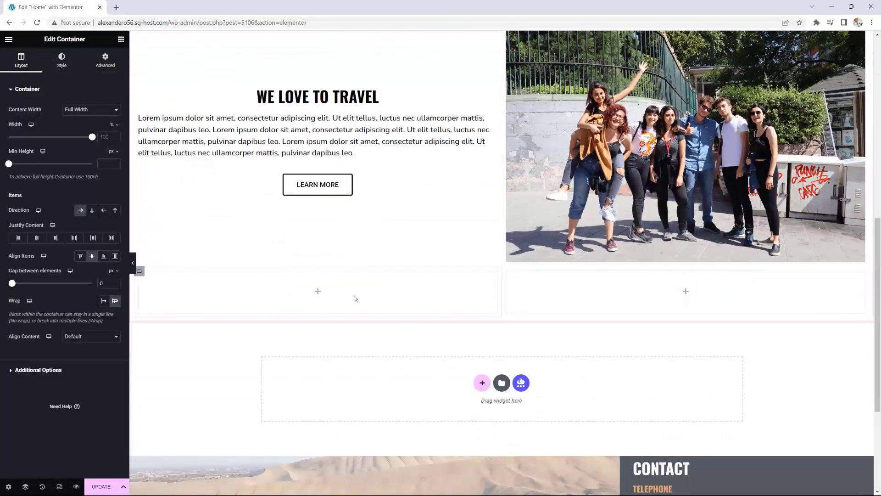
scroll(344, 374, "up", 2)
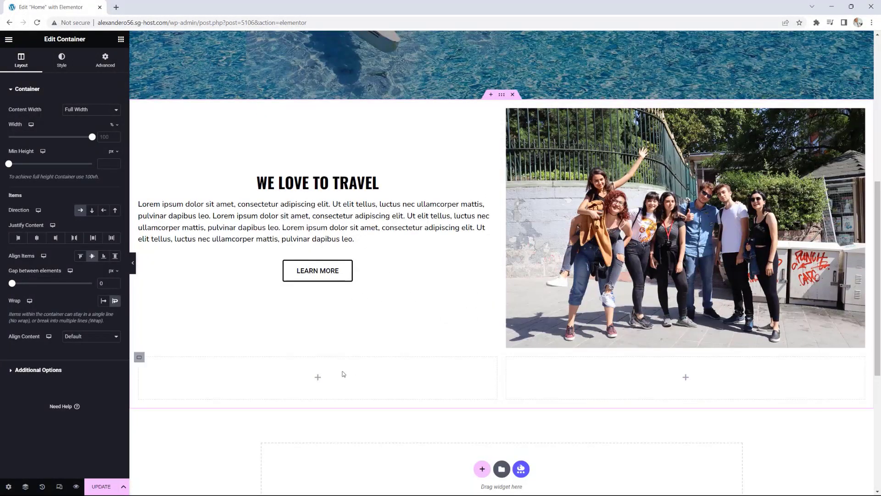
left_click(319, 379)
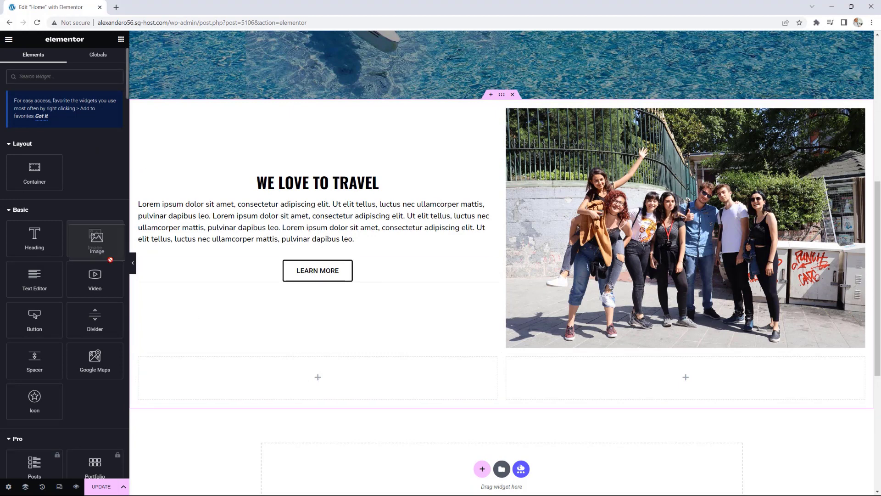
Step: Add an Image widget with the snowy mountain-peak photo at Full size to the lower-left box
left_click_drag(99, 244, 317, 377)
left_click(92, 175)
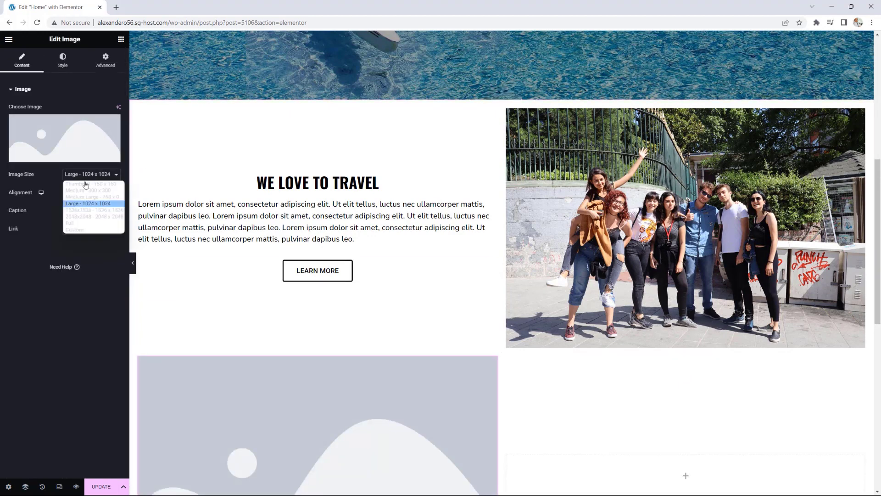
left_click(87, 222)
left_click(69, 129)
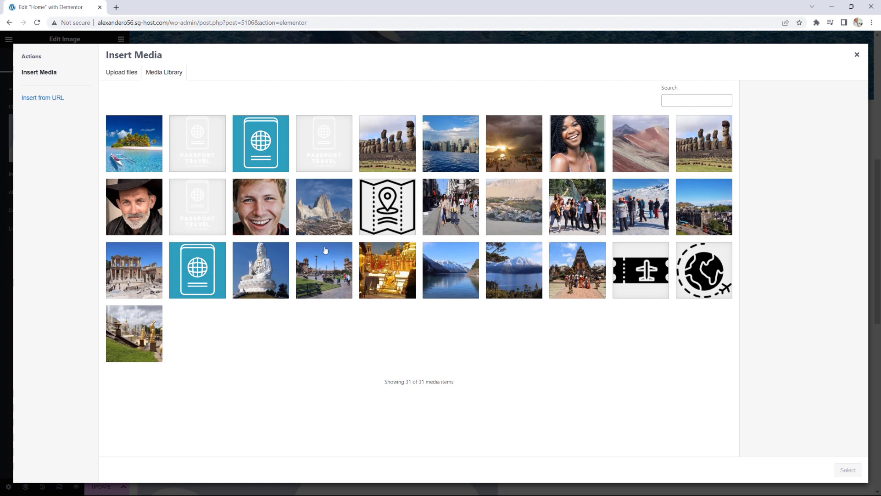
left_click(324, 219)
left_click(847, 470)
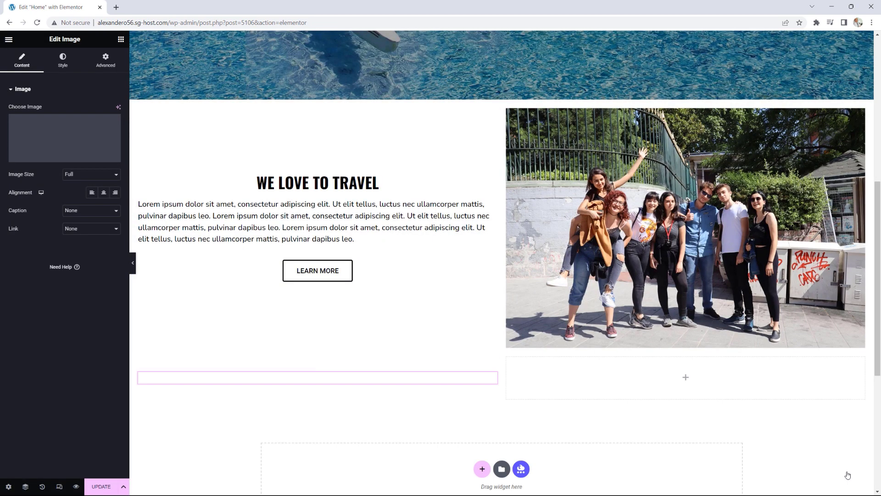
scroll(578, 390, "down", 4)
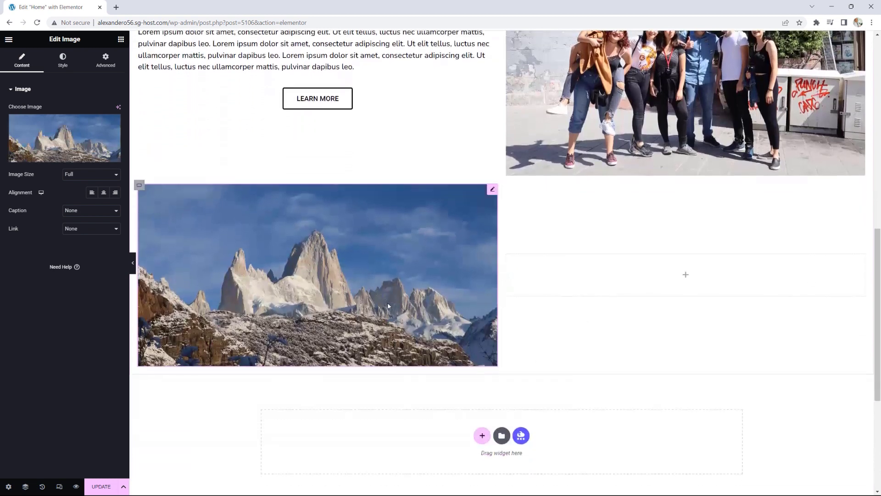
scroll(688, 279, "up", 2)
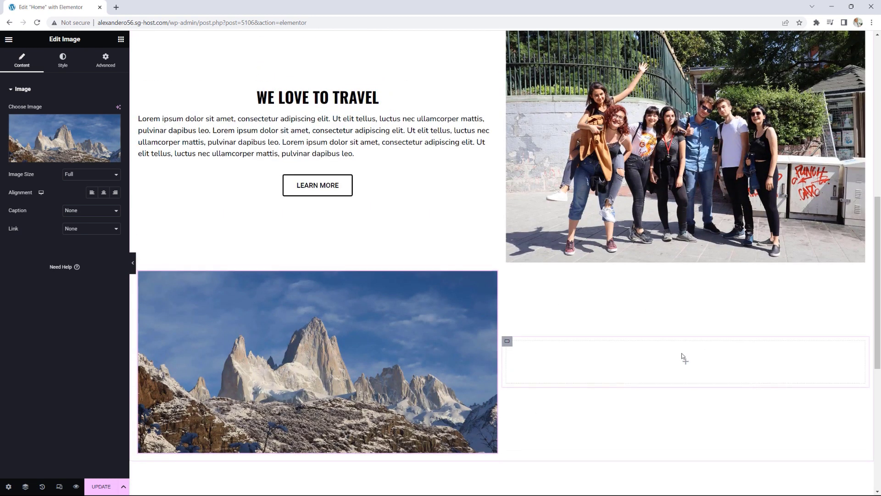
scroll(681, 353, "up", 2)
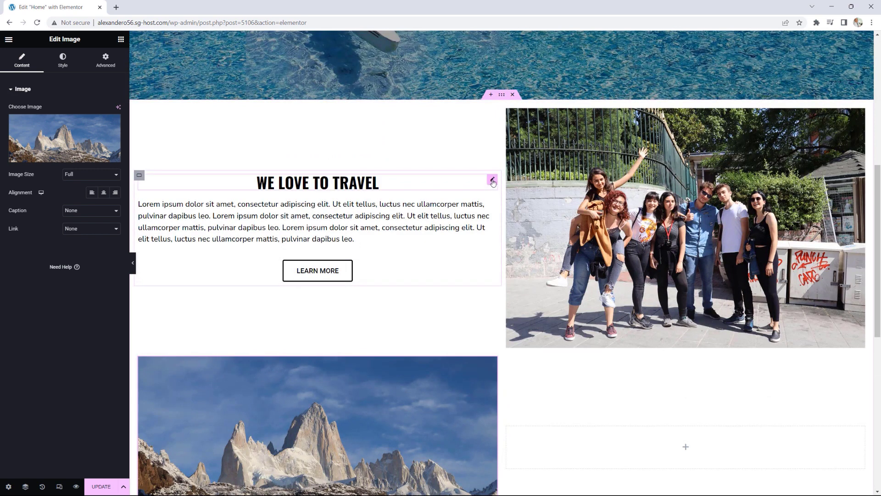
Step: Copy the heading into the lower-right box and retitle it 'TRAVEL TO THE BEST PLACES'
right_click(492, 182)
left_click(510, 218)
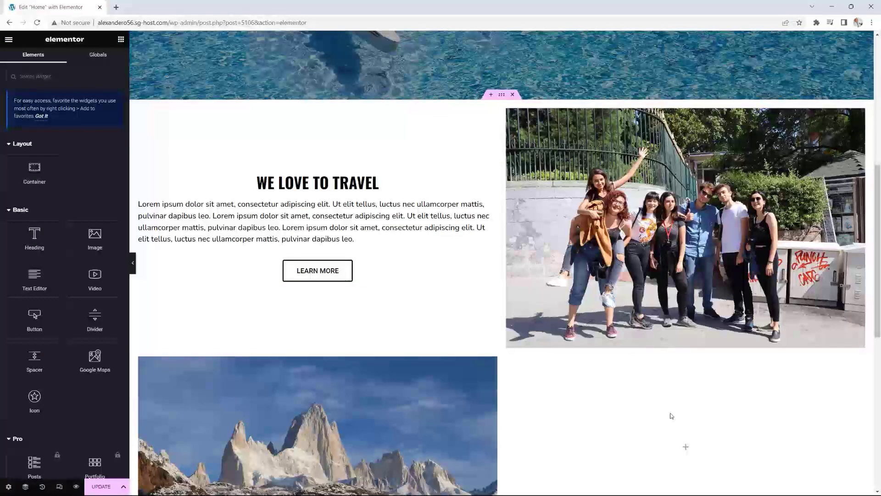
right_click(671, 445)
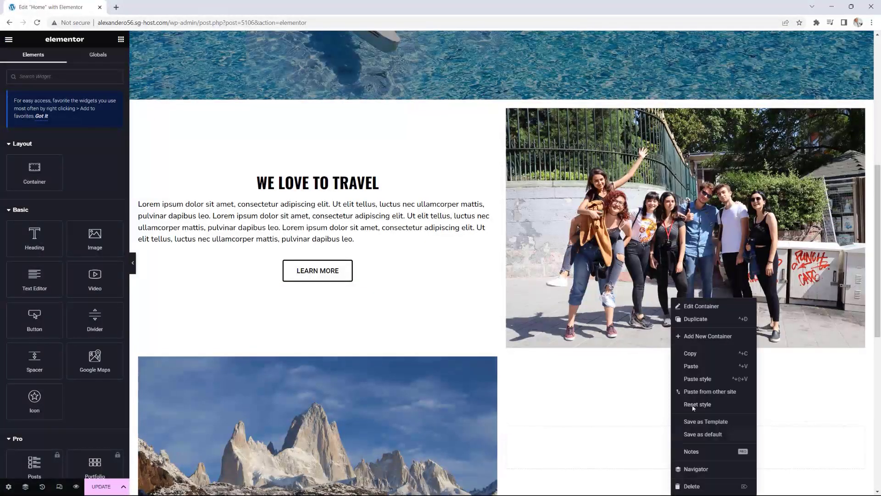
left_click(692, 366)
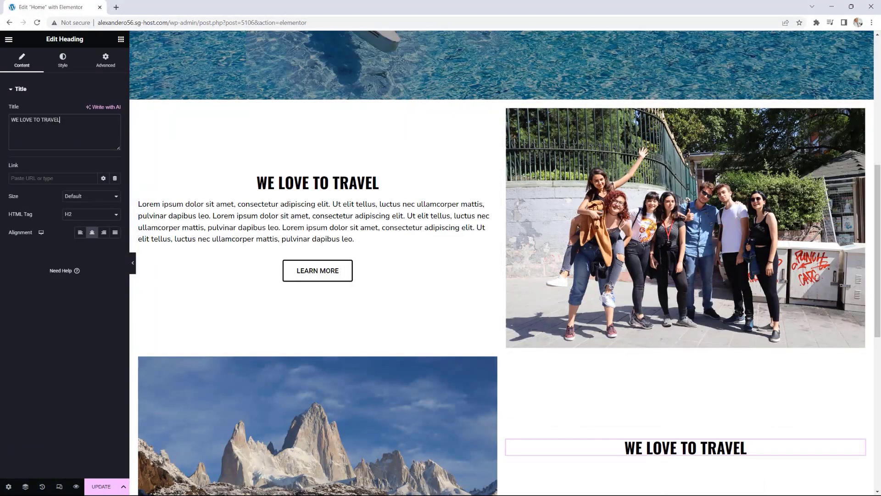
left_click_drag(59, 120, 1, 122)
type("TRAVEL ")
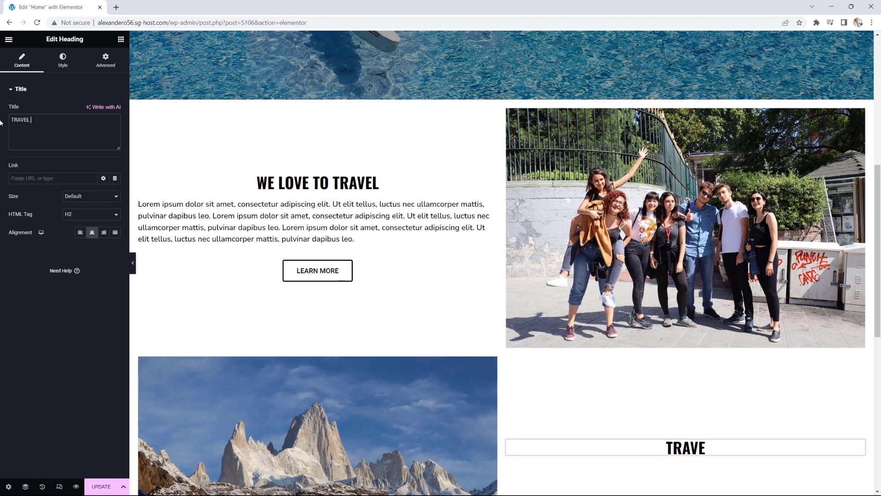
type("TO THE E")
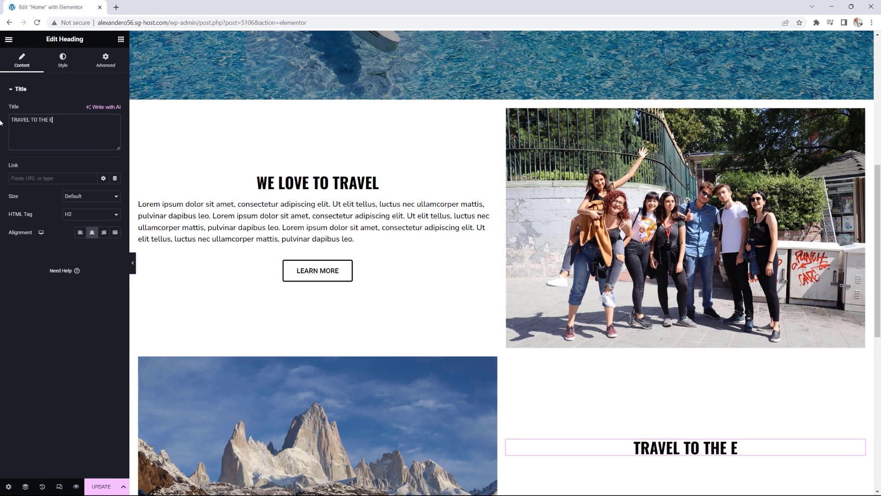
key("BackSpace")
type("BEST PLAC")
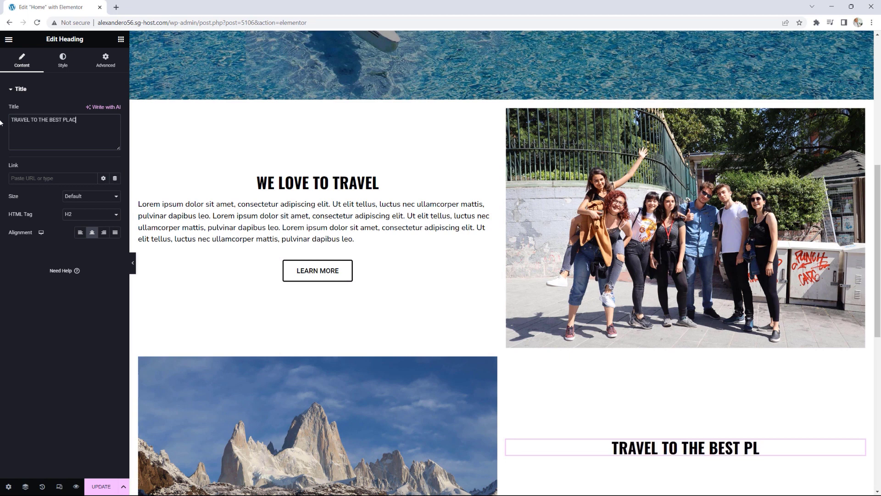
type("ES")
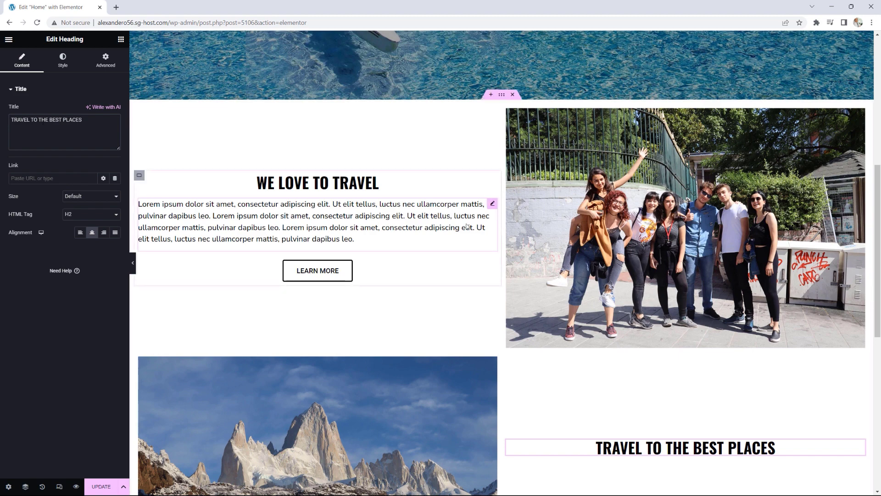
Step: Paste a copy of the lorem ipsum paragraph below the new heading
scroll(466, 225, "down", 2)
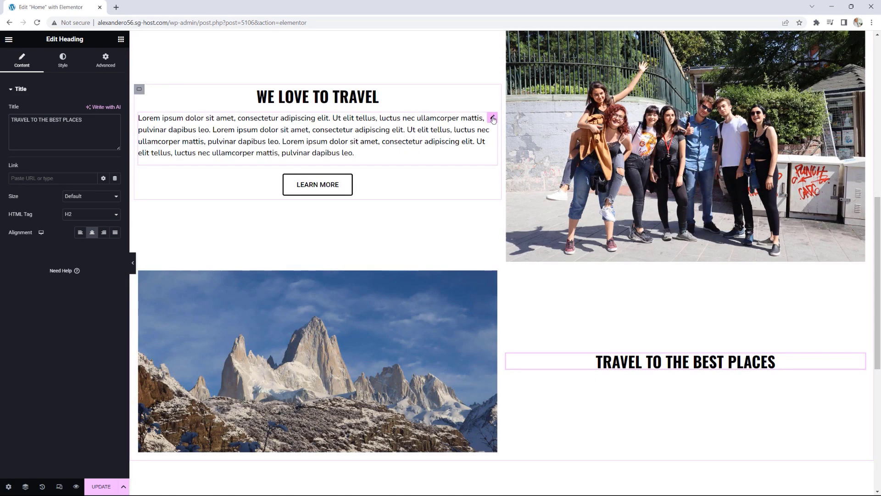
right_click(493, 118)
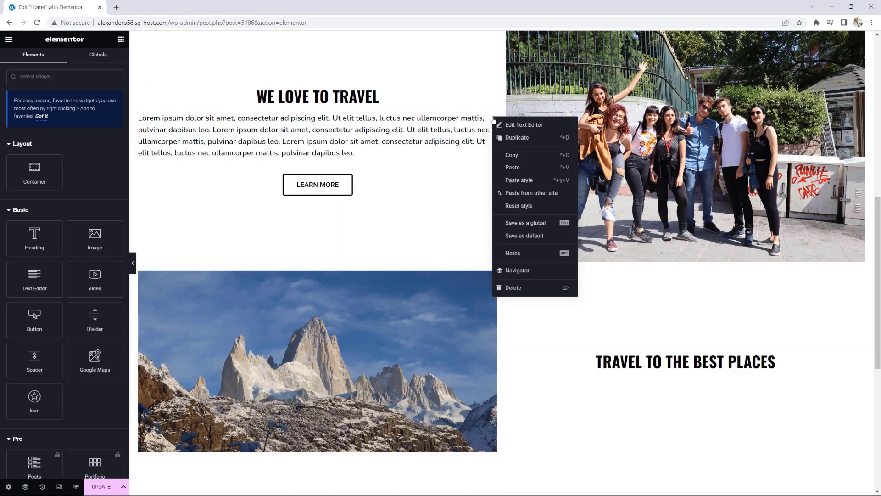
left_click(518, 155)
scroll(662, 354, "down", 1)
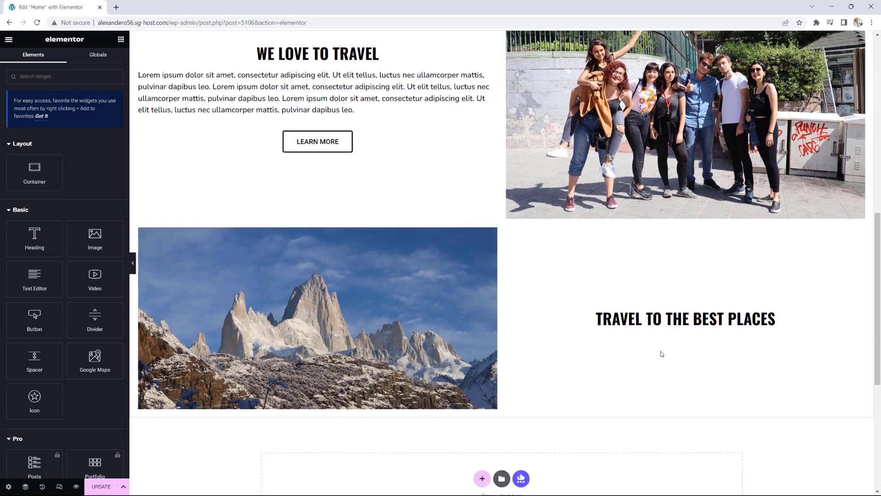
right_click(666, 327)
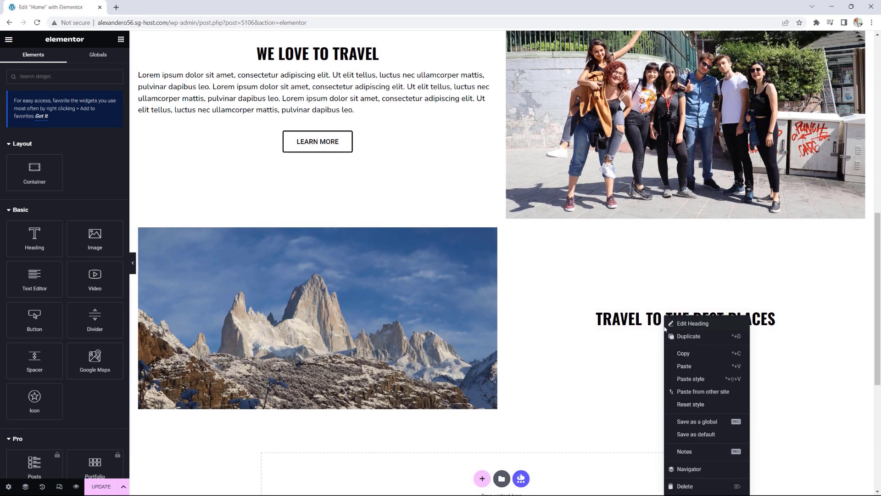
left_click(684, 365)
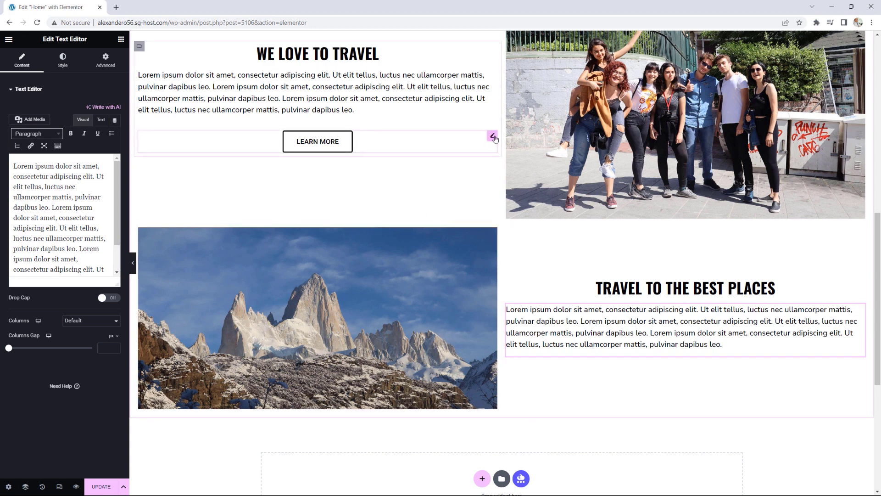
Step: Paste a copy of the LEARN MORE button under that paragraph and update the page
right_click(495, 138)
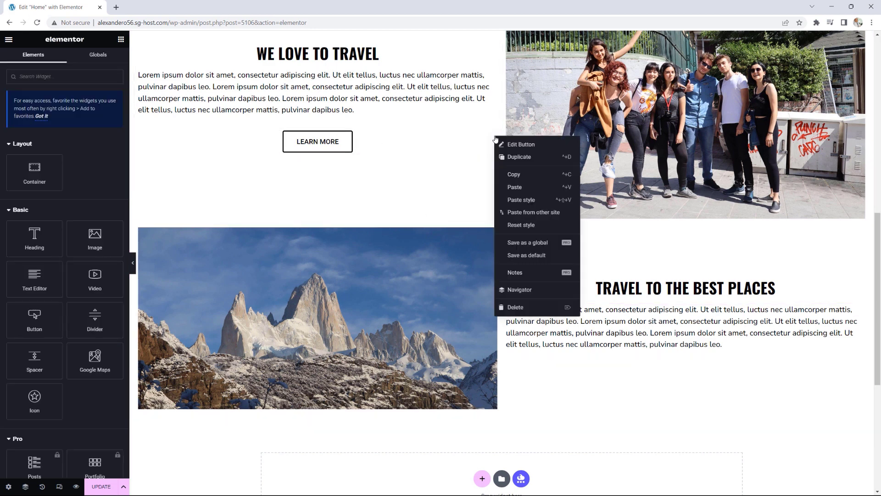
left_click(513, 175)
right_click(676, 355)
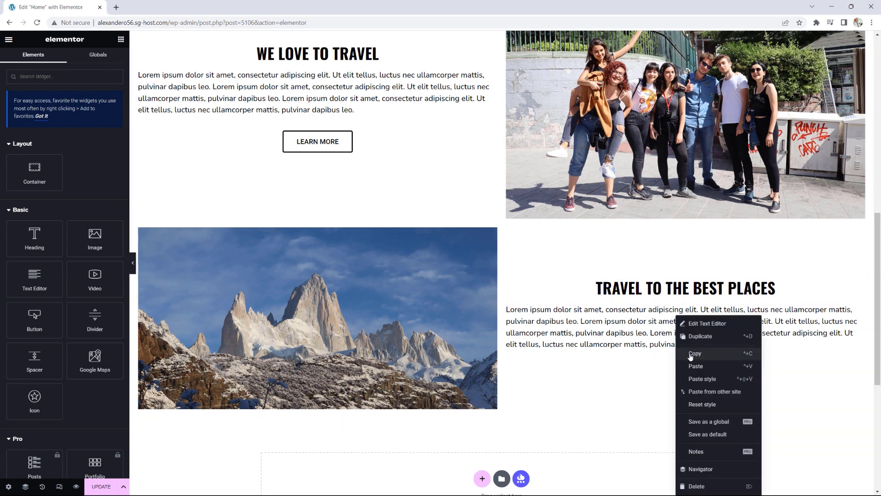
left_click(696, 366)
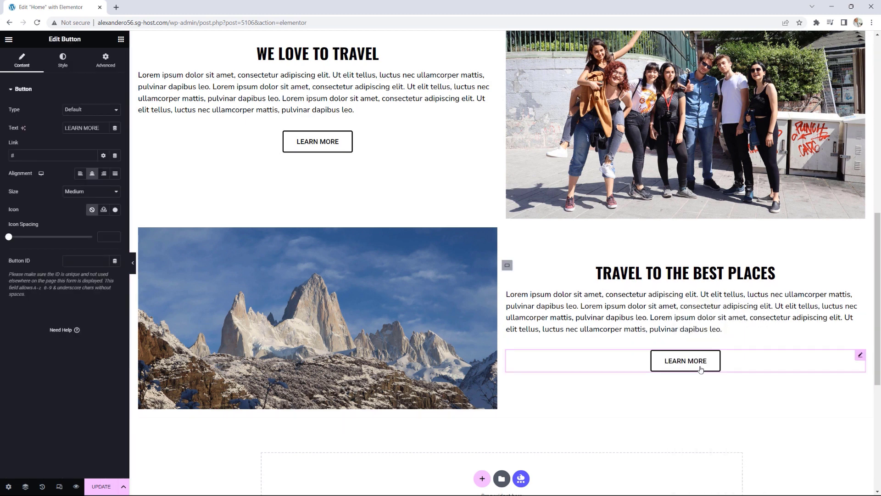
scroll(610, 324, "down", 2)
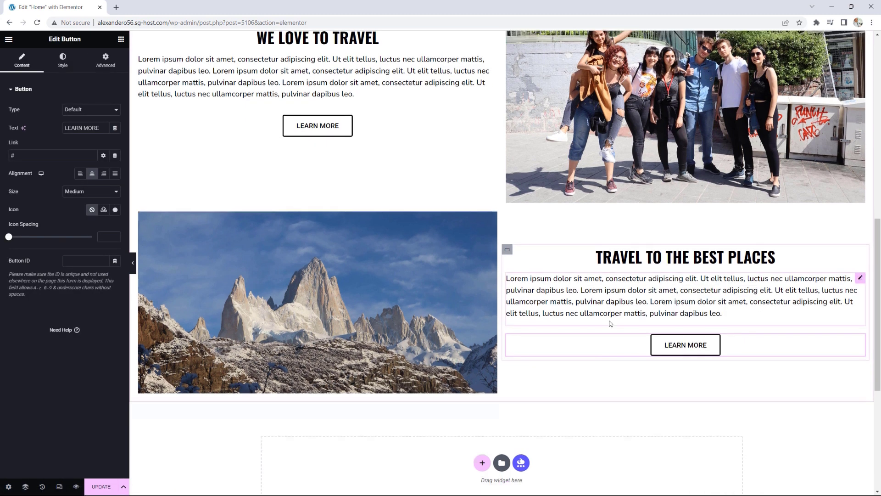
scroll(609, 322, "up", 1)
scroll(609, 322, "up", 3)
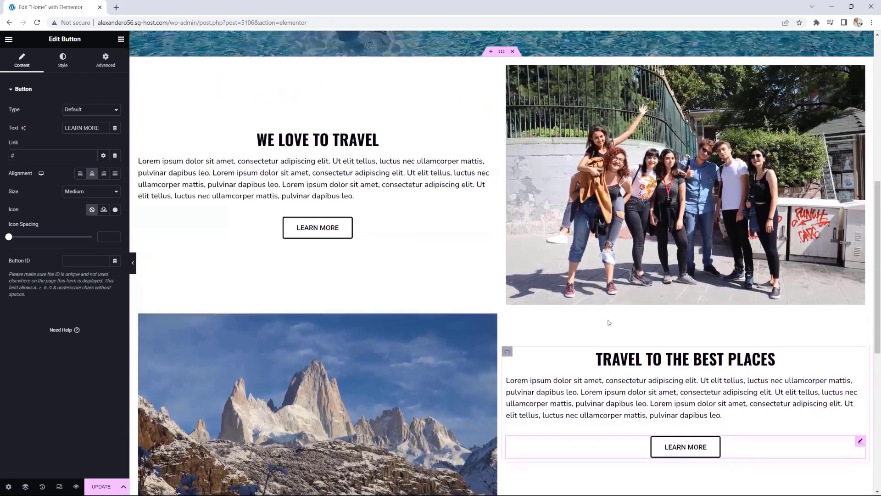
left_click(101, 488)
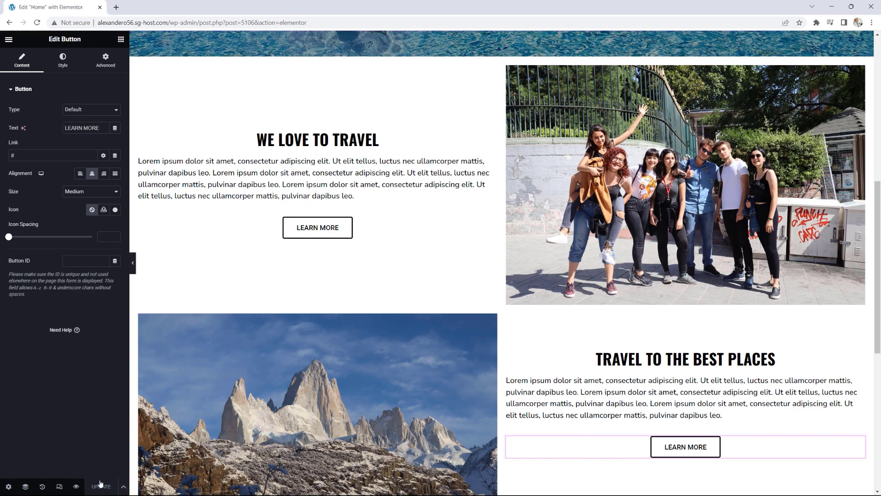
left_click(8, 39)
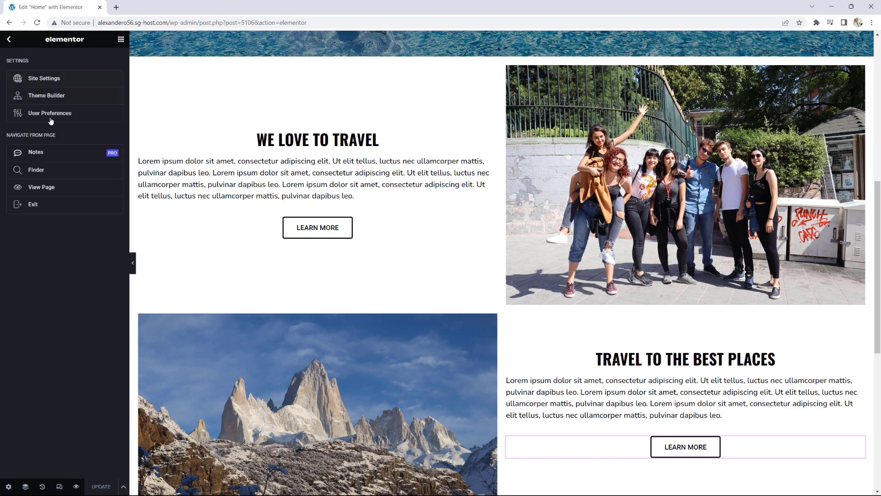
left_click(46, 194)
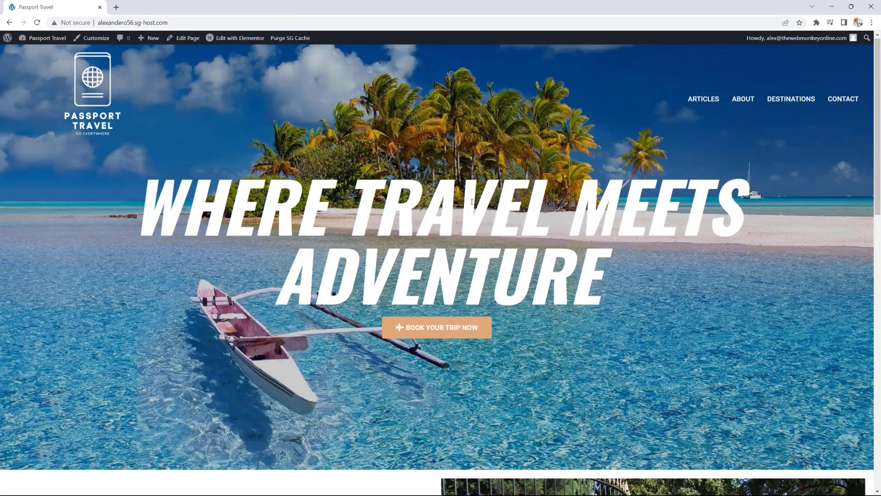
scroll(464, 196, "down", 5)
scroll(465, 195, "down", 5)
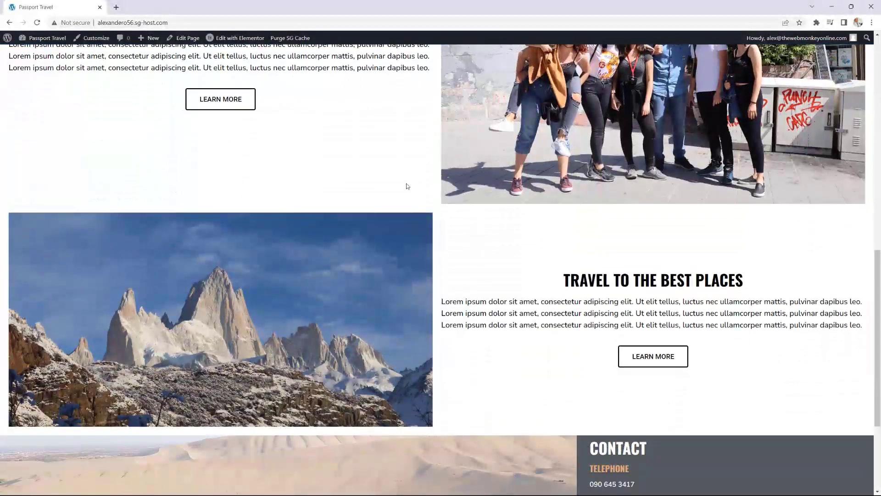
scroll(516, 263, "up", 5)
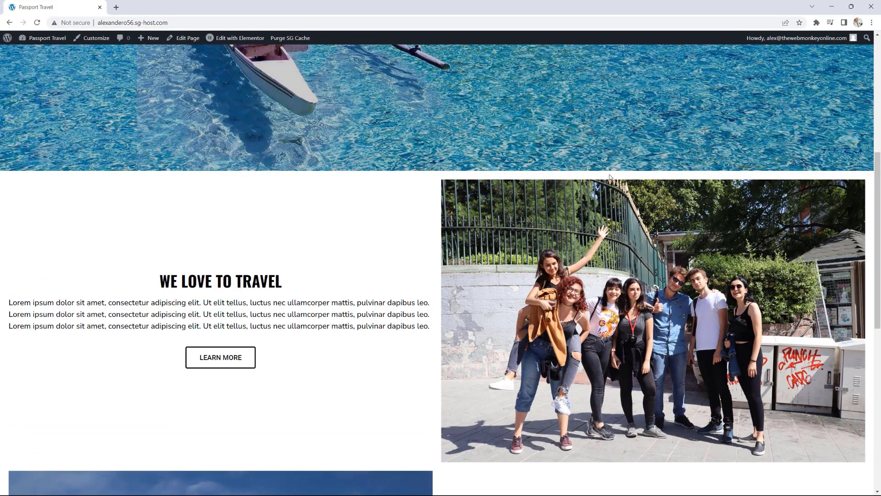
scroll(610, 177, "up", 4)
scroll(657, 172, "down", 7)
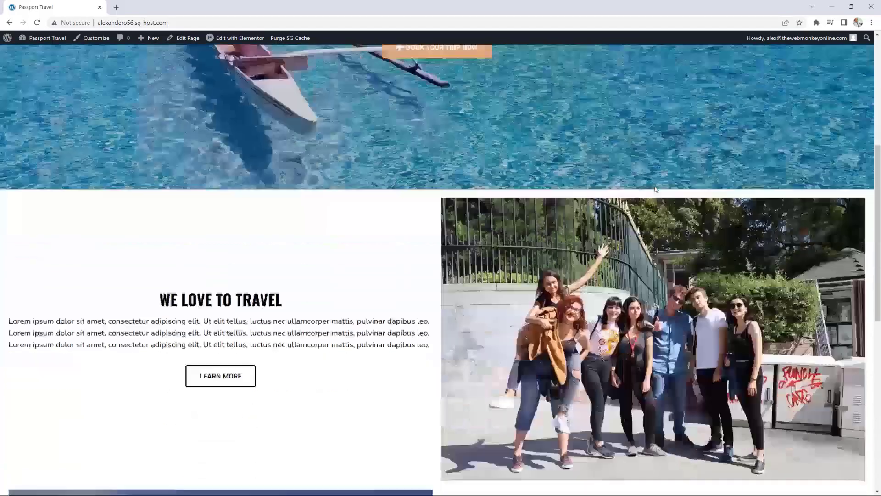
scroll(433, 343, "down", 2)
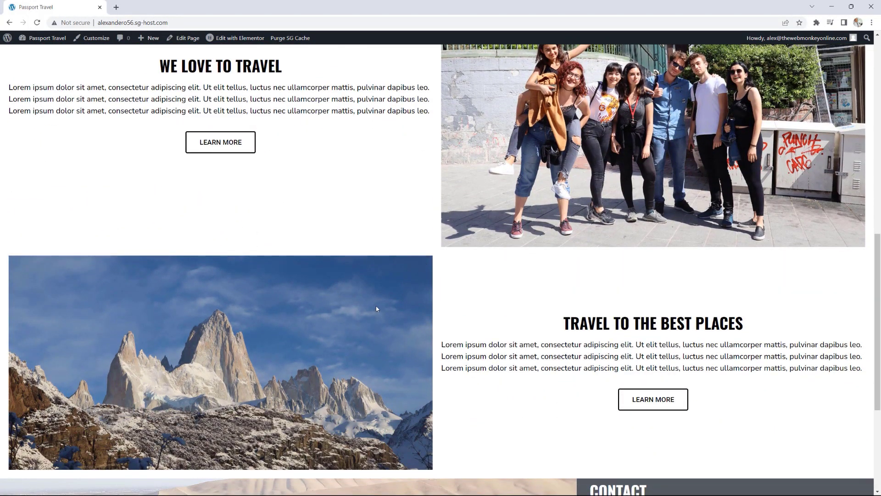
scroll(546, 189, "up", 1)
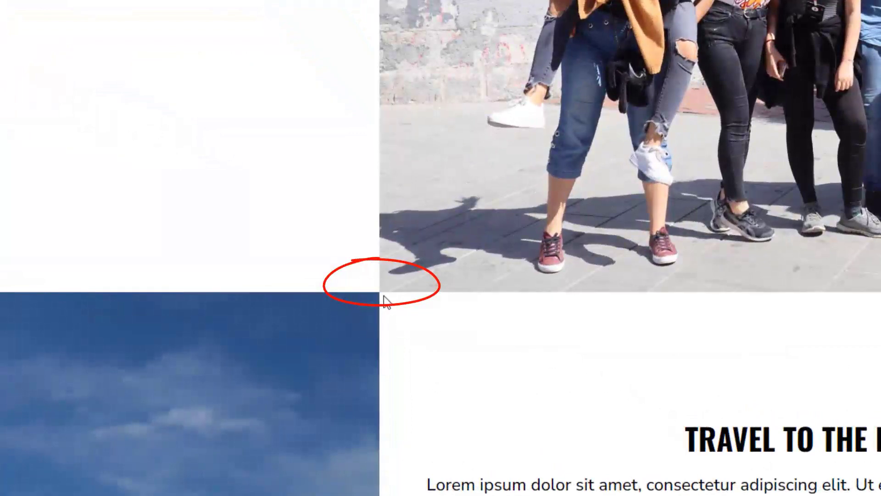
left_click_drag(386, 295, 376, 294)
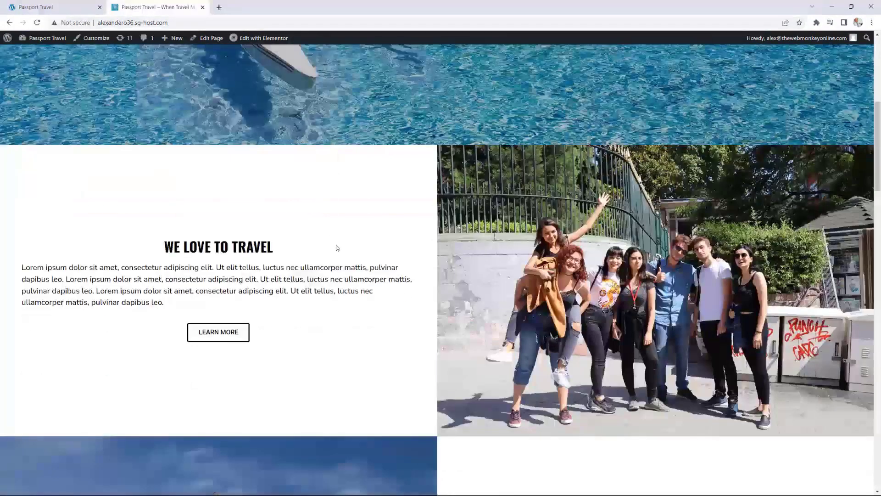
scroll(336, 248, "down", 2)
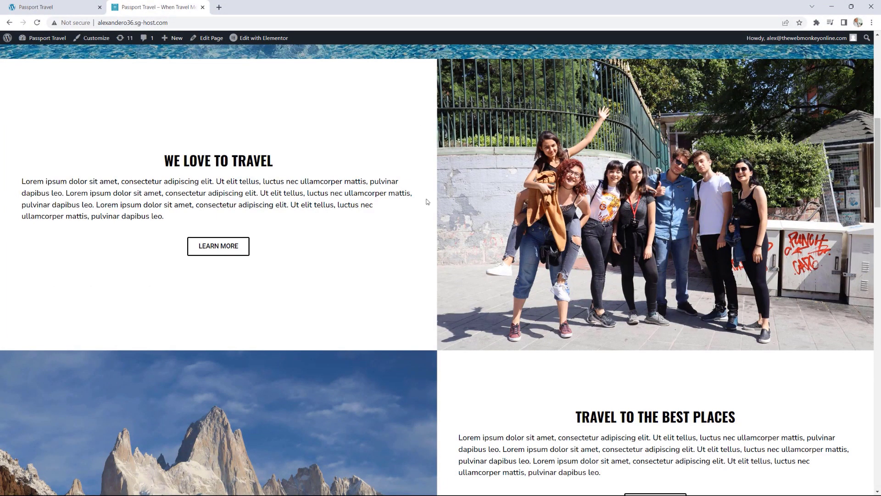
scroll(426, 202, "up", 3)
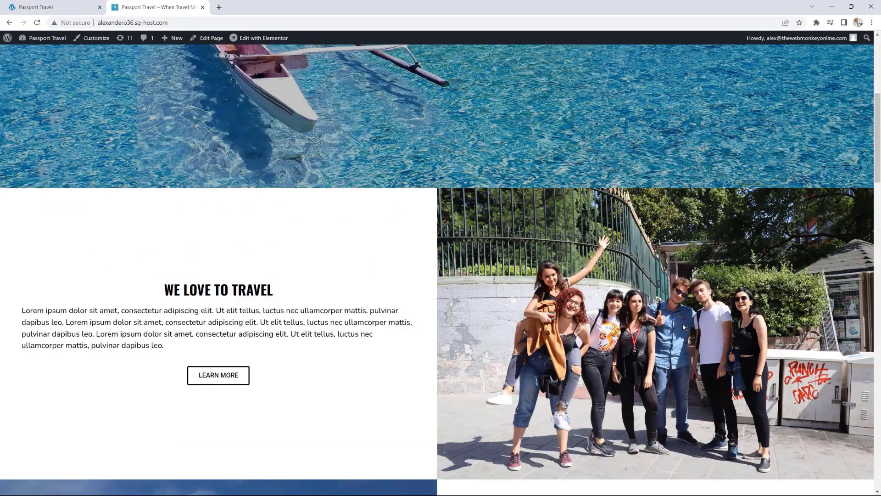
scroll(682, 324, "up", 2)
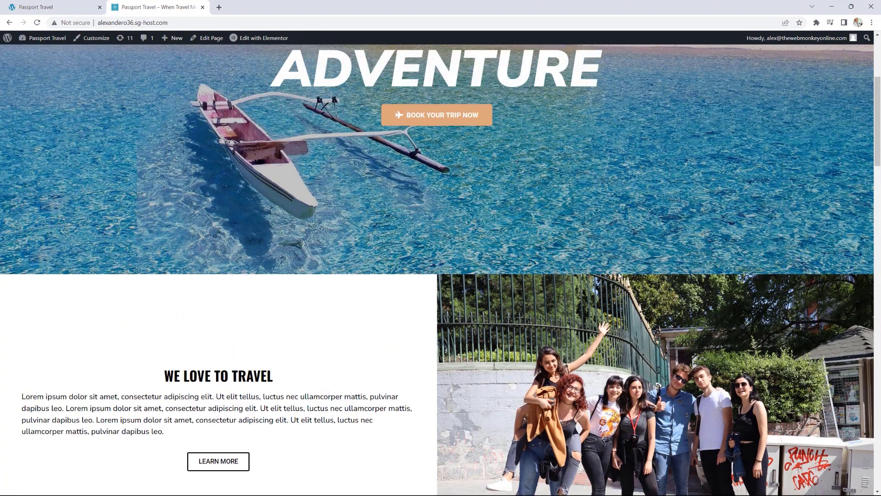
scroll(622, 275, "up", 4)
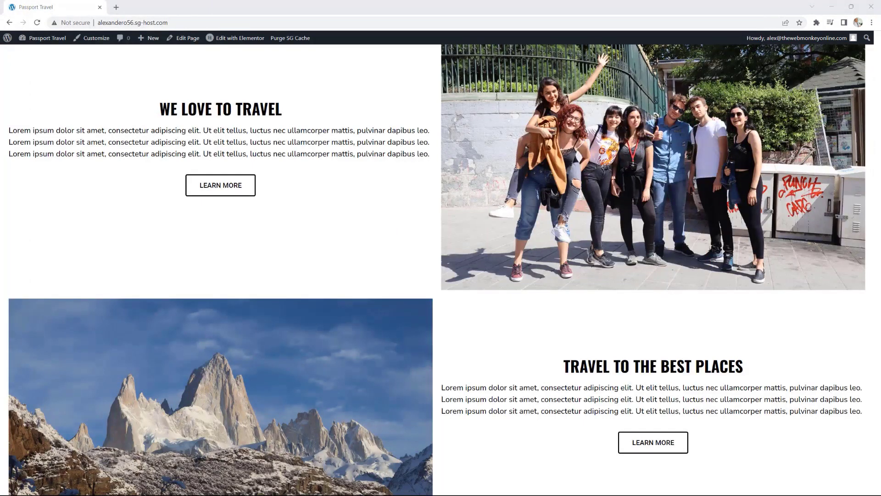
scroll(404, 277, "up", 3)
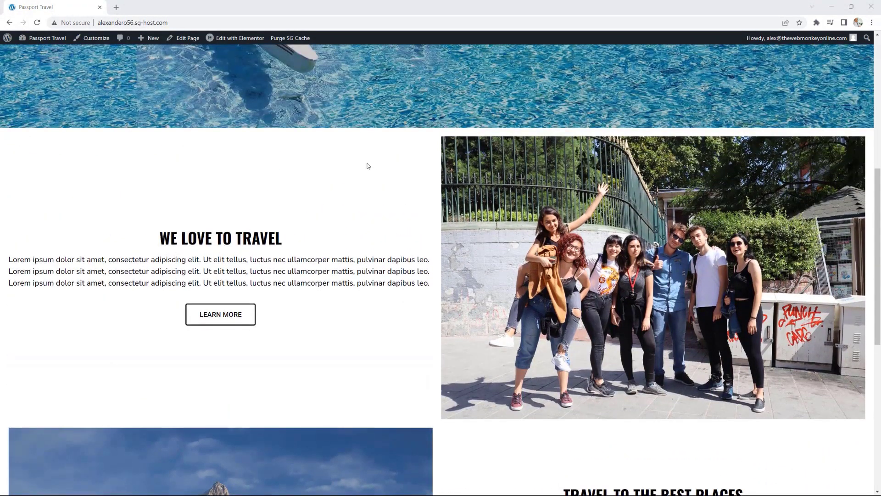
left_click(248, 39)
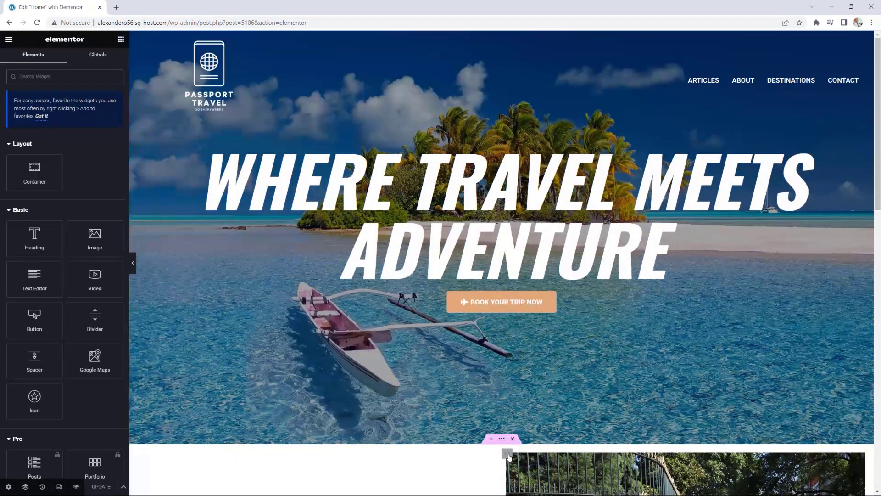
Step: Set the We Love to Travel section's padding to 0 and check the group-photo container's spacing
scroll(503, 434, "down", 3)
left_click(502, 313)
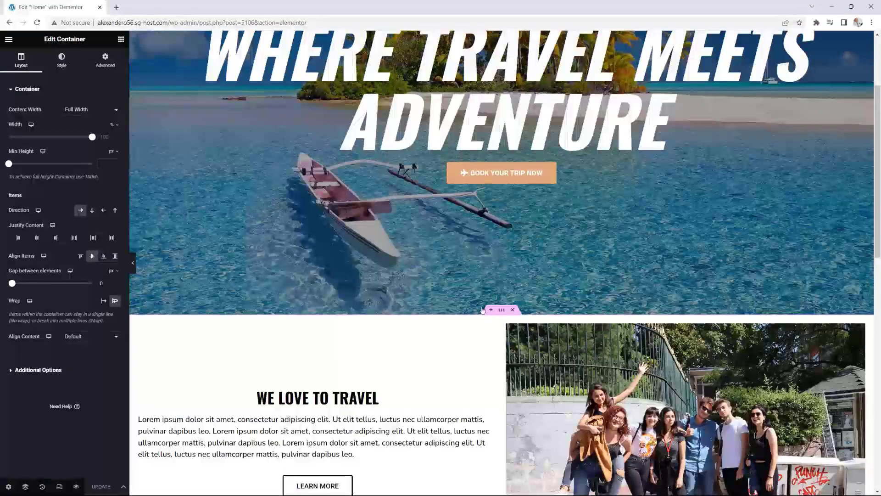
left_click(112, 63)
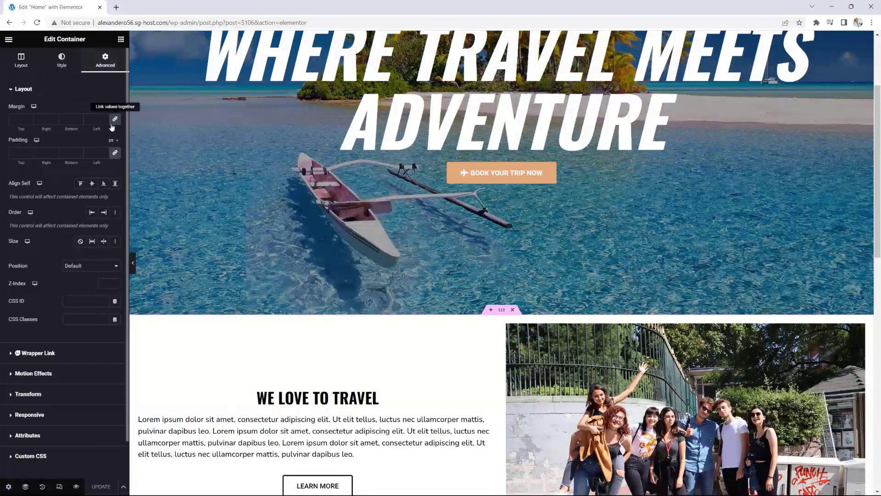
left_click(115, 153)
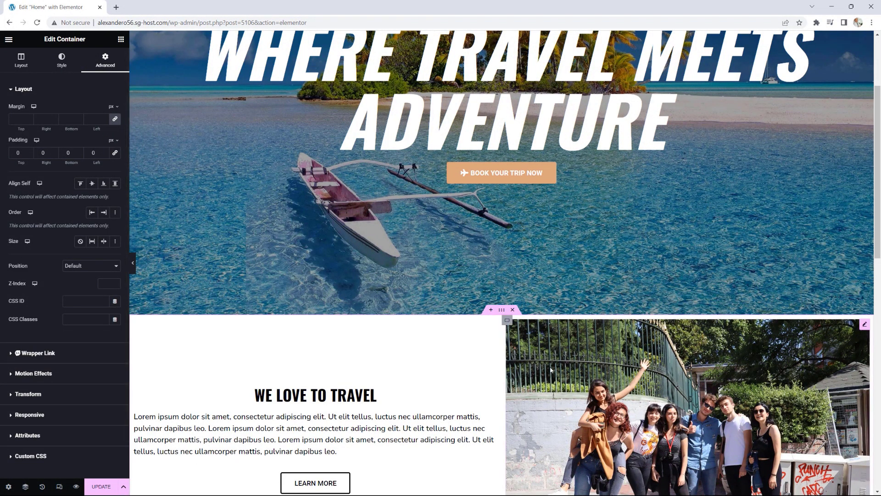
scroll(550, 366, "down", 1)
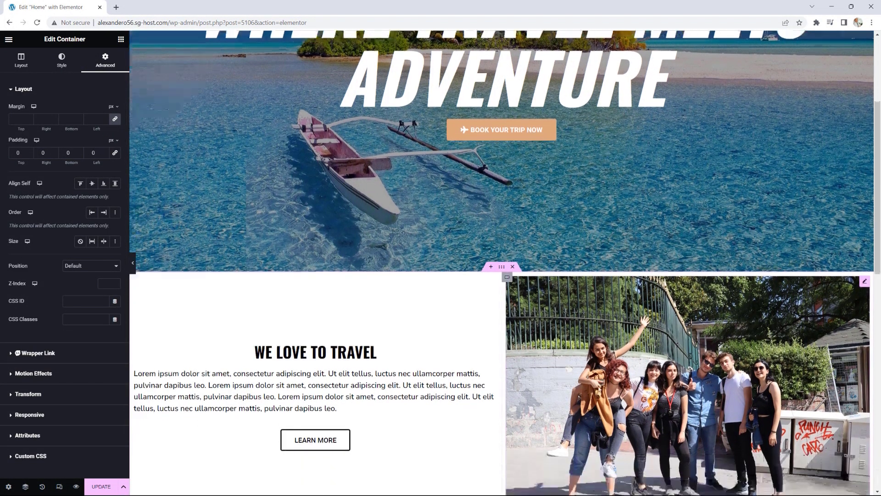
left_click(507, 279)
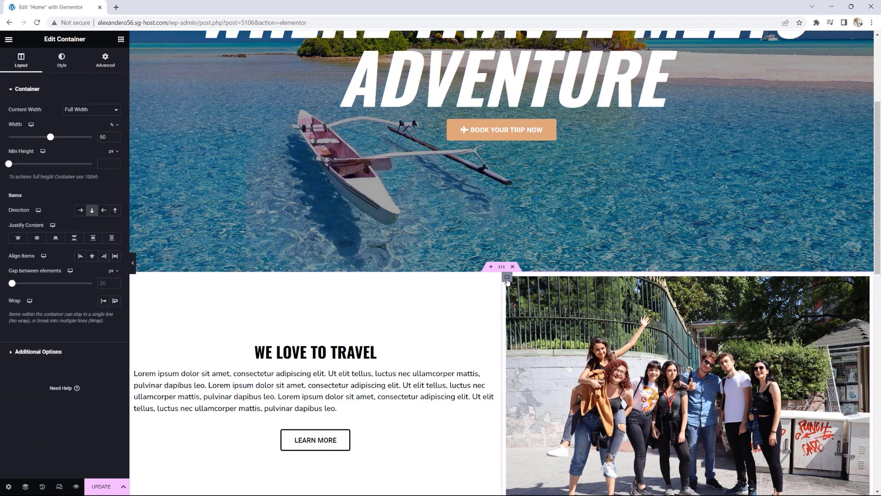
left_click(106, 65)
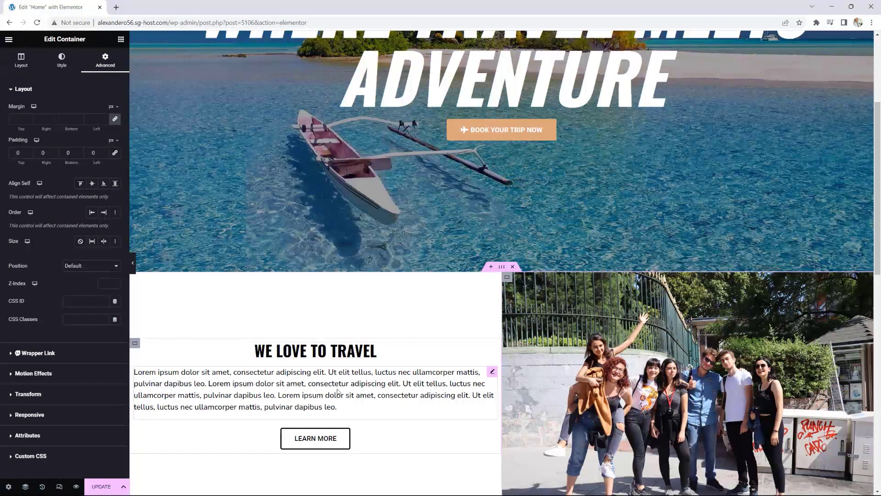
scroll(189, 247, "down", 3)
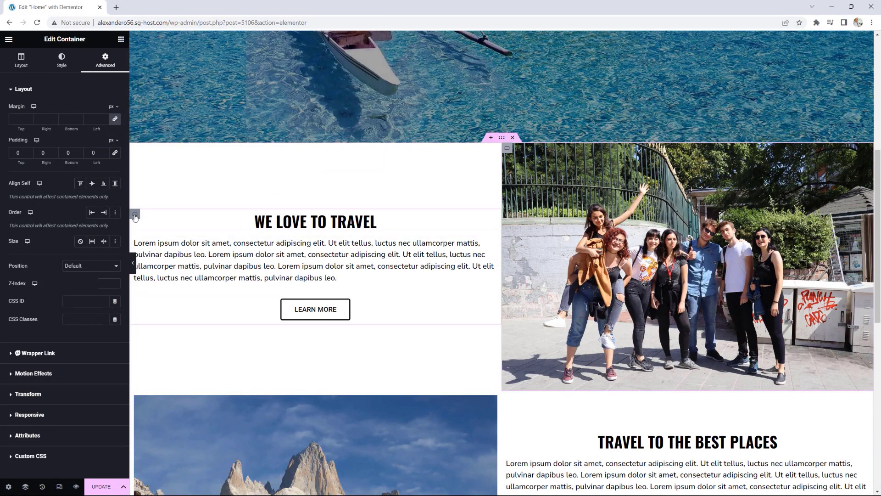
Step: Give the We Love to Travel text container 0 padding with 50 px right and left
left_click(135, 216)
left_click(106, 60)
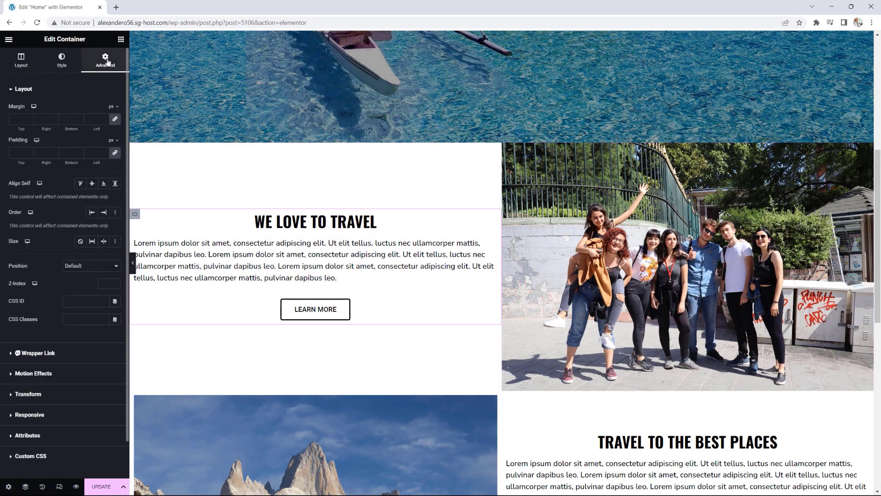
left_click(115, 153)
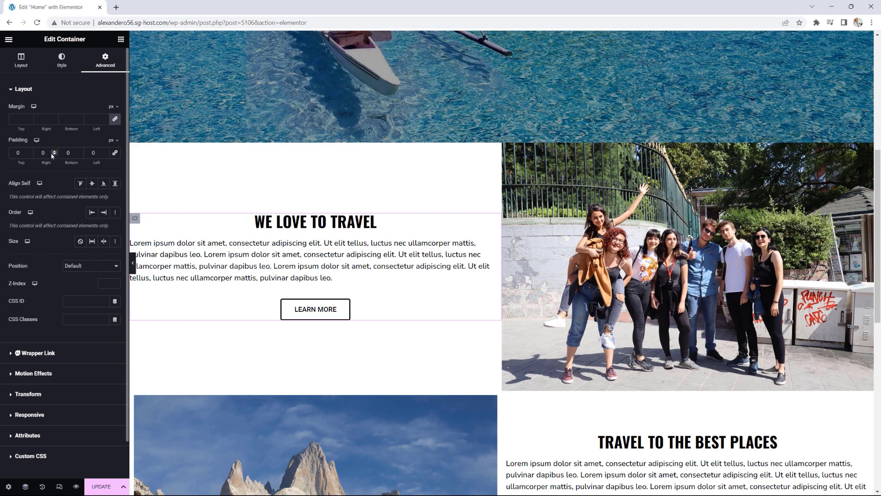
type("50")
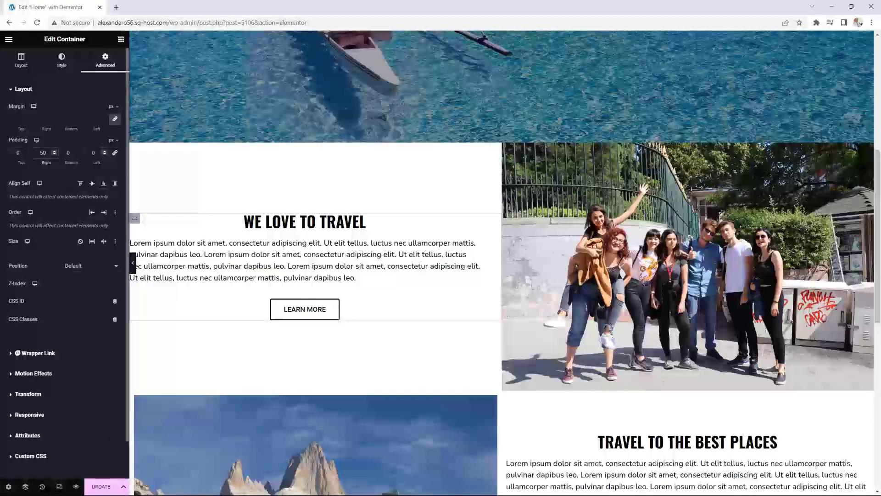
left_click(94, 152)
type("50")
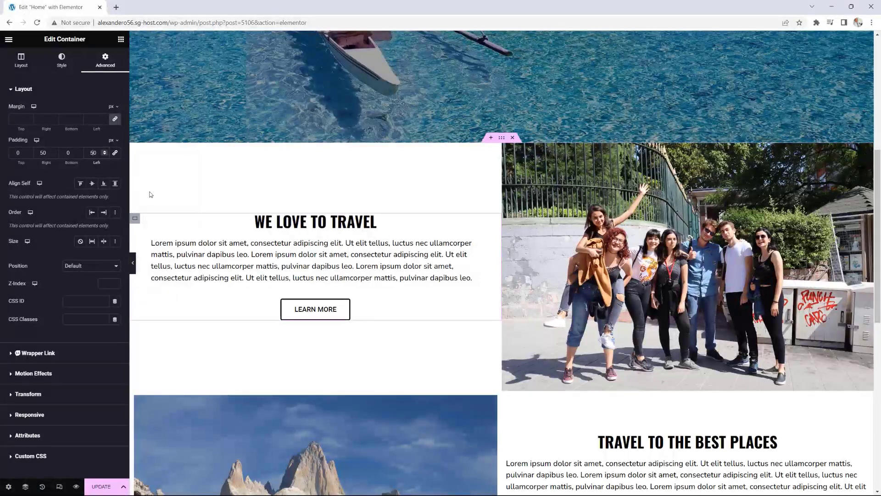
scroll(326, 254, "down", 5)
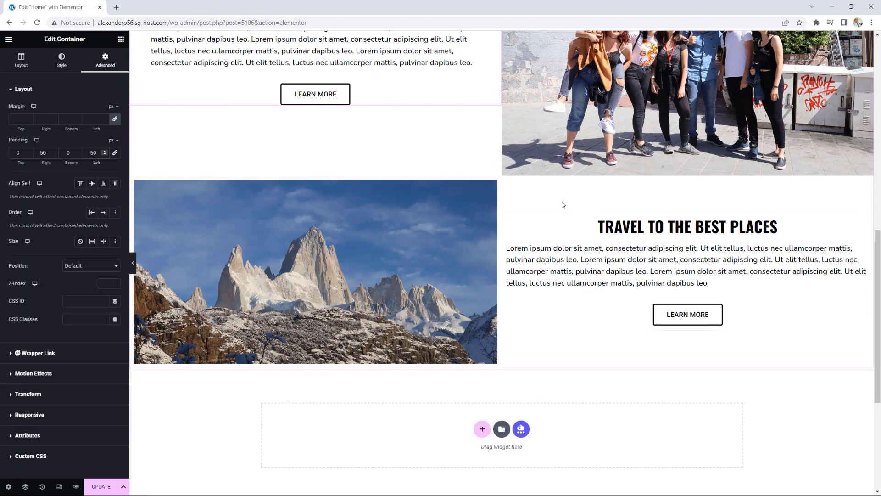
Step: Give the Travel to the Best Places text container 50 px right and left padding
left_click(507, 220)
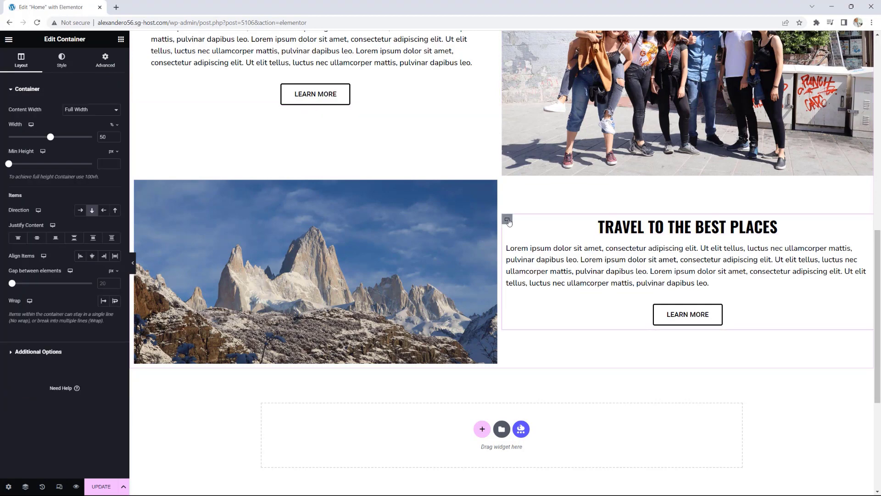
left_click(104, 59)
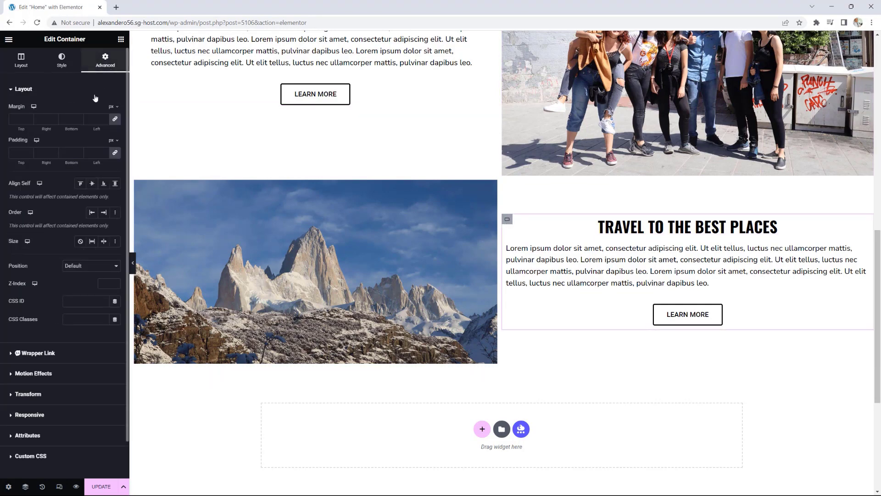
left_click(114, 152)
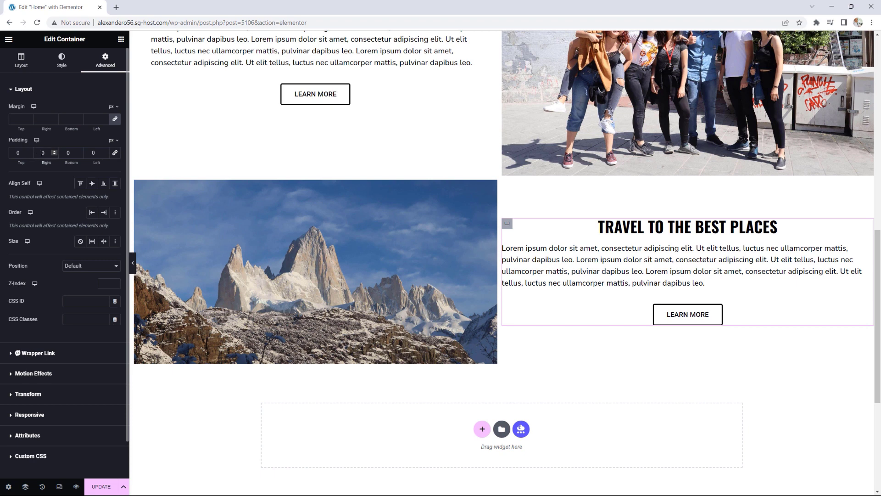
type("5")
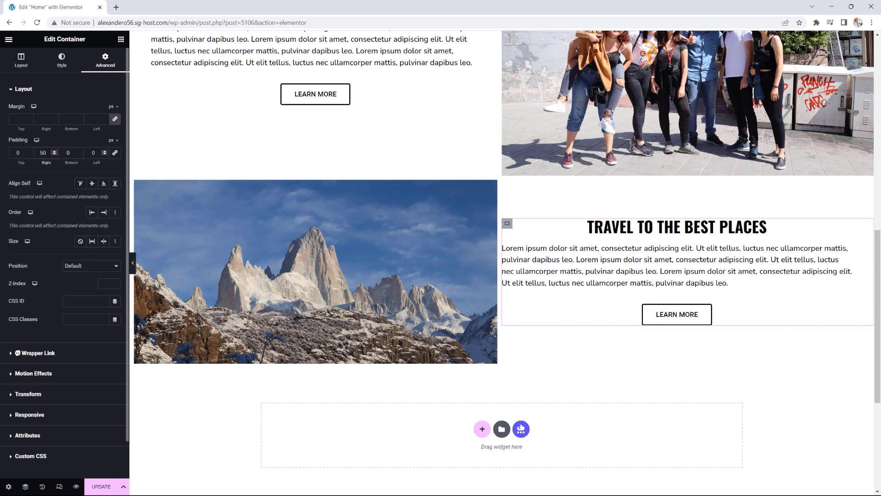
left_click(91, 153)
type("5")
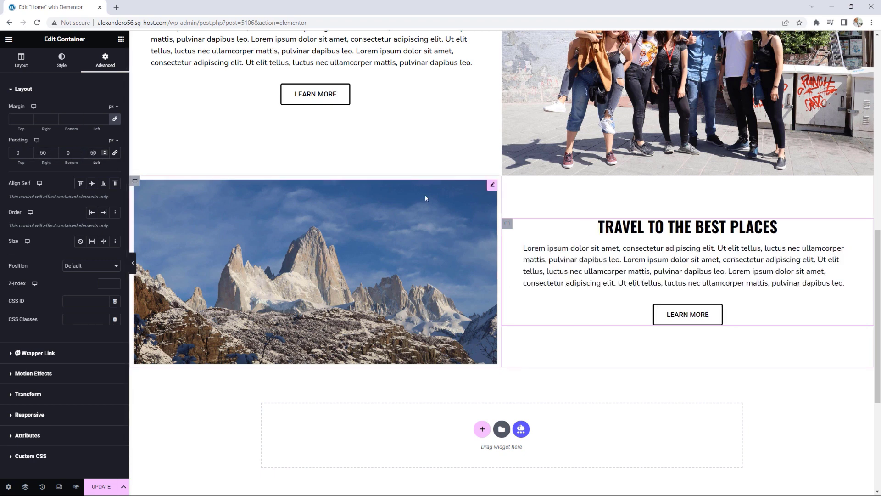
Step: Set the mountain photo container's padding to 0, update the page and view it live
left_click(135, 182)
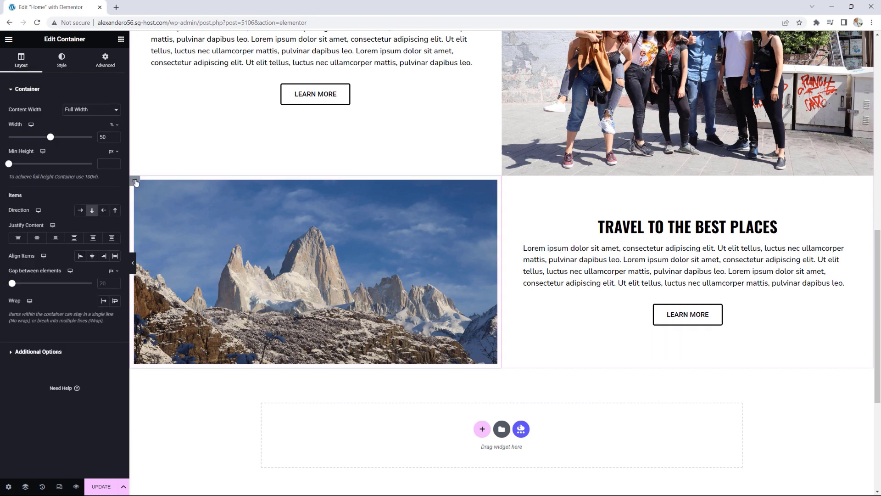
left_click(106, 57)
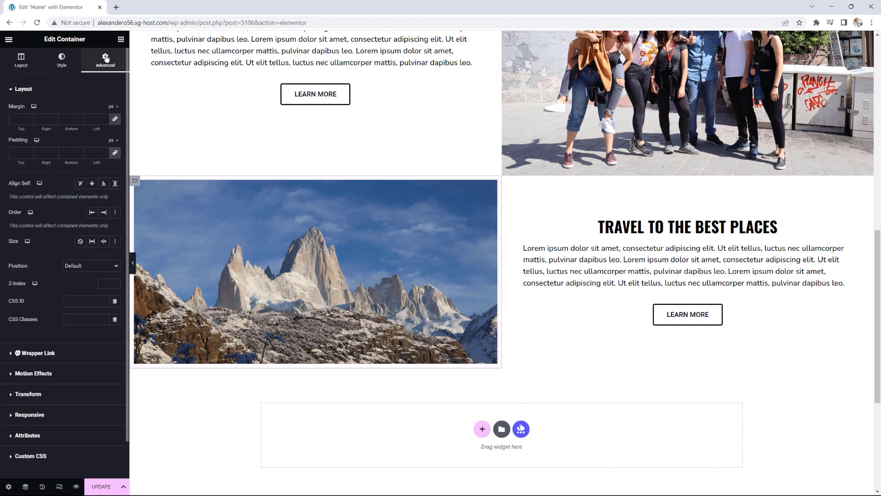
left_click(115, 152)
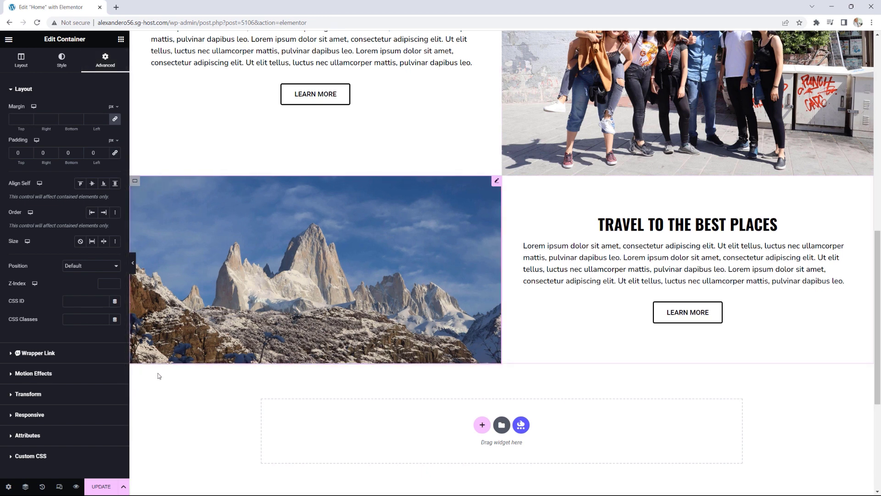
left_click(101, 487)
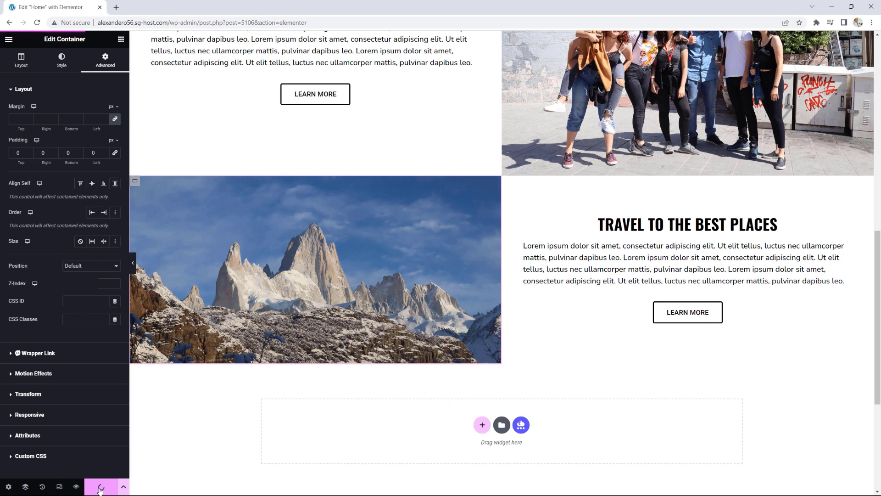
left_click(8, 39)
left_click(42, 186)
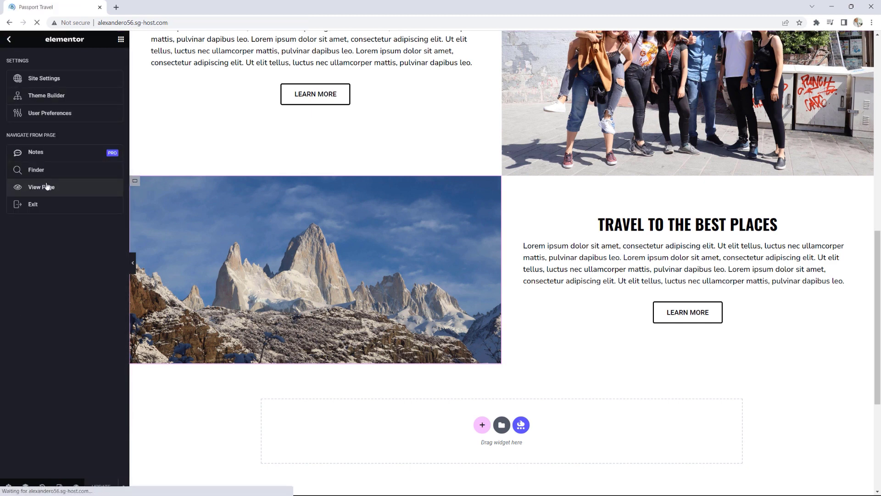
Step: Scroll through the live home page to check the flush photo-and-text rows
scroll(390, 201, "down", 8)
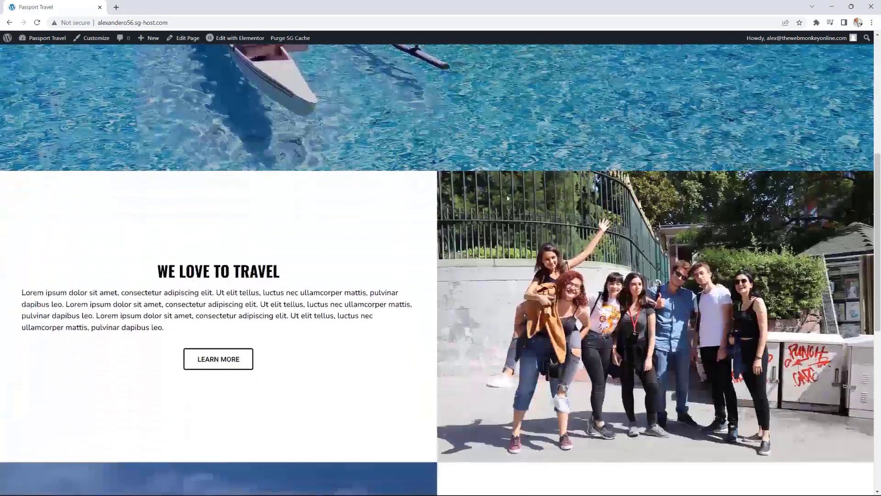
scroll(508, 198, "down", 4)
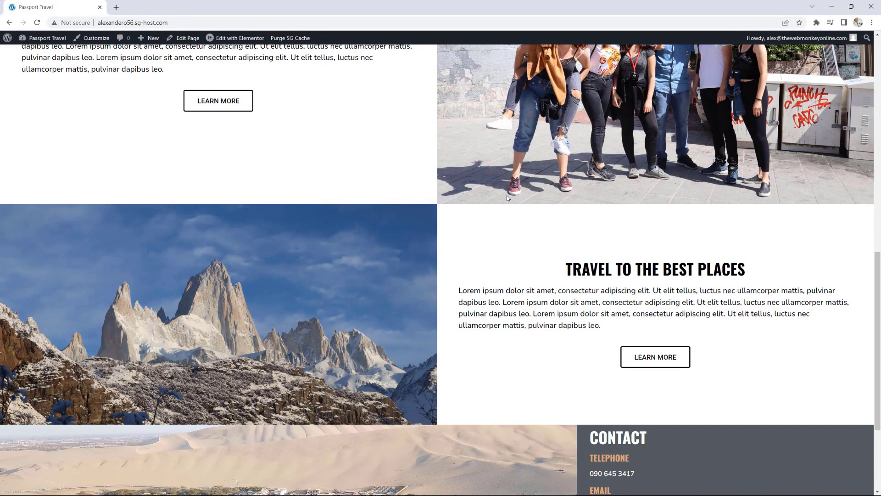
scroll(502, 210, "up", 5)
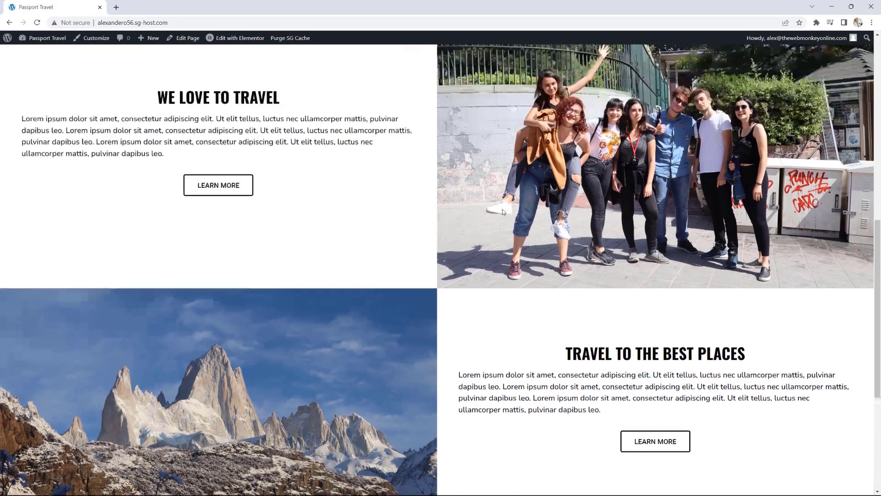
scroll(503, 211, "up", 6)
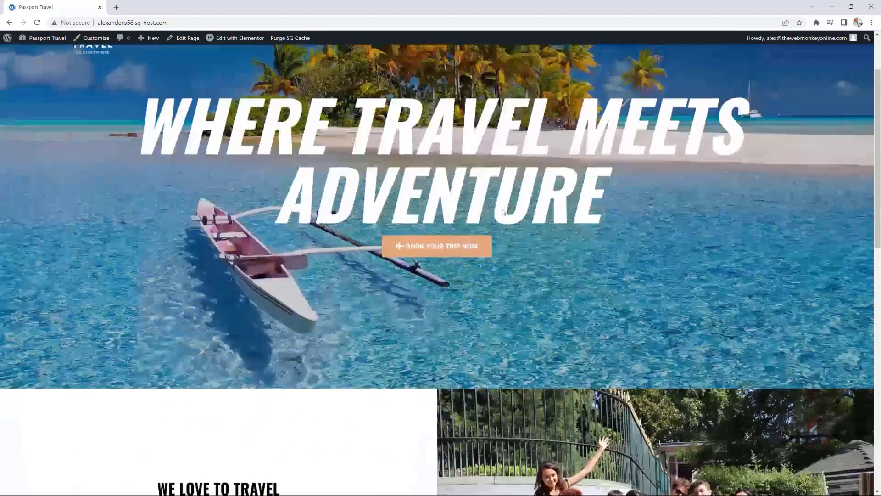
scroll(503, 211, "down", 3)
scroll(503, 212, "up", 5)
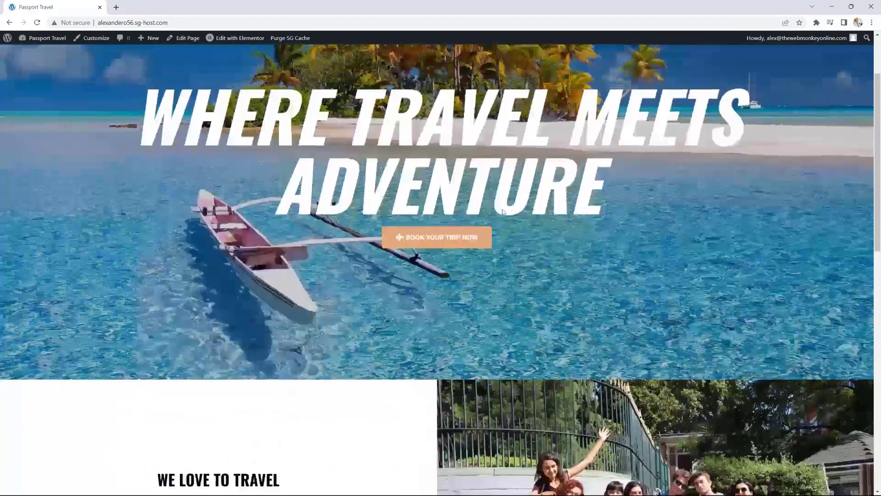
scroll(503, 212, "down", 1)
scroll(503, 212, "up", 1)
scroll(503, 211, "down", 10)
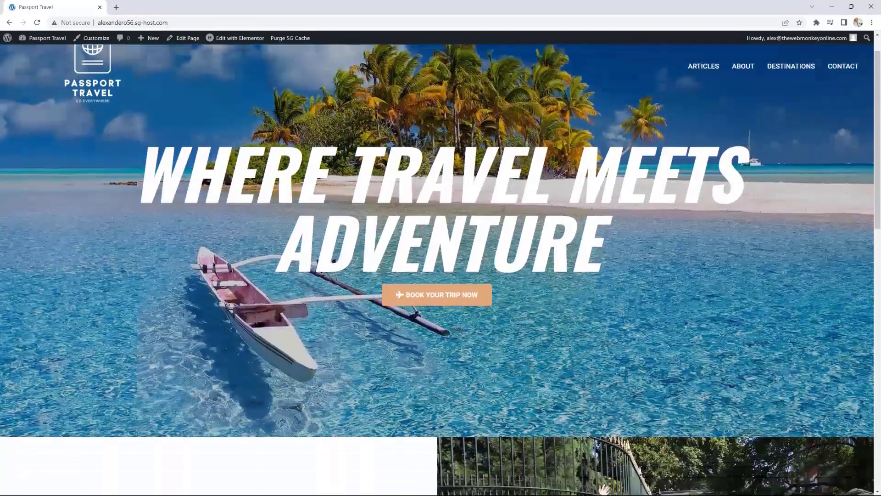
scroll(503, 209, "down", 5)
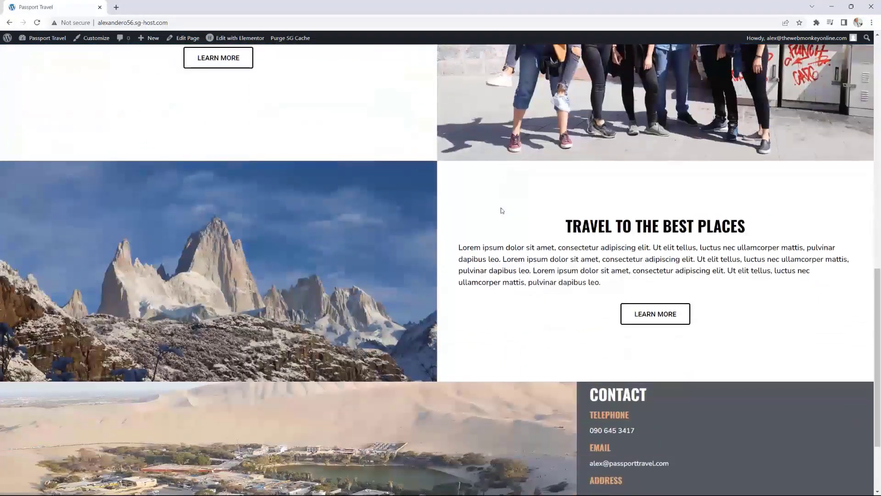
scroll(502, 210, "down", 1)
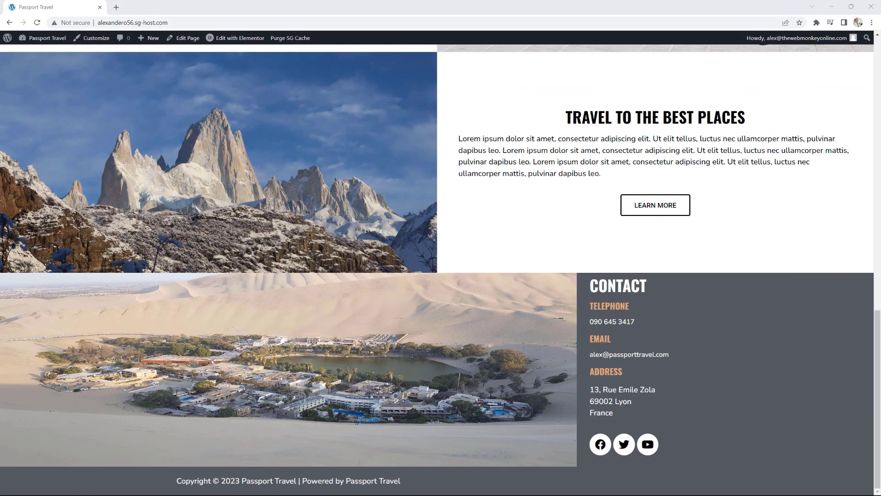
Step: Bring the reference Passport Travel window into this browser as a second tab
left_click_drag(880, 27, 461, 6)
scroll(597, 159, "down", 16)
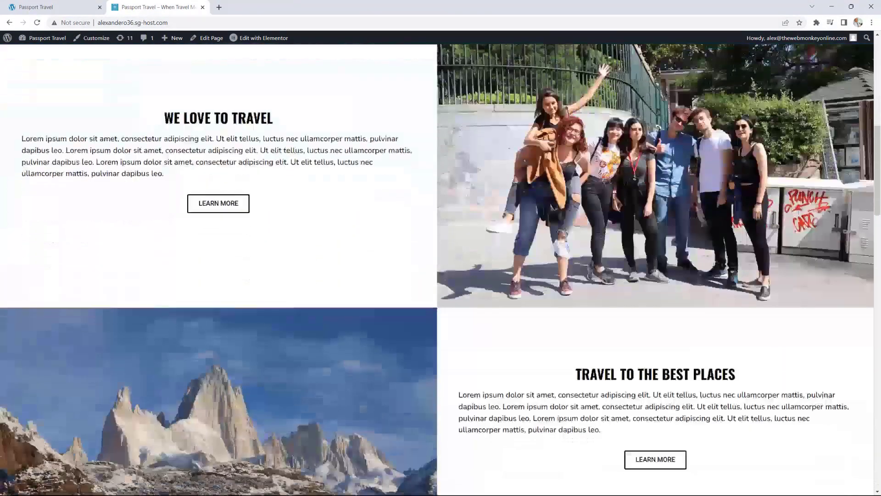
scroll(597, 158, "down", 1)
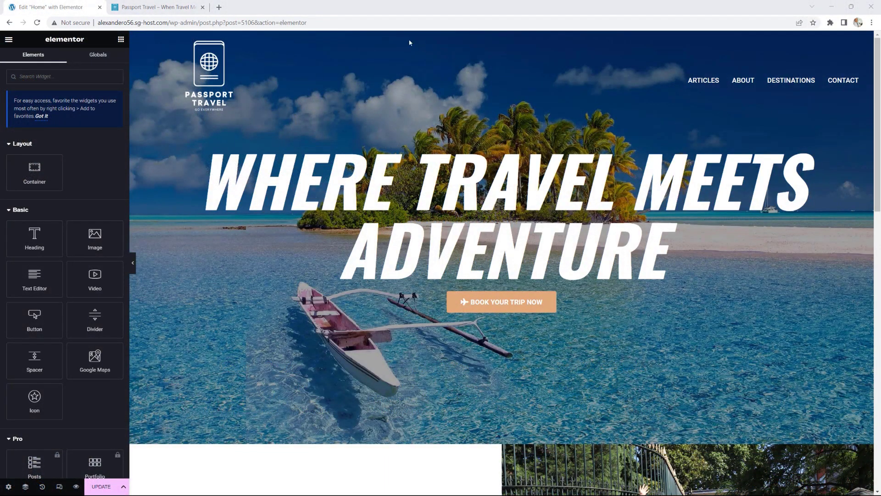
Step: Study the reference site's 'Our Unique Travel Design' heading and its intro paragraph
left_click(177, 12)
left_click(655, 217)
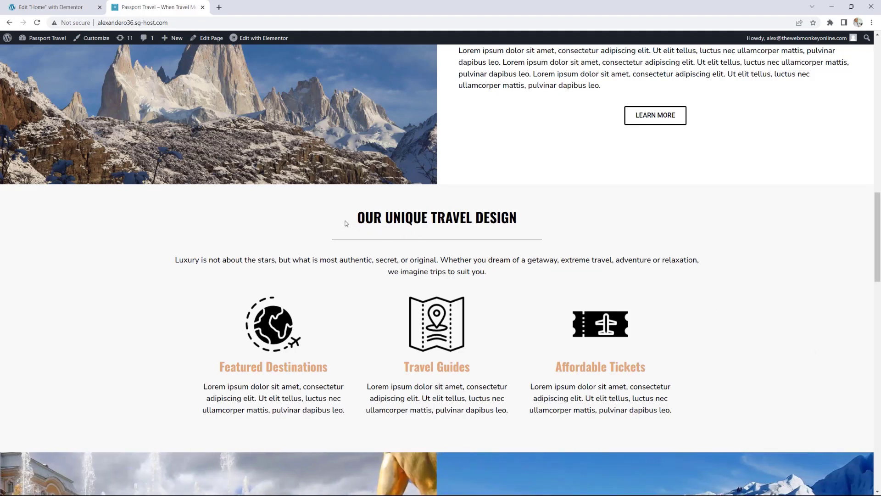
left_click_drag(357, 222, 523, 232)
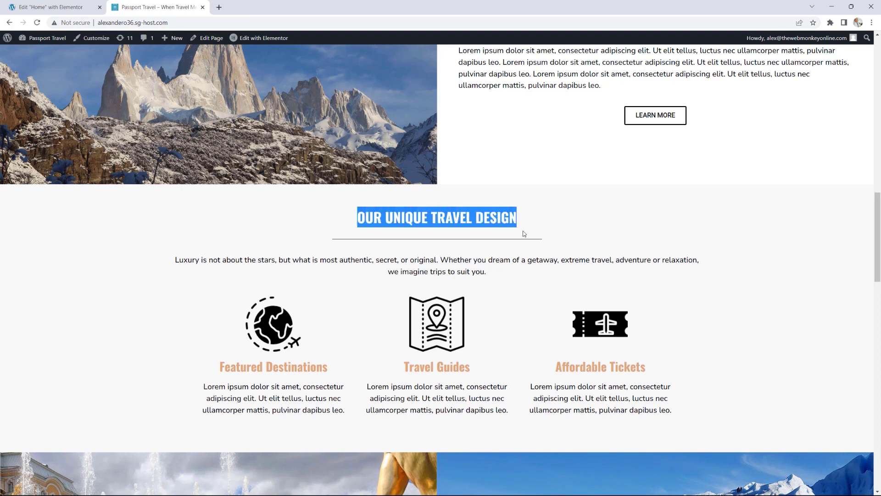
left_click(351, 244)
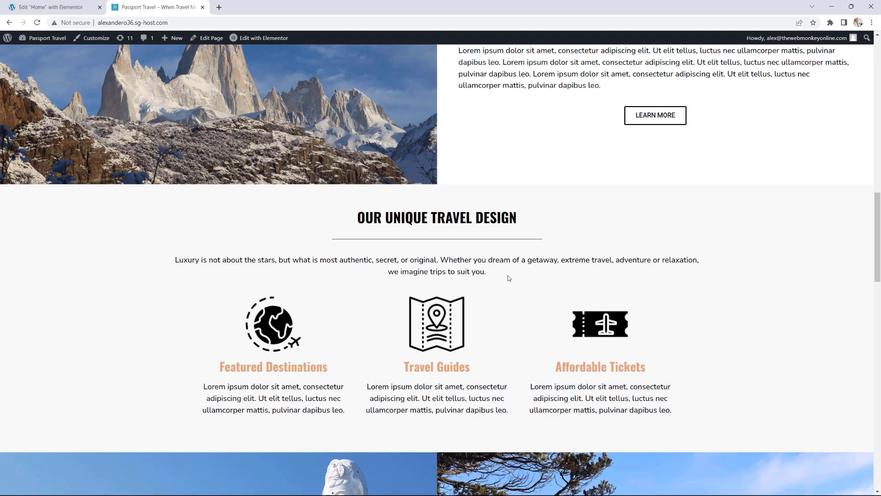
left_click_drag(508, 278, 172, 261)
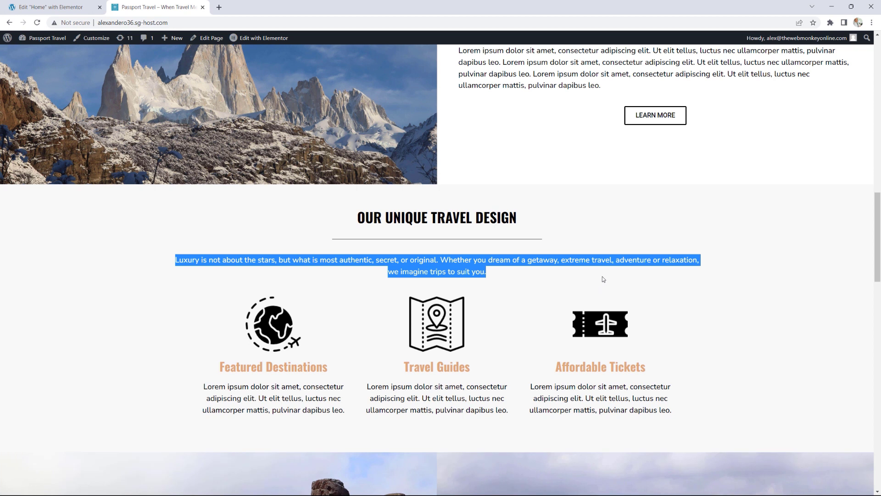
left_click(683, 316)
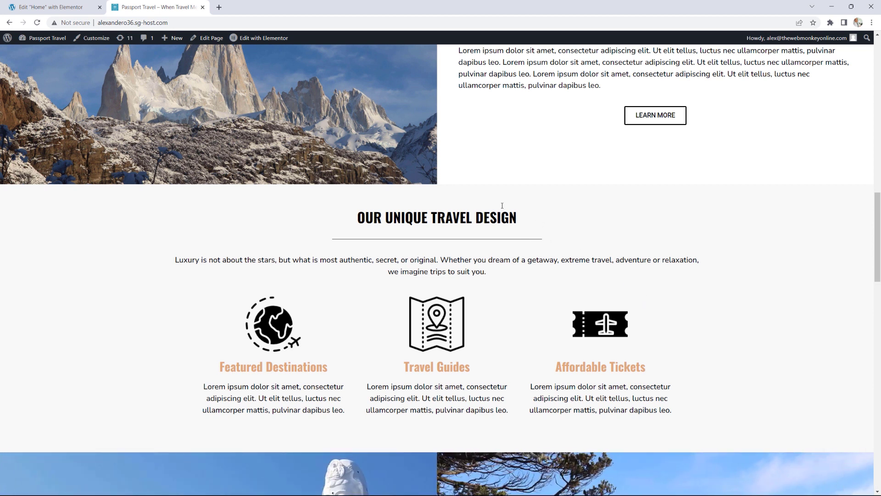
Step: Add a new container in the empty section below the mountain row
left_click(70, 6)
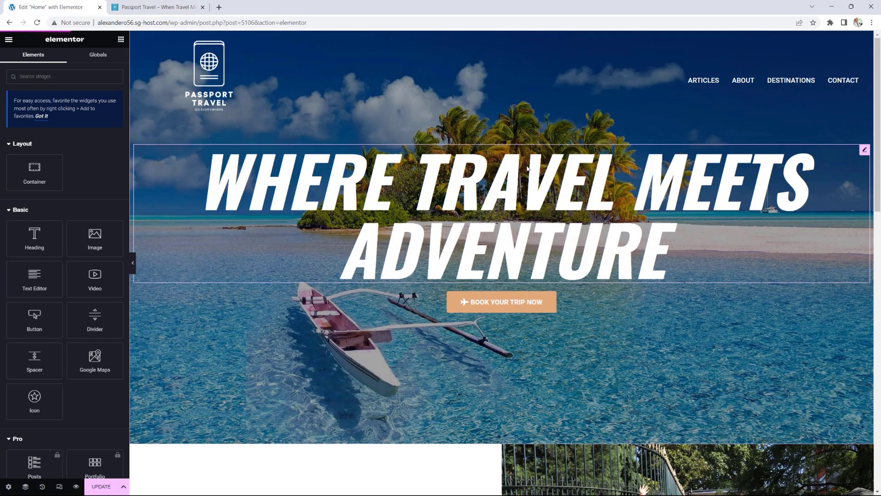
scroll(528, 170, "down", 5)
scroll(528, 169, "down", 10)
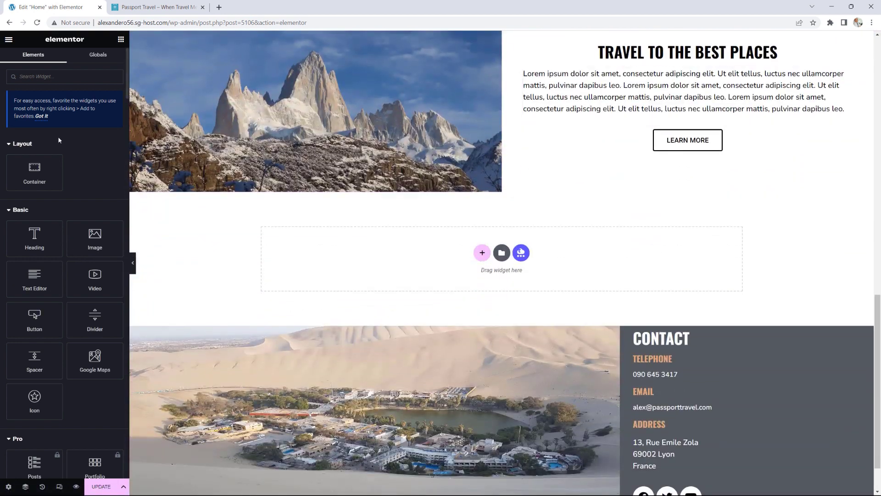
left_click_drag(35, 168, 434, 254)
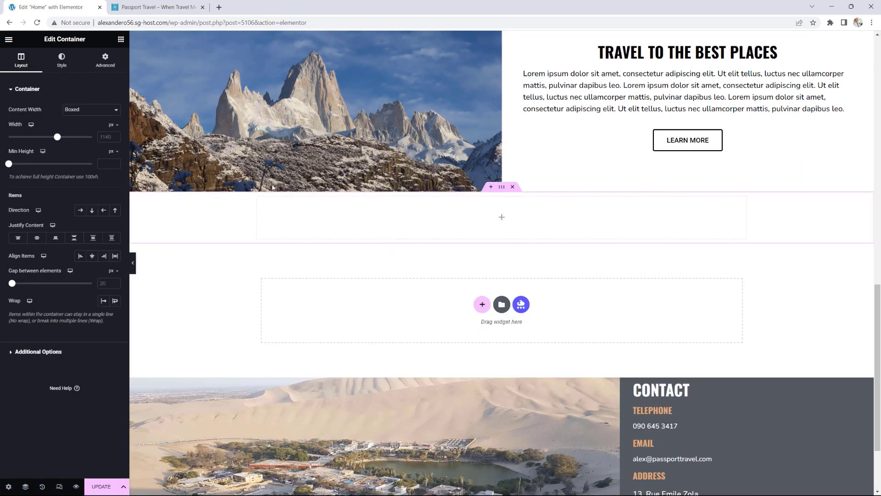
Step: Add a centred heading reading 'OUR UNIQE TRAVEL DESIGN' and compare it with the reference
left_click(121, 41)
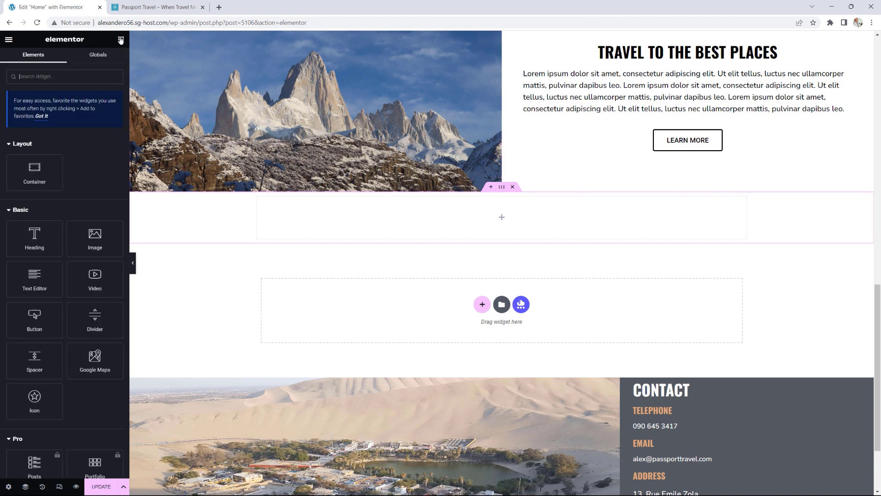
left_click_drag(34, 236, 534, 219)
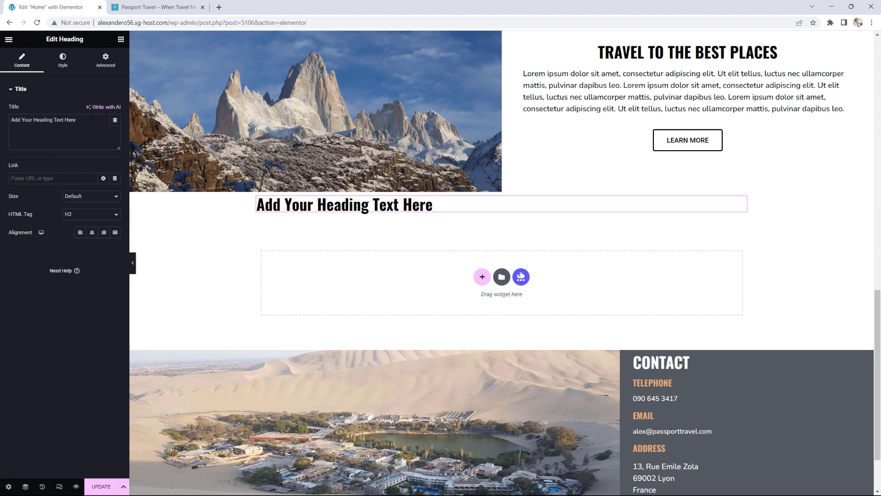
left_click_drag(93, 119, 1, 120)
type("OUR")
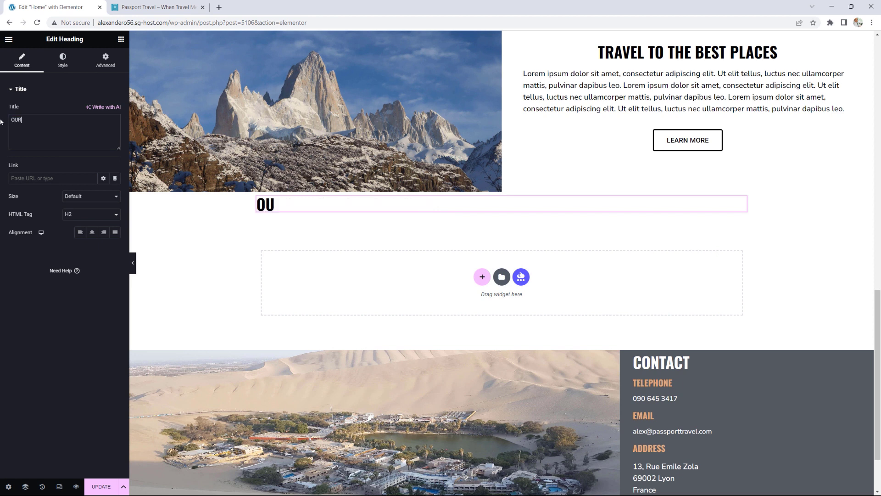
type(" UNIQE")
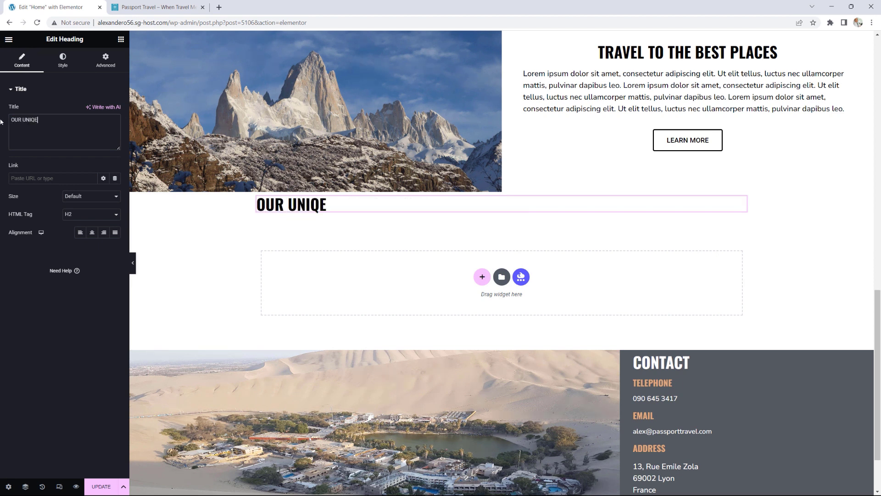
type(" TRAVEL DE")
type("SIGN")
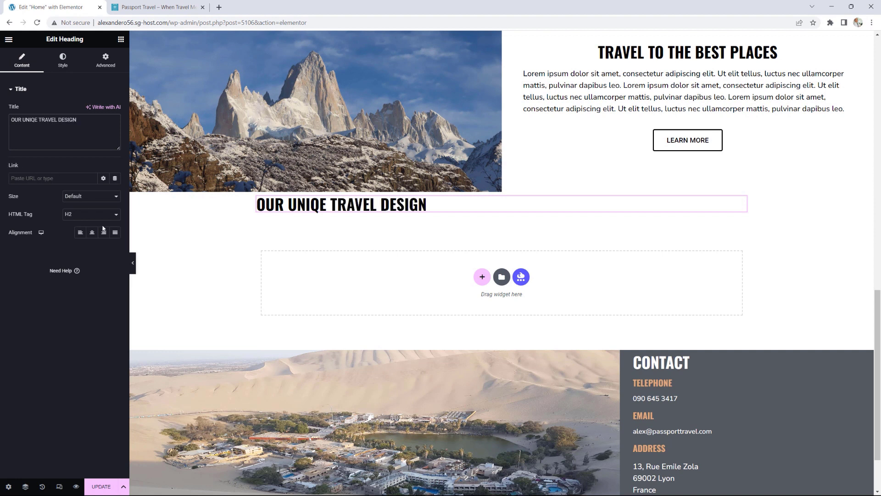
left_click(92, 232)
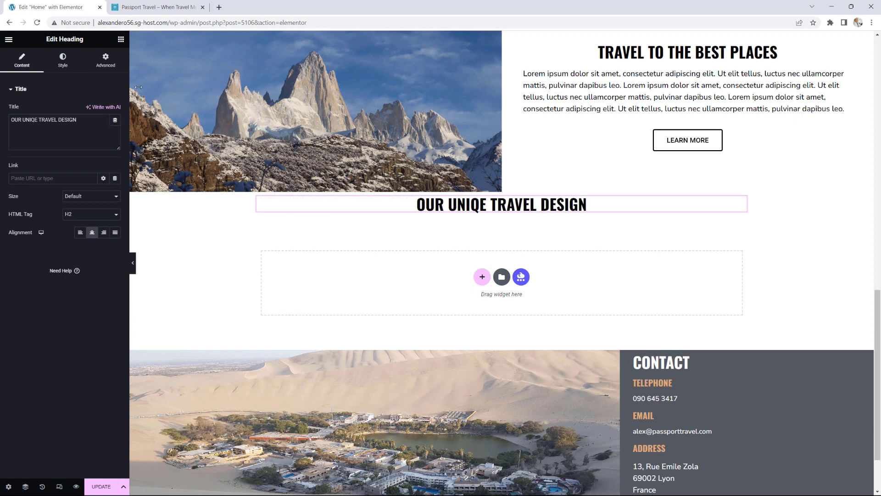
left_click(157, 9)
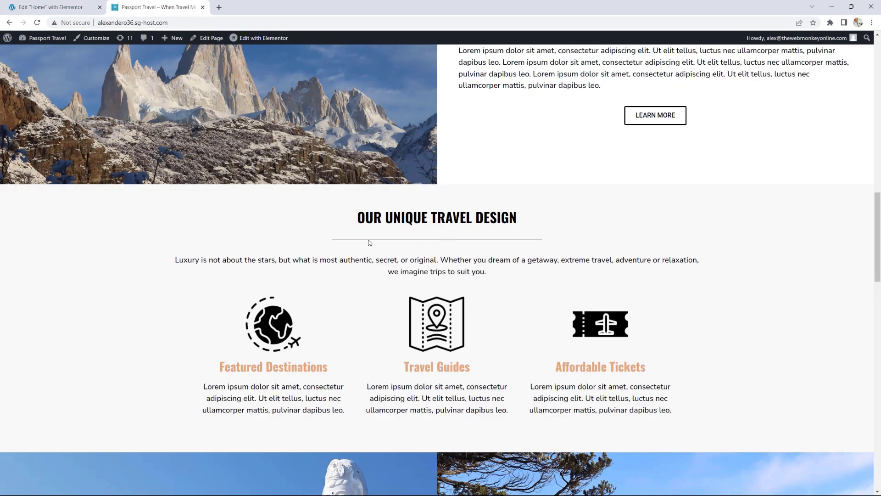
key("ctrl+Tab")
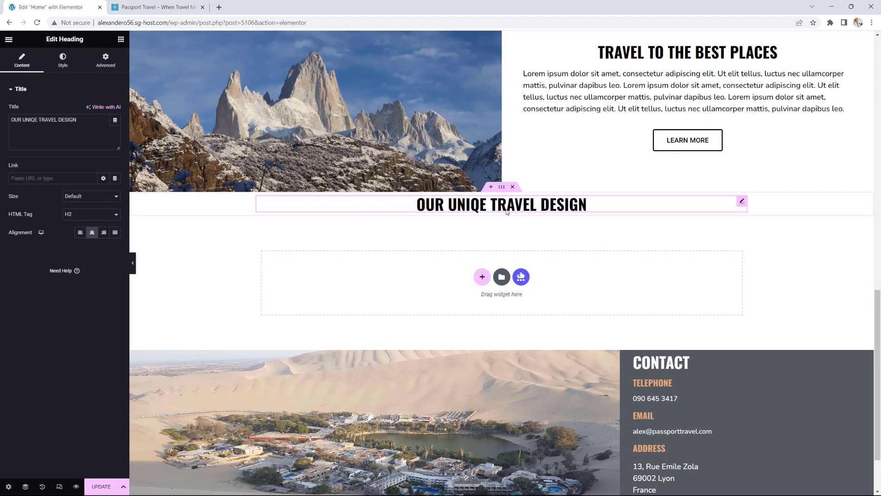
left_click(120, 40)
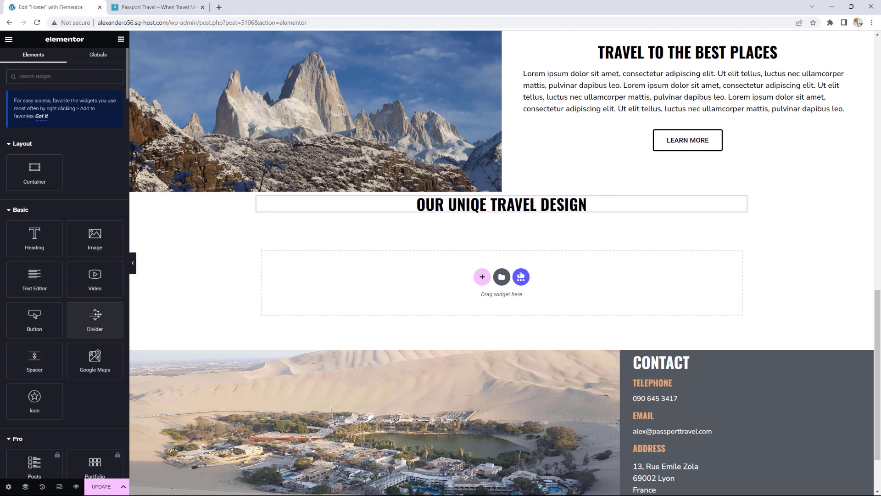
Step: Add a centred divider, 40% wide with gap 2, under the heading
left_click_drag(94, 317, 472, 211)
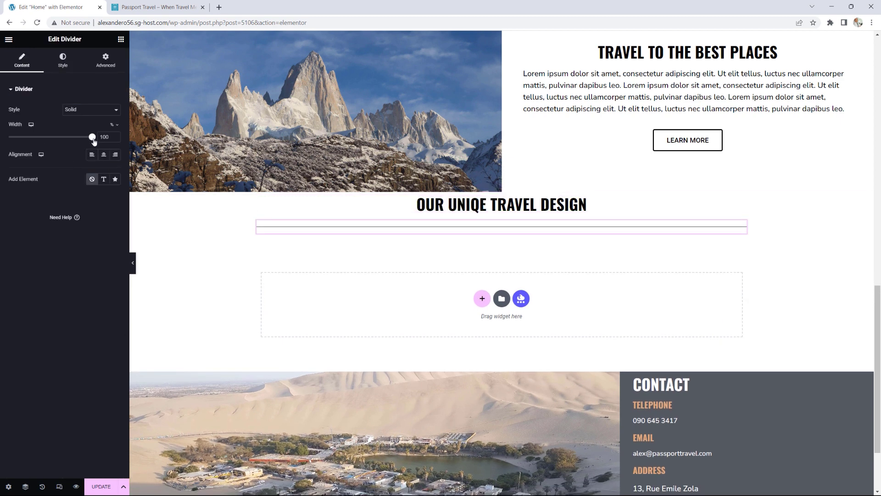
left_click_drag(92, 137, 44, 143)
left_click(103, 154)
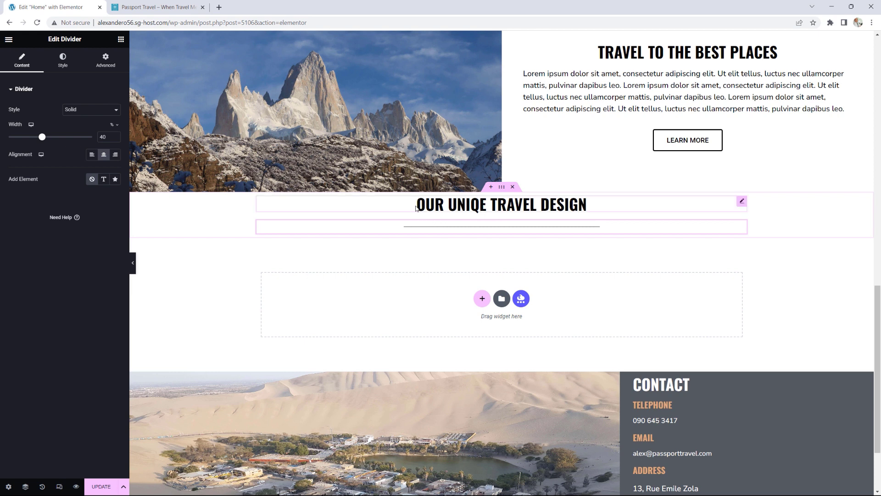
left_click(63, 59)
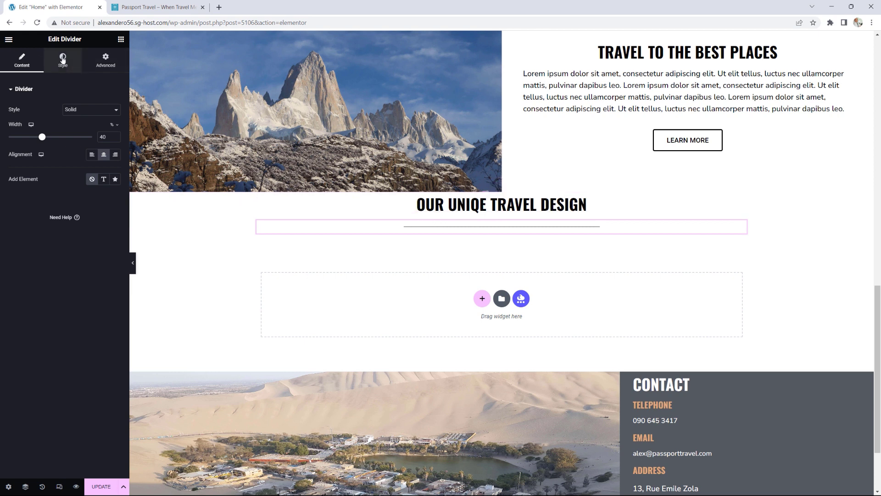
left_click_drag(31, 173, 1, 174)
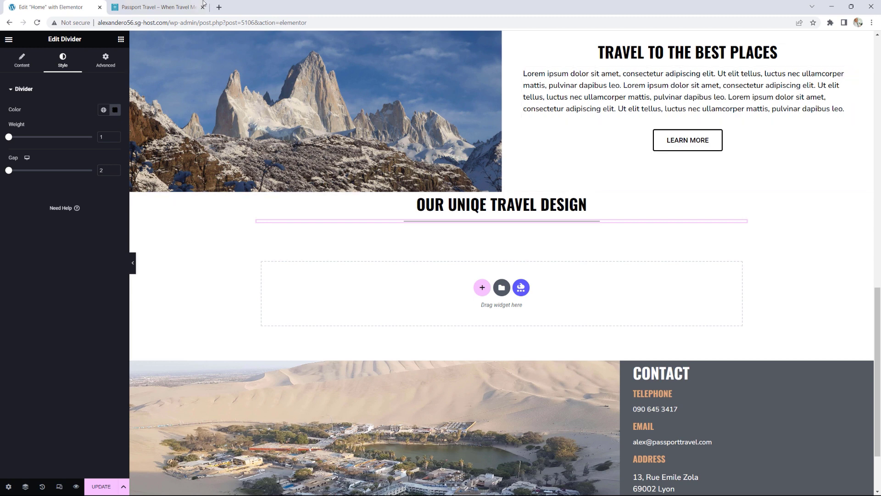
Step: Copy the reference's 'Luxury is not about the stars…' intro paragraph
key("ctrl+Tab")
left_click_drag(493, 280, 167, 257)
key("ctrl+c")
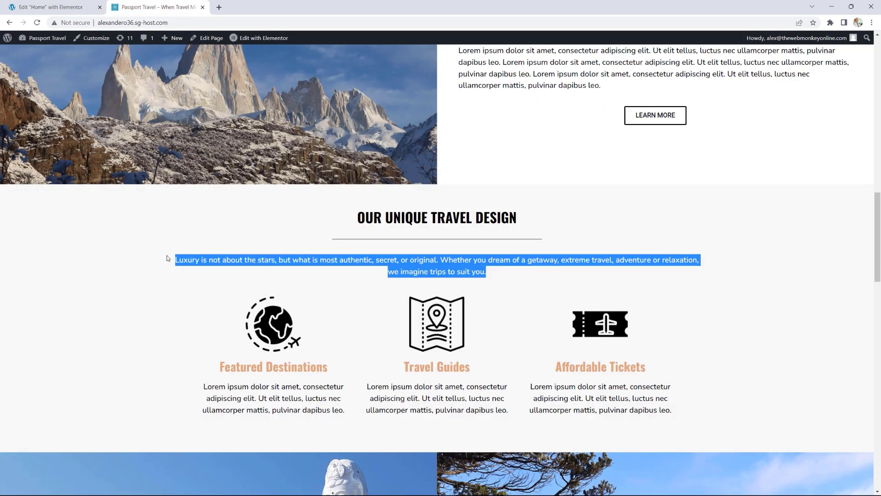
key("ctrl+Tab")
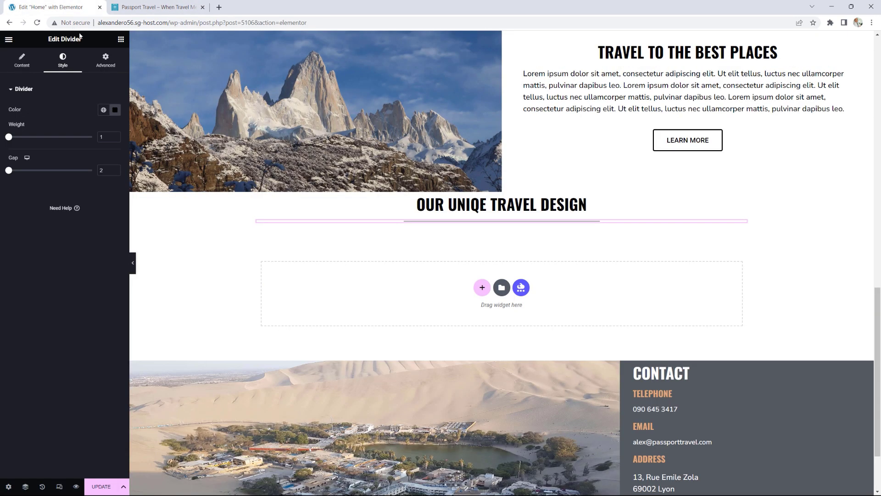
left_click(121, 39)
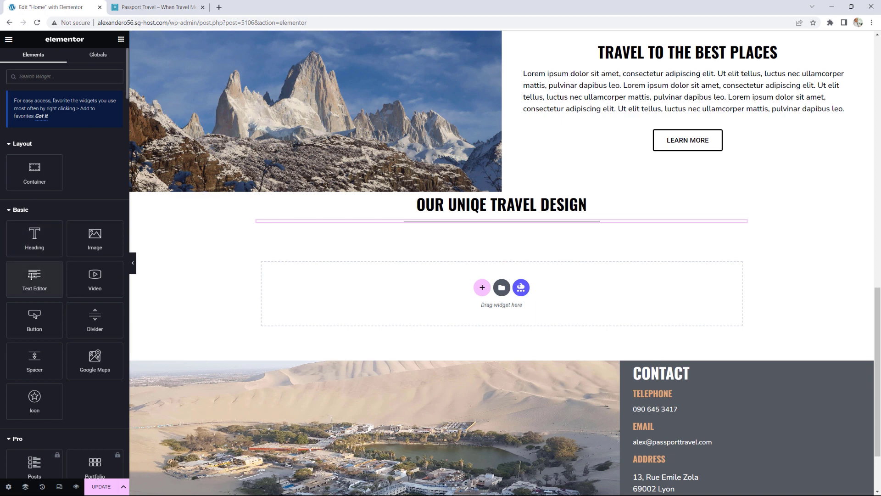
Step: Add a centre-aligned Text Editor containing the pasted 'Luxury is not about the stars…' paragraph
left_click_drag(34, 279, 481, 224)
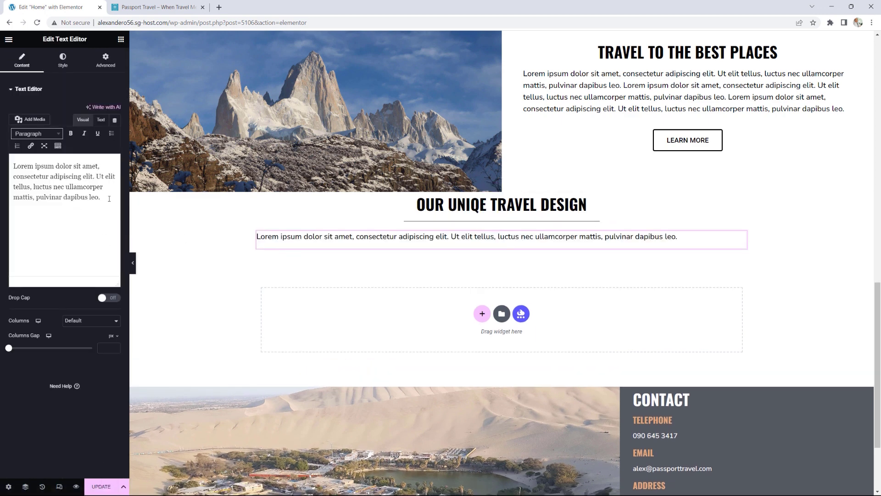
left_click_drag(73, 230, 4, 159)
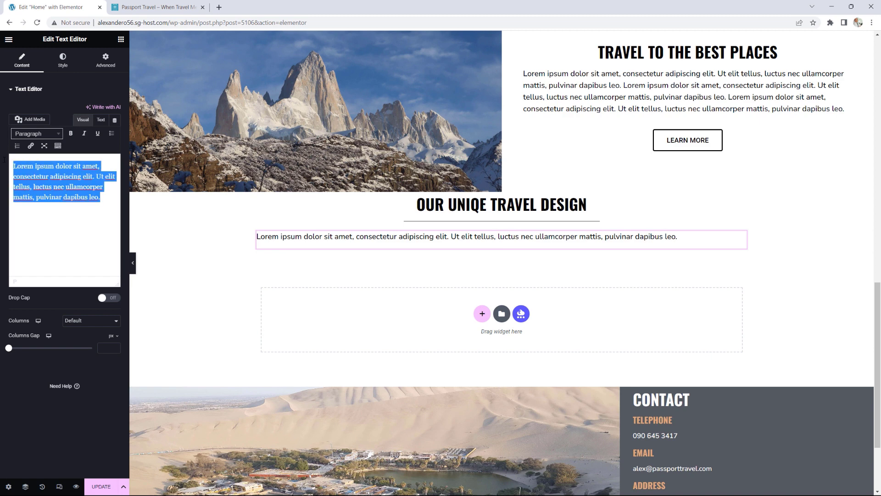
key("ctrl+v")
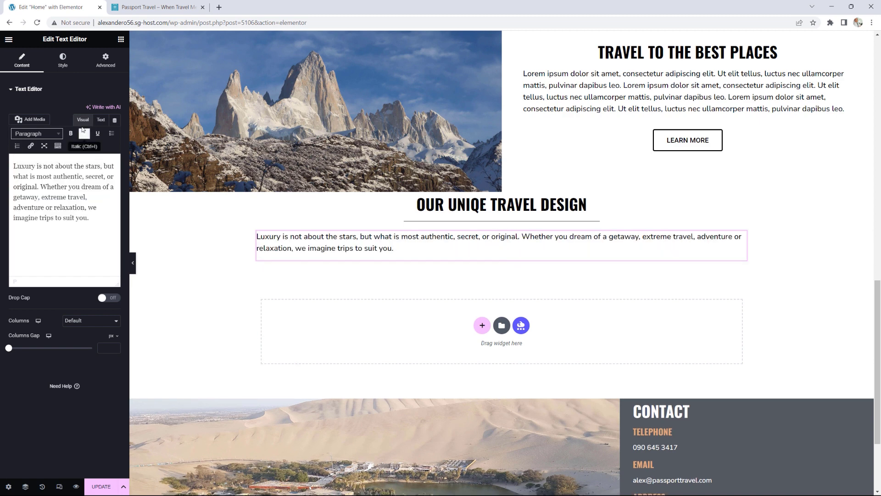
left_click(63, 60)
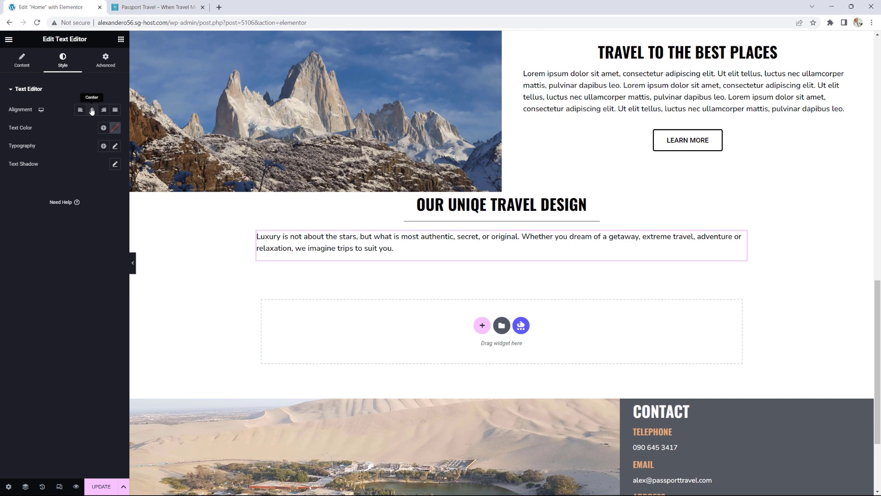
left_click(92, 110)
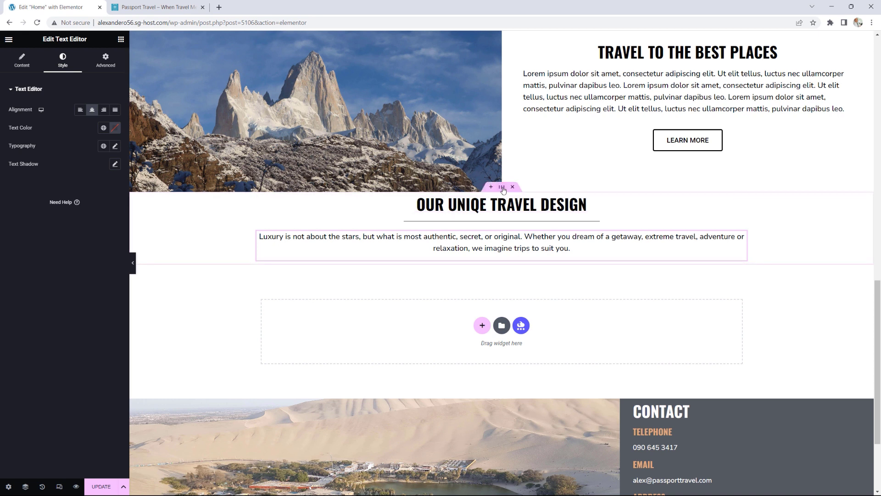
left_click(501, 187)
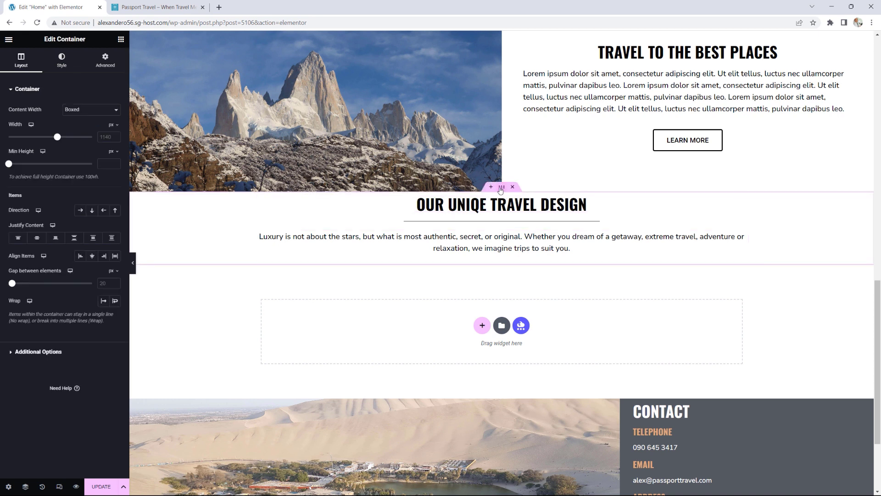
Step: Give the travel design section a Classic #F8F8F8 light grey background
left_click(61, 60)
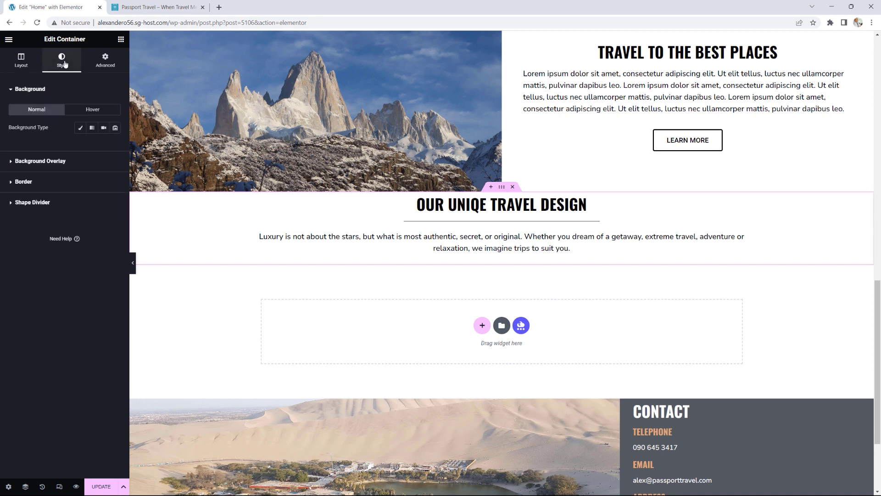
left_click(80, 128)
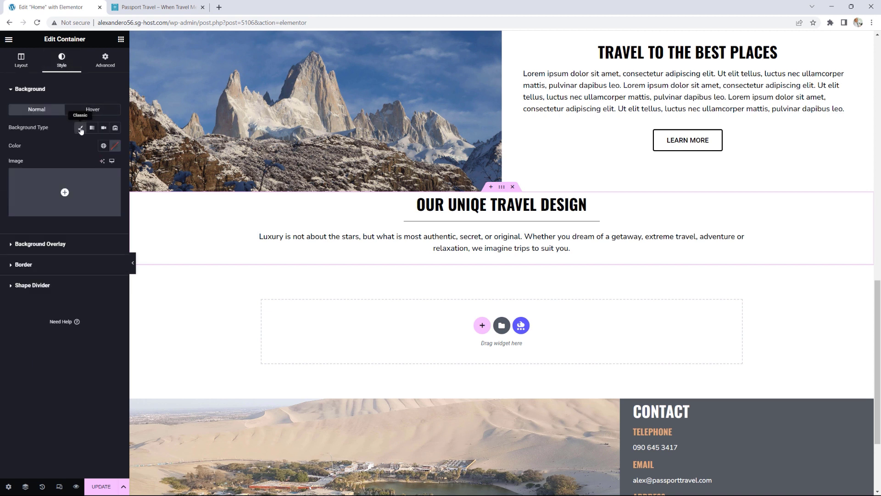
left_click(103, 146)
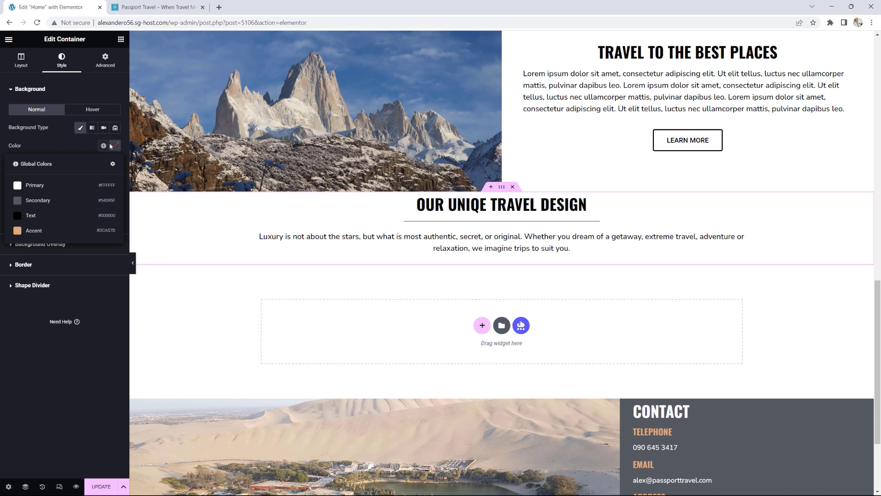
left_click(115, 145)
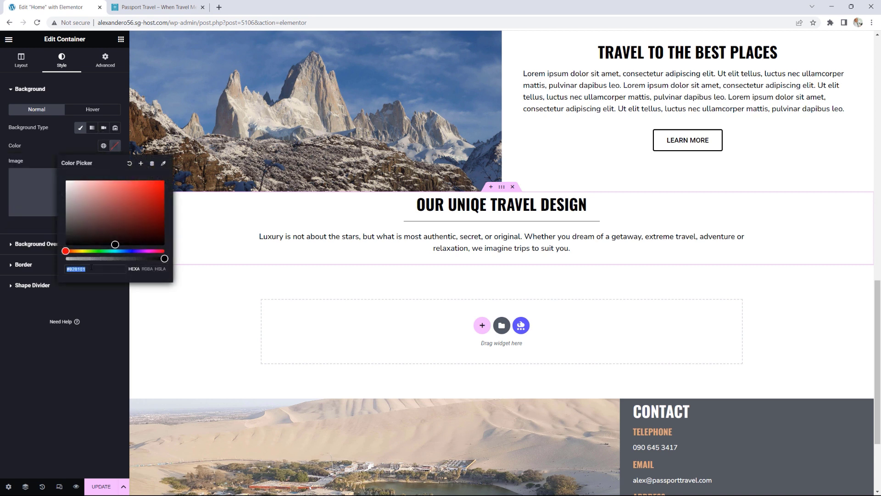
type("#F8F8F8")
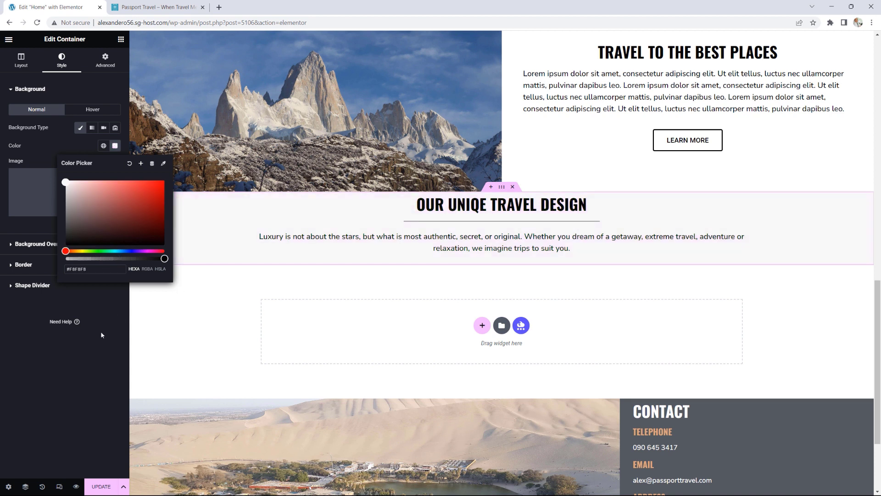
left_click(118, 334)
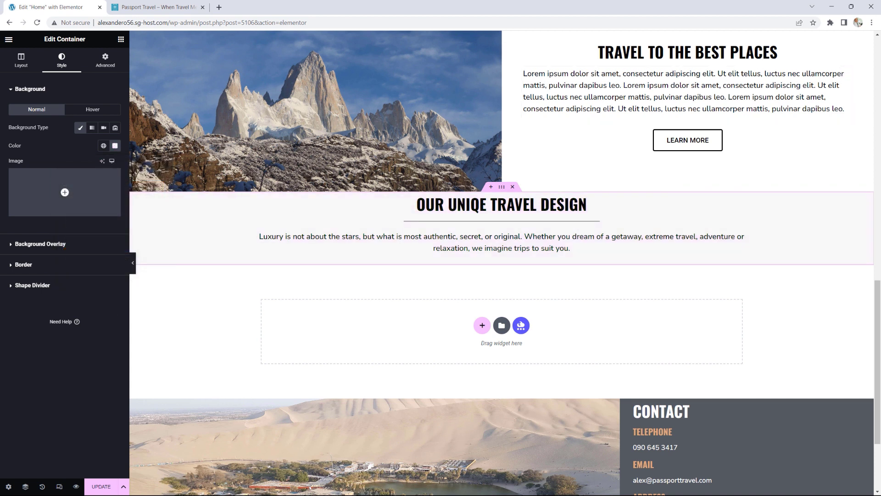
Step: Set the section's top and bottom padding to 40 px
left_click(121, 40)
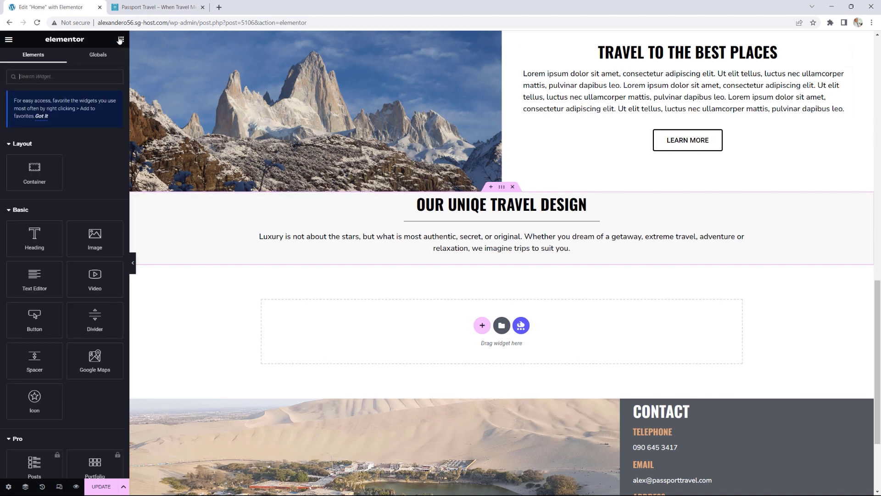
left_click(501, 187)
left_click(106, 61)
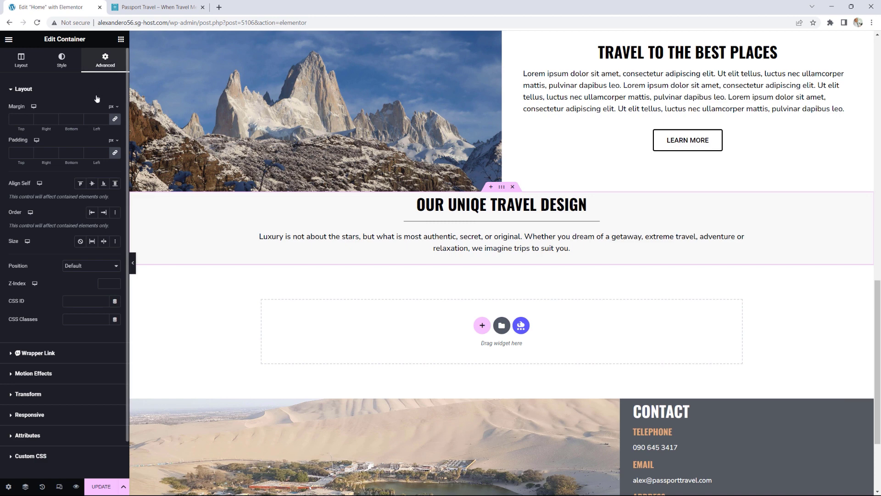
left_click(115, 152)
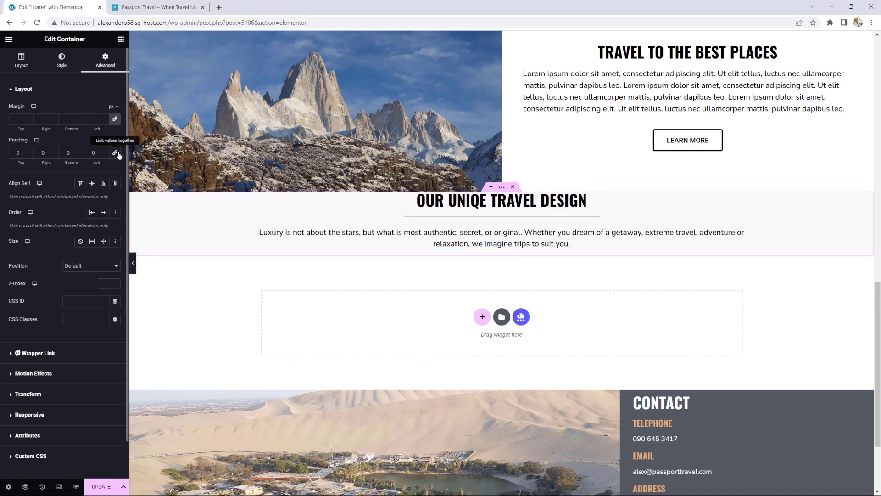
left_click(29, 151)
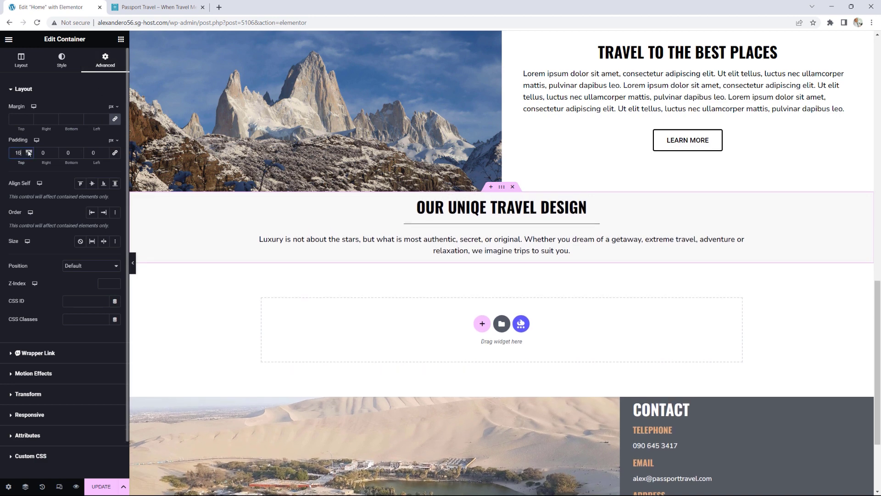
left_click(29, 151)
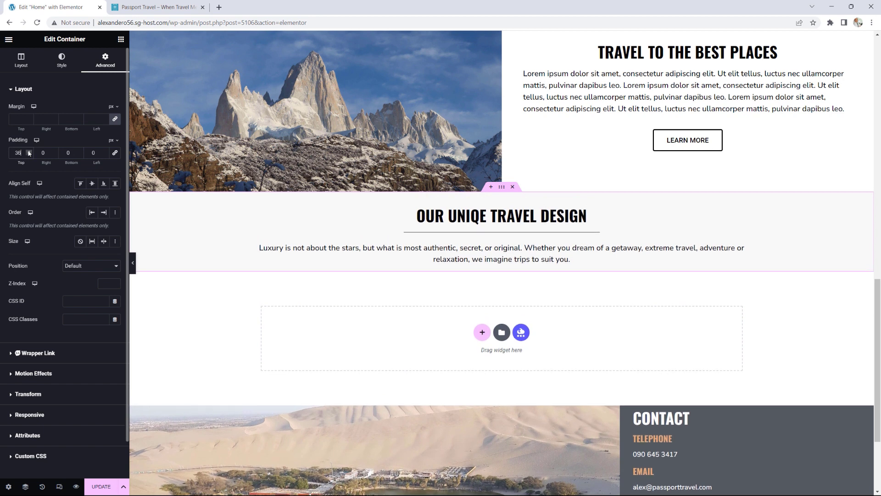
left_click(28, 151)
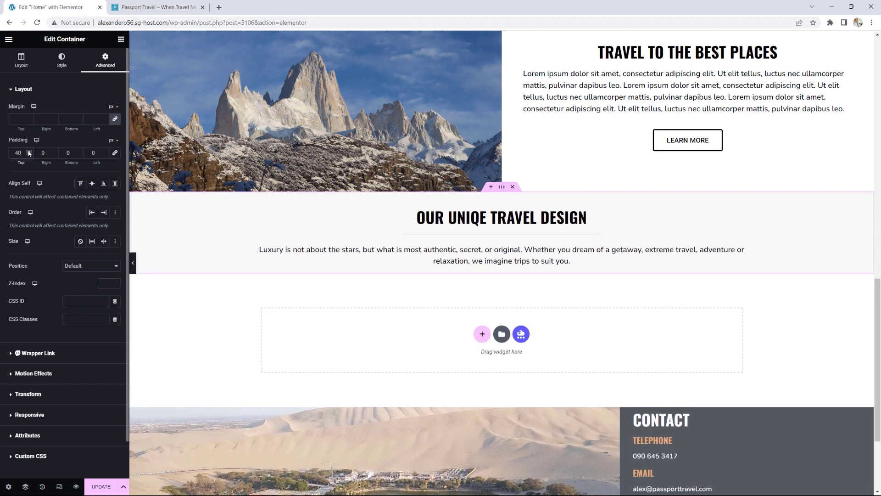
left_click(79, 152)
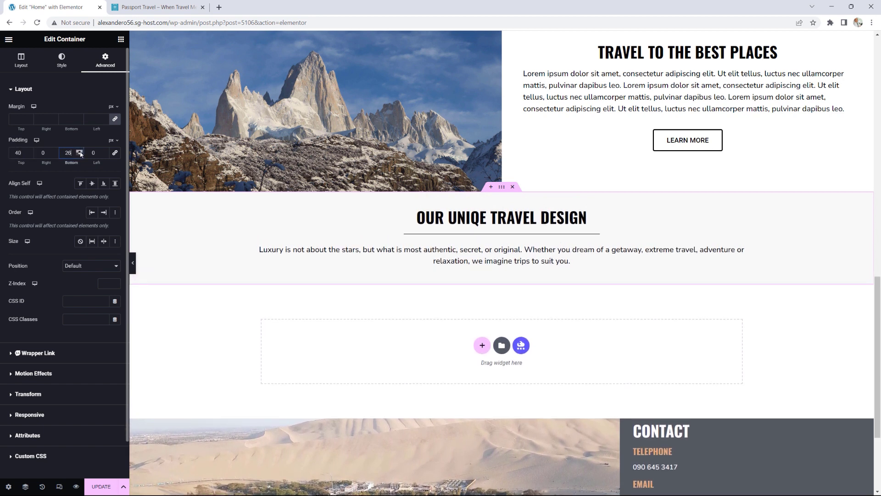
left_click(80, 152)
left_click(80, 152)
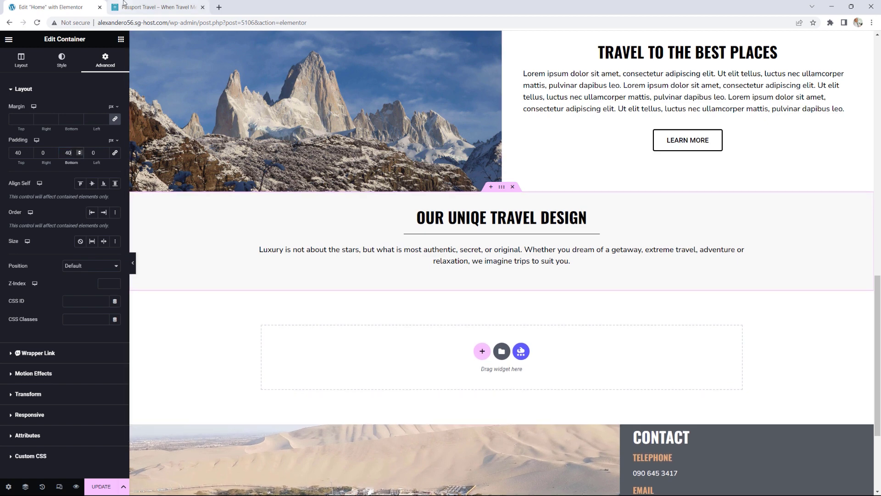
left_click(153, 5)
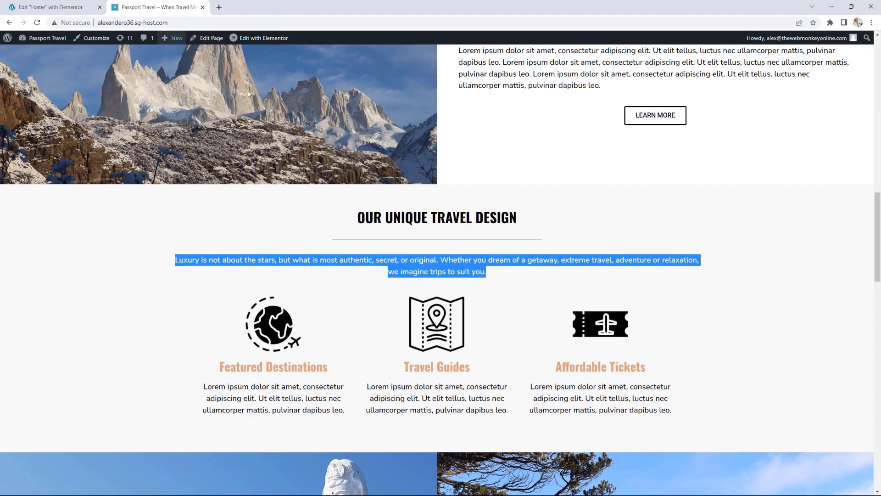
Step: Add a new container below the Luxury paragraph
left_click(733, 309)
scroll(734, 311, "down", 1)
scroll(733, 311, "down", 2)
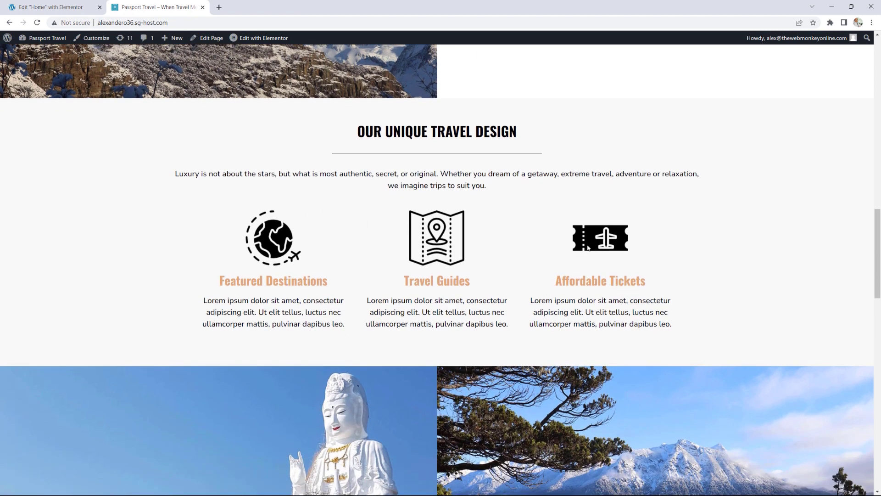
left_click(51, 7)
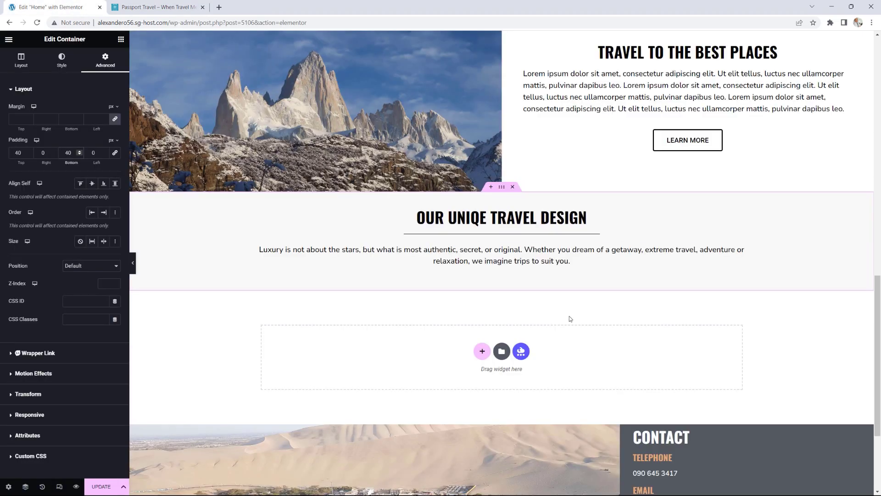
left_click(120, 39)
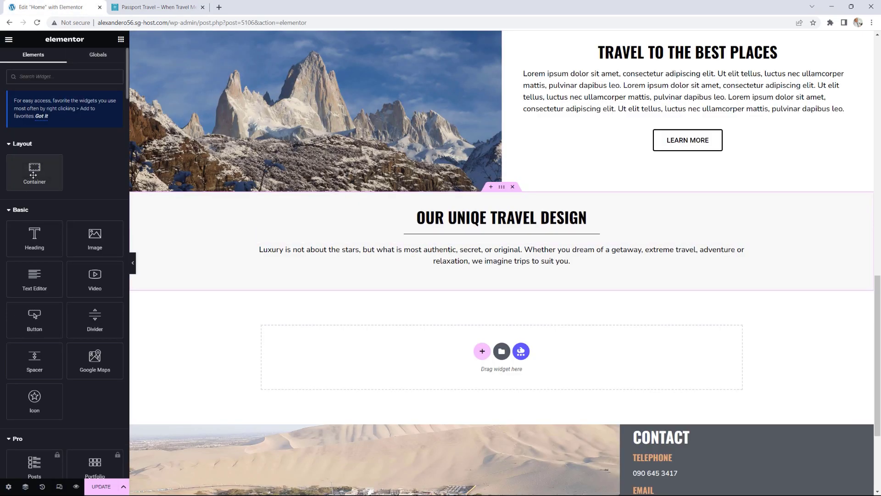
left_click_drag(33, 175, 521, 274)
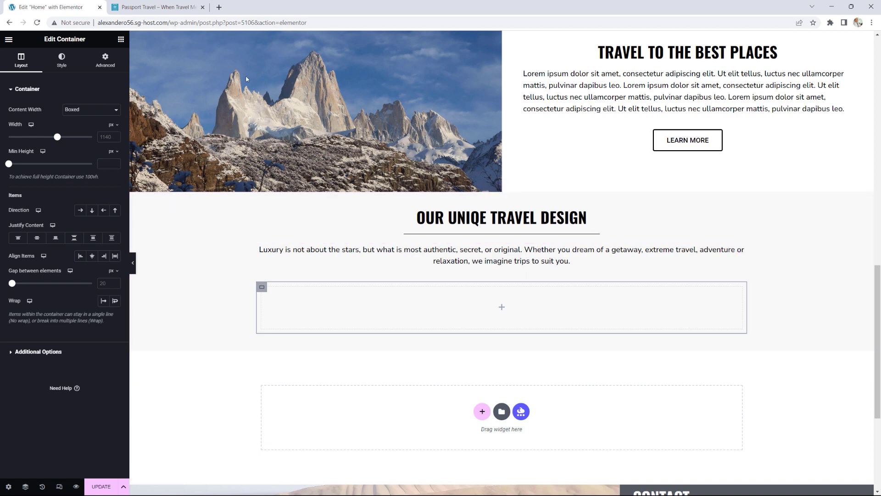
Step: Drop an Image Box widget from General into the empty container
left_click(147, 8)
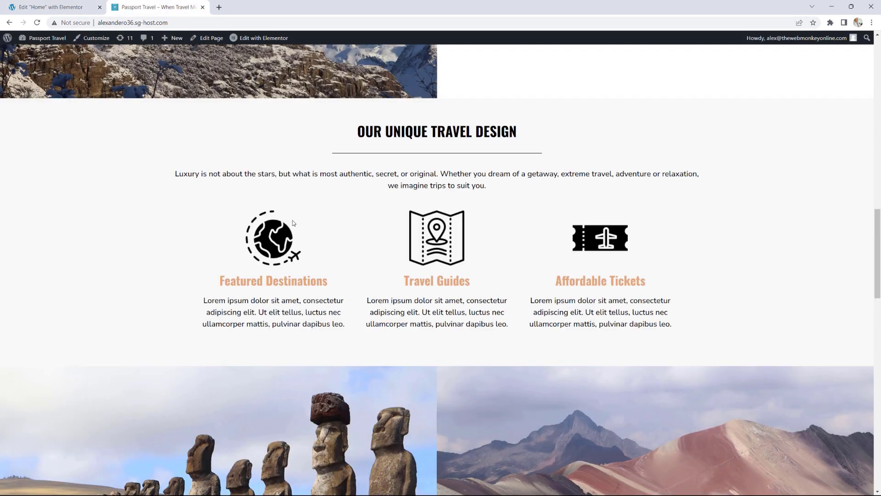
left_click_drag(231, 280, 290, 281)
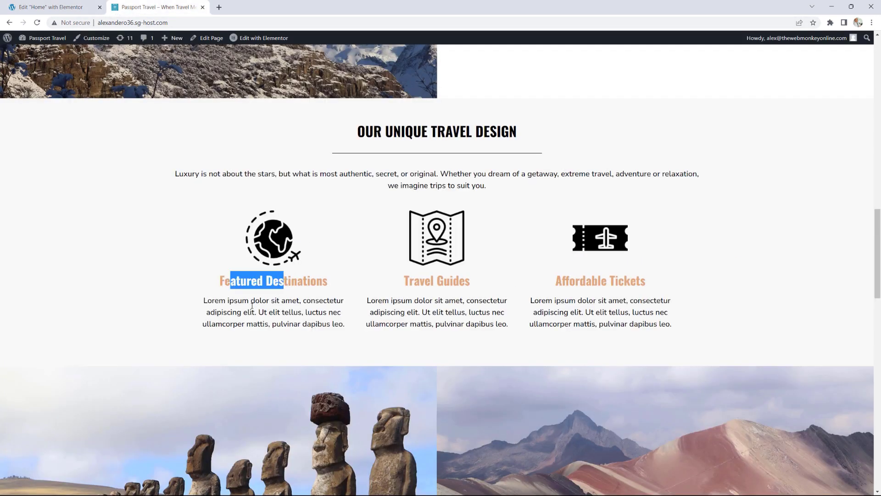
left_click_drag(242, 312, 285, 312)
left_click(62, 3)
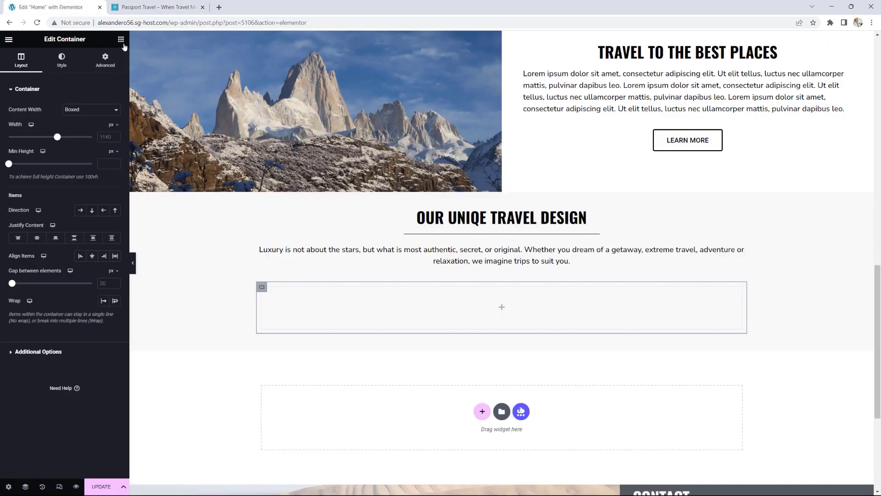
left_click(121, 41)
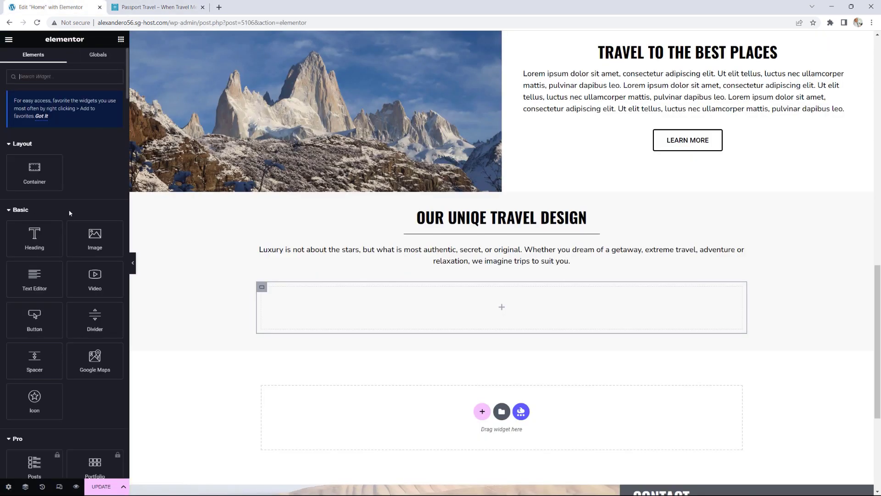
scroll(65, 219, "down", 10)
scroll(66, 219, "down", 7)
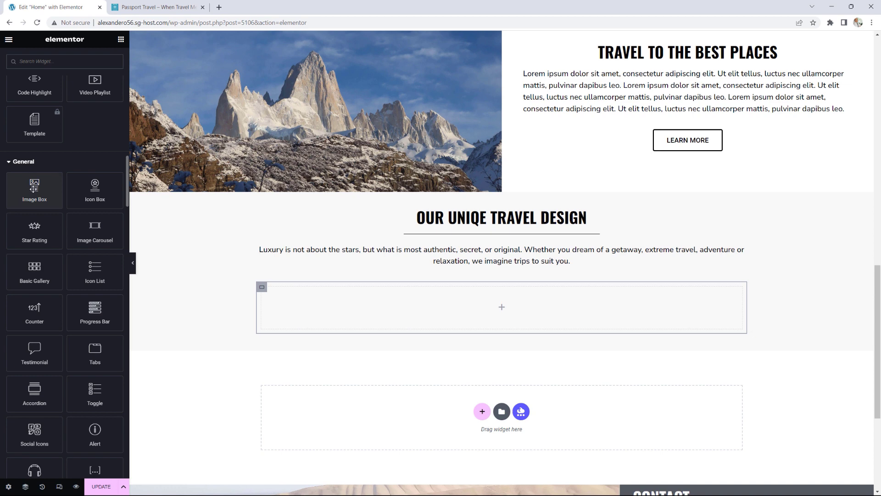
left_click_drag(33, 187, 502, 304)
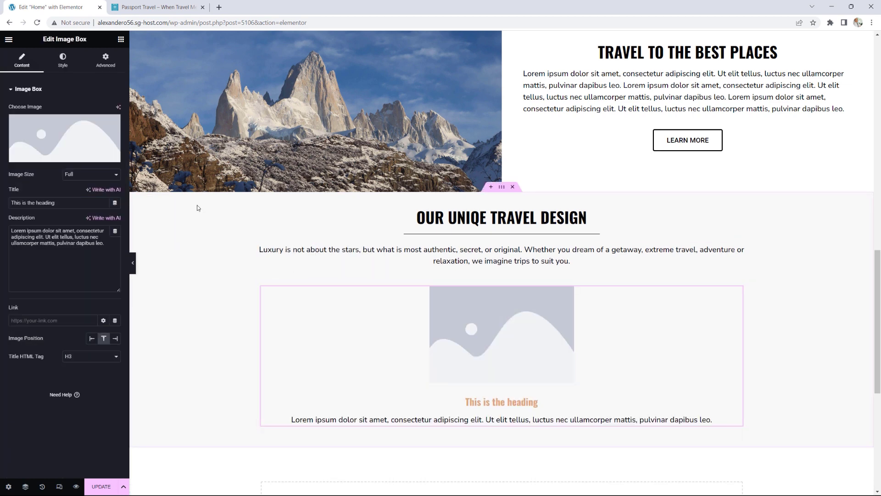
Step: Set the image box's image to the world.png globe icon
left_click(59, 132)
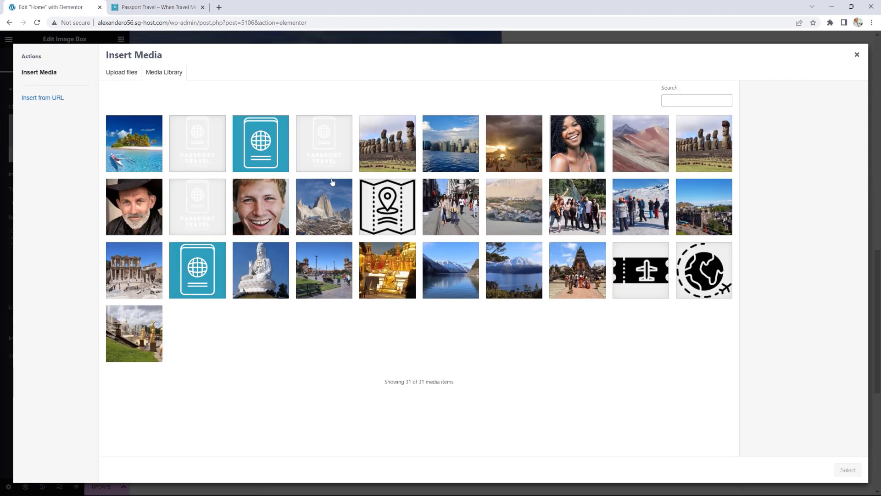
left_click(710, 271)
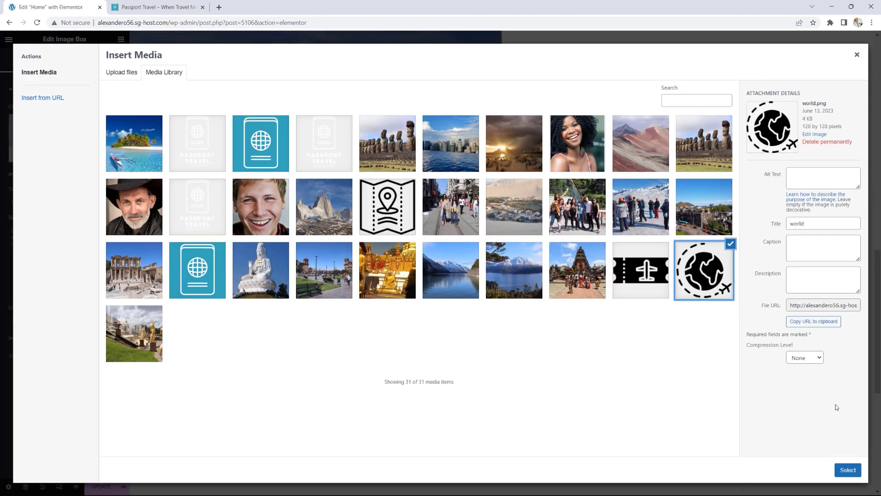
left_click(848, 469)
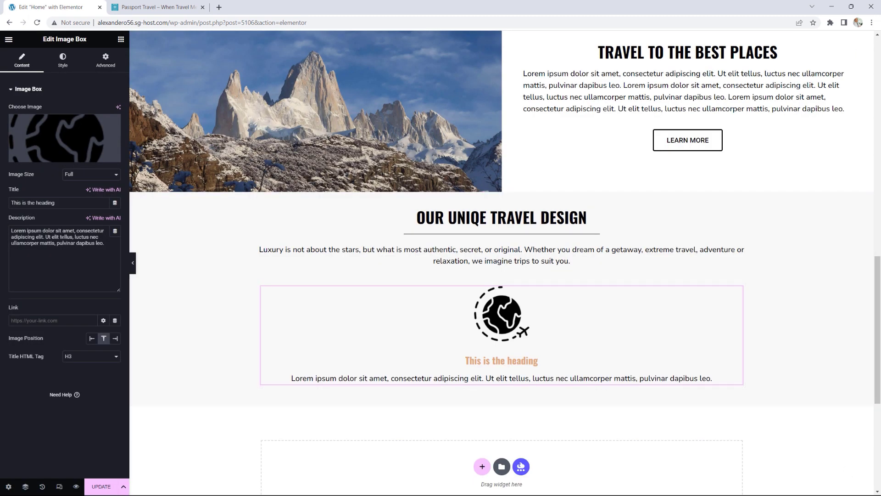
Step: Retitle the image box 'Featured Destinations' and compare it with the reference
left_click_drag(60, 202, 1, 201)
type("feat")
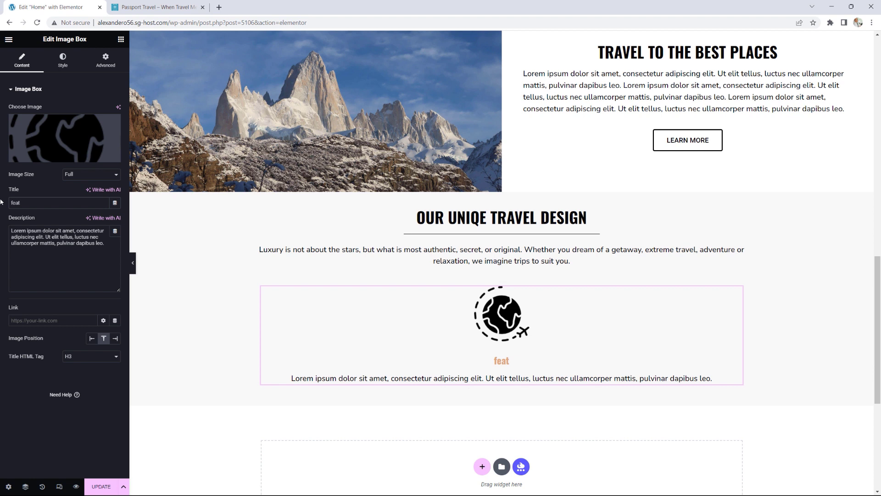
key("BackSpace")
key("BackSpace")
key("BackSpace")
key("BackSpace")
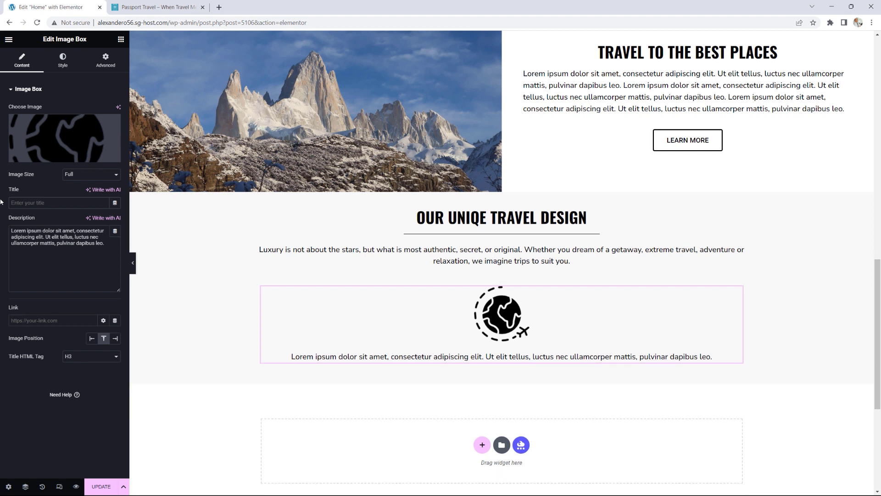
type("FEAT")
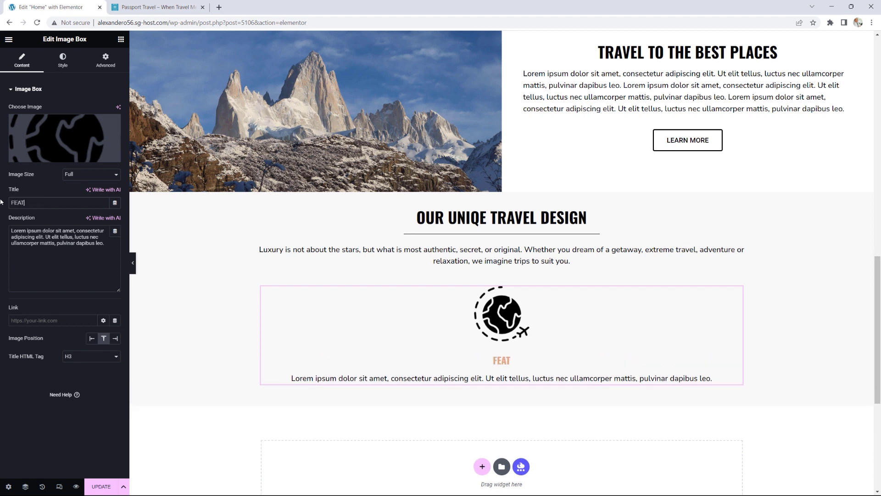
type("URED DEST")
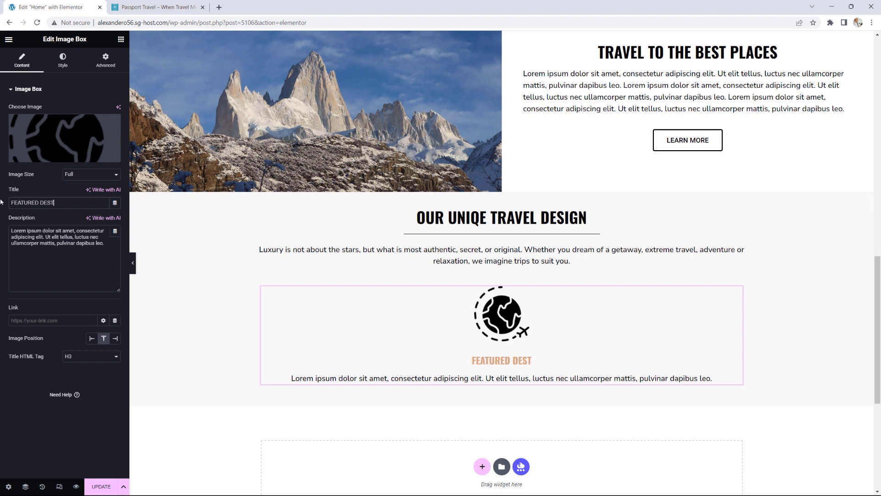
type("INAT")
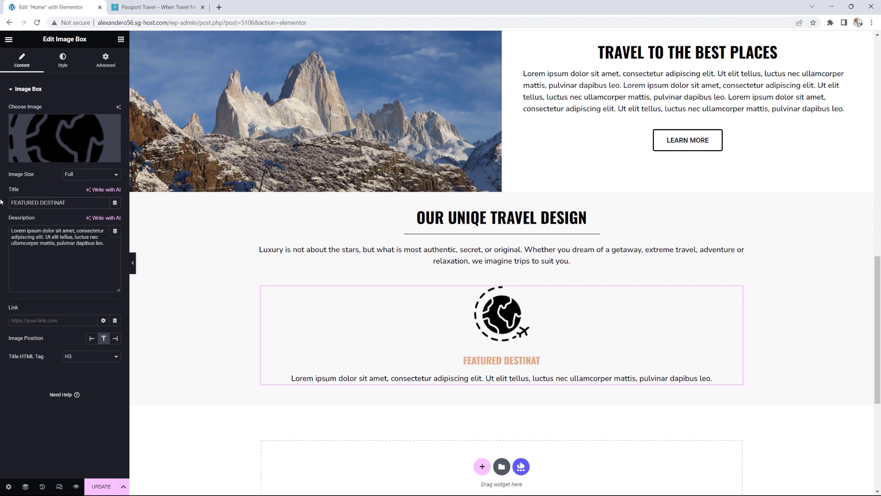
key("BackSpace")
key("BackSpace")
key("BackSpace")
key("BackSpace")
key("BackSpace")
key("BackSpace")
key("BackSpace")
key("BackSpace")
key("BackSpace")
key("BackSpace")
key("BackSpace")
key("BackSpace")
key("BackSpace")
key("BackSpace")
key("BackSpace")
key("BackSpace")
key("BackSpace")
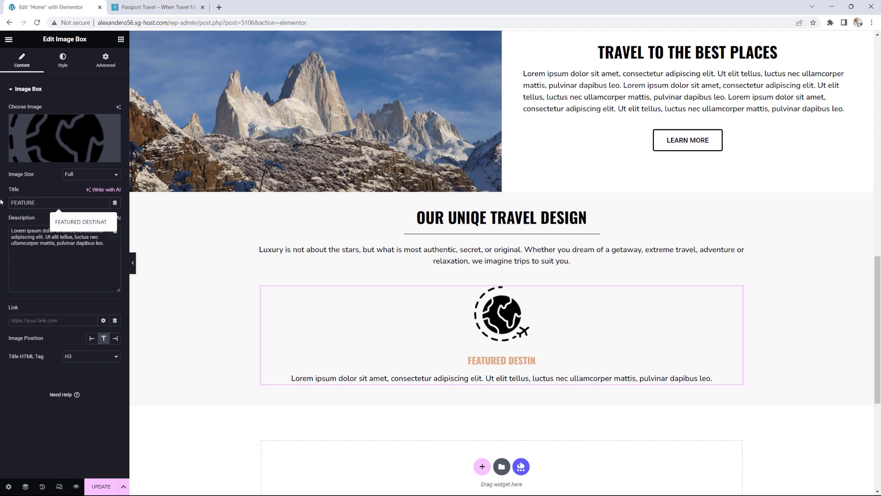
type("F")
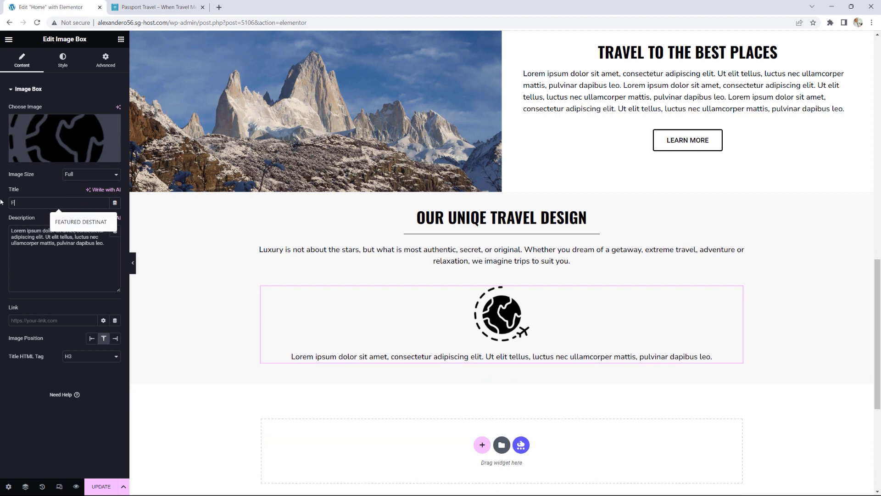
type("eatured ")
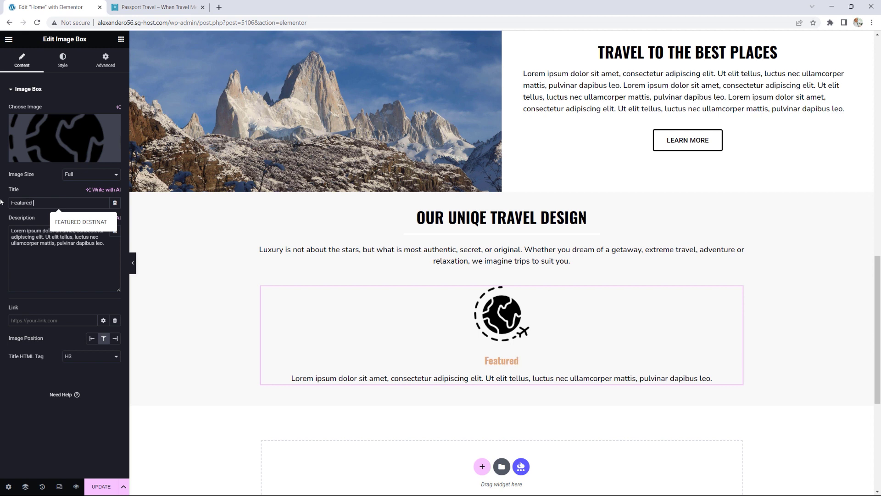
type("Destinations")
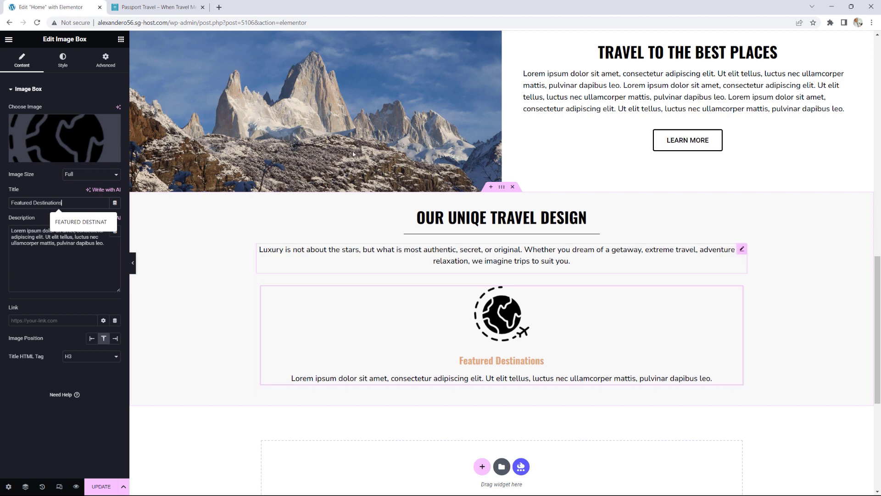
left_click(158, 7)
left_click(367, 249)
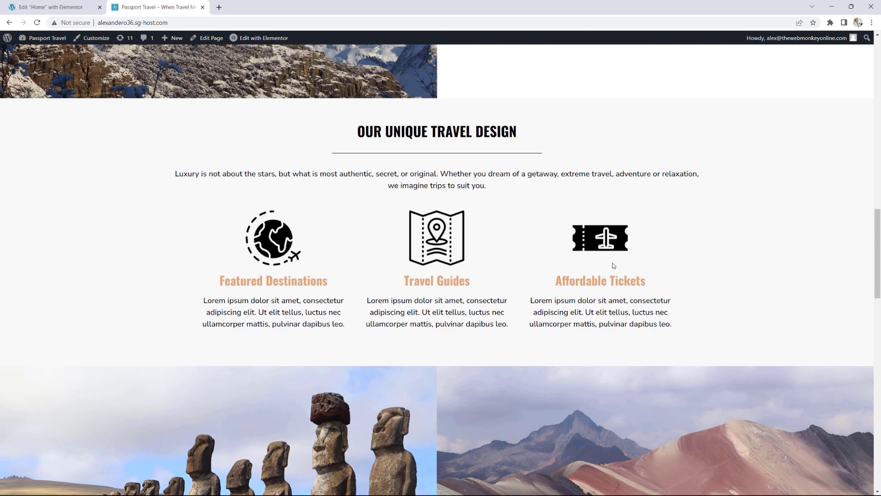
left_click(105, 4)
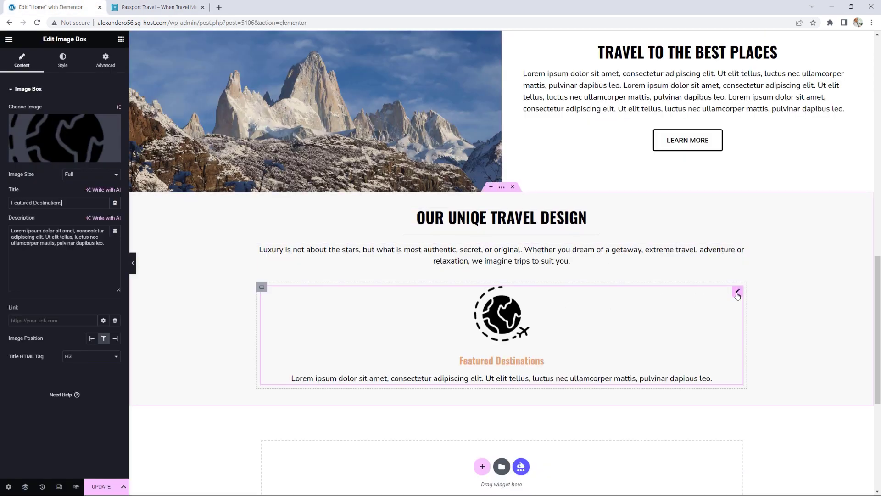
Step: Duplicate the Featured Destinations image box to create two more boxes
right_click(738, 295)
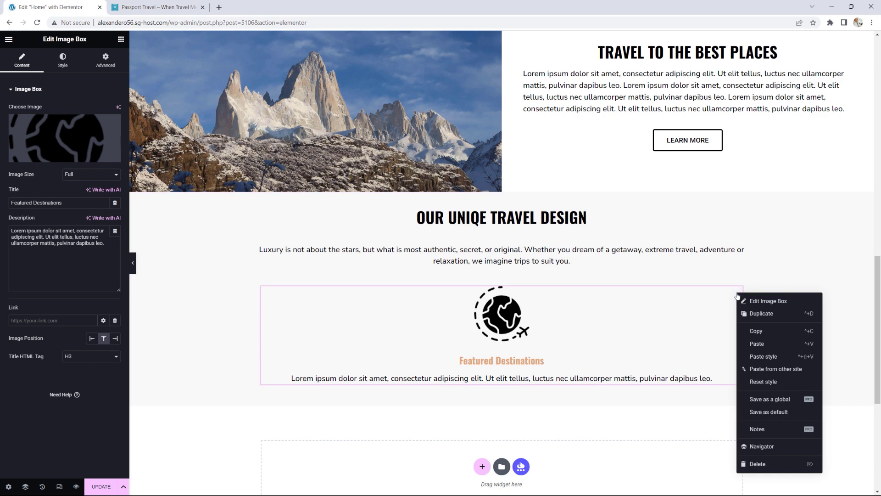
left_click(756, 313)
scroll(729, 331, "down", 3)
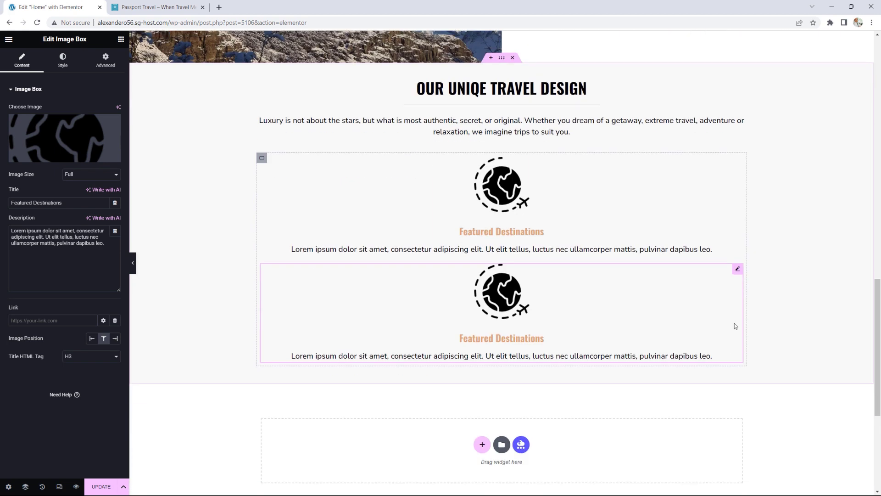
right_click(738, 272)
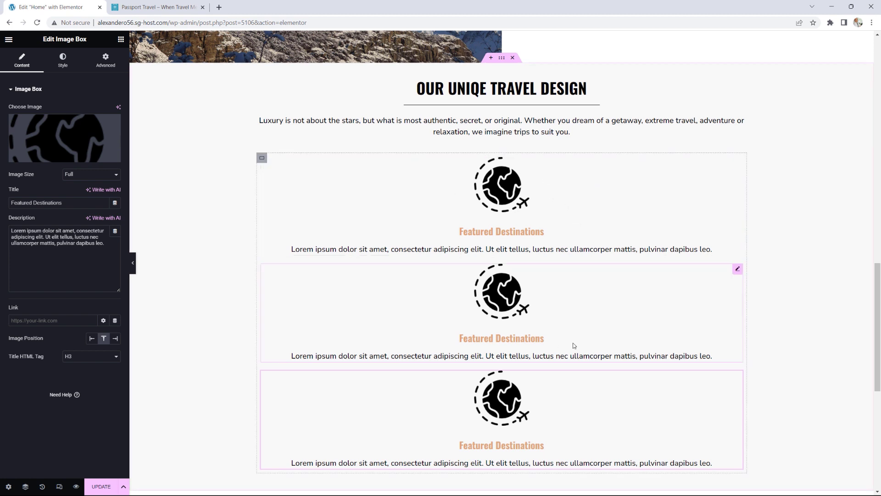
Step: Give the second image box the map icon and the title 'Travel Guides'
left_click(738, 271)
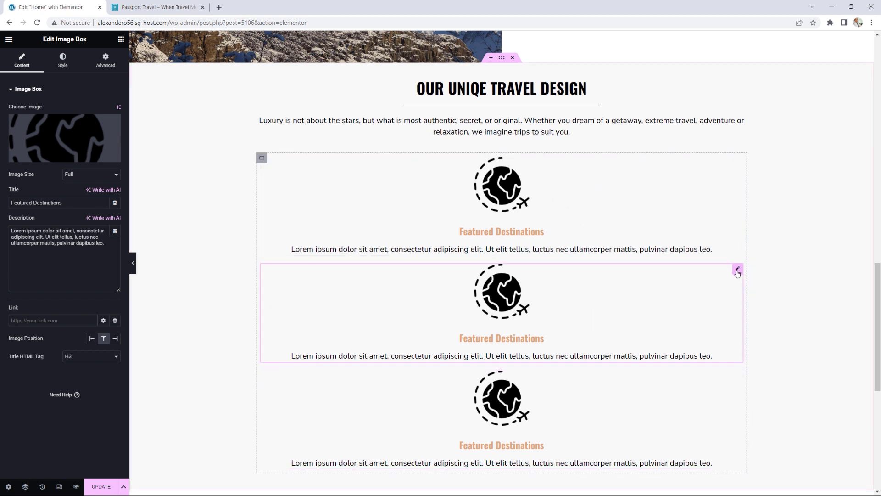
mouse_move(73, 142)
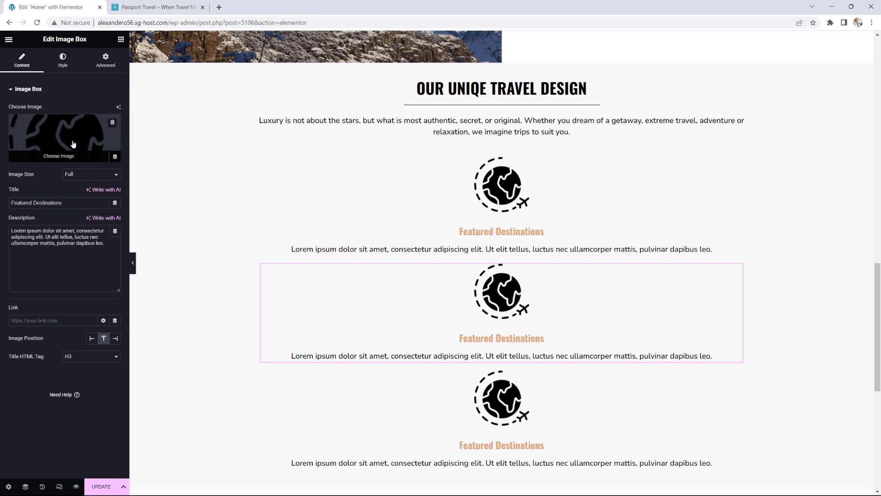
left_click(73, 139)
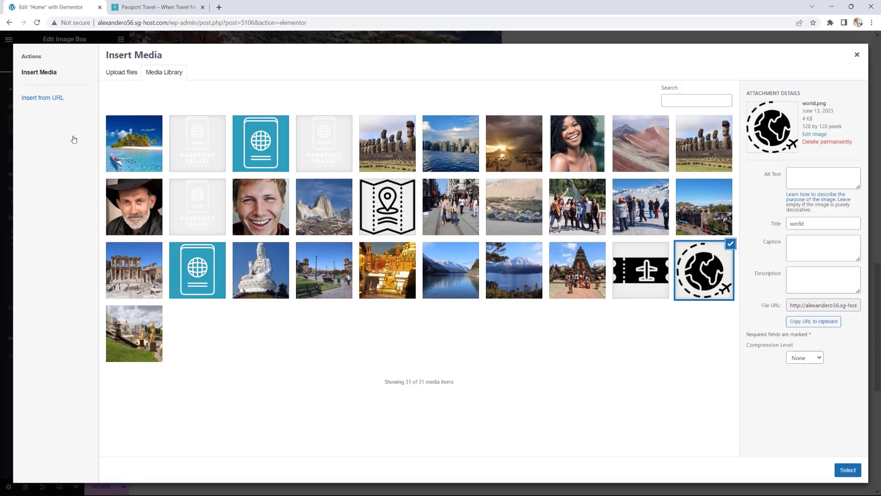
left_click(383, 205)
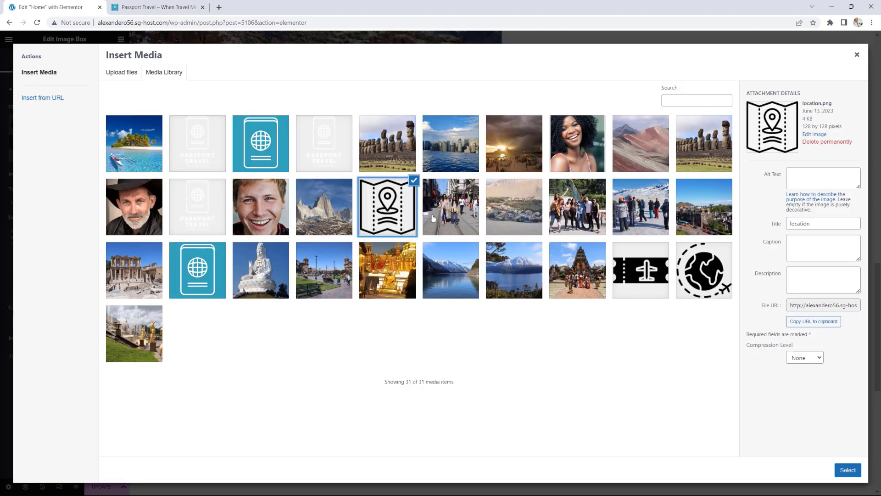
left_click(847, 471)
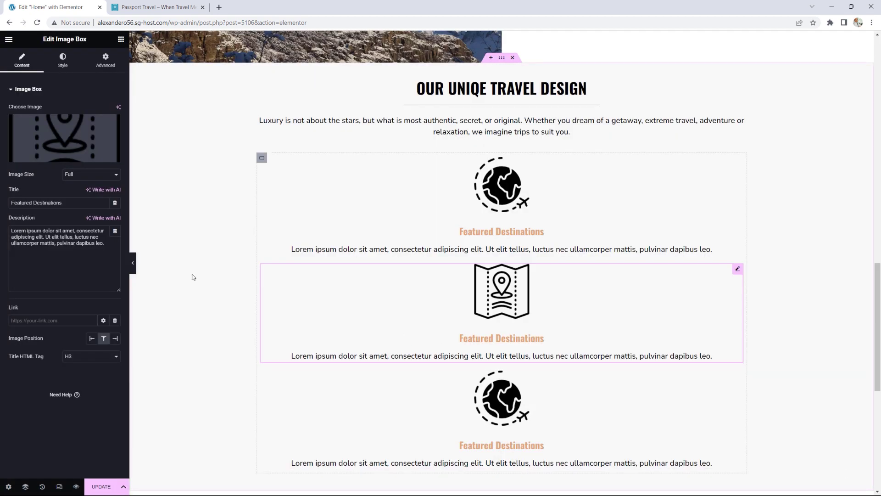
left_click_drag(62, 203, 3, 203)
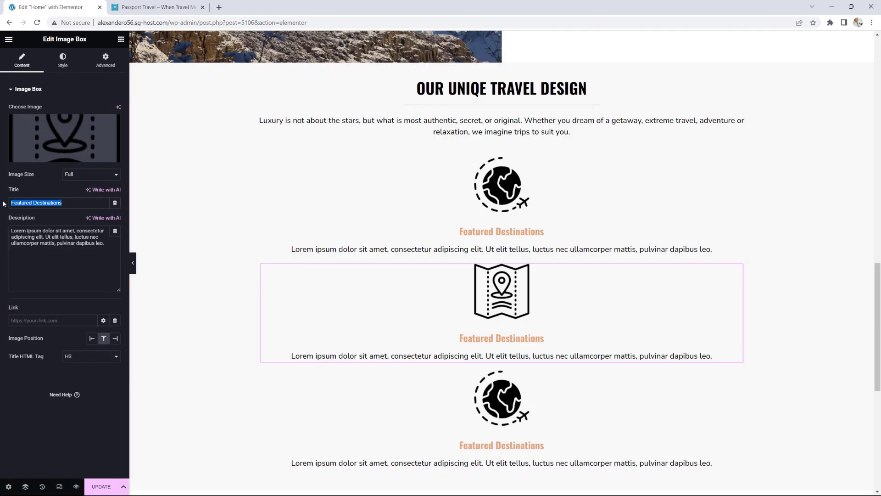
type("Travel ")
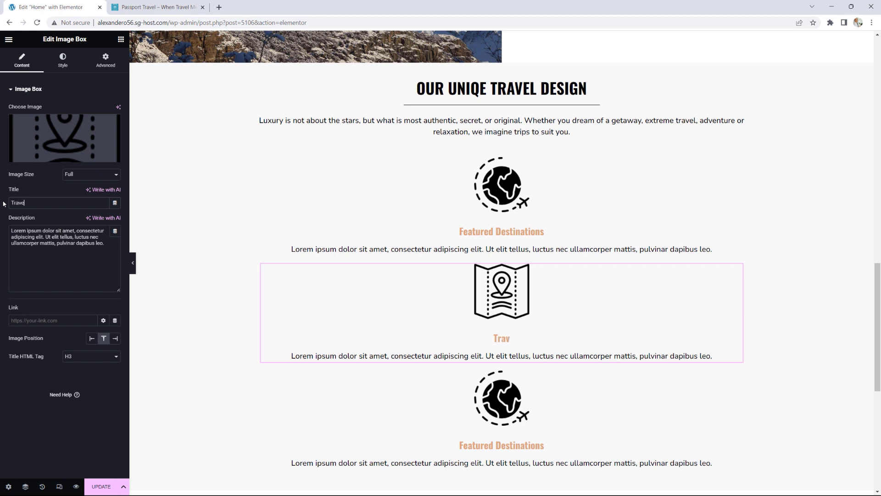
type("Guides")
Step: Give the third box the ticket icon and title 'Affordable Tickets', then check the live site
scroll(625, 299, "down", 1)
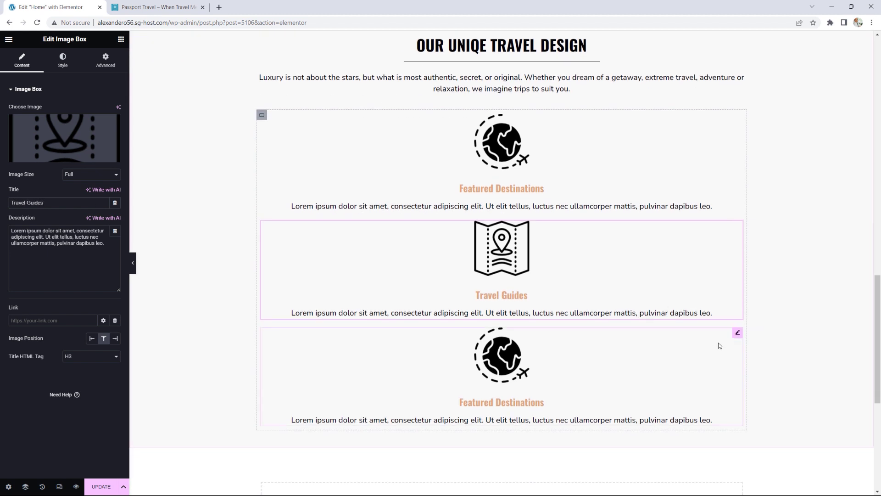
left_click(738, 334)
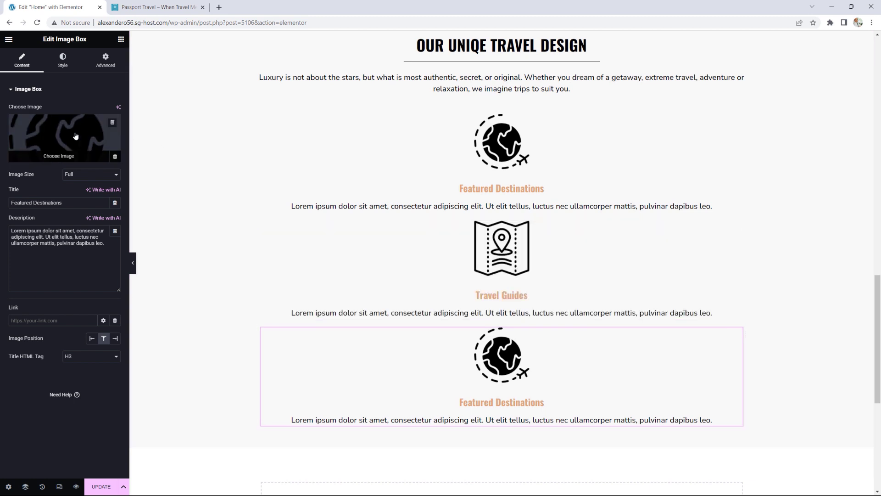
left_click(76, 135)
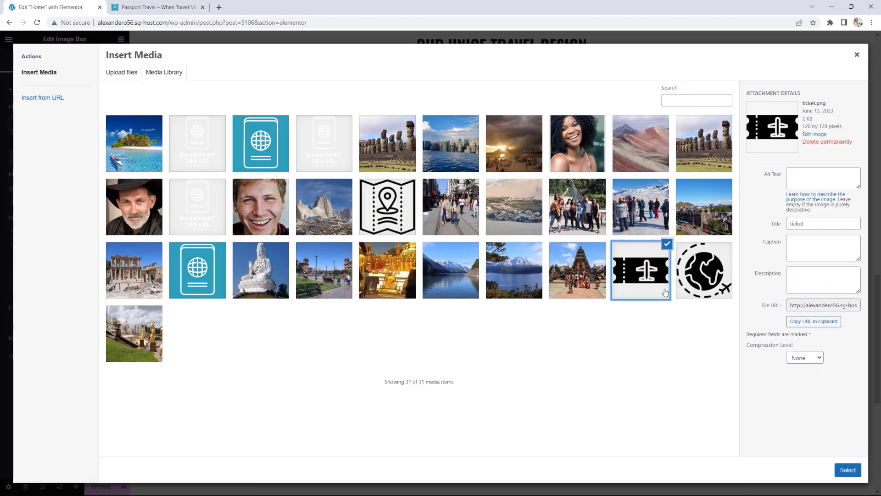
left_click(631, 272)
left_click(846, 471)
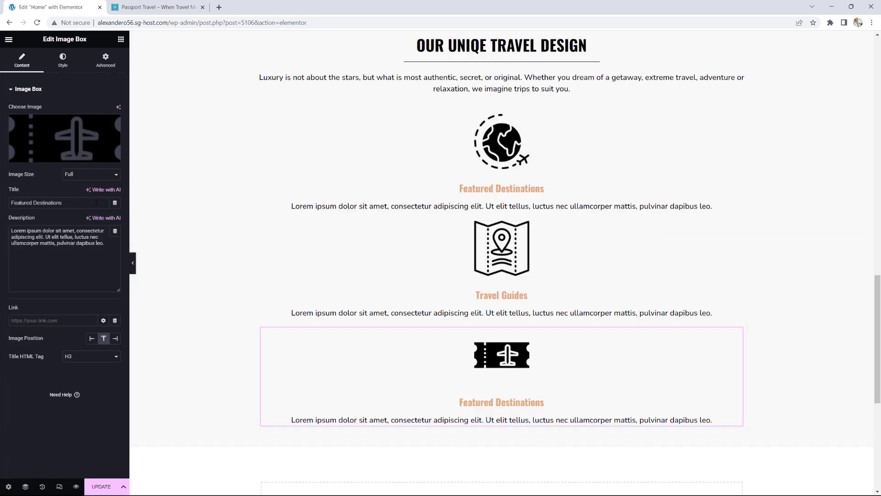
left_click_drag(72, 204, 1, 196)
type("Af")
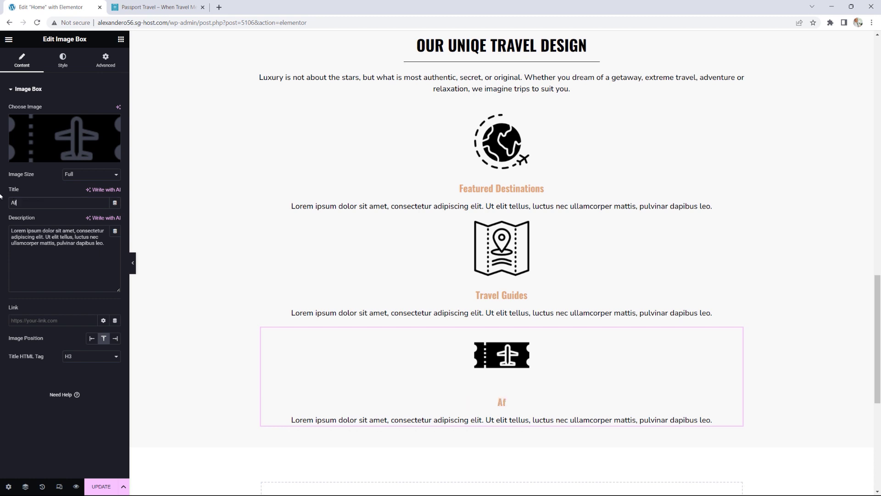
type("fordable Tickets")
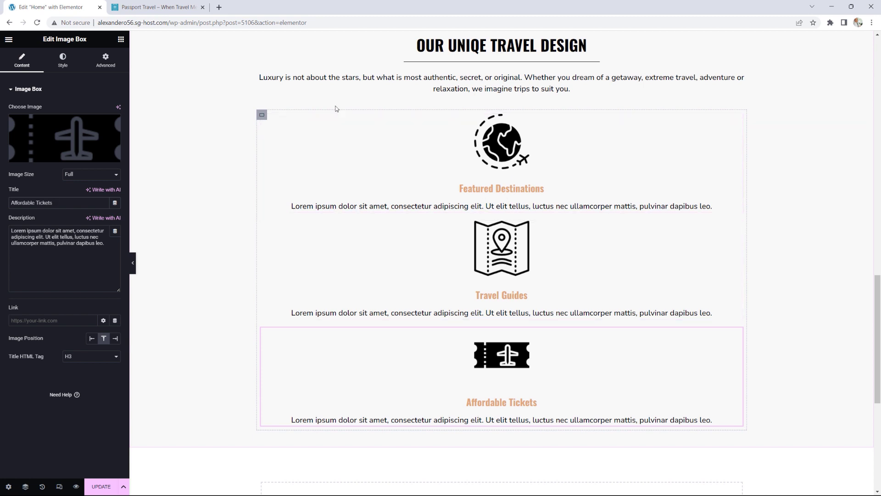
key("ctrl+Tab")
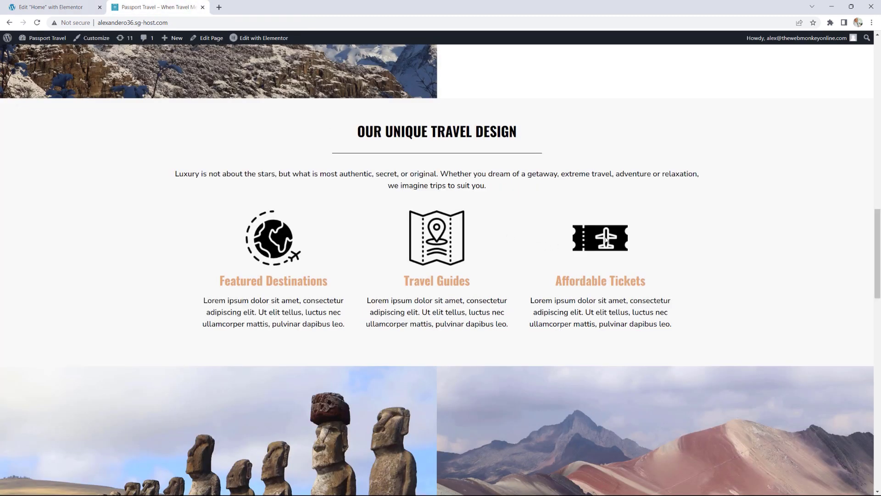
key("ctrl+Tab")
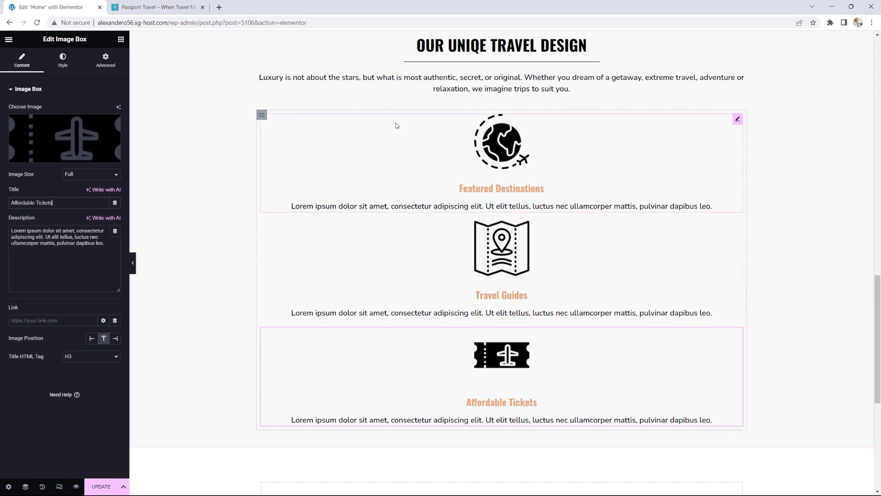
Step: Set the image boxes' container Direction to Row - horizontal and update the page
left_click(262, 115)
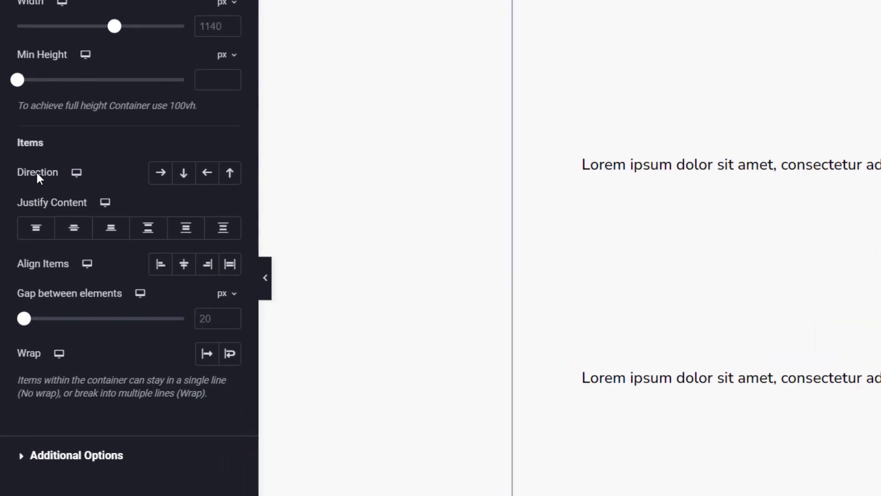
left_click(164, 175)
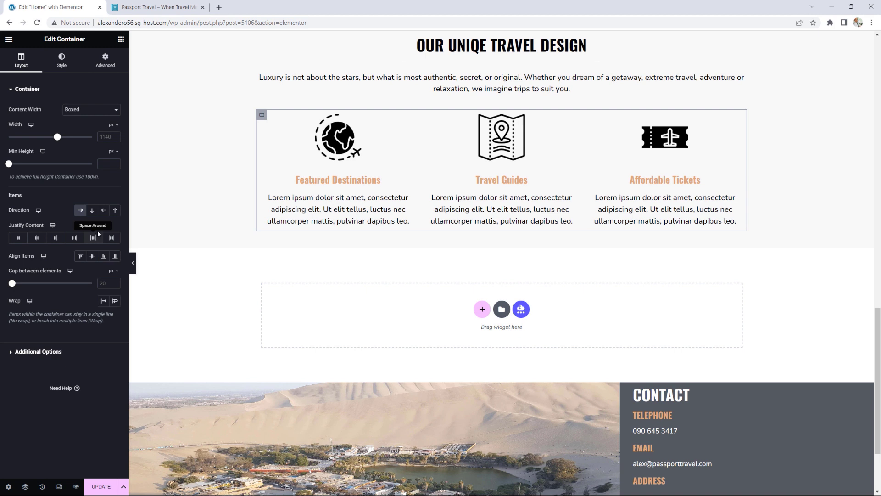
left_click(100, 486)
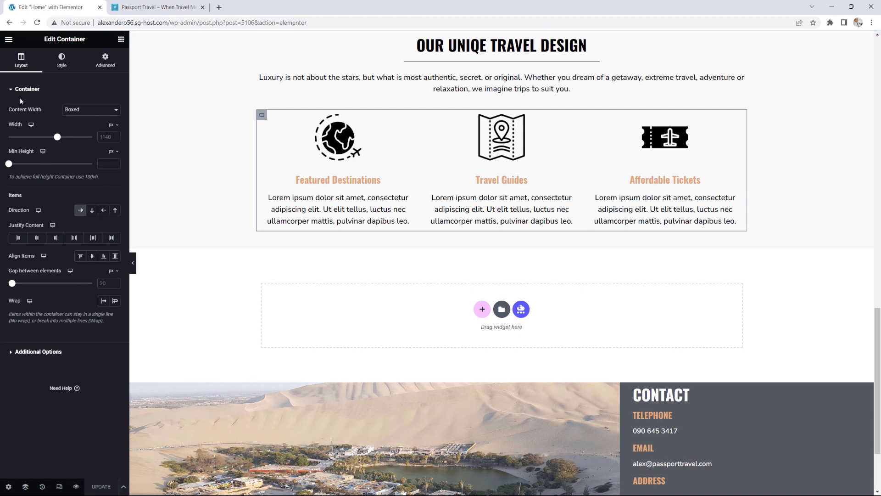
left_click(9, 39)
Step: Open the live page in a new tab and scroll through it
right_click(30, 185)
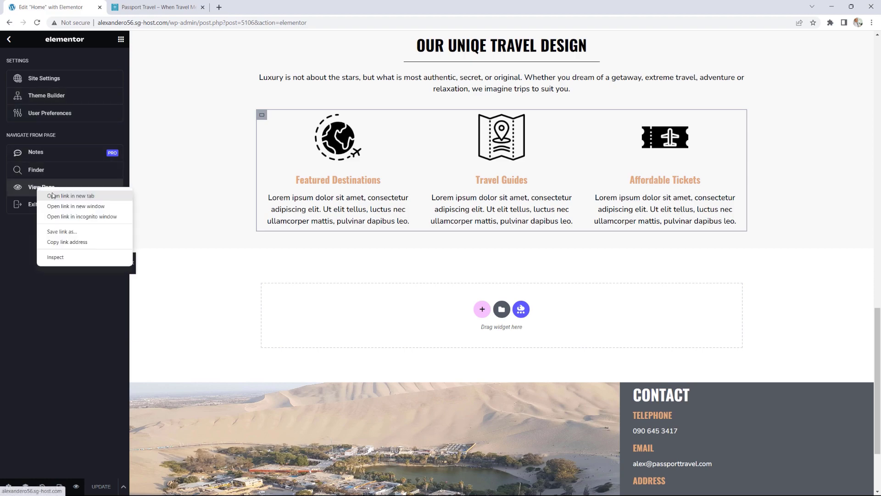
left_click(55, 190)
left_click(152, 6)
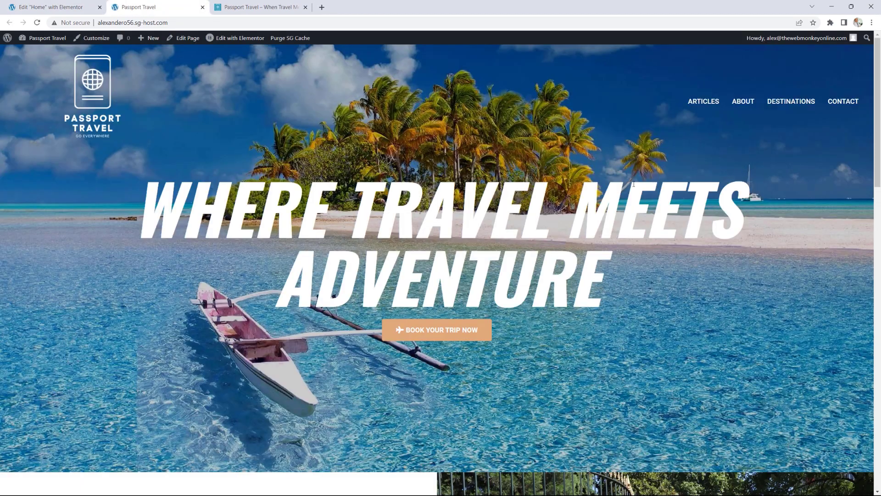
scroll(466, 81, "down", 10)
scroll(630, 183, "down", 9)
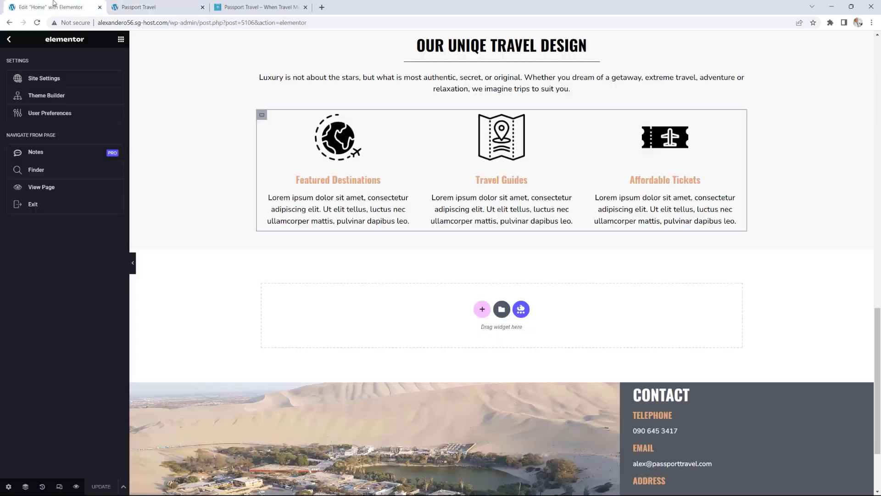
Step: Set the travel design section's top and bottom padding to 50 px and update the page
left_click(55, 7)
scroll(538, 208, "up", 2)
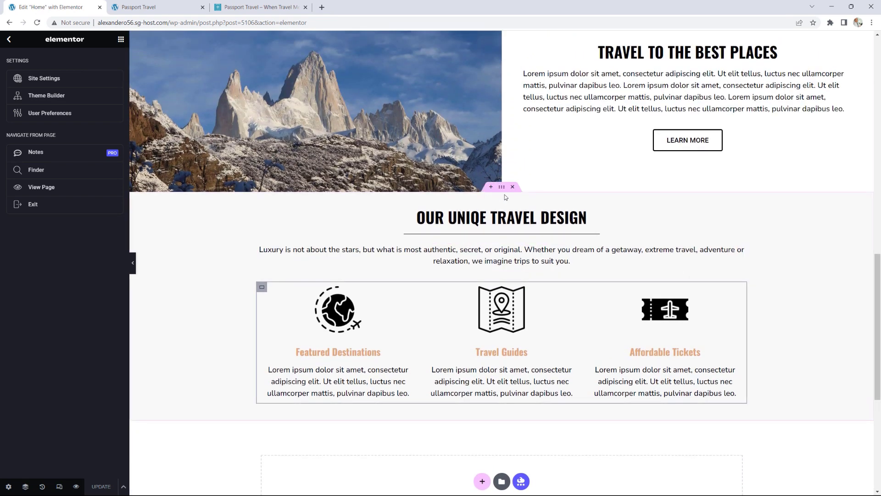
left_click(502, 187)
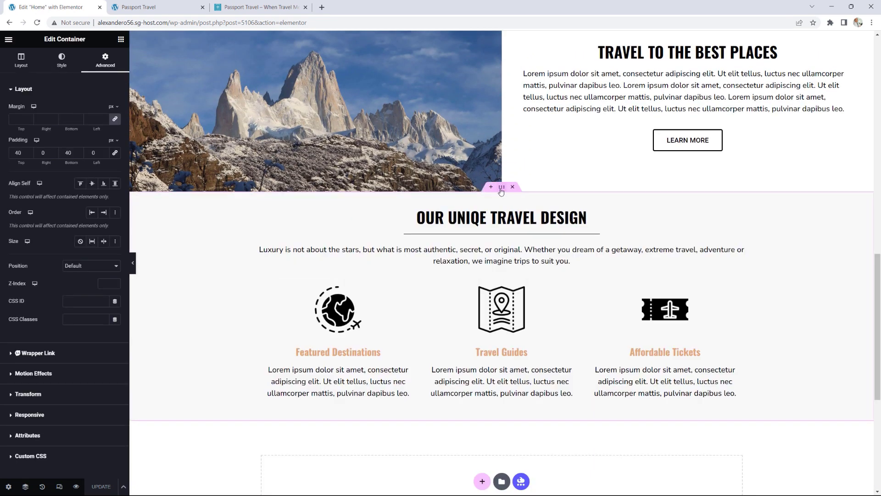
left_click(30, 152)
left_click(29, 152)
left_click(29, 152)
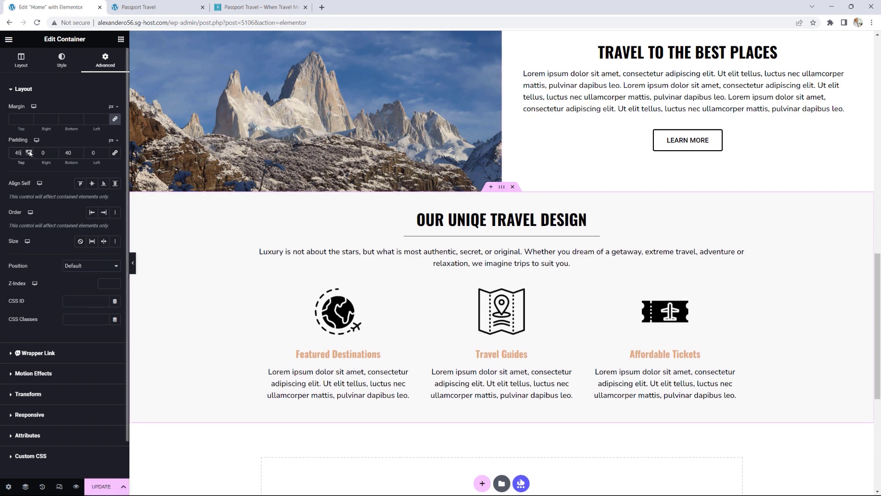
left_click(29, 152)
left_click(29, 151)
left_click(29, 152)
left_click(30, 151)
left_click(29, 152)
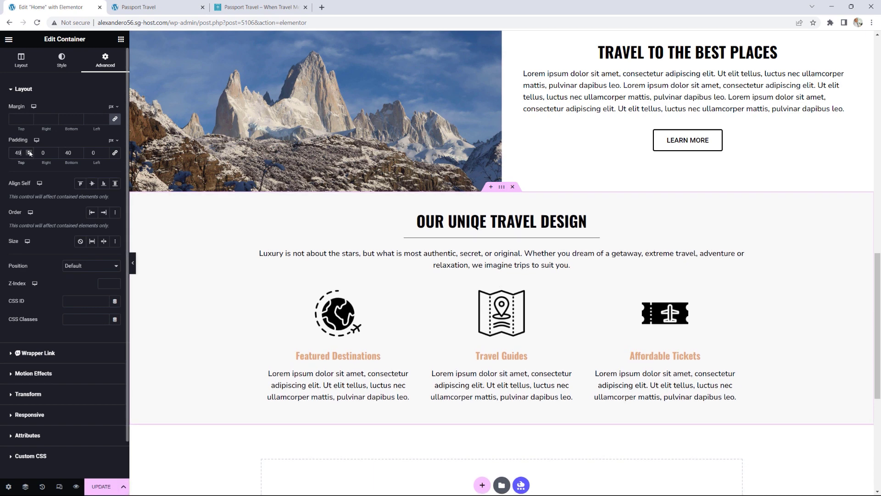
left_click(80, 151)
left_click(80, 152)
left_click(80, 151)
left_click(80, 151)
left_click(80, 151)
left_click(80, 151)
left_click(80, 152)
left_click(80, 151)
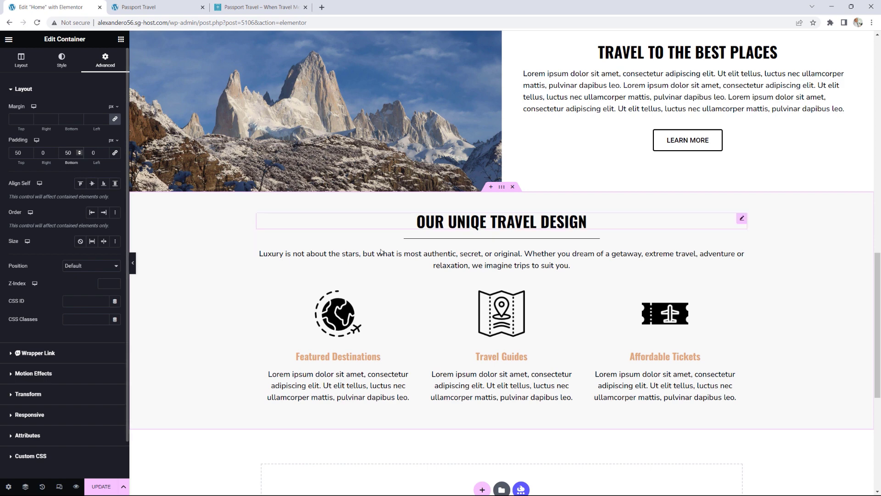
left_click(98, 487)
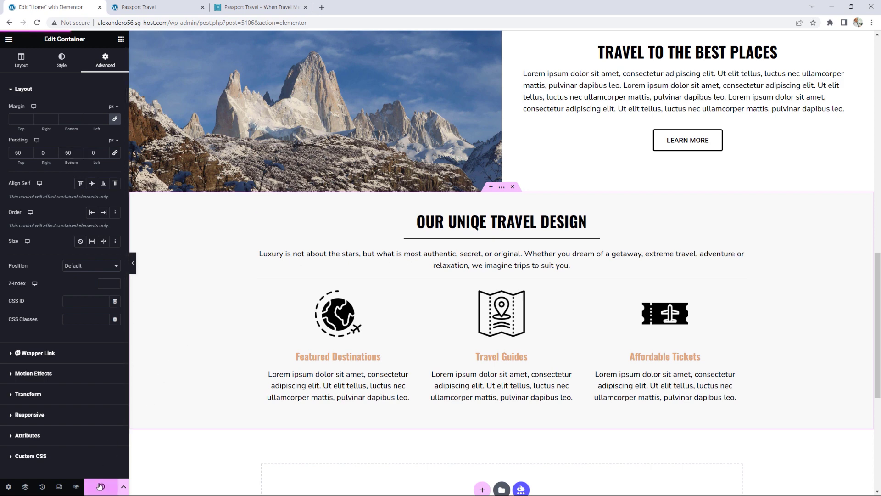
left_click(156, 6)
Step: Reload the live Passport Travel page and compare it with the reference site
left_click(37, 22)
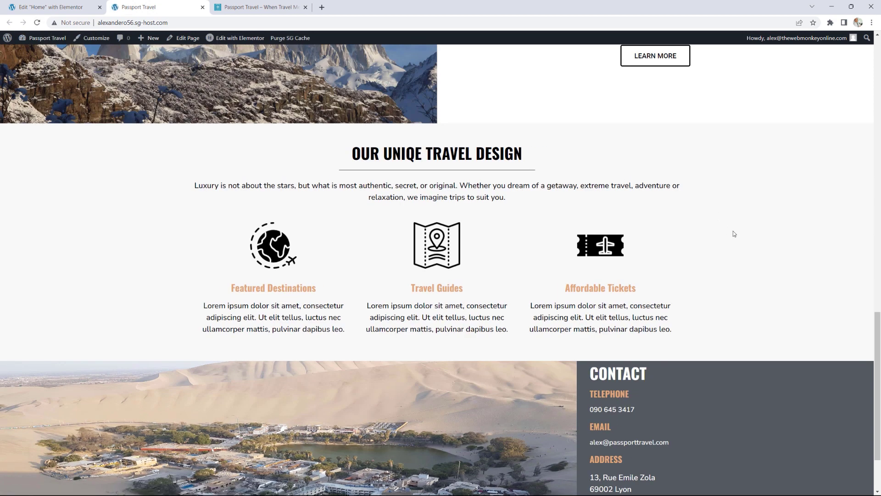
left_click(265, 3)
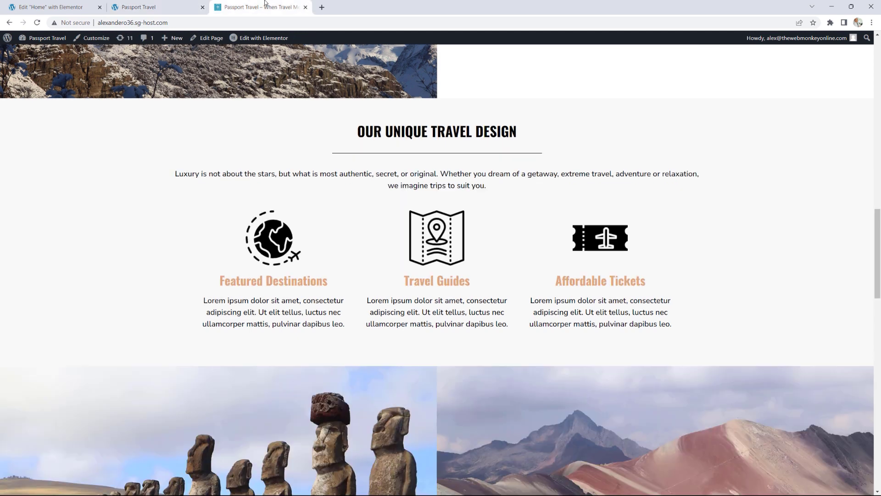
scroll(736, 238, "down", 5)
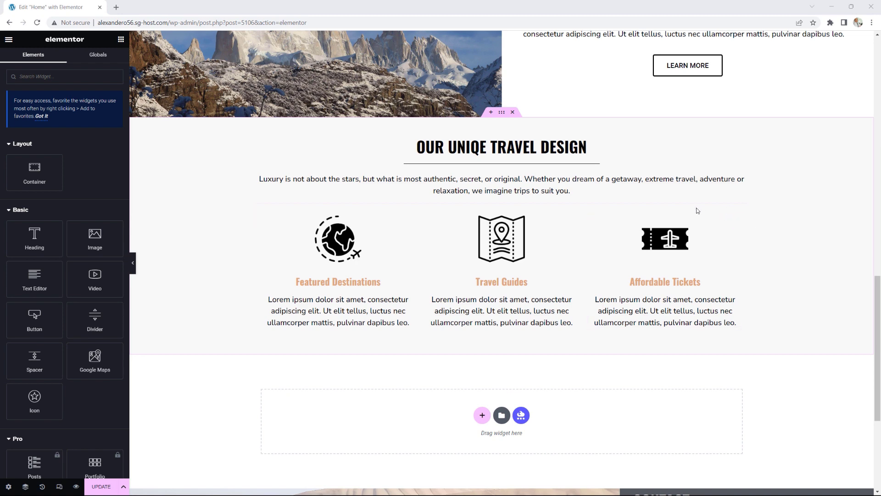
Step: Place an Image Carousel below the travel design section and make its container Full Width
scroll(694, 207, "down", 3)
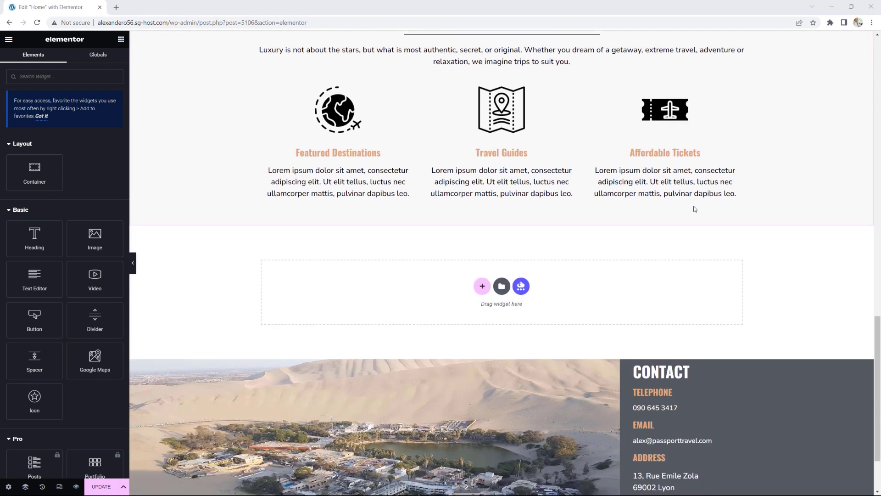
scroll(89, 223, "down", 3)
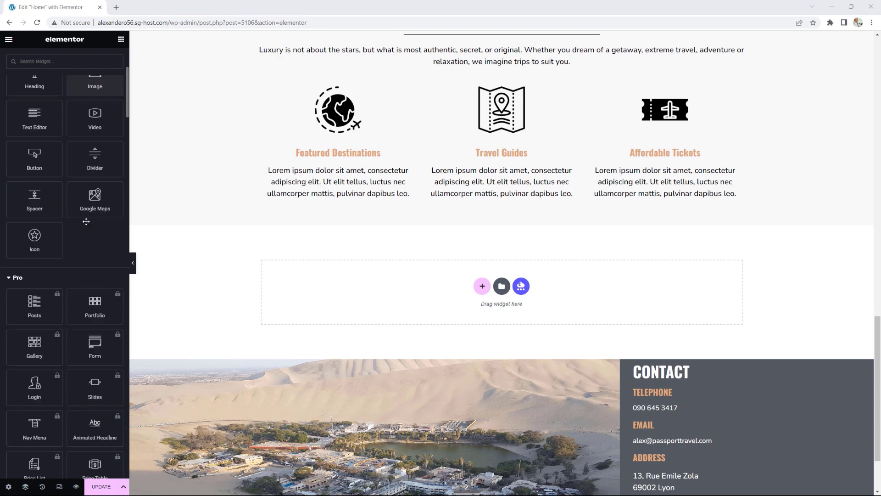
scroll(86, 221, "down", 9)
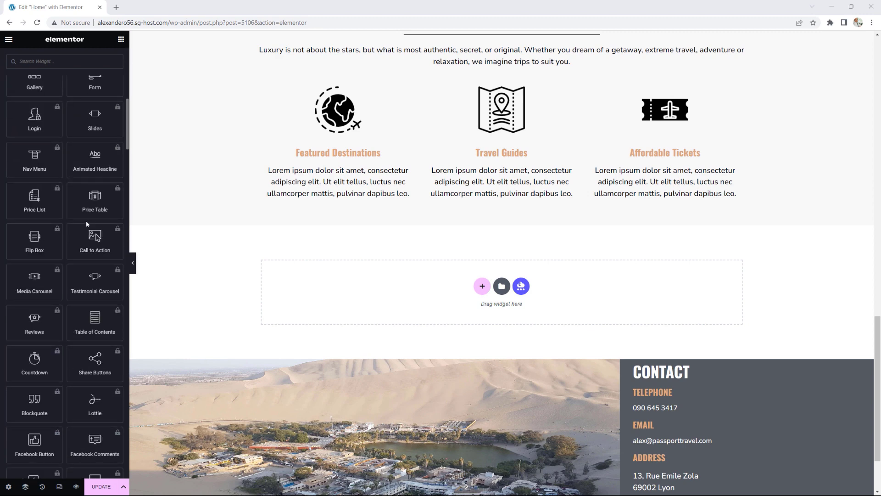
scroll(87, 223, "down", 5)
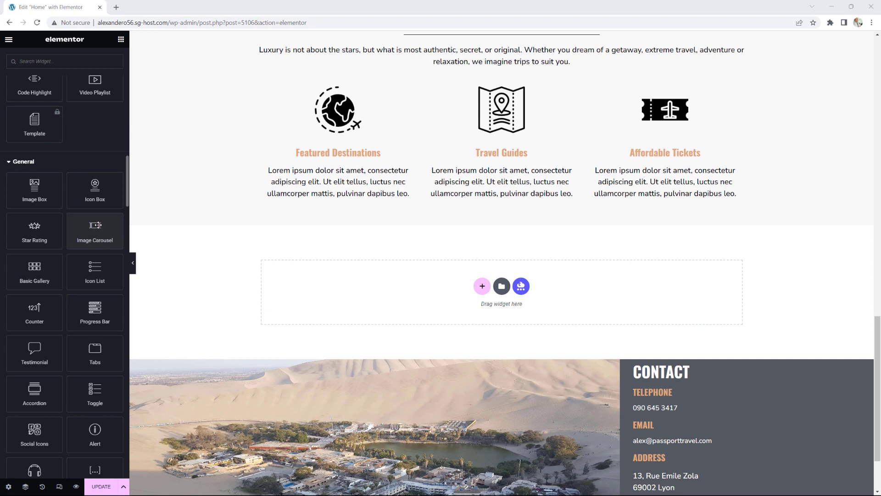
left_click_drag(93, 225, 454, 284)
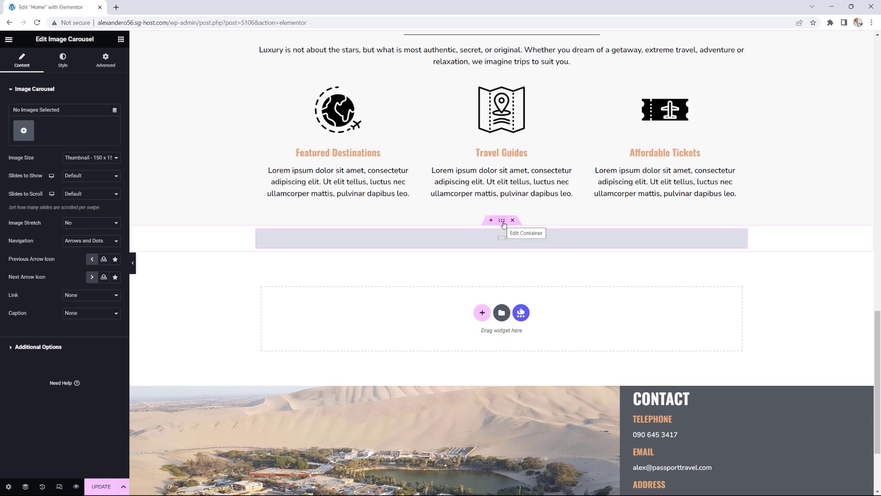
left_click(503, 224)
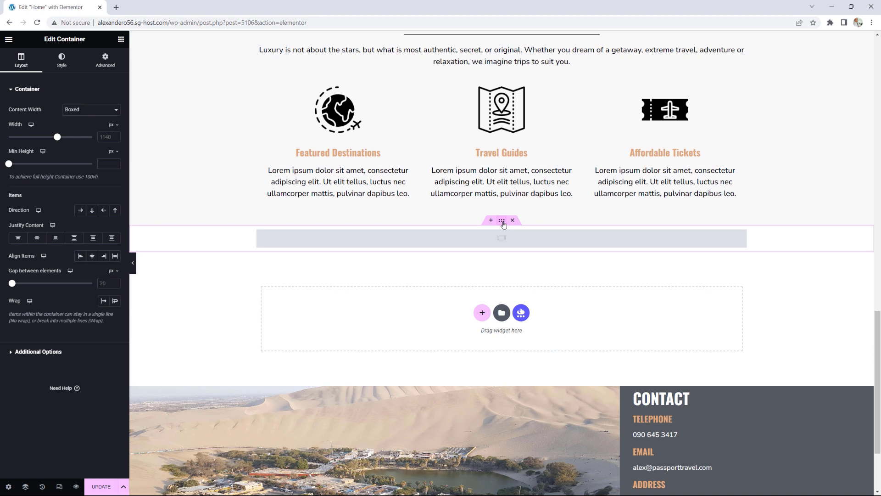
left_click(77, 112)
left_click(78, 125)
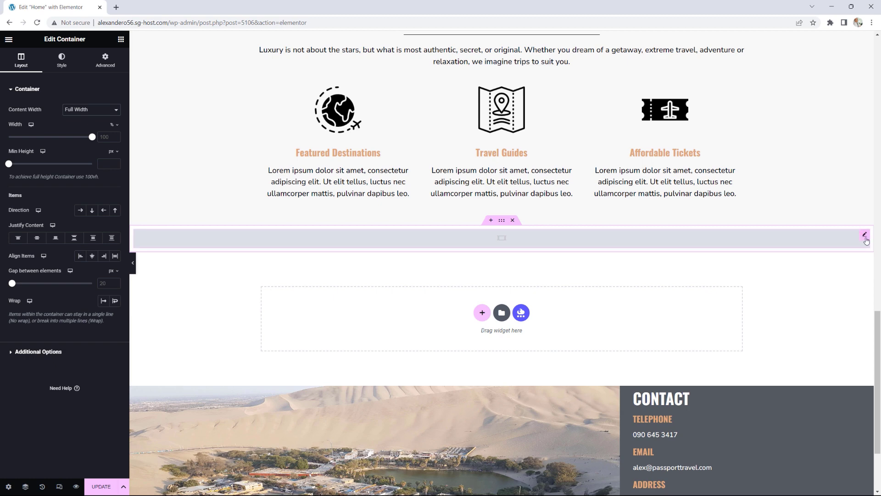
left_click(865, 235)
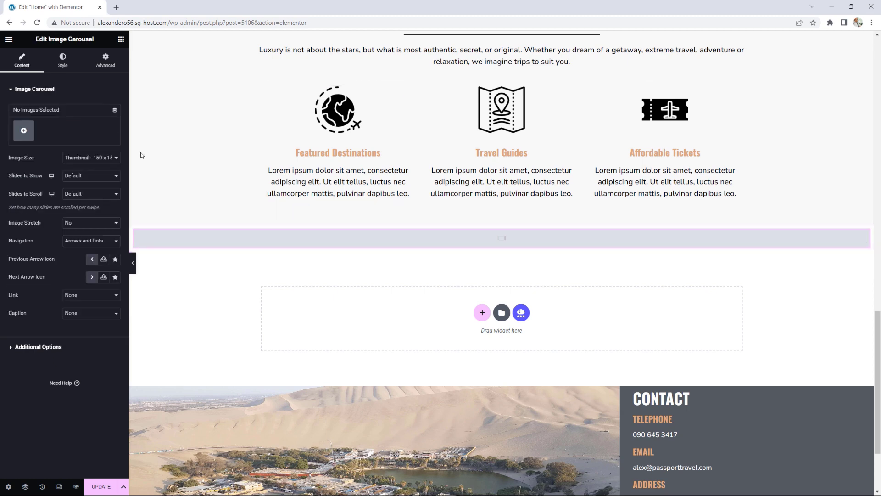
Step: Insert a gallery of rainbow-mountain, Rapa-Nui, Ephesus, glacier-moreno, st-petersburg and Bariloche photos
left_click(23, 131)
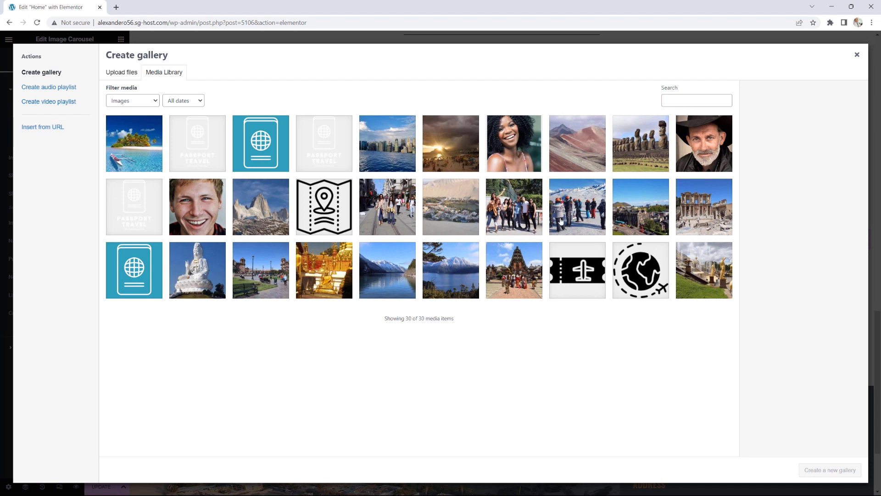
left_click(579, 158)
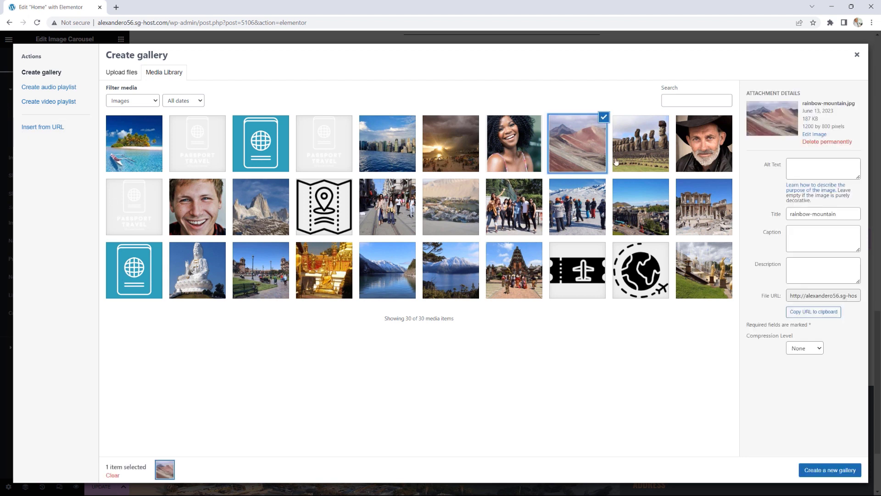
left_click(644, 163)
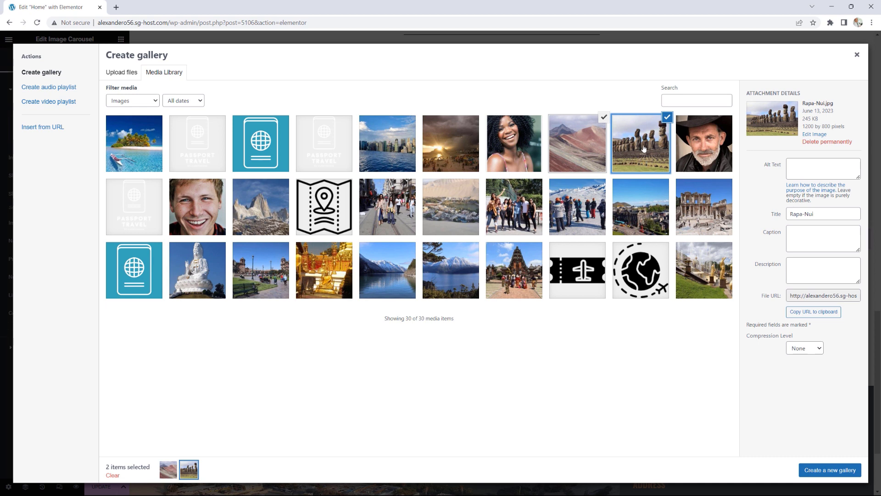
left_click(702, 218)
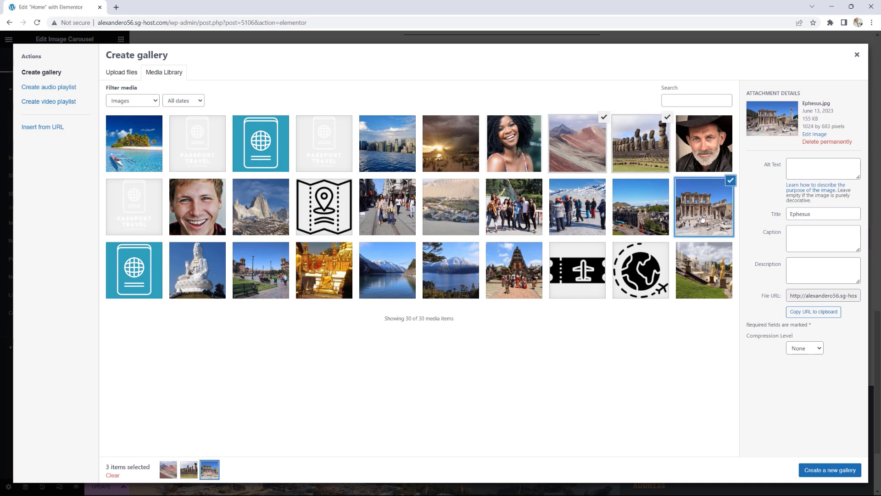
left_click(575, 216)
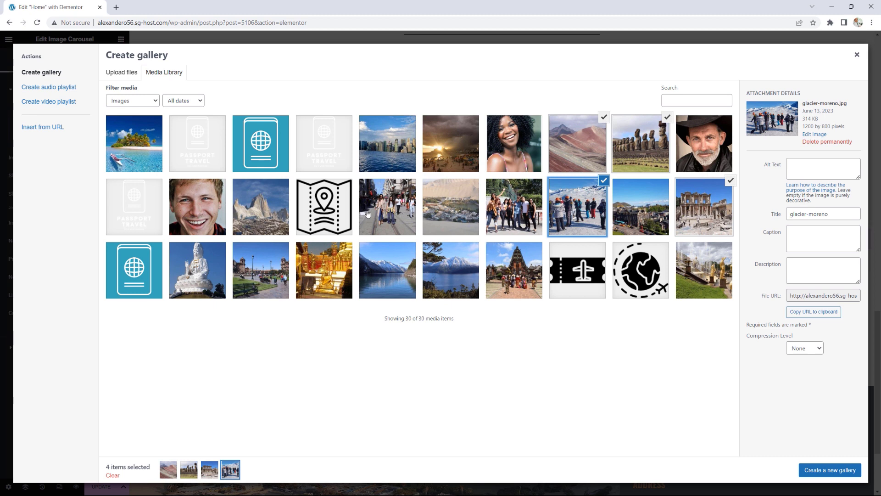
left_click(714, 284)
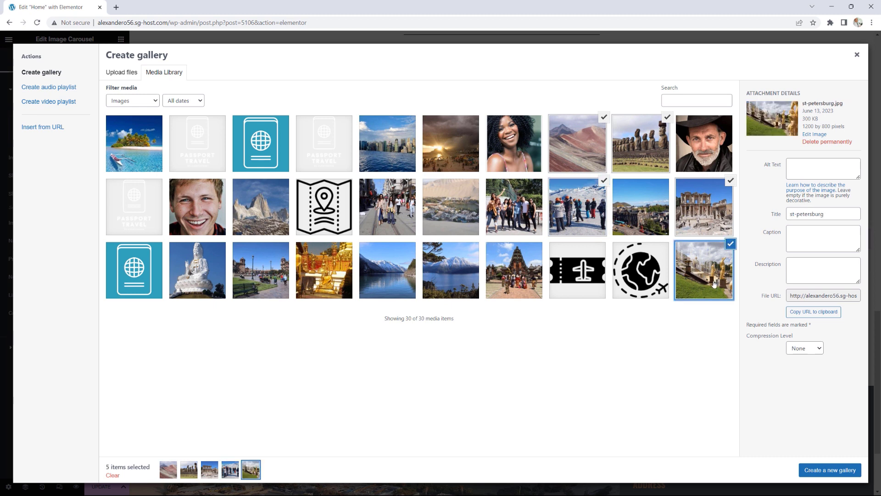
left_click(457, 285)
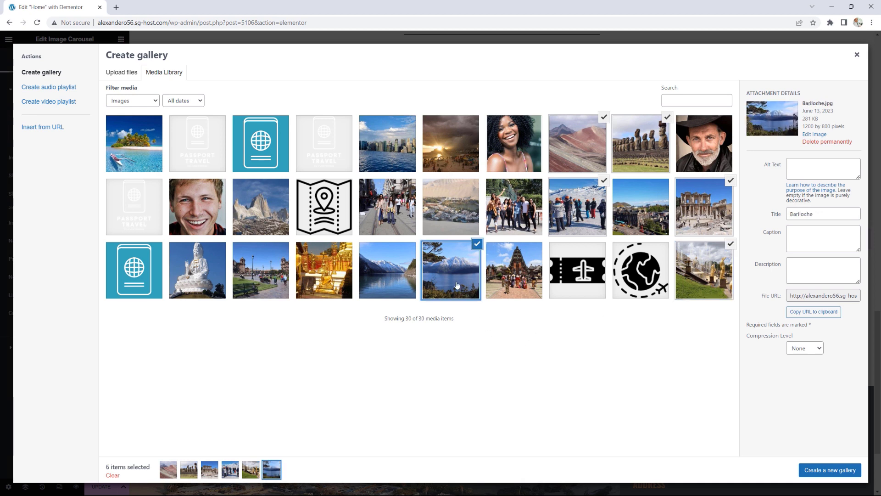
left_click(822, 471)
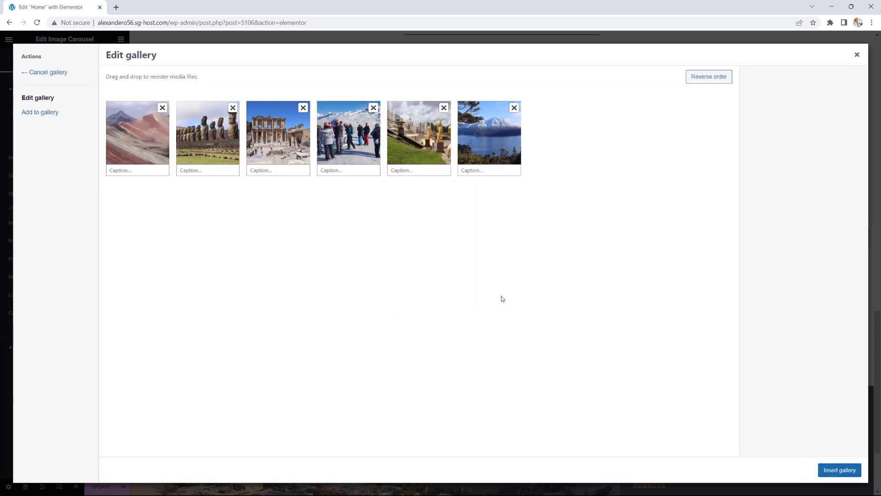
left_click(839, 469)
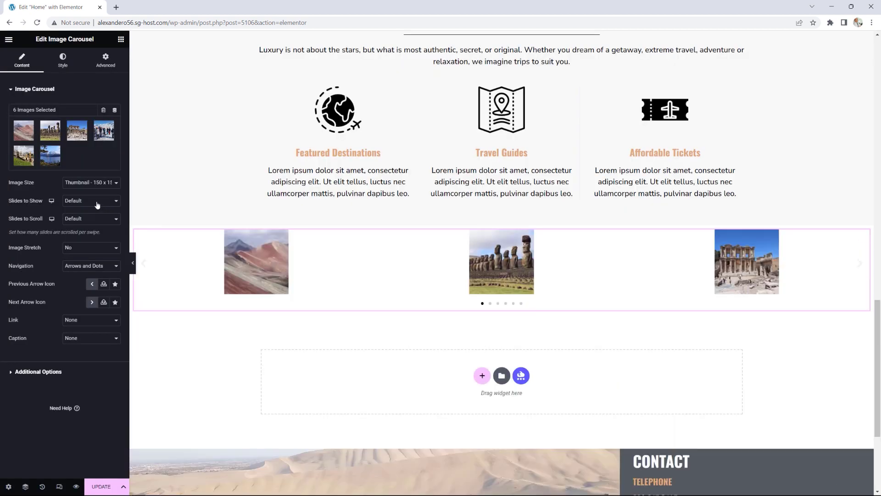
Step: Set Image Size Full, Slides to Show 2, Slides to Scroll 2, Navigation Dots, Caption Title
left_click(79, 186)
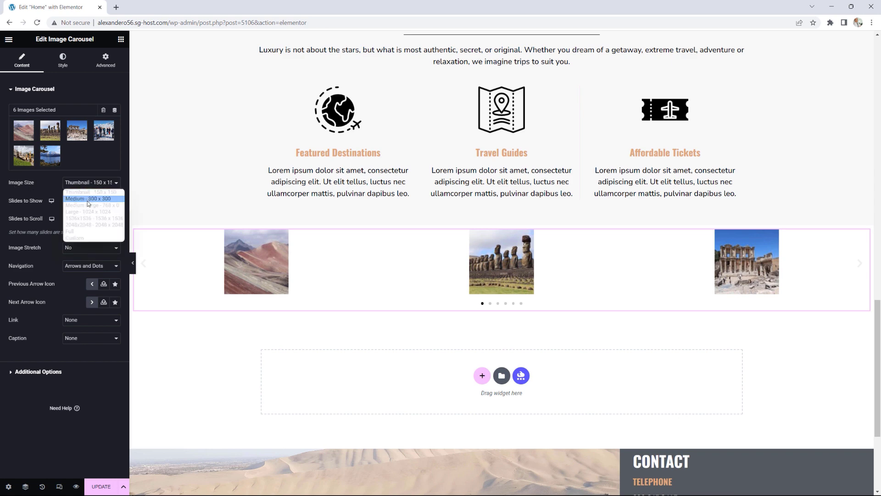
left_click(75, 233)
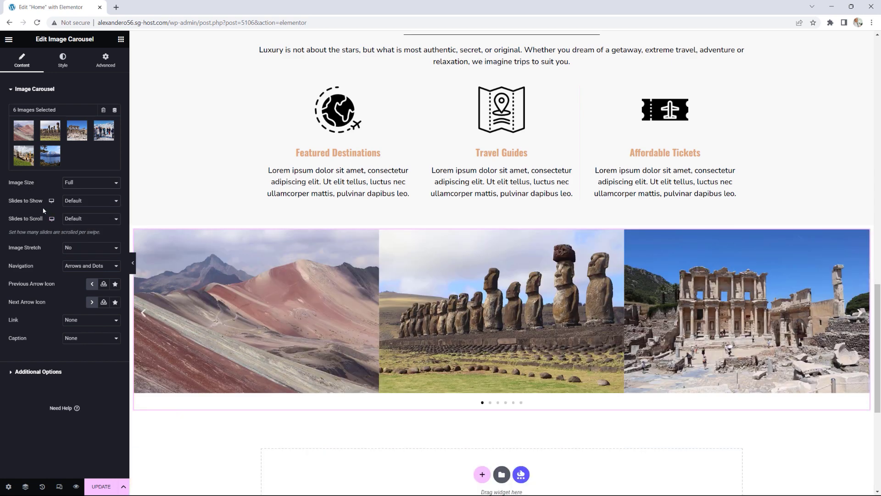
left_click(83, 202)
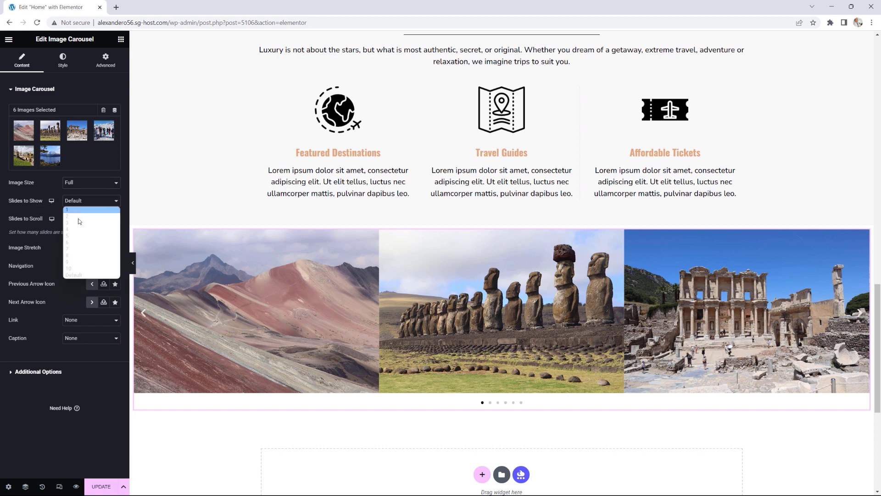
left_click(78, 216)
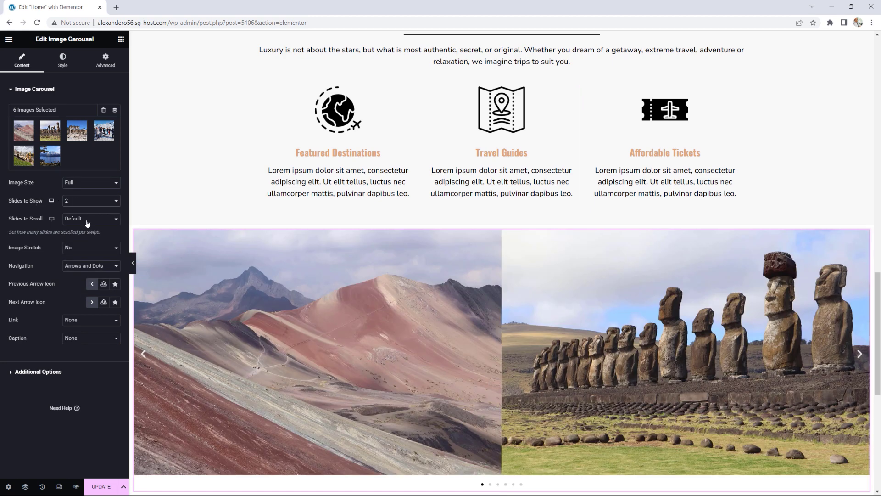
left_click(87, 223)
left_click(77, 234)
left_click(94, 267)
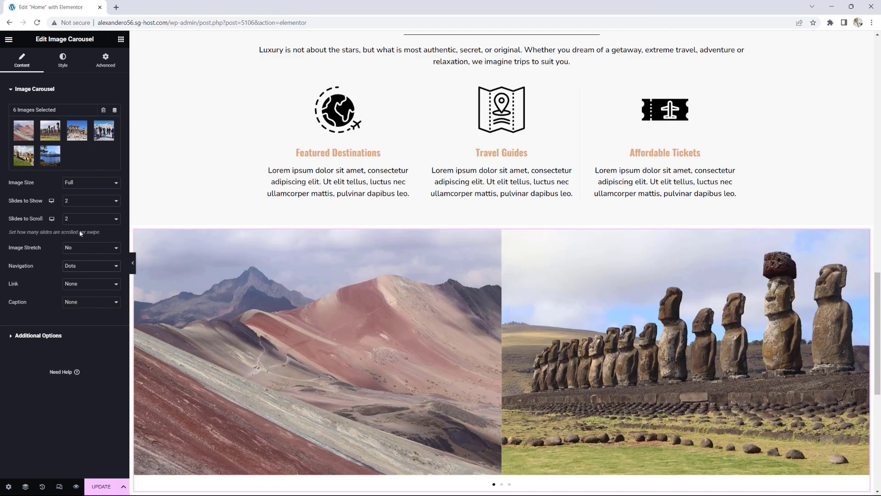
left_click(98, 303)
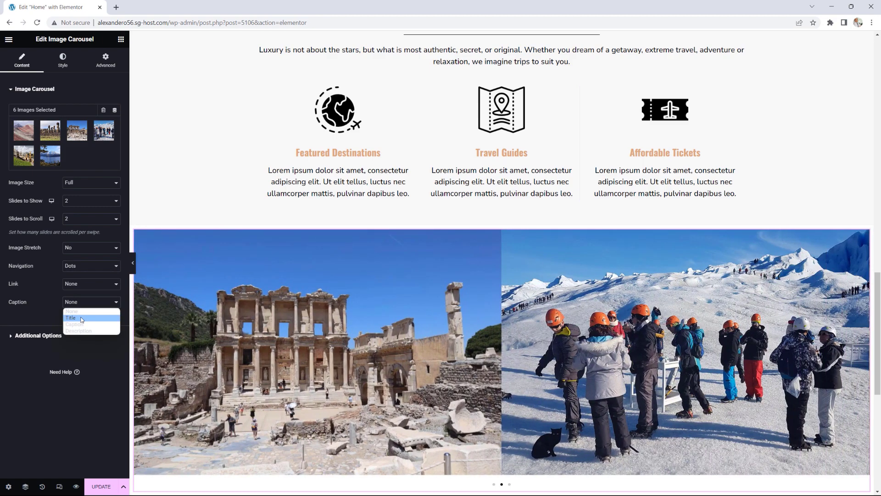
left_click(82, 319)
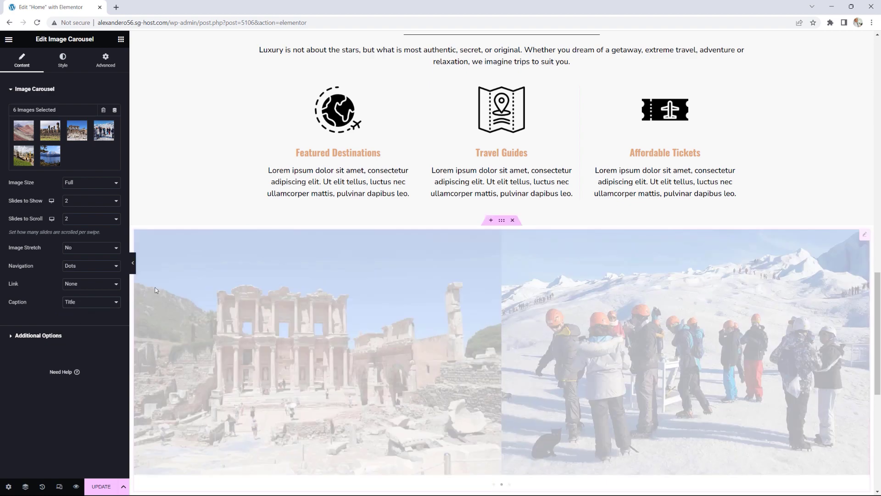
scroll(349, 267, "down", 2)
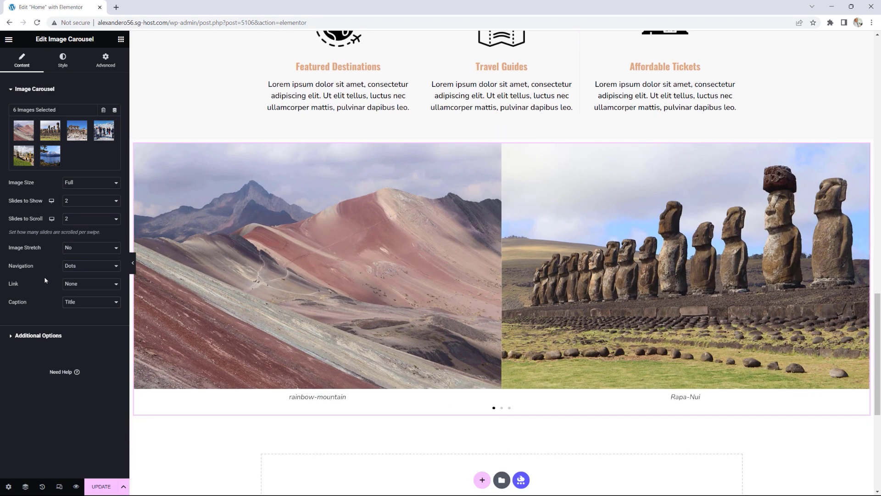
Step: Switch Lazyload to Yes, keep pagination dots outside the images, and update the page
left_click(51, 336)
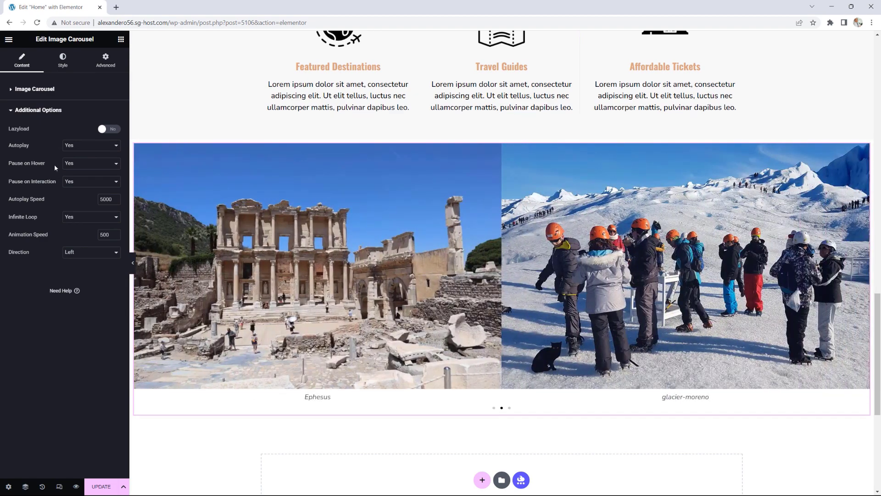
left_click(109, 130)
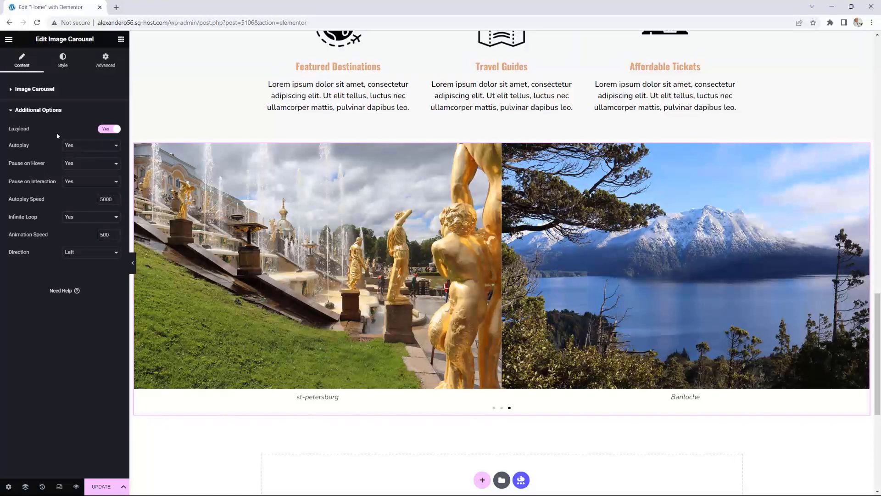
left_click(64, 61)
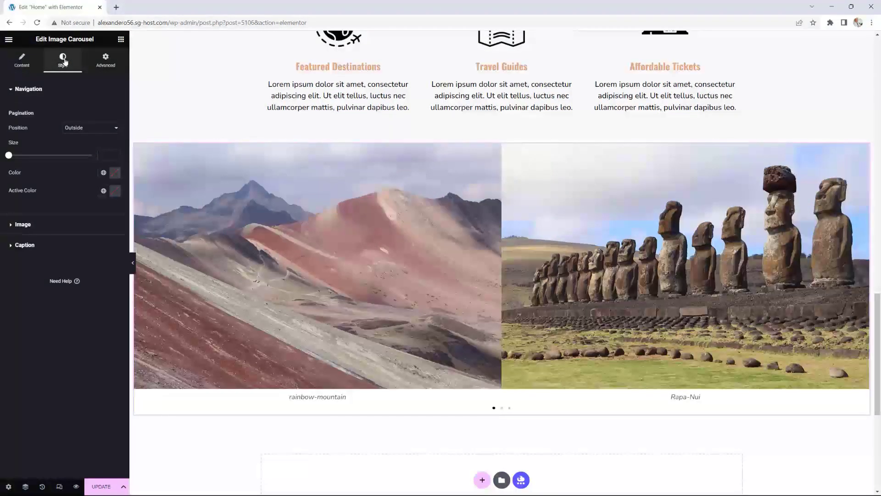
left_click(76, 129)
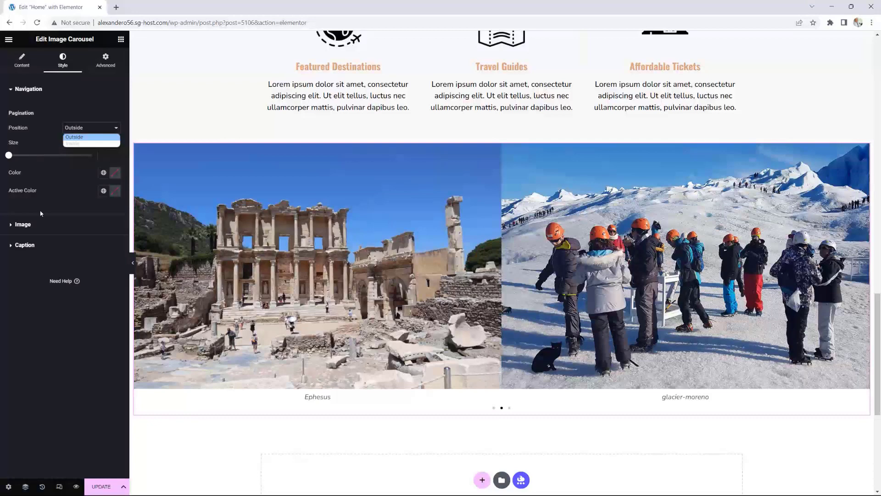
left_click(39, 224)
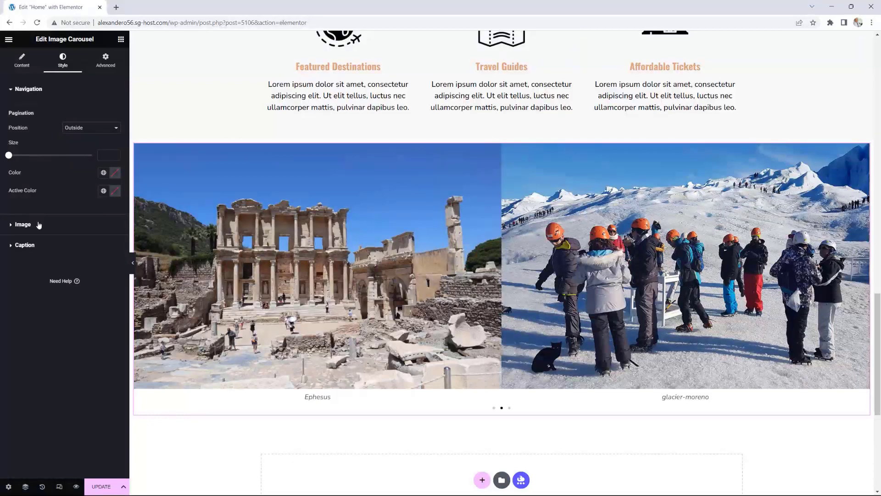
left_click(40, 224)
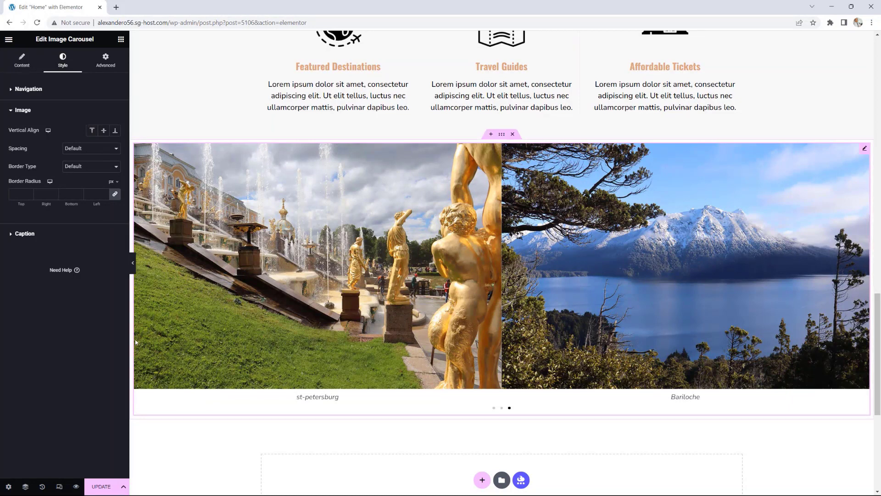
left_click(102, 488)
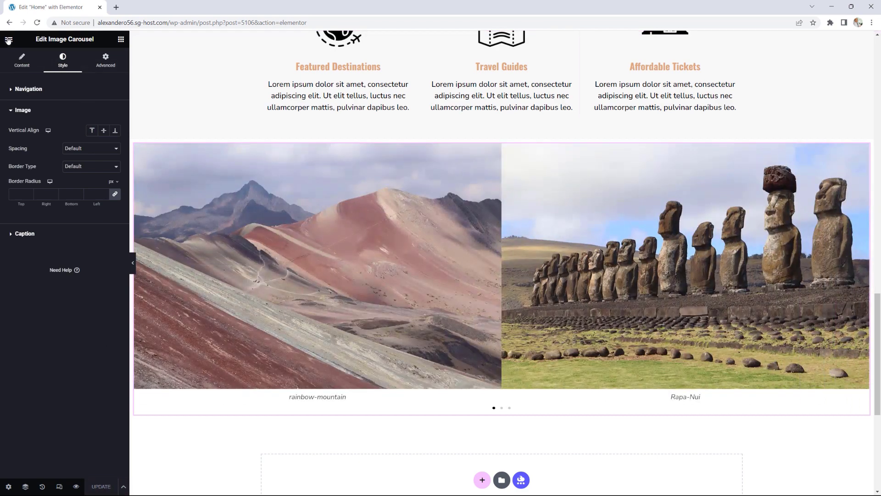
Step: View the live home page and scroll down to the rainbow-mountain and Rapa-Nui carousel
left_click(8, 39)
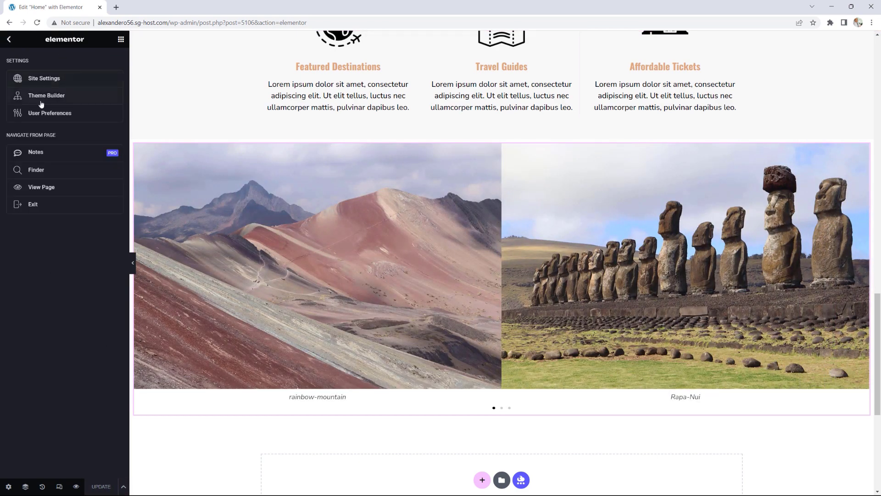
left_click(47, 186)
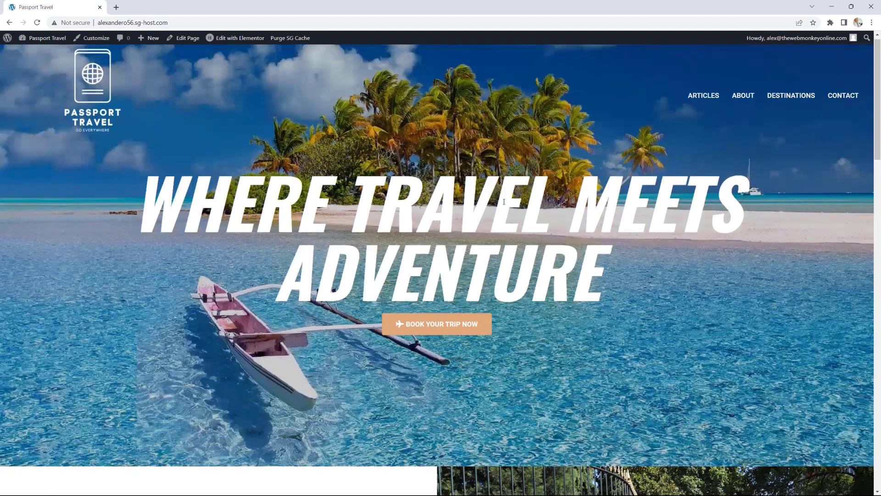
scroll(440, 202, "down", 20)
scroll(504, 202, "down", 5)
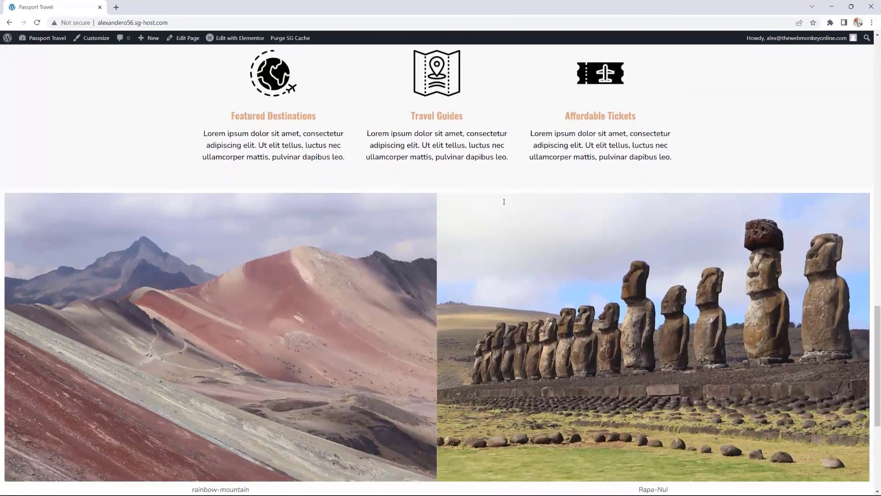
scroll(503, 202, "down", 1)
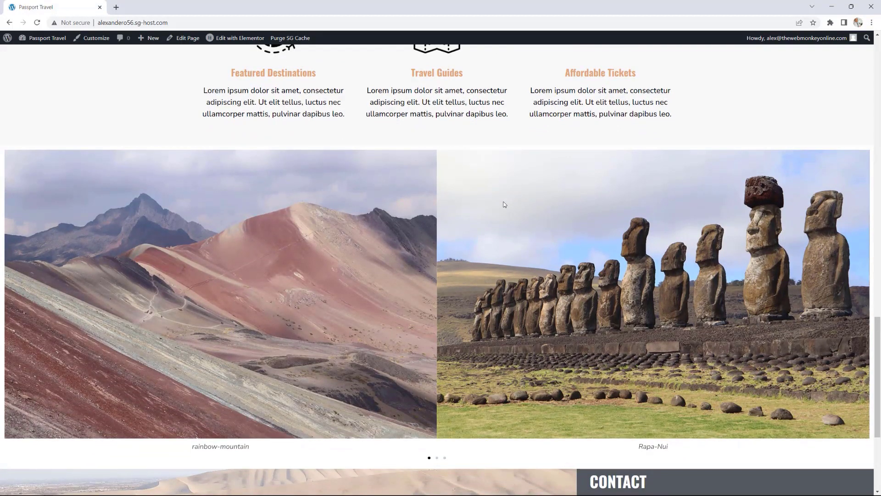
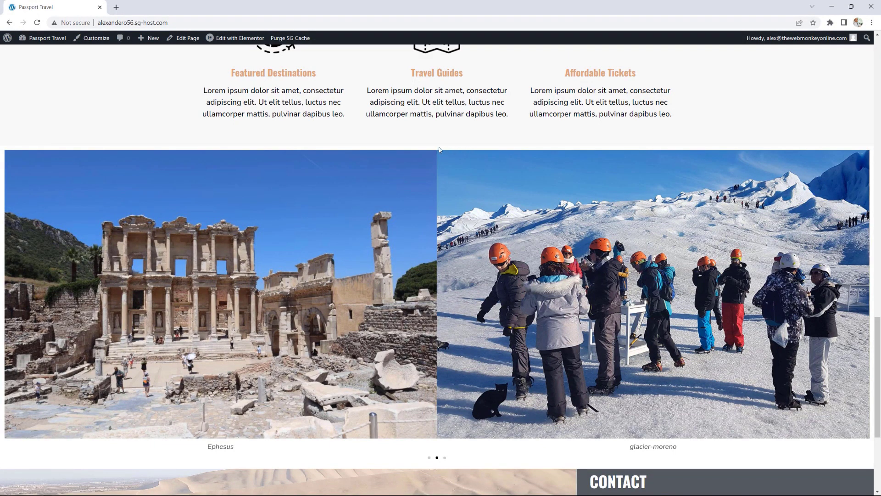
Step: Open the Home page in the Elementor editor from the WordPress admin bar
left_click(243, 43)
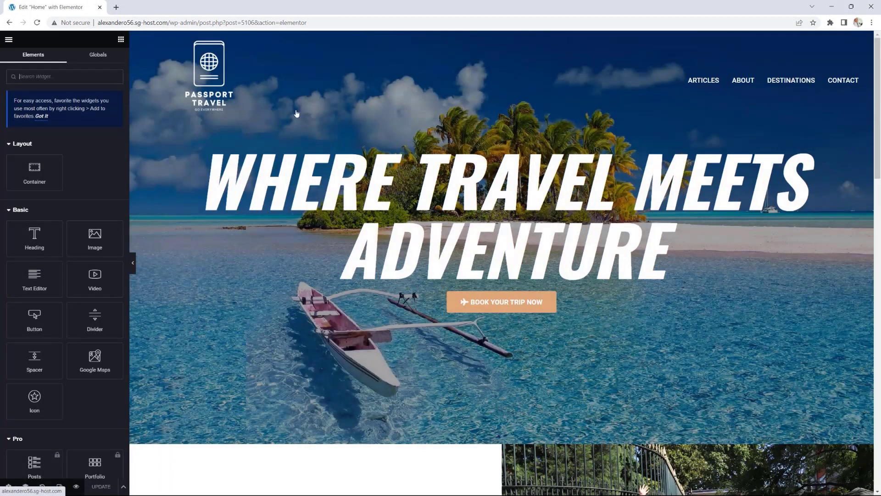
Step: Set the carousel container's padding to 0 on all sides and update the page
scroll(466, 279, "down", 5)
scroll(465, 279, "down", 12)
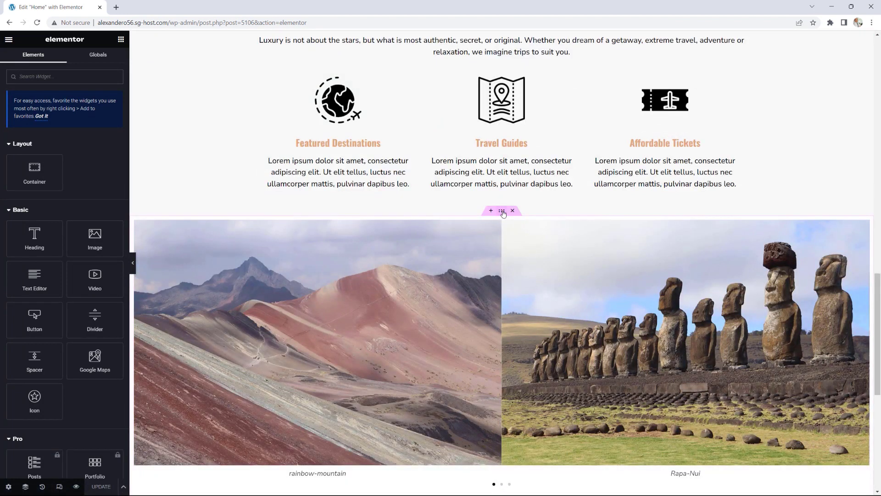
left_click(503, 213)
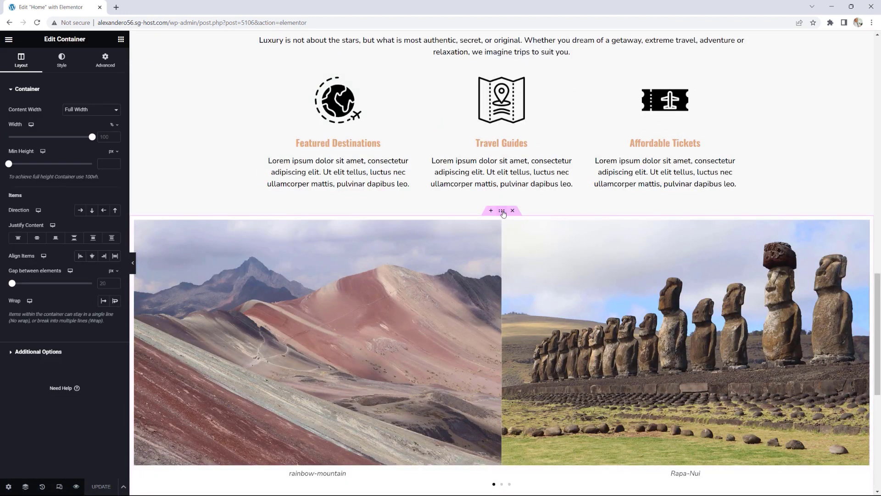
left_click(111, 60)
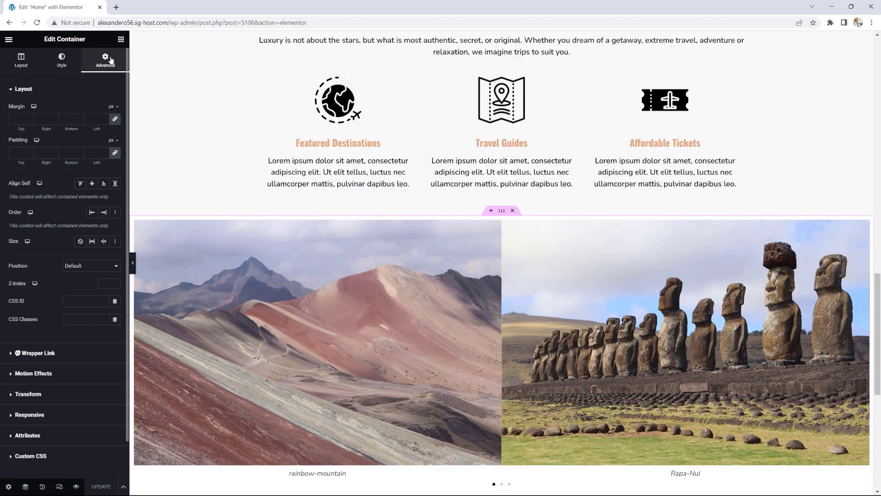
left_click(115, 153)
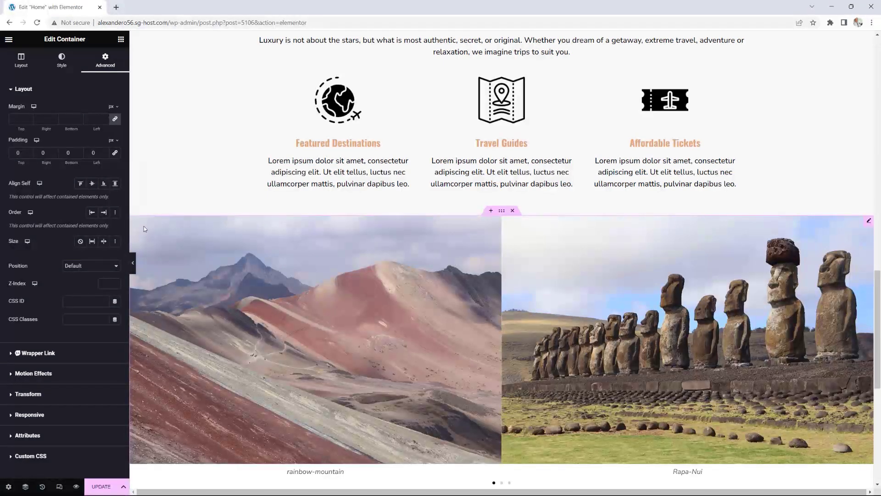
left_click(101, 486)
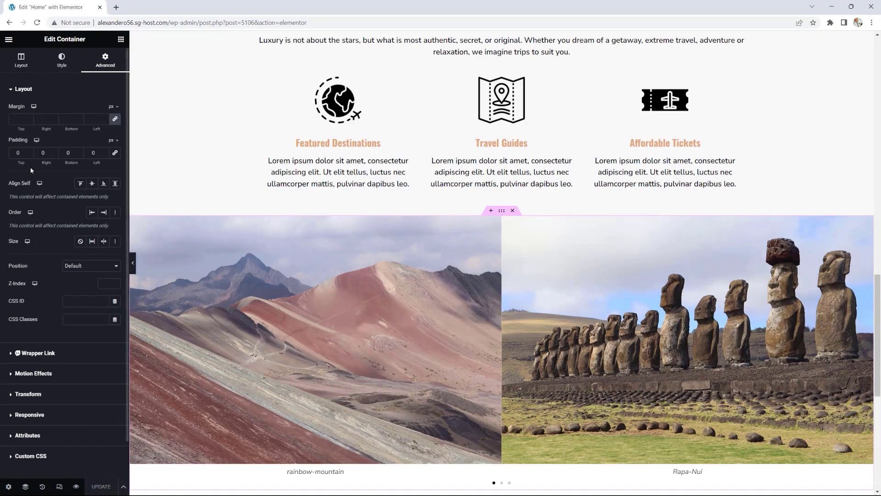
left_click(8, 39)
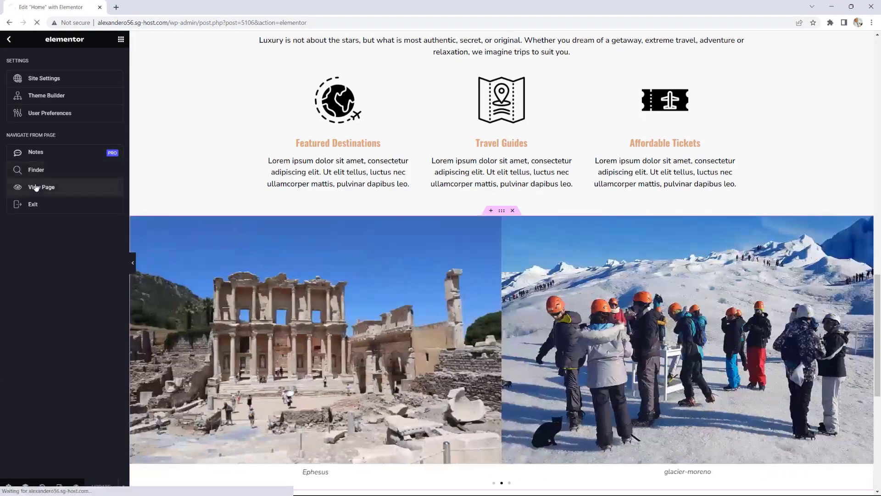
Step: View the updated live home page and scroll past the full-width carousel
left_click(37, 187)
scroll(457, 211, "down", 20)
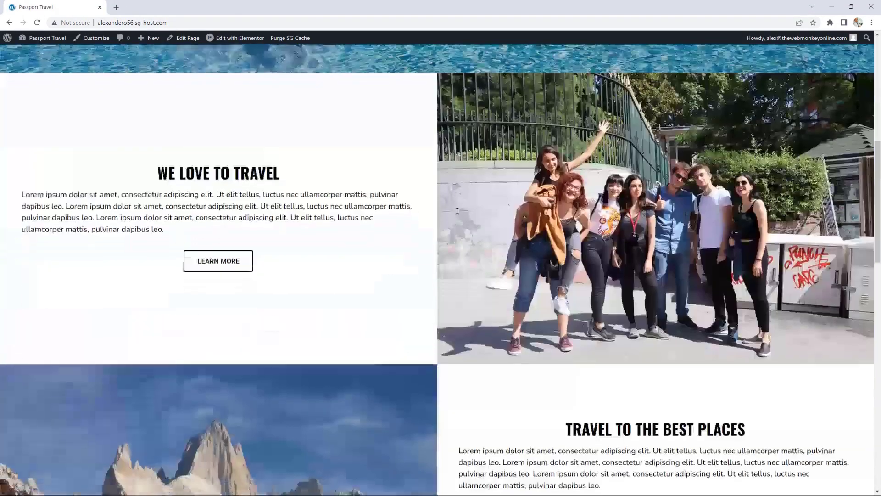
scroll(454, 212, "down", 3)
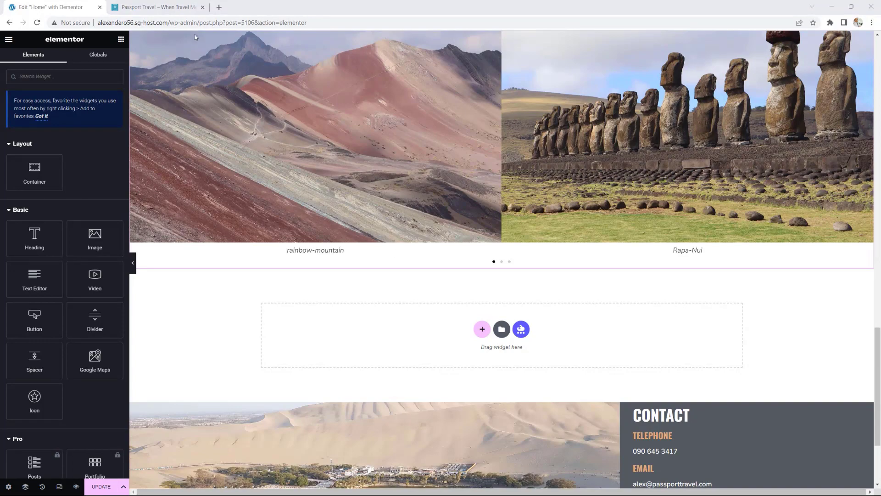
Step: Review the reference Passport Travel site's blog section, then close its tab
left_click(156, 7)
scroll(606, 180, "down", 7)
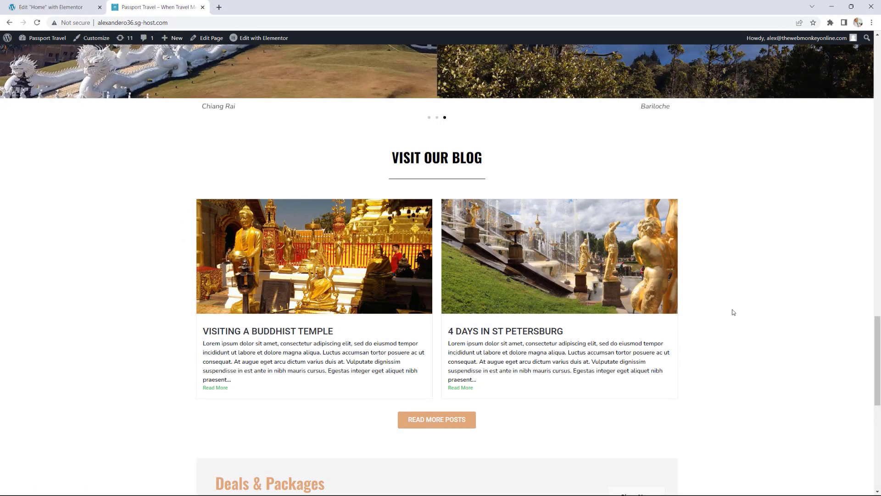
scroll(733, 312, "down", 1)
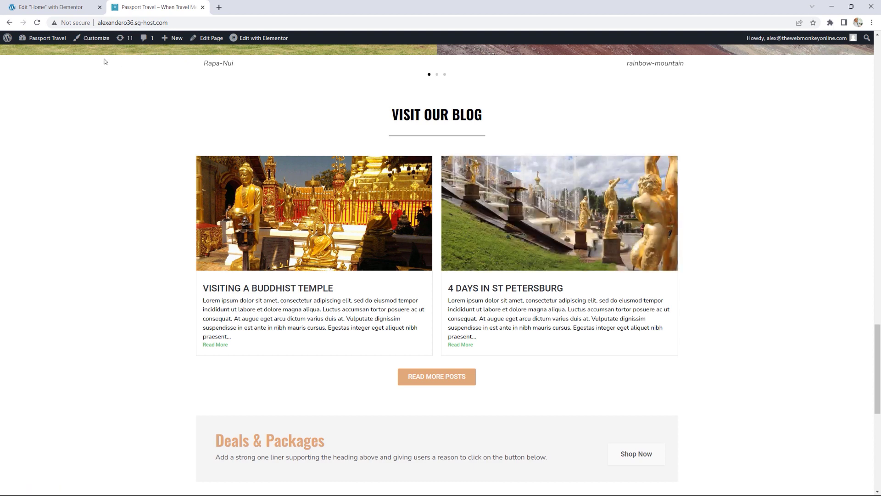
key("ctrl+w")
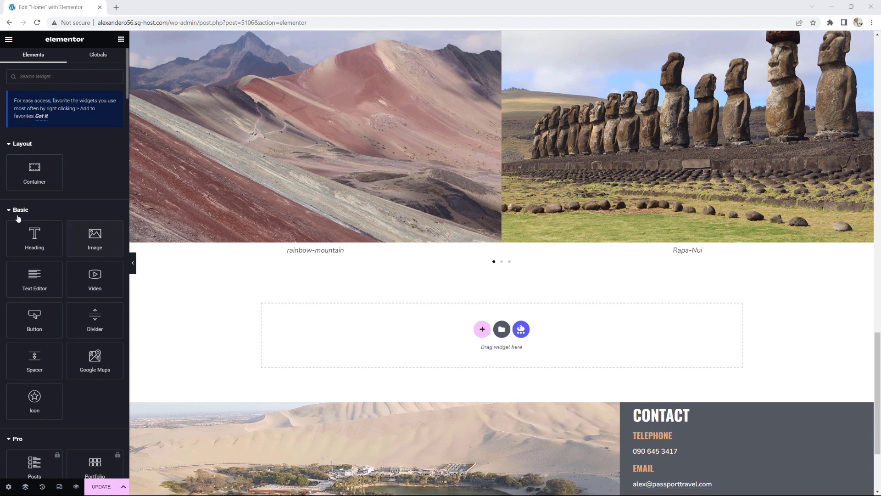
Step: Add a centred 'VISIT OUR BLOG' heading to the new section
left_click_drag(31, 230, 448, 326)
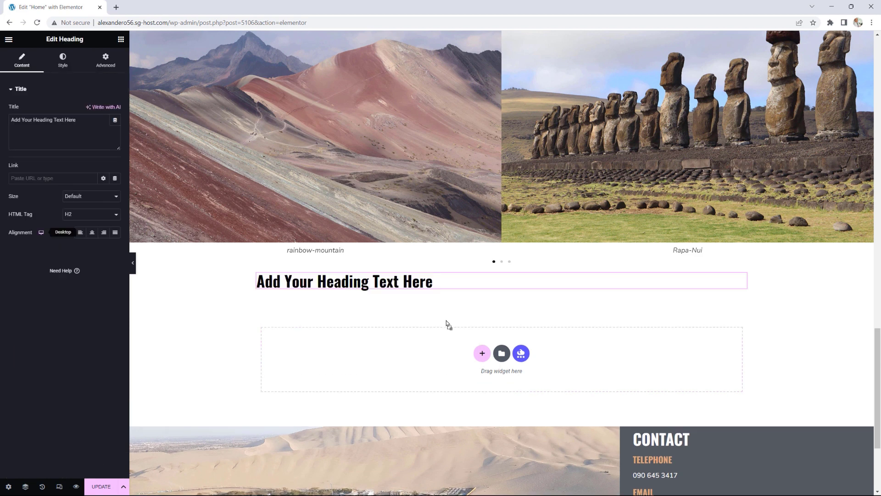
left_click_drag(88, 121, 1, 120)
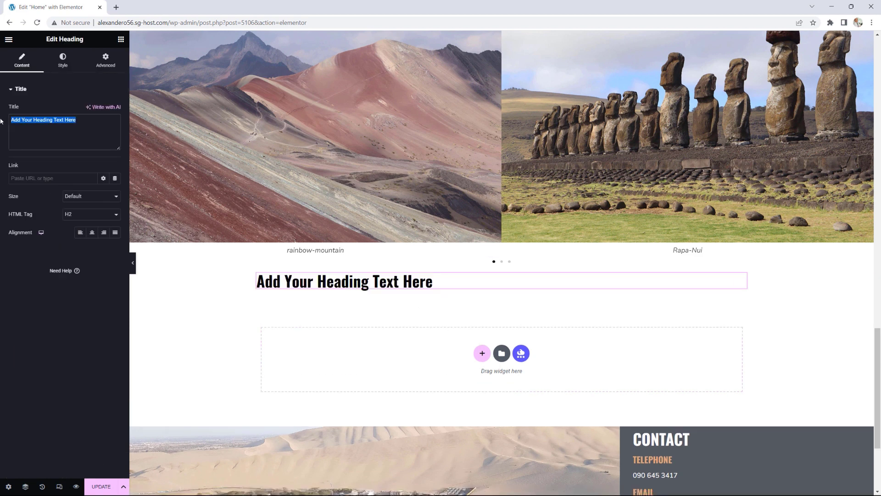
type("Vi")
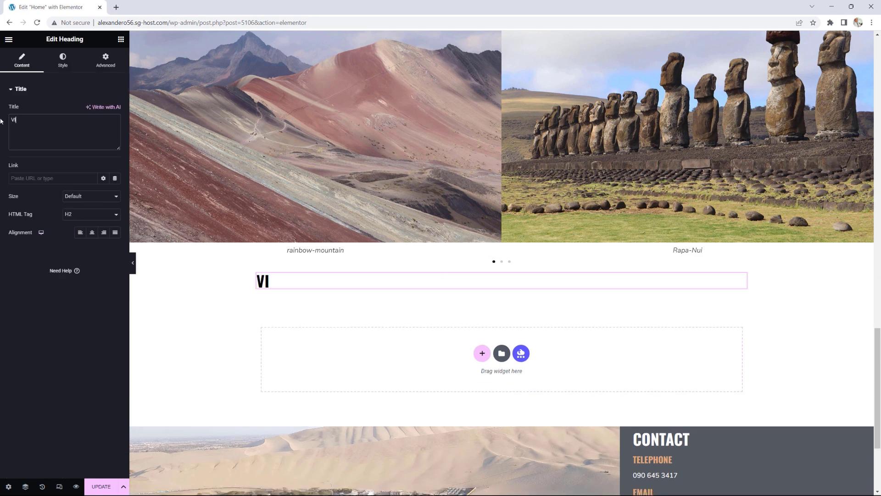
type("SIT")
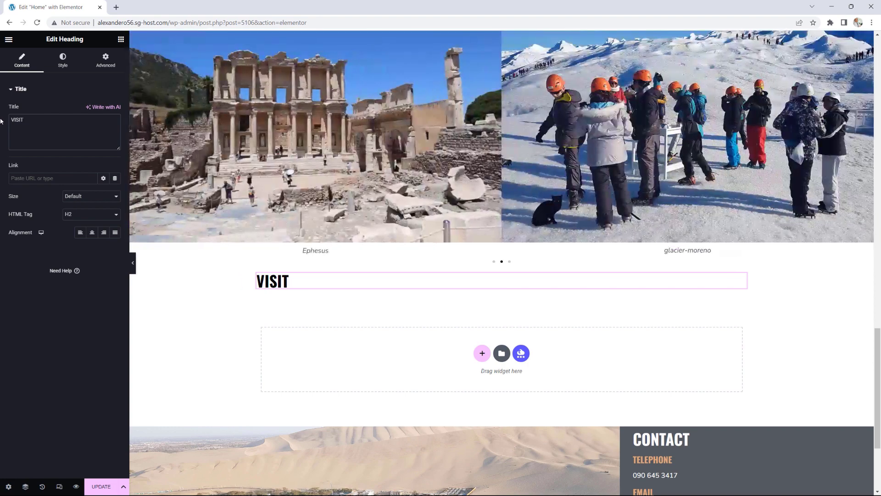
type(" OUR BLOG")
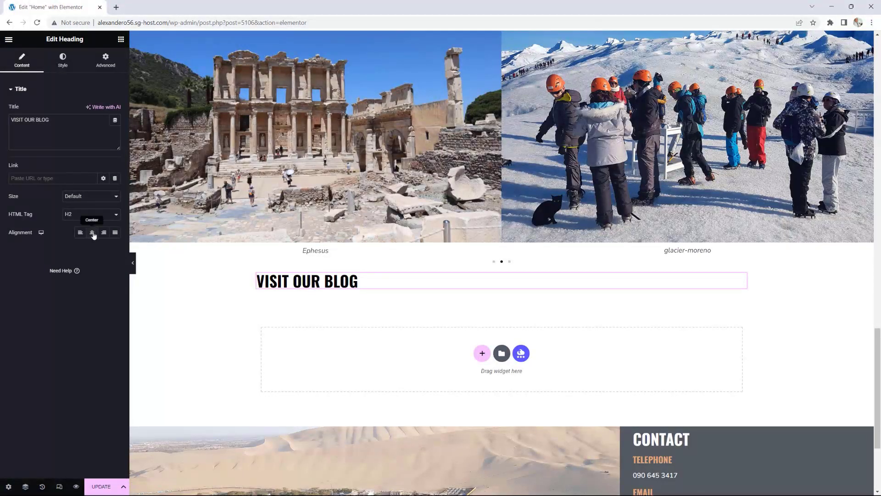
left_click(92, 232)
left_click(120, 39)
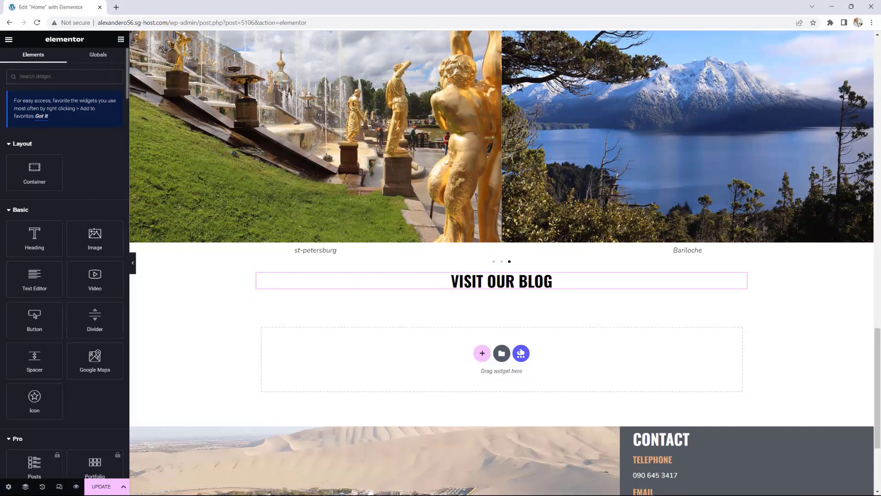
Step: Add a centred divider below the heading, 28% wide with gap 2
left_click_drag(95, 318, 485, 291)
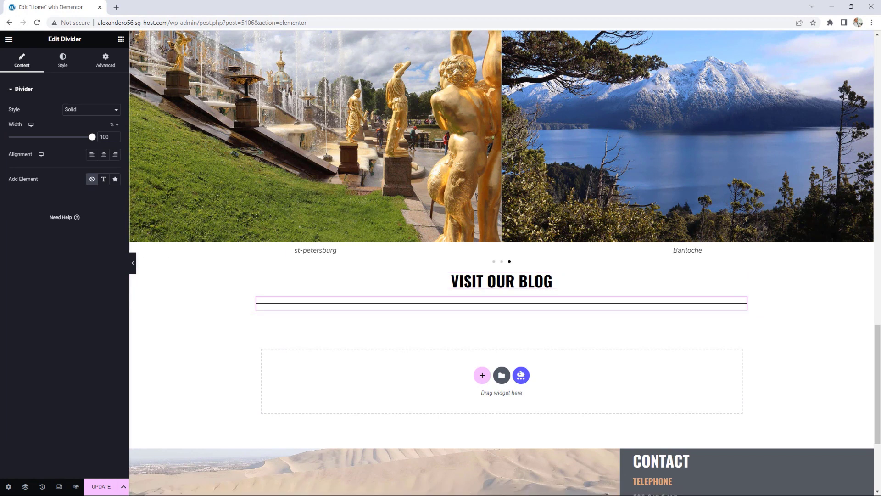
left_click(104, 154)
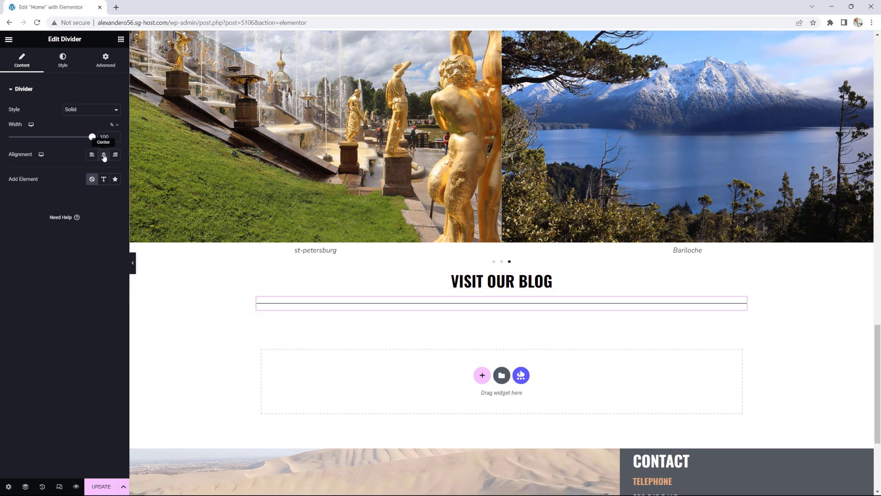
left_click(68, 138)
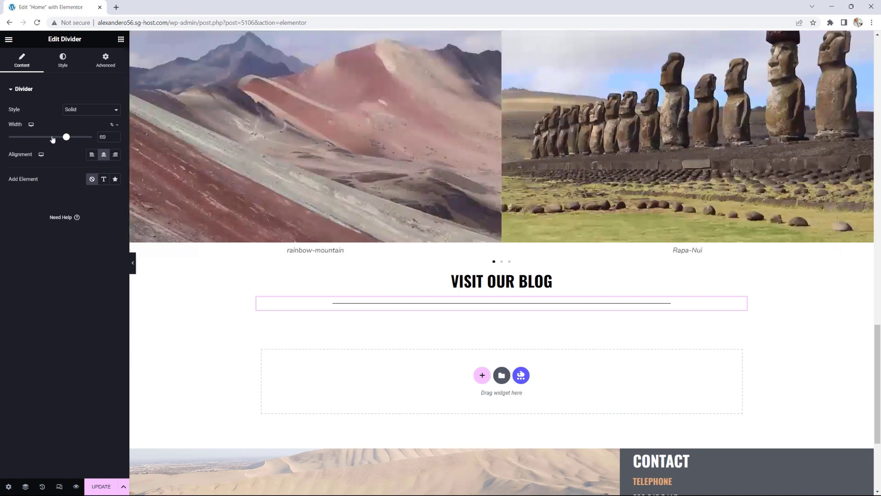
left_click(62, 136)
left_click_drag(62, 137, 38, 138)
left_click(25, 139)
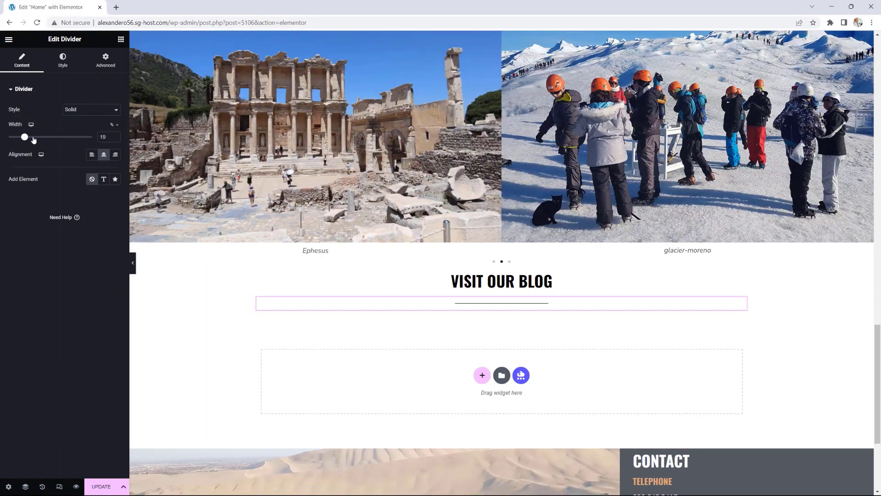
left_click(33, 138)
left_click(62, 60)
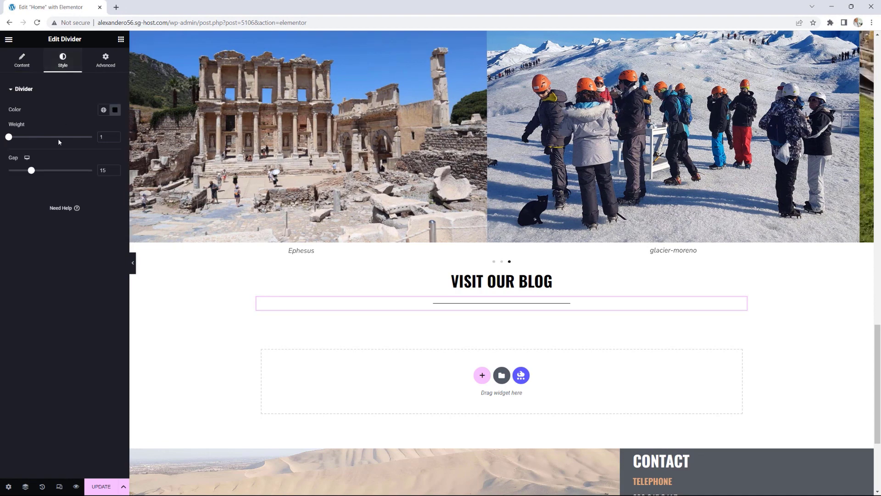
left_click_drag(31, 172, 1, 176)
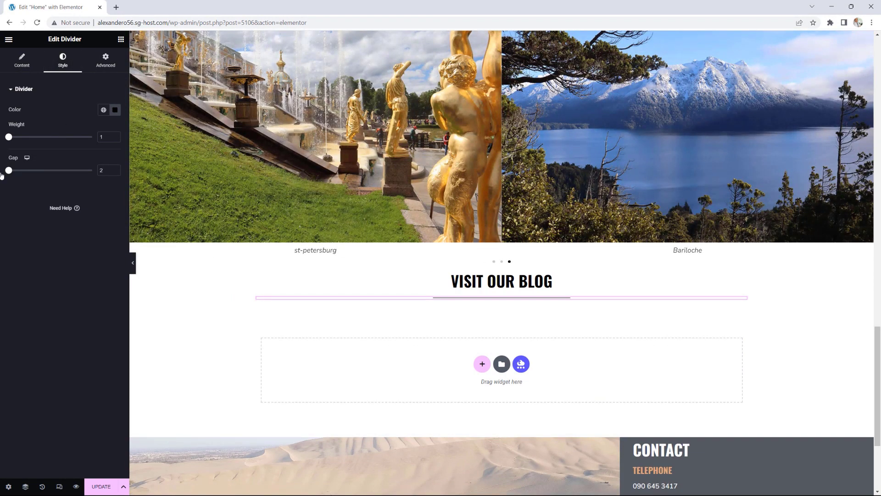
left_click(121, 40)
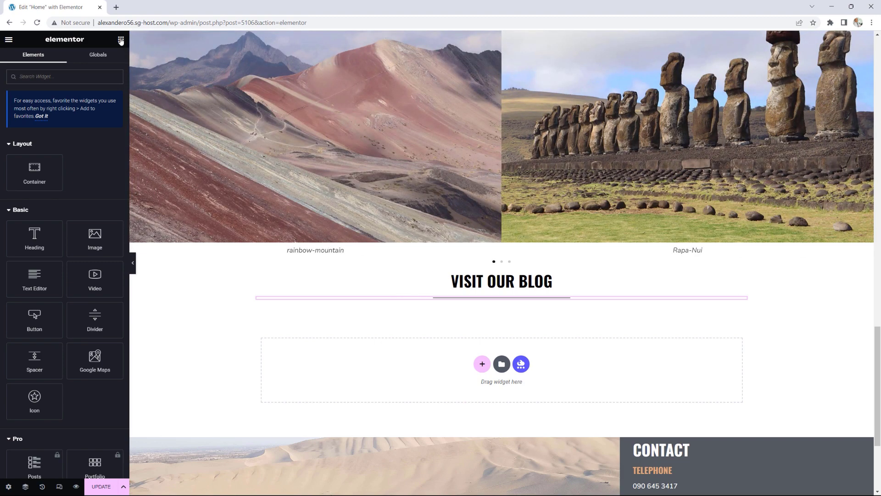
Step: Place a Post Grid widget beneath the heading and divider, showing four recent posts
scroll(68, 205, "down", 15)
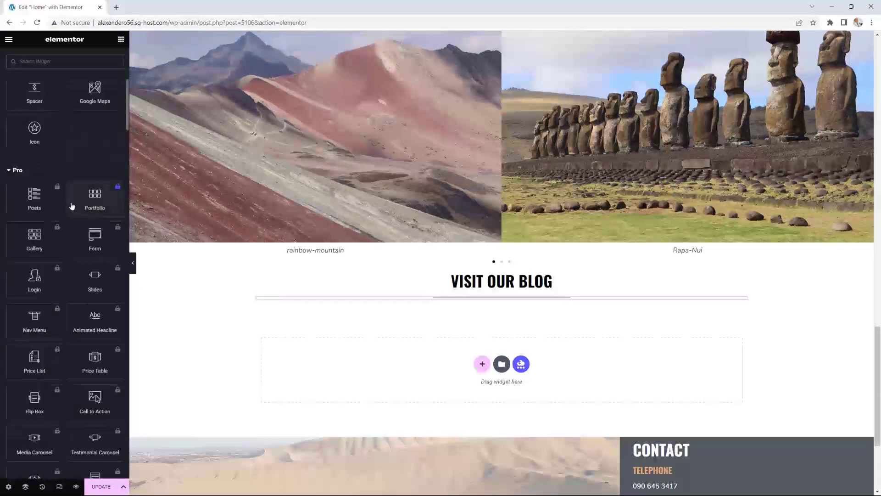
scroll(66, 204, "down", 15)
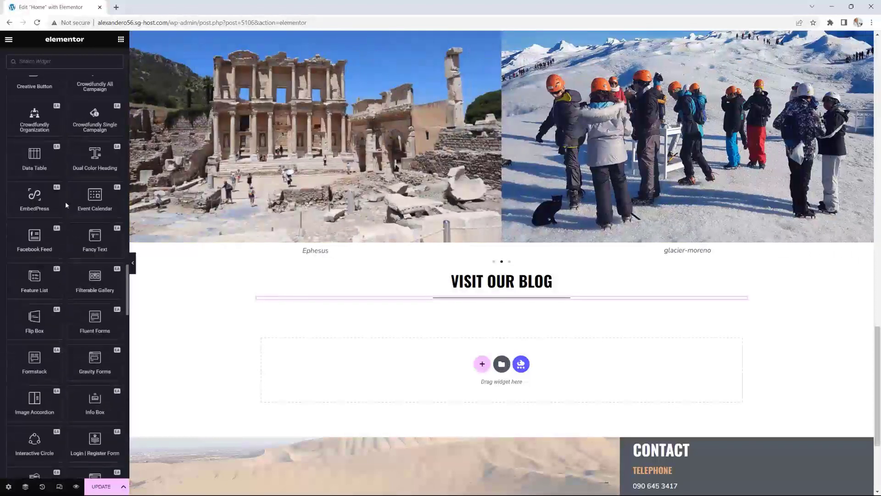
scroll(65, 204, "down", 7)
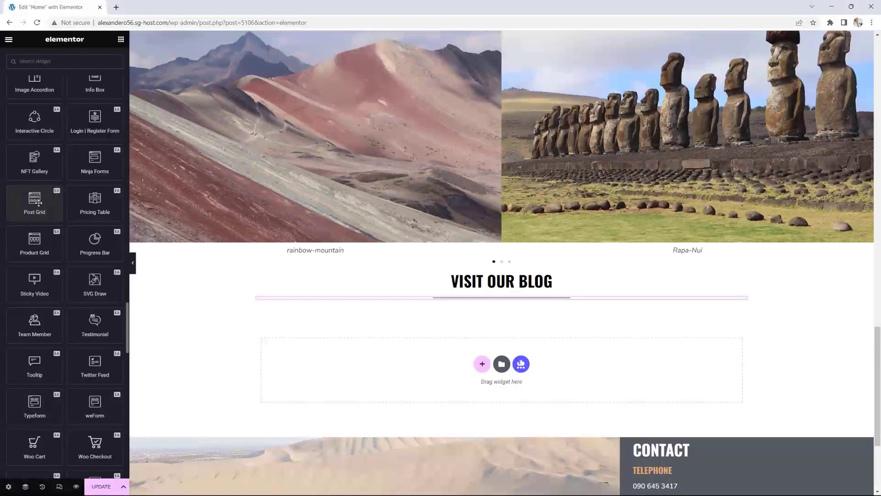
left_click_drag(35, 198, 529, 315)
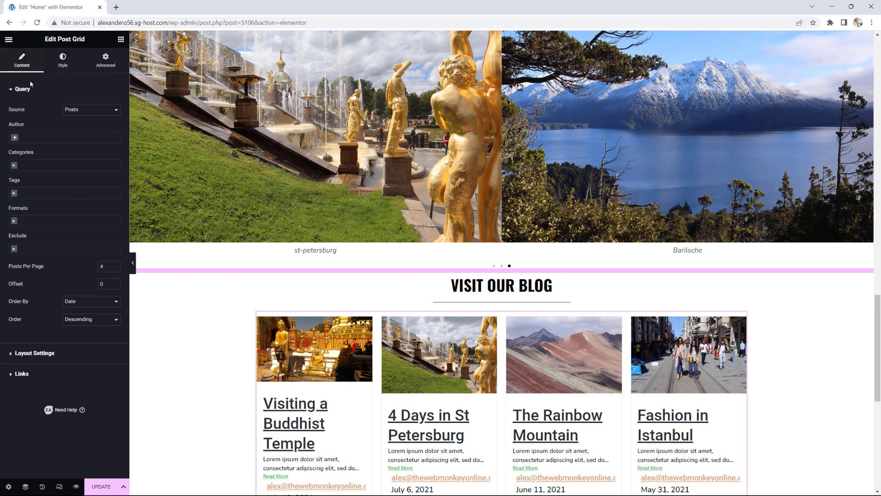
Step: Reduce the post count and arrange the posts in 2 columns with Grid layout
left_click(116, 268)
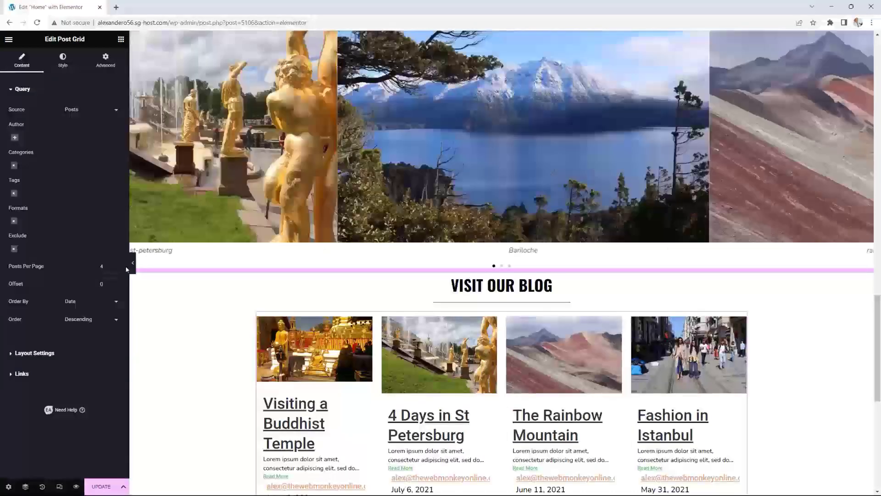
left_click(115, 268)
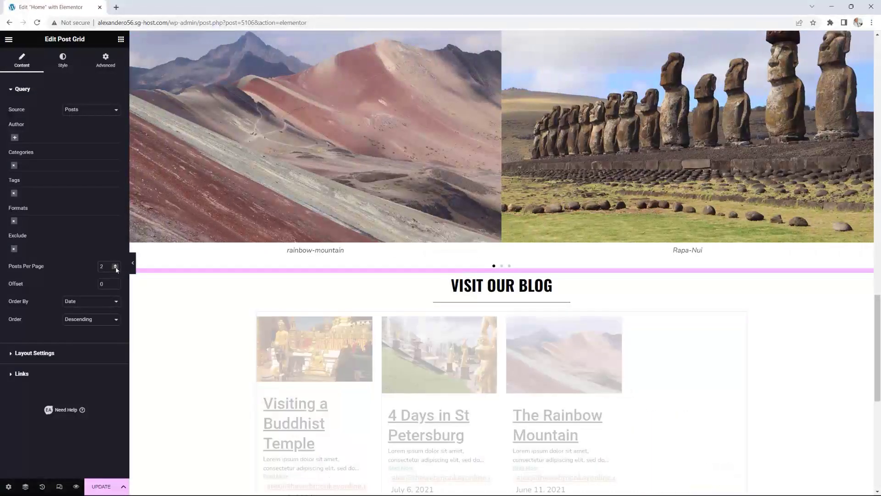
left_click(34, 353)
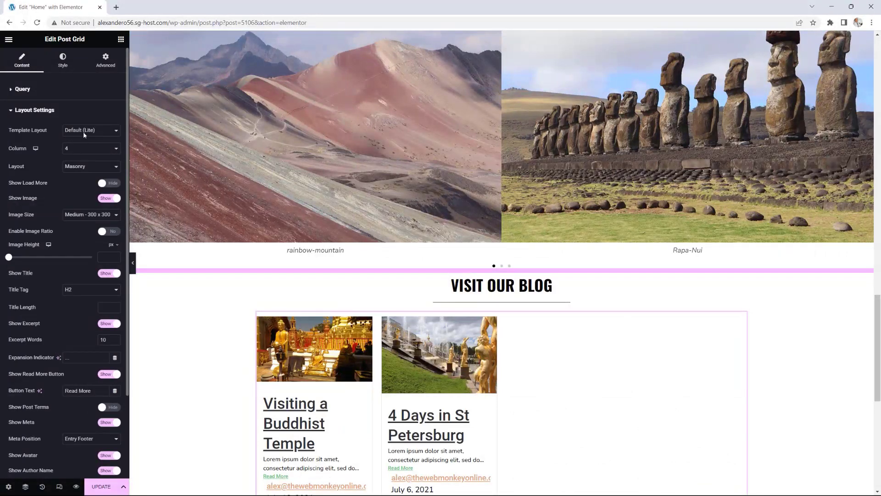
left_click(73, 146)
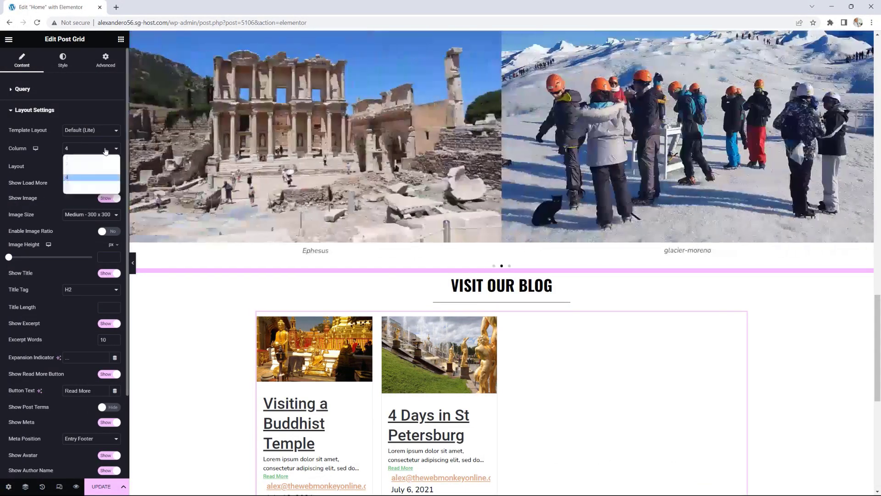
left_click(81, 166)
left_click(90, 168)
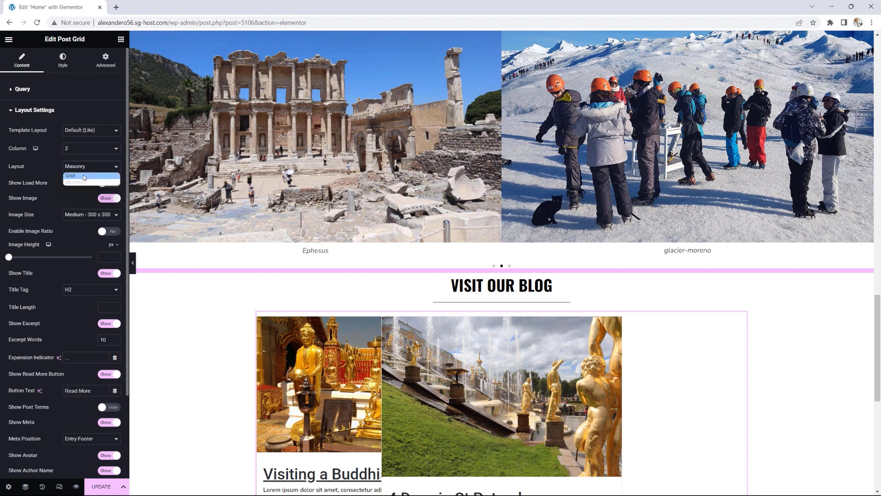
left_click(84, 176)
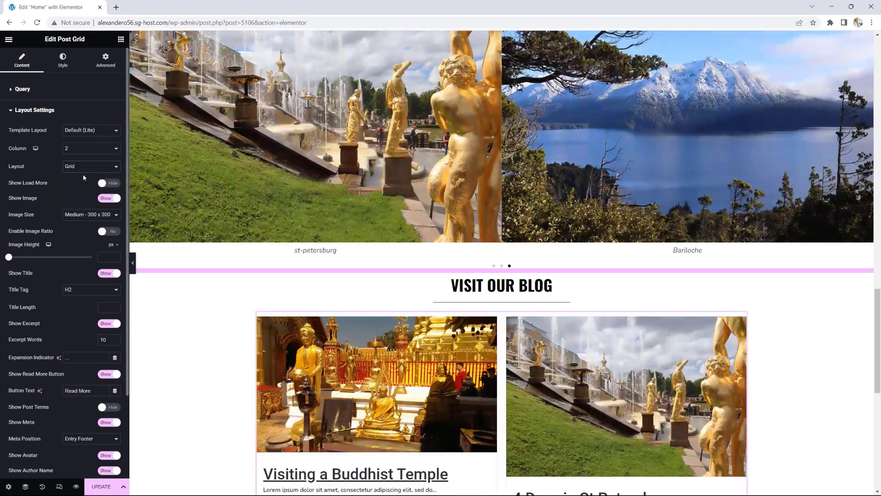
Step: Enable Image Ratio, use Full image size, and hide avatar, author and date
scroll(713, 312, "down", 3)
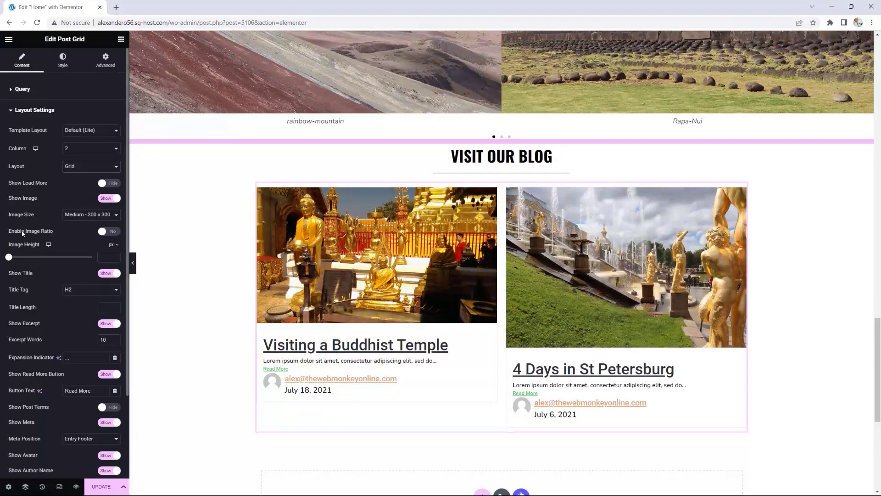
left_click(110, 231)
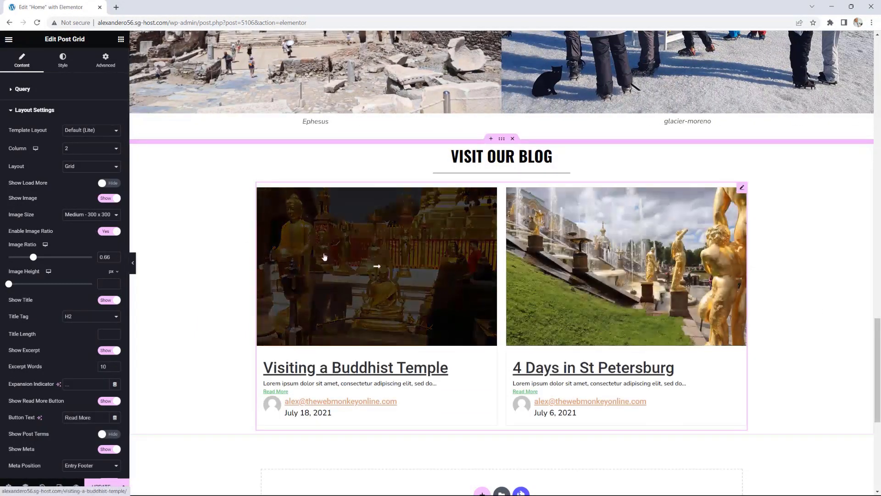
left_click(89, 216)
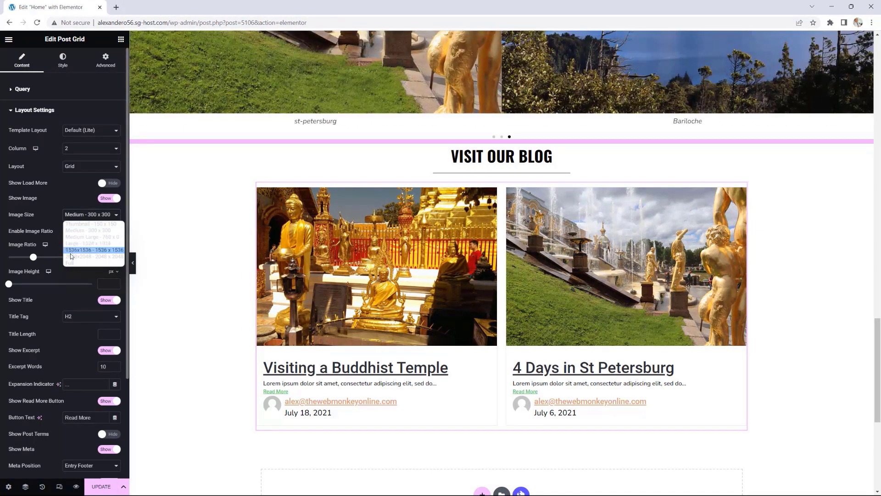
left_click(70, 263)
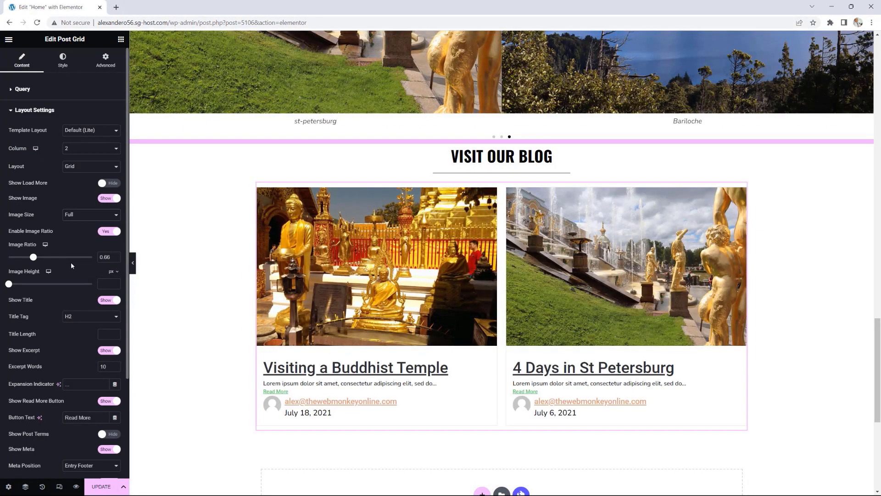
scroll(83, 246, "down", 3)
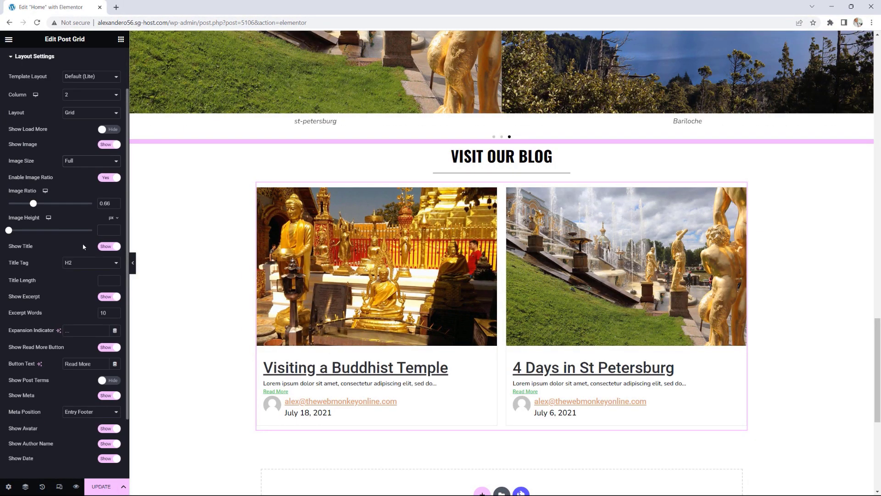
left_click(105, 353)
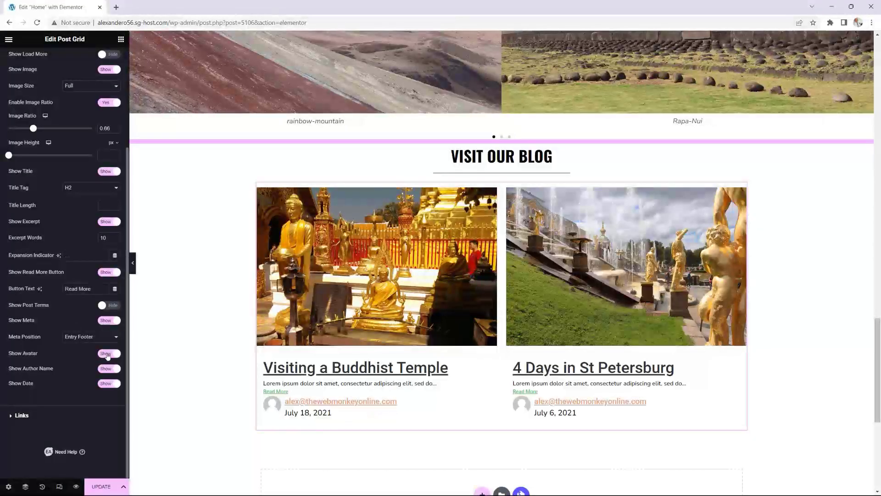
left_click(108, 370)
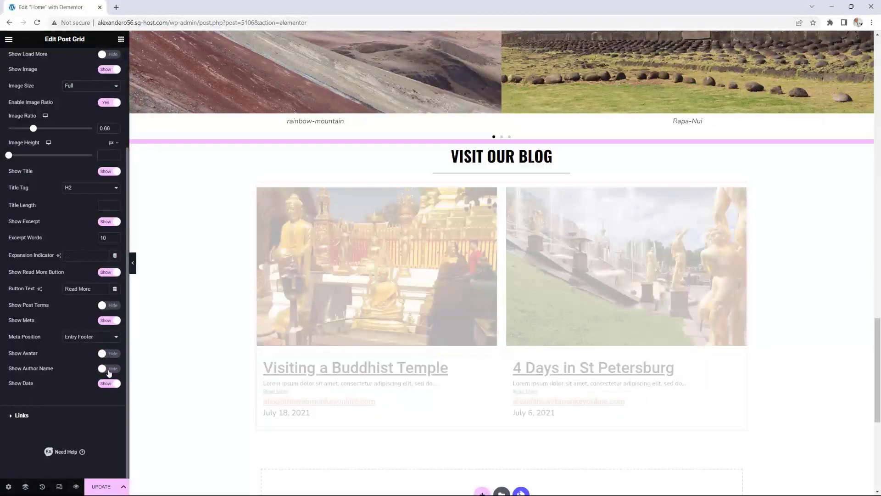
left_click(106, 383)
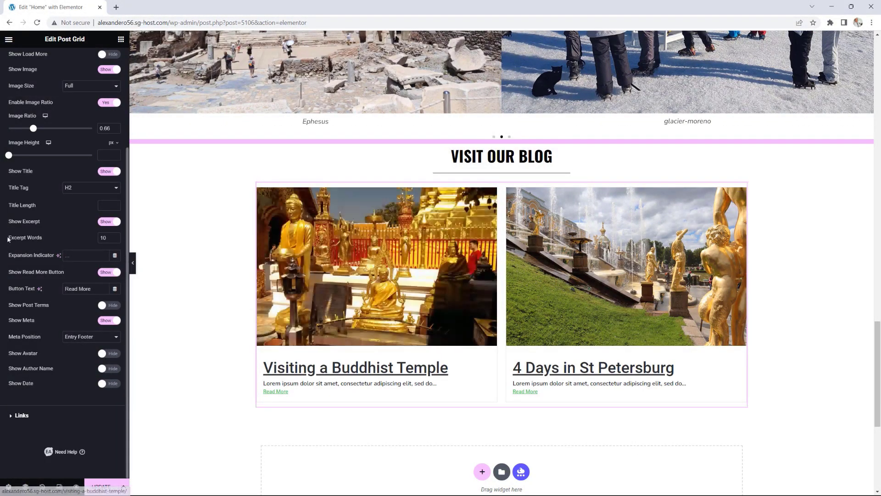
Step: Set the post excerpt length to 50 words
left_click(89, 239)
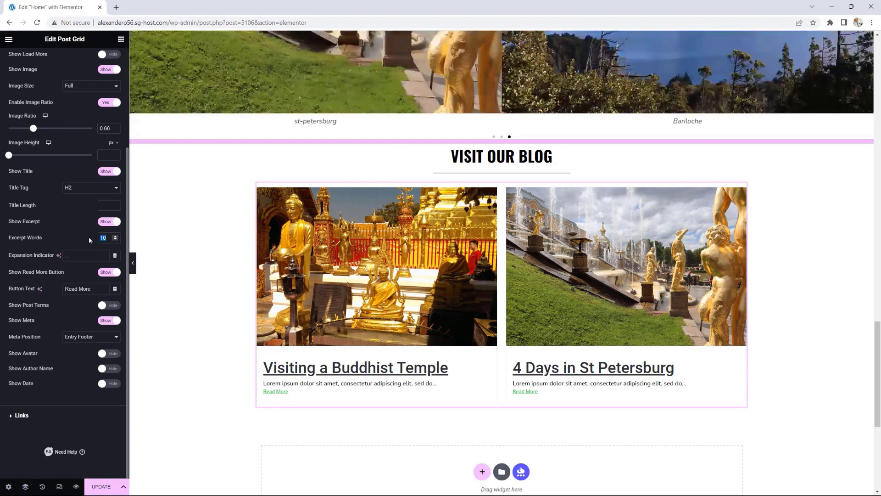
type("50")
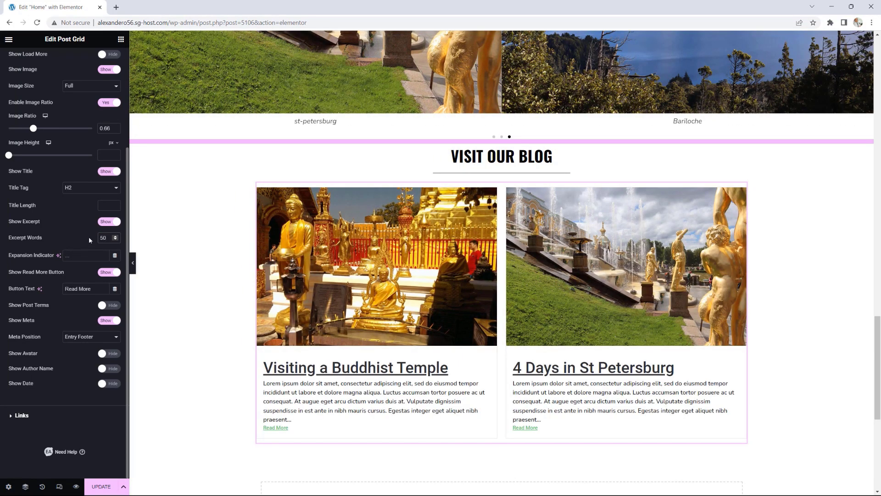
scroll(377, 384, "down", 1)
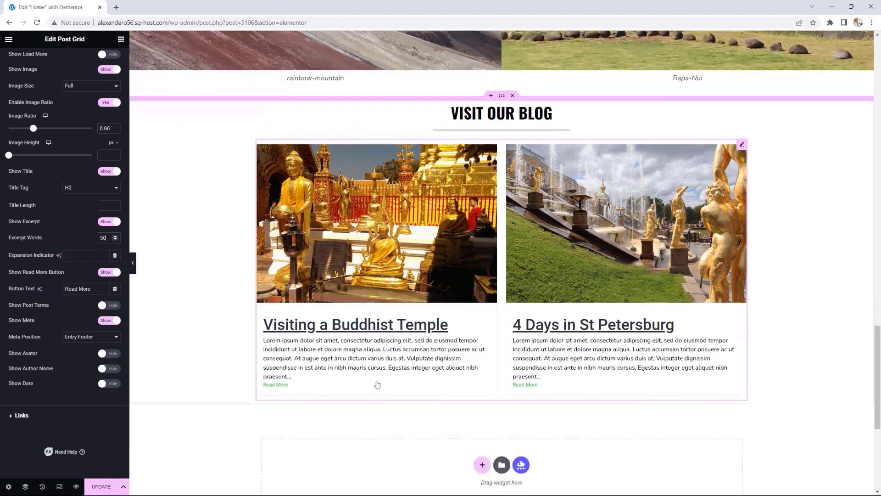
scroll(393, 355, "up", 1)
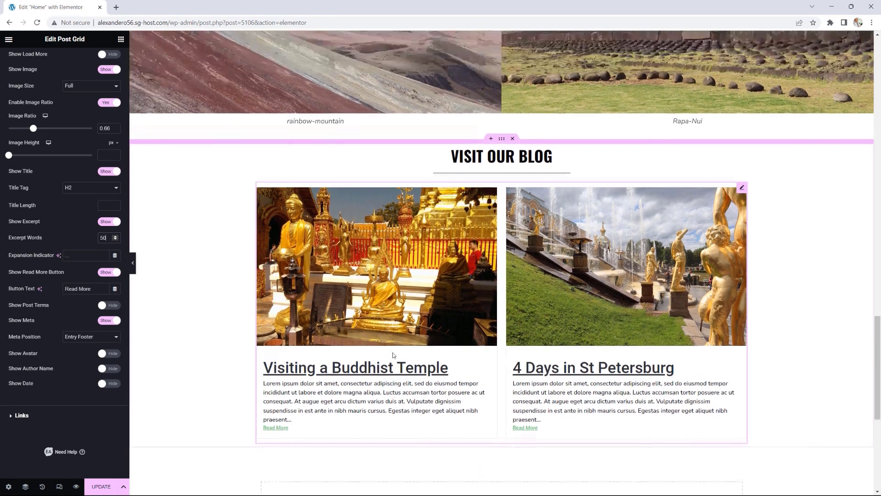
scroll(372, 348, "up", 1)
scroll(73, 101, "up", 3)
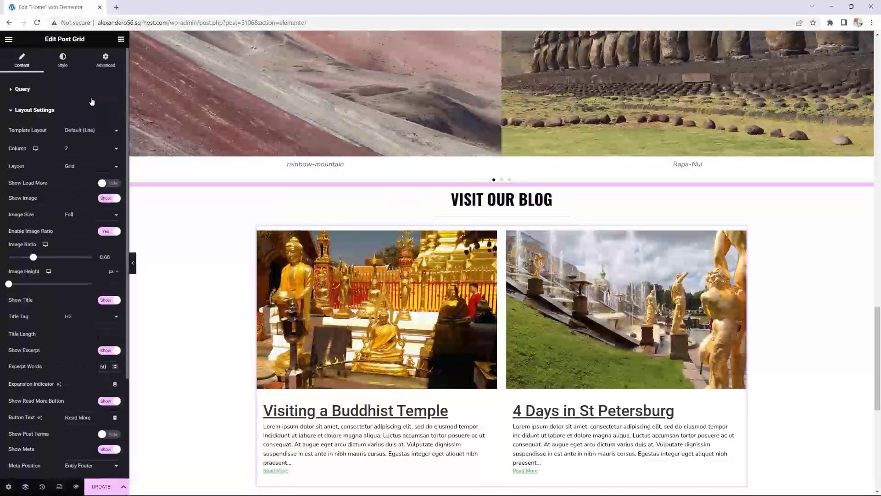
Step: Set the post title typography to Uppercase transform with Decoration None
left_click(60, 60)
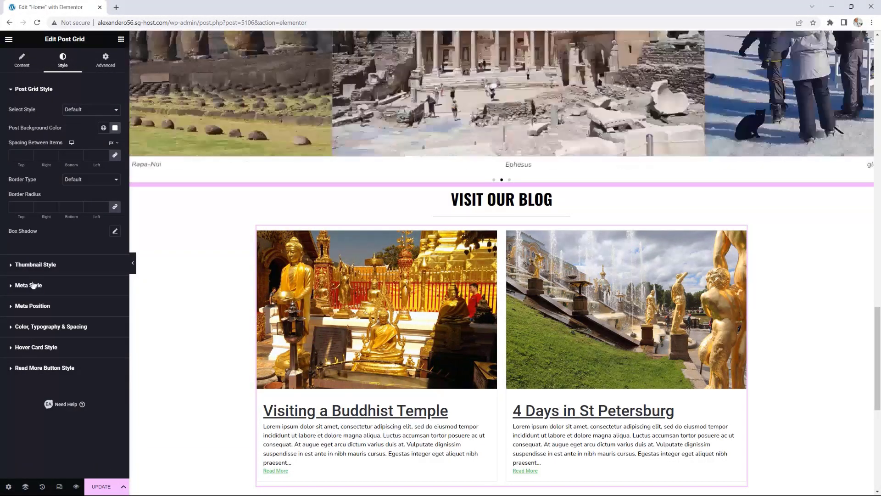
left_click(73, 328)
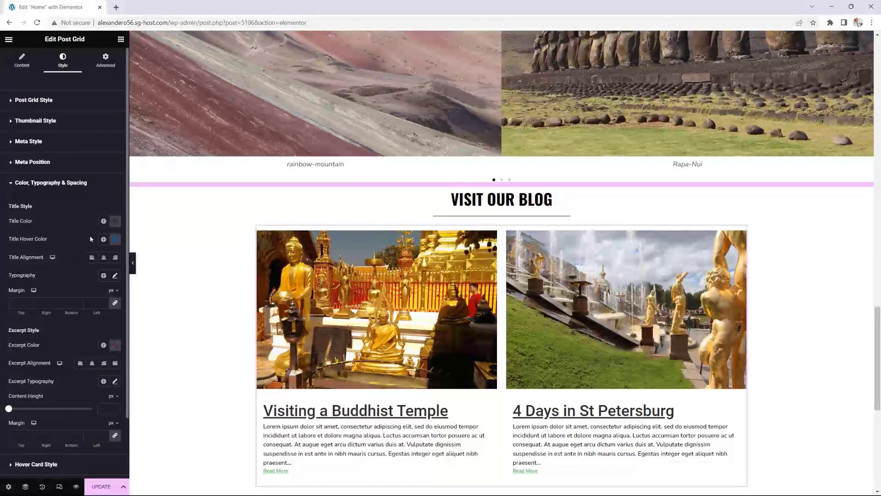
scroll(90, 235, "down", 2)
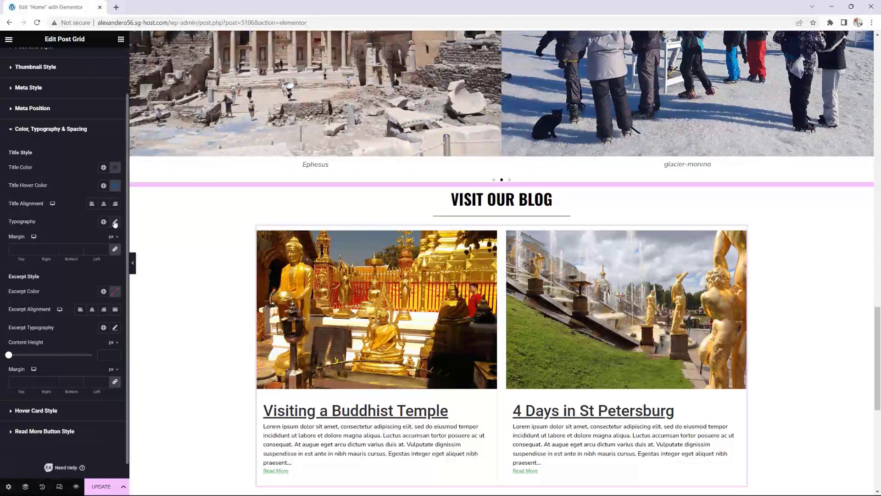
left_click(112, 224)
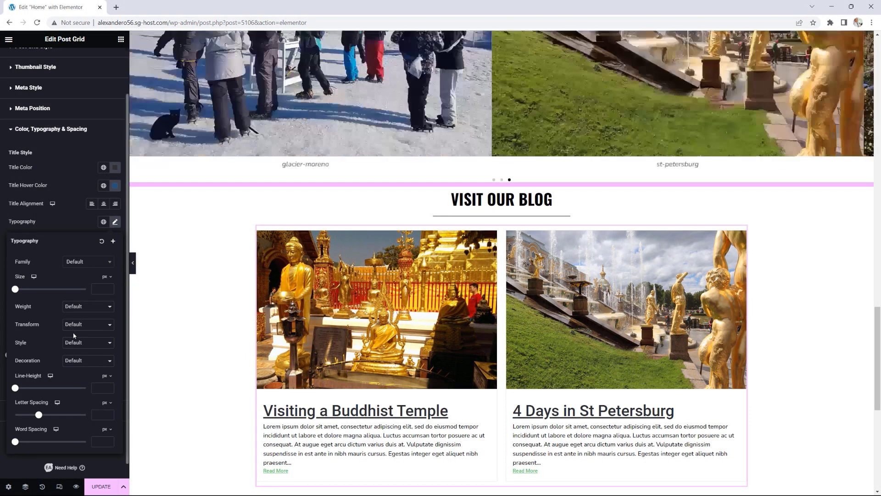
left_click(71, 325)
left_click(77, 341)
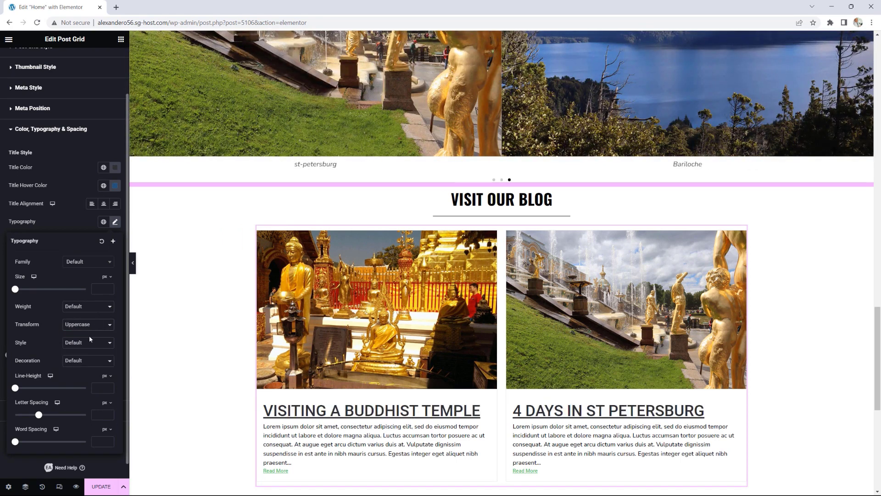
left_click(86, 361)
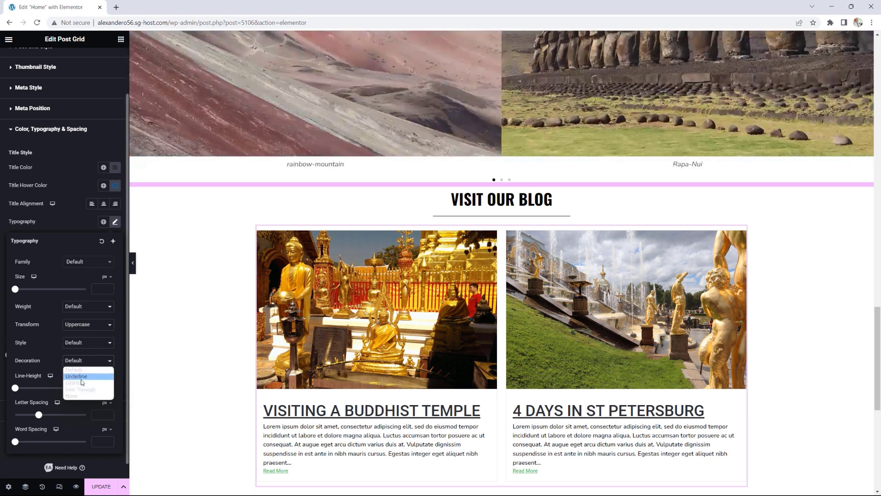
left_click(82, 396)
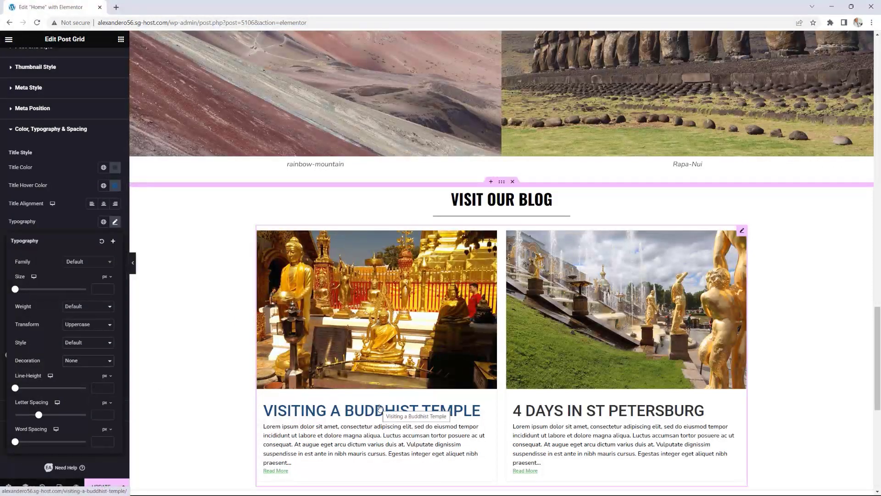
left_click(46, 129)
Step: Make the blog post titles H3 headings, then return to the grid's Style settings
left_click(22, 59)
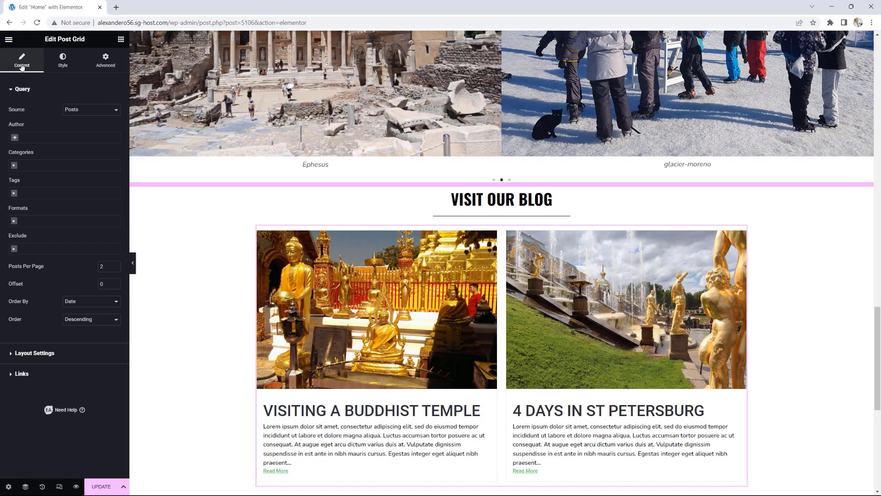
left_click(66, 352)
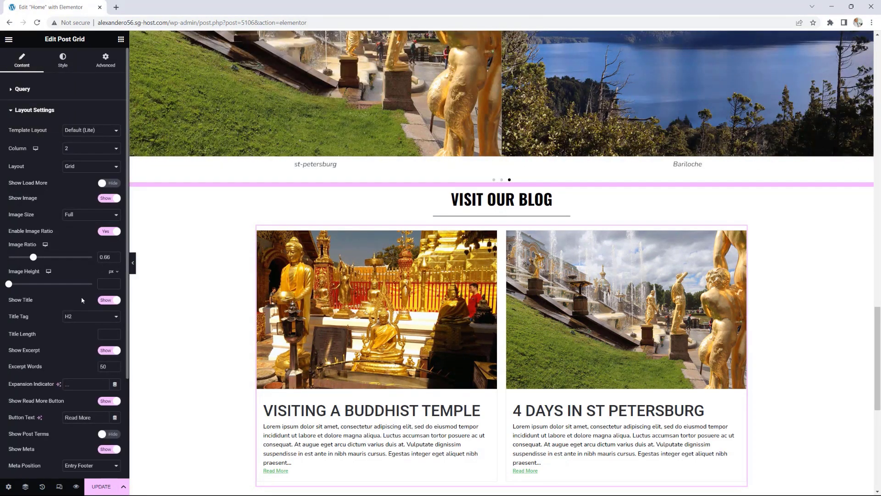
scroll(82, 297, "down", 1)
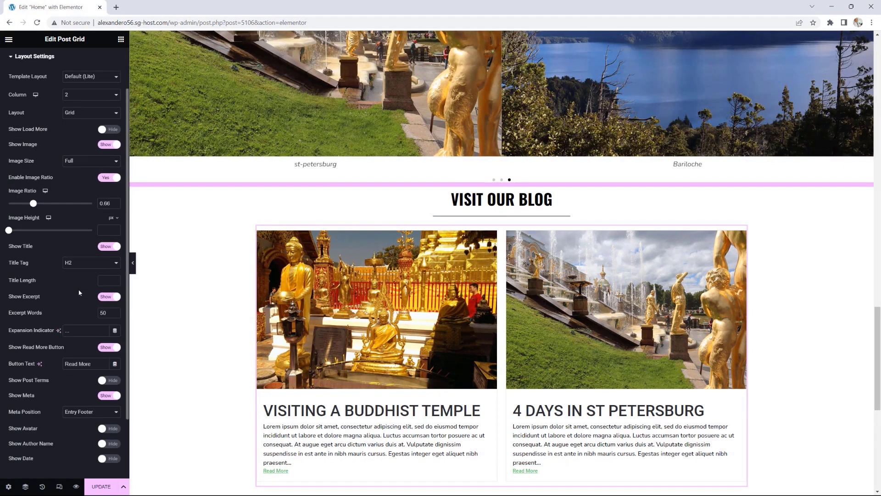
left_click(81, 266)
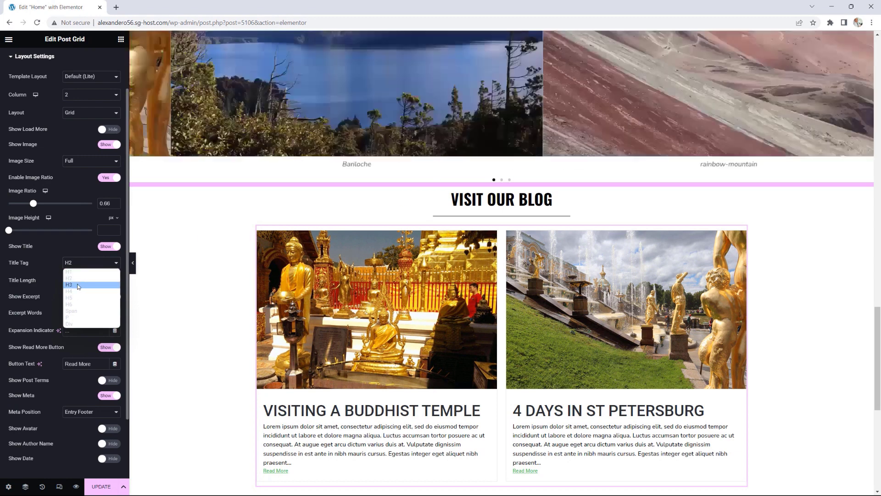
left_click(77, 284)
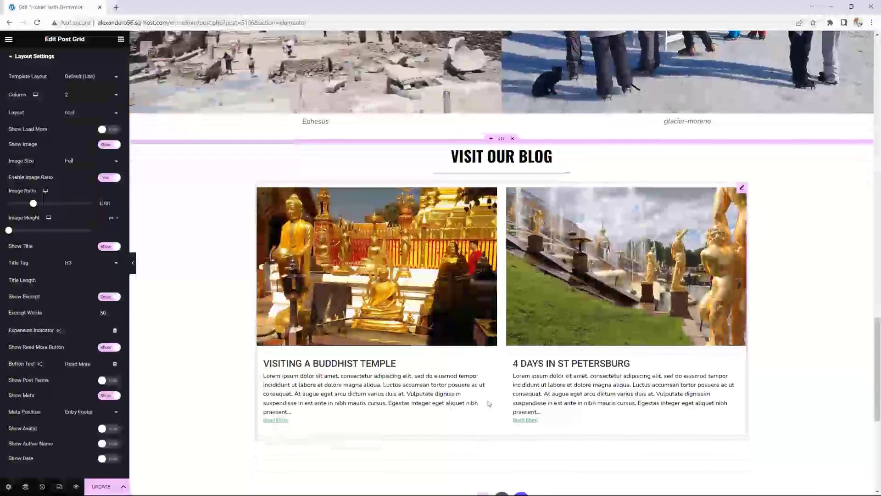
scroll(487, 404, "down", 1)
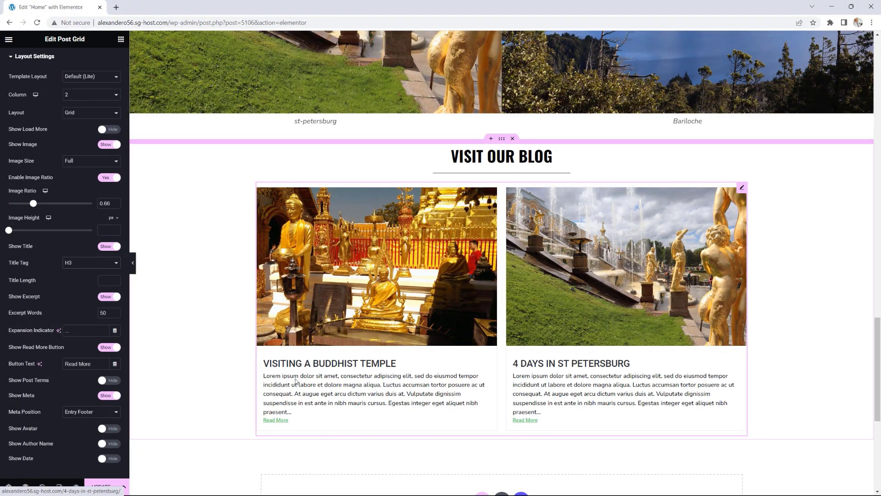
scroll(74, 195, "up", 2)
left_click(63, 58)
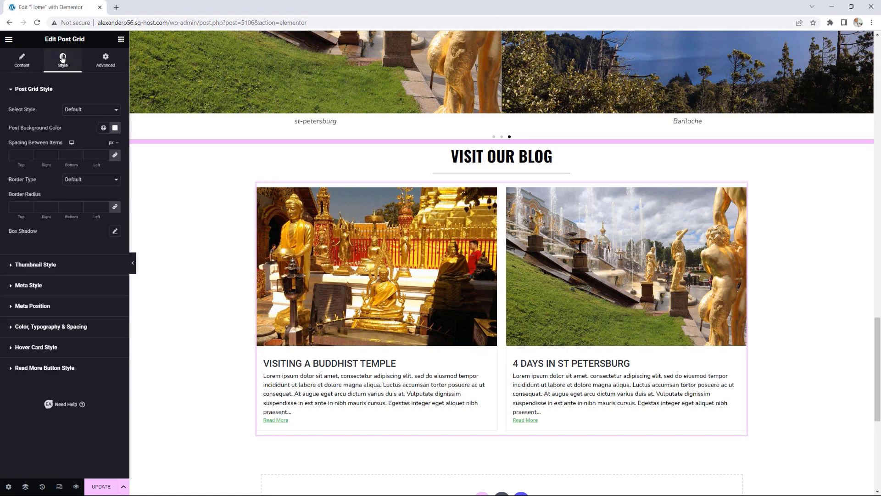
Step: Give the Read More links the Accent global colour and Decoration None
left_click(61, 326)
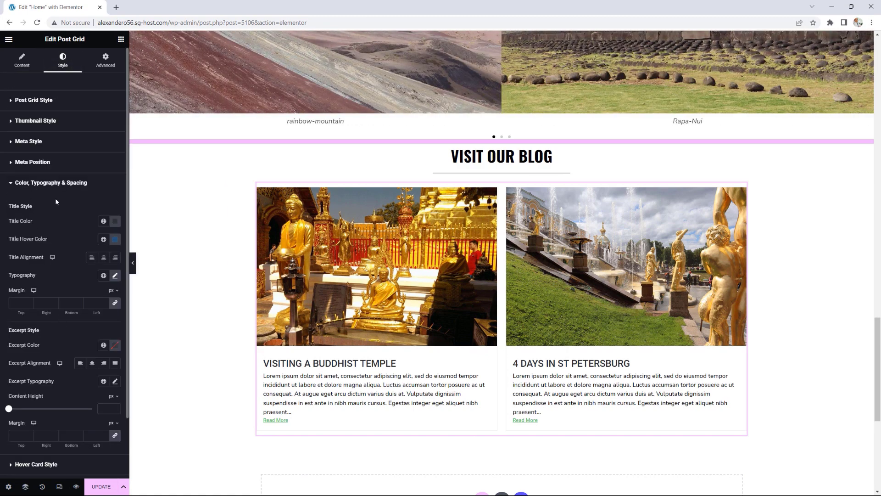
scroll(60, 206, "down", 2)
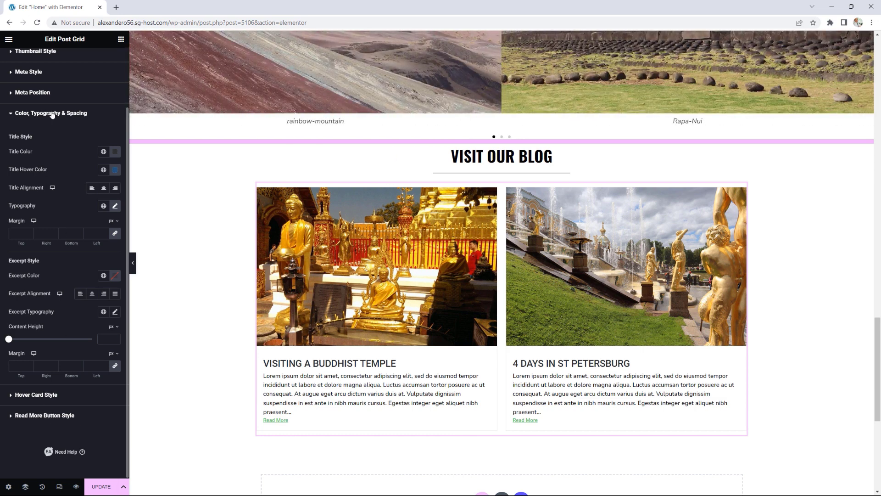
left_click(53, 114)
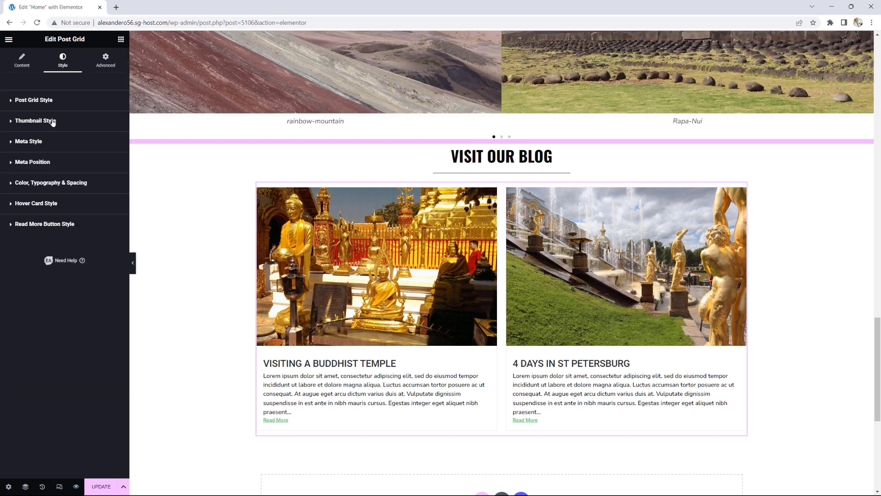
left_click(56, 225)
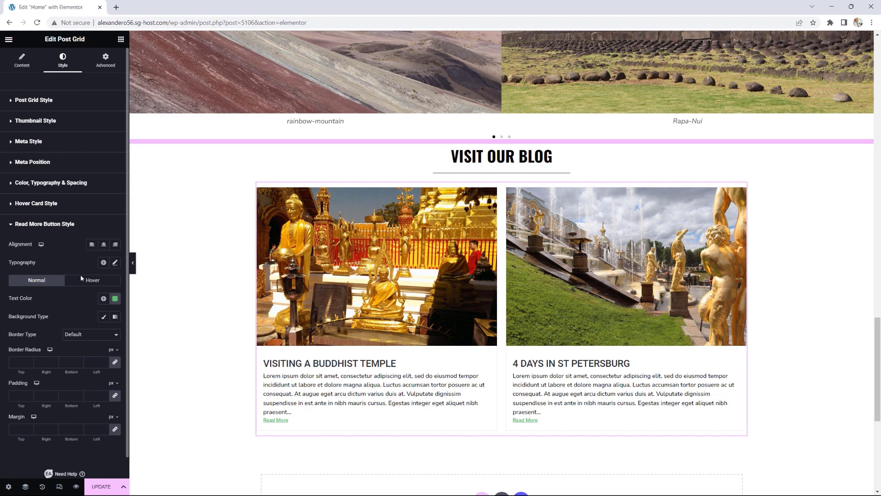
left_click(103, 299)
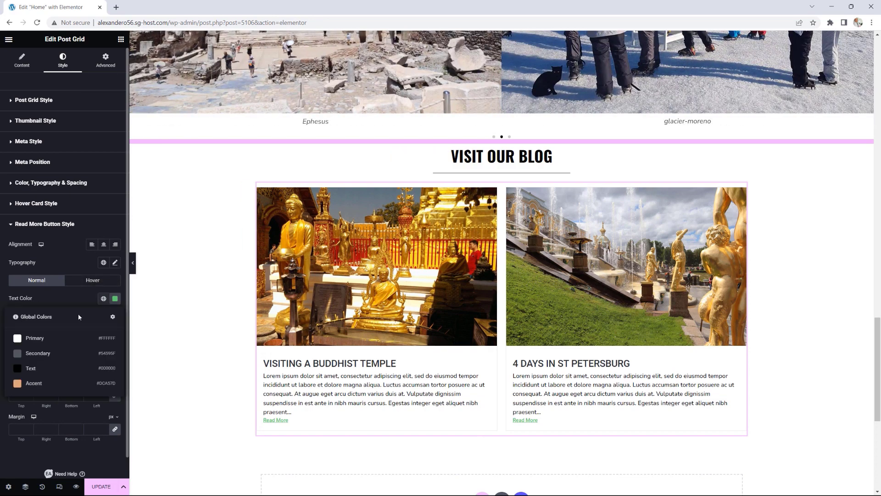
left_click(29, 386)
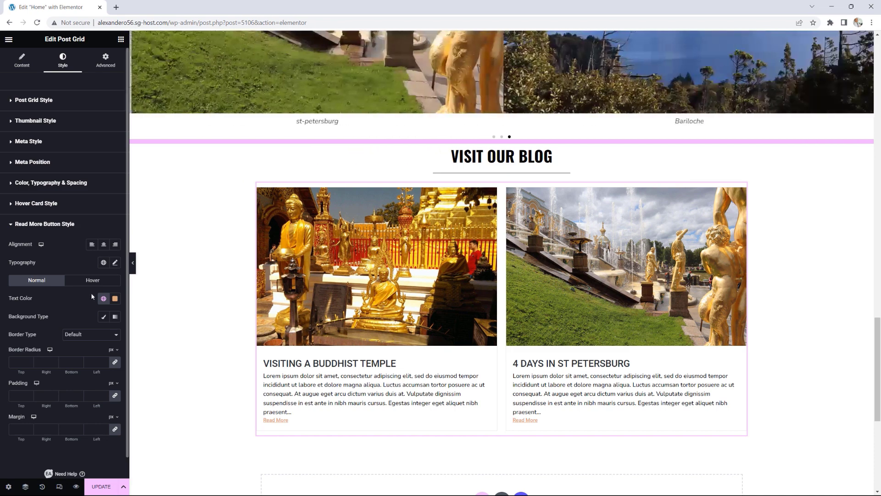
left_click(116, 263)
scroll(83, 340, "down", 1)
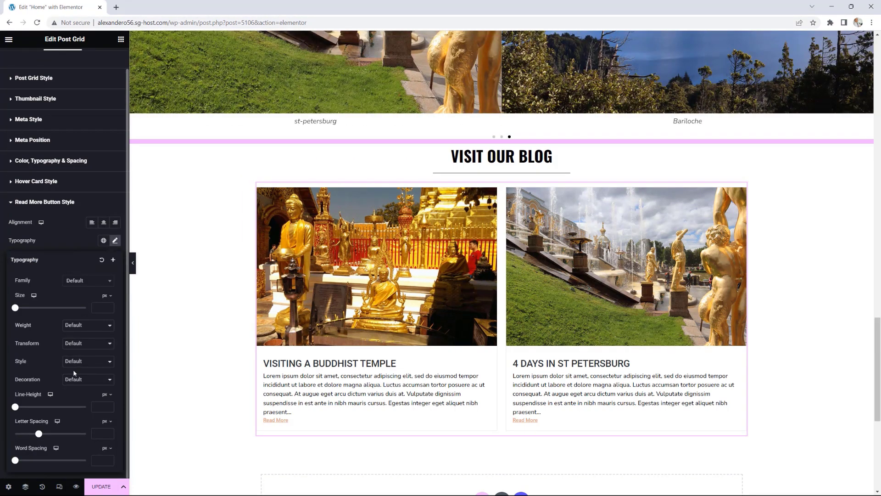
left_click(72, 380)
left_click(75, 412)
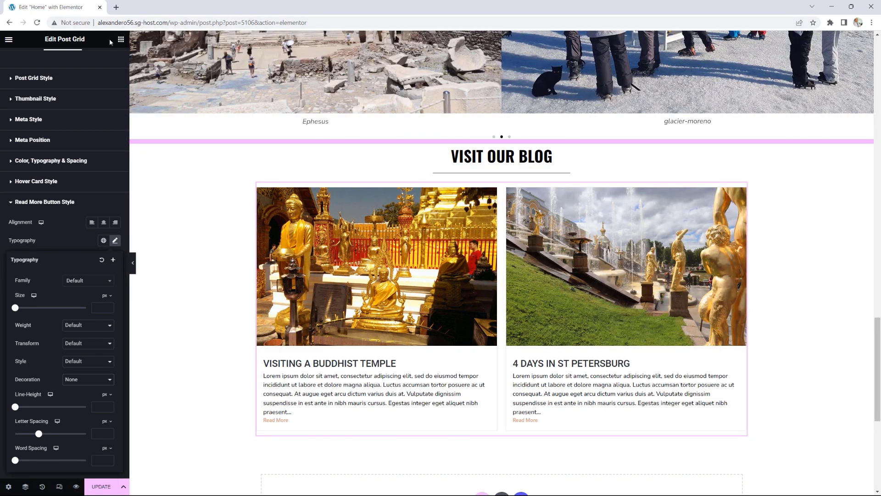
left_click(121, 41)
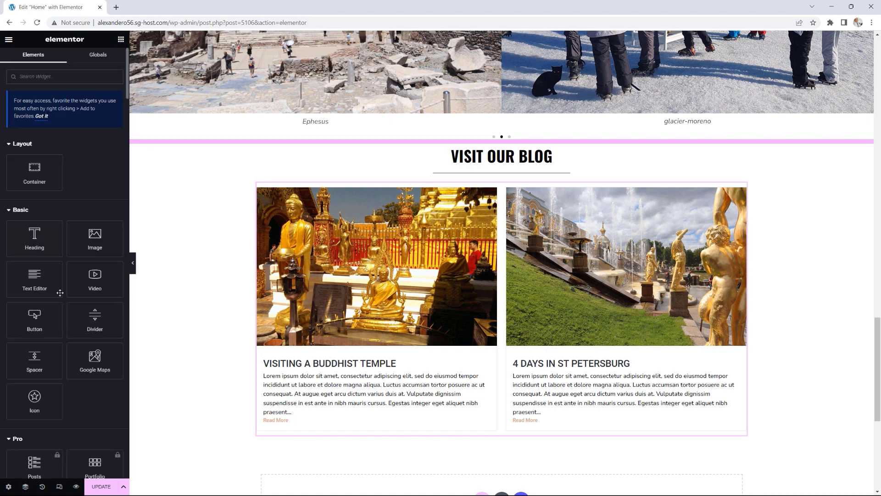
Step: Add a centred, medium-size button labelled READ MORE POSTS below the blog posts
scroll(83, 280, "down", 1)
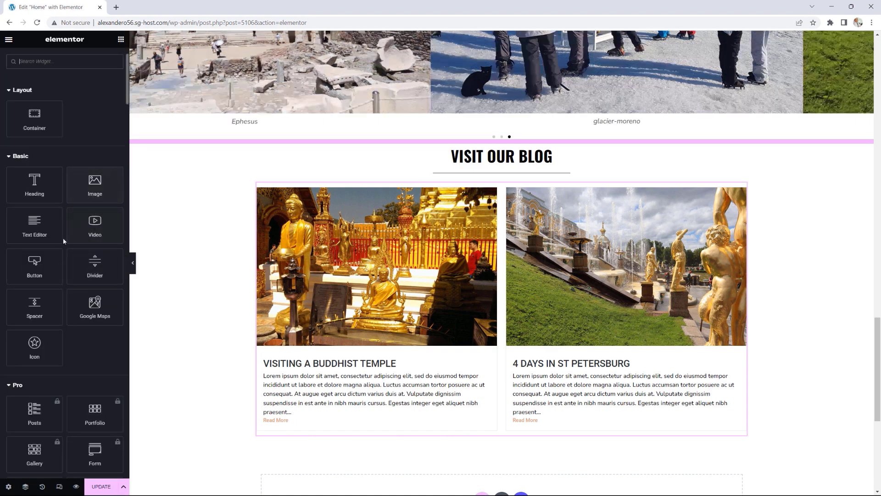
left_click_drag(33, 263, 504, 432)
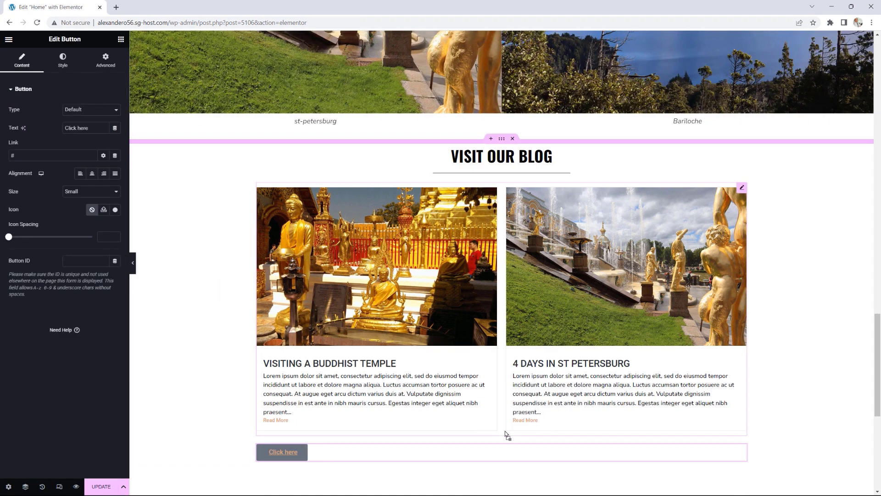
left_click(93, 174)
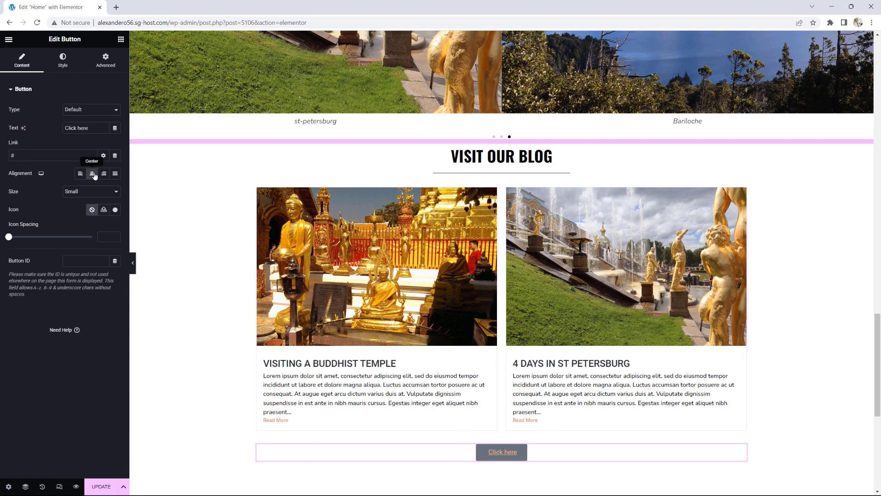
left_click(86, 193)
left_click(82, 213)
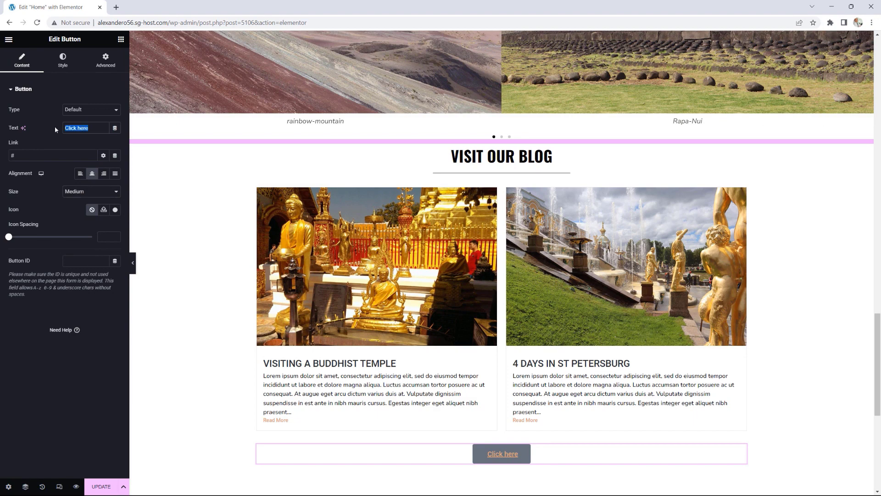
type("read")
key("BackSpace")
key("BackSpace")
key("BackSpace")
key("BackSpace")
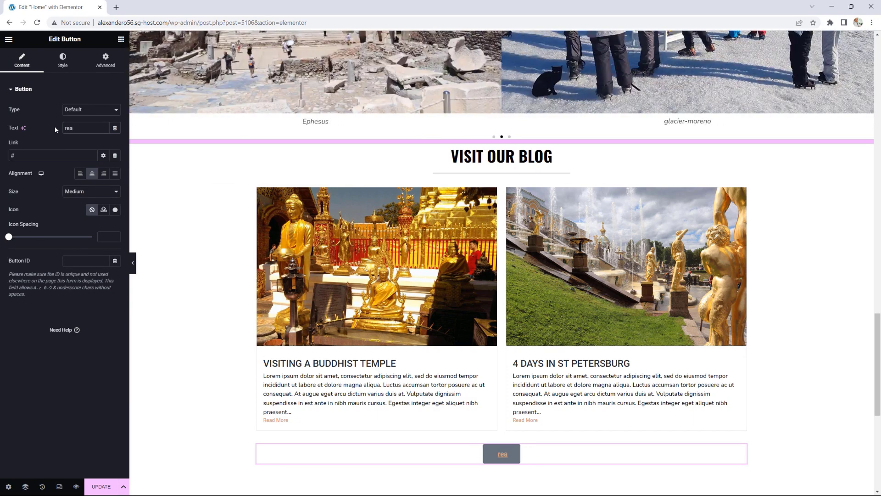
type("READ MO")
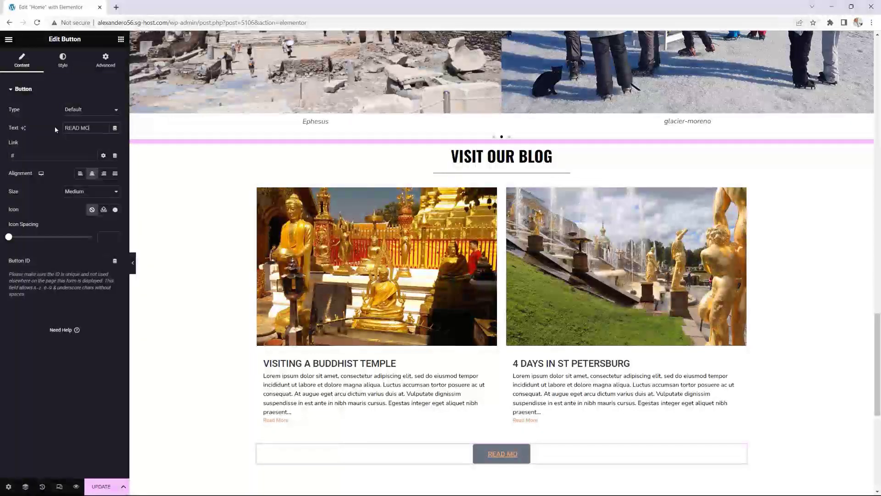
type("RE POSTS")
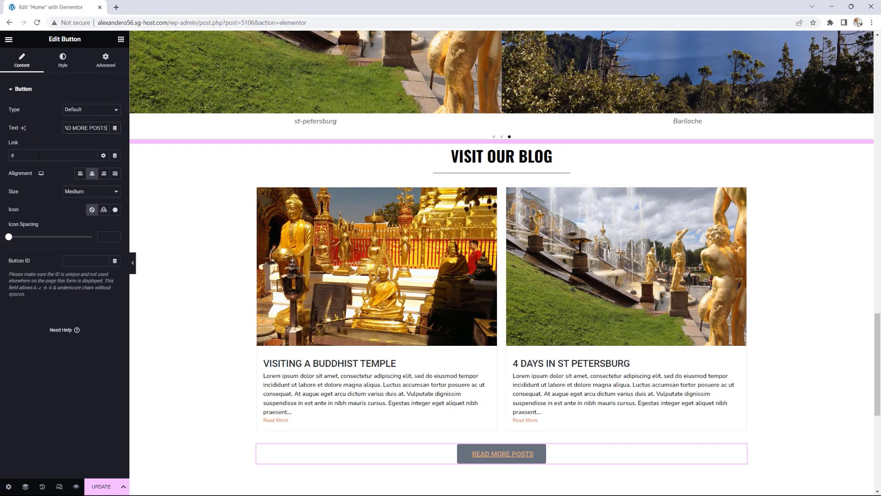
left_click(8, 39)
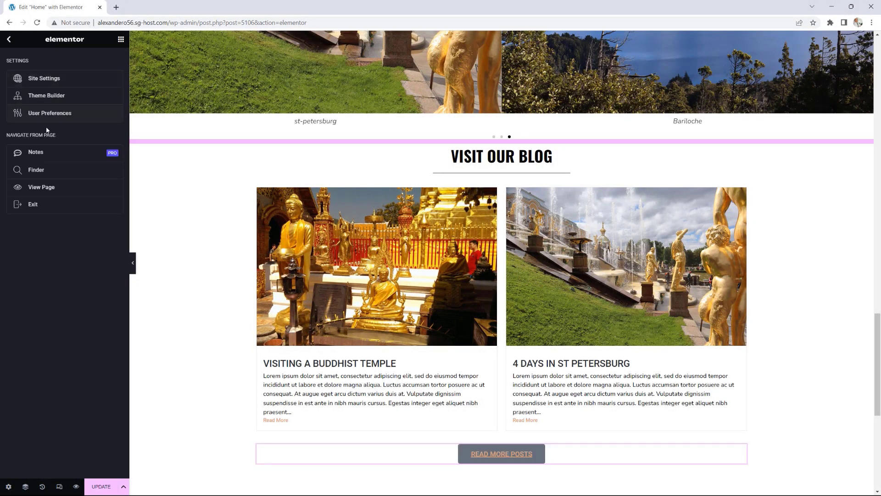
Step: Open the live page in a new tab and go to the All Pages list
right_click(35, 188)
left_click(52, 198)
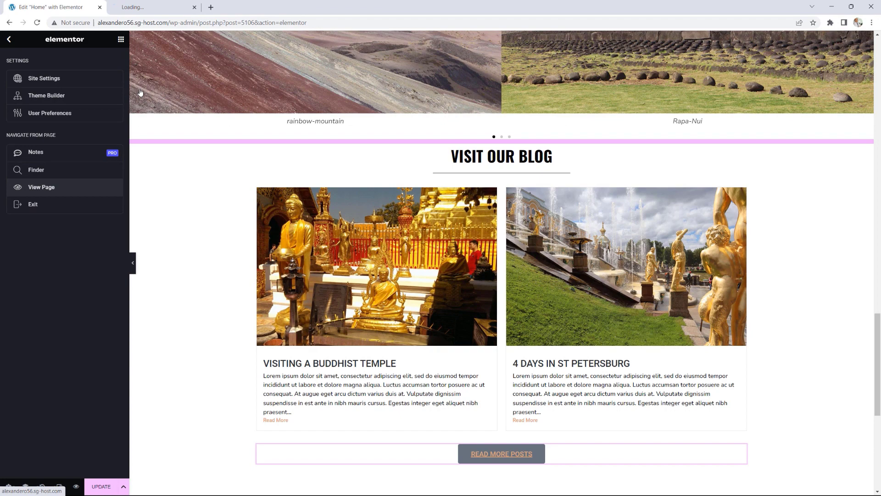
left_click(141, 12)
left_click(53, 40)
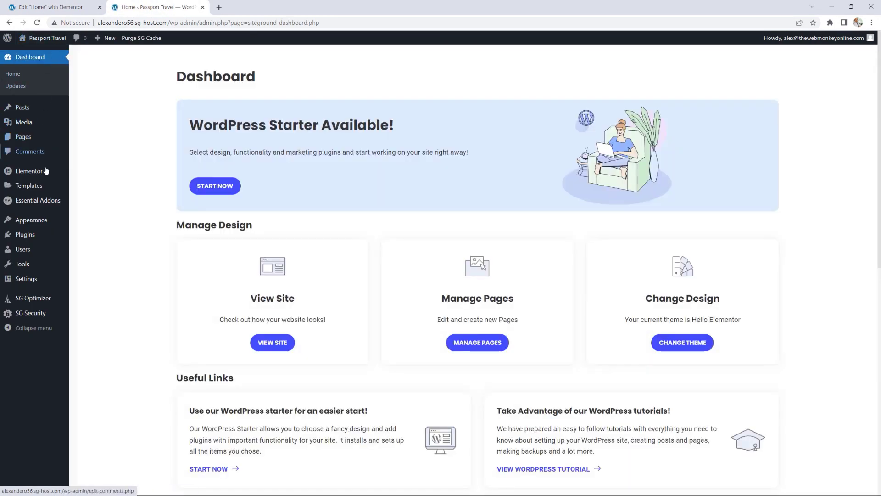
mouse_move(41, 137)
left_click(76, 136)
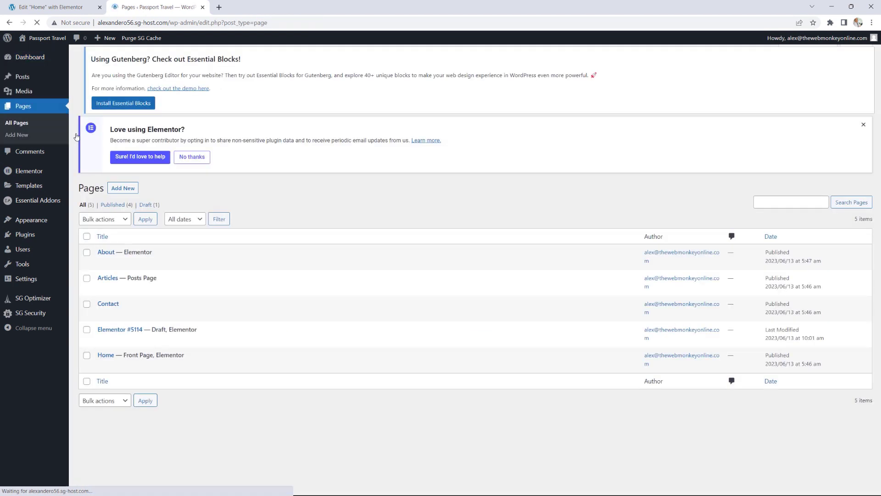
Step: View the Articles page and copy 'articles/' from its address bar
mouse_move(115, 303)
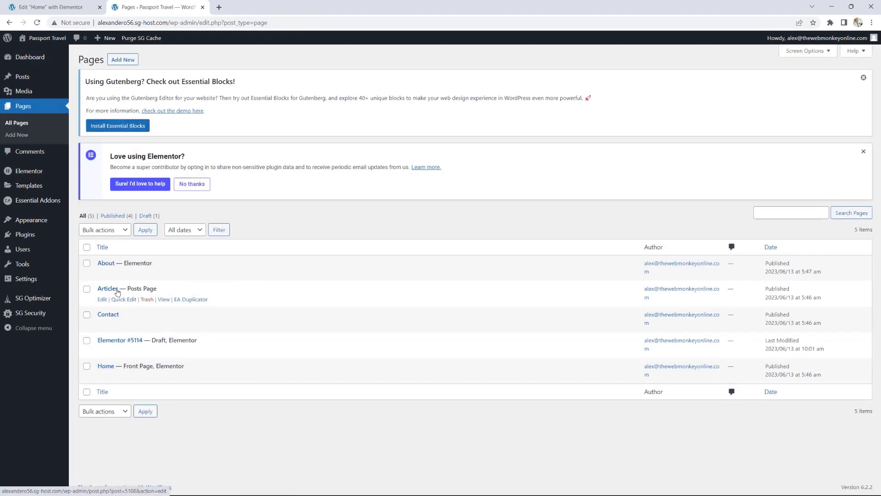
left_click(163, 300)
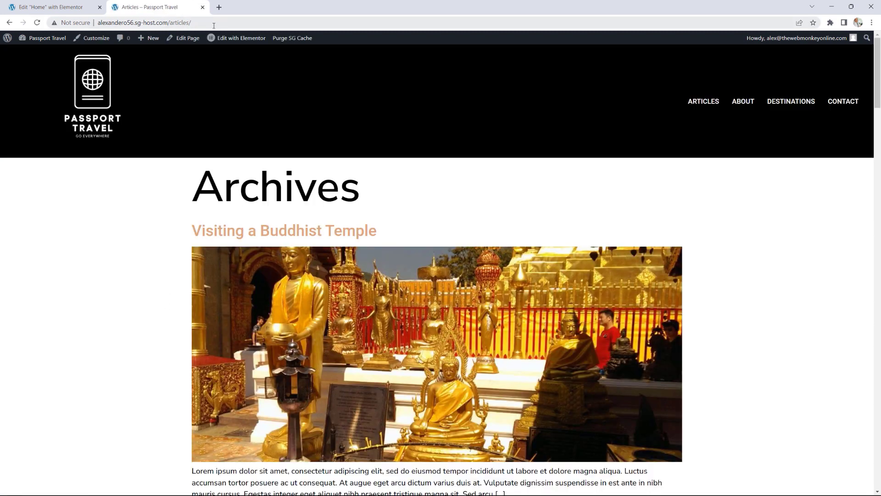
left_click_drag(214, 26, 170, 24)
right_click(178, 27)
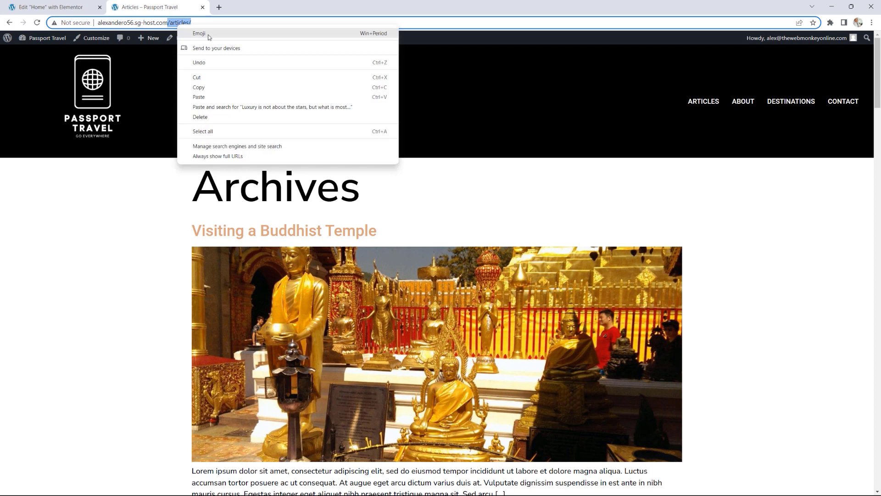
left_click(196, 87)
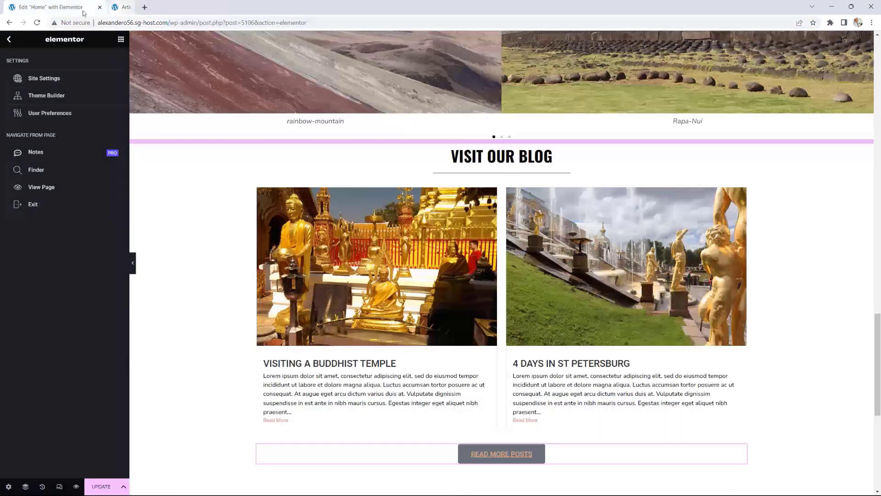
Step: Close the Articles tab and set the READ MORE POSTS button's link to /articles
left_click(203, 7)
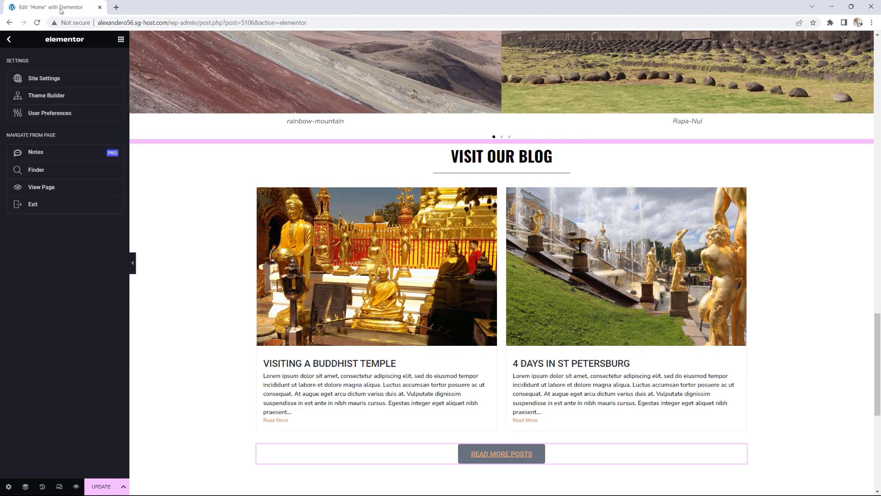
left_click(121, 41)
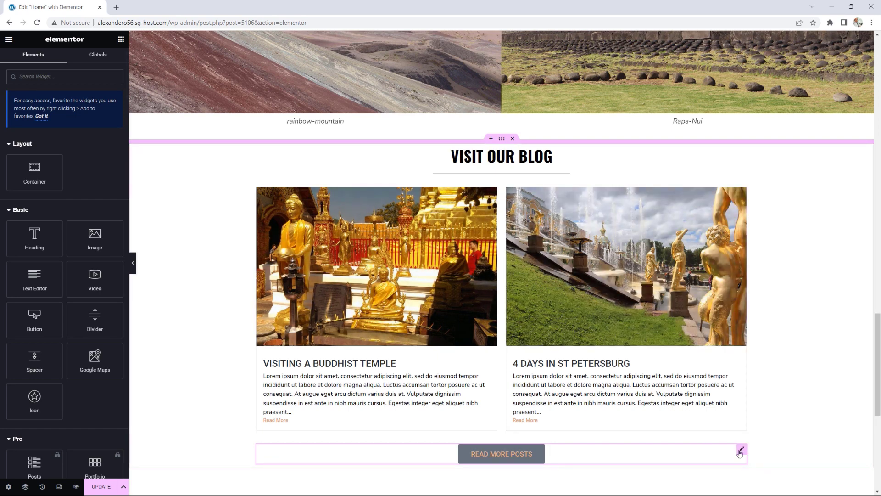
left_click(741, 451)
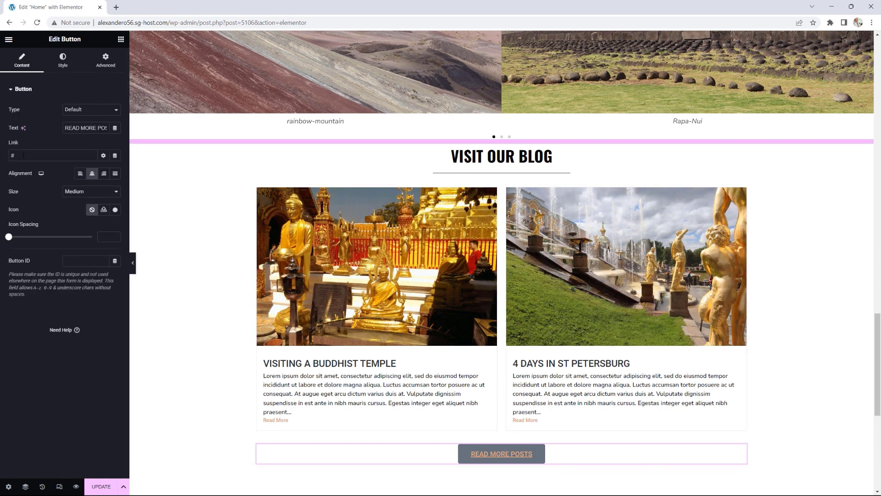
type("/articles/")
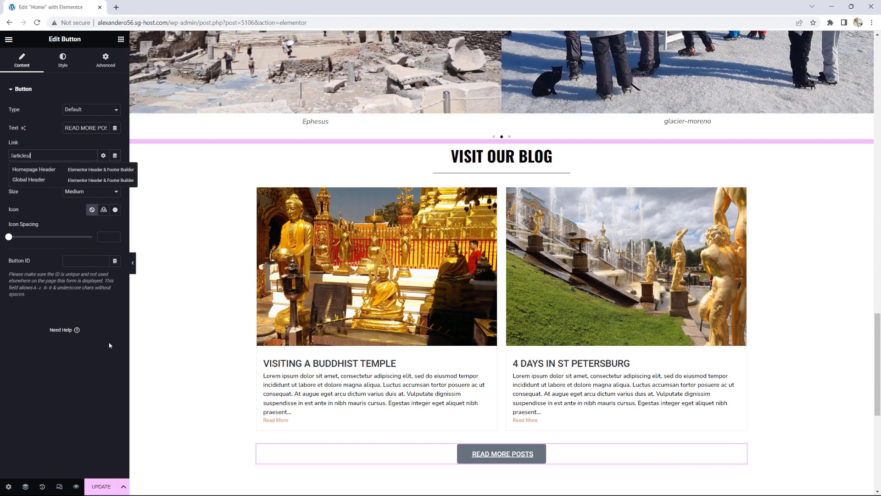
Step: Give the button a classic background in the Accent global colour
left_click(63, 59)
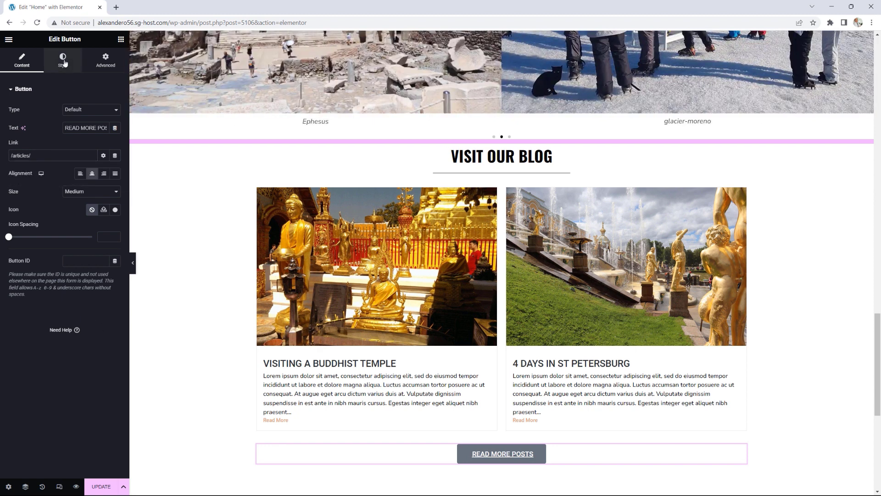
left_click(62, 59)
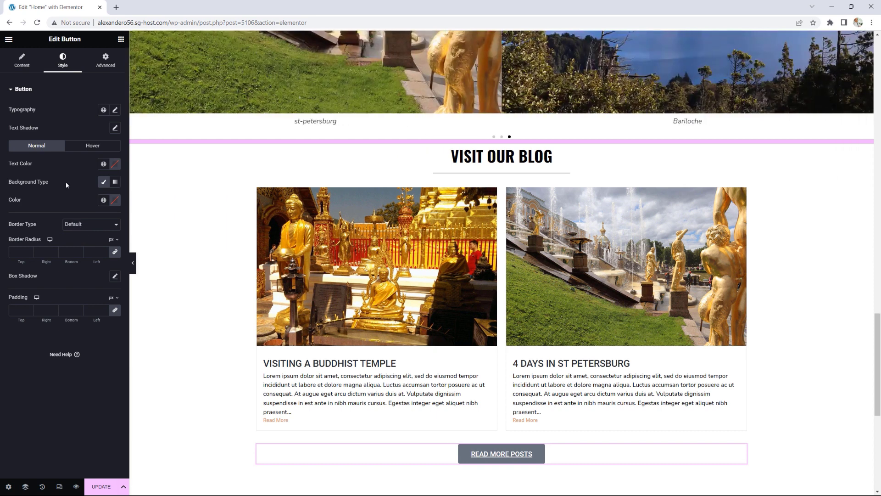
left_click(109, 182)
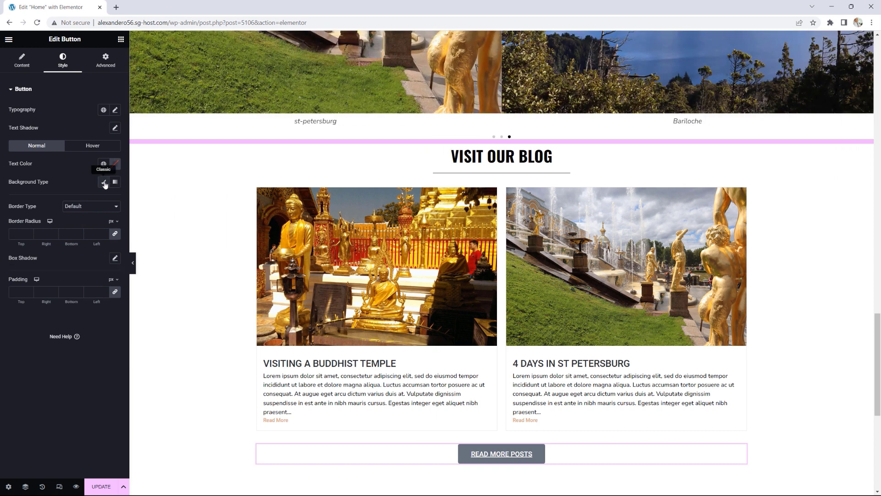
left_click(109, 183)
left_click(103, 200)
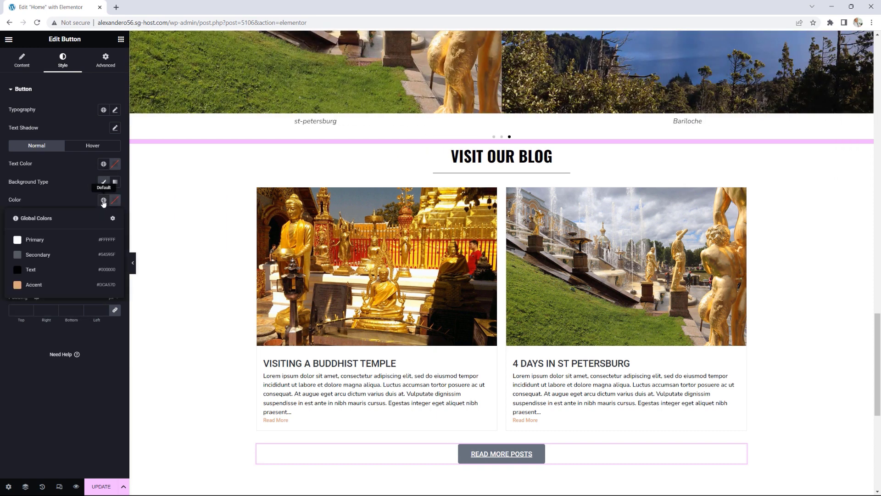
left_click(32, 285)
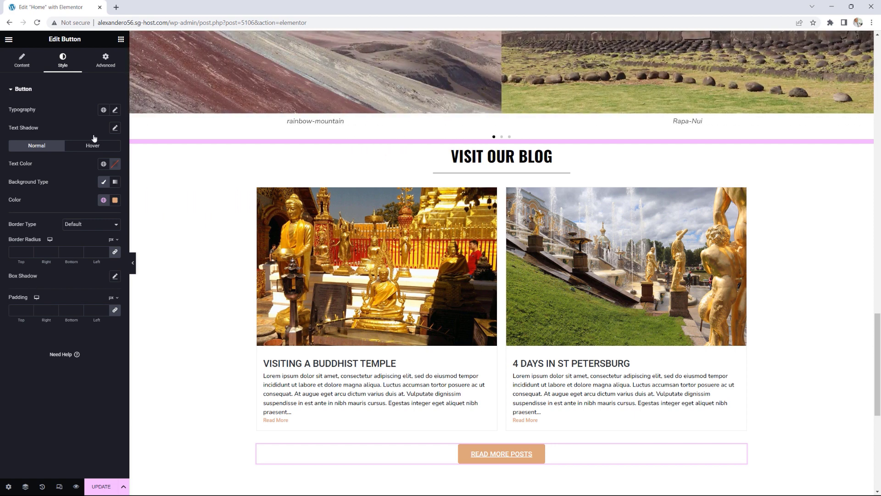
Step: Set the button's text decoration to None and save the page
left_click(116, 110)
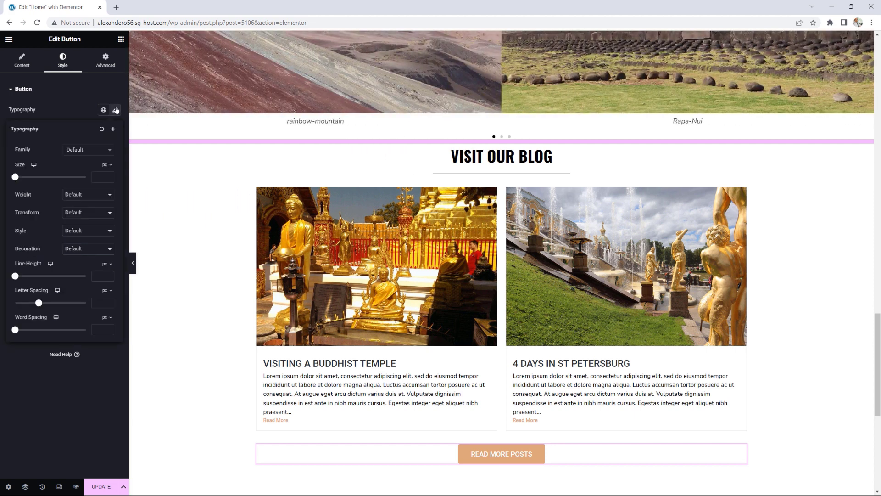
left_click(80, 250)
left_click(80, 283)
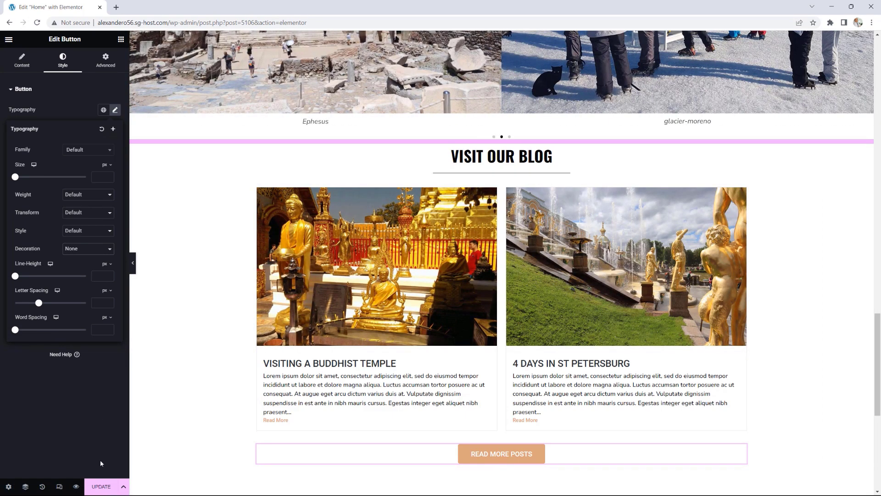
left_click(101, 486)
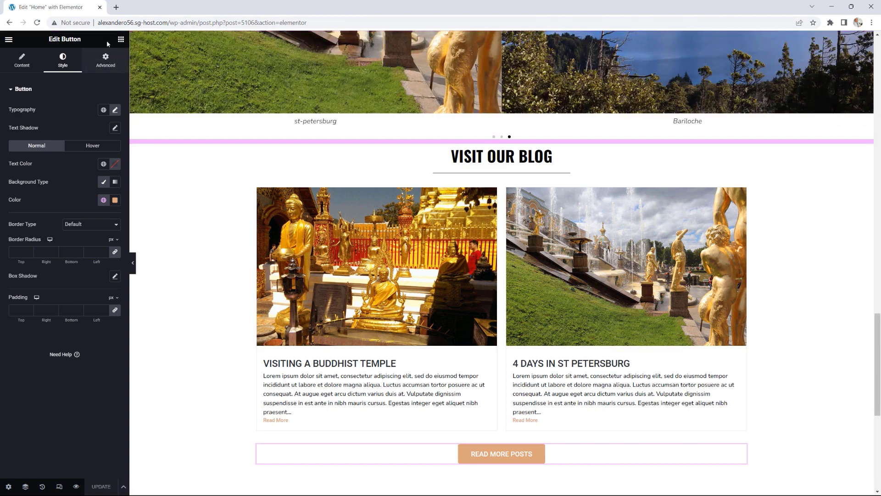
Step: View the live homepage, scroll through it, then reopen Home with Edit with Elementor
left_click(8, 39)
left_click(41, 188)
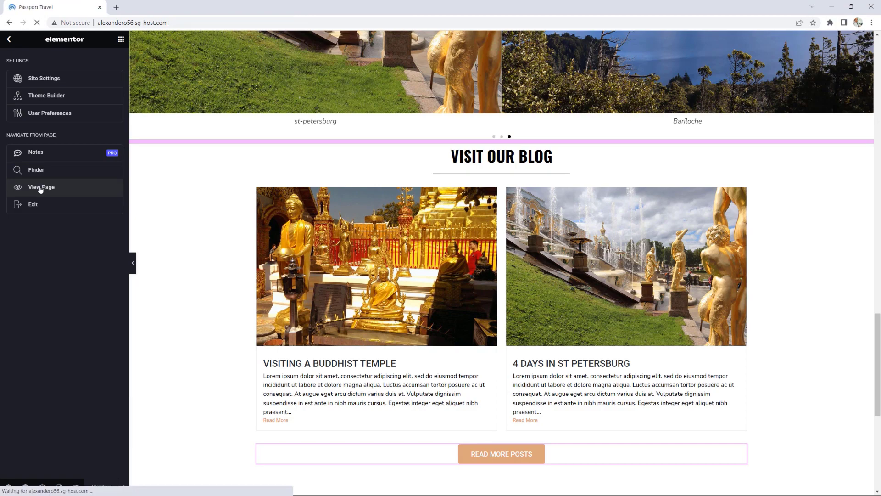
scroll(707, 182, "down", 5)
scroll(707, 182, "down", 15)
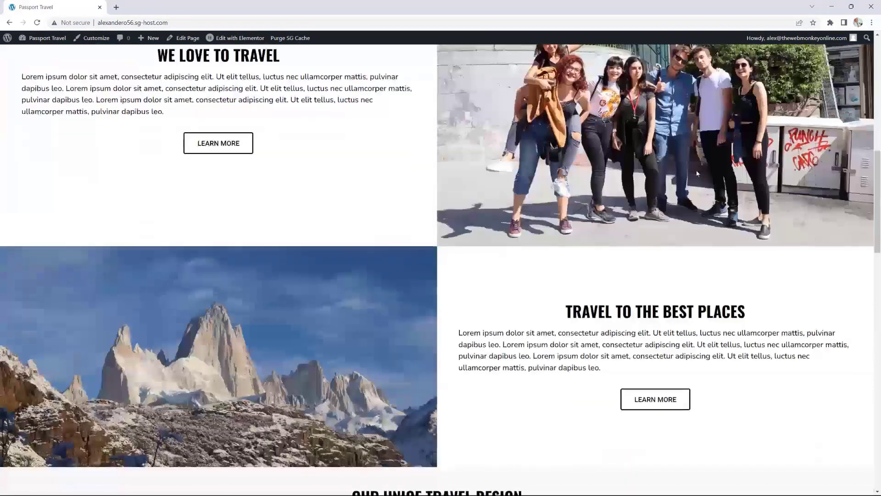
scroll(694, 172, "down", 8)
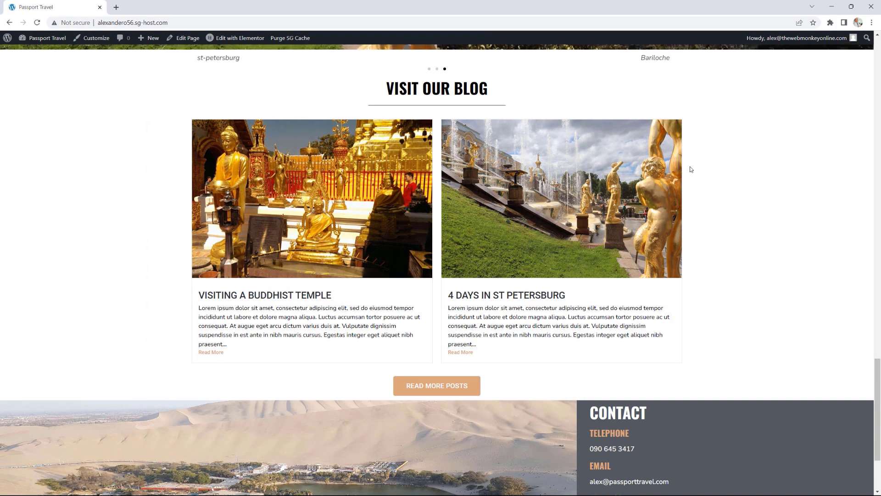
scroll(691, 169, "up", 1)
scroll(693, 168, "up", 12)
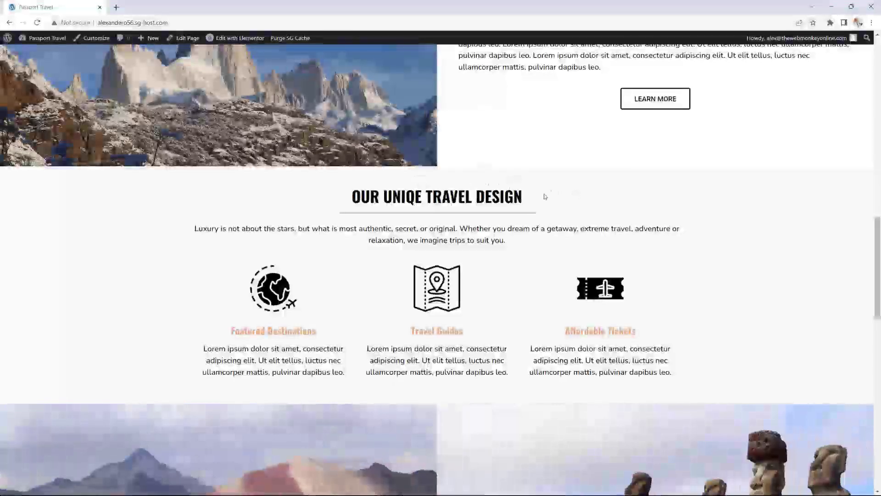
scroll(579, 185, "down", 15)
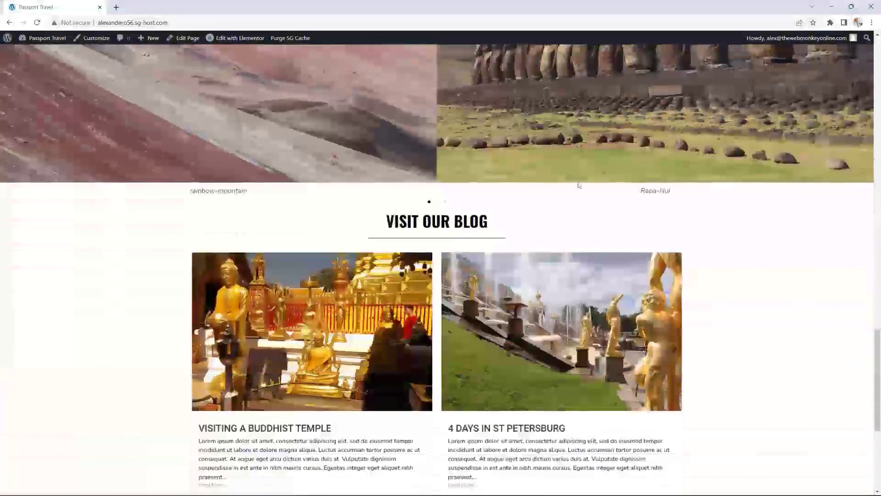
scroll(577, 184, "up", 4)
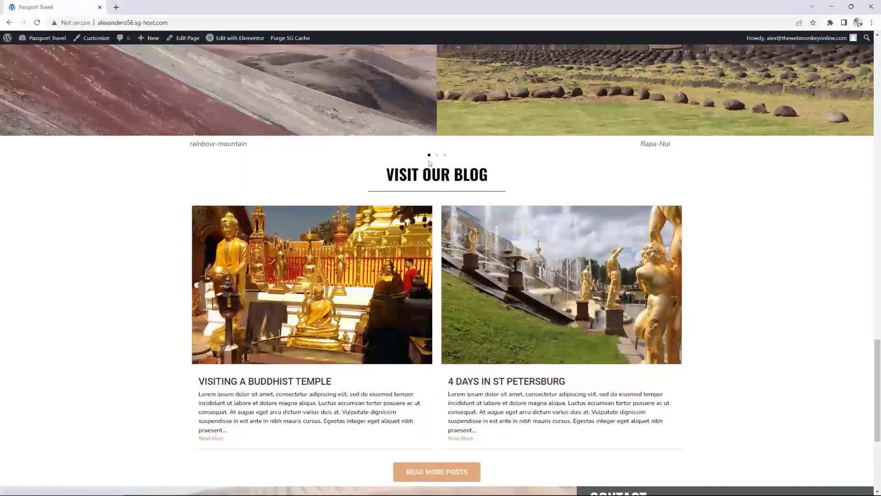
left_click(228, 41)
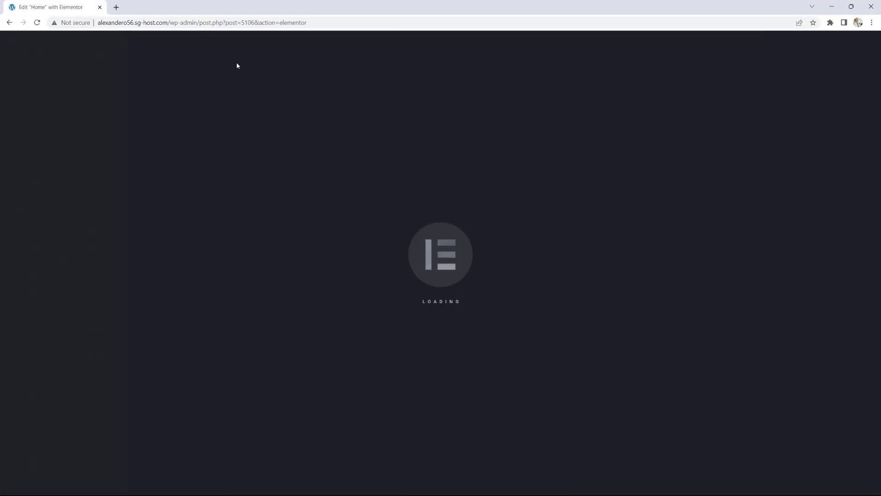
Step: Give the Visit Our Blog container 50 px top and bottom padding
scroll(421, 203, "down", 2)
scroll(455, 257, "down", 8)
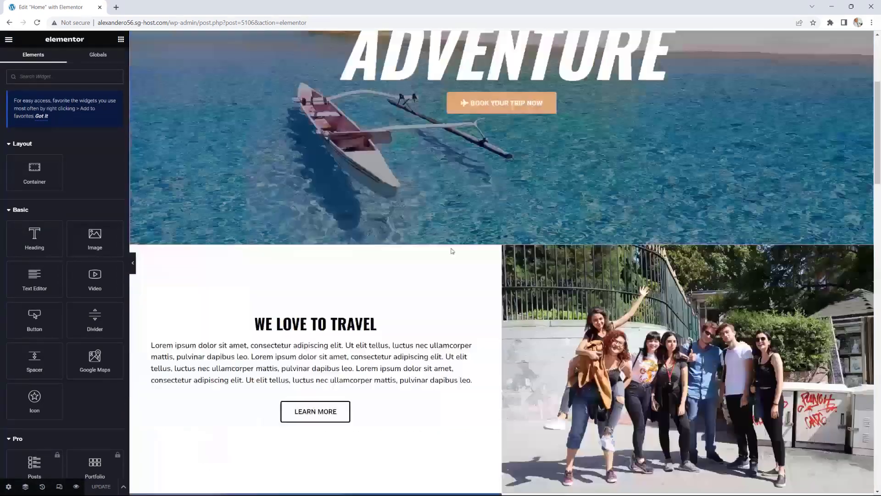
scroll(463, 270, "down", 20)
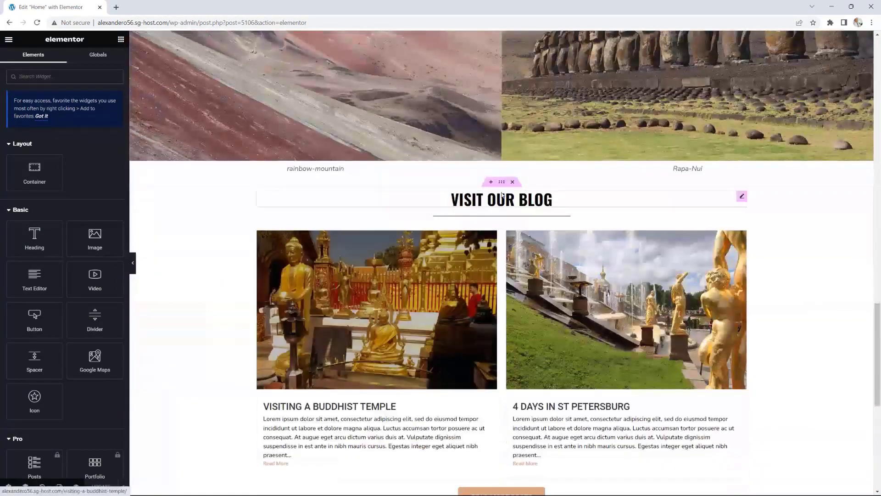
left_click(504, 184)
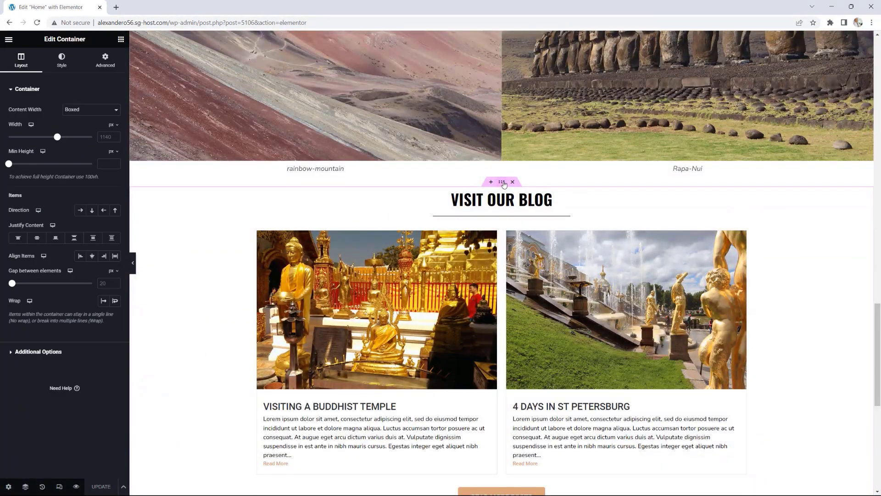
left_click(106, 61)
left_click(20, 152)
type("0")
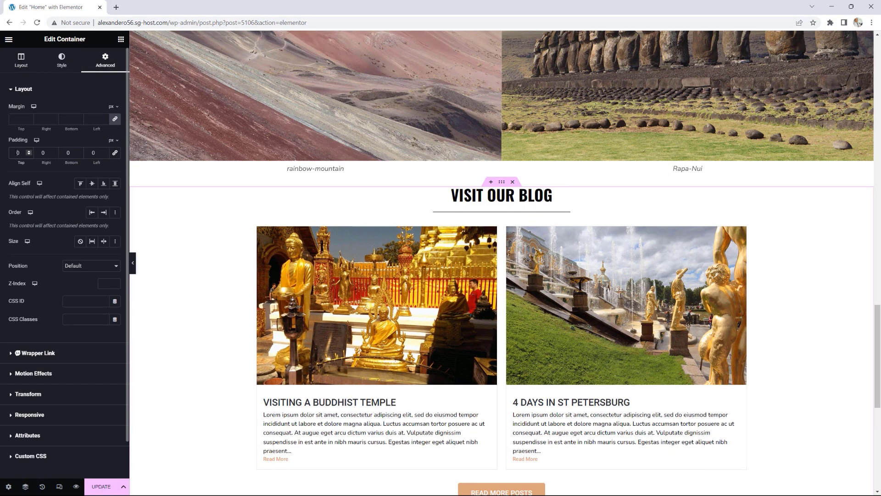
type("5")
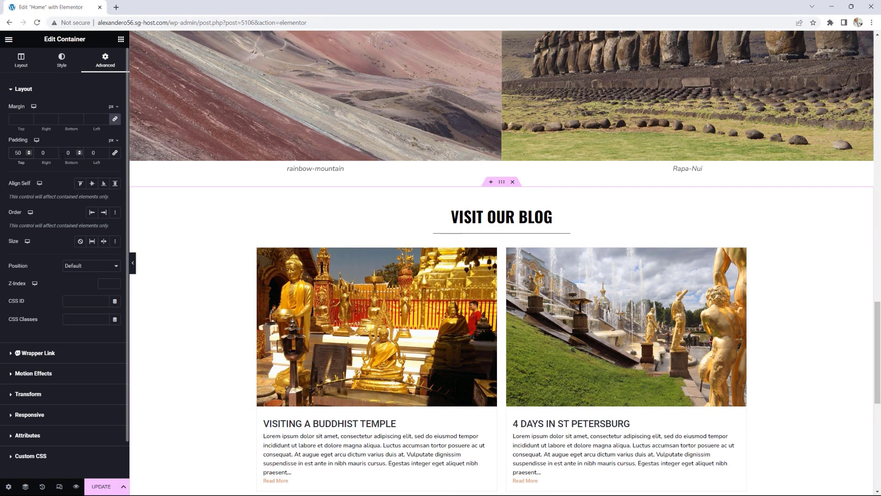
left_click(80, 155)
type("5")
Step: Save the update and view the live page from the editor menu
scroll(570, 281, "down", 5)
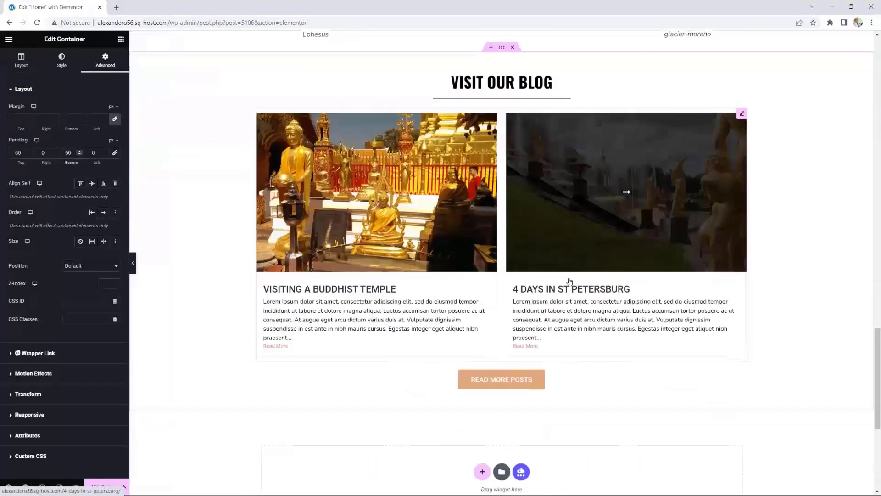
left_click(100, 487)
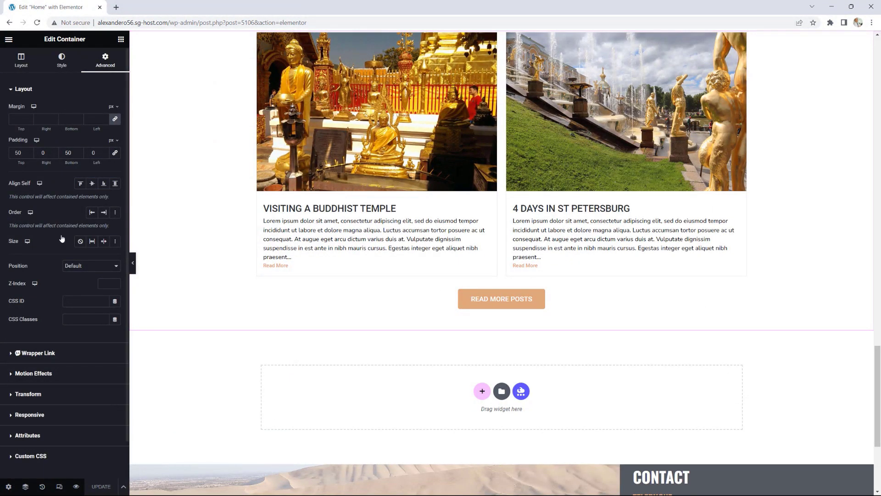
left_click(9, 40)
left_click(43, 193)
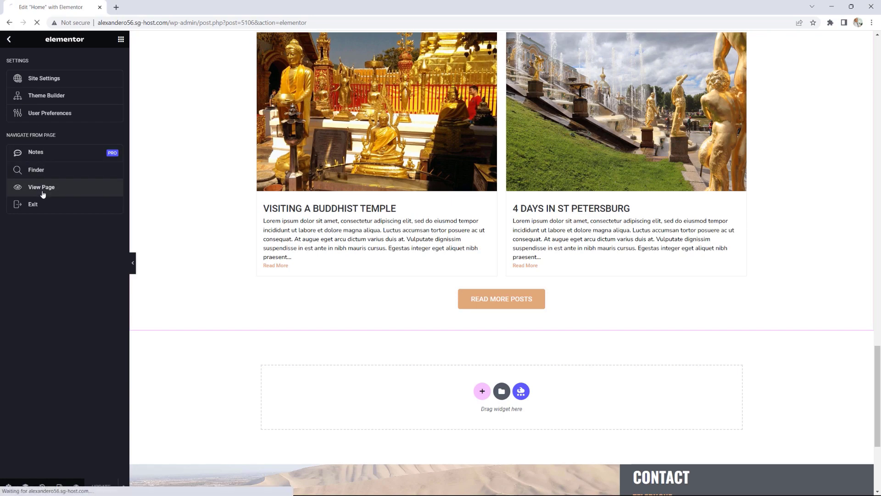
Step: Scroll down through the updated live homepage
scroll(683, 210, "down", 10)
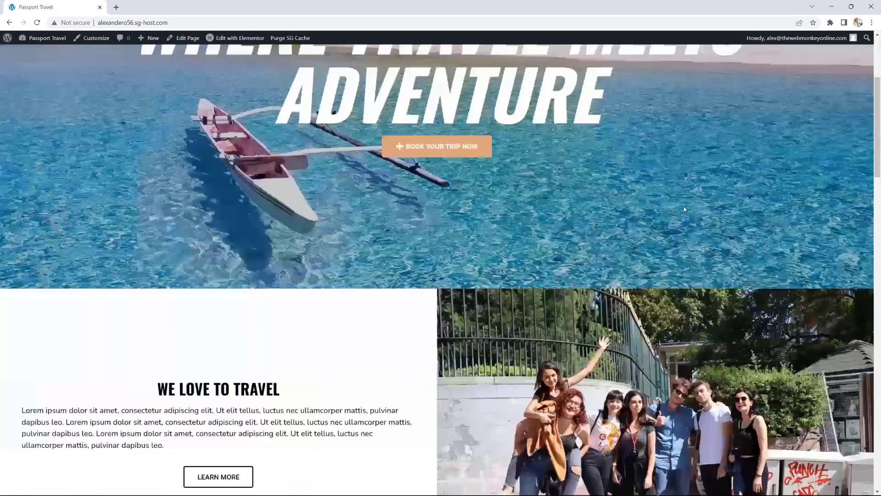
scroll(683, 209, "down", 20)
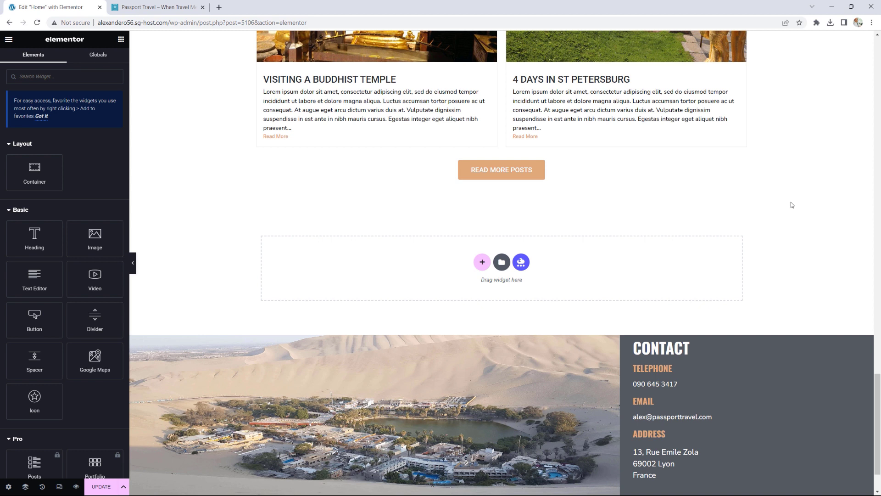
left_click(152, 6)
scroll(721, 223, "up", 3)
scroll(643, 207, "down", 3)
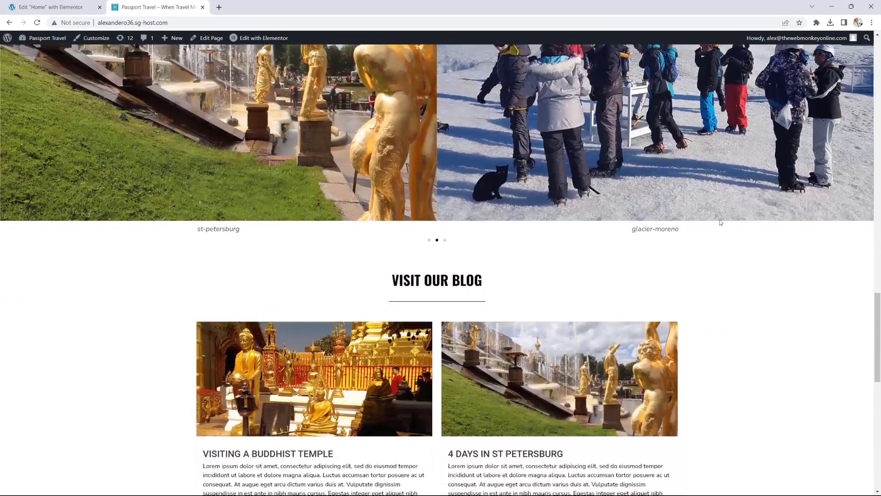
scroll(550, 174, "up", 4)
scroll(603, 137, "down", 6)
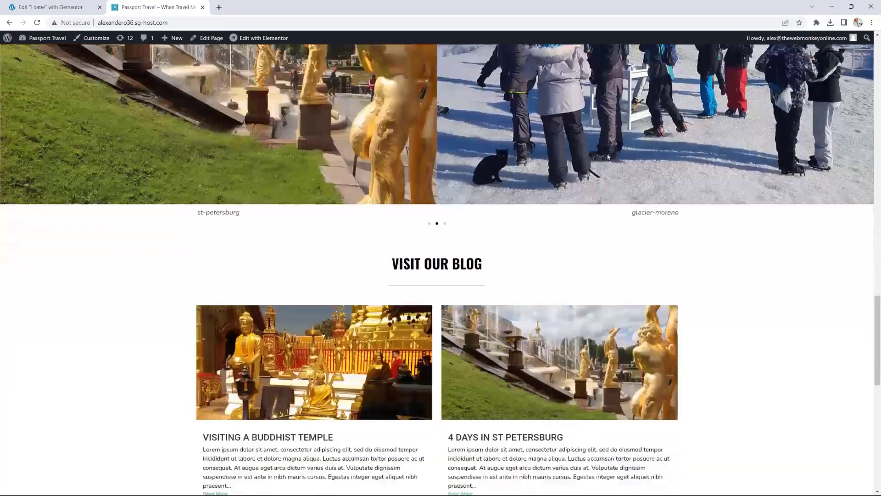
scroll(517, 167, "down", 4)
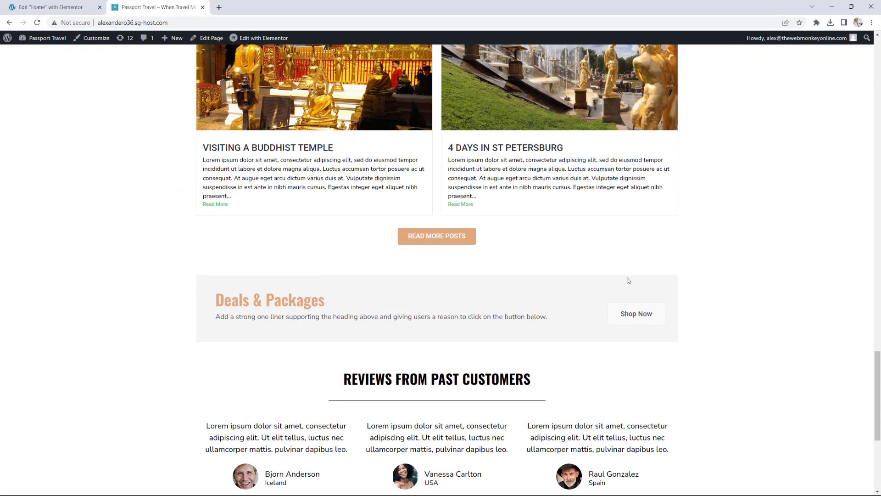
scroll(745, 282, "down", 3)
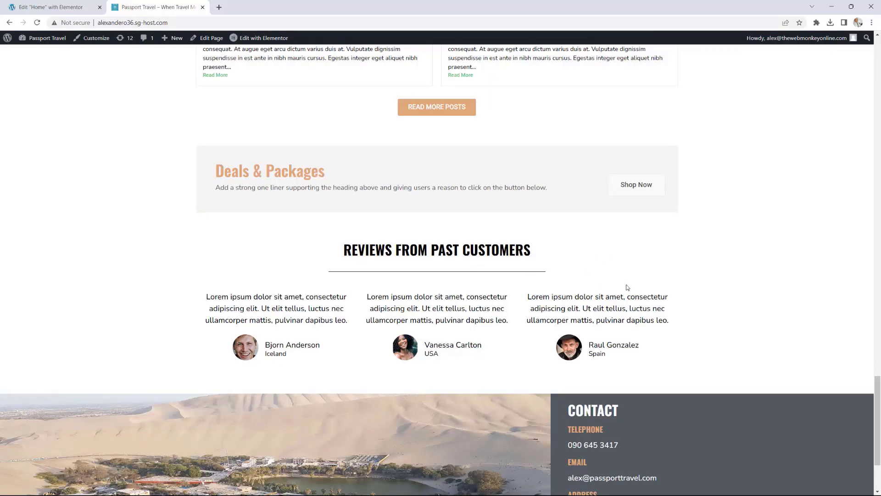
scroll(627, 287, "up", 5)
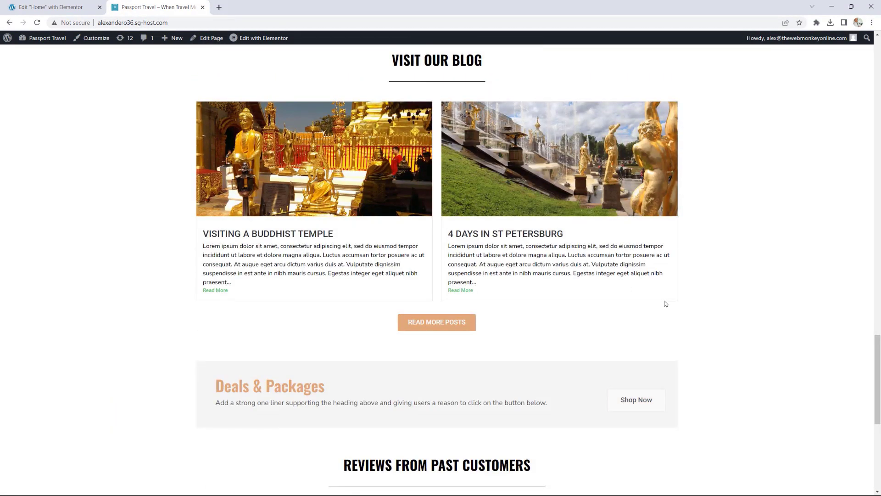
left_click(59, 7)
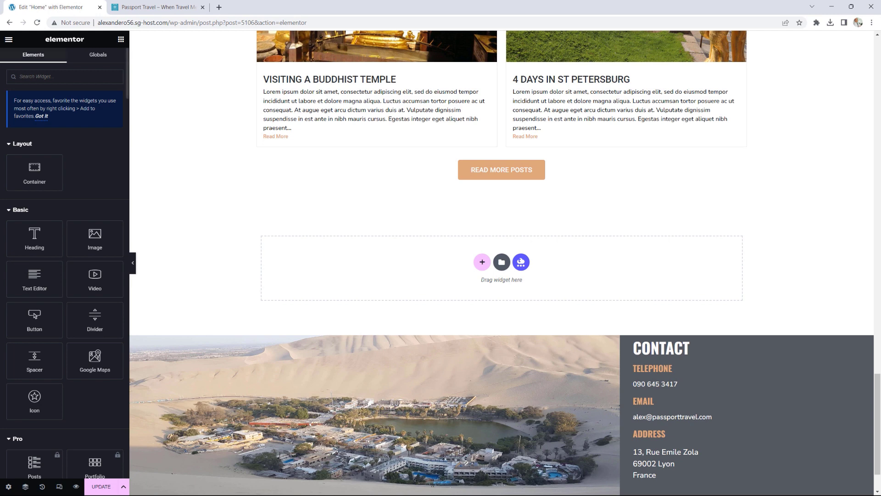
Step: Drag the Essential Addons Image Accordion widget into the empty section below the blog posts
scroll(54, 217, "down", 15)
scroll(54, 217, "down", 20)
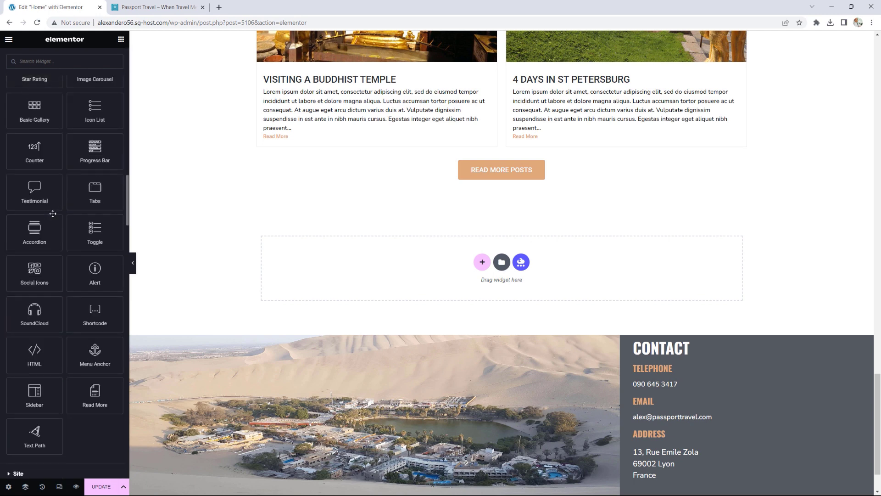
scroll(52, 213, "down", 6)
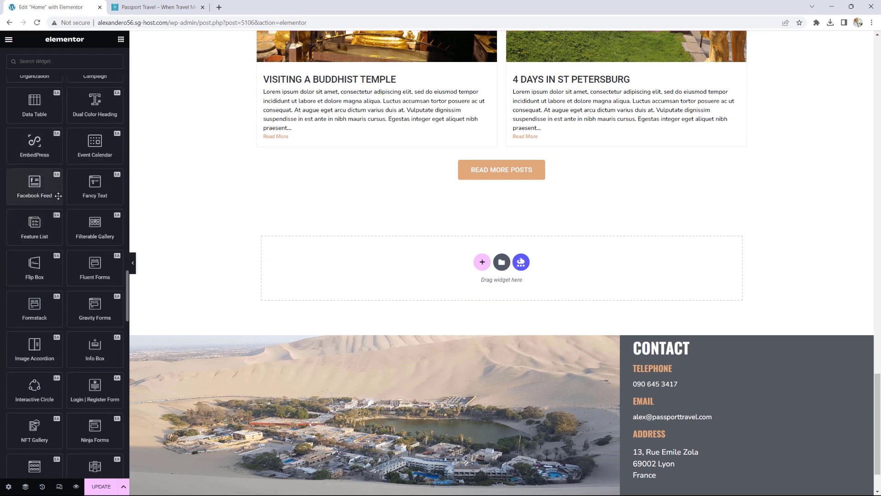
scroll(36, 247, "down", 3)
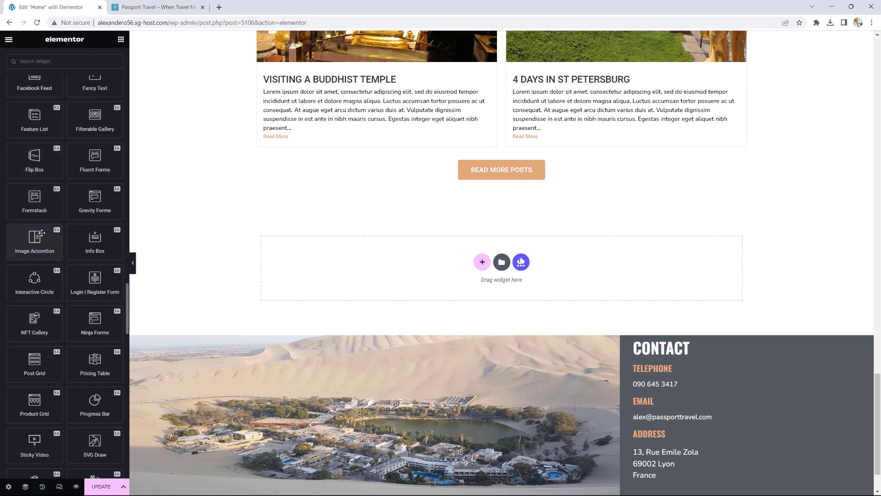
left_click_drag(36, 242, 406, 276)
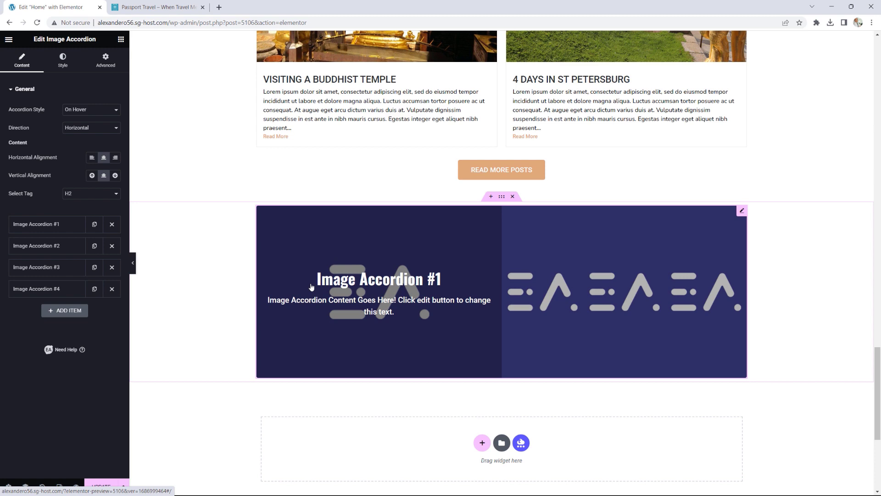
scroll(665, 260, "up", 4)
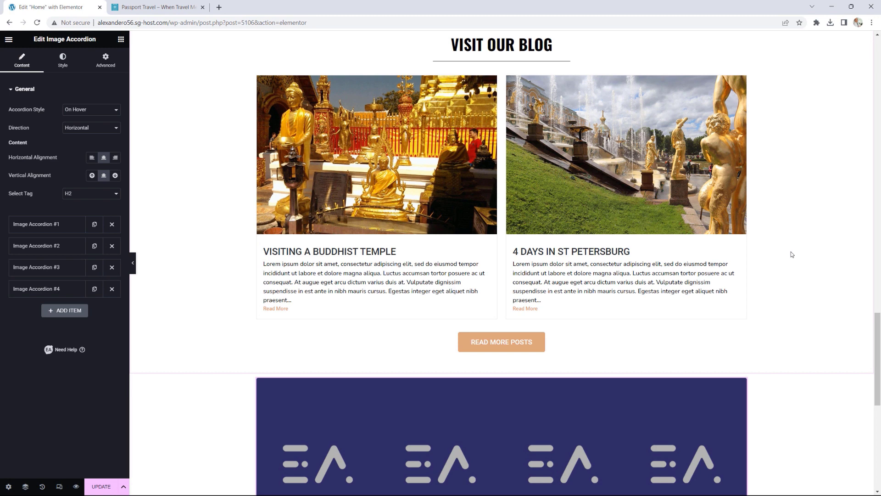
scroll(791, 253, "down", 2)
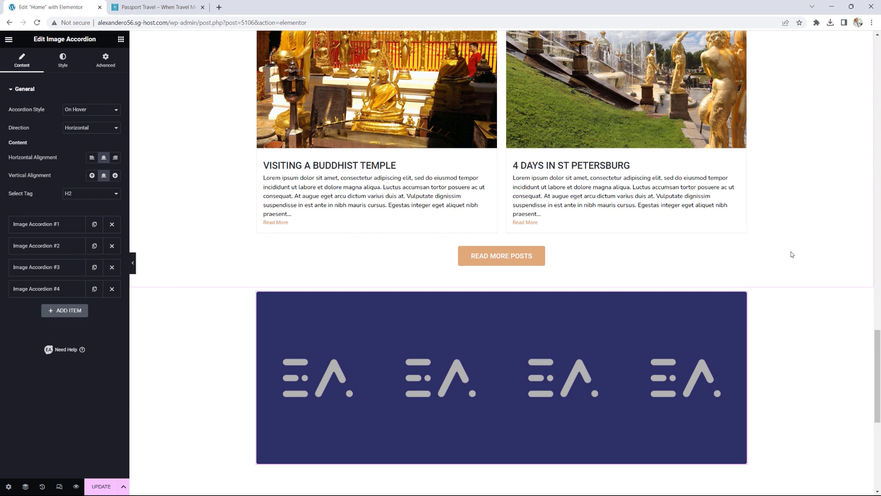
scroll(785, 252, "down", 2)
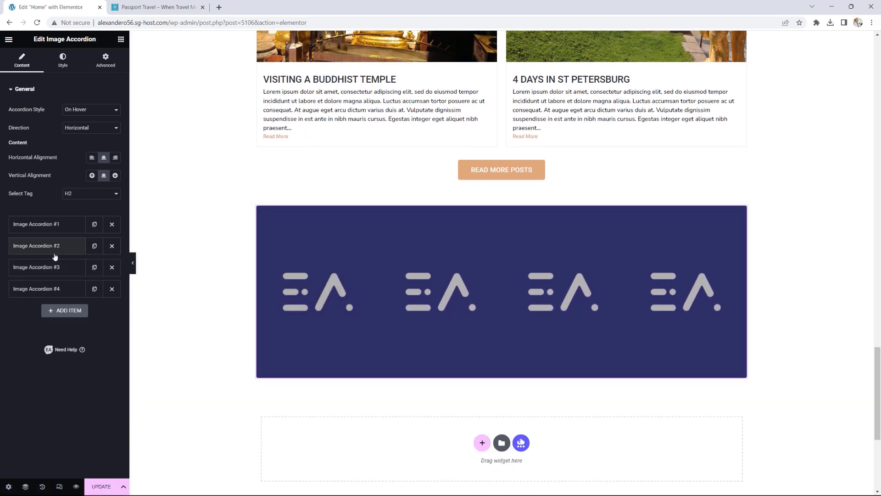
Step: Set the first accordion panel's background image to the Spain flag
left_click(52, 224)
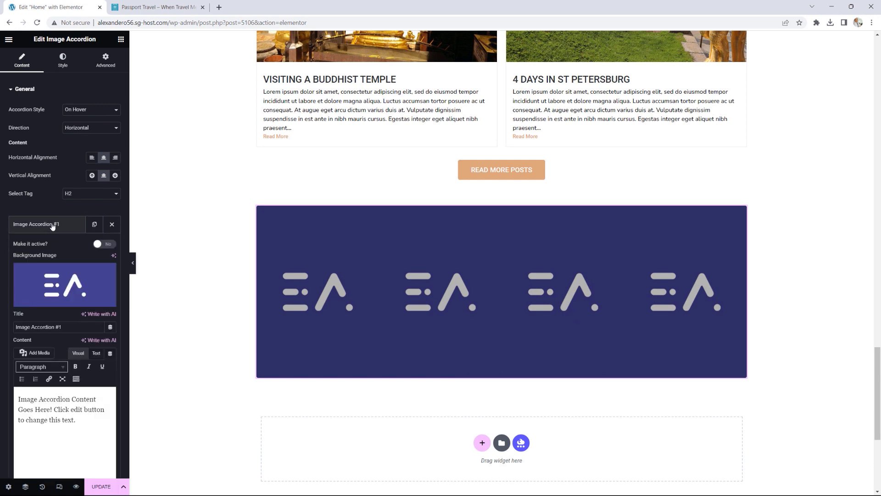
left_click(63, 279)
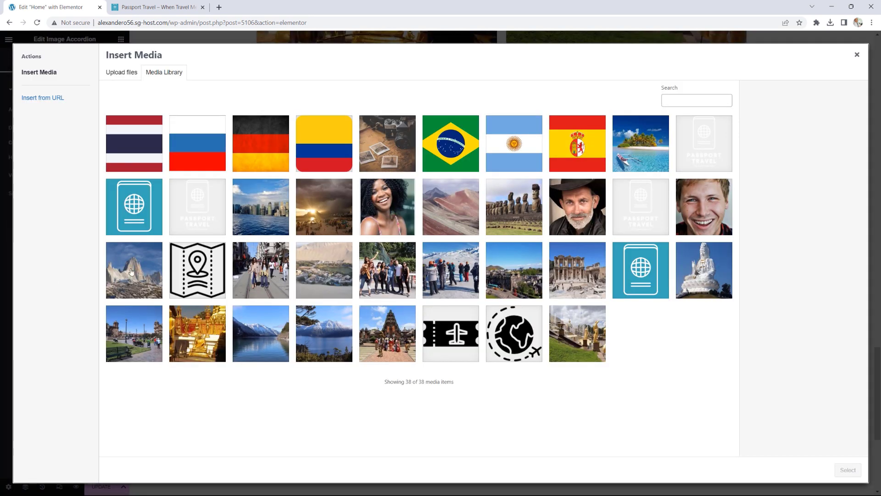
left_click(582, 163)
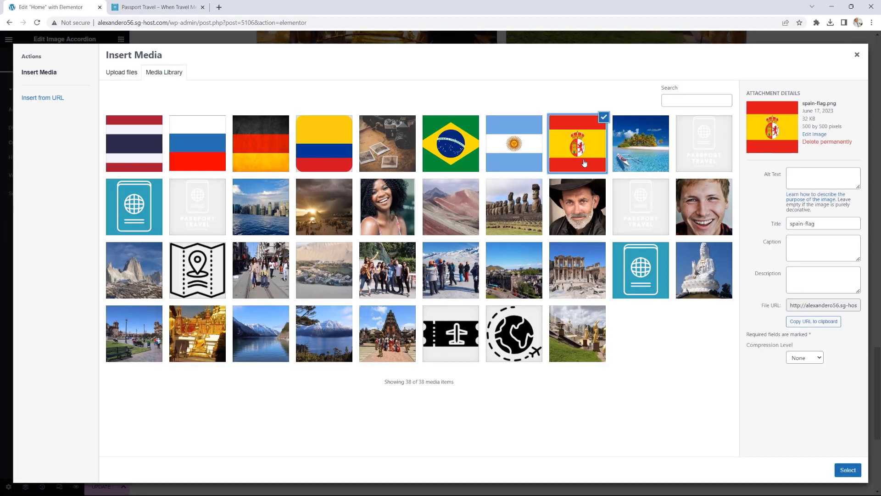
left_click(848, 469)
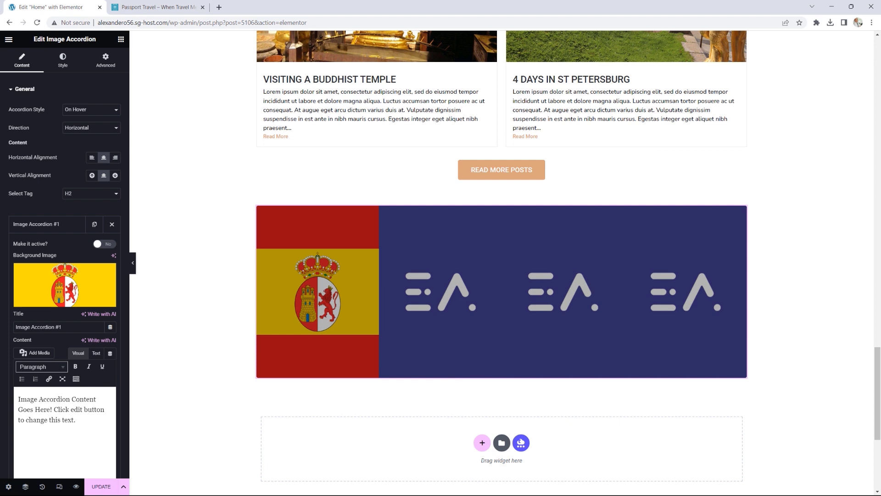
Step: Title the panel Spain with content 'Read our best content from Spain', then collapse it
mouse_move(314, 282)
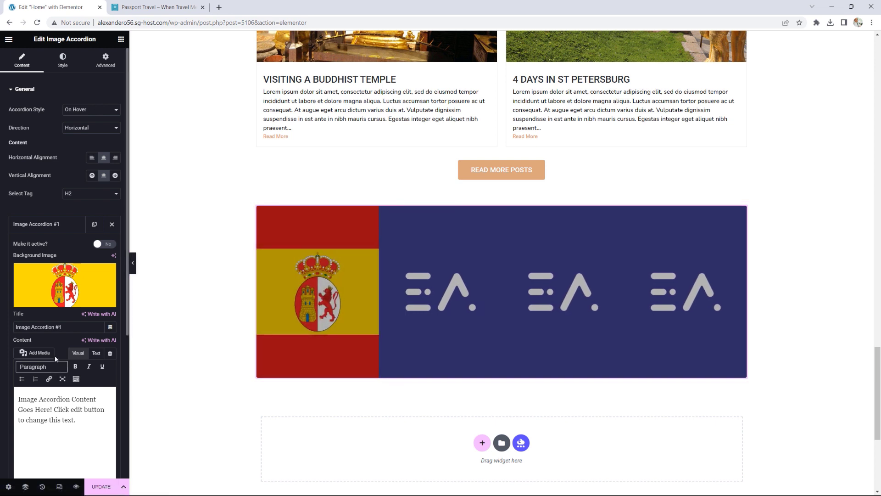
left_click_drag(79, 323, 12, 326)
type("Spain")
left_click_drag(75, 420, 7, 395)
type("R")
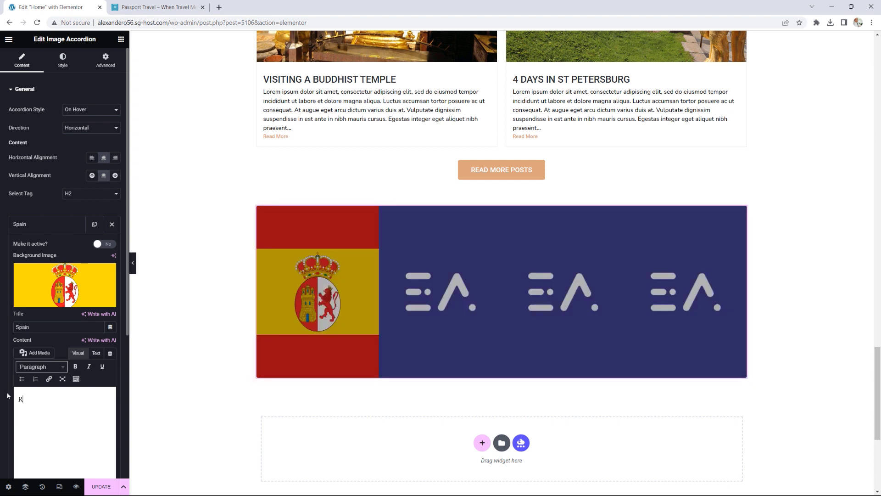
type("ead our best content from Spain")
mouse_move(308, 331)
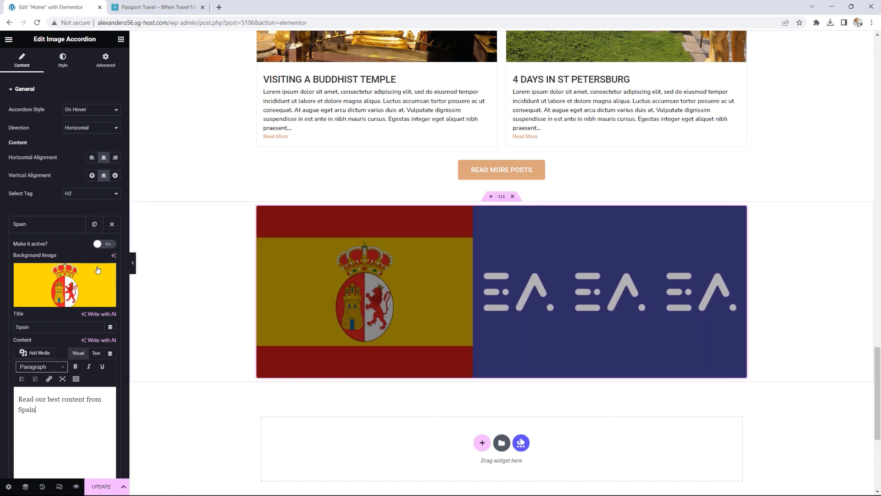
scroll(86, 247, "down", 1)
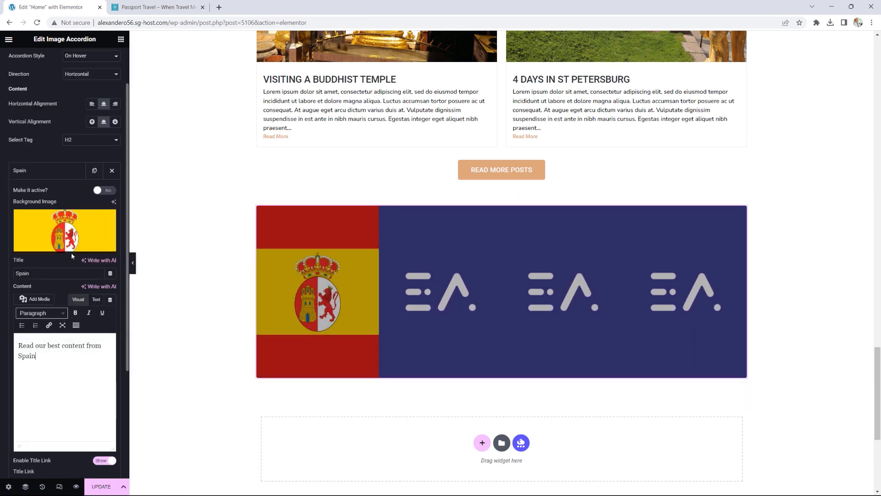
scroll(70, 250, "up", 1)
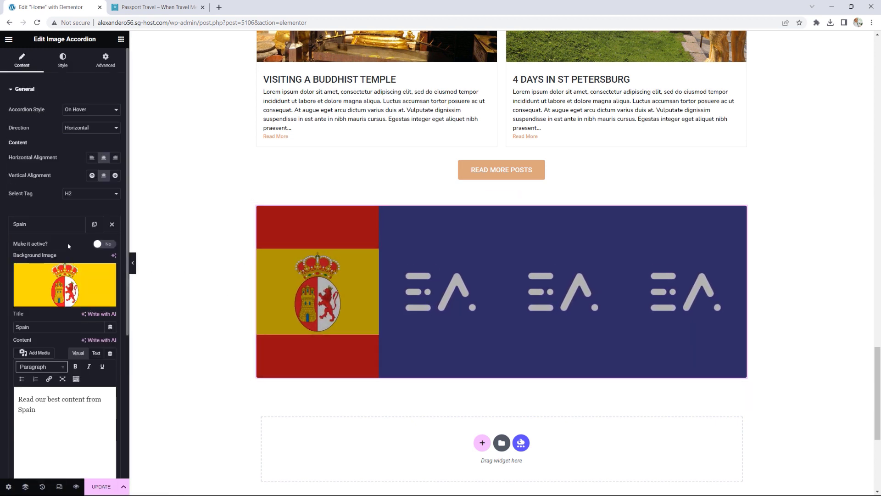
left_click(23, 89)
left_click(23, 89)
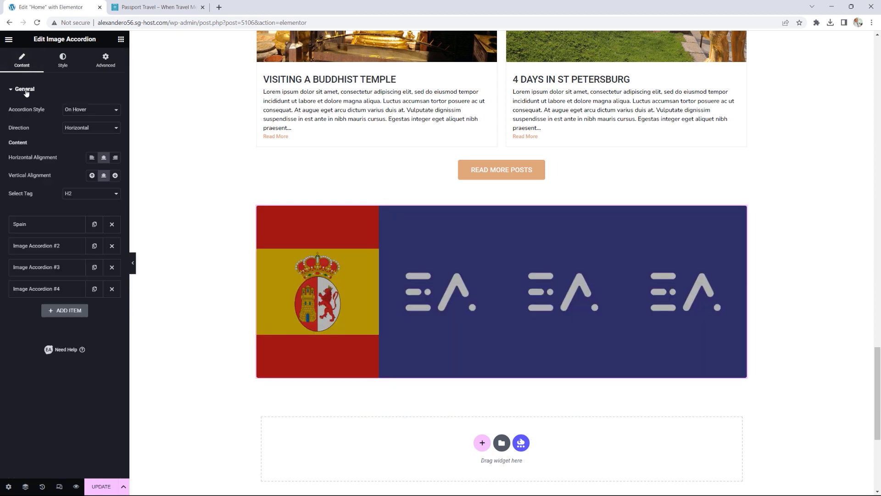
Step: Set the second accordion panel's background image to brazil.png
left_click(49, 248)
left_click(73, 303)
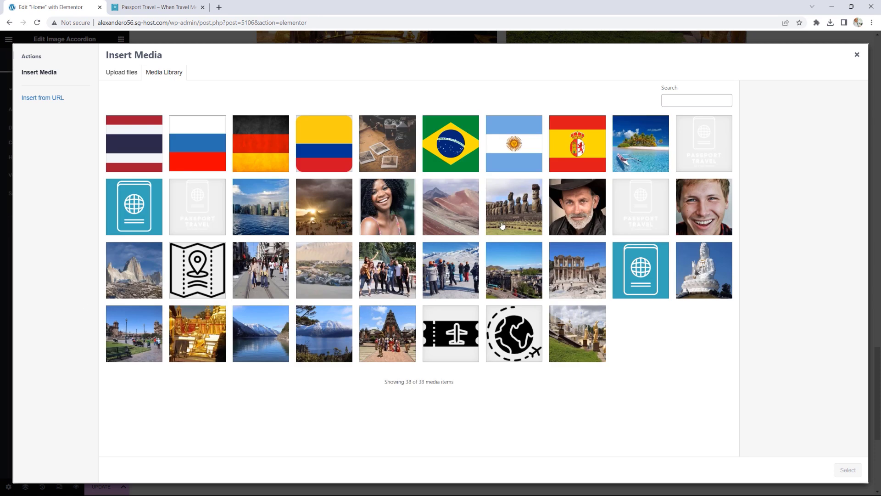
left_click(461, 162)
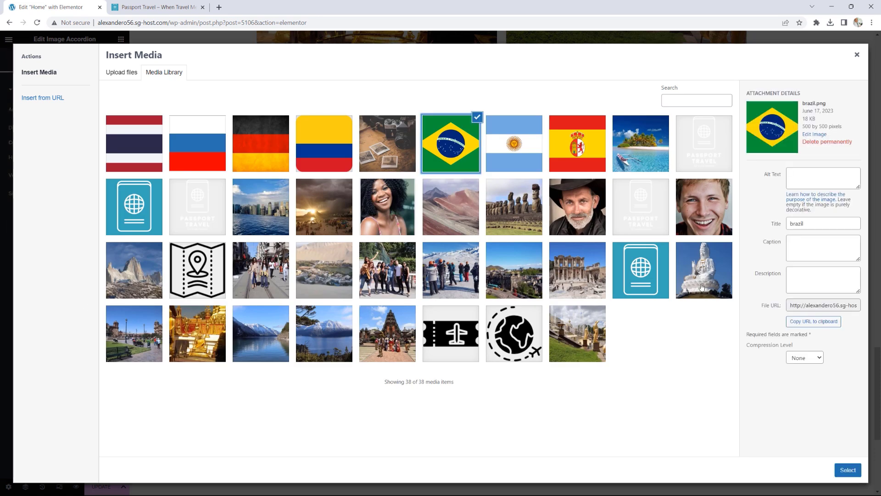
left_click(847, 469)
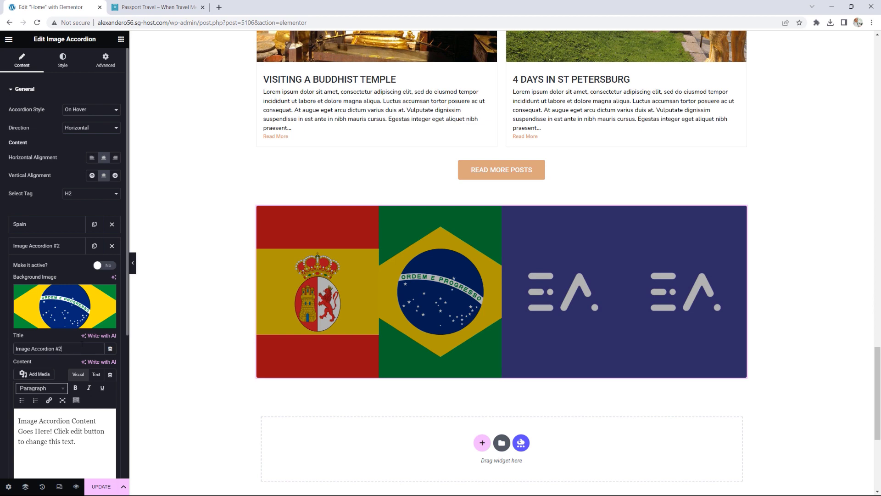
Step: Title the panel Brazil with content 'Read our best content from the land of Samba'
left_click_drag(67, 348, 1, 346)
type("Brazil")
key("ctrl+a")
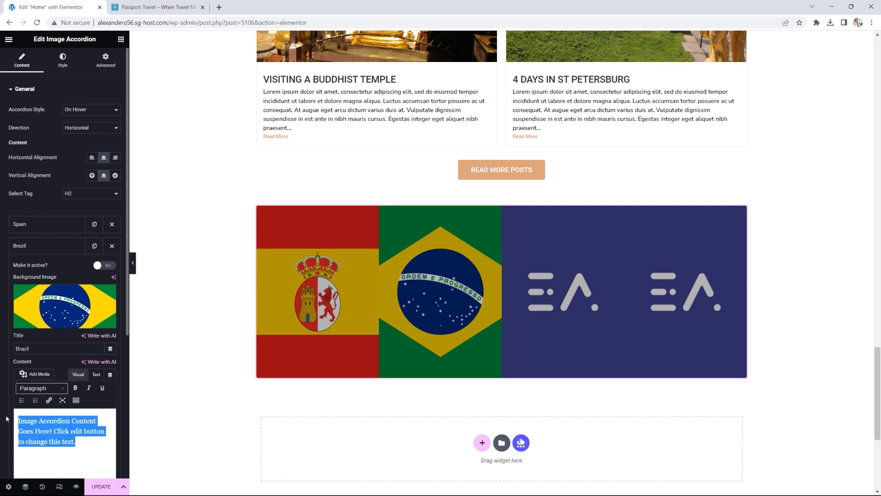
type("Read our b")
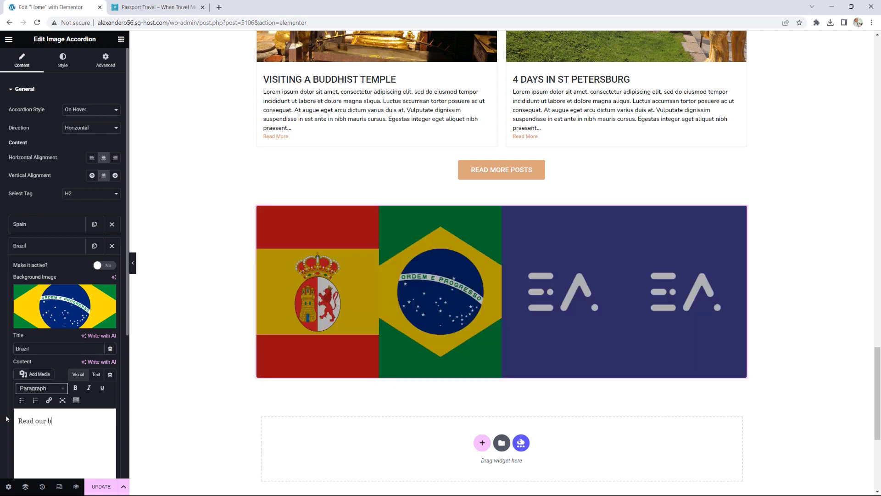
type("est content from the oand")
key("BackSpace")
key("BackSpace")
type("land fo")
key("BackSpace")
type("of Samba")
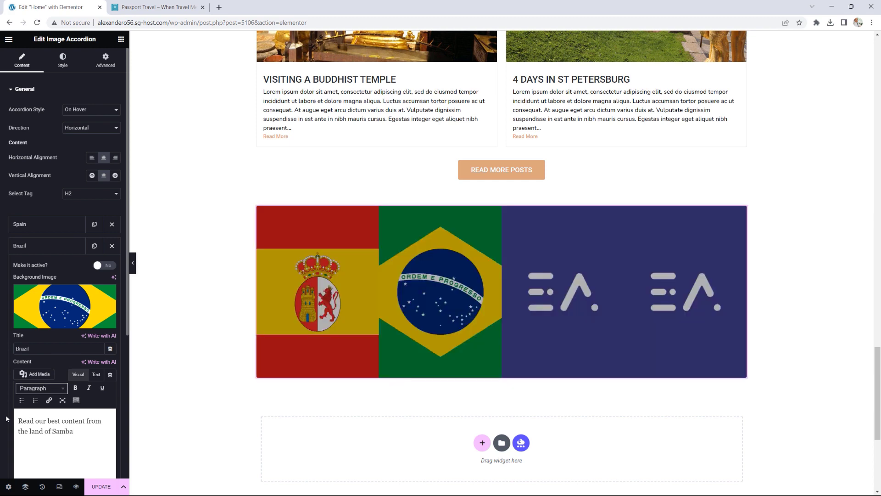
Step: Copy the Brazil panel's content text and collapse the panel
key("ctrl+a")
key("ctrl+c")
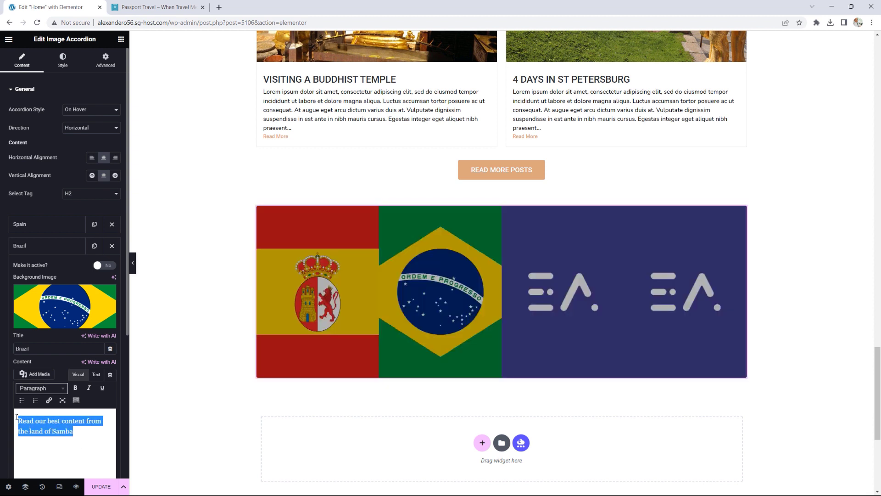
right_click(26, 422)
left_click(48, 296)
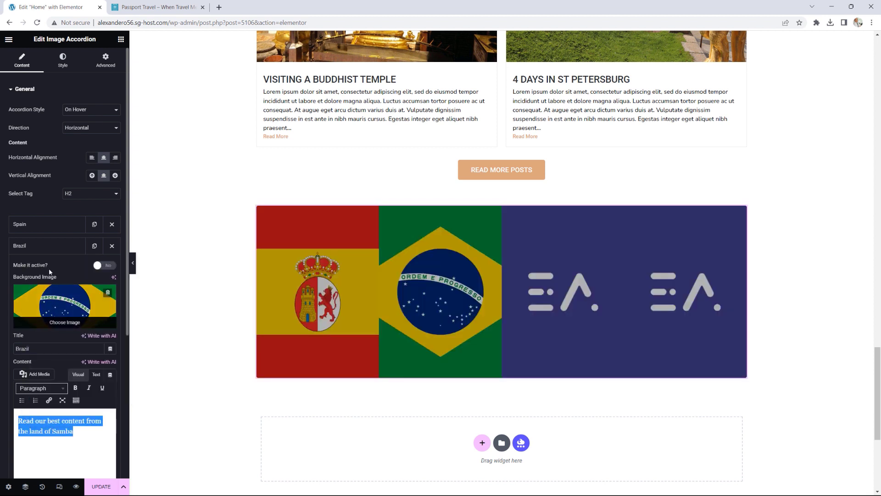
left_click(43, 250)
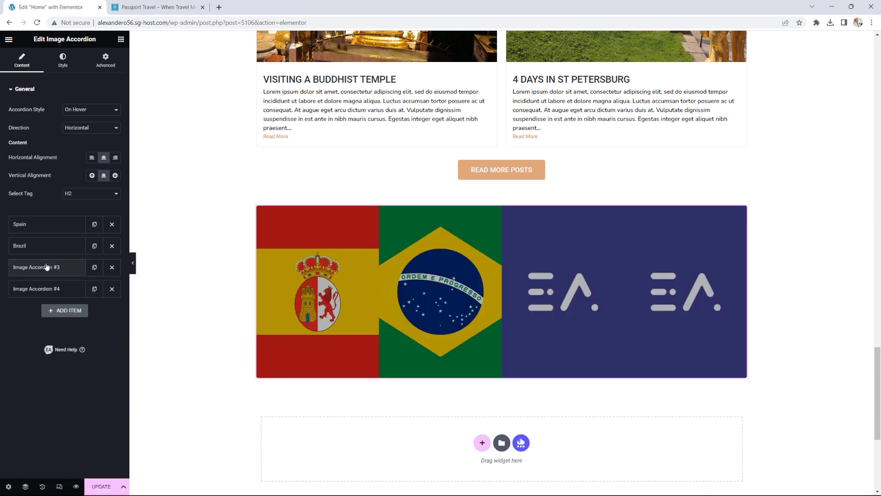
Step: Set the third accordion panel's background image to the Germany flag
left_click(44, 268)
left_click(58, 317)
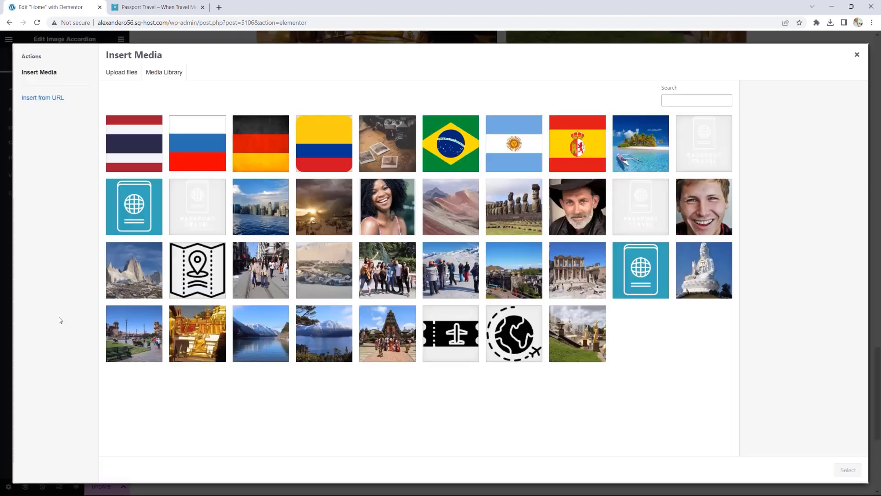
left_click(270, 145)
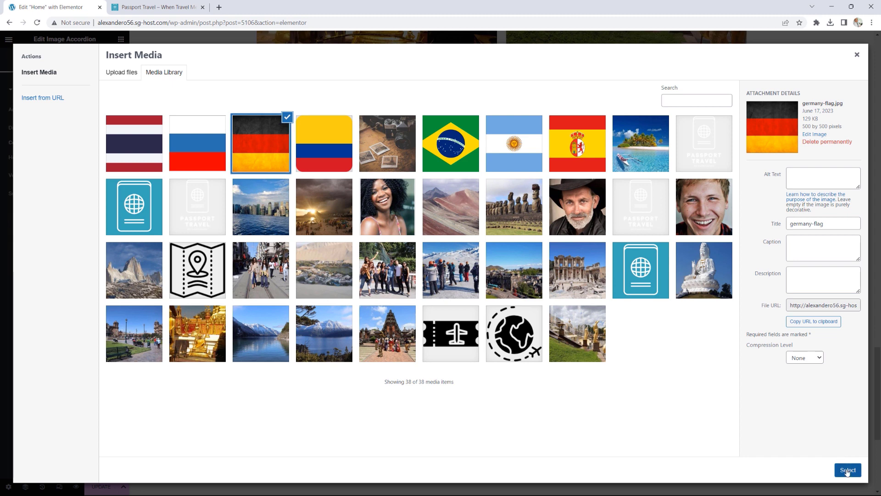
left_click(847, 470)
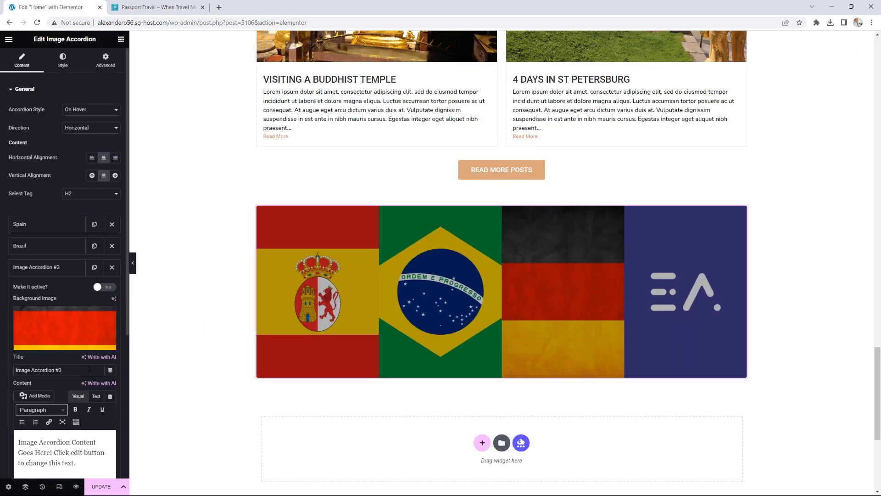
Step: Title the panel Germany with content 'Read our best content from Germany', then collapse it
scroll(74, 344, "down", 1)
left_click_drag(64, 317, 3, 311)
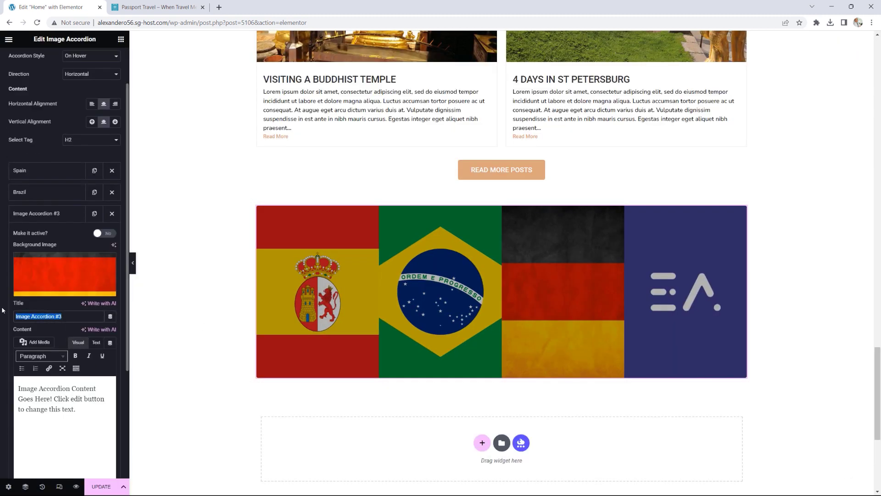
type("Germany")
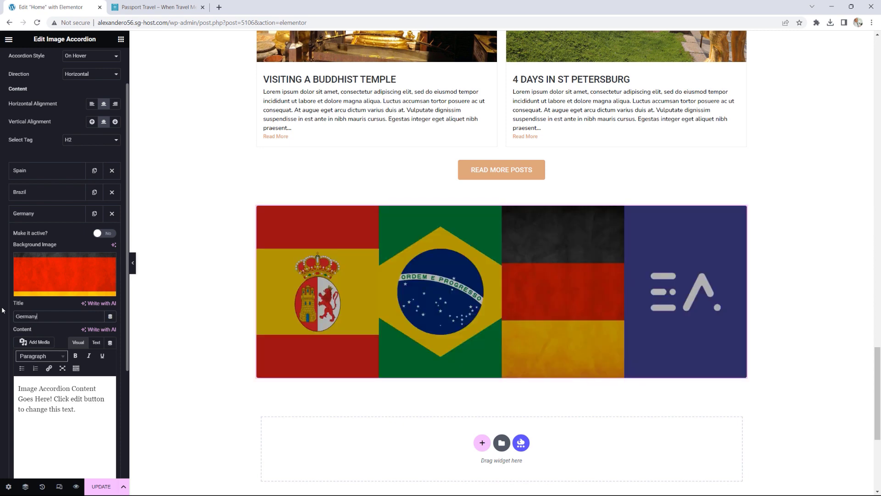
left_click_drag(81, 410, 11, 385)
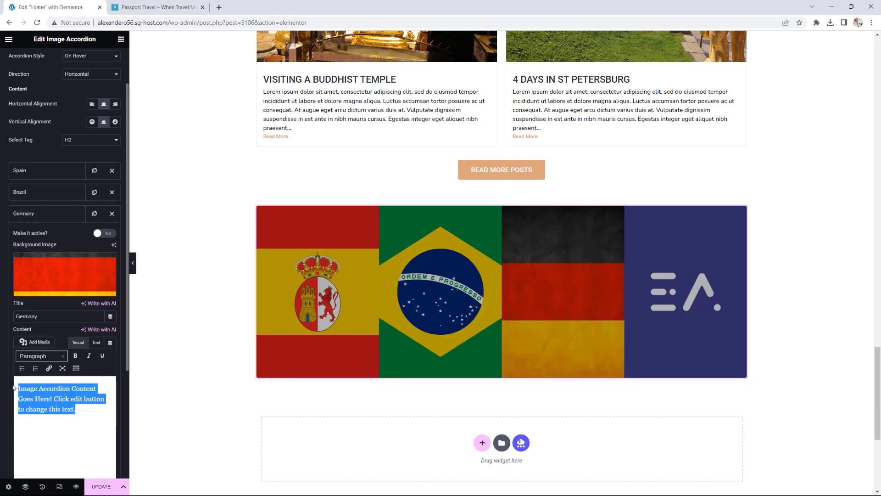
key("ctrl+v")
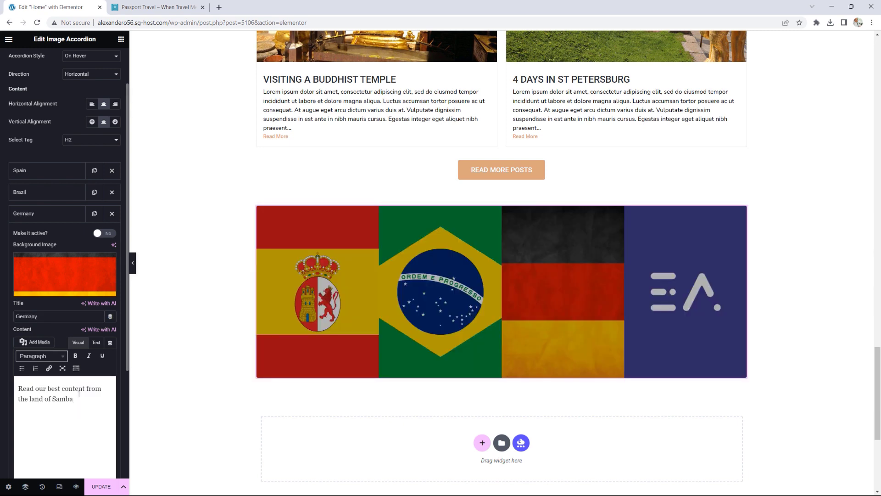
left_click_drag(72, 398, 53, 397)
key("BackSpace")
key("BackSpace")
key("BackSpace")
key("BackSpace")
key("BackSpace")
key("BackSpace")
key("BackSpace")
key("BackSpace")
key("BackSpace")
key("BackSpace")
key("BackSpace")
key("BackSpace")
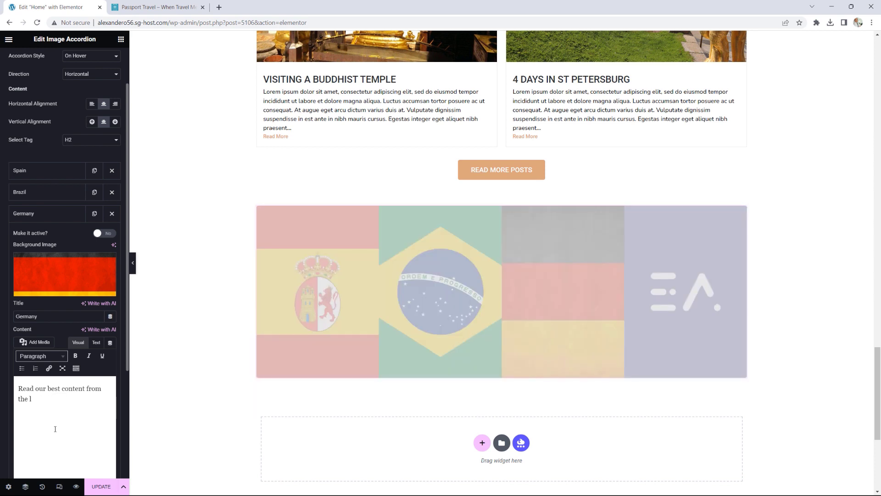
key("BackSpace")
type("Germany")
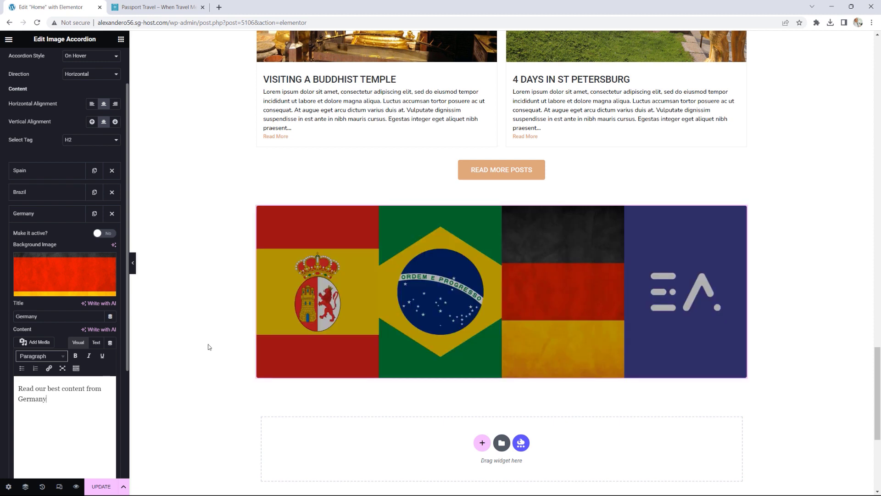
left_click(29, 214)
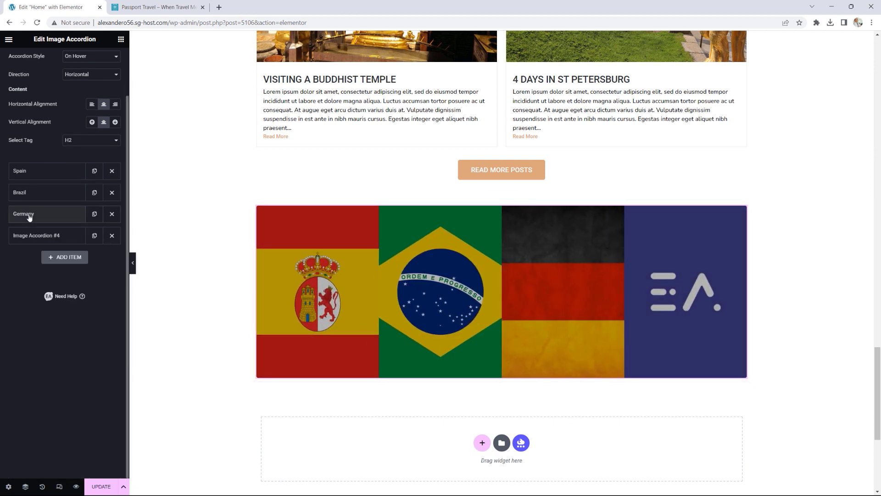
Step: Give the fourth accordion panel the Thailand flag as its image
left_click(48, 241)
left_click(88, 303)
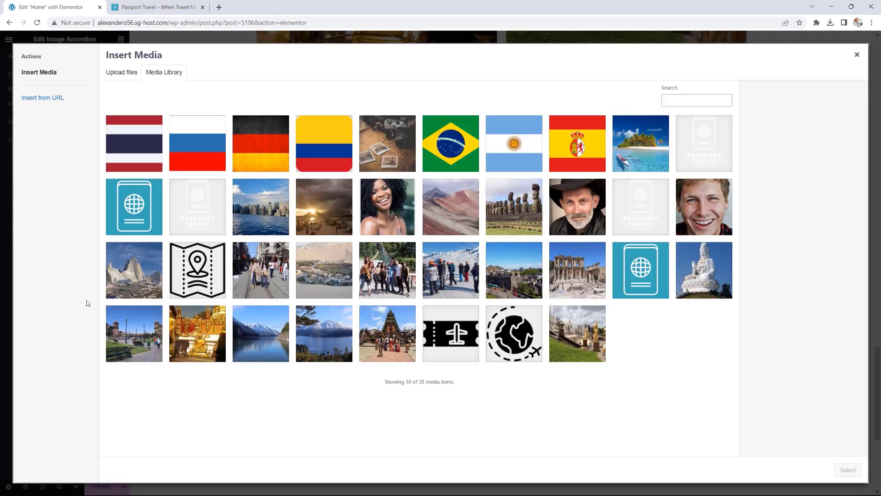
left_click(145, 144)
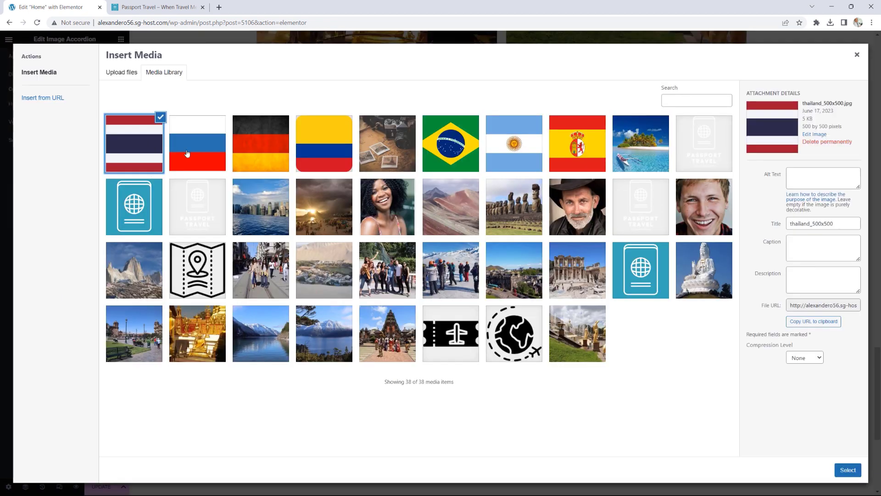
left_click(848, 470)
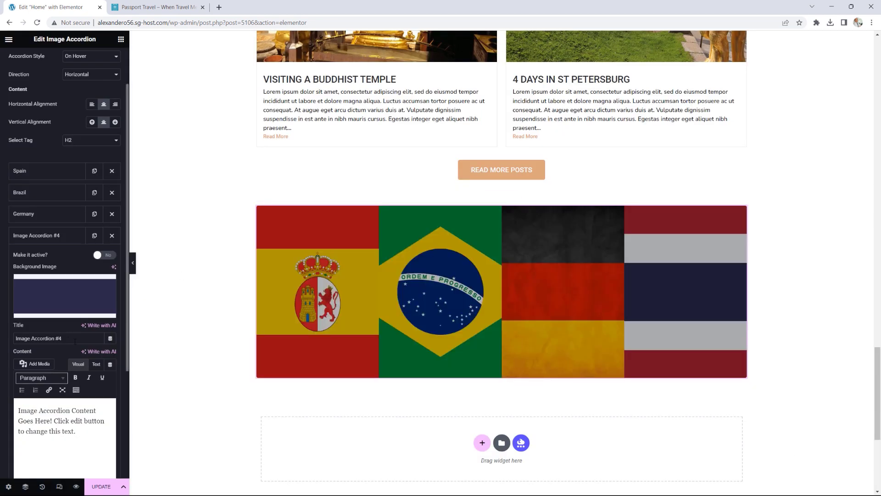
Step: Title the panel Thailand and set its content to 'Read our best content from the land of smiles'
left_click_drag(70, 339, 14, 333)
type("Thailand")
left_click_drag(95, 431, 0, 402)
key("ctrl+v")
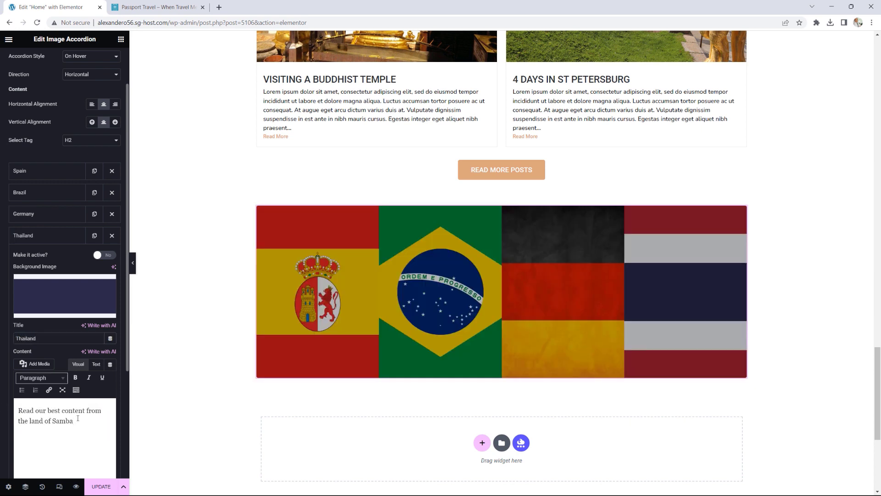
key("shift+Left")
key("shift+Left")
key("shift+Left")
key("shift+Left")
key("shift+Left")
type("Smiles")
Step: Expand the Spain item's settings and inspect its Title Link, which is '#'
left_click(38, 173)
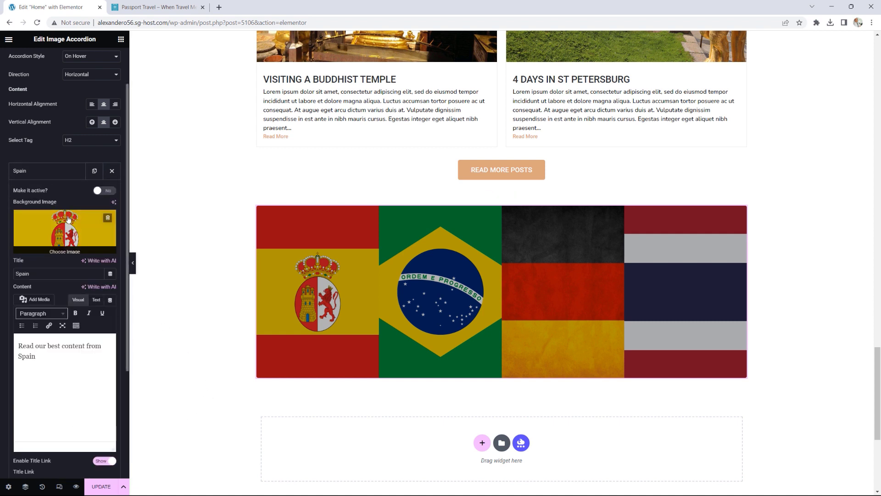
scroll(68, 219, "down", 1)
scroll(68, 219, "down", 1)
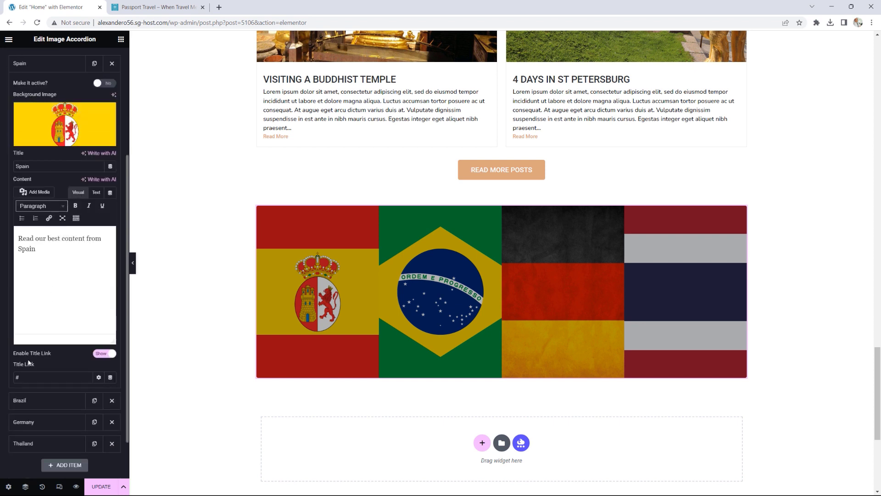
left_click(20, 377)
mouse_move(338, 280)
Step: Collapse the Spain item, try the Vertical direction, then set the accordion back to Horizontal
left_click(59, 63)
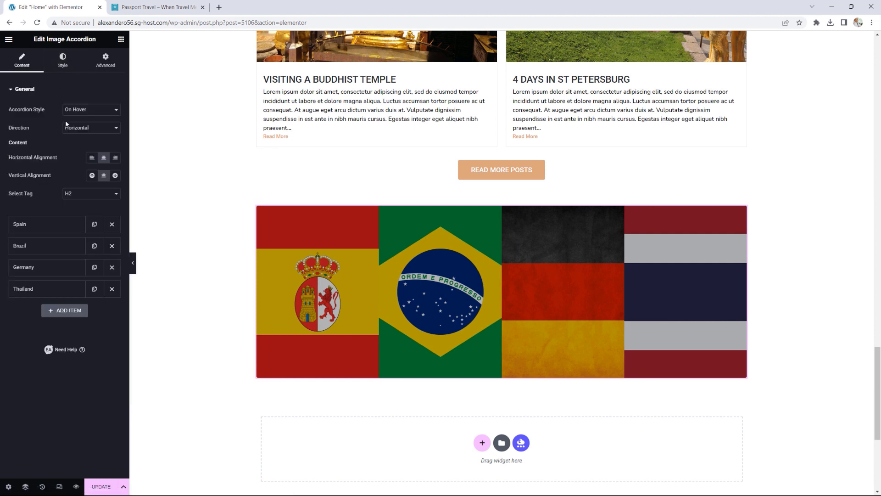
left_click(86, 129)
left_click(76, 144)
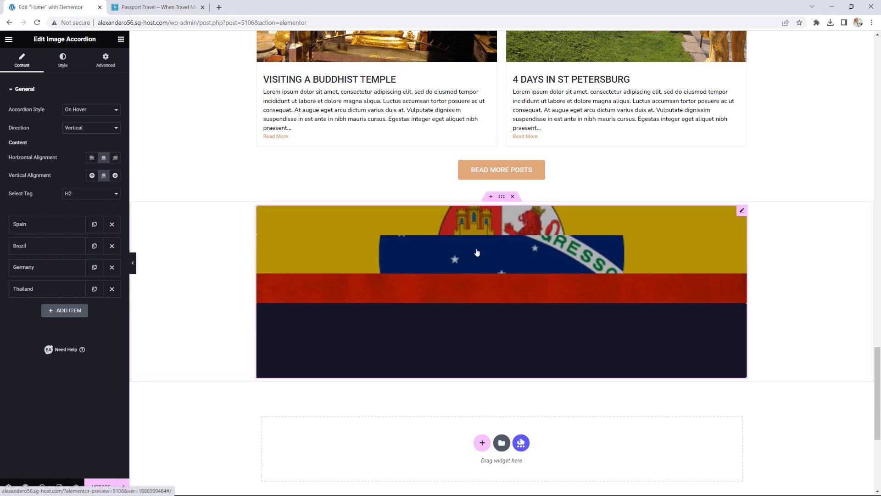
left_click(79, 130)
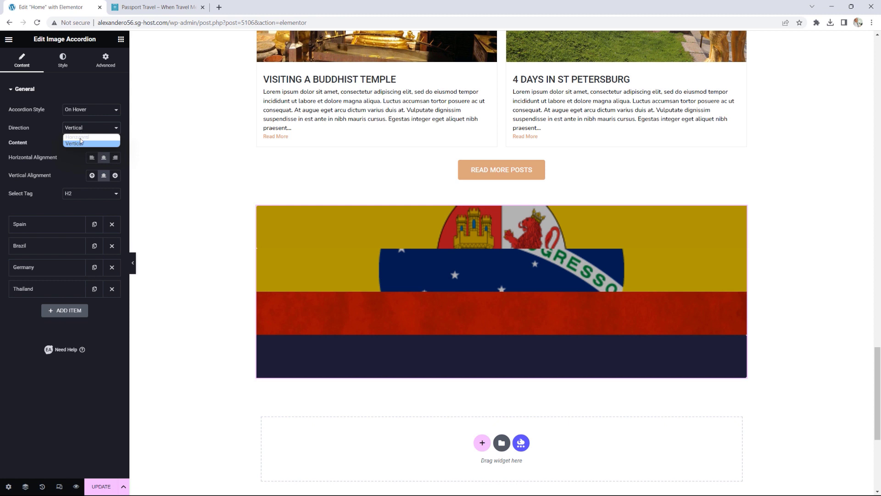
left_click(81, 136)
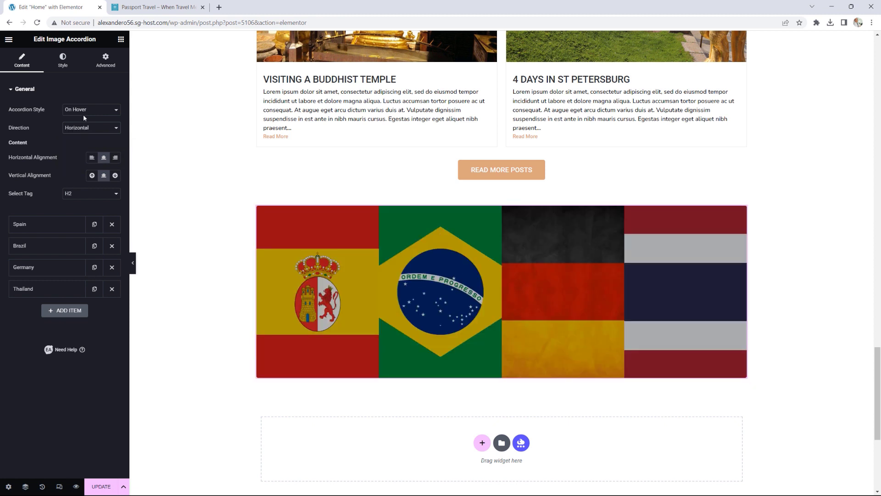
Step: Give the accordion a Border Radius of 19 for slightly rounded corners
left_click(72, 64)
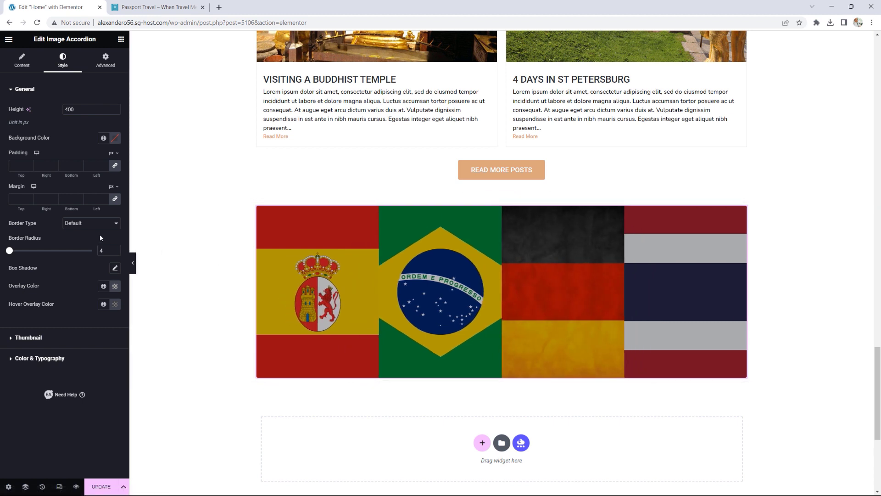
left_click_drag(9, 250, 70, 252)
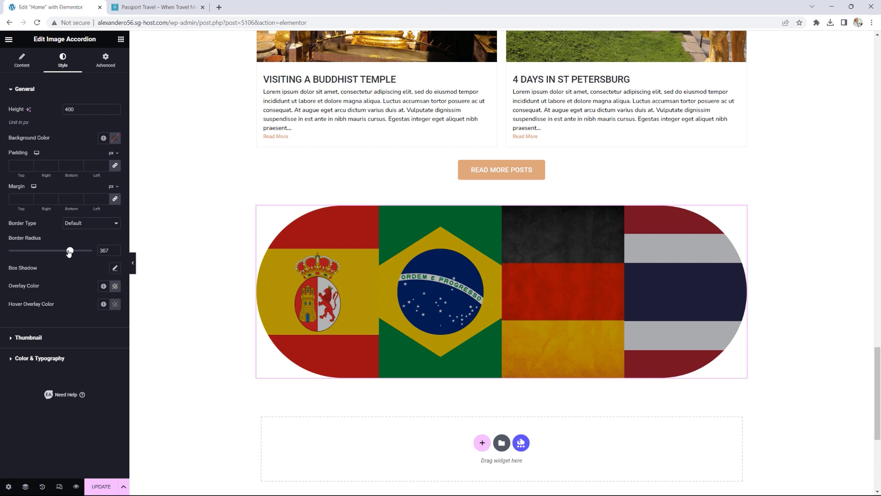
left_click_drag(69, 252, 11, 255)
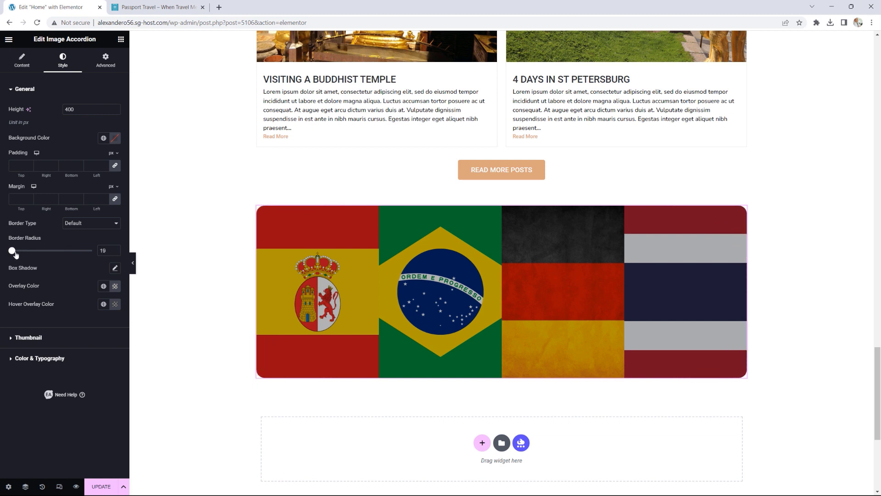
left_click(28, 338)
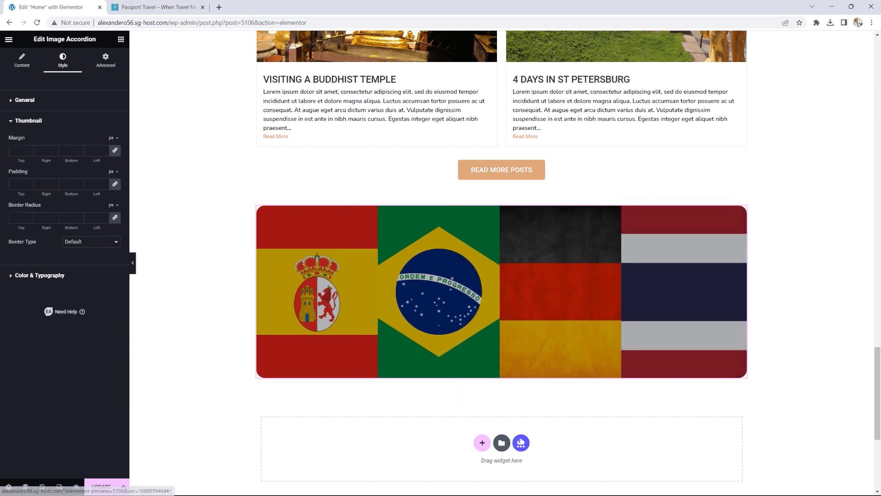
scroll(862, 309, "up", 5)
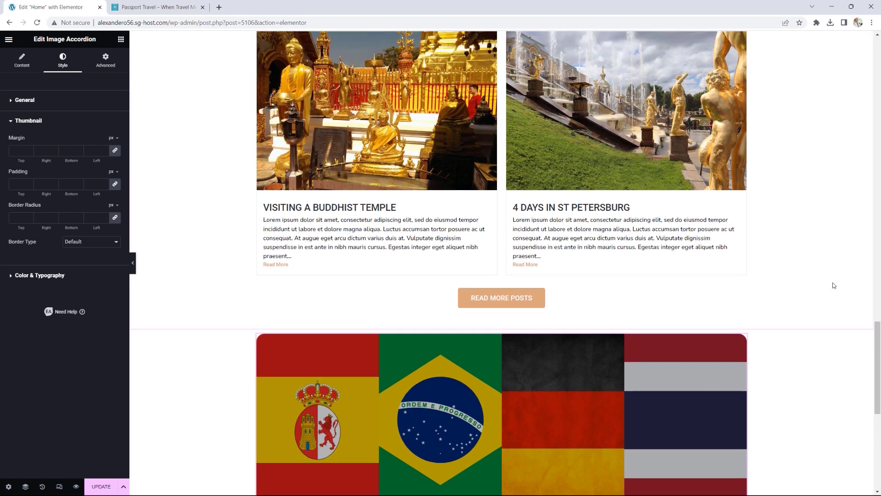
scroll(834, 286, "down", 2)
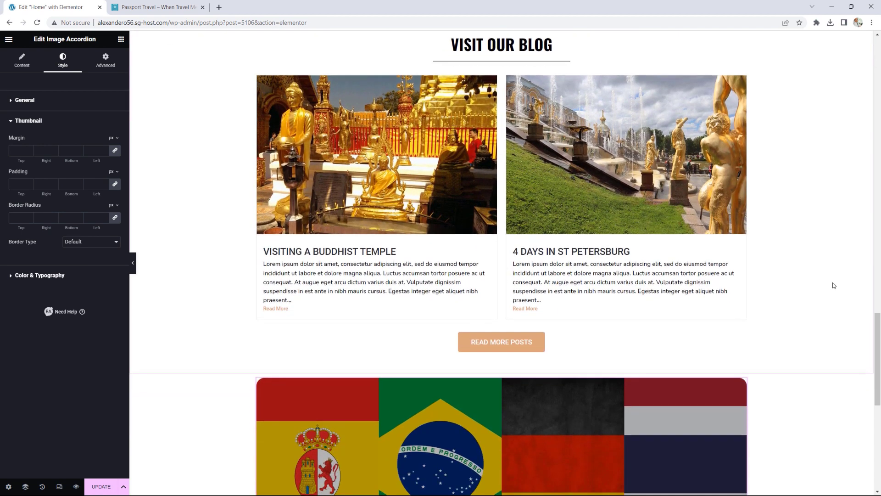
scroll(834, 285, "down", 3)
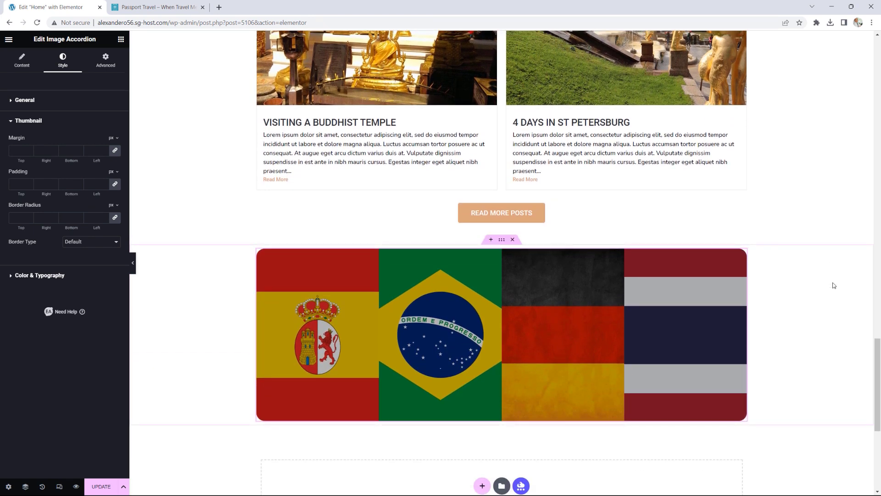
scroll(836, 288, "up", 6)
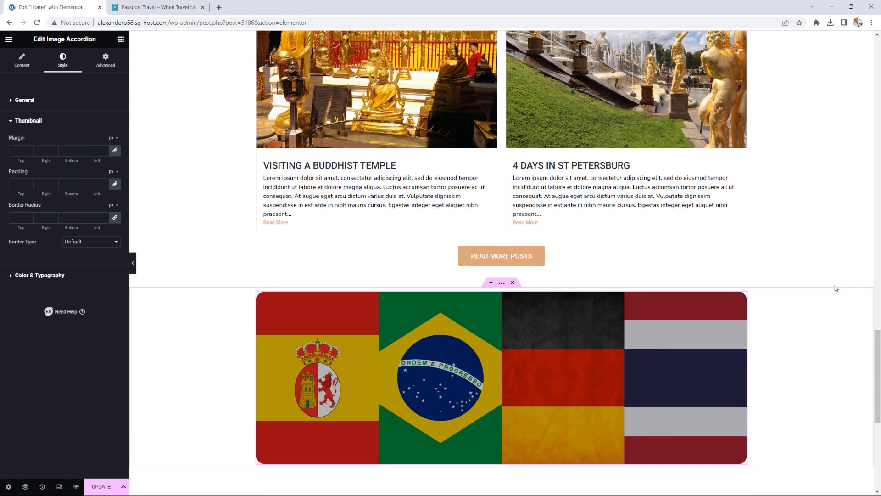
scroll(837, 289, "down", 3)
scroll(836, 288, "down", 4)
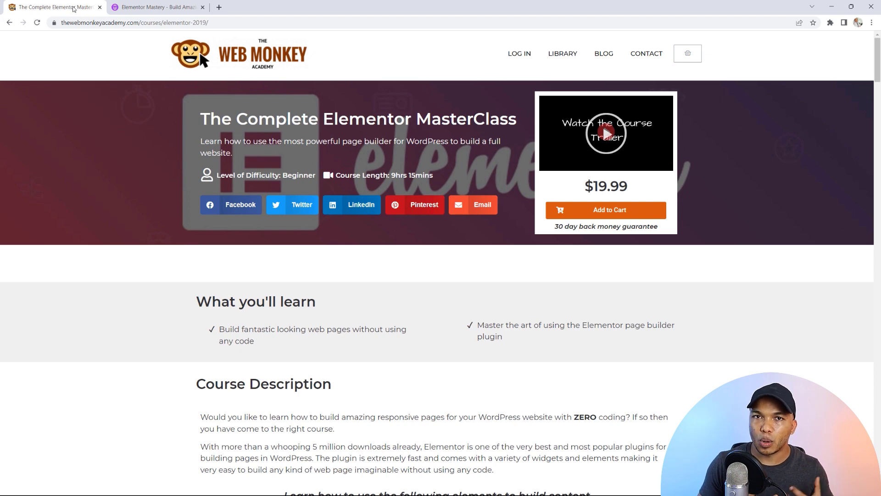
Step: Bring up the Elementor Mastery course page in the second browser tab
left_click(132, 3)
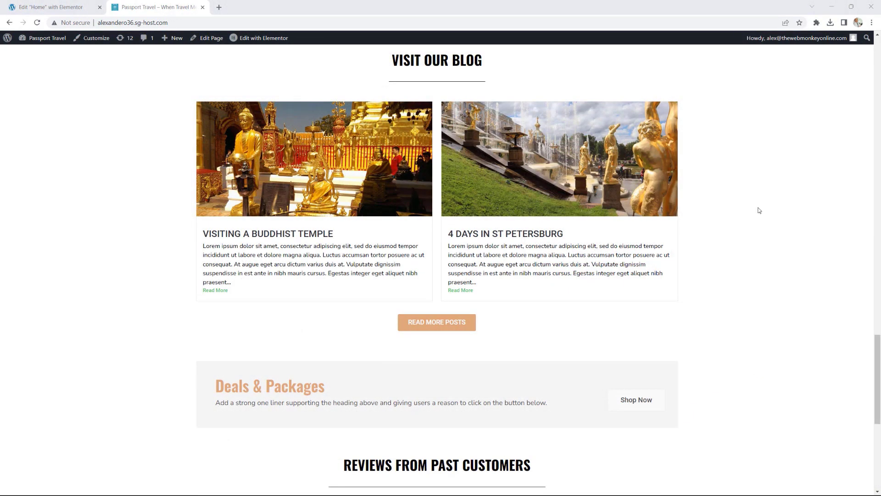
Step: Scroll the live homepage to the reviews, then go back to the Elementor editor's widget list
scroll(737, 229, "down", 1)
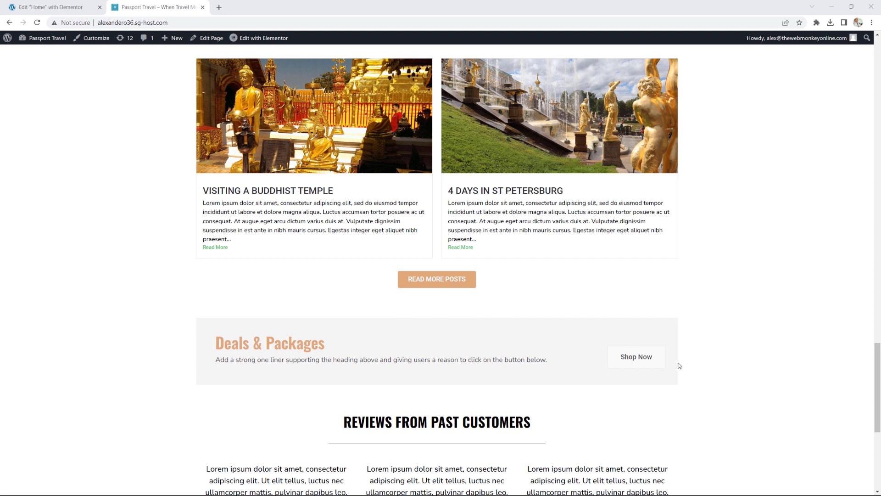
left_click(76, 10)
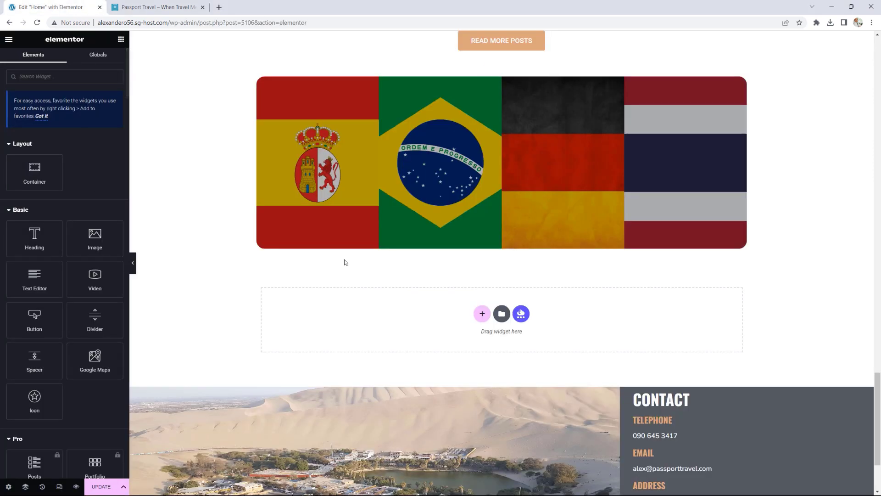
scroll(60, 205, "down", 20)
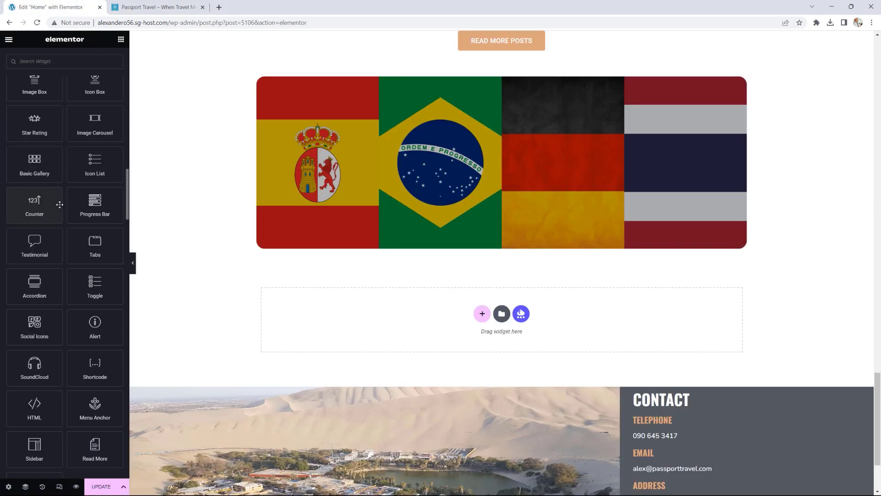
scroll(60, 204, "down", 15)
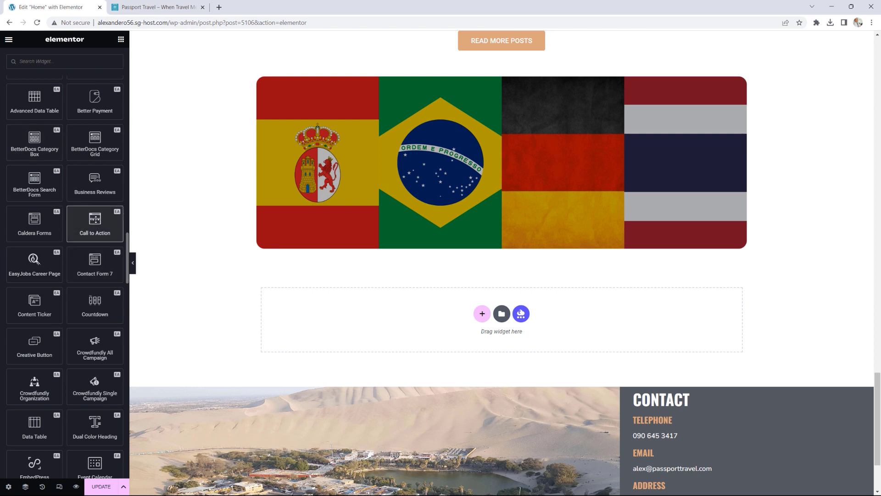
Step: Add a Call to Action widget below the flag accordion with Flex Grid style and Preset 1
left_click_drag(95, 220, 427, 319)
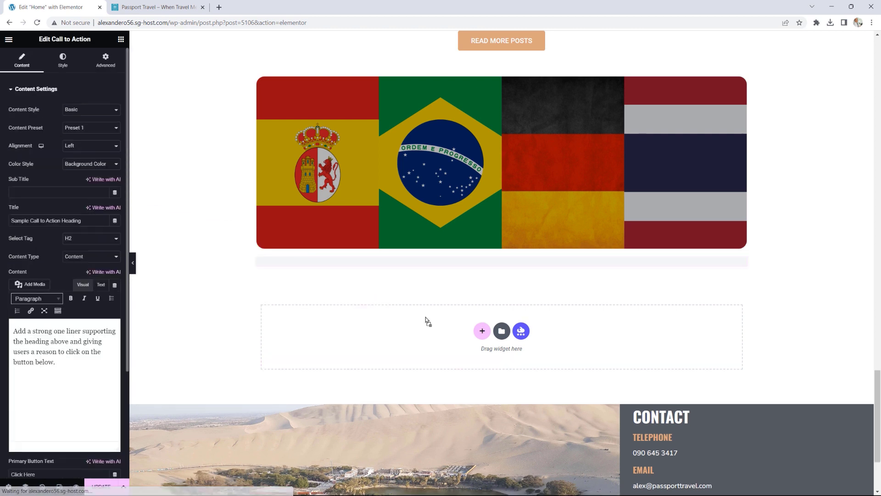
left_click(83, 111)
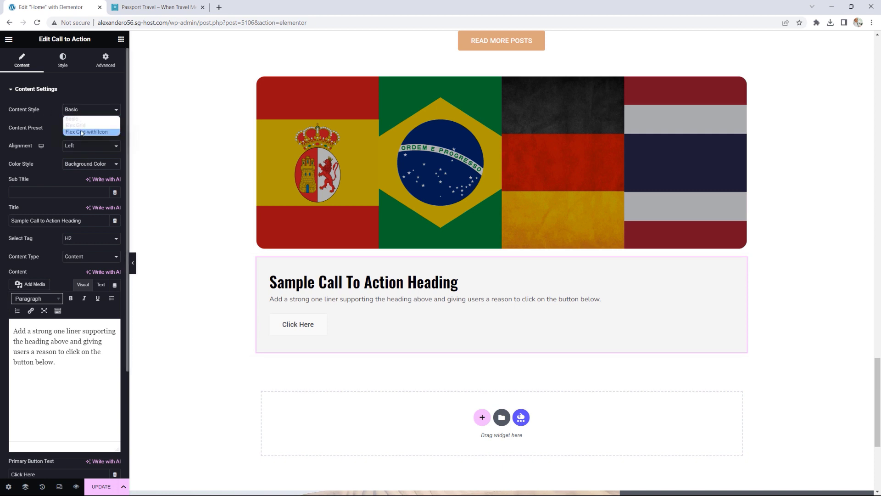
left_click(81, 127)
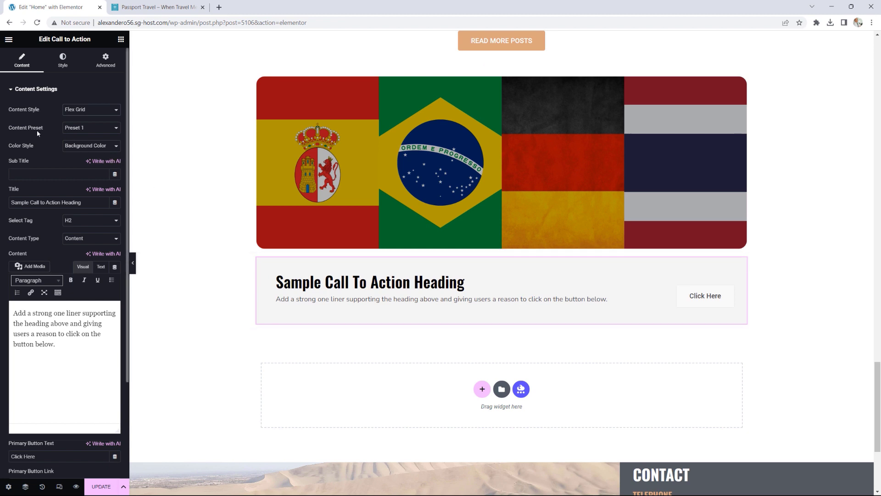
left_click(74, 131)
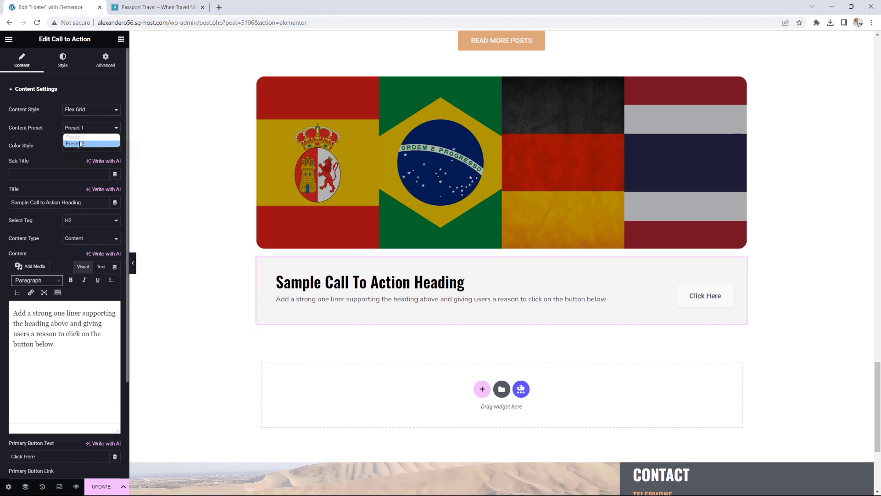
left_click(80, 144)
left_click(86, 130)
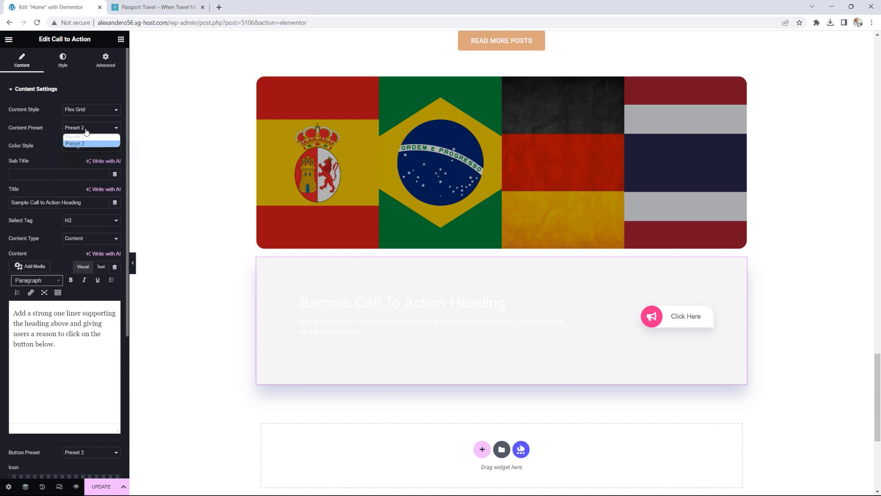
left_click(86, 138)
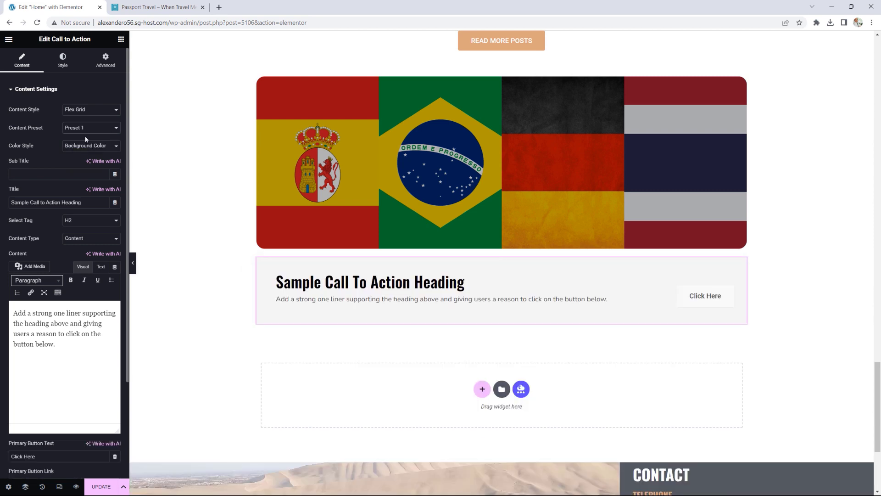
left_click_drag(90, 204, 1, 208)
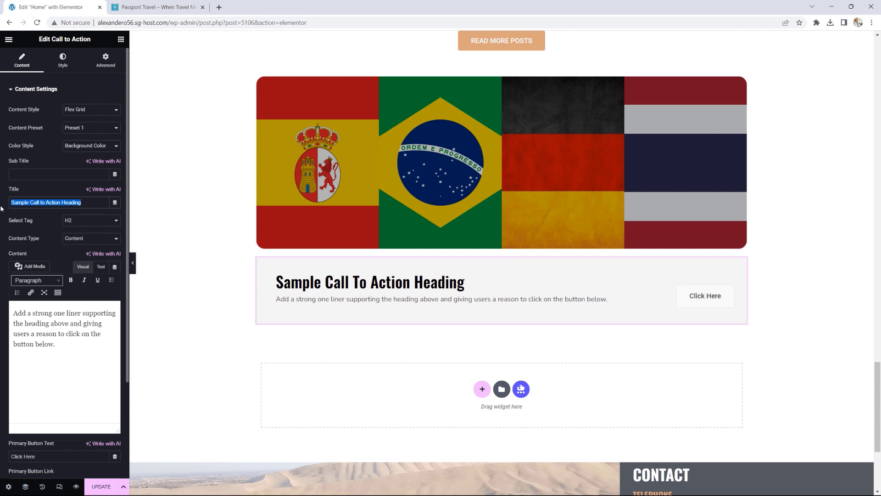
Step: Retitle the call-to-action 'Deals & Packages' and change its tag from H2 to H3
type("Deal")
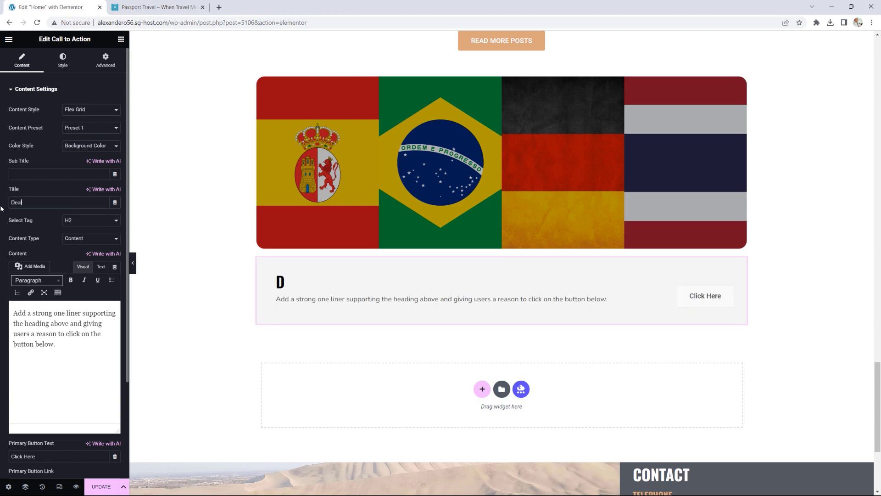
type("s &")
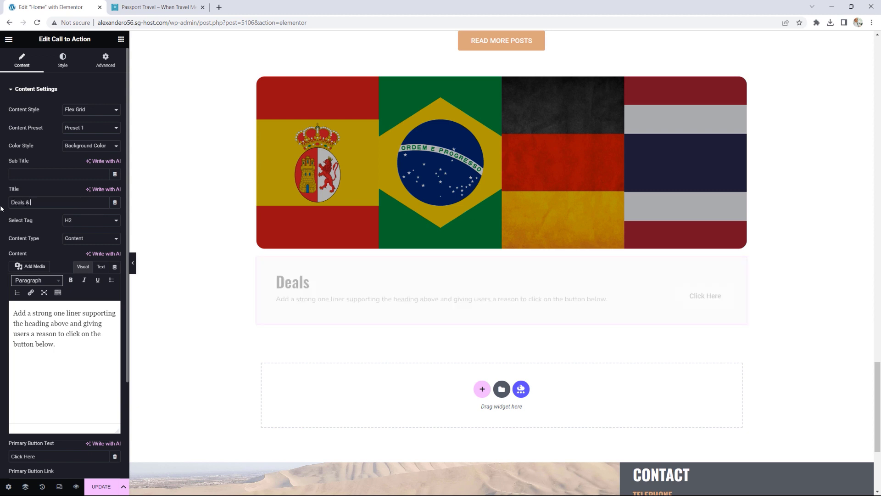
type(" Packages")
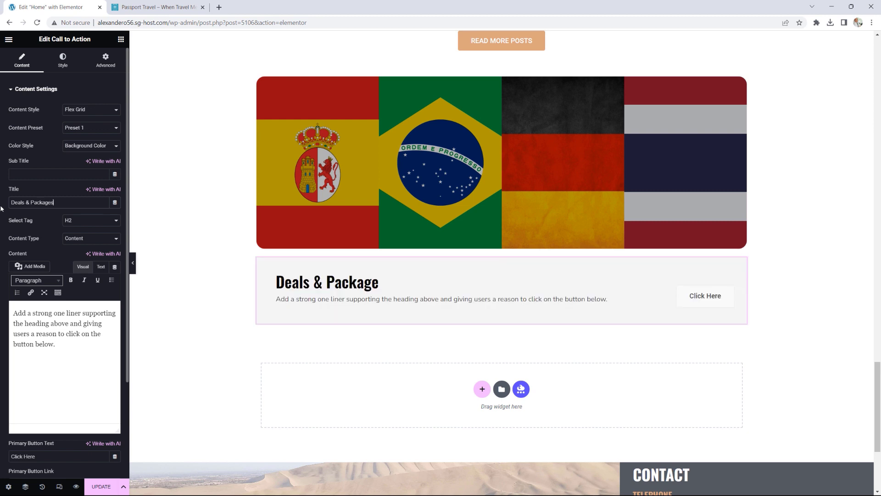
left_click(80, 223)
left_click(78, 242)
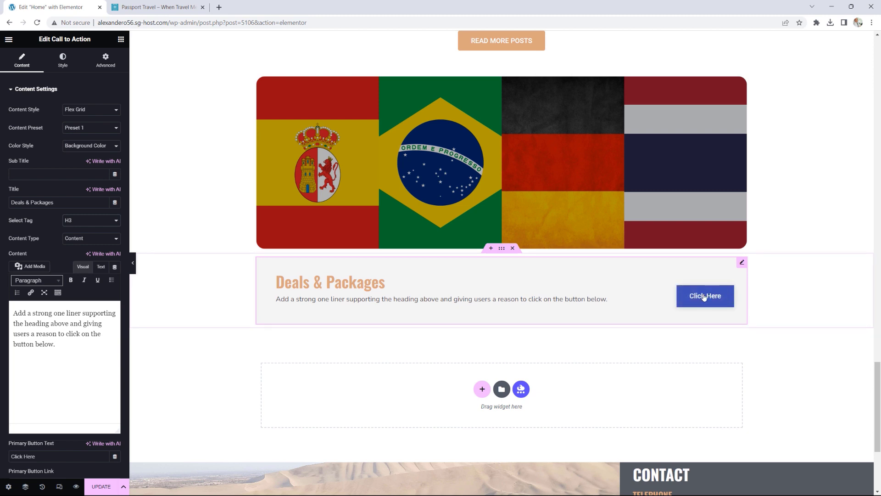
left_click(65, 62)
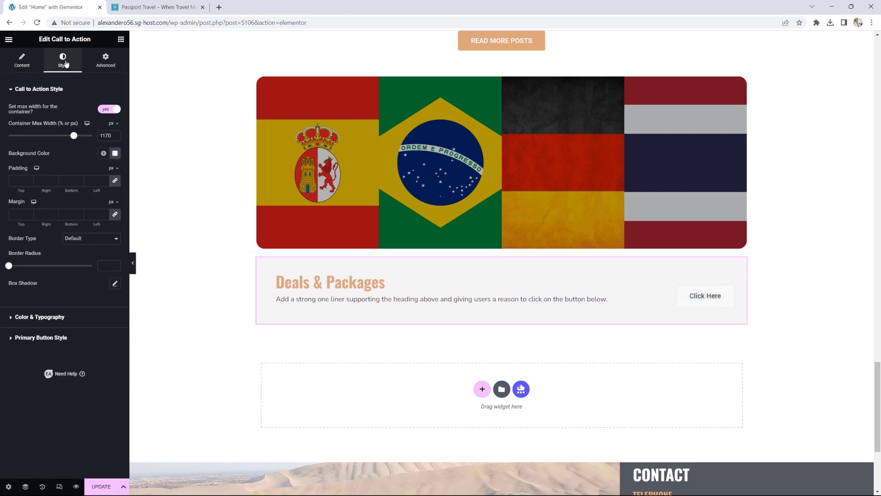
Step: Set the primary button's hover background to the global Accent colour
left_click(49, 339)
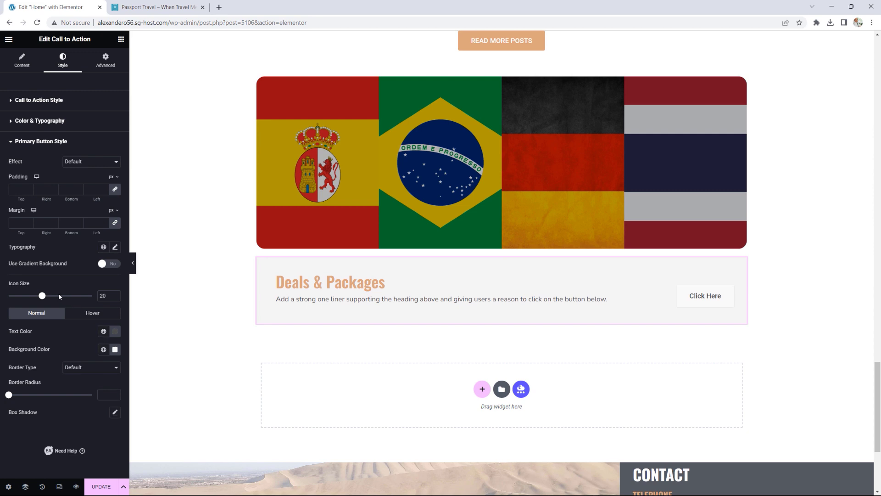
left_click(94, 314)
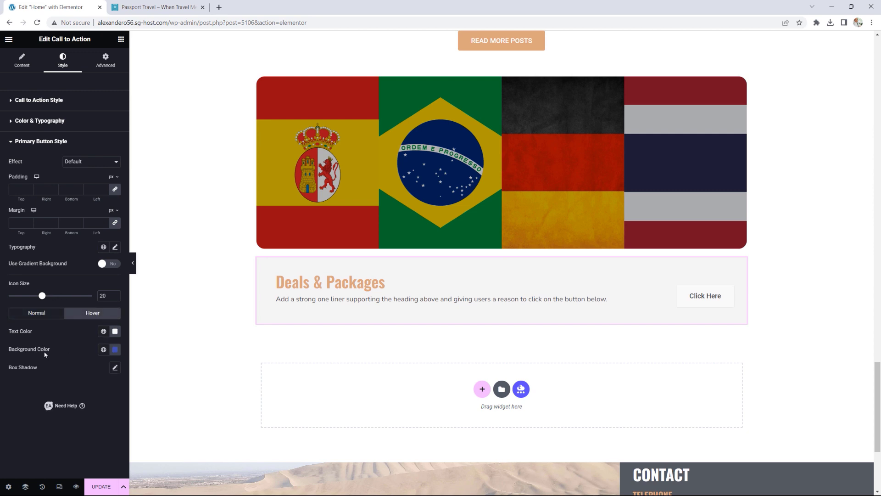
left_click(103, 350)
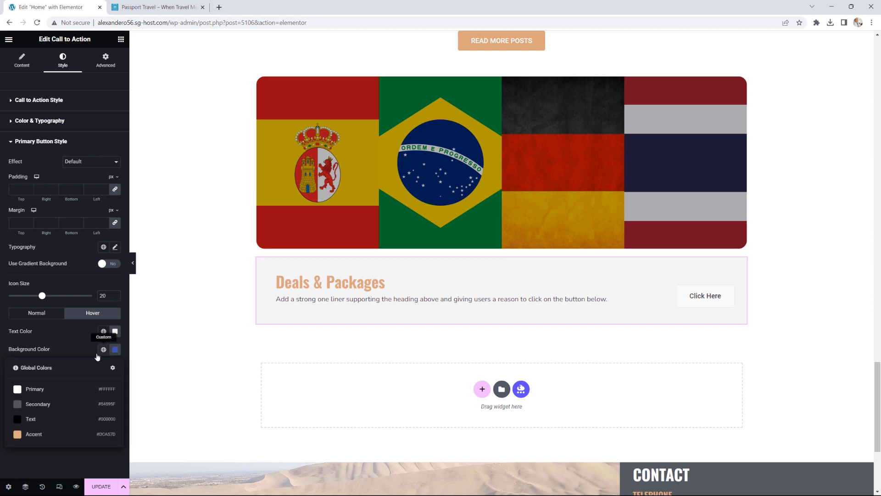
left_click(36, 437)
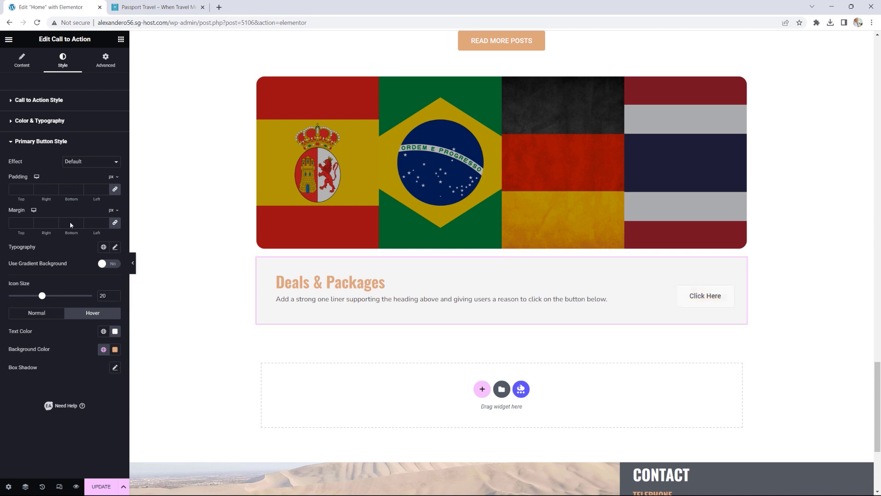
Step: Return to the call-to-action content settings and edit the Primary Button Link
left_click(43, 101)
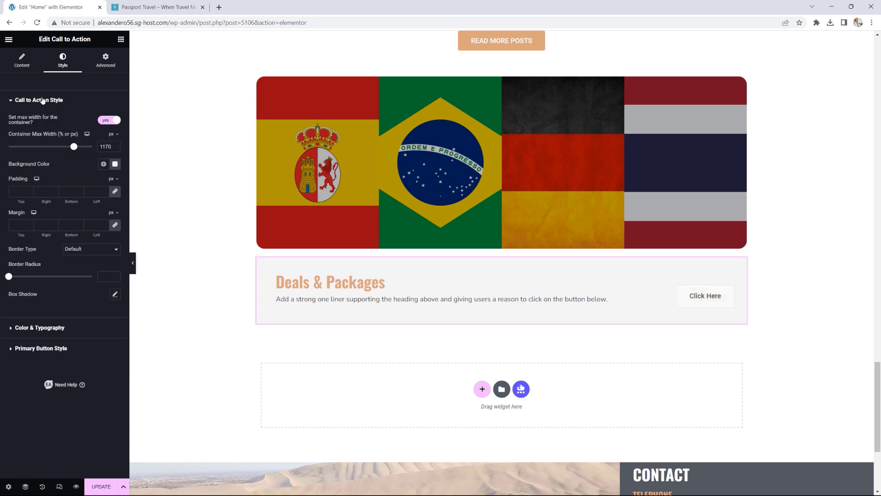
left_click(22, 60)
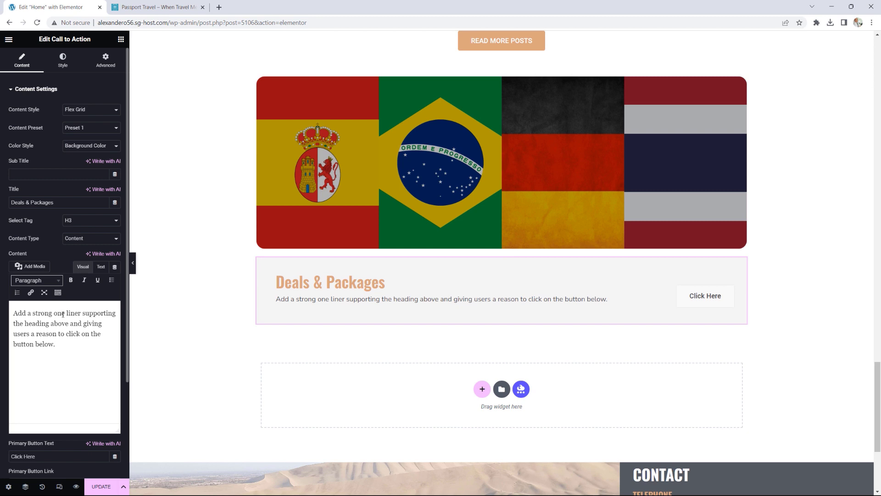
scroll(95, 303, "down", 1)
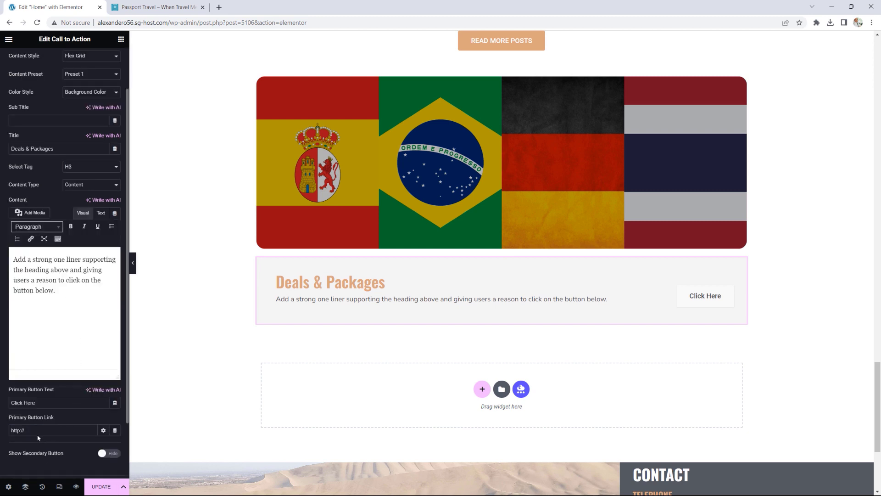
left_click(59, 428)
Step: Give the Deals & Packages container 50 px top and bottom padding, then view the live site
left_click(502, 249)
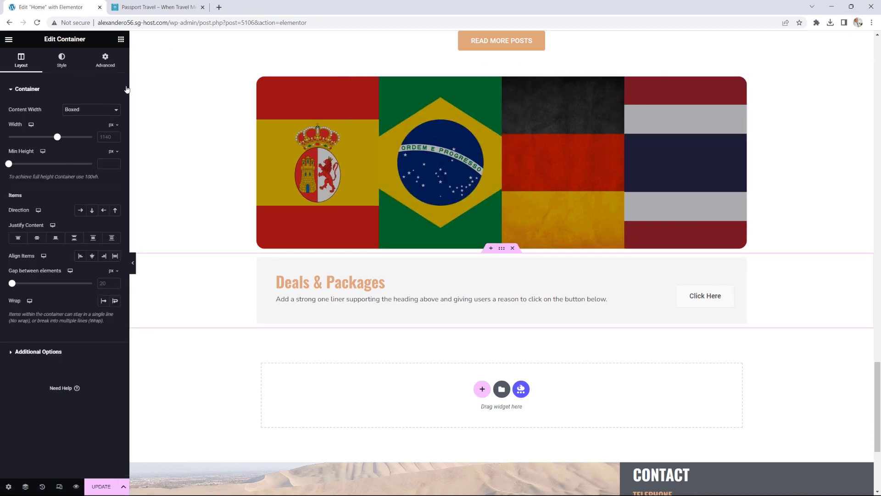
left_click(106, 60)
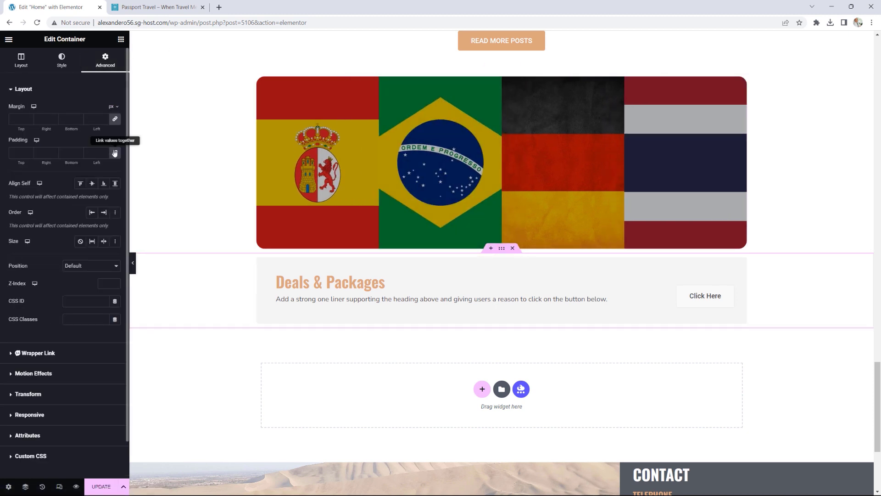
type("50")
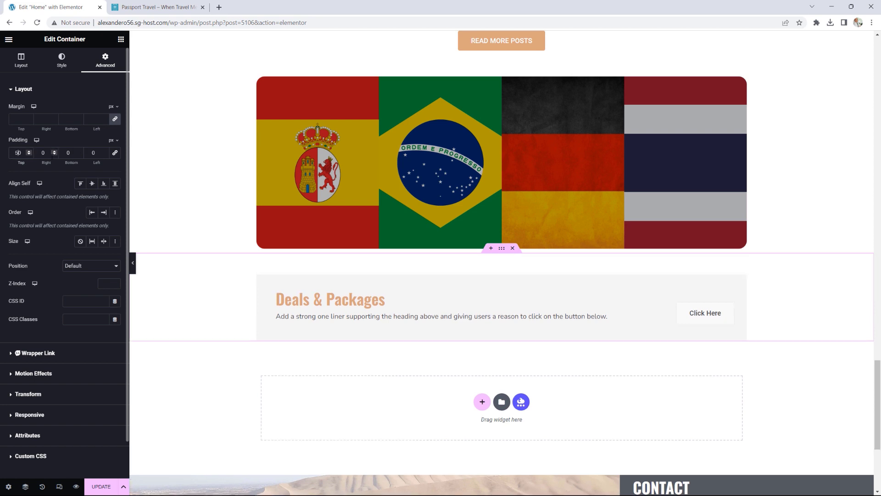
left_click(70, 163)
type("50")
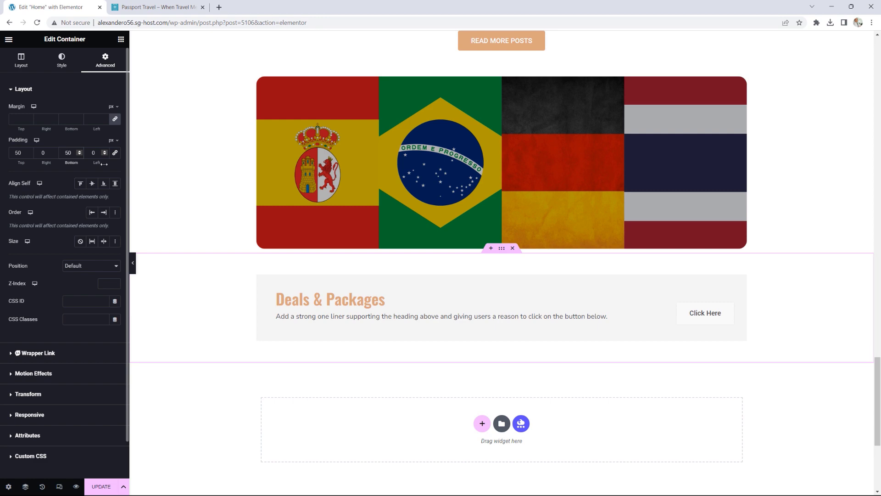
left_click(152, 7)
scroll(702, 204, "down", 1)
Step: Check the live Deals & Packages banner above the three reviews, then return to the editor
scroll(705, 202, "down", 4)
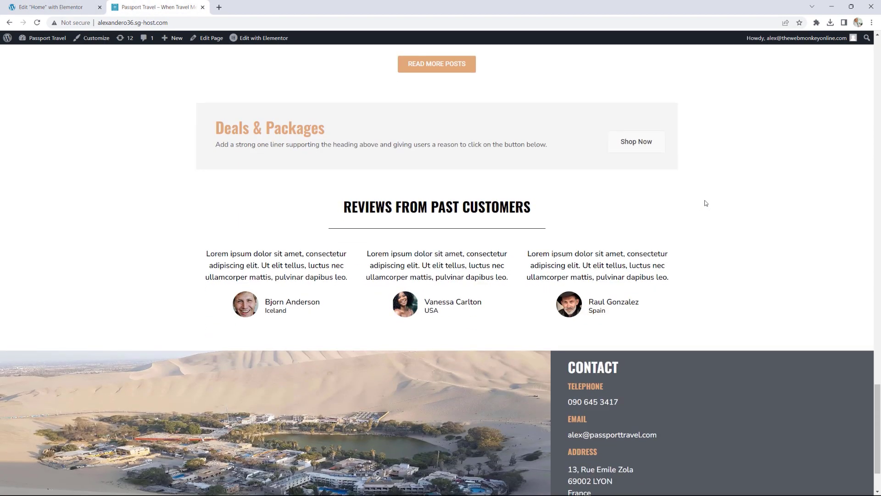
scroll(704, 201, "up", 1)
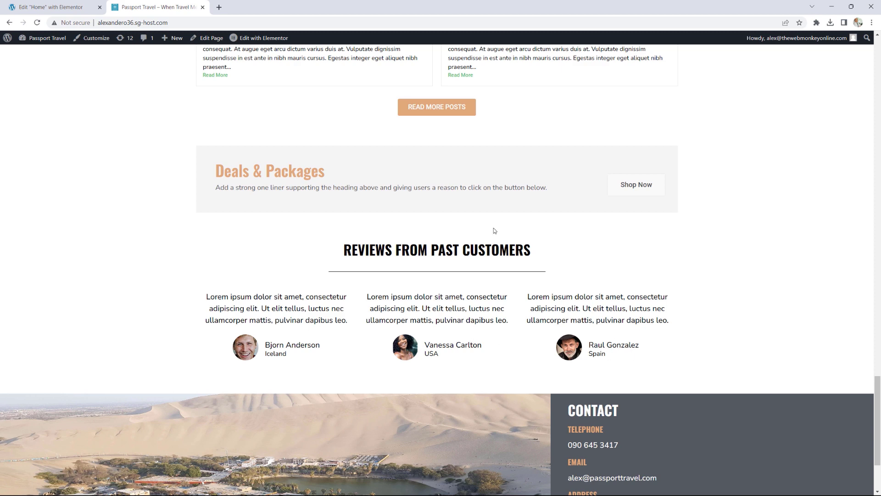
left_click(64, 7)
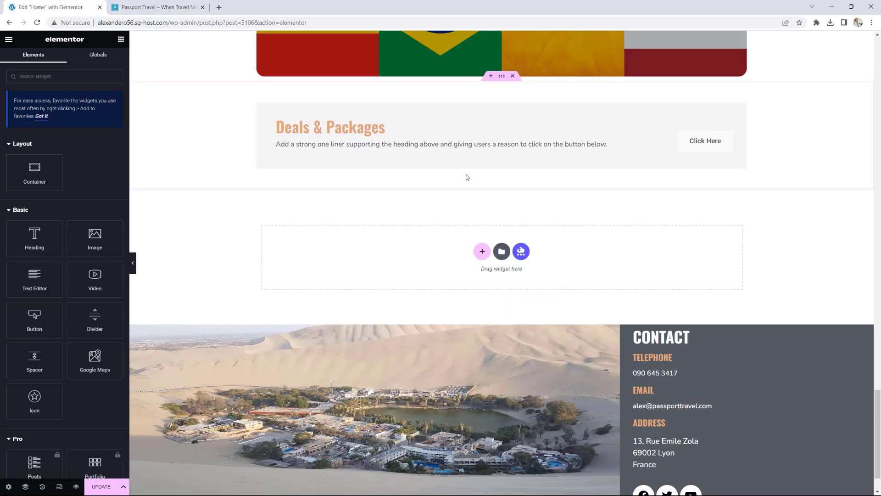
Step: Add a centred heading reading 'REVIEWS FROM PAST CUSTOMERS' below the Deals & Packages banner
left_click_drag(34, 236, 412, 252)
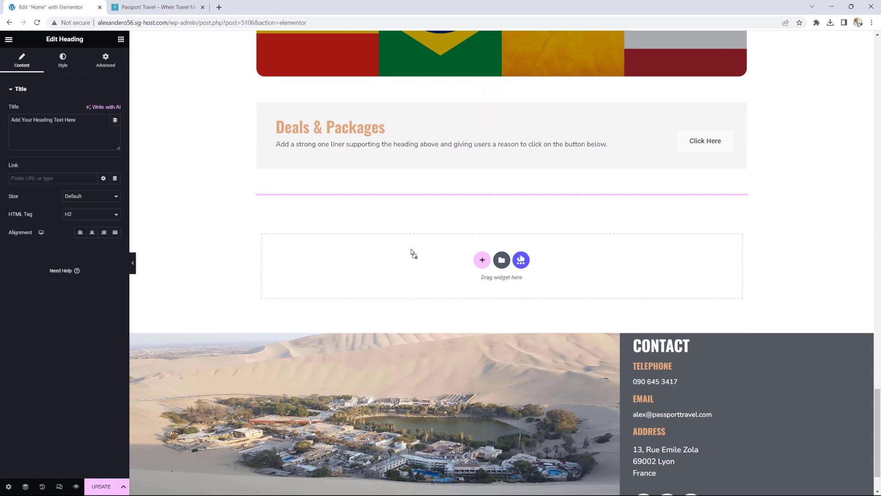
left_click_drag(87, 116, 0, 127)
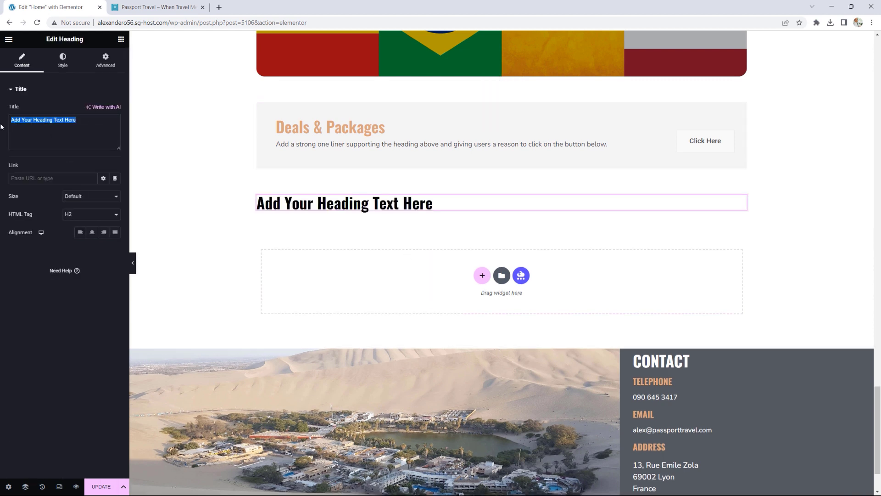
type("REVIEWS")
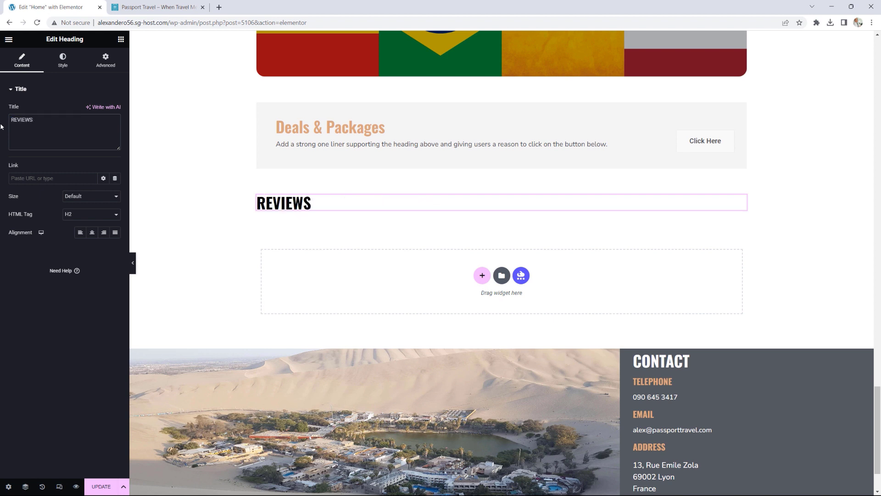
type(" FROM PAST")
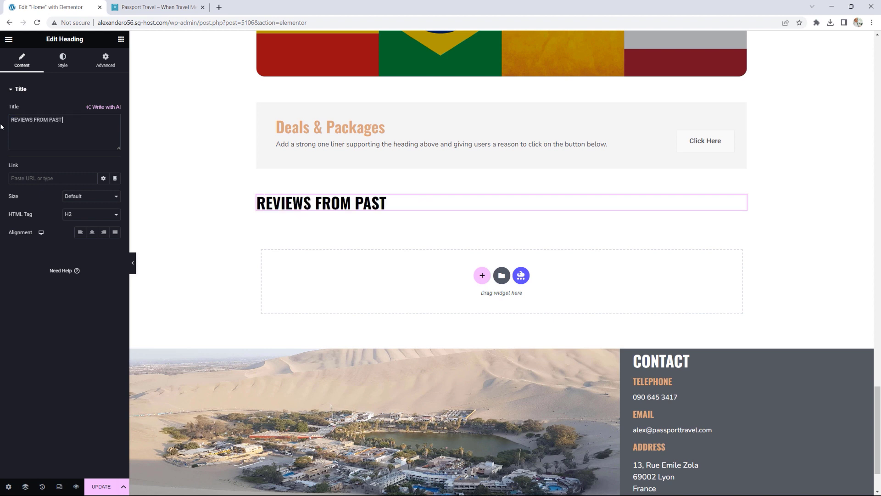
type(" CUSTP")
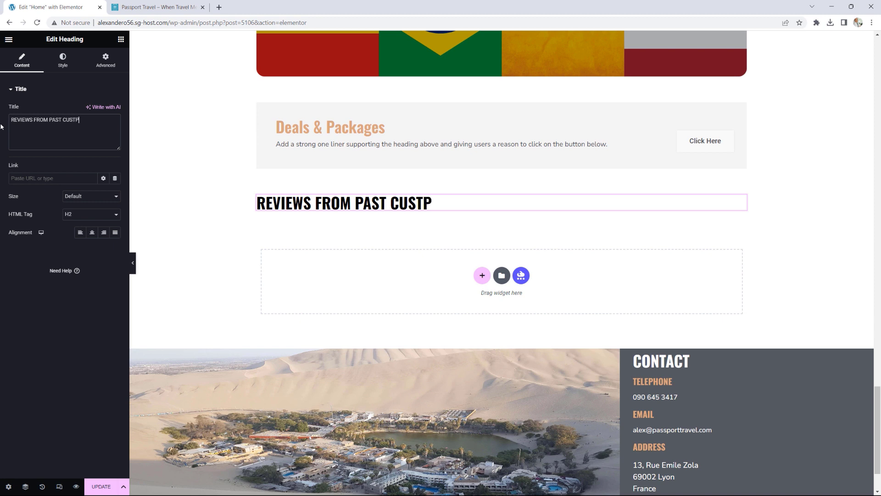
key("BackSpace")
type("OMERS")
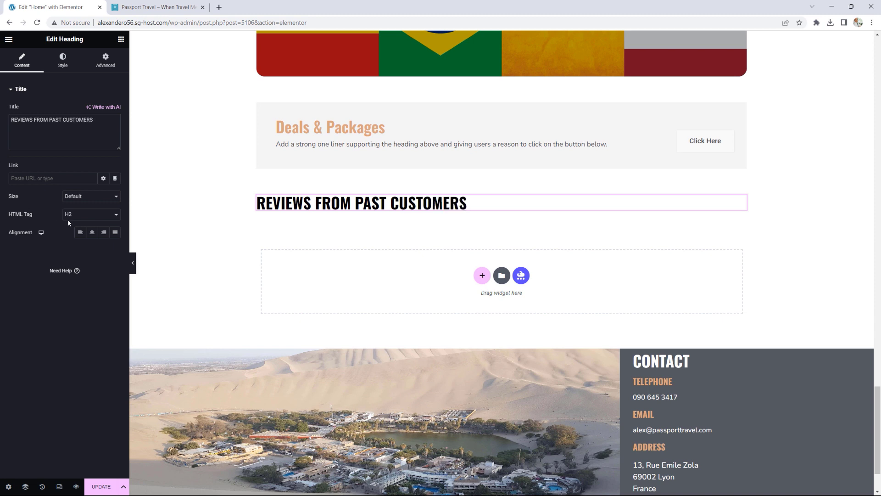
left_click(92, 232)
left_click(121, 40)
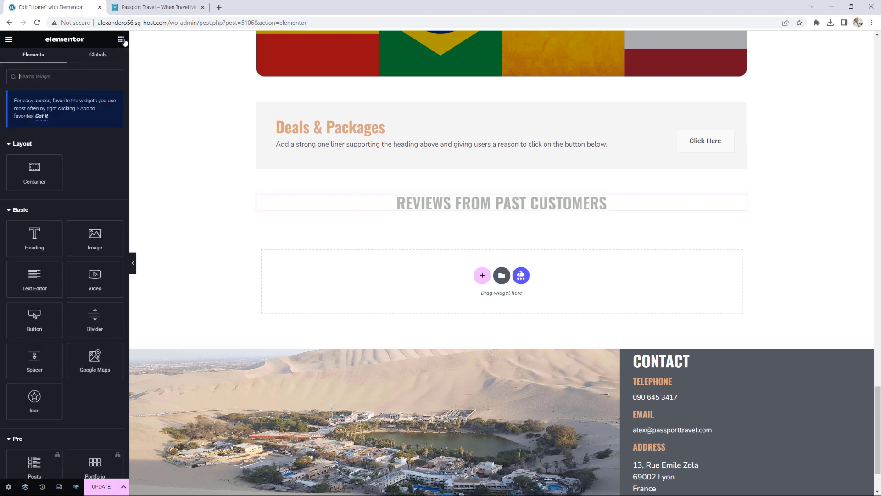
Step: Add a centred divider about 50% wide under the heading, with gap 2
left_click_drag(95, 317, 480, 216)
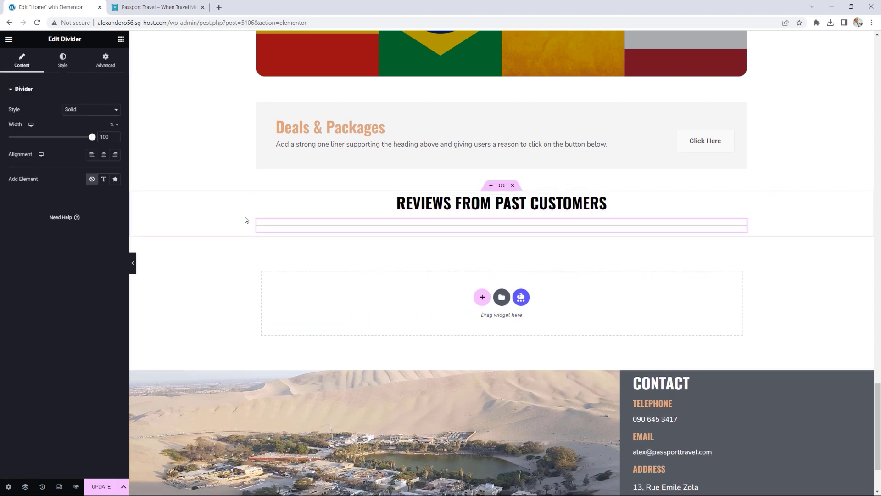
left_click(42, 137)
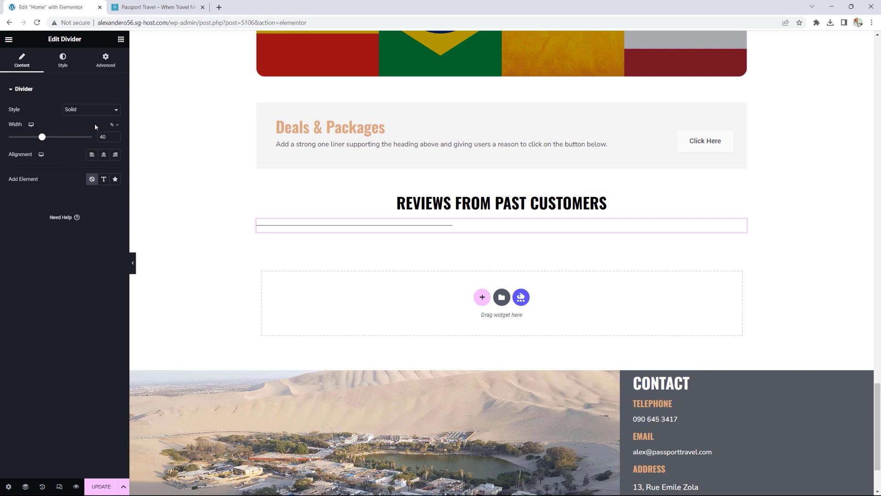
left_click(104, 154)
left_click(49, 137)
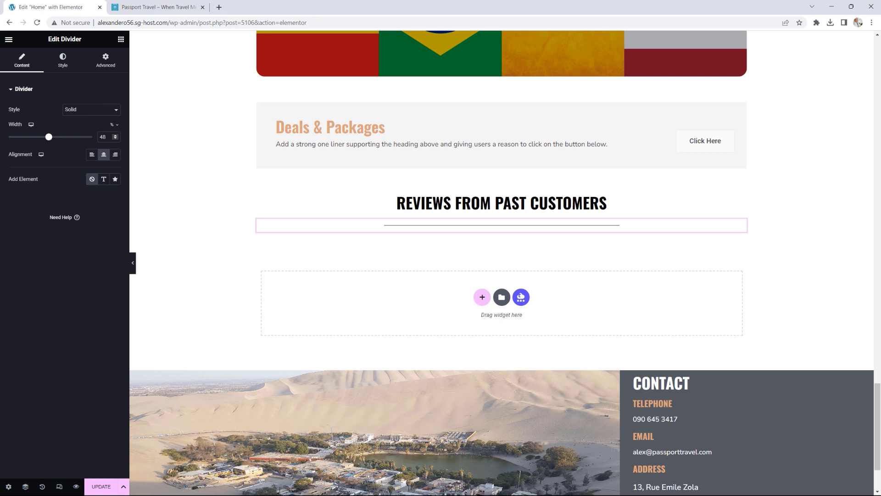
left_click(115, 135)
left_click(115, 135)
left_click(63, 60)
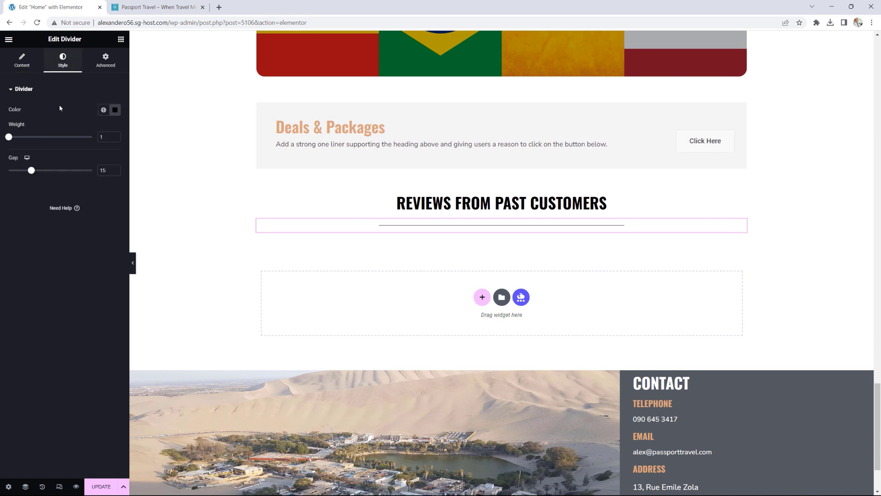
left_click_drag(32, 171, 1, 182)
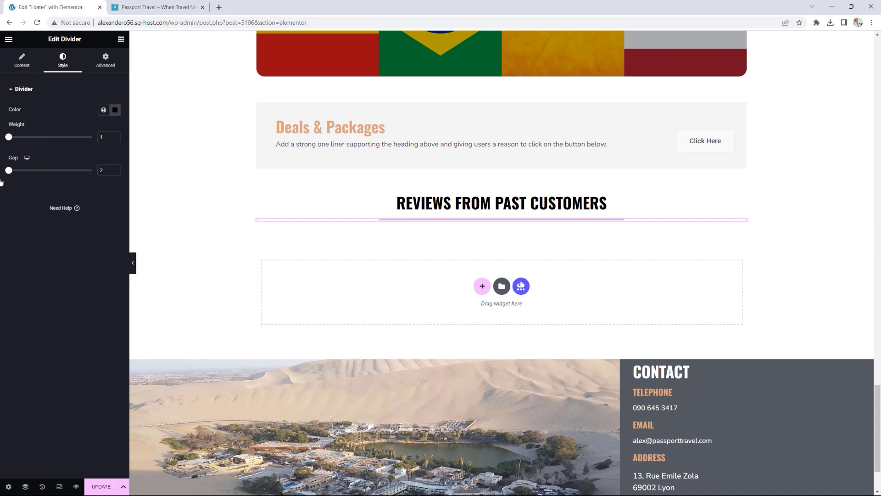
Step: Add a container below the divider holding a testimonial with the smiling man's photo
left_click(121, 39)
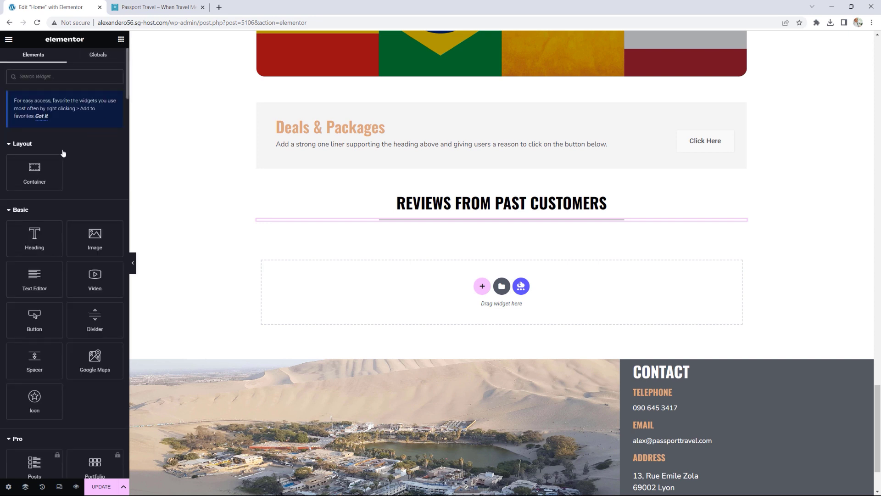
left_click_drag(37, 172, 452, 226)
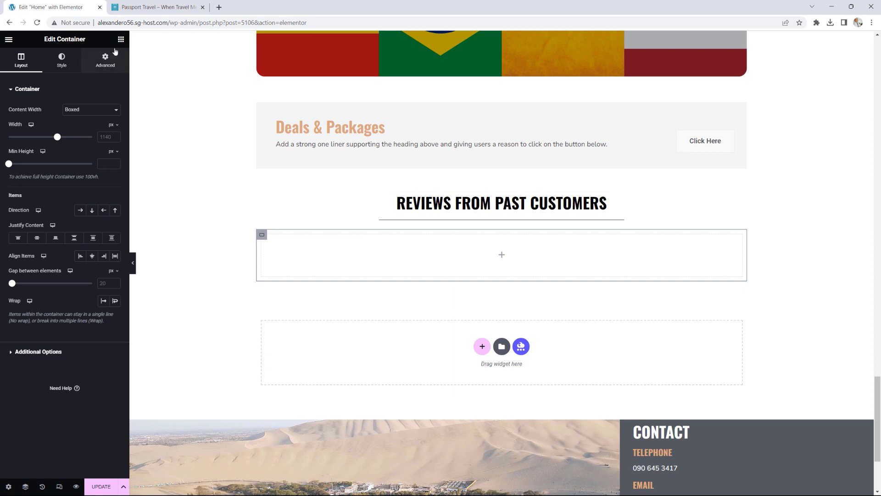
left_click(120, 40)
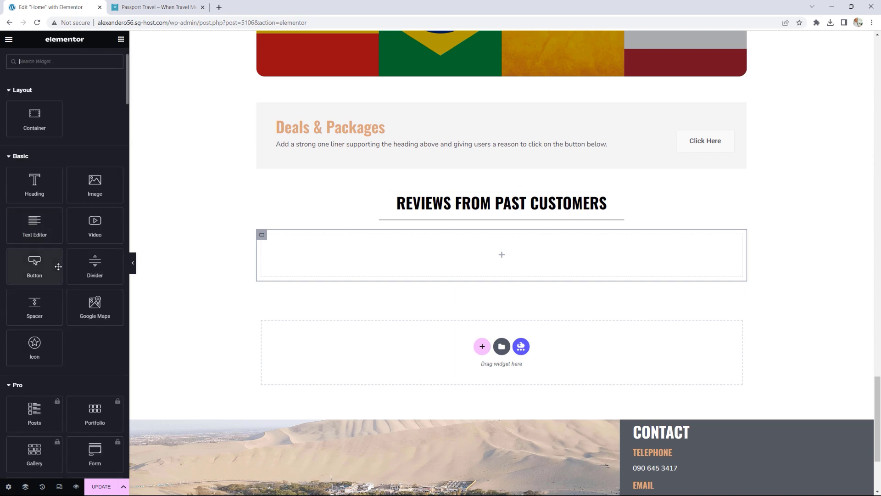
scroll(58, 266, "down", 12)
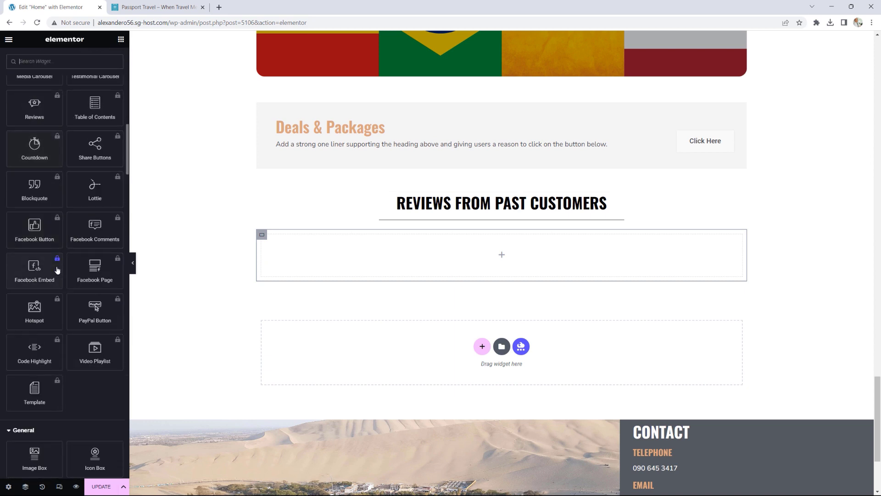
scroll(57, 270, "down", 7)
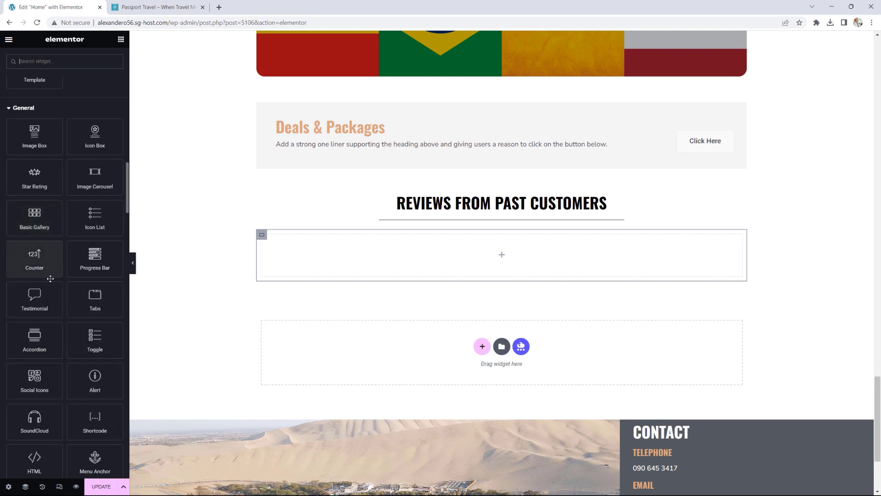
left_click_drag(35, 300, 409, 262)
left_click(69, 219)
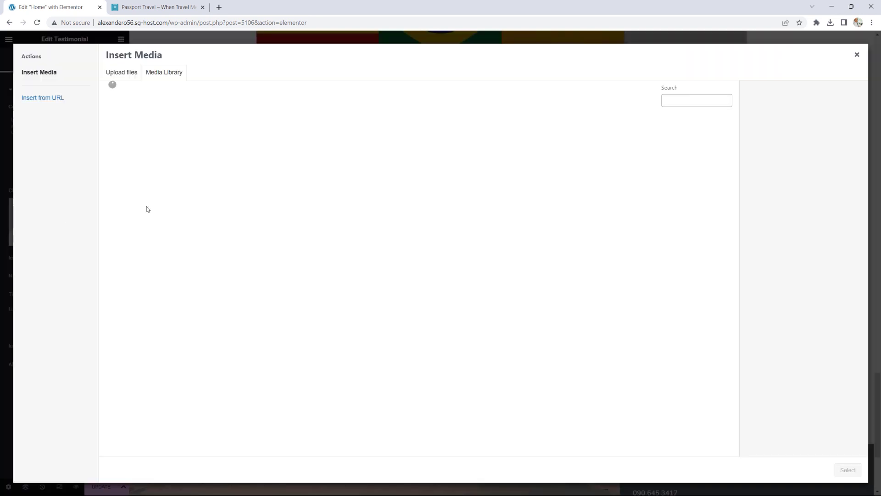
left_click(699, 212)
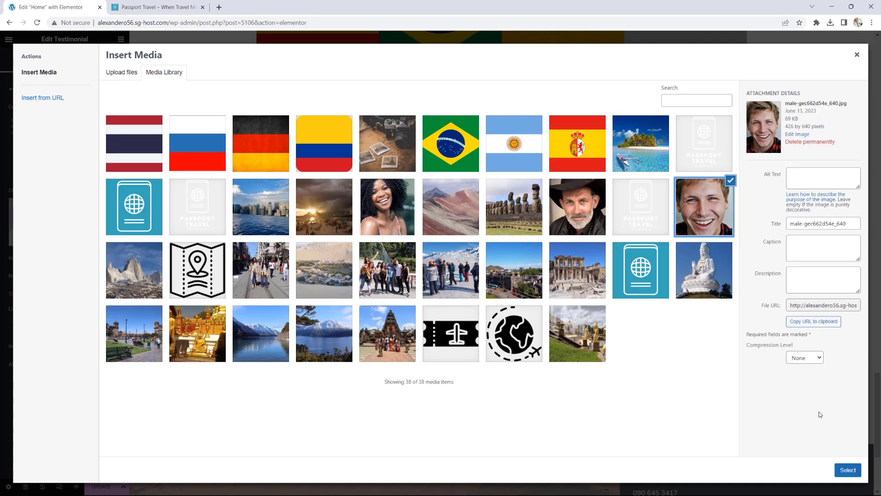
left_click(848, 469)
Step: Enter the reviewer's name and set the testimonial title to Iceland
left_click_drag(88, 276, 44, 280)
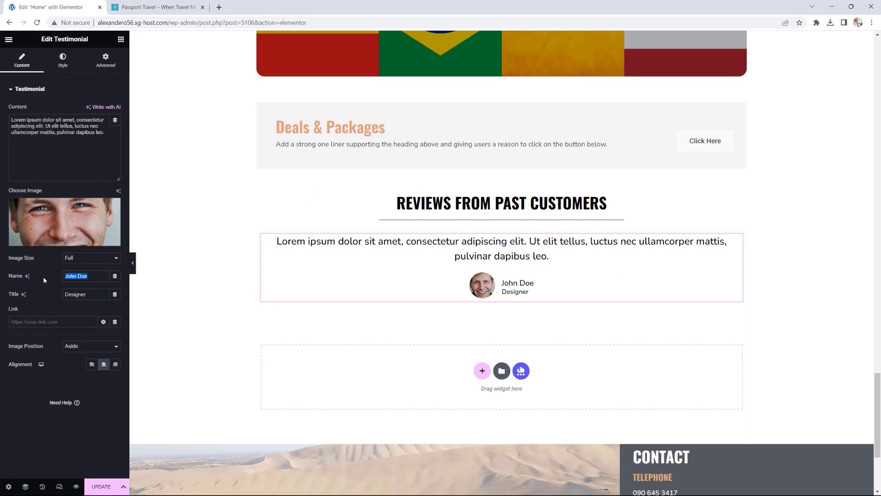
type("bJORN")
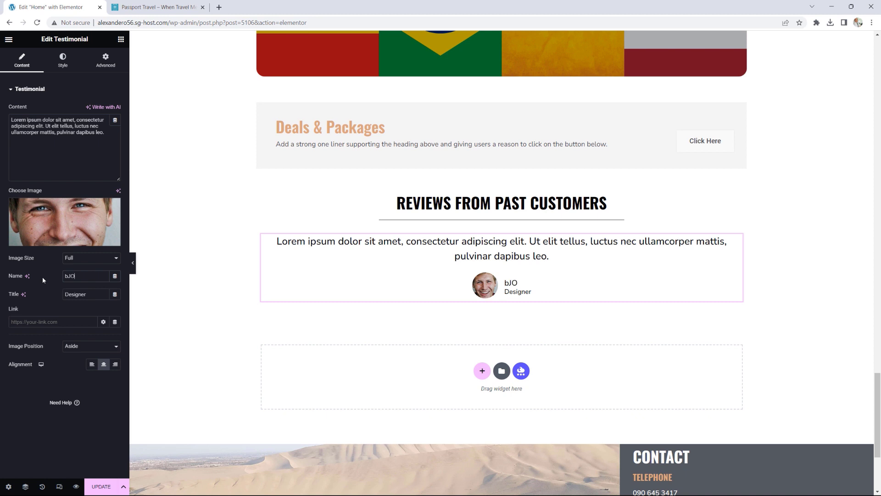
key("BackSpace")
key("BackSpace")
key("BackSpace")
key("BackSpace")
key("BackSpace")
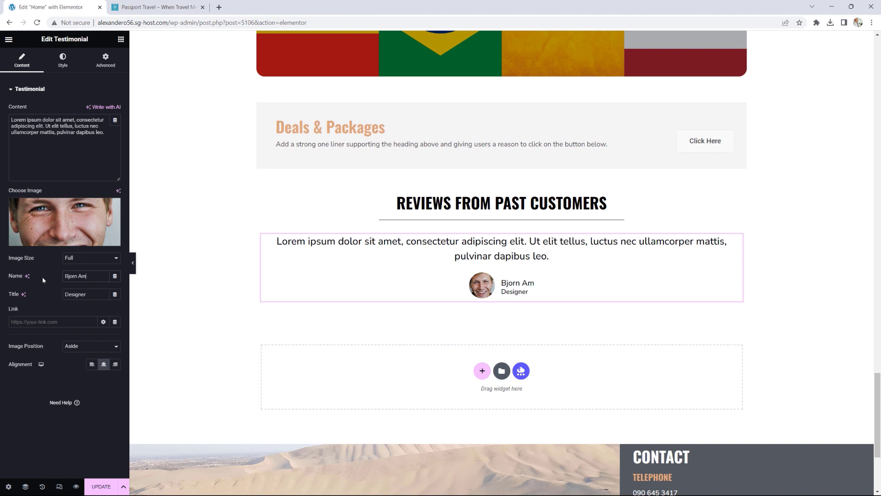
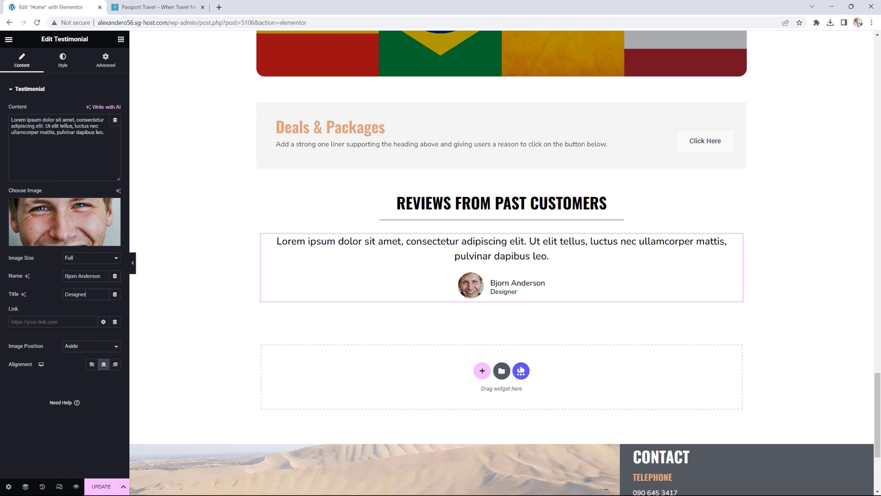
left_click_drag(87, 294, 40, 296)
type("Iceland")
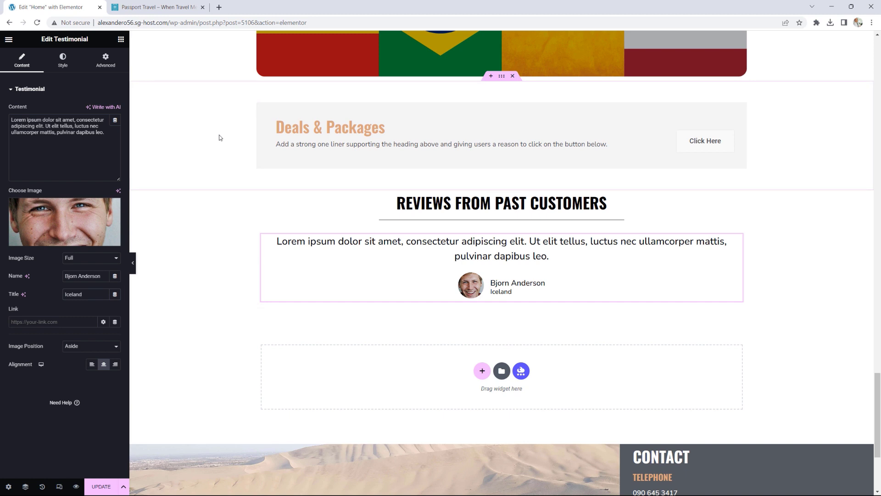
Step: Set the testimonial text typography size to 18
left_click(62, 60)
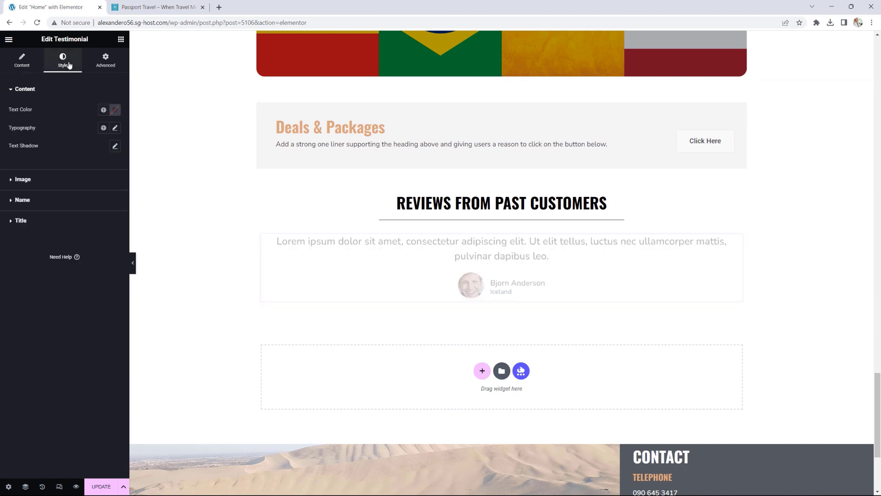
left_click(116, 129)
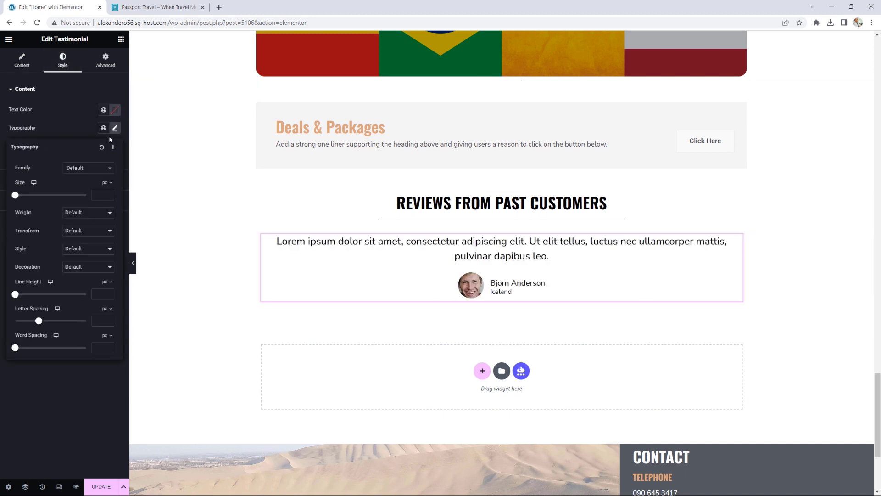
mouse_move(15, 195)
left_mouse_down()
mouse_move(29, 195)
mouse_move(19, 195)
left_mouse_up()
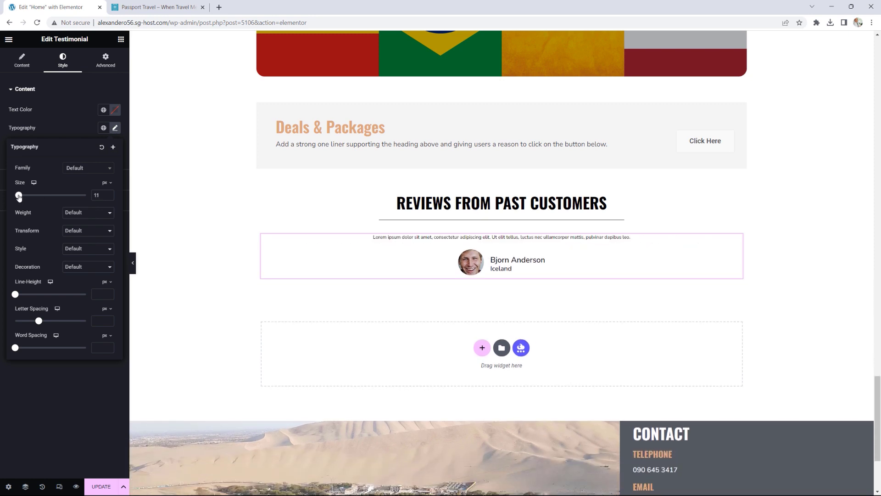
left_click(109, 194)
left_click(109, 193)
left_click(109, 193)
left_click(108, 194)
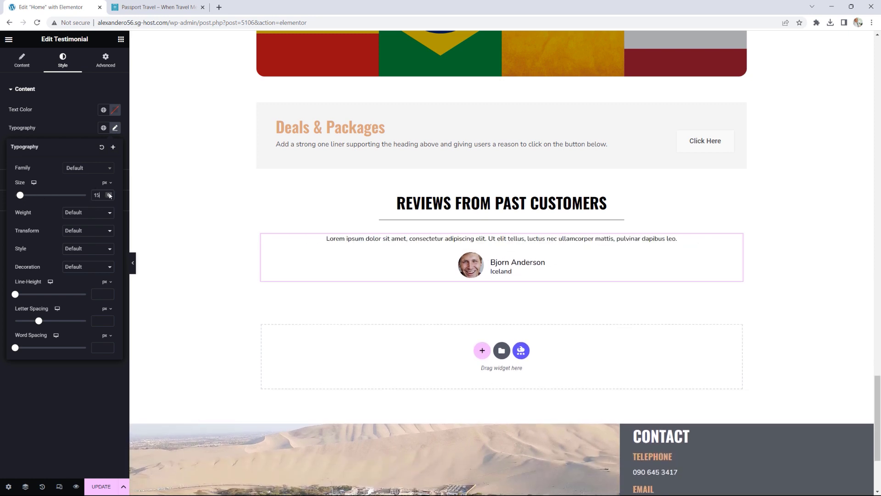
left_click(108, 194)
left_click(109, 194)
left_click(109, 193)
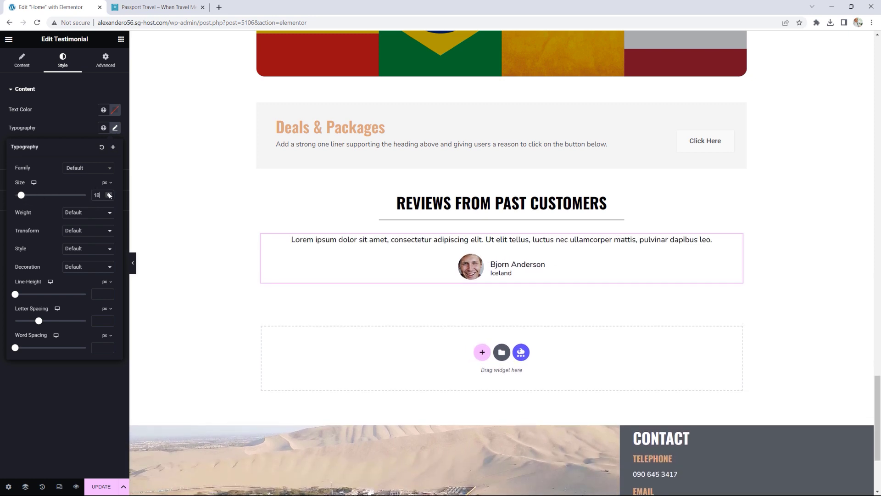
left_click(121, 39)
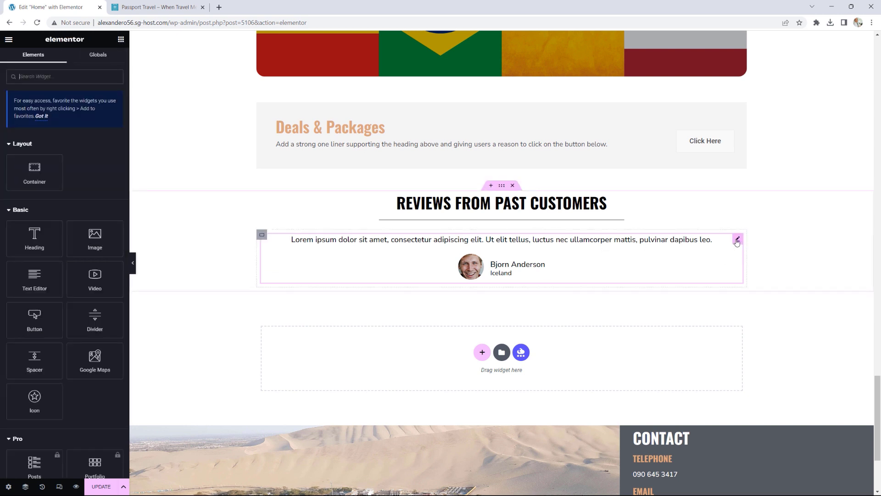
Step: Duplicate the testimonial twice to make three testimonials
right_click(737, 240)
left_click(751, 261)
right_click(738, 299)
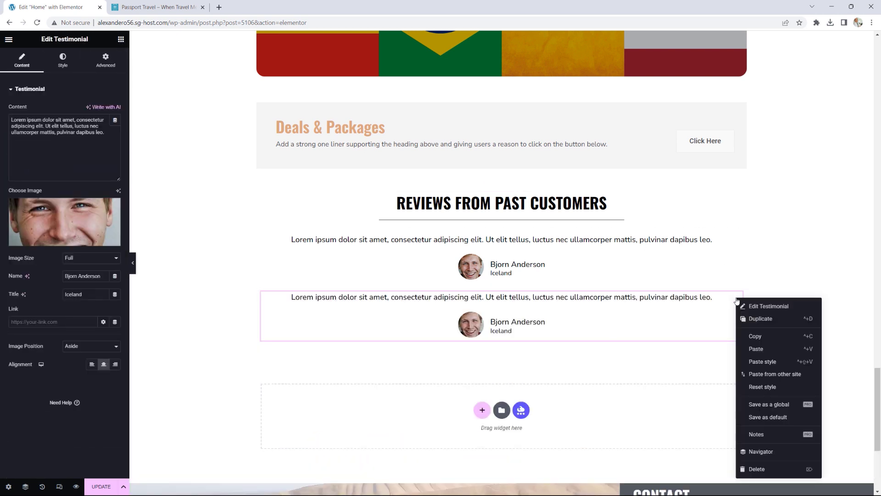
left_click(753, 317)
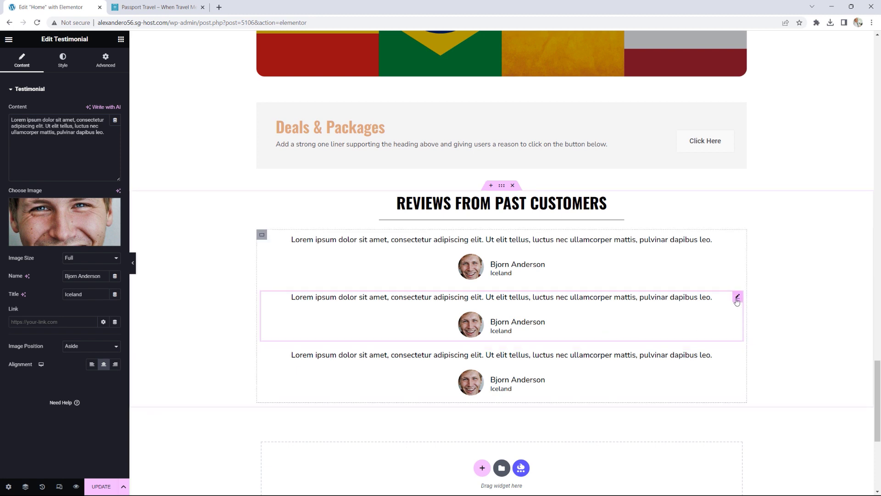
Step: Give the second testimonial the smiling woman's photo, a new reviewer name and title USA
left_click(46, 230)
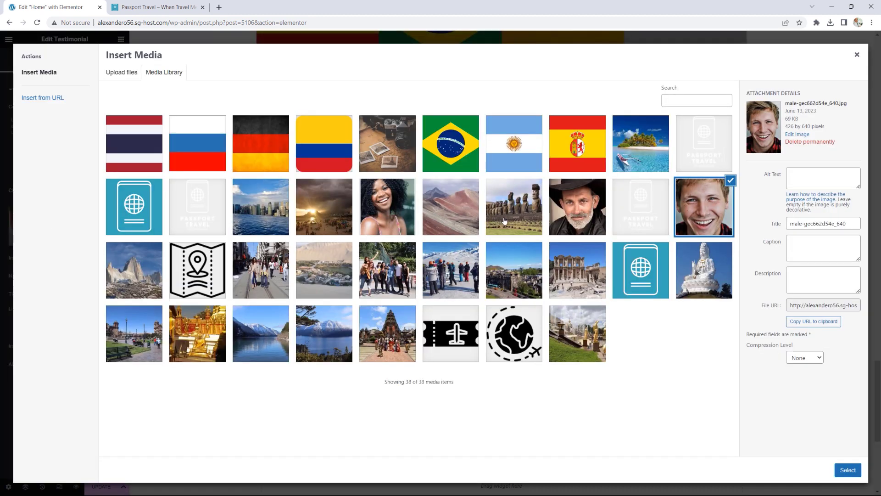
left_click(385, 216)
left_click(848, 470)
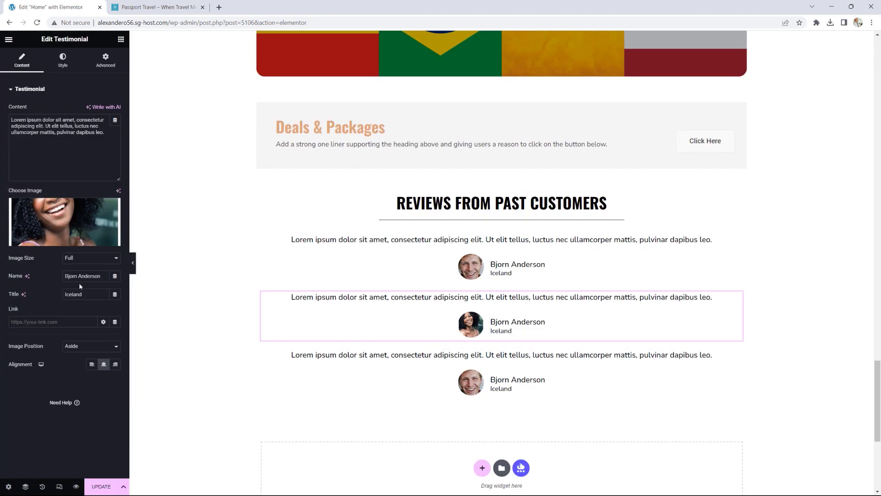
left_click_drag(102, 275, 48, 276)
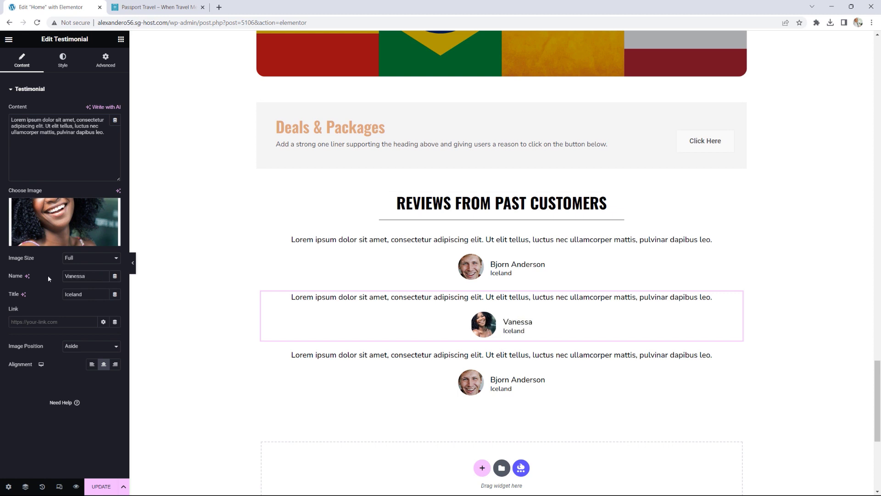
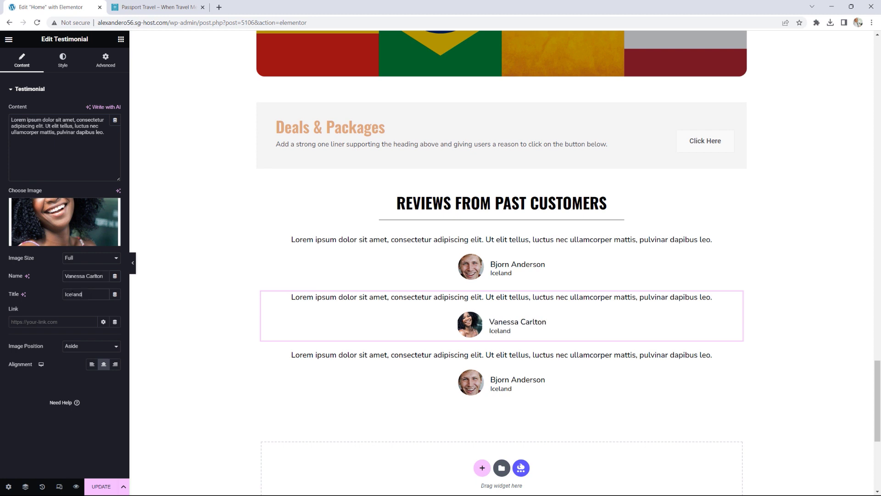
double_click(72, 294)
type("USA")
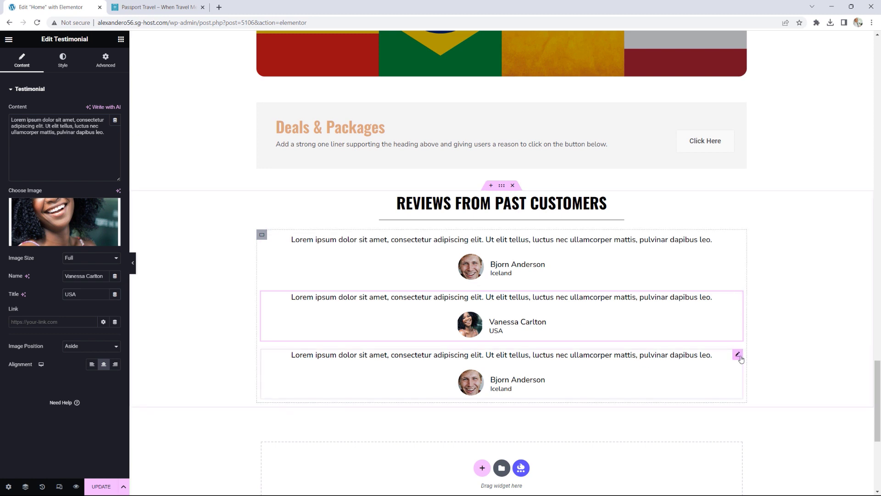
Step: Give the third testimonial the cowboy portrait, title Spain and a new reviewer name
left_click(740, 358)
left_click(87, 220)
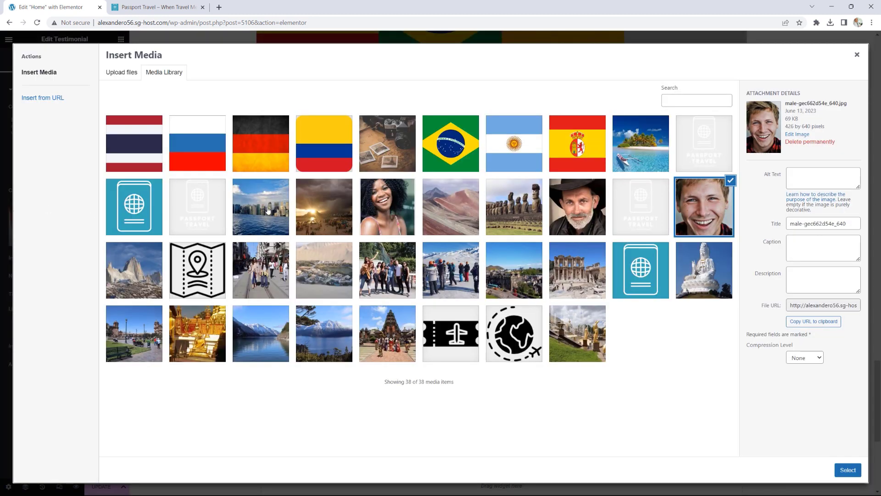
left_click(570, 218)
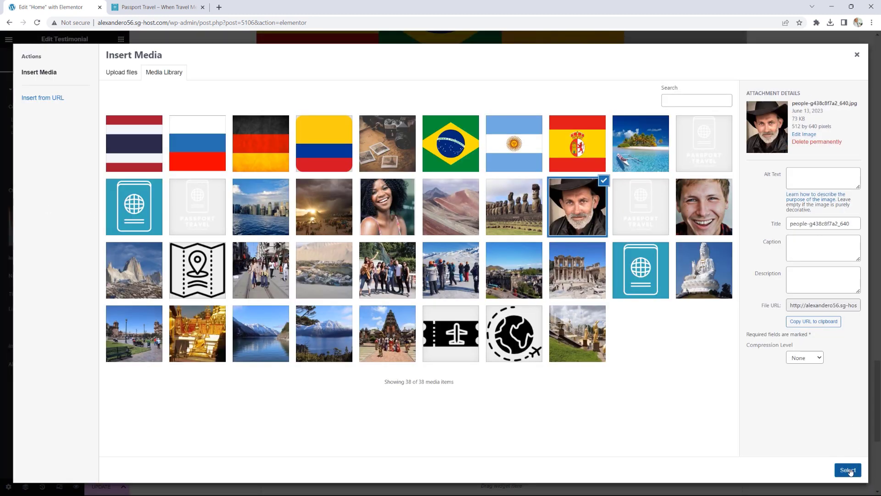
left_click(848, 470)
left_click_drag(99, 291, 38, 295)
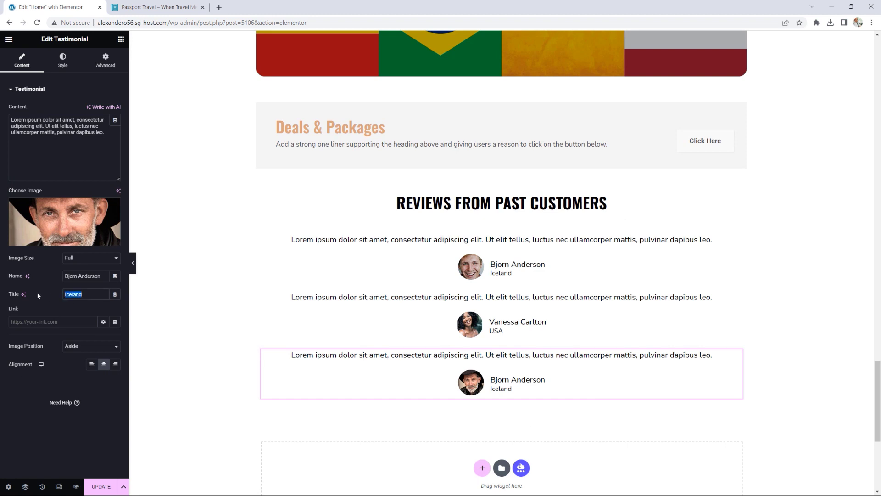
type("Spain")
left_click_drag(102, 275, 51, 278)
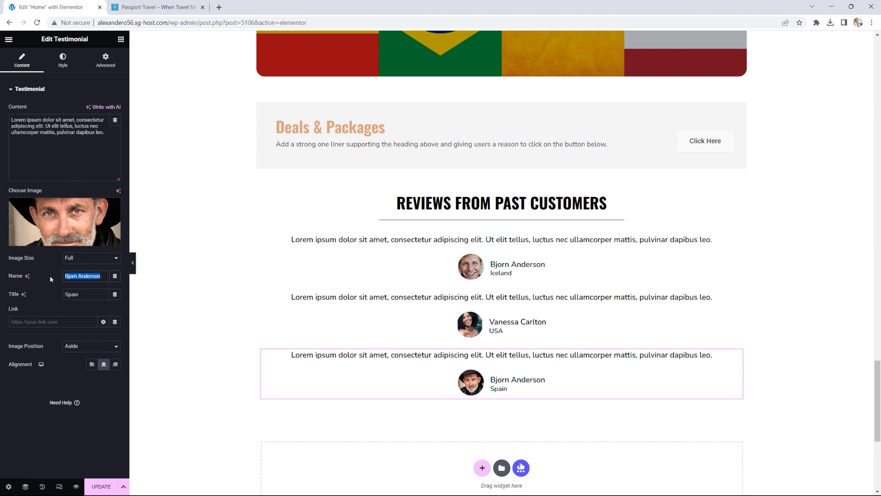
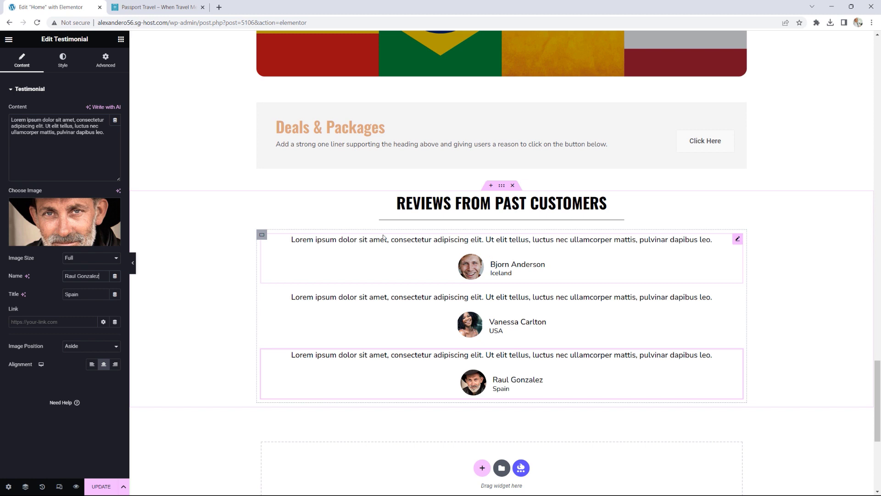
Step: Set the testimonials' container direction to Row so they sit side by side
left_click(262, 235)
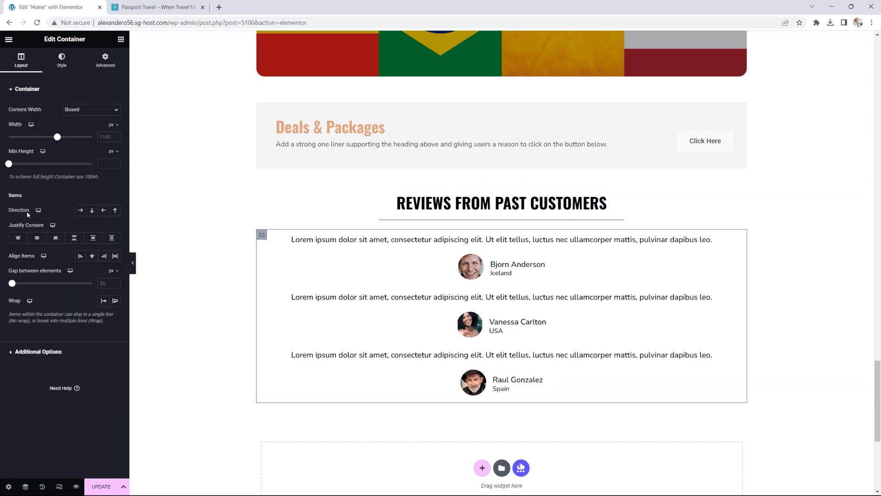
left_click(82, 213)
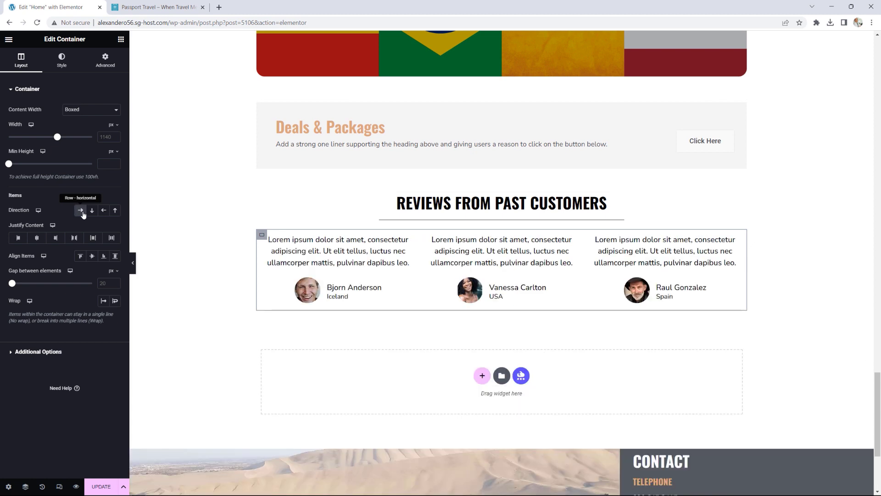
mouse_move(475, 199)
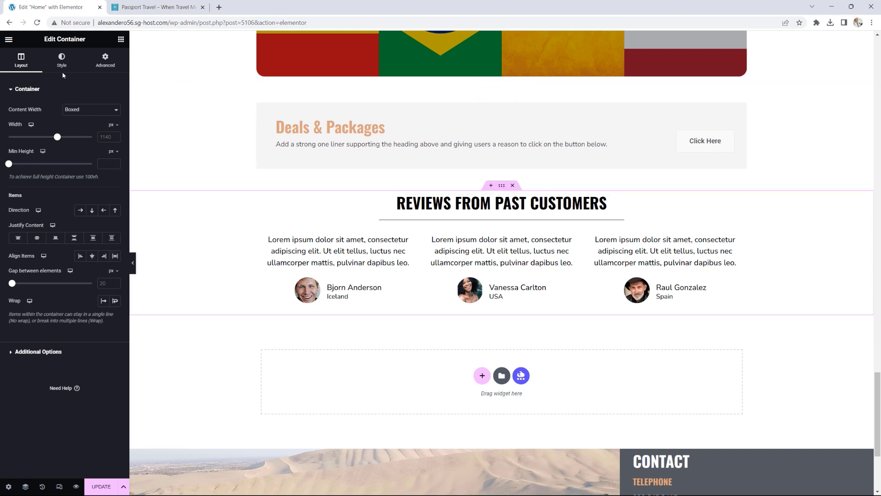
Step: Give the container unlinked 50 px top and bottom padding and update the page
left_click(114, 63)
left_click(114, 153)
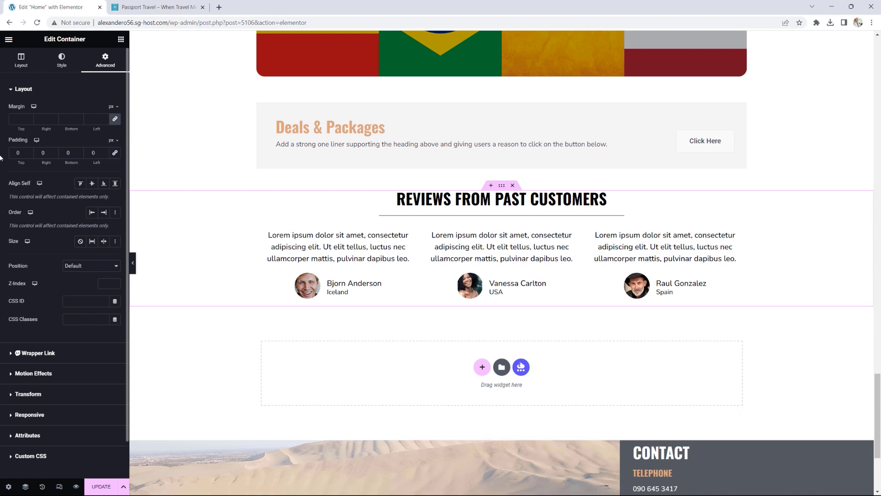
type("50")
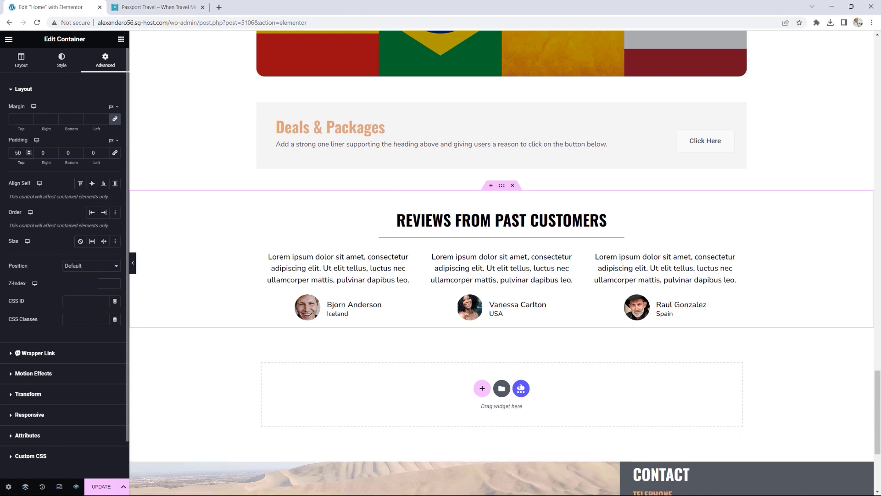
key("Tab")
key("Tab")
type("50")
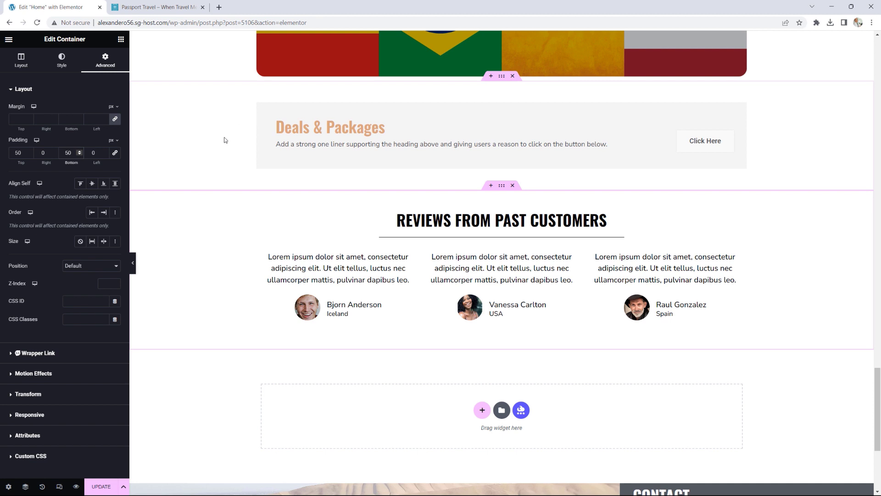
left_click(101, 486)
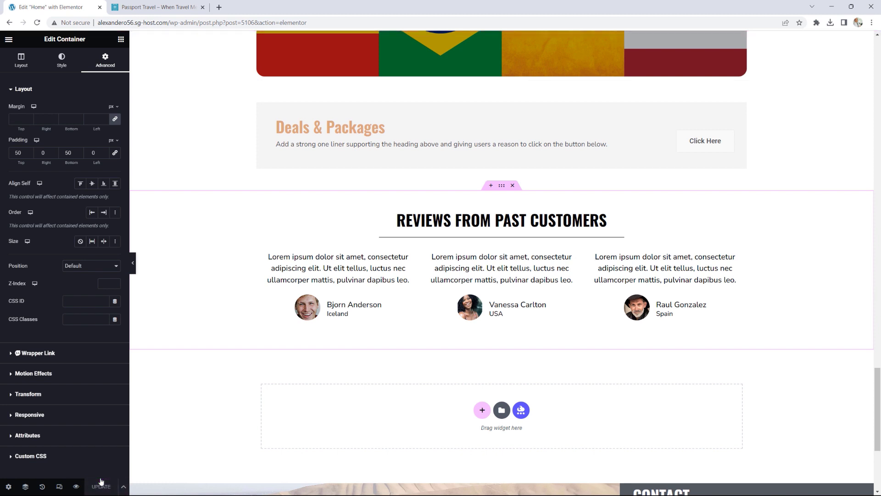
Step: Open the live page and scroll to the three testimonials under Reviews From Past Customers
left_click(9, 39)
left_click(45, 193)
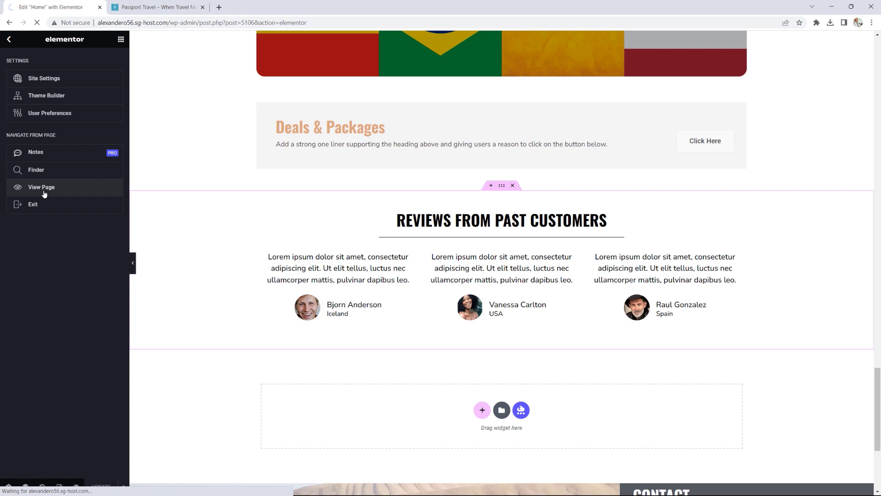
scroll(637, 191, "down", 12)
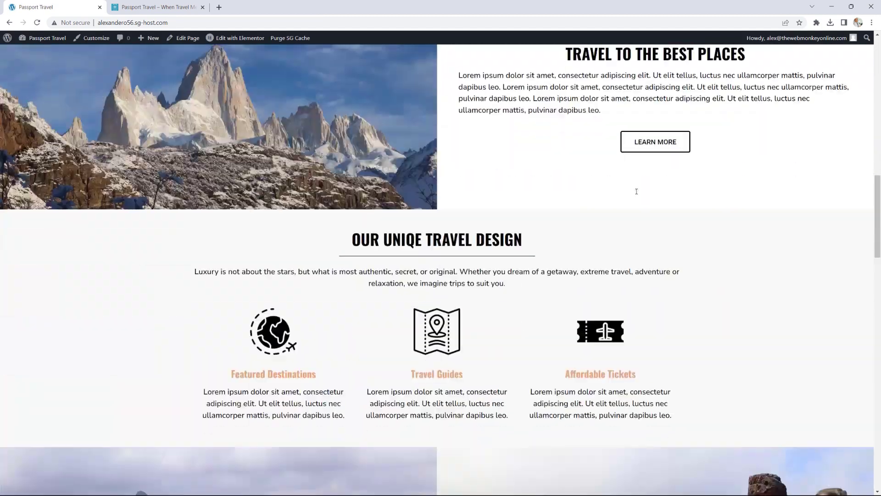
scroll(637, 191, "down", 20)
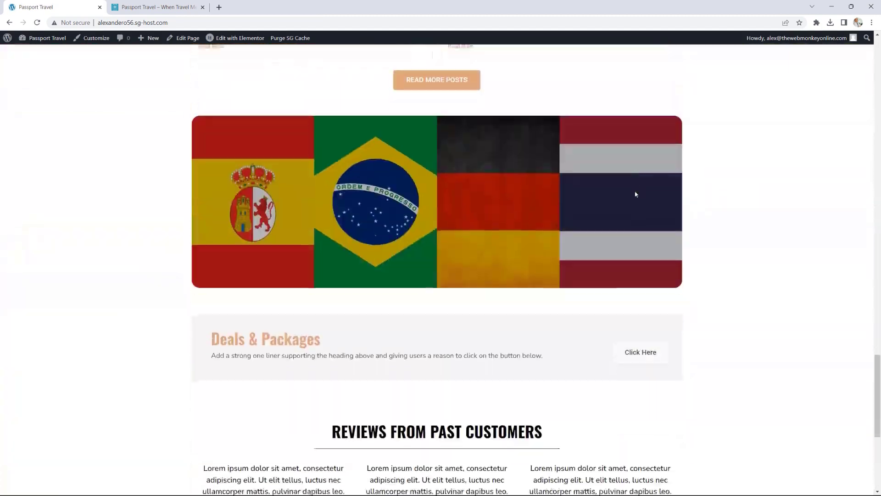
scroll(636, 194, "down", 6)
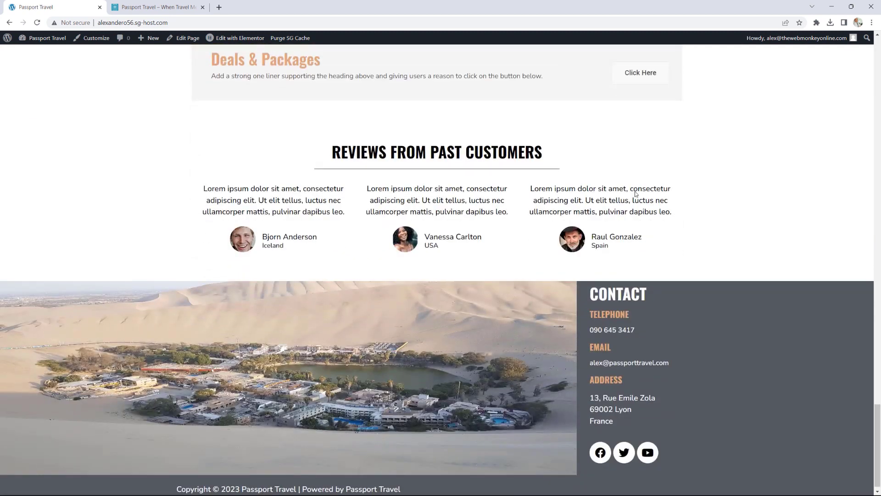
scroll(636, 192, "up", 2)
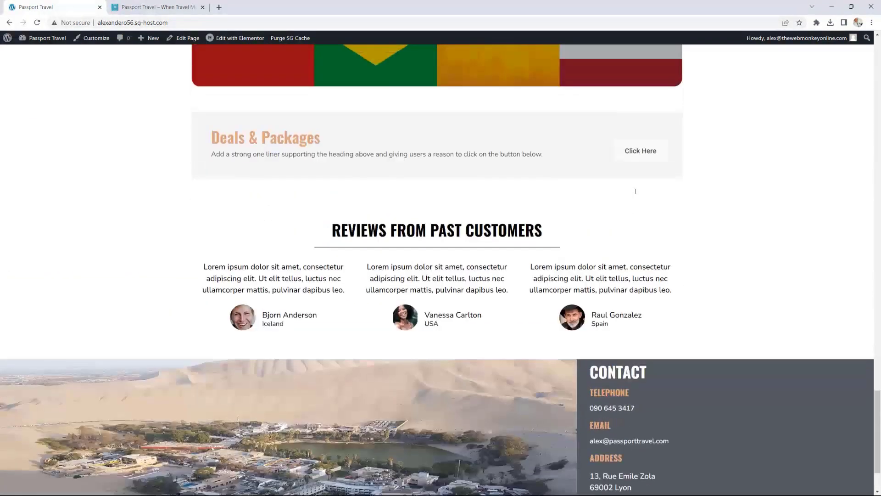
scroll(636, 192, "up", 5)
scroll(636, 194, "down", 5)
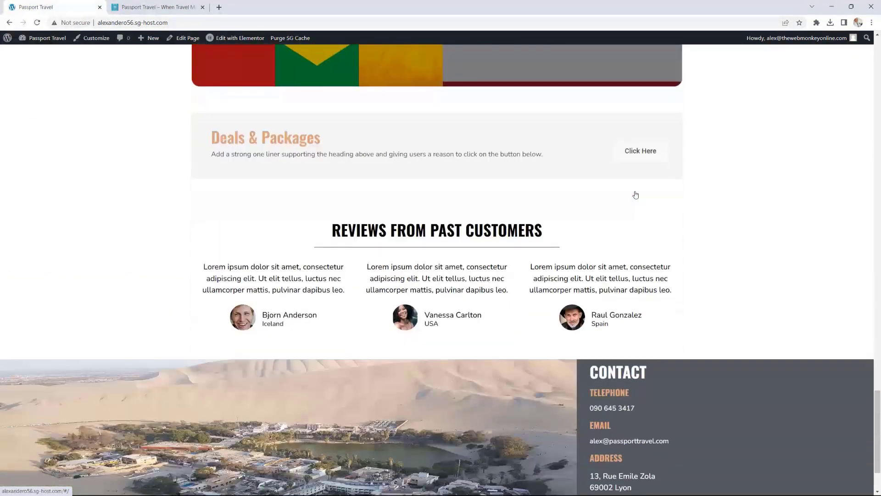
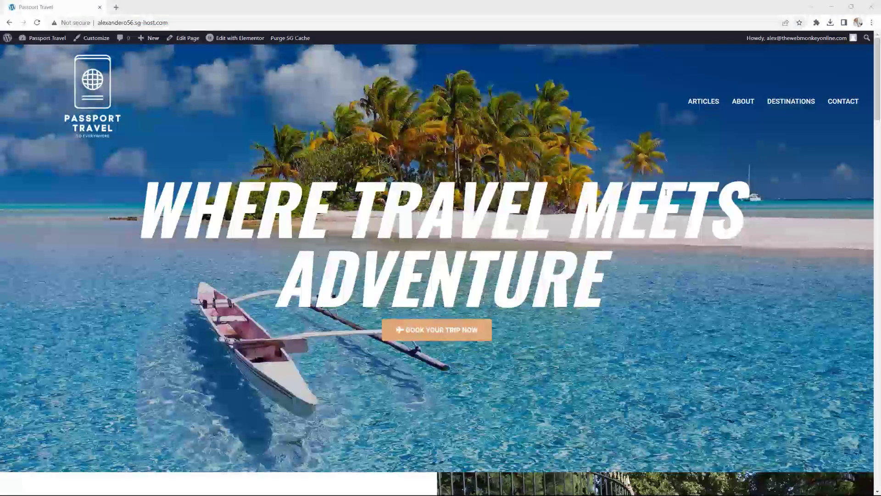
Step: Scroll through the live homepage to review its finished sections
scroll(666, 192, "down", 1)
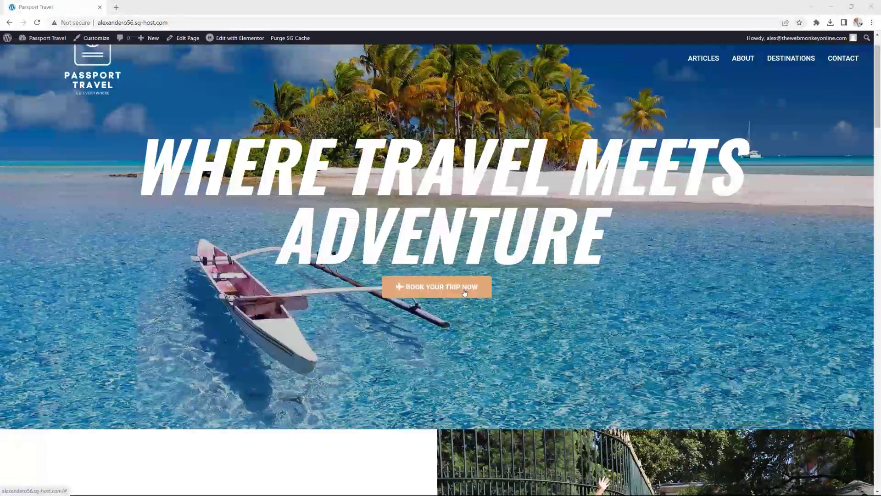
scroll(464, 291, "down", 5)
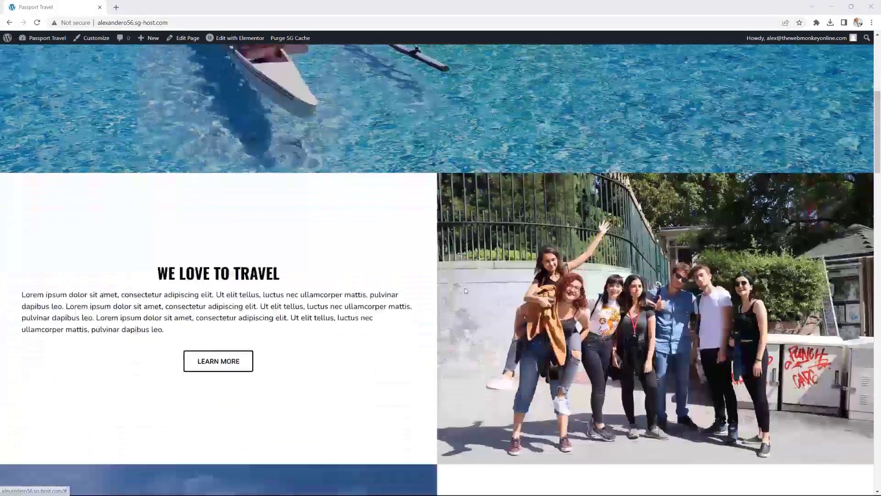
scroll(464, 291, "down", 4)
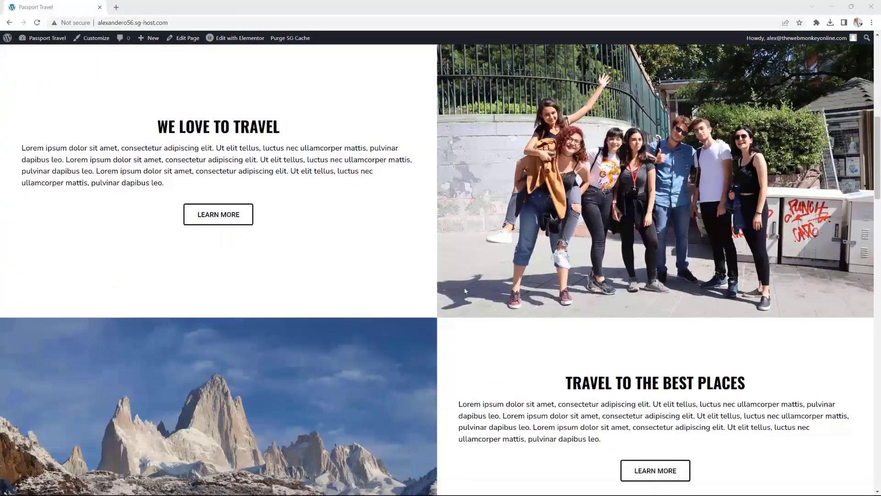
scroll(465, 291, "down", 5)
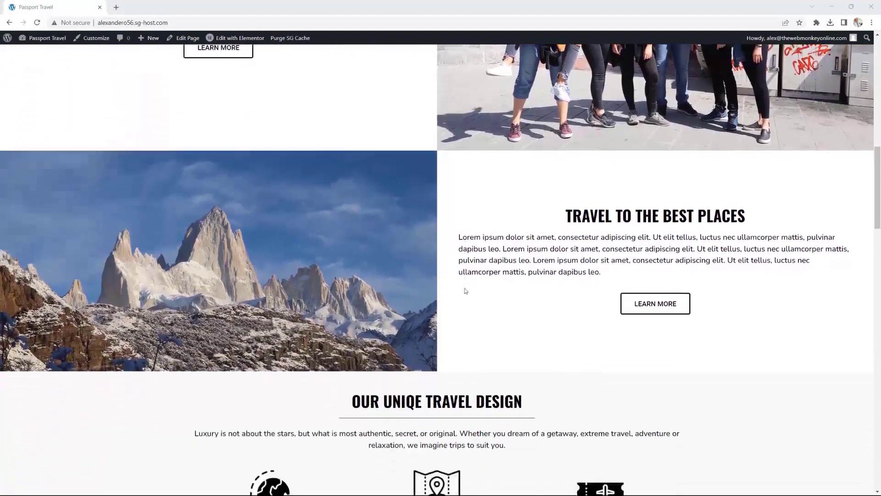
scroll(465, 290, "down", 2)
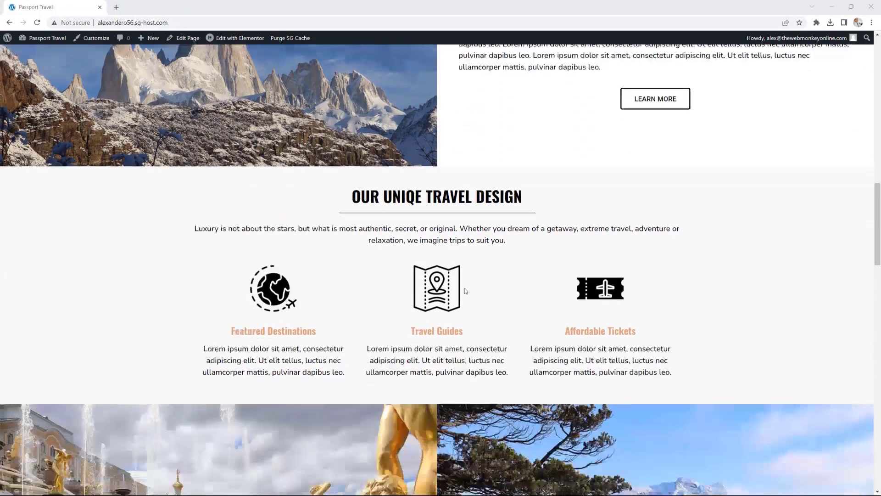
scroll(464, 285, "down", 4)
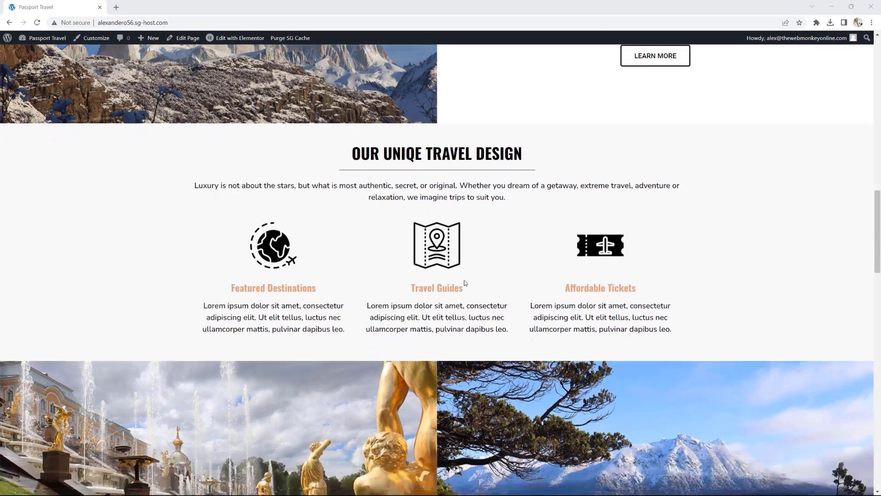
scroll(465, 283, "down", 1)
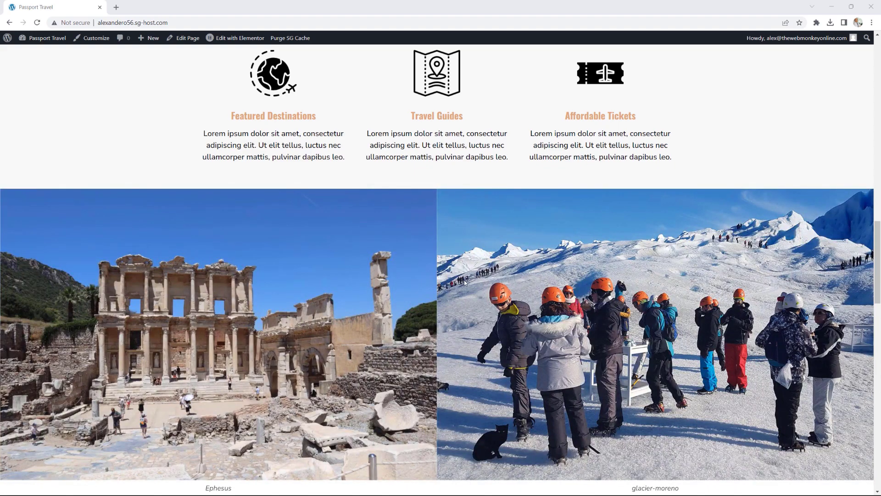
scroll(464, 282, "down", 4)
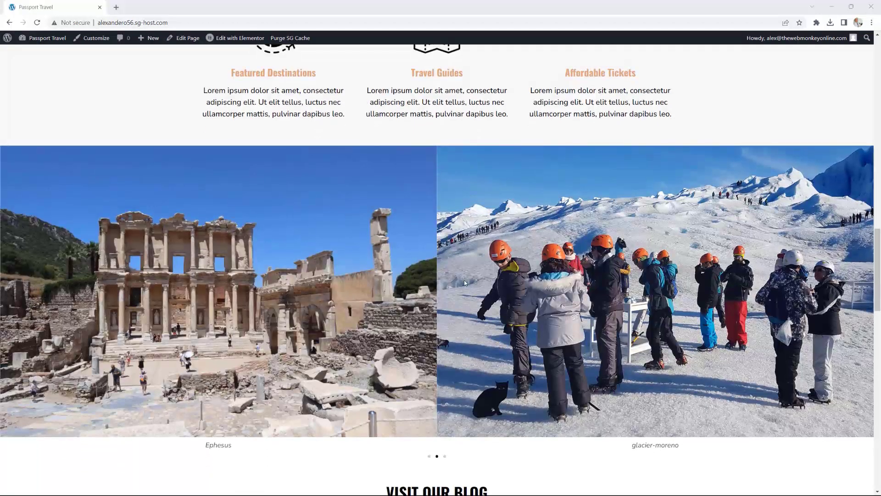
scroll(464, 283, "down", 3)
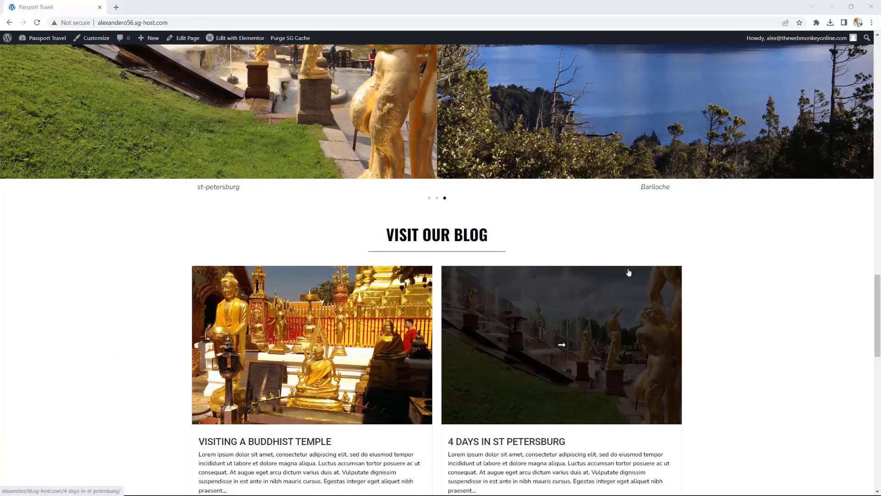
scroll(628, 273, "down", 2)
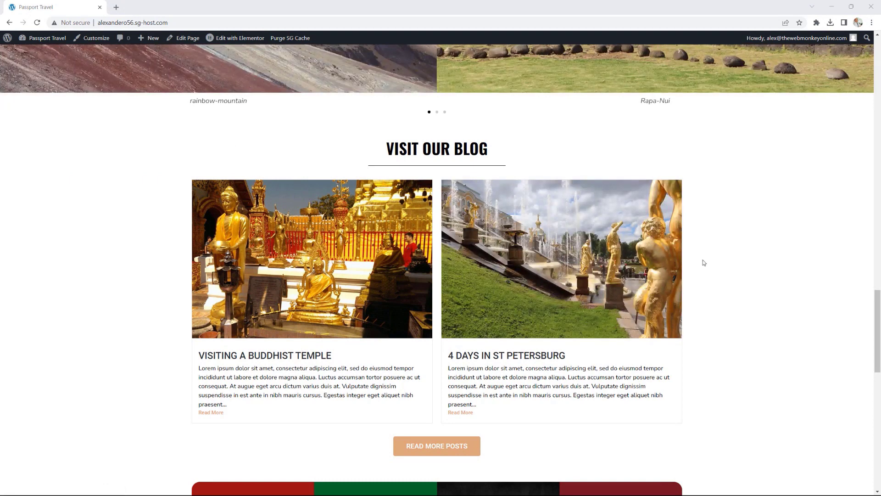
scroll(704, 262, "down", 4)
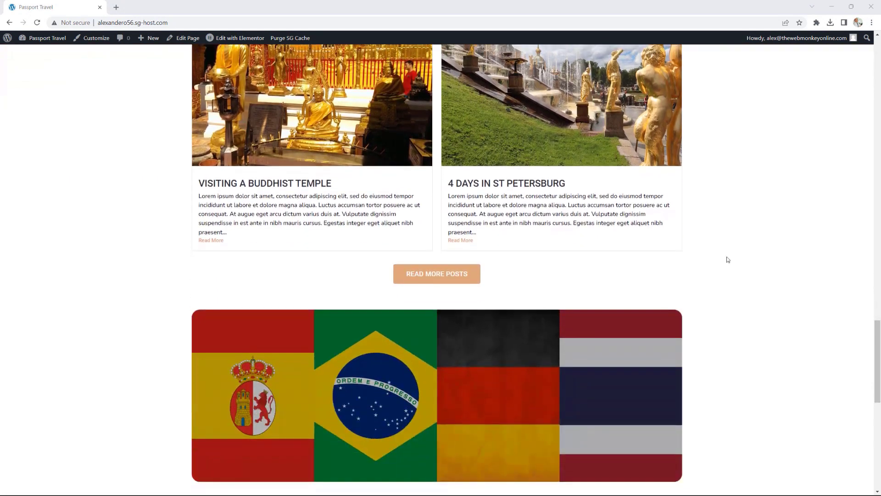
scroll(727, 259, "down", 1)
scroll(728, 260, "down", 1)
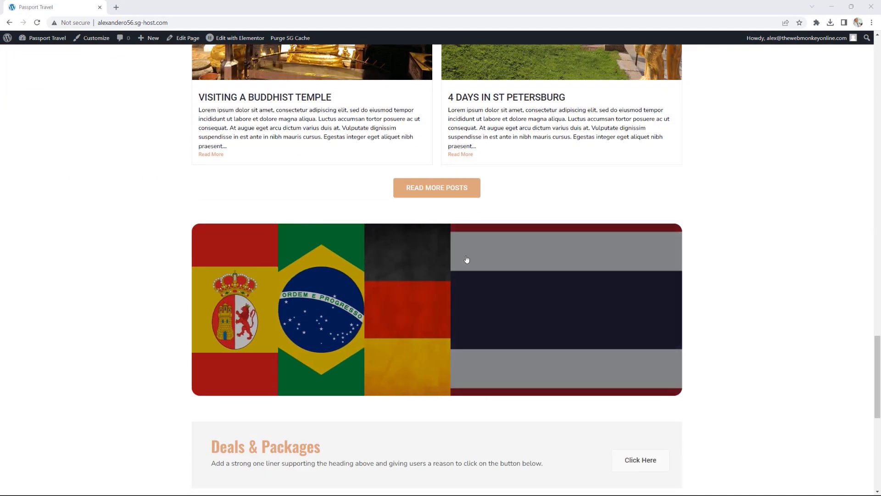
mouse_move(319, 271)
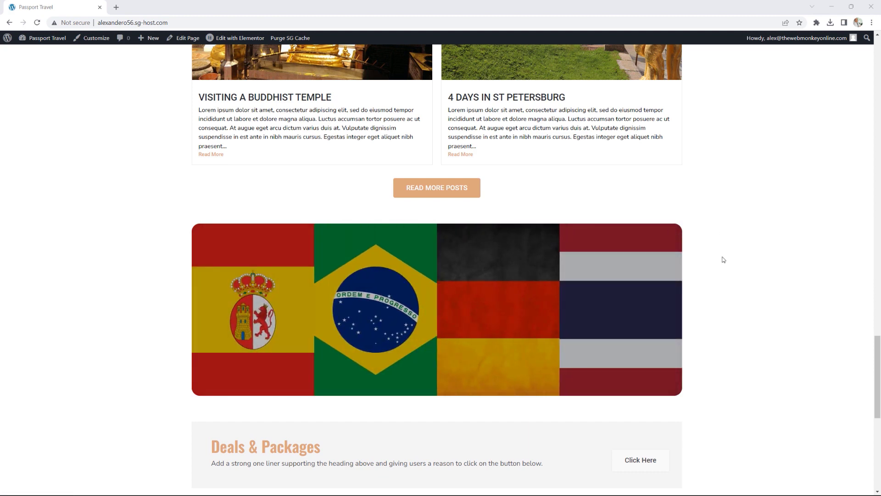
scroll(749, 253, "down", 3)
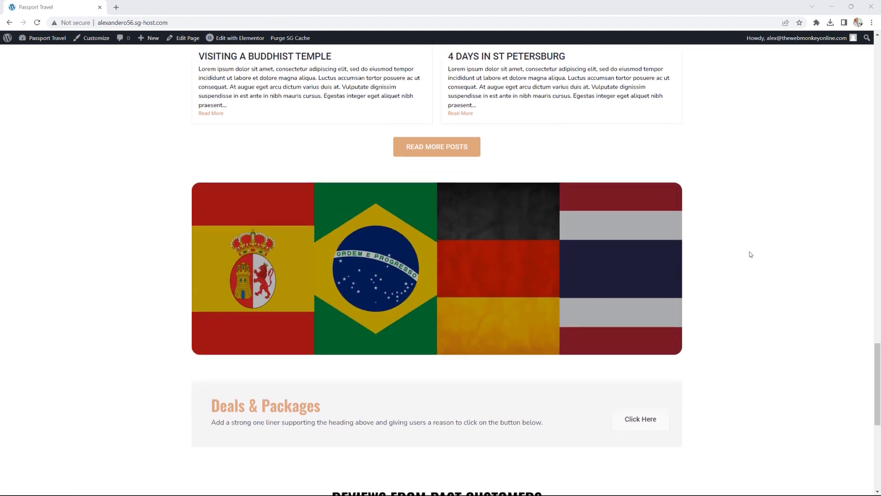
scroll(750, 254, "down", 2)
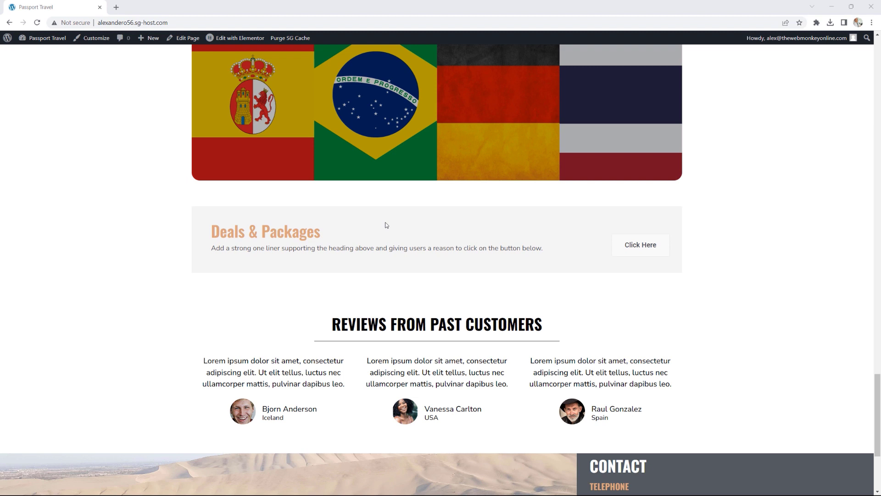
scroll(669, 289, "down", 1)
scroll(668, 289, "down", 1)
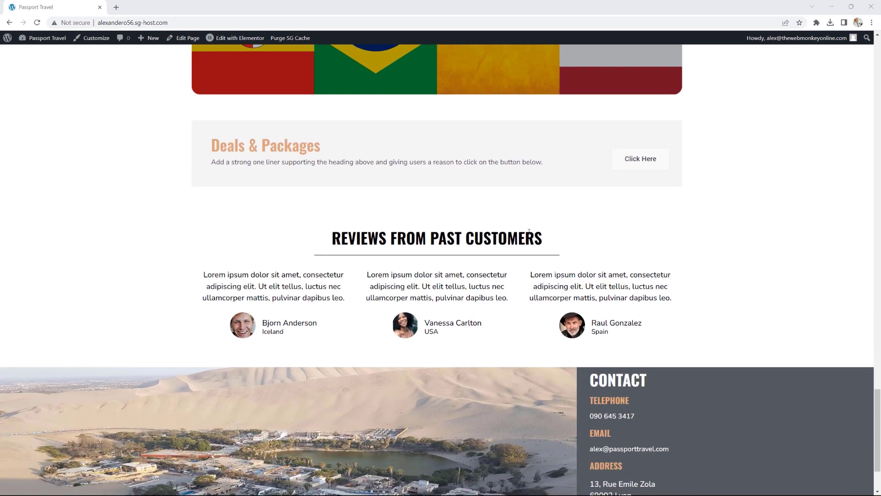
scroll(704, 245, "down", 2)
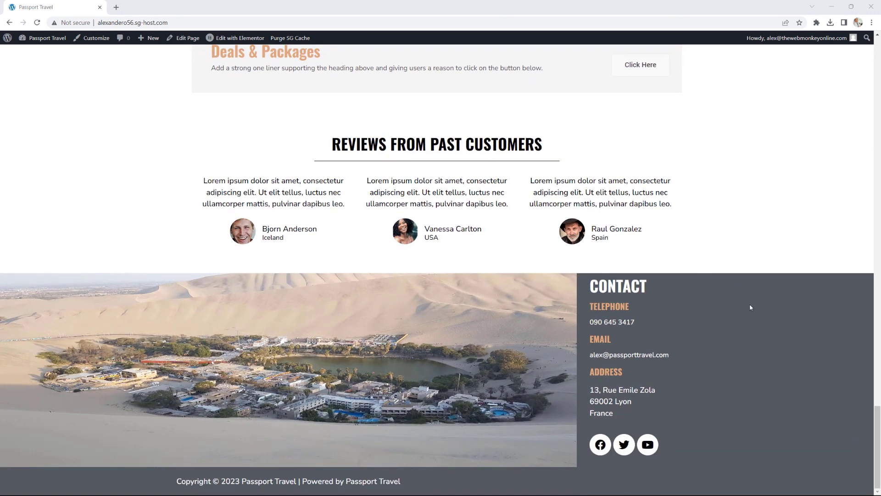
scroll(749, 304, "up", 10)
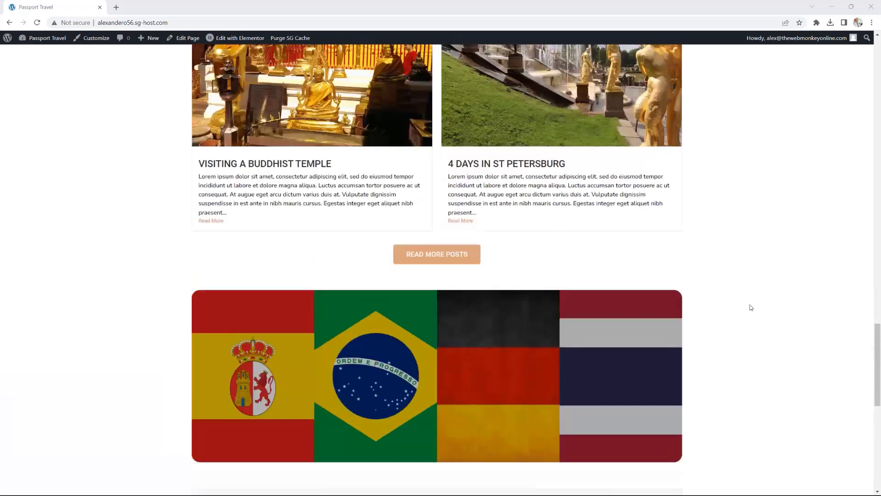
scroll(751, 307, "up", 10)
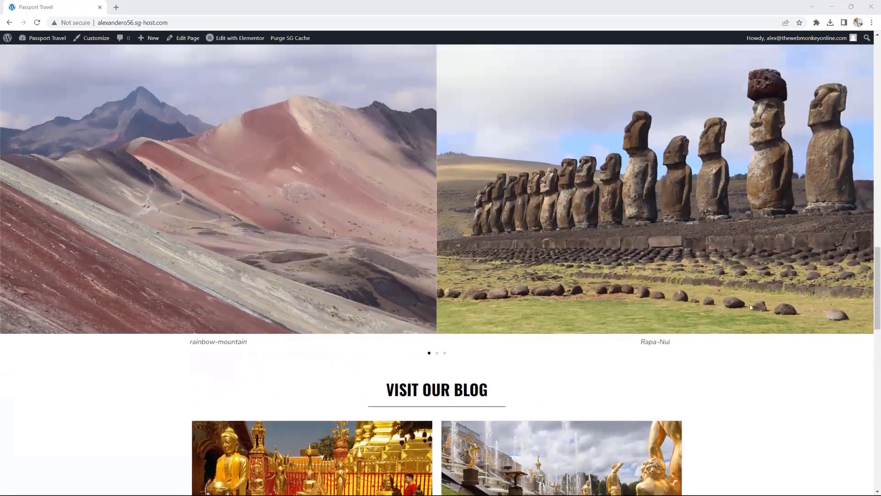
scroll(750, 305, "up", 9)
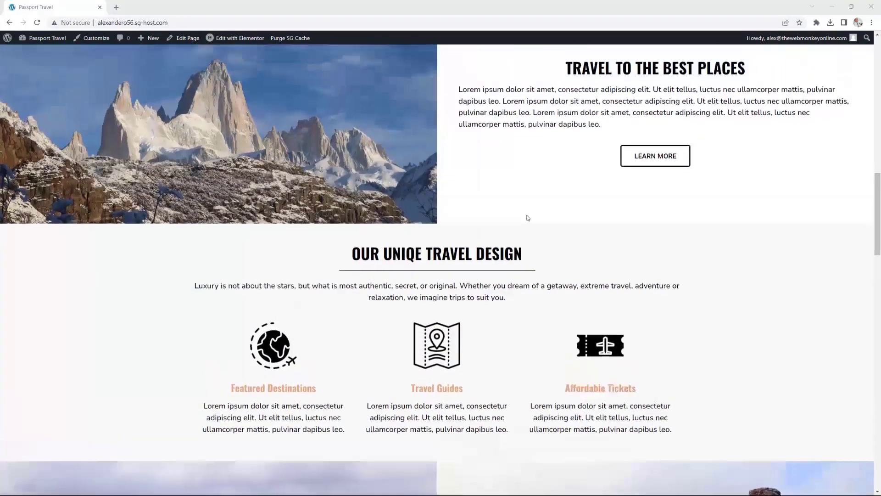
Step: Open the home page in Elementor and browse the widget panel
left_click(228, 39)
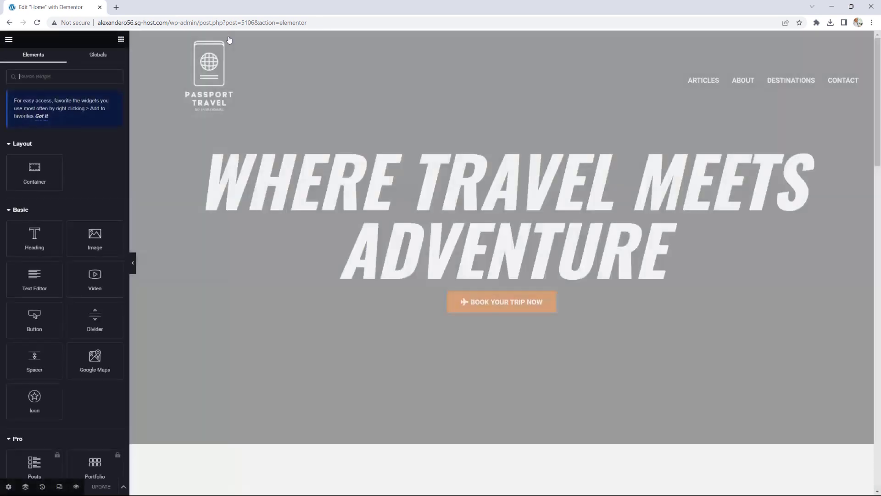
scroll(84, 252, "down", 3)
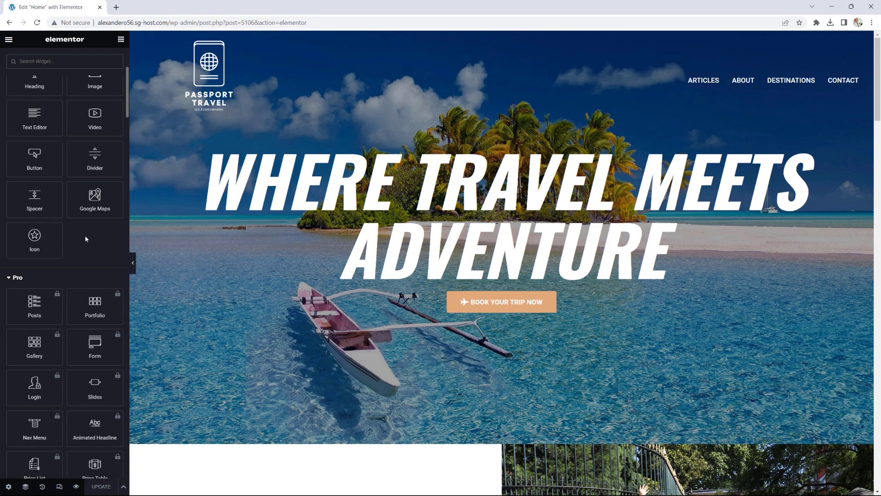
scroll(86, 237, "down", 5)
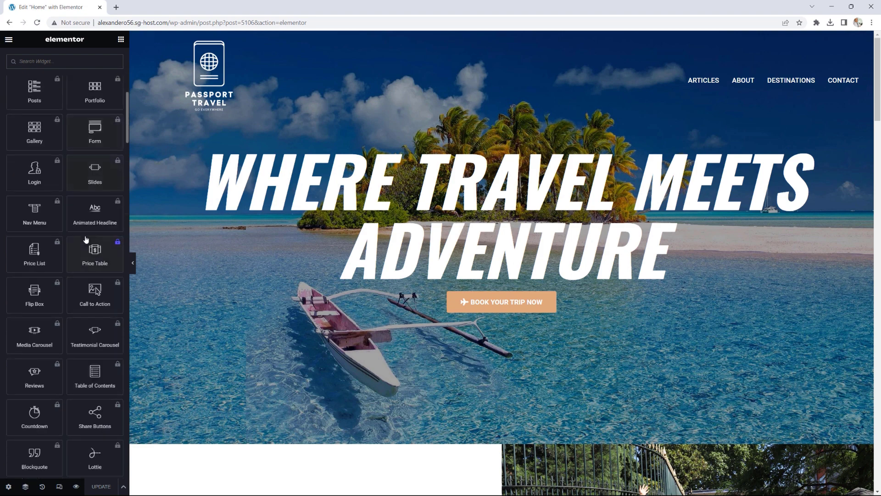
scroll(85, 239, "down", 10)
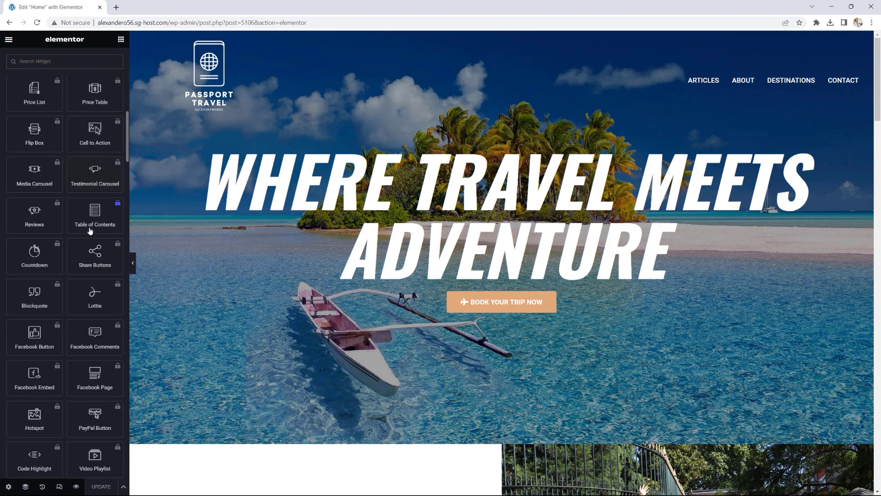
scroll(89, 228, "down", 3)
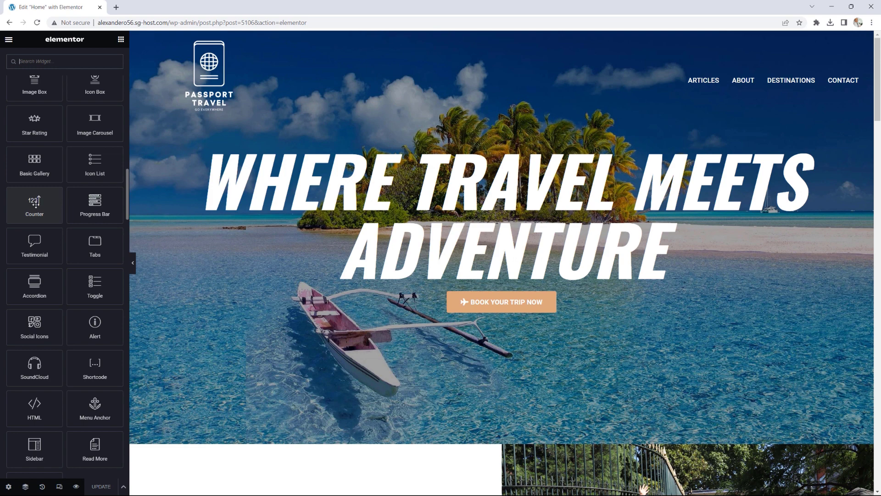
scroll(73, 277, "down", 1)
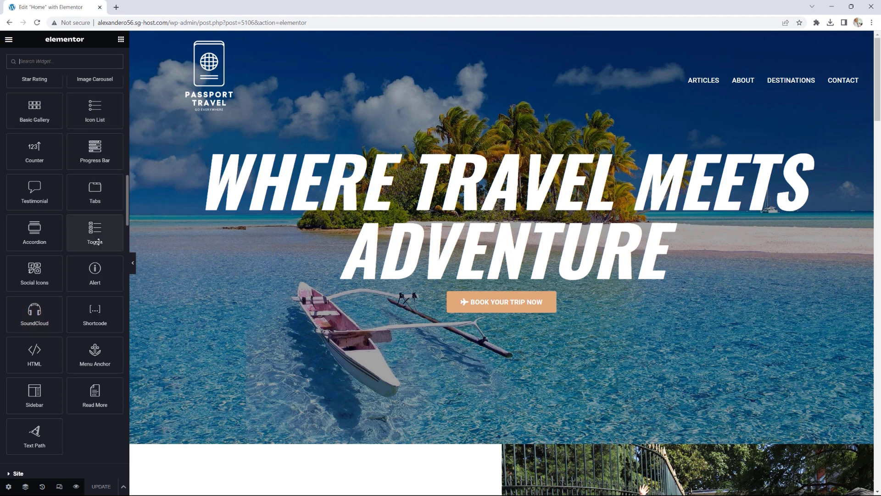
scroll(95, 281, "down", 15)
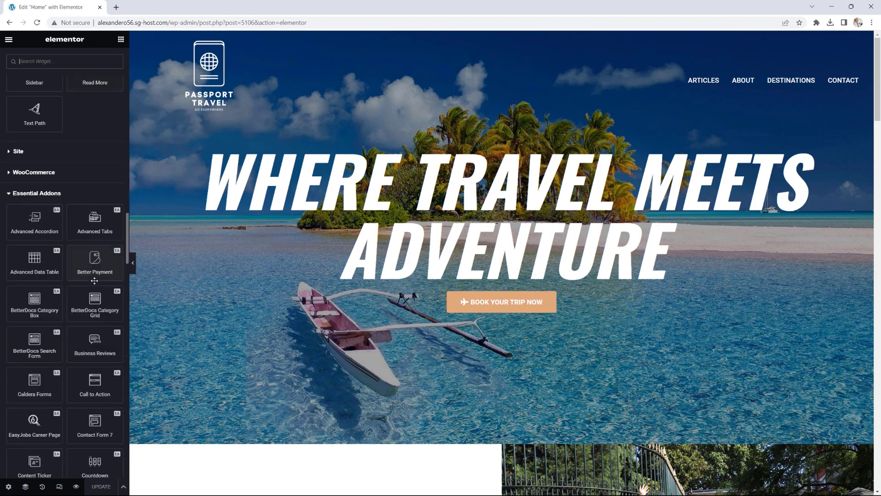
scroll(95, 281, "up", 6)
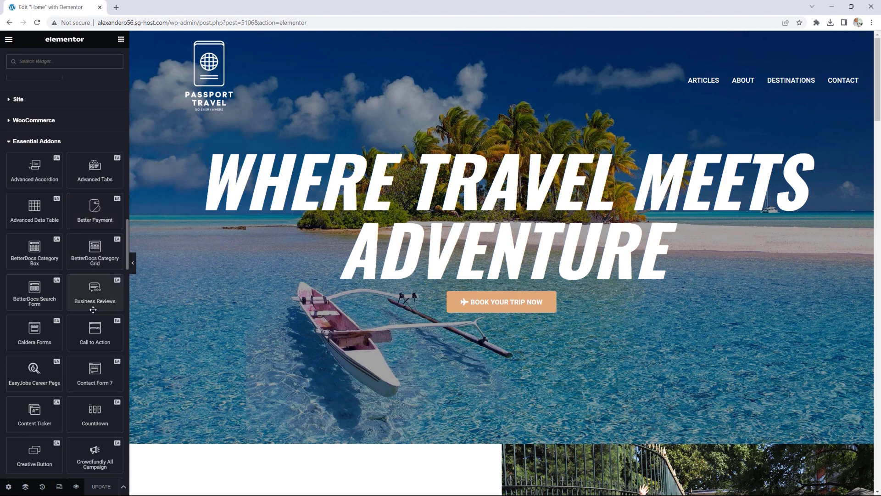
scroll(594, 317, "down", 7)
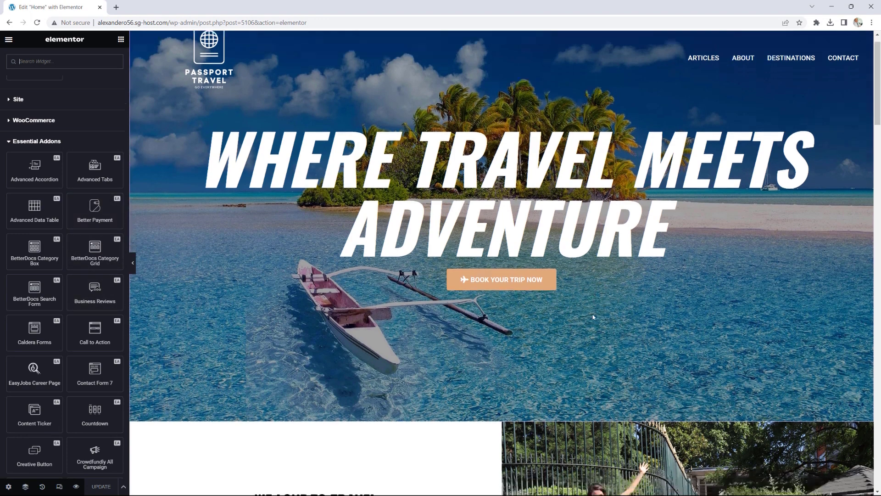
scroll(593, 316, "down", 6)
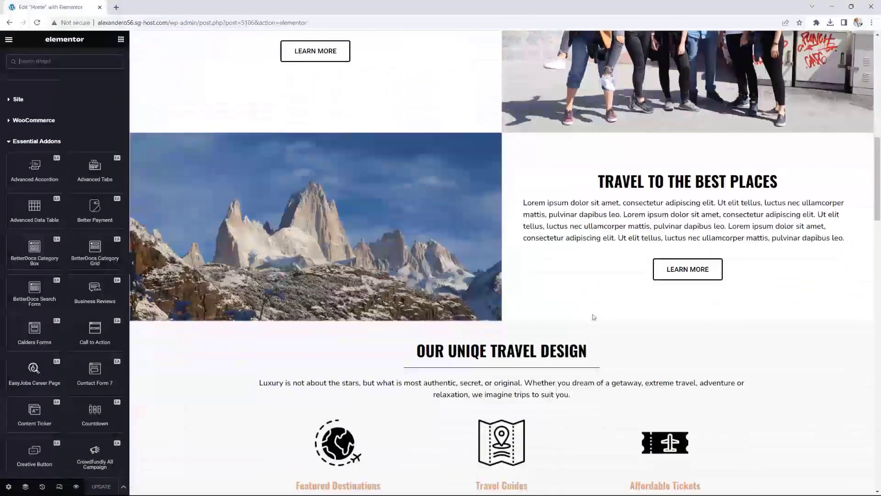
scroll(593, 317, "down", 9)
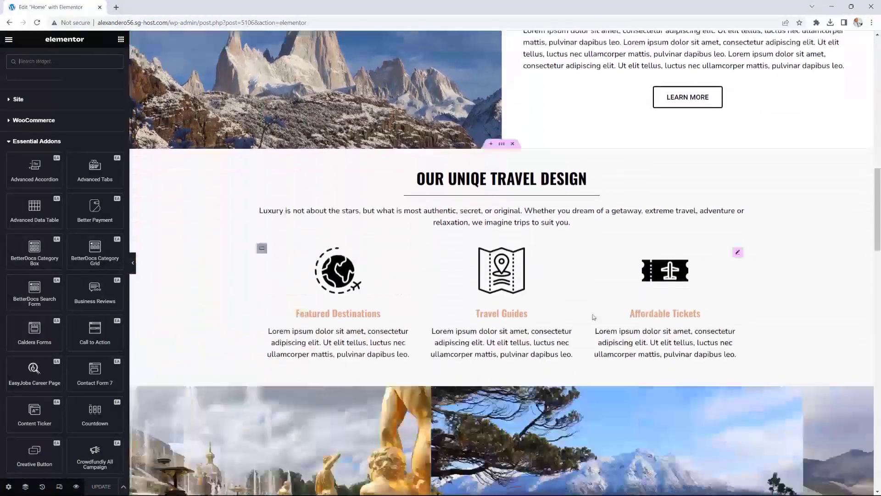
scroll(593, 316, "up", 20)
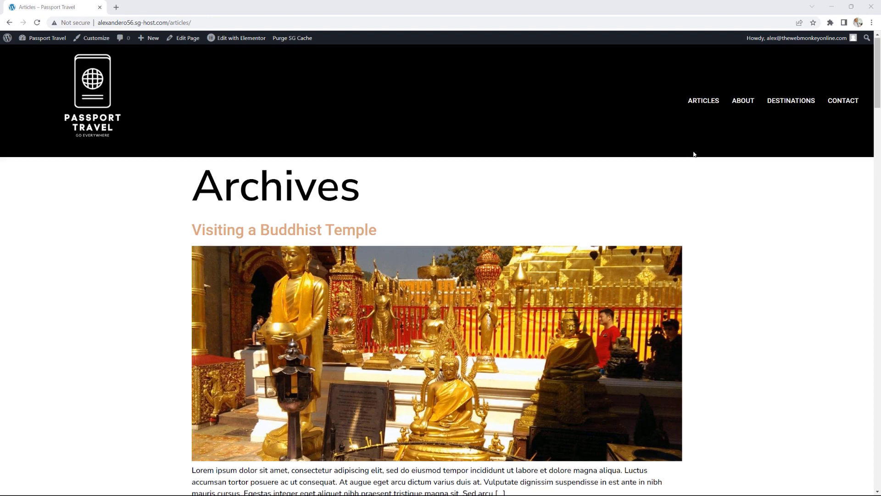
Step: Scroll the Archives listing, then open the Articles page in the block editor
scroll(693, 155, "down", 6)
scroll(694, 155, "down", 11)
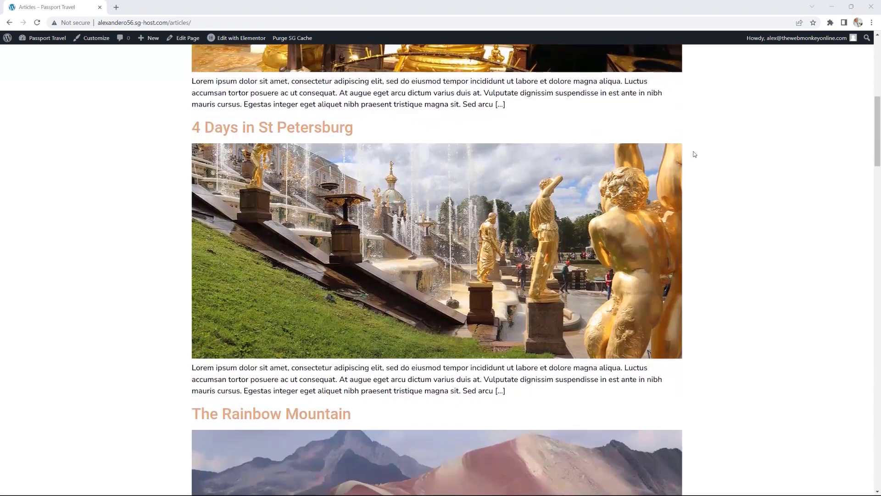
scroll(694, 154, "down", 4)
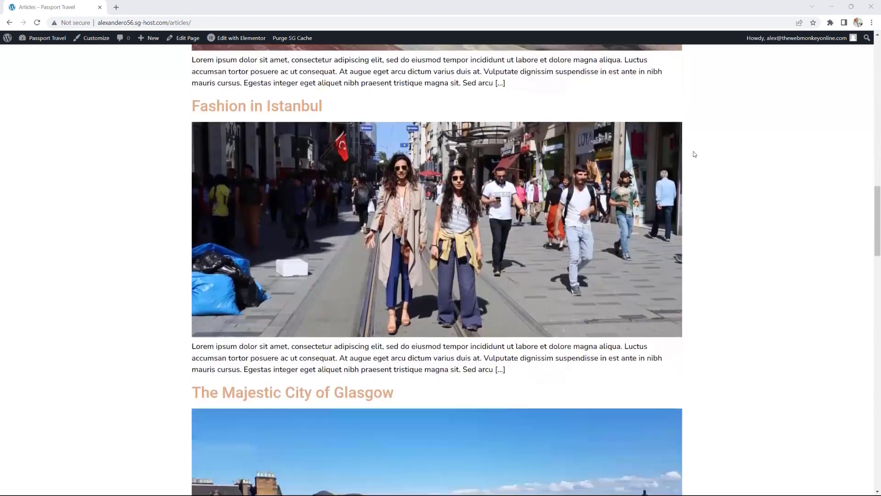
scroll(695, 155, "up", 17)
scroll(695, 154, "up", 5)
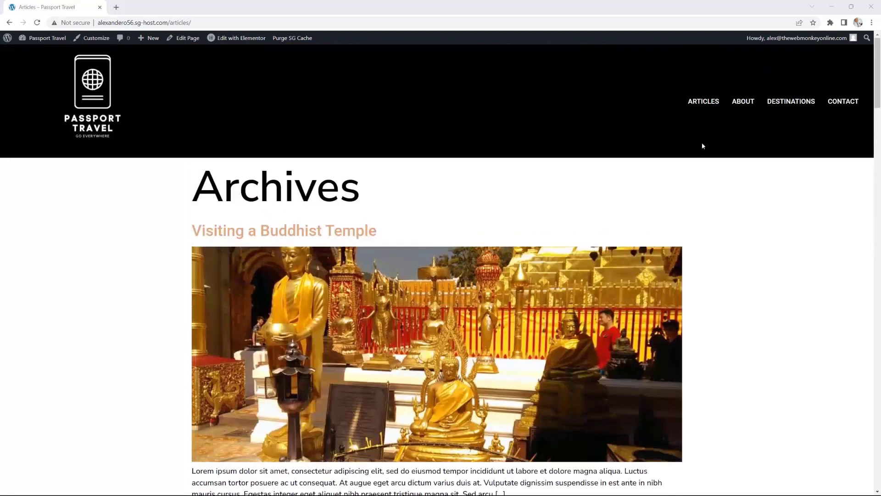
mouse_move(245, 40)
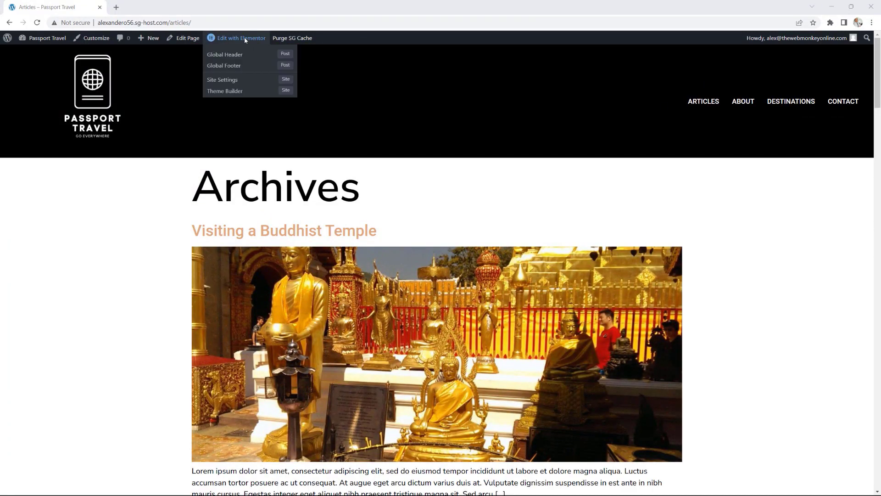
left_click(186, 39)
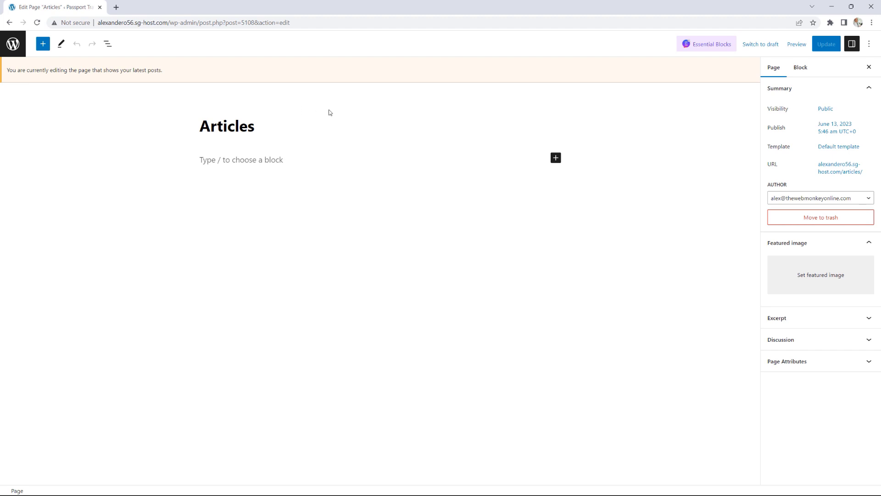
Step: In Reading settings, set Posts page to '— Select —' and save the changes
left_click(13, 43)
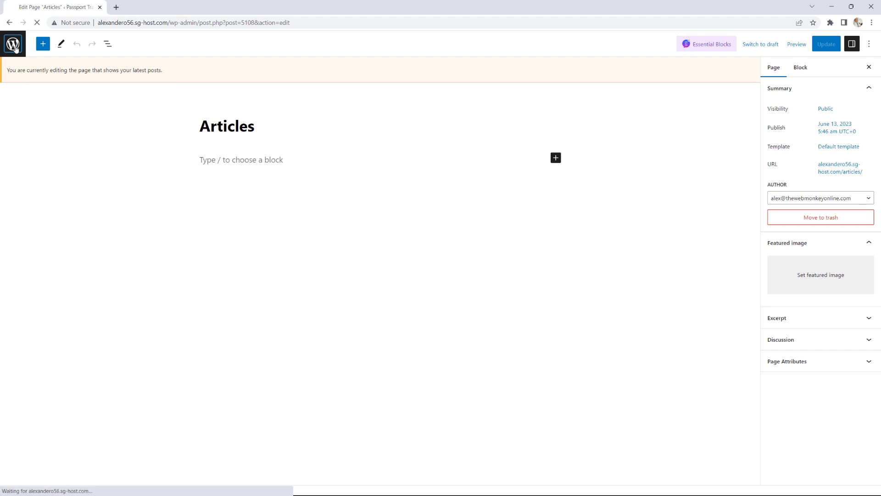
mouse_move(46, 280)
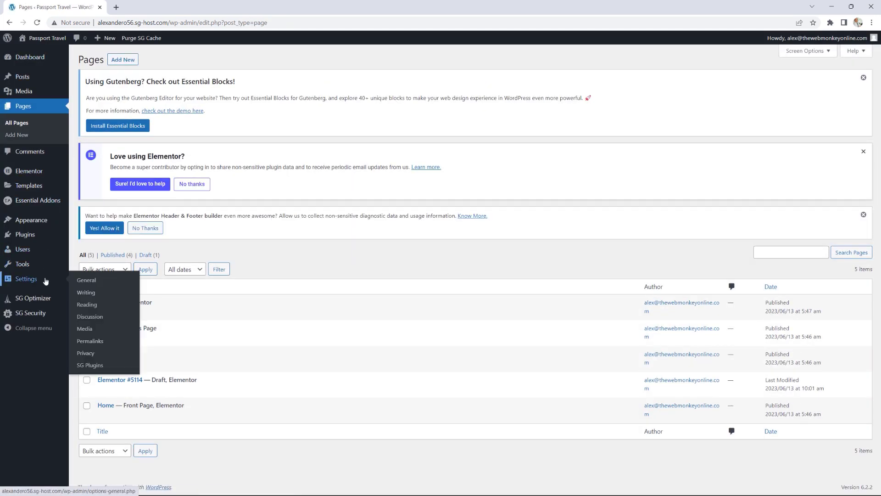
left_click(94, 309)
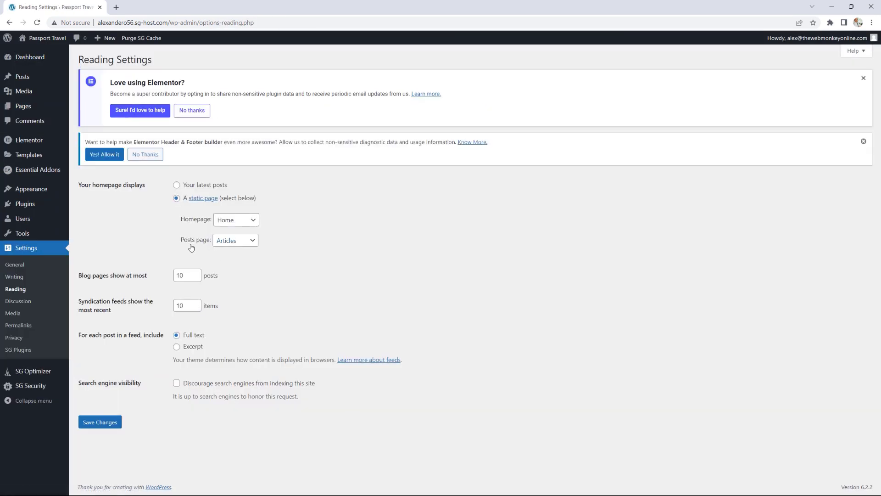
left_click(225, 243)
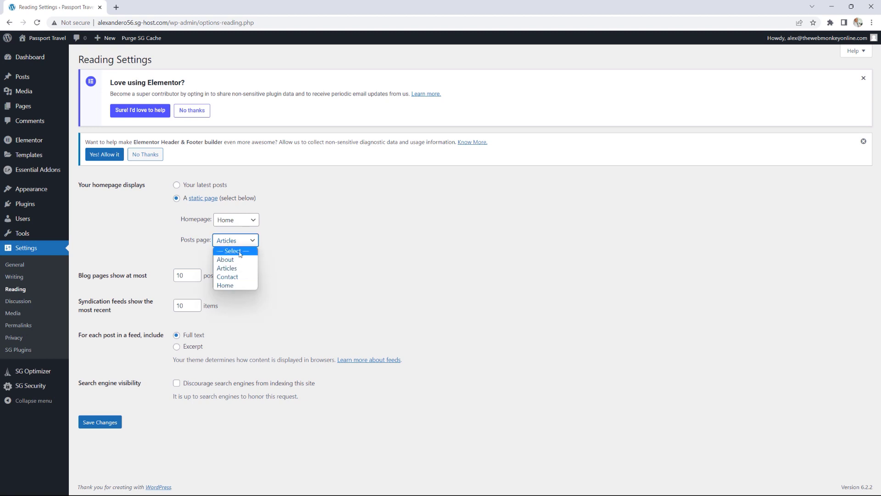
left_click(240, 252)
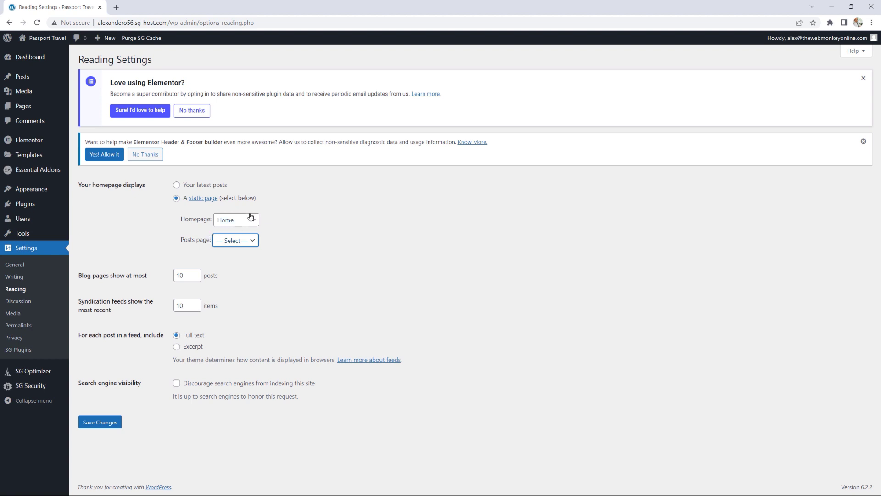
left_click(104, 422)
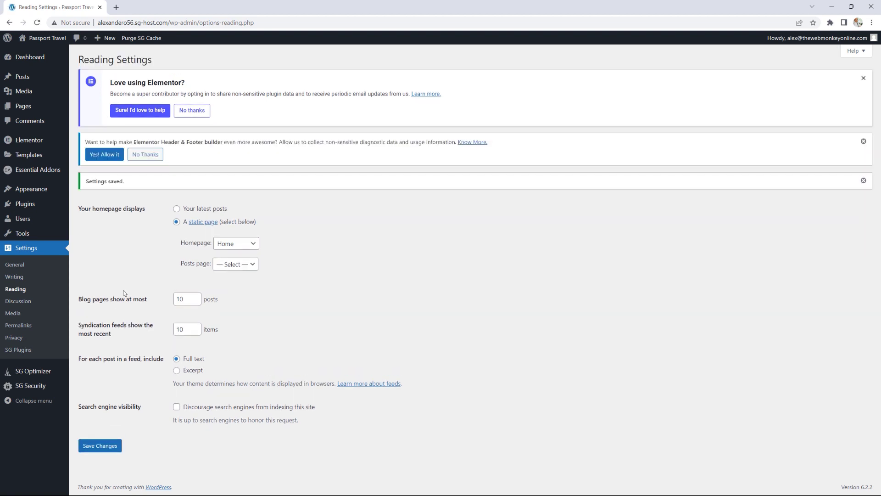
Step: Go to the live Articles page and open it for editing in Elementor
mouse_move(46, 38)
left_click(32, 53)
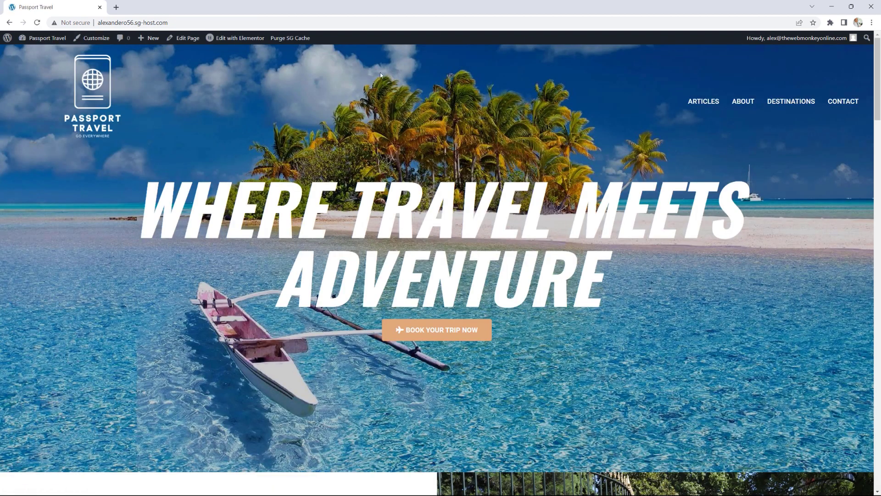
left_click(715, 102)
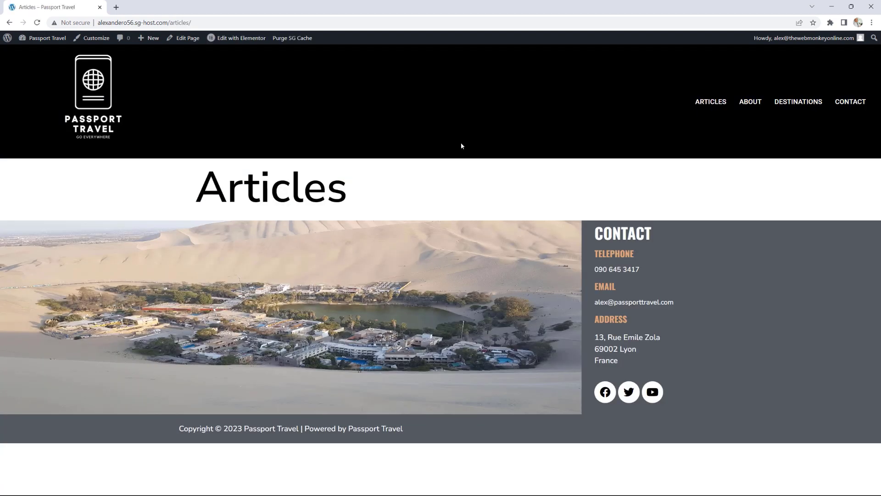
mouse_move(241, 38)
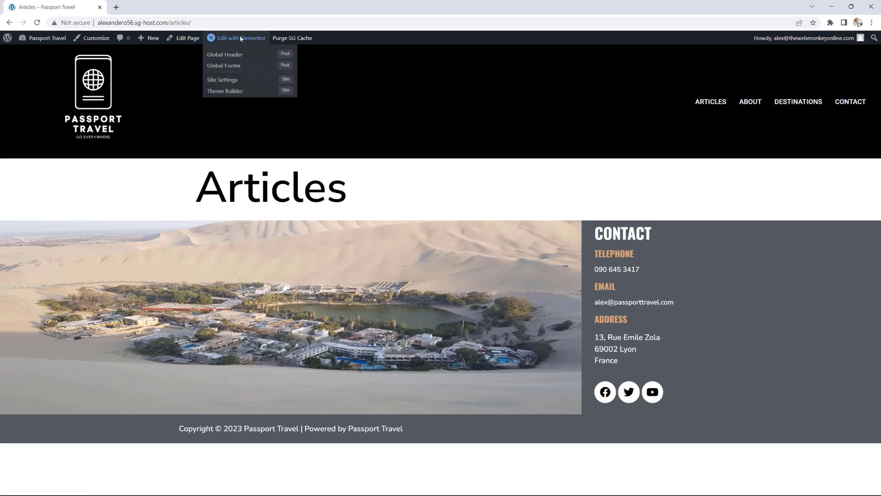
left_click(188, 39)
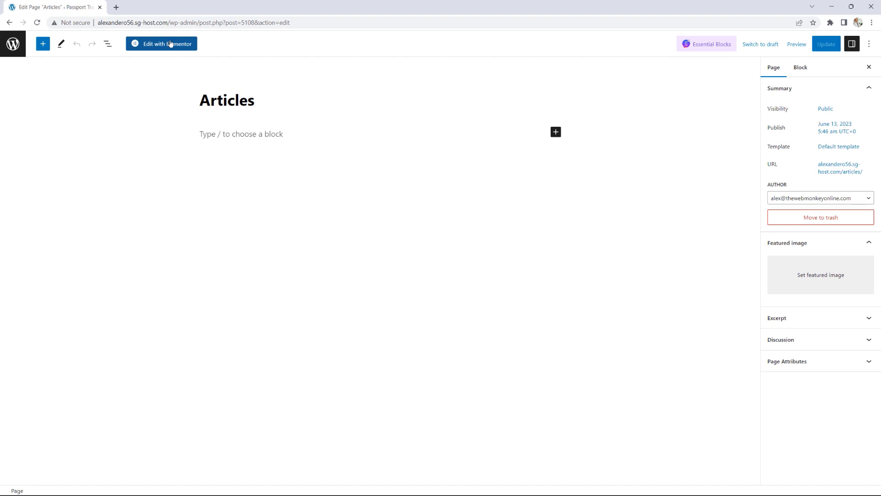
left_click(170, 44)
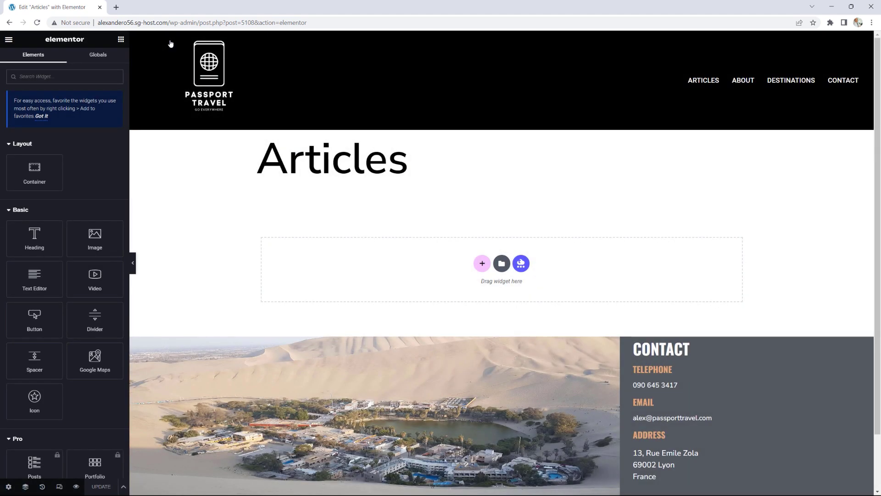
Step: Hide the page title and add a centred H1 heading reading 'BLOG'
left_click(9, 486)
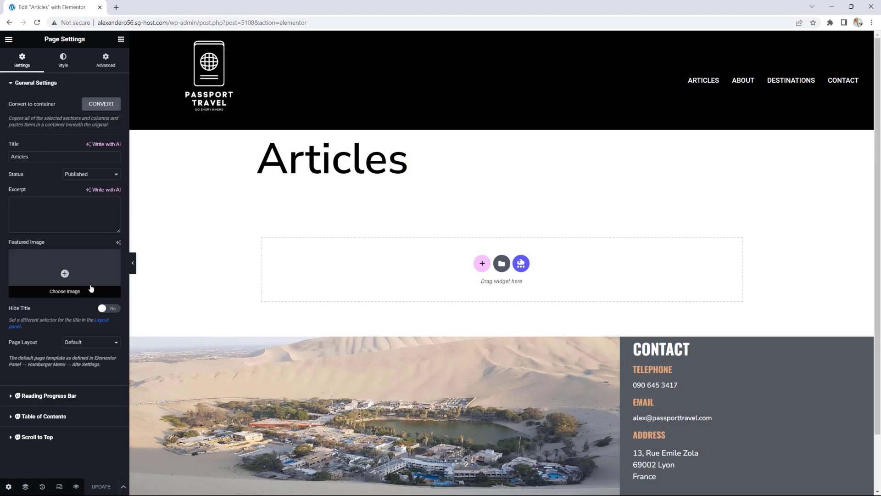
left_click(105, 308)
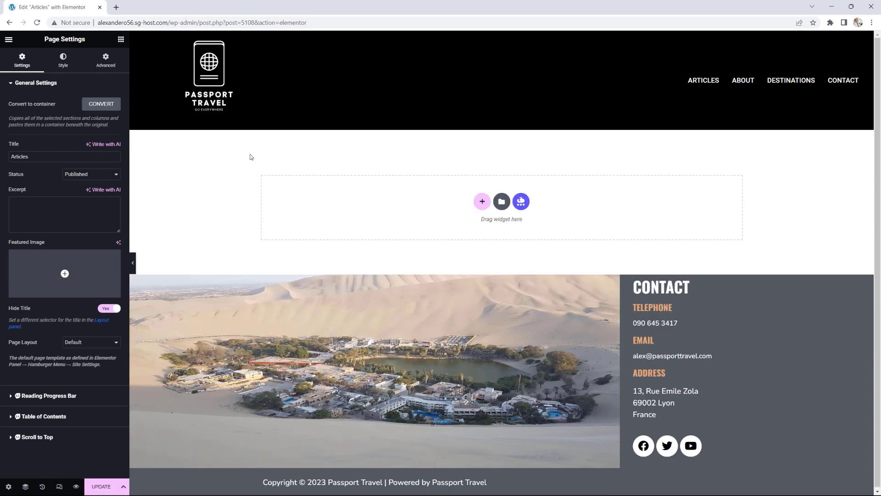
left_click(120, 39)
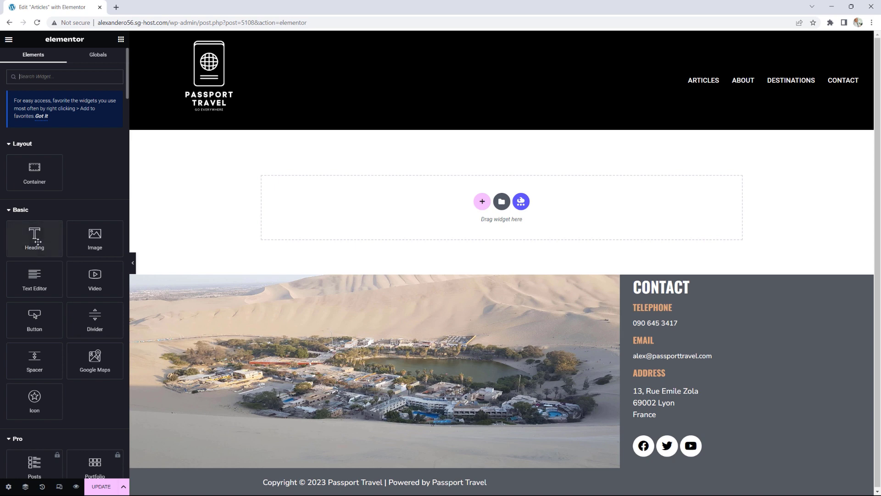
left_click_drag(34, 238, 393, 213)
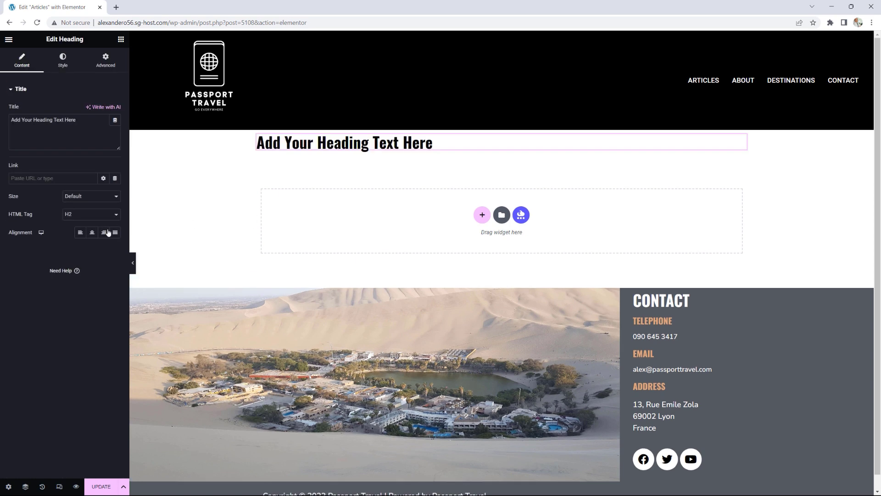
left_click(82, 214)
left_click(81, 223)
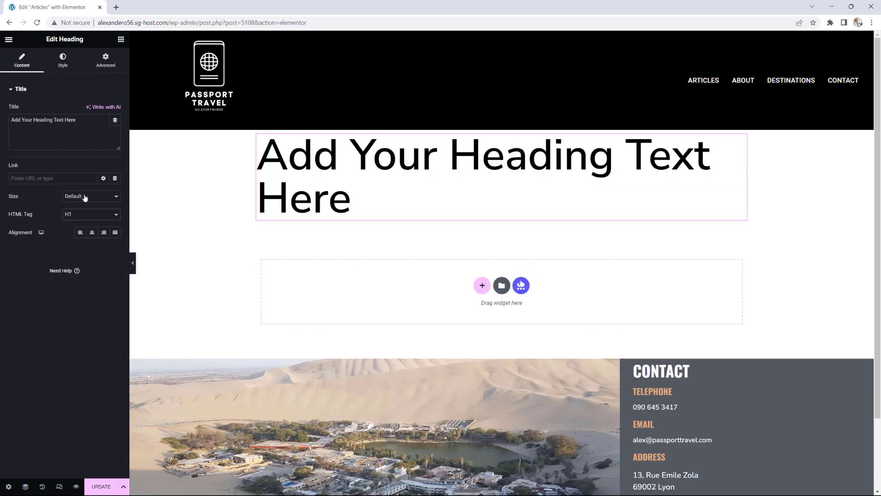
left_click_drag(78, 121, 1, 123)
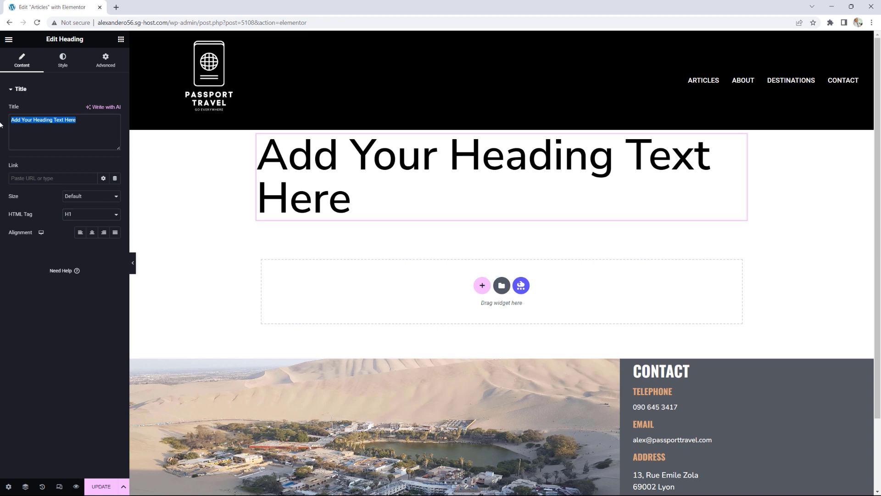
type("BLOG")
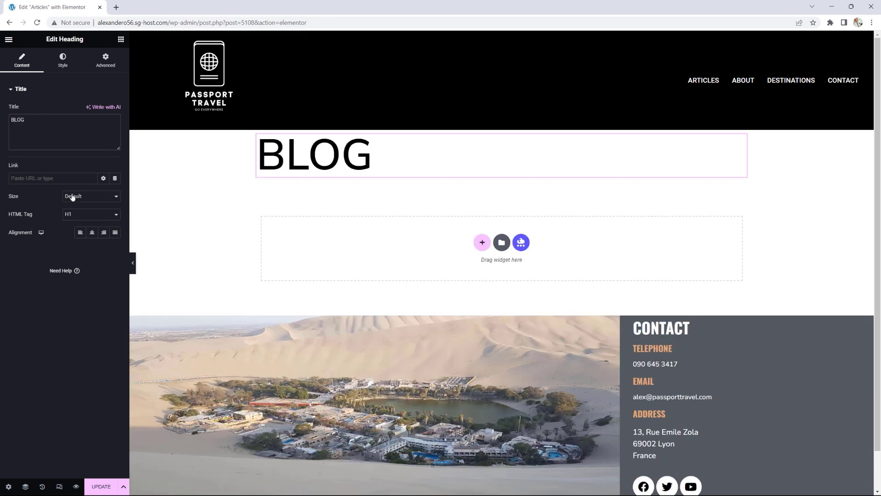
left_click(92, 232)
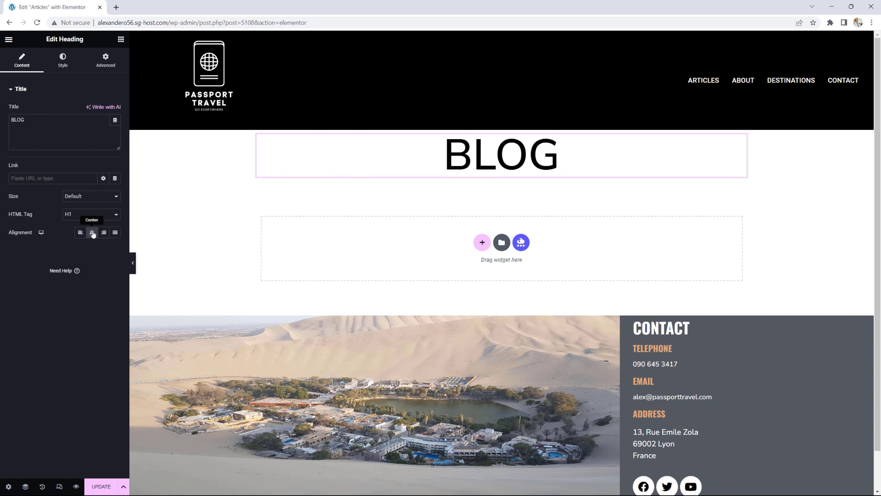
left_click(63, 60)
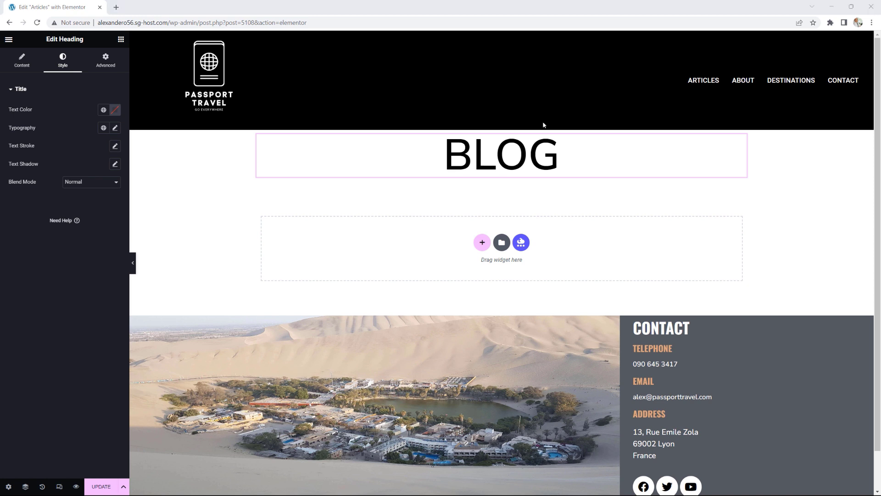
Step: Set the BLOG heading's typography to Oswald, weight 700 (Bold)
left_click(115, 127)
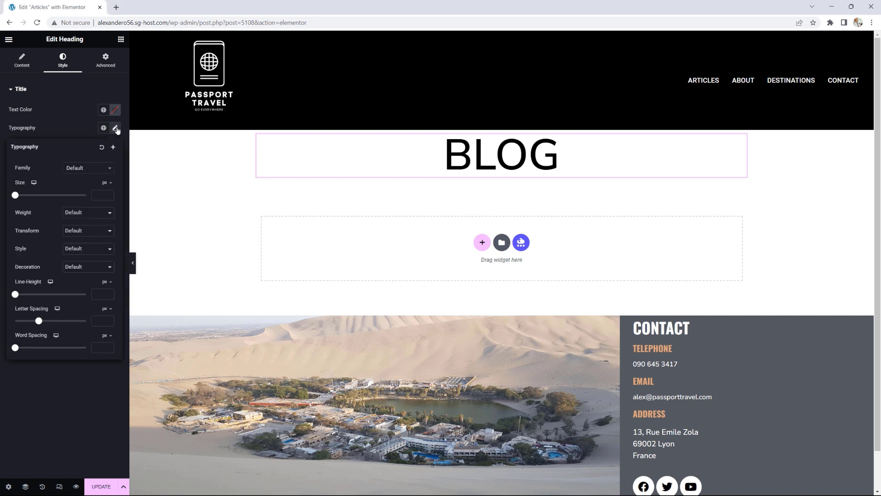
left_click(79, 170)
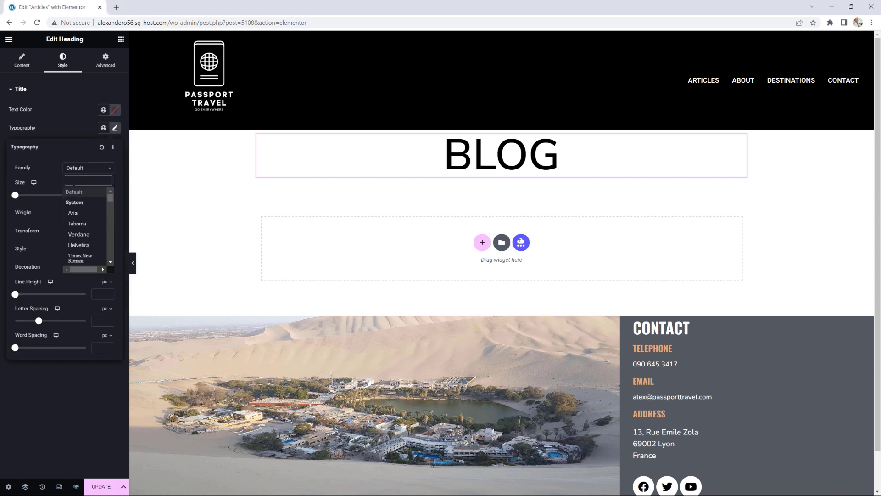
type("oswa")
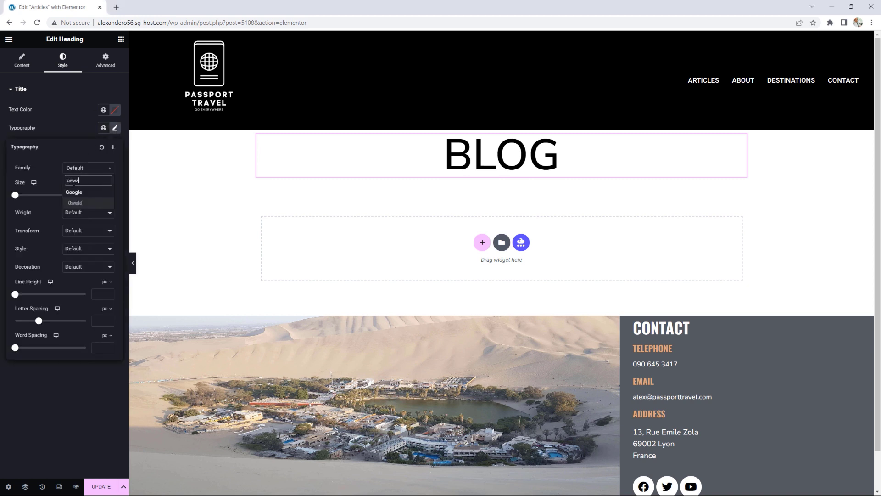
left_click(78, 202)
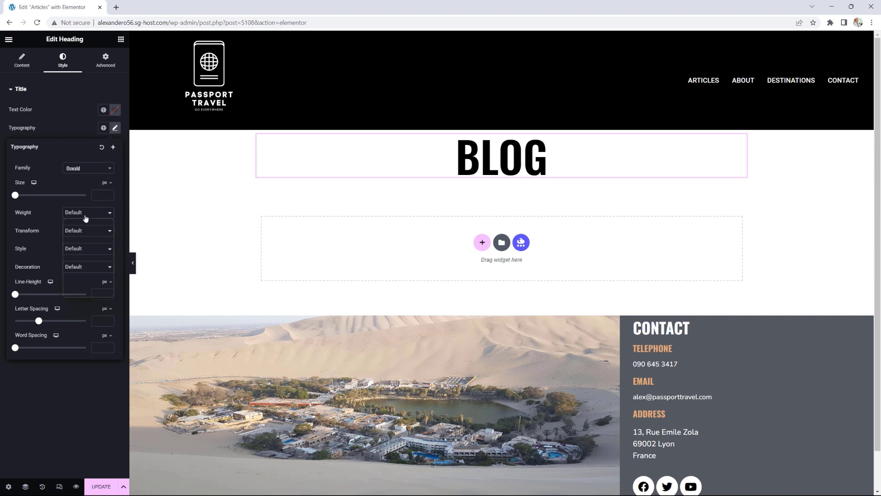
left_click(87, 212)
left_click(81, 262)
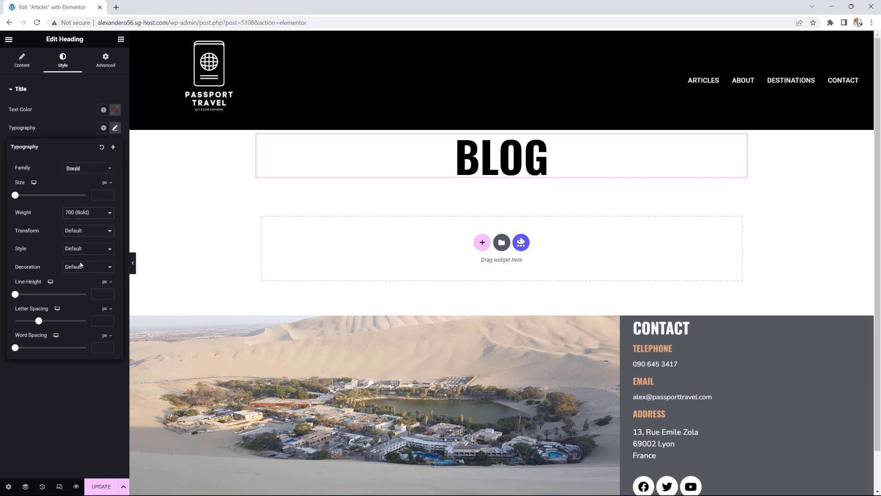
left_click(121, 40)
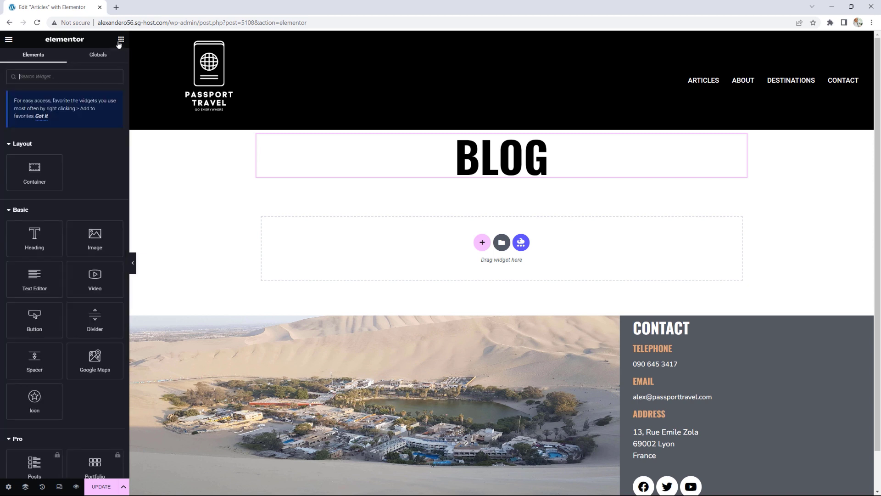
Step: Add a centred divider under BLOG with 25% width and a gap of 2
left_click_drag(95, 318, 492, 177)
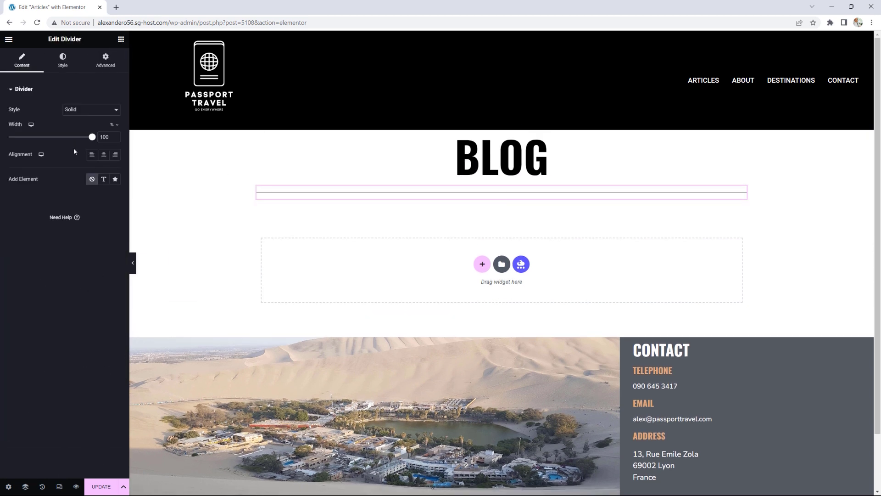
left_click(104, 155)
left_click_drag(92, 137, 28, 138)
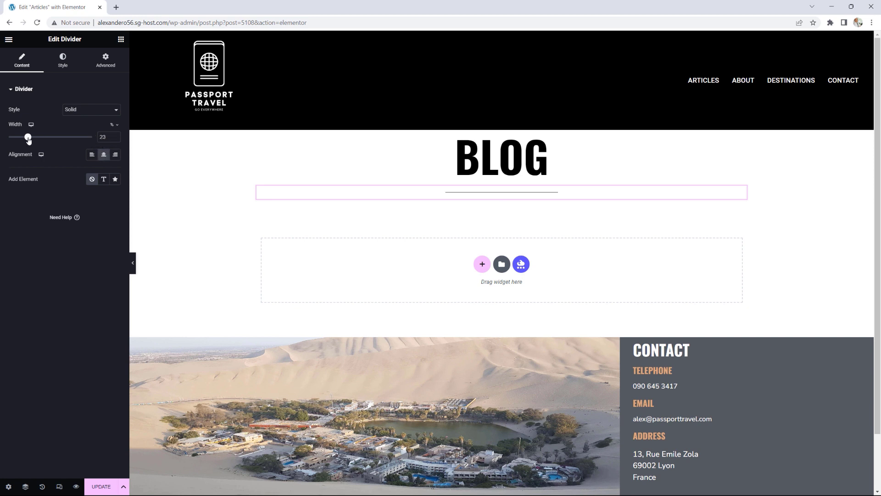
left_click(117, 136)
left_click(63, 59)
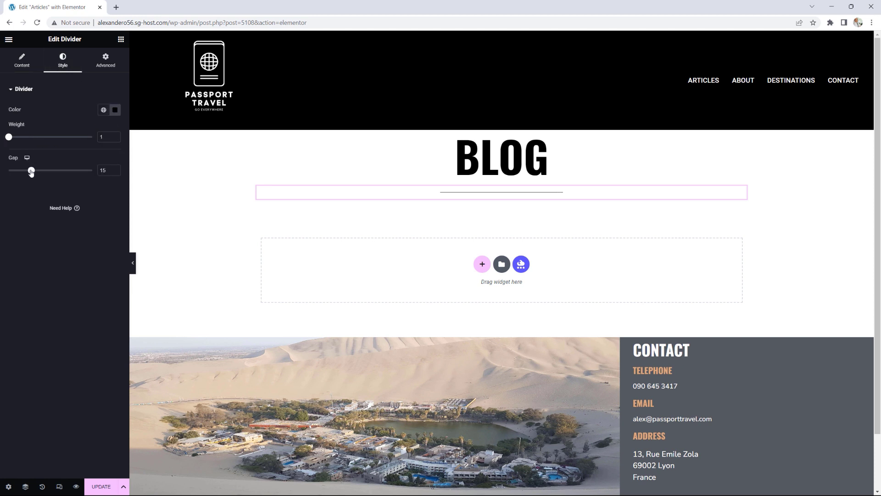
left_click_drag(31, 171, 10, 172)
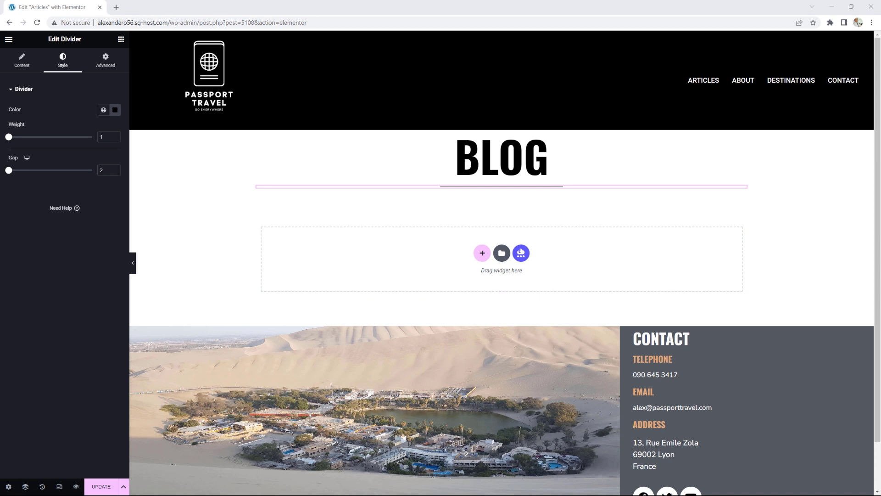
left_click_drag(880, 46, 356, 7)
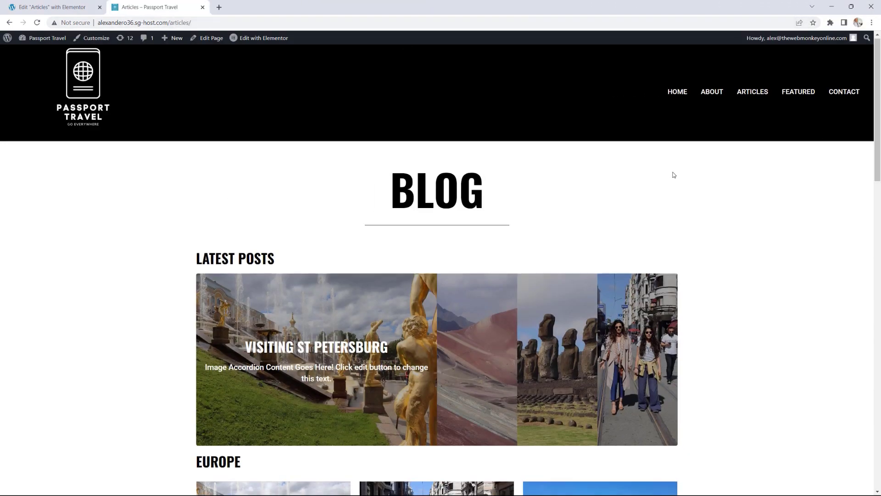
Step: Scroll through the live Articles page, then move it back to its own window
scroll(726, 163, "down", 1)
scroll(732, 162, "down", 2)
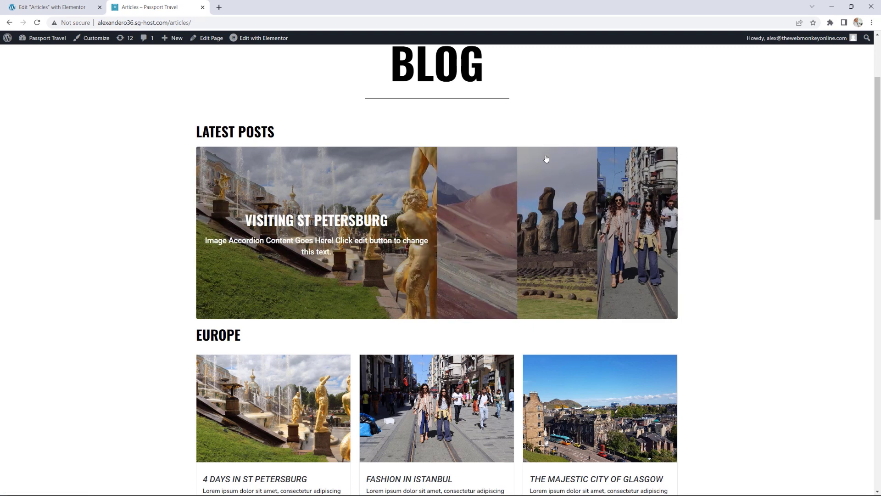
scroll(758, 144, "down", 3)
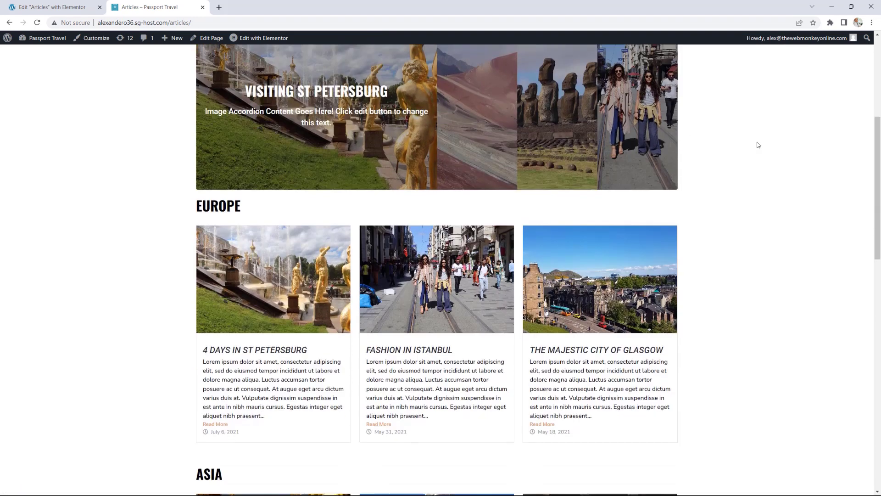
scroll(757, 144, "down", 2)
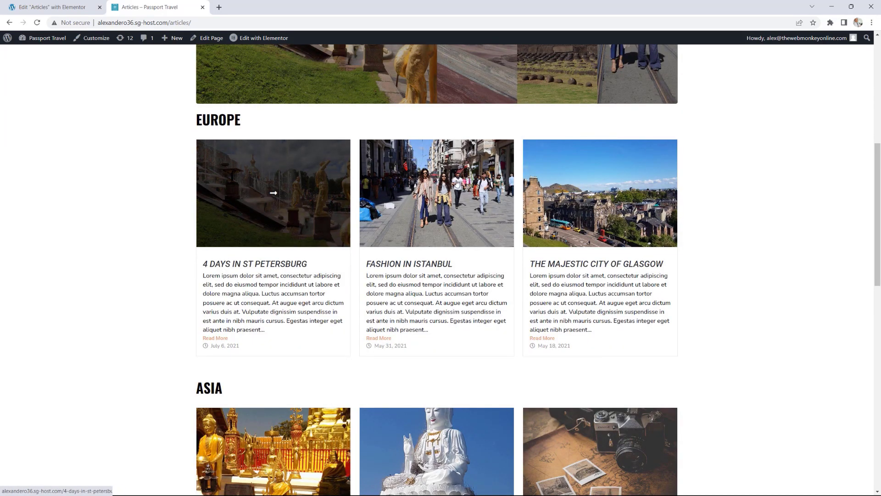
scroll(791, 228, "down", 6)
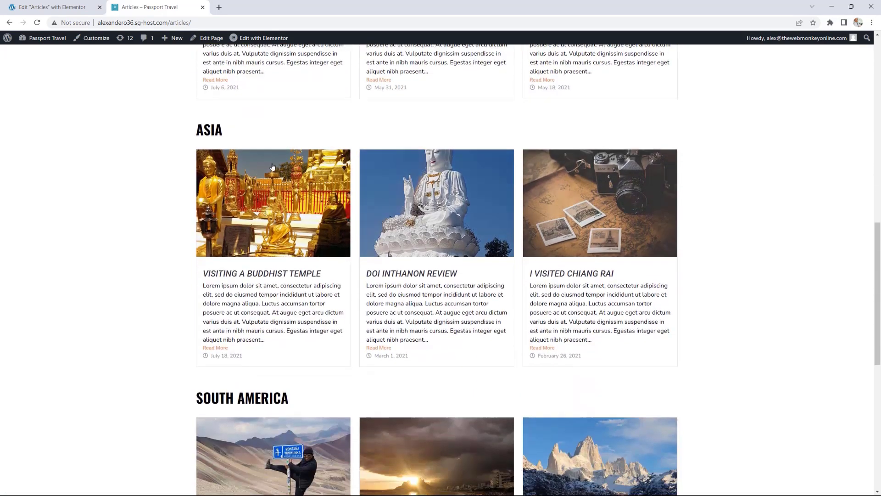
scroll(722, 169, "down", 6)
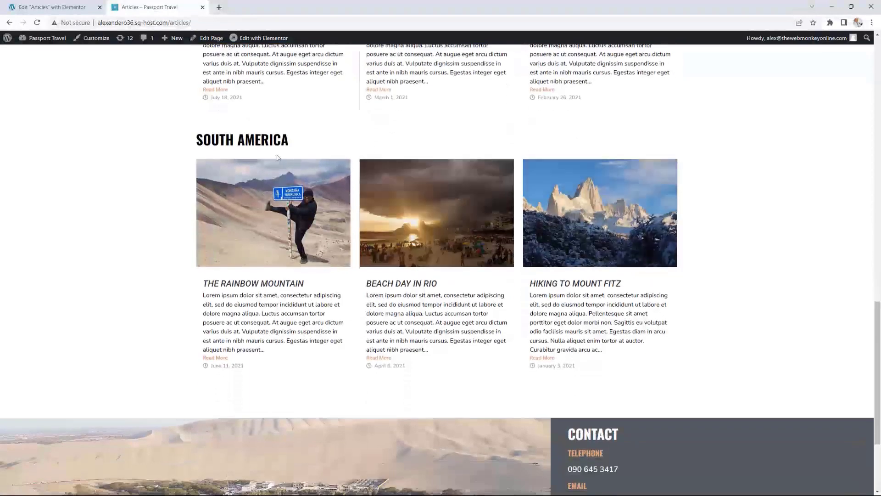
scroll(771, 204, "up", 15)
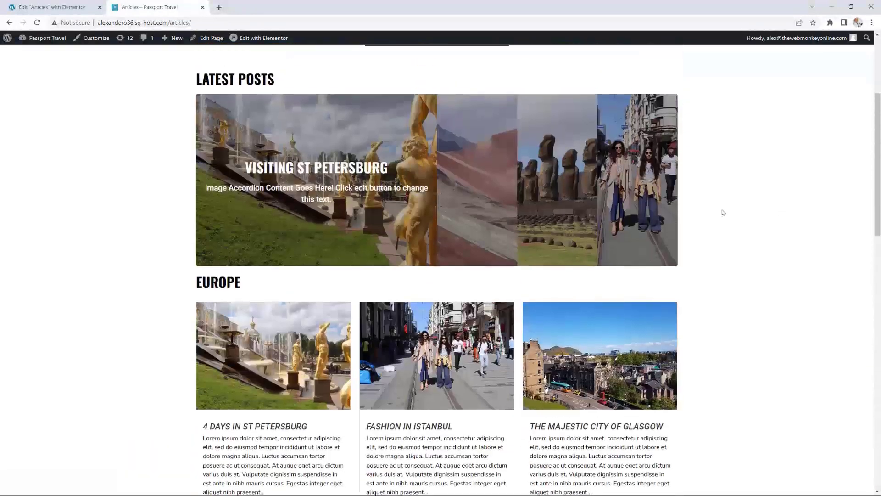
left_click_drag(169, 8, 880, 9)
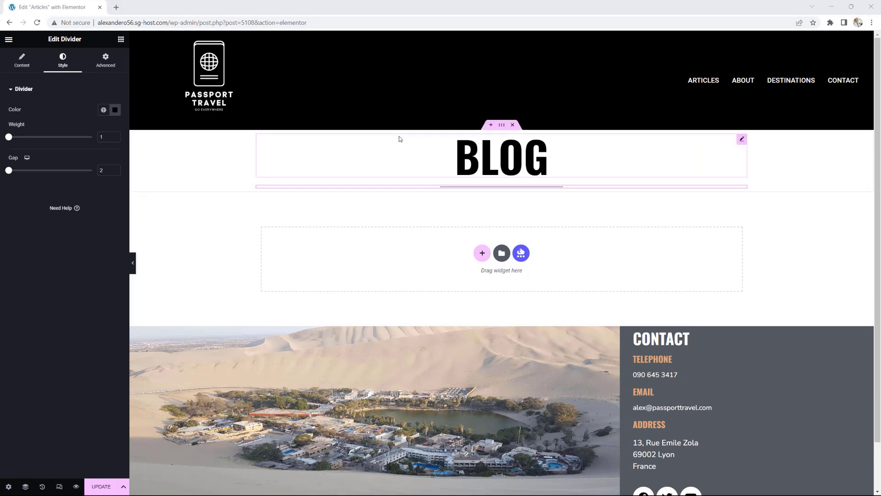
Step: Add a heading below the BLOG divider reading 'LATEST POSTS'
left_click(121, 40)
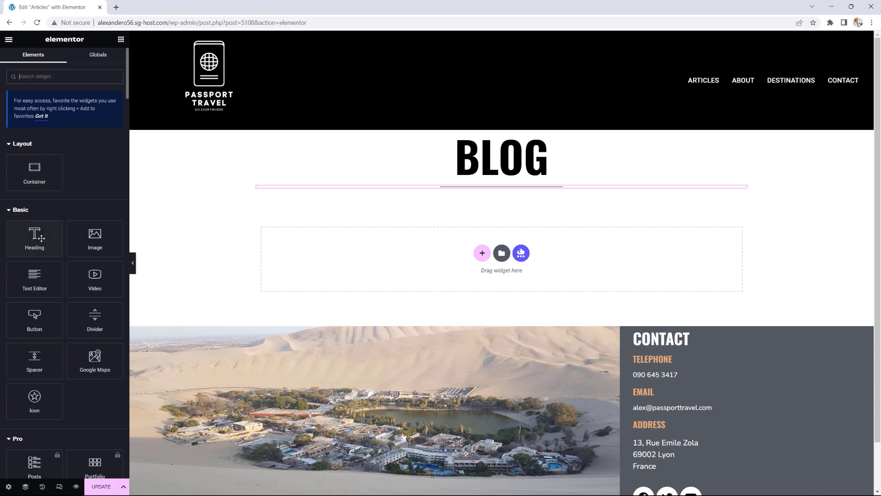
left_click_drag(41, 238, 474, 191)
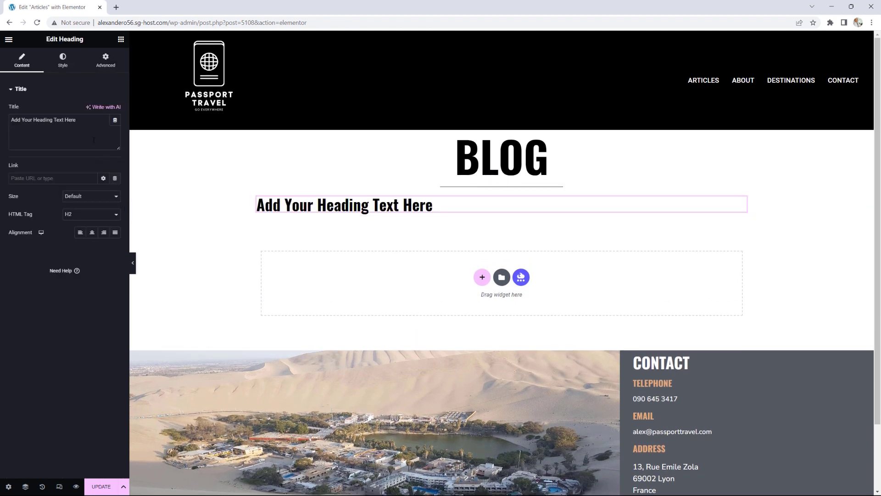
left_click_drag(94, 140, 1, 117)
type("L")
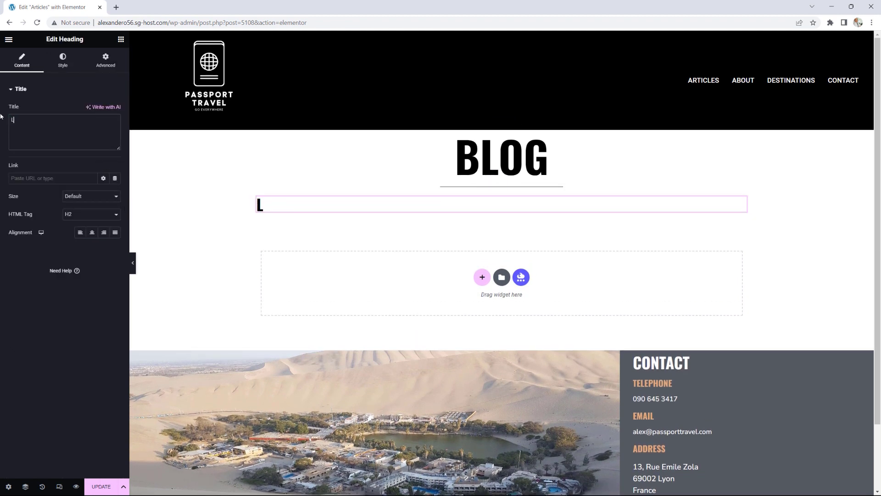
type("ATEST")
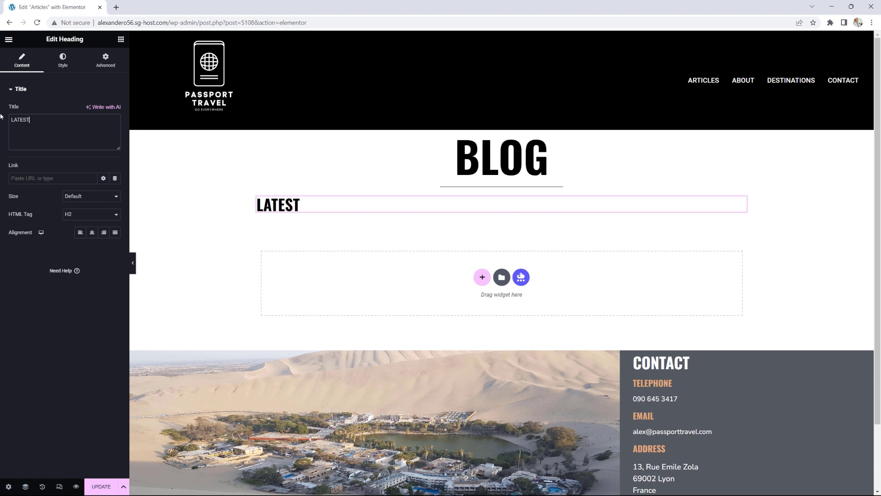
type(" POSTS")
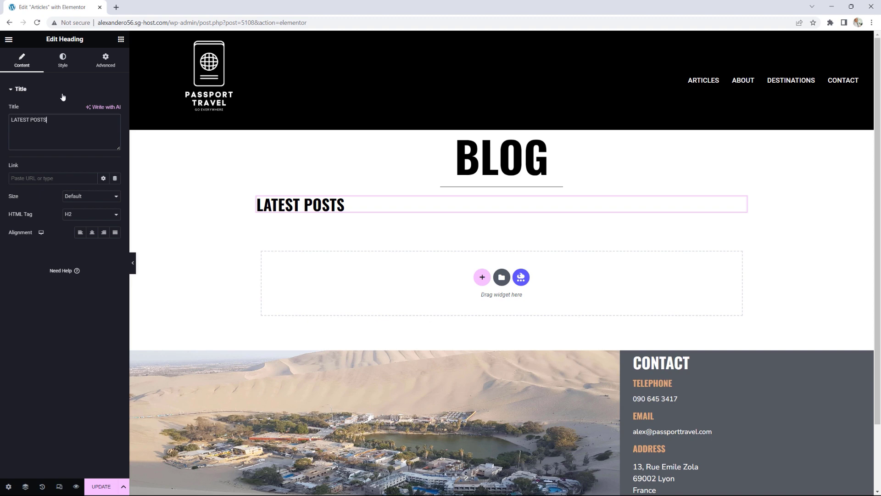
left_click(120, 39)
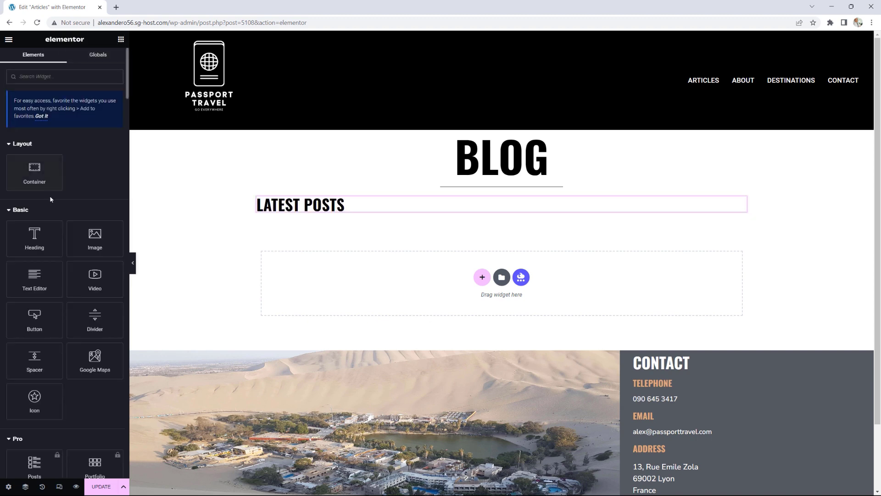
Step: Add an Image Accordion and give its first item the St Petersburg fountain photo
scroll(50, 195, "down", 20)
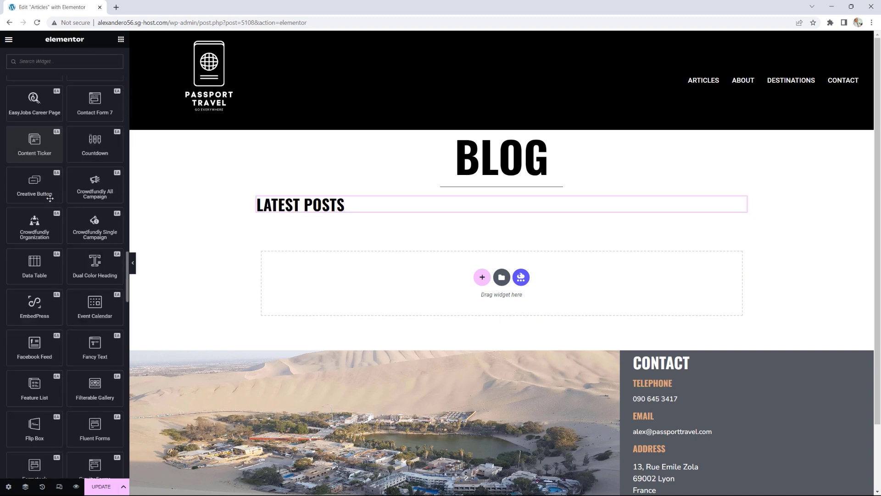
scroll(49, 198, "down", 8)
left_click_drag(34, 135, 311, 213)
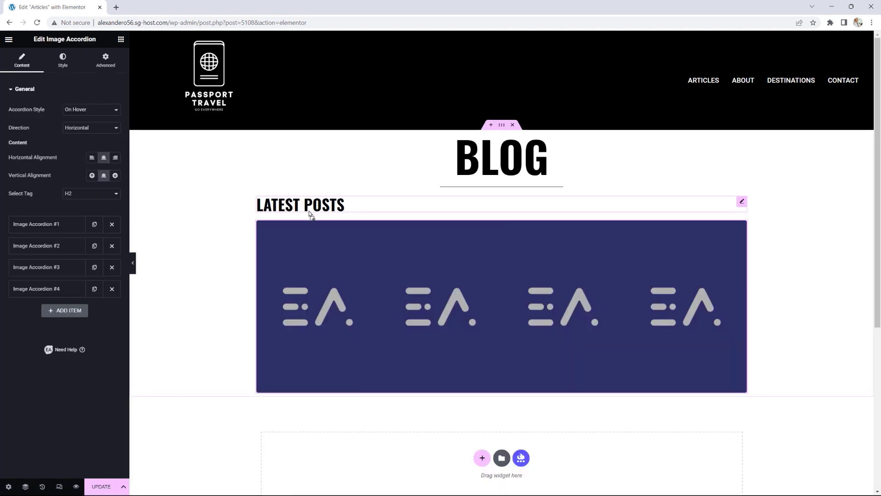
left_click(38, 225)
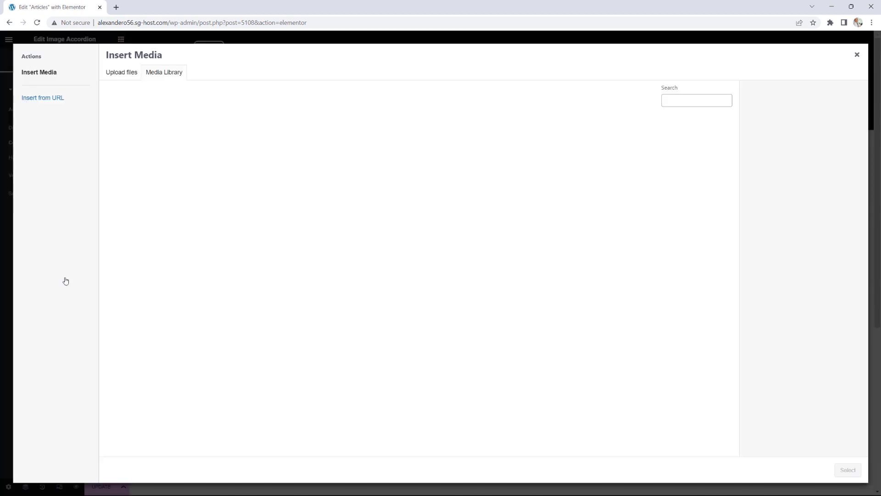
left_click(66, 281)
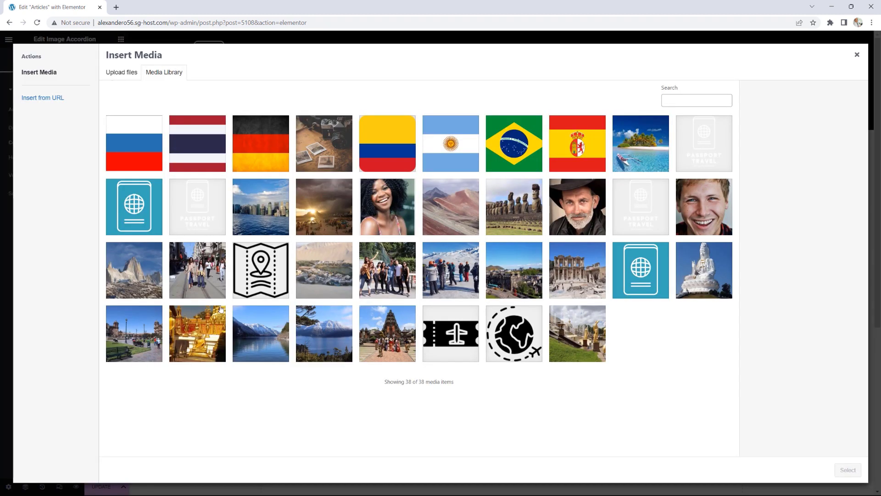
left_click(204, 326)
left_click(586, 328)
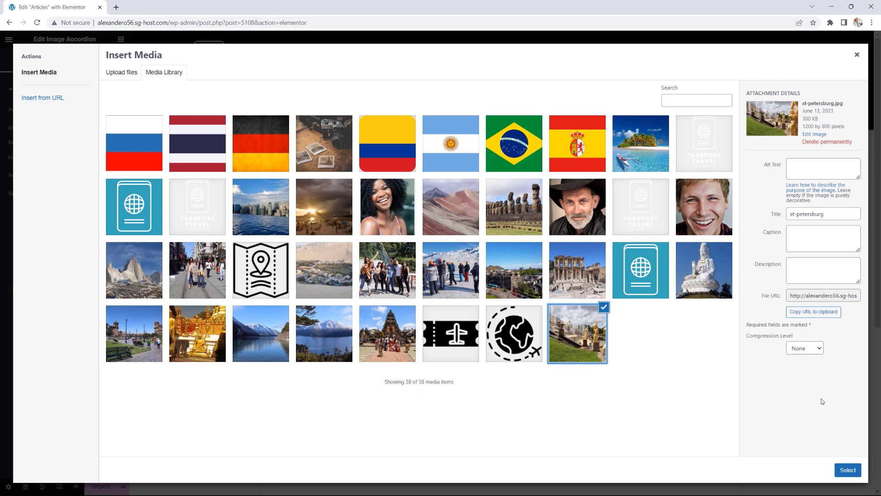
left_click(848, 470)
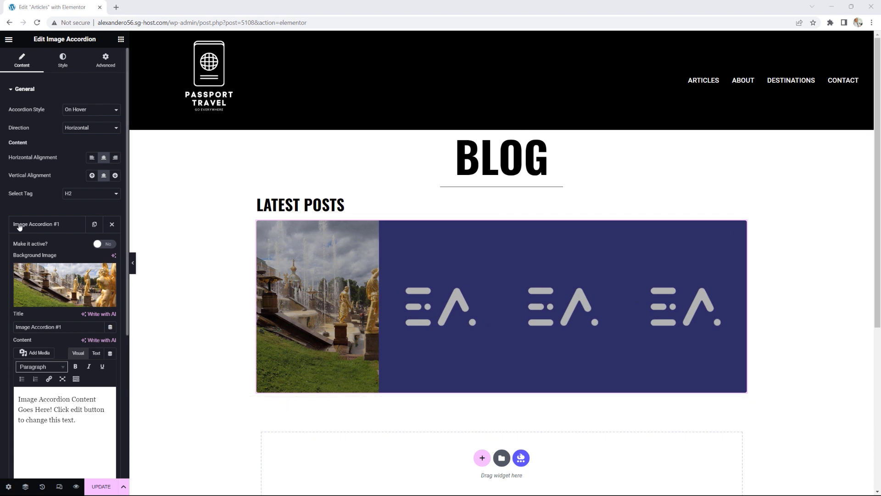
Step: Title the first item 'VISITING ST PETERSBURG' and clear its placeholder content
left_click_drag(69, 327, 1, 321)
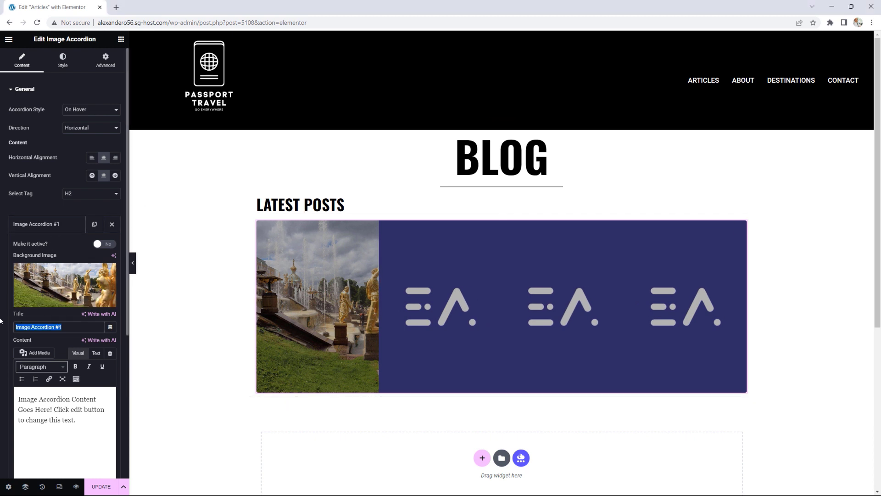
type("vis")
key("BackSpace")
key("BackSpace")
key("BackSpace")
type("VISITING ST")
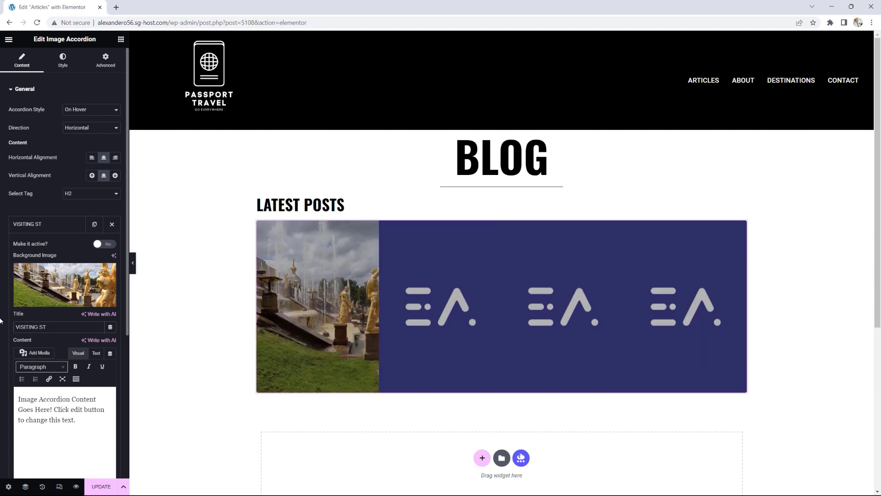
type(" PETERSBURG")
left_click_drag(76, 420, 19, 398)
key("BackSpace")
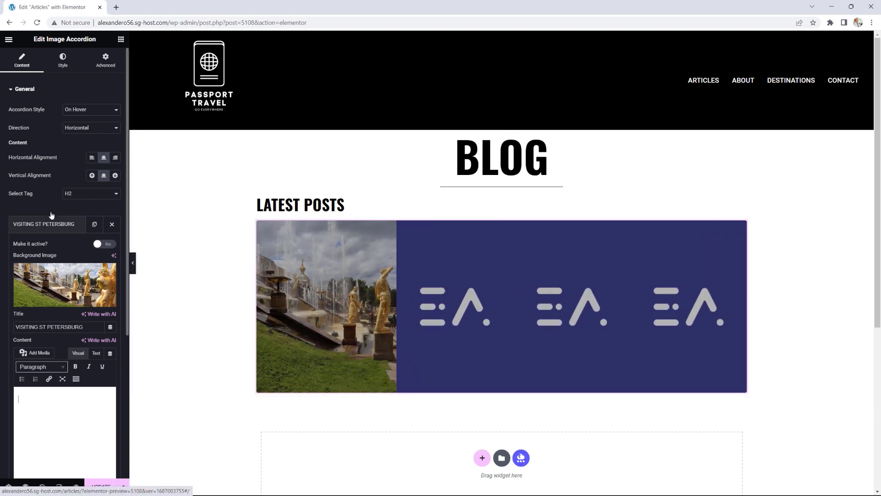
left_click(43, 226)
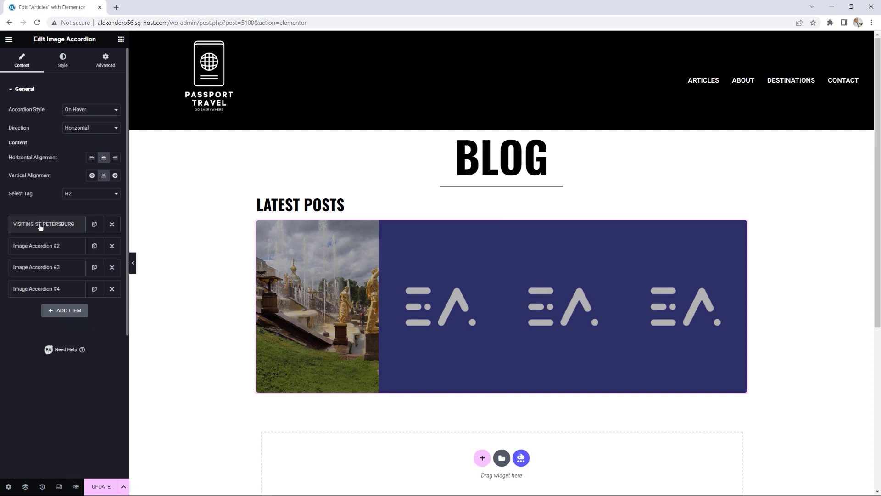
Step: Retitle the second accordion item 'THE RAINBOW MOUNTAIN'
left_click(44, 248)
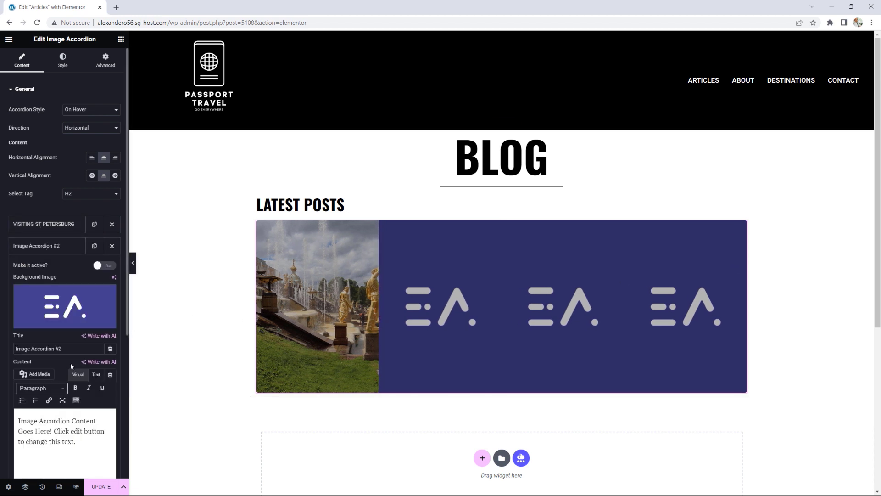
left_click_drag(64, 349, 2, 342)
type("THE RAINBOW")
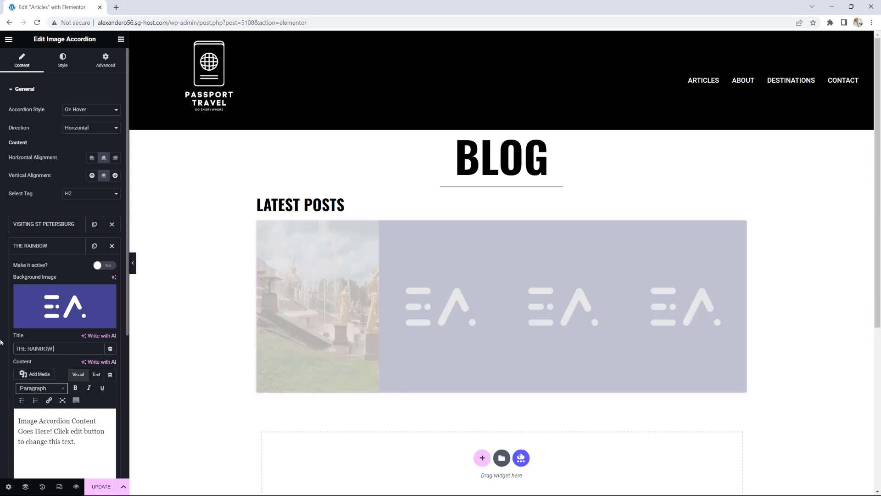
type(" MOUNTAIN")
Step: Set the rainbow mountain photo as the second accordion item's background image
left_click(49, 298)
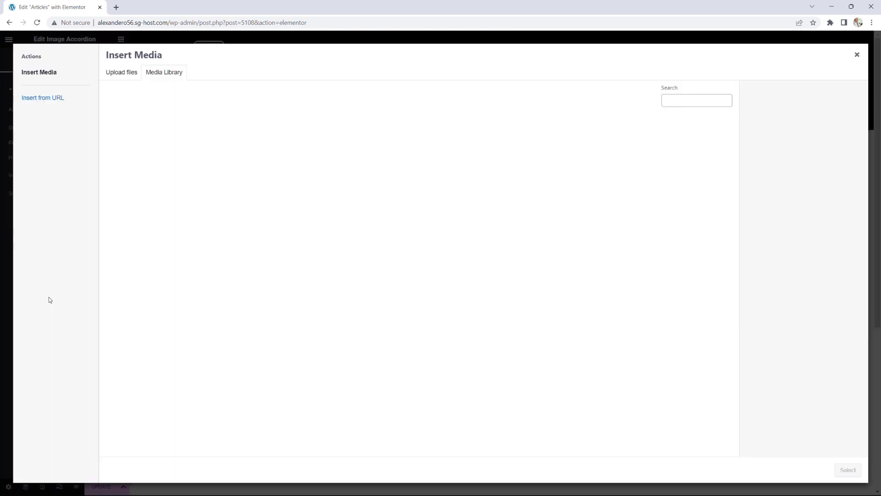
left_click(460, 199)
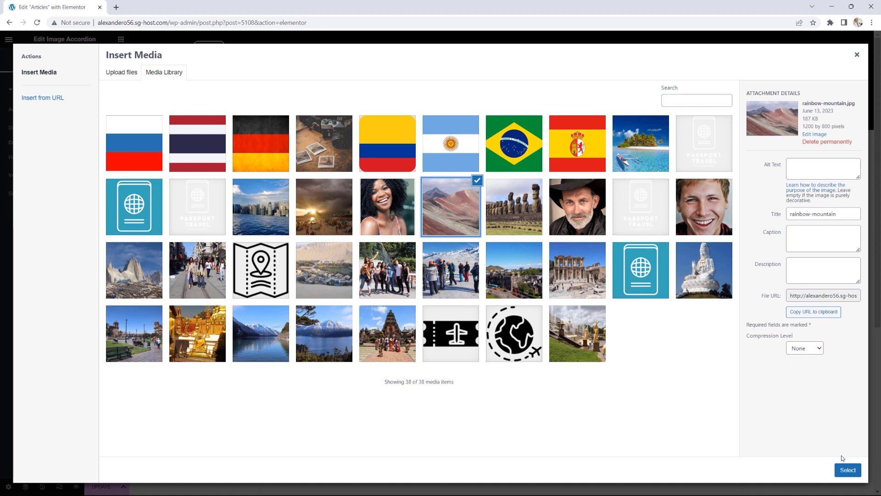
left_click(847, 469)
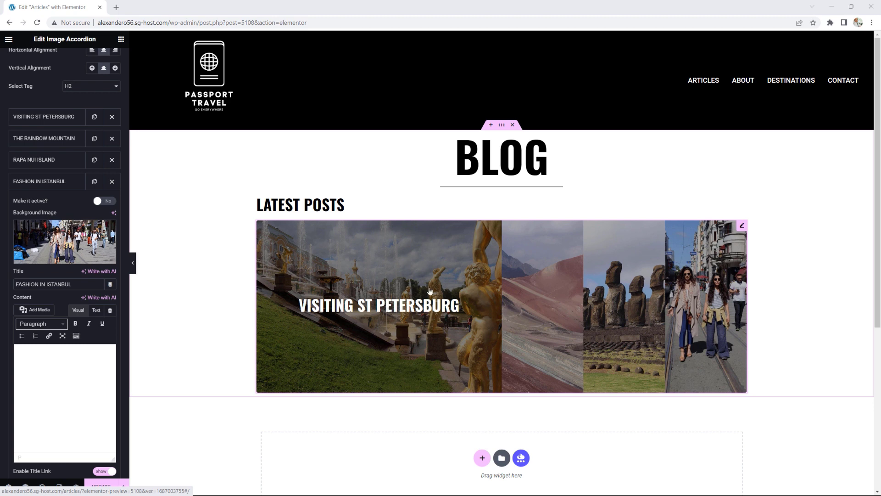
Step: Open the live Articles page in a new tab, then view the '4 Days in St Petersburg' post from the admin posts list
left_click(9, 39)
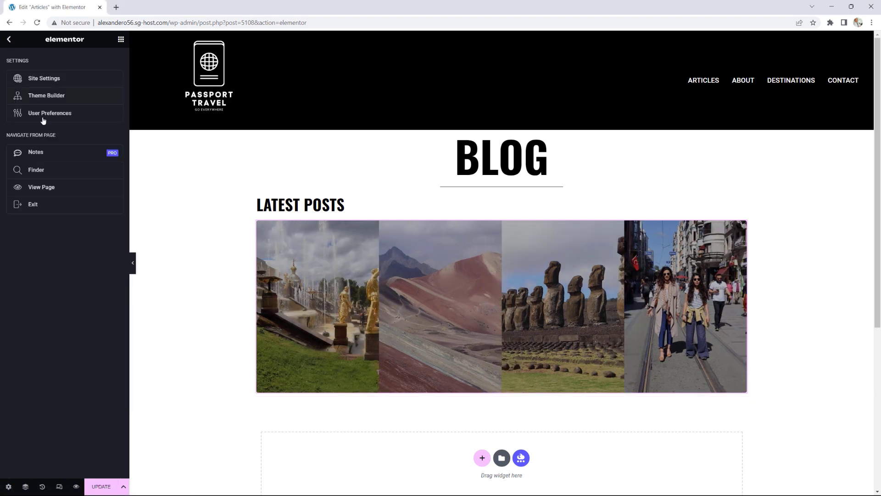
right_click(32, 188)
left_click(56, 192)
left_click(145, 7)
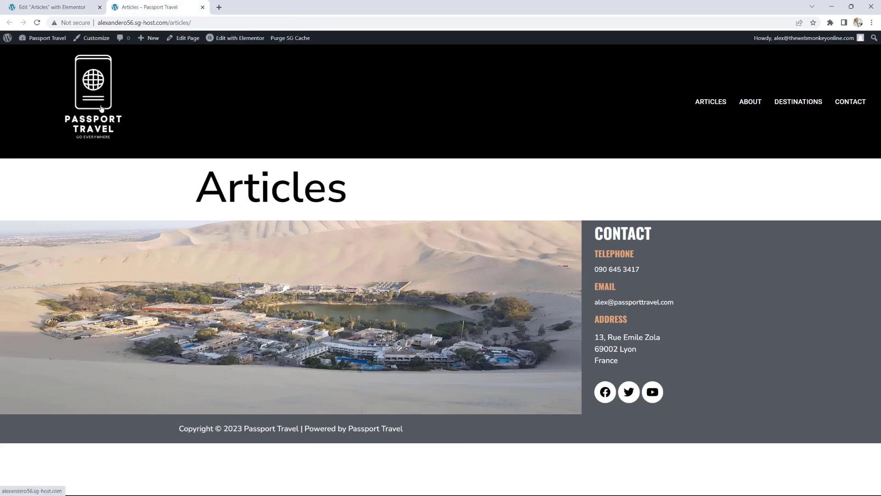
left_click(64, 137)
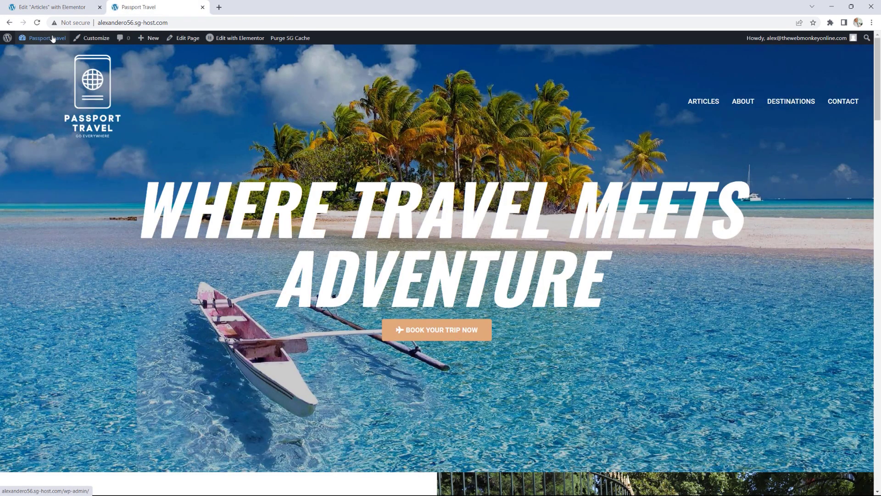
left_click(28, 49)
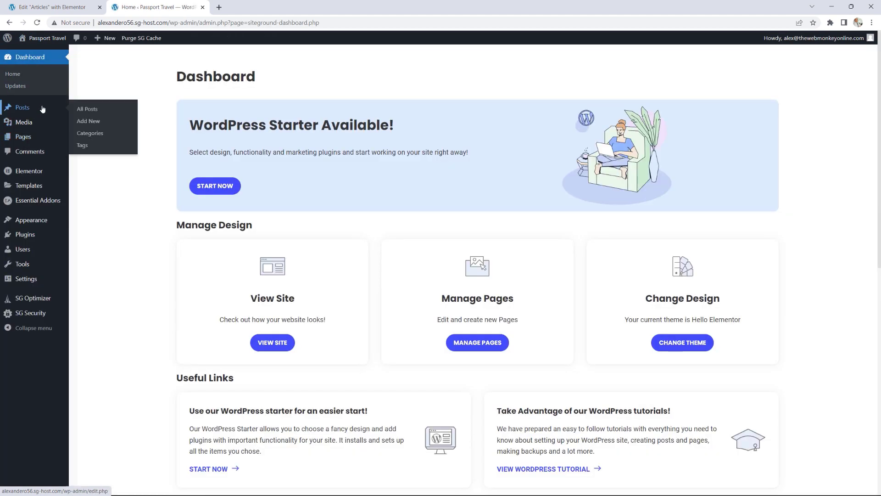
left_click(84, 108)
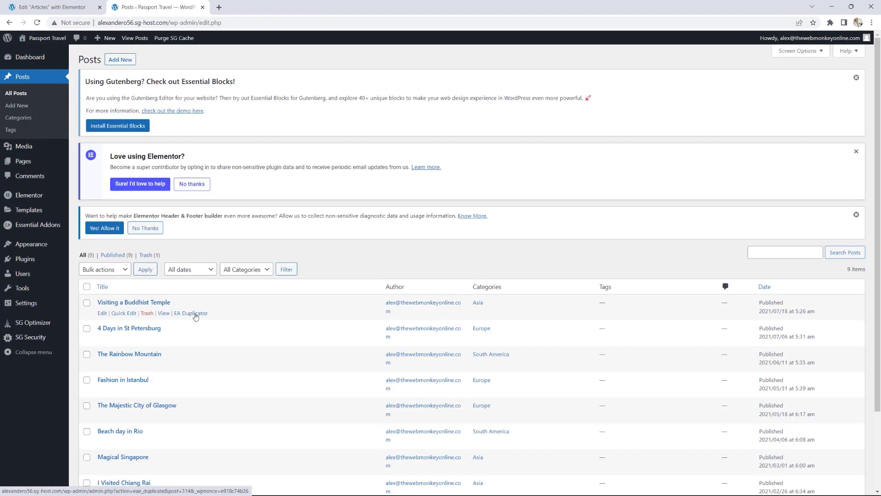
scroll(227, 326, "down", 2)
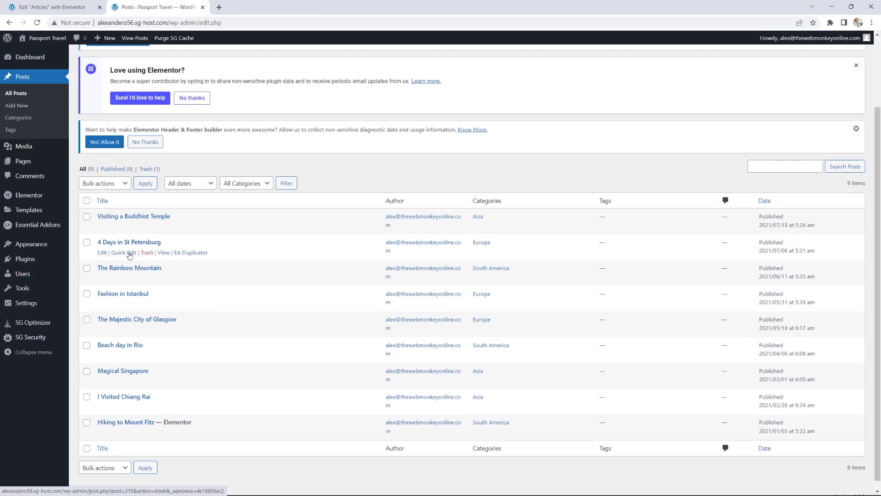
left_click(163, 253)
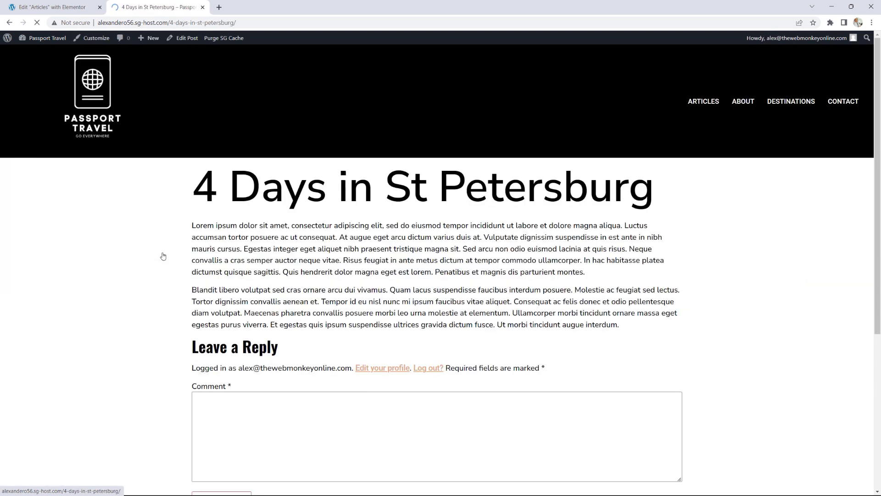
Step: Copy the post path 4-days-in-st-petersburg/ and return to the Articles editor tab
left_click_drag(237, 23, 170, 29)
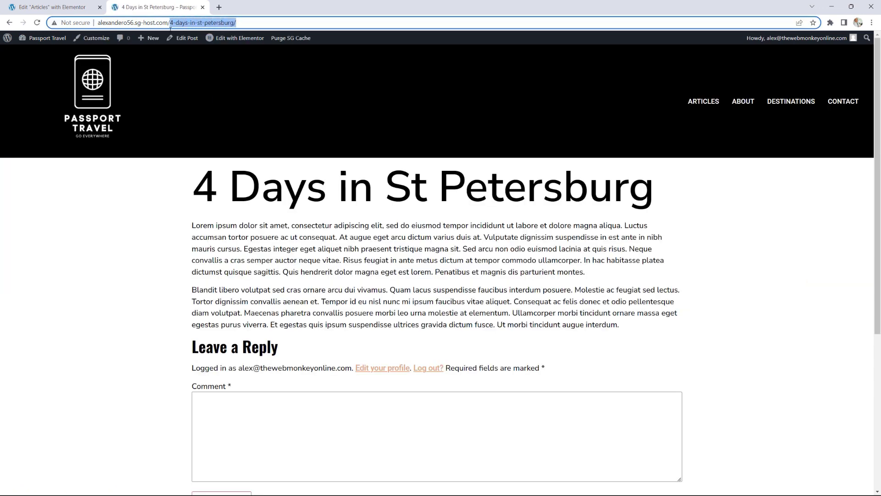
right_click(202, 24)
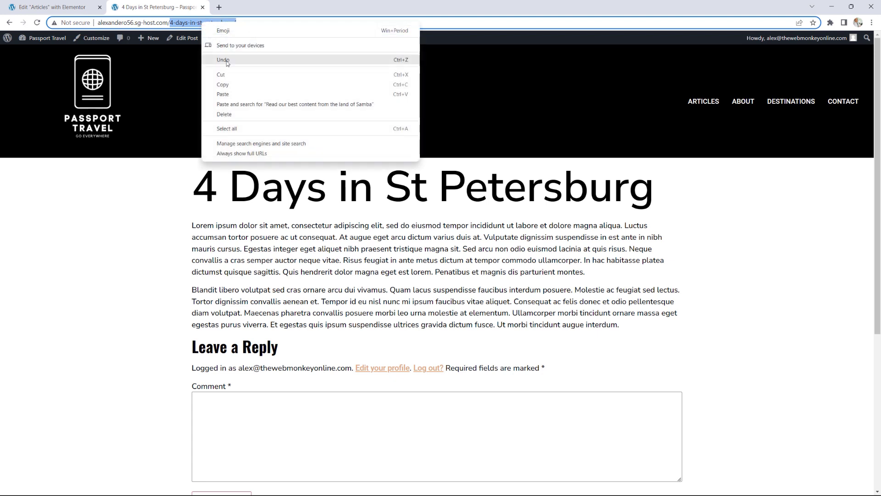
left_click(209, 82)
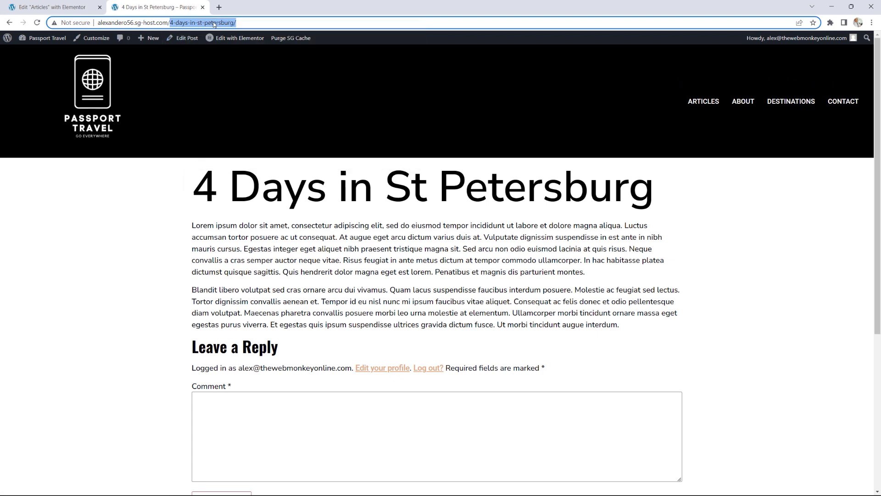
left_click(60, 7)
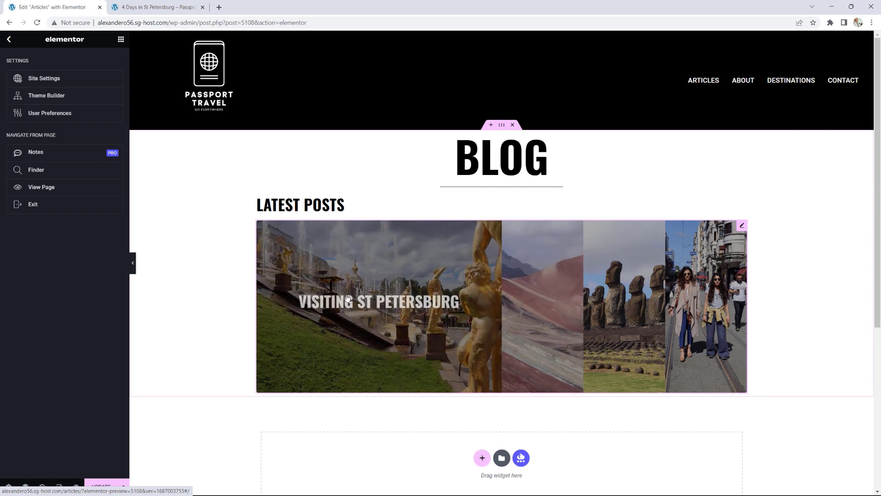
Step: Replace the # title link of the VISITING ST PETERSBURG panel with 4-days-in-st-petersburg/
left_click(348, 297)
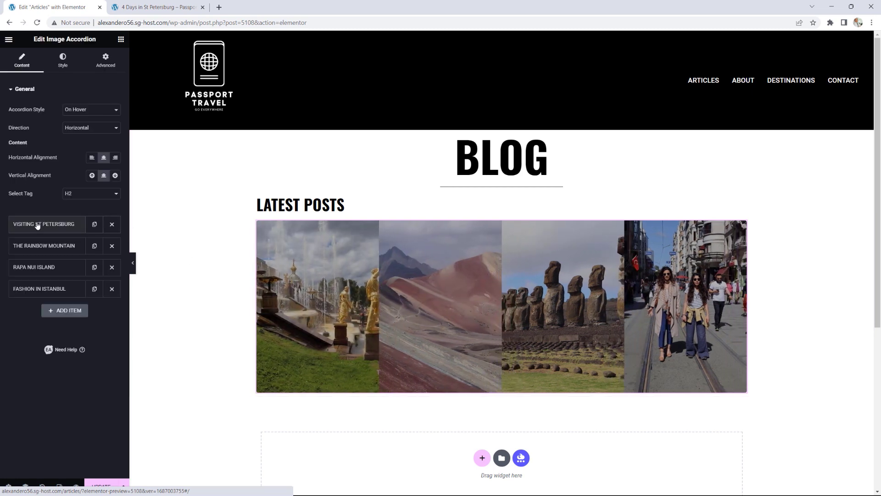
left_click(37, 225)
scroll(64, 303, "down", 2)
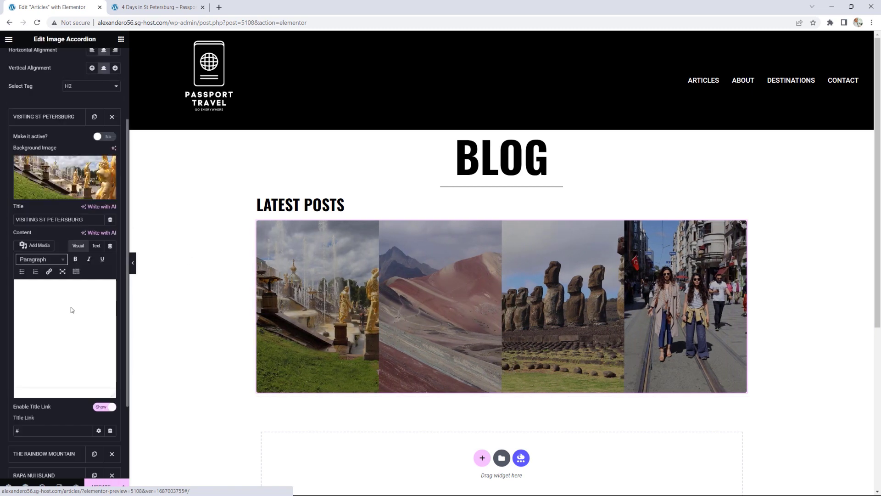
double_click(30, 430)
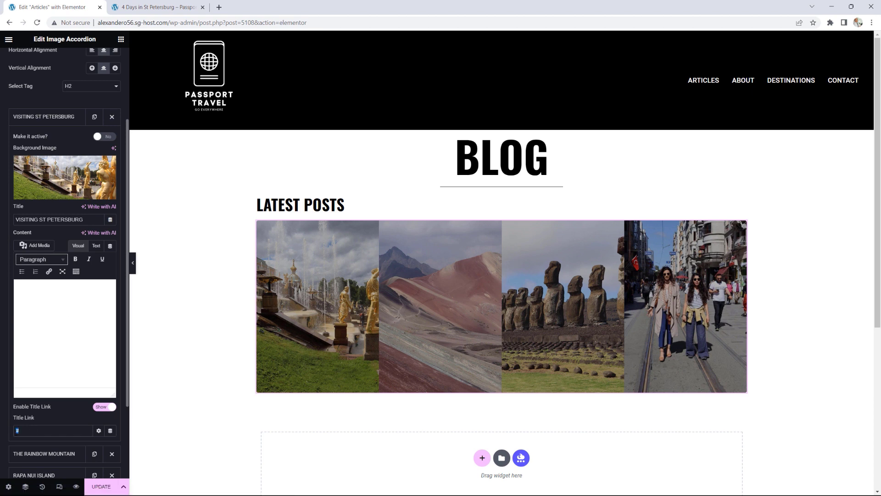
key("ctrl+v")
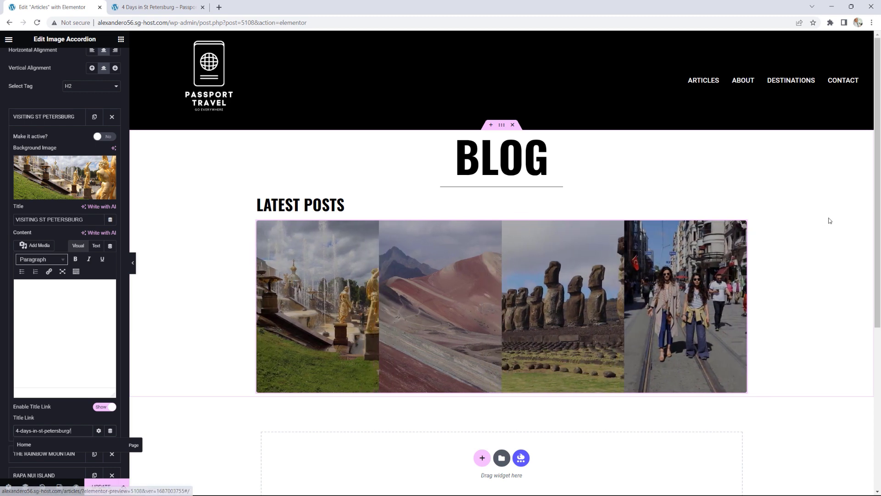
scroll(812, 256, "down", 4)
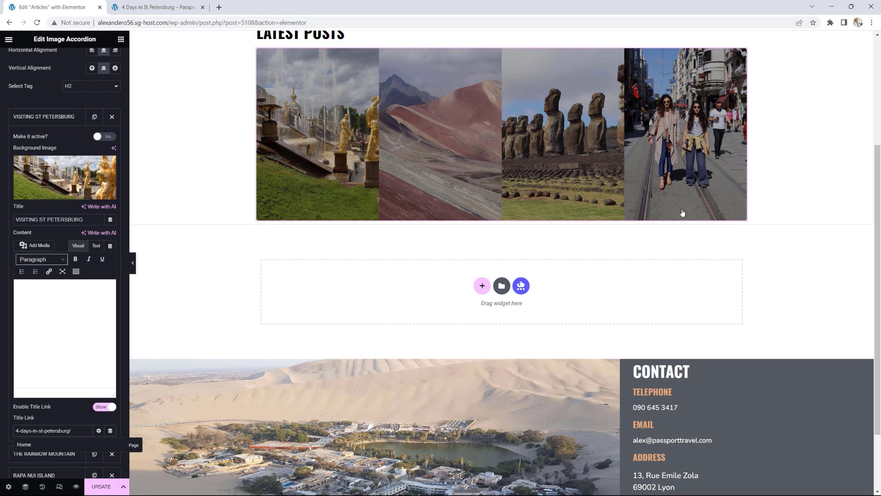
Step: Add a heading reading EUROPE below the image accordion
left_click(121, 40)
left_click_drag(34, 236, 325, 277)
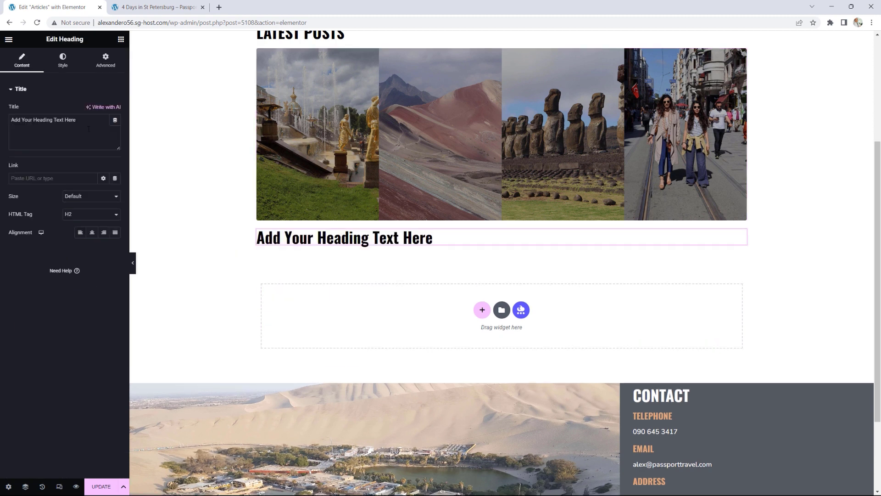
left_click_drag(78, 120, 1, 122)
type("e")
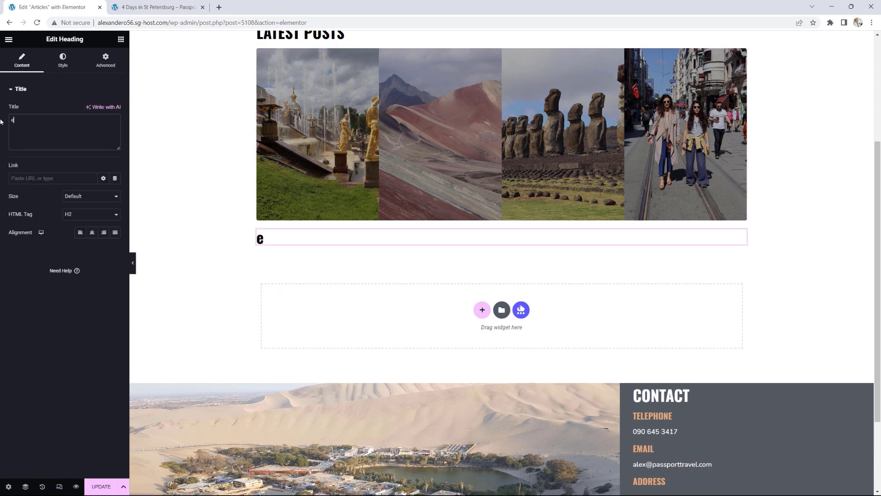
key("BackSpace")
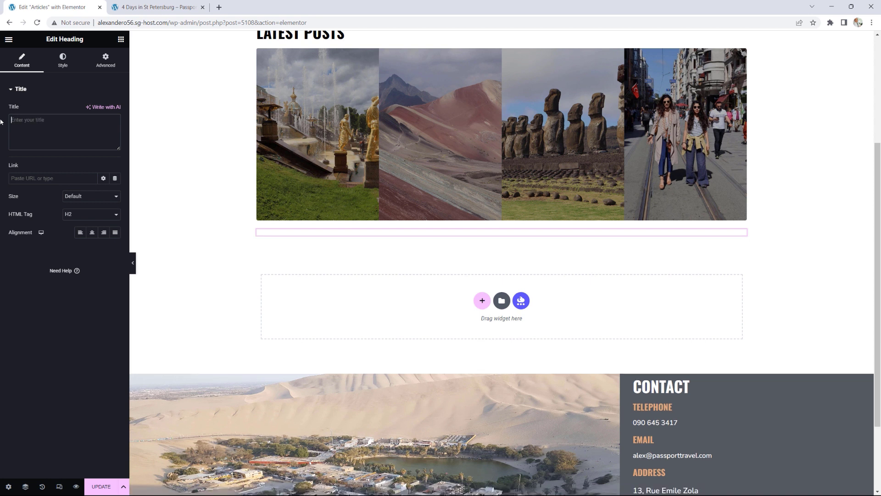
type("EUROPE")
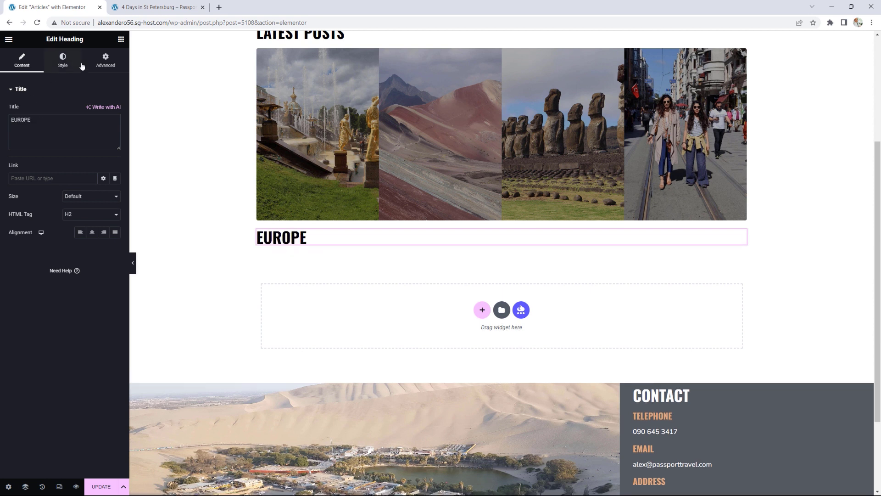
Step: Return to the widget list and browse it for the next widget
left_click(121, 39)
scroll(53, 258, "down", 10)
scroll(53, 259, "down", 10)
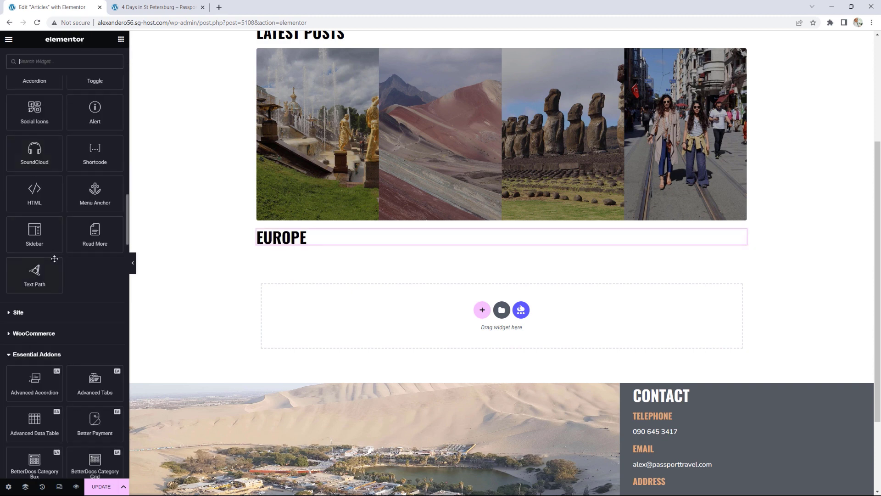
scroll(55, 258, "down", 7)
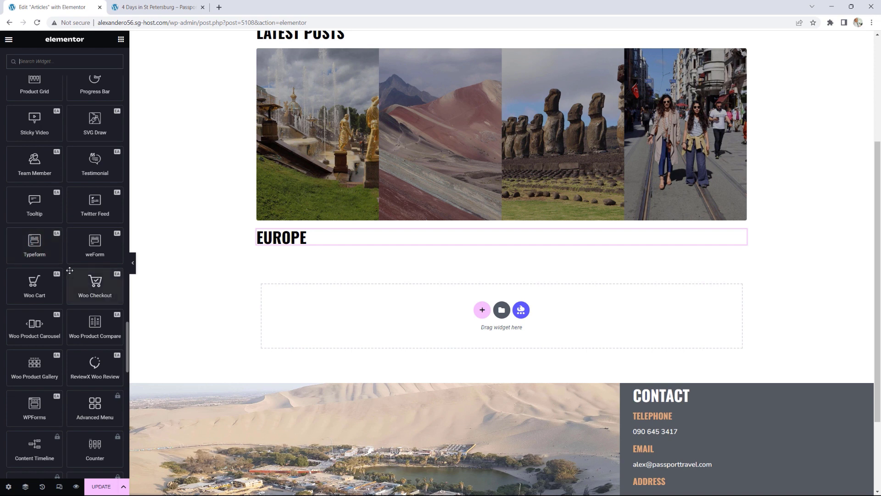
scroll(67, 270, "up", 2)
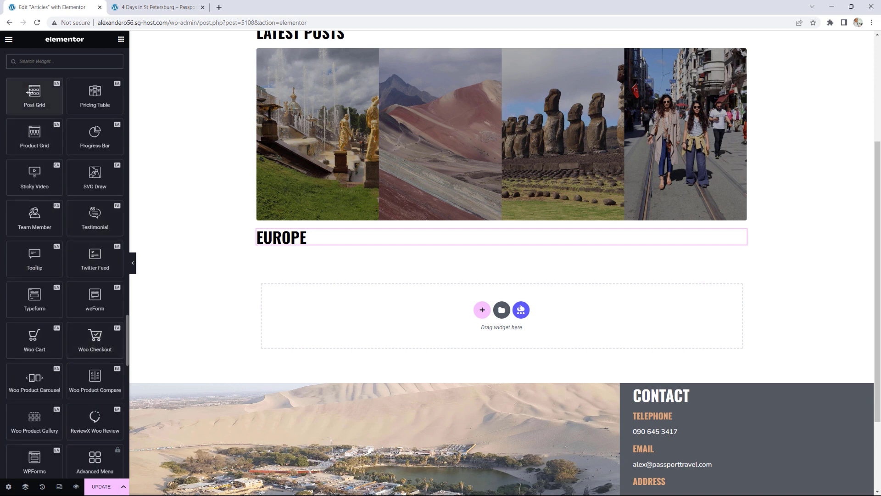
Step: Add a post grid below EUROPE, filtered to the Europe category and showing 3 posts
left_click_drag(34, 94, 298, 244)
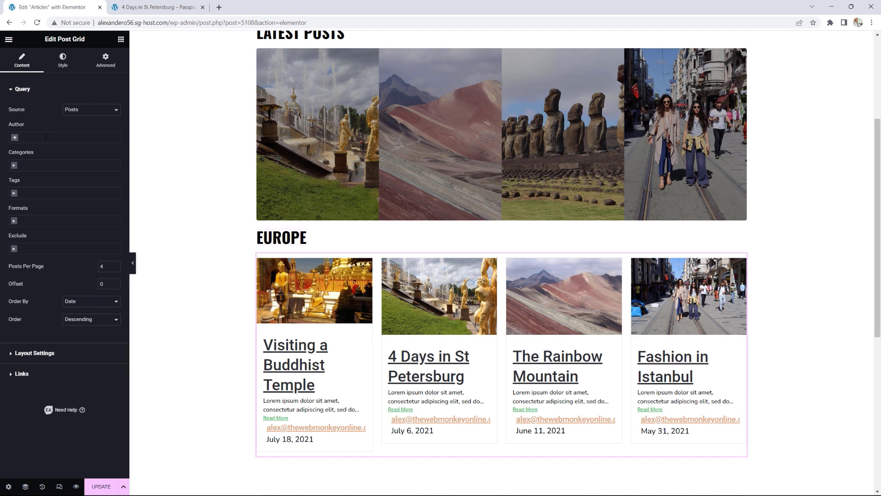
left_click(25, 164)
type("EUROPE")
left_click(24, 180)
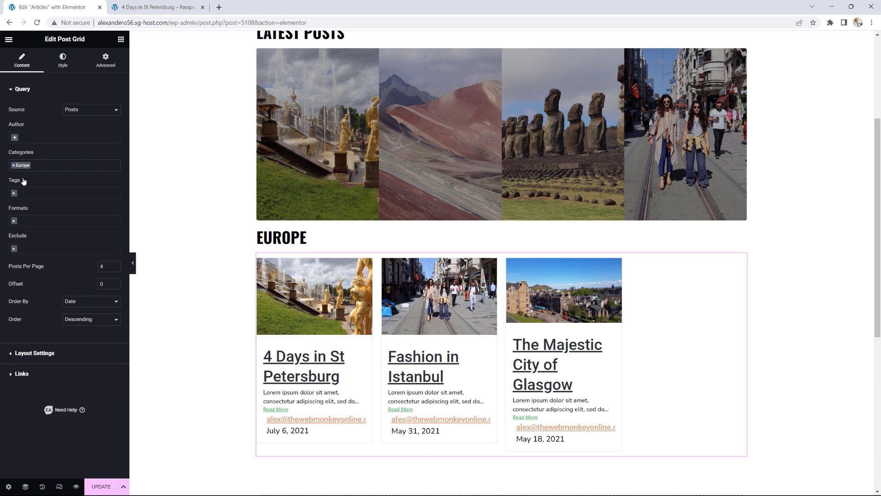
left_click(115, 269)
Step: Set the grid layout to Grid with 3 columns, full-size images and a fixed image ratio
left_click(45, 353)
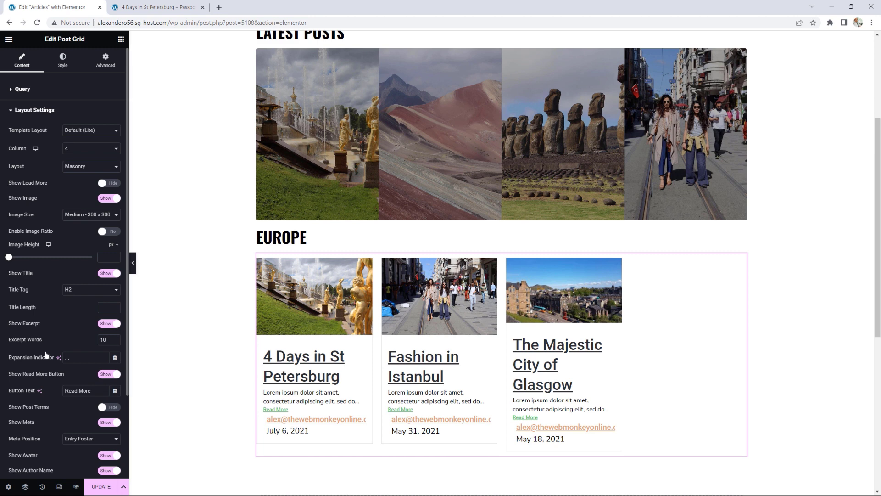
left_click(85, 166)
left_click(83, 176)
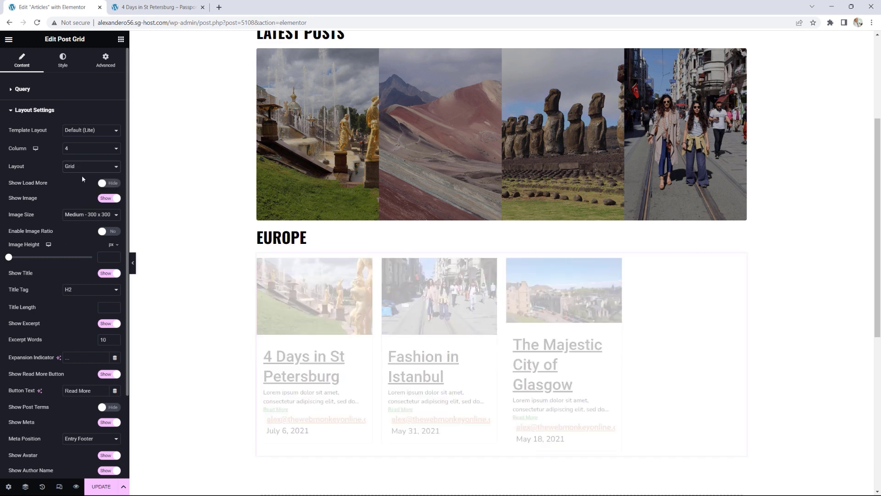
left_click(91, 148)
left_click(79, 170)
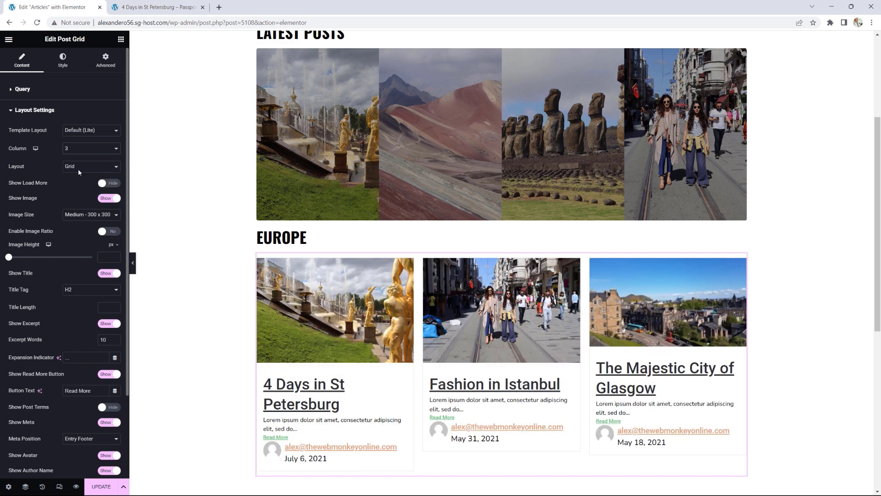
left_click(78, 214)
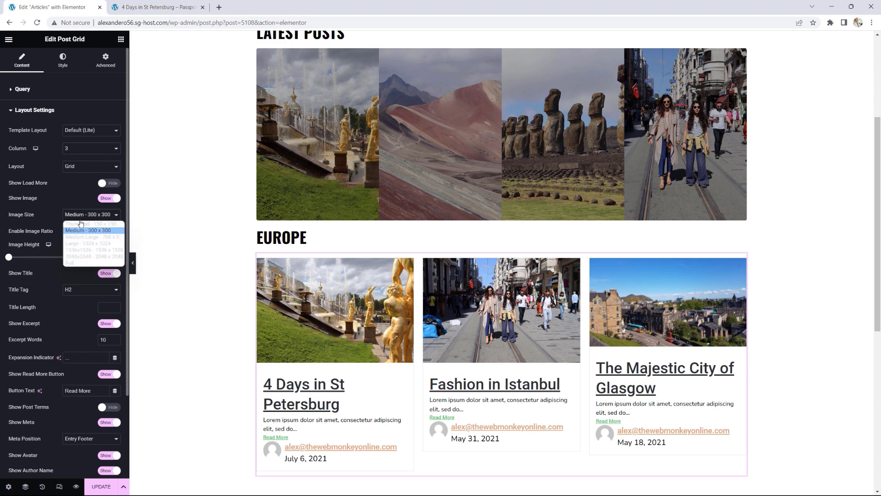
left_click(76, 263)
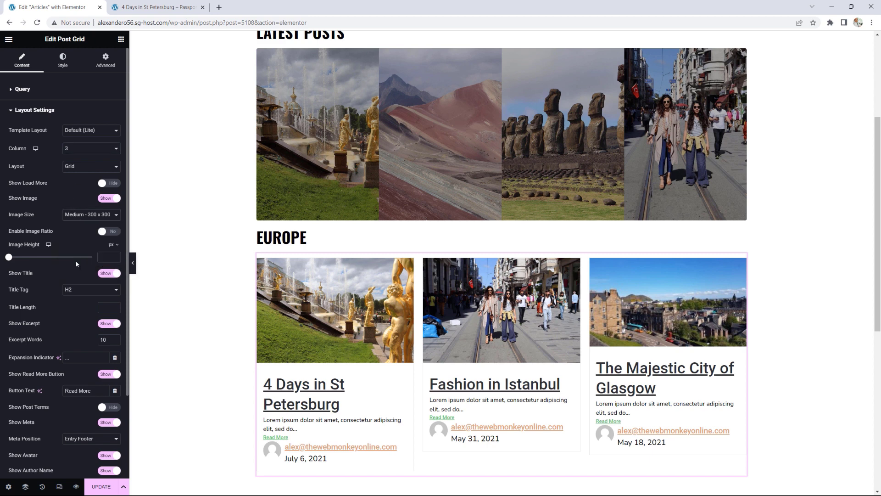
left_click(110, 233)
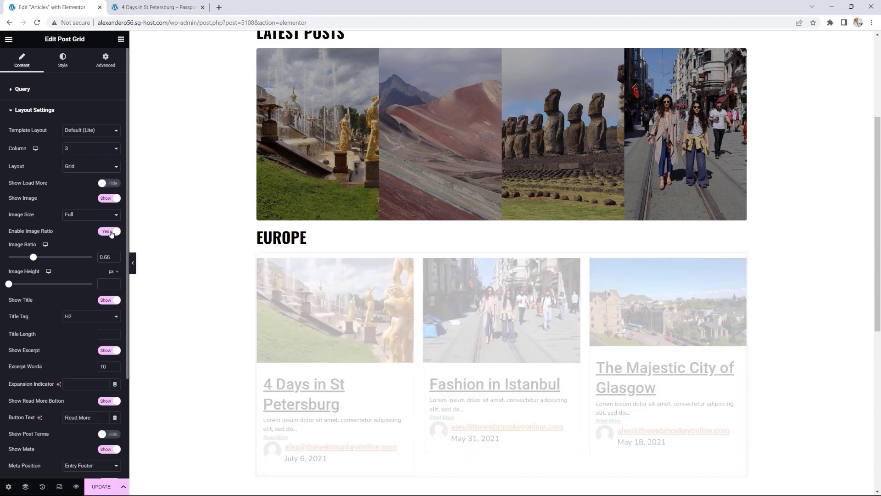
scroll(57, 248, "down", 1)
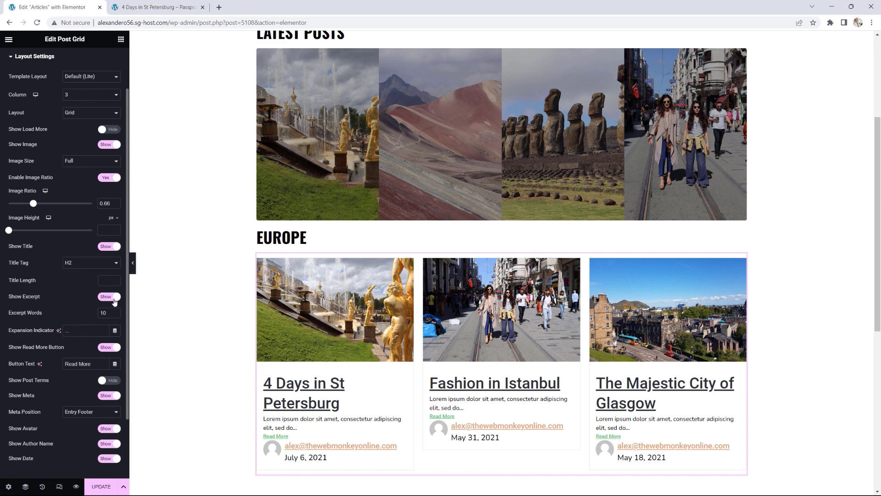
Step: Set excerpts to 50 words and hide author avatars, author emails and post dates
left_click_drag(109, 314, 97, 314)
type("50")
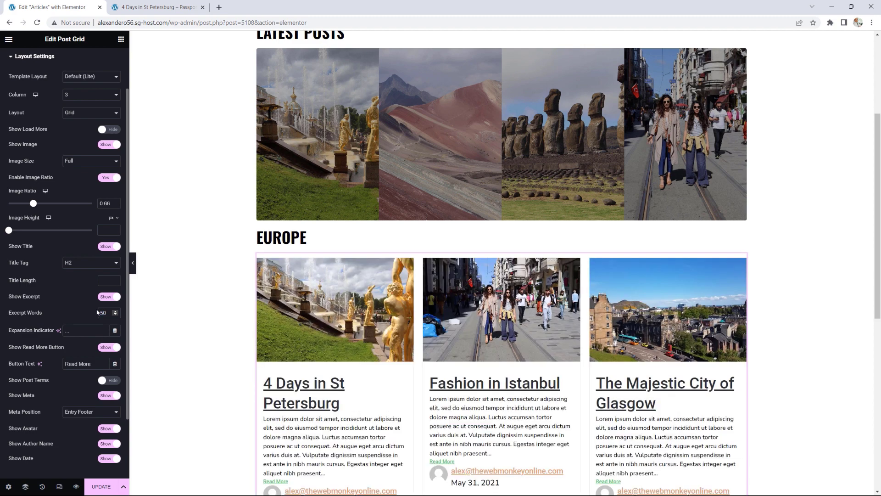
scroll(77, 306, "down", 2)
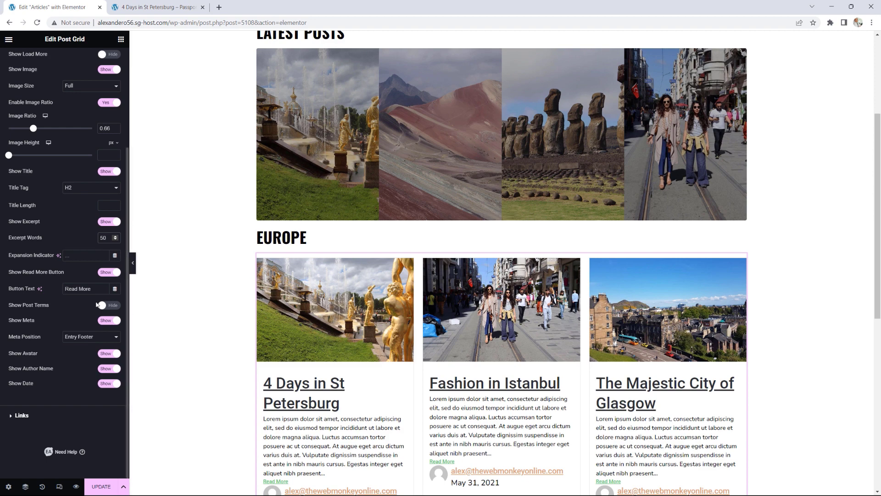
left_click(109, 353)
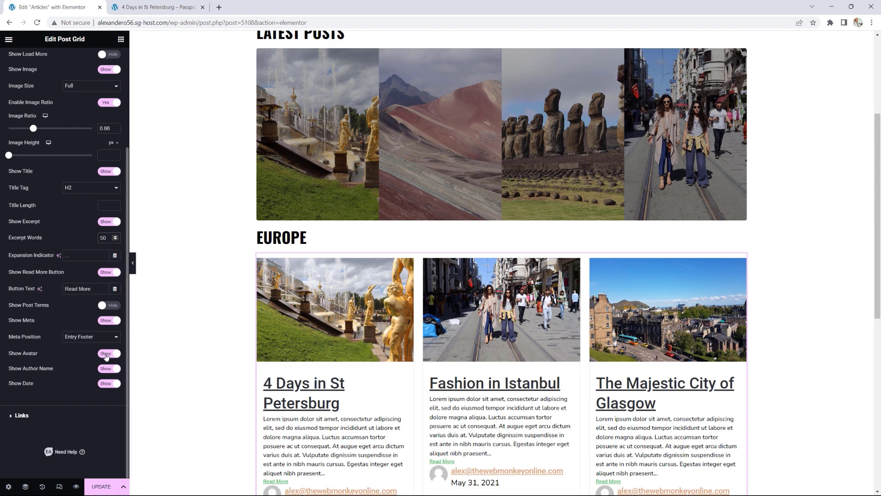
left_click(106, 369)
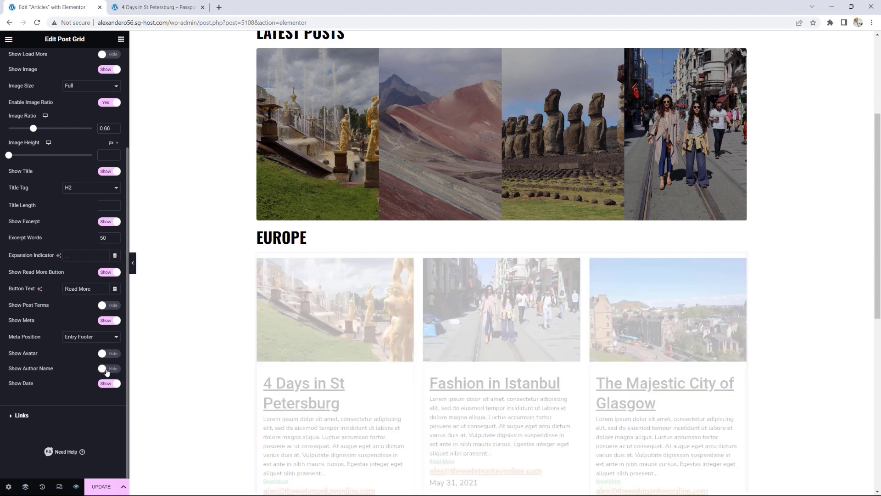
left_click(107, 384)
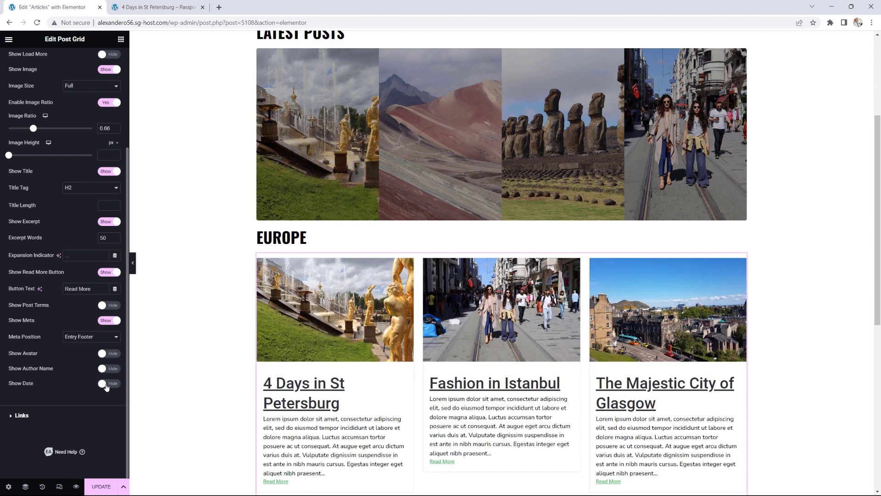
scroll(487, 388, "down", 2)
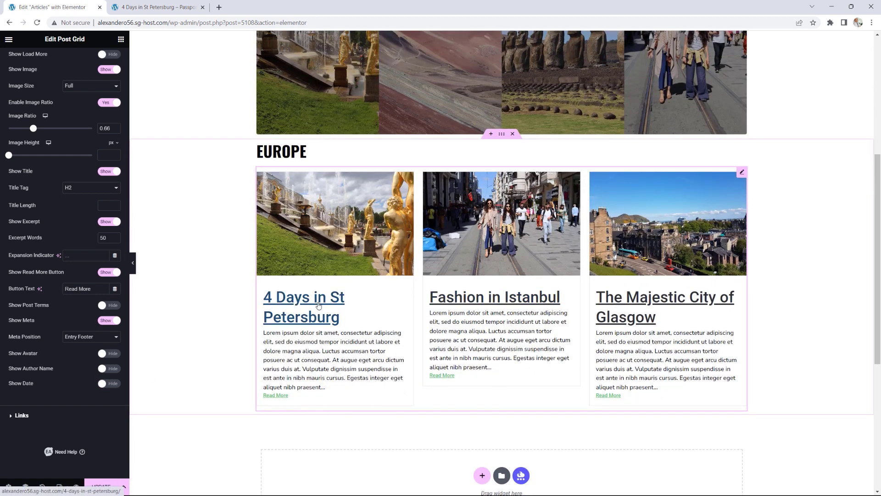
scroll(59, 283, "up", 3)
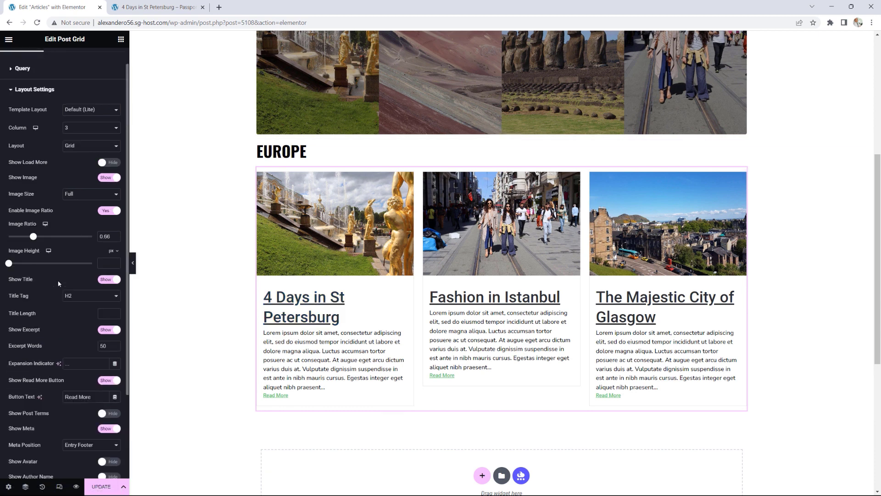
scroll(58, 283, "up", 1)
left_click(62, 59)
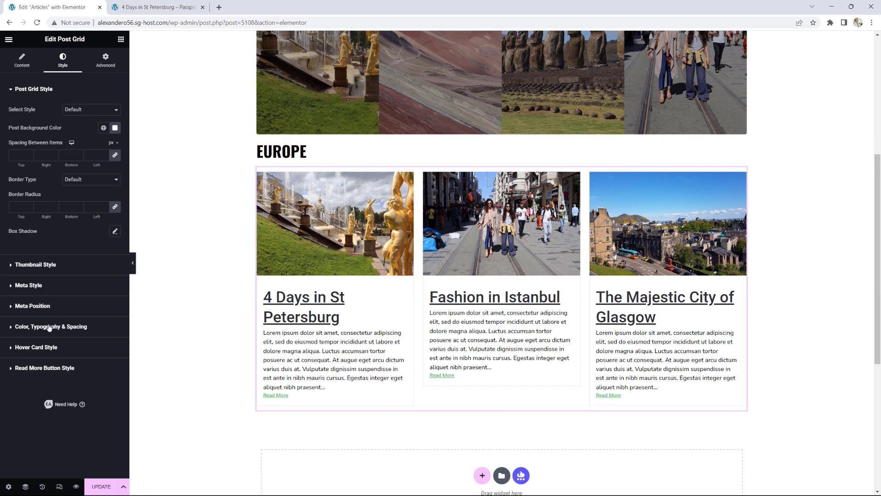
Step: Make the Europe post titles italic with no underline at 26 px
left_click(70, 327)
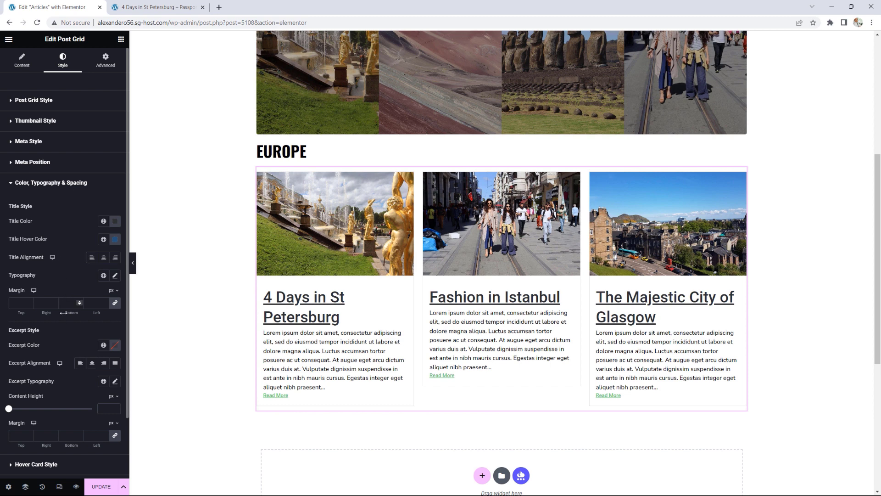
left_click(115, 274)
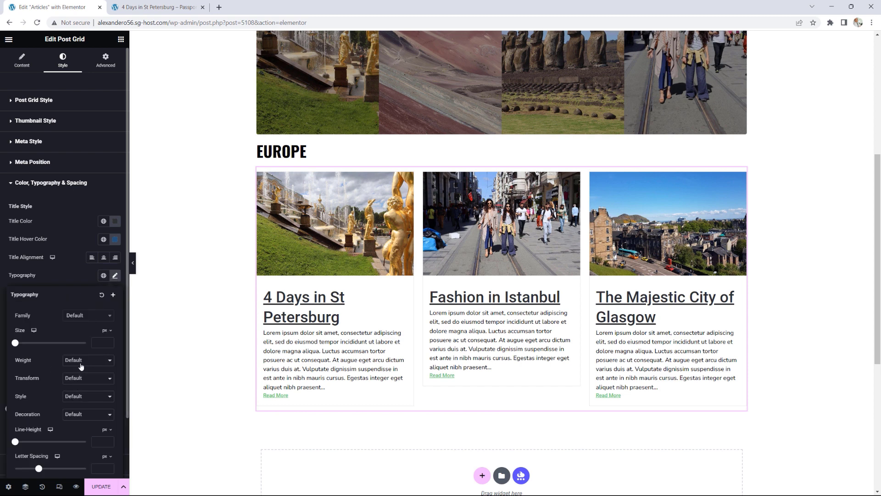
left_click(84, 398)
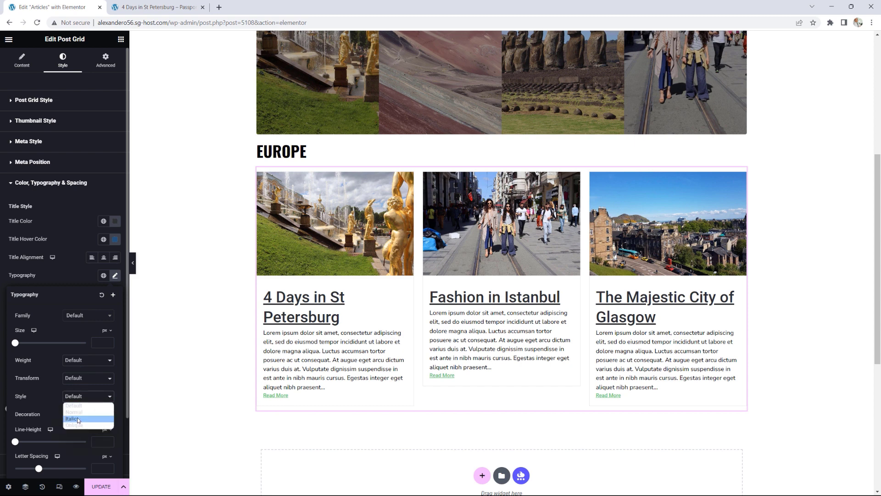
left_click(77, 418)
left_click(78, 417)
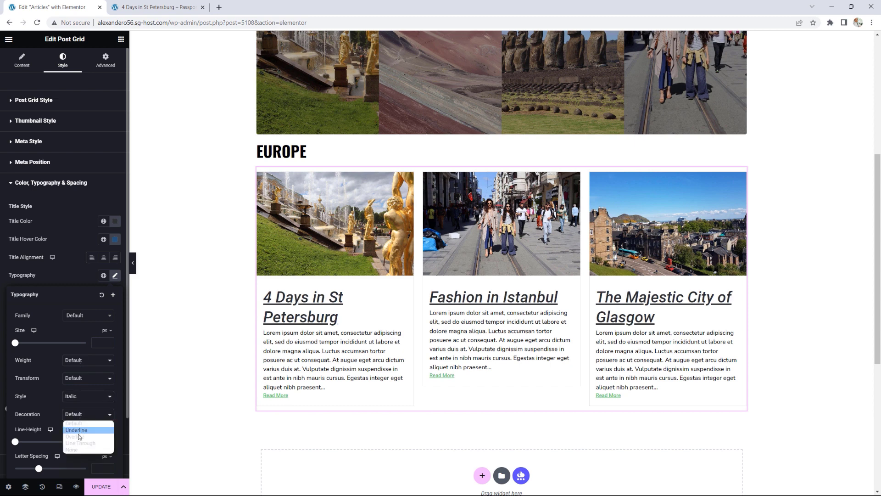
left_click(77, 450)
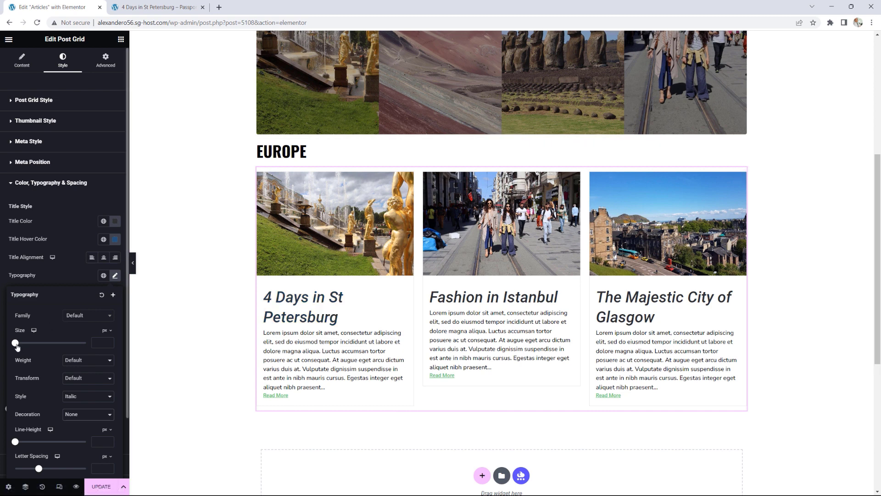
left_click_drag(16, 347, 26, 346)
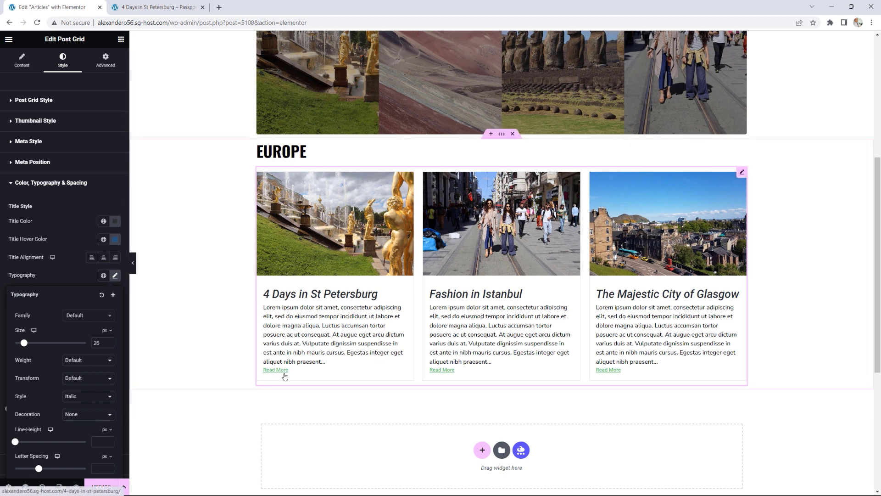
Step: Colour the Read More links with the global Accent colour
left_click(33, 185)
left_click(48, 224)
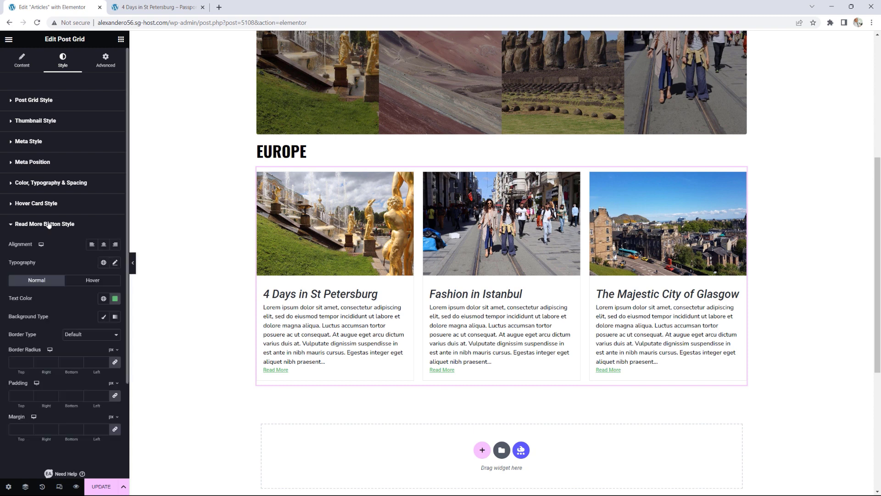
left_click(103, 298)
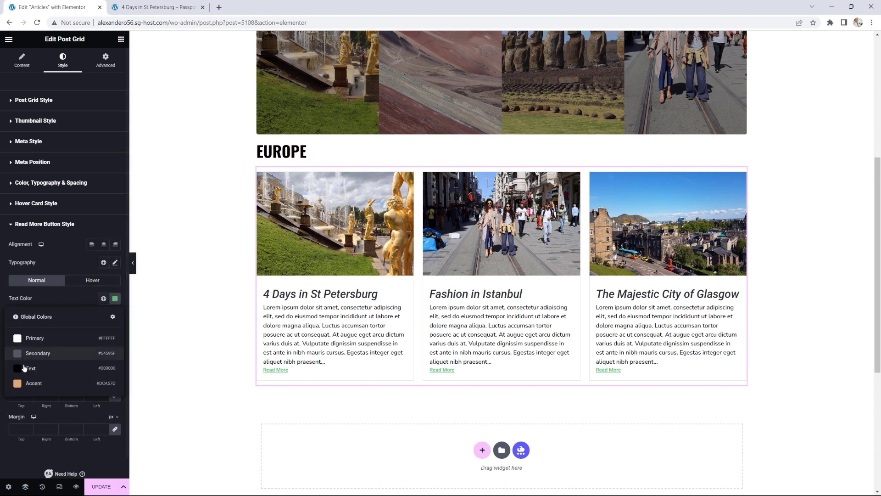
left_click(18, 384)
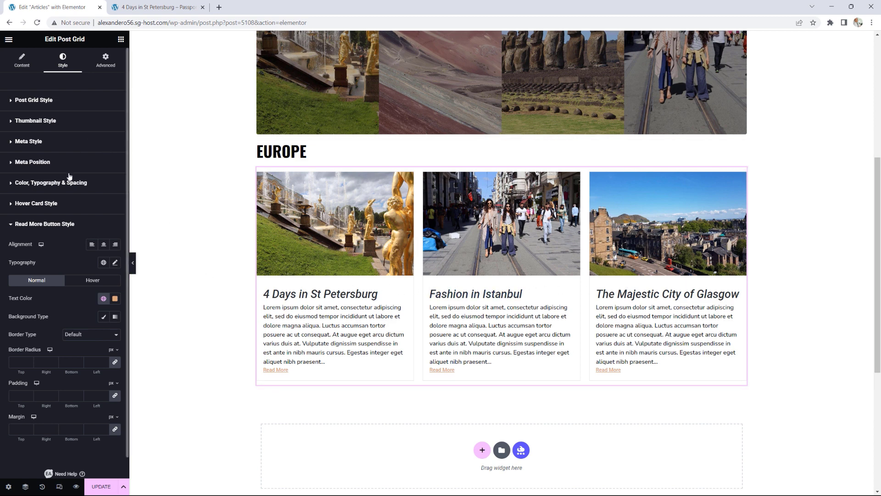
Step: Turn Show Date back on in the grid's layout settings
left_click(58, 100)
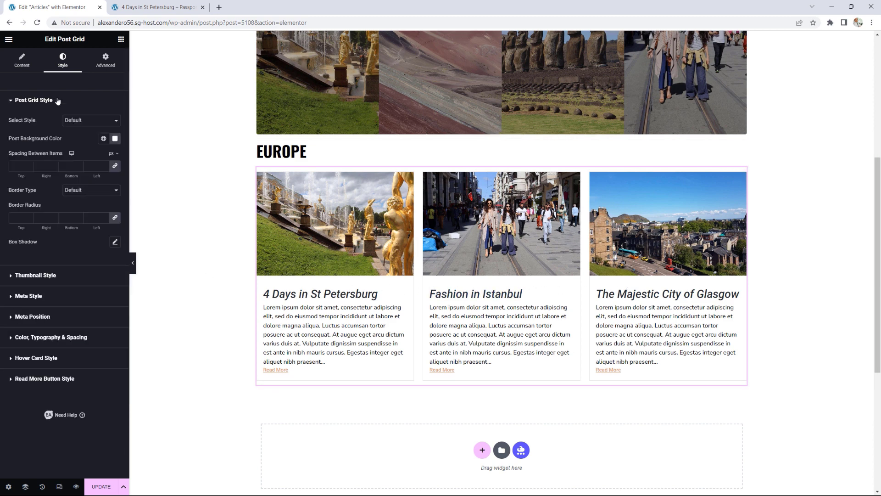
left_click(21, 60)
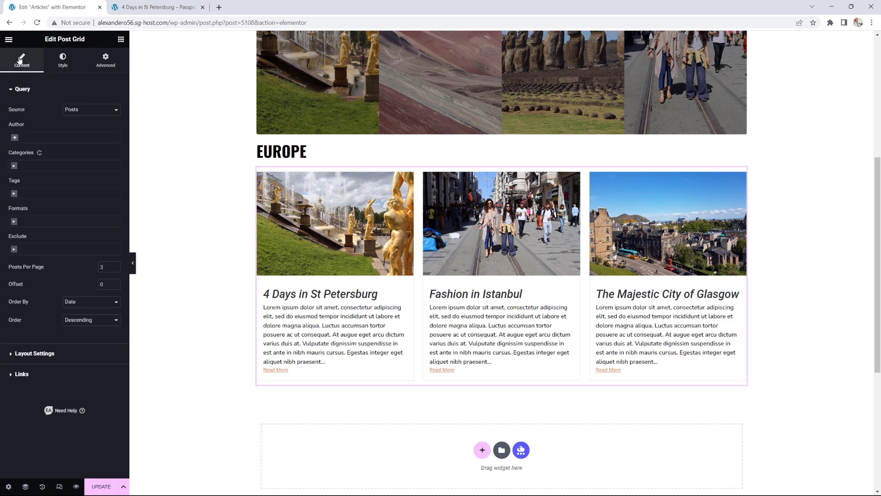
left_click(51, 353)
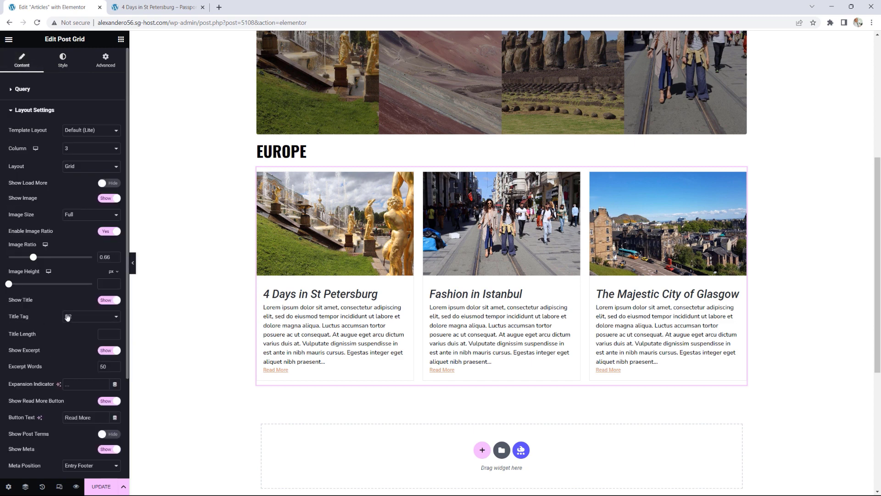
scroll(66, 314, "down", 3)
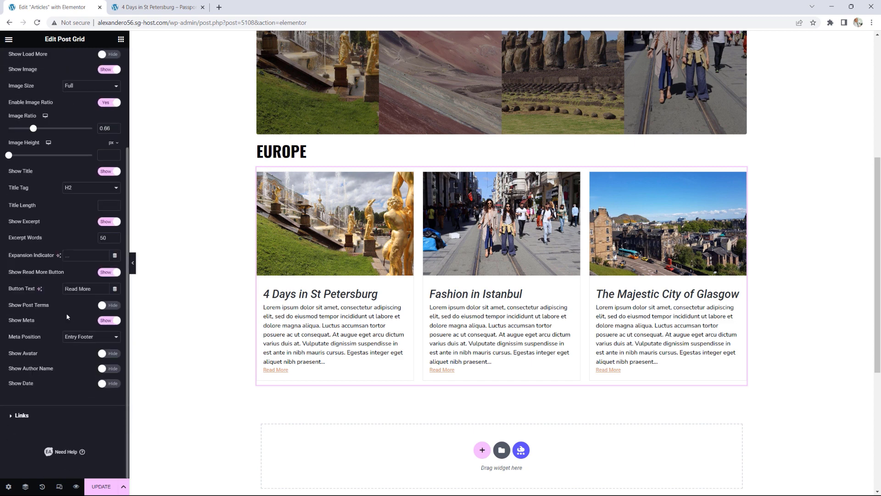
left_click(110, 383)
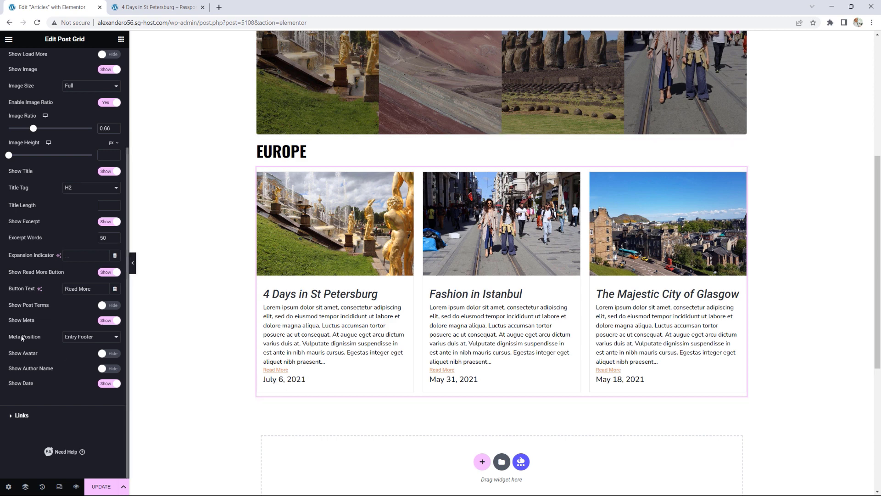
scroll(55, 98, "up", 3)
left_click(63, 61)
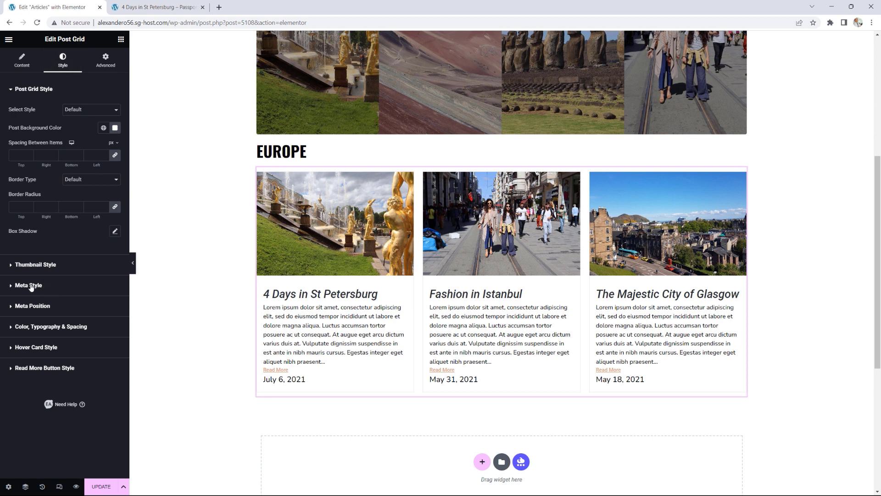
Step: Set the Europe grid's date typography to 15 px and italic
left_click(35, 287)
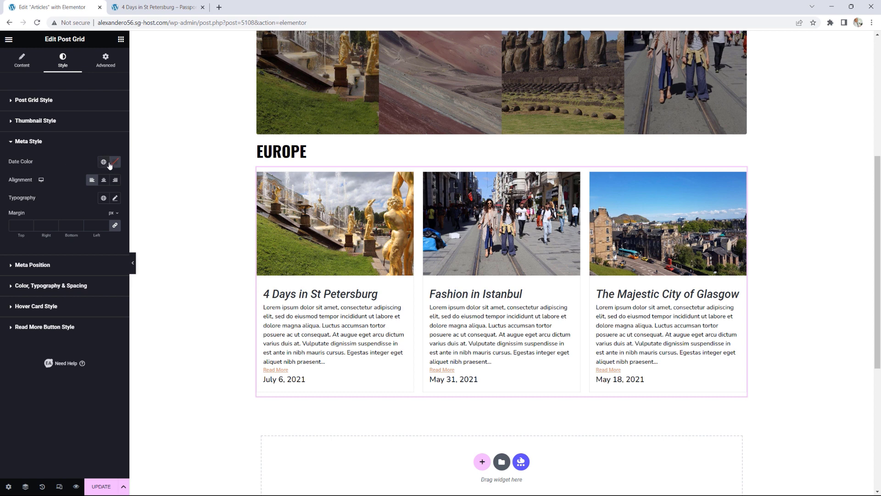
left_click(115, 200)
left_click_drag(13, 271, 22, 269)
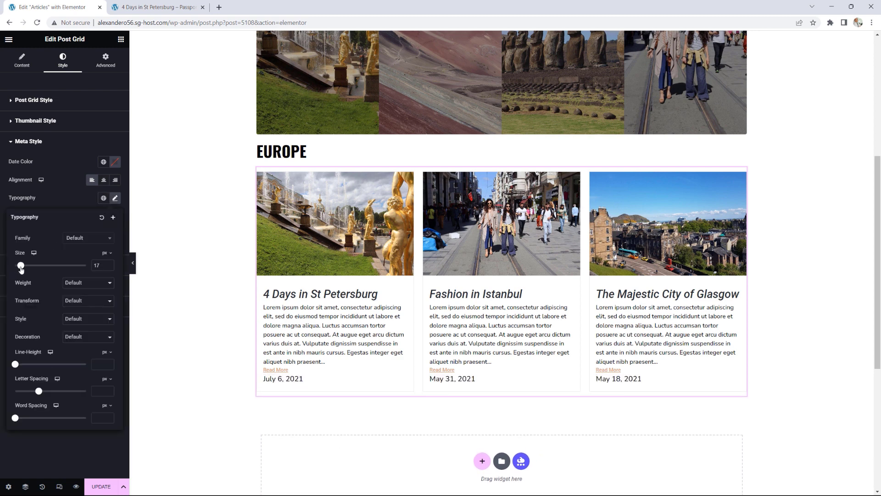
left_click(110, 268)
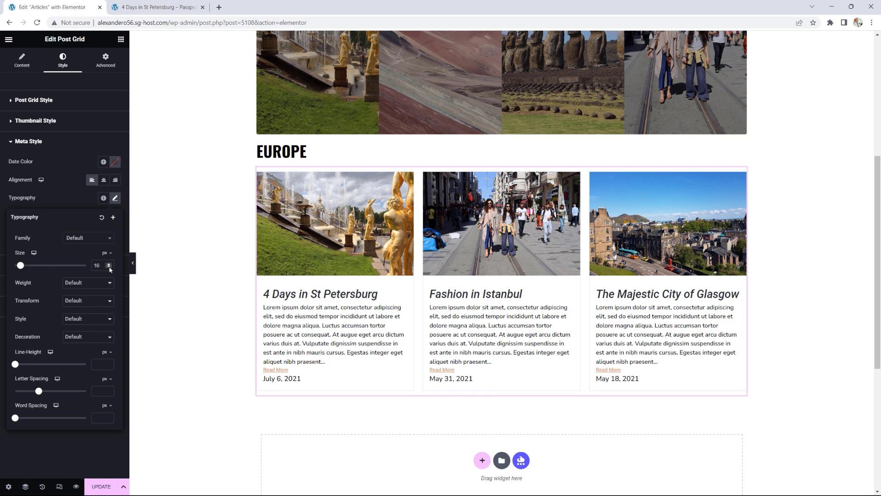
left_click(84, 321)
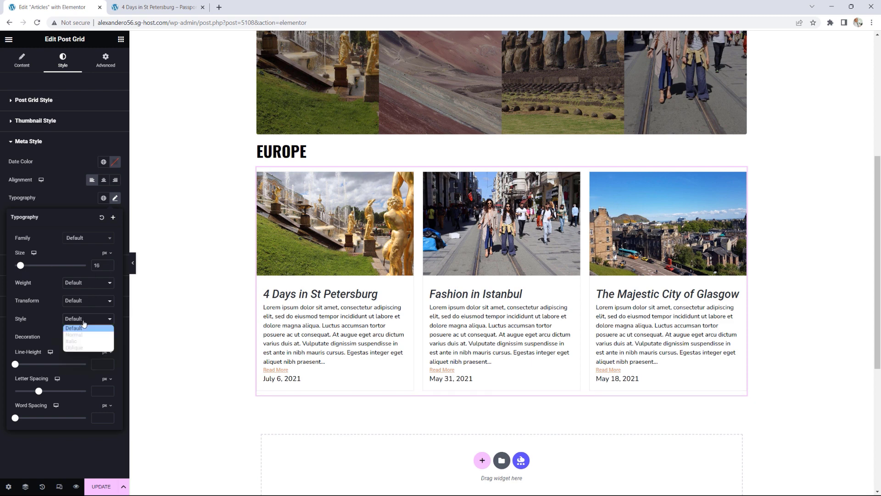
left_click(79, 342)
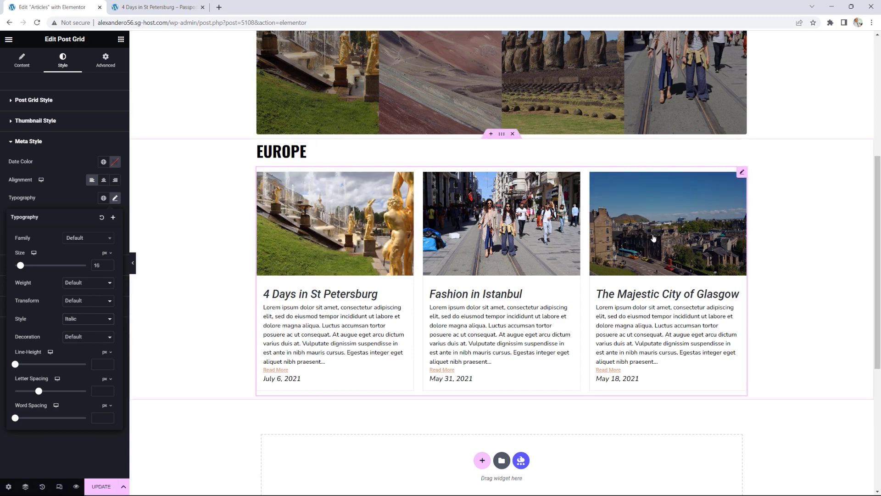
scroll(775, 264, "down", 3)
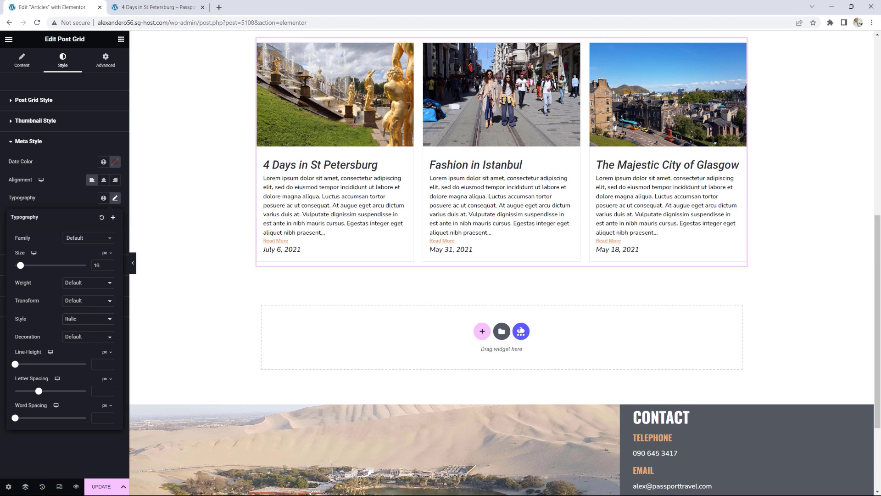
Step: Duplicate the EUROPE section and retitle the copy's heading ASIA
scroll(879, 223, "up", 4)
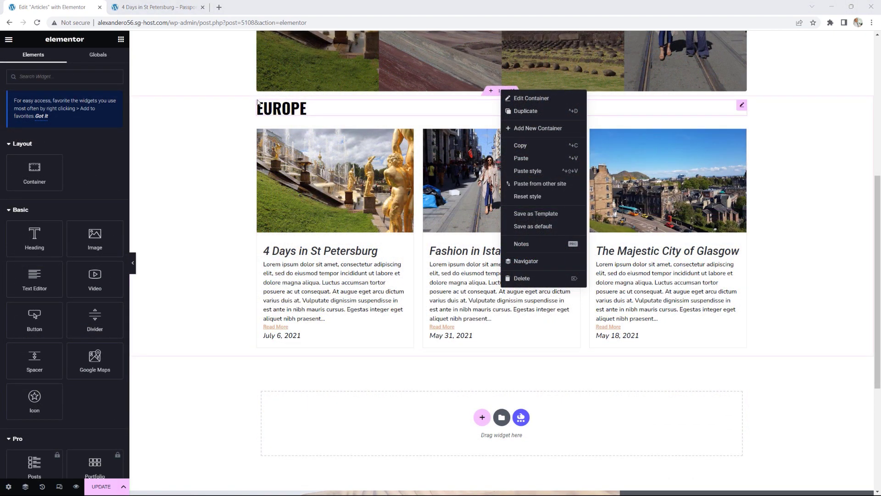
left_click(522, 137)
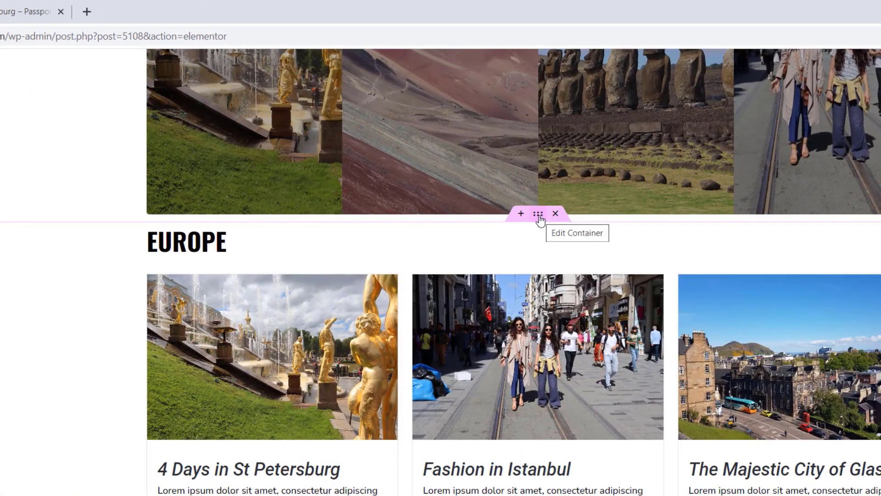
right_click(539, 220)
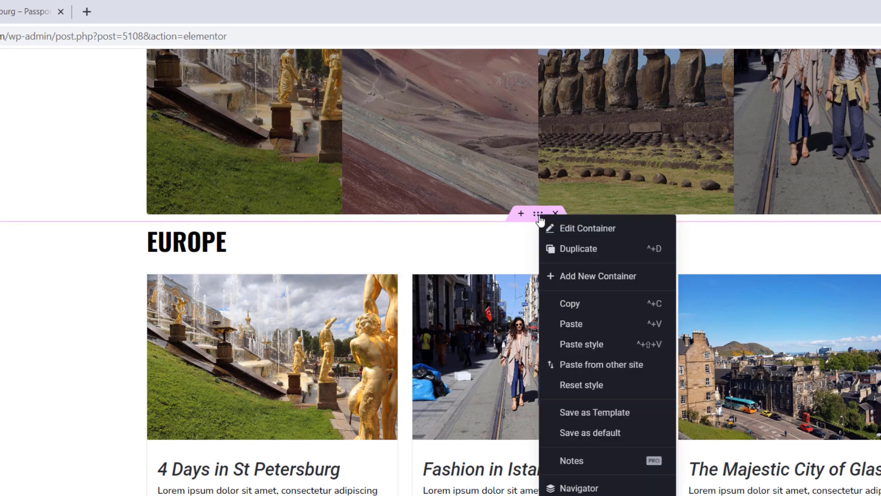
left_click(580, 250)
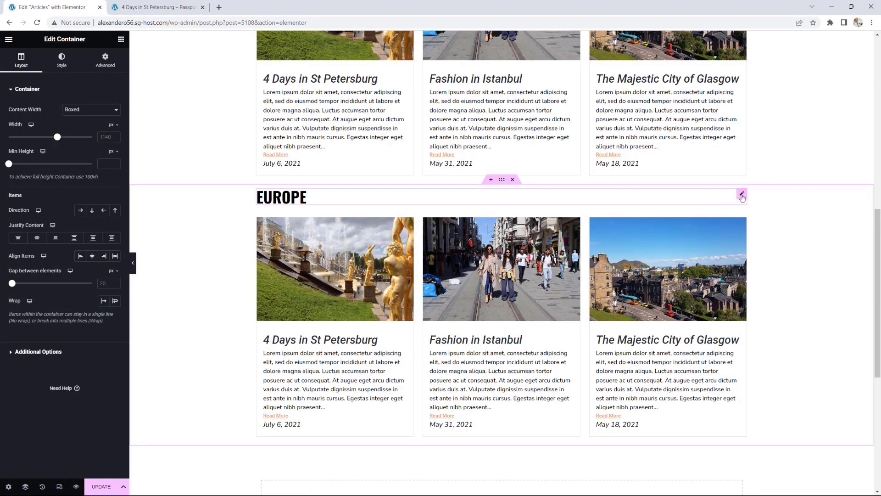
left_click(741, 196)
left_click_drag(32, 120, 1, 123)
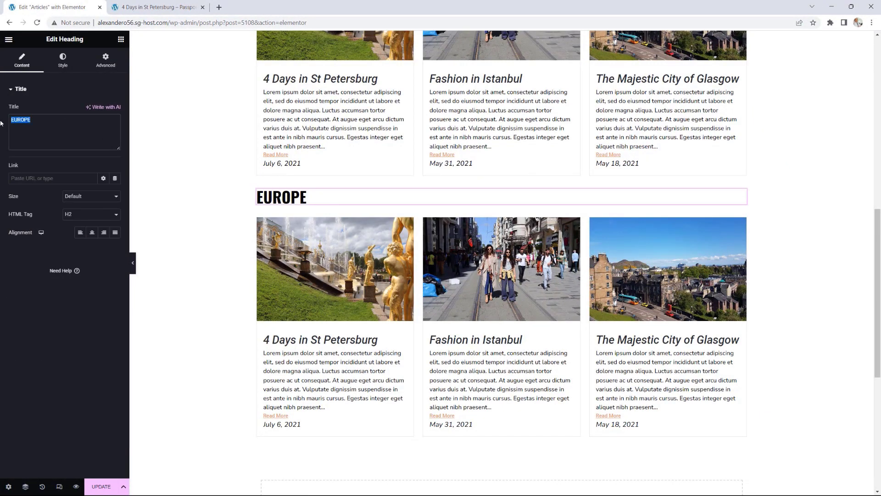
type("ASIA")
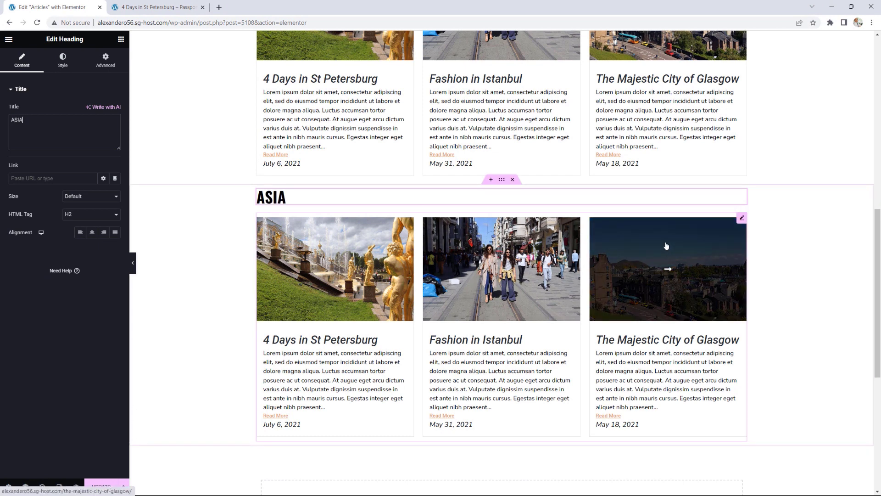
Step: Change the copied post grid's category filter from Europe to Asia
left_click(742, 218)
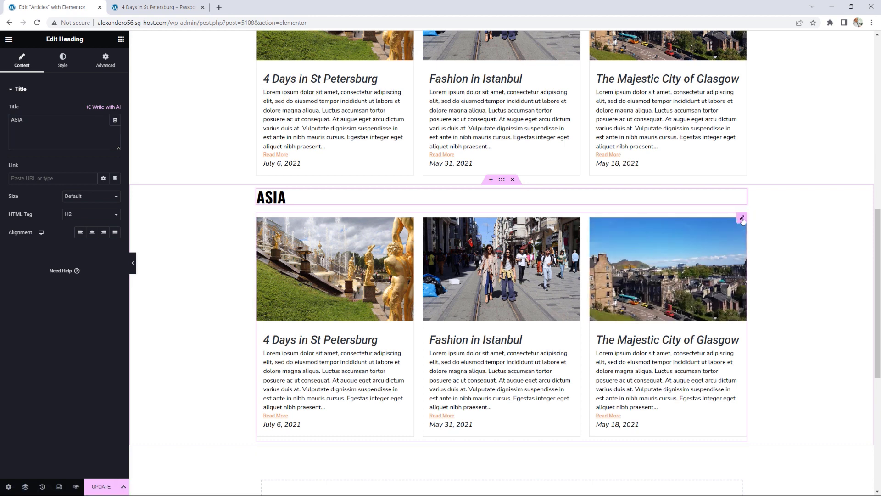
left_click(13, 165)
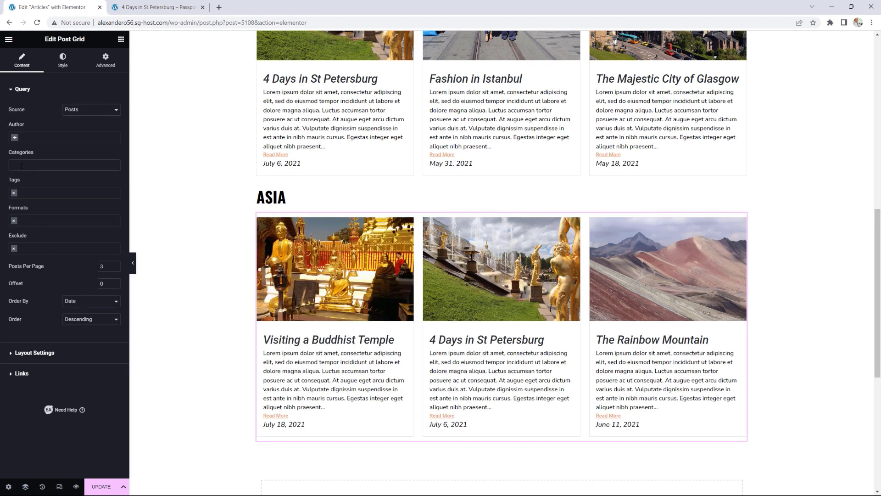
left_click(21, 166)
type("ASIA")
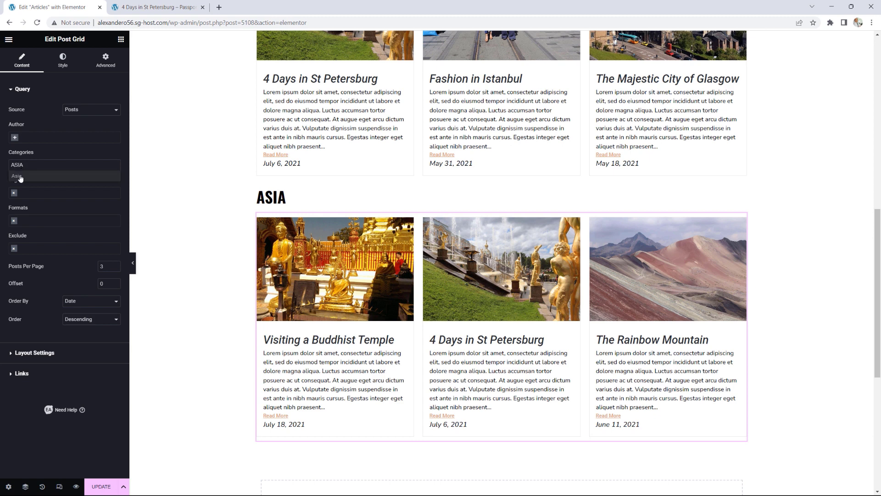
left_click(20, 177)
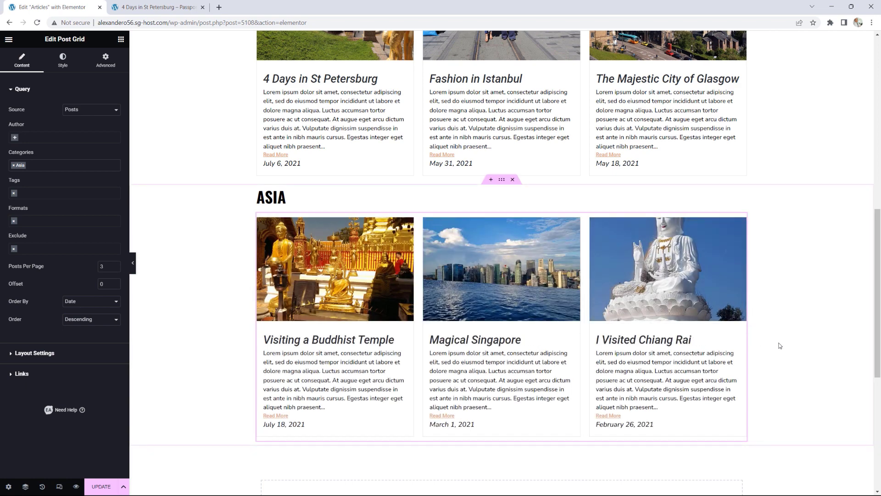
Step: Duplicate the ASIA section and retitle the copy's heading SOUTH AMERICA
right_click(501, 179)
left_click(531, 202)
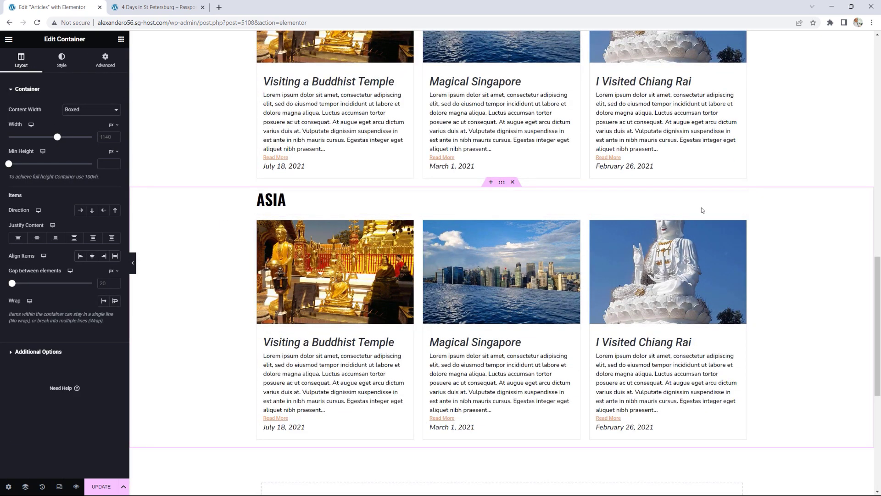
left_click(737, 200)
left_click_drag(26, 120, 1, 124)
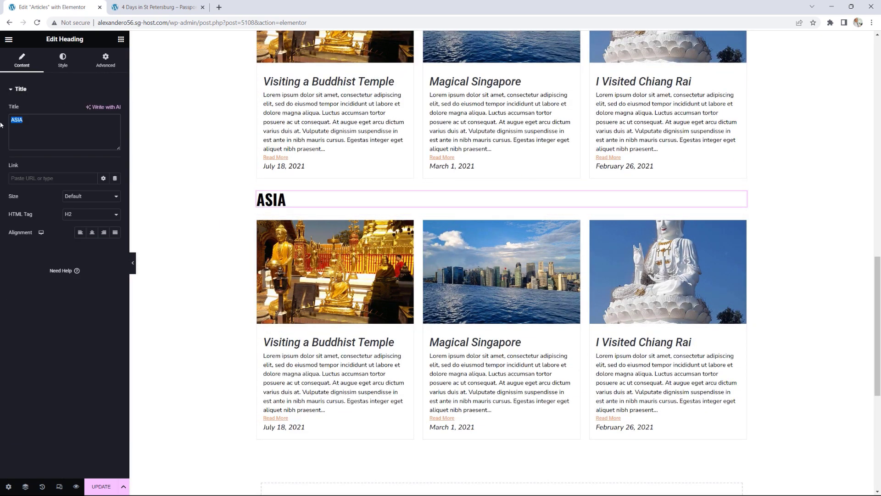
type("SOU")
type("TH A")
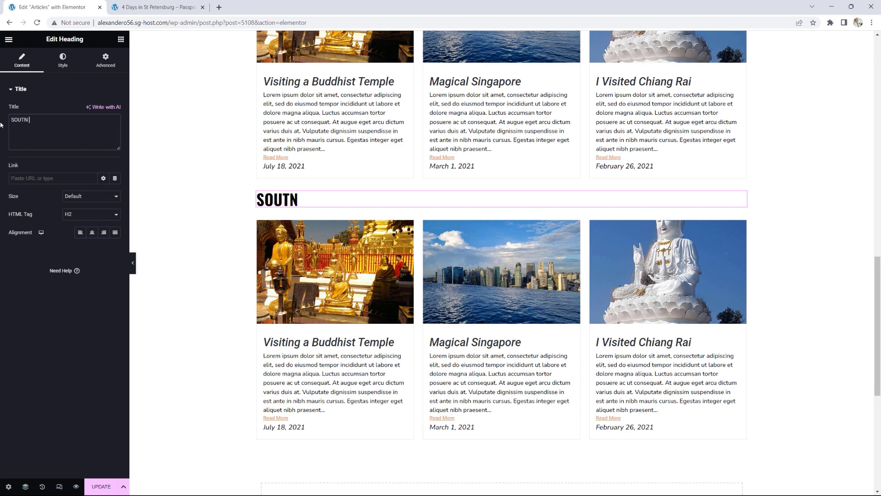
key("BackSpace")
key("BackSpace")
key("BackSpace")
type("H AMERICA")
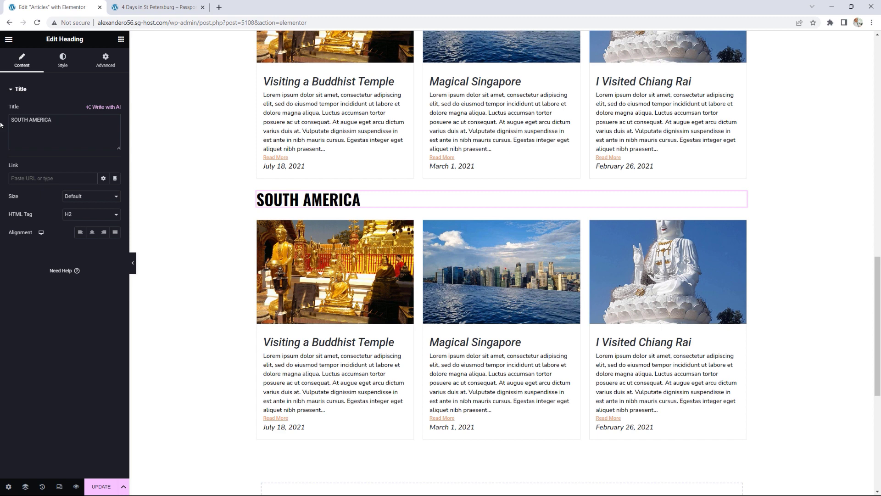
Step: Change the copied post grid's category filter from Asia to South America
left_click(742, 221)
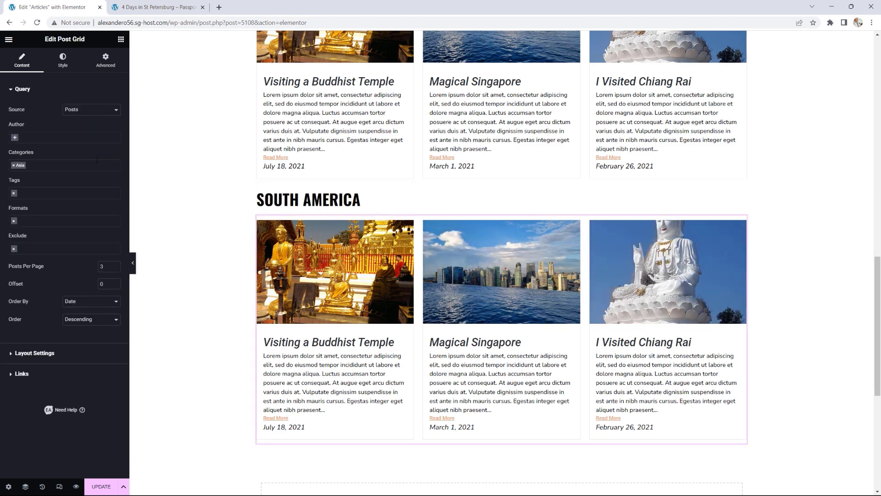
left_click(13, 167)
left_click(13, 165)
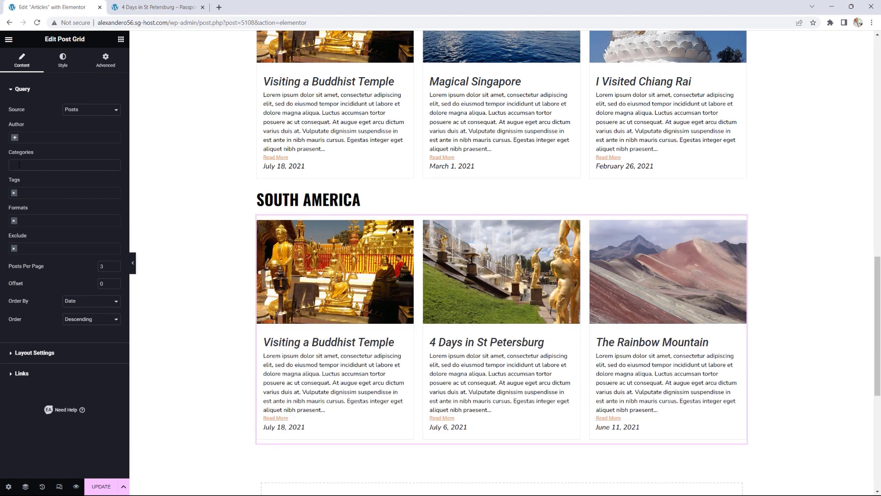
left_click(19, 164)
type("AMERICA")
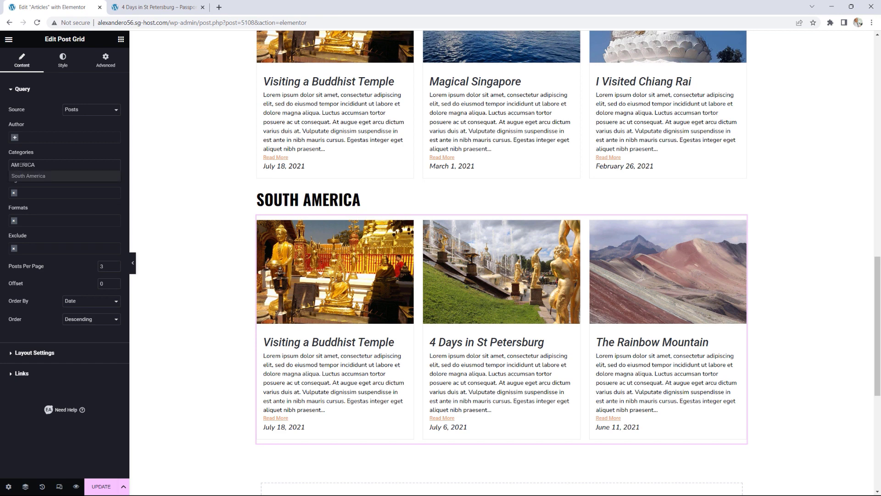
left_click(27, 177)
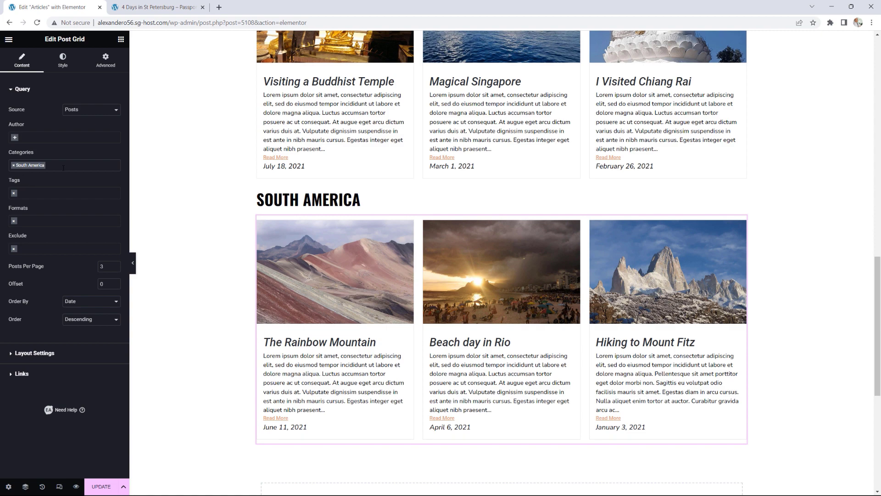
scroll(783, 307, "up", 5)
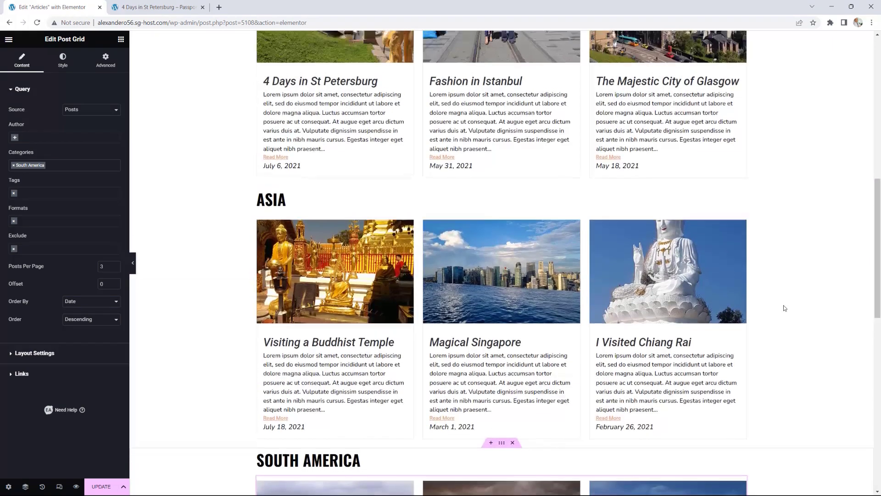
scroll(784, 308, "up", 10)
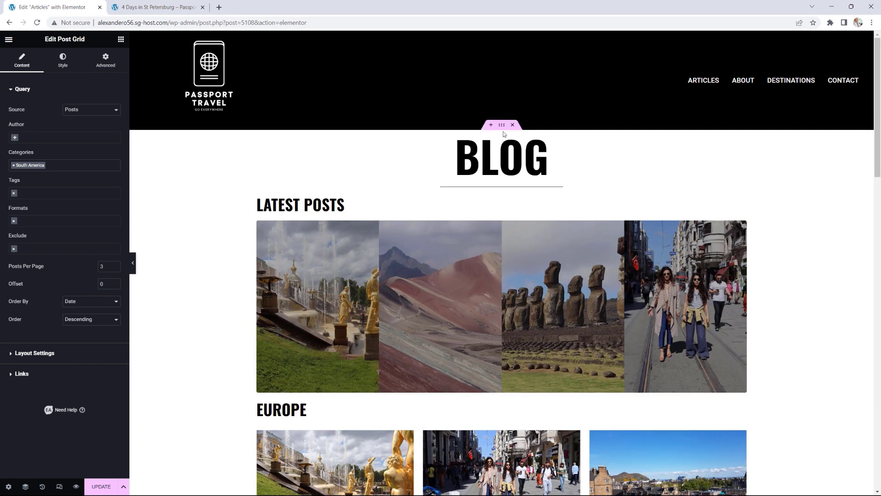
Step: Give the top BLOG container unlinked padding of 50 px top and 50 px bottom
left_click(501, 125)
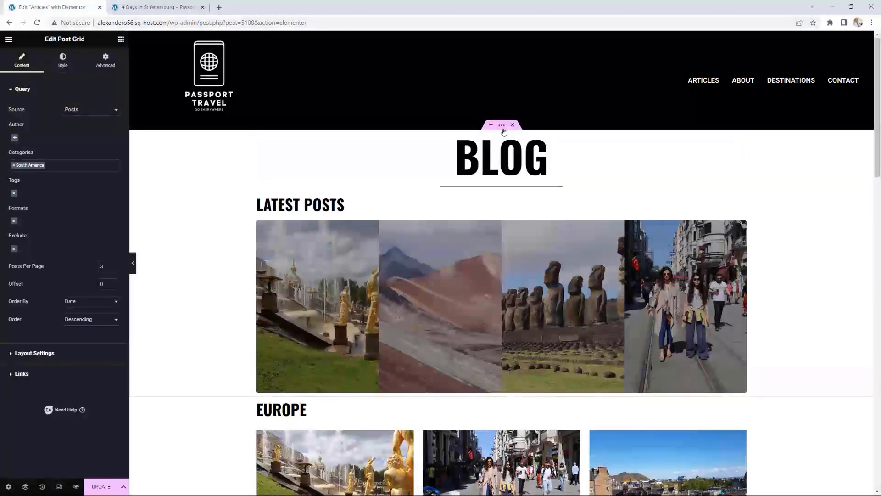
left_click(113, 66)
left_click(116, 154)
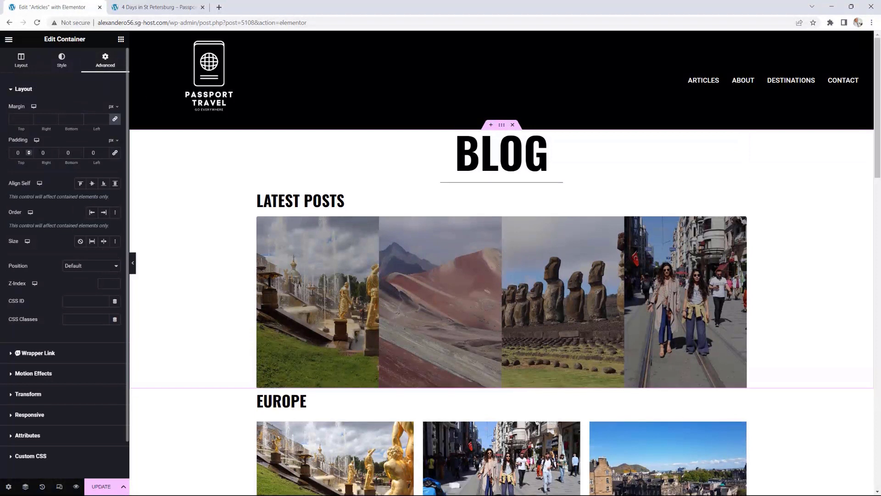
type("5")
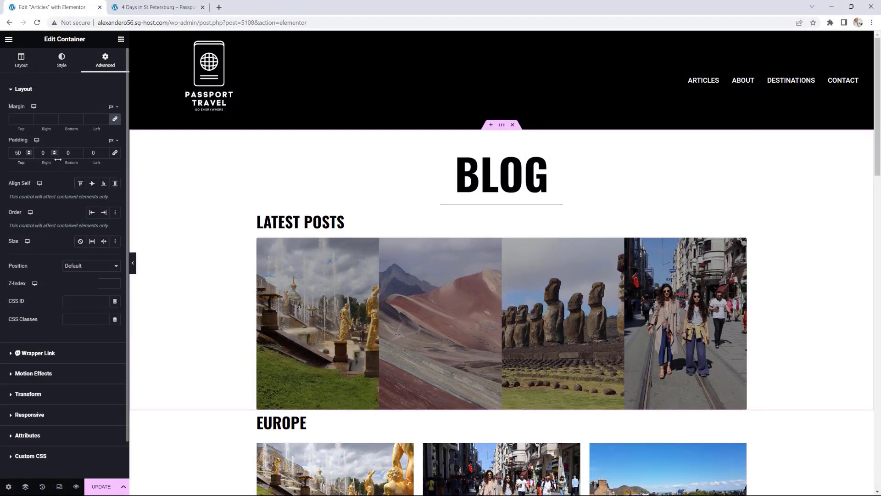
left_click(66, 153)
type("5")
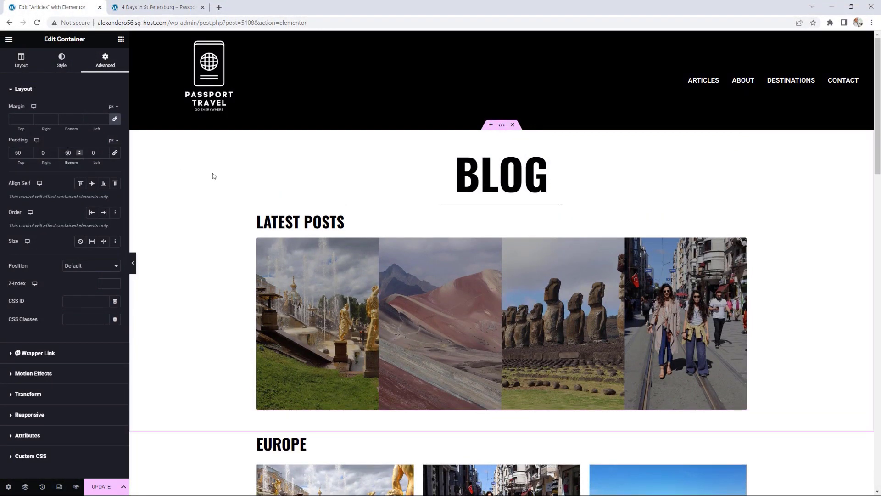
Step: Update the Articles page and view the live page
left_click(101, 486)
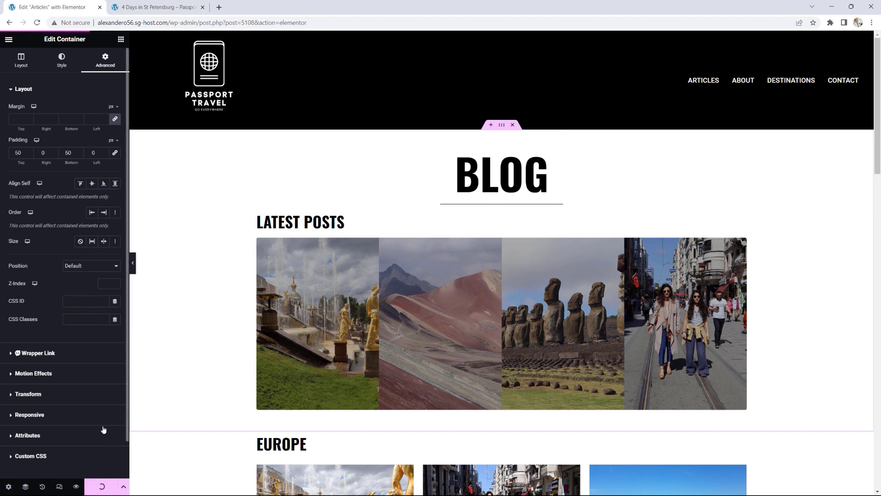
left_click(8, 39)
left_click(41, 185)
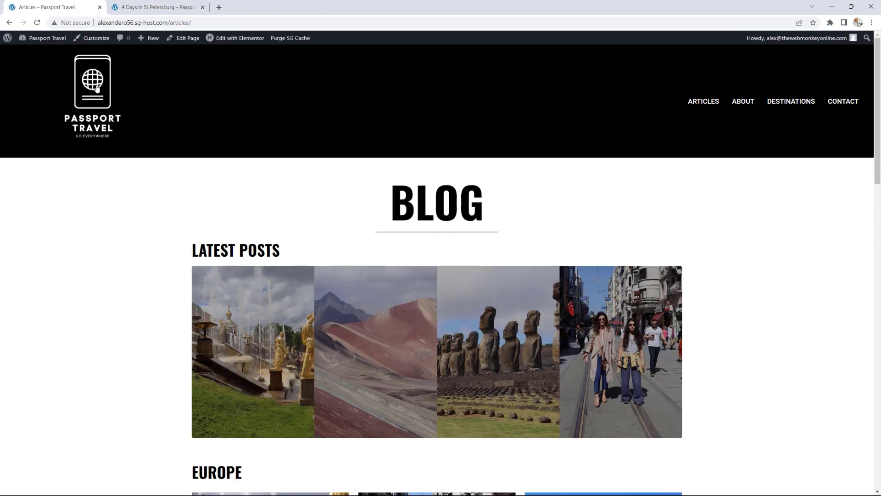
Step: Go from the homepage to the Articles page and scroll through its post grids
left_click(92, 91)
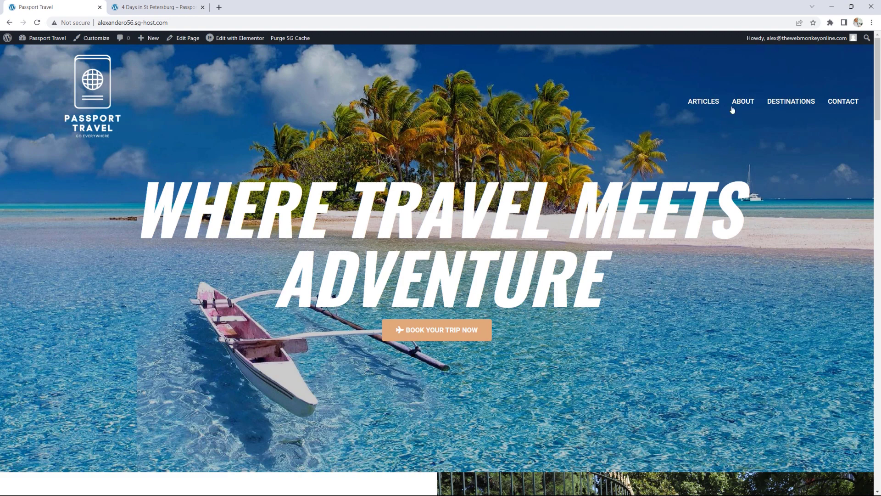
left_click(704, 102)
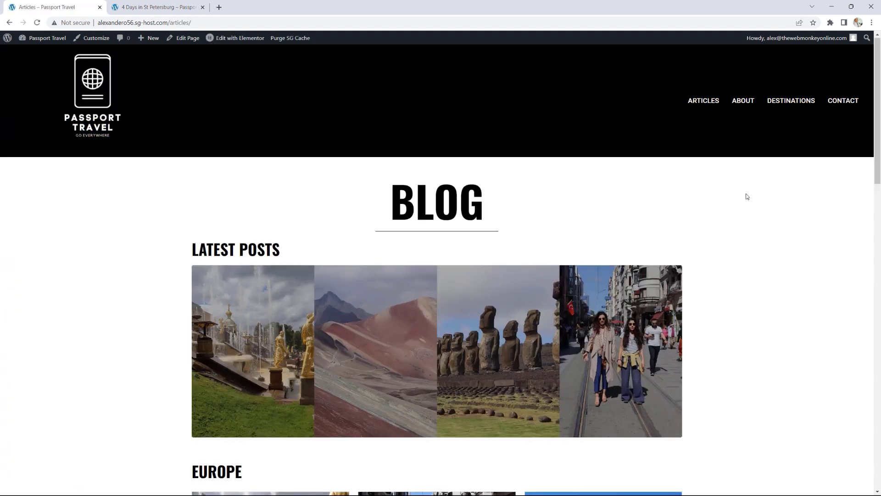
scroll(747, 196, "down", 2)
scroll(792, 200, "down", 4)
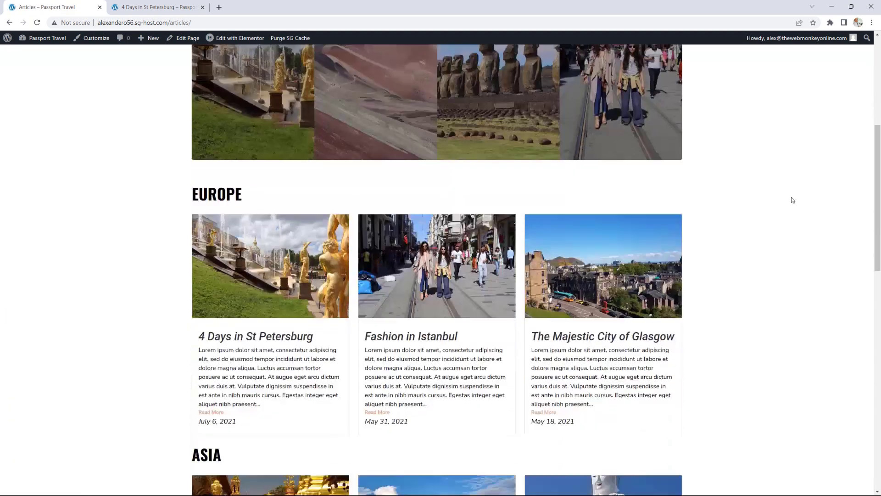
scroll(793, 200, "down", 3)
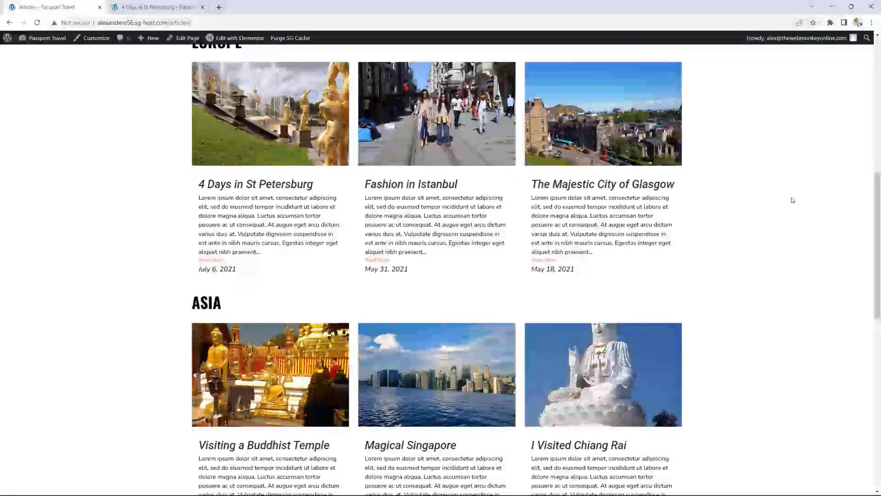
scroll(792, 200, "up", 2)
Step: Check the '4 Days in St Petersburg' and 'I Visited Chiang Rai' post links from Articles
left_click(288, 270)
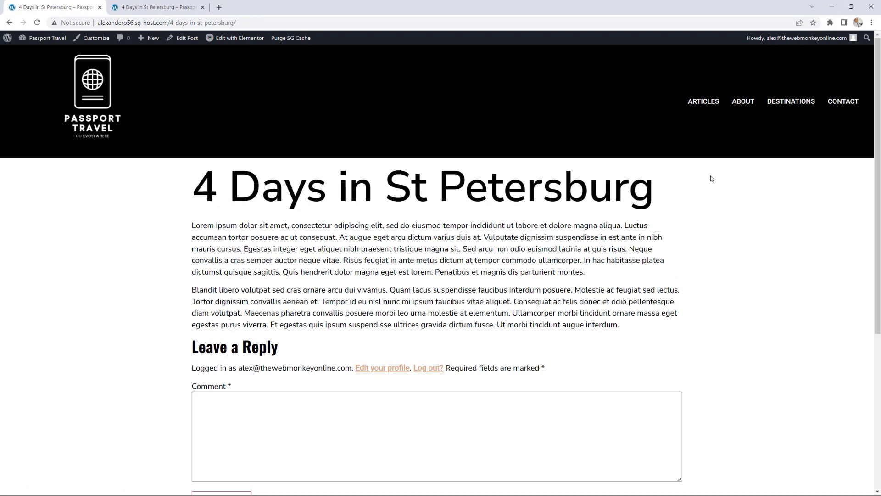
left_click(9, 23)
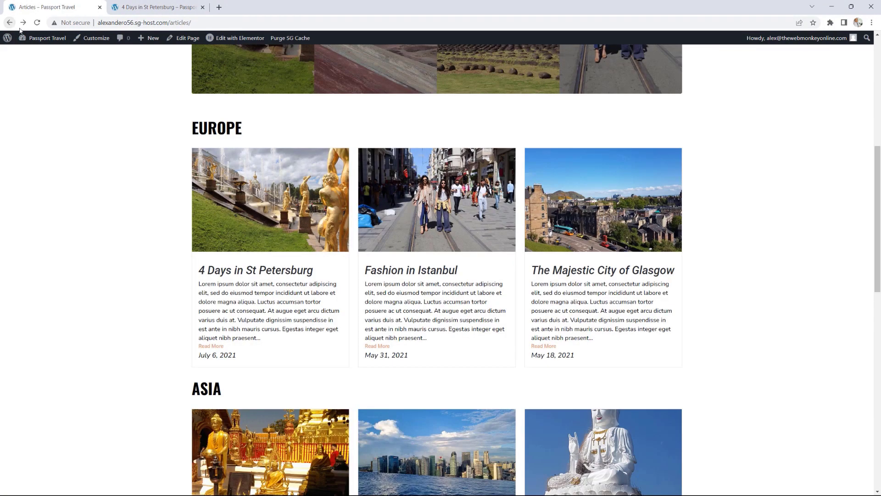
scroll(597, 275, "down", 4)
left_click(571, 361)
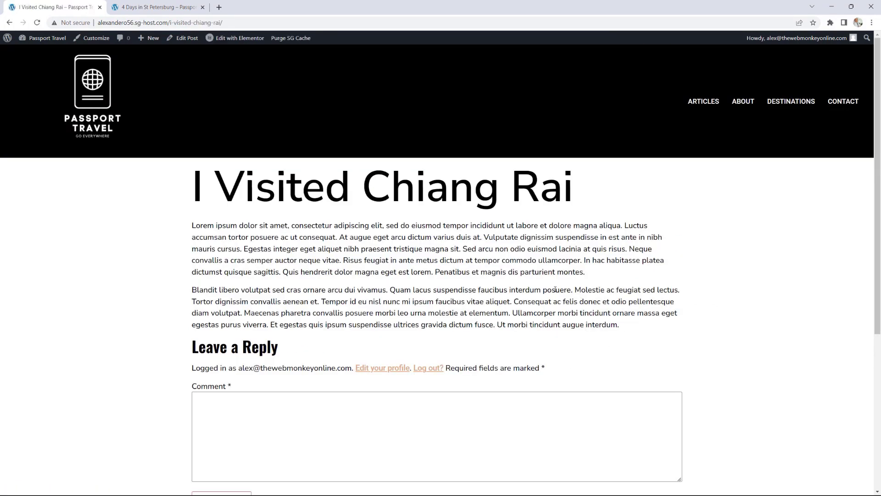
left_click(709, 102)
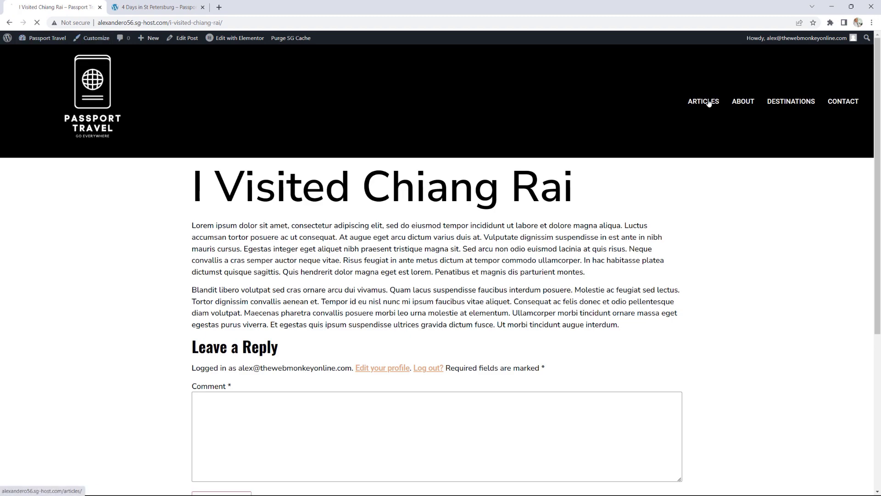
Step: Review the Articles page grids once more, then go to the Contact page
scroll(755, 264, "down", 4)
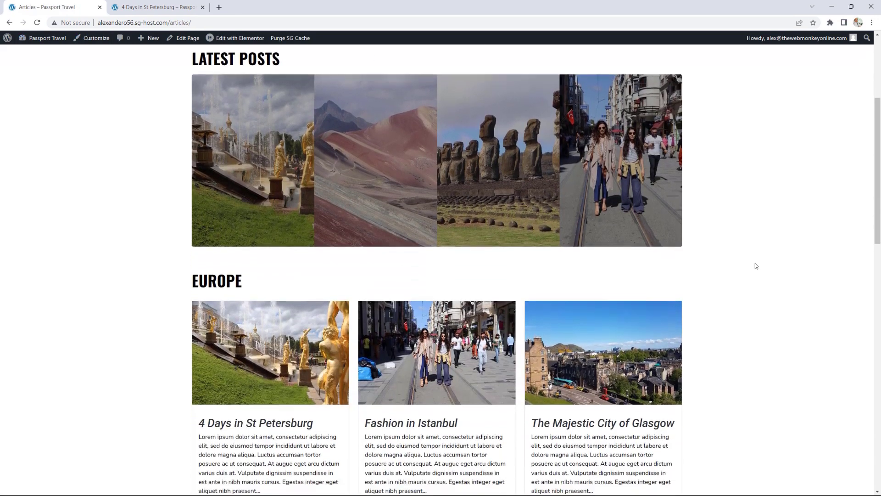
scroll(756, 266, "down", 7)
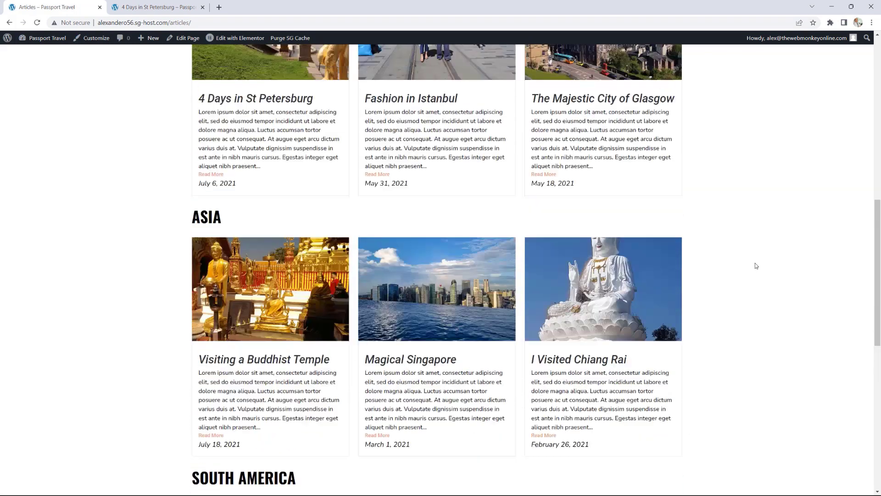
scroll(756, 266, "up", 8)
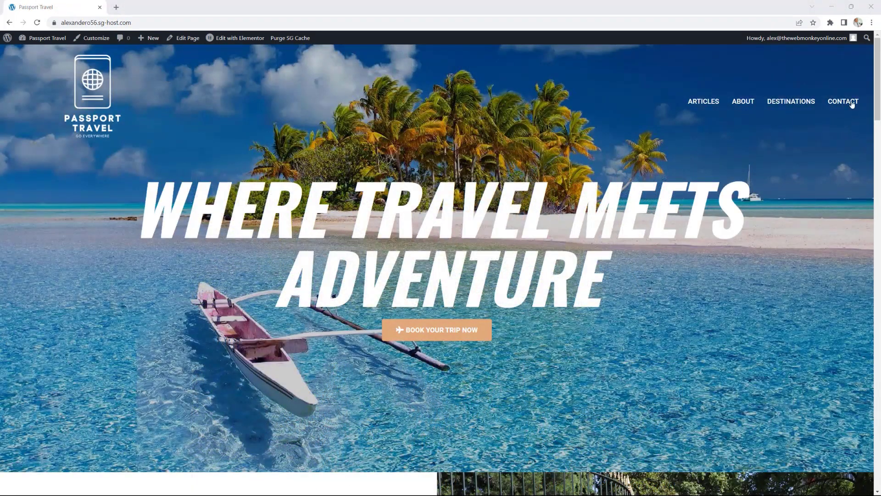
left_click(850, 102)
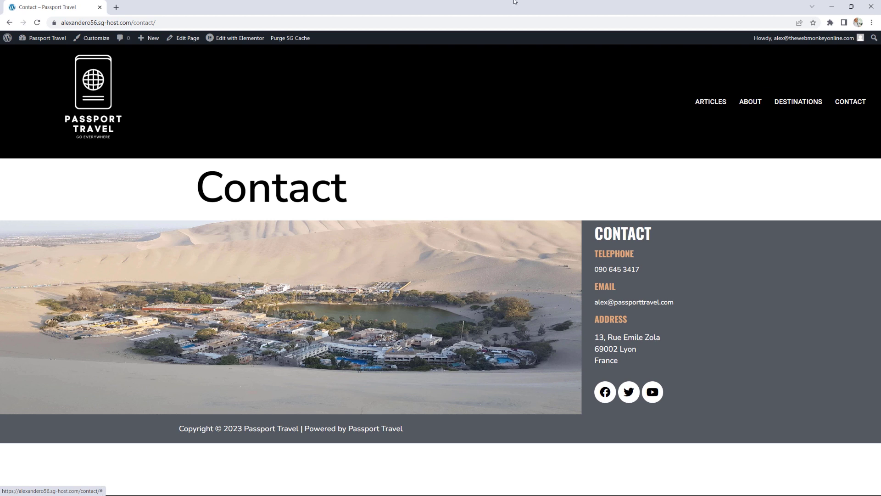
Step: Edit Contact in Elementor and place an Essential Addons Ninja Forms widget below the Contact heading
left_click(234, 39)
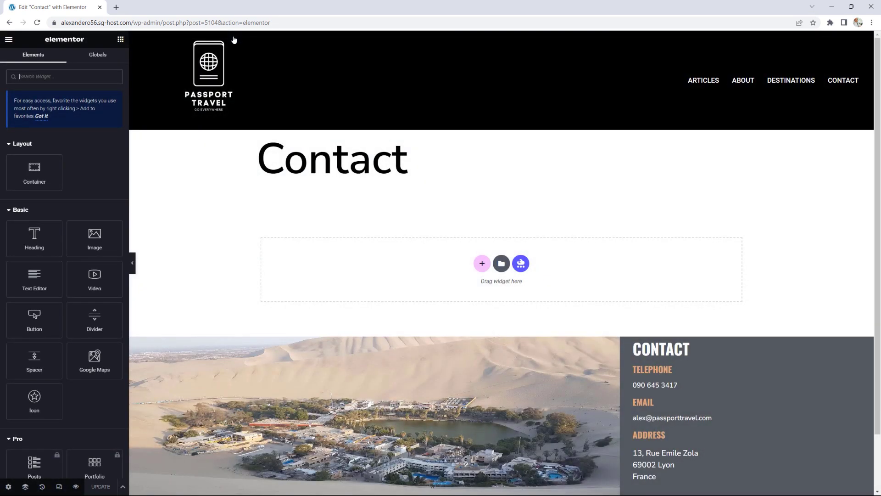
scroll(65, 220, "down", 10)
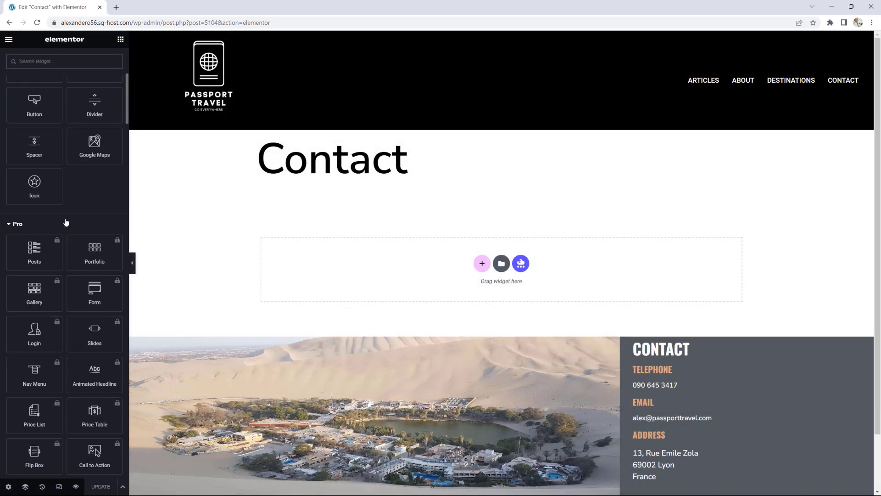
scroll(64, 217, "down", 12)
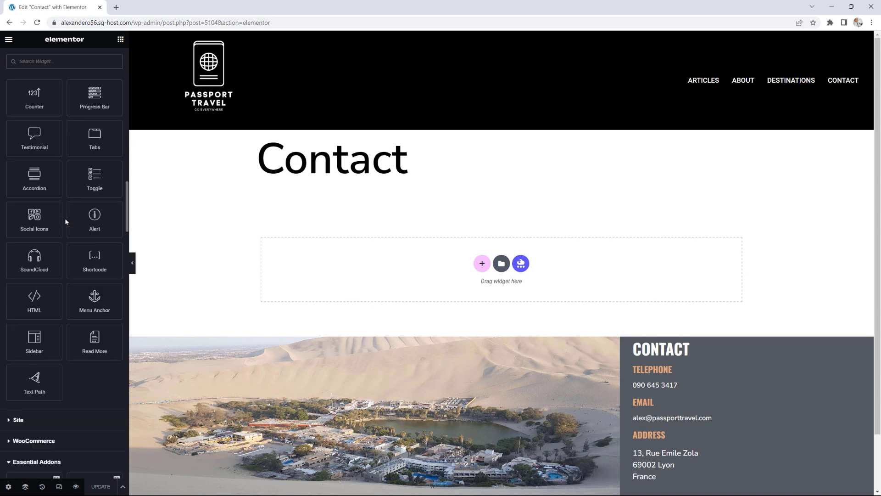
scroll(65, 221, "down", 2)
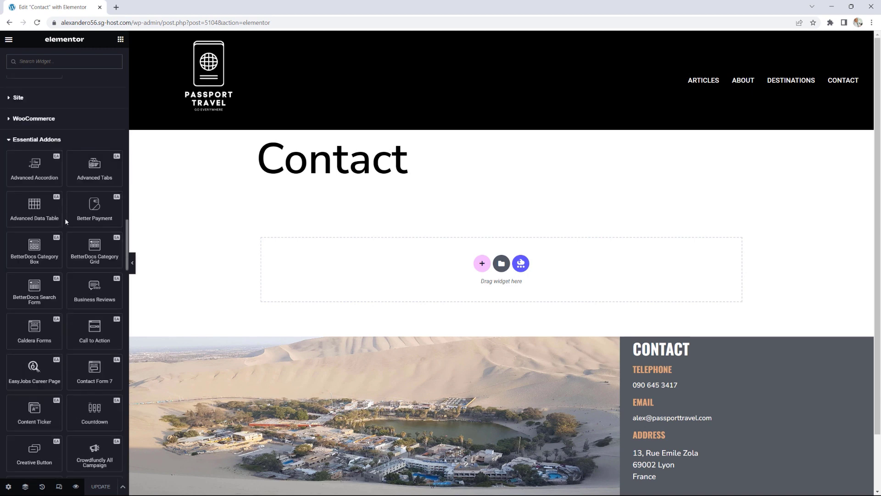
scroll(91, 233, "down", 2)
scroll(91, 233, "down", 1)
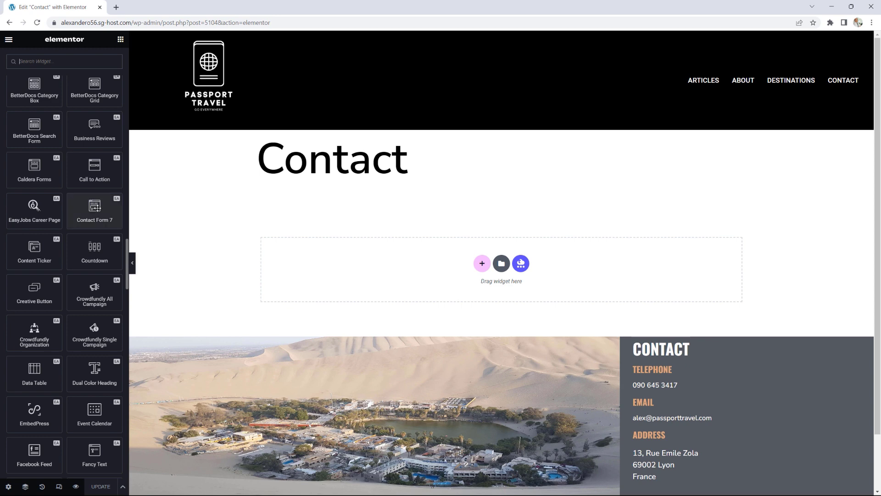
scroll(119, 245, "down", 2)
scroll(118, 244, "down", 4)
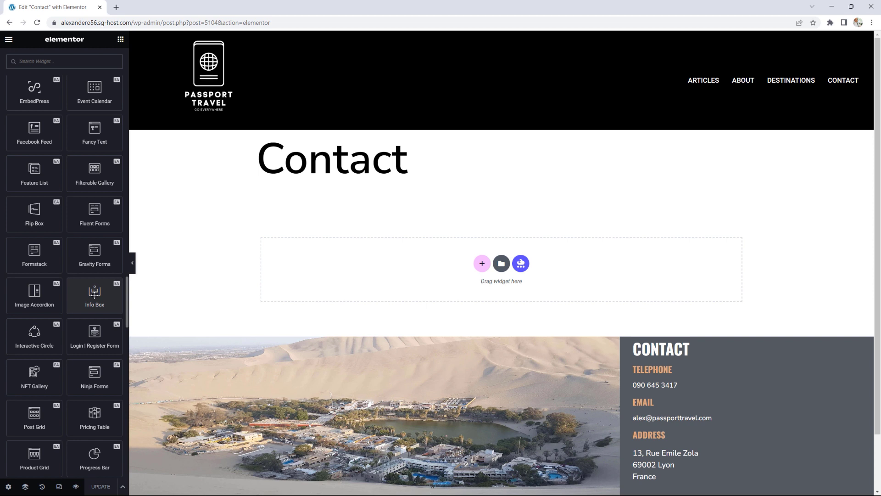
left_click_drag(95, 376, 386, 270)
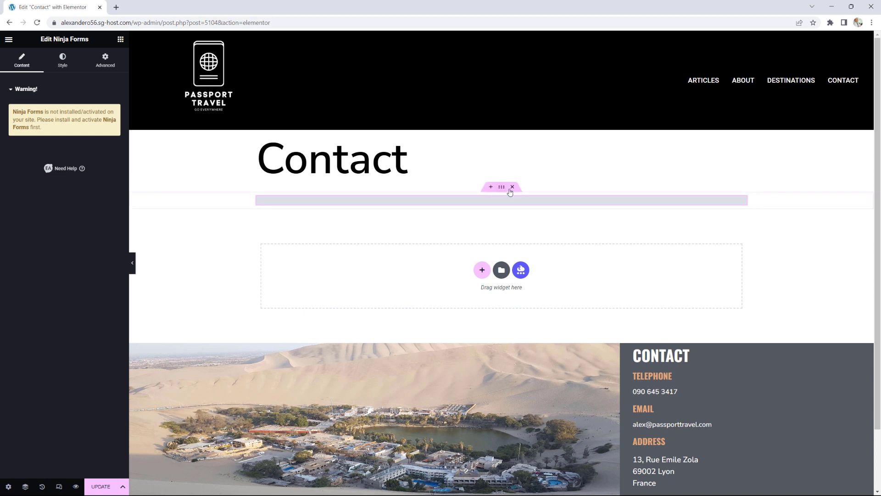
Step: Delete the empty Ninja Forms widget and leave Elementor without saving
left_click(510, 192)
left_click(8, 38)
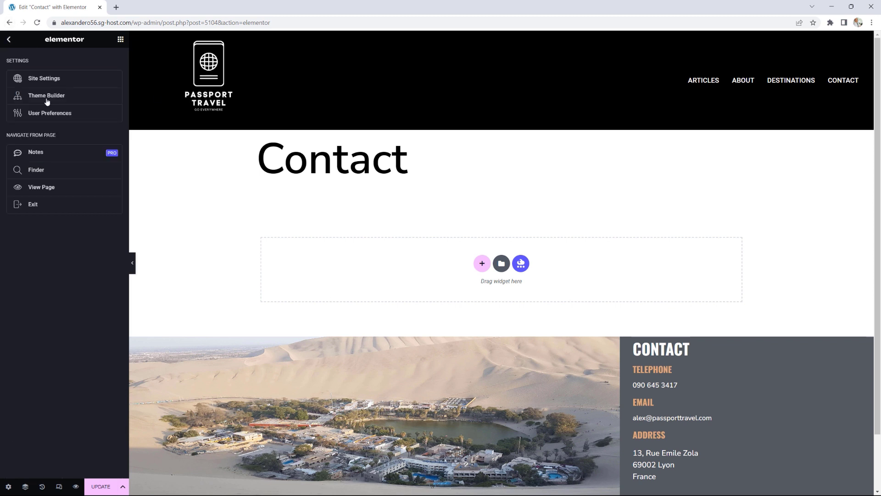
left_click(41, 205)
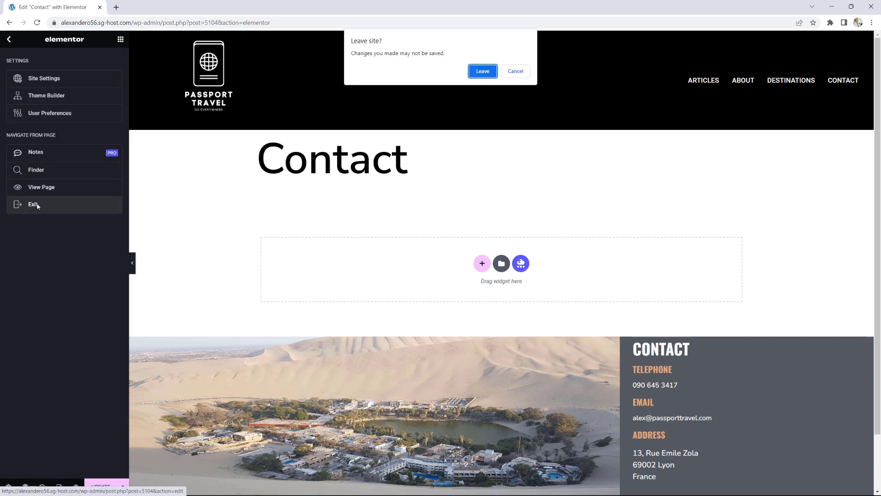
left_click(482, 72)
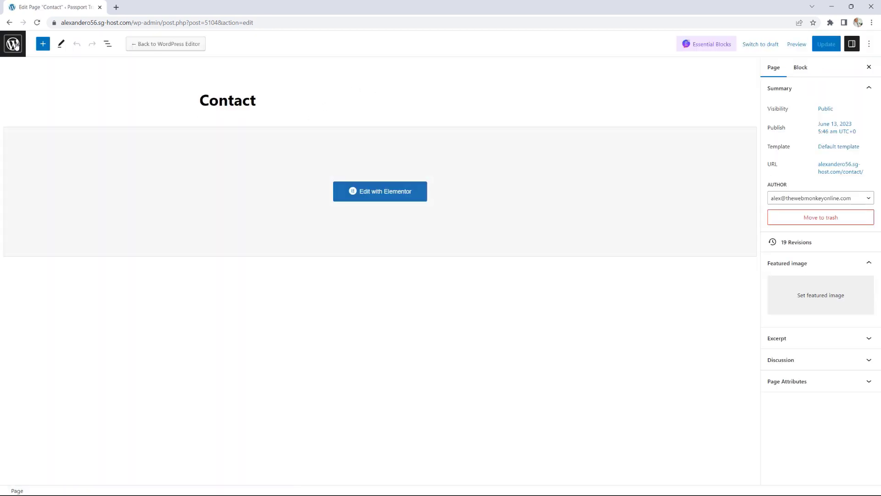
left_click(14, 45)
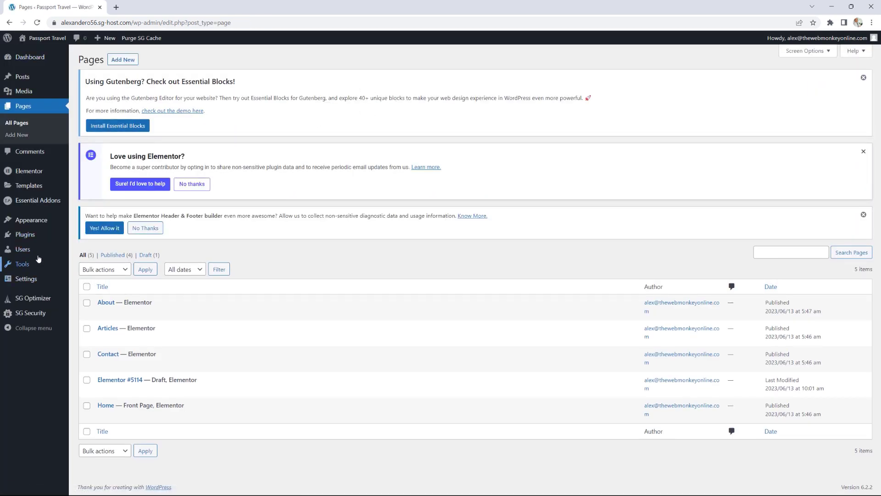
Step: Search plugins for 'wp forms', then install and activate the WPForms contact form plugin
mouse_move(40, 235)
left_click(96, 250)
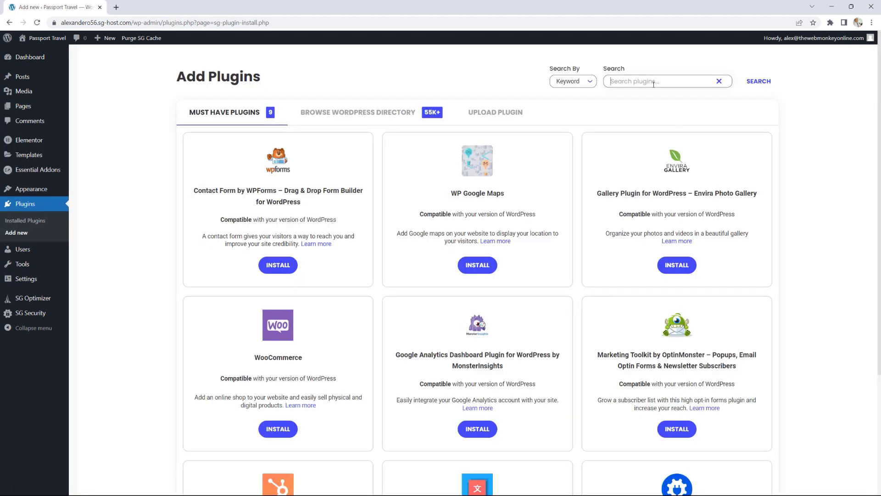
left_click(653, 83)
type("wp forms")
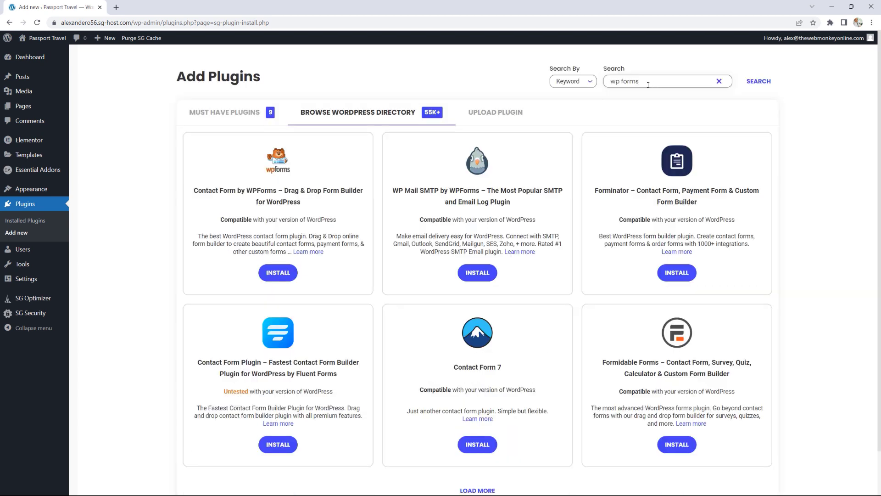
left_click(279, 274)
left_click(278, 274)
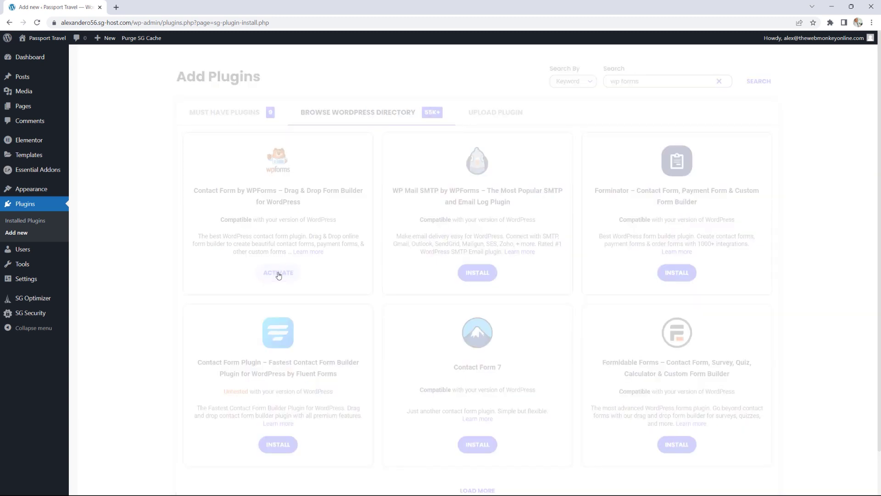
left_click(37, 25)
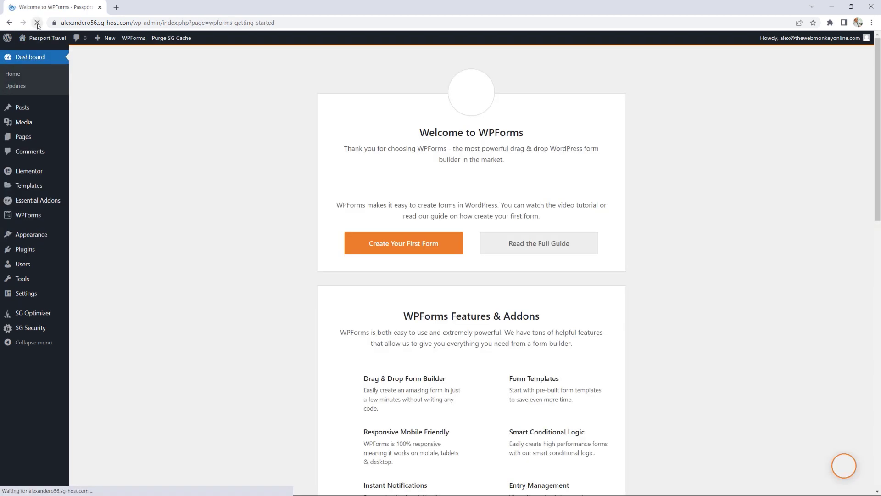
Step: Create a new WPForms form named 'Contact Form' from the Simple Contact Form template
mouse_move(40, 215)
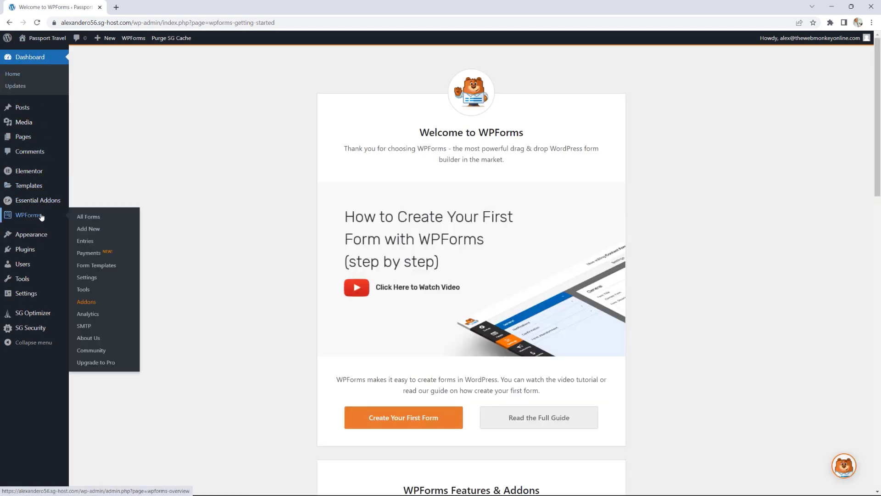
left_click(95, 231)
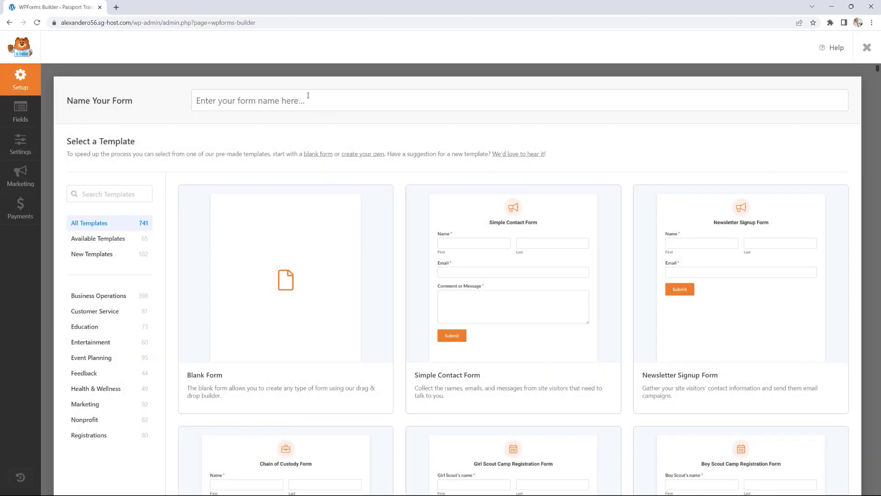
left_click(308, 96)
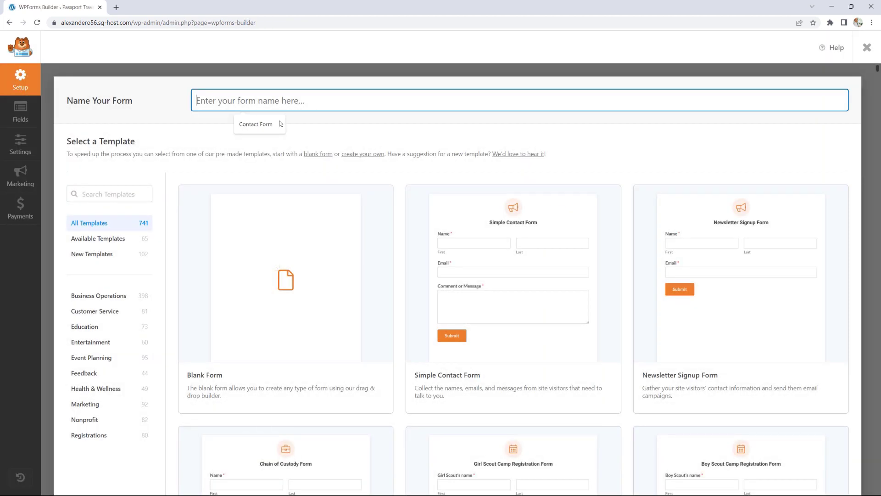
left_click(258, 128)
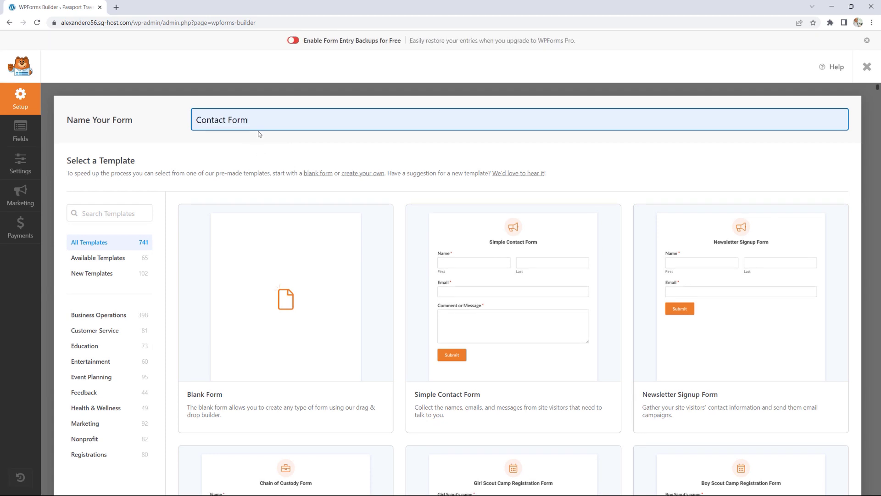
scroll(532, 272, "down", 3)
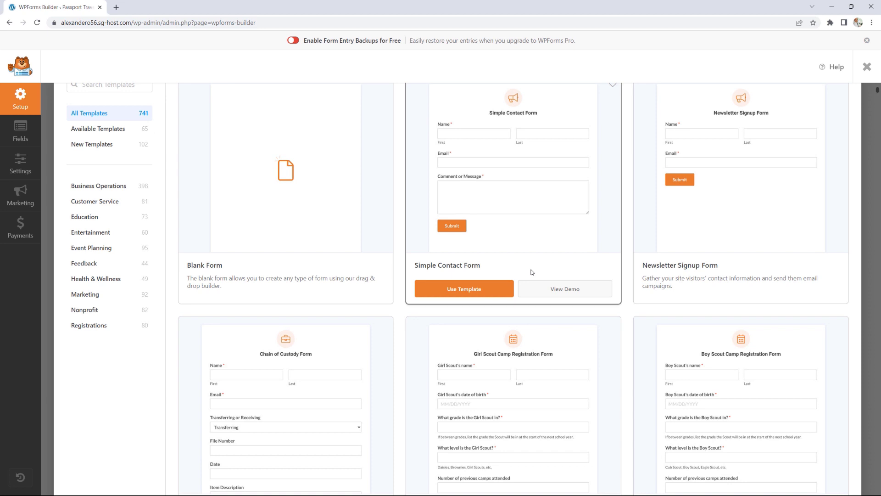
scroll(532, 273, "up", 2)
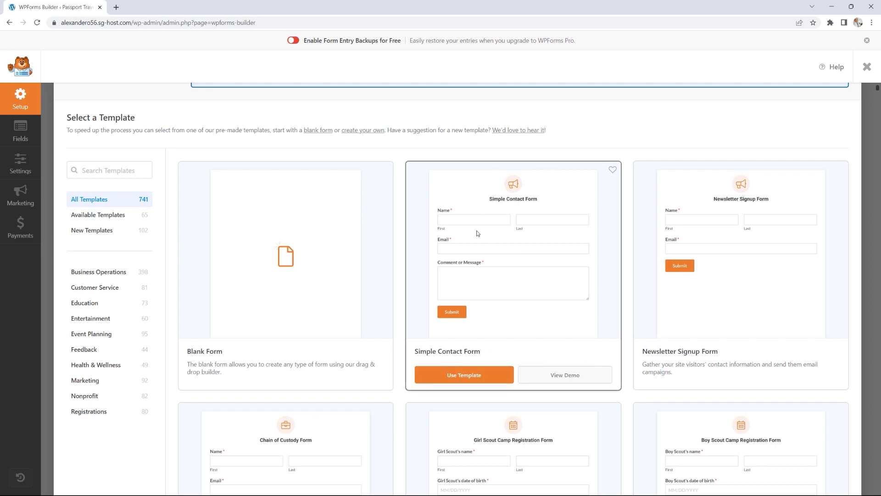
left_click(480, 382)
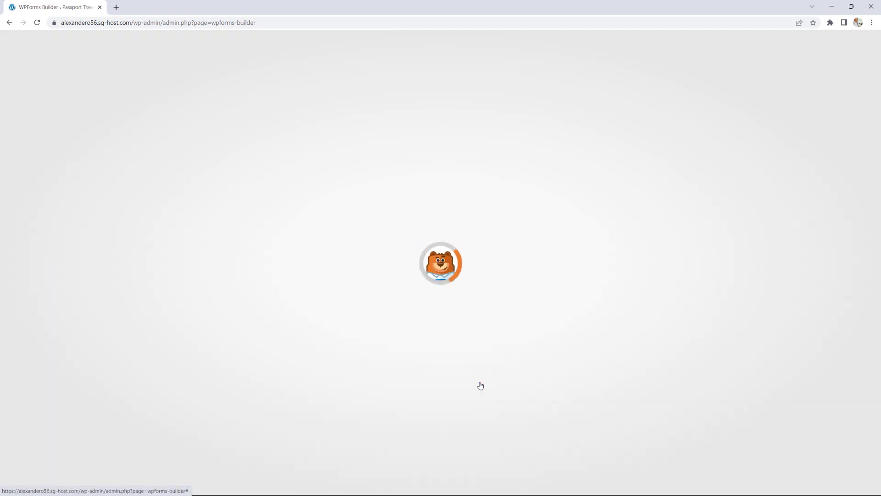
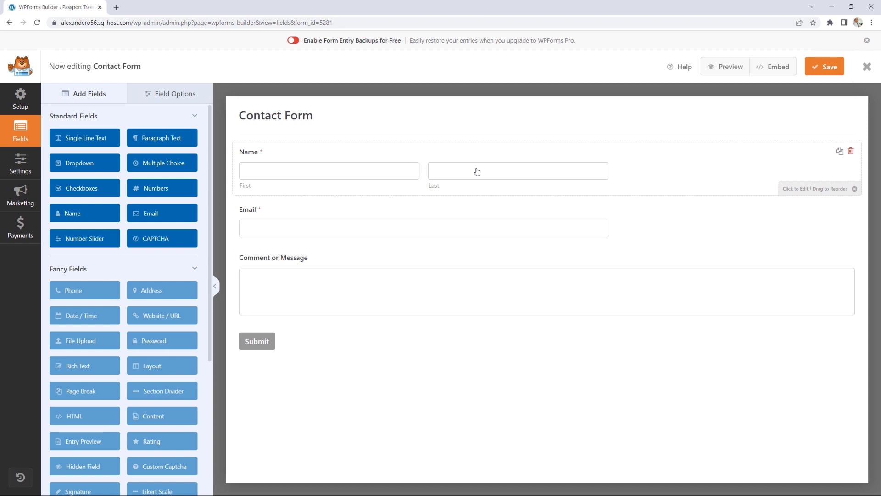
Step: Switch the Contact Form's Name field to the Simple format, then bring up the form settings
left_click(362, 170)
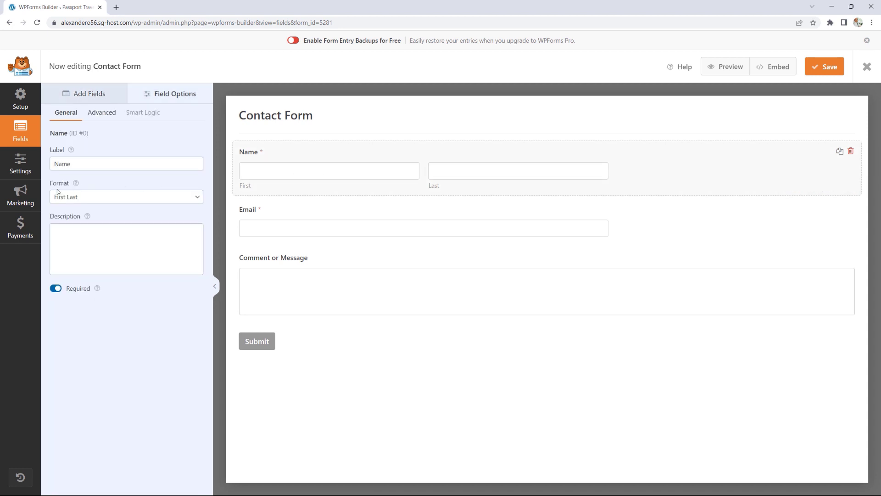
left_click(81, 197)
left_click(80, 208)
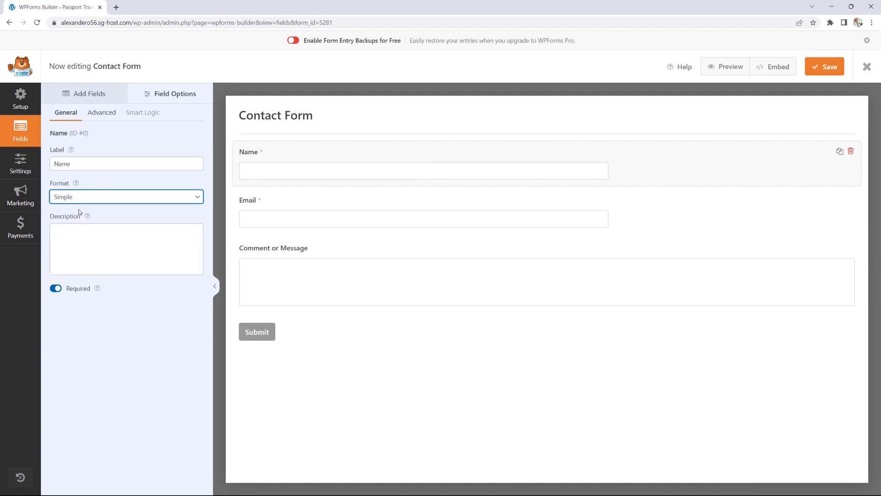
left_click(22, 163)
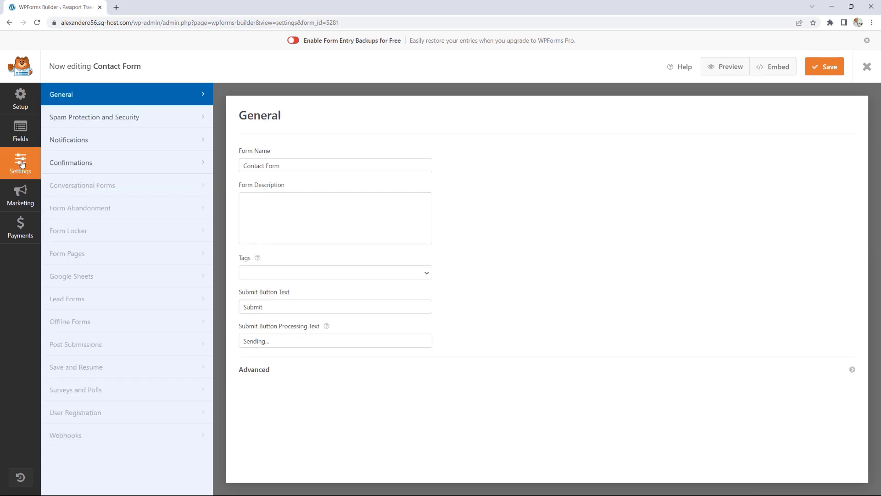
Step: In the email notification, insert the Name smart tag into From Name and try Email in From Email
left_click(150, 120)
left_click(146, 140)
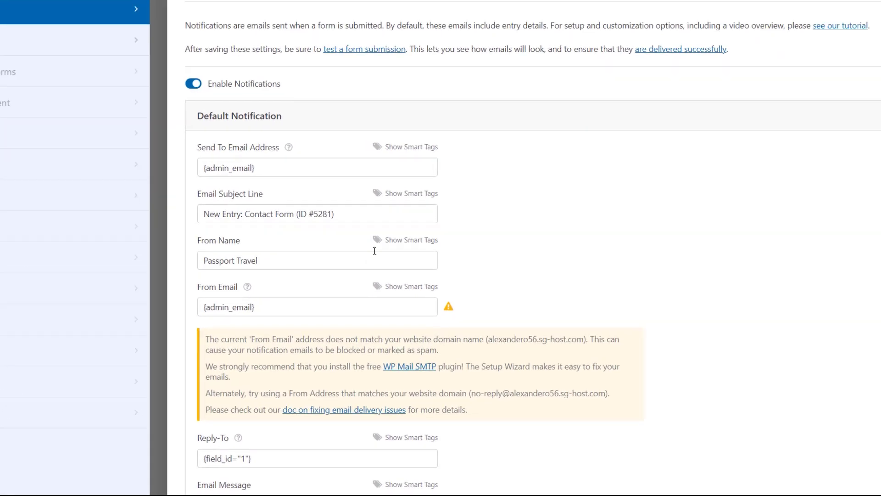
left_click(412, 242)
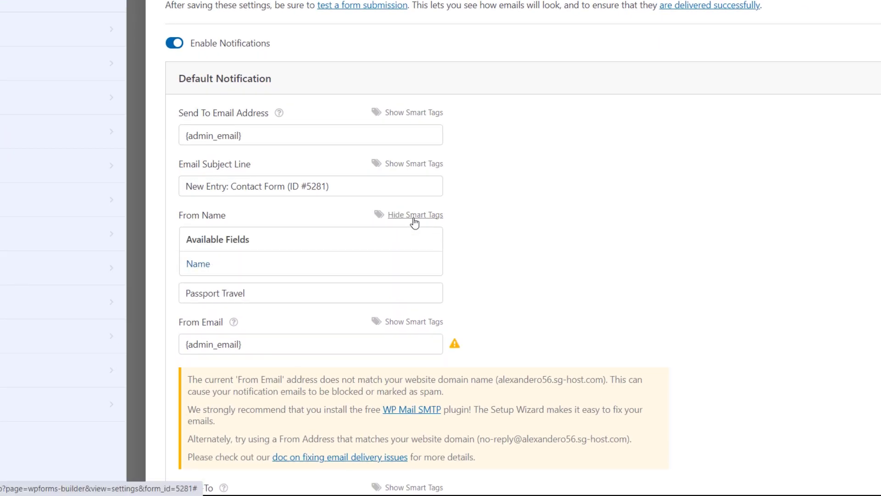
left_click(198, 264)
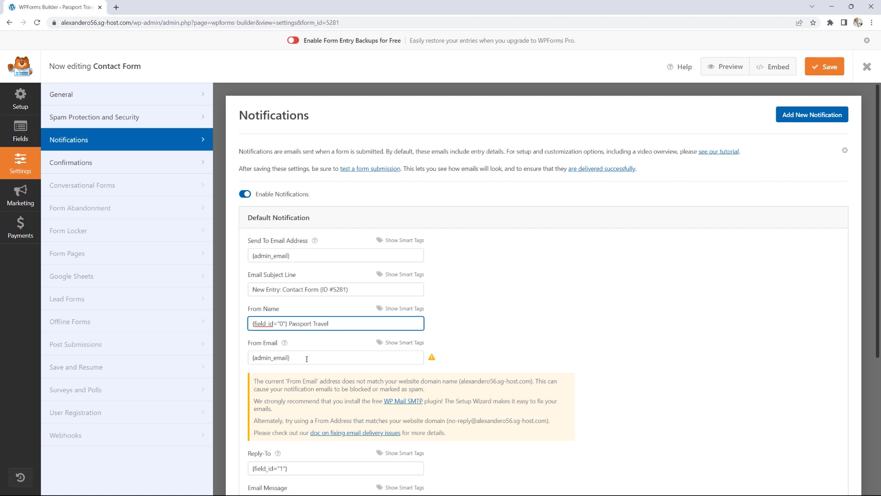
left_click(402, 343)
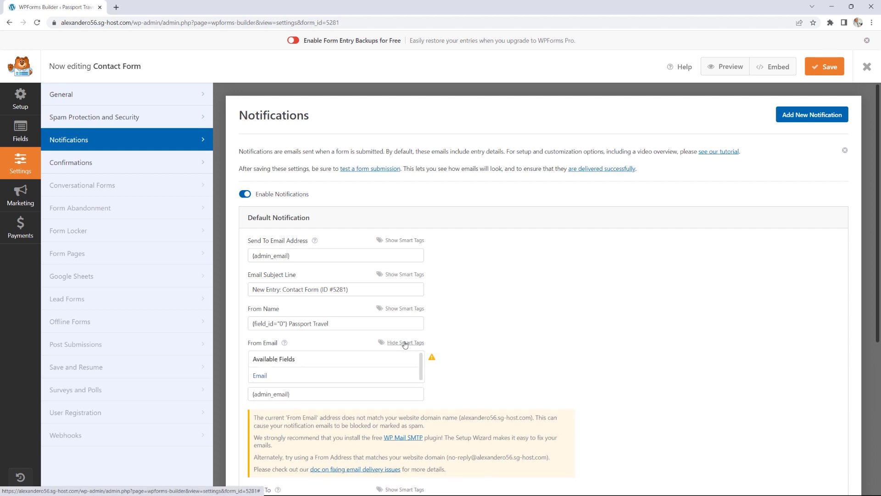
left_click(260, 376)
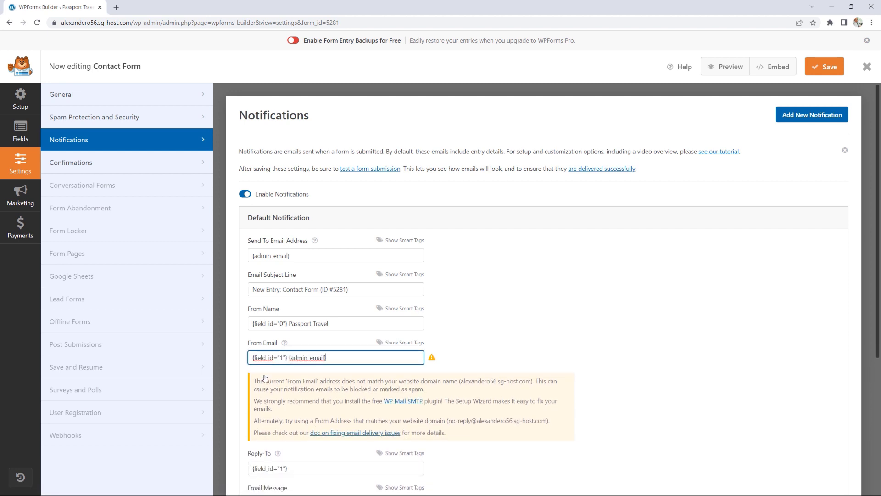
left_click(133, 171)
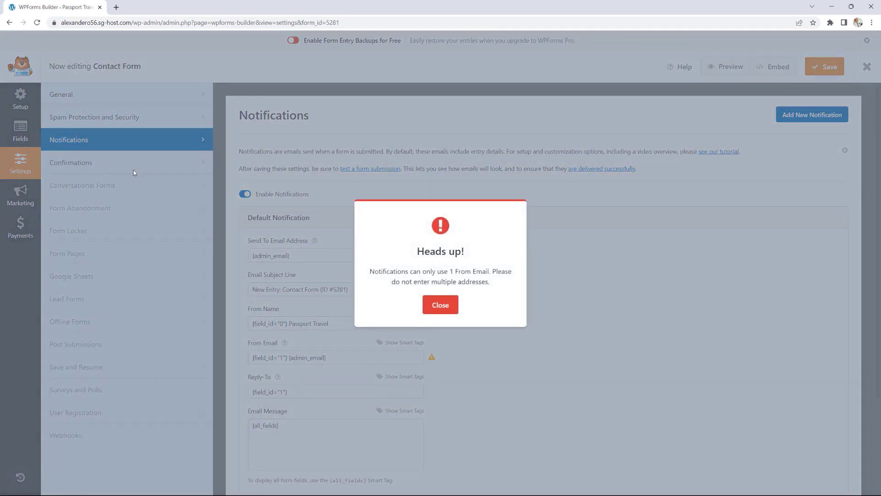
left_click(435, 296)
Step: Keep the confirmation type as Message, save the Contact Form and close the builder
left_click(114, 165)
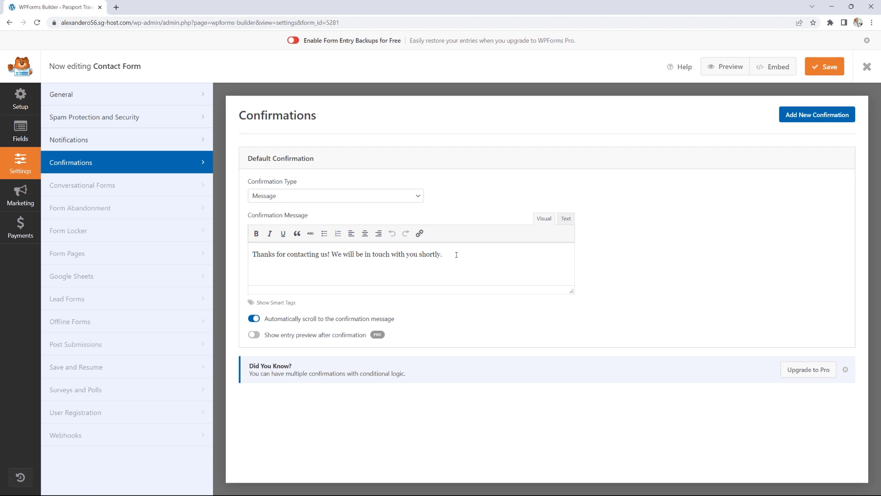
left_click(388, 198)
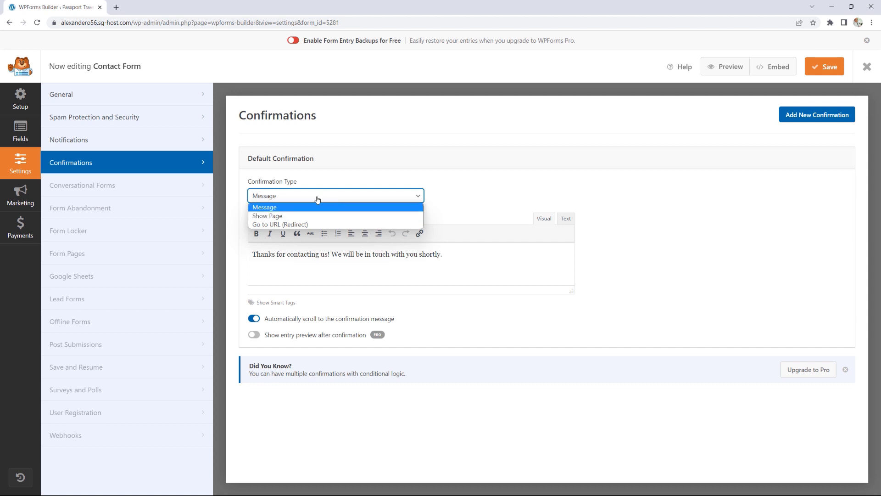
left_click(820, 70)
left_click(824, 72)
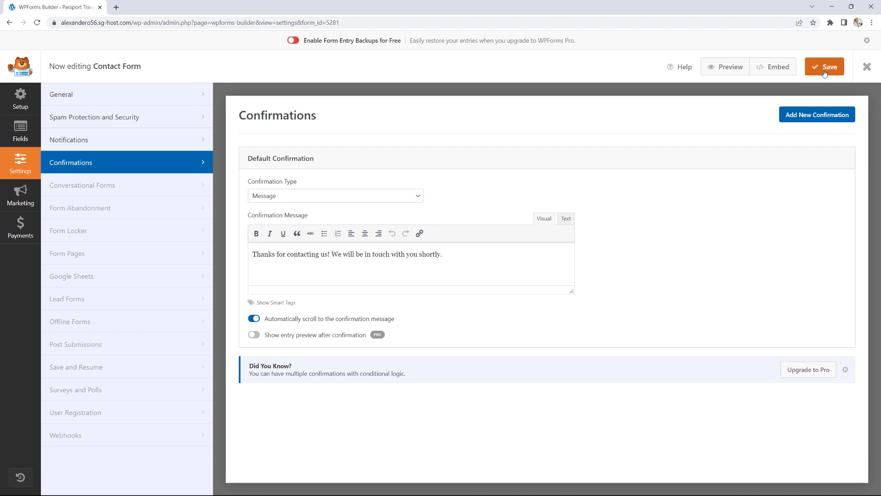
left_click(867, 67)
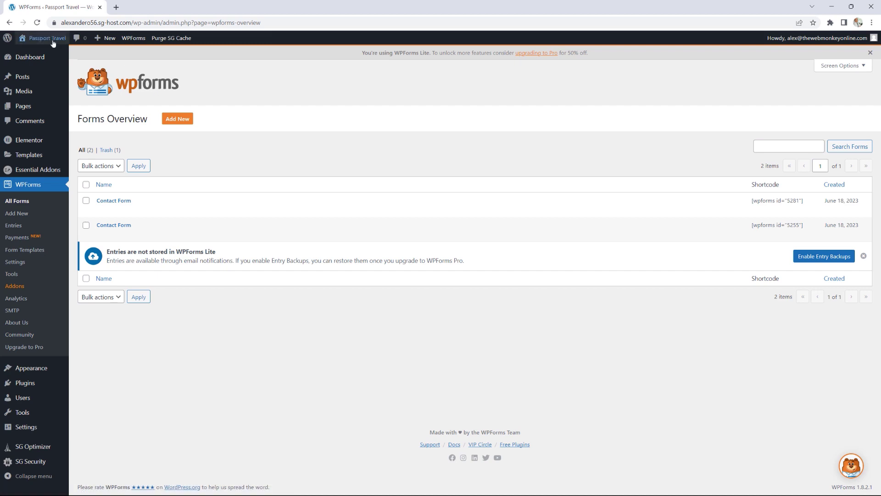
Step: Open the Contact page in Elementor and hide its page title
left_click(53, 43)
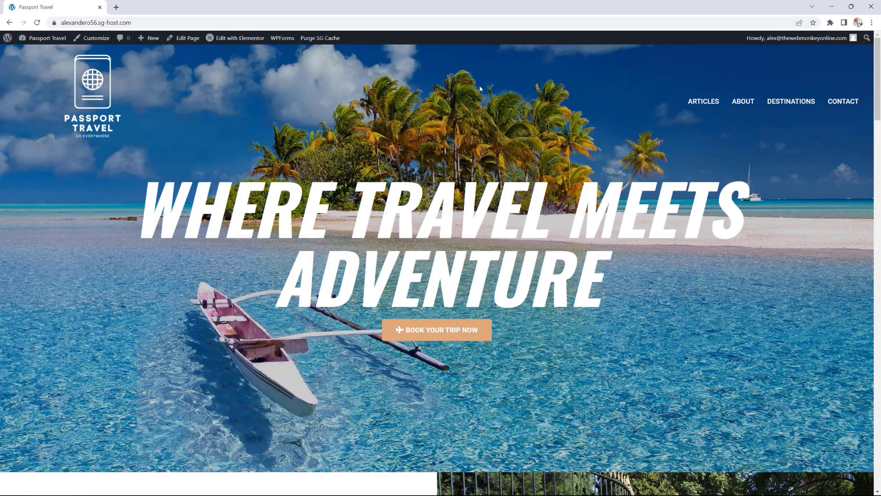
left_click(838, 105)
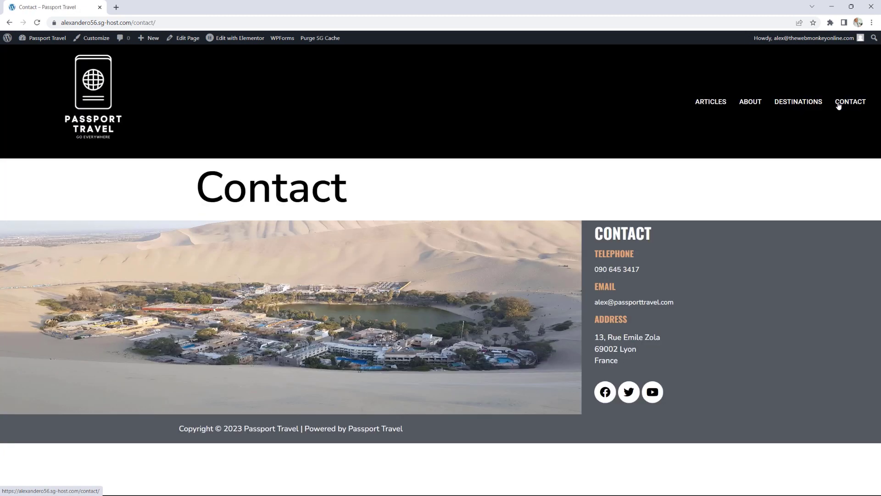
left_click(243, 39)
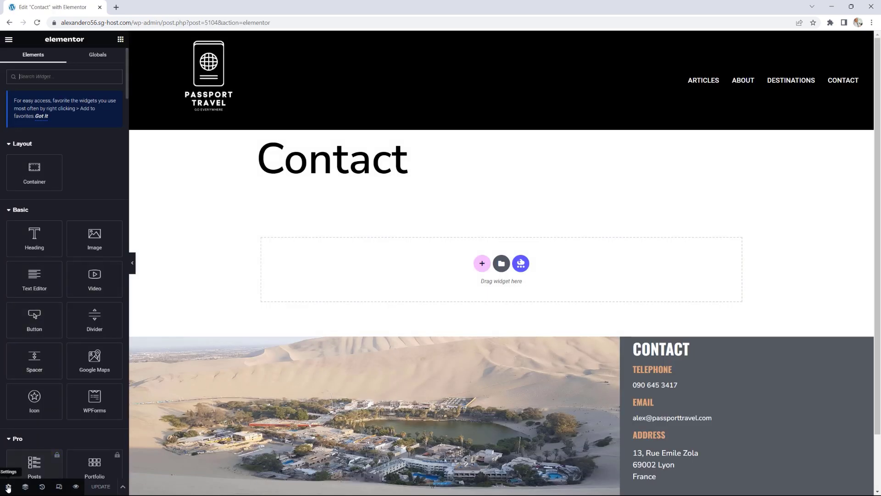
left_click(8, 487)
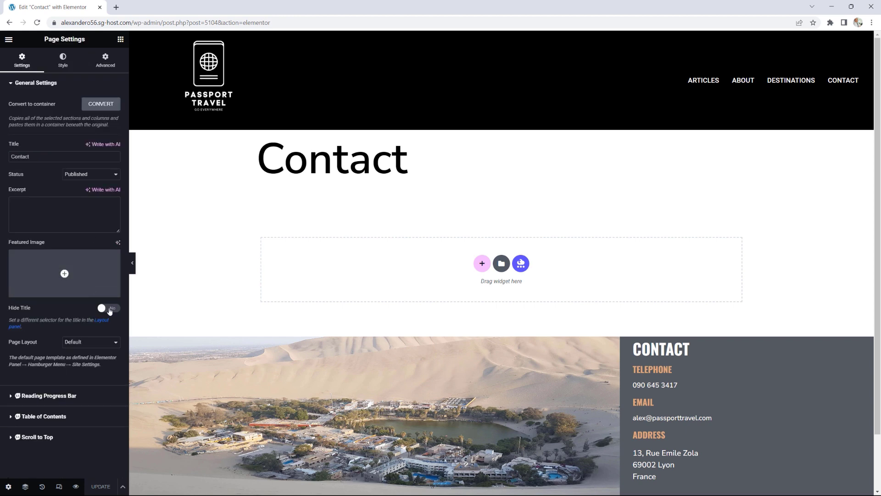
left_click(109, 308)
Step: Add a centred H1 heading reading 'CONTACT US' to the Contact page
left_click(120, 39)
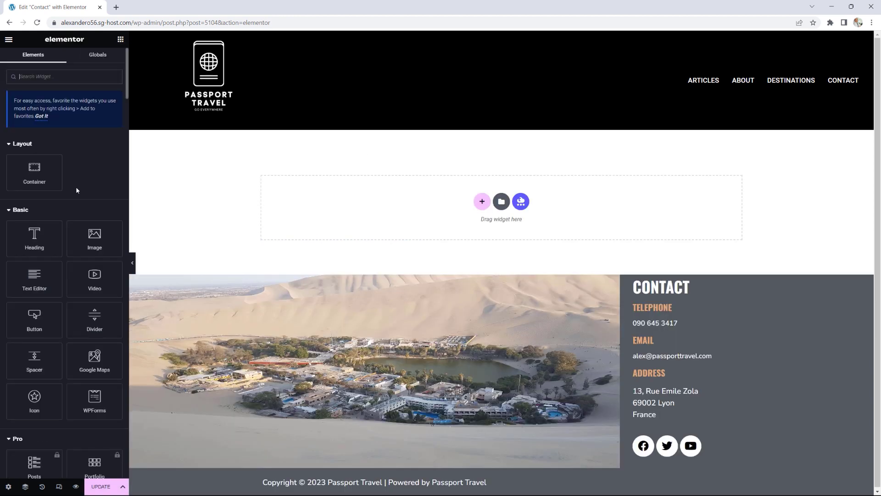
left_click_drag(34, 236, 432, 215)
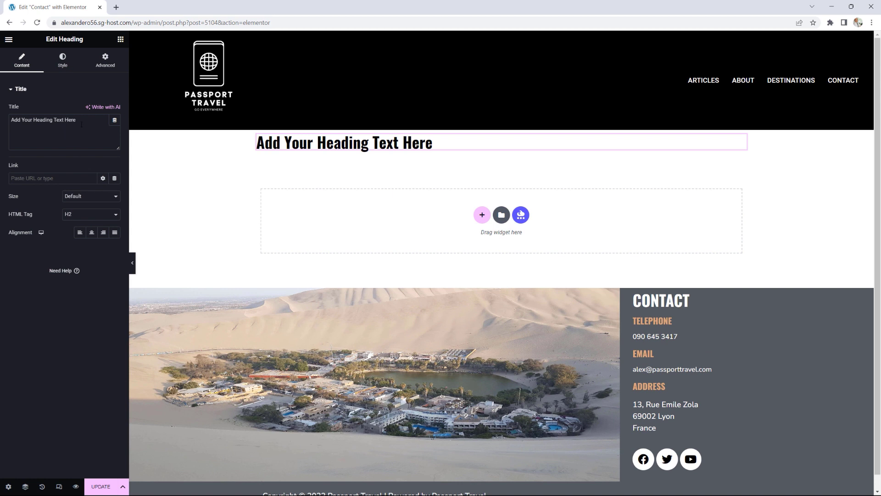
left_click_drag(81, 124, 1, 128)
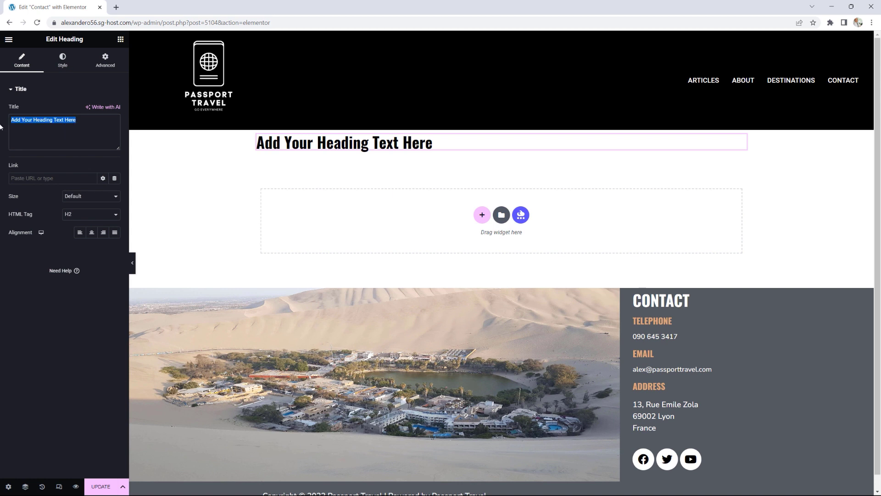
type("CONTACT US")
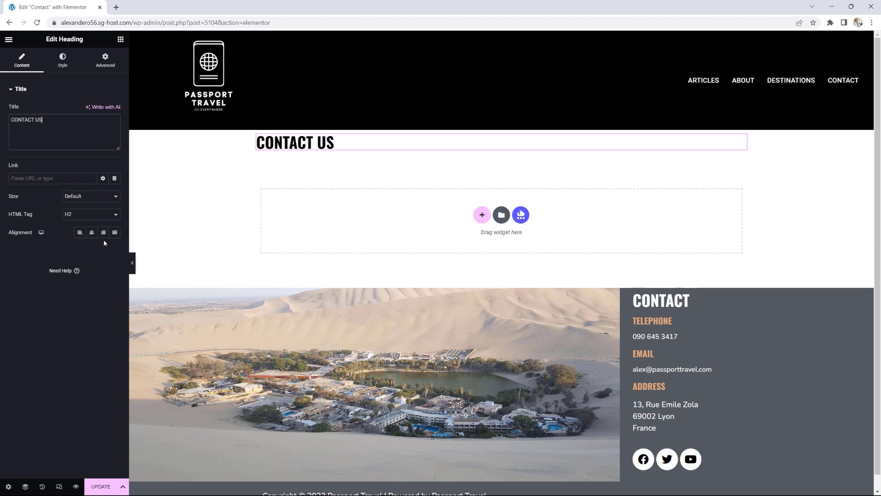
left_click(91, 232)
left_click(84, 216)
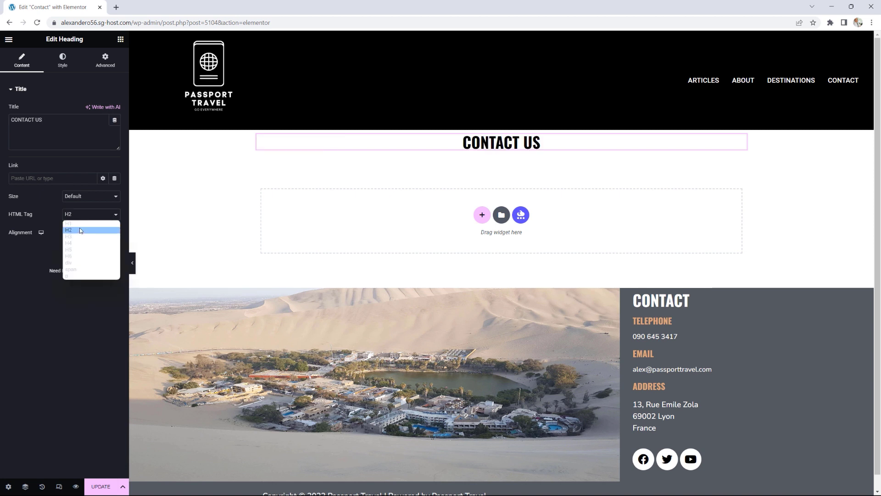
left_click(81, 223)
Step: Set the CONTACT US heading font to Oswald
left_click(62, 59)
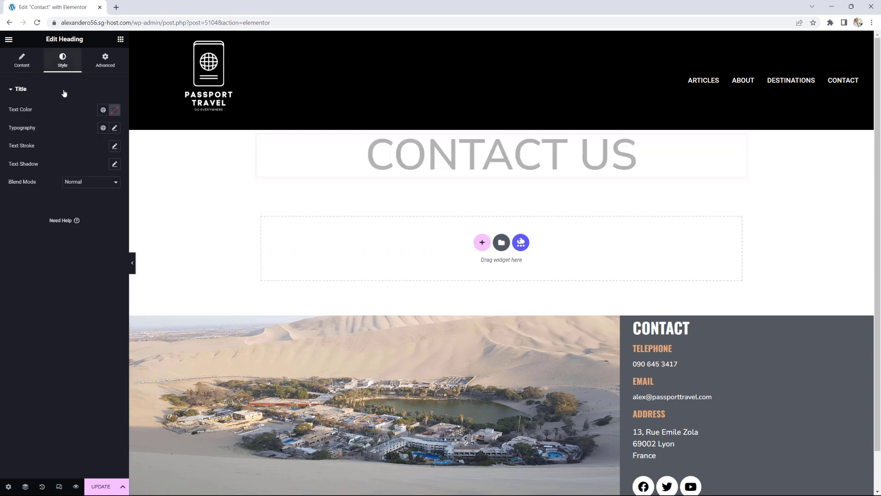
left_click(115, 127)
left_click(85, 170)
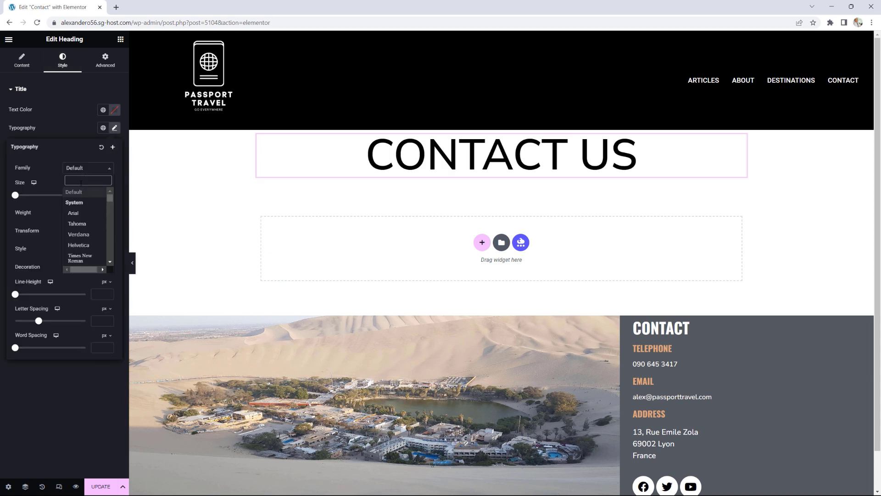
type("OSWA")
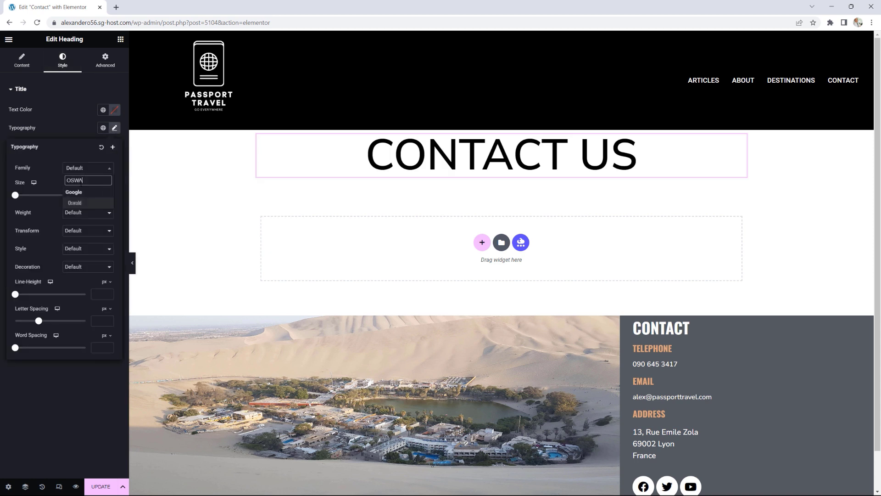
left_click(84, 205)
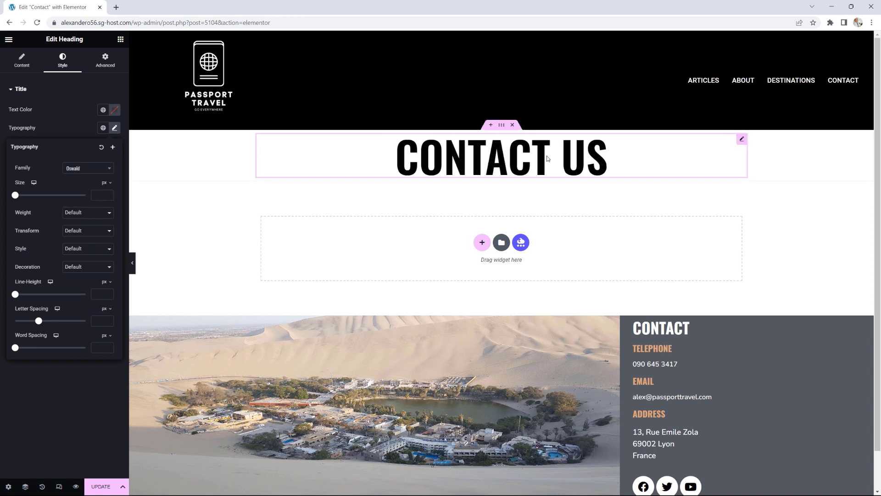
Step: Give the heading's section 50 px top and bottom padding
left_click(502, 129)
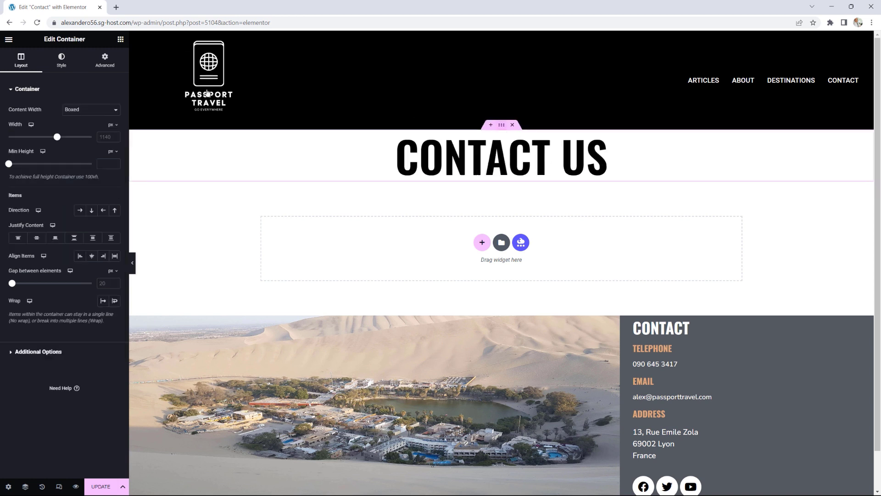
left_click(109, 61)
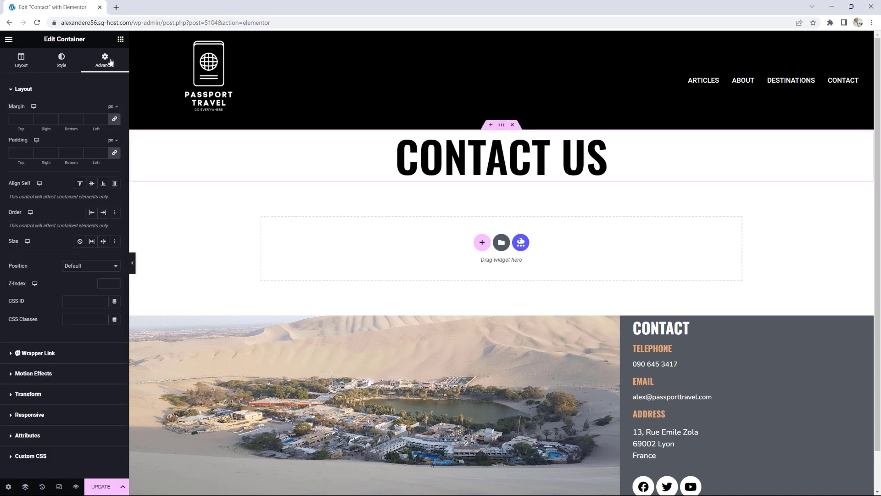
left_click(115, 153)
type("50")
key("Tab")
key("Tab")
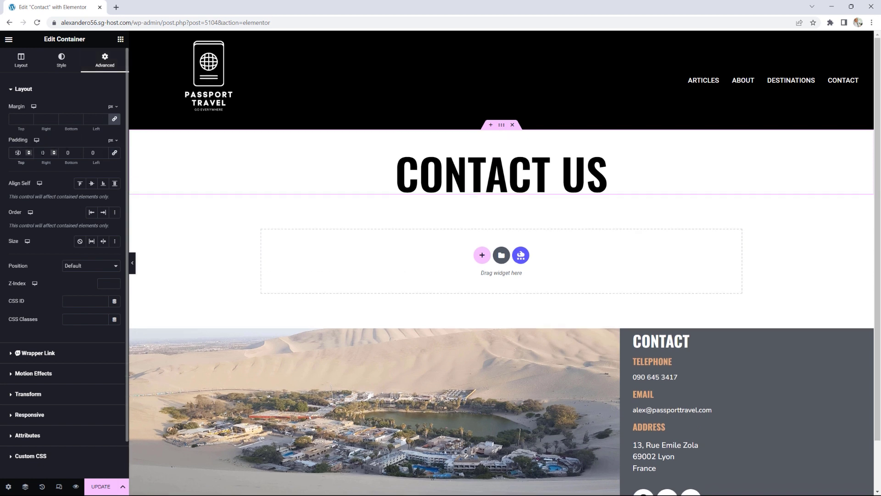
type("50")
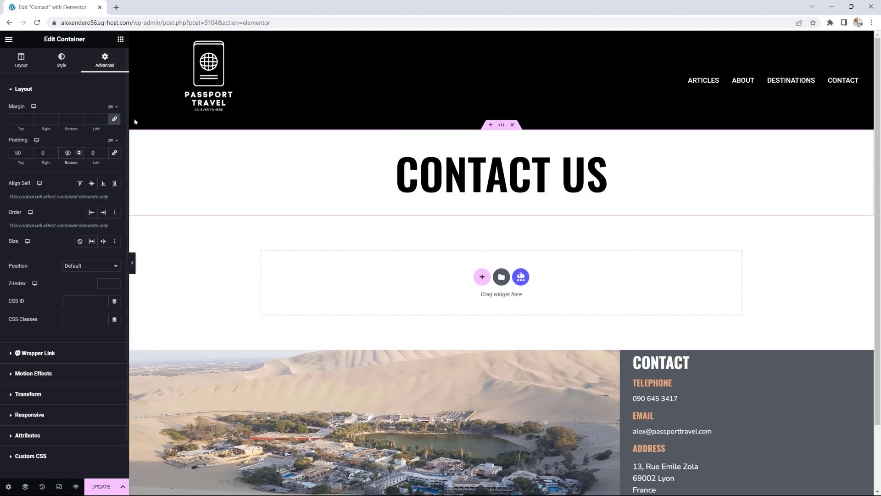
Step: Add a Text Editor under the heading and paste its Lorem ipsum text twice more
left_click(120, 39)
left_click_drag(41, 270, 486, 195)
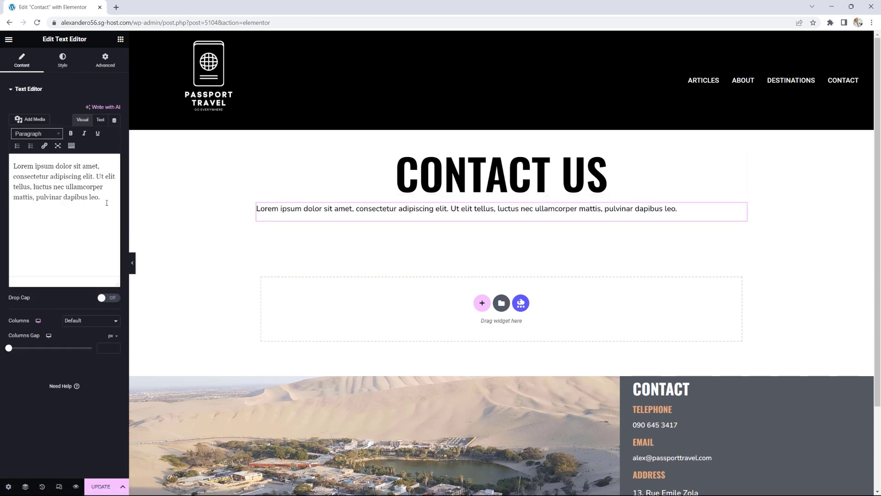
left_click_drag(101, 198, 5, 160)
right_click(47, 177)
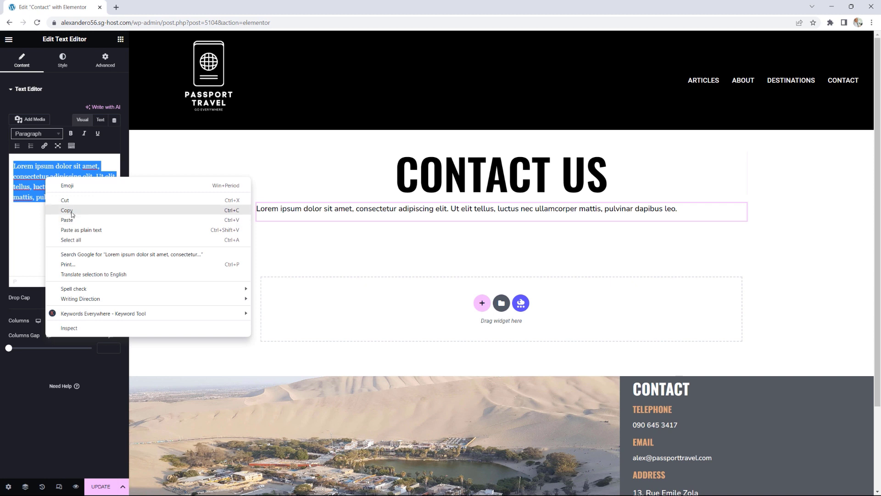
left_click(75, 210)
left_click(109, 198)
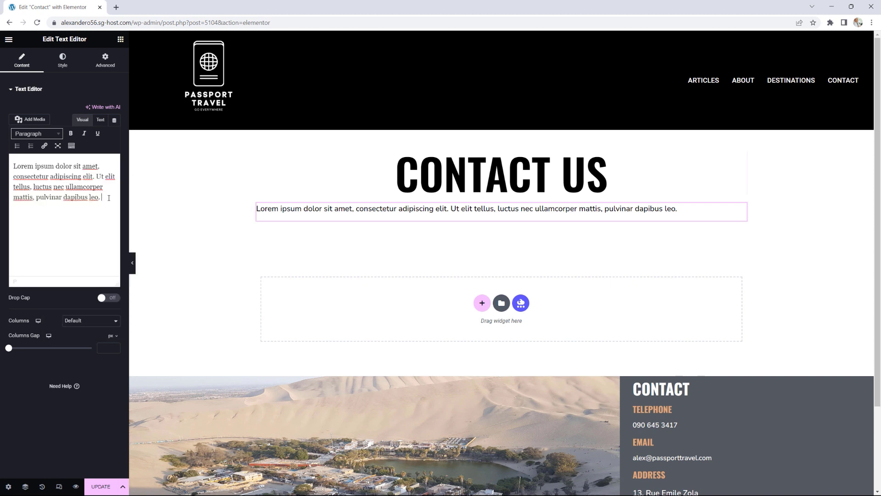
key("ctrl+v")
key("ctrl+v")
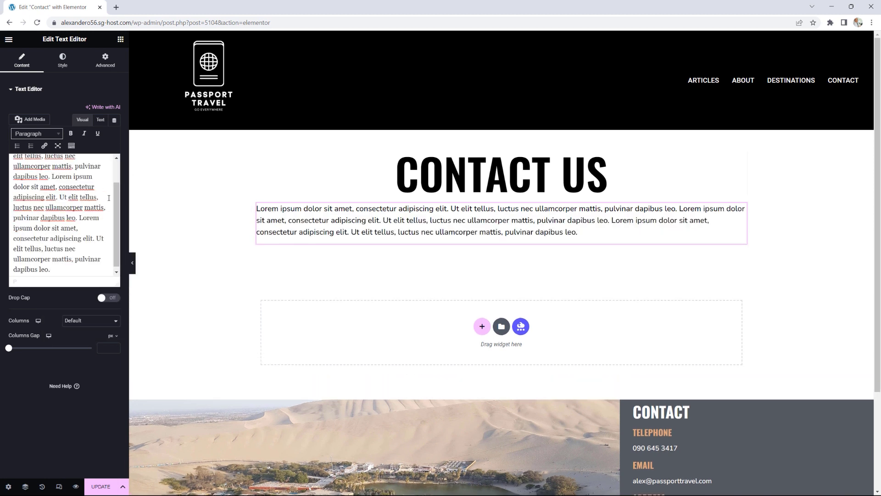
key("ctrl+v")
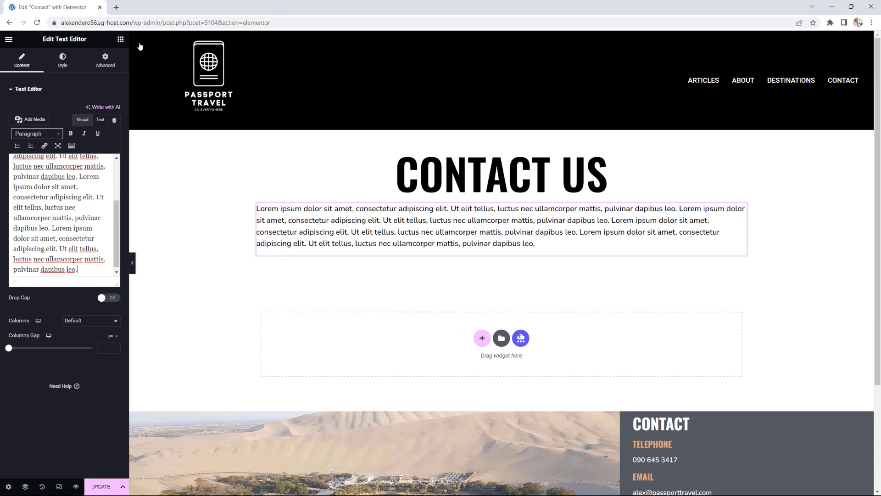
left_click(120, 40)
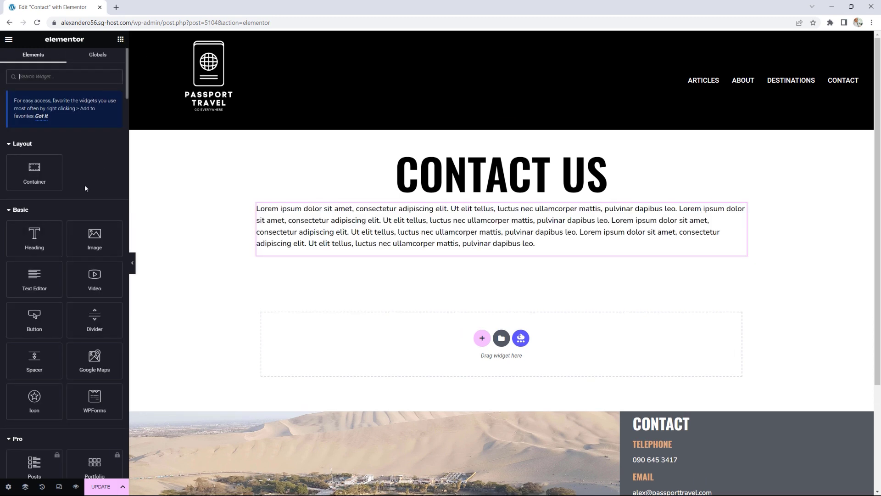
Step: Place a WPForms widget below the paragraph showing the Contact Form with its title hidden
scroll(84, 184, "down", 20)
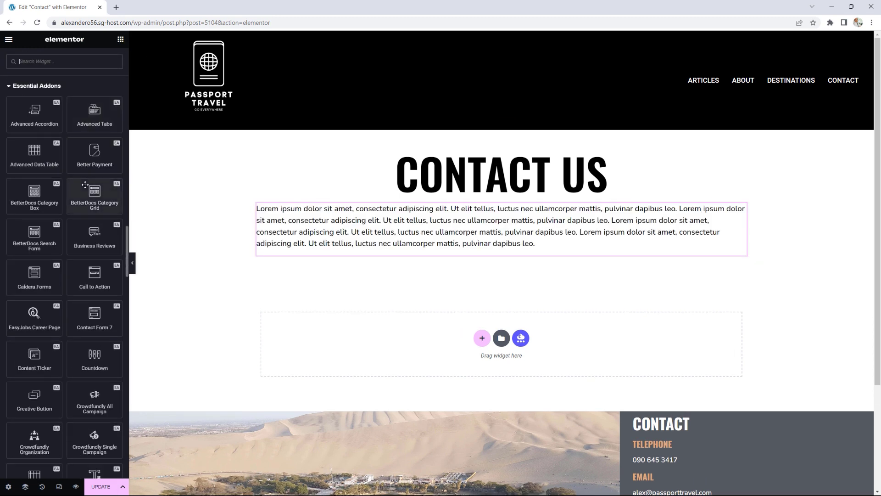
scroll(85, 184, "down", 20)
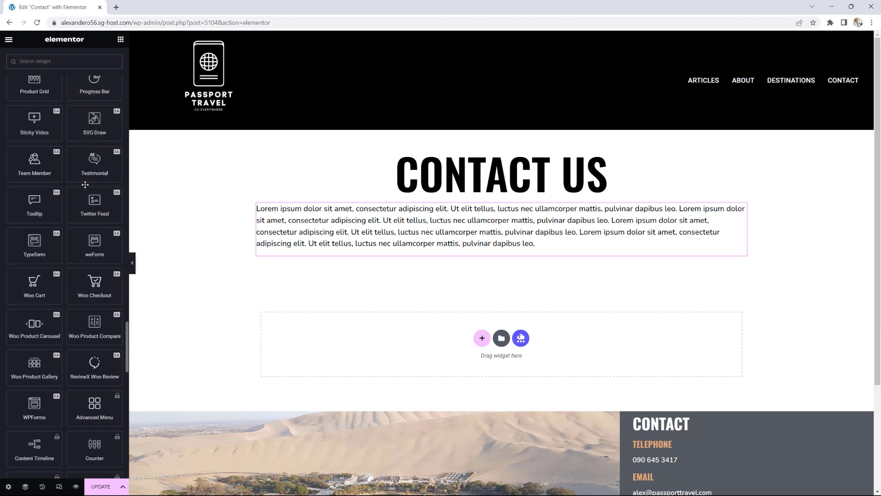
scroll(85, 185, "down", 1)
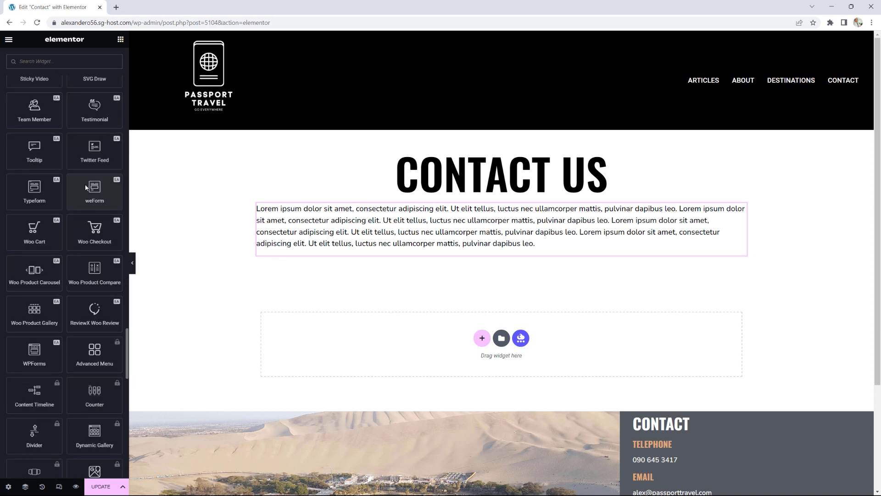
scroll(86, 187, "down", 3)
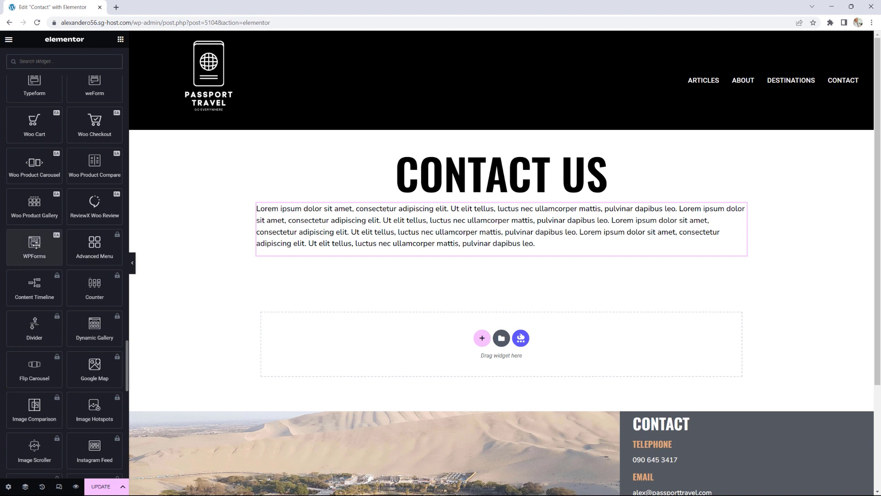
left_click_drag(35, 245, 464, 253)
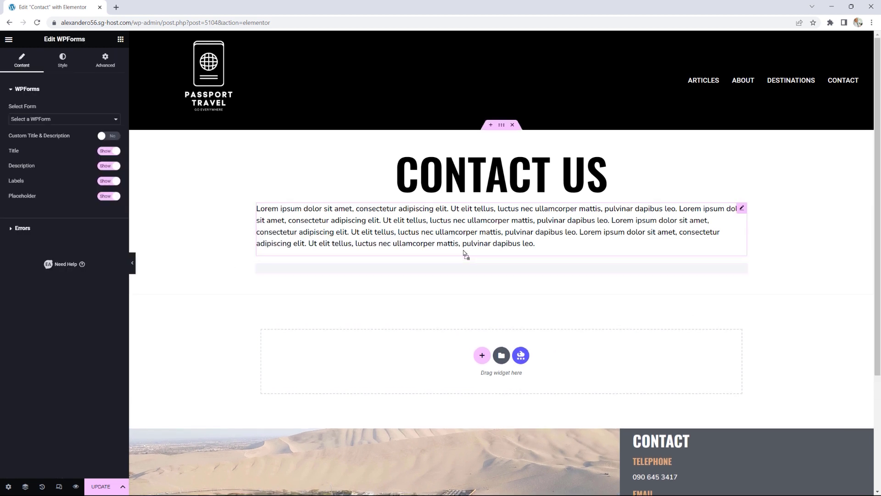
left_click(48, 118)
left_click(40, 135)
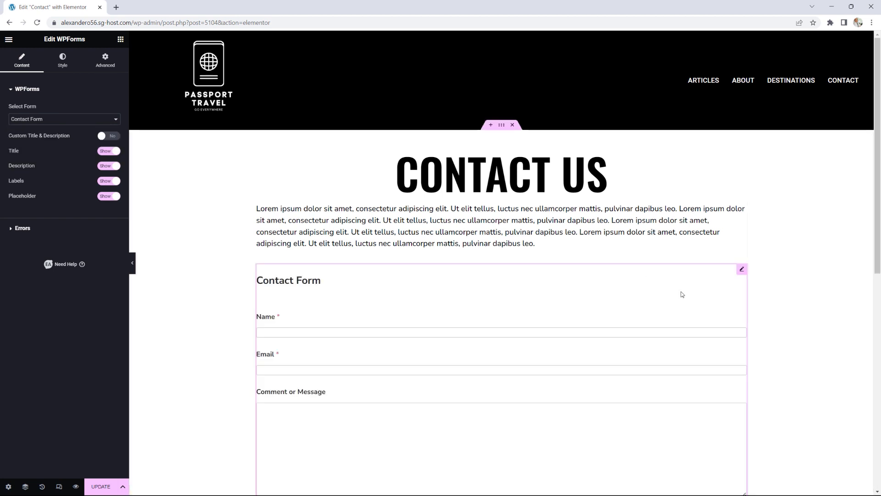
scroll(714, 309, "down", 2)
scroll(715, 309, "down", 1)
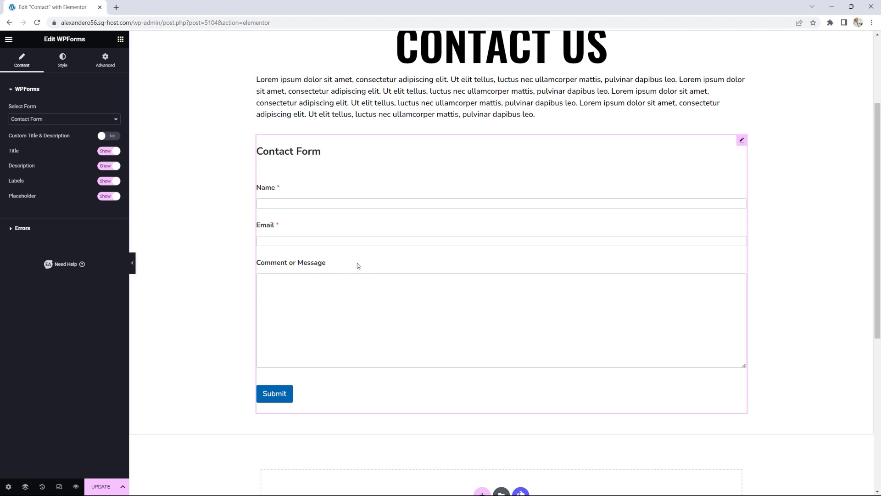
left_click(107, 152)
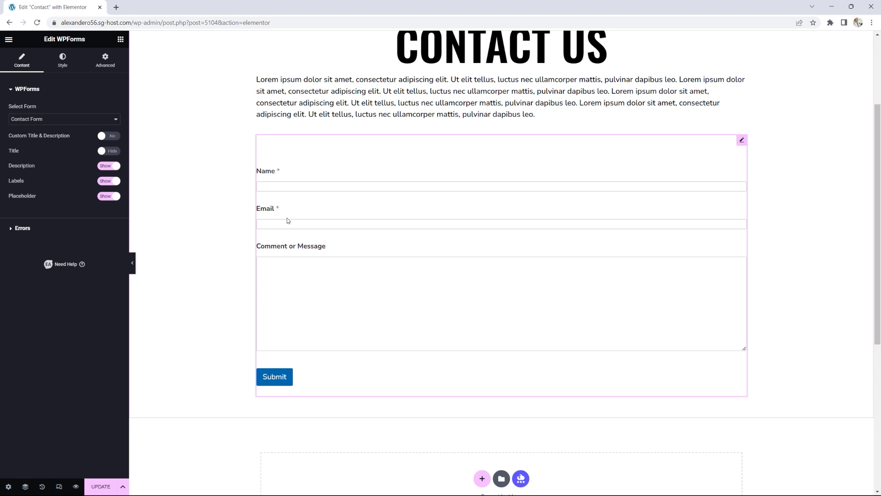
Step: Set the form's input field height to 50 px in Input & Textarea styling
left_click(66, 61)
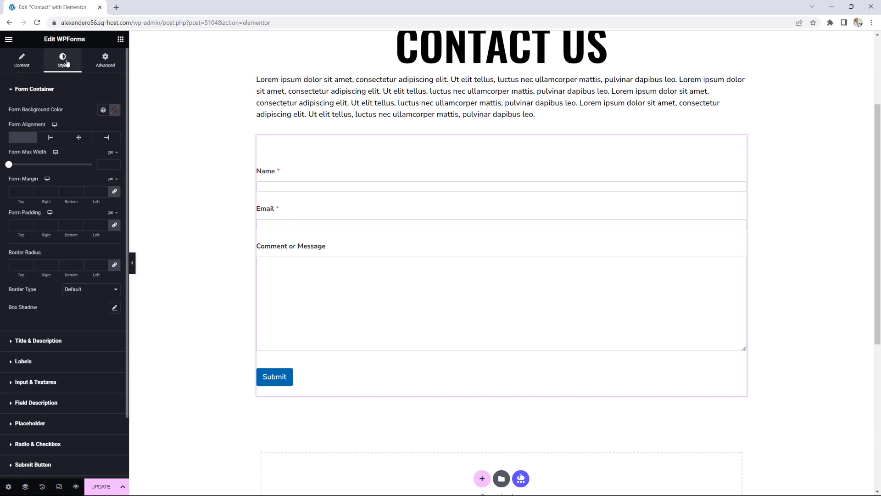
scroll(95, 340, "down", 2)
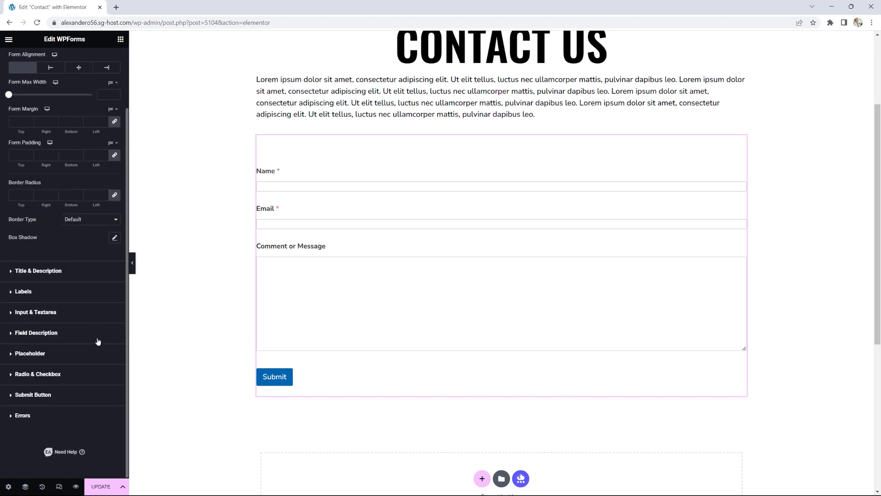
left_click(46, 313)
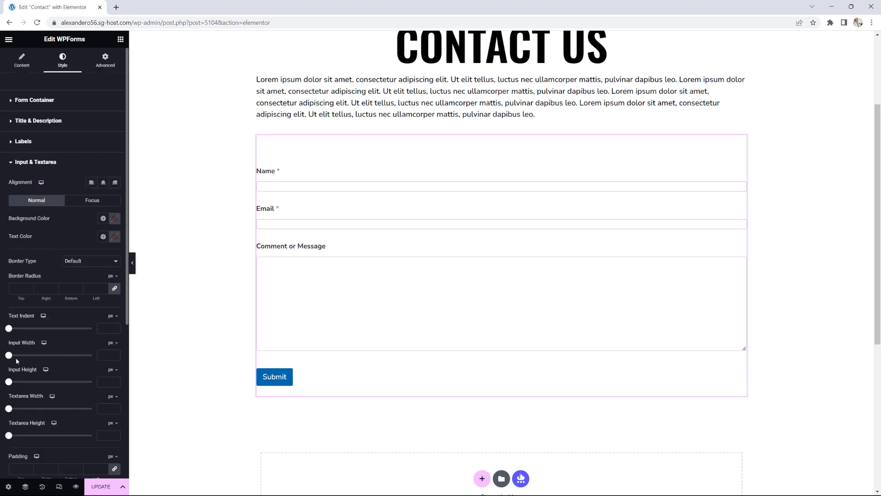
left_click_drag(9, 381, 59, 383)
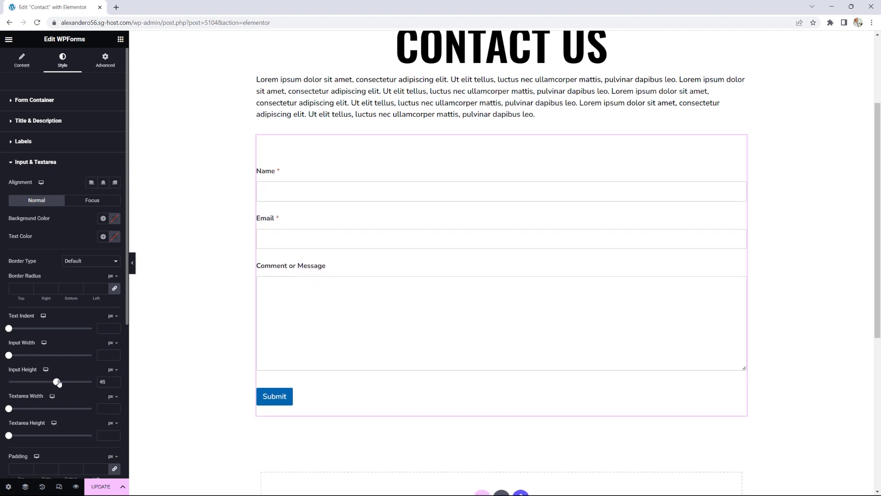
left_click(115, 380)
left_click(115, 380)
left_click(115, 380)
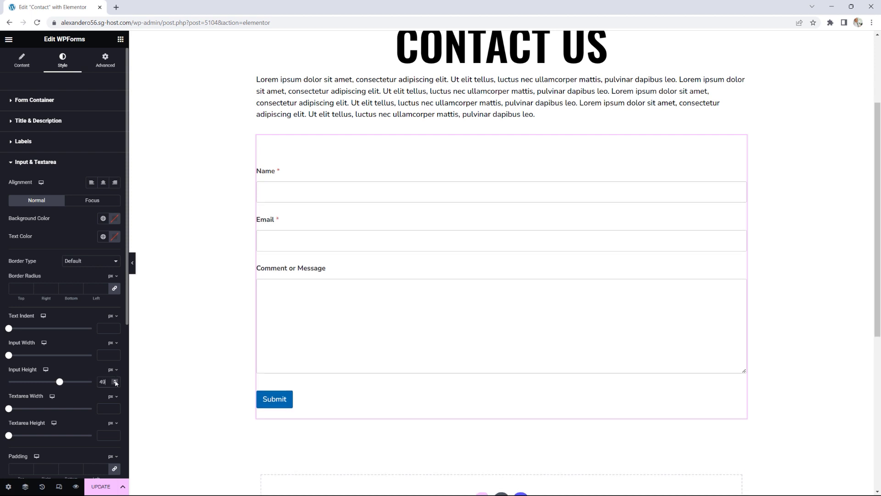
left_click(115, 380)
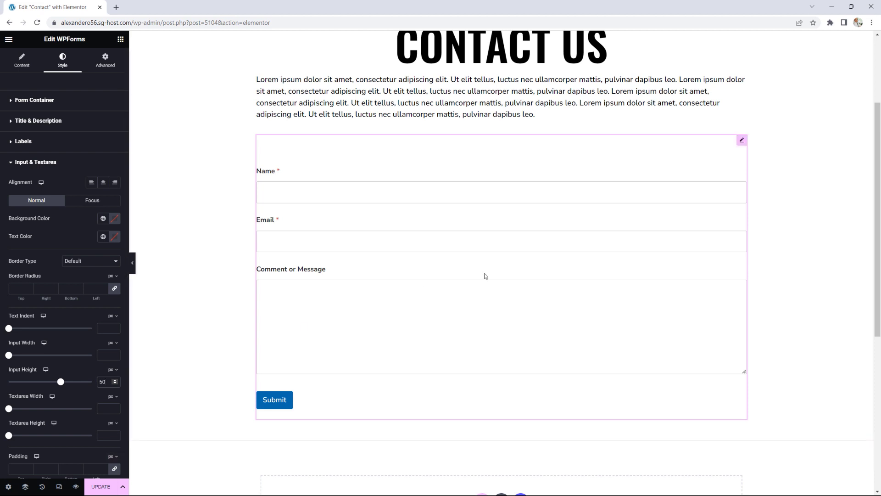
scroll(485, 276, "up", 3)
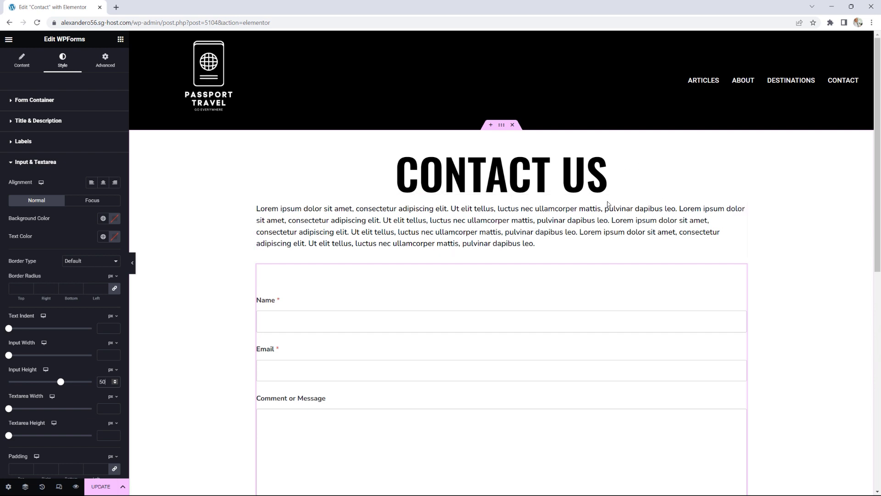
Step: Give the Lorem ipsum paragraph 25 px top padding and update the page
left_click(741, 208)
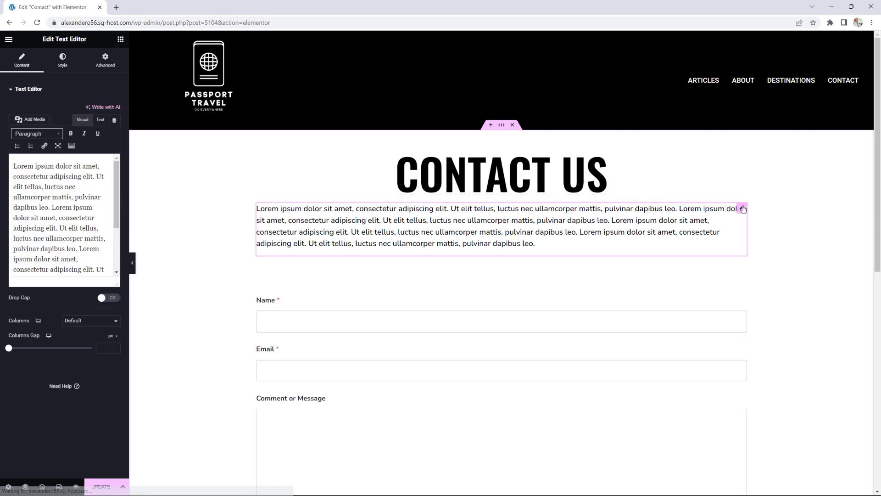
left_click(105, 60)
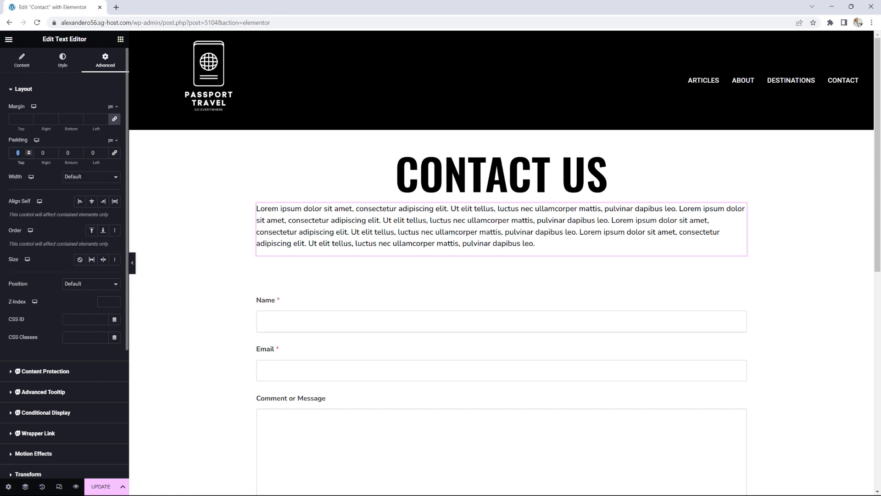
type("25")
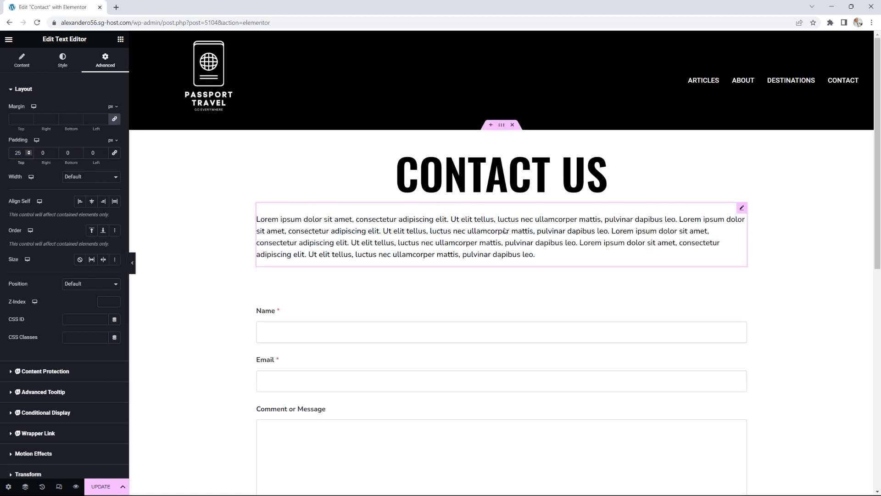
left_click(104, 480)
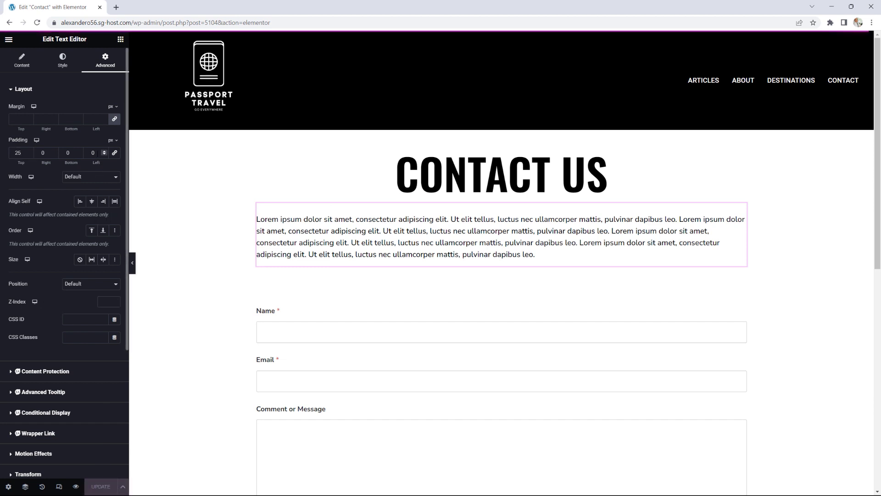
left_click(9, 39)
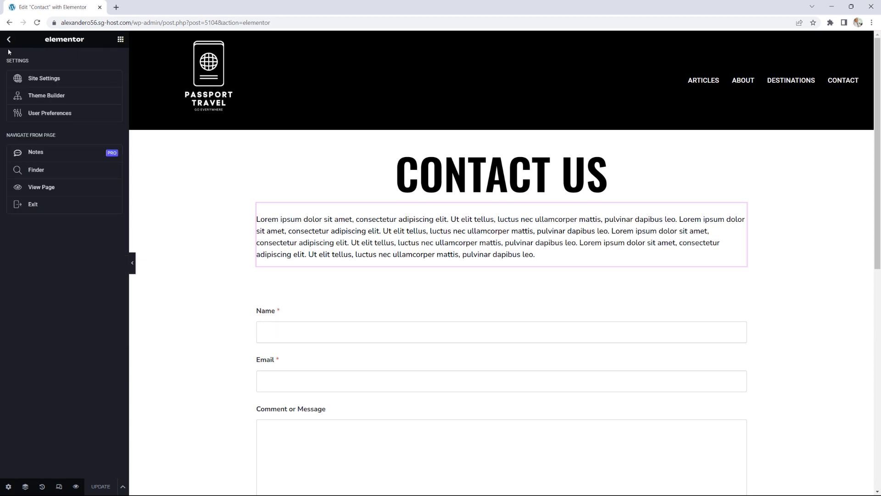
Step: Check the live Contact page, then reopen it in Elementor
left_click(40, 187)
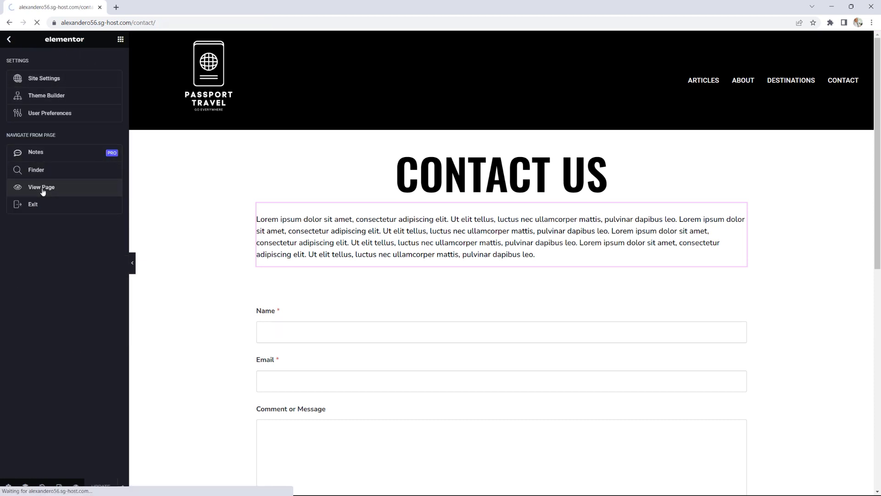
scroll(774, 234, "down", 4)
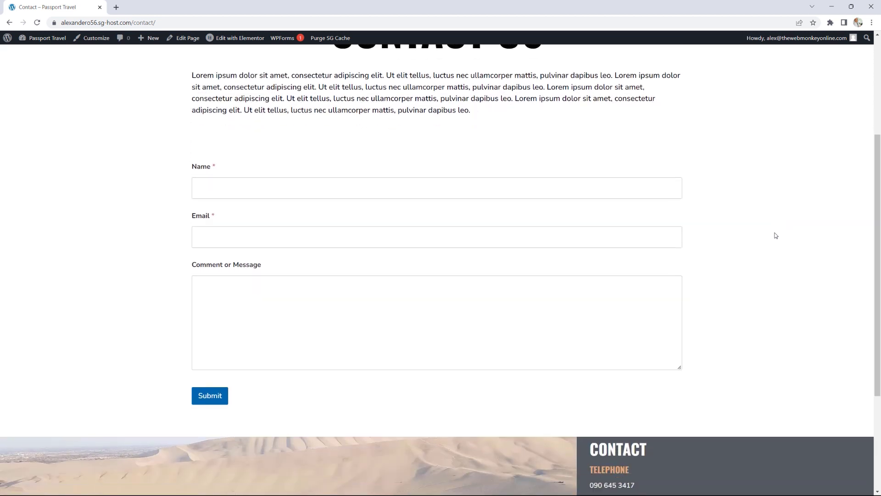
scroll(775, 235, "up", 2)
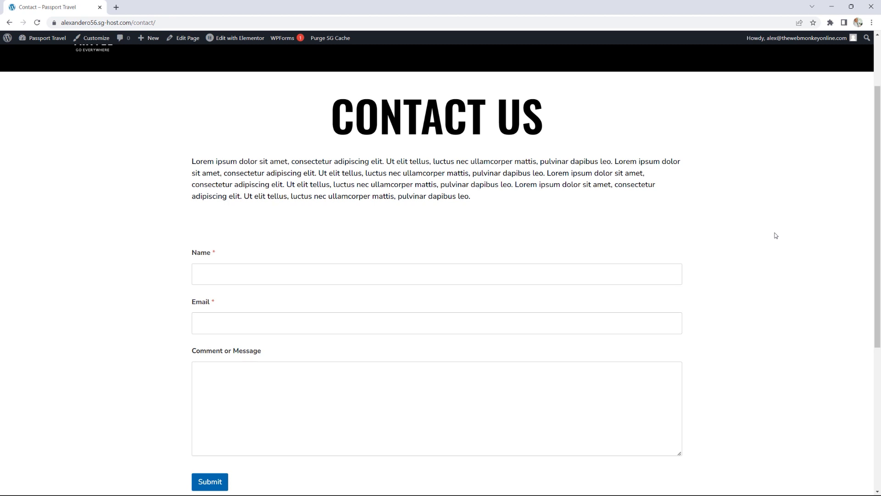
scroll(747, 218, "down", 2)
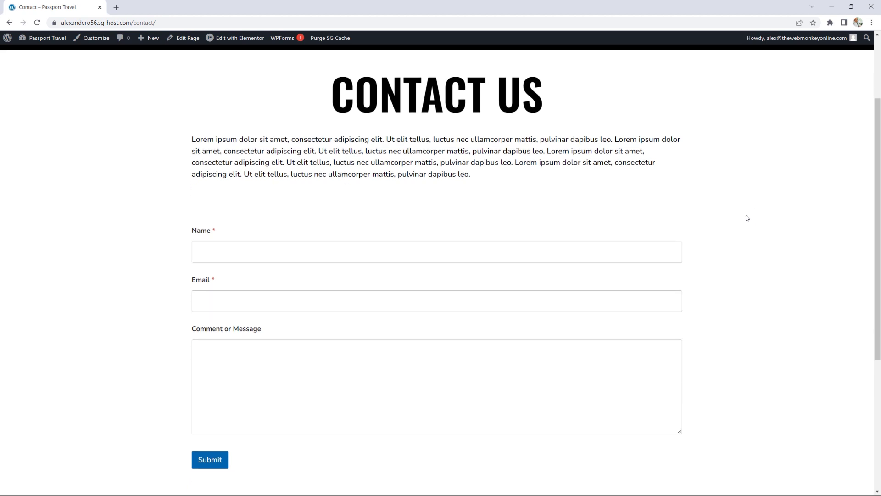
scroll(363, 349, "down", 1)
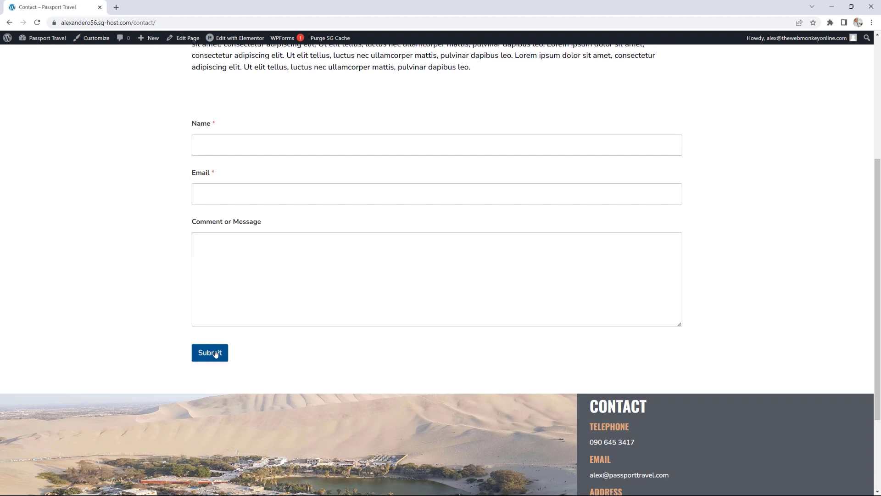
scroll(272, 350, "up", 4)
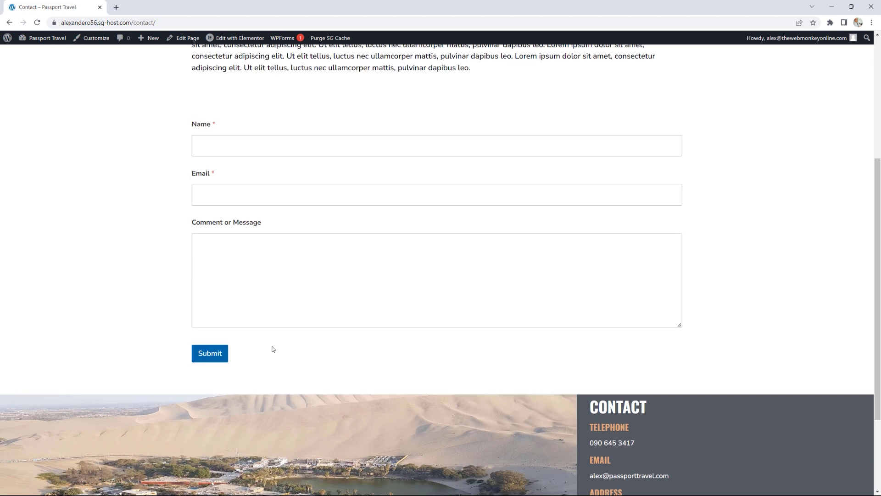
left_click(230, 40)
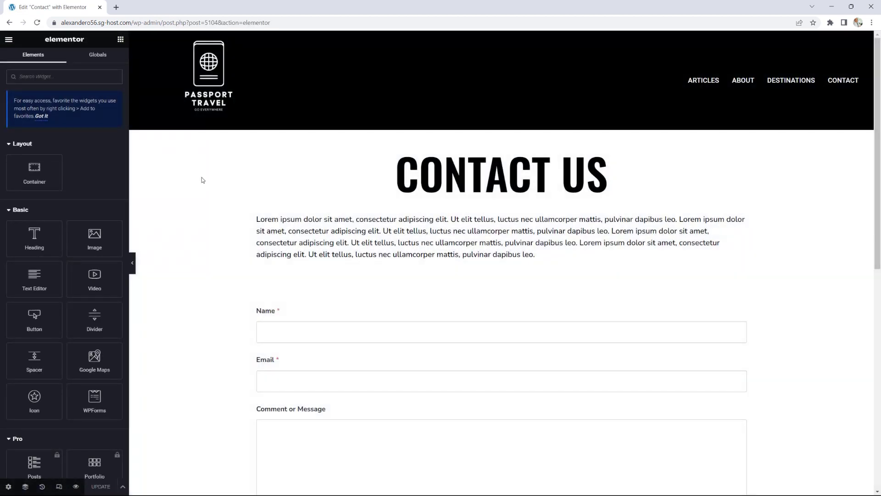
Step: Set the contact form's Submit button background to the global Accent colour and update the page
scroll(442, 232, "down", 4)
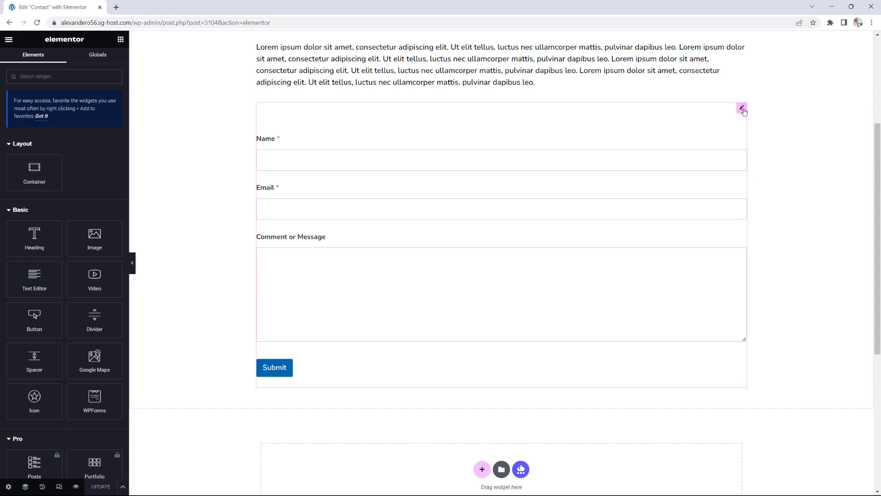
left_click(742, 108)
left_click(71, 62)
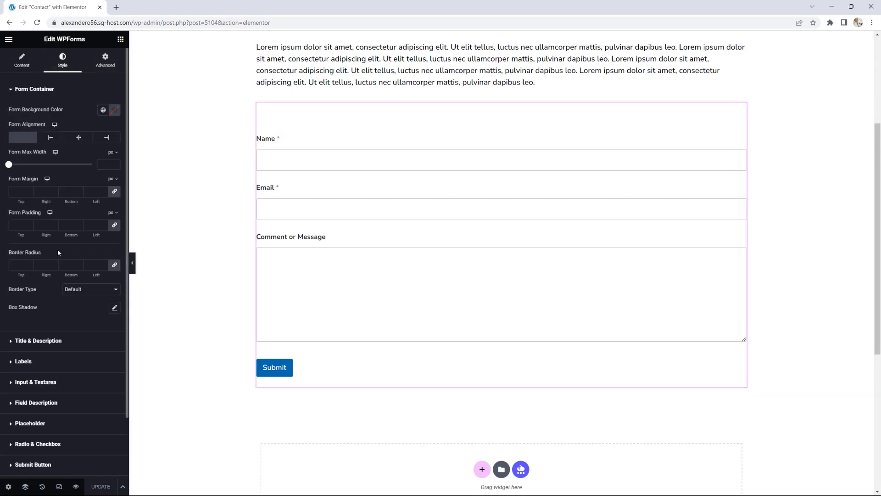
scroll(56, 249, "down", 2)
left_click(35, 396)
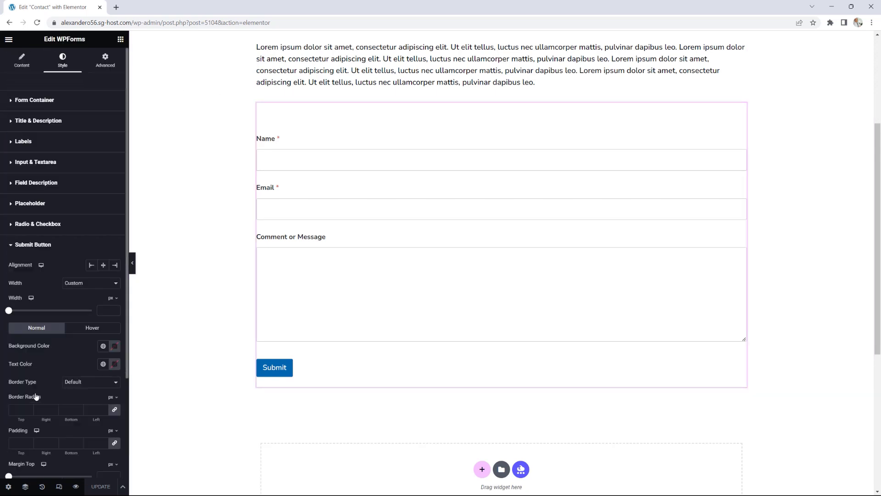
left_click(103, 345)
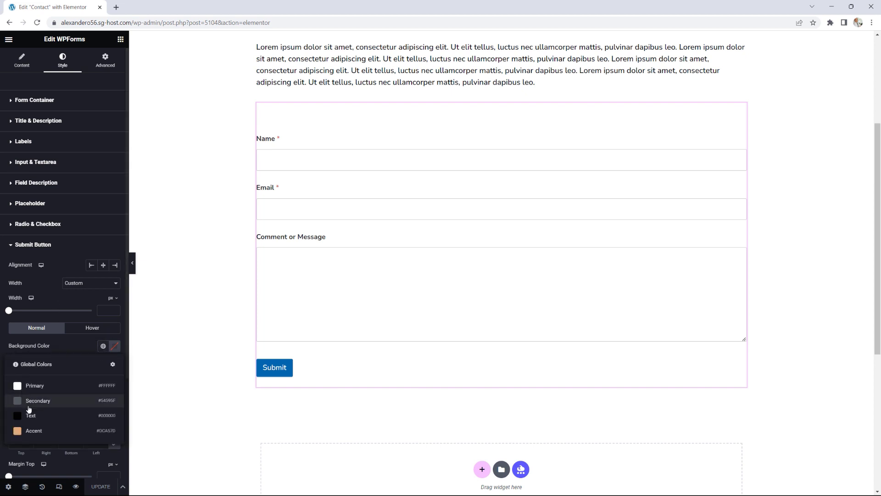
left_click(18, 434)
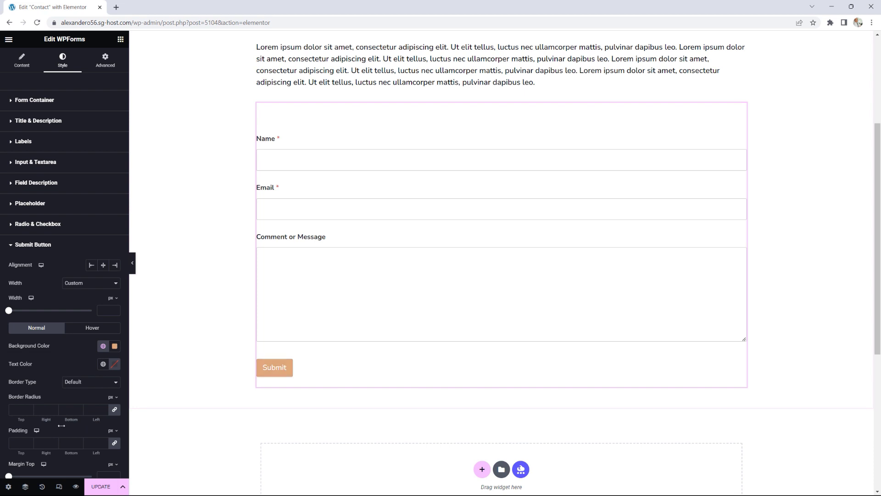
left_click(100, 487)
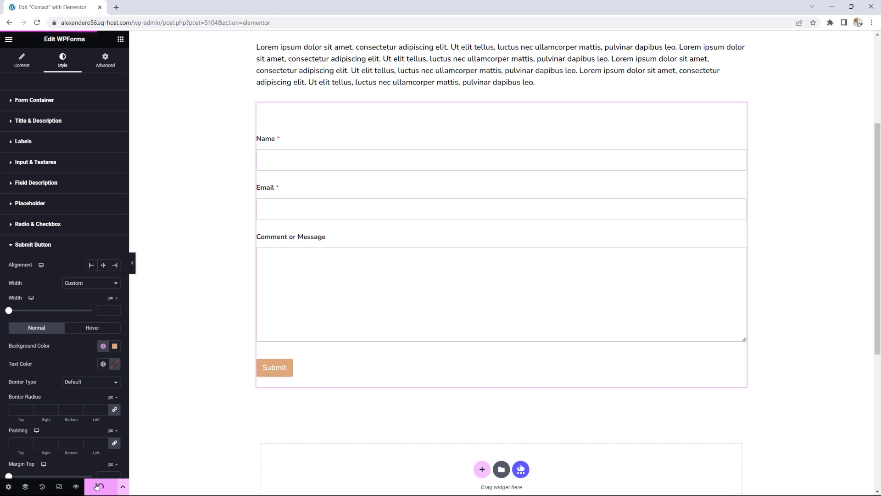
left_click(9, 40)
Step: Scroll through the live Contact page to check the orange Submit button
left_click(40, 187)
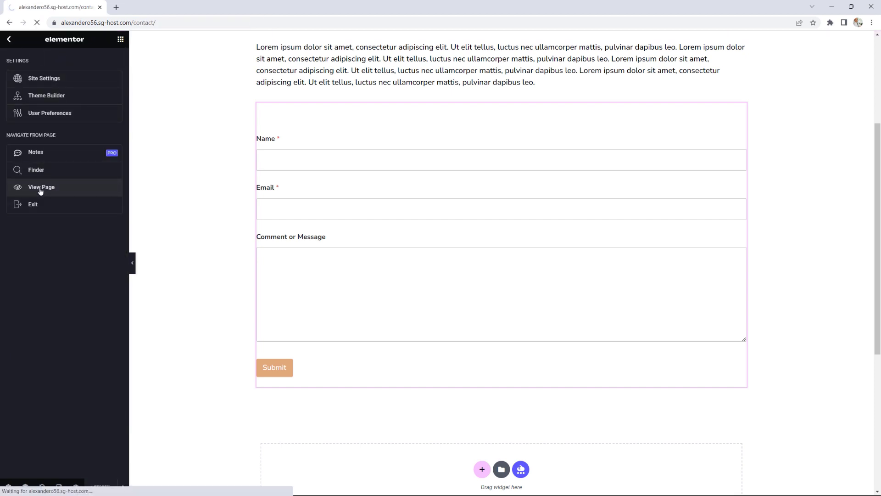
scroll(655, 252, "down", 7)
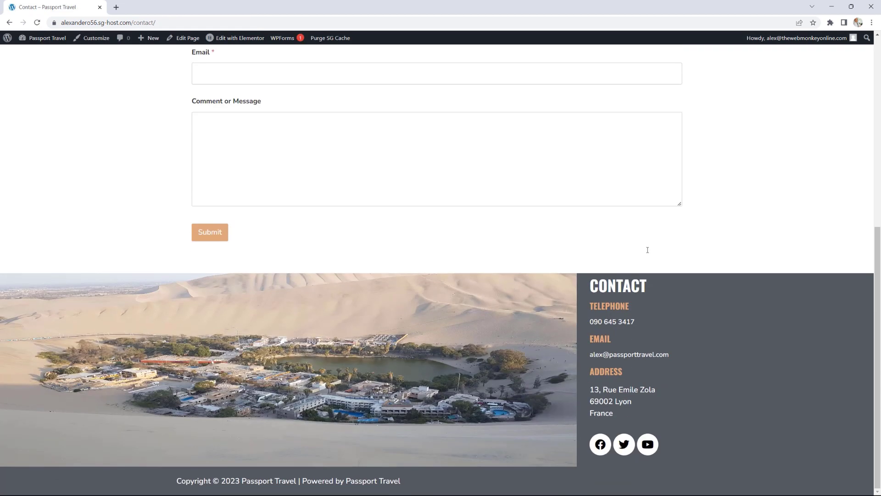
scroll(647, 248, "up", 4)
scroll(647, 250, "up", 2)
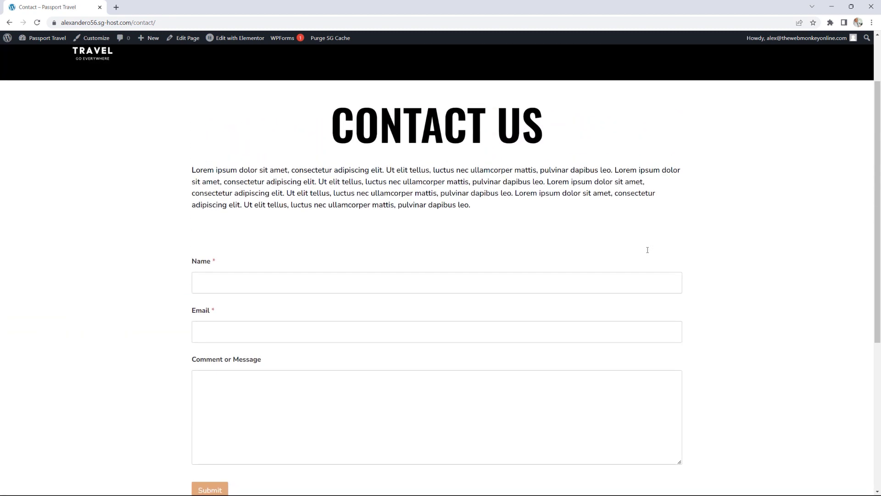
scroll(519, 241, "up", 2)
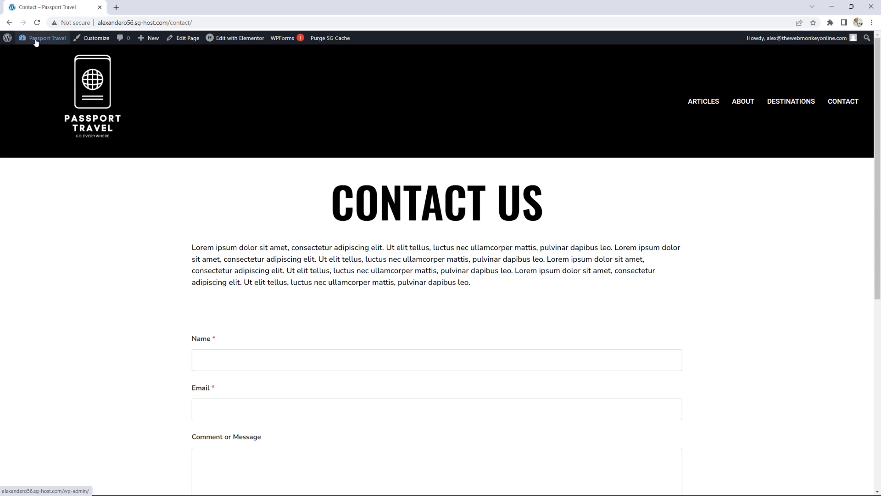
Step: Install Templately from the Essential Addons page and open its template library
mouse_move(48, 40)
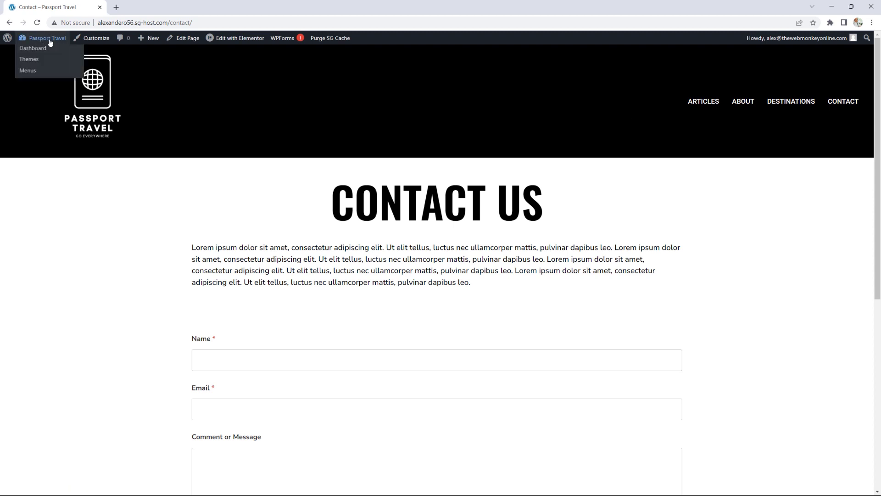
left_click(44, 50)
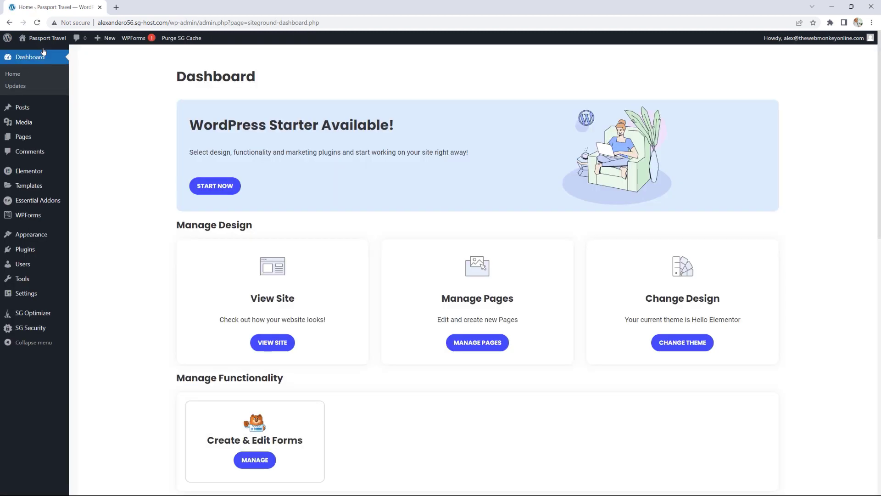
left_click(51, 204)
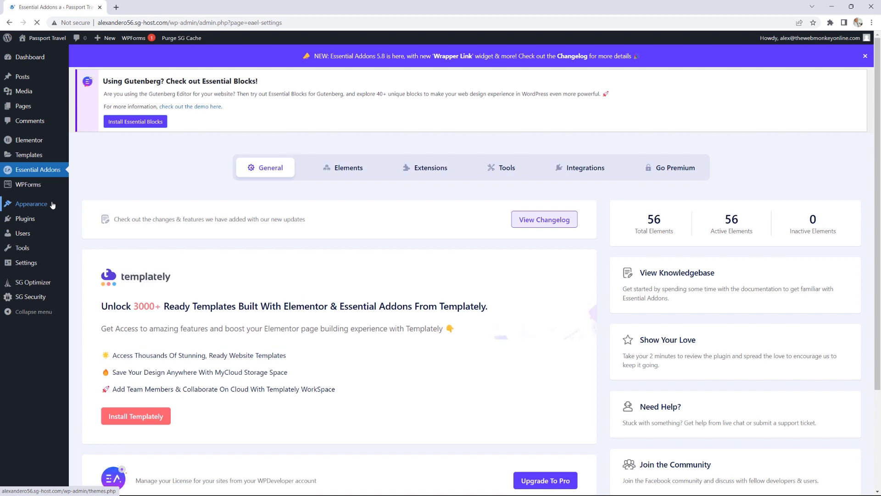
scroll(227, 265, "down", 2)
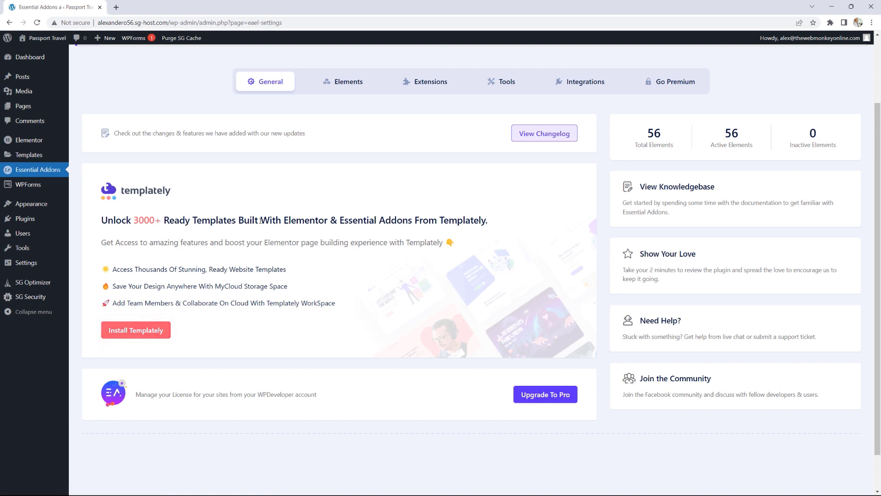
left_click(153, 331)
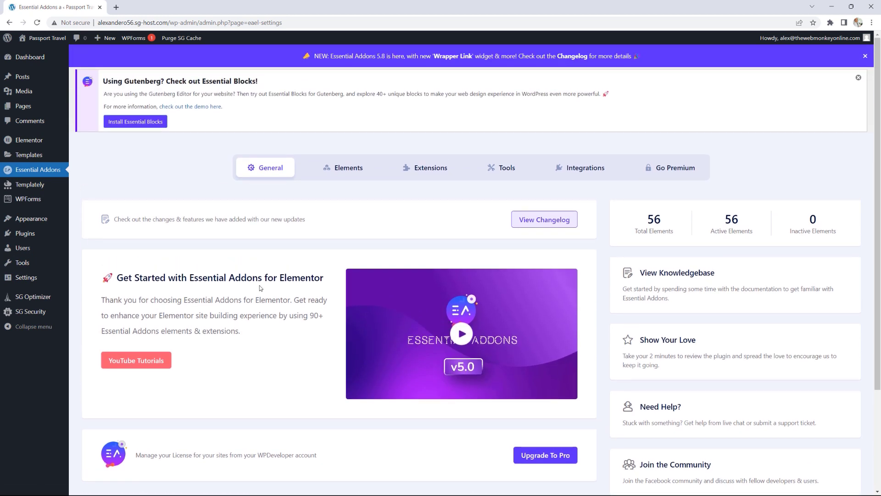
left_click(39, 188)
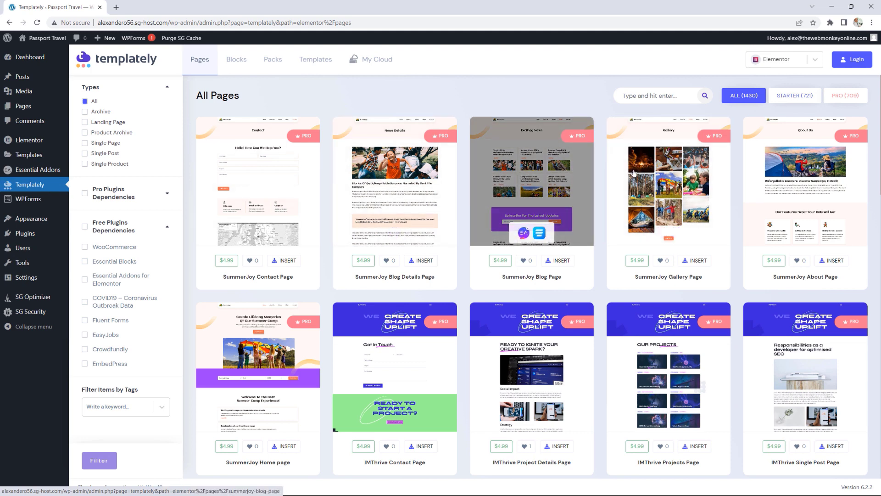
Step: Sign in to Templately with the account e-mail and password, retrying after a failed attempt
left_click(852, 62)
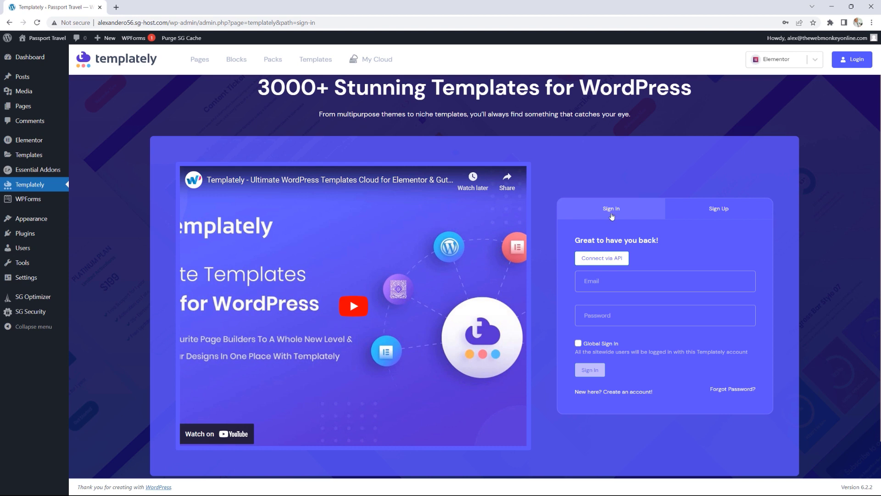
left_click(717, 210)
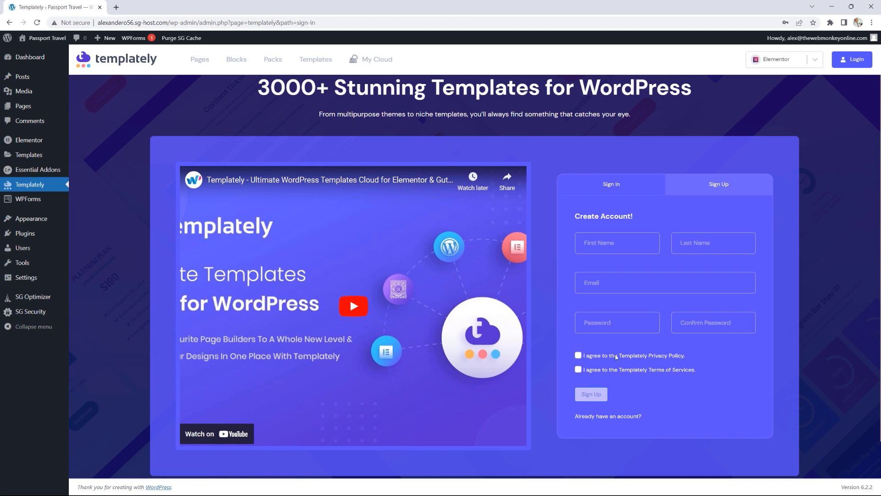
left_click(619, 190)
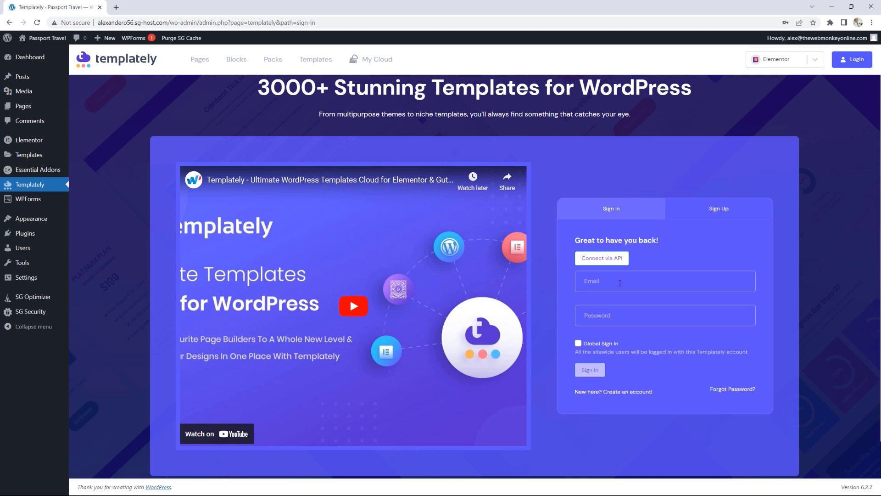
left_click(619, 282)
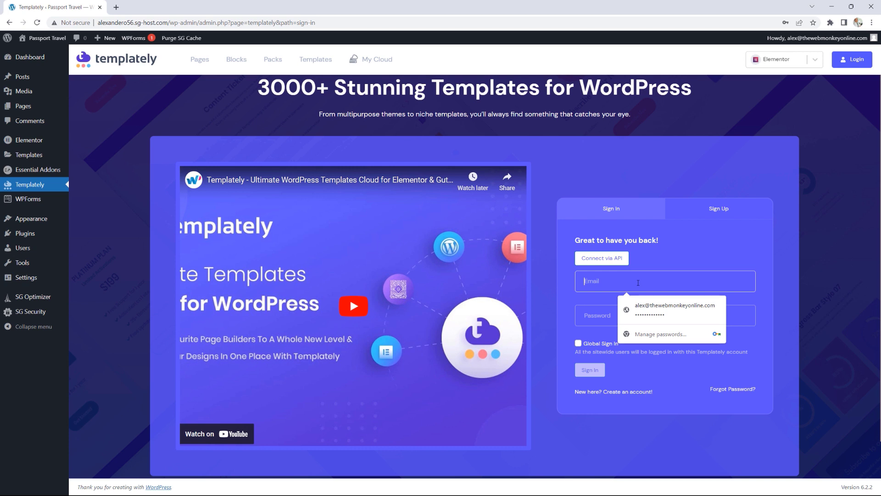
type("oni")
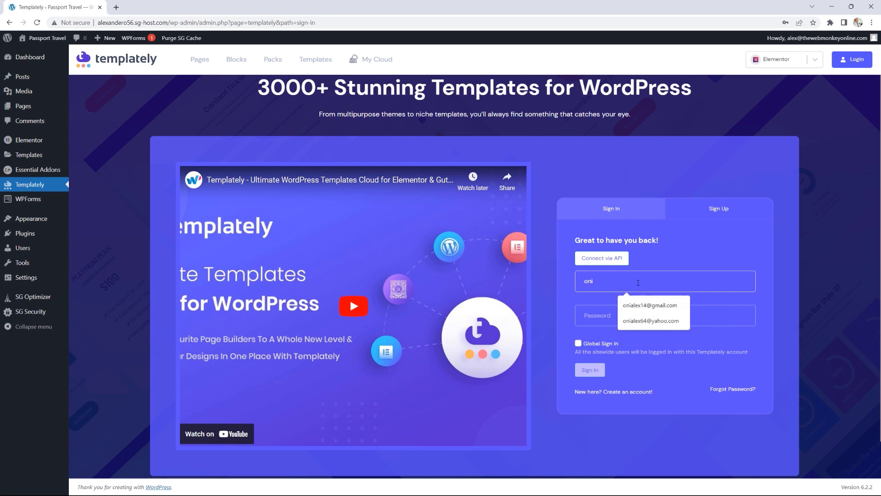
left_click(650, 305)
left_click(620, 317)
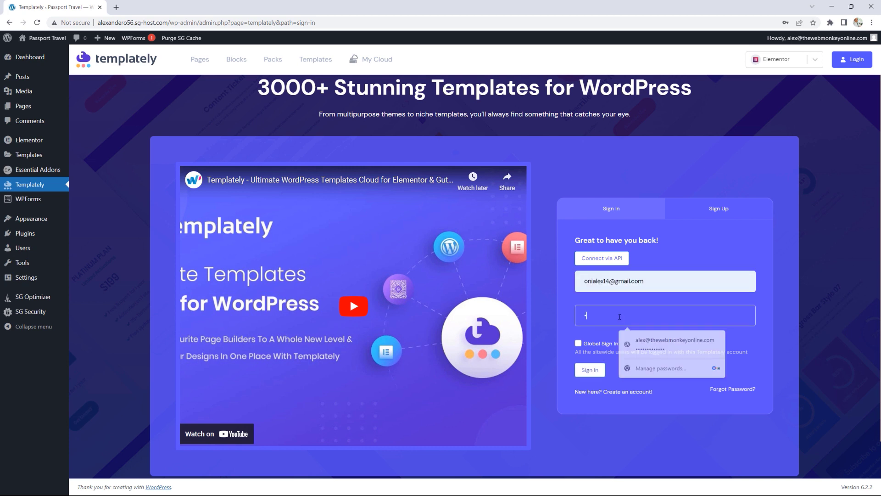
type("x••••••••••")
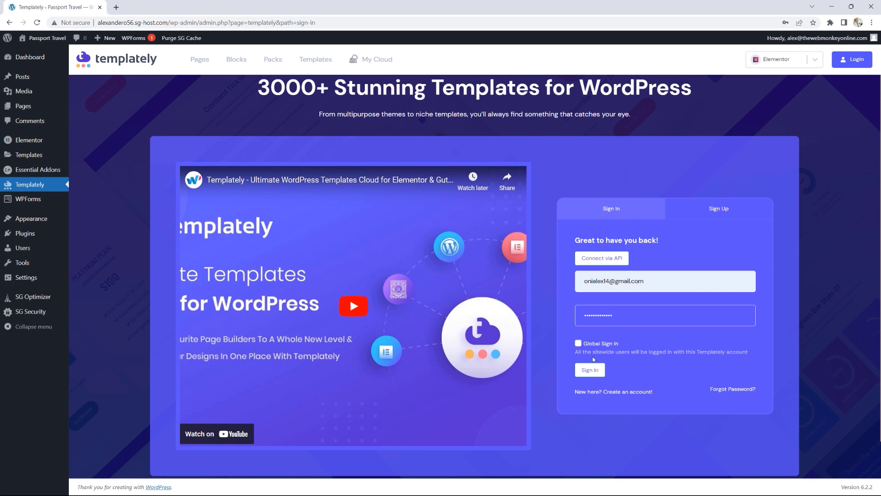
left_click(591, 371)
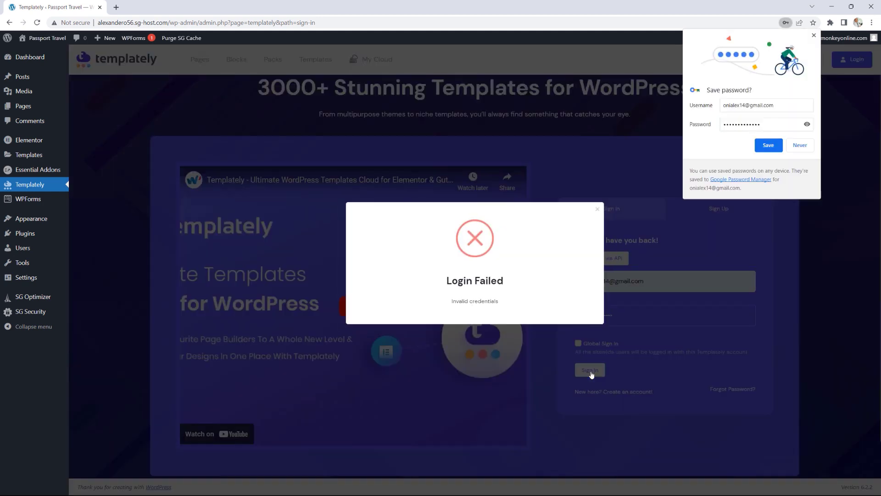
left_click(620, 315)
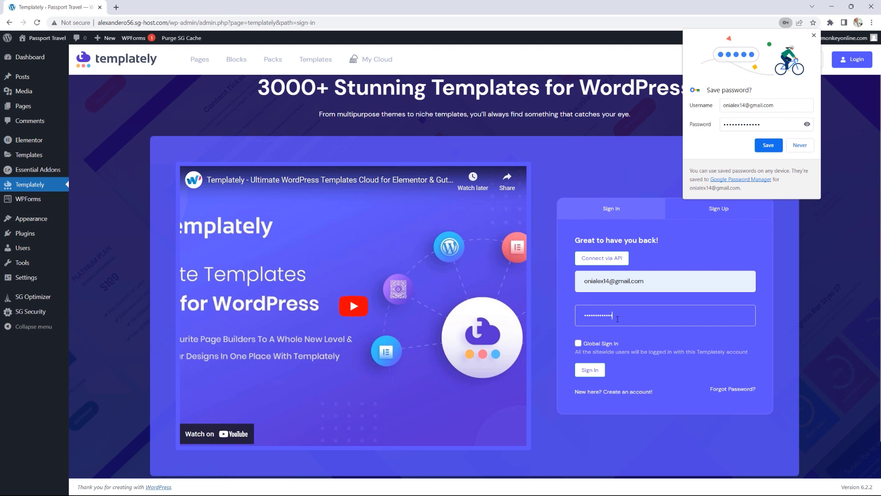
left_click(617, 319)
key("BackSpace")
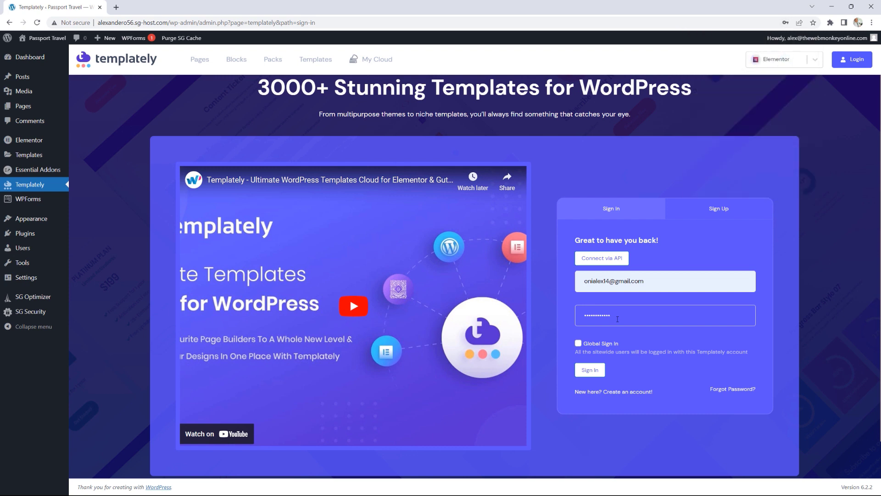
left_click(589, 371)
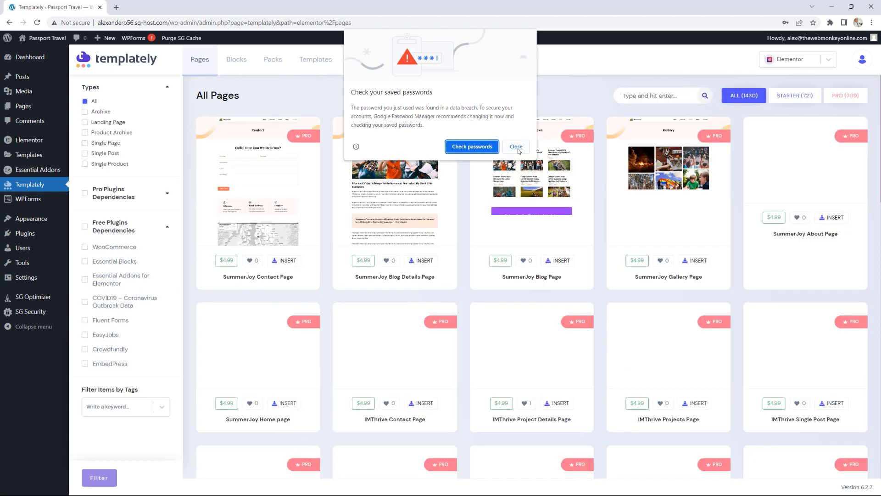
left_click(516, 147)
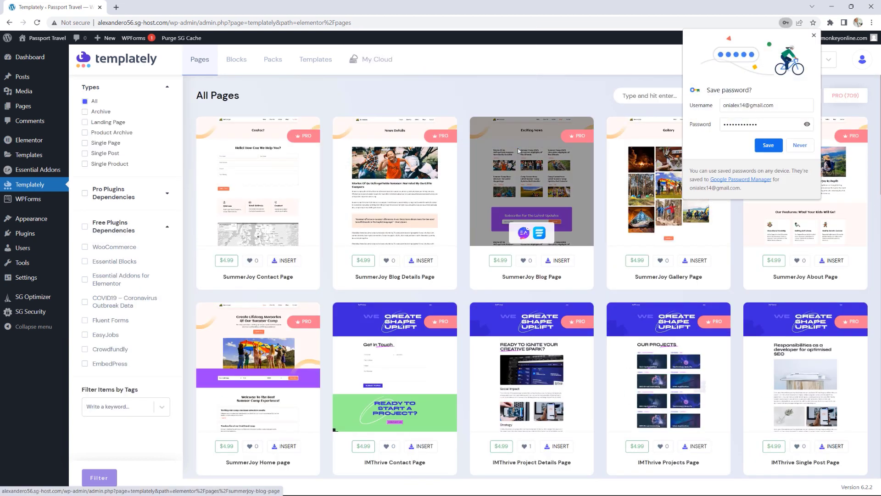
left_click(769, 145)
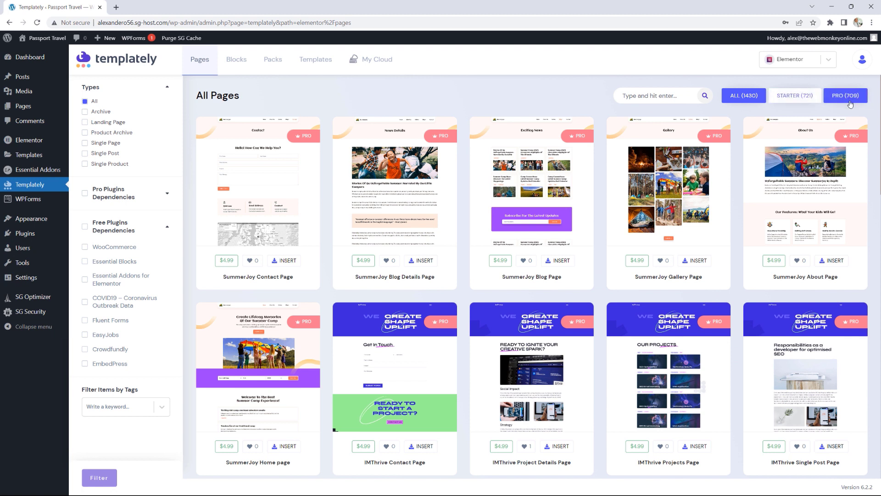
Step: Search the Templately page templates for 'about'
left_click(795, 97)
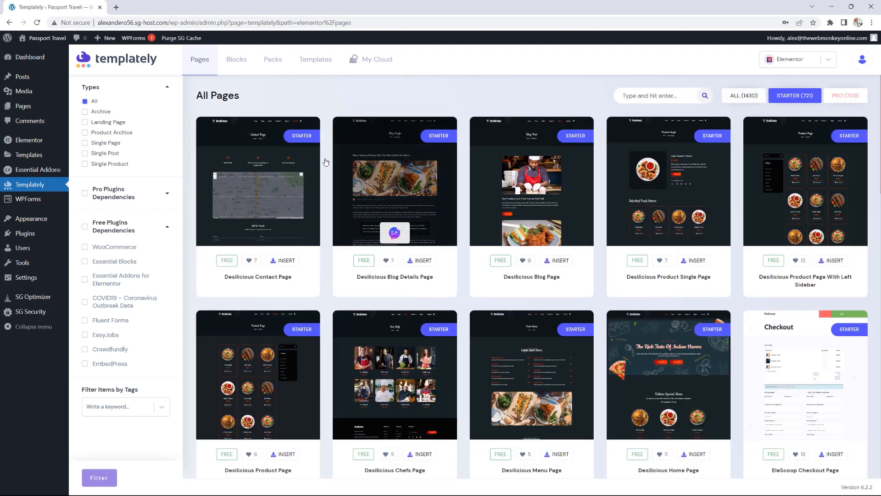
scroll(713, 146, "down", 4)
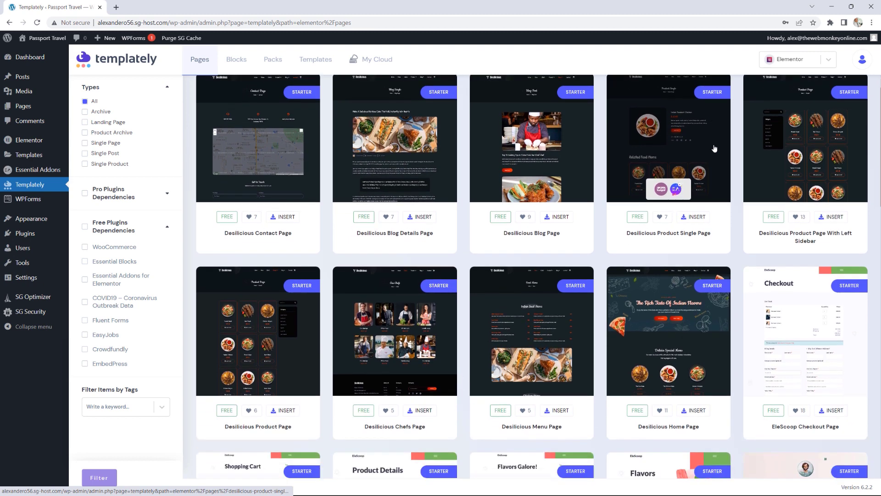
scroll(714, 148, "up", 4)
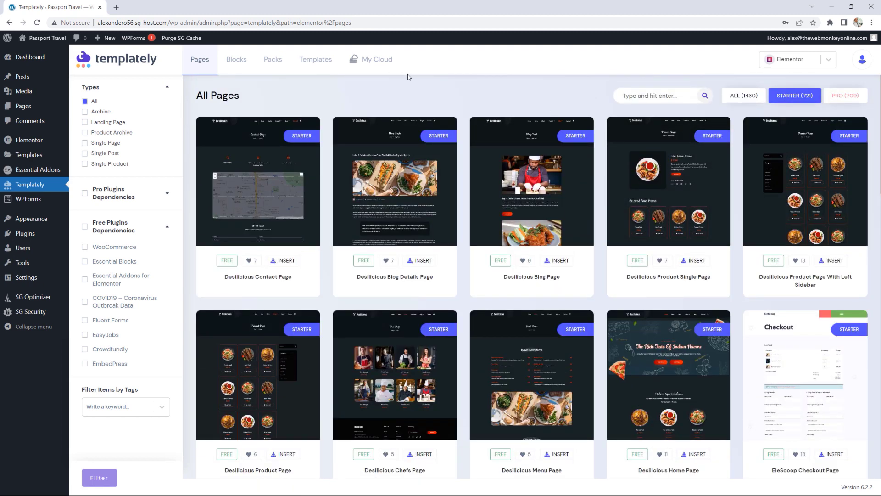
left_click(650, 97)
type("about")
key("Return")
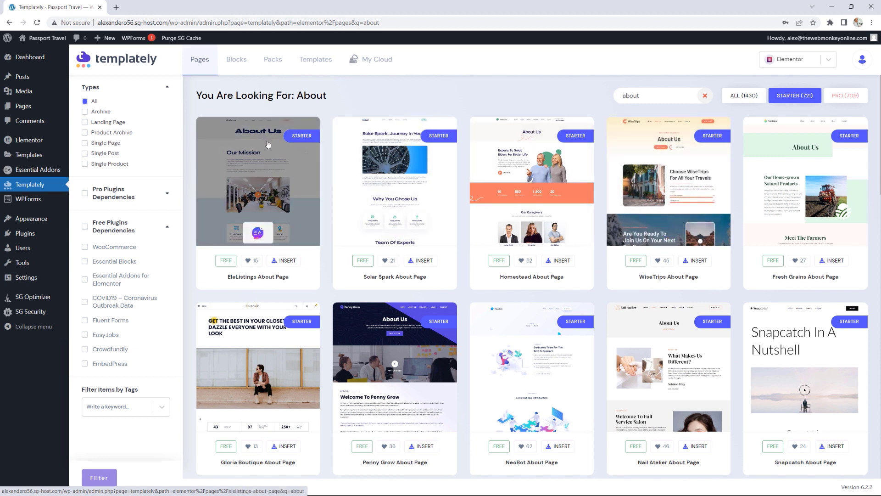
Step: Import Templately's EleListings About Page template as a new page titled 'About' and dismiss the success message
left_click(286, 261)
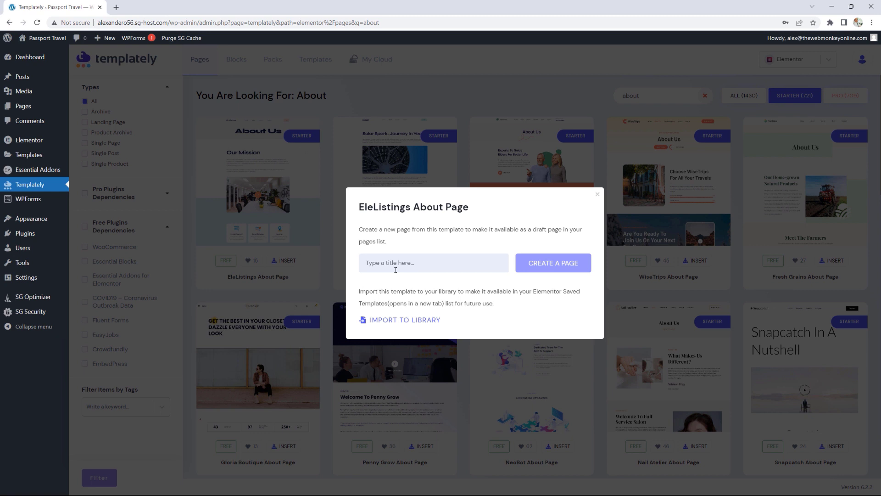
type("Ab")
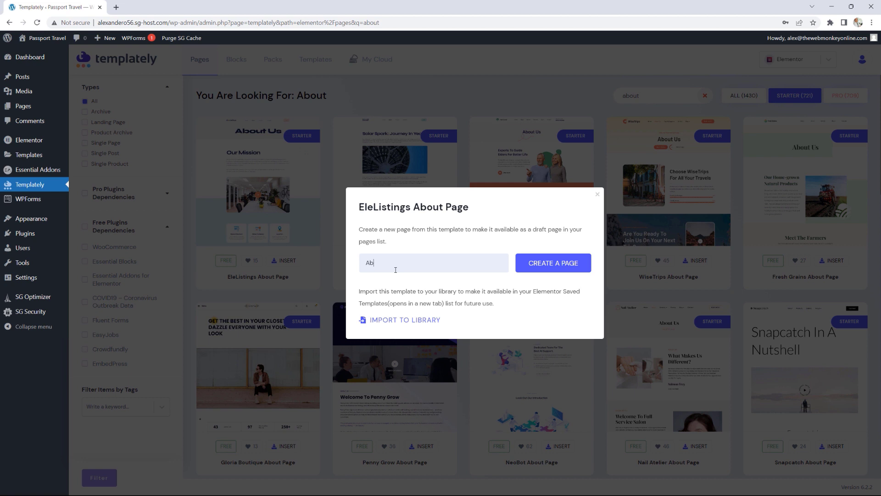
type("out")
left_click(554, 265)
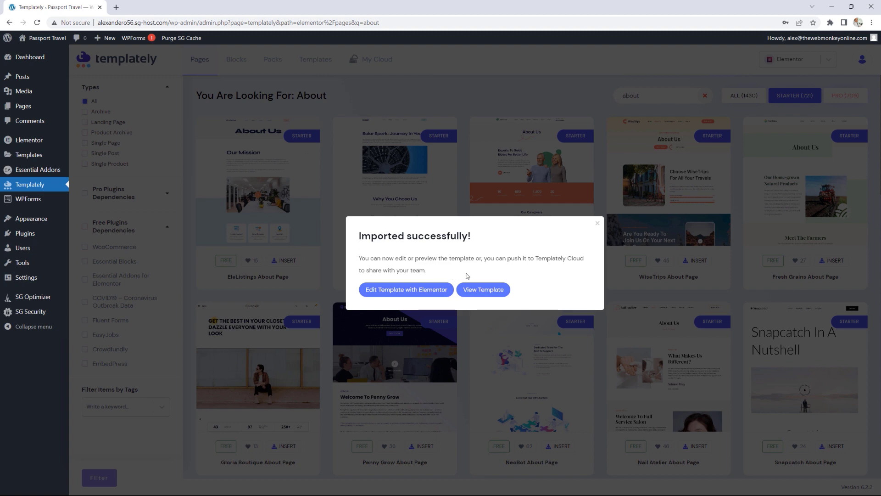
left_click(597, 223)
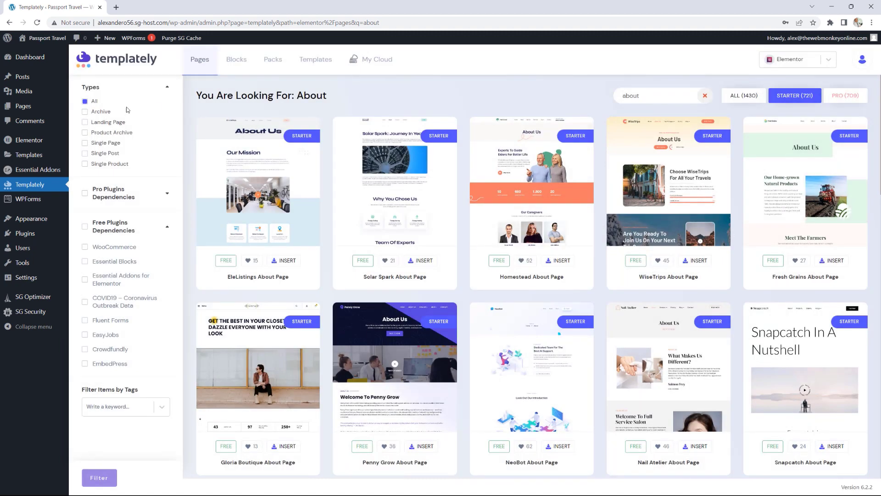
Step: Trash the older duplicate About page and open the new About page in Elementor
mouse_move(51, 109)
left_click(108, 109)
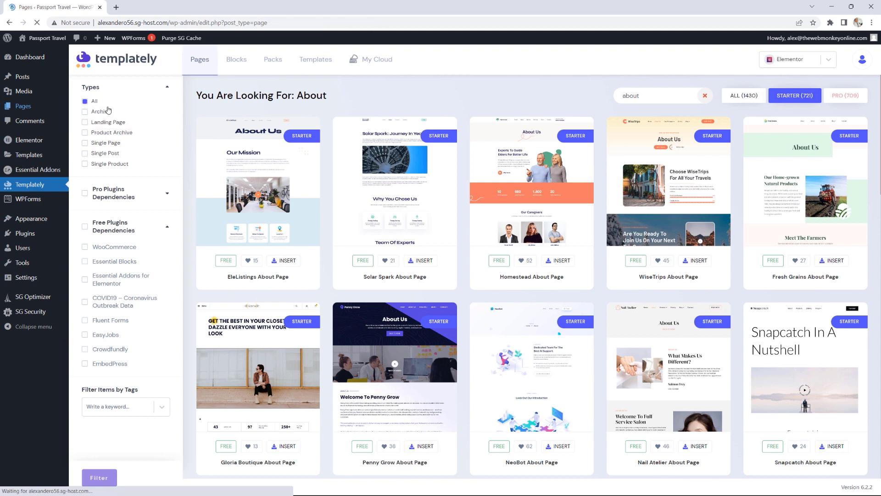
scroll(340, 289, "down", 1)
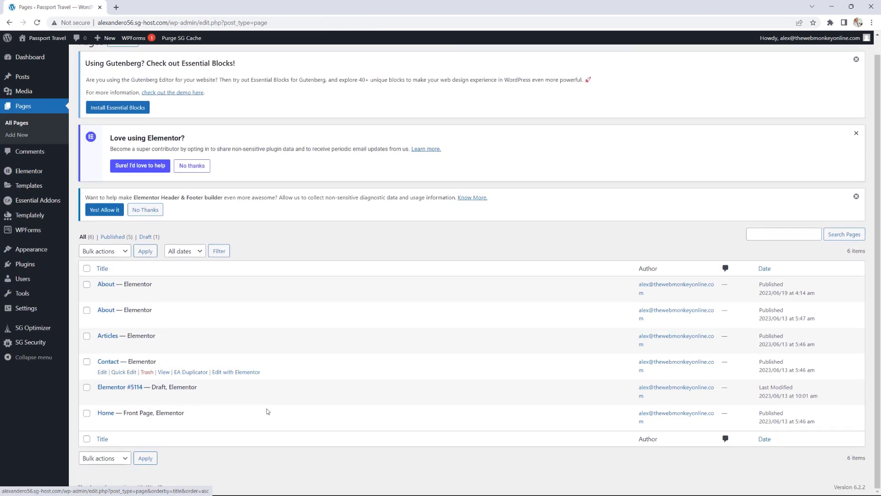
mouse_move(178, 368)
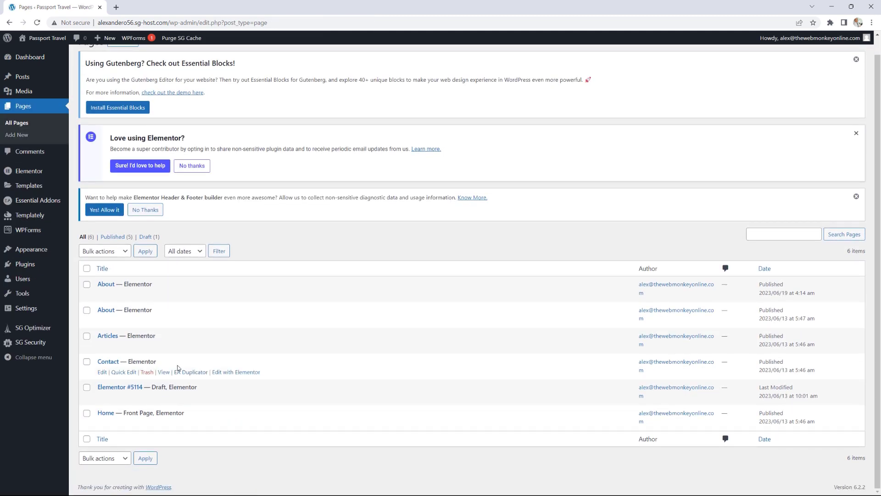
mouse_move(107, 289)
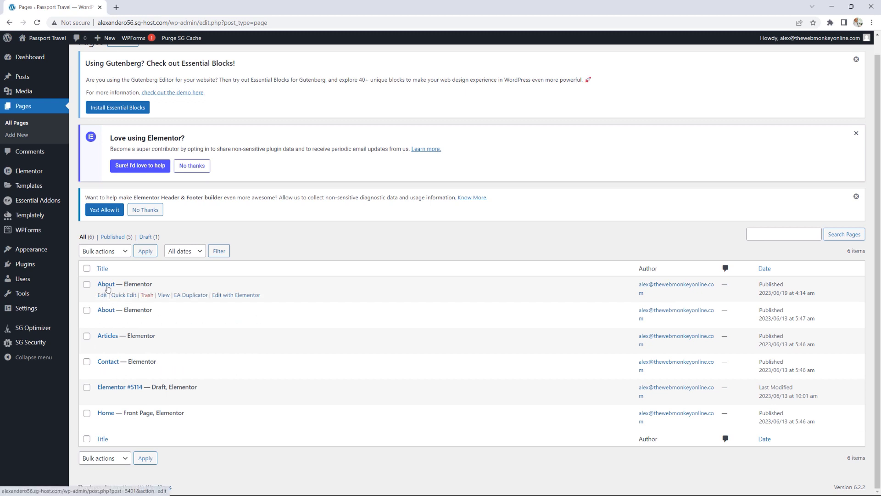
mouse_move(110, 317)
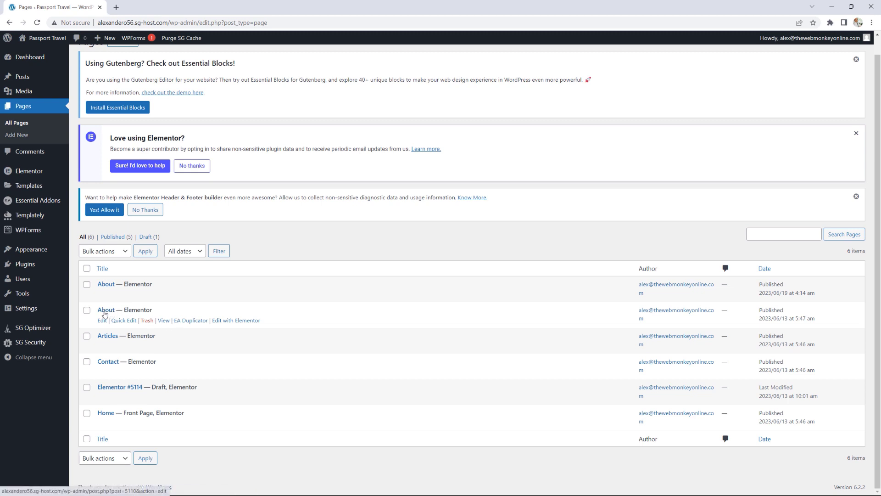
left_click(147, 321)
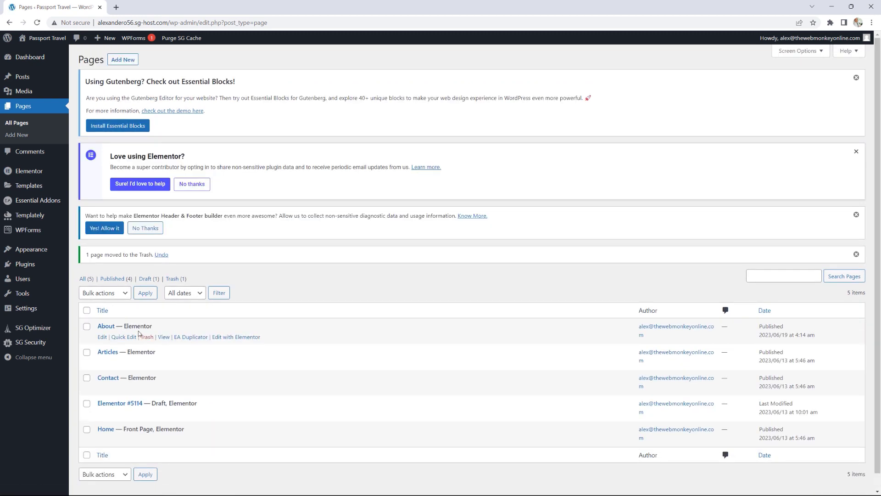
left_click(227, 339)
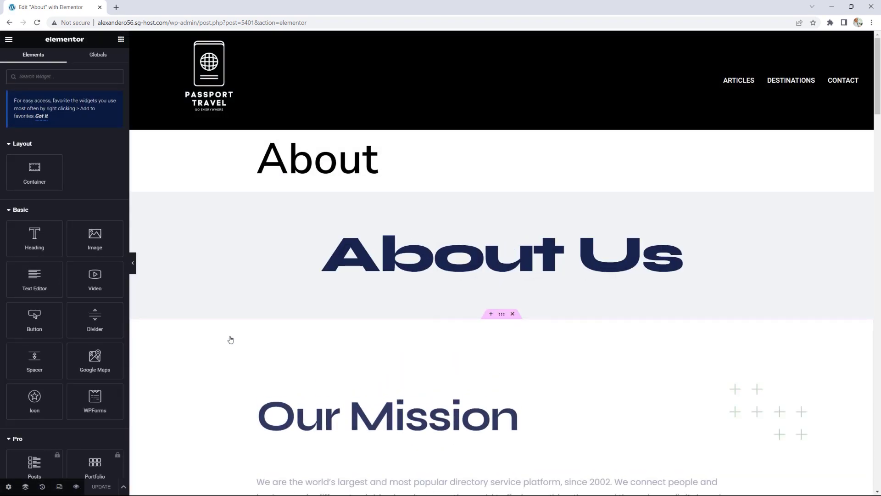
Step: Scroll through the imported About page to review its video, feature cards and team section
scroll(525, 229, "down", 5)
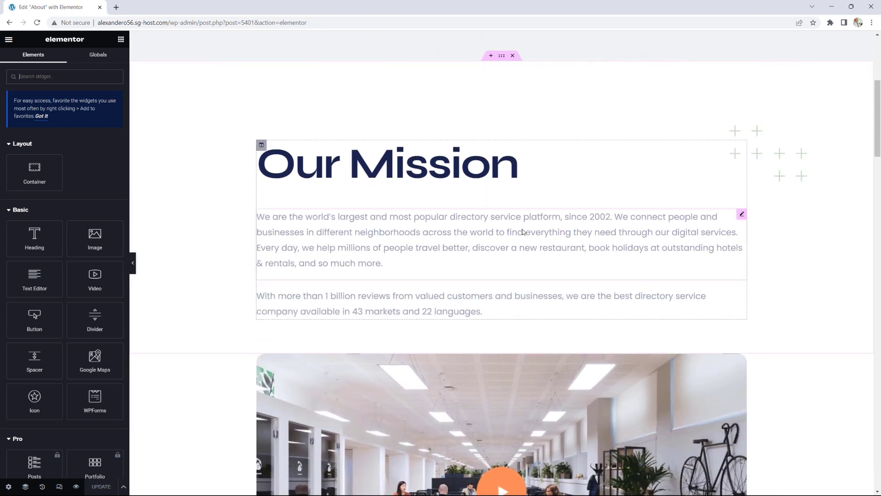
scroll(523, 232, "down", 7)
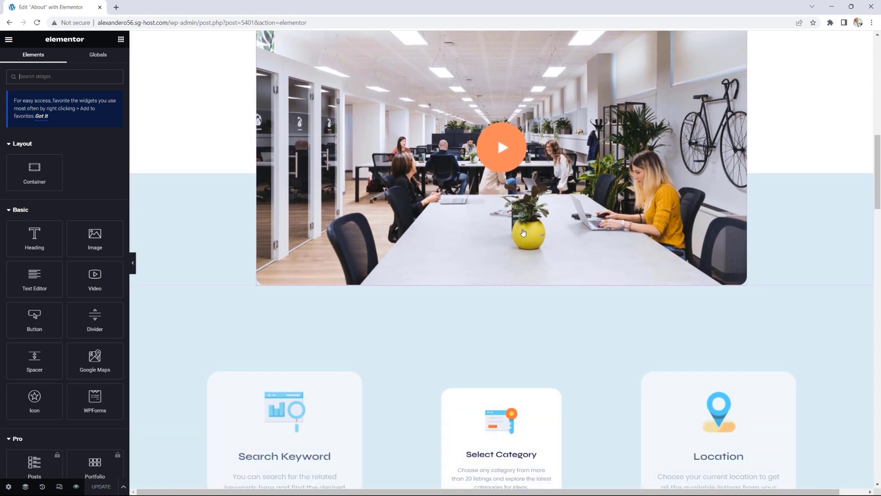
scroll(523, 232, "down", 5)
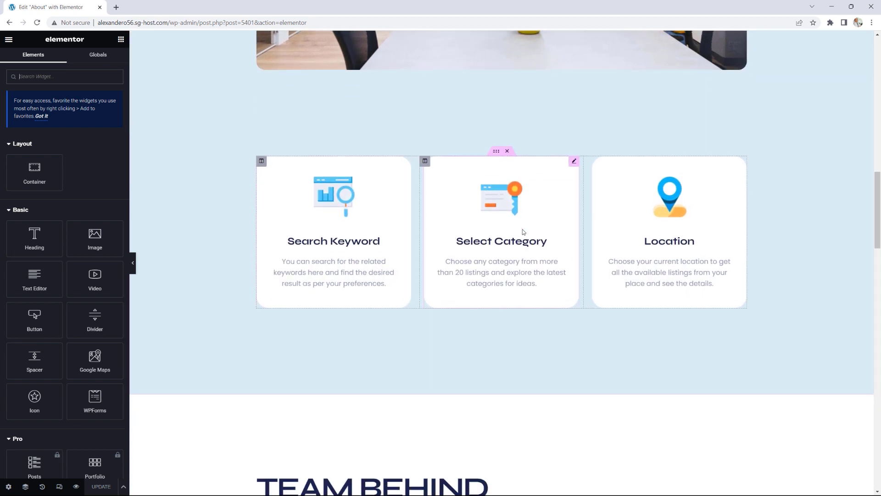
scroll(522, 231, "down", 1)
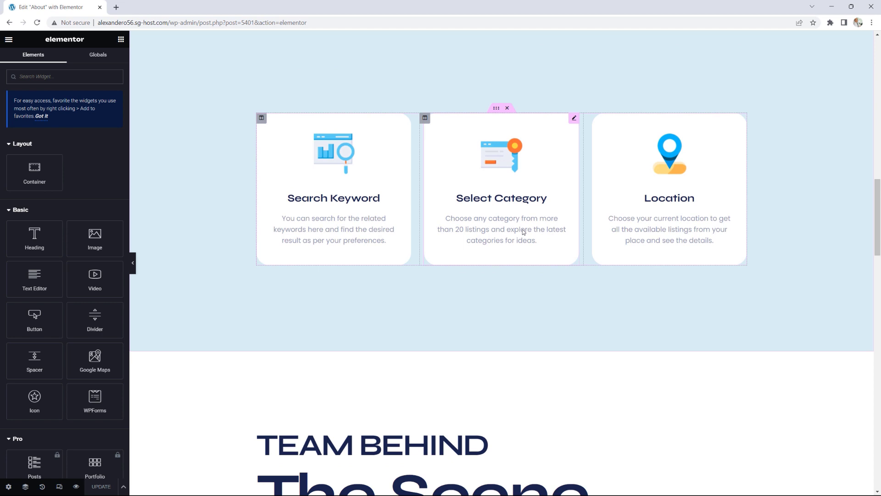
scroll(517, 232, "down", 5)
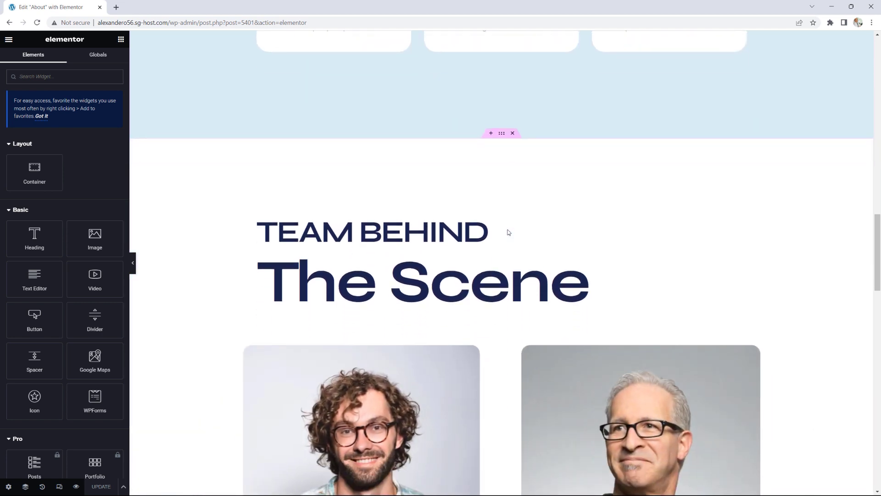
scroll(509, 231, "down", 4)
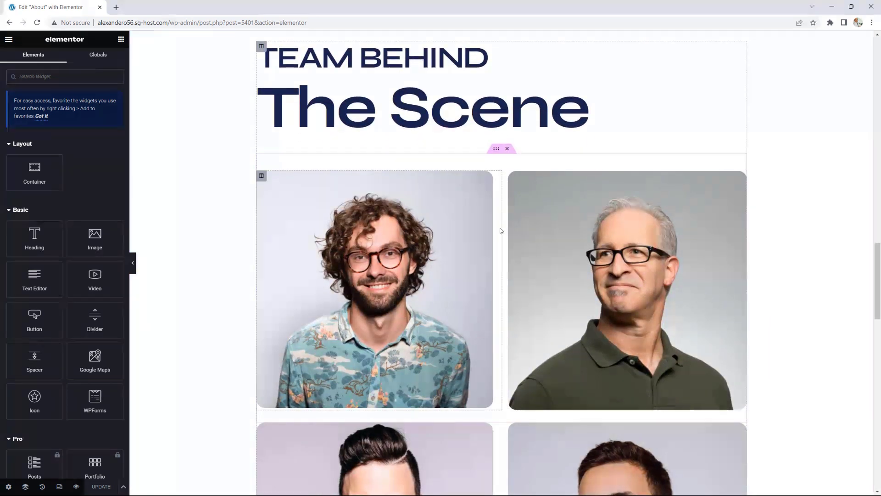
scroll(537, 251, "up", 9)
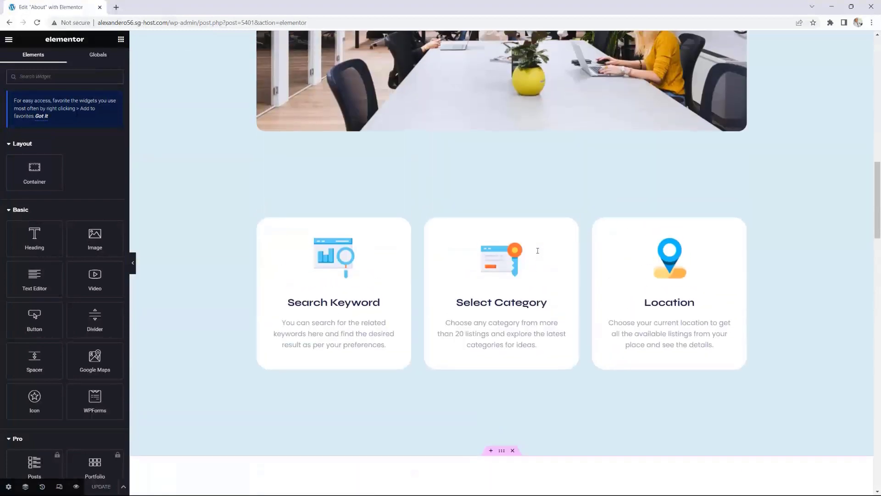
scroll(537, 250, "up", 12)
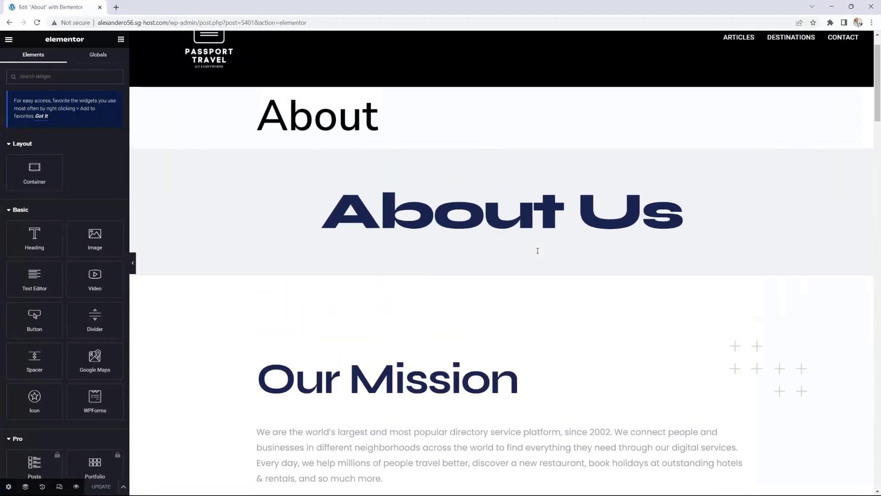
mouse_move(538, 251)
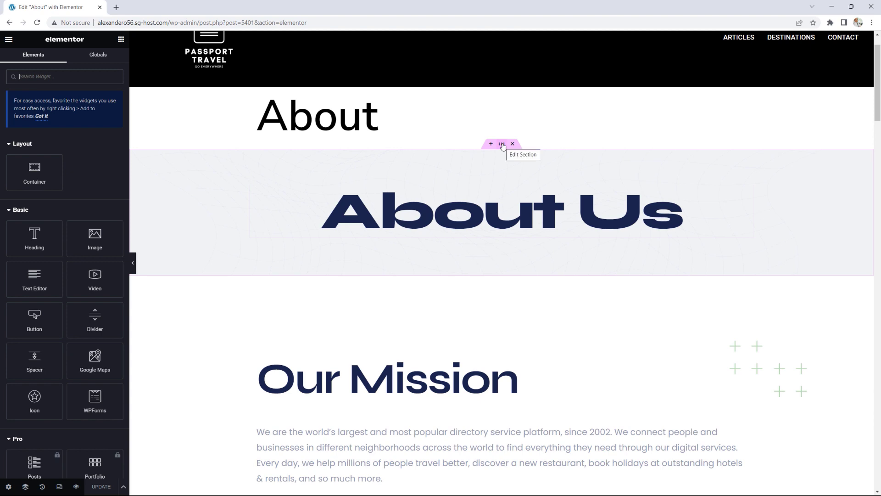
Step: Convert the About Us section into a container and delete the original section
left_click(502, 145)
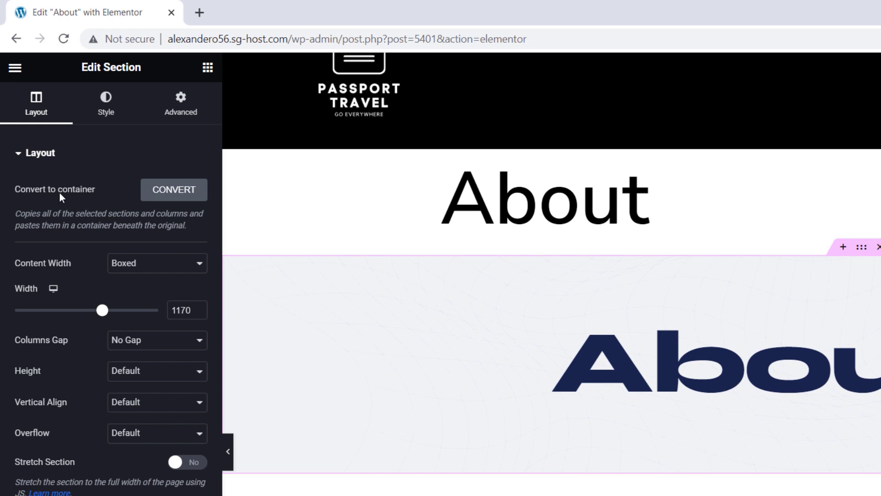
left_click(165, 193)
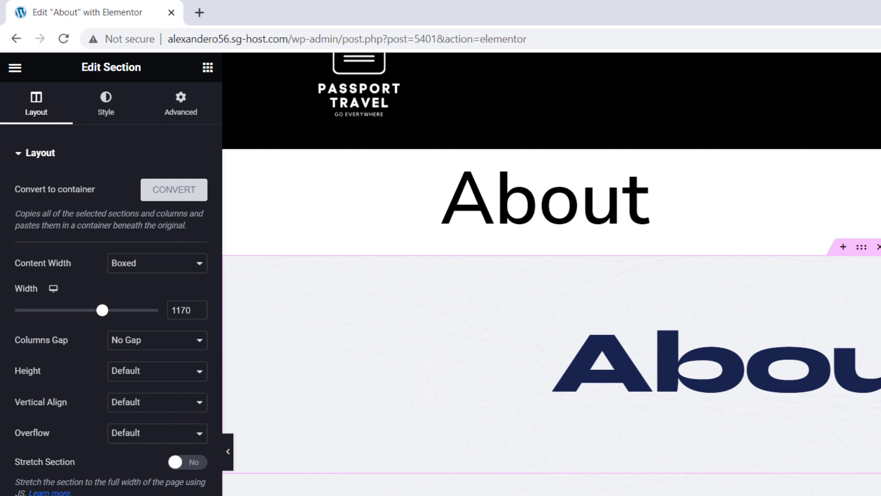
left_click(878, 248)
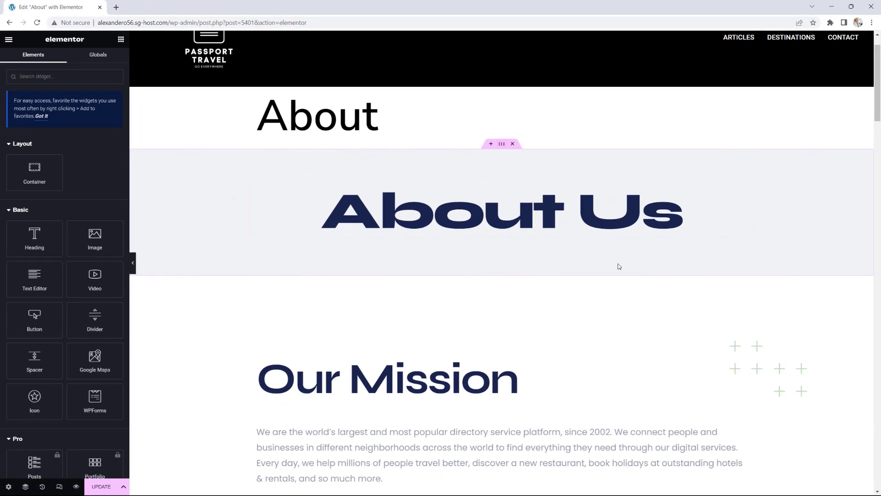
Step: Convert the Our Mission section into a container, delete the original, and save the page
scroll(618, 267, "down", 1)
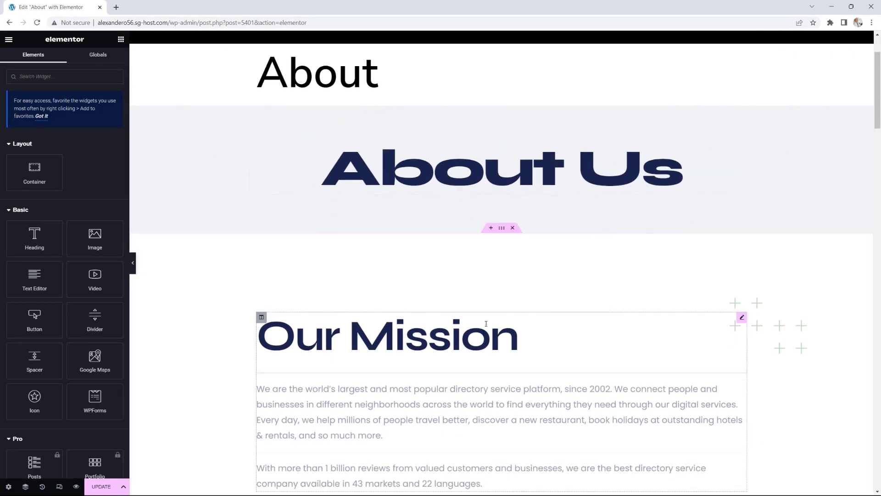
left_click(503, 232)
left_click(101, 110)
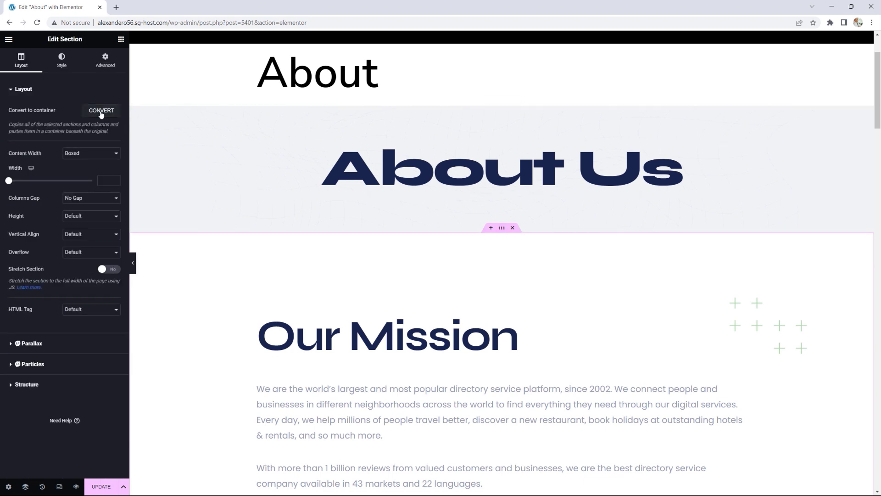
left_click(513, 228)
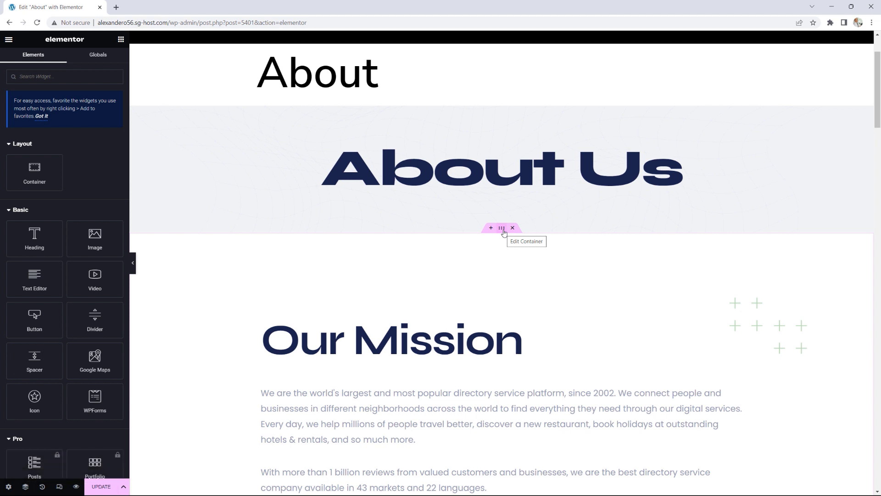
left_click(101, 487)
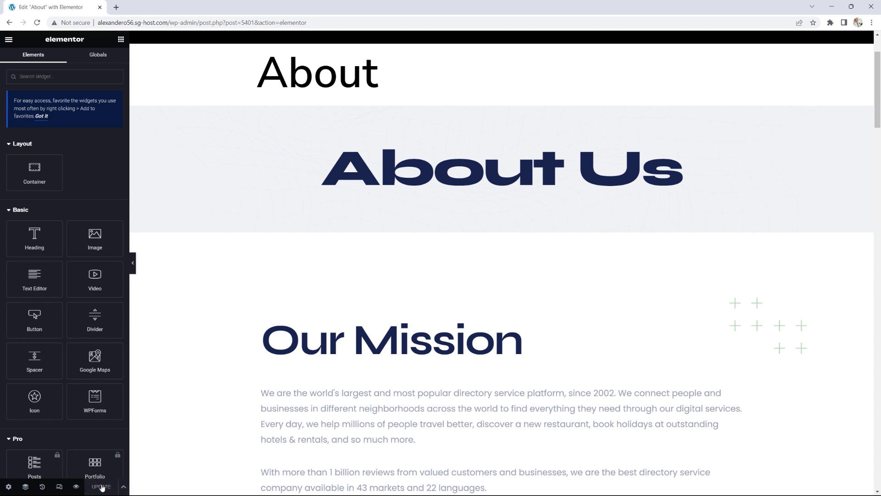
Step: Exit Elementor and return to the WordPress admin dashboard
left_click(8, 39)
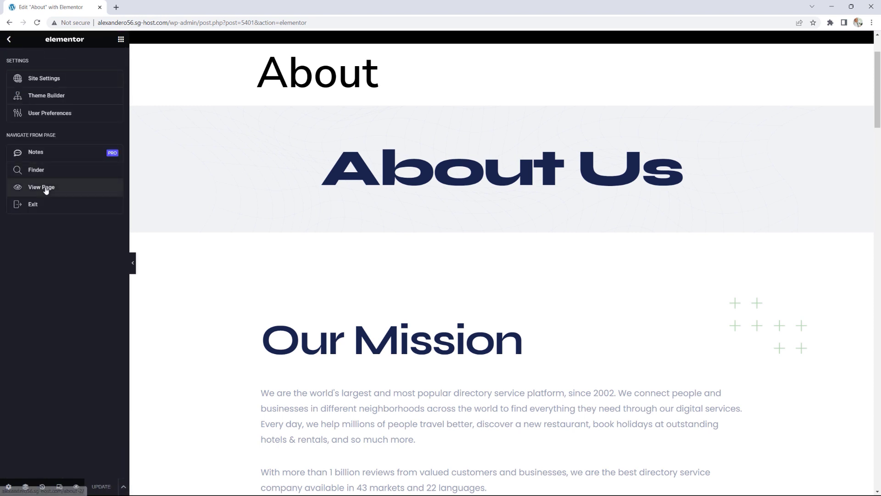
left_click(36, 205)
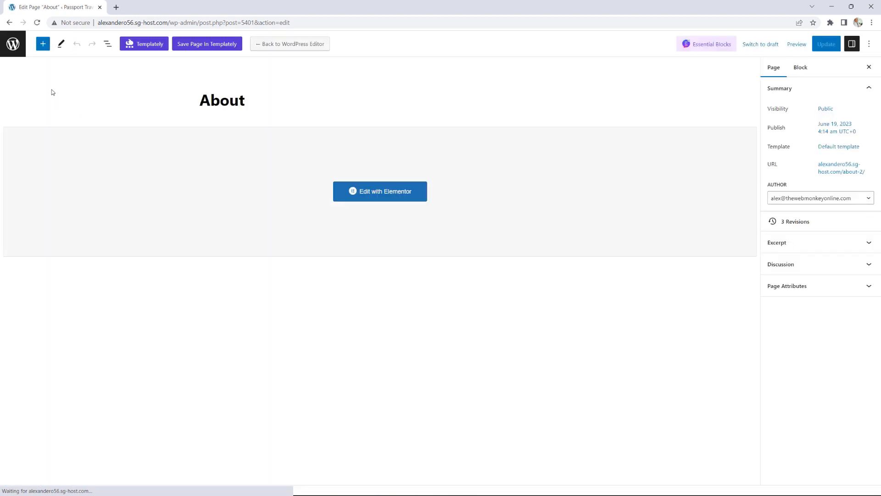
left_click(13, 44)
mouse_move(59, 43)
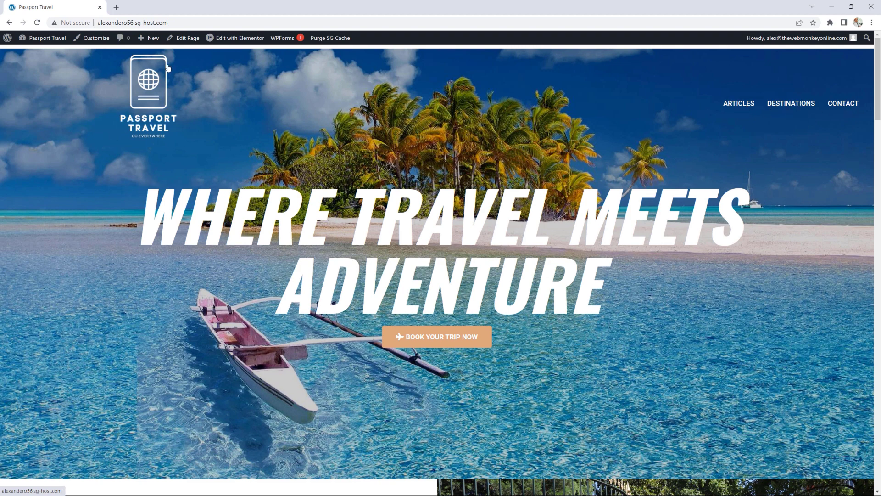
left_click(43, 41)
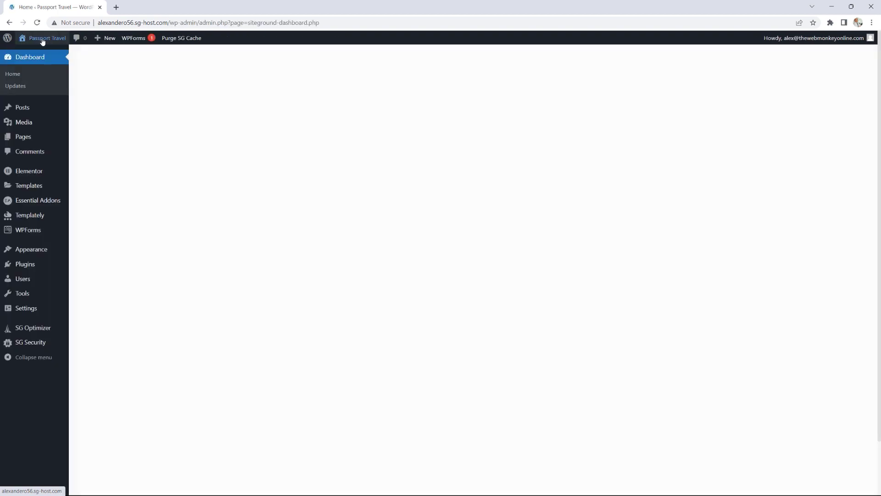
Step: In Main Menu, replace the invalid About item with the About page, move it to the top, and save
mouse_move(46, 249)
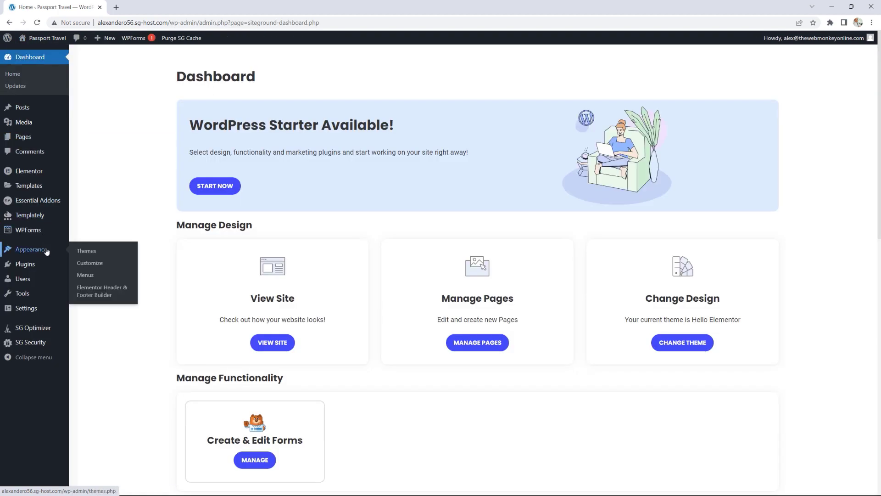
left_click(90, 275)
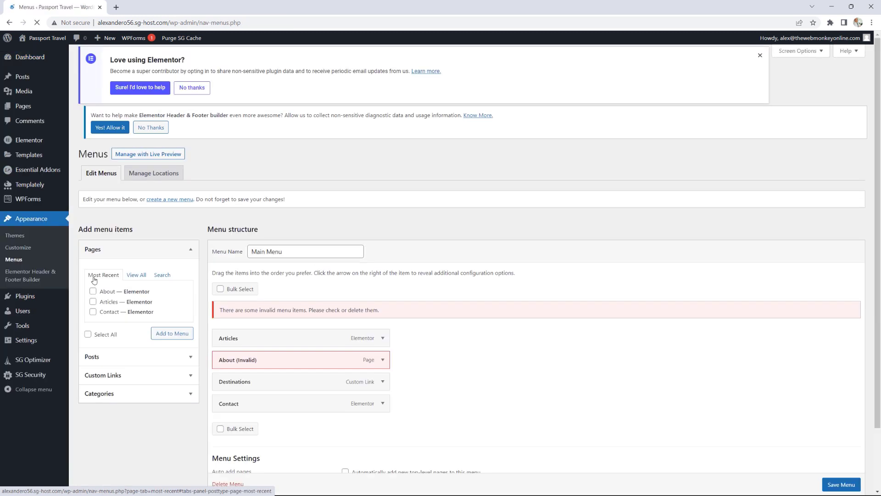
left_click(383, 371)
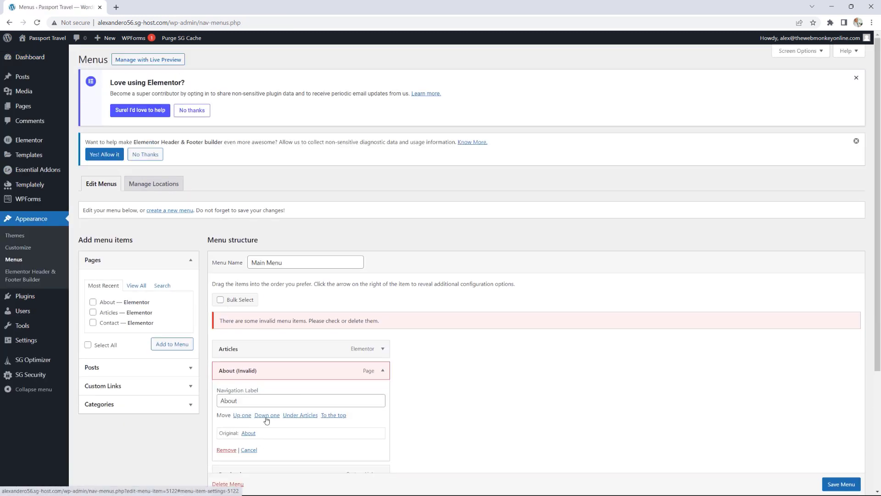
scroll(263, 415, "down", 1)
left_click(227, 409)
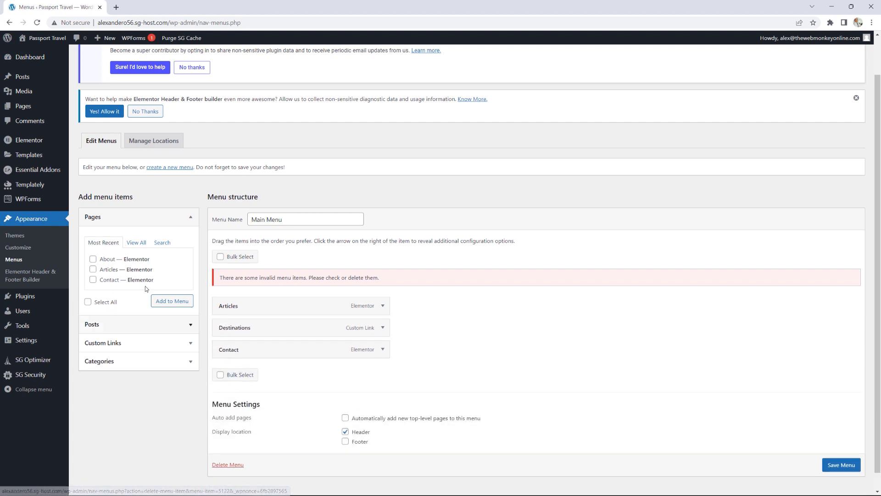
left_click(136, 242)
left_click(93, 269)
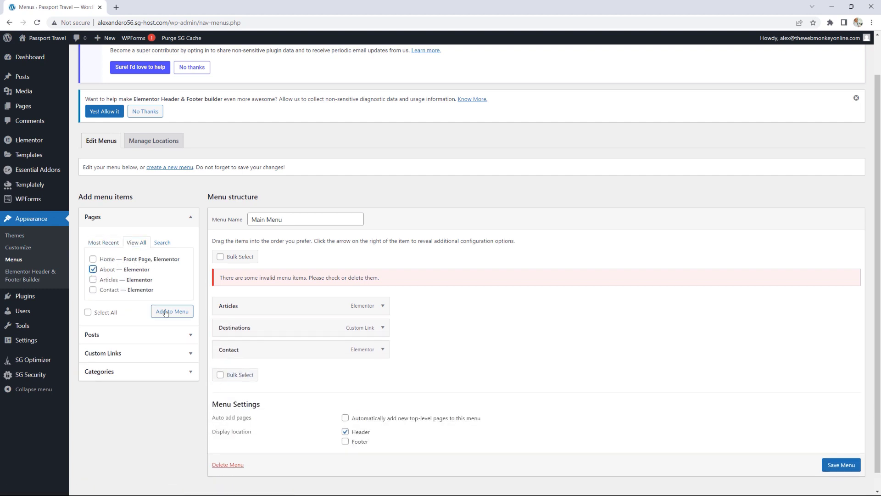
left_click(172, 311)
left_click_drag(268, 376, 260, 305)
scroll(846, 480, "down", 1)
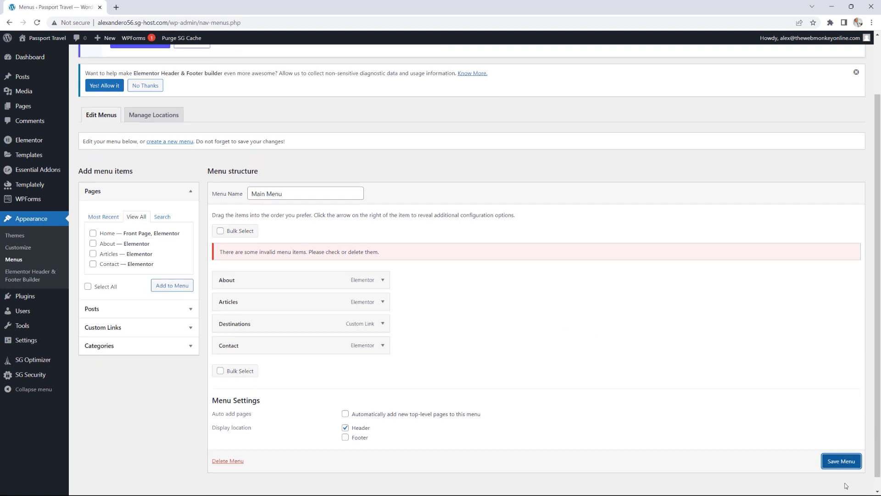
left_click(841, 462)
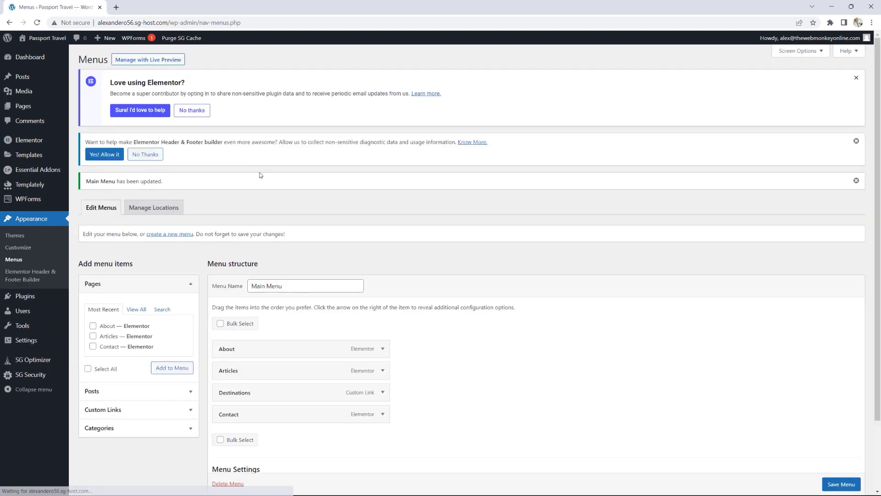
mouse_move(53, 40)
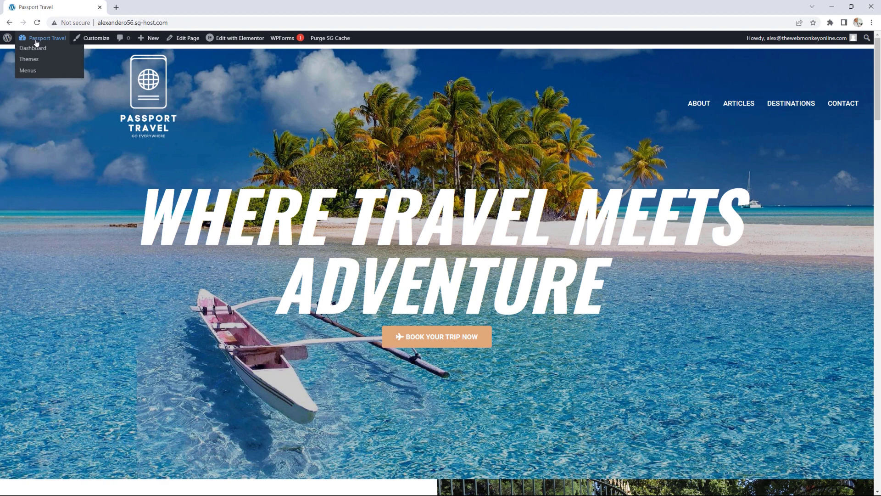
Step: Open the Templately library from the Dashboard and browse its Pages templates
left_click(36, 48)
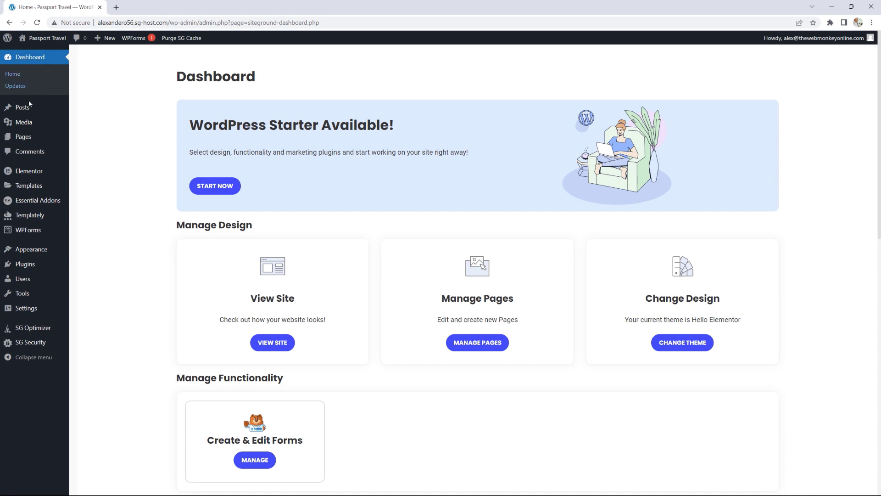
left_click(46, 218)
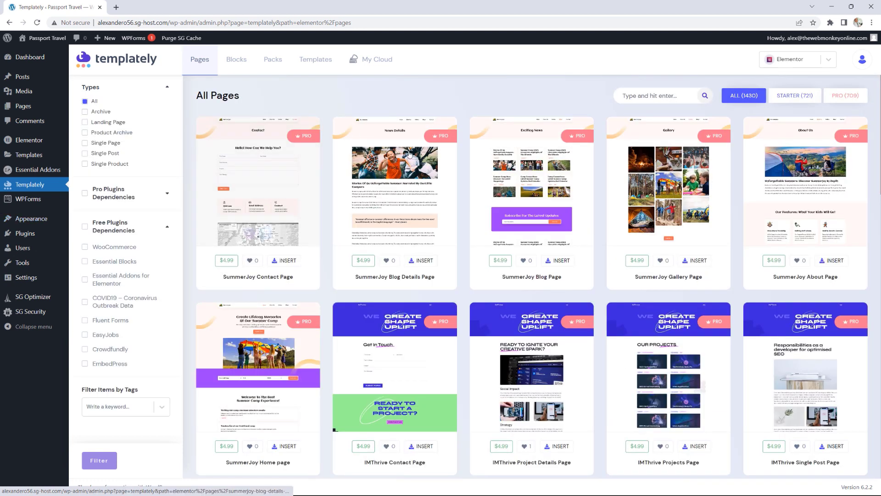
scroll(504, 181, "down", 2)
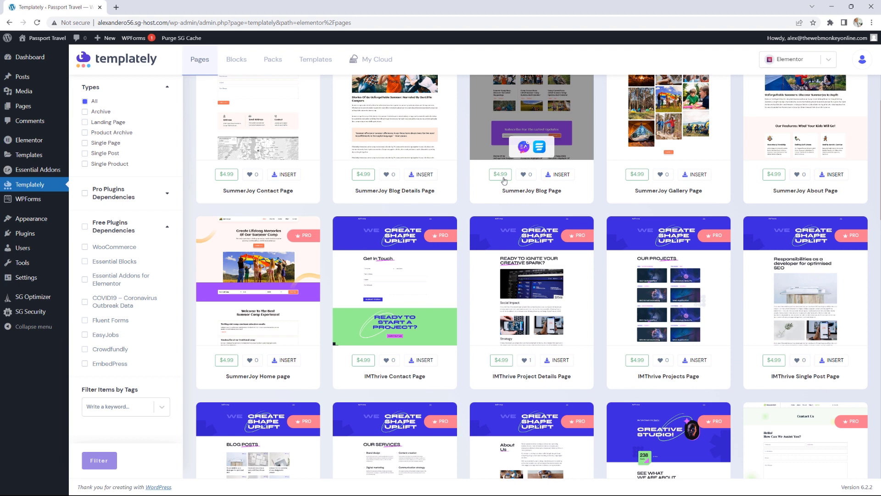
scroll(570, 249, "up", 2)
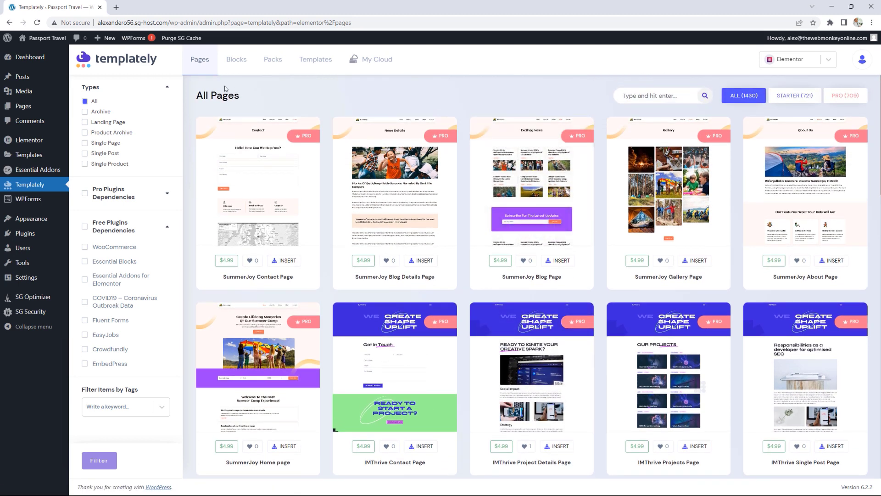
Step: Filter Templately's Blocks to Starter, then switch to the All Packs grid
left_click(238, 67)
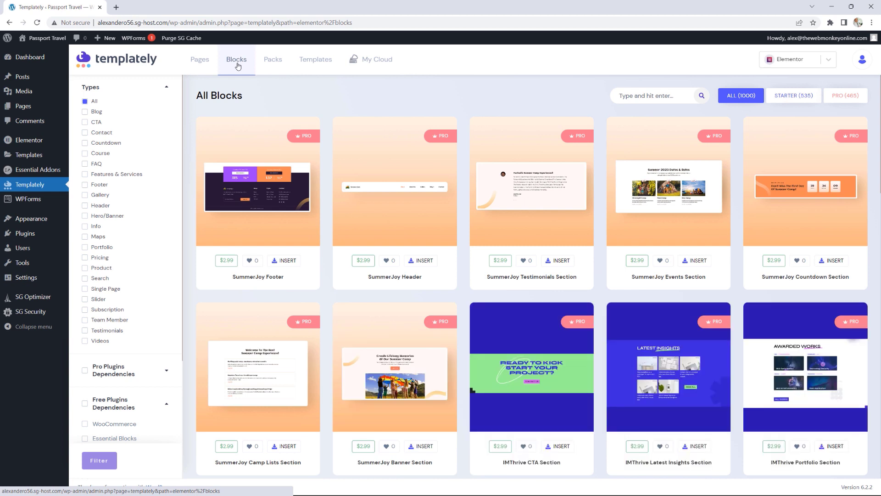
left_click(784, 100)
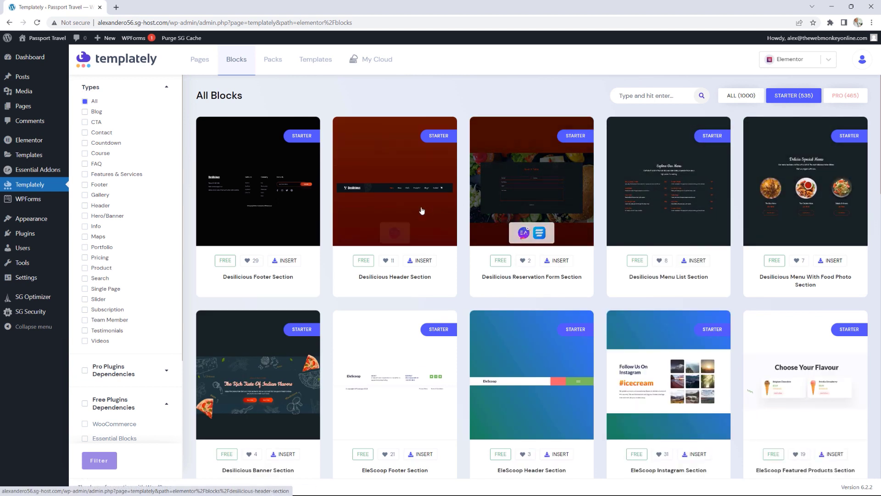
scroll(631, 220, "down", 2)
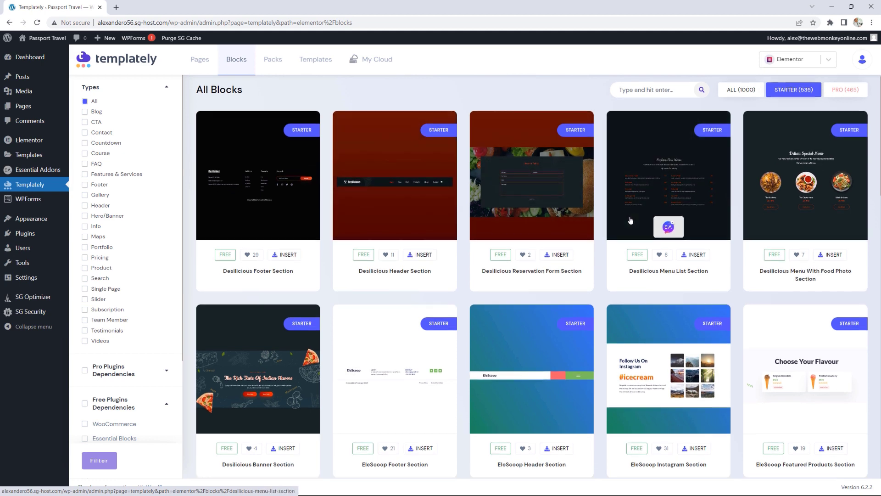
scroll(631, 221, "down", 5)
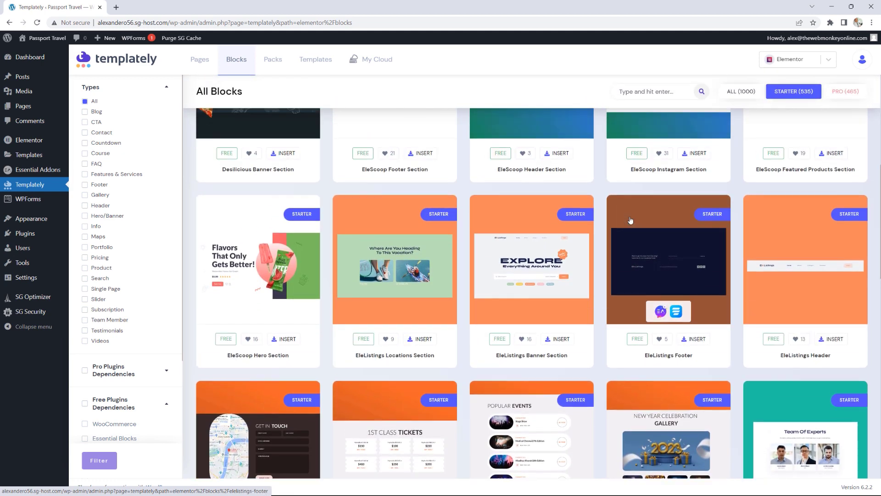
scroll(630, 220, "up", 6)
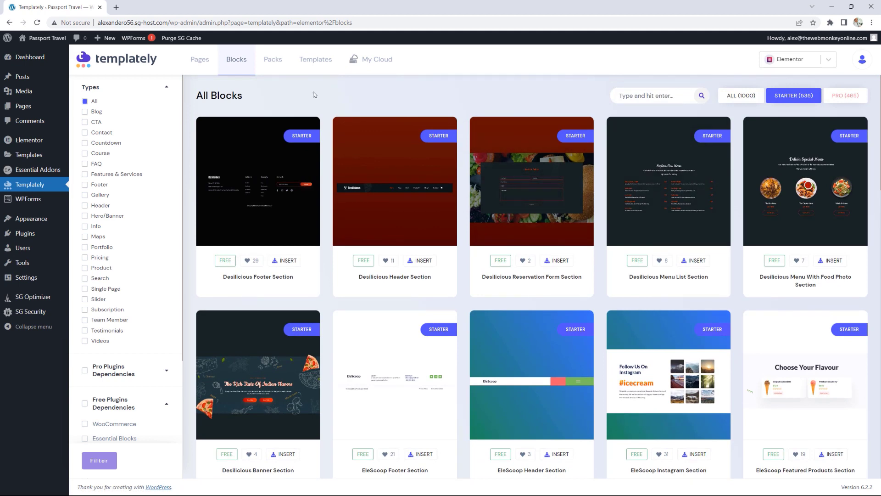
left_click(273, 59)
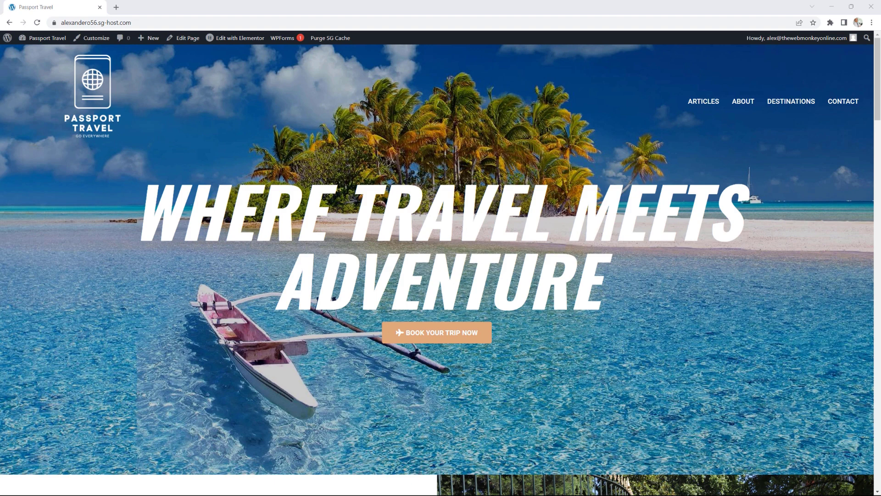
Step: Restore Chrome from maximized and resize the window back and forth across the menu collapse breakpoint
left_click_drag(593, 10, 396, 60)
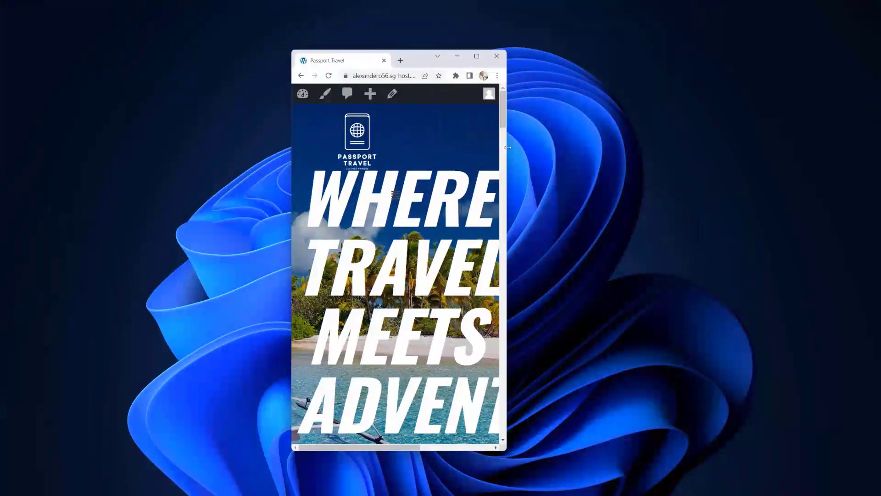
left_click_drag(508, 147, 754, 181)
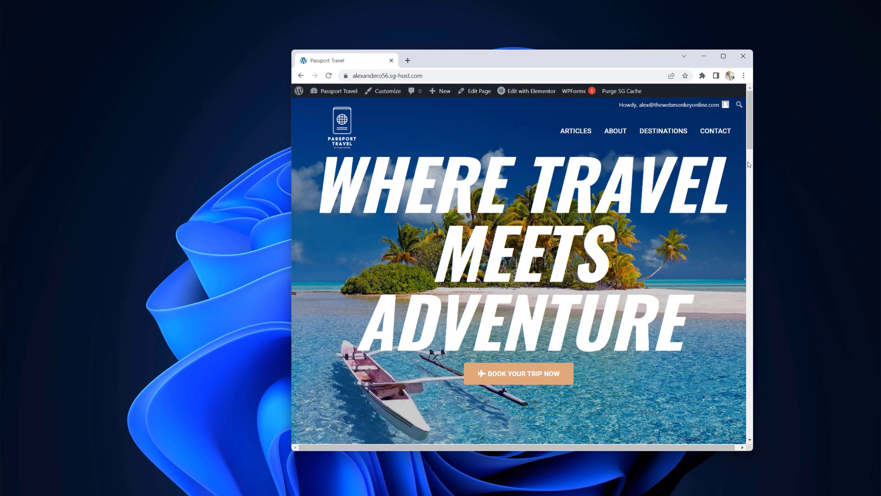
left_click_drag(754, 165, 707, 163)
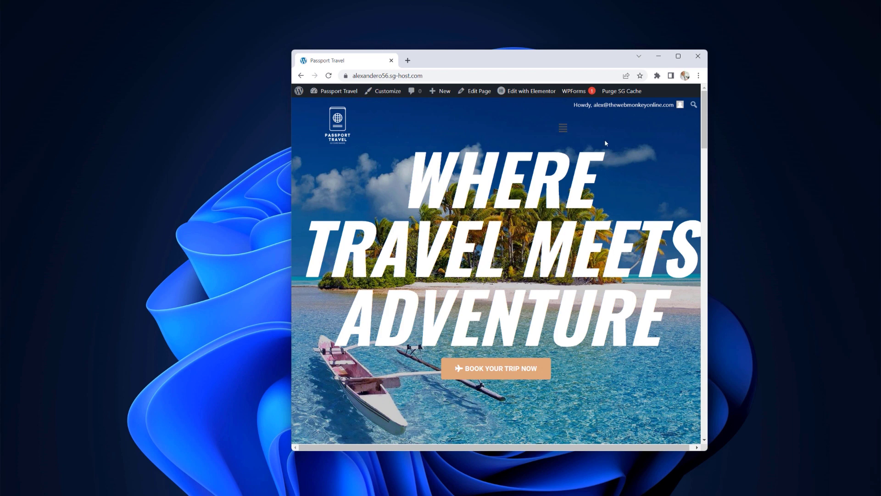
left_click_drag(708, 180, 758, 180)
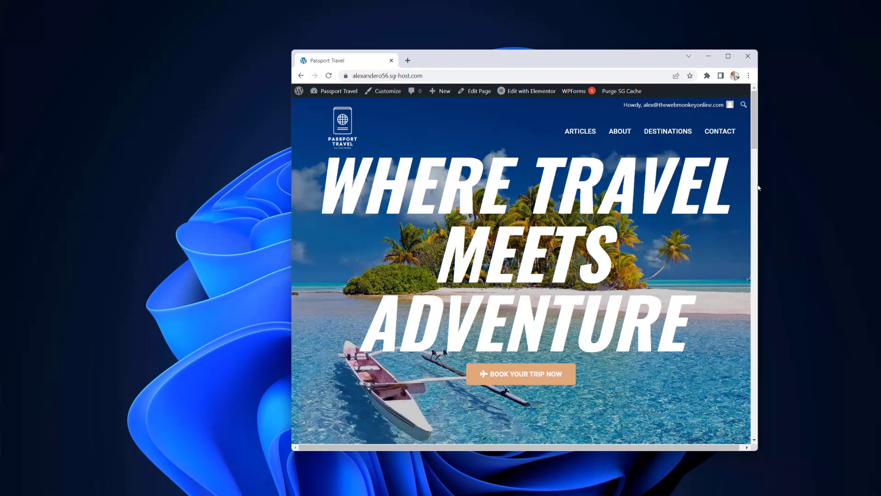
left_click_drag(758, 182, 728, 179)
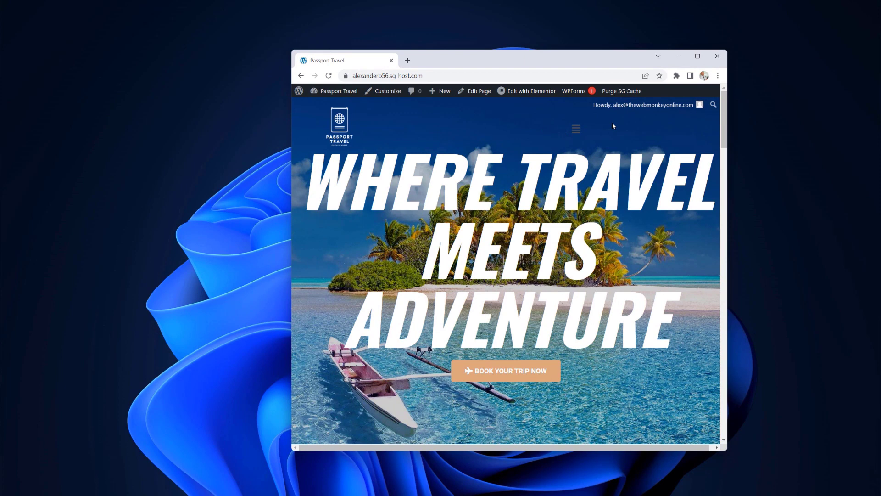
Step: Toggle the hamburger menu open and closed, then check phone width and return to desktop width
left_click(576, 129)
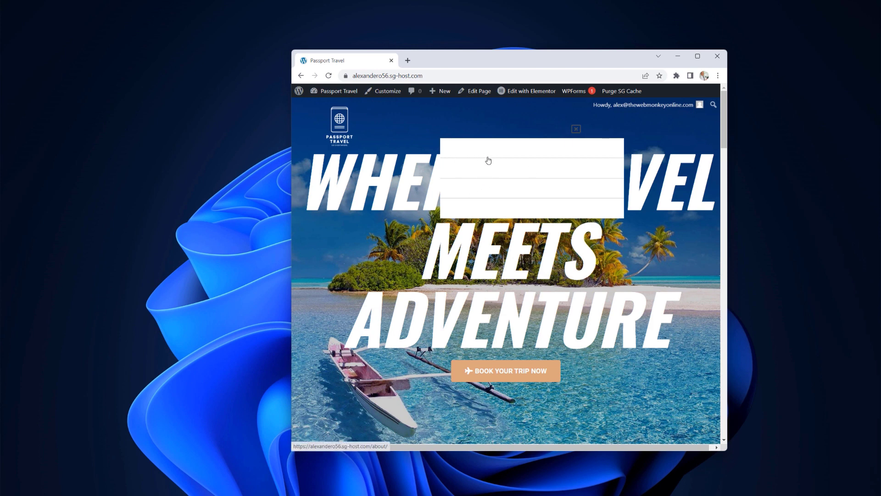
left_click(576, 128)
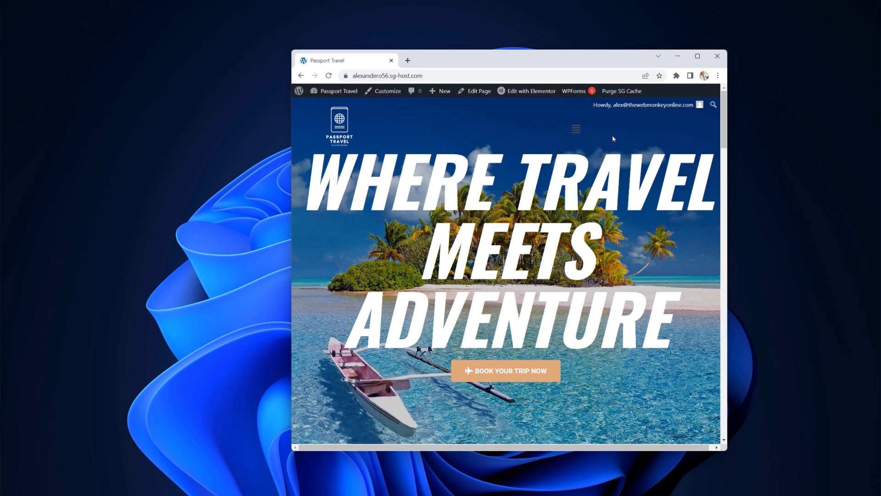
left_click_drag(729, 162, 456, 156)
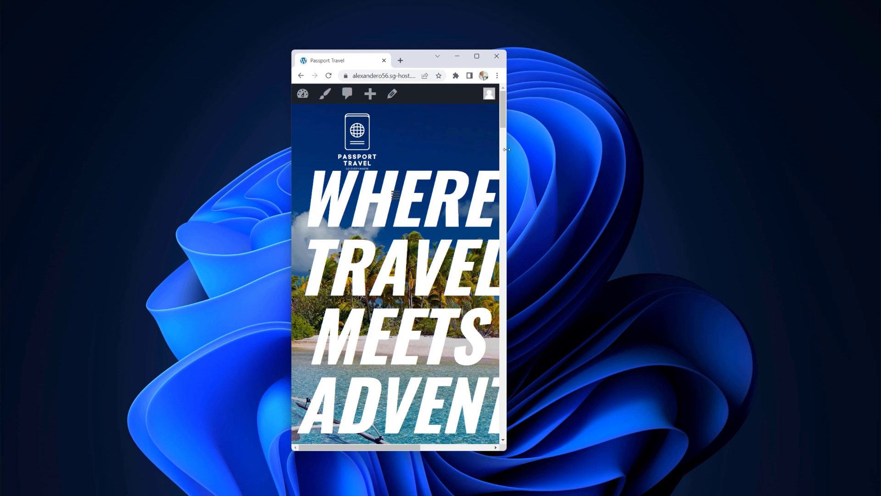
left_click_drag(507, 150, 826, 149)
left_click_drag(621, 60, 553, 59)
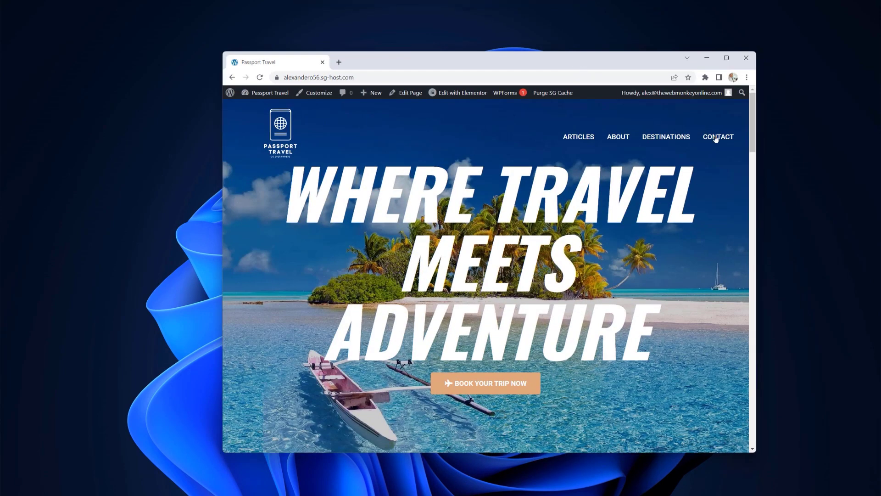
Step: Open the Contact page, narrow the window, and toggle its hamburger menu open and closed
left_click(716, 138)
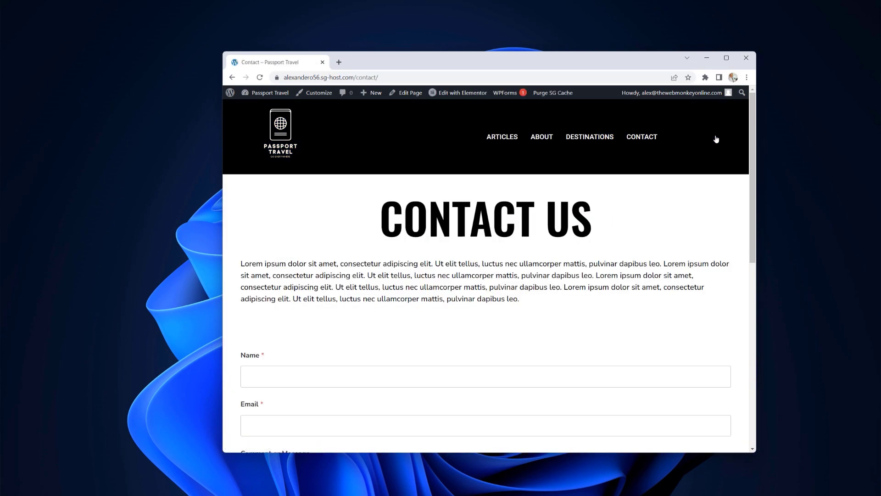
left_click_drag(757, 173, 460, 172)
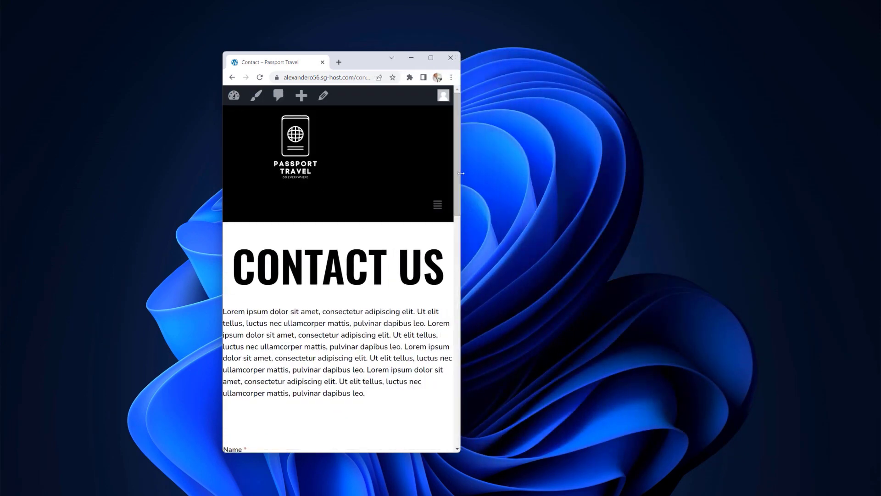
left_click(437, 206)
left_click(437, 205)
left_click_drag(461, 186, 365, 186)
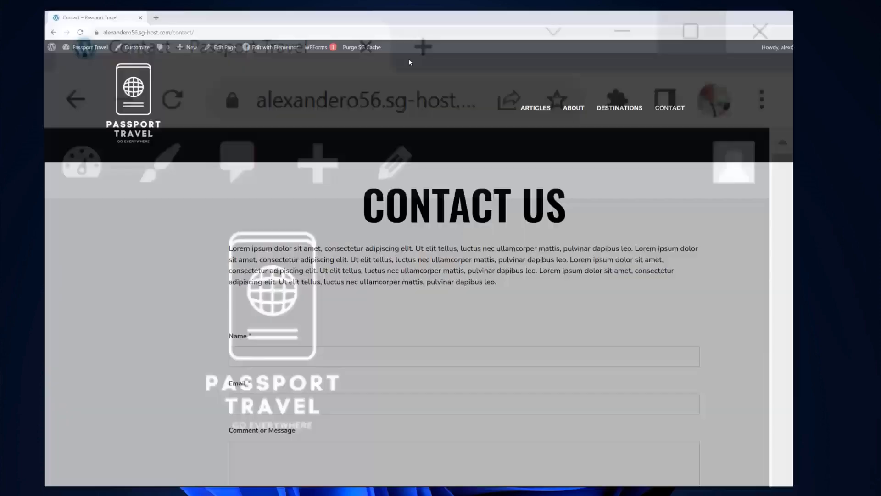
Step: Maximize Chrome and open the Global Header template in Elementor
left_click(408, 58)
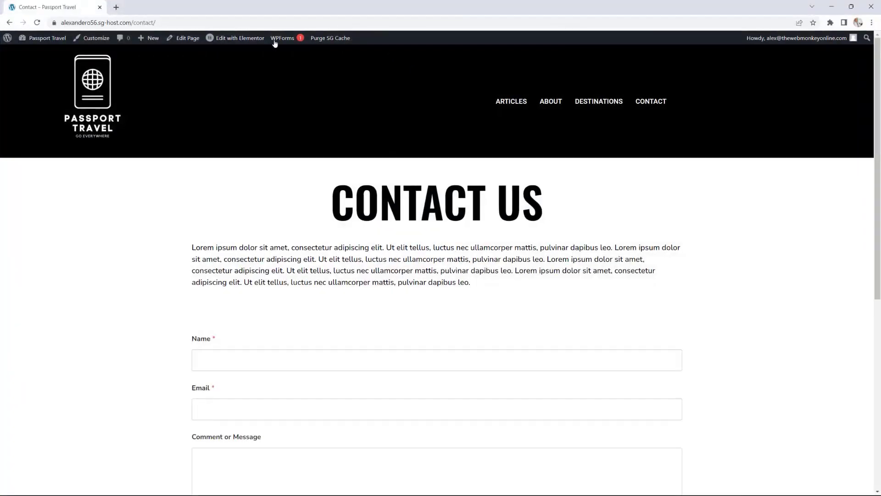
mouse_move(239, 38)
left_click(237, 56)
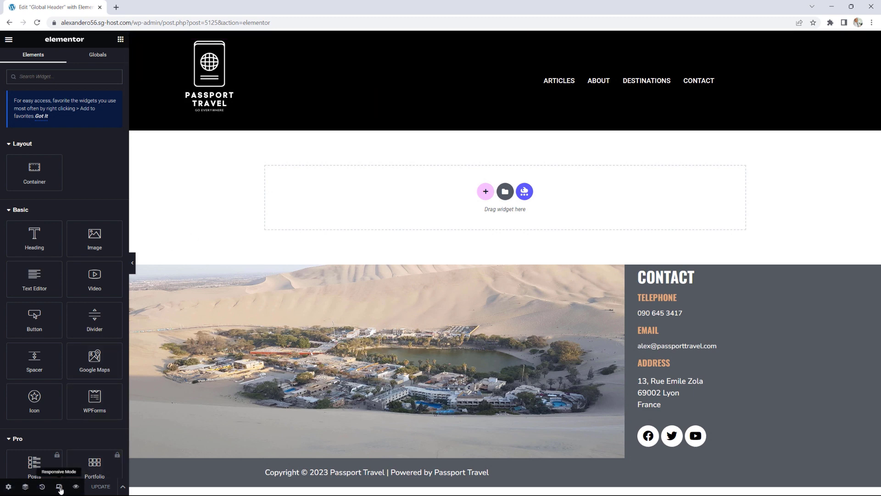
Step: In Tablet preview, set the Nav Menu's layout breakpoint to Mobile (768px >) and save
left_click(59, 487)
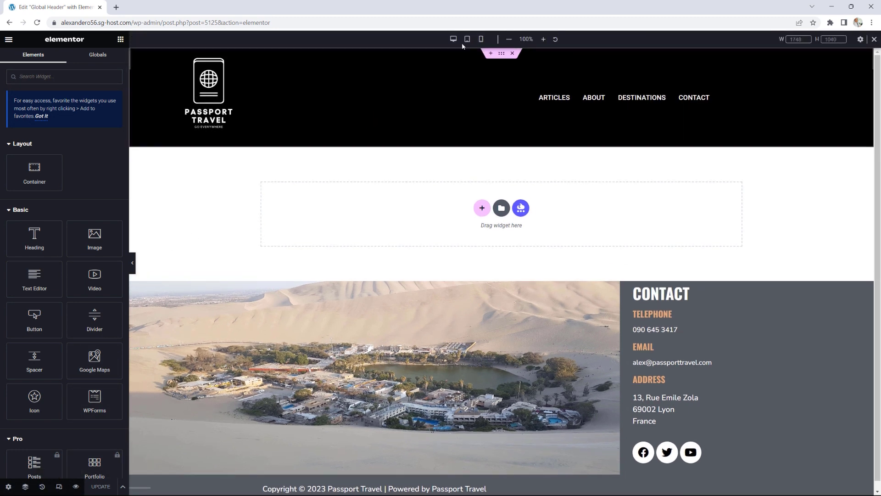
left_click(467, 41)
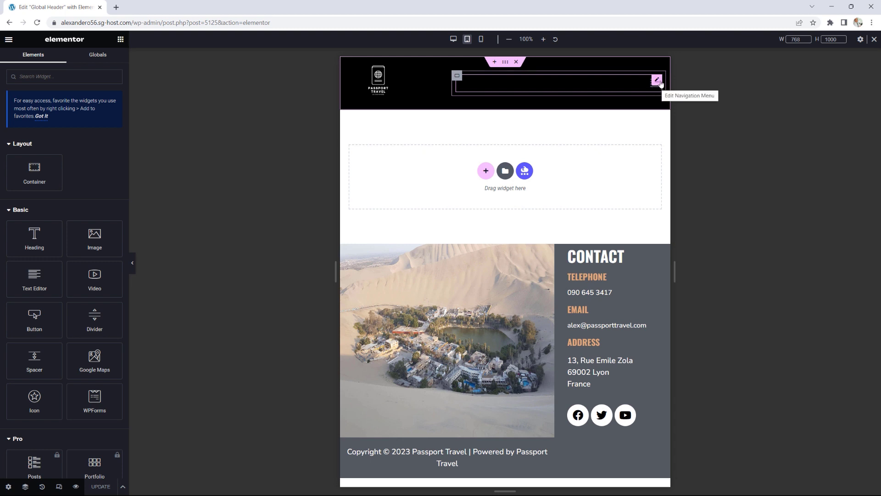
left_click(657, 83)
left_click(37, 195)
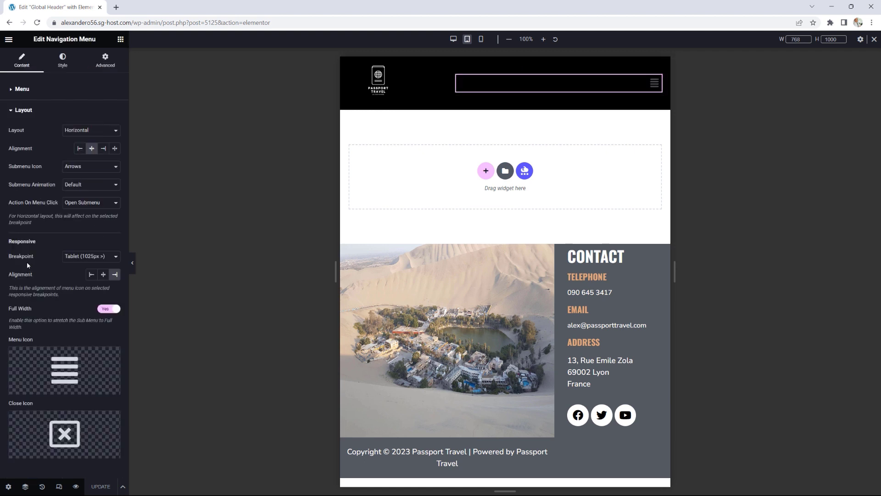
left_click(88, 257)
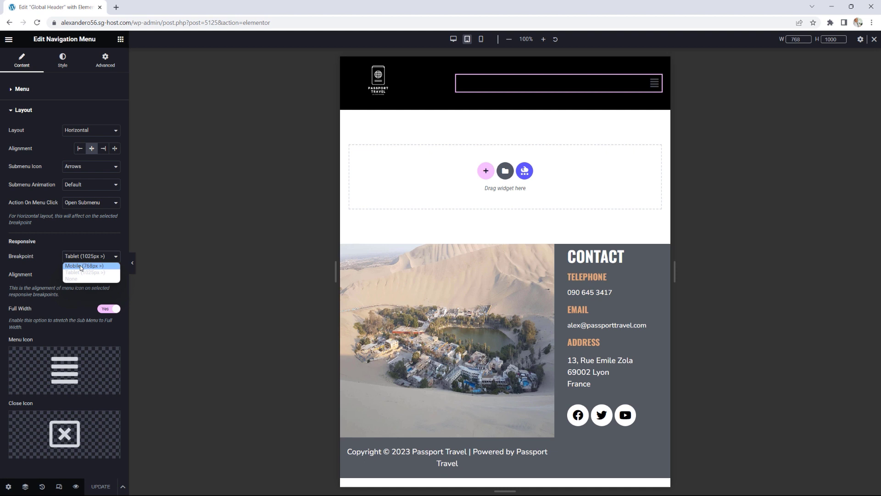
left_click(81, 267)
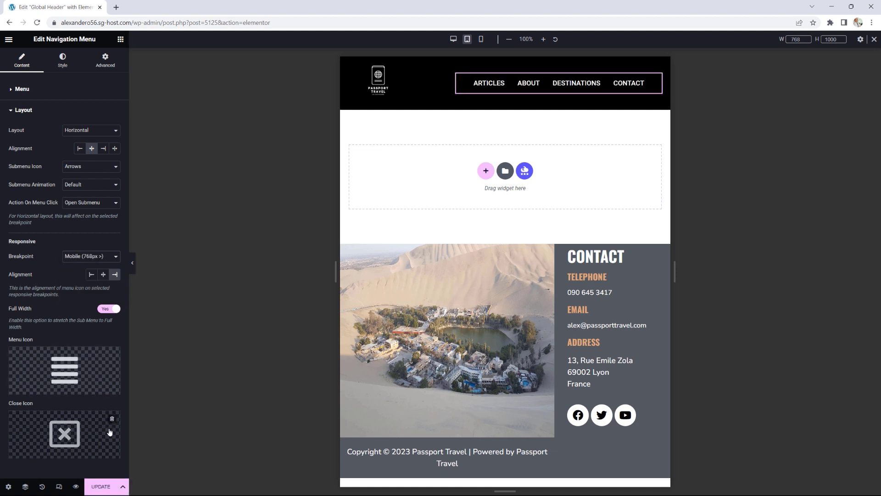
left_click(98, 488)
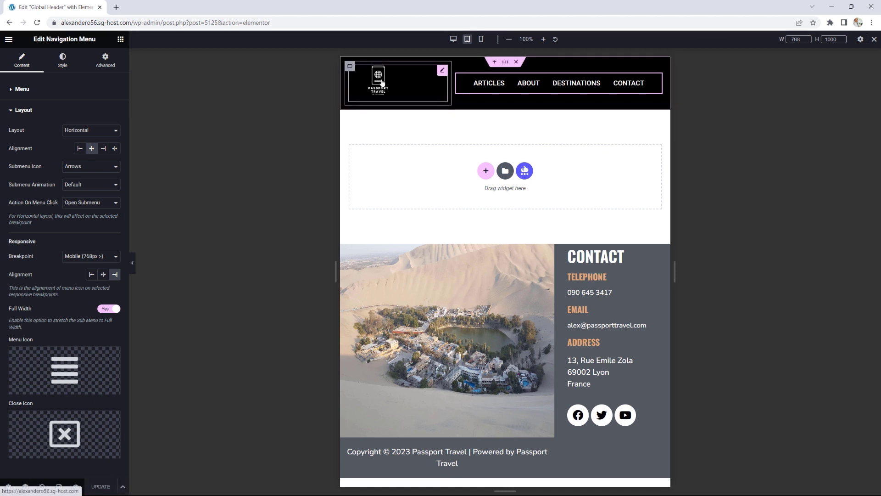
Step: Raise the Site Logo's max width to 75% and save the header
left_click(438, 78)
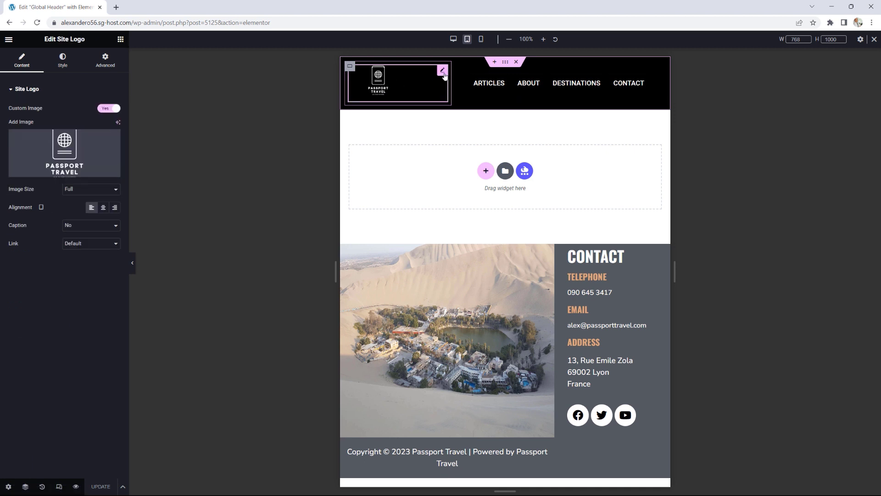
left_click(63, 60)
left_click_drag(59, 146, 71, 148)
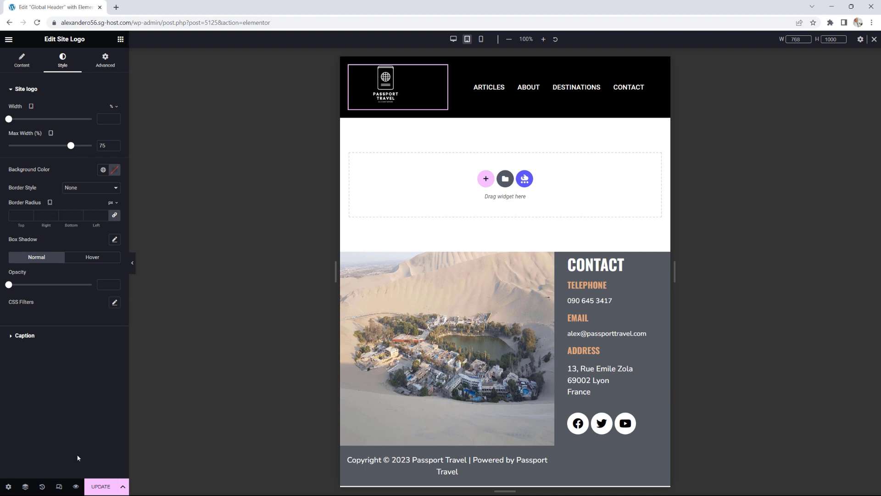
left_click(105, 487)
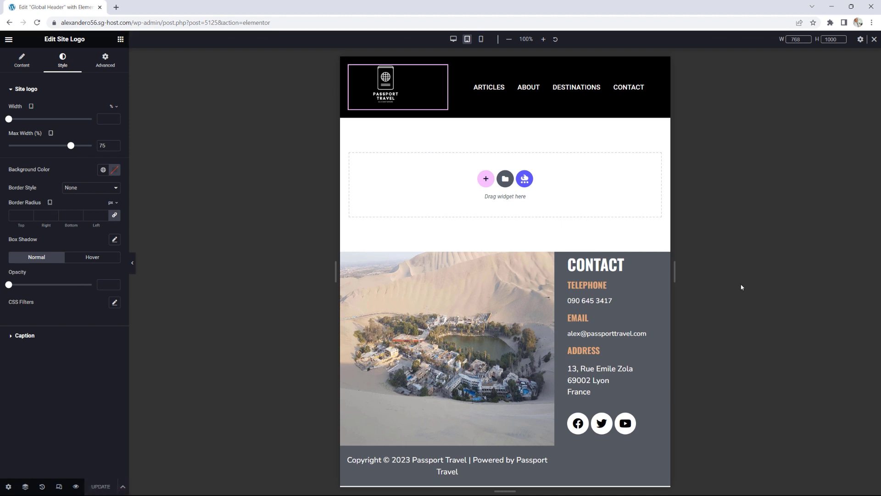
Step: Switch to Mobile preview and set the site logo's alignment to Center
left_click_drag(670, 278, 648, 274)
left_click(481, 40)
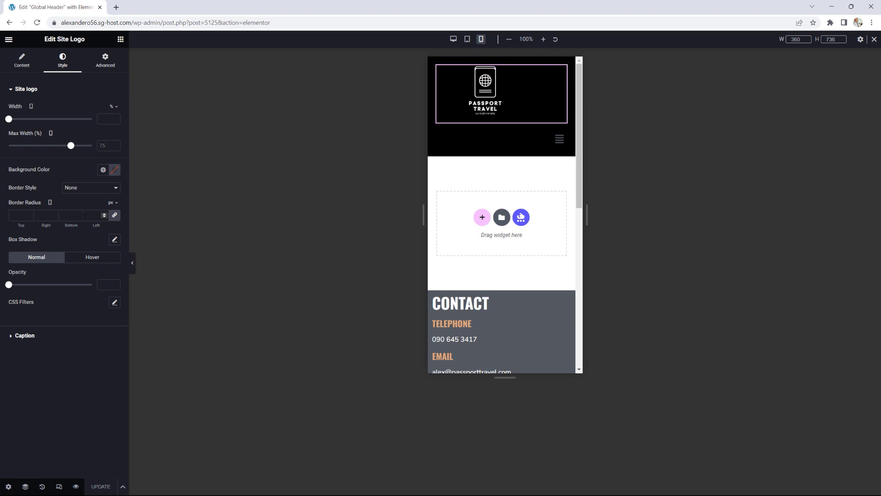
left_click(29, 62)
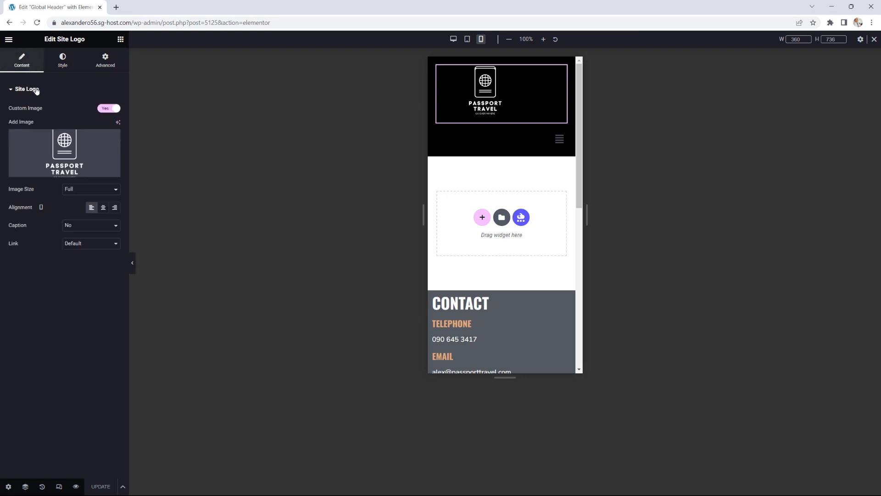
left_click(103, 209)
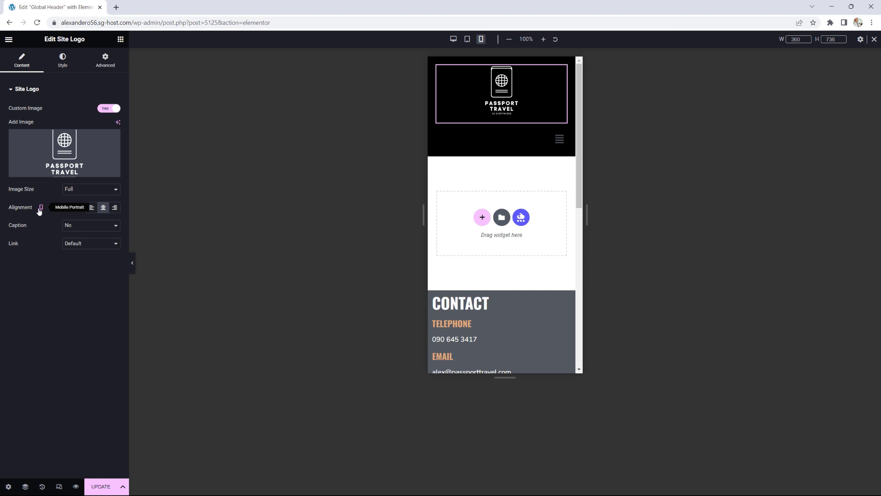
left_click(63, 60)
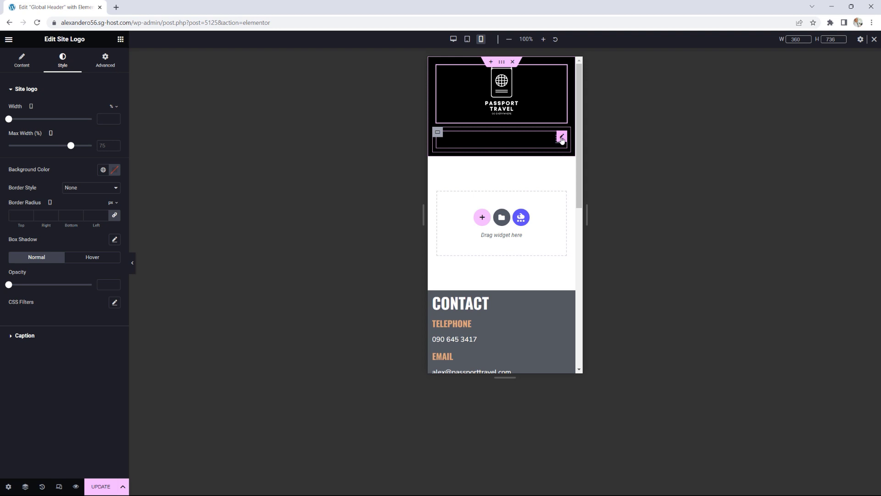
Step: Centre the nav menu's hamburger icon for the mobile layout
left_click(562, 138)
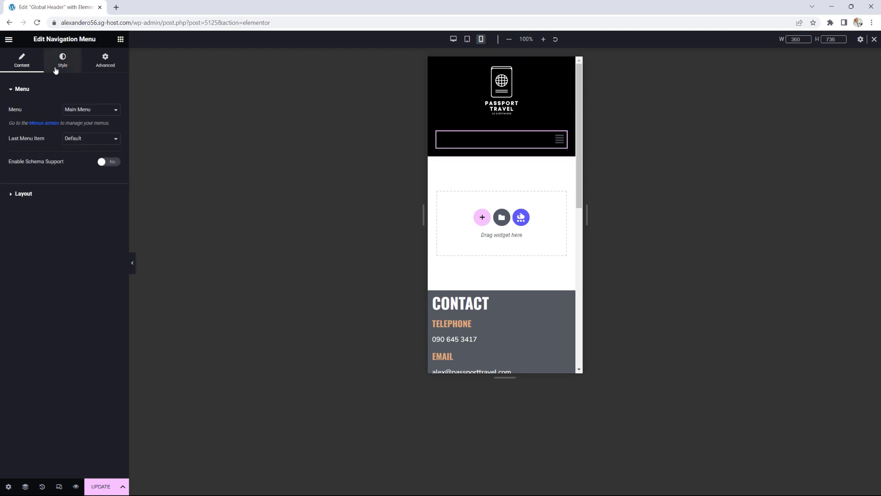
left_click(35, 195)
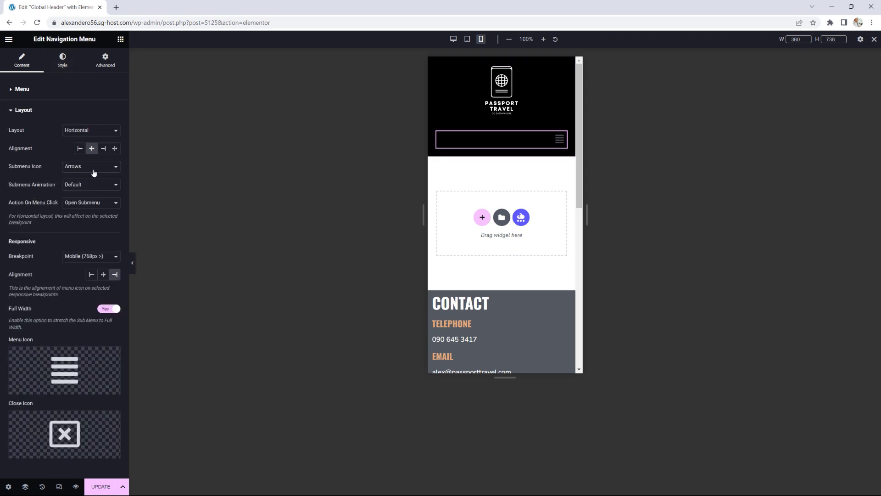
left_click(103, 275)
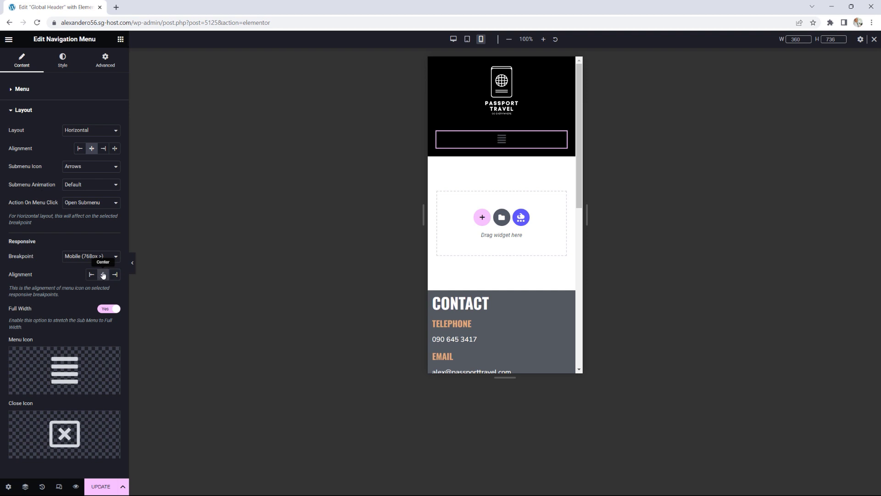
Step: Set the dropdown link colour to the global Text colour and preview the mobile dropdown
left_click(66, 59)
left_click(499, 142)
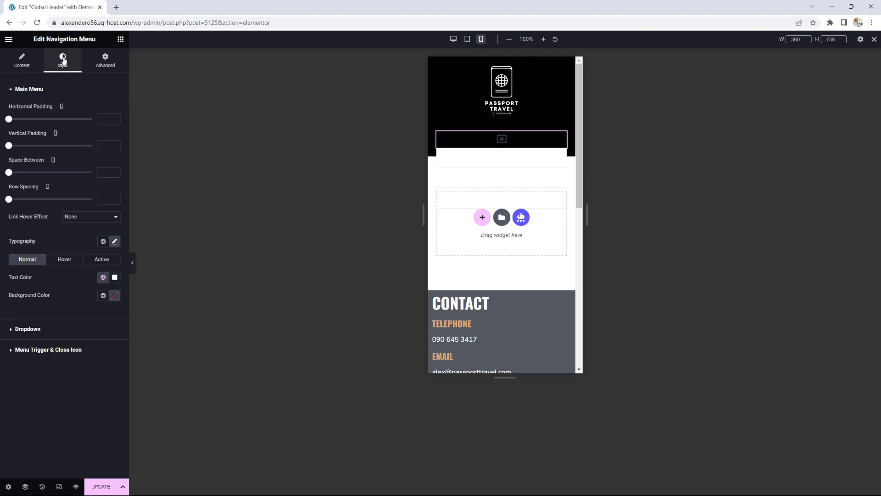
left_click(28, 329)
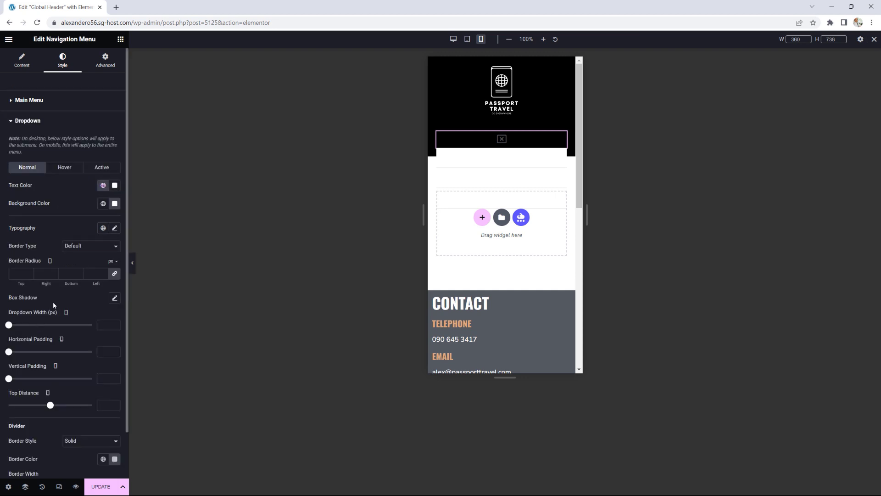
left_click(102, 185)
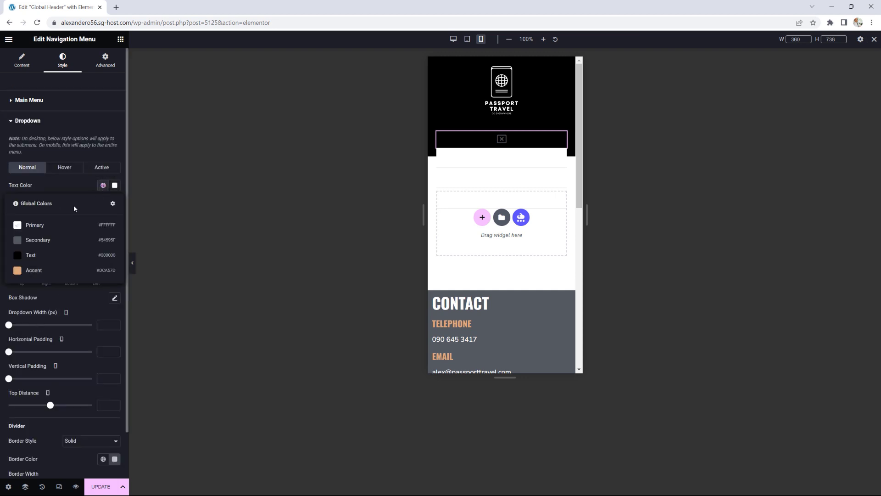
left_click(29, 255)
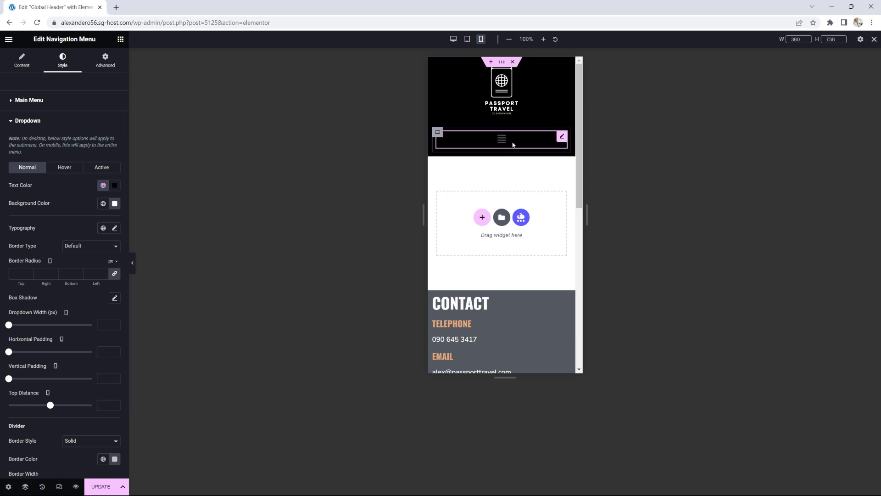
left_click(504, 143)
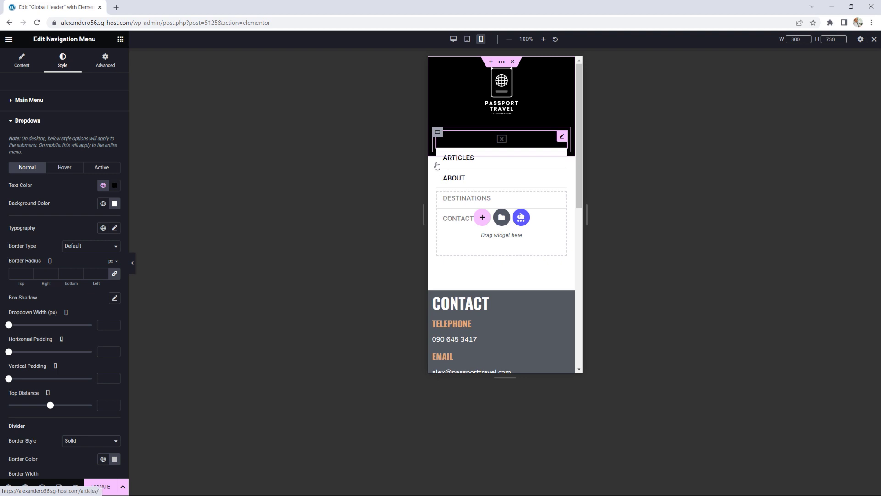
Step: Save the header, view the live page, go to Contact, and restore the window
left_click(99, 486)
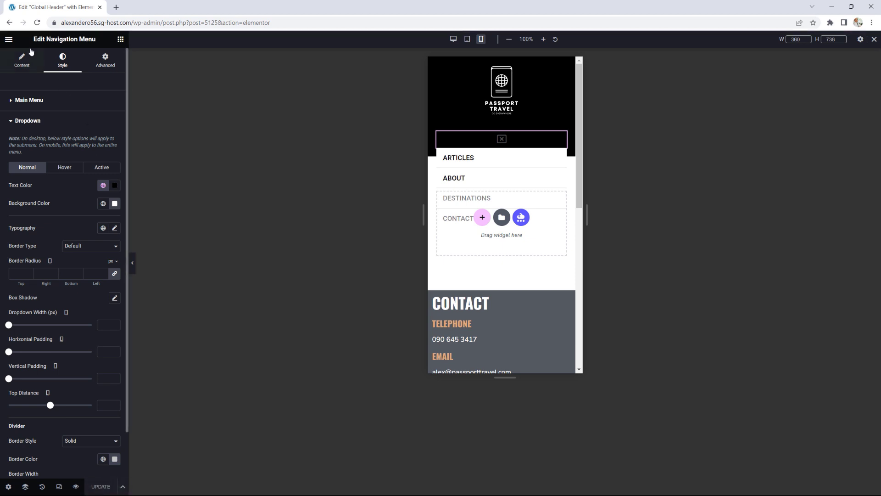
left_click(9, 39)
left_click(48, 193)
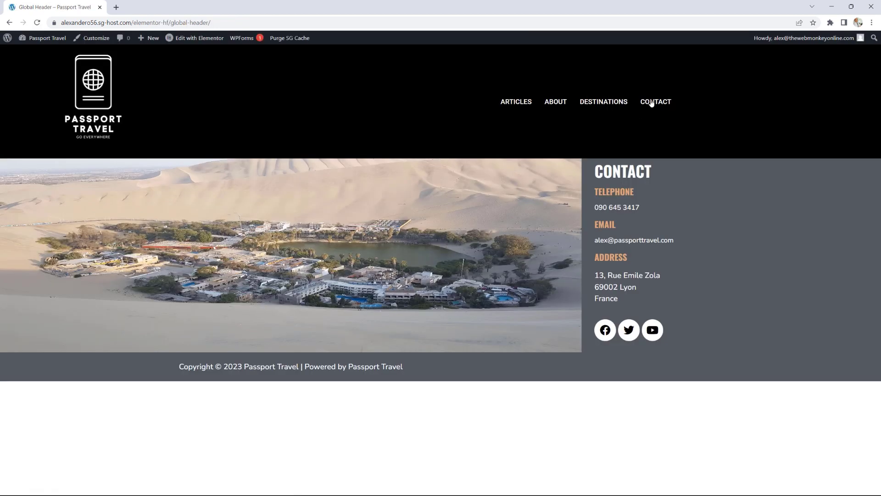
left_click(651, 102)
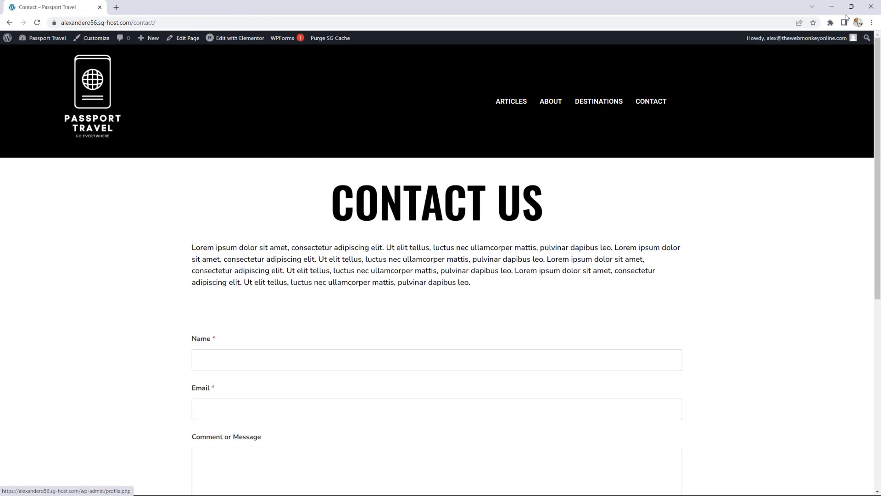
left_click(851, 7)
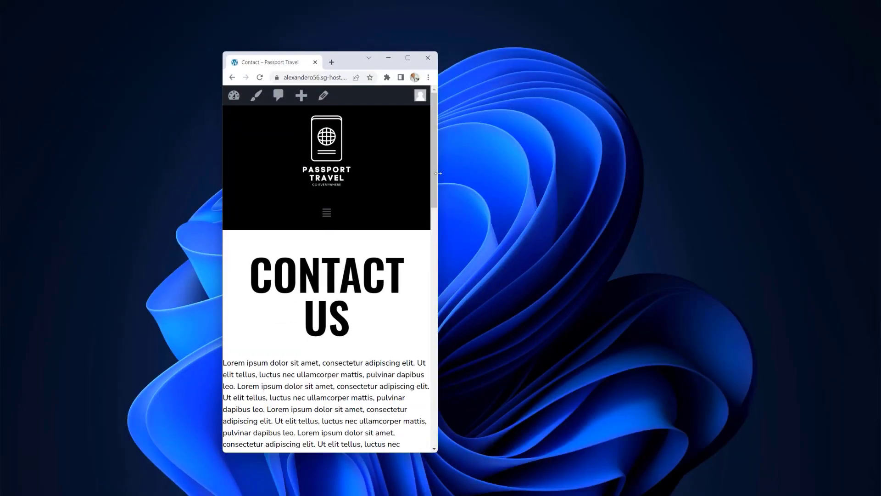
Step: Resize the Contact page window through the breakpoint to phone width, toggle the hamburger, then maximise
left_click_drag(438, 173, 550, 173)
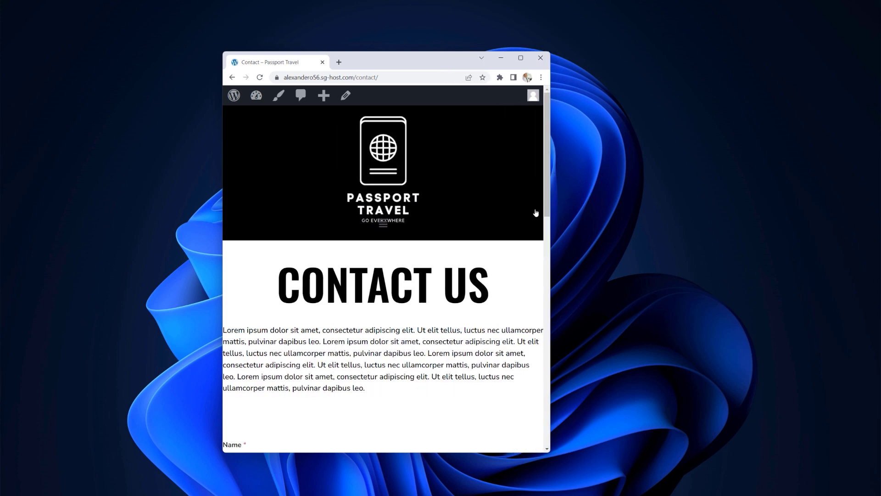
left_click_drag(551, 206, 552, 207)
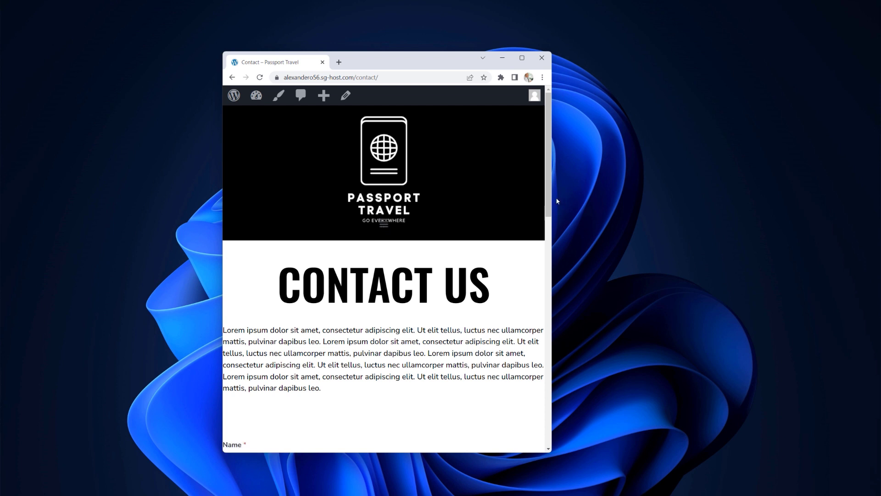
left_click_drag(554, 196, 524, 192)
left_click_drag(516, 192, 438, 205)
left_click(327, 214)
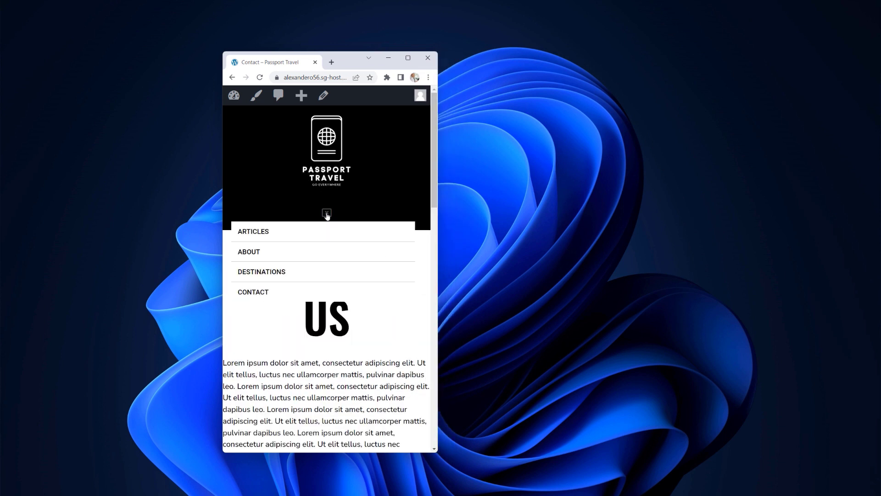
left_click(326, 214)
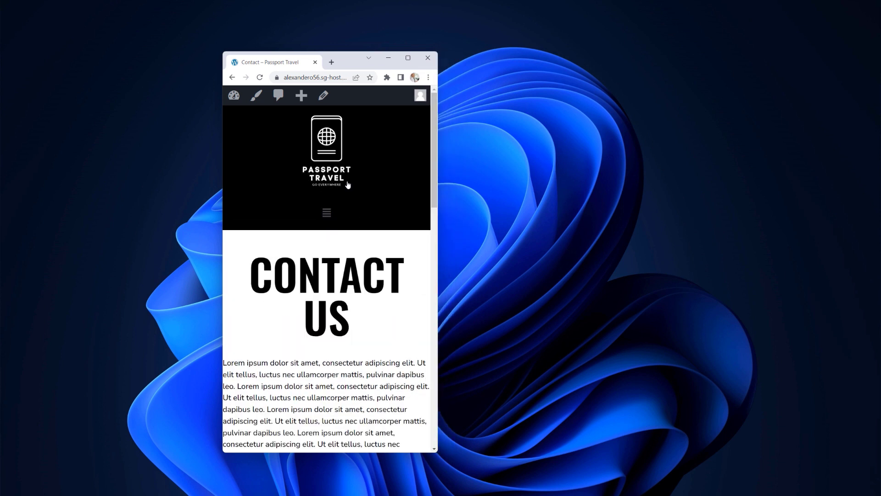
left_click(408, 59)
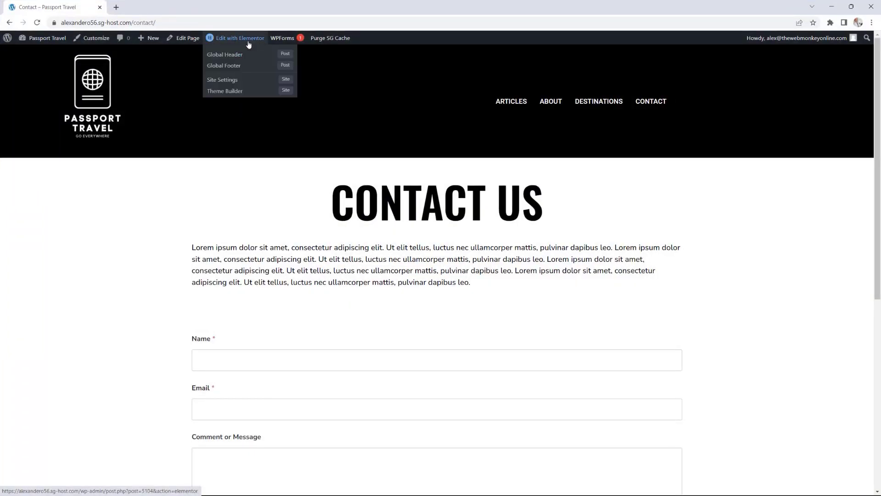
Step: In the Global Header's mobile preview, reduce the site logo's max width to 60%
left_click(238, 57)
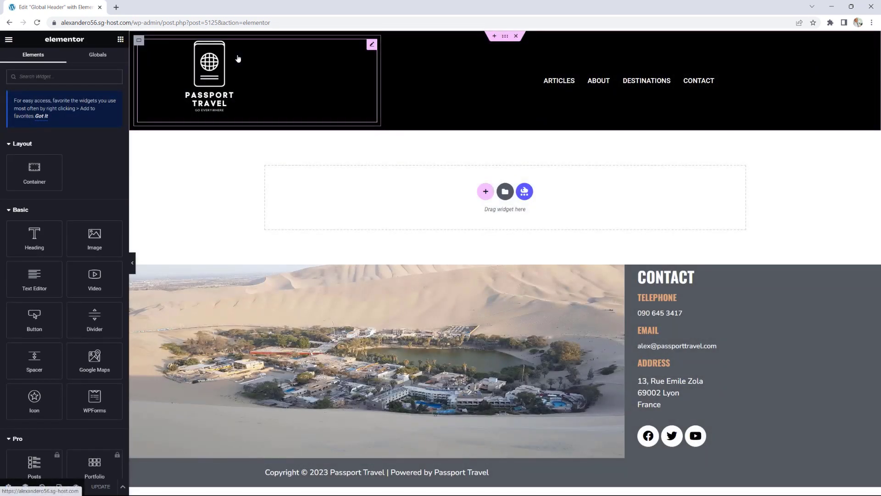
left_click(59, 486)
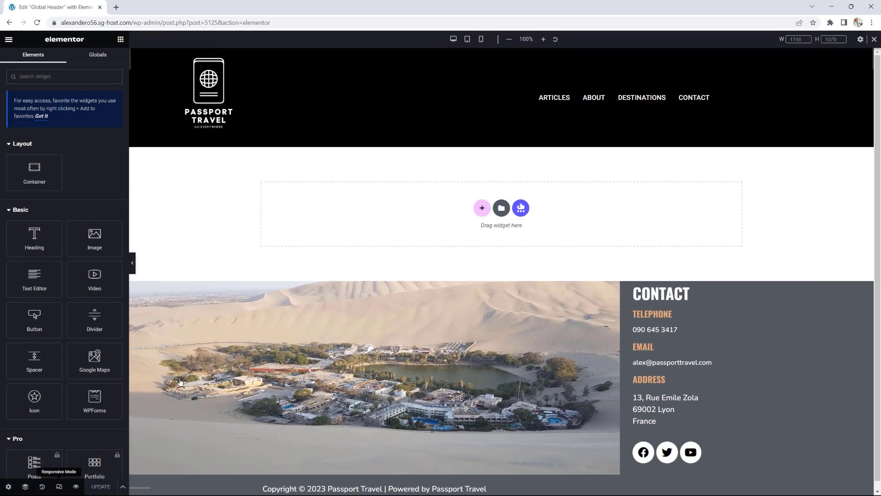
left_click(481, 39)
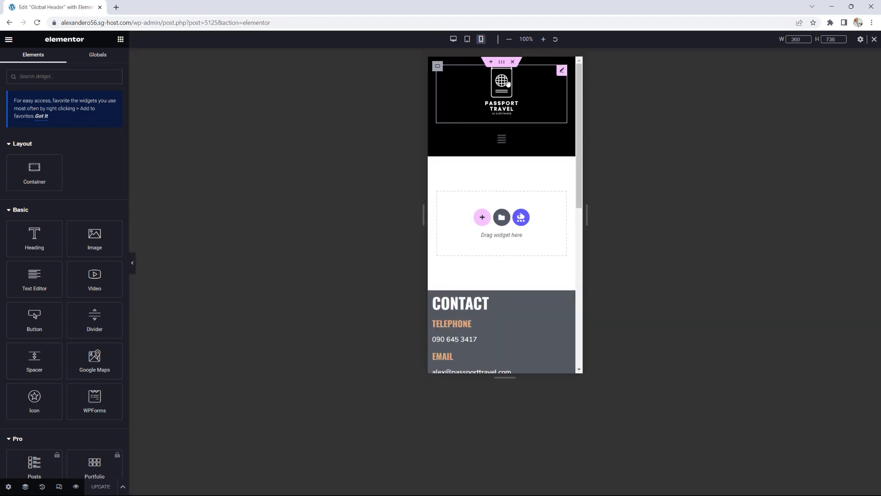
left_click(561, 71)
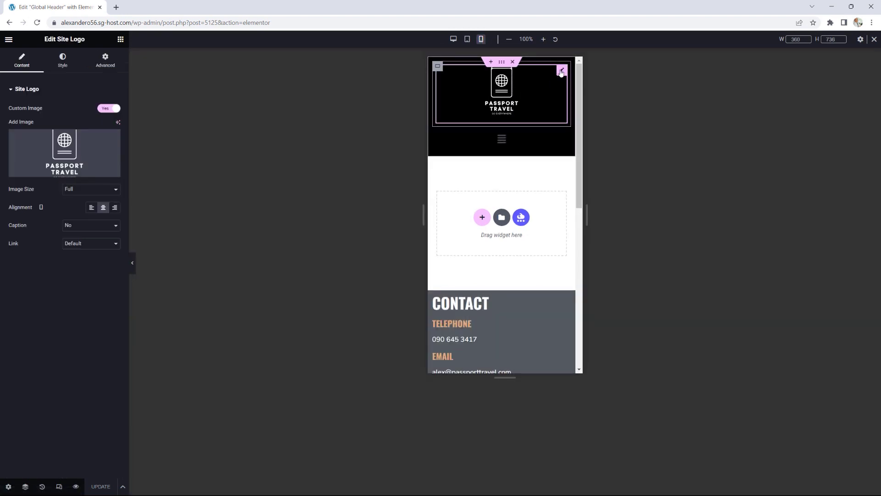
left_click(62, 64)
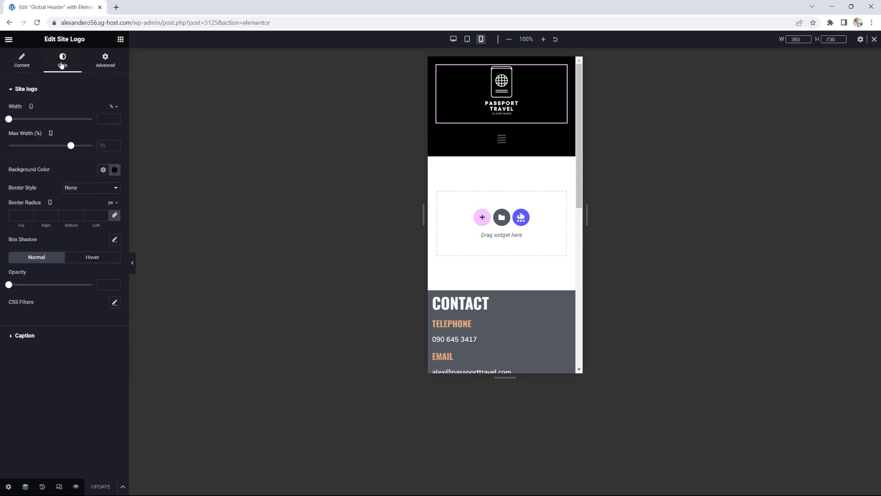
left_click_drag(71, 146, 58, 146)
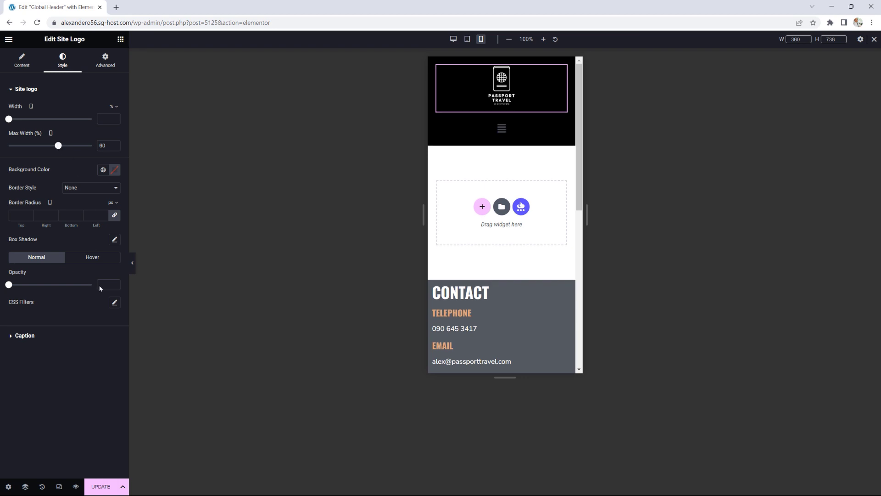
Step: Save the Global Header and view the live page
left_click(103, 485)
left_click(8, 39)
left_click(42, 188)
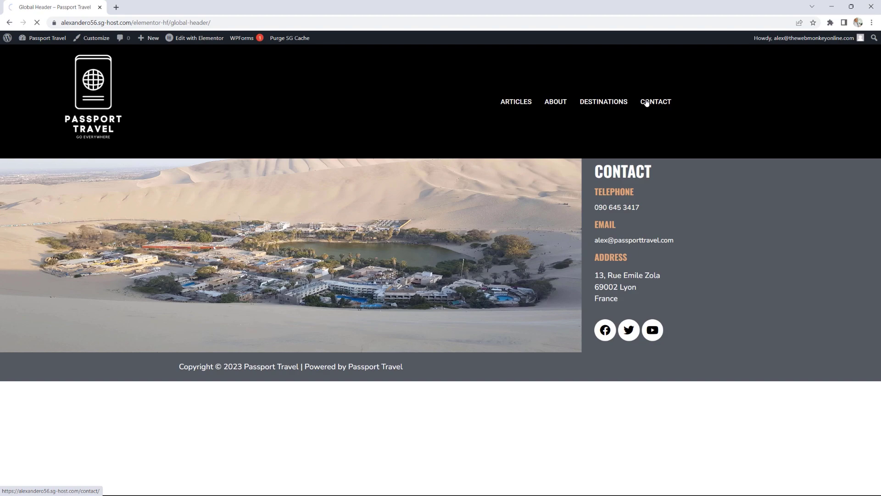
Step: Open the Contact page and narrow the browser window to phone width
left_click(647, 102)
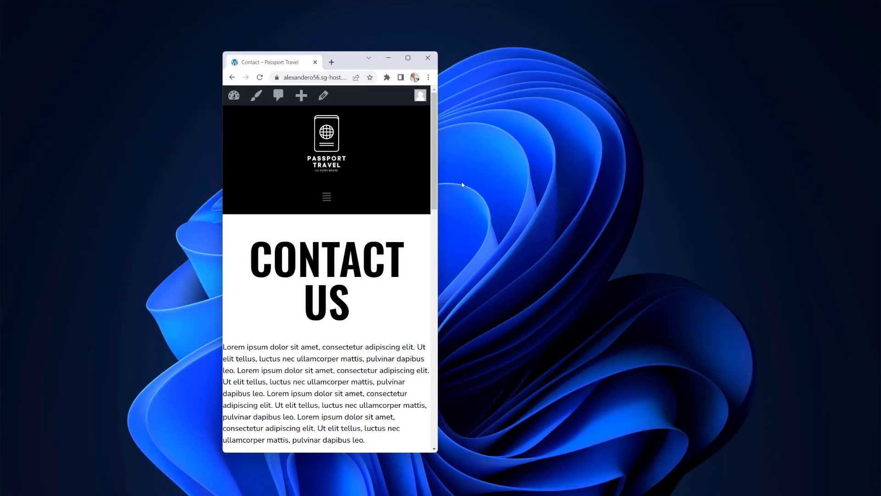
left_click_drag(437, 185, 405, 196)
Step: Maximise, open the Contact page in Elementor's mobile preview, then leave via GO BACK on the error
left_click(408, 59)
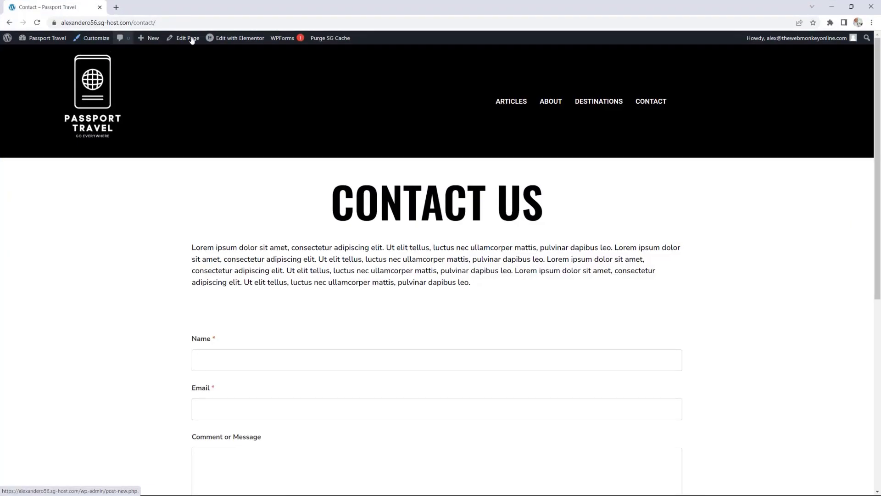
left_click(250, 38)
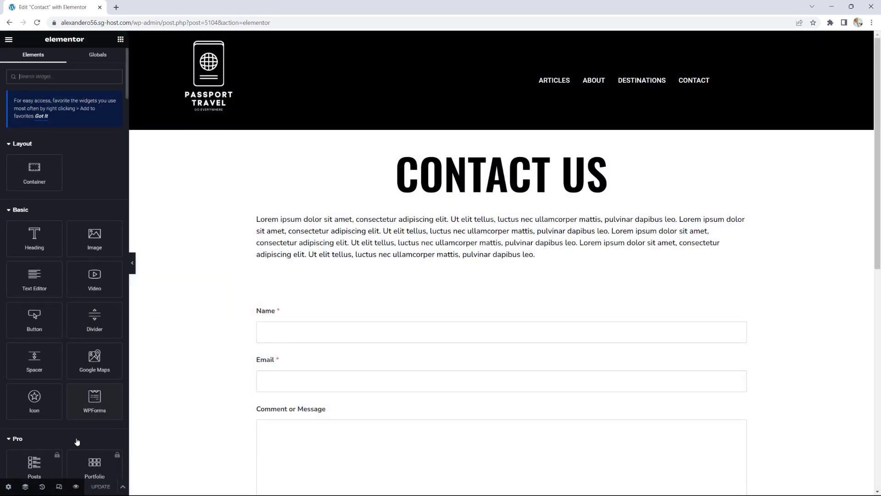
left_click(59, 486)
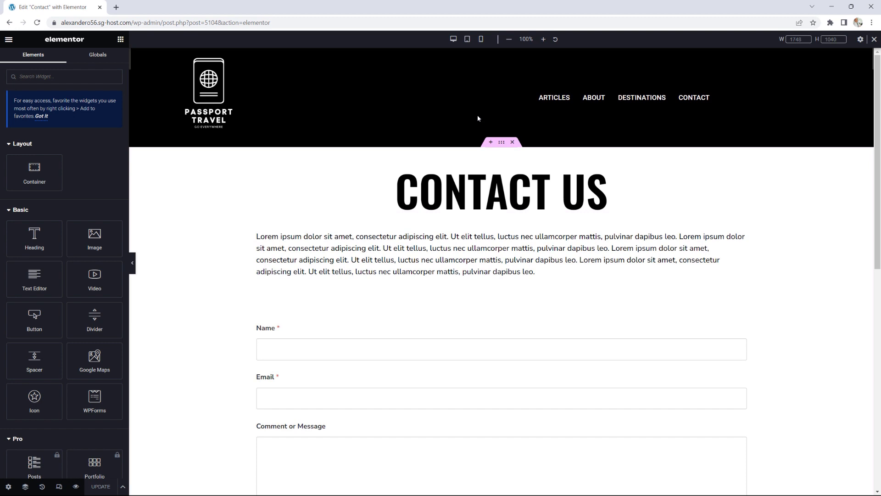
left_click(481, 39)
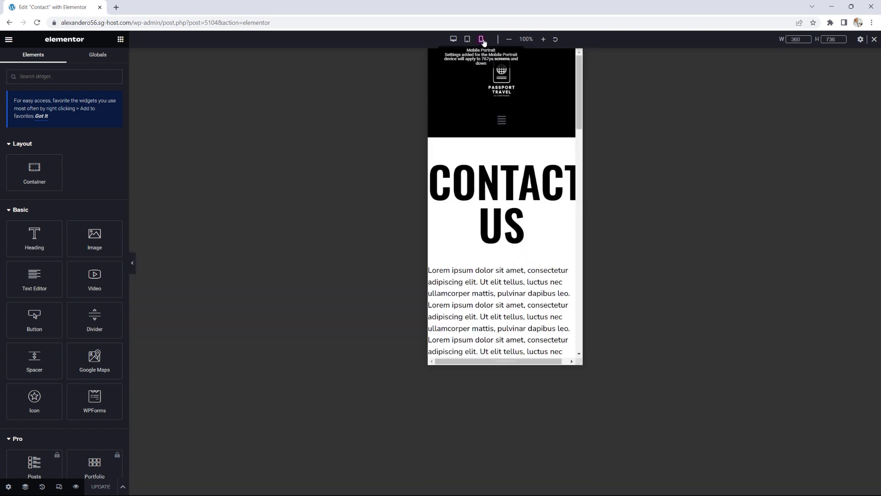
left_click(504, 83)
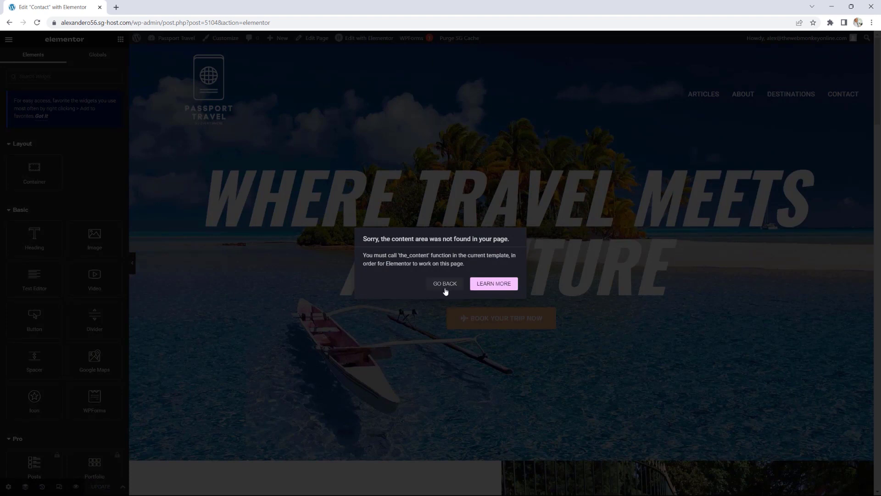
left_click(444, 283)
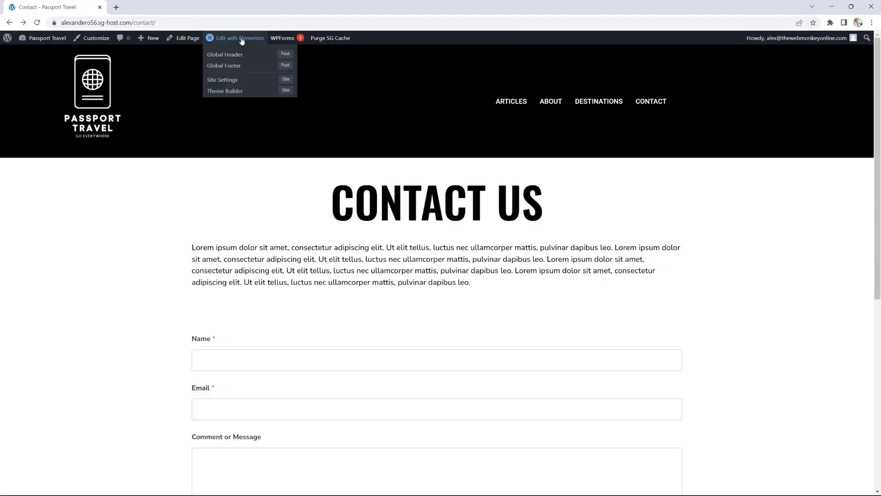
Step: In the Global Header's mobile preview, set the site logo's max width to 50%
left_click(241, 55)
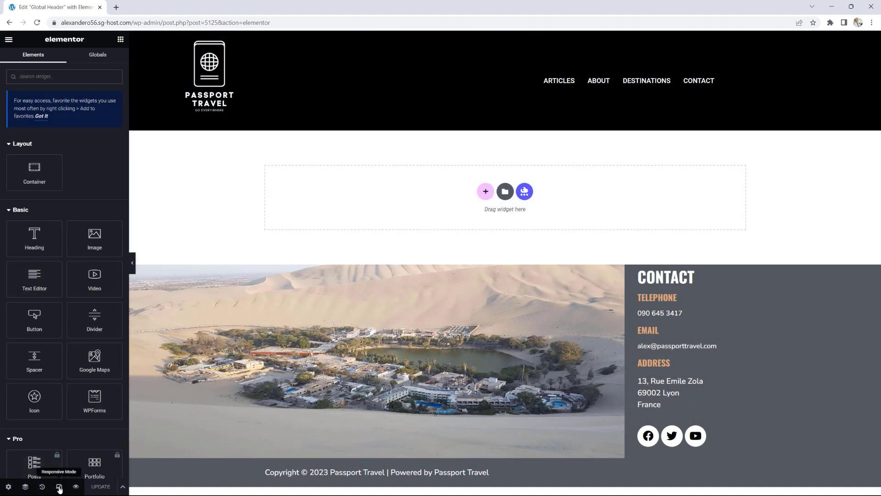
left_click(59, 487)
left_click(481, 39)
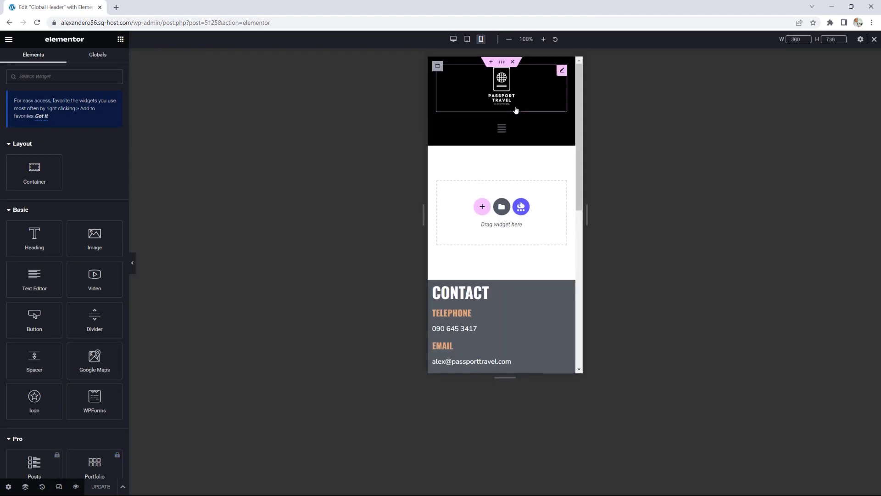
left_click(562, 71)
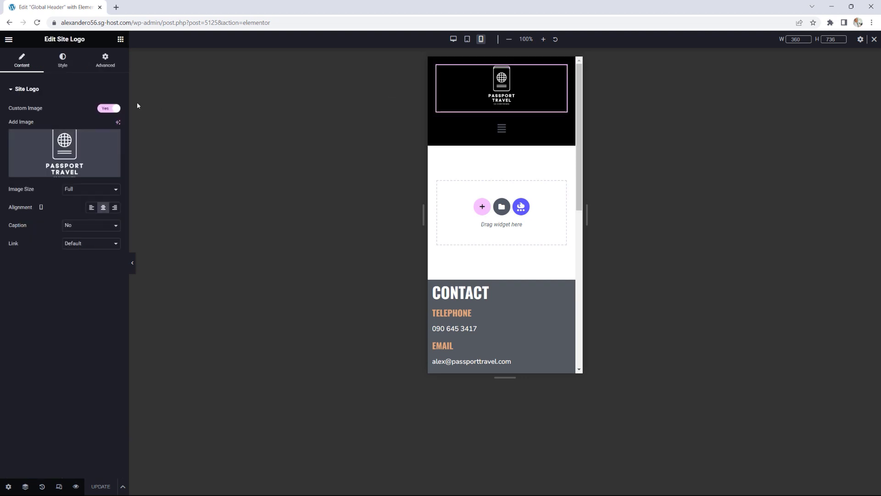
left_click(62, 59)
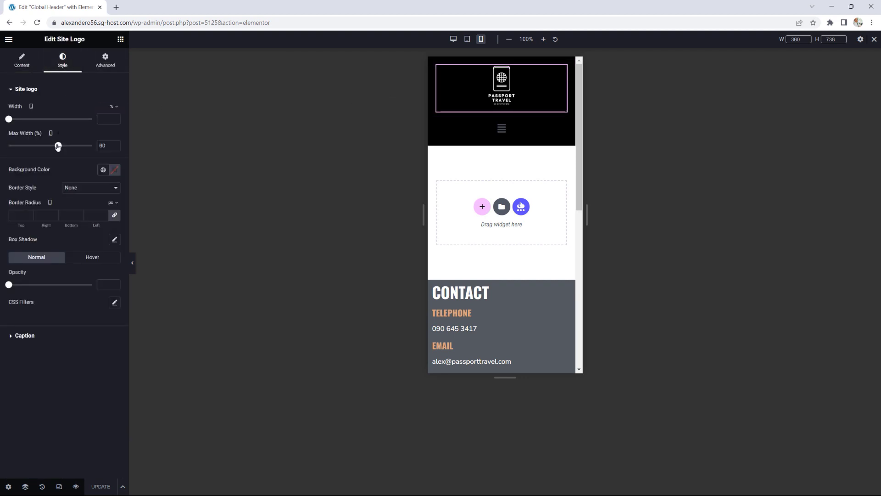
left_click_drag(58, 145, 50, 146)
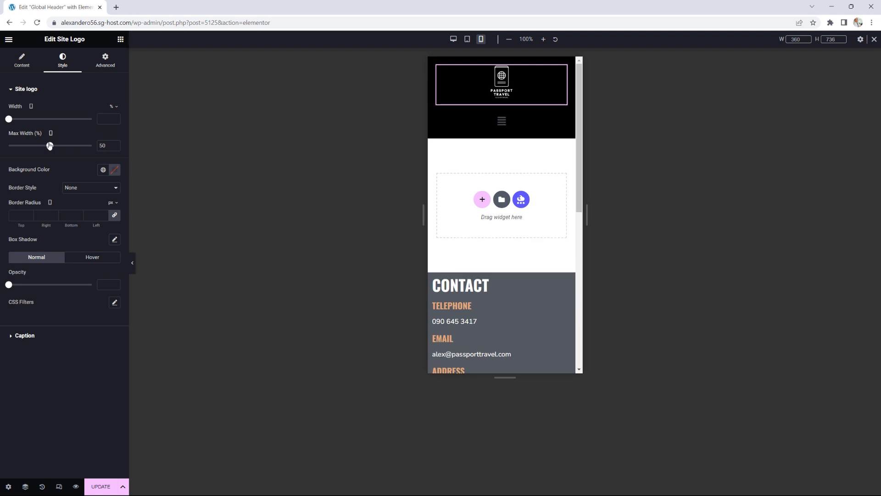
Step: Unlink the logo's padding and set its bottom padding to 10 px
left_click(107, 64)
left_click(115, 152)
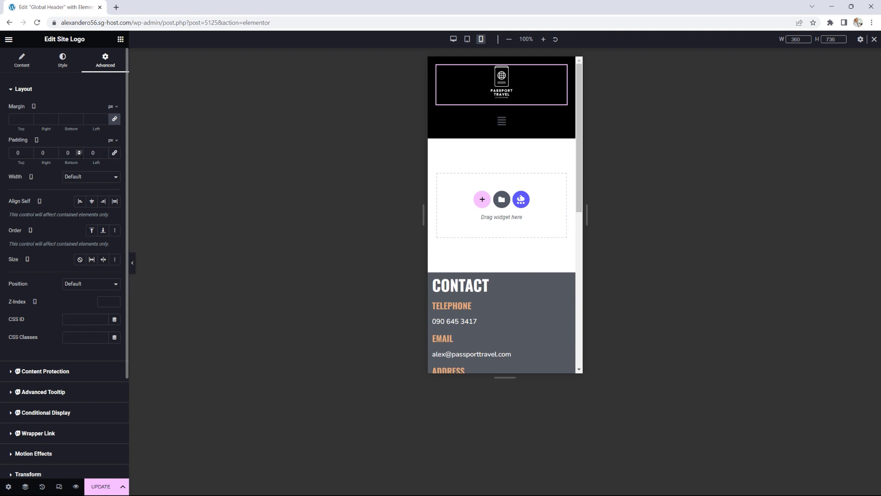
left_click(80, 152)
left_click(79, 151)
left_click(80, 151)
left_click(80, 151)
left_click(79, 151)
left_click(80, 151)
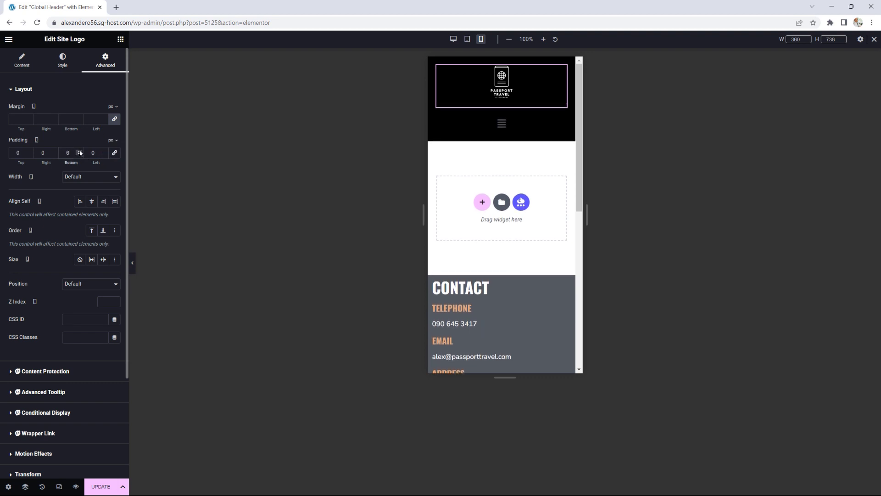
left_click(79, 151)
left_click(79, 151)
left_click(80, 151)
left_click(79, 151)
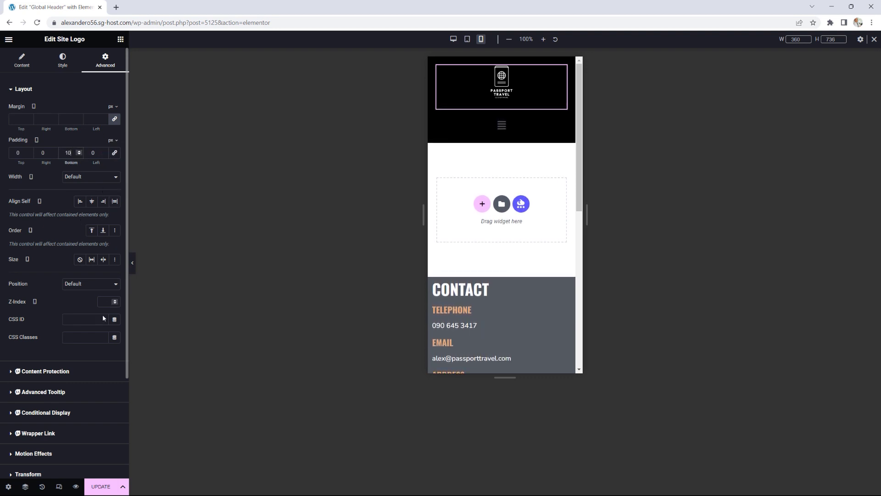
Step: Save the Global Header and view the live page
left_click(101, 486)
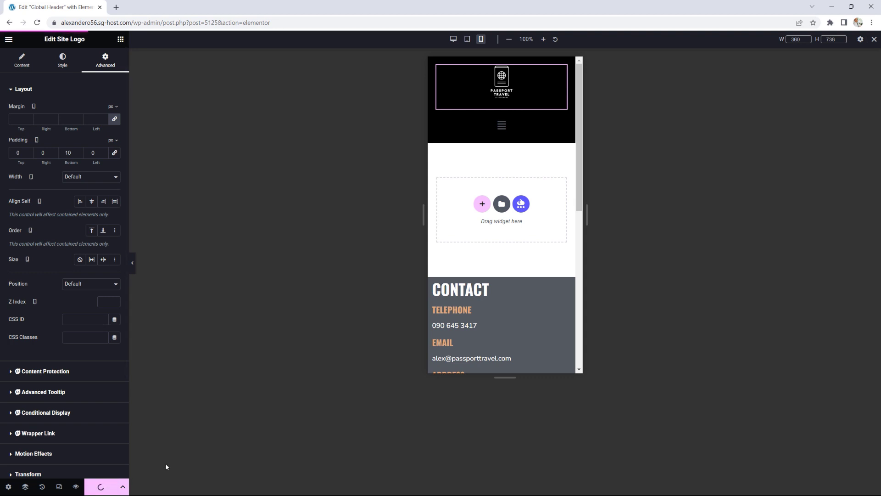
left_click(9, 39)
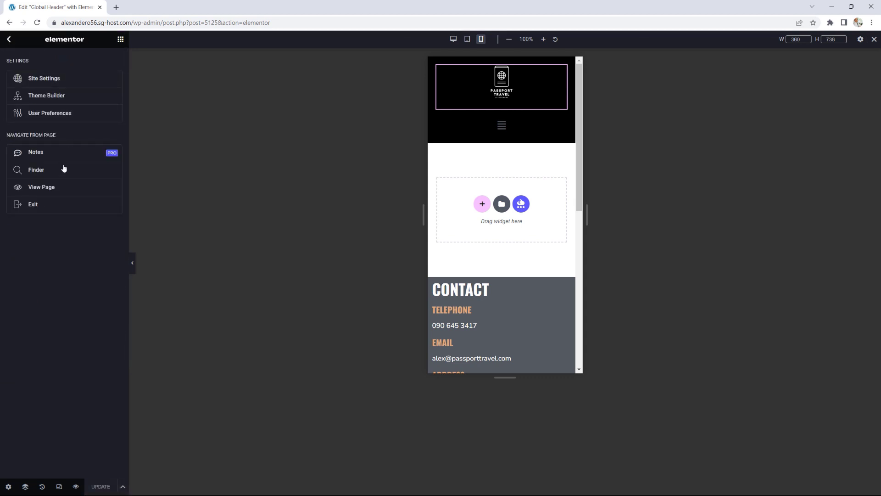
left_click(56, 189)
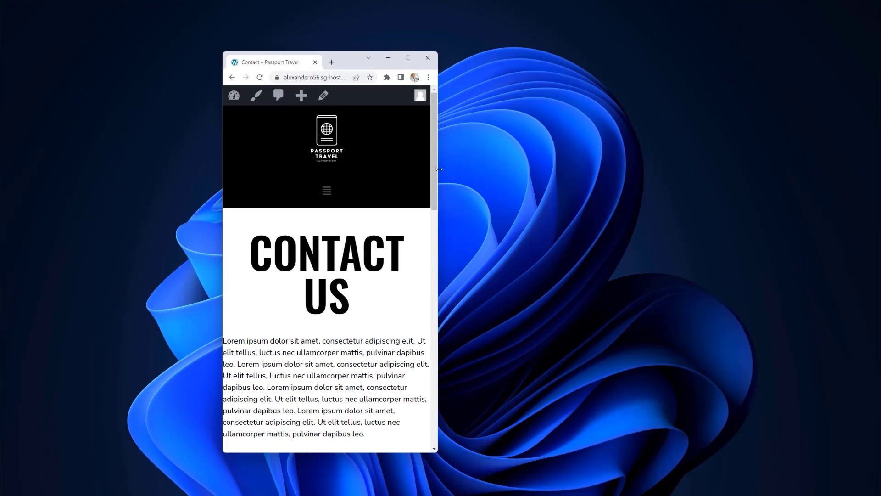
Step: Resize the Contact page to phone width, test the hamburger dropdown, maximise, and return home via the logo
left_click_drag(439, 168, 552, 181)
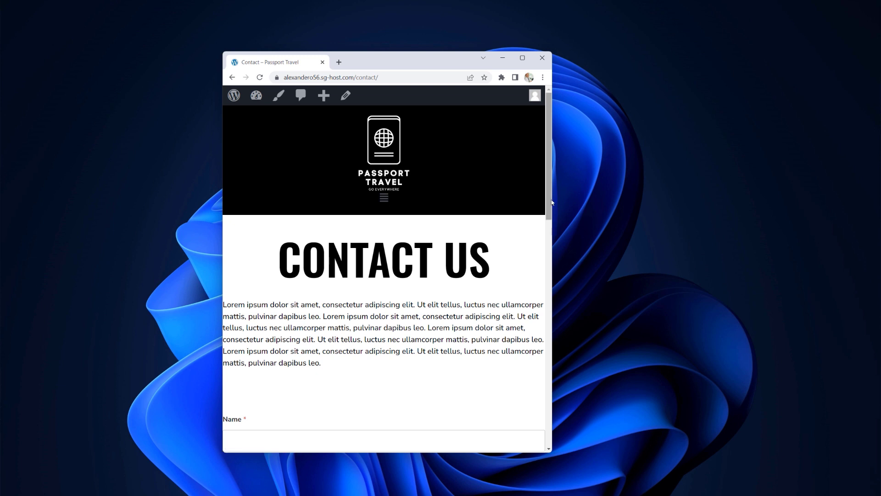
left_click_drag(551, 198, 403, 191)
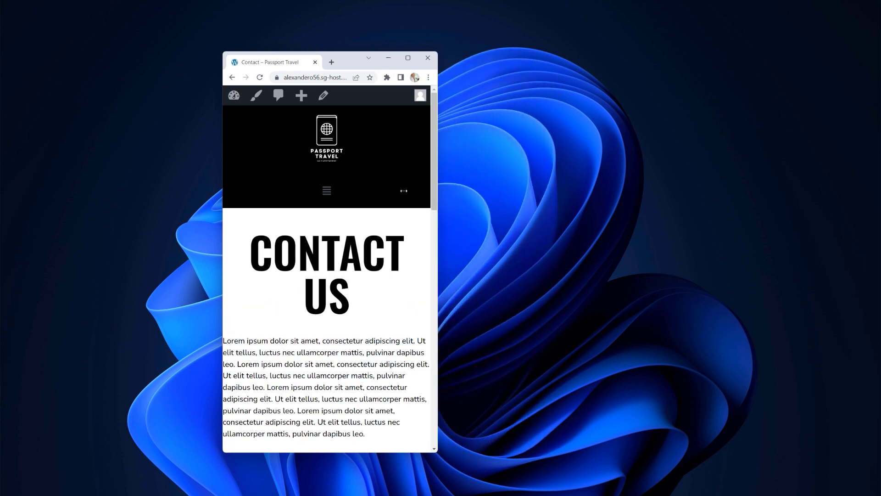
left_click(326, 191)
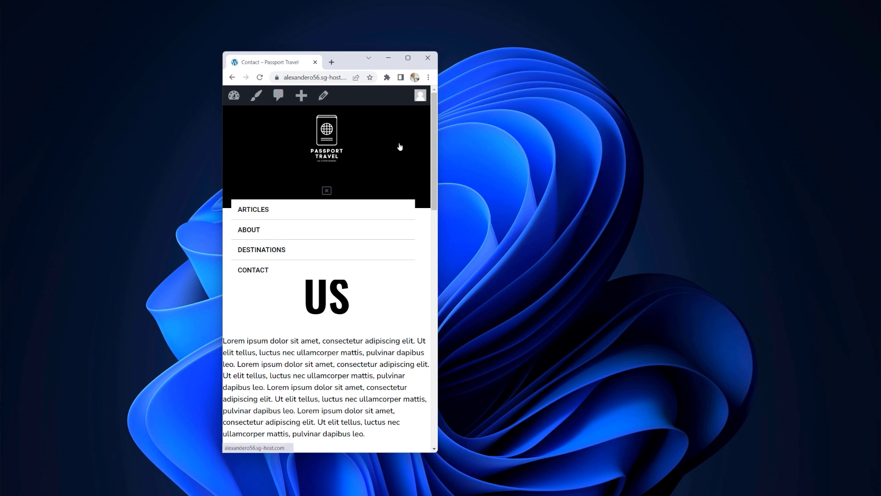
left_click(407, 62)
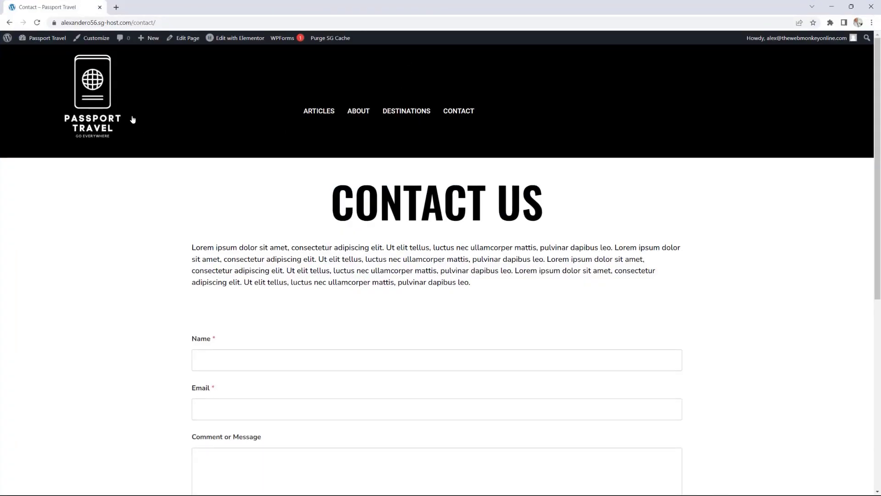
left_click(111, 101)
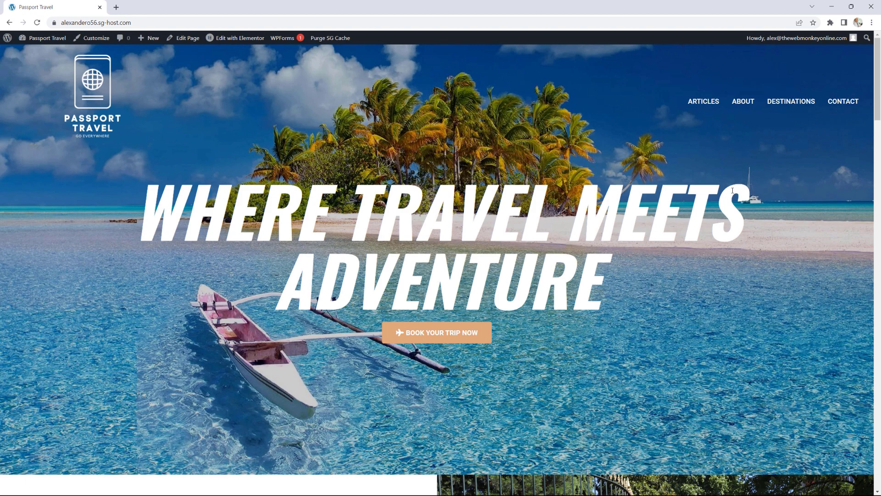
mouse_move(233, 41)
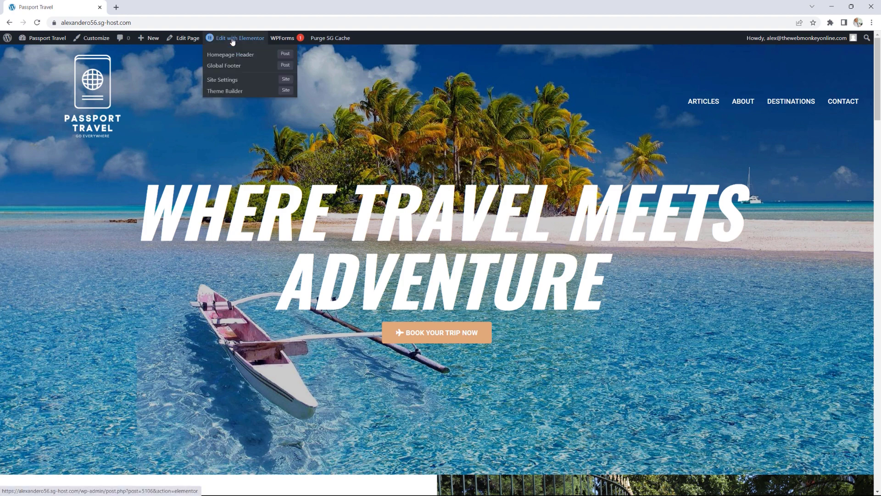
left_click(235, 55)
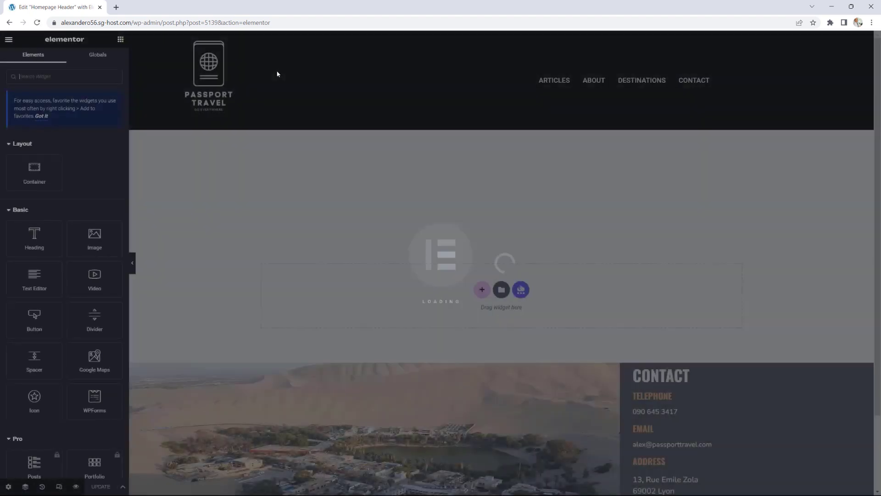
left_click(58, 487)
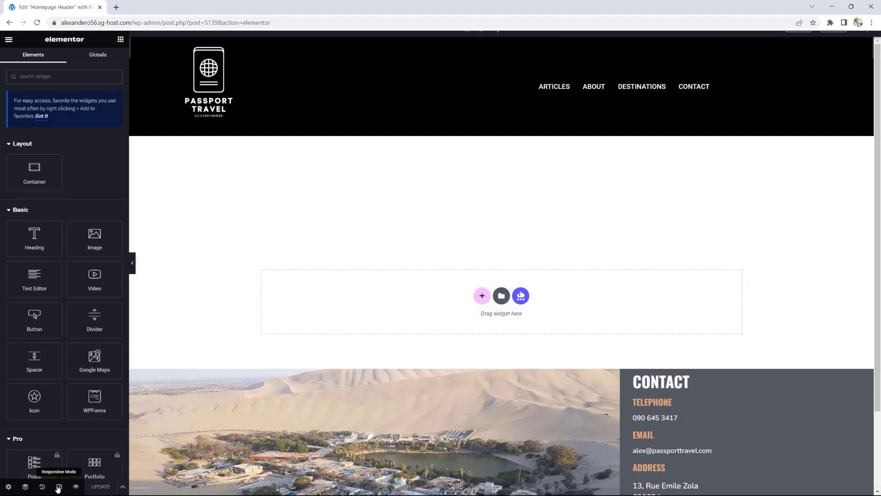
left_click(467, 39)
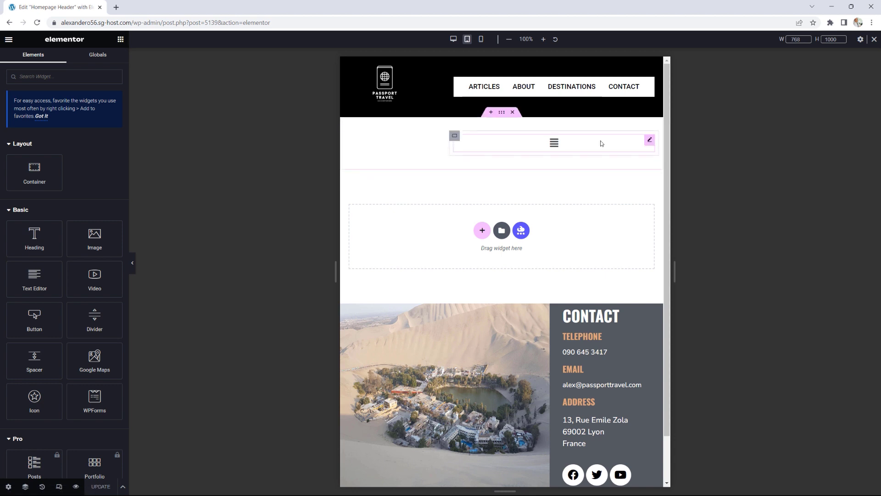
left_click(649, 142)
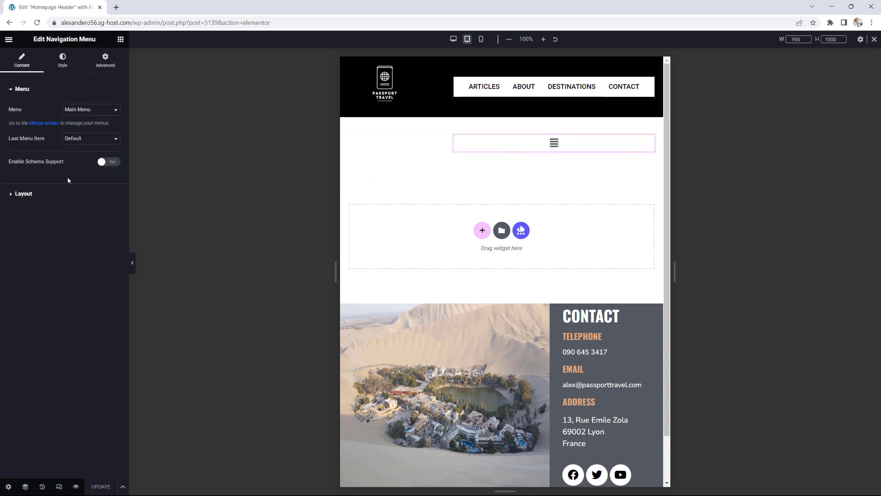
left_click(44, 193)
left_click(86, 258)
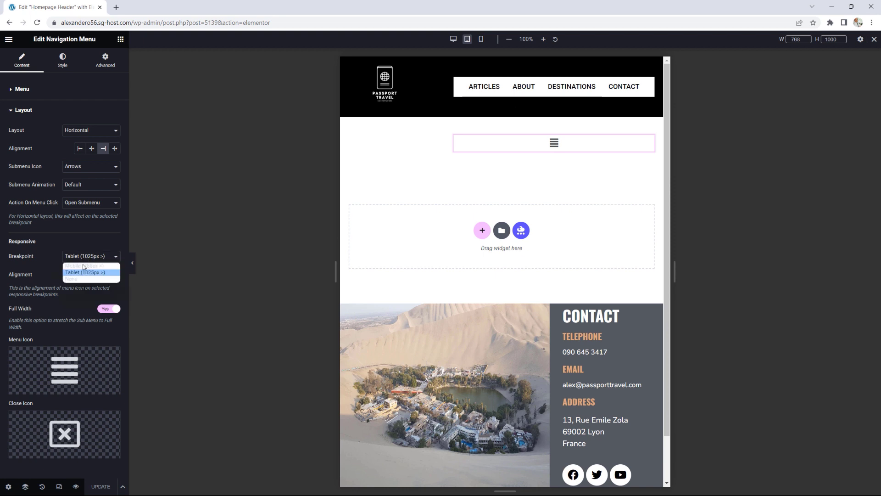
left_click(83, 266)
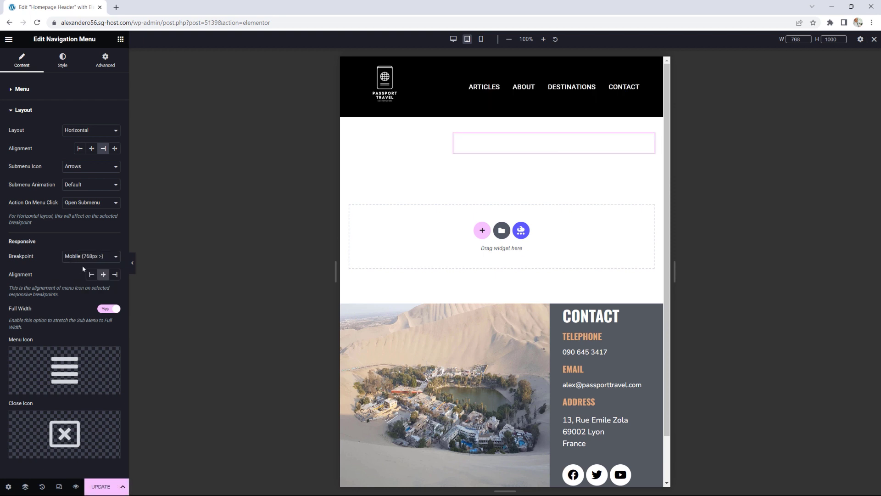
Step: Save the Homepage Header, view it live, and return to the homepage via the logo
left_click(101, 486)
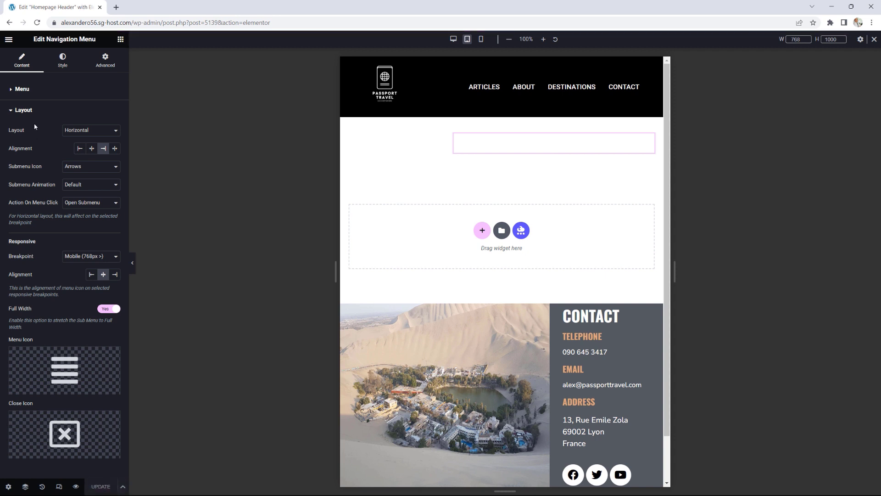
left_click(9, 40)
left_click(50, 187)
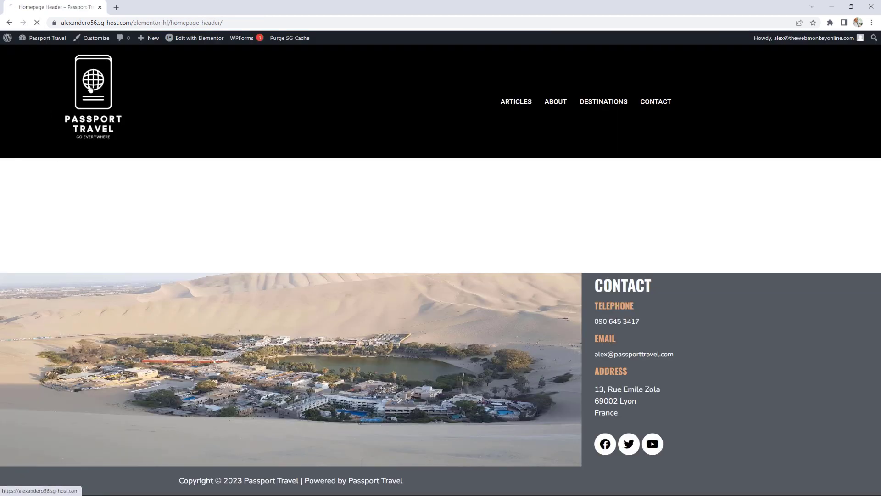
left_click(91, 88)
Step: Resize the homepage window wide then narrow, follow a link from the hamburger dropdown, then maximise
left_click_drag(497, 4, 498, 55)
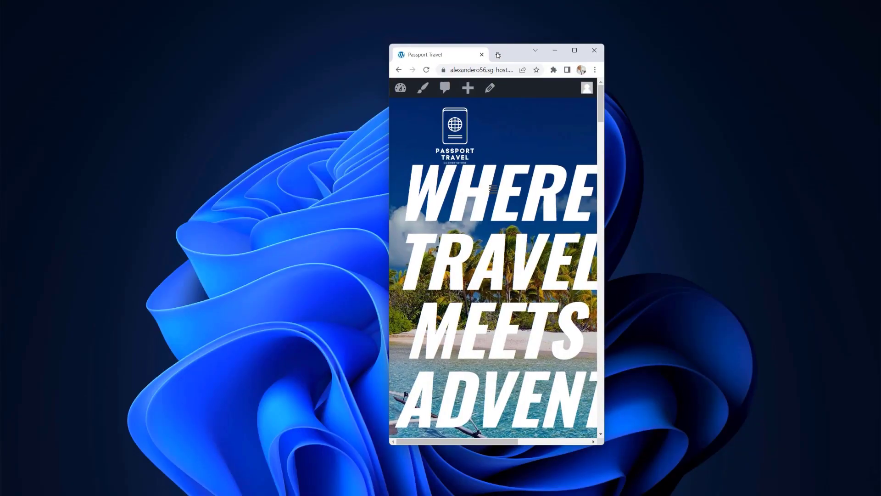
left_click_drag(604, 141, 774, 147)
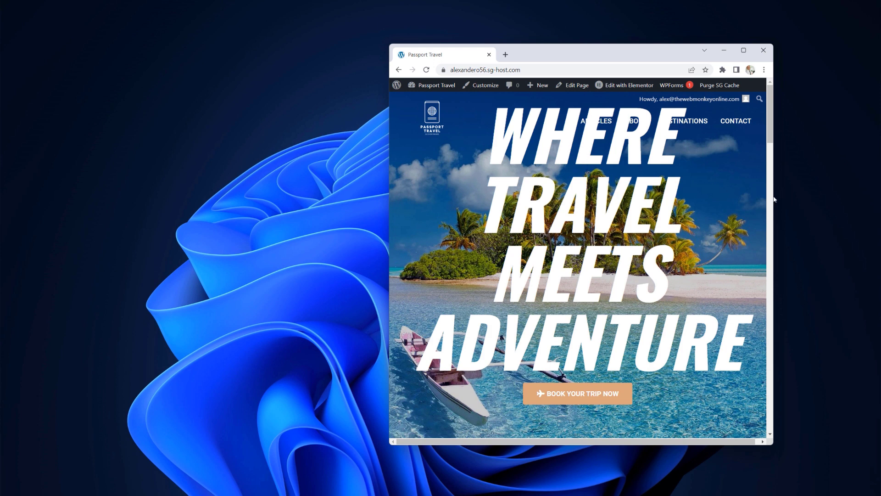
left_click_drag(774, 196, 605, 193)
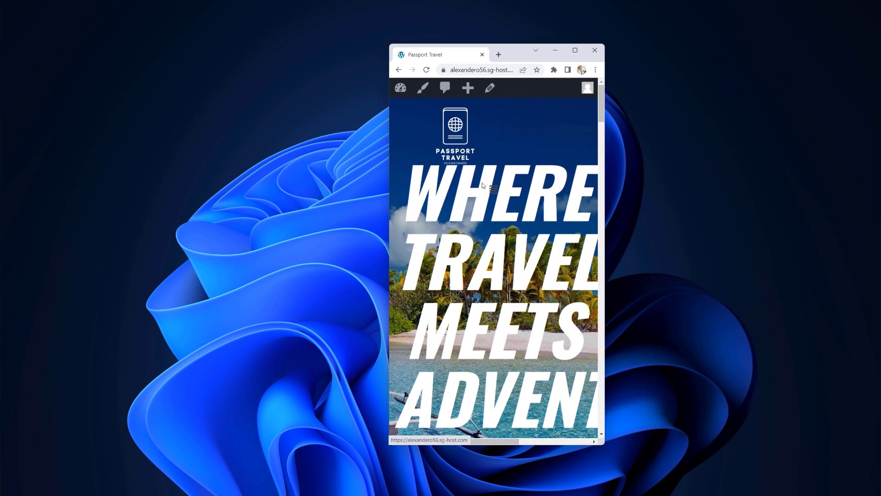
left_click(492, 190)
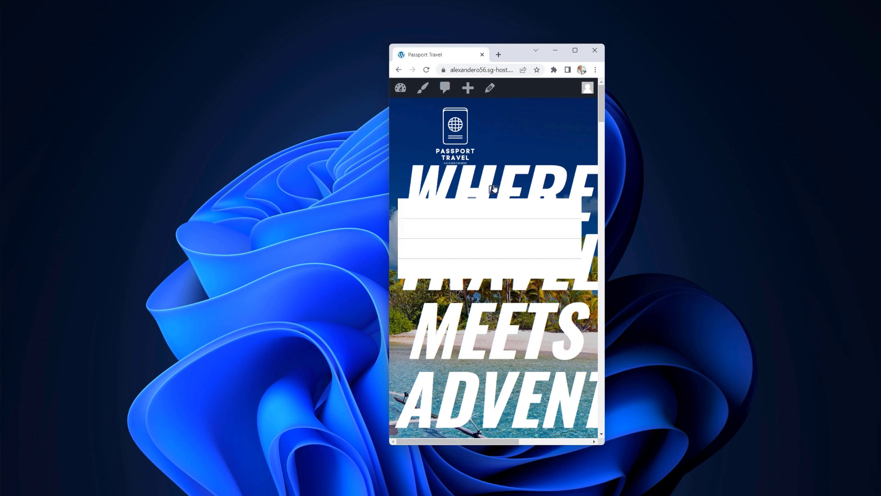
left_click(444, 238)
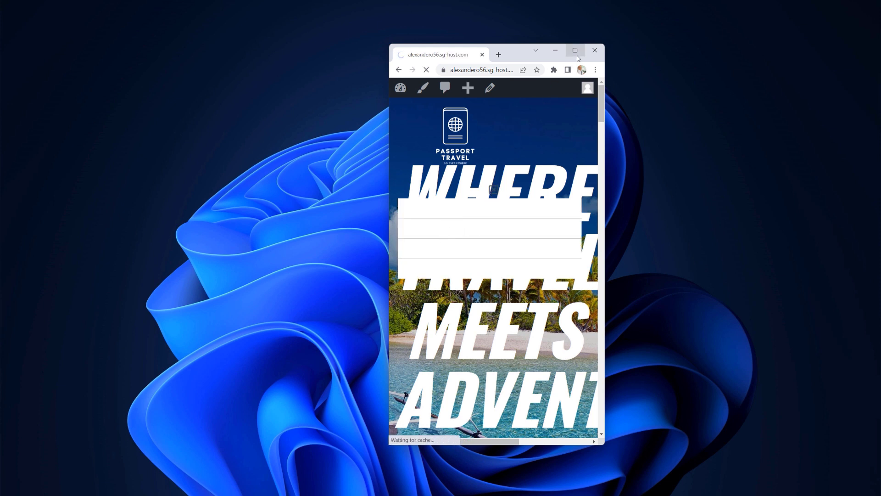
left_click(577, 55)
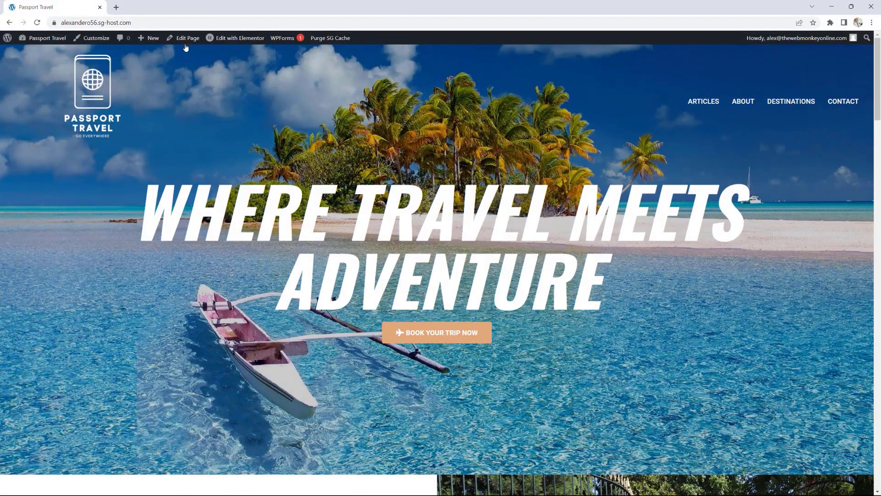
Step: Centre-align the Homepage Header's site logo in the 360 px mobile preview, then edit the nav menu
left_click(241, 55)
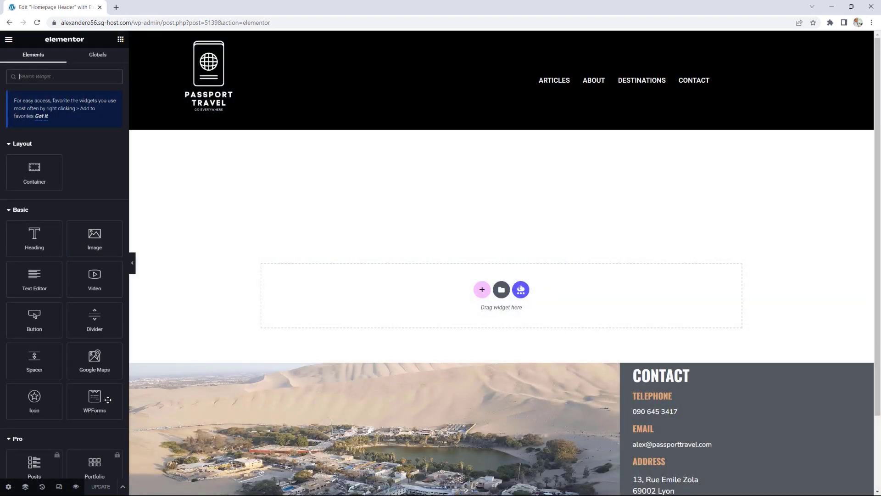
left_click(58, 488)
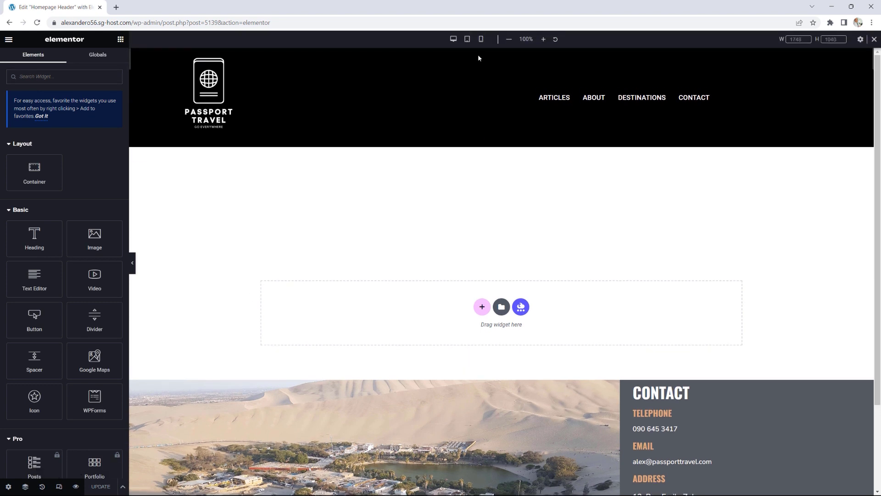
left_click(481, 40)
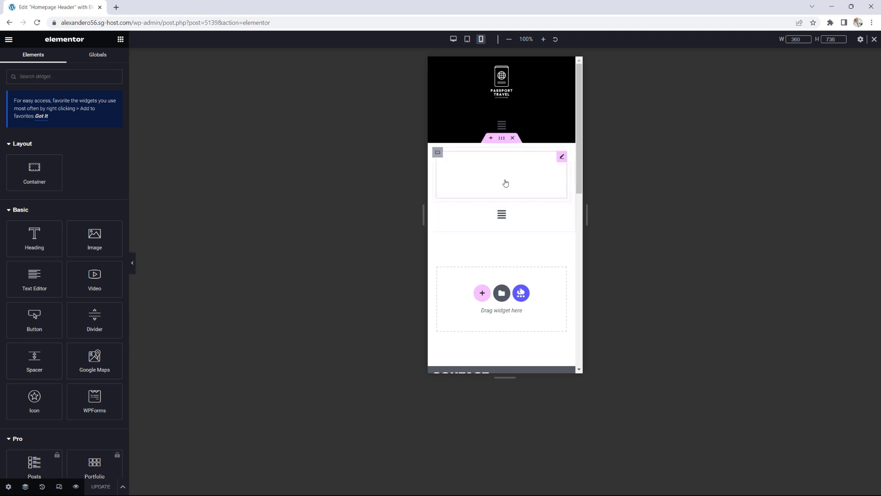
left_click(562, 158)
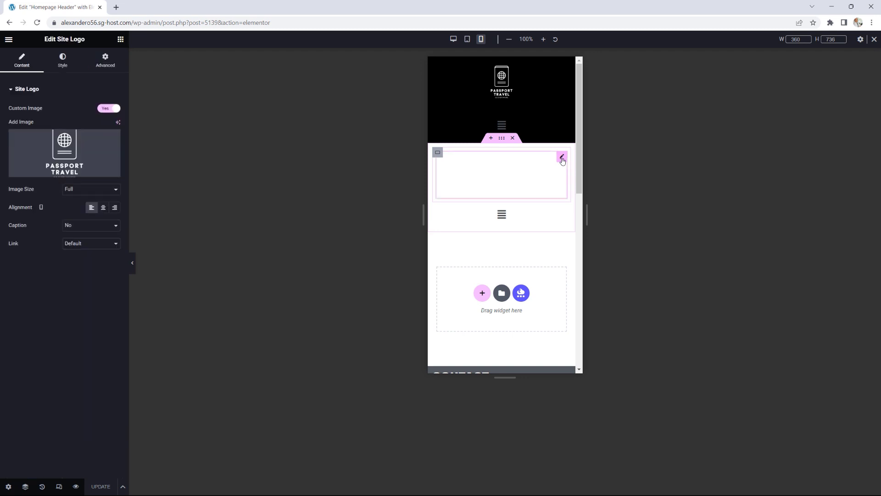
left_click(103, 208)
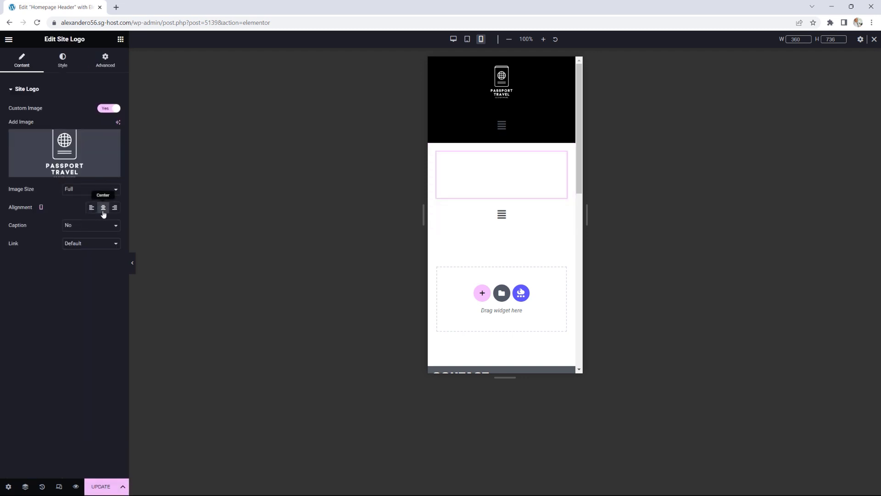
left_click(61, 67)
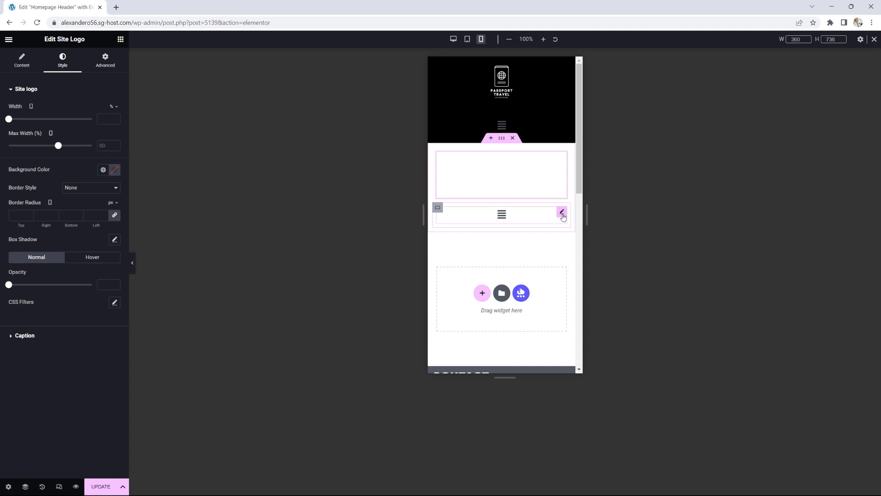
left_click(563, 213)
left_click(30, 195)
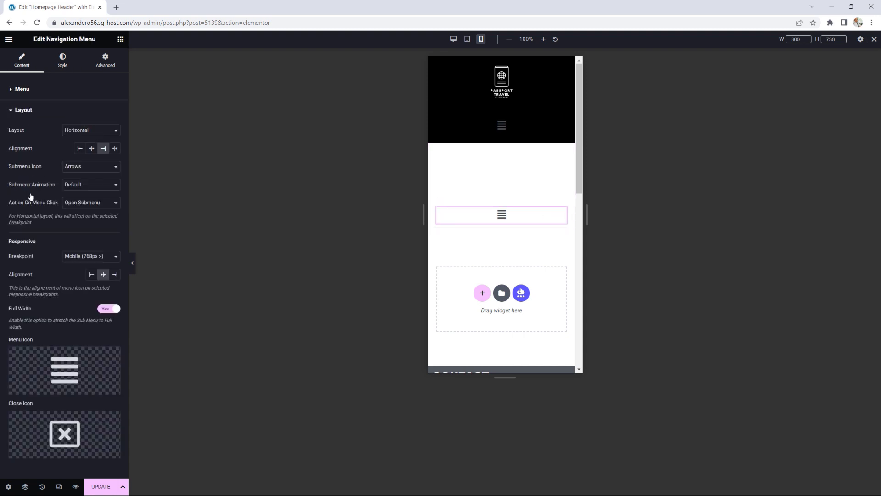
Step: Centre the menu's layout alignment and keep the mobile menu icon centred
left_click(91, 152)
left_click(103, 277)
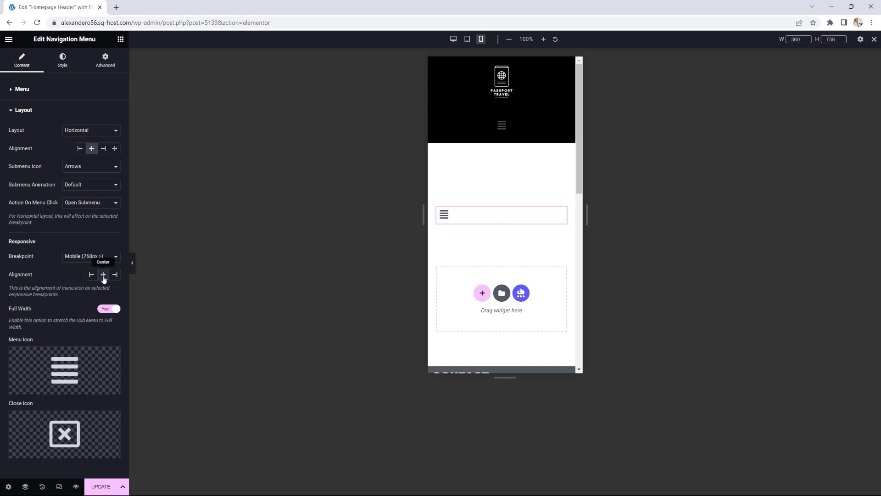
left_click(104, 277)
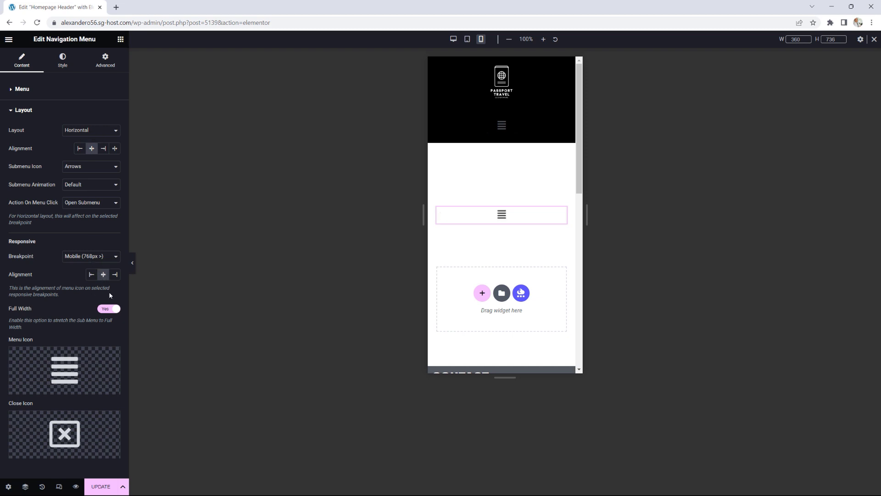
Step: Set the dropdown menu text colour to the global Text colour
left_click(63, 64)
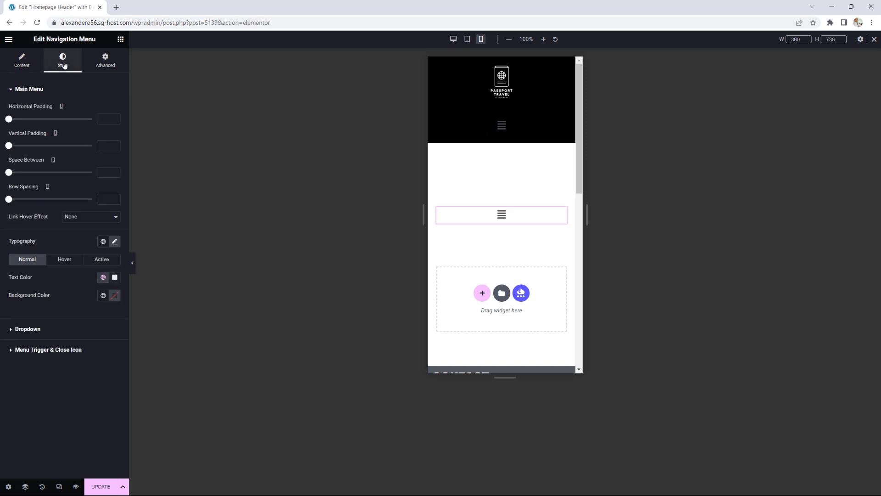
left_click(28, 329)
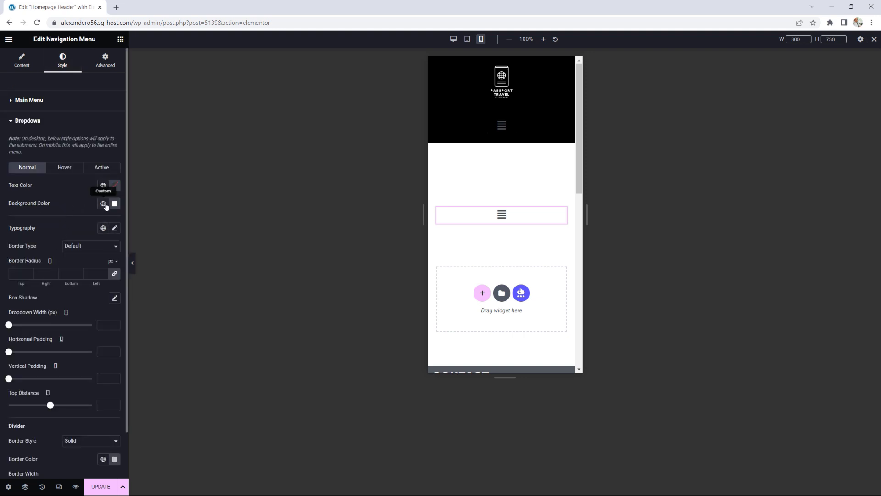
left_click(103, 185)
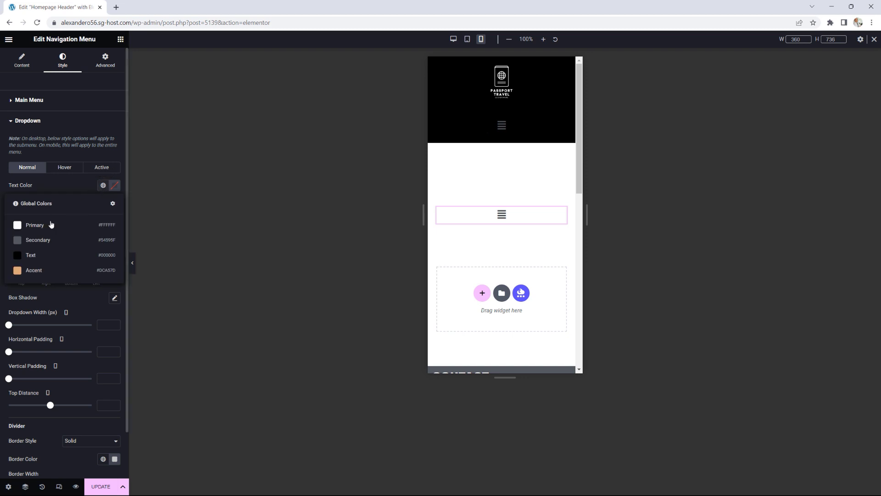
left_click(28, 254)
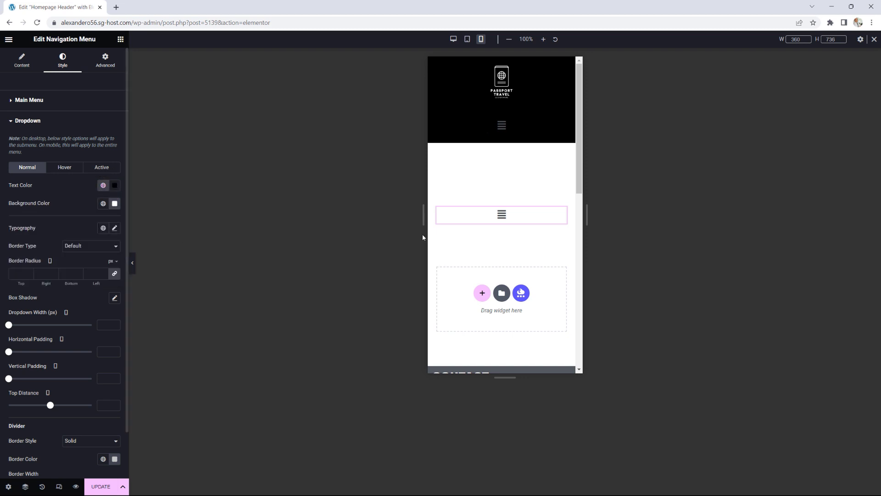
Step: Preview the mobile dropdown open, save the header template, and view it on the live site
left_click(502, 219)
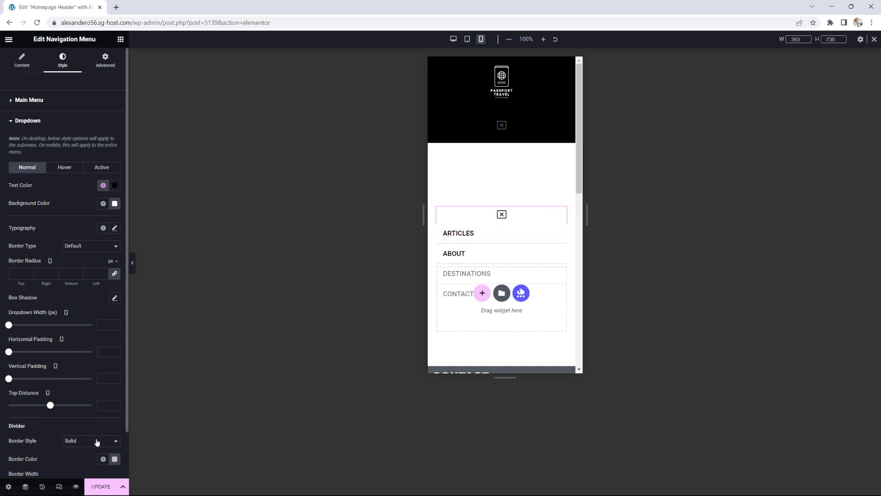
left_click(101, 487)
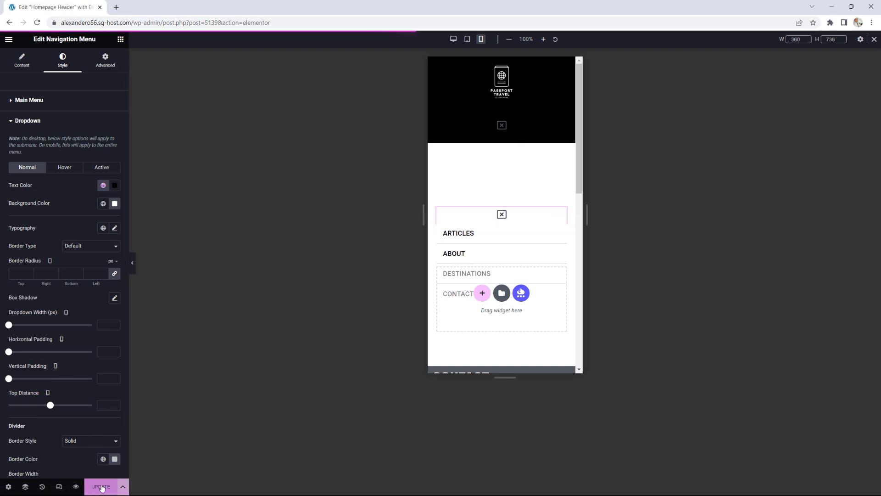
left_click(10, 39)
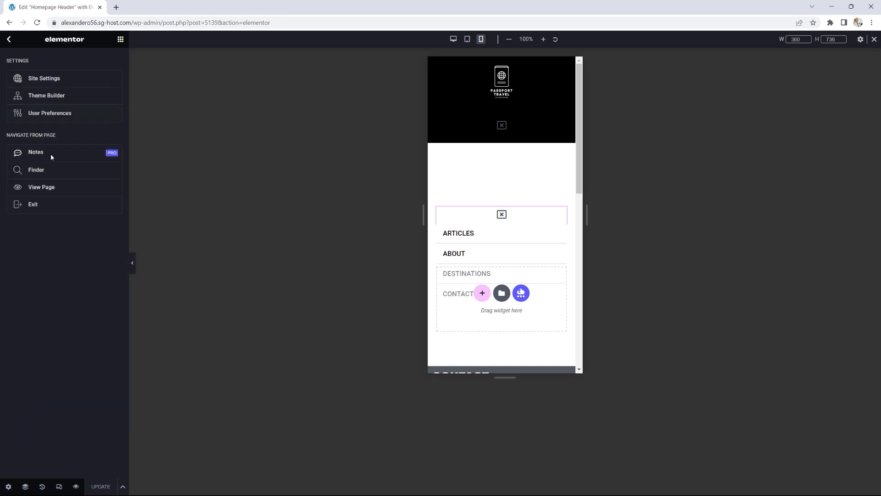
left_click(48, 187)
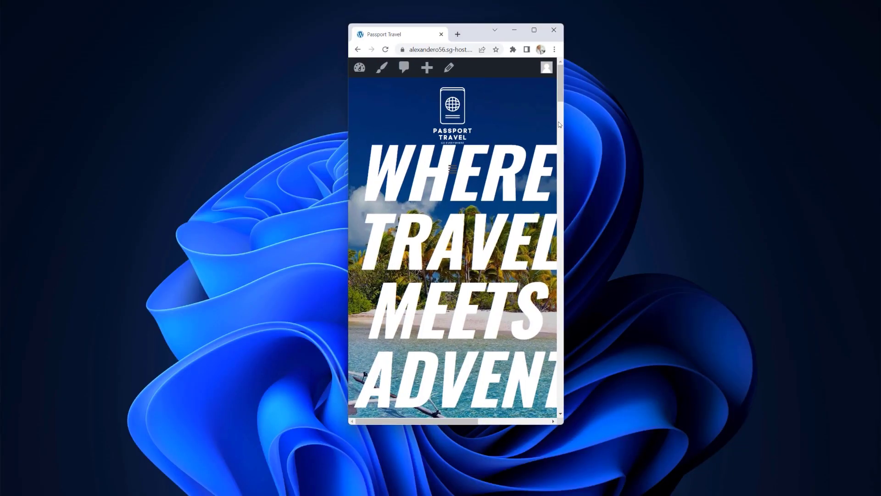
Step: Resize the Chrome window between desktop and mobile widths to check reflow, then maximise it
left_click(562, 121)
left_click_drag(562, 121, 559, 78)
left_click_drag(564, 116, 731, 122)
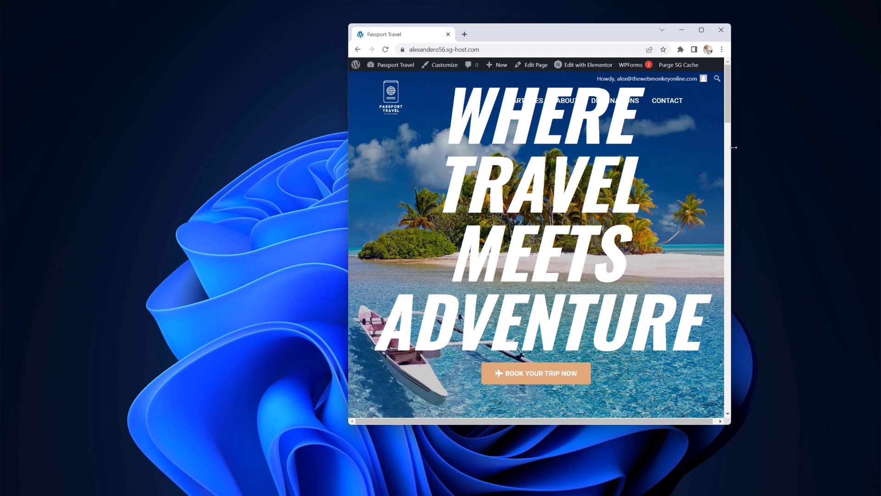
left_click_drag(733, 147, 679, 149)
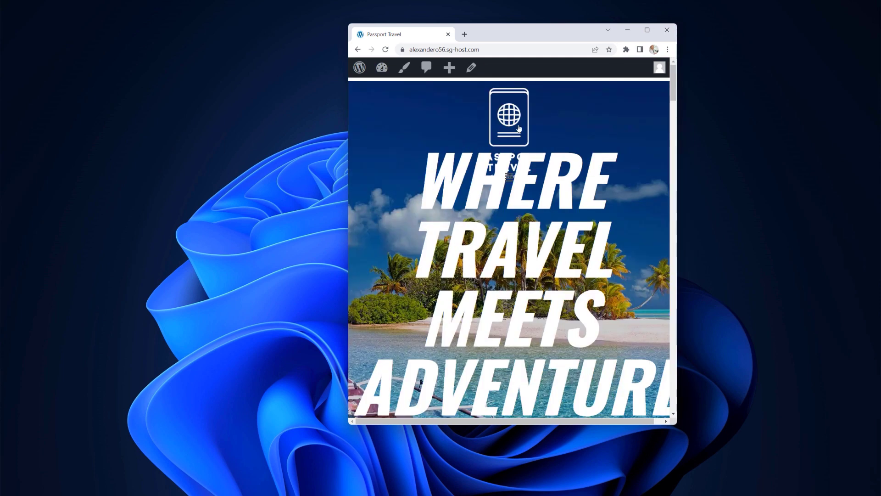
left_click_drag(676, 152, 554, 153)
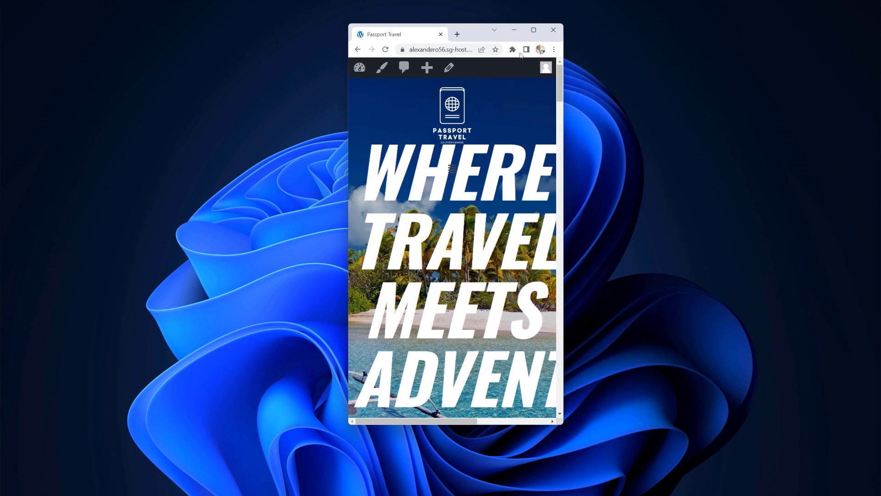
left_click(534, 30)
Step: Open the Homepage Header template in Elementor with the responsive preview controls shown
mouse_move(216, 39)
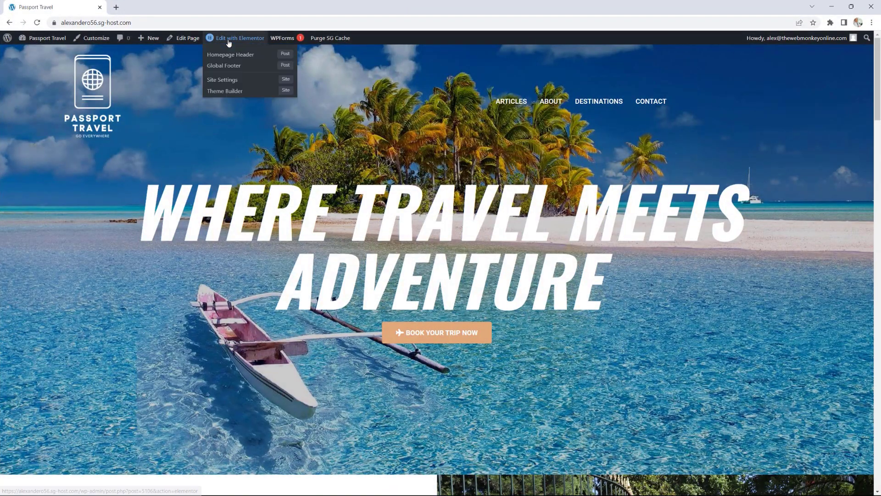
left_click(231, 56)
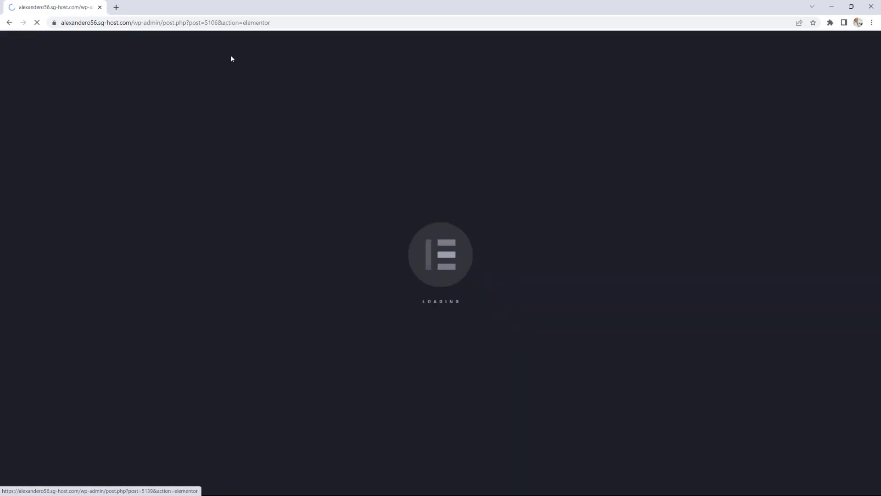
left_click(9, 23)
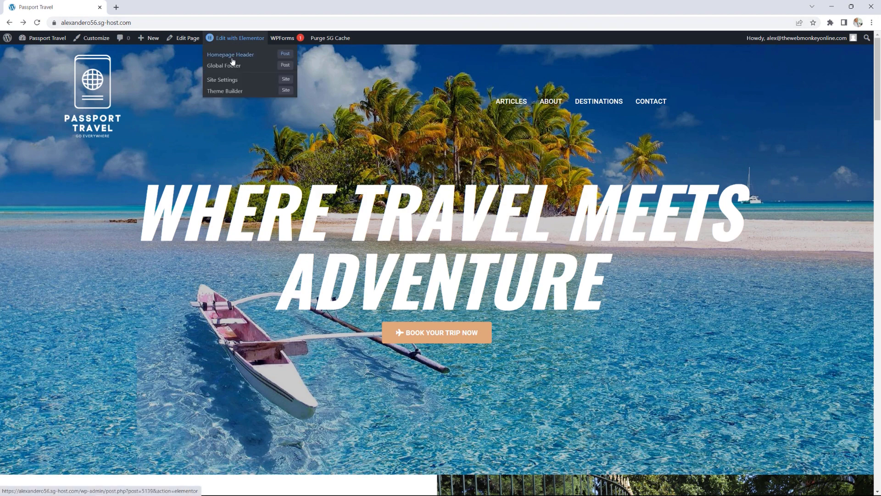
left_click(233, 55)
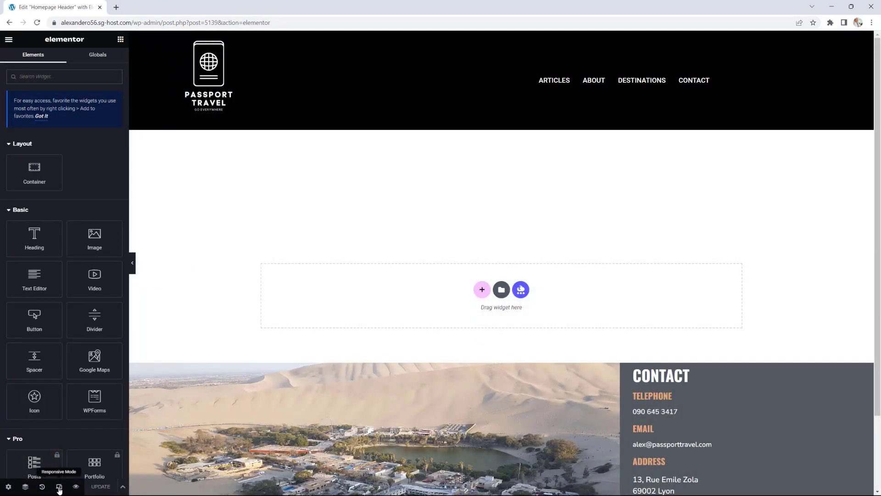
left_click(59, 486)
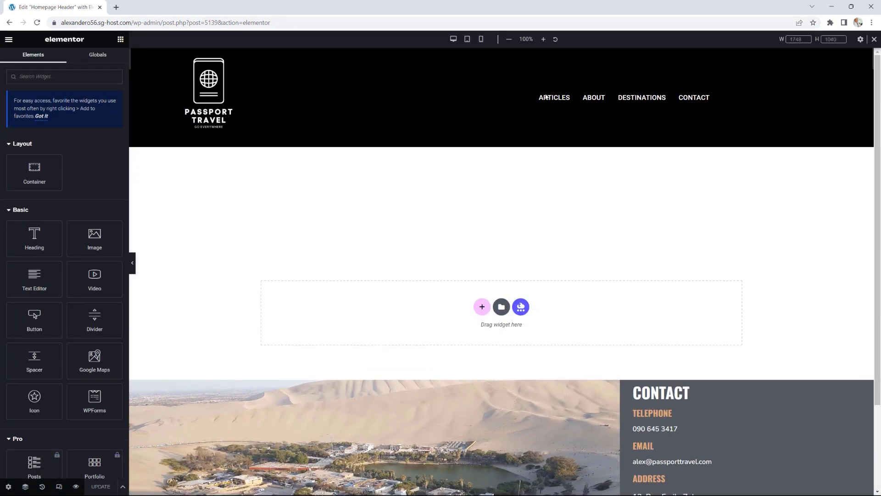
Step: Centre-align the site logo and give it 10 px bottom padding
left_click(281, 199)
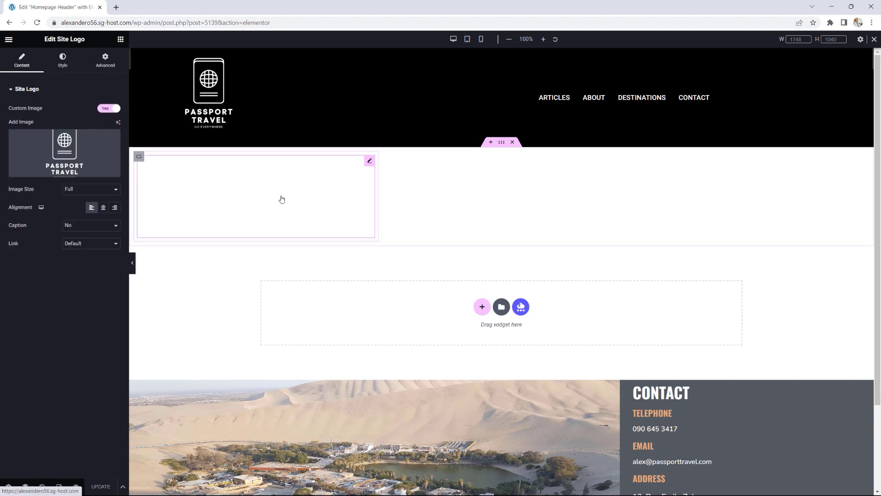
left_click(103, 210)
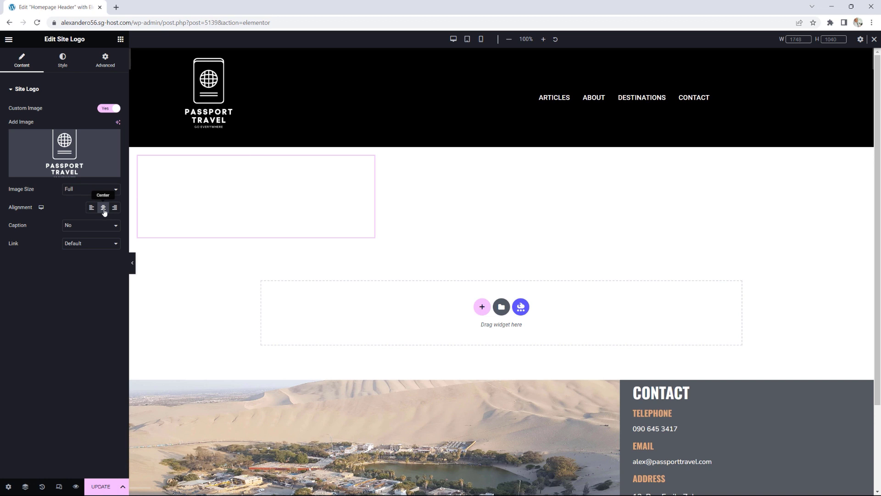
left_click(62, 63)
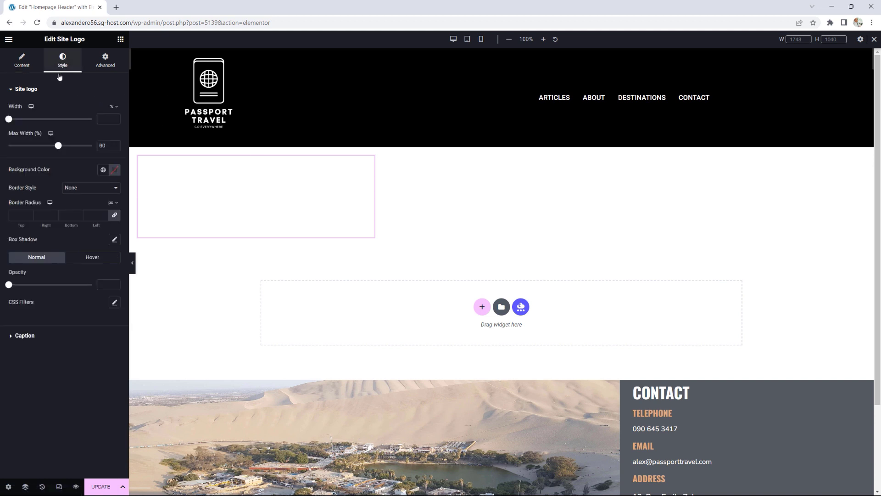
left_click(115, 67)
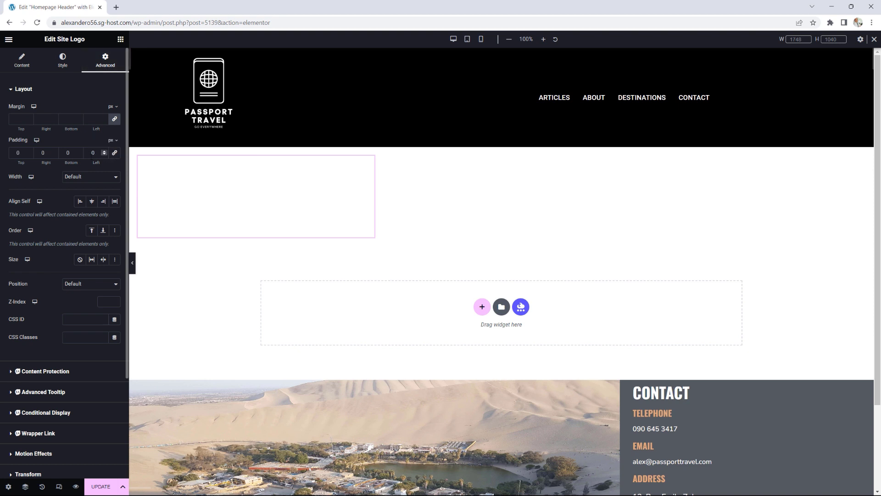
left_click(80, 152)
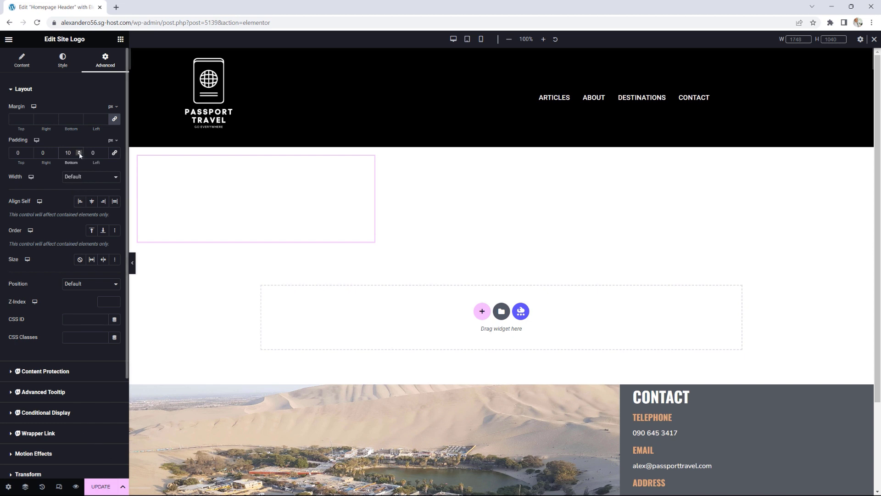
left_click(101, 488)
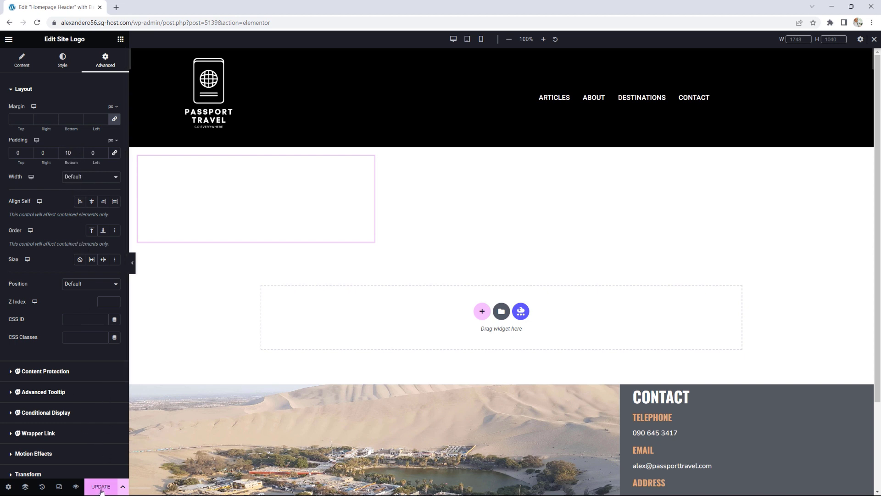
Step: Save the header template and view it on the live site
left_click(101, 489)
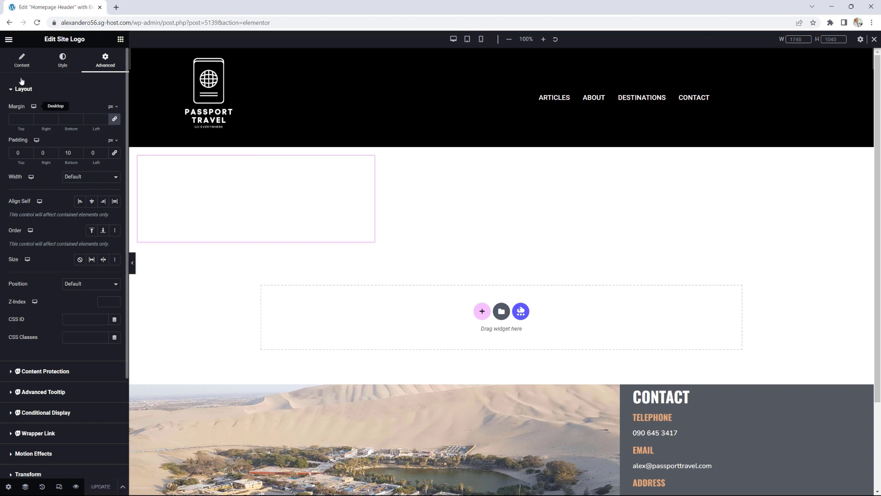
left_click(9, 39)
left_click(47, 190)
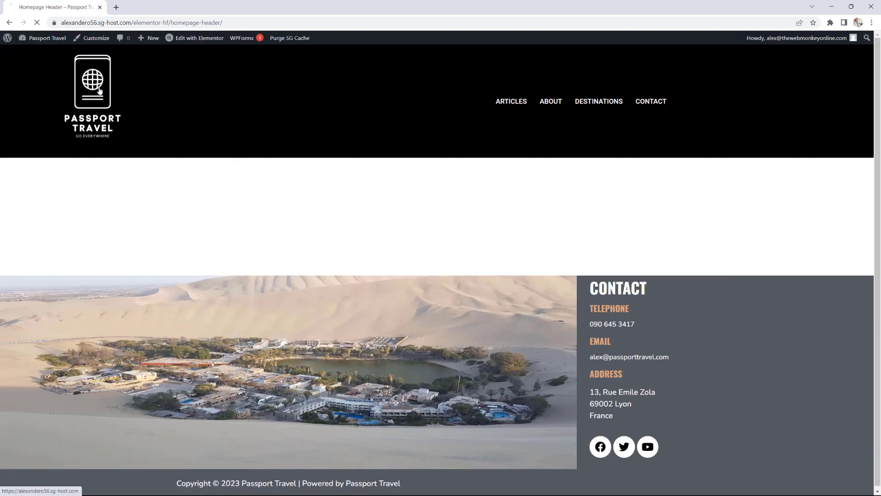
Step: Open the homepage via the logo, widen the window to desktop width, then narrow it back to mobile
left_click(99, 91)
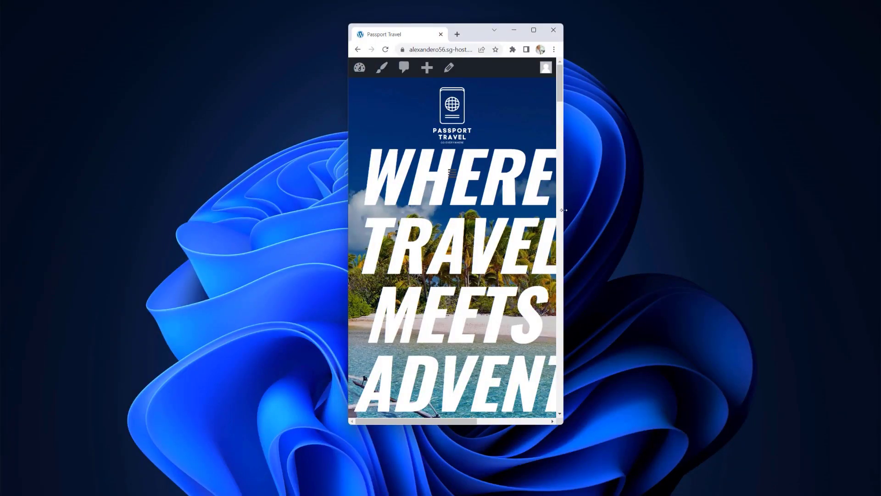
left_click_drag(565, 209, 676, 209)
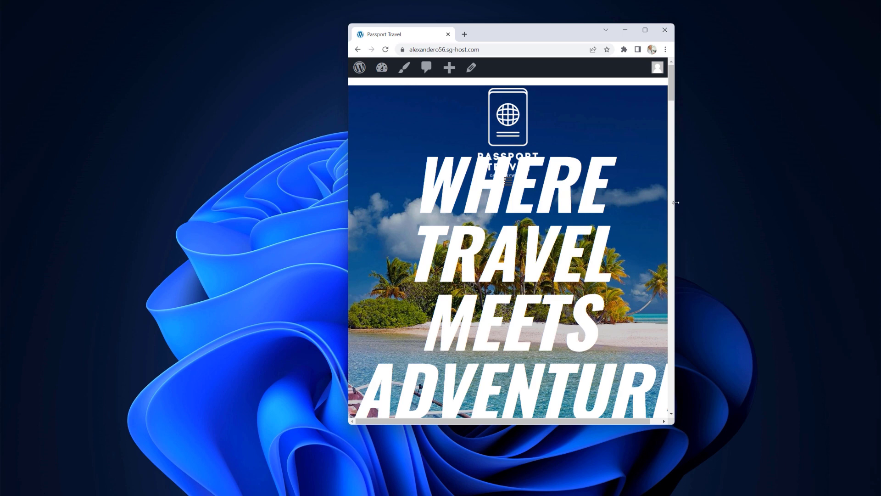
left_click_drag(673, 202, 549, 201)
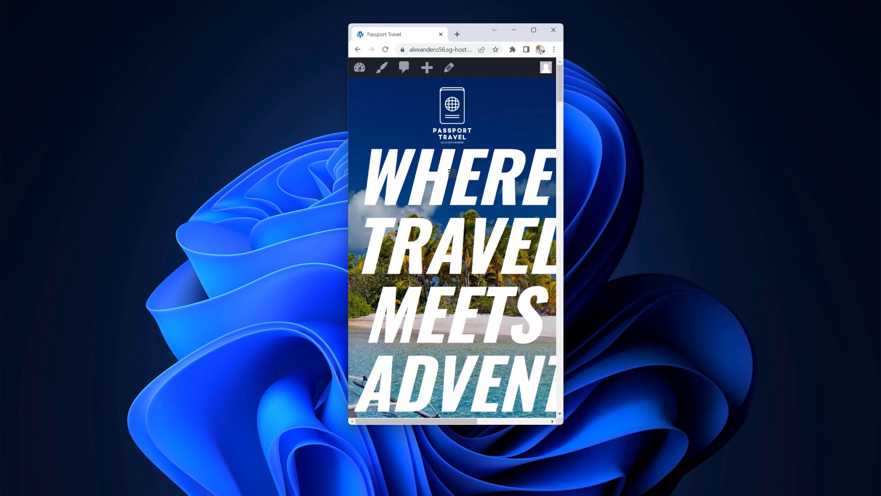
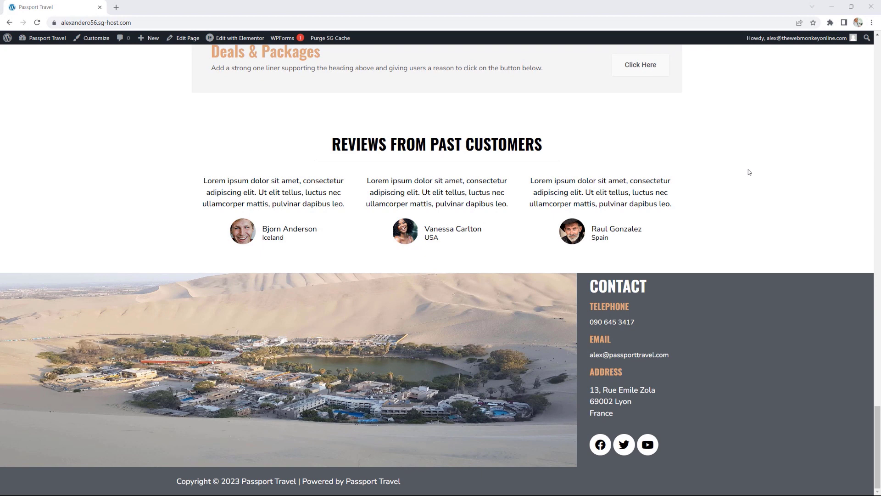
Step: Restore the browser window and resize the live homepage to a tablet-like width
scroll(751, 197, "up", 3)
scroll(751, 197, "down", 3)
left_click(851, 7)
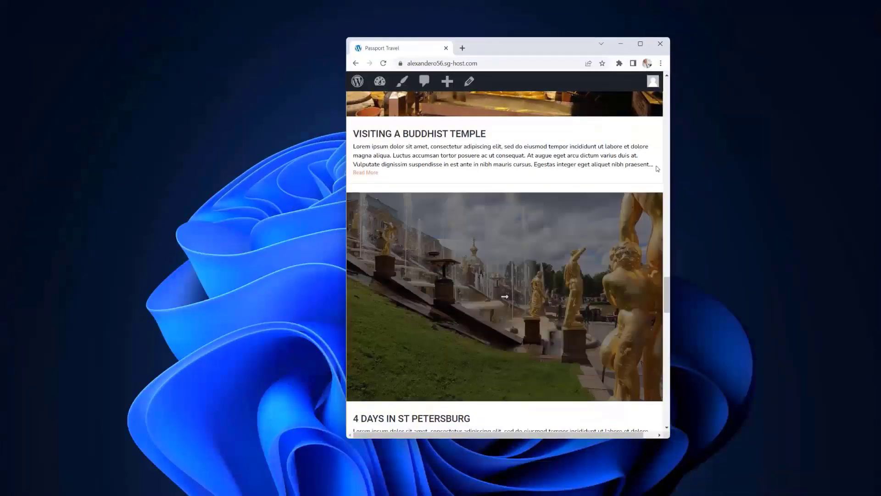
left_click_drag(670, 172, 803, 171)
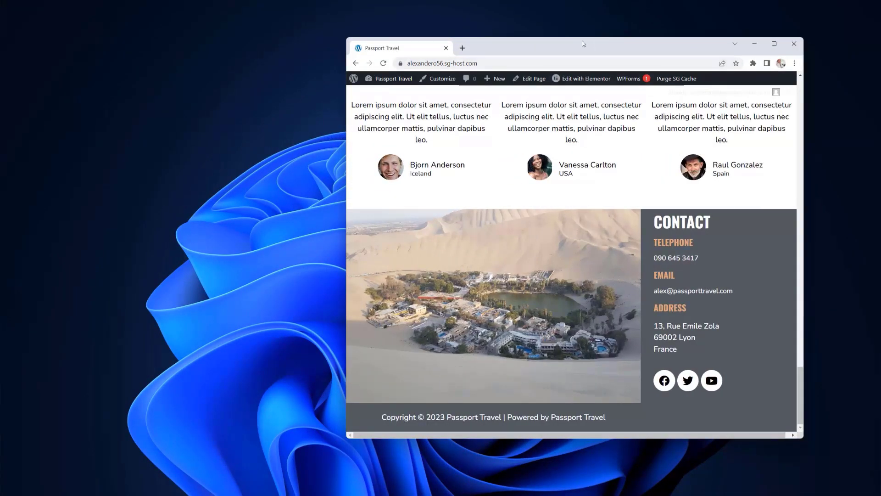
left_click_drag(581, 43, 453, 40)
left_click_drag(676, 259, 528, 258)
Step: Narrow the window to phone width so the Contact details stack above the desert image
scroll(507, 306, "down", 20)
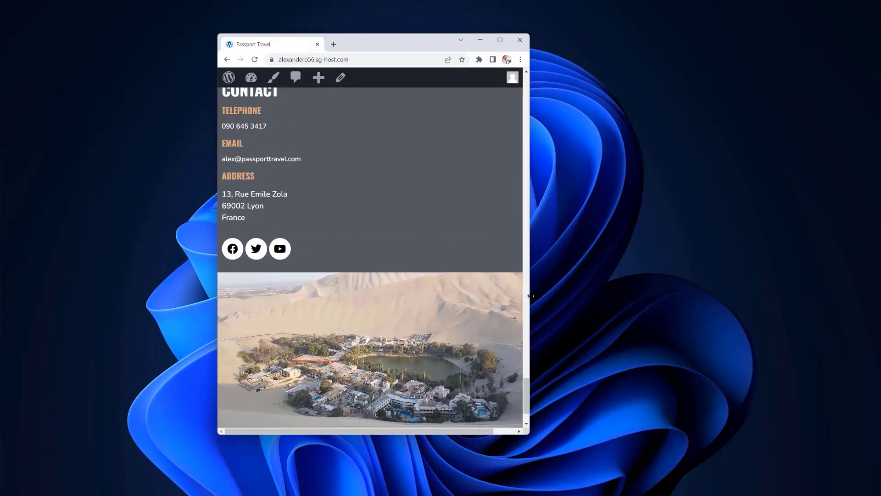
left_click_drag(528, 296, 377, 291)
scroll(380, 307, "up", 2)
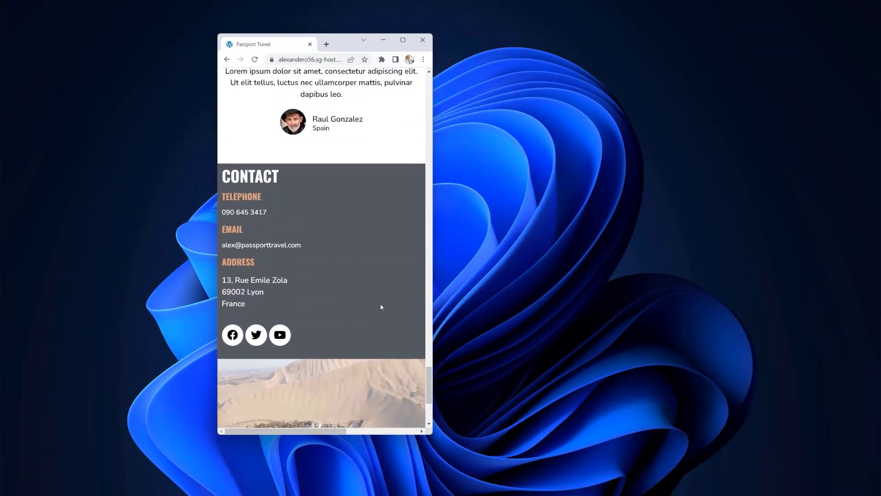
mouse_move(338, 431)
left_mouse_down()
mouse_move(374, 430)
mouse_move(334, 428)
left_mouse_up()
Step: Maximize the browser and open the Global Footer template in Elementor
left_click(403, 40)
scroll(234, 41, "up", 4)
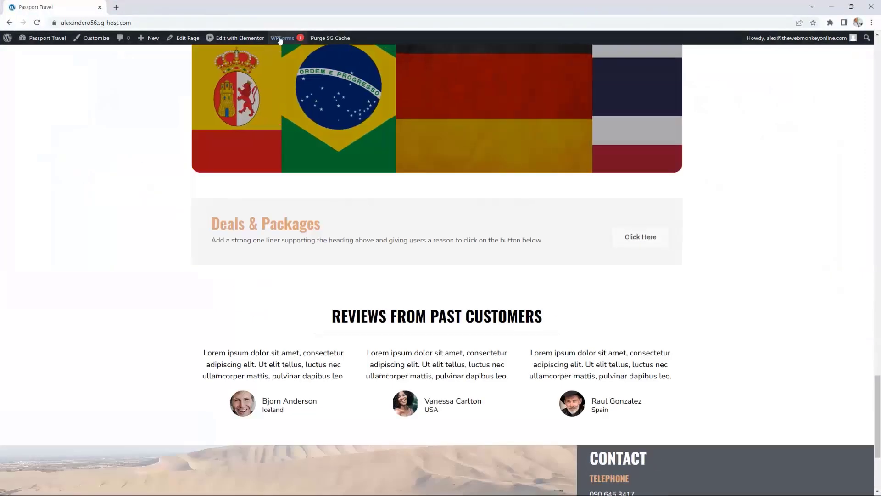
mouse_move(234, 42)
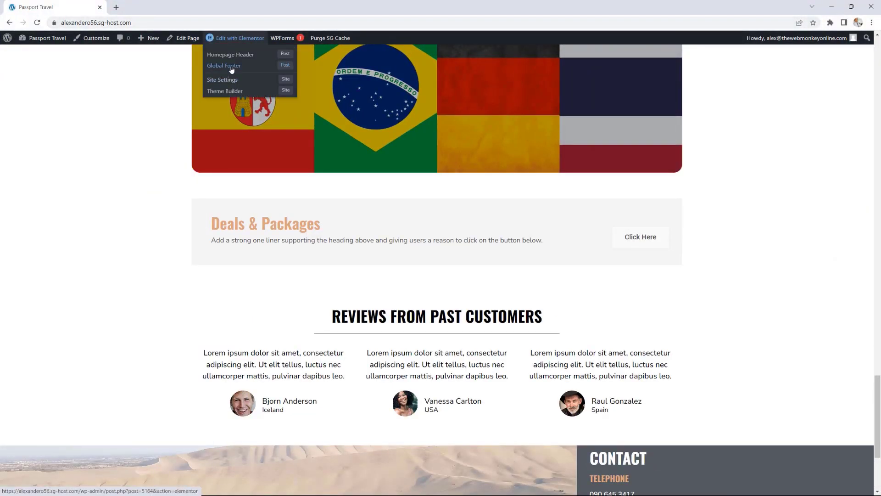
left_click(231, 67)
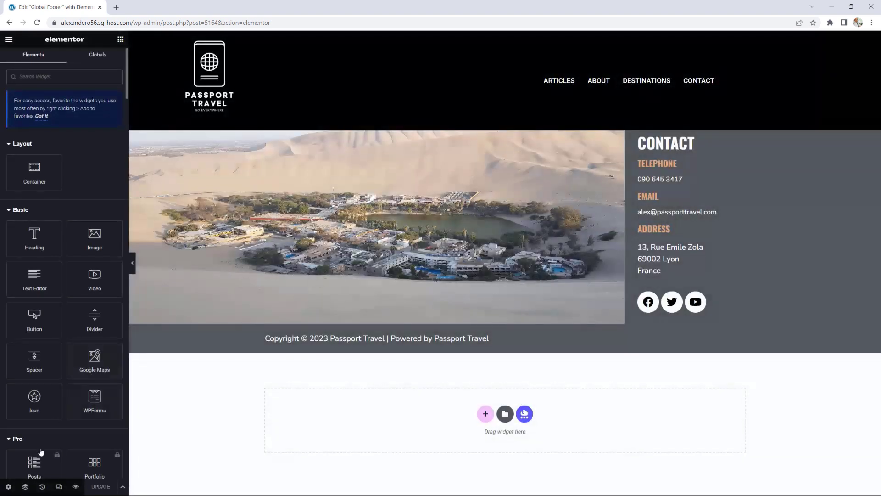
Step: Turn on Responsive Mode and preview the footer at tablet, then mobile width
left_click(58, 486)
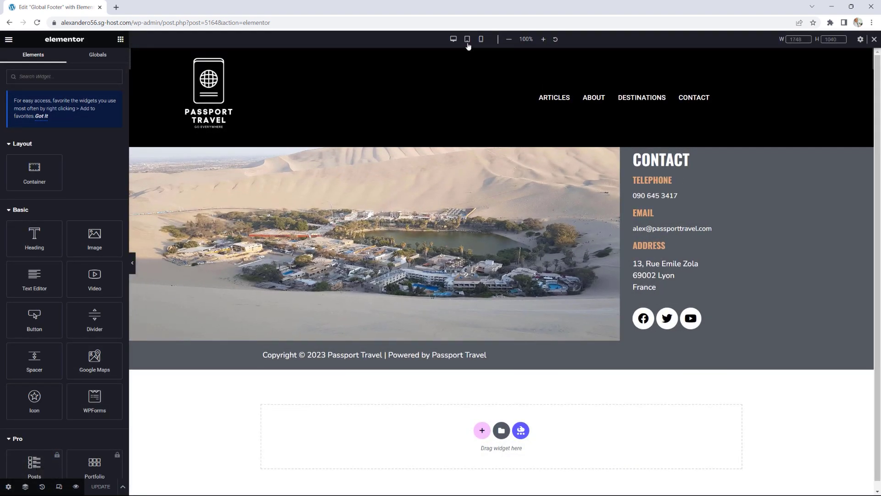
left_click(468, 41)
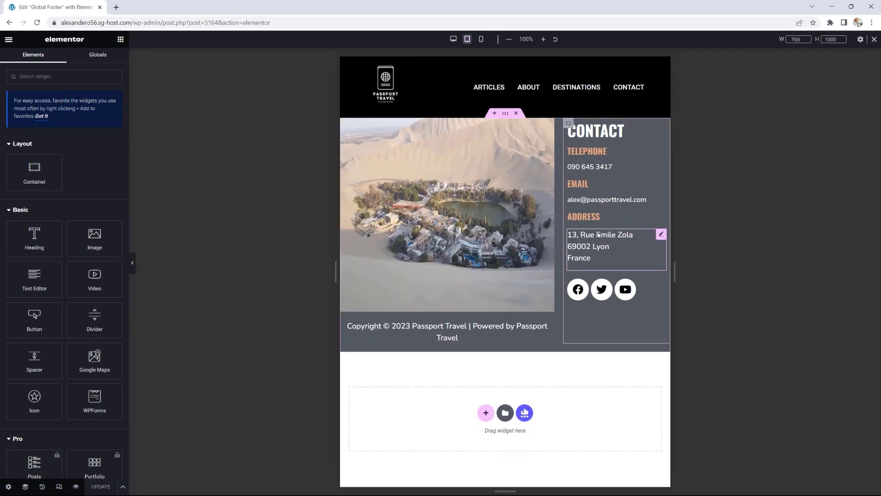
left_click(481, 41)
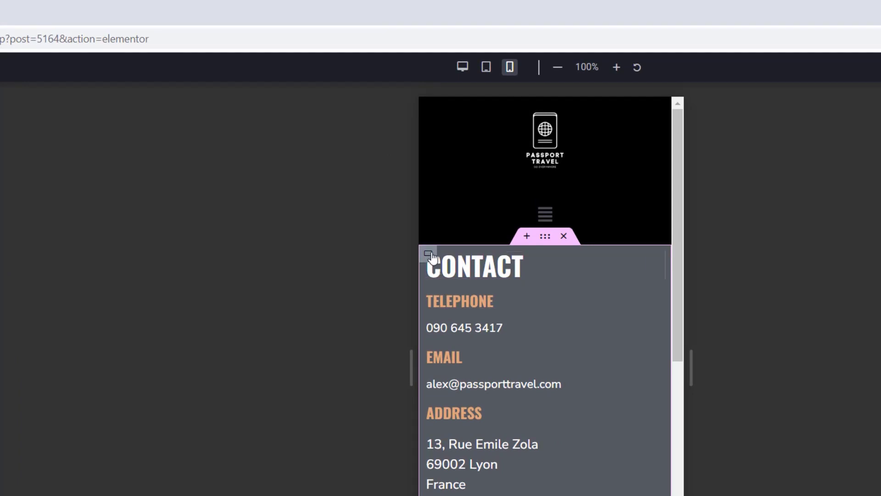
Step: Centre the Contact container's items and the address text lines on mobile
left_click(429, 254)
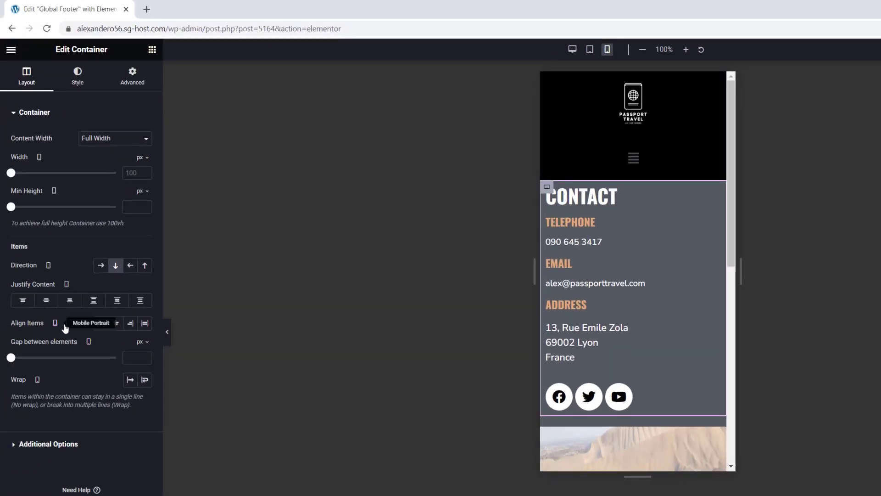
left_click(116, 324)
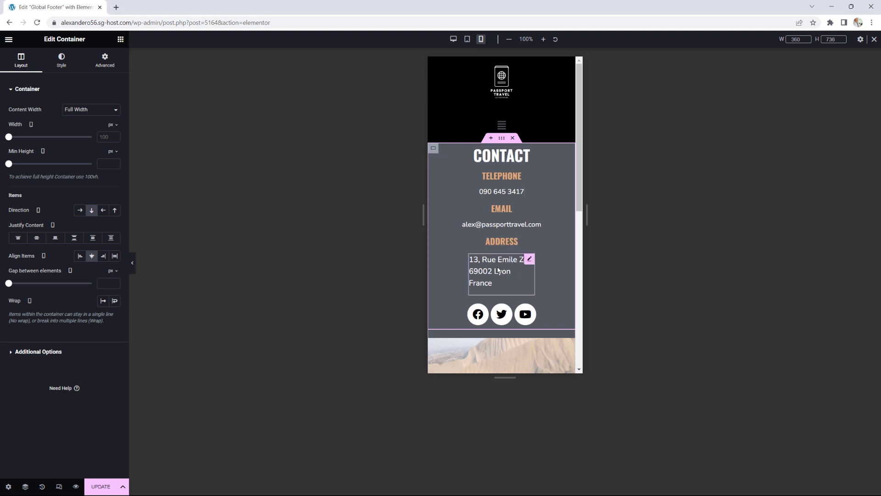
left_click(530, 261)
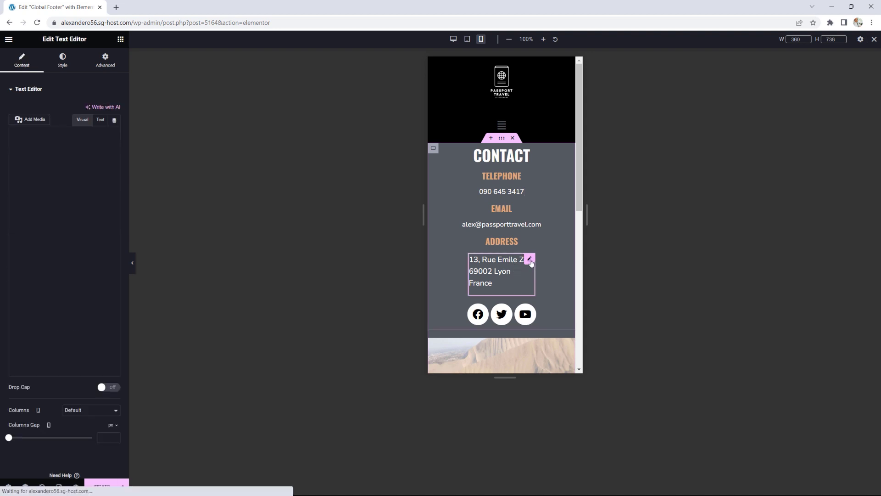
left_click(62, 62)
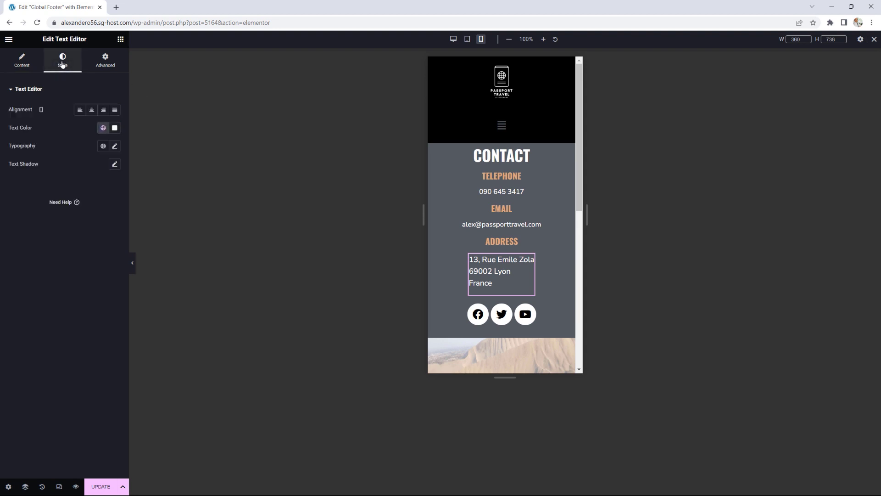
left_click(93, 111)
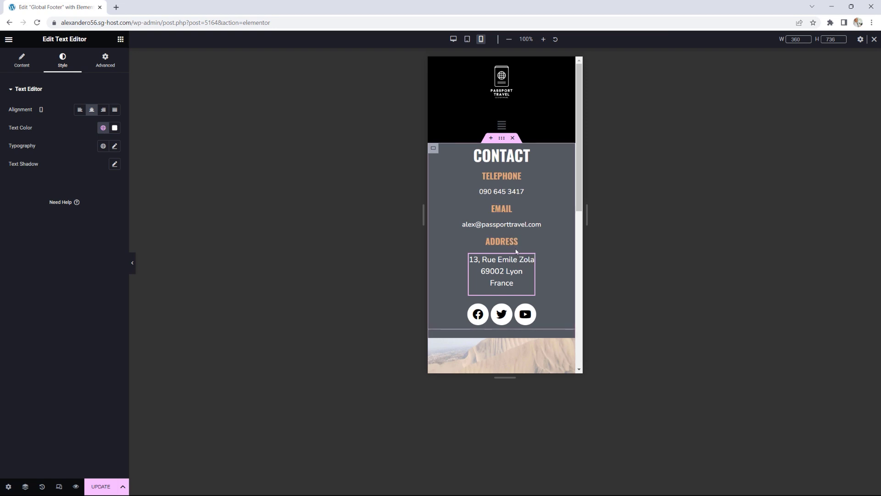
Step: Save the footer template changes with Update
scroll(524, 200, "down", 1)
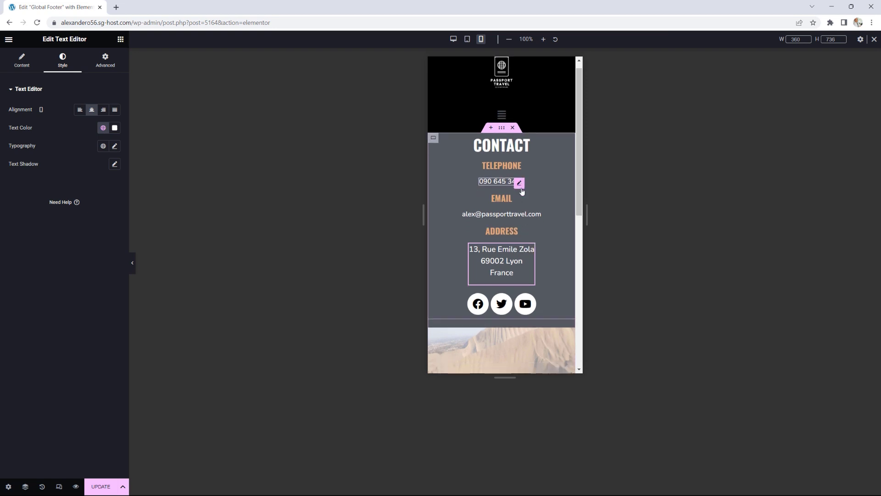
scroll(521, 191, "down", 3)
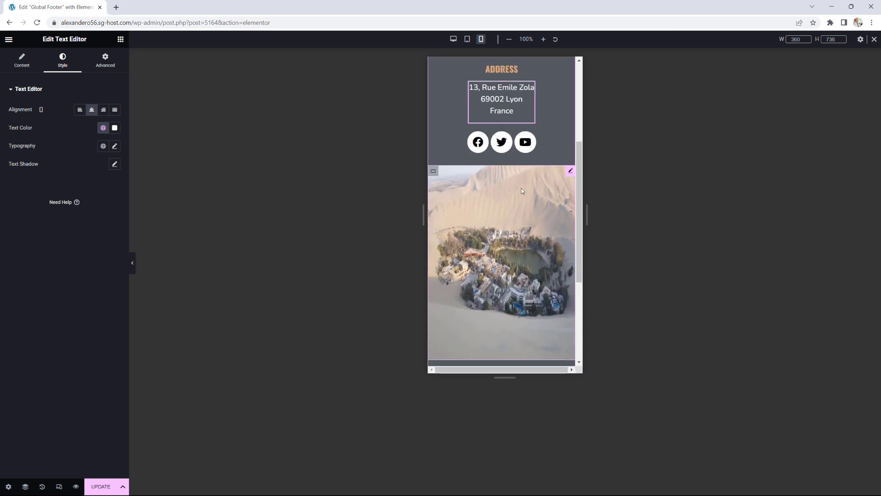
scroll(522, 191, "down", 2)
scroll(521, 191, "down", 2)
scroll(522, 191, "up", 7)
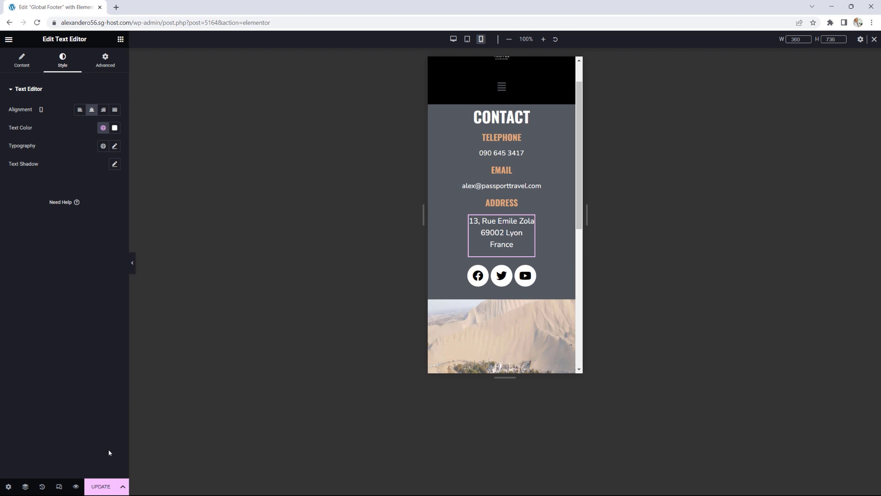
left_click(101, 487)
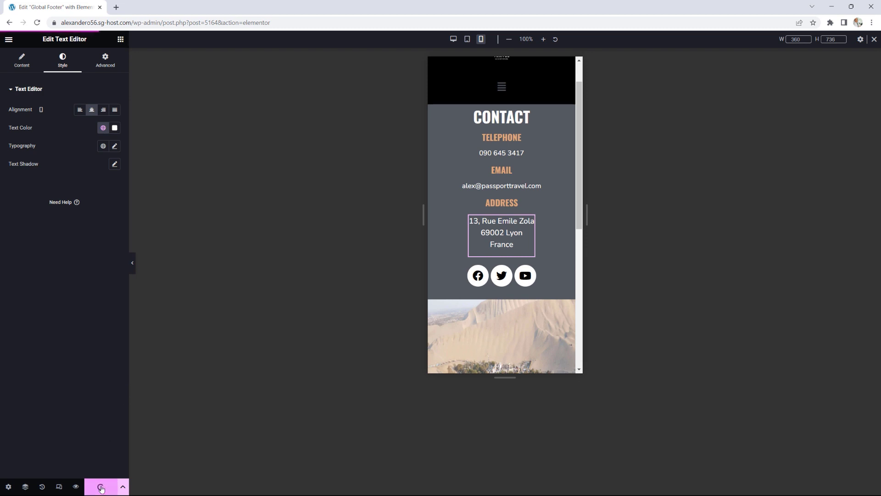
Step: View the saved footer on the live site, reload, and go to the home page
left_click(9, 39)
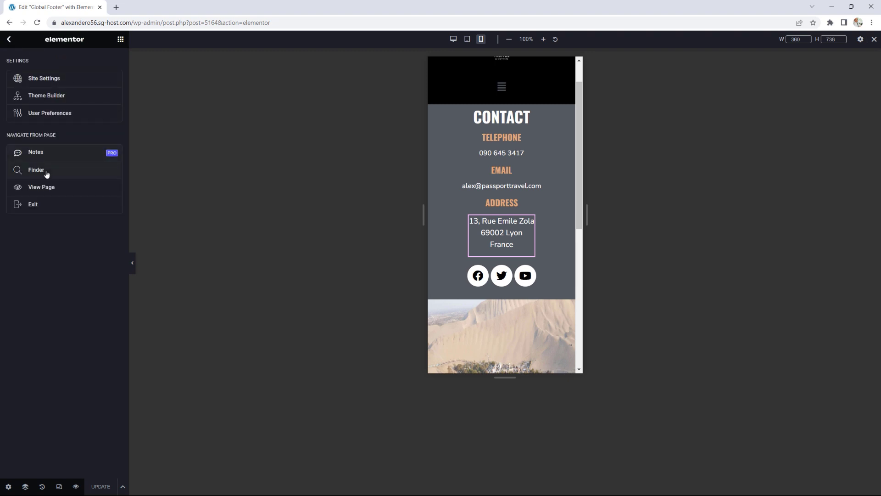
left_click(44, 189)
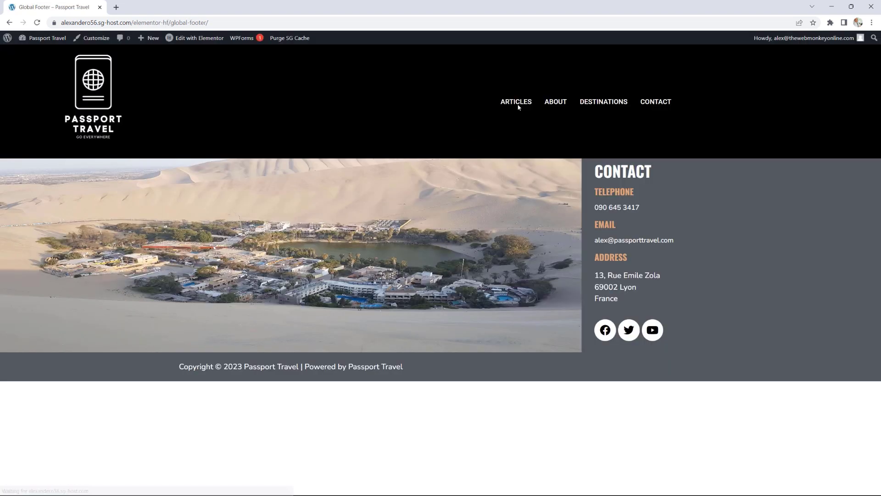
left_click(40, 27)
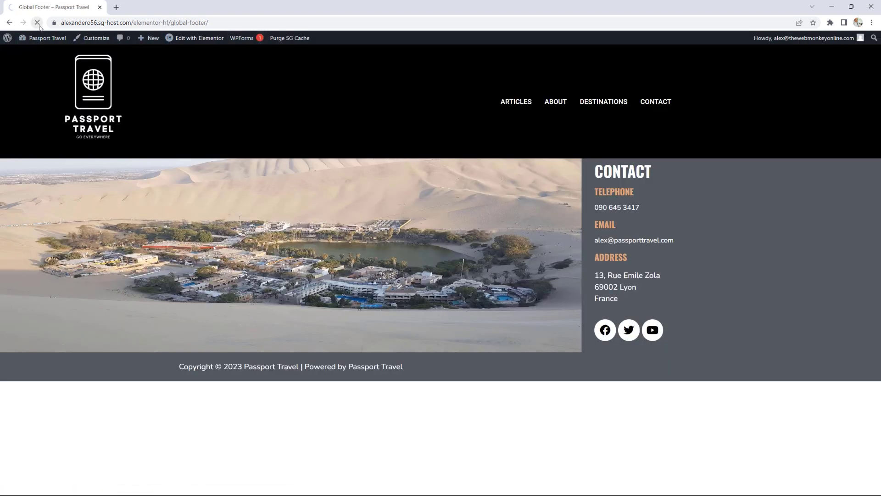
left_click(103, 72)
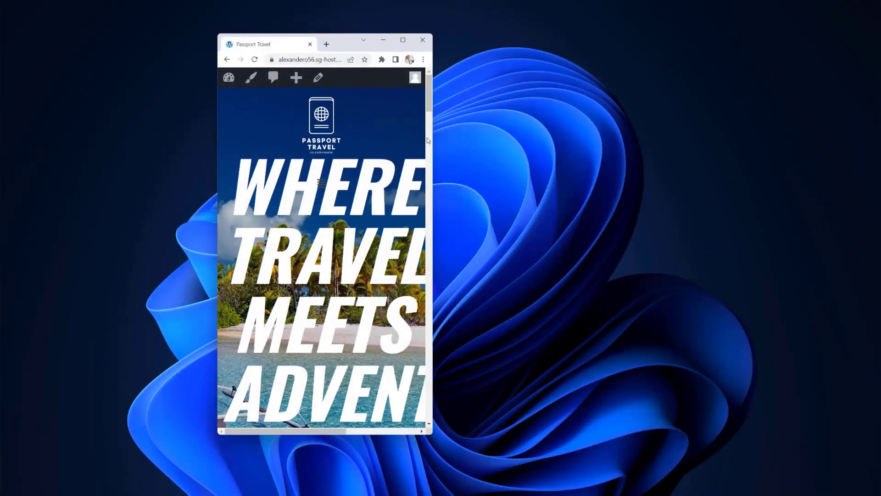
Step: Resize the browser window and scroll to check the footer at different widths
left_click_drag(433, 104, 419, 420)
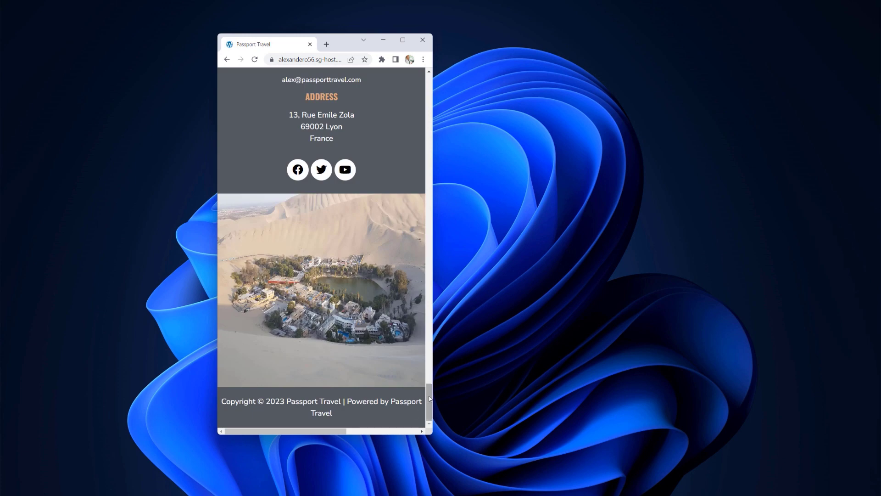
scroll(428, 384, "up", 5)
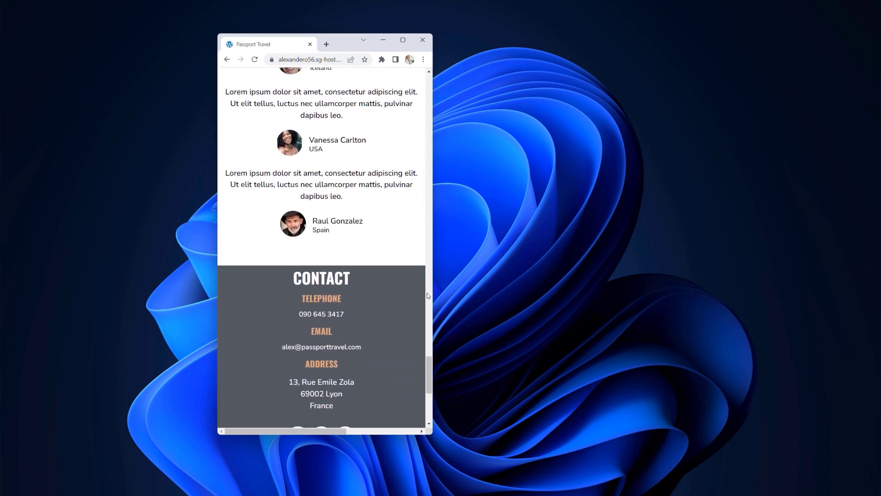
left_click_drag(433, 292, 433, 315)
scroll(381, 325, "down", 10)
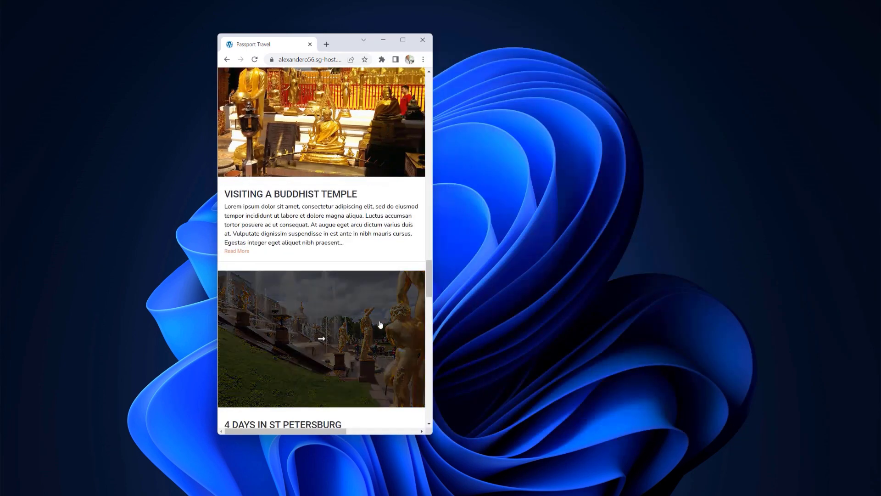
scroll(381, 324, "down", 5)
scroll(381, 324, "up", 3)
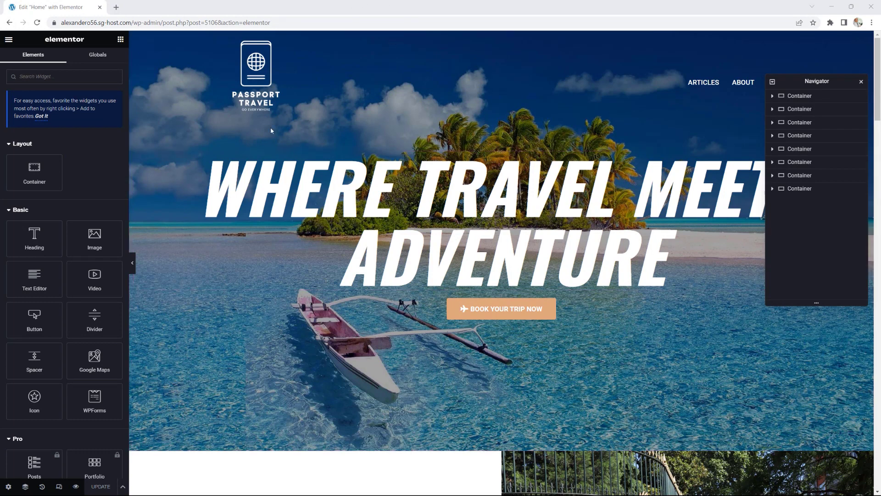
Step: Preview the Home page at tablet width and select the hero heading
left_click(60, 490)
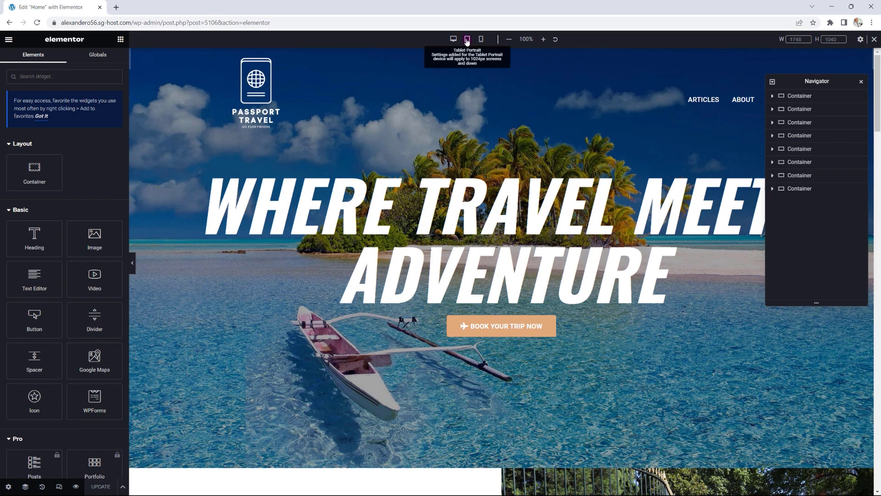
left_click(468, 40)
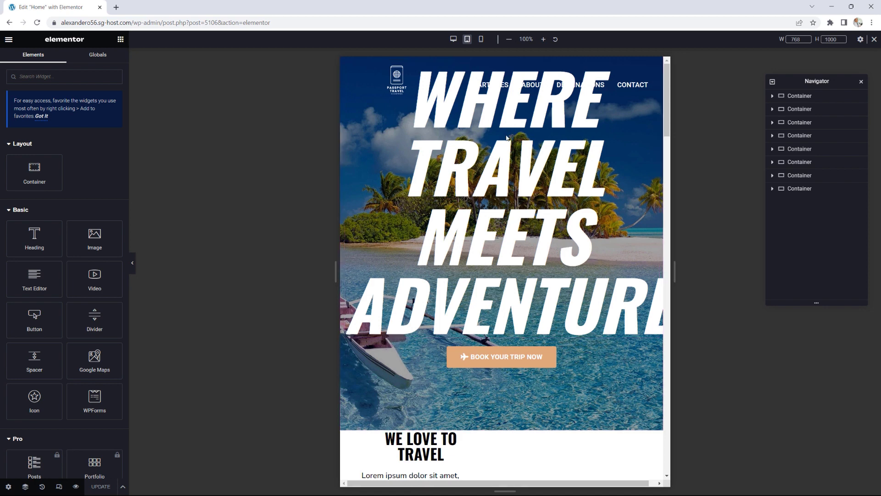
left_click(584, 171)
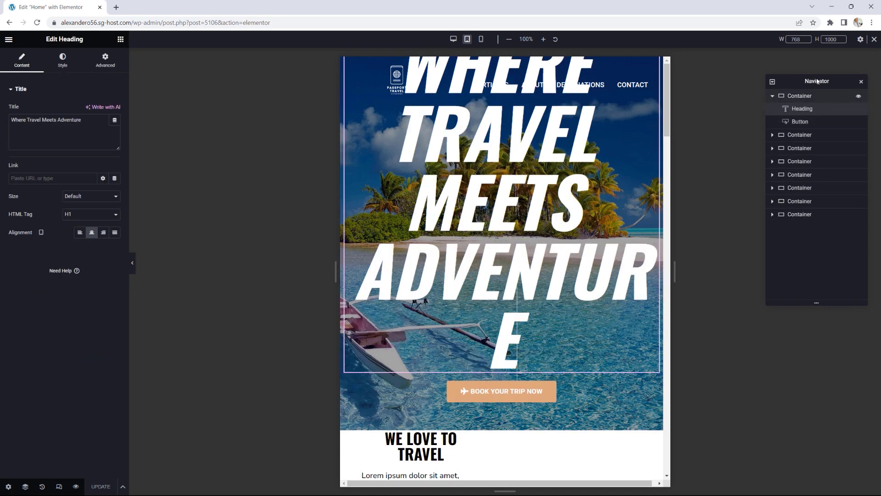
left_click(801, 110)
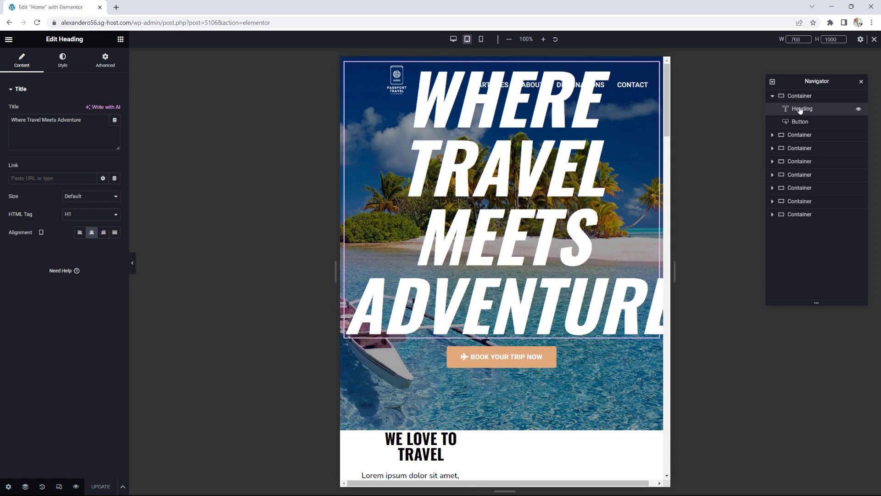
Step: Set the hero heading's tablet typography size to 100 px
left_click(63, 60)
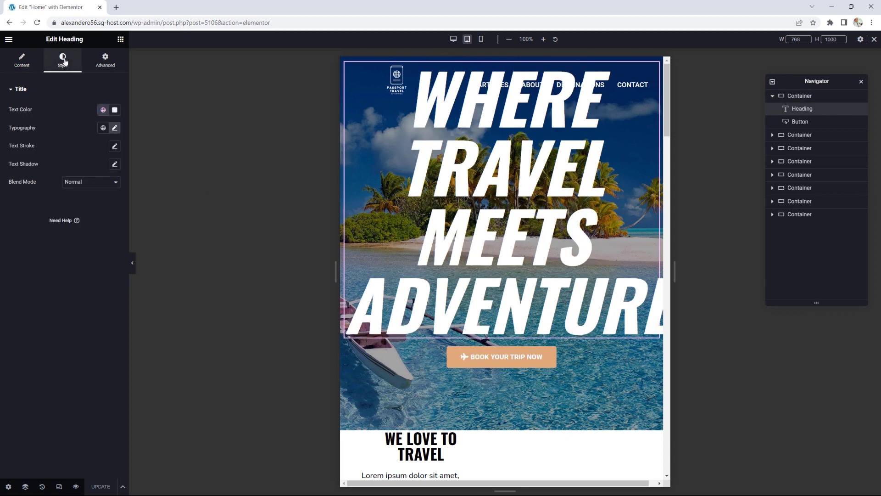
left_click(114, 128)
left_click_drag(63, 198, 51, 195)
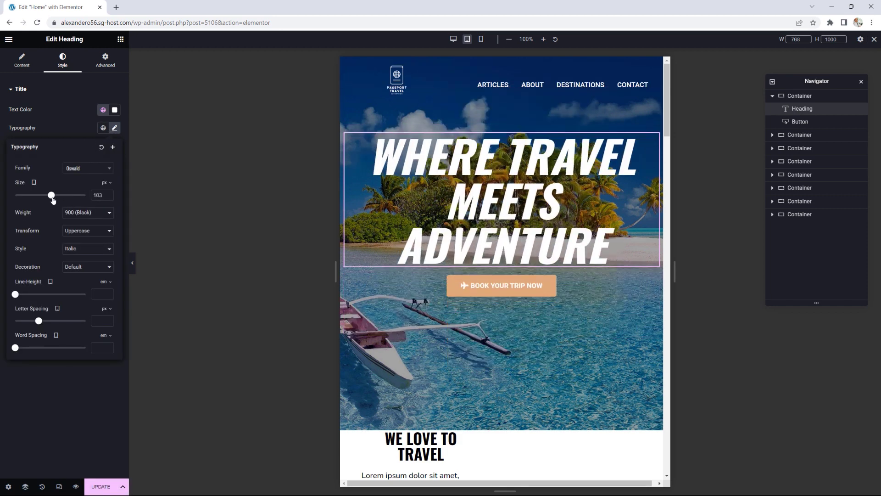
left_click(109, 198)
left_click(109, 197)
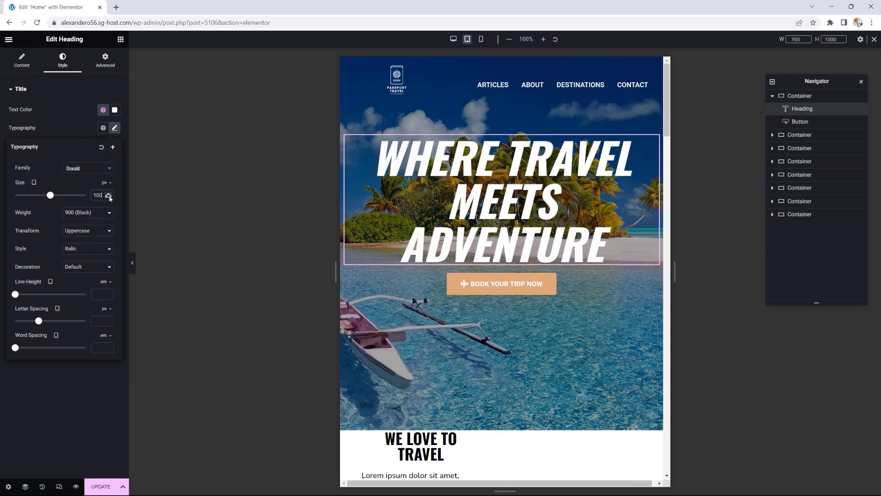
Step: Resize the tablet preview between 768 and 1024 px to check the heading wrapping
left_click_drag(673, 274, 821, 261)
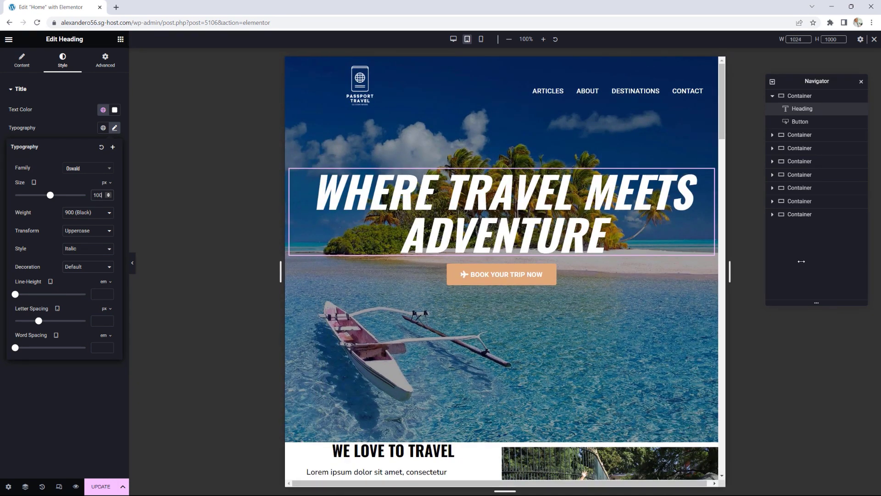
left_click_drag(801, 261, 595, 259)
left_click_drag(668, 258, 793, 248)
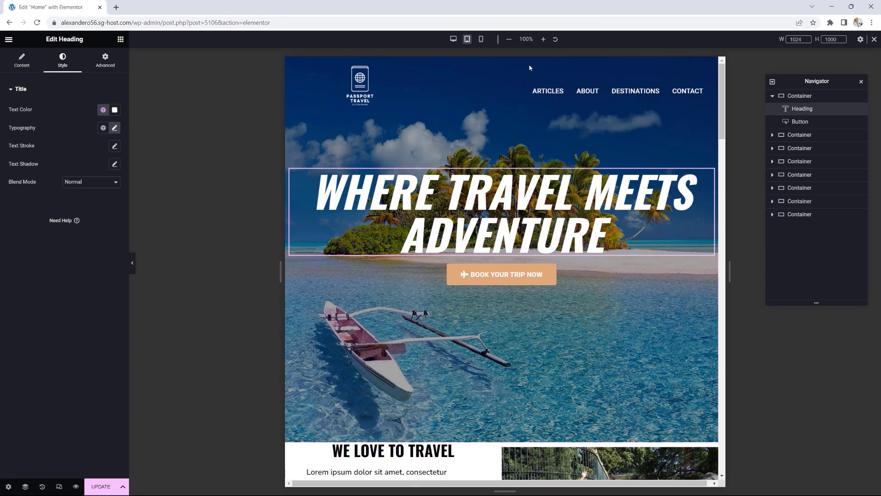
Step: Select the hero container and start a negative top margin in its Advanced settings
left_click(804, 100)
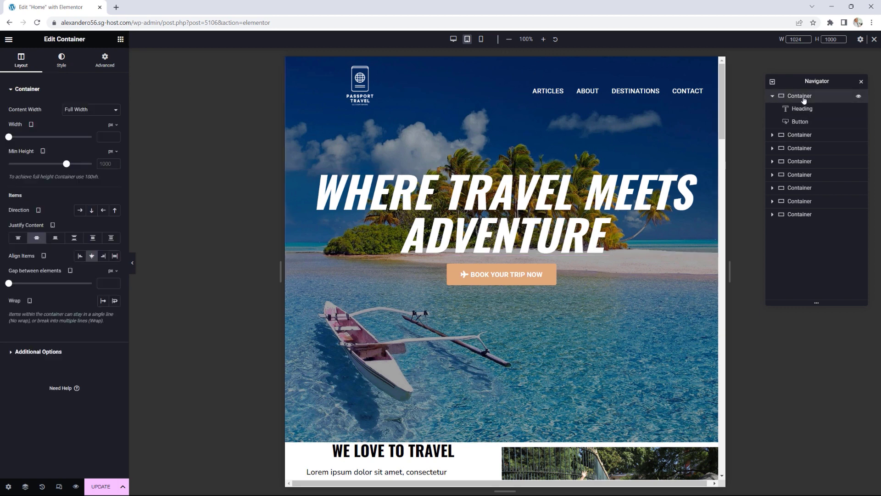
left_click(109, 66)
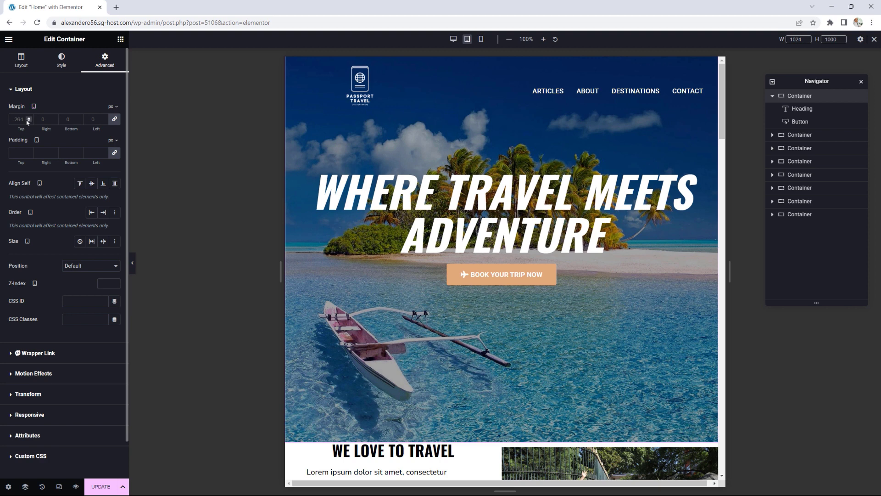
left_click(114, 119)
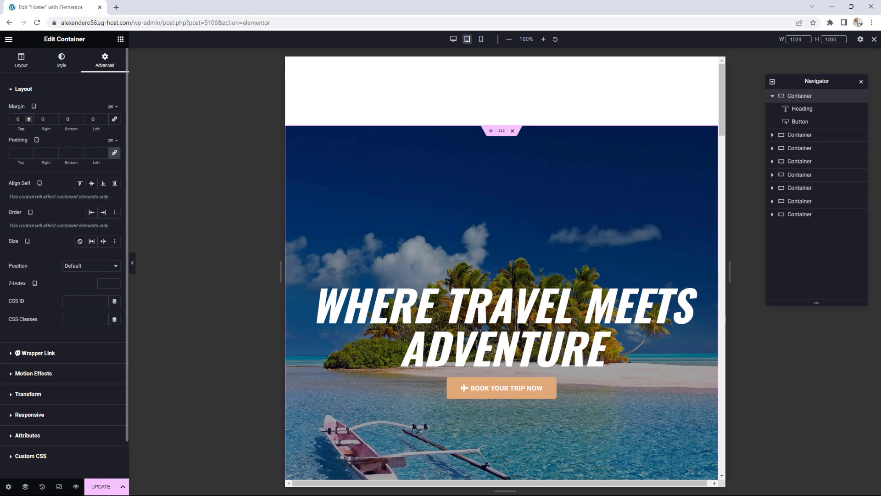
key("Down")
key("Down")
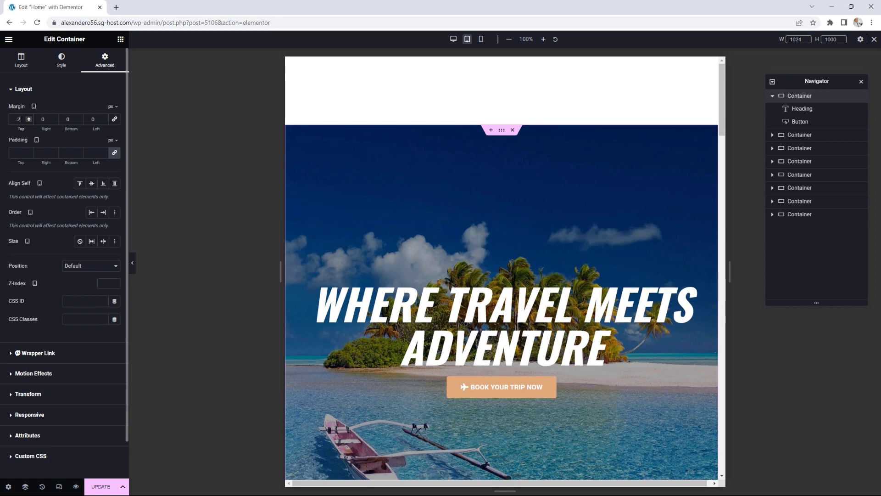
type("64")
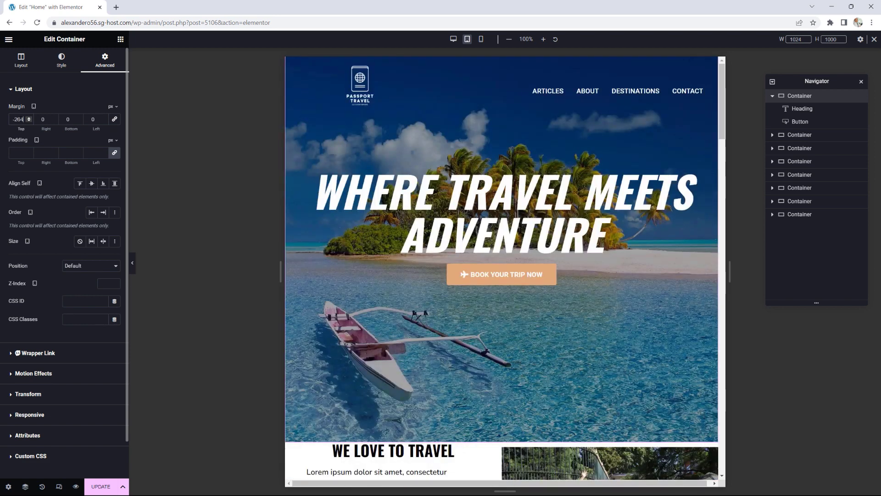
Step: Fine-tune the hero container's tablet top margin to -165 px
left_click(28, 118)
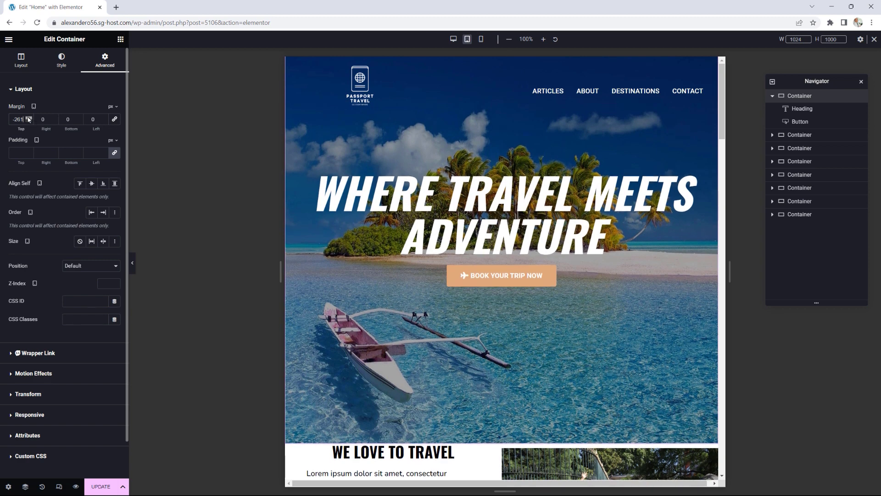
left_click_drag(28, 117, 29, 119)
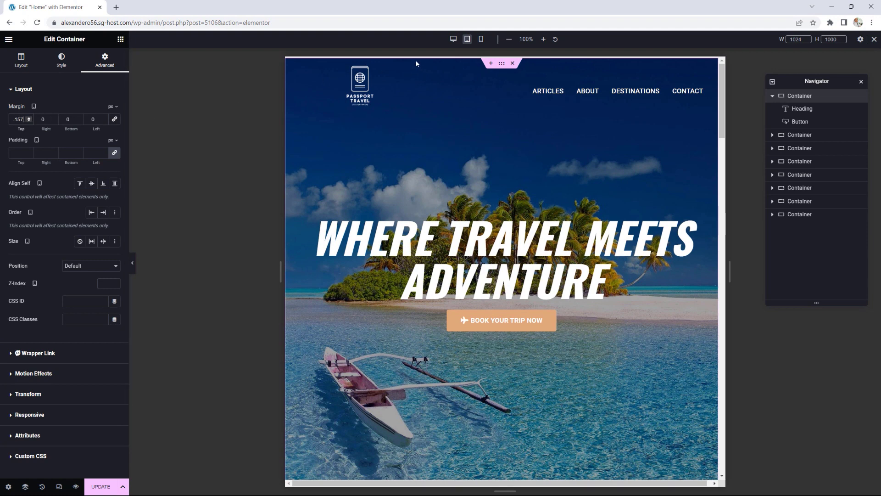
left_click_drag(28, 119, 30, 120)
left_click(30, 120)
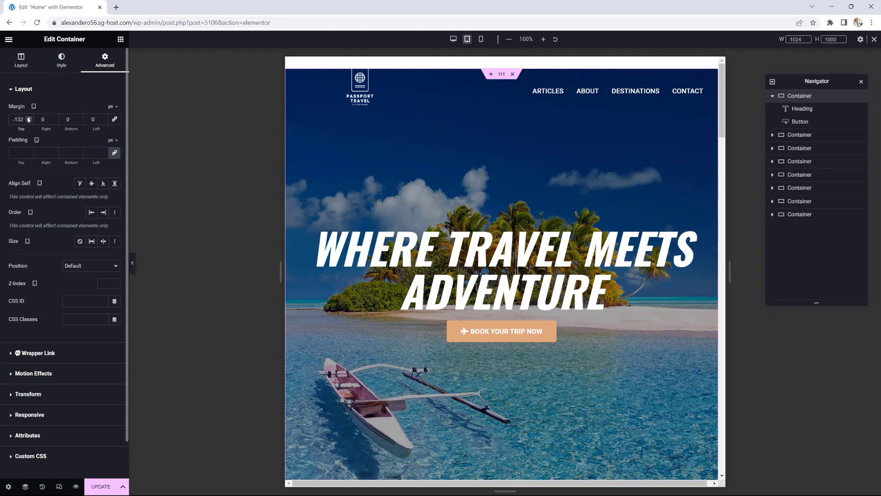
key("Up")
key("Up")
key("Down")
key("Down")
key("Down")
key("Down")
key("Down")
key("Down")
key("Down")
key("Down")
key("Down")
key("Down")
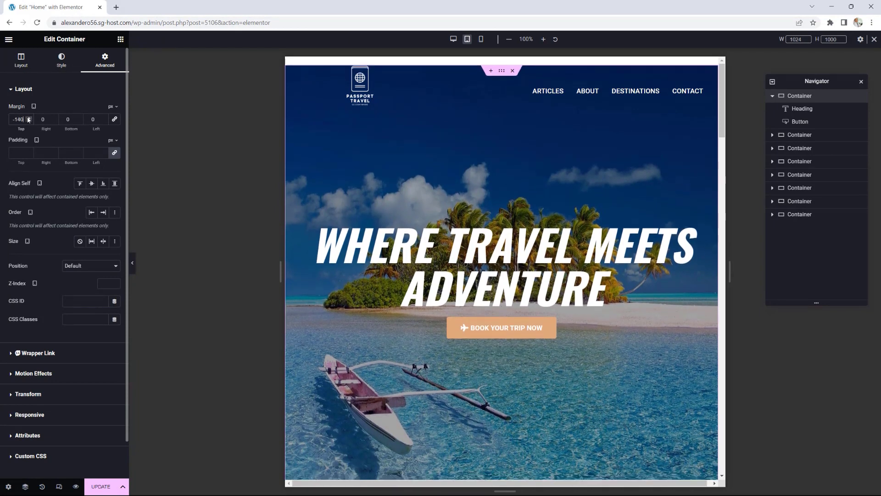
key("Down")
key("Down")
key("Down")
key("Down")
key("Down")
key("Down")
key("Down")
key("Down")
key("Down")
key("Down")
key("Down")
key("Down")
key("Down")
key("Down")
key("Down")
key("Down")
key("Down")
key("Down")
key("Down")
key("Down")
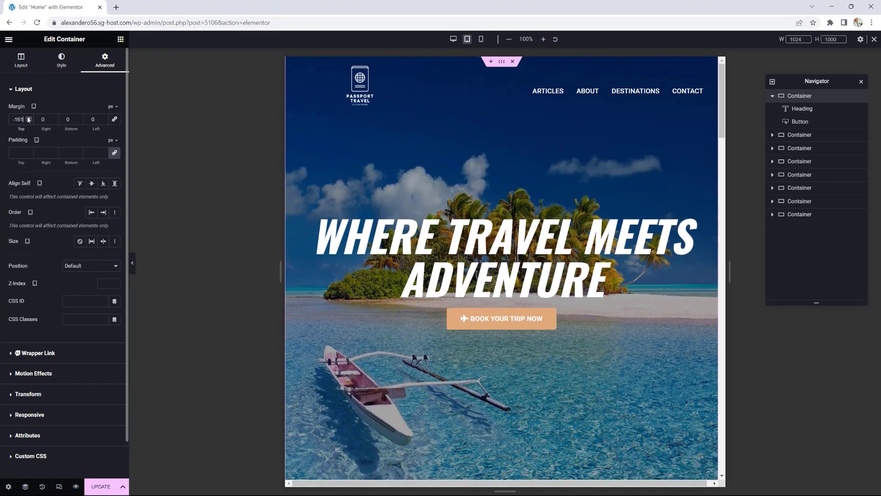
key("Down")
key("Down")
key("Down")
key("Down")
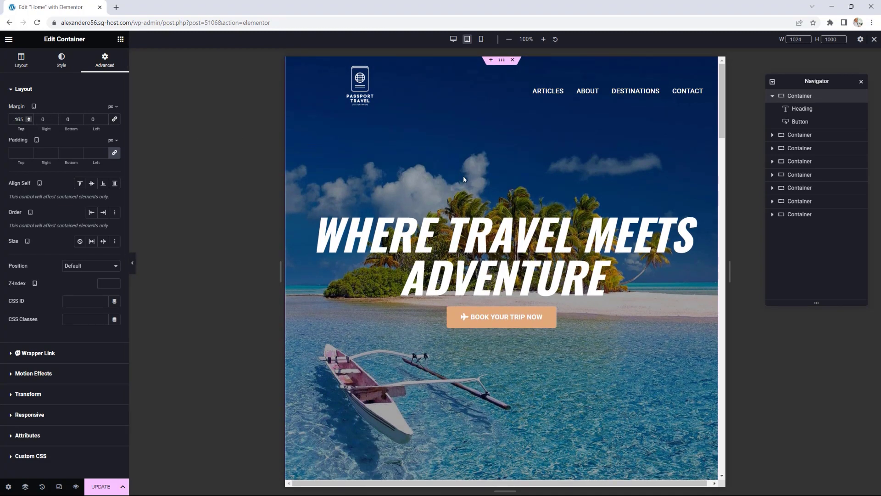
scroll(463, 178, "down", 1)
scroll(476, 180, "up", 1)
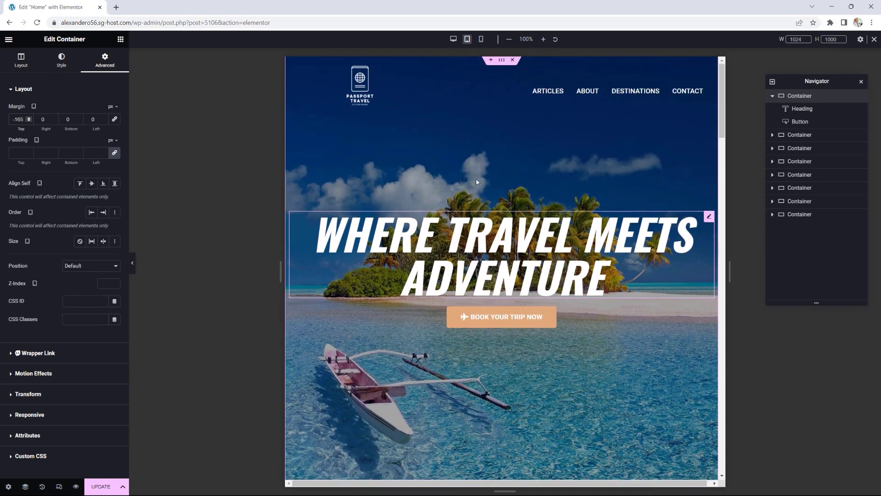
scroll(475, 179, "down", 5)
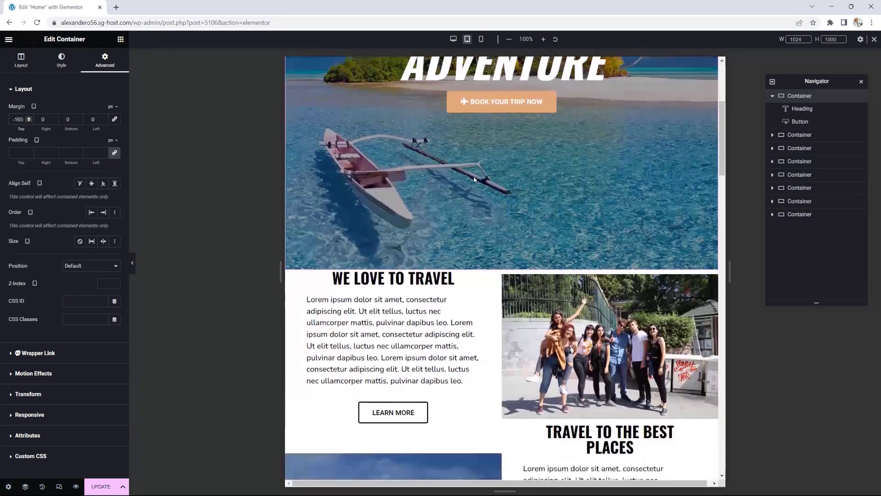
scroll(474, 179, "down", 5)
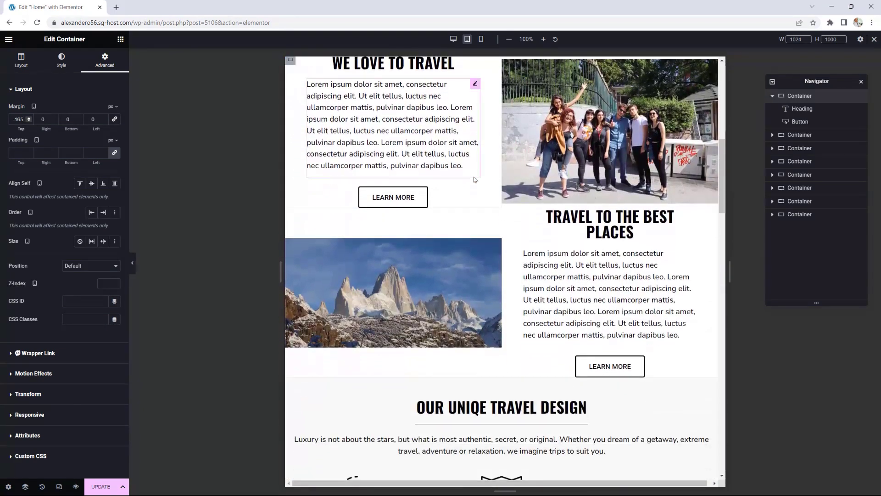
scroll(475, 179, "up", 1)
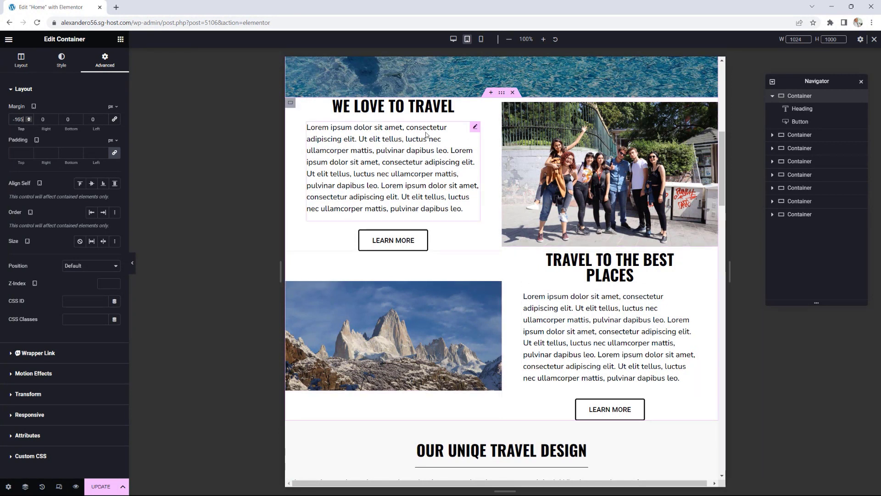
Step: Set the We Love To Travel container's width to 100% on tablet
left_click(290, 105)
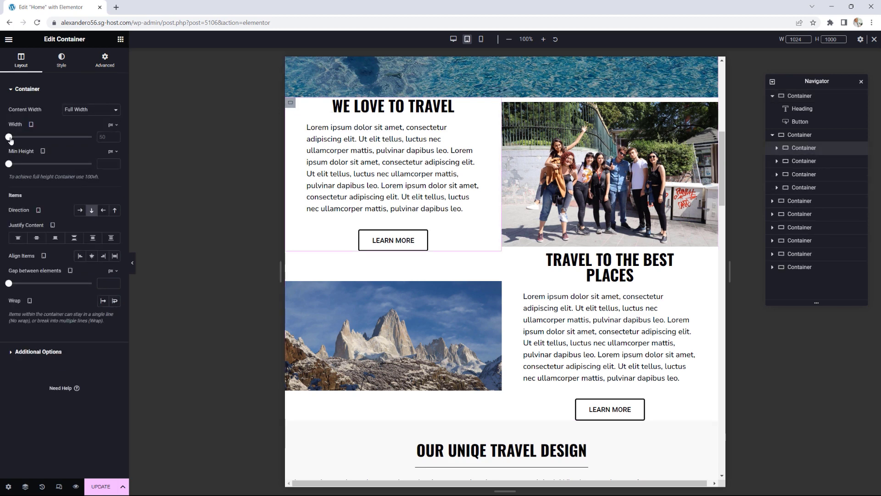
left_click_drag(14, 137, 92, 137)
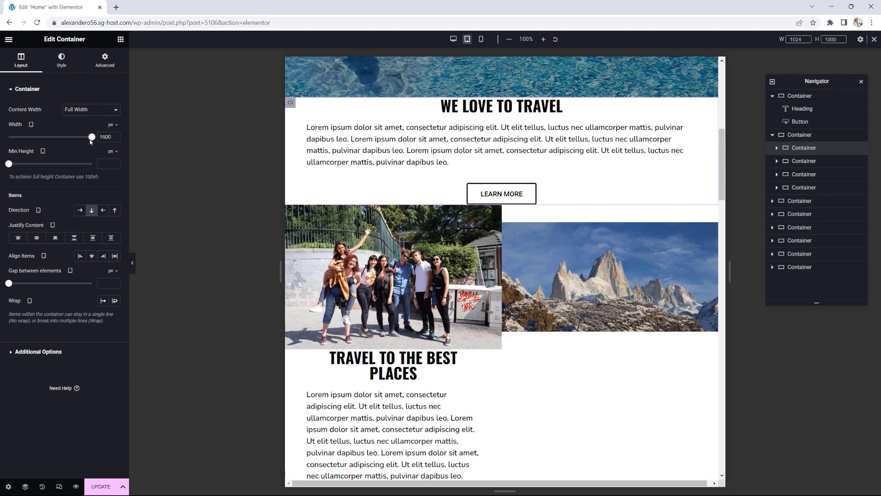
left_click_drag(92, 136, 5, 144)
left_click(112, 126)
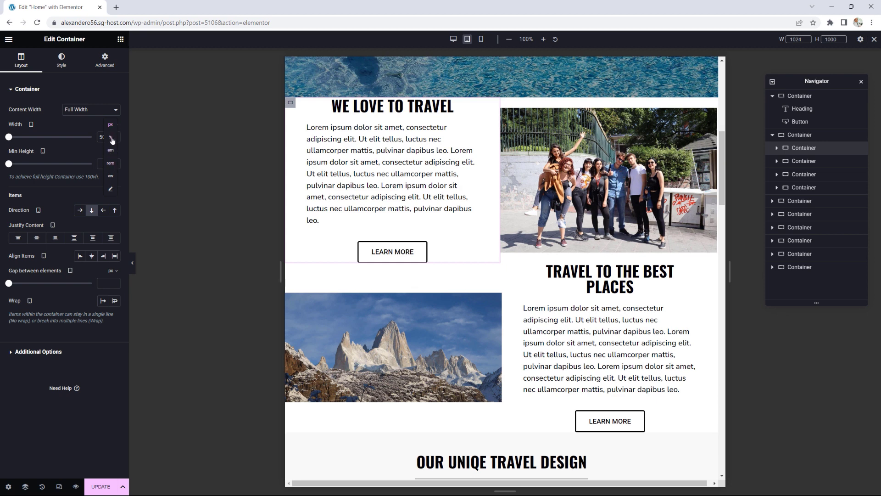
left_click(112, 139)
left_click_drag(51, 140, 92, 136)
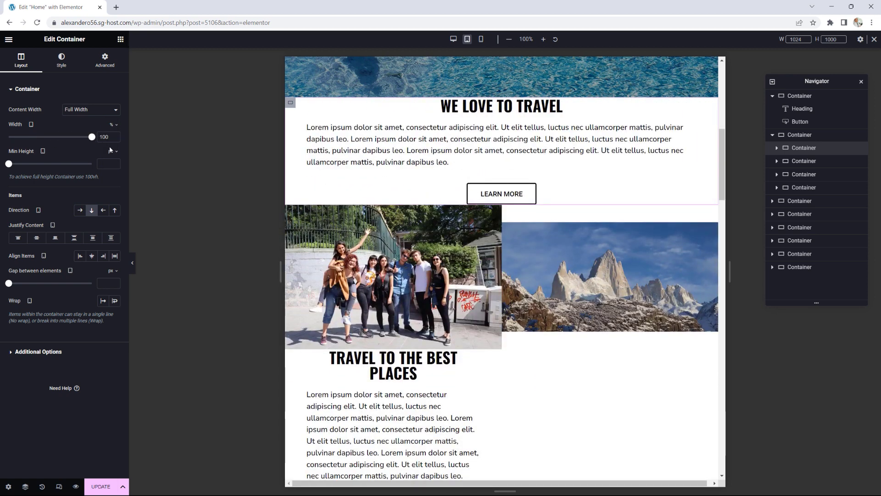
Step: Give the We Love To Travel container linked 20 px padding on all sides
left_click(109, 69)
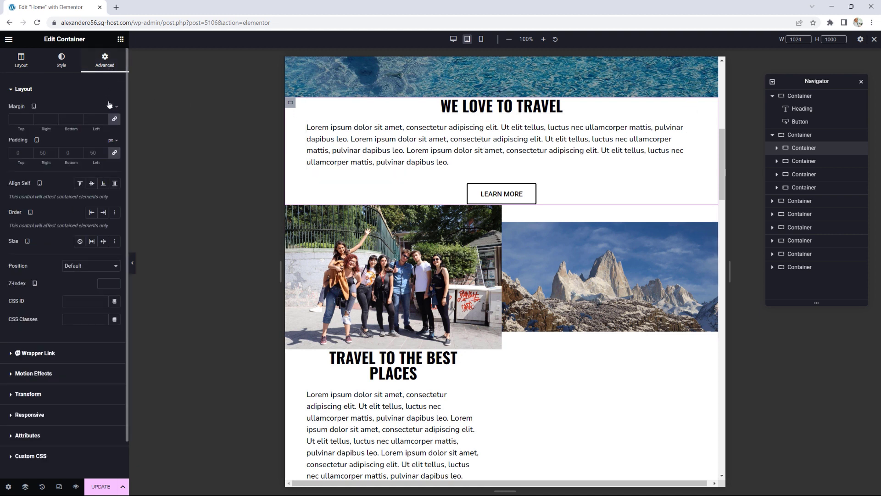
left_click(114, 153)
left_click(29, 151)
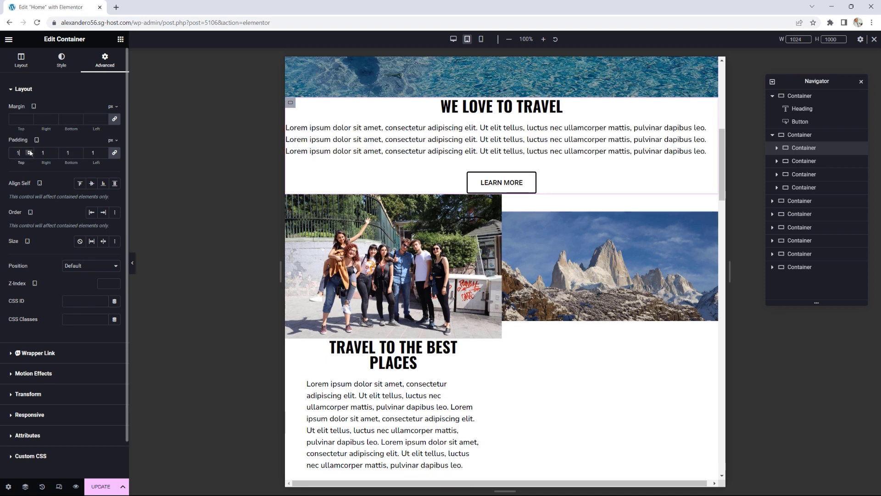
left_click(30, 152)
left_click(29, 151)
left_click(30, 151)
double_click(29, 151)
left_click(29, 152)
double_click(29, 151)
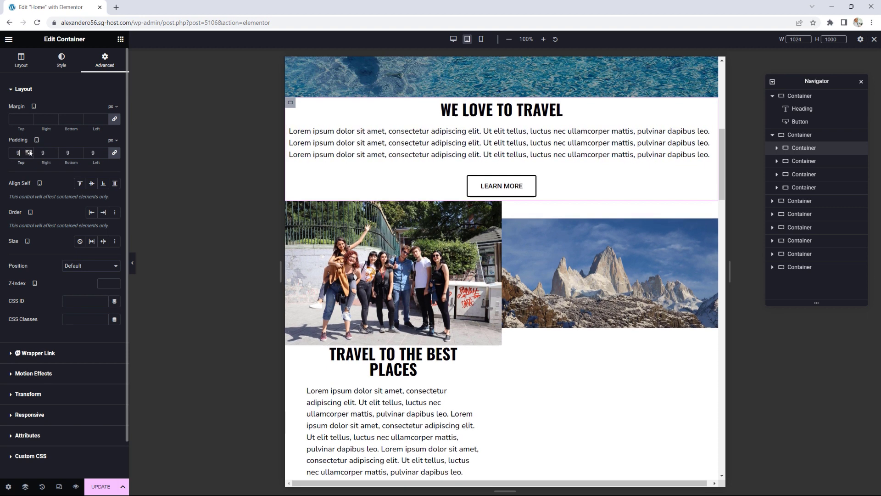
left_click(30, 152)
left_click(30, 151)
double_click(30, 151)
double_click(30, 152)
double_click(30, 152)
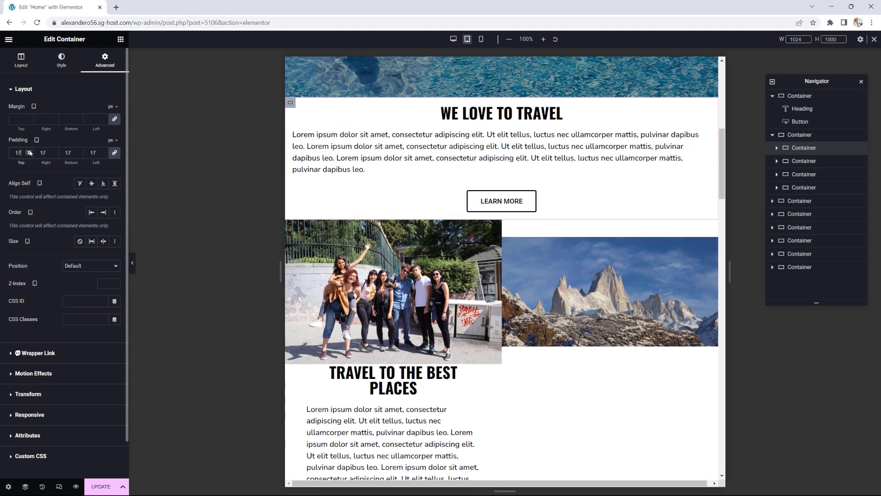
double_click(30, 151)
left_click(29, 151)
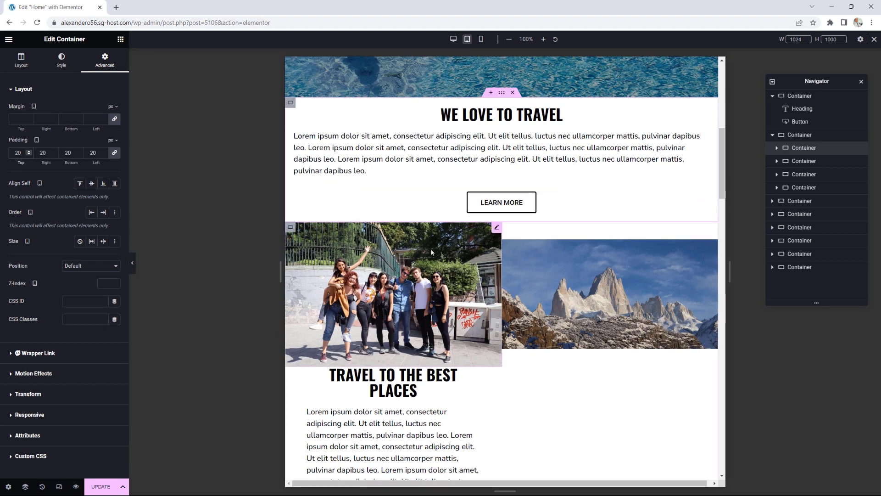
scroll(419, 228, "down", 1)
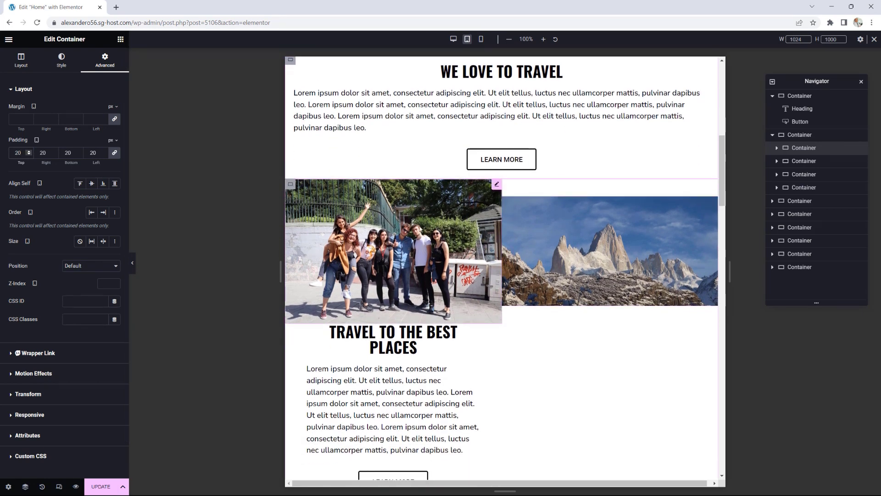
left_click(290, 184)
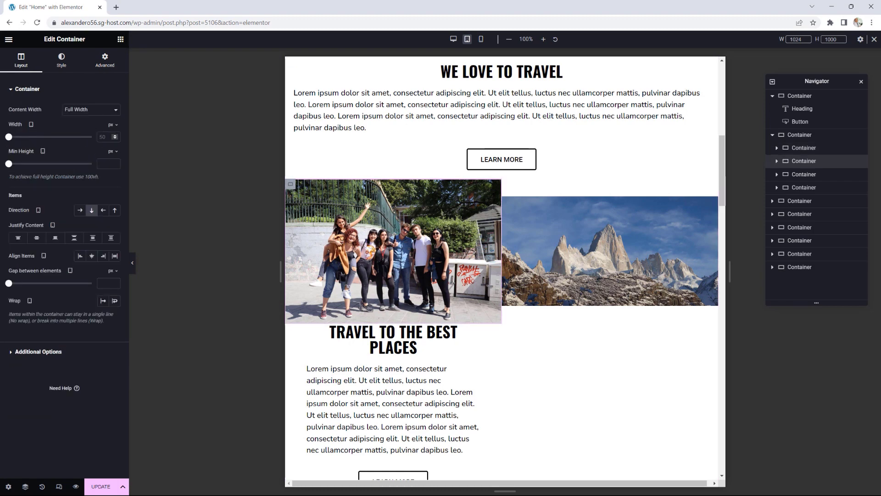
Step: Set the group photo container's width to 100%
left_click(112, 125)
left_click(111, 138)
left_click_drag(50, 136, 92, 137)
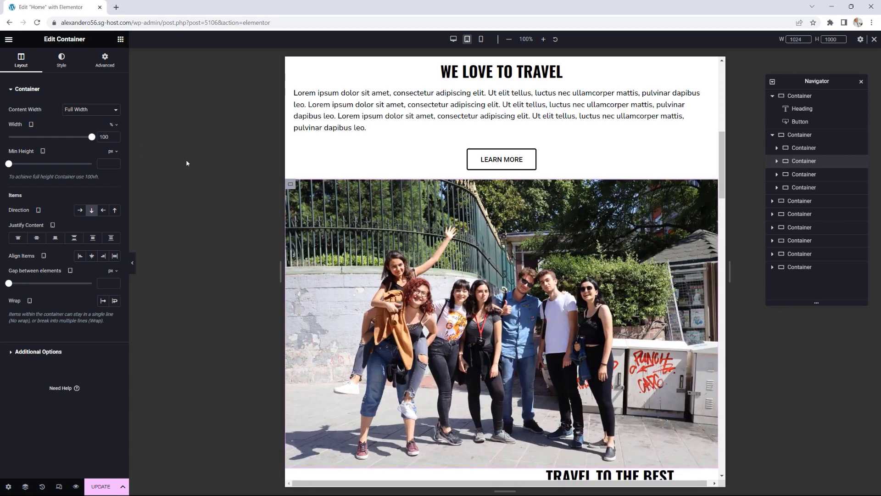
scroll(513, 268, "down", 5)
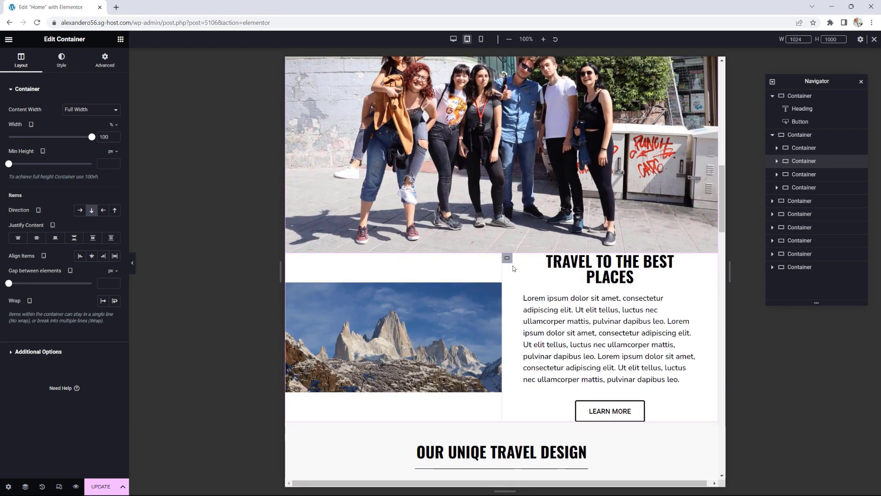
Step: Make the Travel to the best places text container 100% wide with 20 px padding
left_click(507, 258)
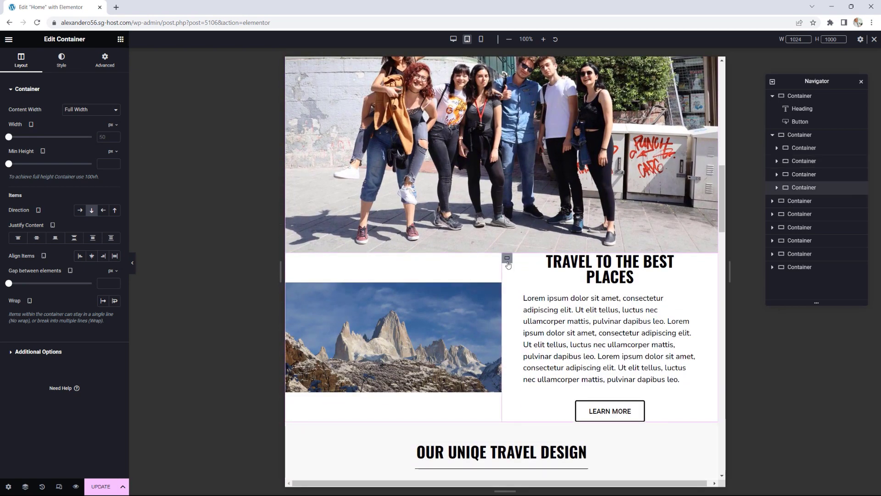
left_click(113, 125)
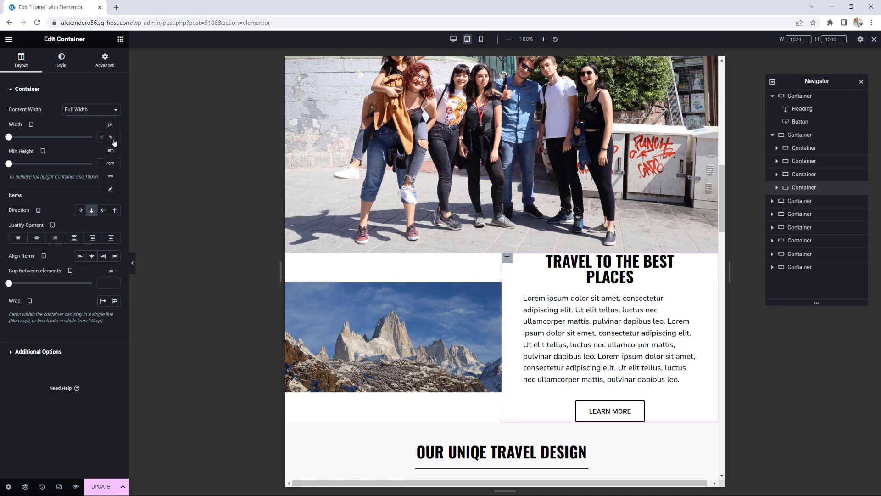
left_click(114, 142)
left_click_drag(50, 138, 92, 137)
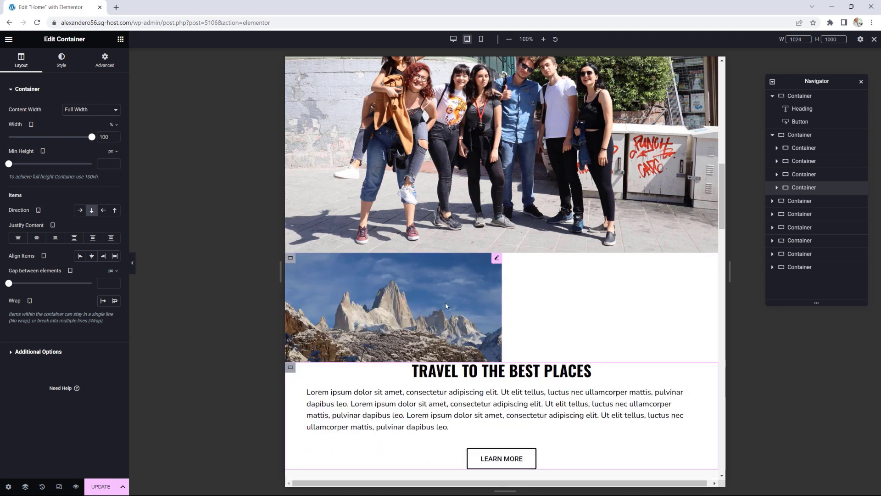
left_click(106, 62)
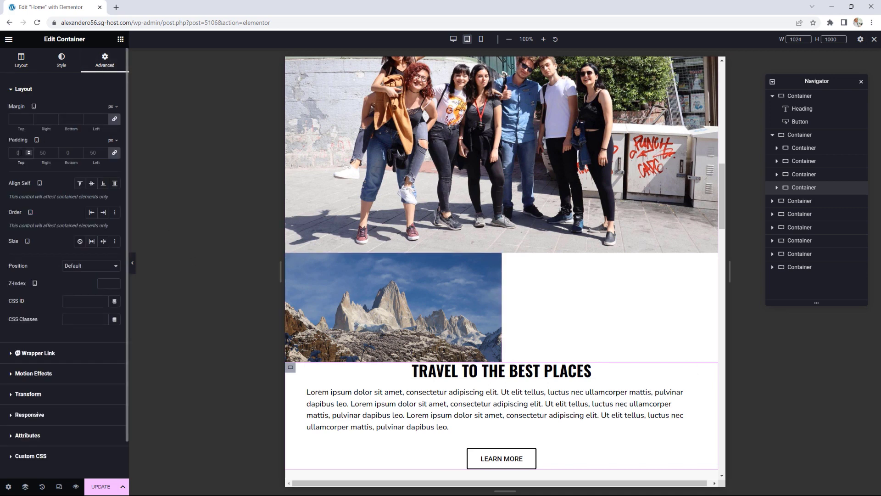
type("20")
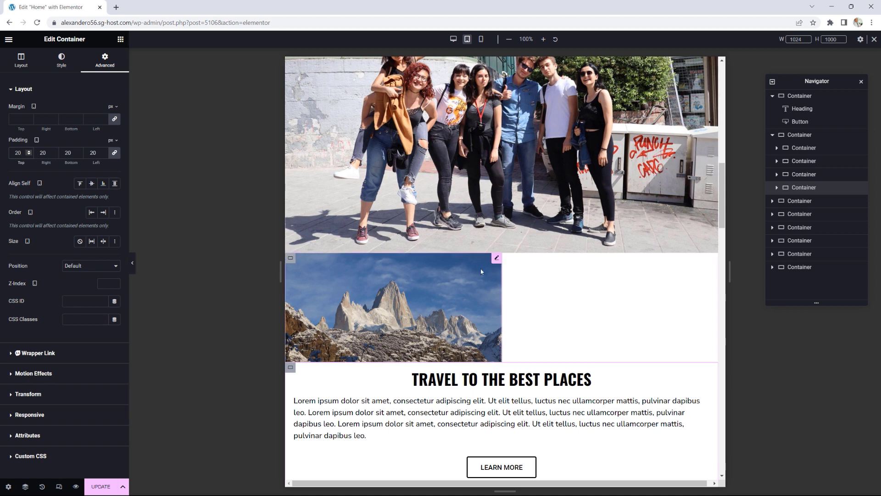
Step: Set the mountain image container's width to 100%
left_click(301, 269)
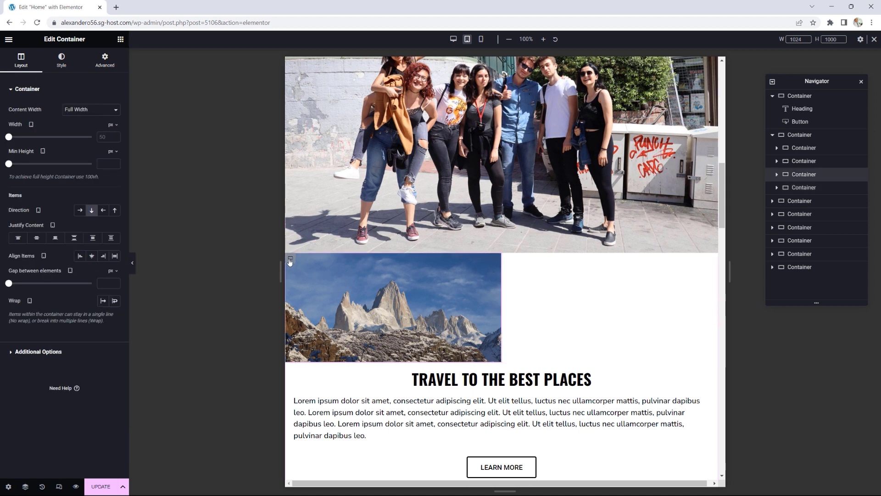
left_click(112, 124)
left_click(111, 137)
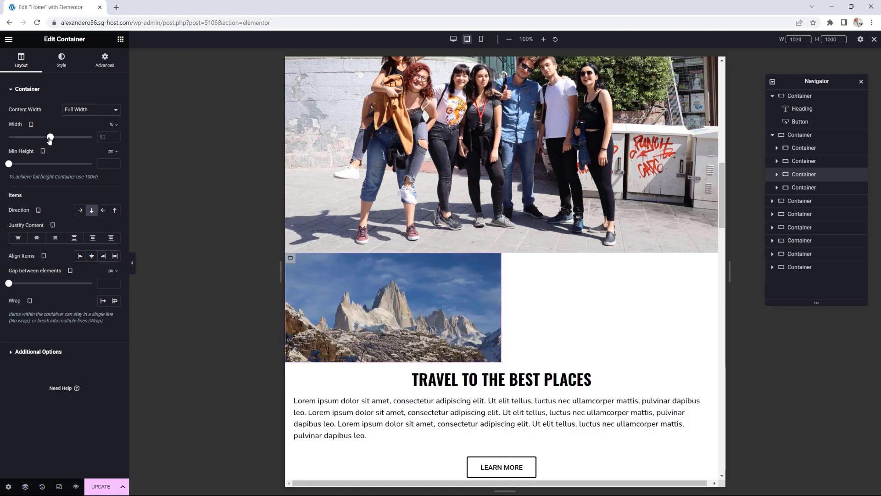
left_click_drag(71, 139, 94, 138)
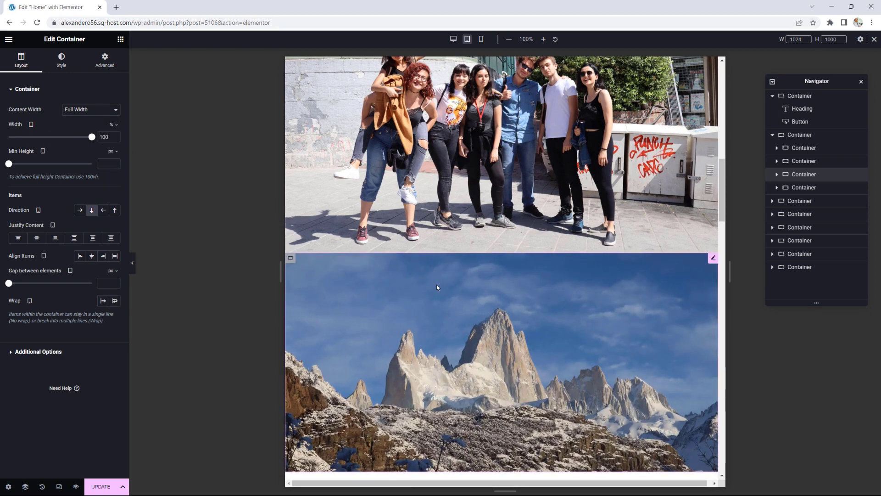
Step: Review the full tablet layout, then switch the Home page preview to mobile portrait
scroll(437, 285, "up", 6)
scroll(436, 284, "down", 9)
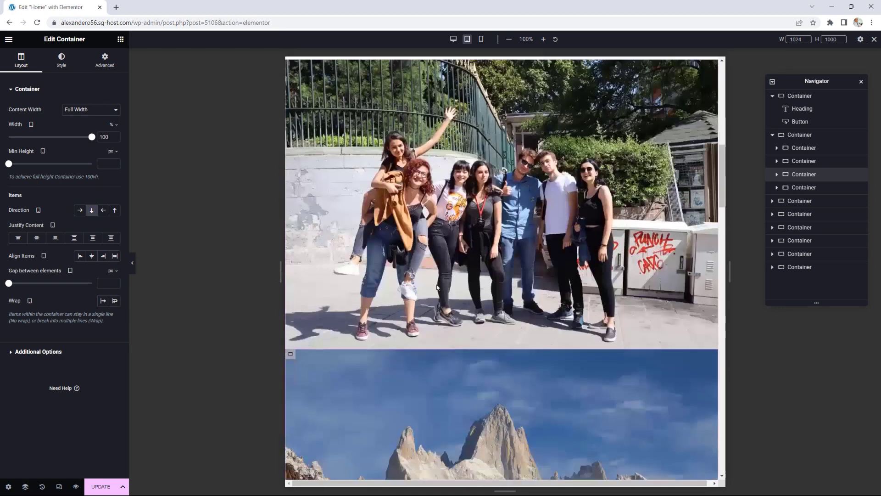
scroll(436, 284, "down", 3)
scroll(437, 284, "up", 9)
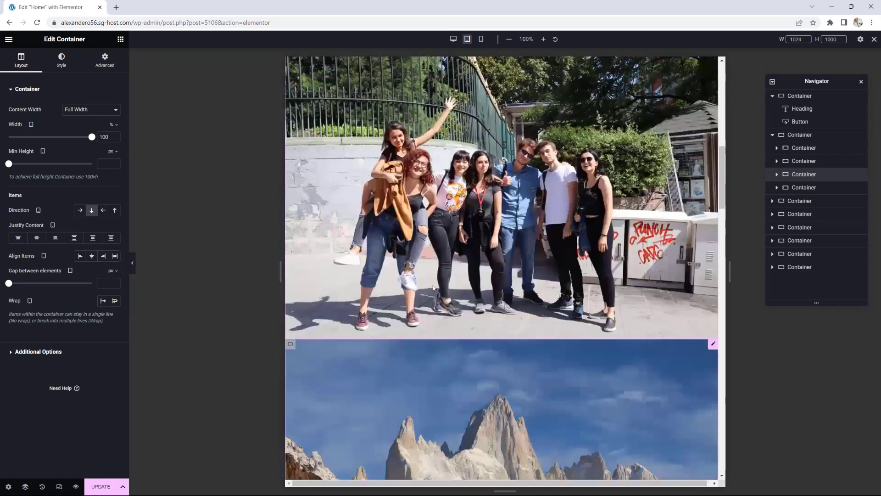
scroll(434, 288, "up", 3)
scroll(433, 287, "down", 7)
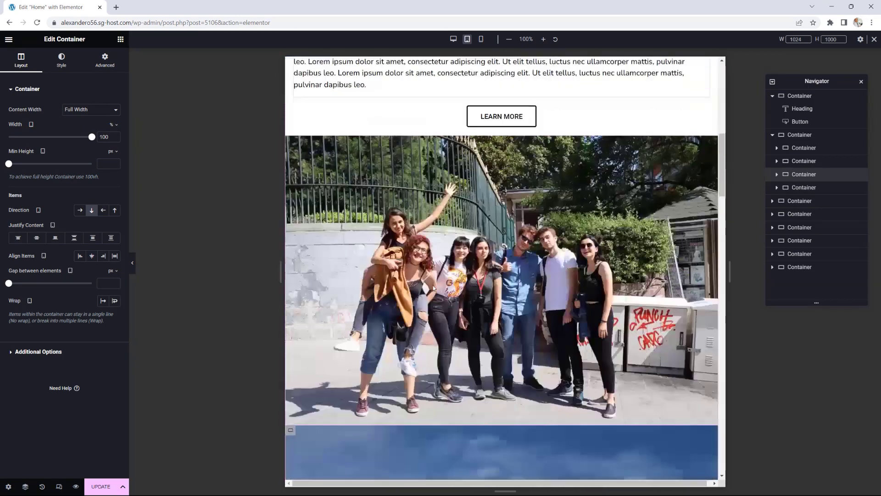
scroll(434, 288, "down", 10)
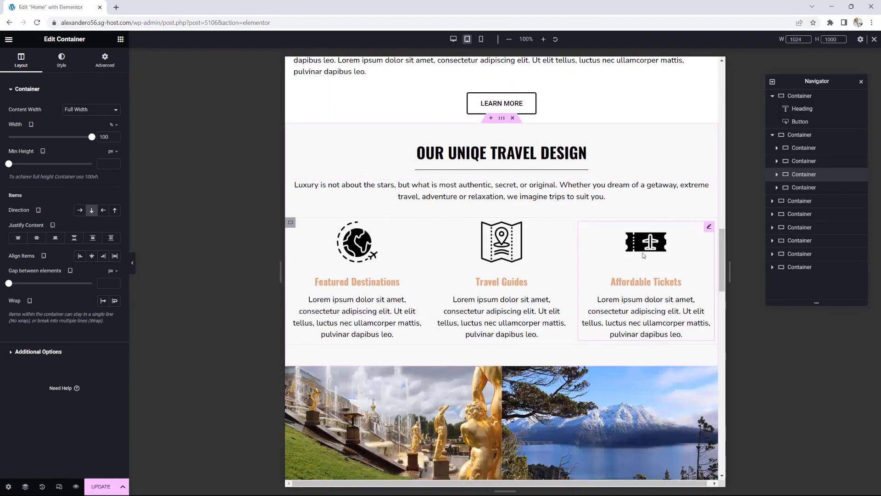
scroll(642, 268, "down", 5)
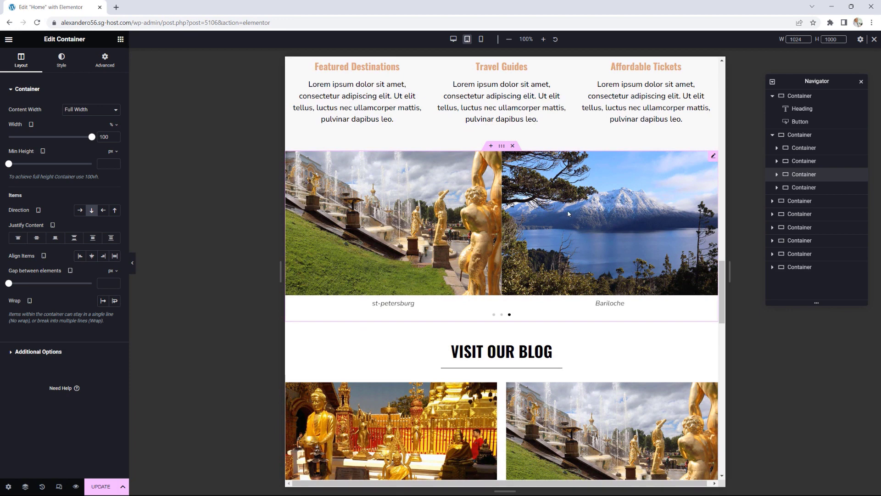
scroll(575, 226, "down", 5)
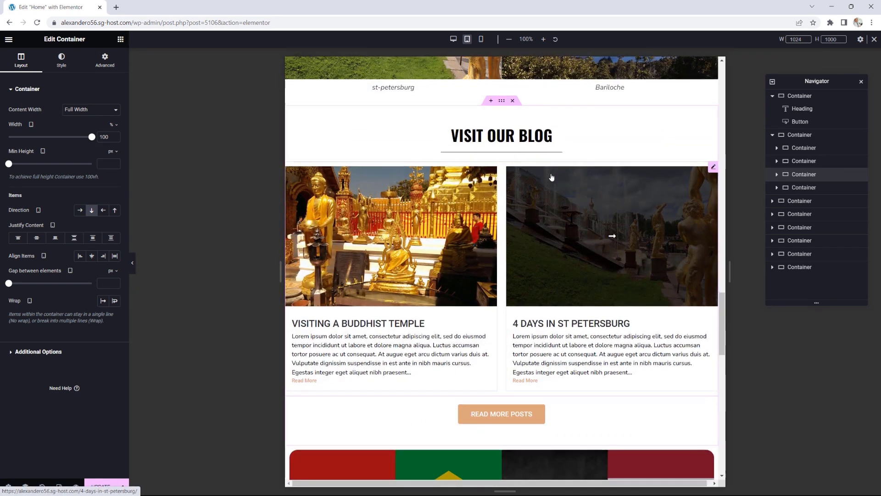
scroll(552, 178, "down", 5)
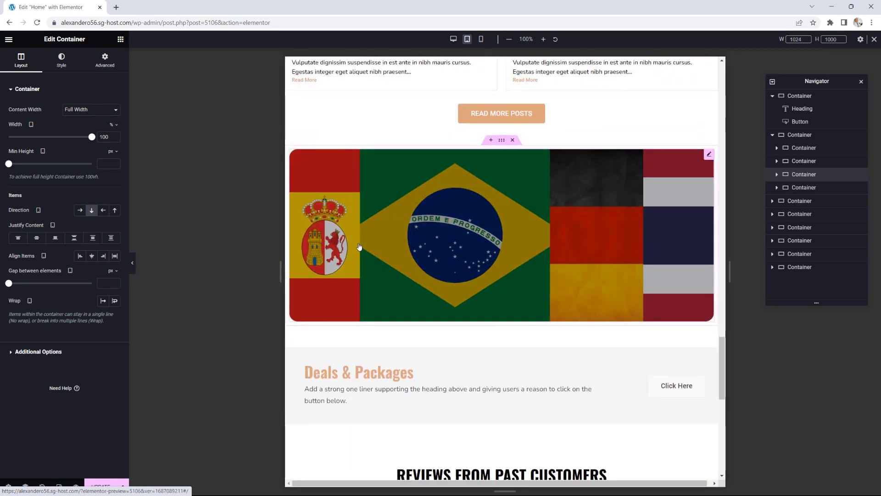
scroll(588, 238, "down", 2)
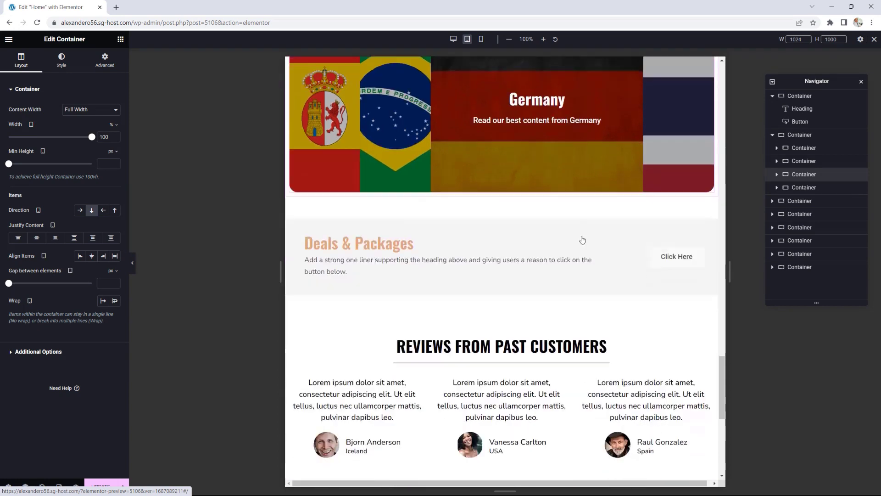
scroll(525, 255, "down", 3)
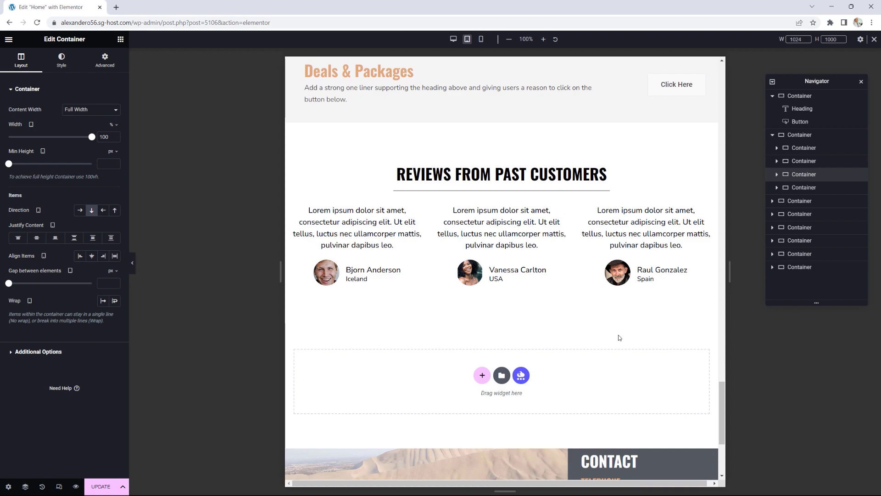
left_click_drag(719, 402, 721, 85)
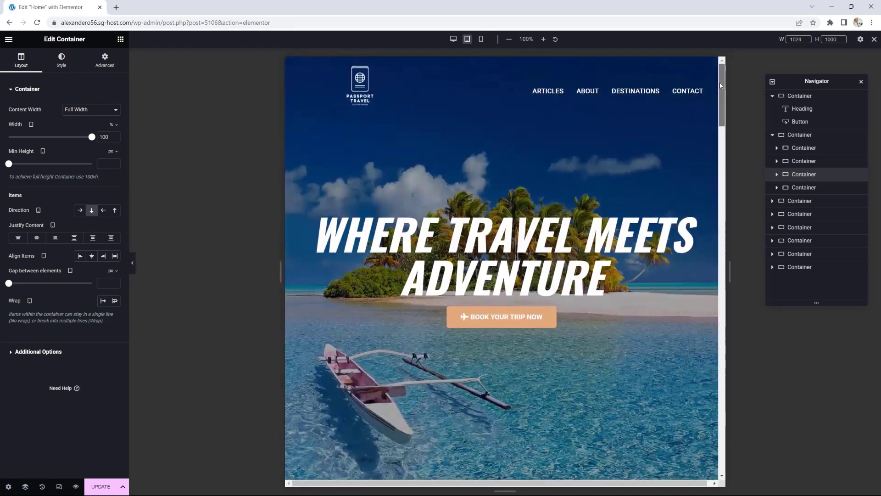
scroll(710, 219, "down", 20)
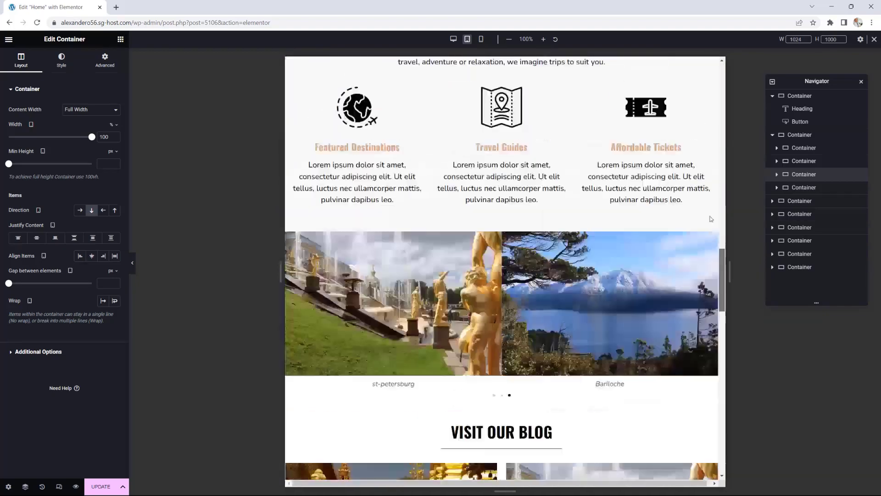
left_click_drag(710, 216, 714, 65)
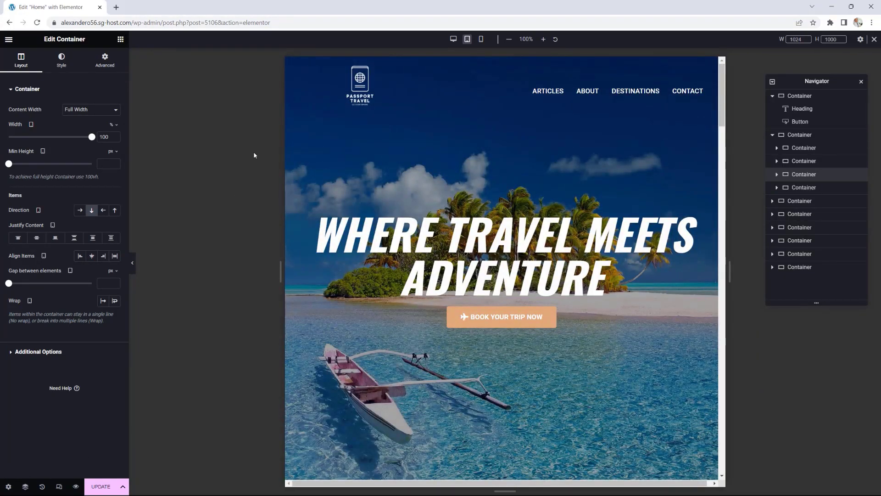
left_click(480, 40)
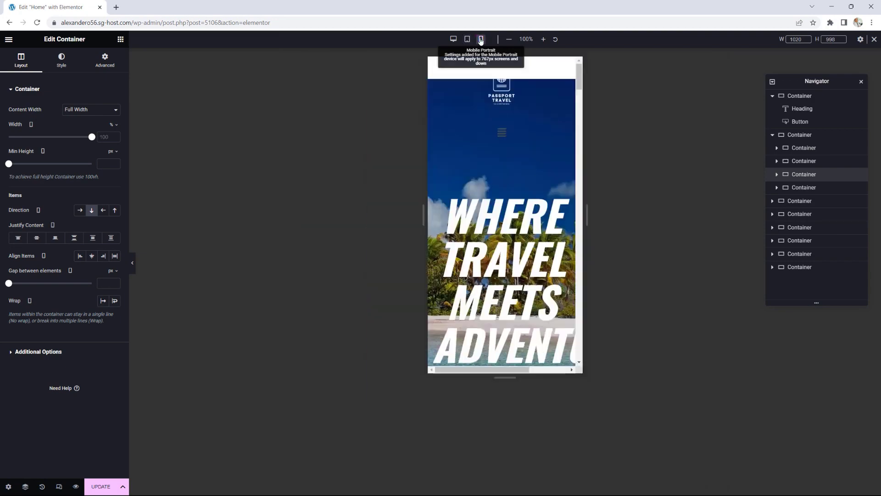
Step: Select the top hero container and reset its left and right mobile margins to 0
scroll(567, 166, "down", 10)
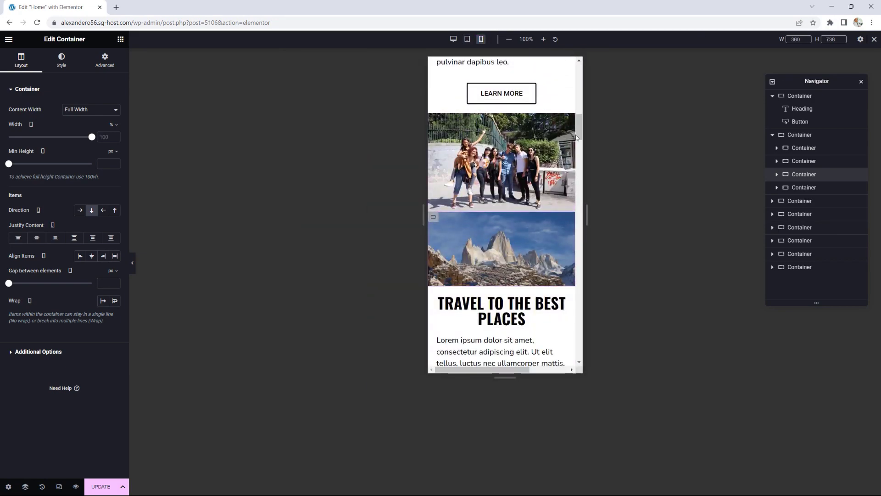
left_click_drag(579, 136, 586, 79)
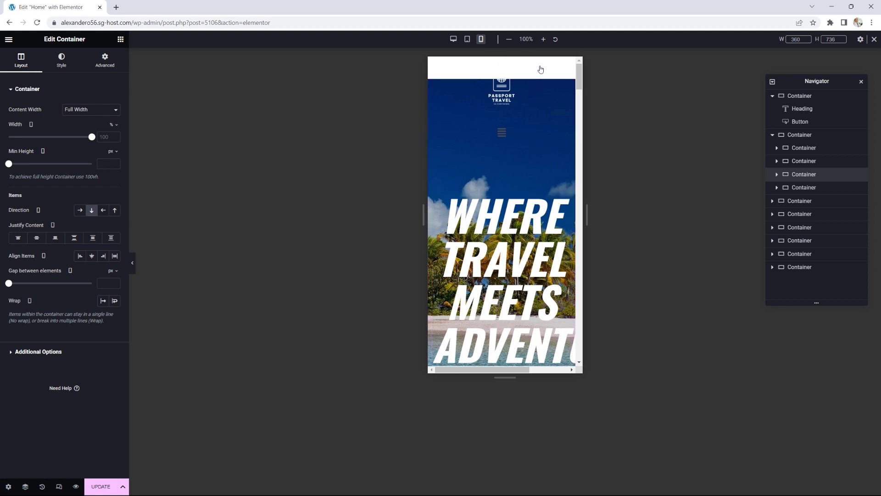
left_click(798, 97)
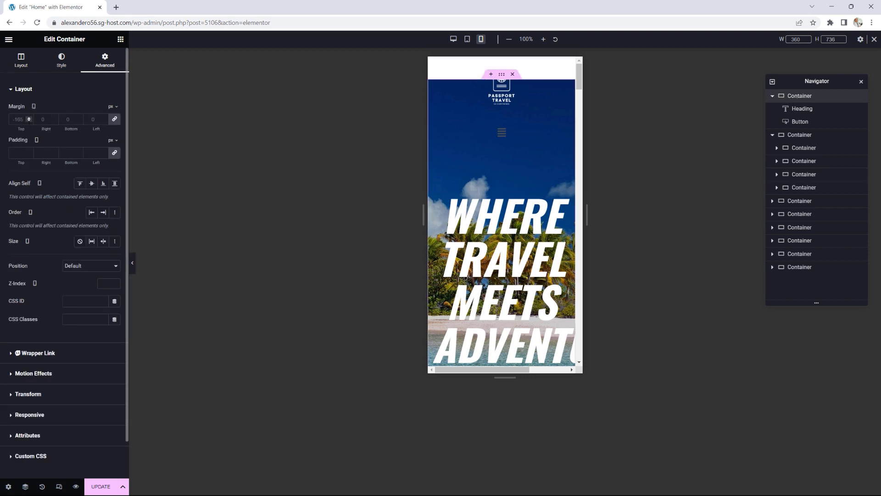
left_click(30, 119)
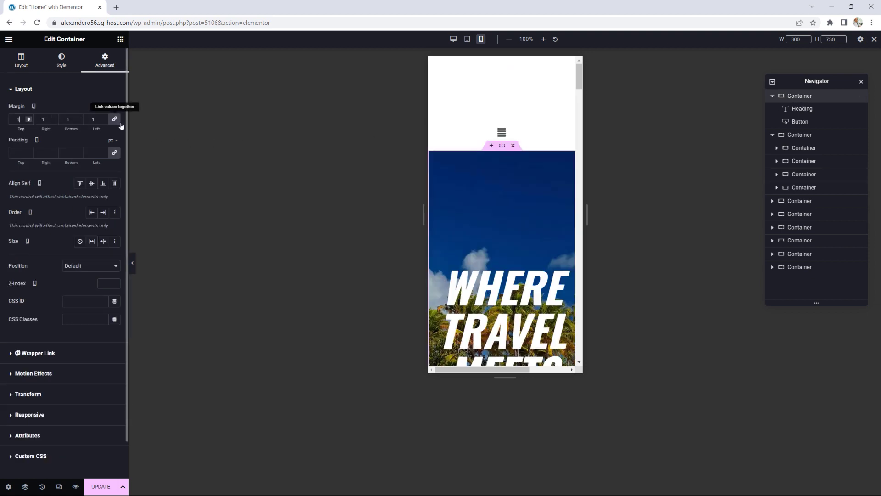
left_click(105, 121)
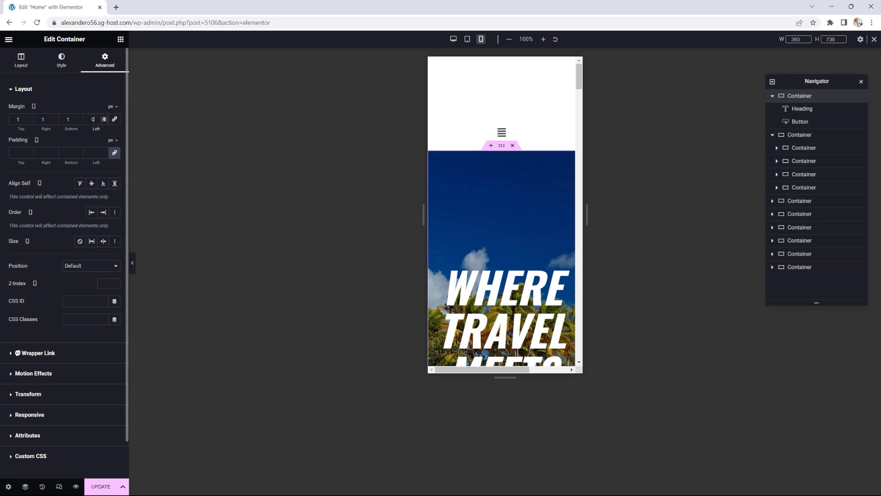
left_click(53, 121)
Step: Set the hero container's mobile top margin to -225 px
left_click(28, 121)
left_click(28, 121)
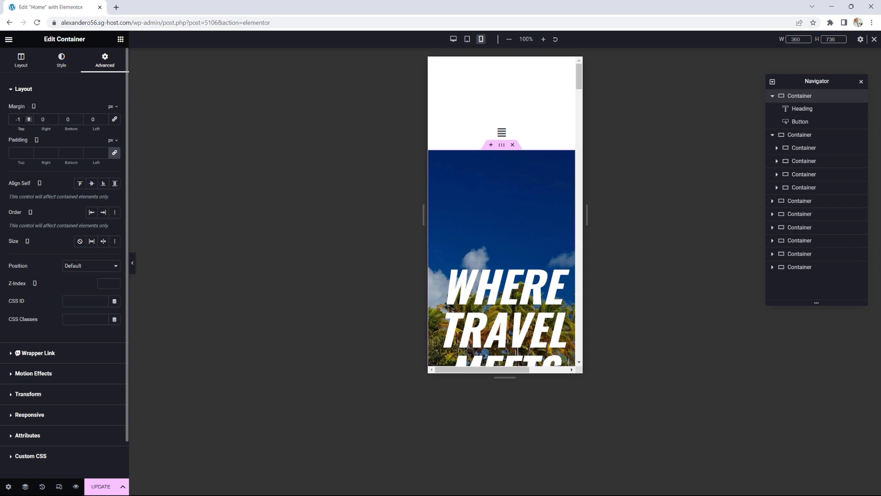
key("BackSpace")
type("200")
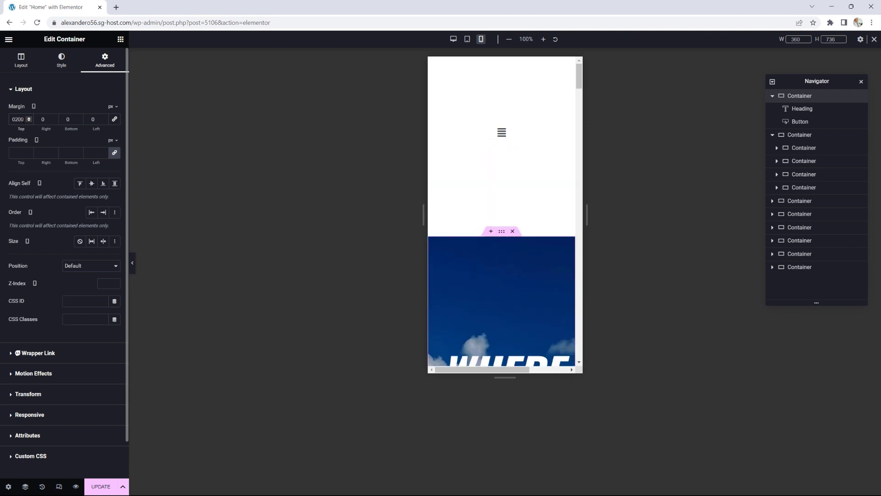
key("BackSpace")
key("BackSpace")
key("BackSpace")
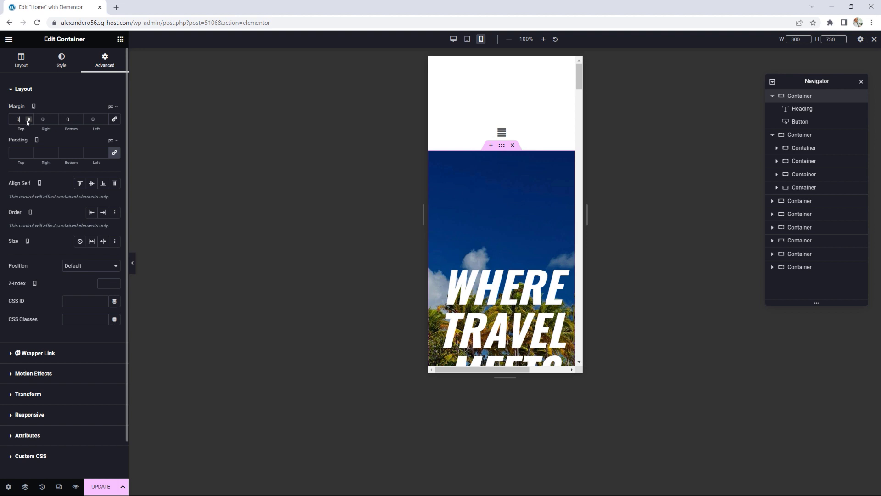
left_click(28, 122)
left_click(29, 121)
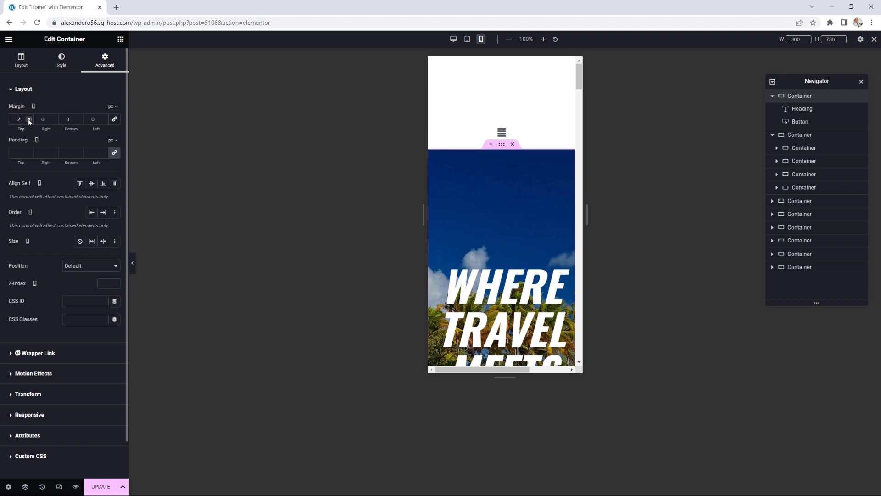
type("00")
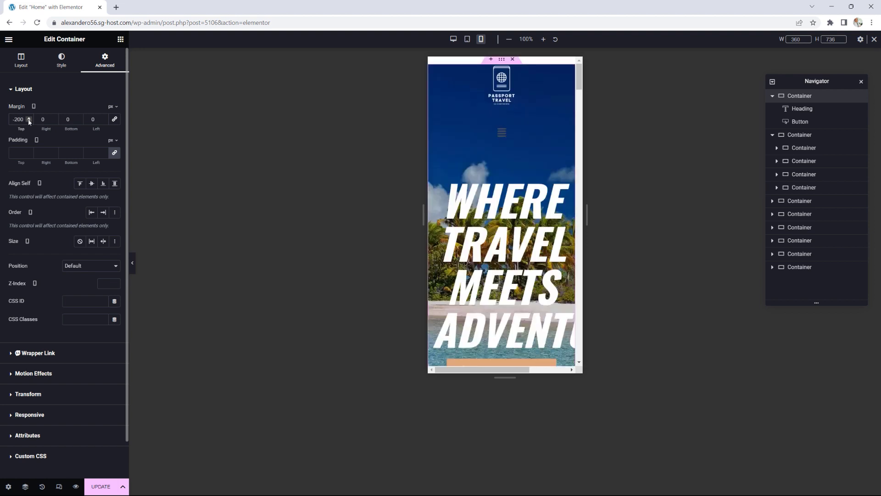
left_click(29, 122)
left_click(28, 122)
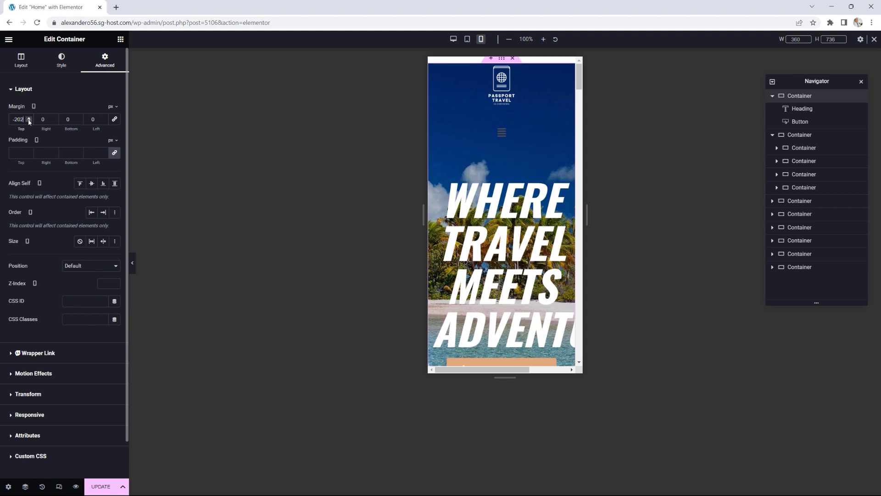
left_click(28, 122)
left_click(28, 122)
left_click(28, 122)
left_click(28, 122)
left_click(29, 121)
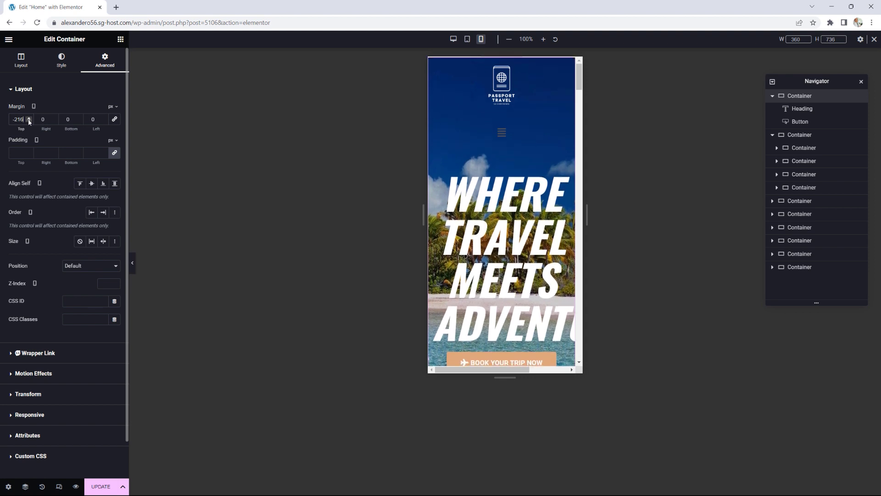
left_click(29, 121)
left_click(29, 121)
left_click(29, 122)
left_click(29, 121)
left_click(29, 121)
left_click(29, 122)
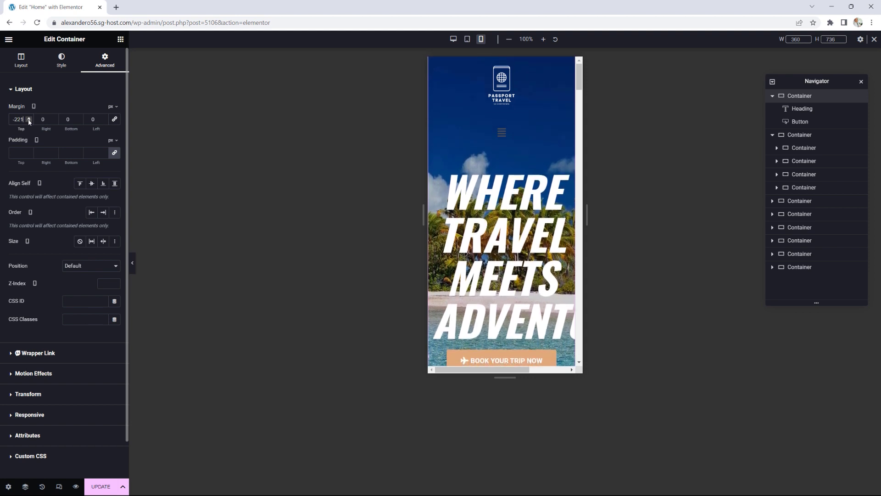
left_click(29, 121)
left_click(29, 121)
left_click(29, 121)
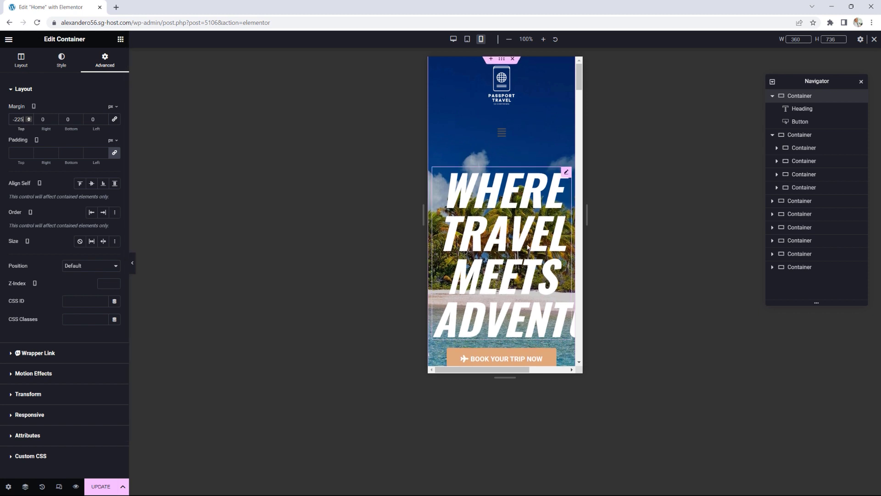
left_click(567, 174)
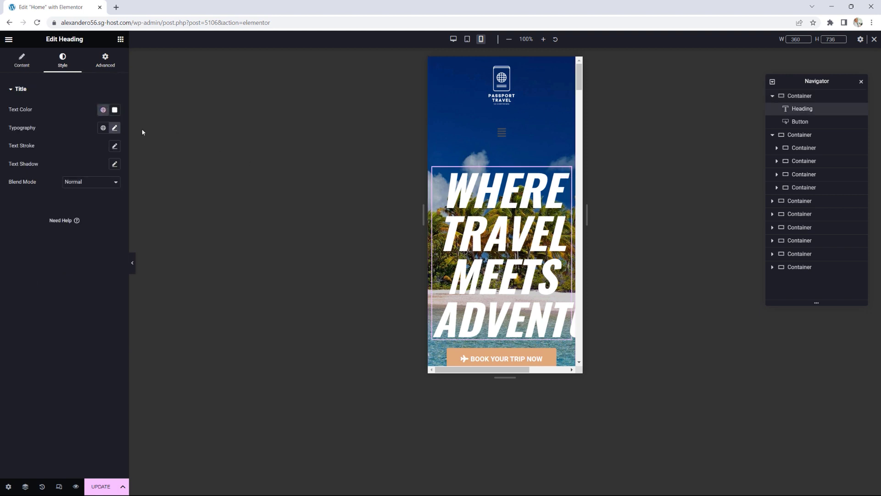
Step: Set the WHERE TRAVEL MEETS ADVENTURE heading's mobile typography size to 60 px
left_click(114, 128)
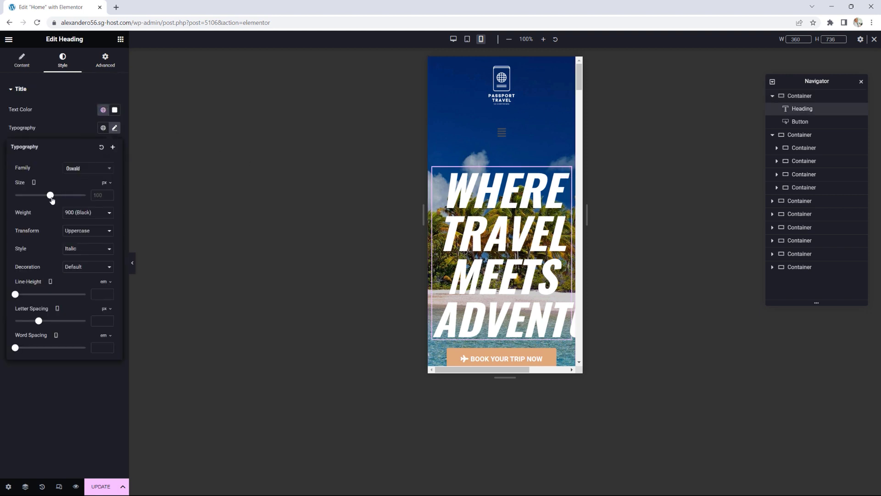
left_click_drag(51, 199, 37, 196)
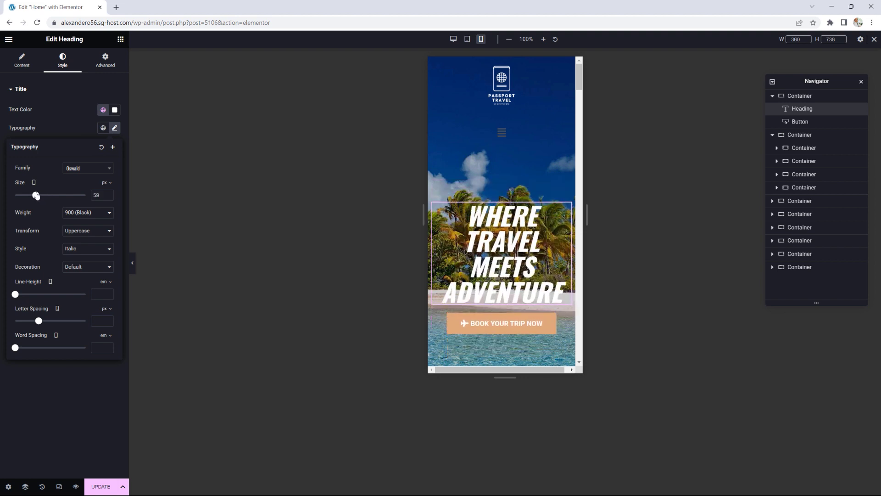
left_click(109, 194)
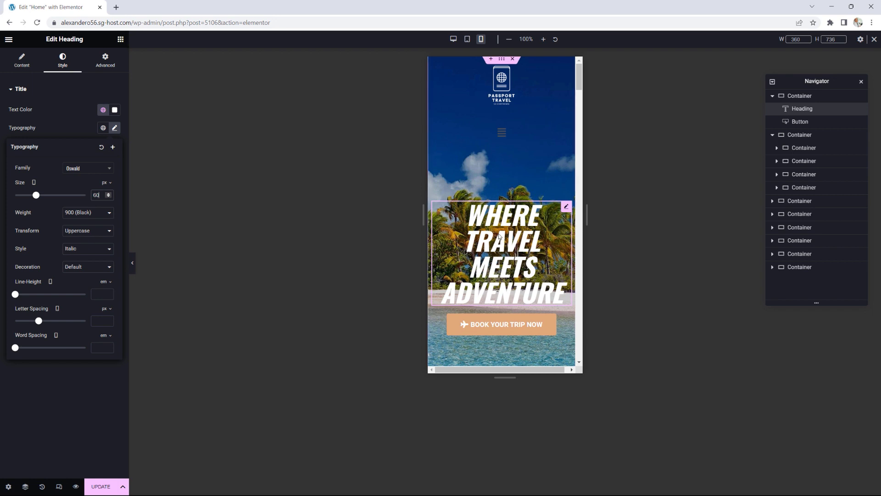
scroll(552, 160, "down", 3)
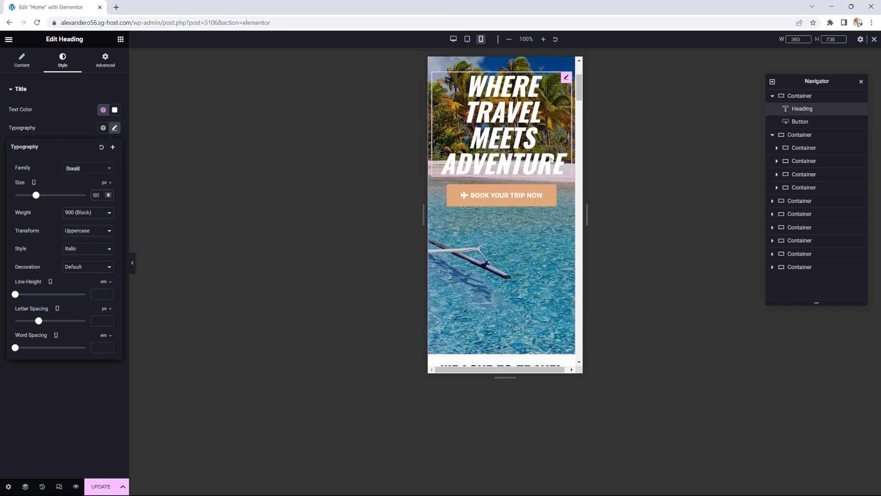
scroll(552, 160, "up", 3)
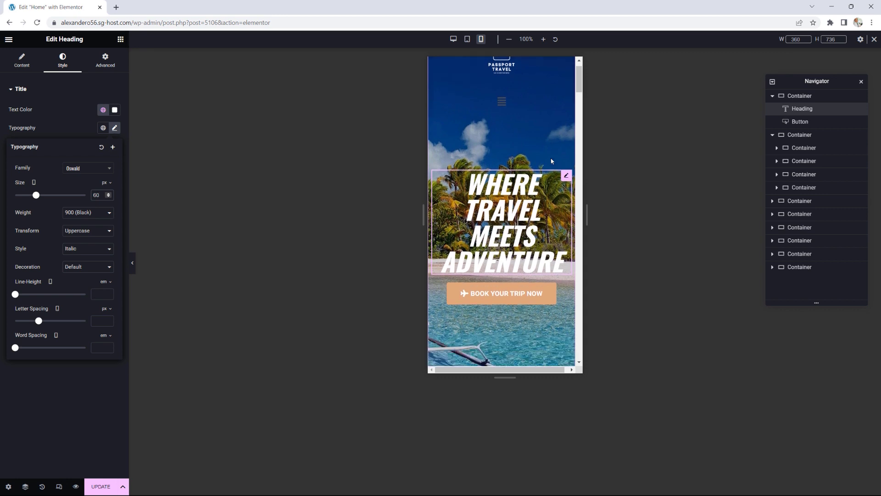
scroll(552, 160, "down", 3)
scroll(552, 160, "up", 4)
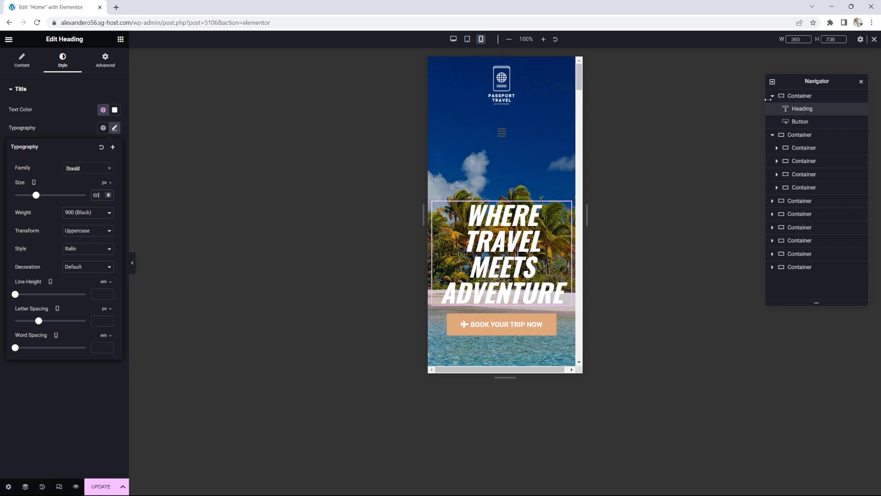
left_click(797, 96)
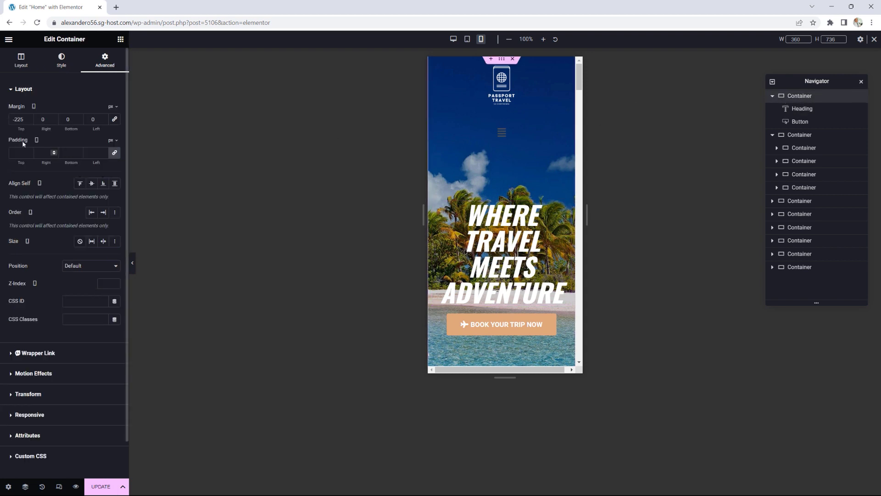
Step: Set the hero container's mobile minimum height to 750 px
left_click(22, 60)
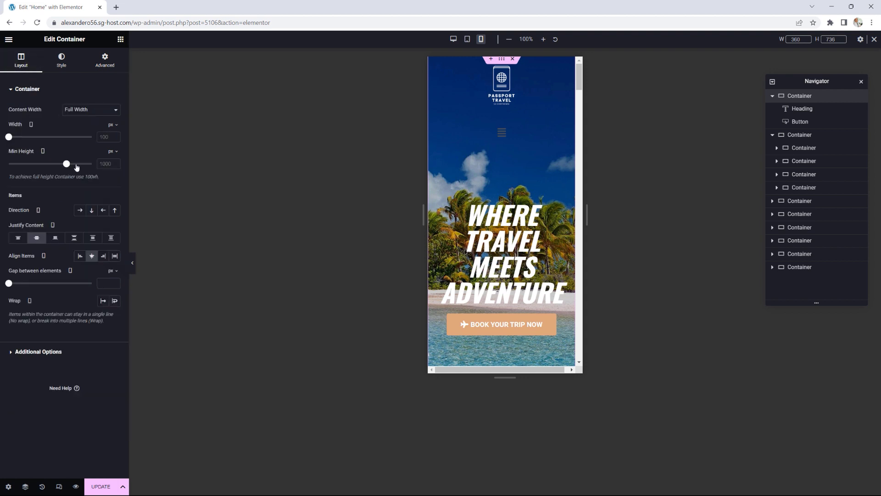
left_click_drag(68, 167, 52, 164)
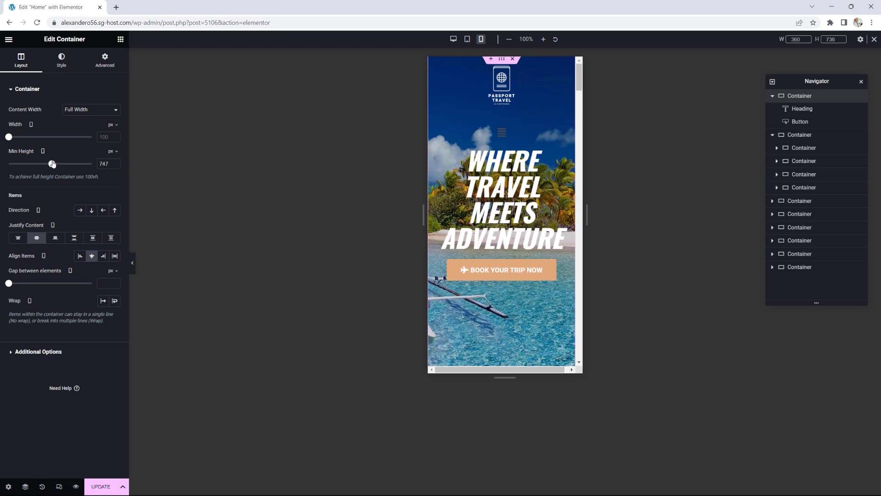
left_click(113, 164)
left_click(113, 164)
left_click(114, 164)
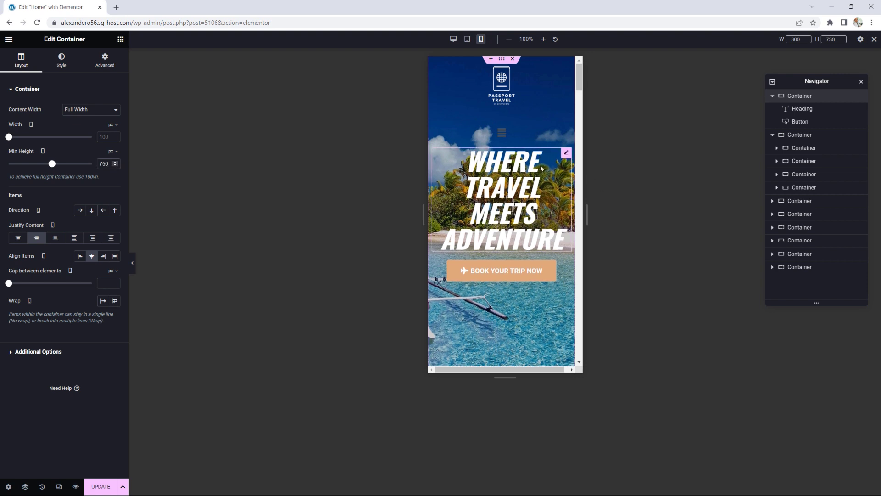
Step: Open and close the mobile hamburger menu, then scroll down the preview
left_click(501, 134)
left_click(502, 134)
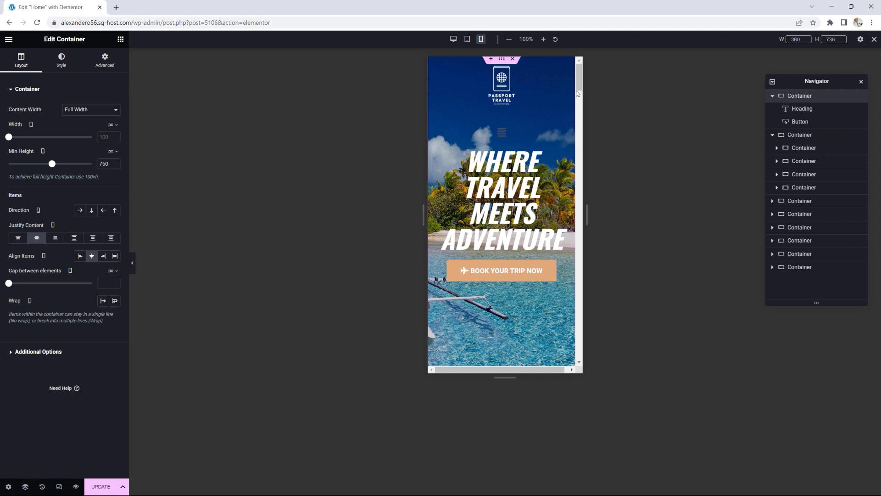
left_click_drag(577, 93, 578, 202)
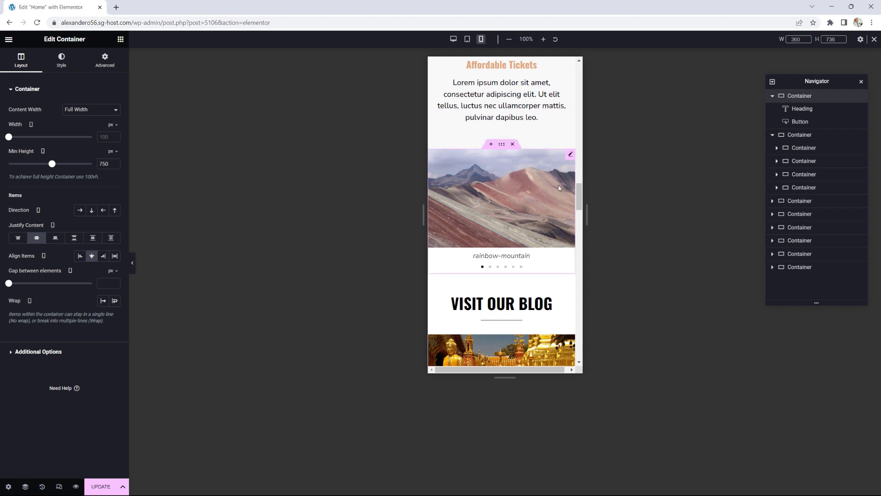
Step: Set the image slideshow container to Hide on mobile portrait in Advanced > Responsive
left_click(502, 147)
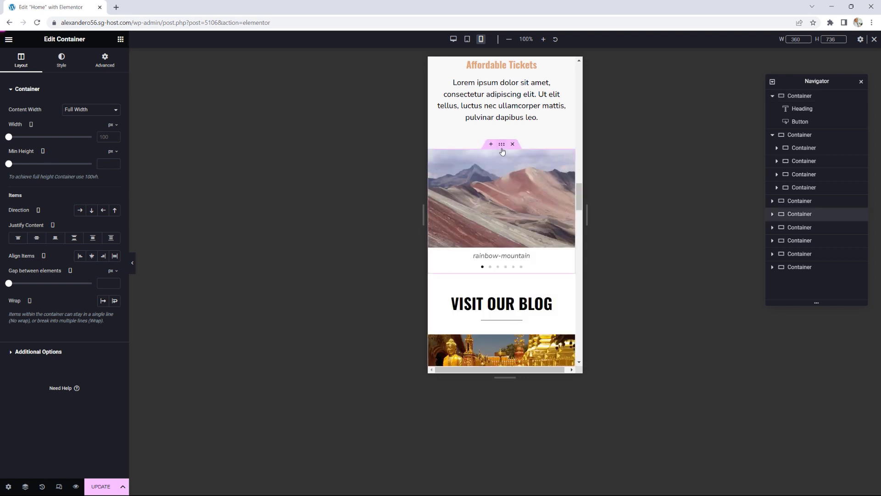
left_click(108, 64)
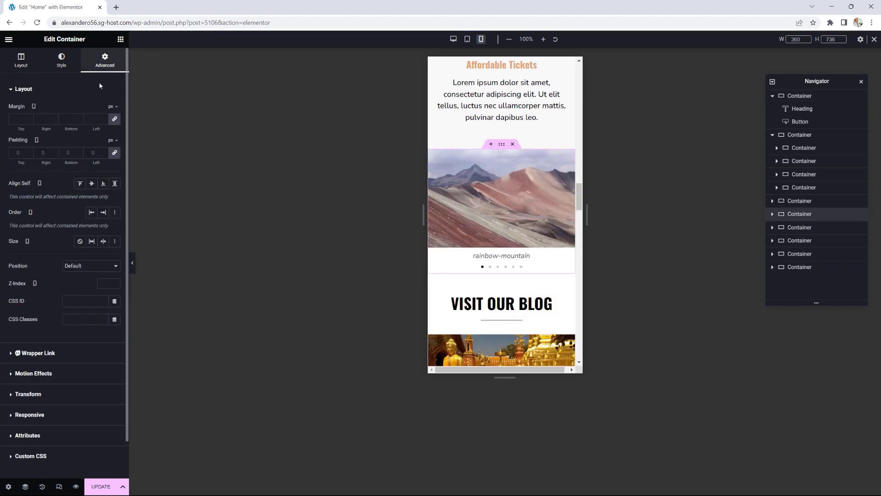
left_click(29, 414)
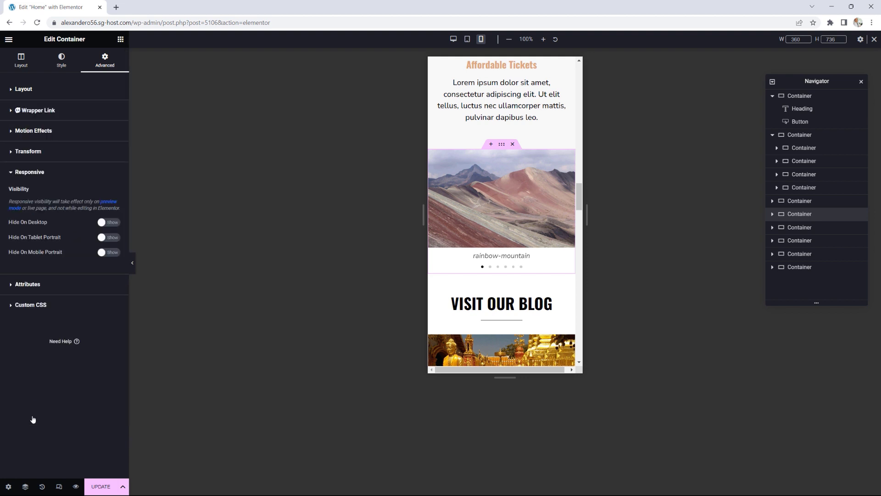
left_click(110, 253)
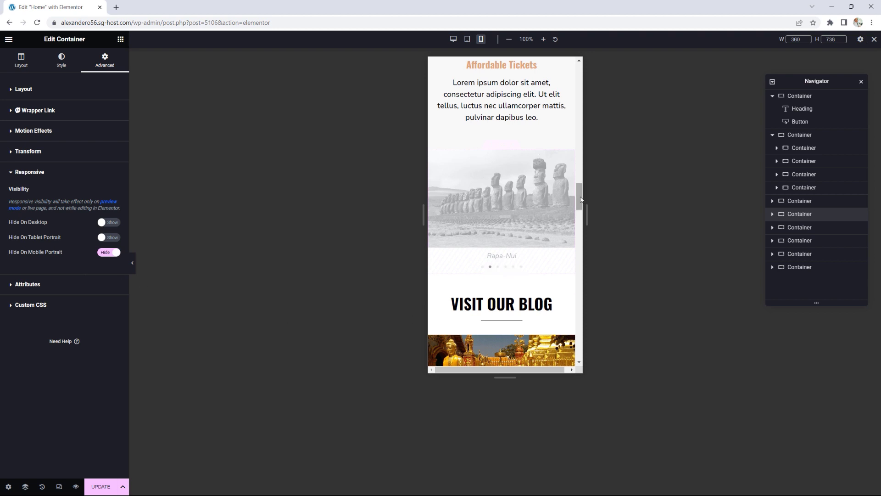
left_click_drag(581, 197, 577, 260)
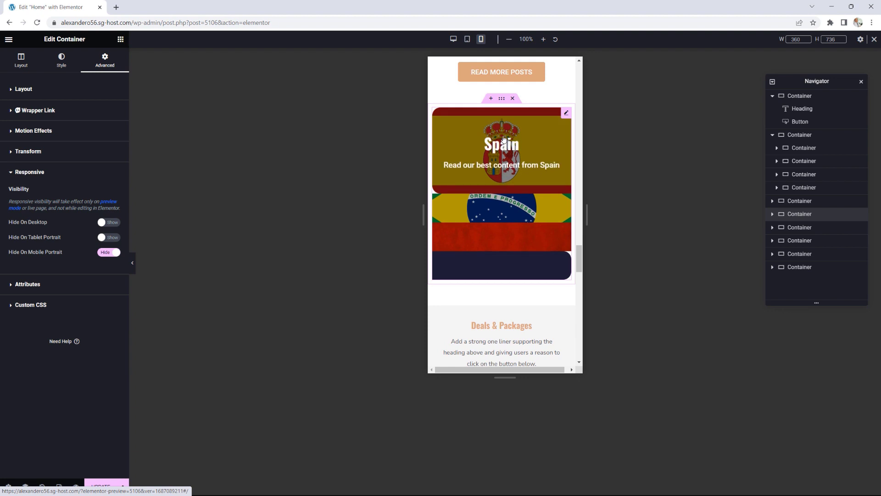
Step: Hide the parent flag-banner container on mobile portrait and save the Home page with UPDATE
left_click(502, 102)
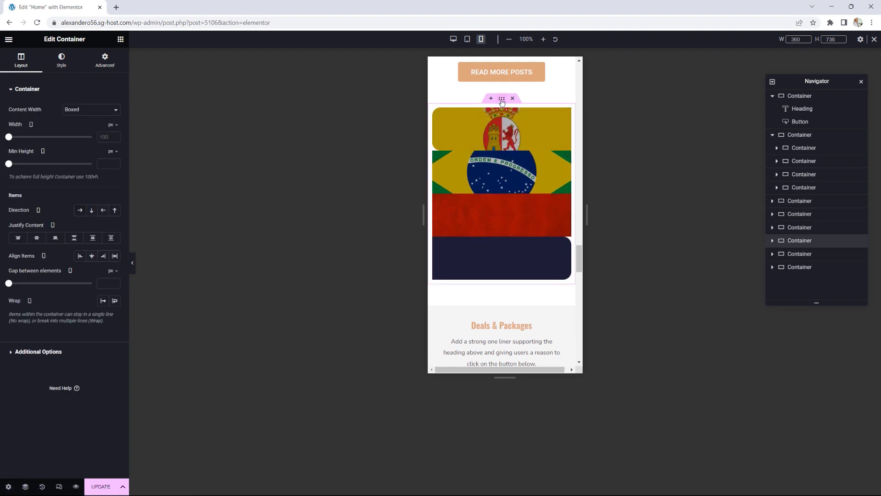
left_click(105, 60)
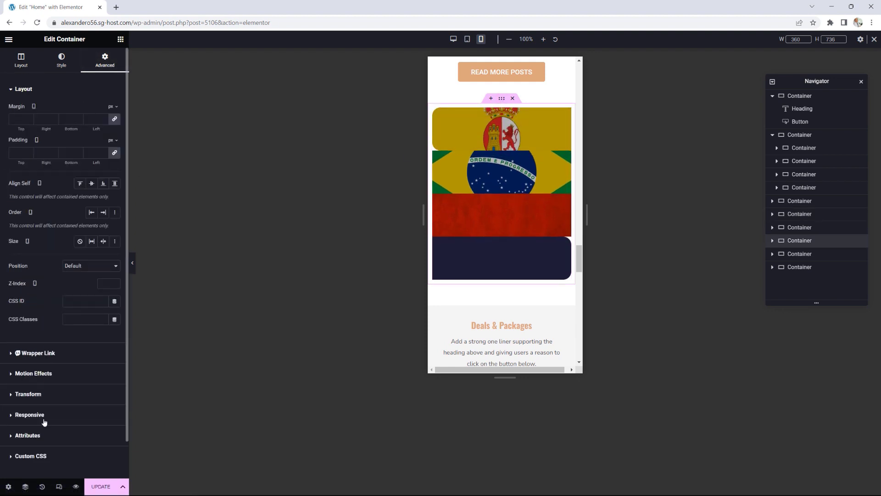
left_click(30, 415)
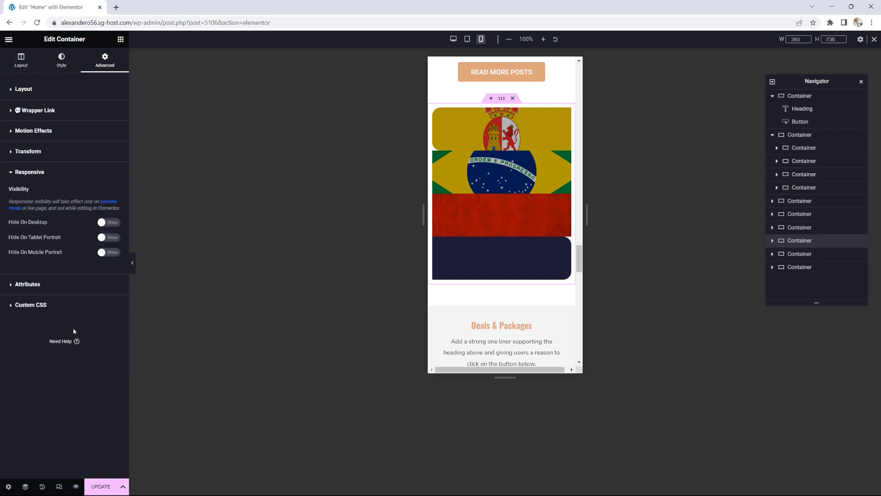
left_click(112, 252)
left_click_drag(578, 256, 582, 117)
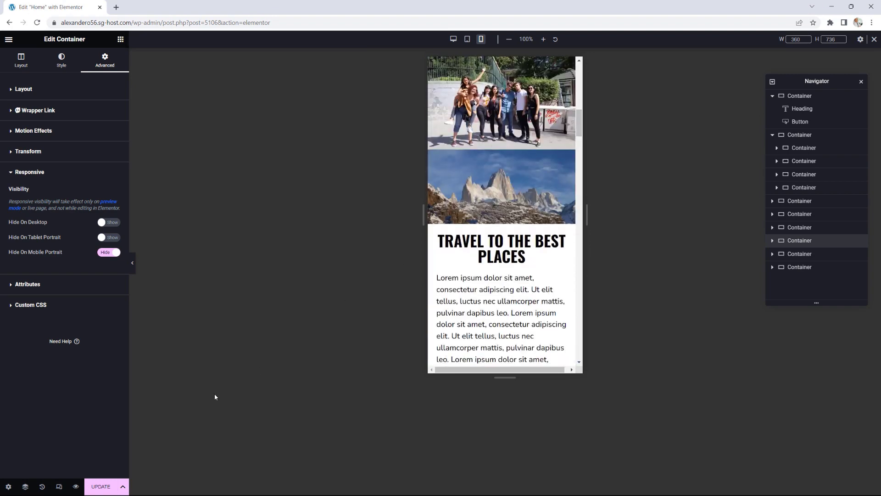
left_click(107, 488)
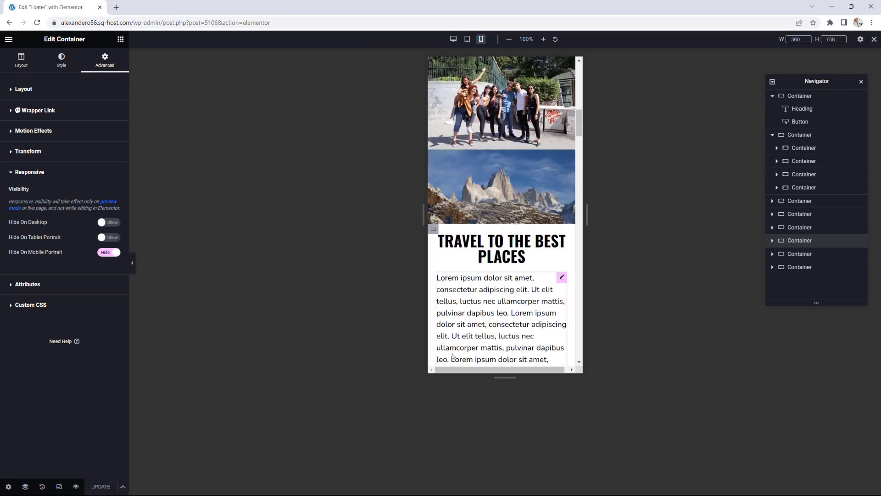
scroll(481, 275, "up", 8)
Step: Preview the Home page at desktop, tablet, then 320 px phone width, scrolling each view
left_click(453, 39)
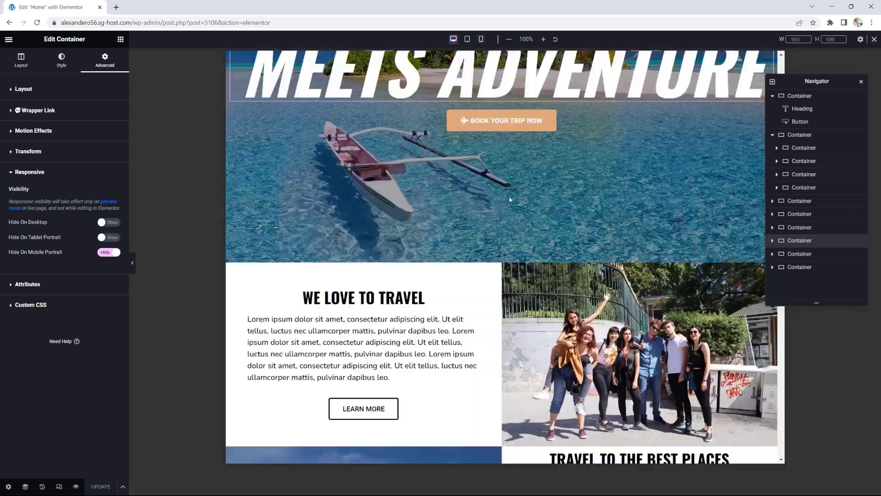
scroll(509, 196, "down", 15)
scroll(508, 223, "up", 15)
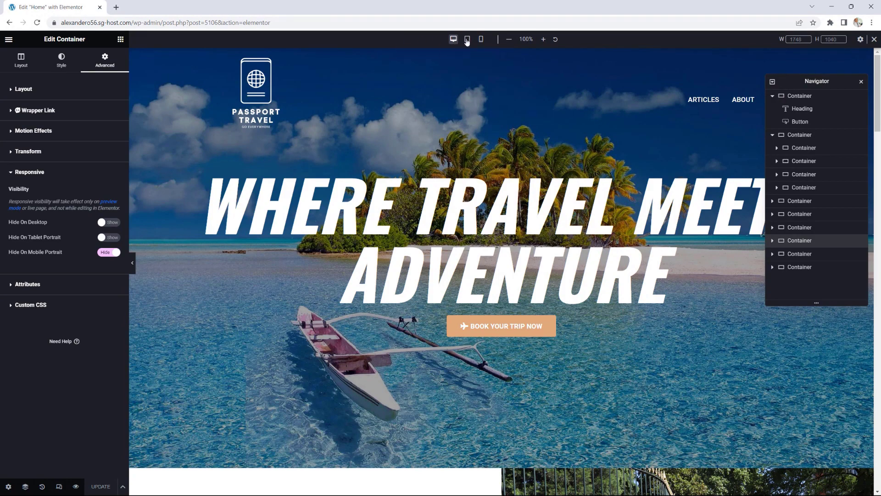
left_click(467, 40)
scroll(574, 207, "down", 10)
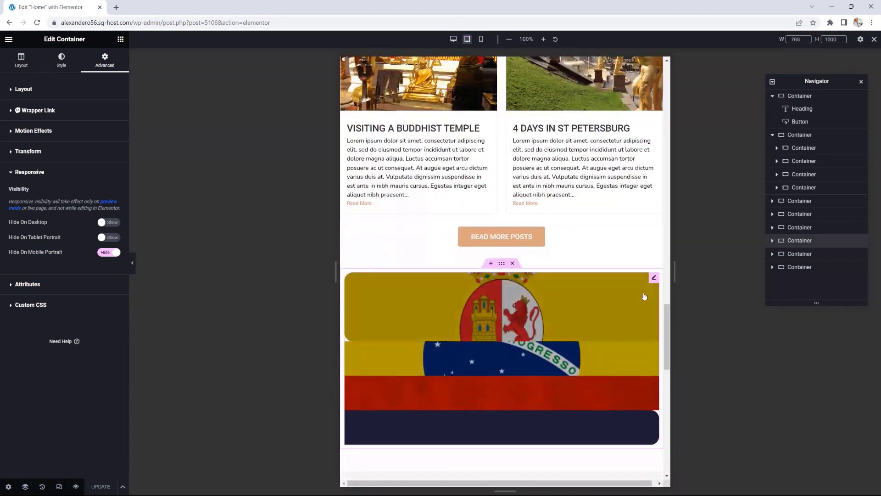
left_click_drag(667, 320, 636, 62)
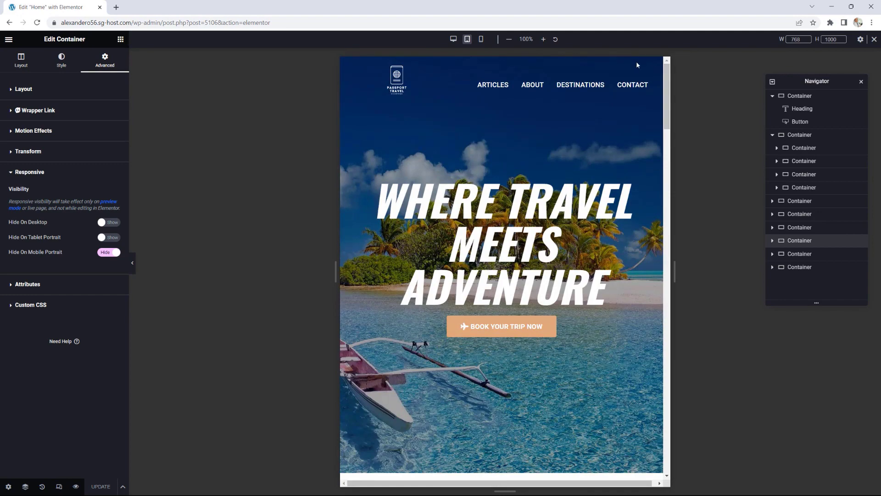
left_click(480, 40)
scroll(580, 138, "down", 10)
scroll(581, 138, "down", 12)
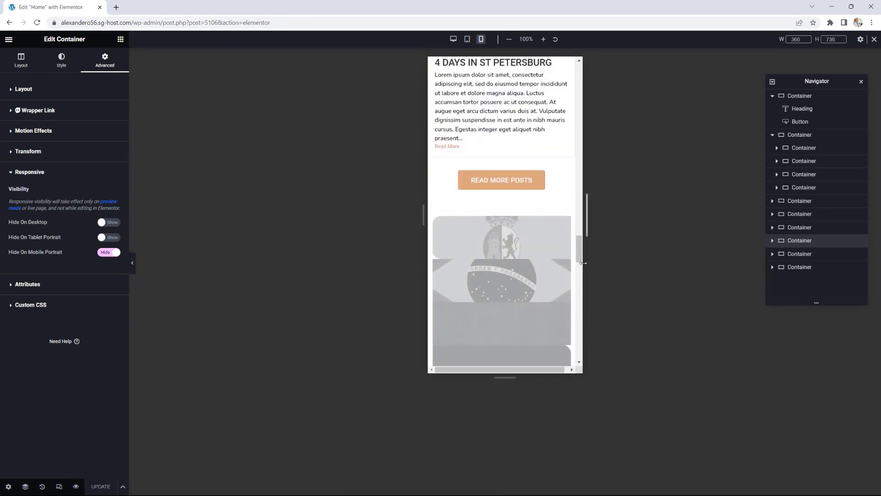
left_click_drag(578, 248, 577, 76)
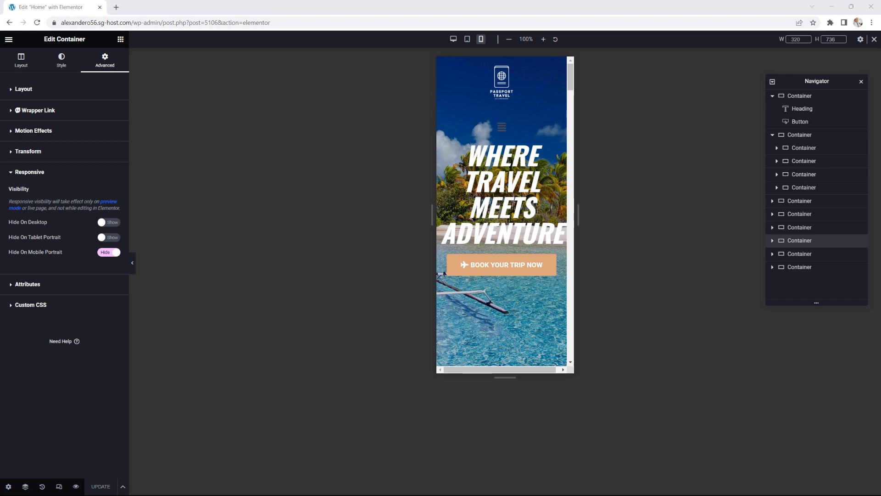
left_click_drag(880, 81, 566, 87)
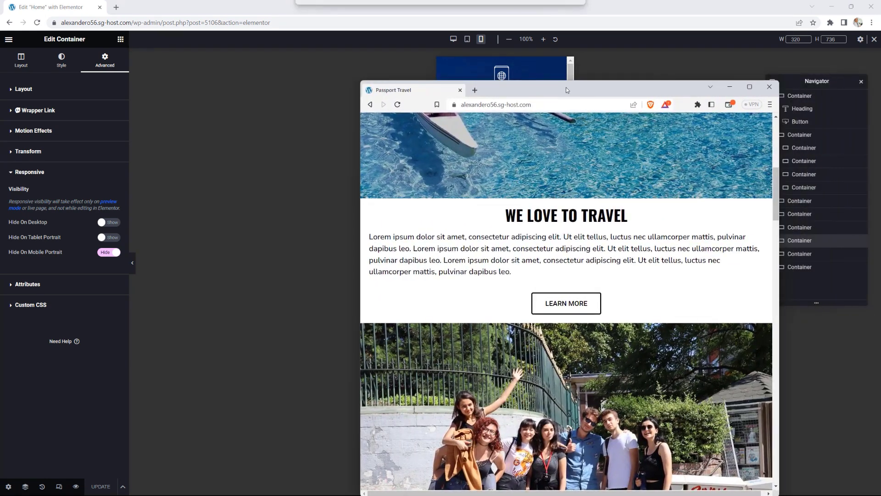
Step: Narrow the Brave window showing the live site and scroll through its reflowed layout
left_click_drag(776, 179, 772, 130)
left_click_drag(651, 87, 521, 61)
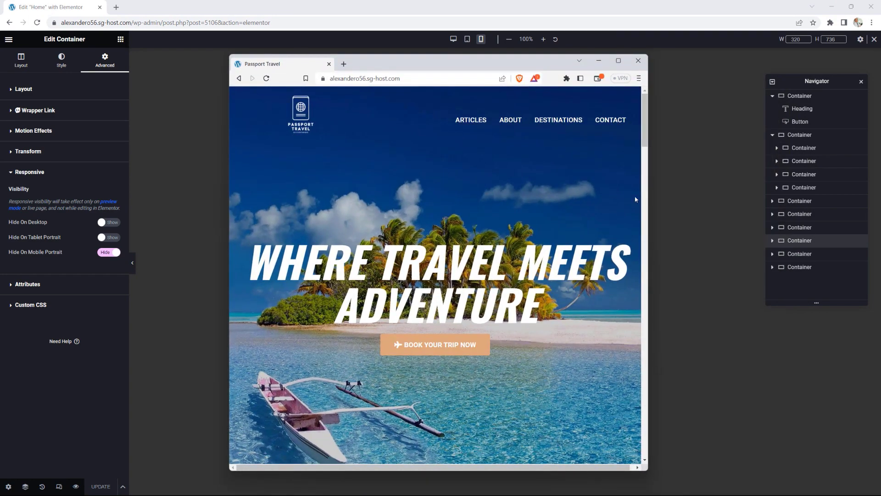
left_click_drag(652, 199, 696, 194)
left_click_drag(694, 144, 664, 185)
left_click_drag(661, 151, 646, 364)
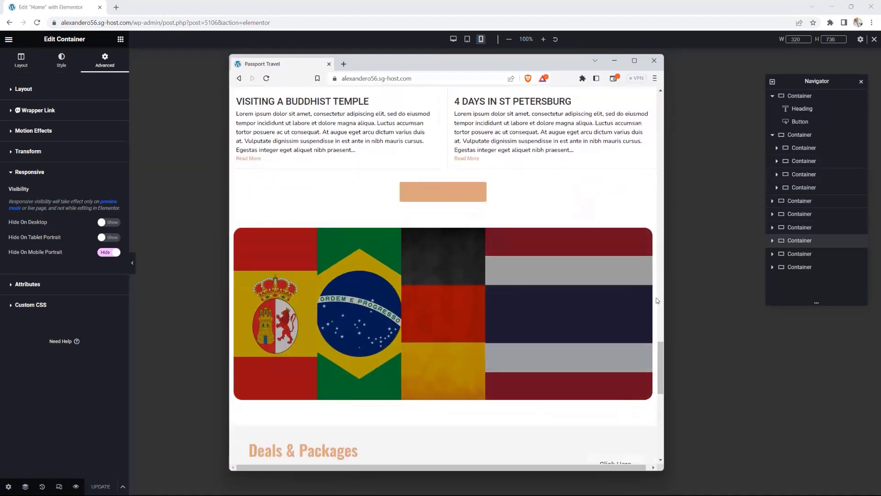
left_click_drag(664, 281, 544, 115)
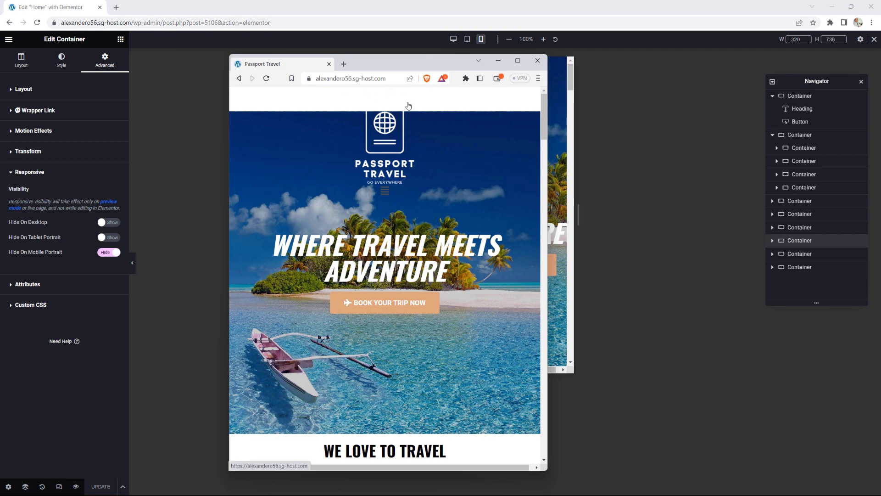
scroll(525, 203, "down", 15)
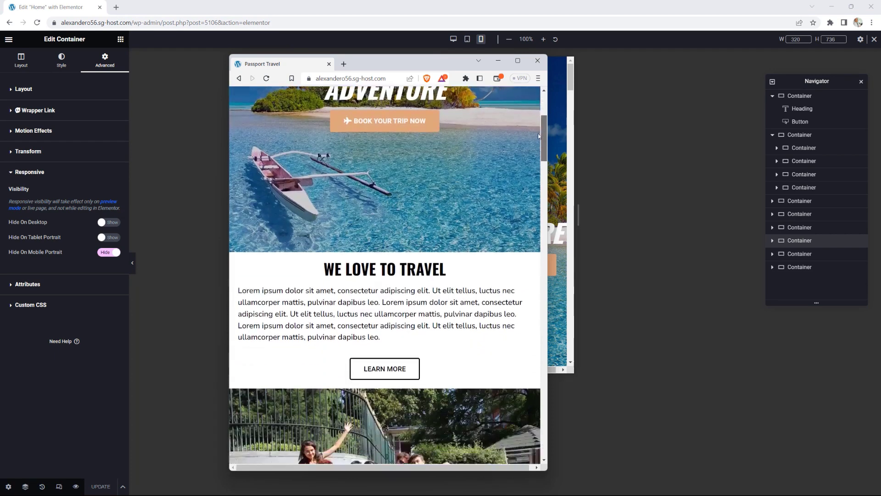
scroll(525, 204, "down", 15)
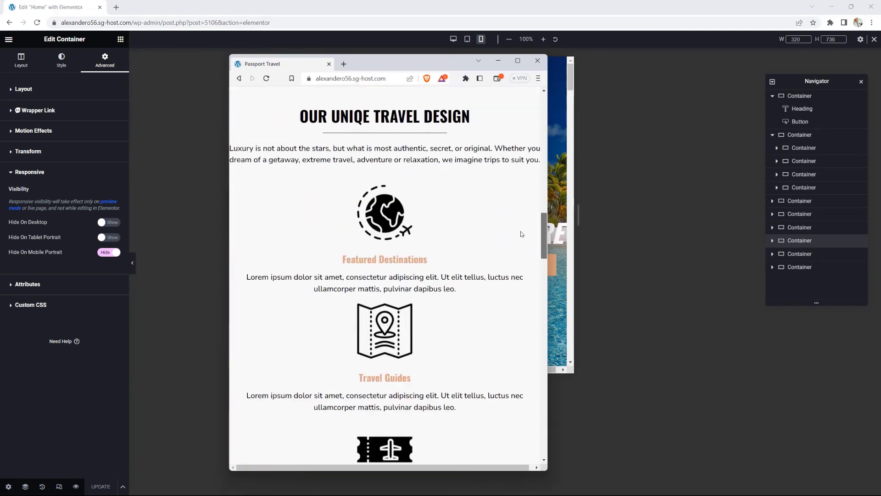
scroll(517, 286, "down", 15)
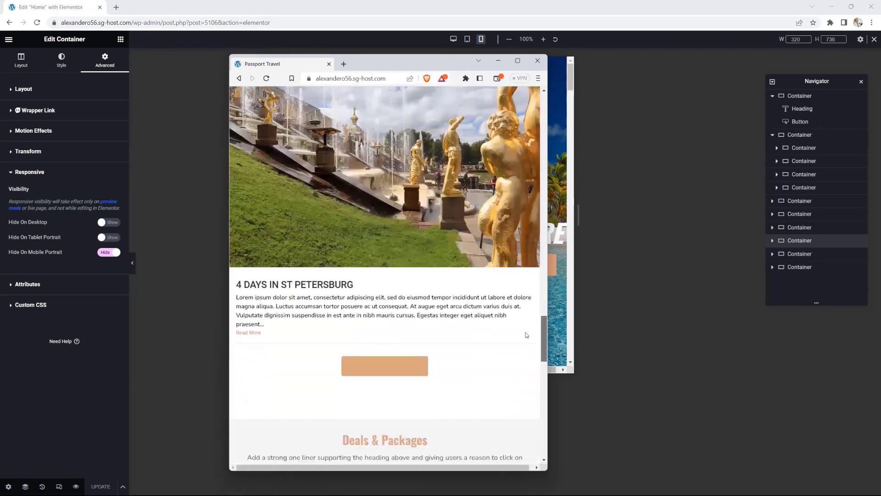
scroll(526, 381, "down", 8)
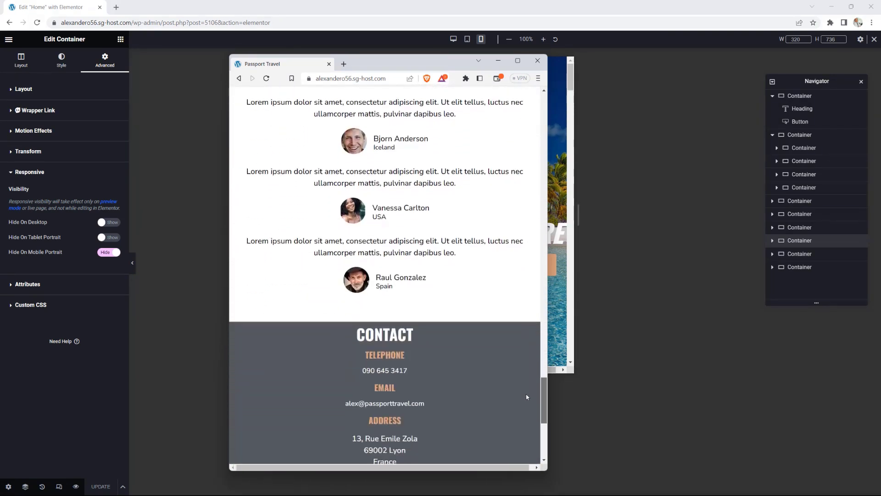
scroll(527, 395, "up", 15)
scroll(533, 294, "up", 2)
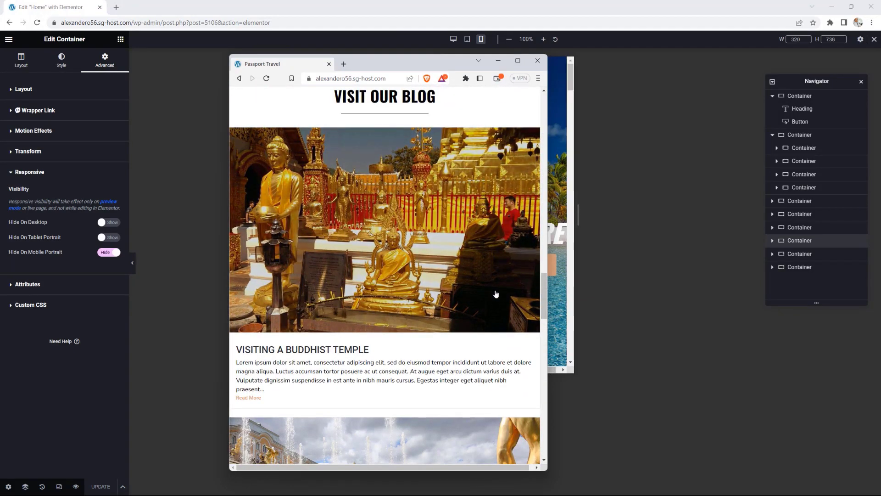
scroll(539, 289, "down", 15)
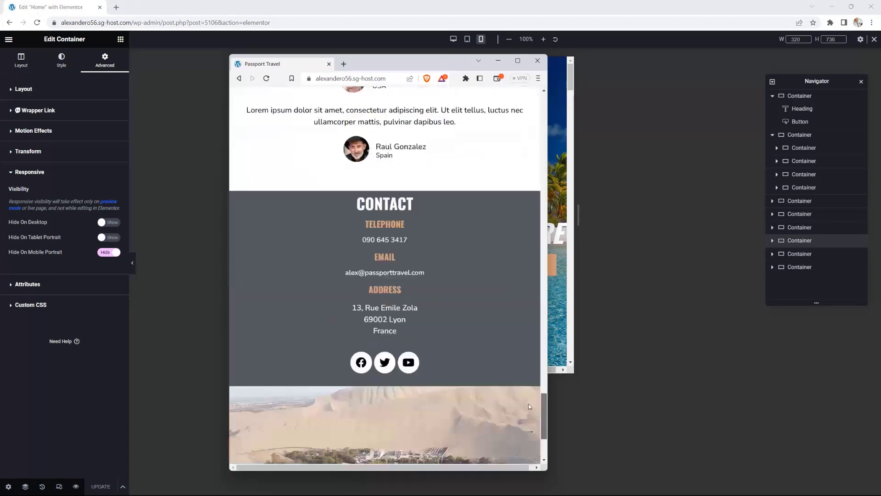
scroll(526, 423, "up", 20)
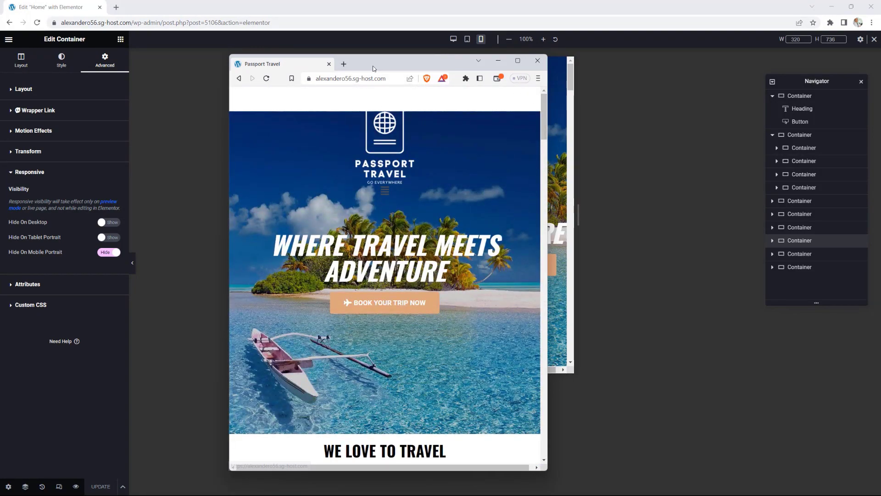
Step: Move the browser window aside and widen Elementor's preview to 730 px
left_click_drag(374, 67, 880, 66)
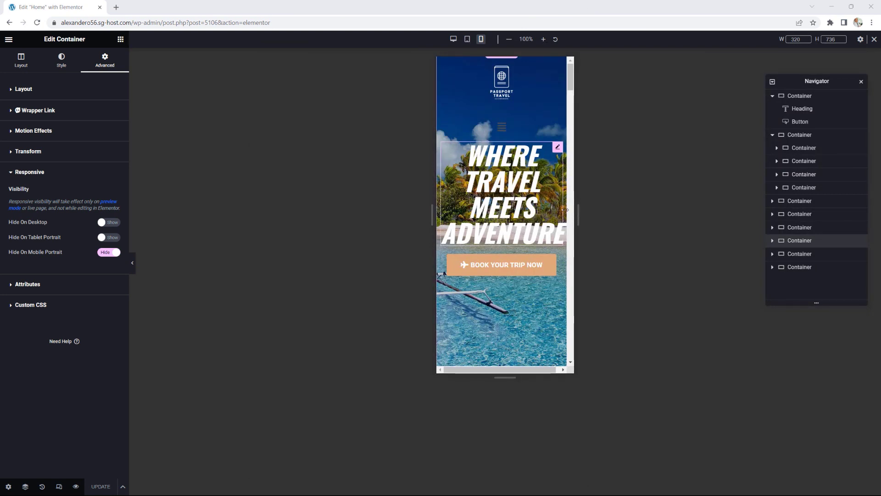
left_click_drag(578, 214, 725, 221)
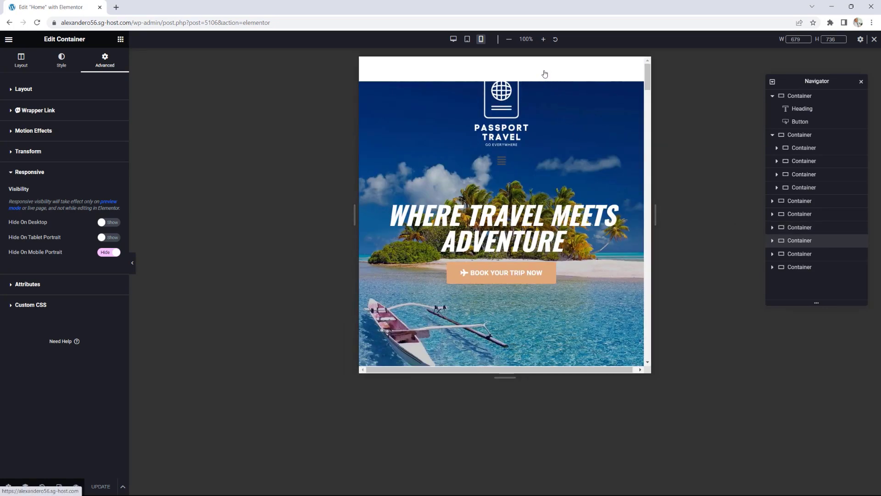
left_click_drag(355, 214, 476, 200)
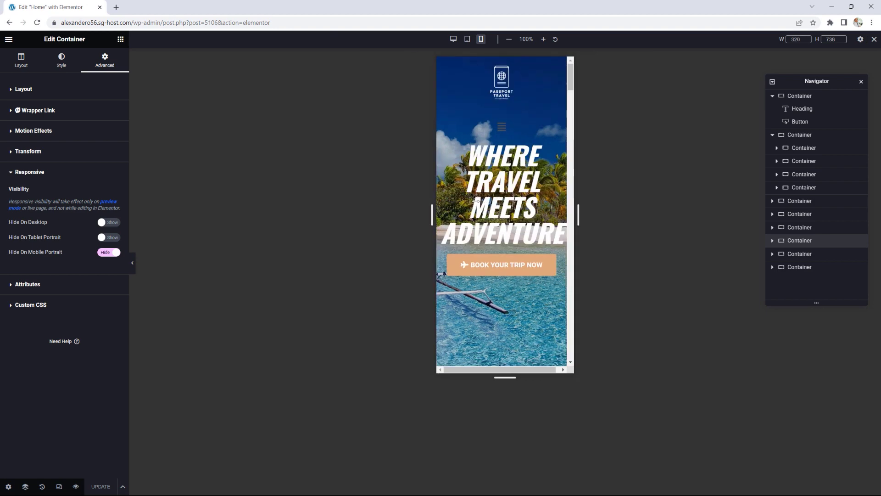
mouse_move(572, 80)
left_mouse_down()
mouse_move(572, 104)
mouse_move(572, 81)
left_mouse_up()
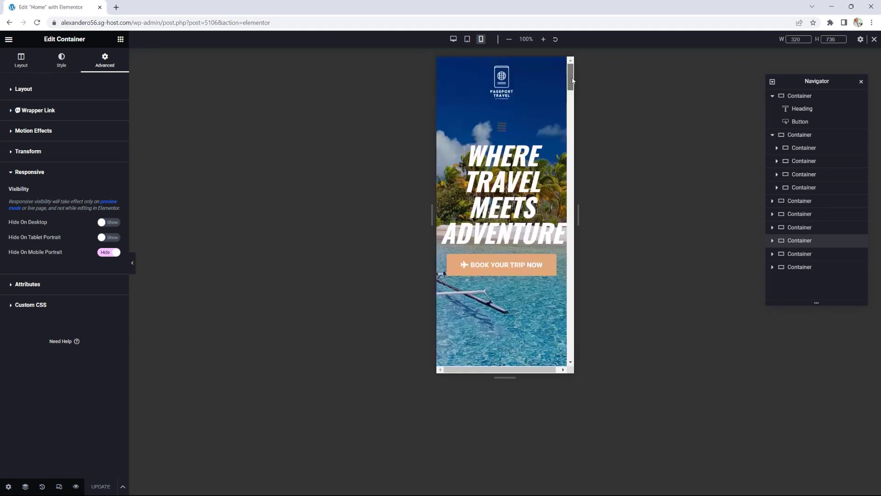
left_click_drag(577, 214, 757, 217)
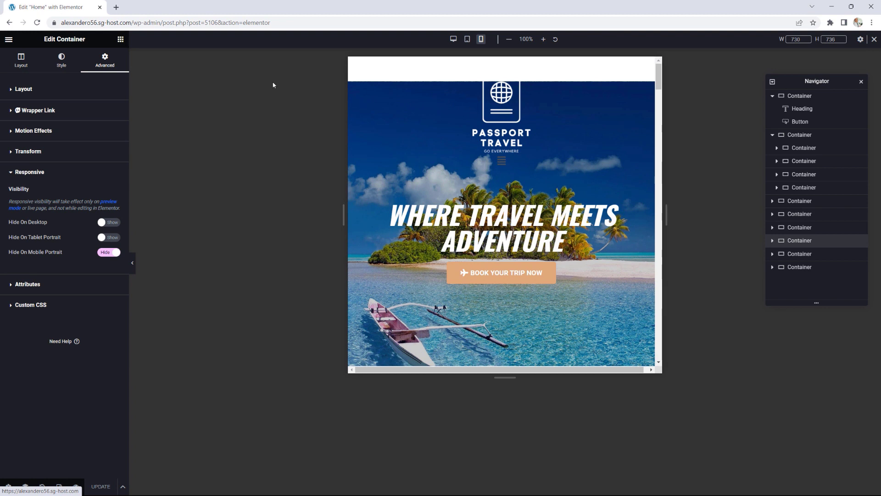
Step: Lower the hero container's mobile top margin from -225 to -286 px, resize the preview to 556 px, and save
left_click(798, 97)
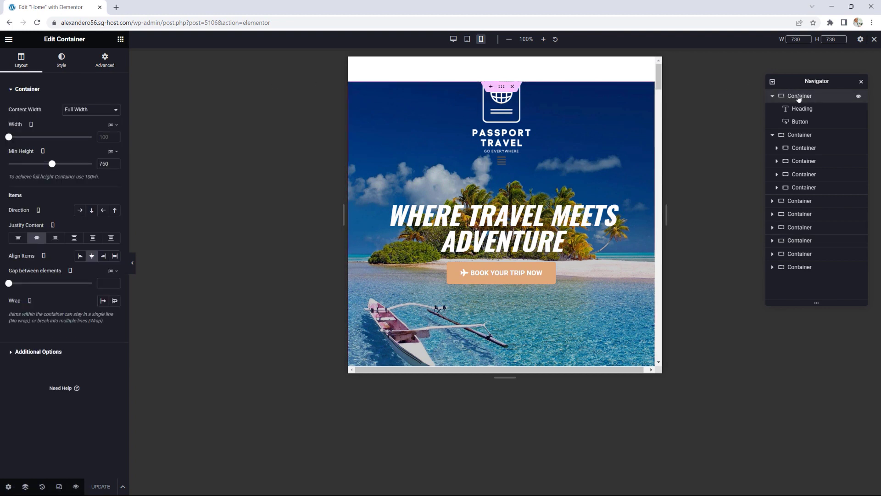
left_click(103, 60)
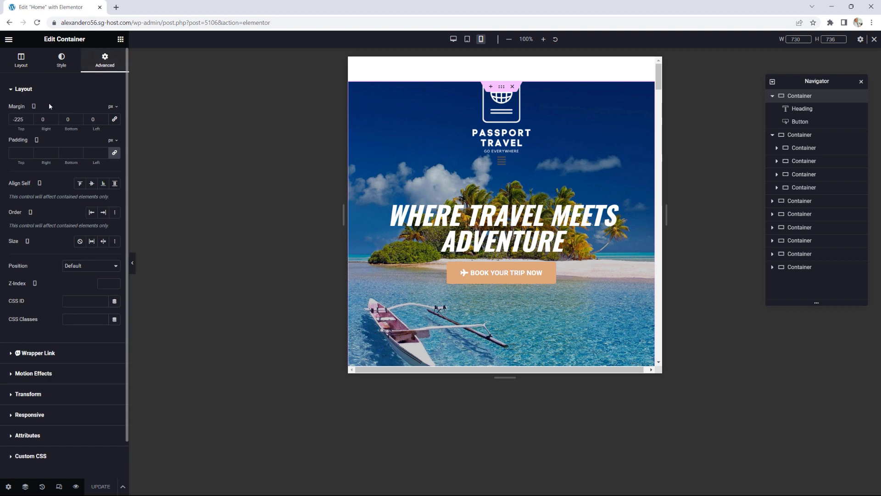
left_click(29, 117)
left_click(29, 118)
left_click(28, 118)
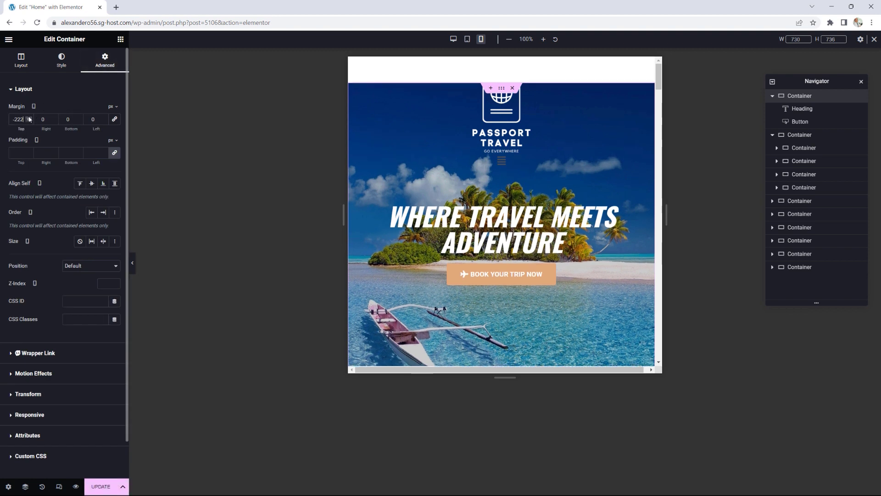
left_click_drag(29, 122, 30, 123)
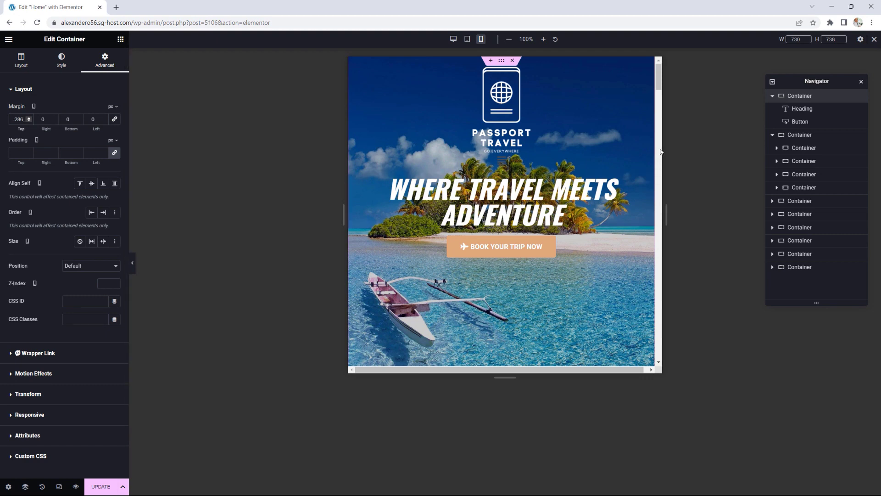
left_click_drag(666, 215, 596, 222)
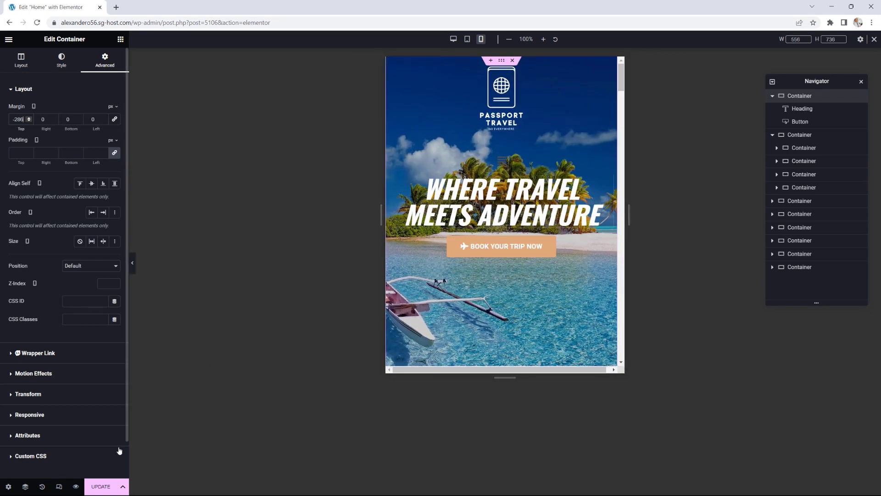
left_click(102, 486)
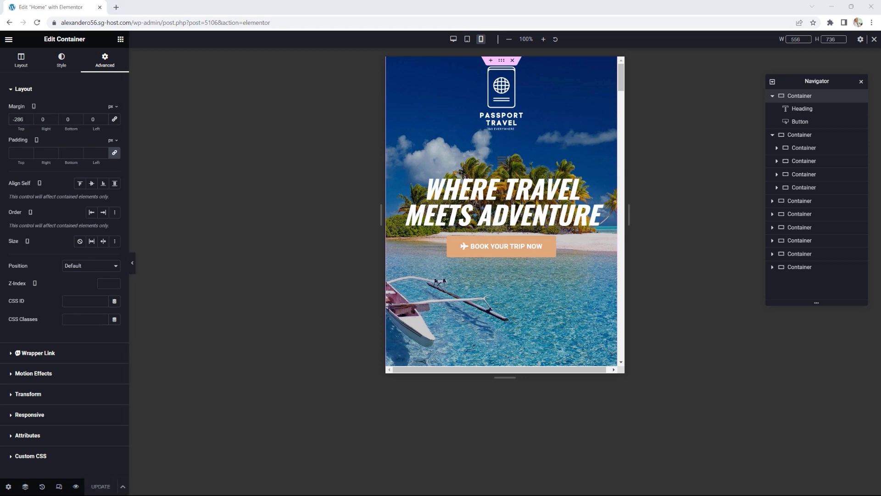
left_click_drag(880, 67, 392, 70)
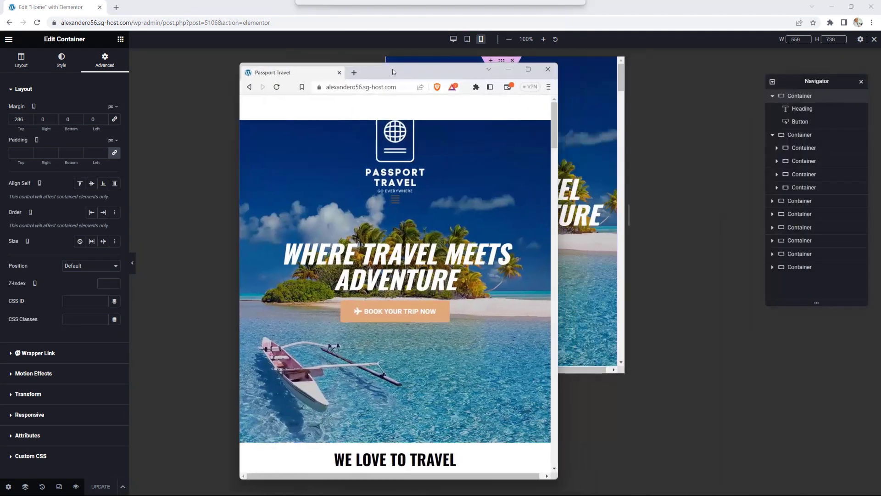
left_click(277, 88)
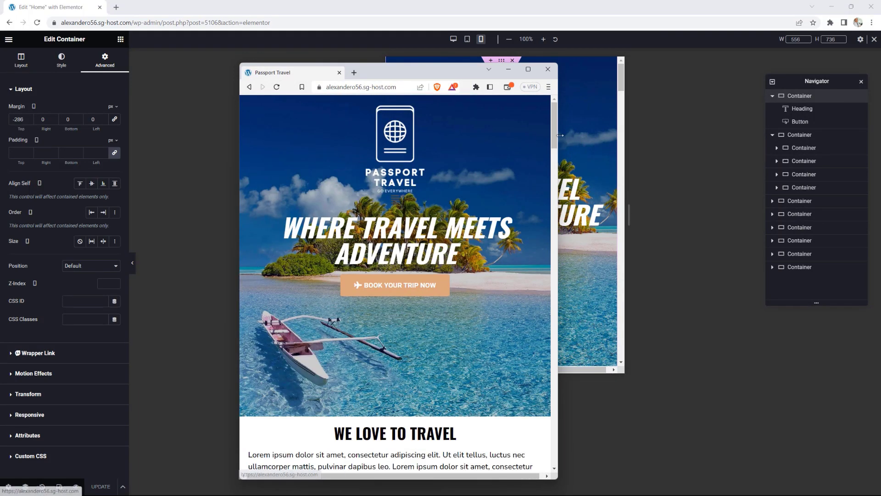
scroll(548, 148, "down", 3)
scroll(552, 141, "up", 3)
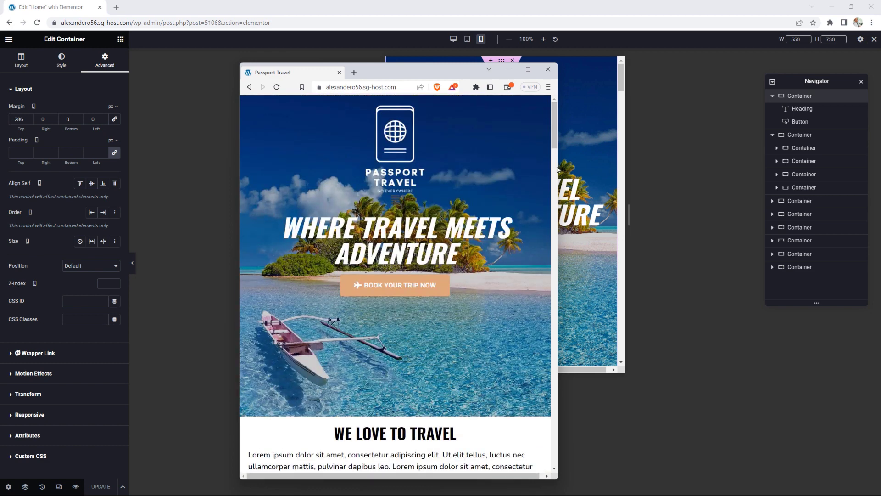
left_click_drag(558, 166, 475, 176)
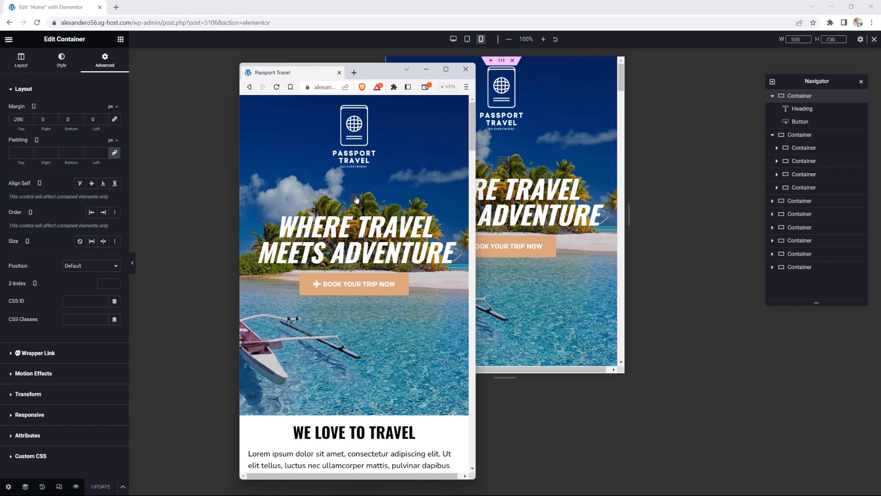
left_click_drag(372, 73, 880, 73)
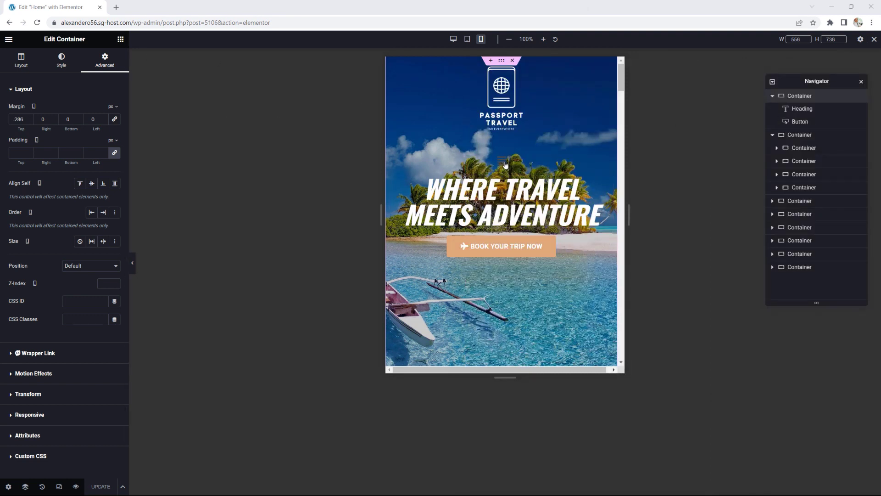
Step: Exit Elementor, visit the site, and open the Homepage Header template via Edit with Elementor
left_click(8, 39)
left_click(35, 206)
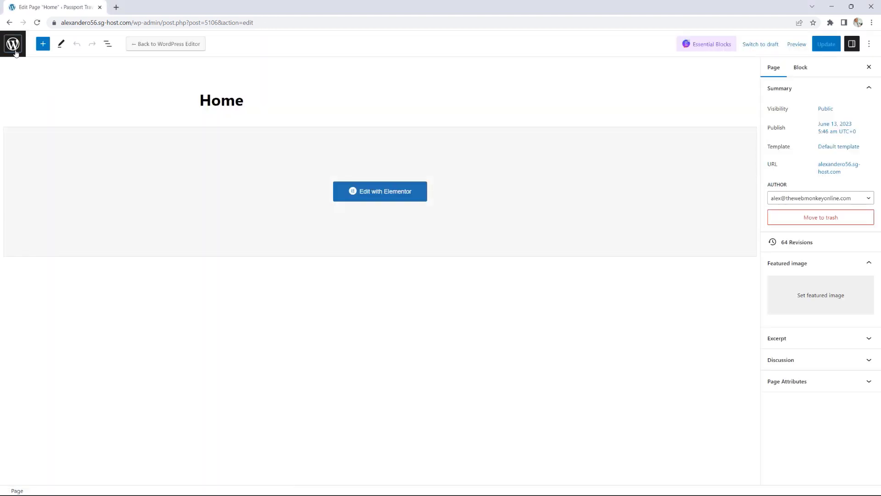
left_click(15, 53)
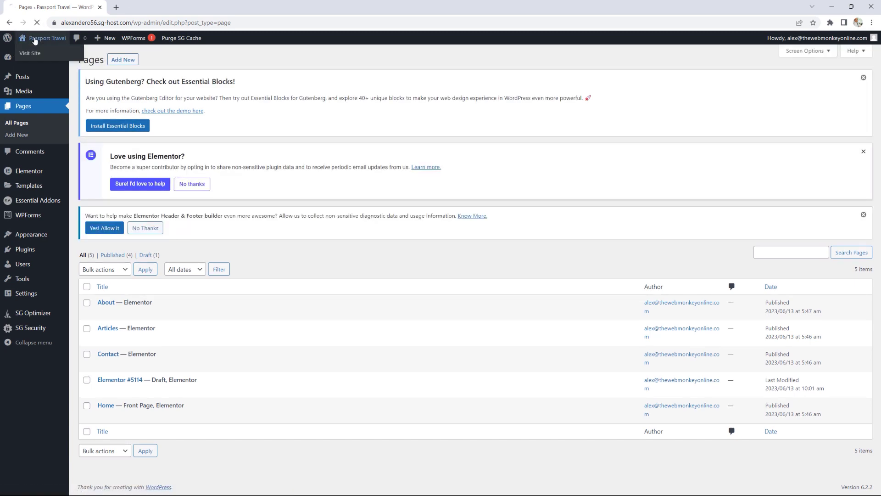
left_click(35, 41)
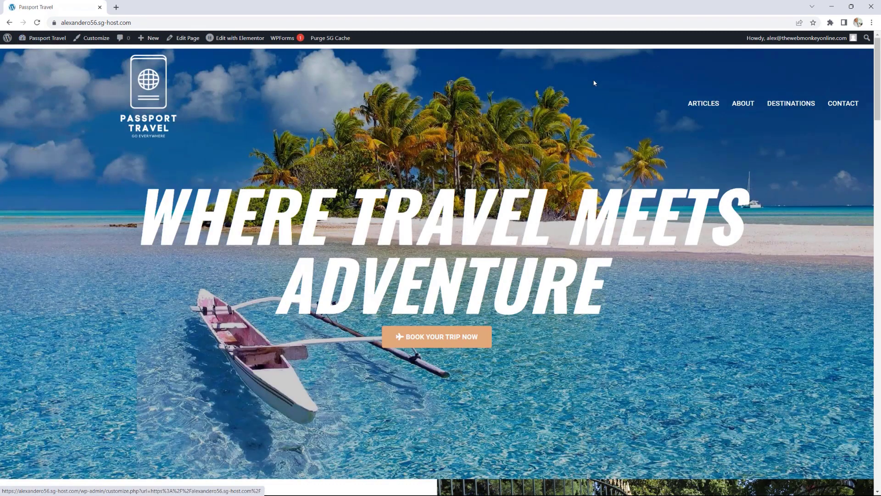
mouse_move(254, 42)
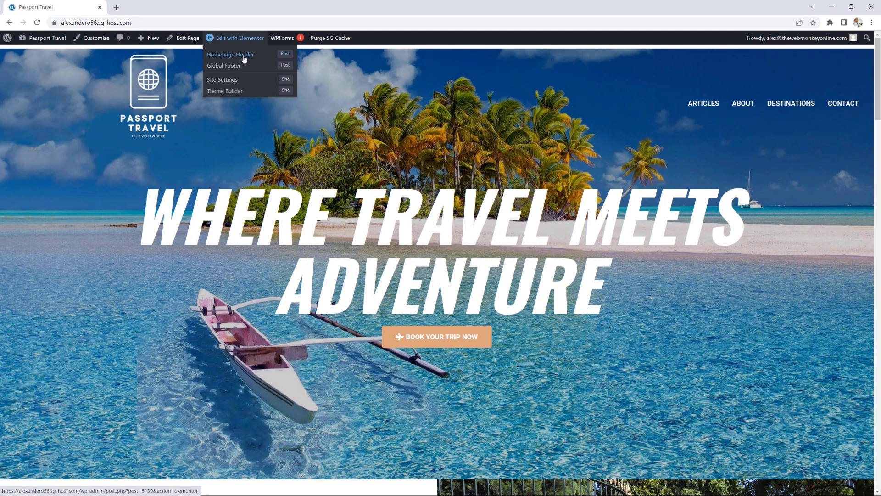
left_click(244, 55)
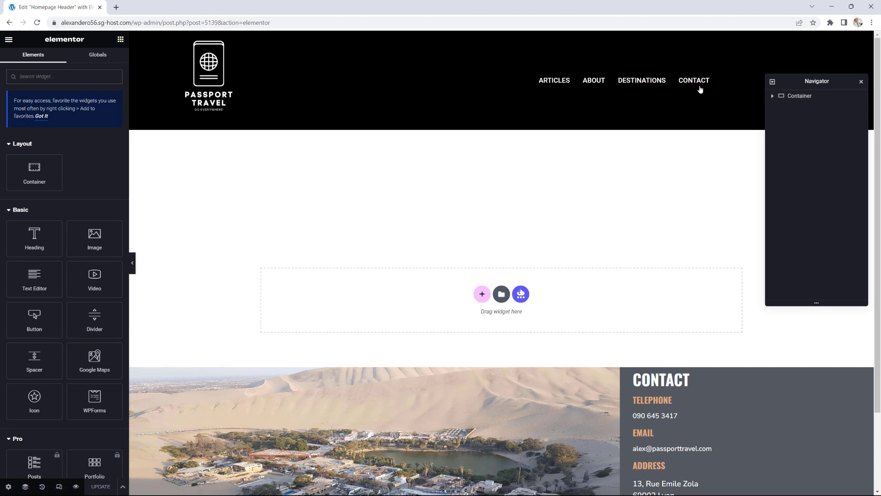
Step: Select the header's Navigation Menu widget and switch the preview to mobile
left_click(861, 81)
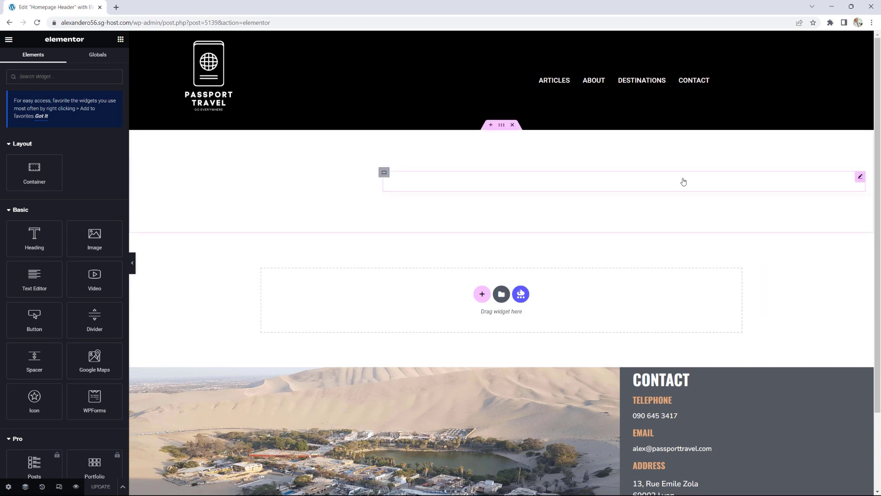
left_click(860, 179)
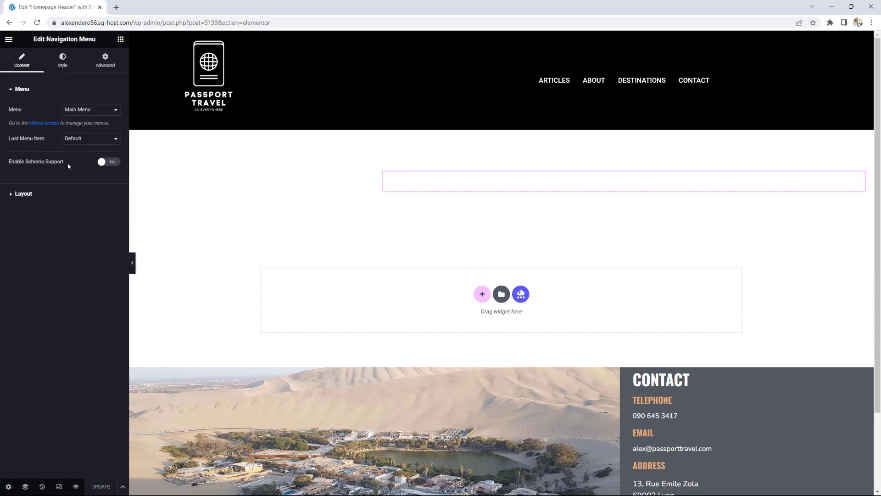
left_click(59, 486)
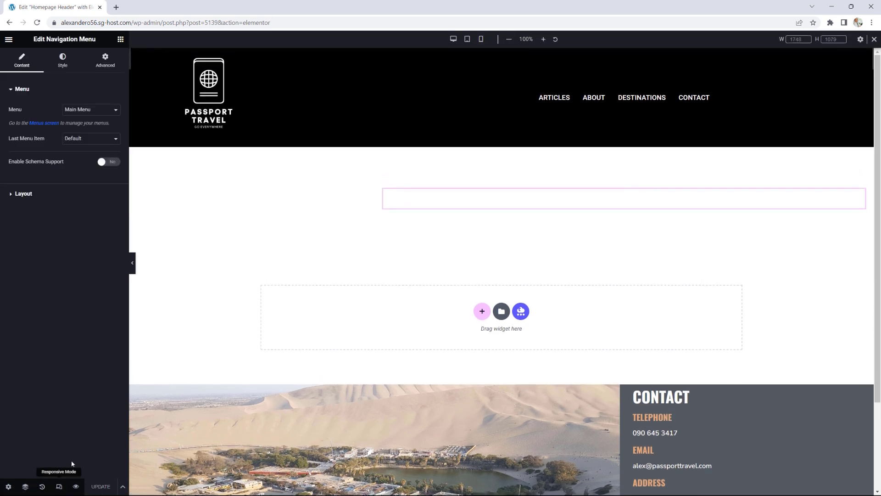
left_click(481, 39)
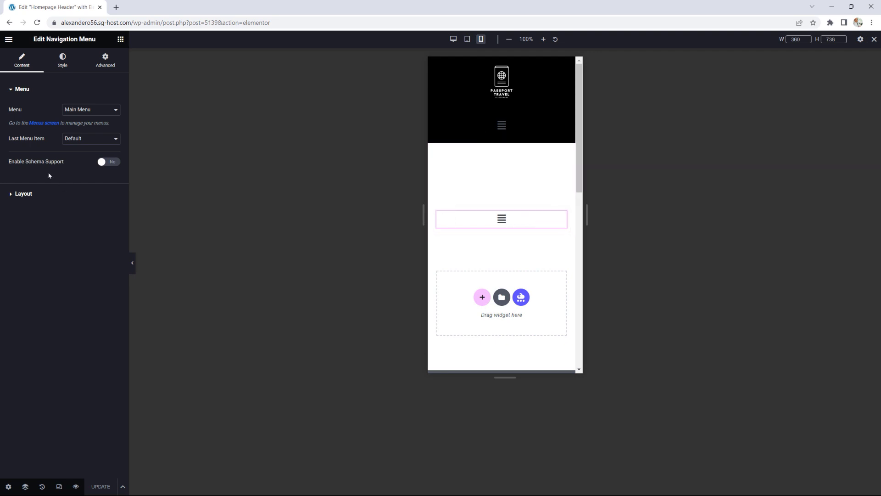
Step: Set the Menu Trigger & Close Icon colour to the Primary global colour and save the header
left_click(64, 66)
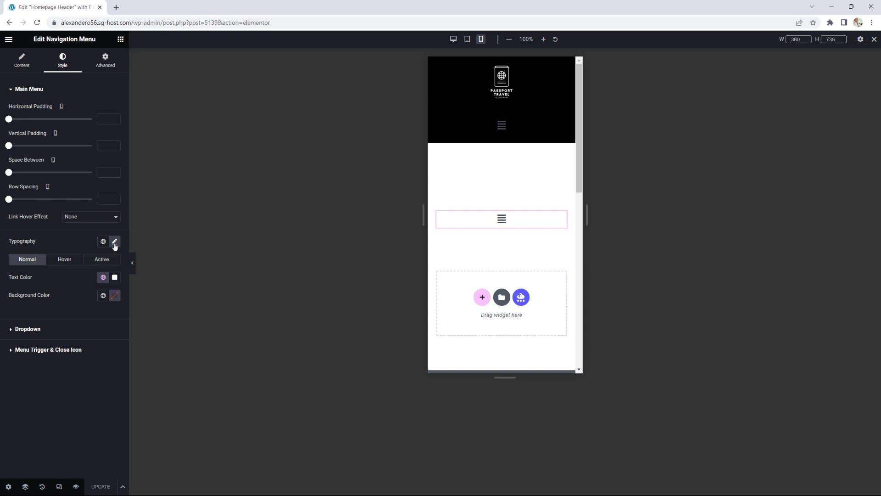
left_click(56, 351)
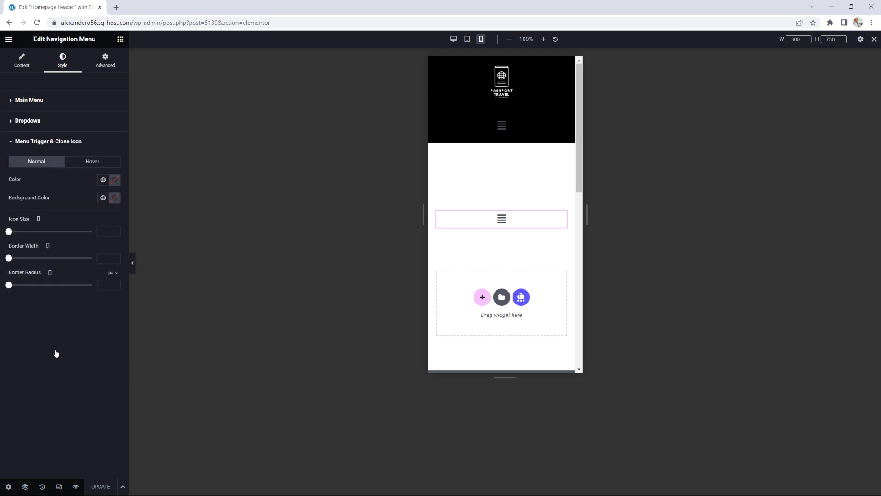
left_click(103, 180)
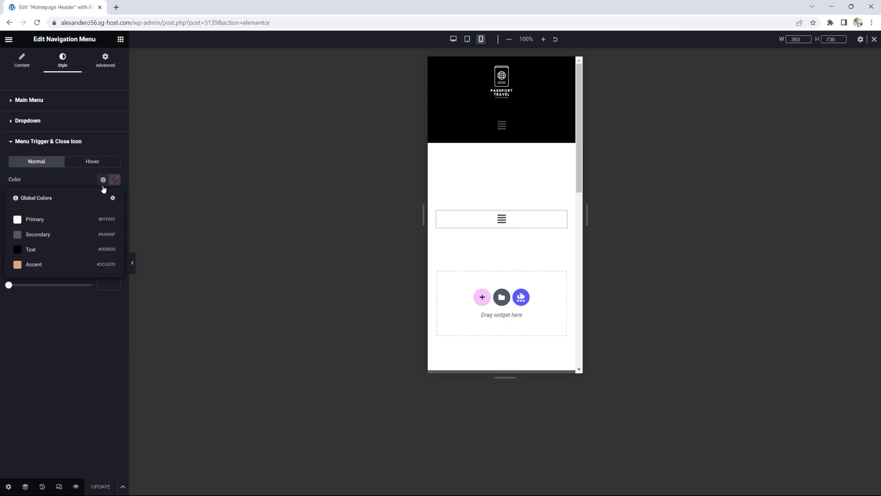
left_click(28, 250)
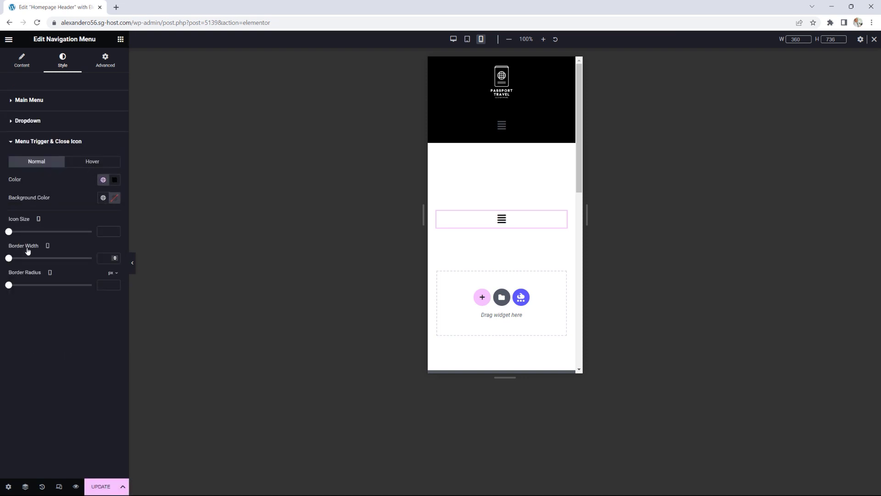
left_click(103, 185)
left_click(22, 220)
left_click(102, 487)
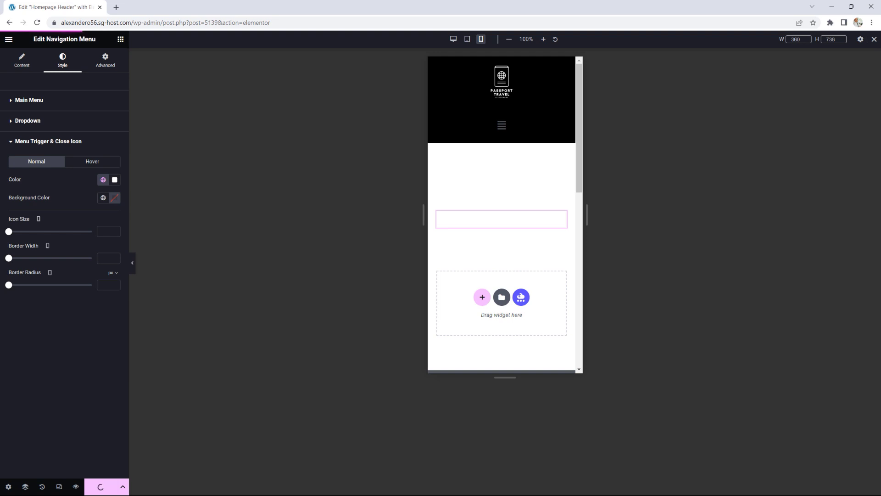
Step: Reload the live site, test the hamburger menu, and widen the window to desktop layout
left_click_drag(880, 73, 401, 54)
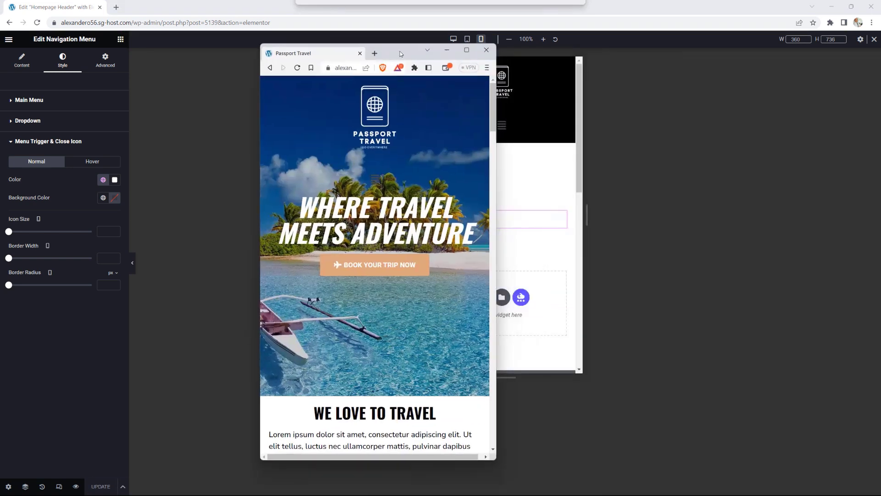
left_click(297, 68)
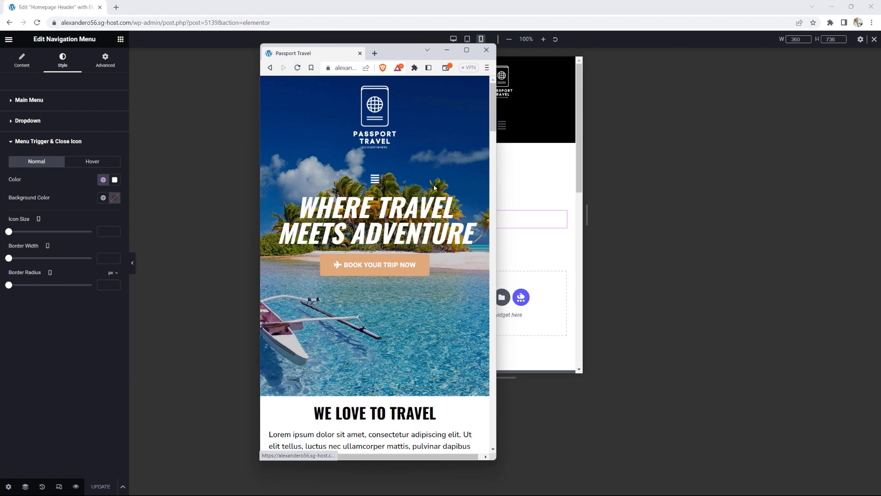
left_click(378, 182)
left_click(376, 179)
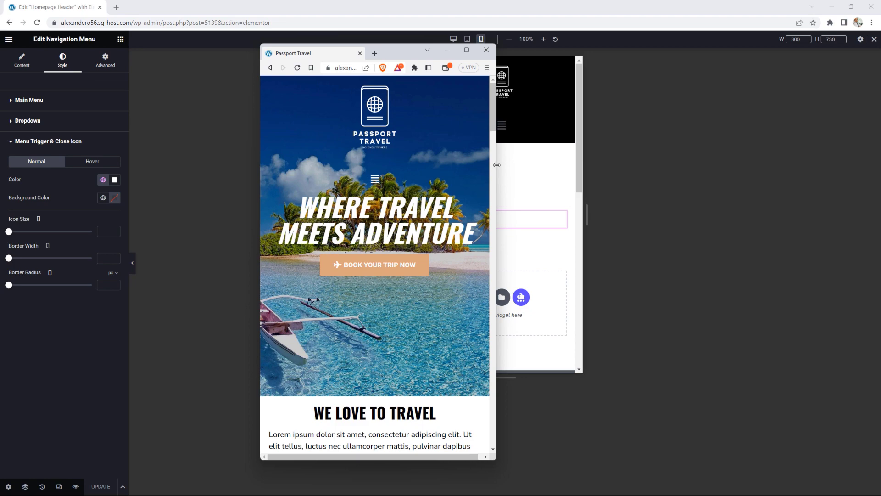
scroll(457, 155, "down", 6)
scroll(491, 149, "up", 6)
left_click_drag(496, 153, 804, 172)
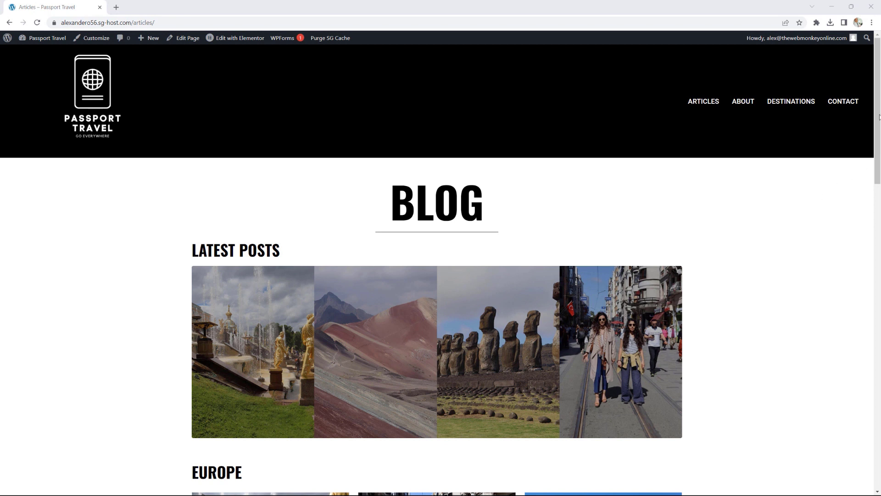
mouse_move(240, 39)
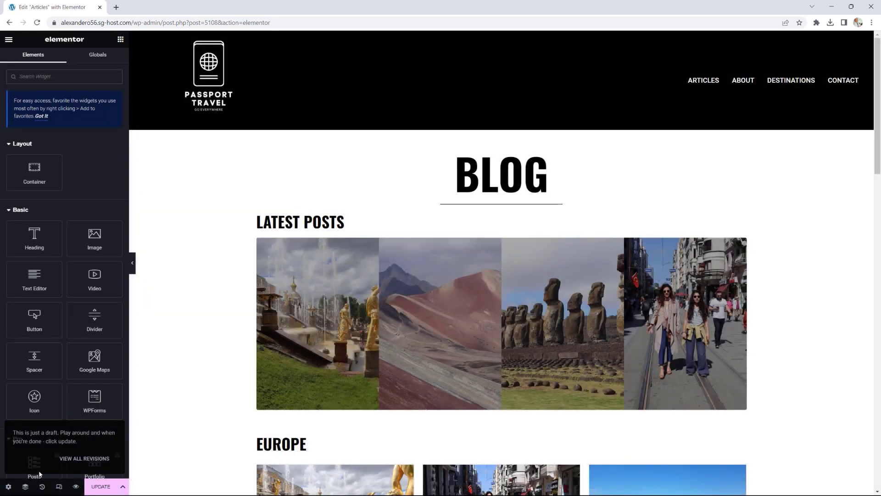
left_click(61, 485)
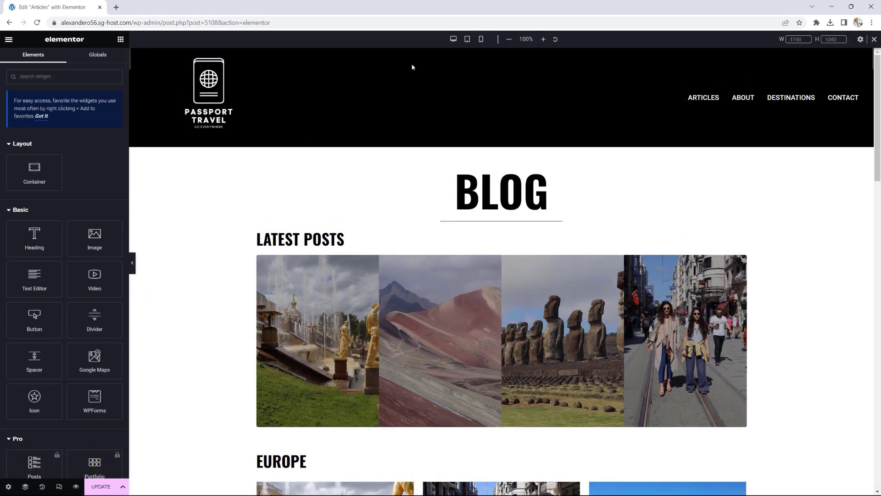
left_click(468, 39)
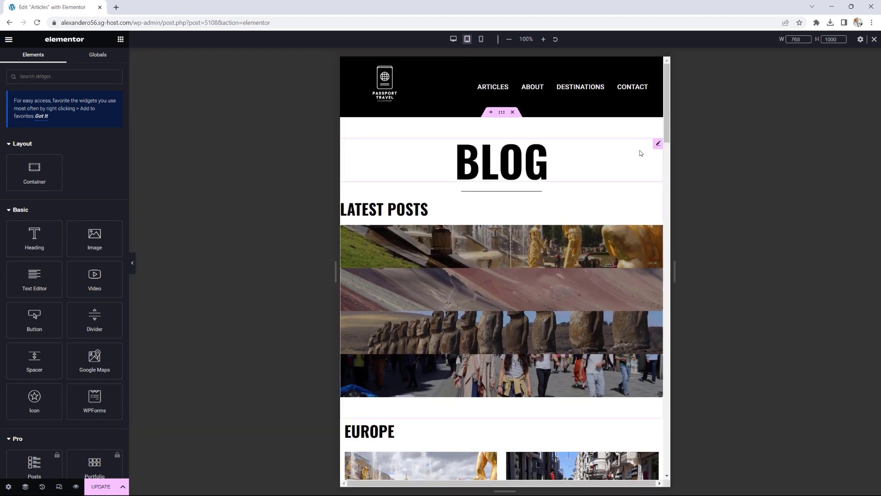
mouse_move(668, 123)
left_mouse_down()
mouse_move(648, 426)
mouse_move(671, 126)
left_mouse_up()
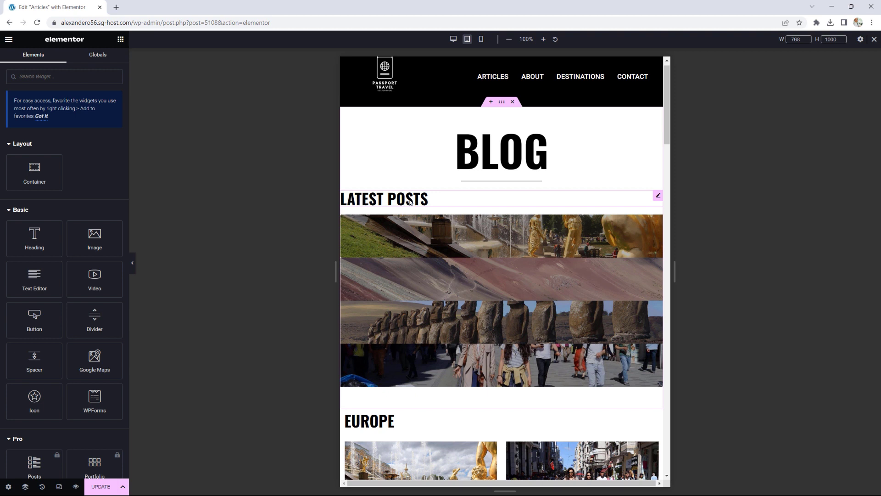
Step: Set the LATEST POSTS heading's tablet Padding Left to 5 px in its Advanced settings
left_click(658, 195)
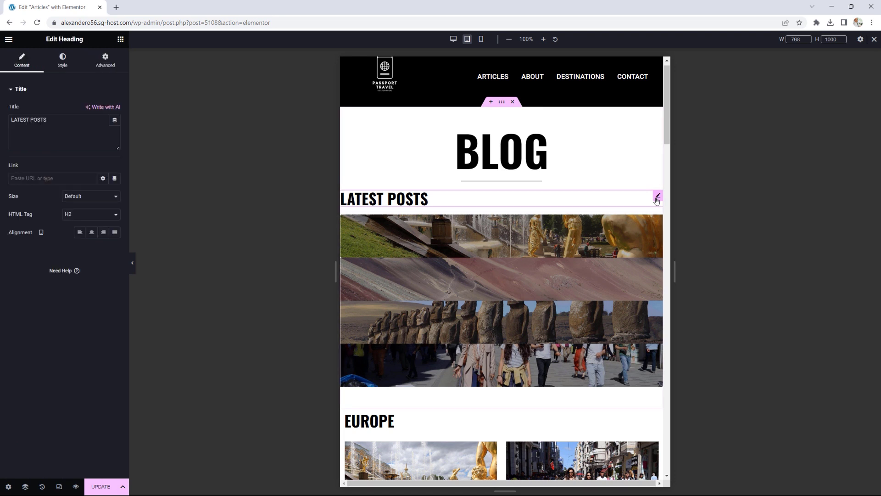
left_click(107, 70)
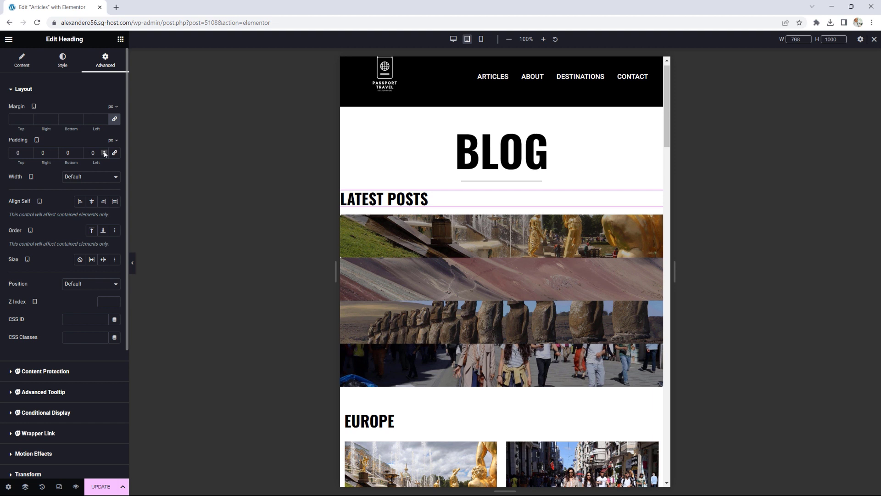
left_click(104, 151)
left_click(105, 151)
left_click(105, 152)
left_click(105, 152)
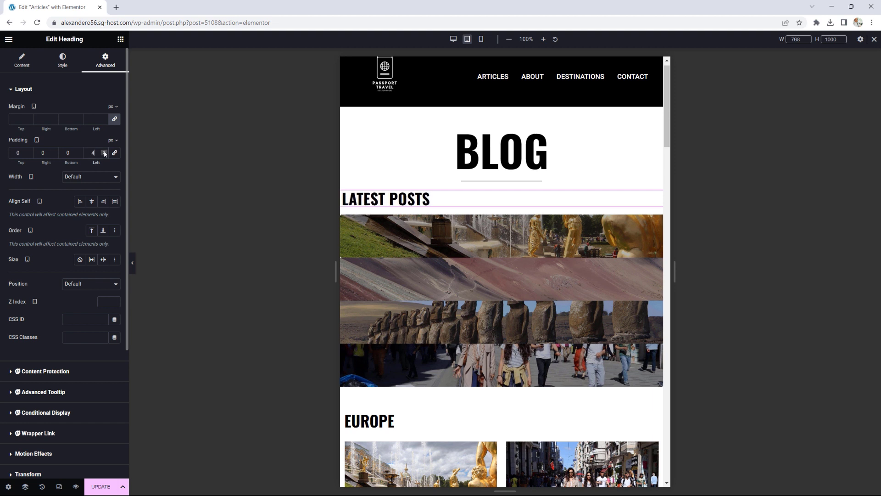
left_click(105, 152)
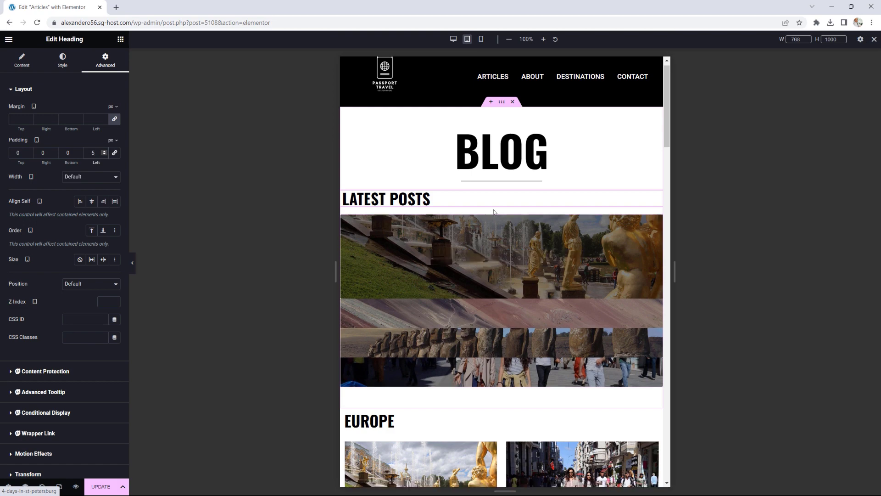
scroll(532, 210, "down", 9)
scroll(531, 210, "down", 8)
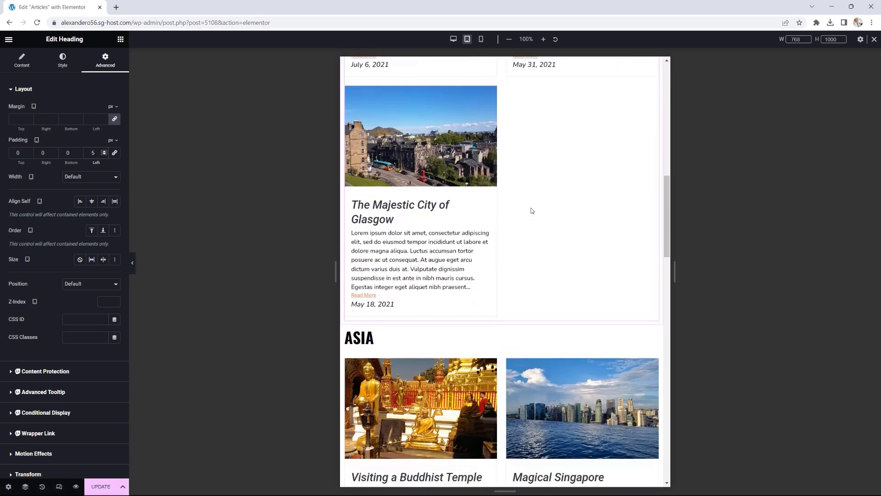
scroll(531, 211, "up", 4)
scroll(531, 210, "up", 8)
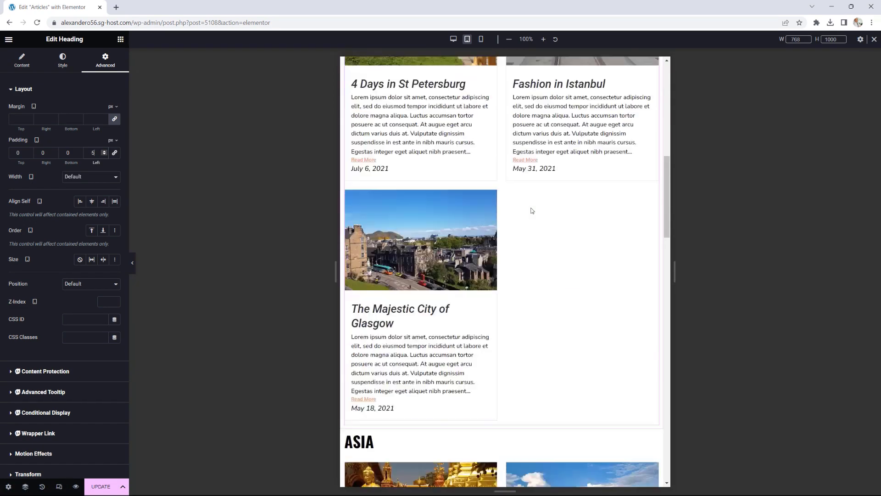
Step: Preview the Articles page in Mobile Portrait and scroll through the single-column post cards
left_click(481, 40)
scroll(578, 95, "up", 8)
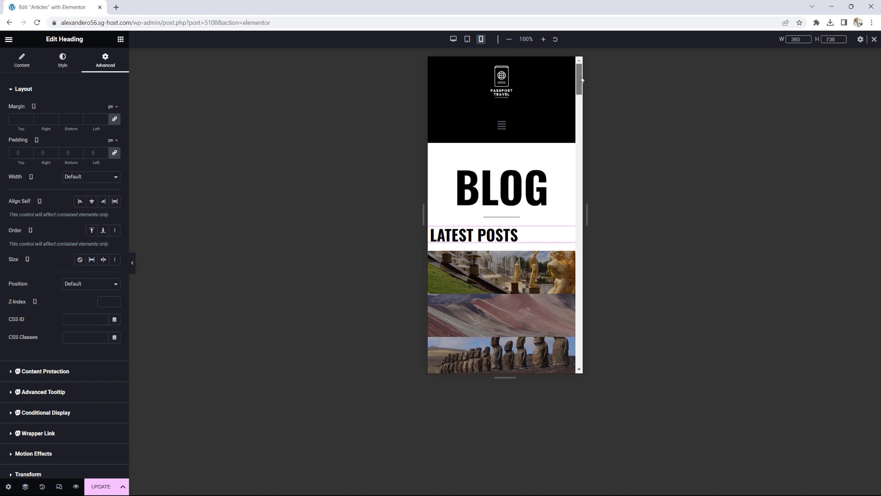
scroll(524, 132, "down", 3)
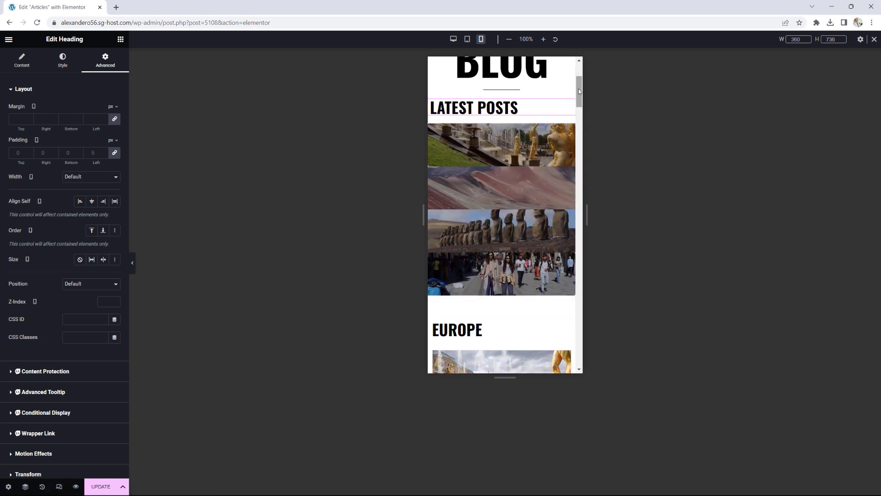
scroll(579, 94, "down", 1)
left_click_drag(579, 94, 587, 77)
Step: Save the Articles page and exit Elementor back to the WordPress pages list
key("ctrl+s")
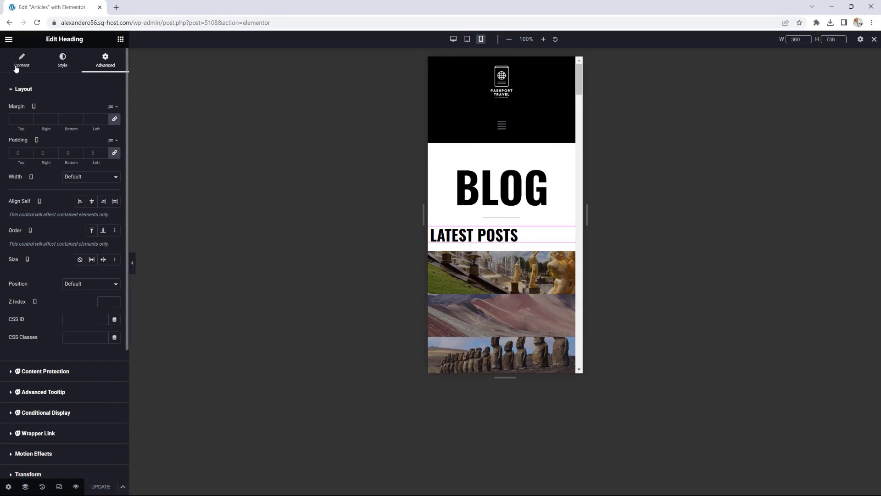
left_click(8, 40)
left_click(47, 205)
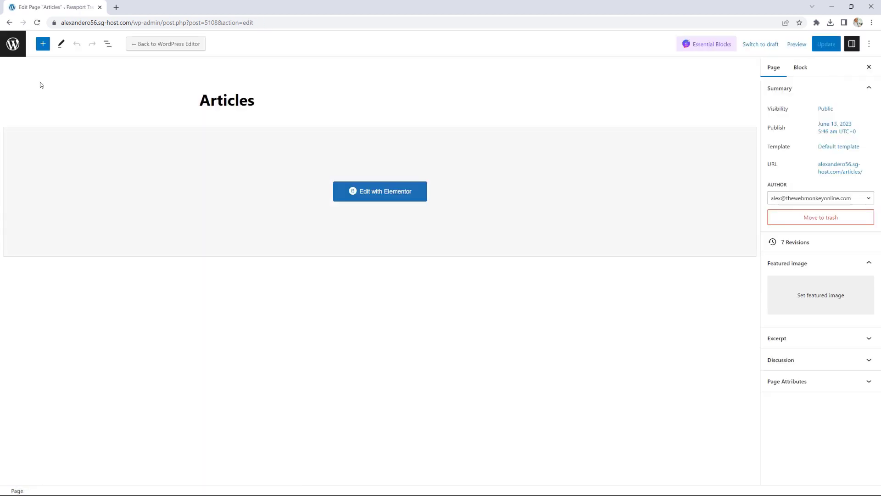
left_click(11, 43)
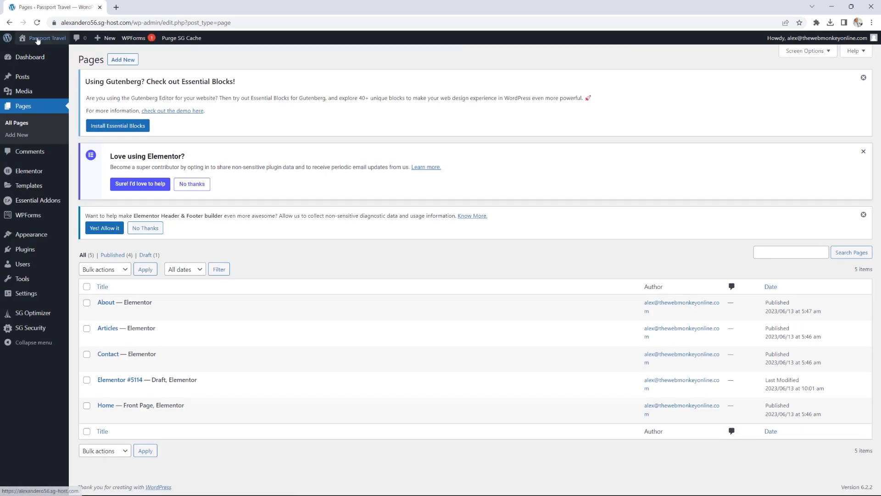
Step: Visit the live site and open the Contact page to edit with Elementor
left_click(54, 40)
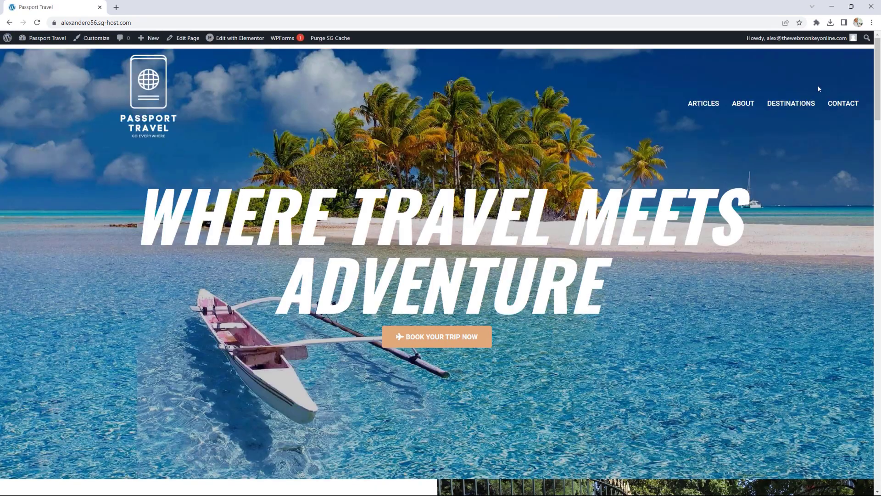
left_click(841, 103)
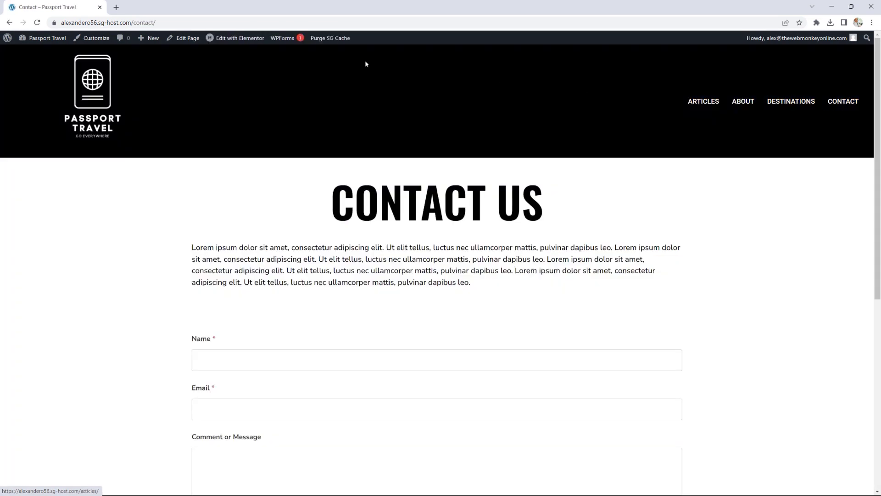
mouse_move(229, 42)
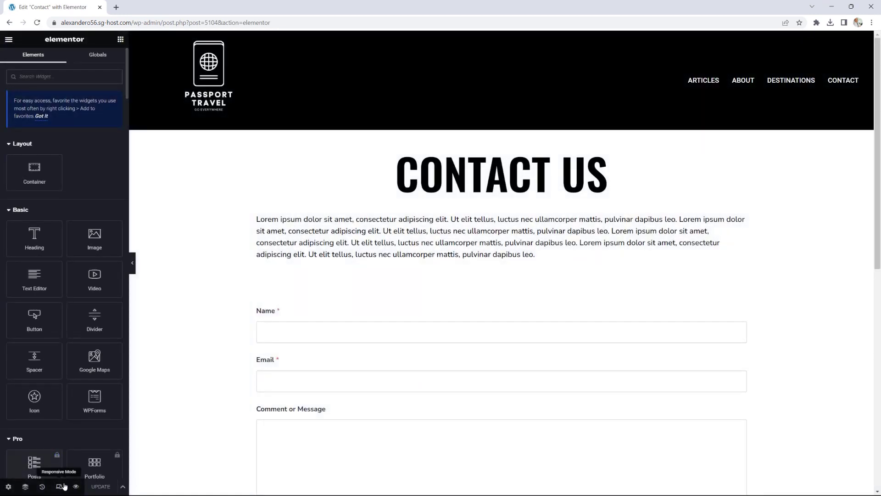
Step: Turn on responsive mode and preview the Contact page at tablet width
left_click(59, 487)
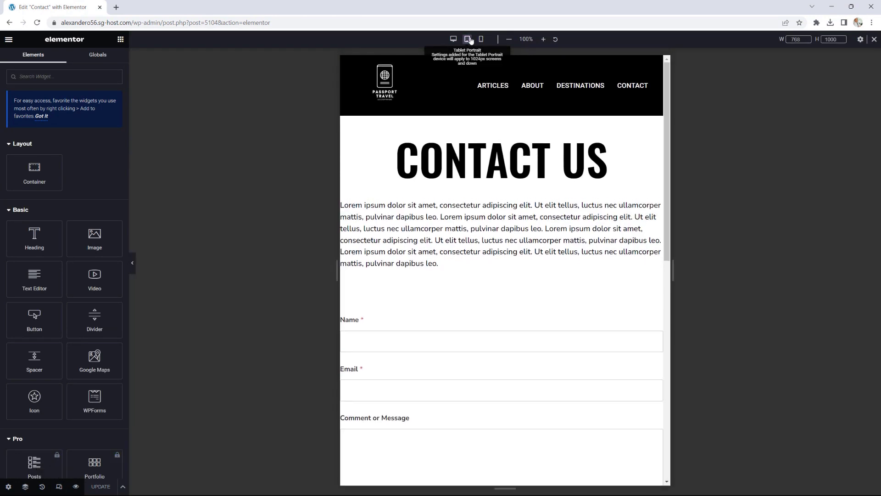
left_click(467, 39)
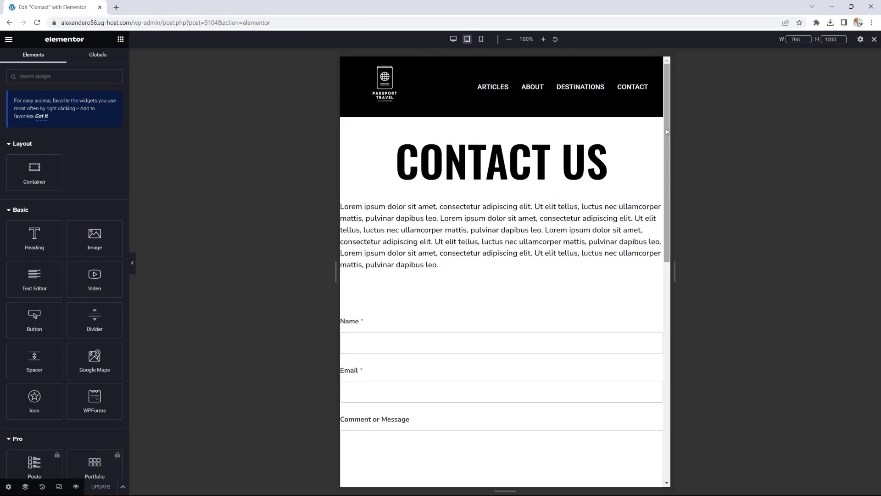
mouse_move(667, 131)
left_mouse_down()
mouse_move(673, 230)
mouse_move(676, 130)
left_mouse_up()
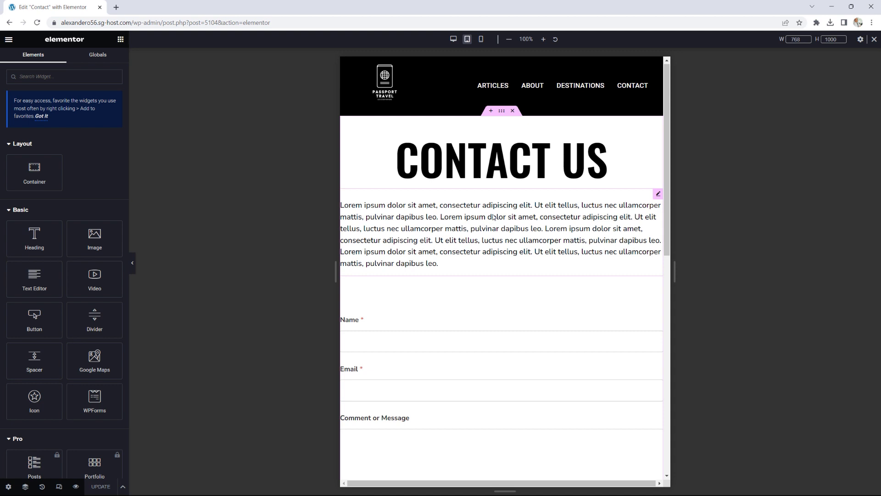
Step: Set the intro paragraph's linked tablet padding to 20 px on all sides
left_click(658, 194)
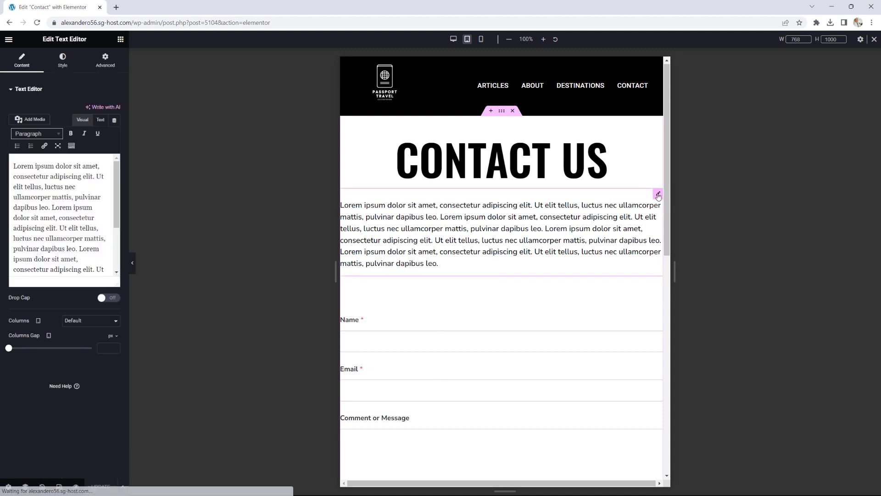
left_click(106, 60)
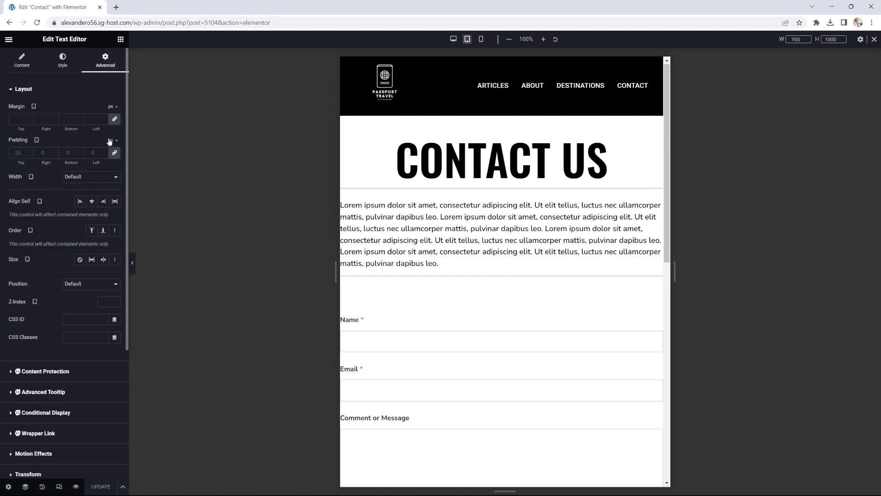
left_click(115, 153)
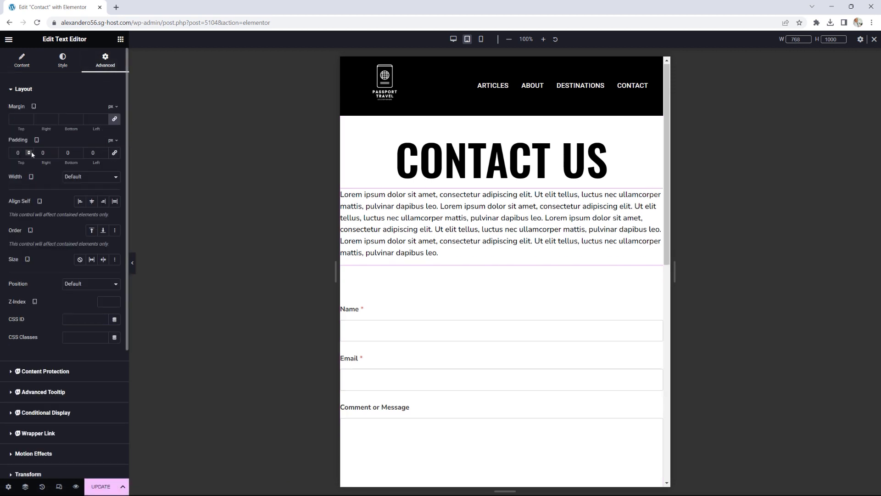
left_click(28, 151)
left_click(29, 154)
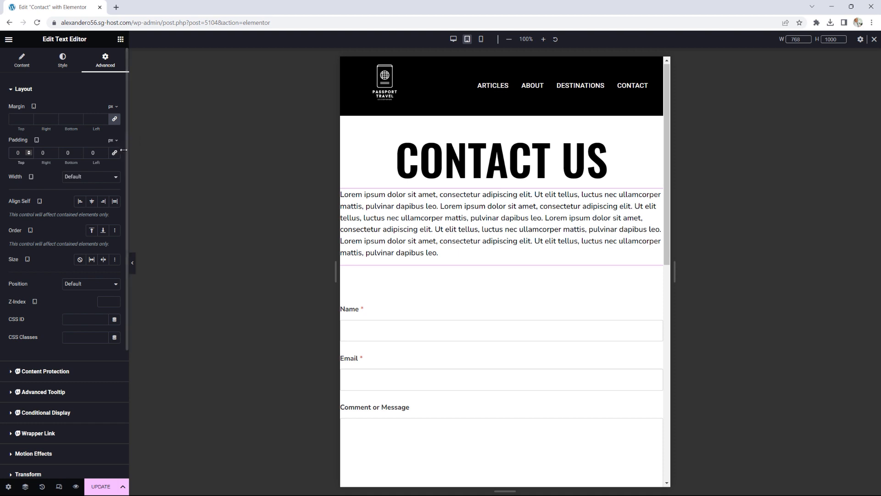
left_click(30, 151)
left_click(30, 151)
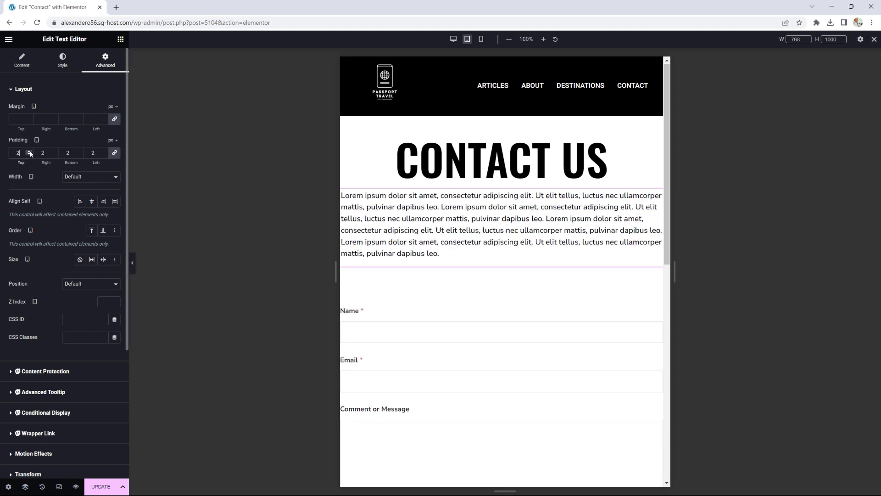
left_click(29, 152)
left_click(30, 152)
left_click(30, 151)
left_click(29, 151)
left_click(30, 152)
left_click(30, 151)
left_click(30, 152)
left_click(30, 152)
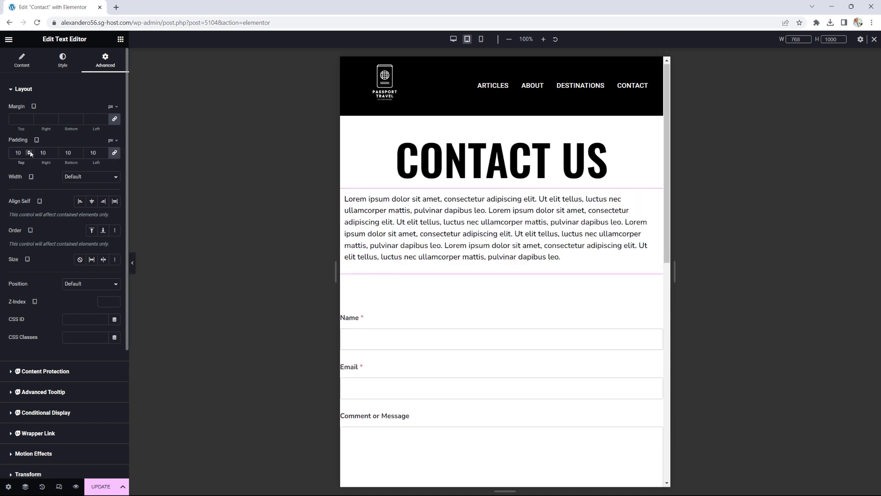
left_click(29, 152)
left_click(30, 152)
left_click(30, 152)
left_click(29, 152)
left_click(29, 152)
left_click(29, 152)
left_click(29, 152)
left_click(29, 152)
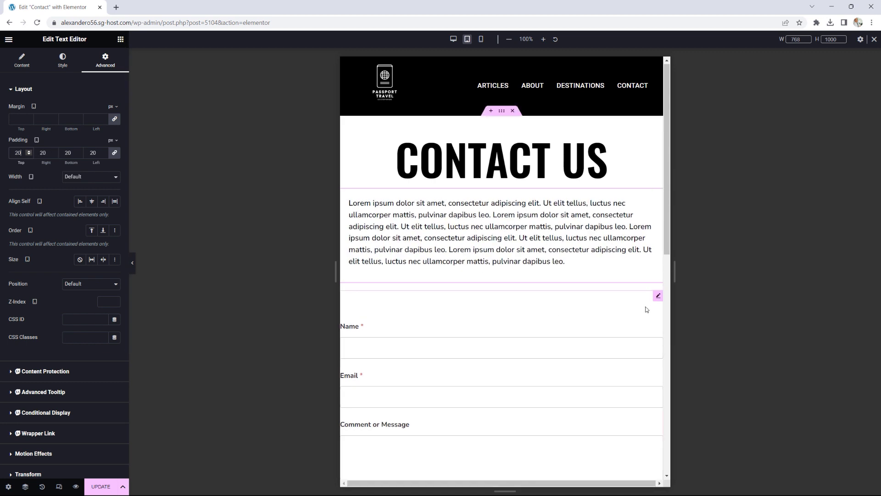
Step: Give the WPForms contact form 20 px linked padding on all sides for tablet
left_click(658, 297)
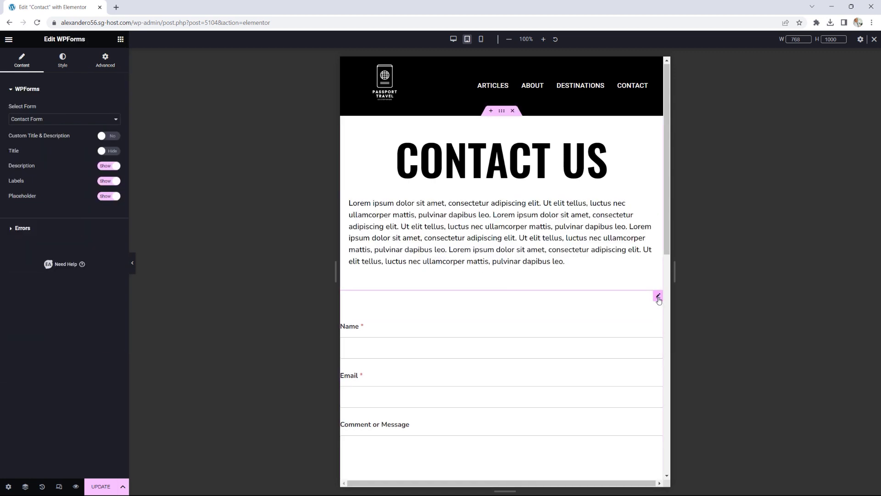
left_click(111, 64)
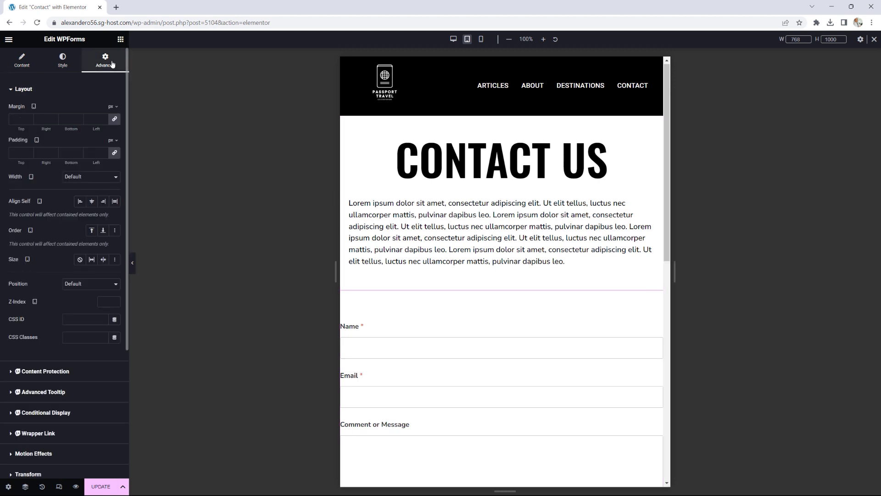
left_click(114, 154)
left_click(28, 152)
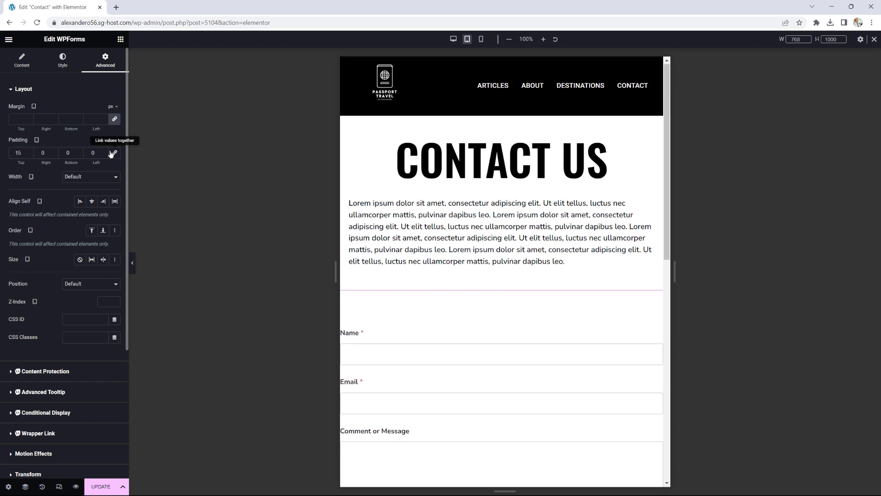
left_click(112, 153)
left_click(29, 152)
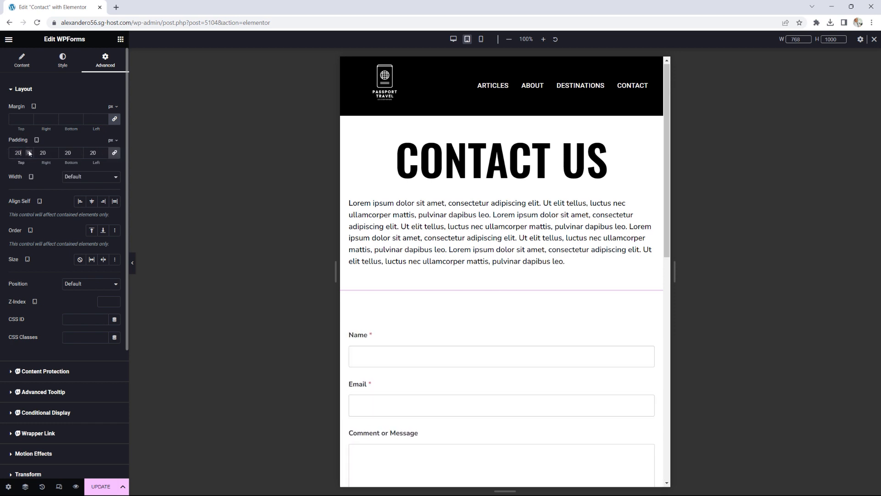
left_click(28, 156)
scroll(560, 273, "down", 5)
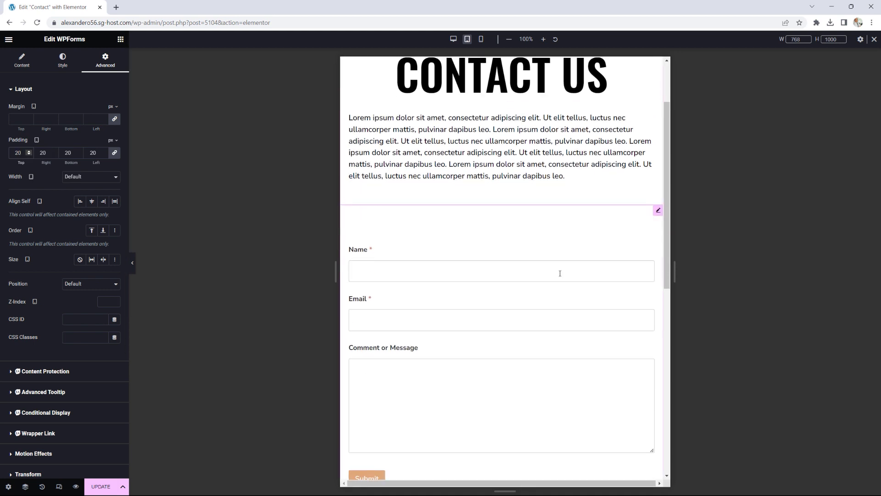
scroll(560, 274, "up", 5)
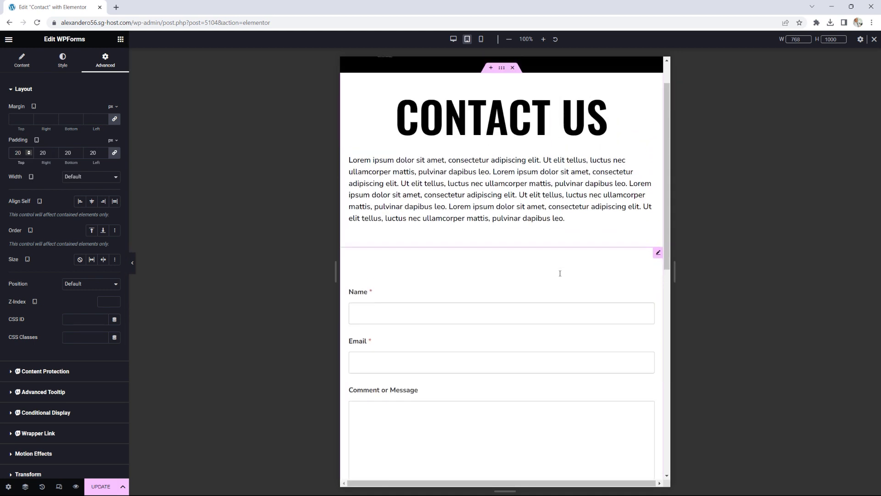
Step: Switch to the Mobile preview and scroll the Contact page at phone width
left_click(481, 39)
scroll(562, 142, "down", 5)
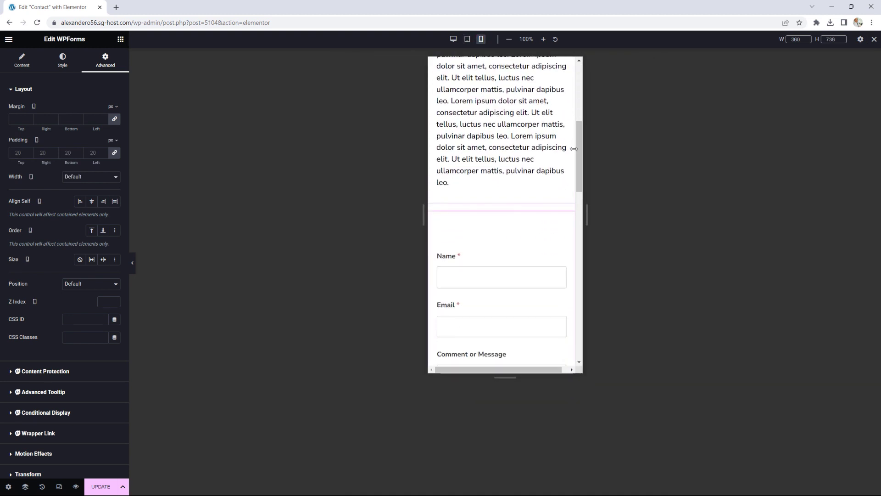
left_click_drag(580, 150, 577, 97)
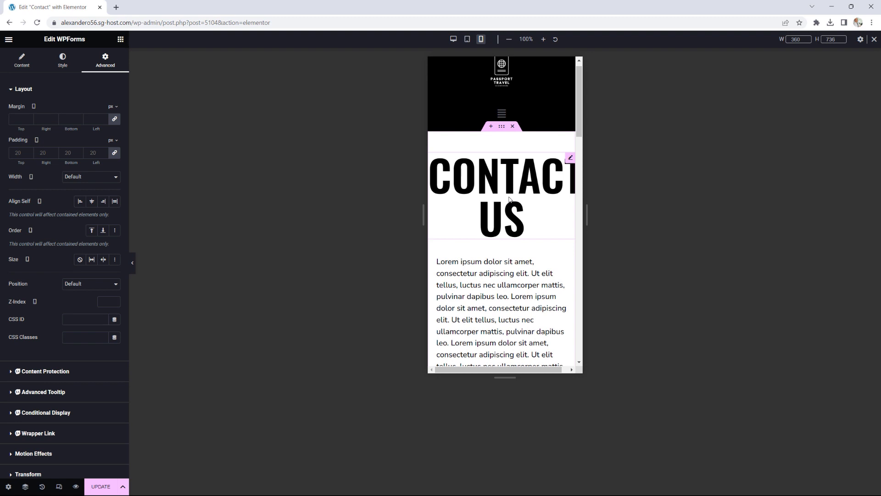
Step: Set the CONTACT US heading's mobile typography size to 50 px and save with UPDATE
left_click(571, 158)
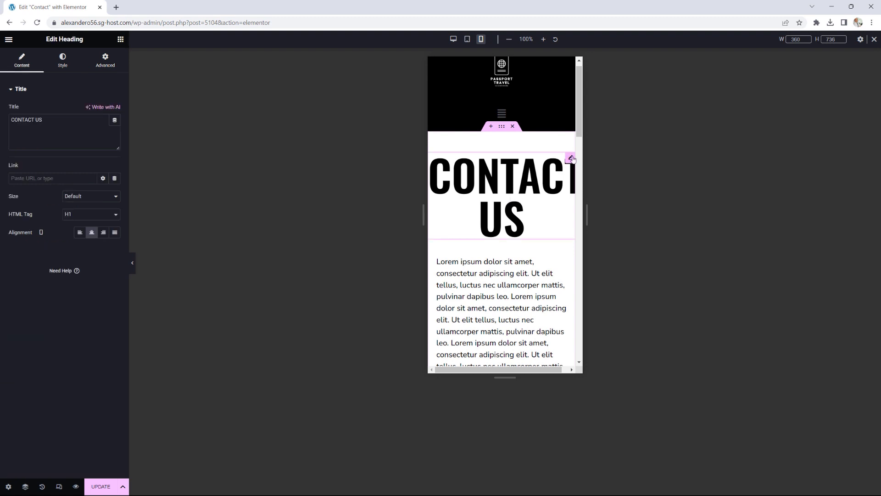
left_click(63, 61)
left_click(114, 128)
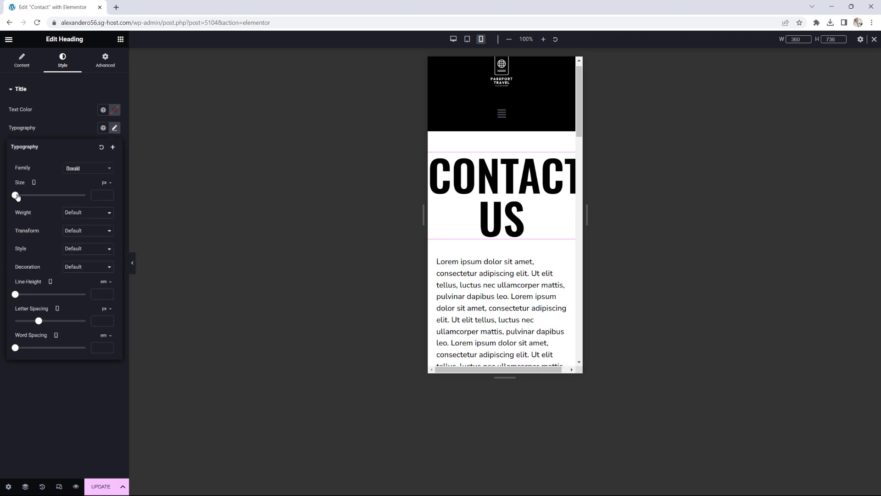
left_click_drag(17, 196, 36, 196)
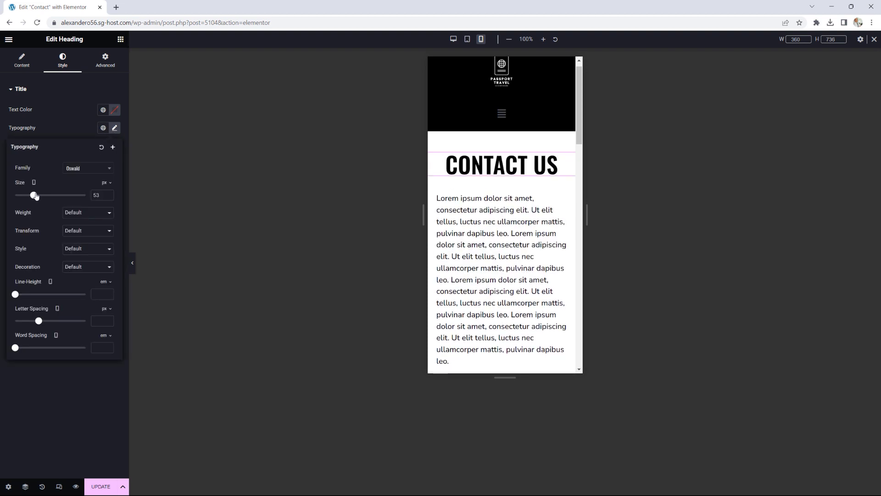
left_click(109, 198)
left_click(109, 197)
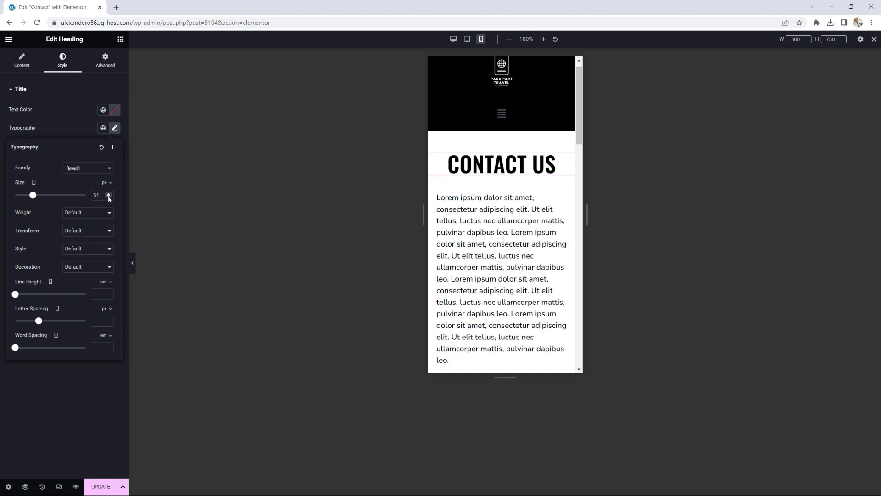
left_click(109, 197)
scroll(540, 261, "down", 1)
scroll(541, 262, "down", 8)
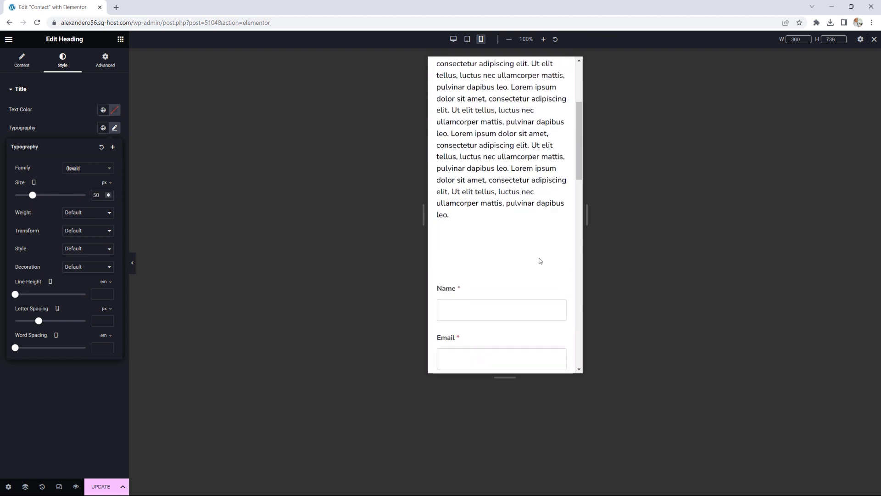
scroll(541, 261, "down", 6)
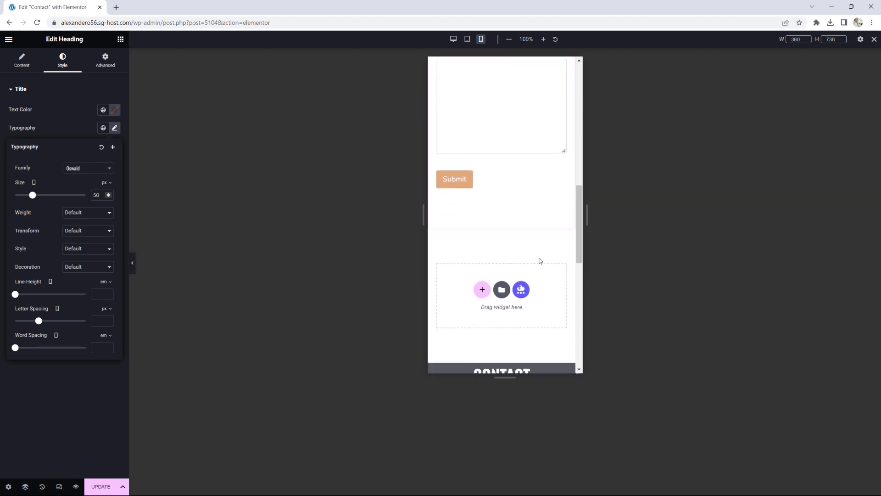
scroll(540, 262, "up", 7)
scroll(540, 261, "up", 8)
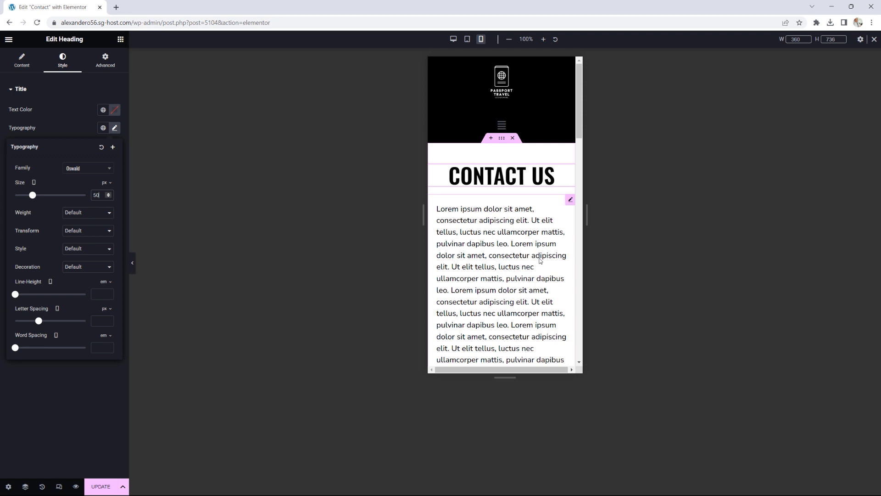
left_click(102, 486)
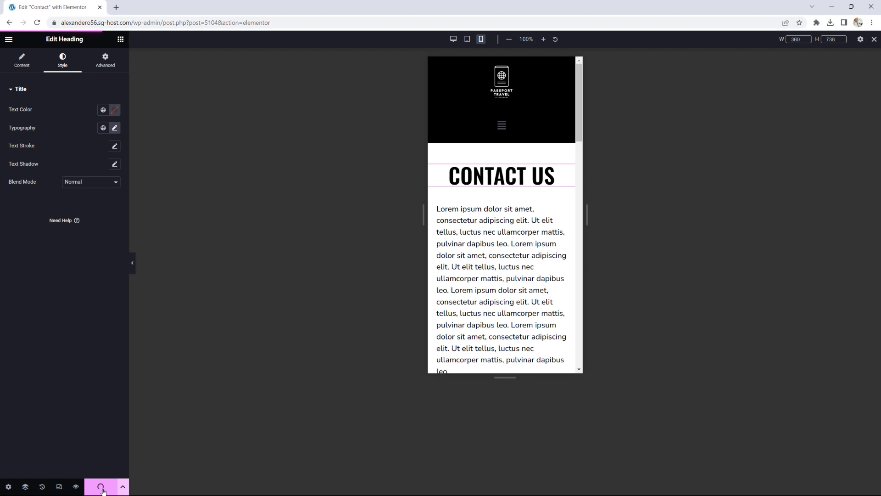
Step: Exit the Contact page editor, visit the site, and open Articles in Elementor
left_click(9, 39)
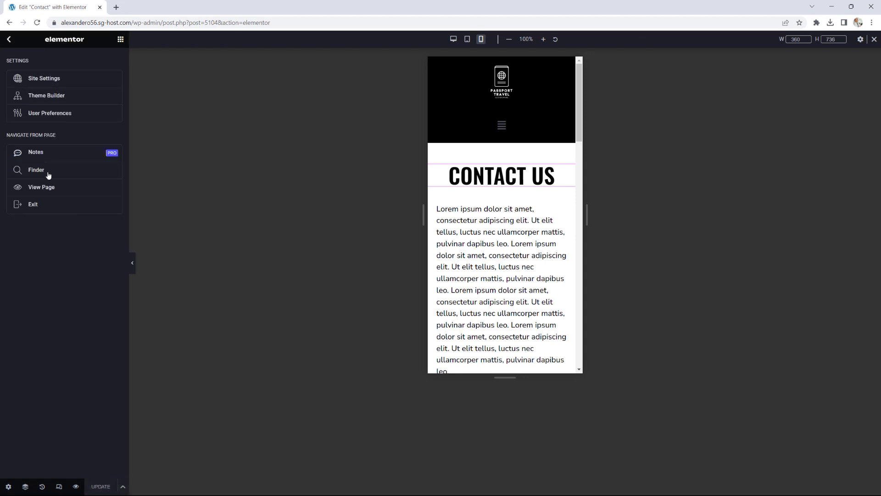
left_click(40, 205)
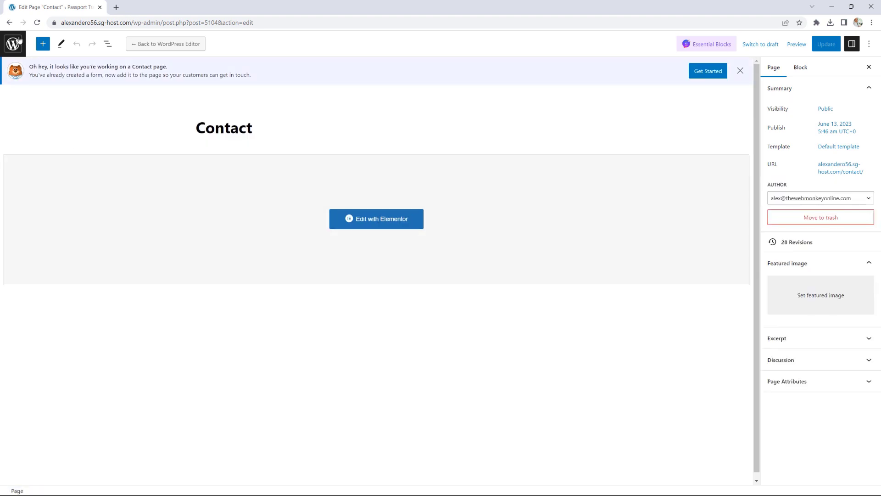
left_click(13, 44)
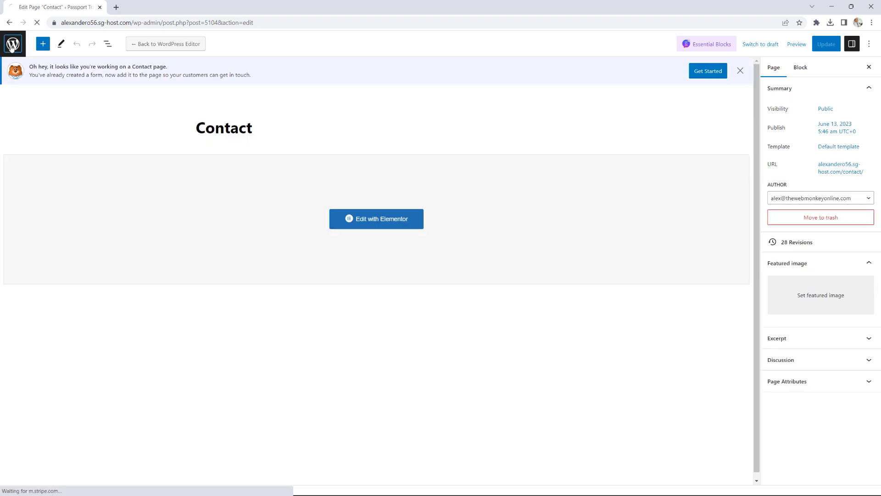
mouse_move(41, 38)
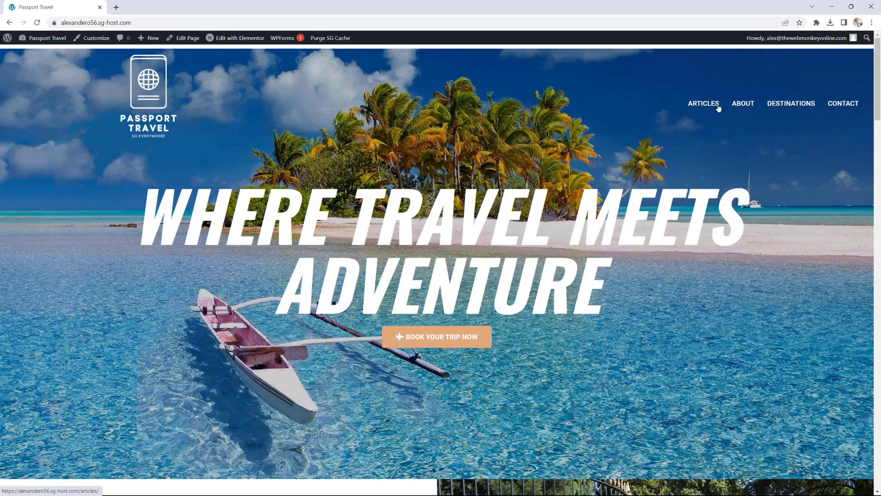
left_click(713, 106)
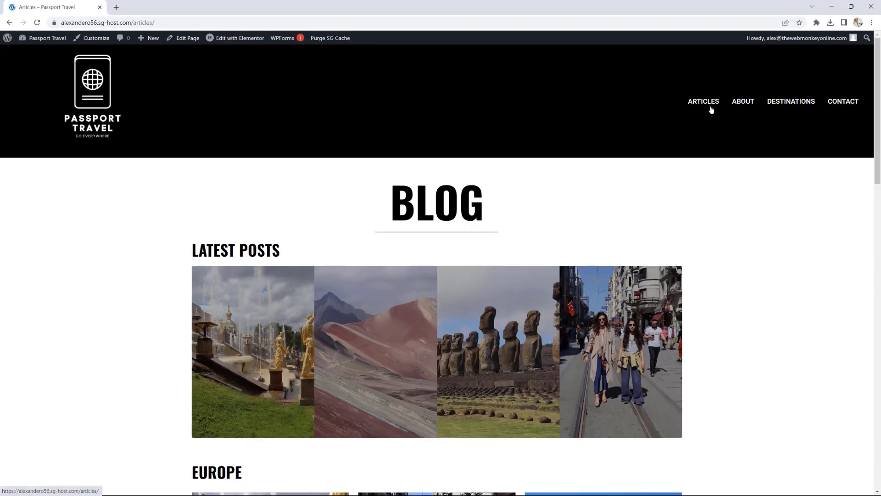
left_click(246, 42)
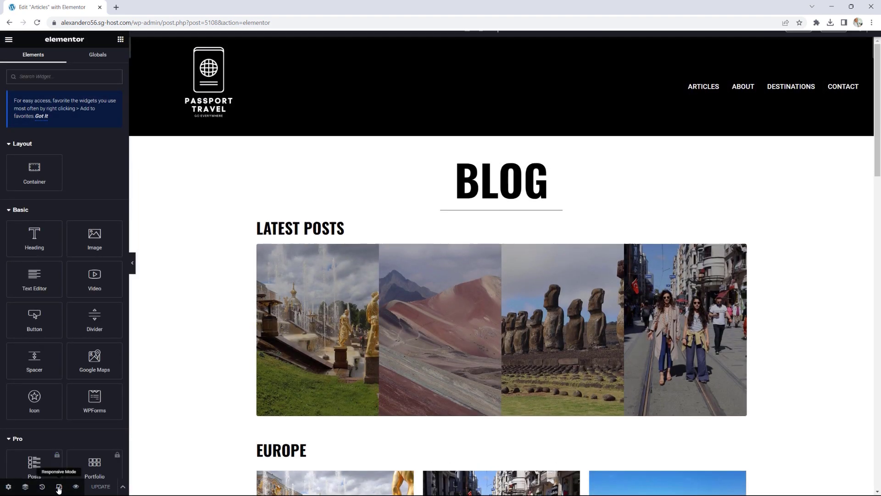
Step: In mobile view, set the BLOG heading's typography size to 75 px and click UPDATE
left_click(59, 487)
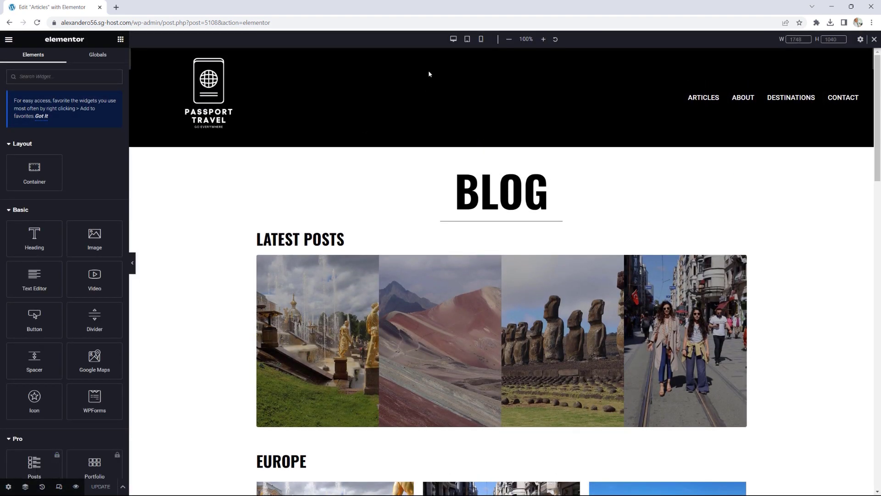
left_click(481, 39)
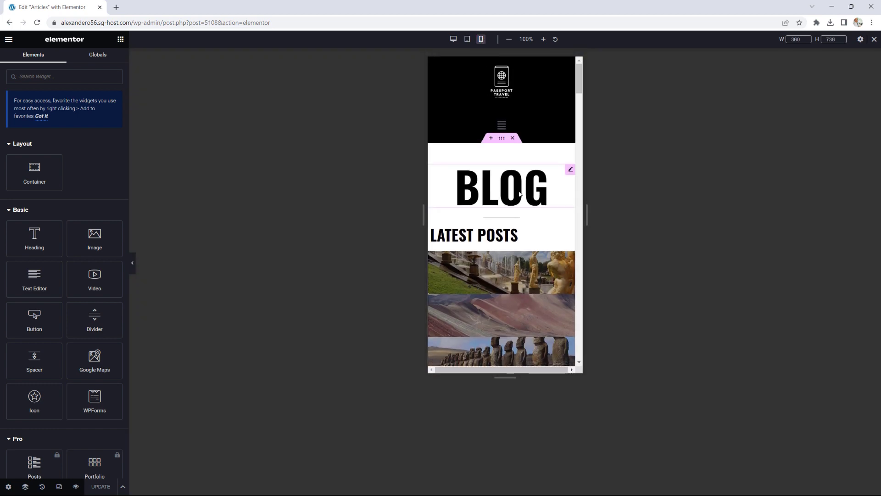
left_click(570, 170)
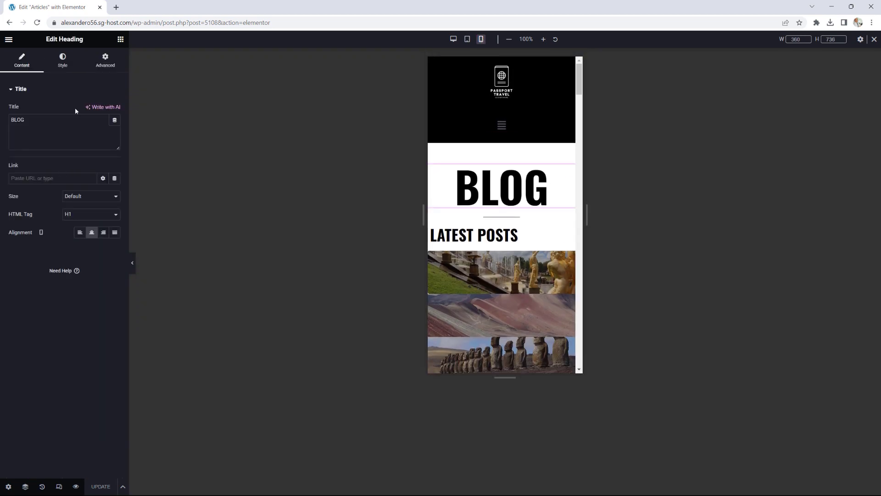
left_click(64, 62)
left_click(115, 127)
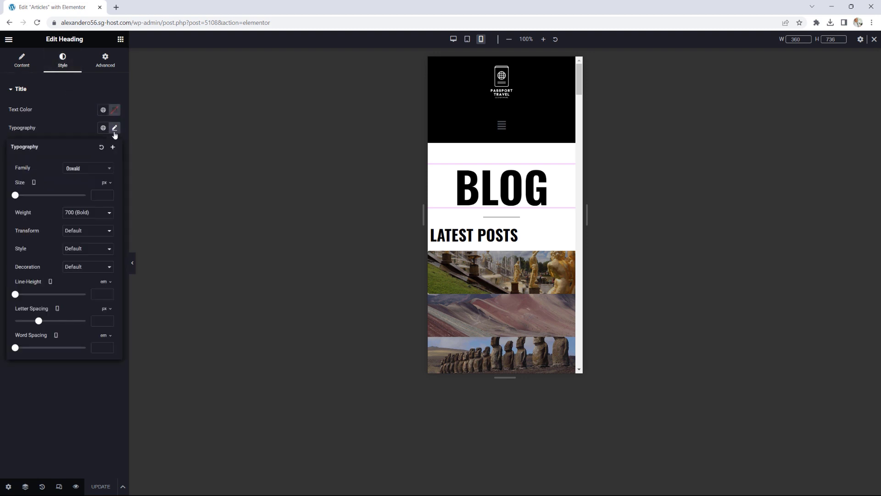
left_click_drag(16, 196, 43, 197)
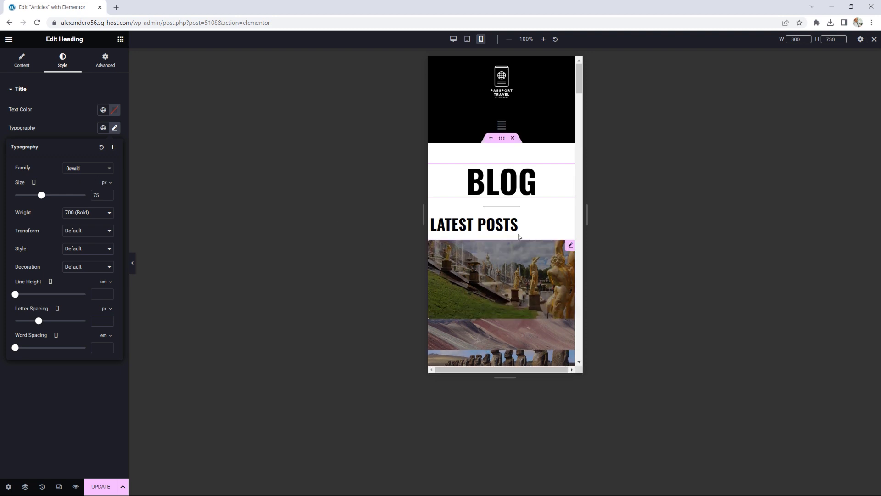
left_click(102, 487)
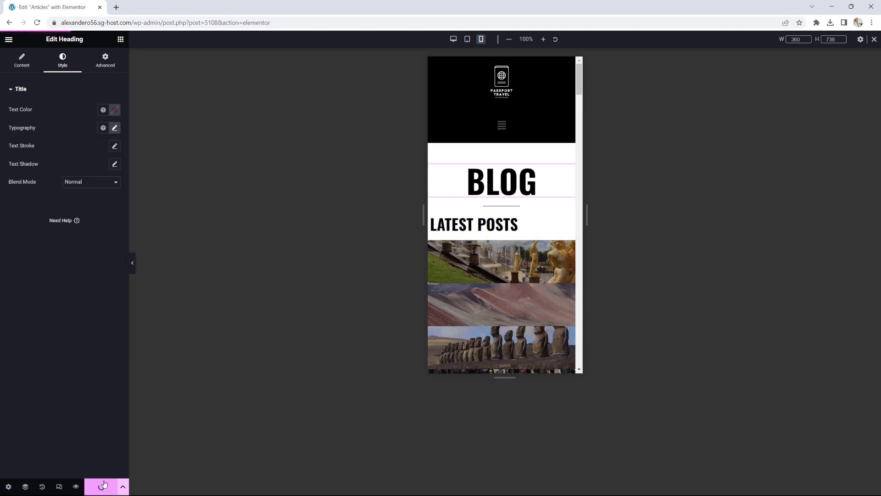
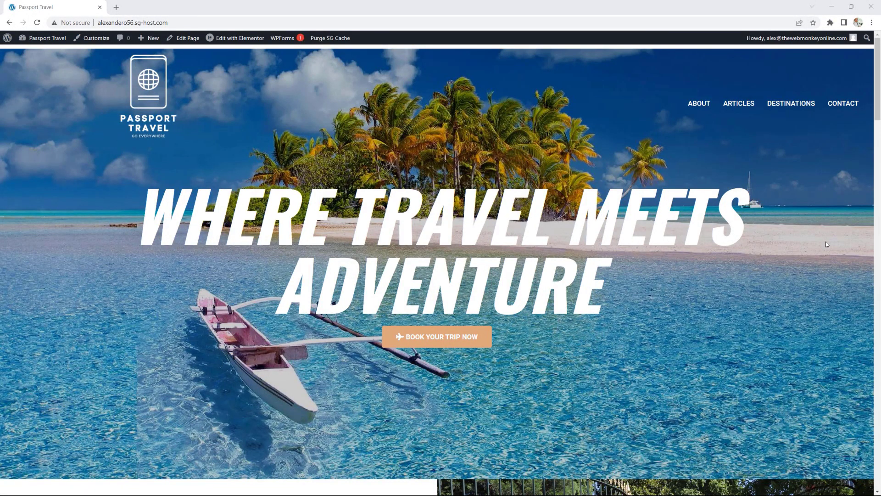
Step: Open the 'Fashion in Istanbul' post from the Europe section of the Articles page
left_click(740, 106)
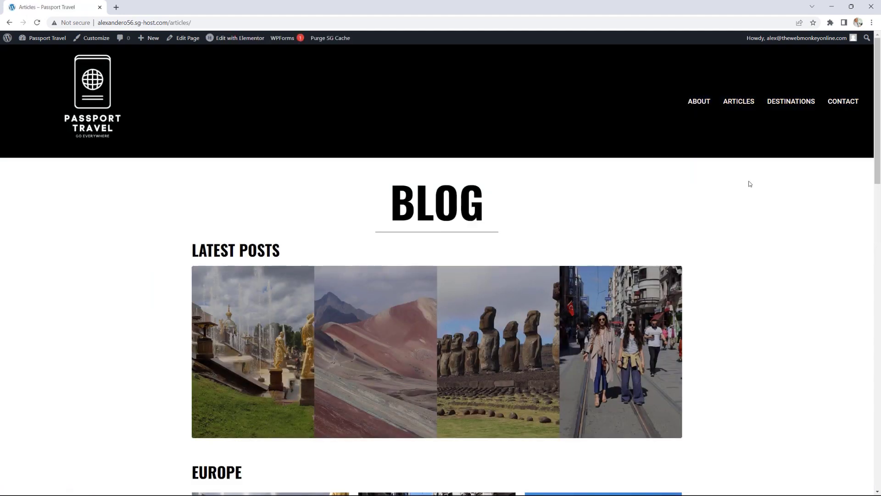
scroll(749, 183, "down", 5)
scroll(749, 184, "down", 1)
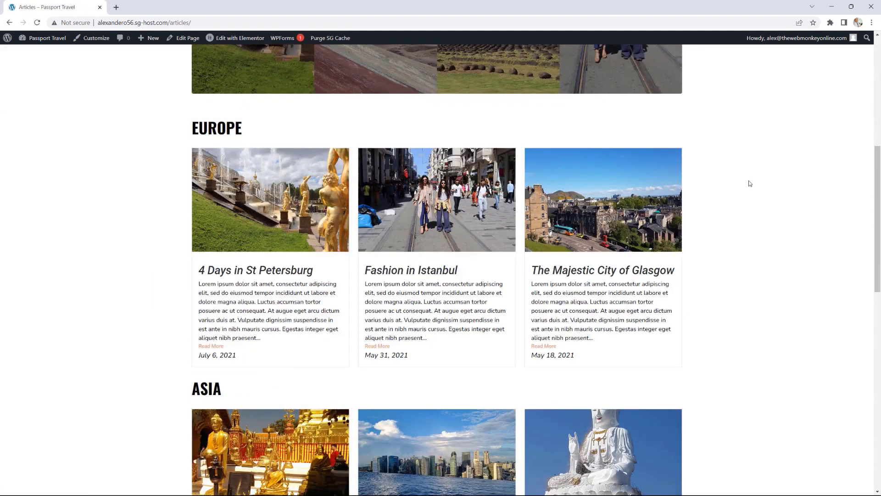
left_click(436, 270)
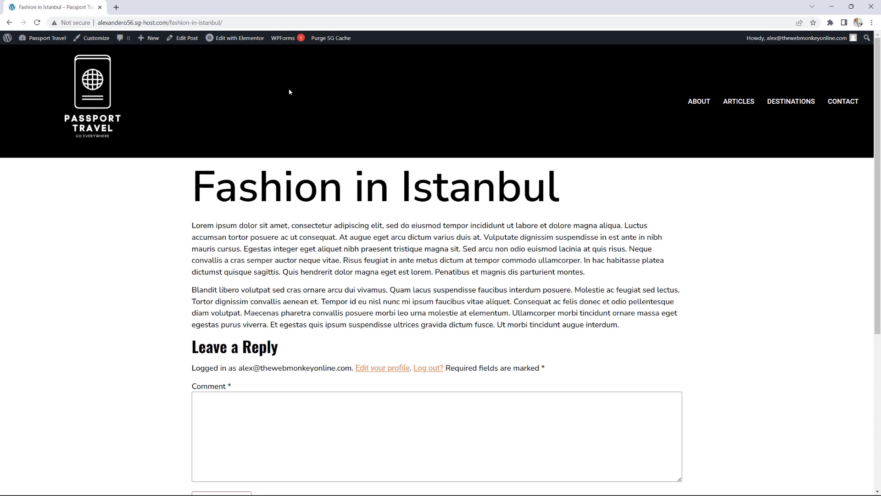
Step: Open the post in Elementor and insert an Image widget with the Istanbul street photo
left_click(187, 39)
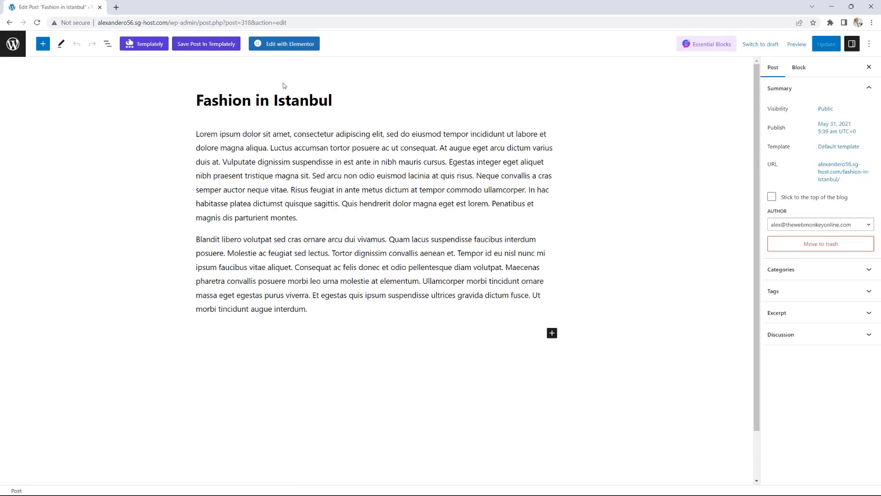
left_click(291, 43)
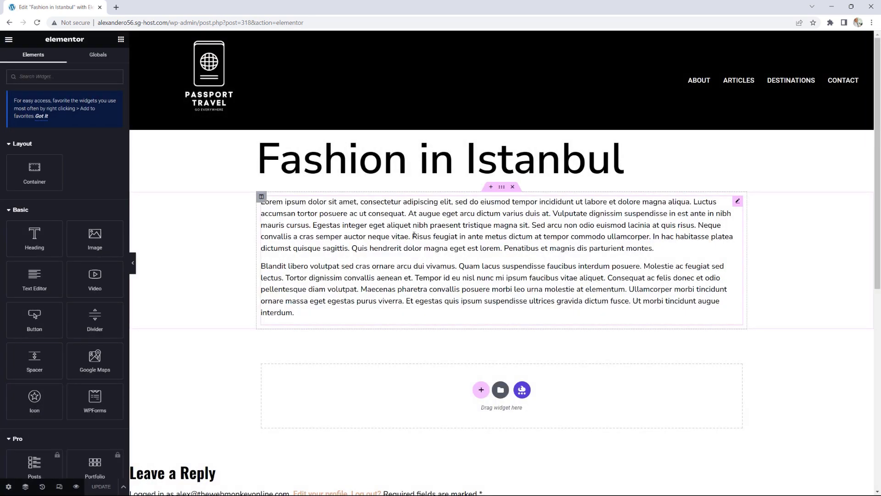
left_click_drag(95, 236, 467, 394)
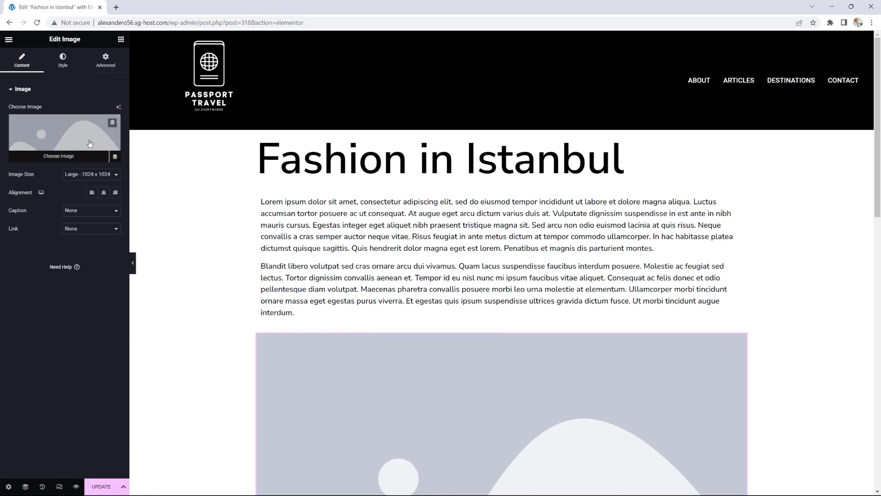
left_click(89, 143)
left_click(164, 74)
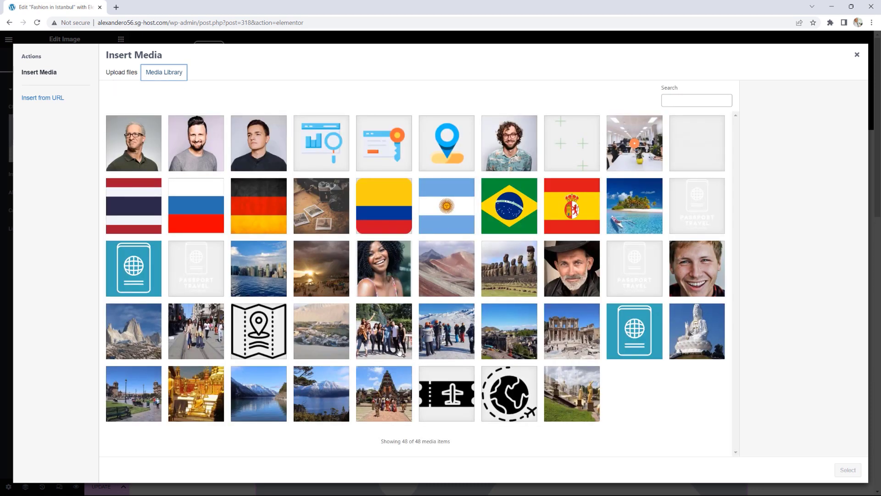
left_click(192, 341)
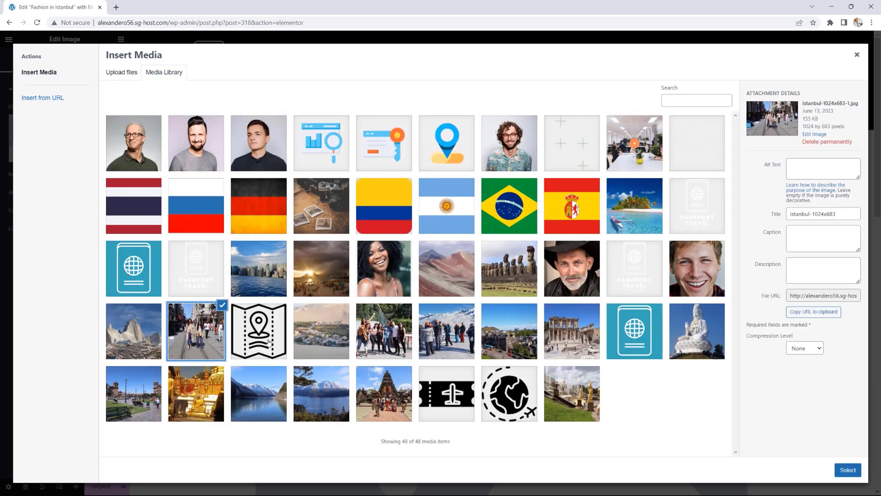
left_click(845, 469)
Step: Move the photo above the paragraphs, convert the text section to a container, and delete the original
left_click_drag(499, 327, 489, 195)
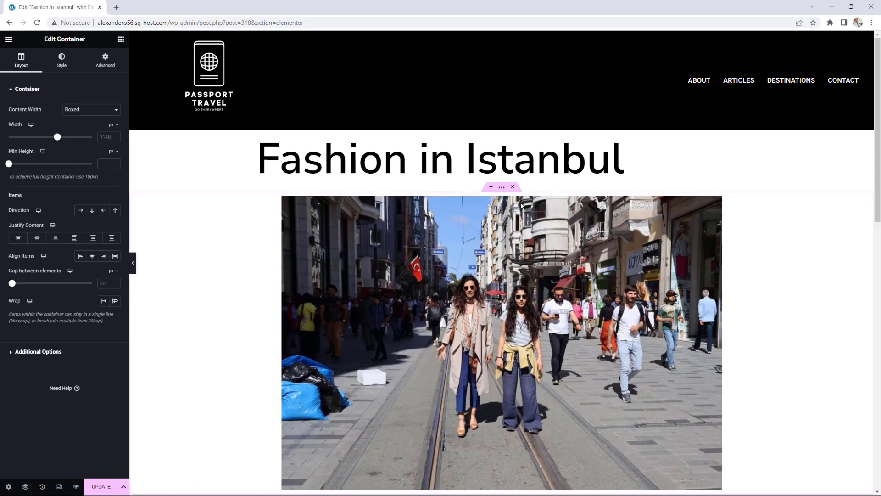
scroll(759, 284, "down", 5)
scroll(760, 287, "down", 1)
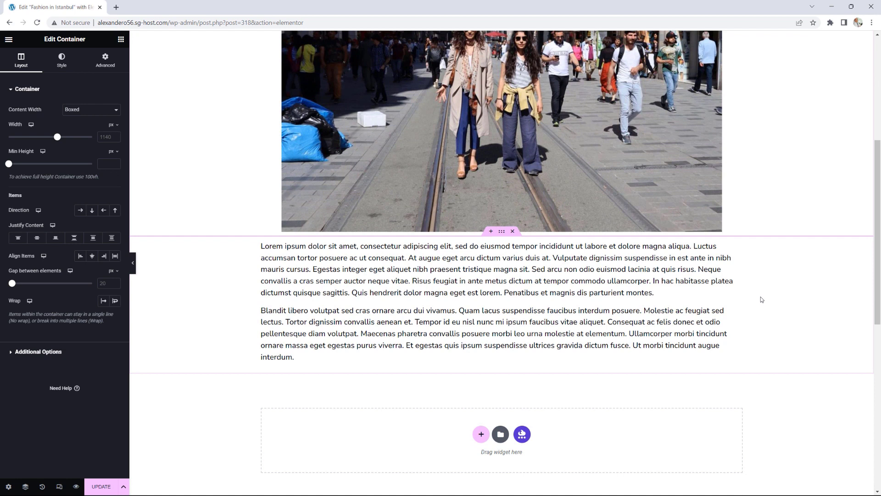
left_click(503, 233)
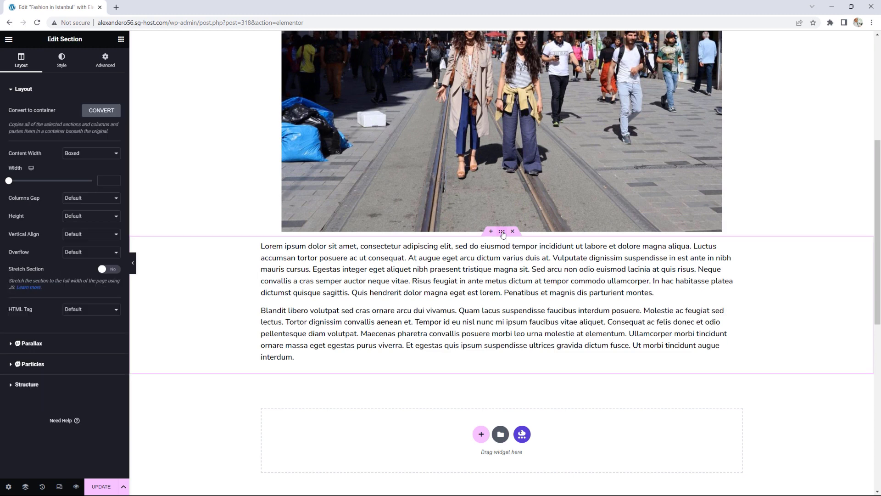
left_click(97, 112)
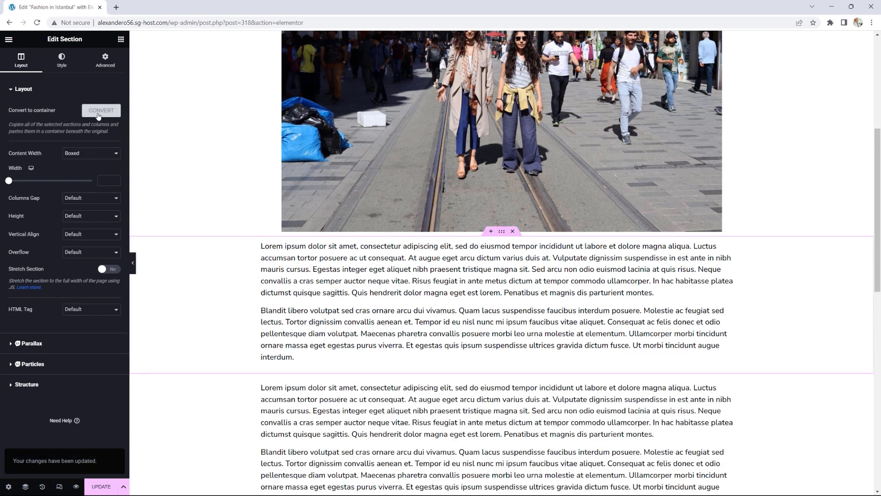
left_click(513, 232)
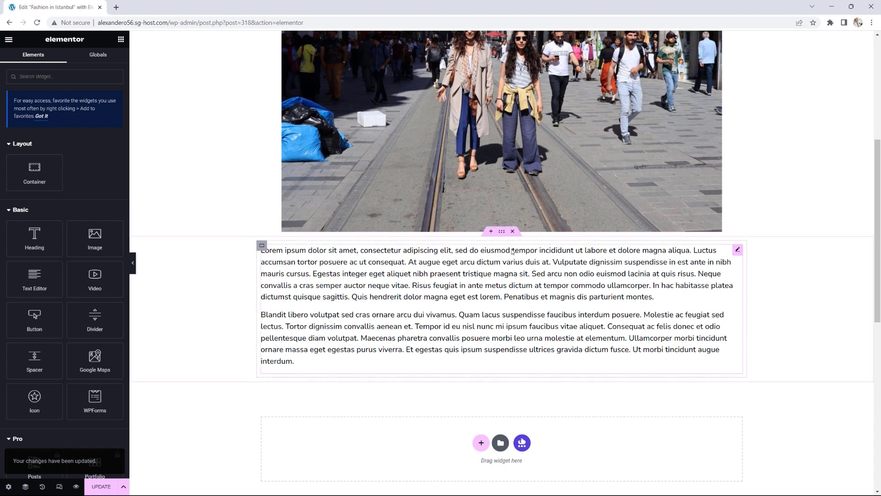
scroll(582, 311, "up", 3)
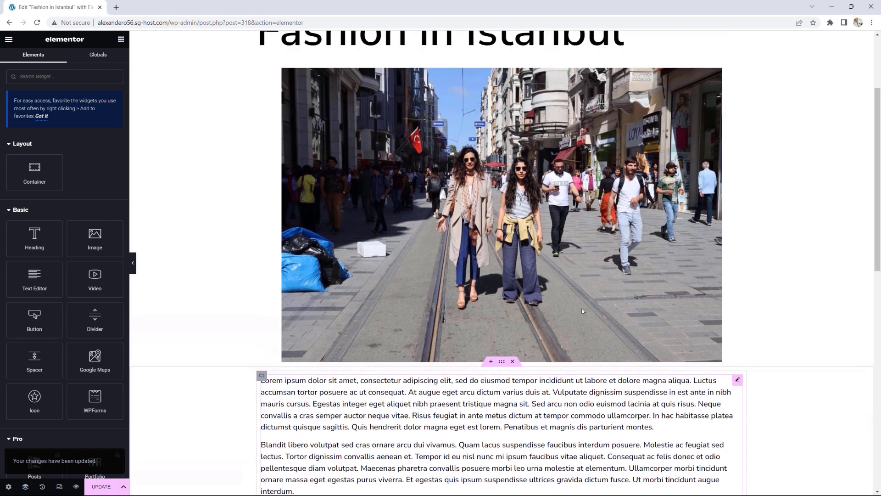
scroll(582, 311, "up", 3)
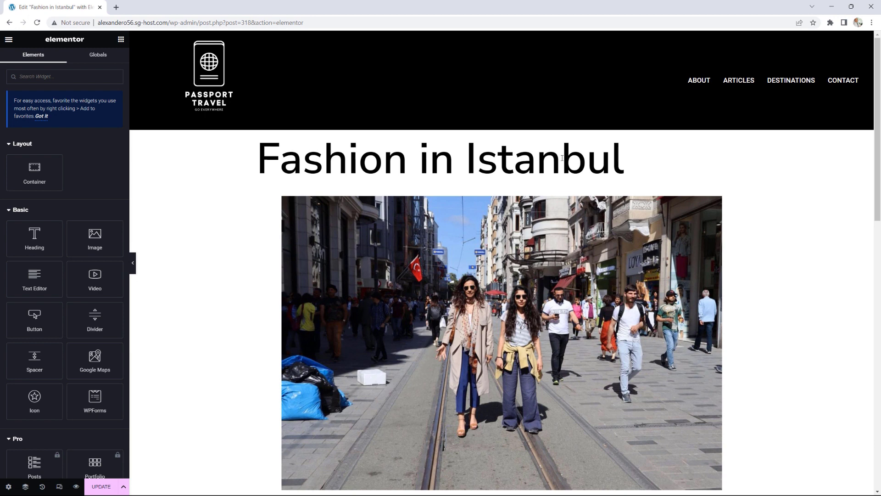
Step: Save the post changes with UPDATE
left_click_drag(586, 158, 409, 158)
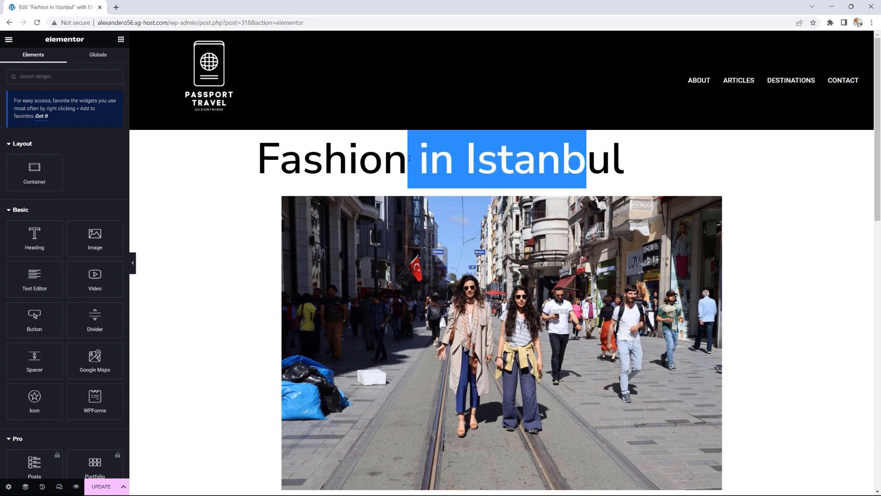
left_click(321, 161)
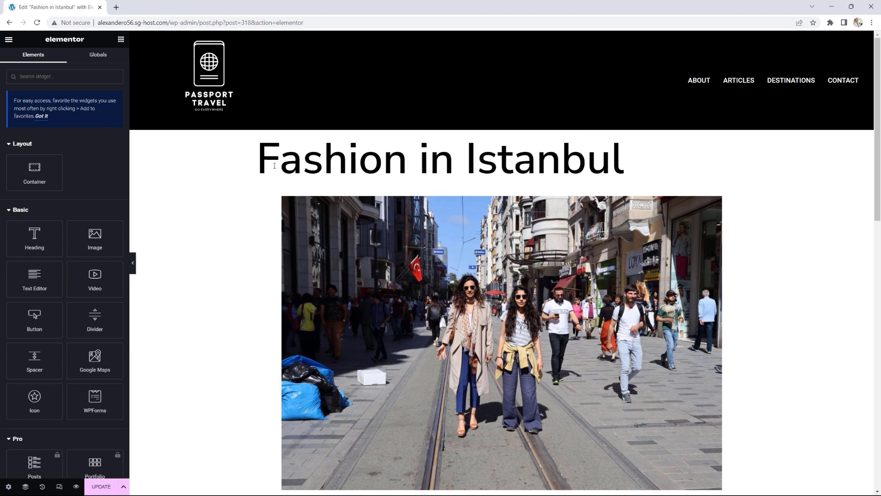
left_click_drag(275, 166, 498, 163)
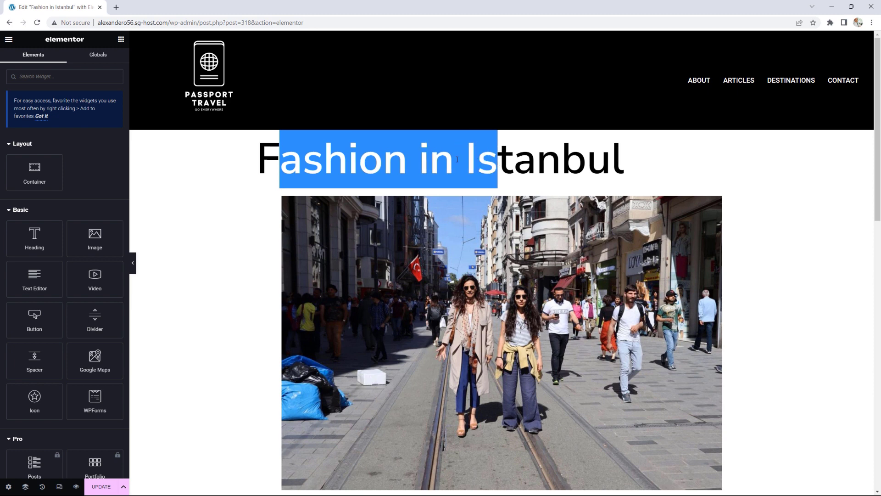
left_click(100, 485)
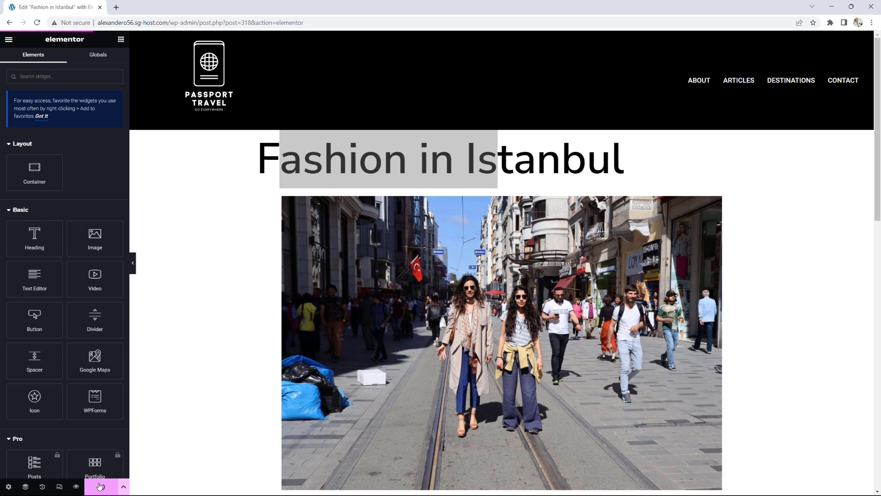
Step: In Site Settings > Typography, set the H1 font family to Oswald
left_click(8, 41)
left_click(52, 83)
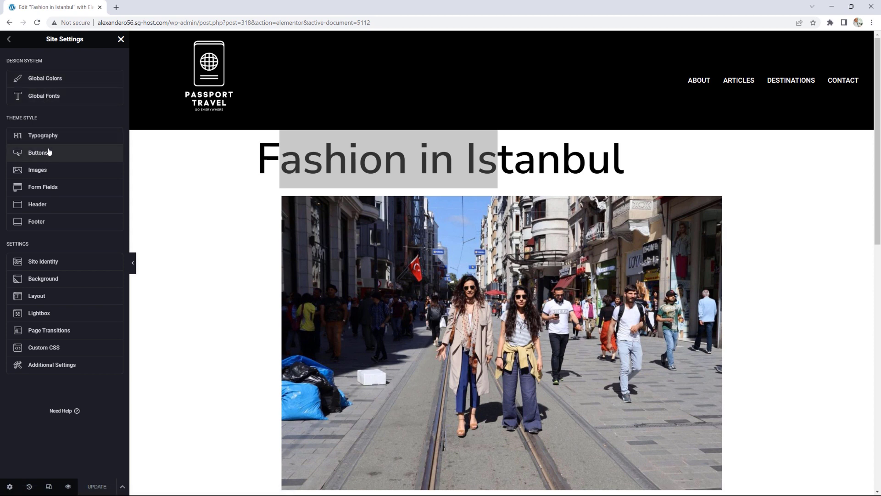
left_click(52, 136)
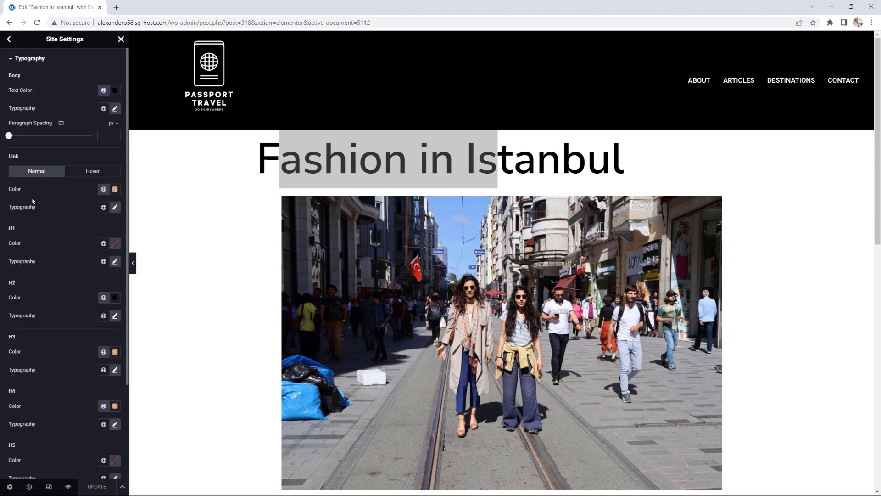
left_click(116, 263)
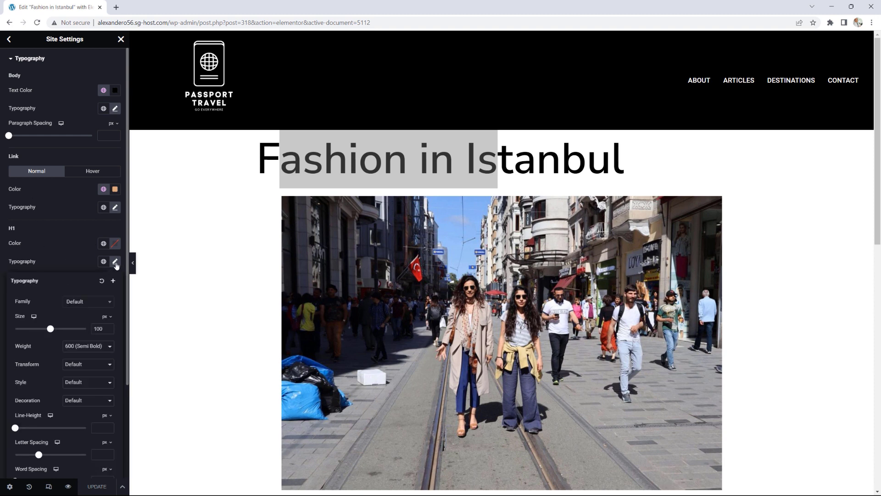
left_click(85, 302)
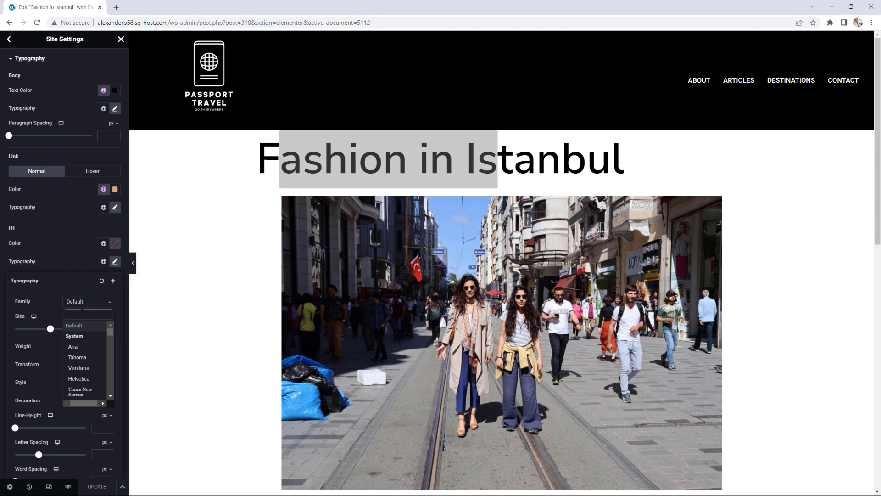
type("oswal")
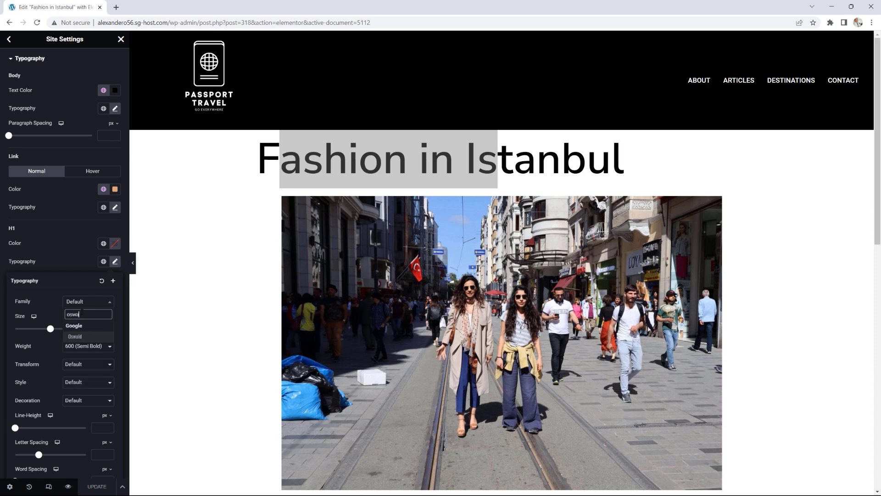
type("d")
left_click(74, 337)
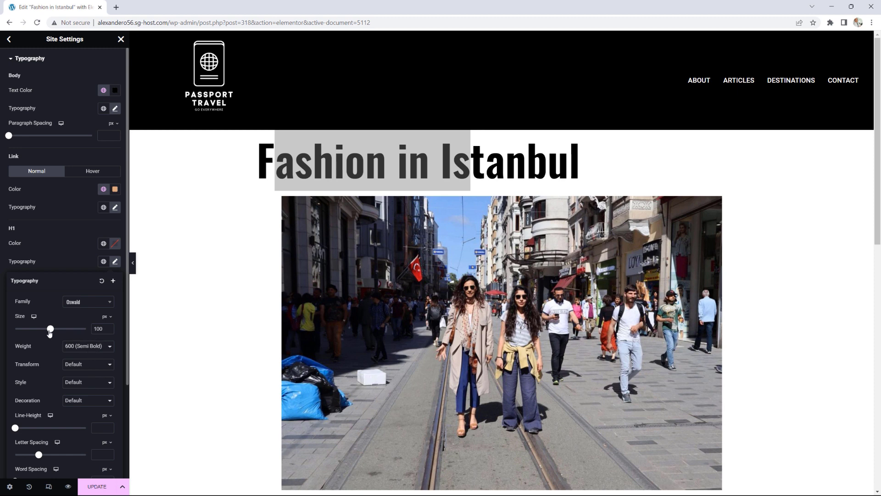
Step: Set the H1 size to 72 px and style to Italic, then preview the home page
left_click_drag(50, 331, 39, 332)
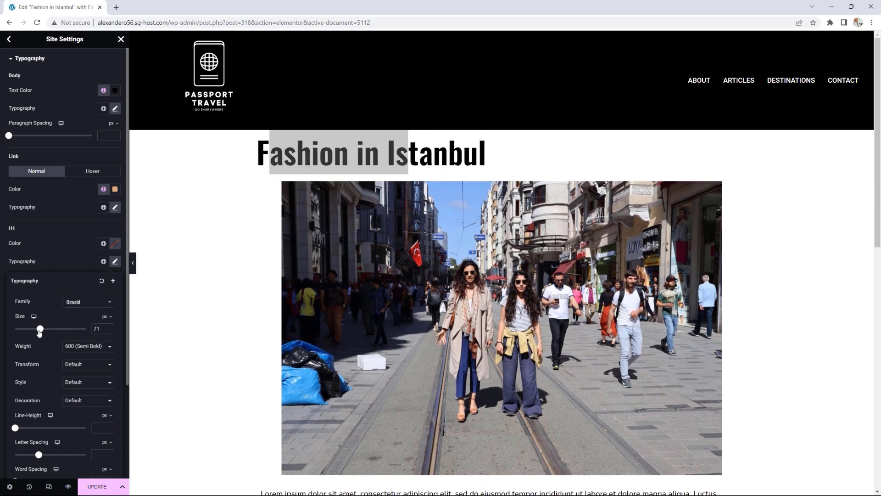
left_click(109, 327)
scroll(110, 330, "down", 1)
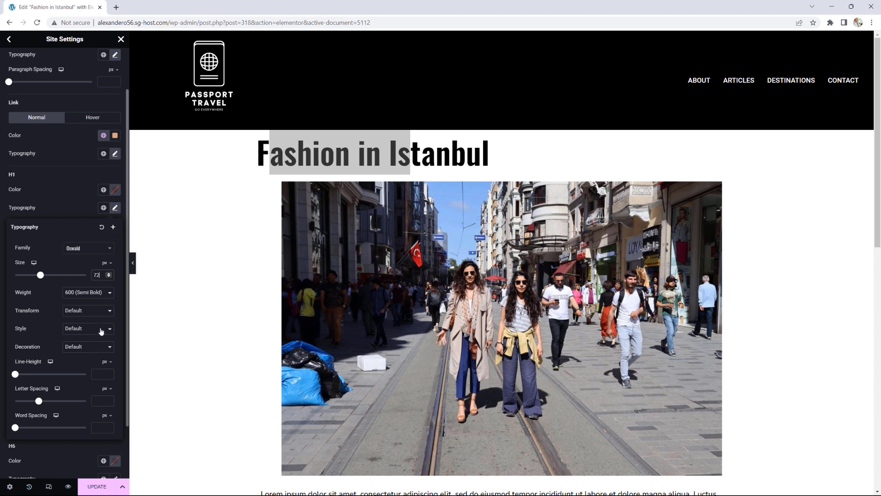
left_click(96, 329)
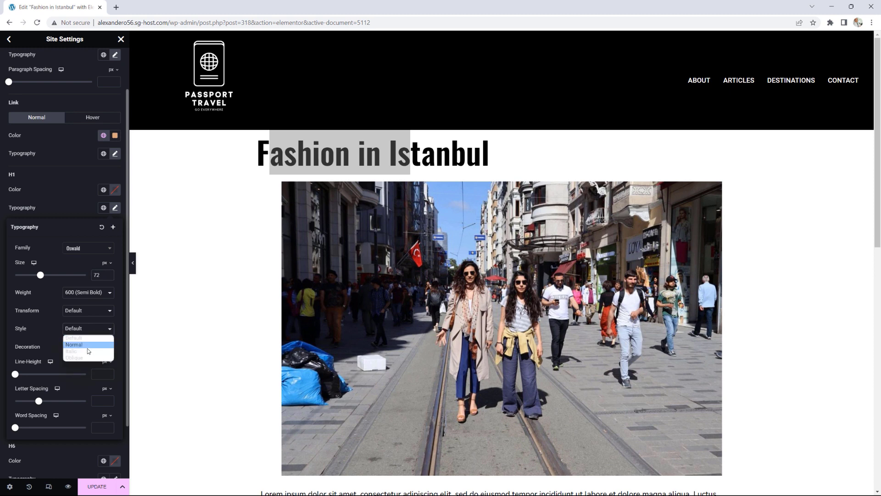
left_click(86, 351)
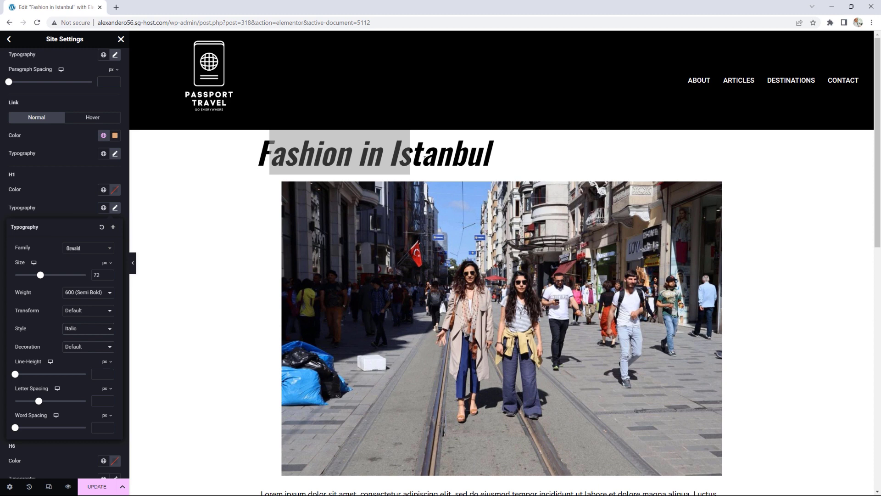
left_click(209, 72)
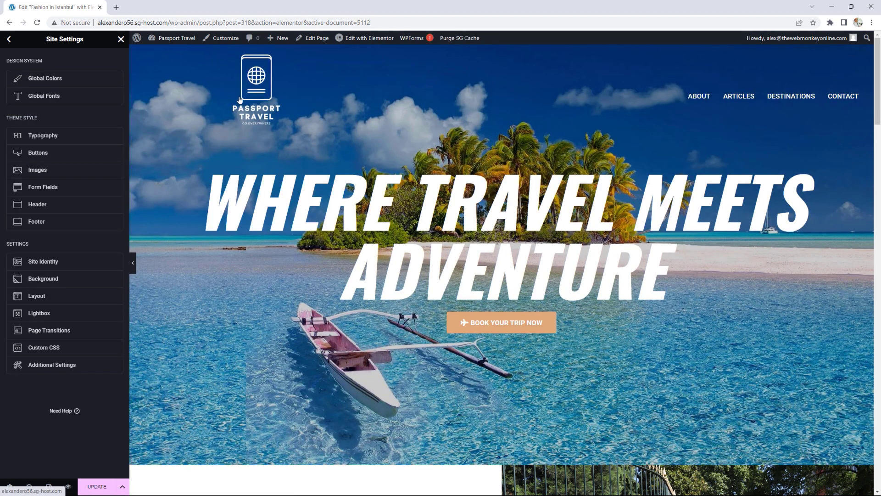
Step: Close Site Settings discarding the changes, leave the editor, and go to All Posts
left_click_drag(321, 204, 640, 234)
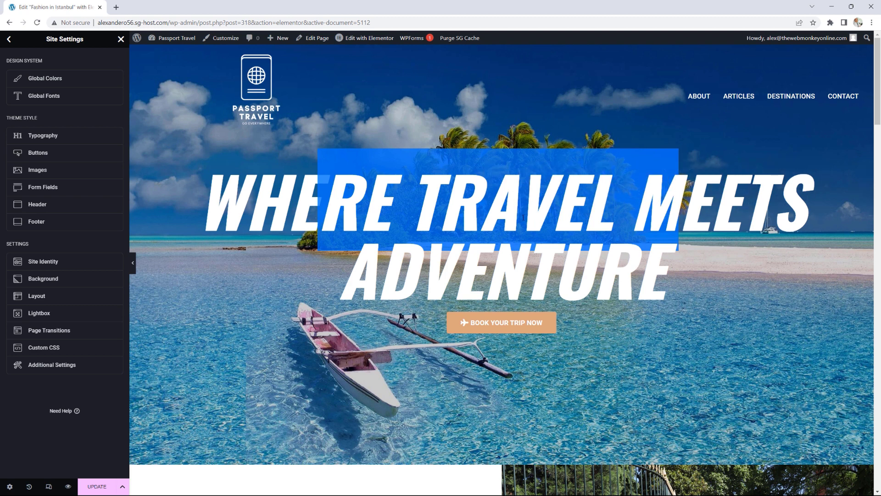
left_click(40, 136)
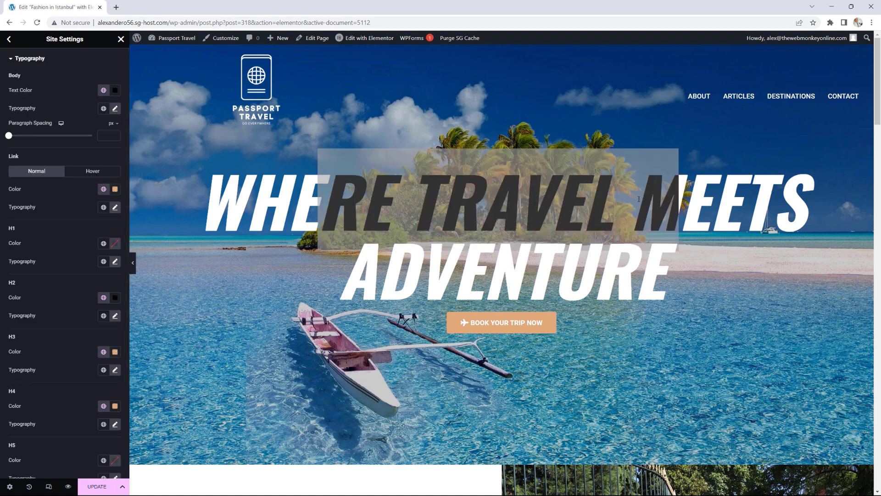
left_click_drag(391, 198, 547, 196)
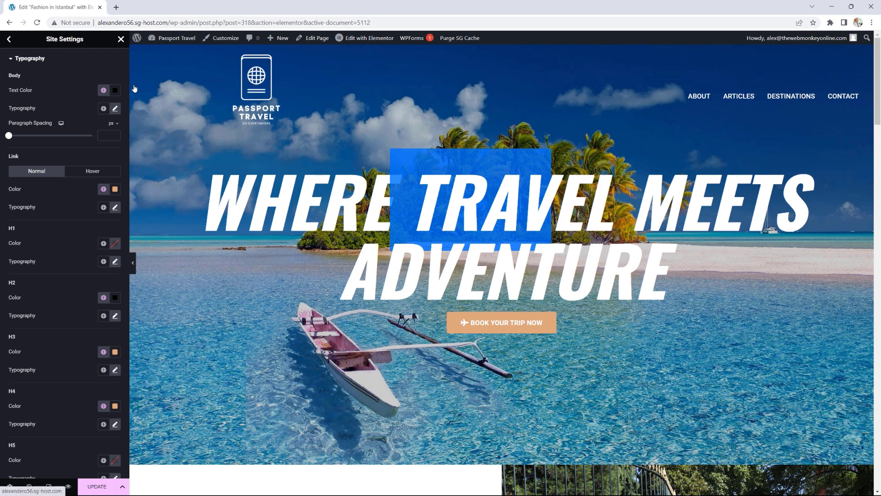
left_click(8, 40)
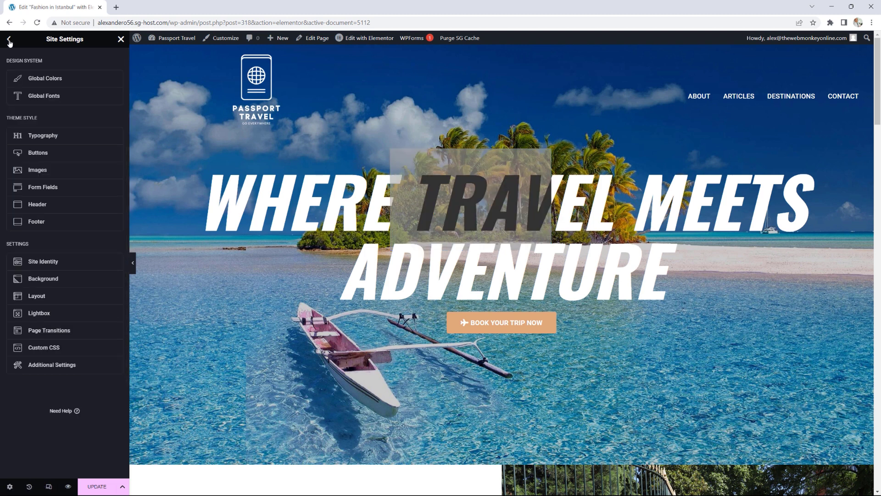
left_click(121, 39)
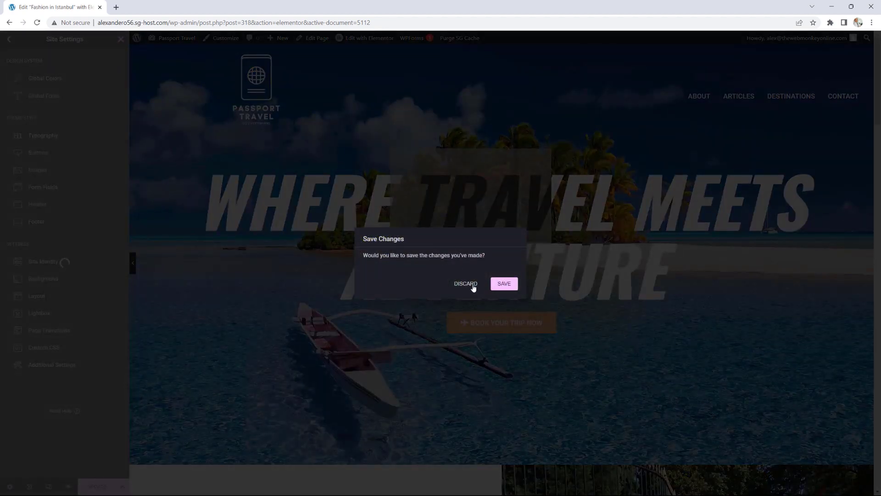
left_click(474, 287)
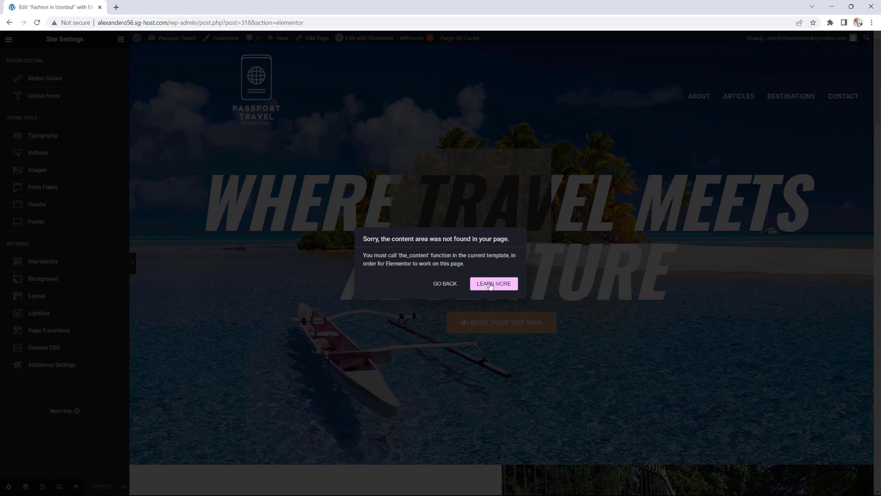
left_click(436, 285)
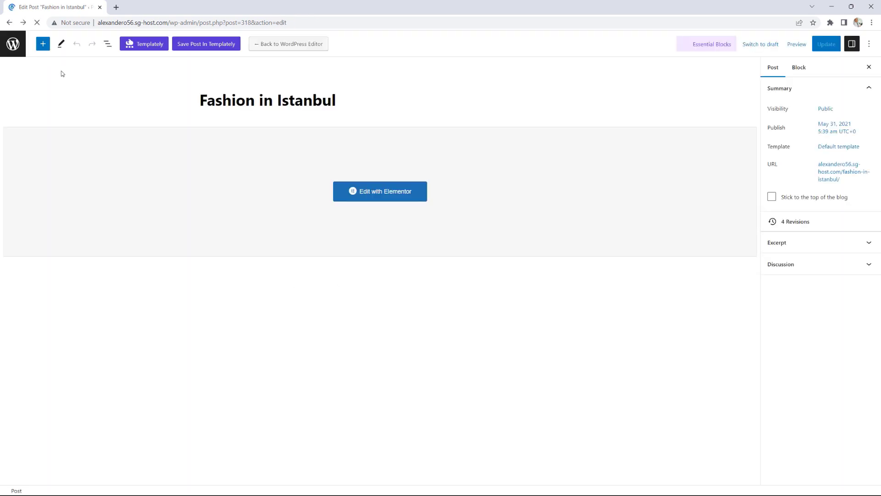
left_click(13, 46)
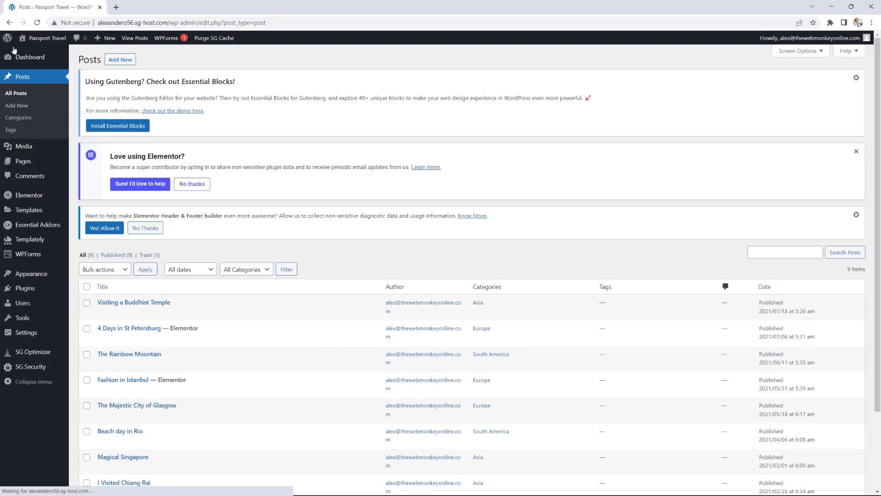
Step: In Essential Addons Elements, switch every element off with Global Control
left_click(49, 226)
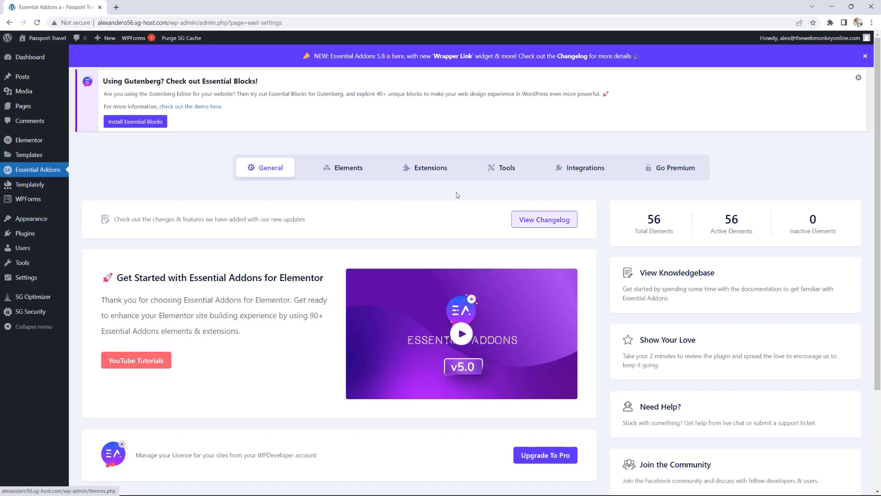
left_click(357, 174)
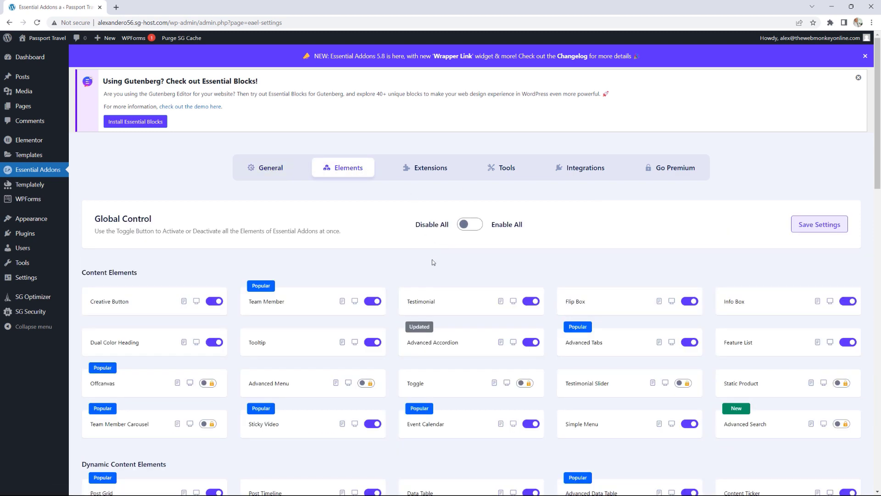
scroll(434, 262, "down", 2)
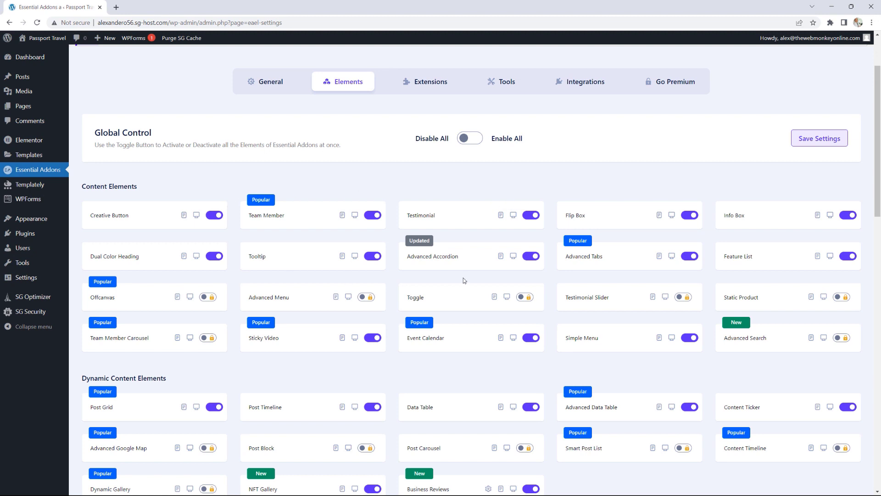
scroll(463, 277, "up", 1)
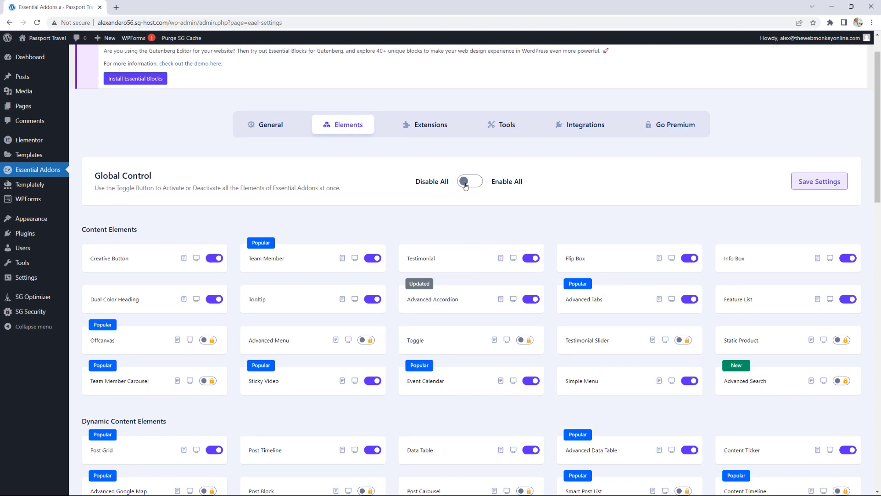
left_click(465, 182)
left_click(465, 182)
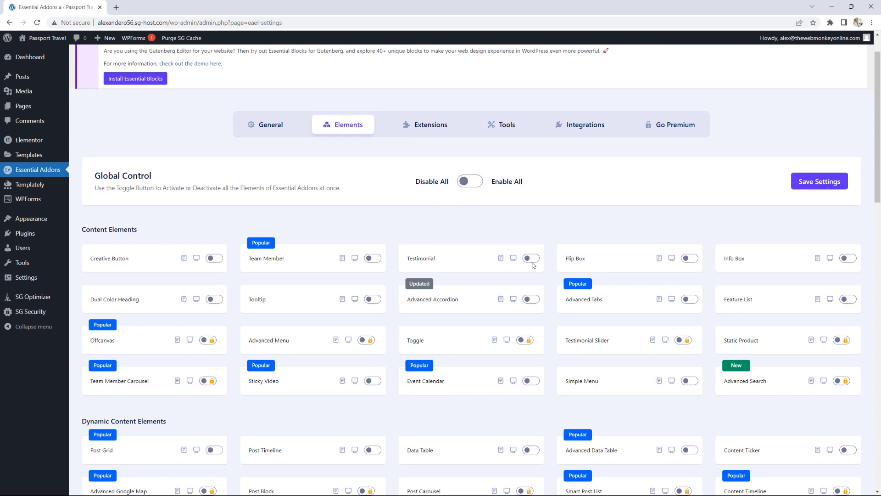
Step: Enable only the Post Grid and Post Timeline elements, then view Extensions
scroll(532, 265, "down", 2)
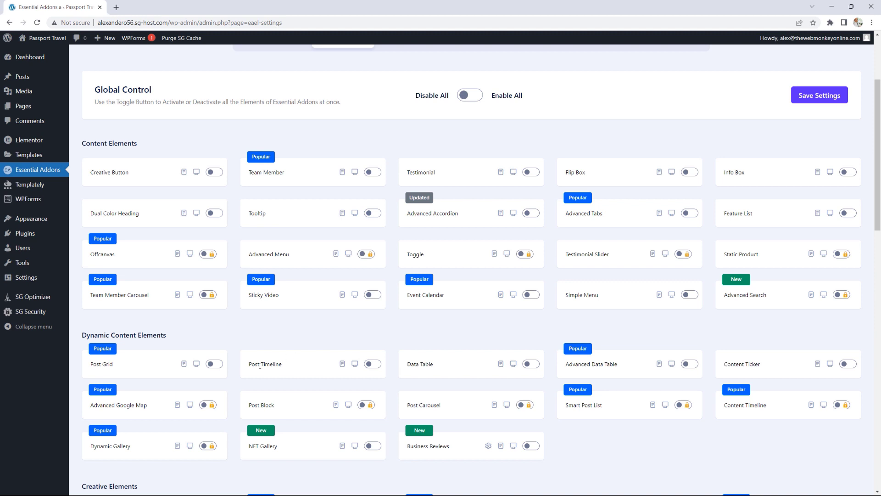
left_click(218, 365)
left_click(374, 366)
scroll(459, 249, "up", 3)
left_click(438, 122)
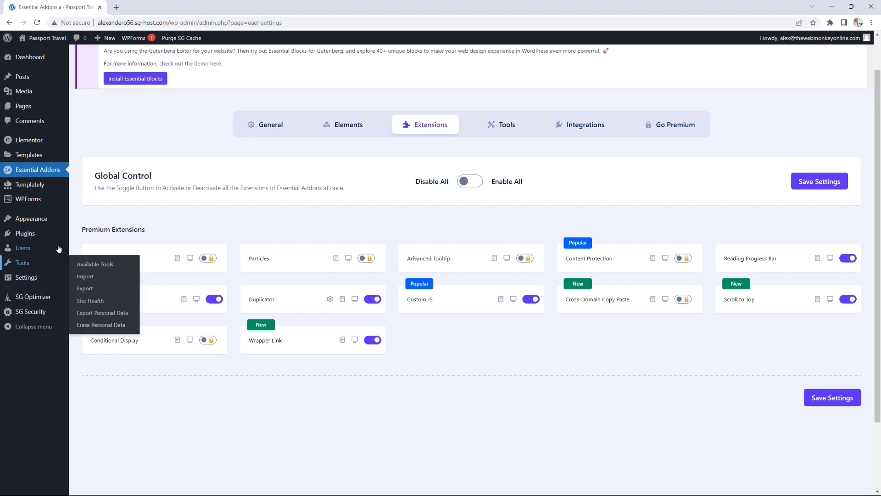
Step: Search the Add New Plugins directory for 'elementor'
left_click(90, 235)
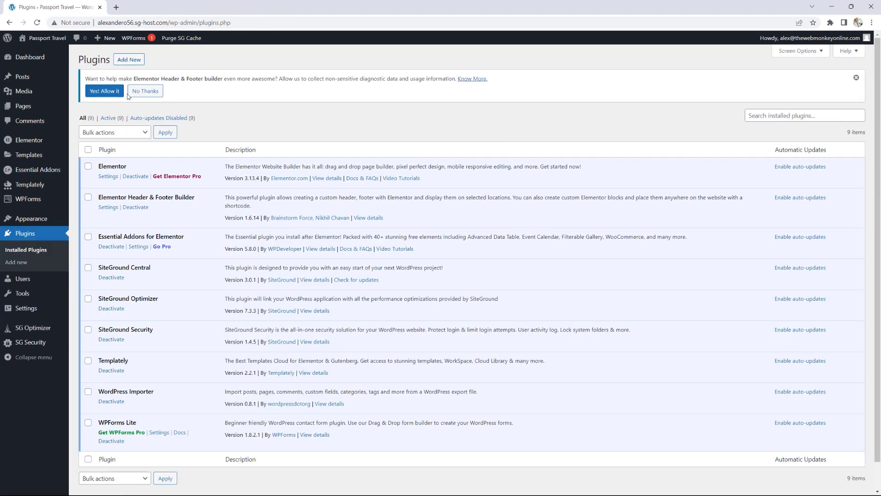
left_click(134, 61)
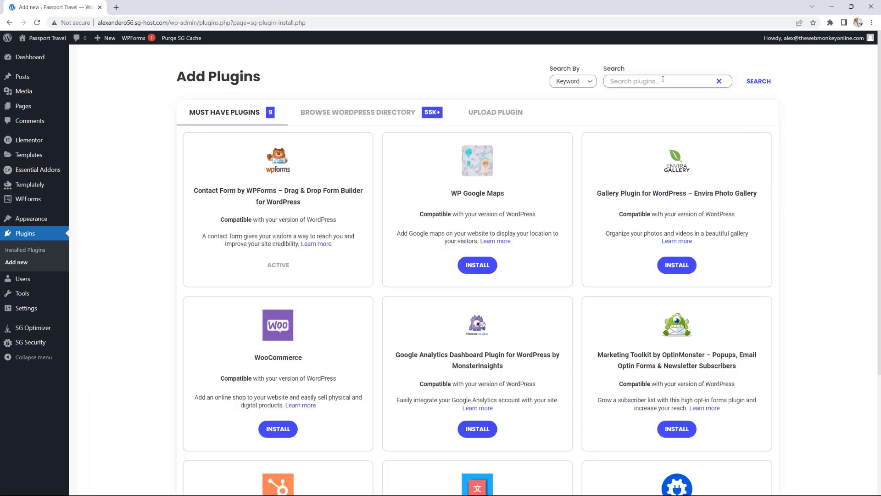
left_click(663, 80)
type("elementor")
key("Return")
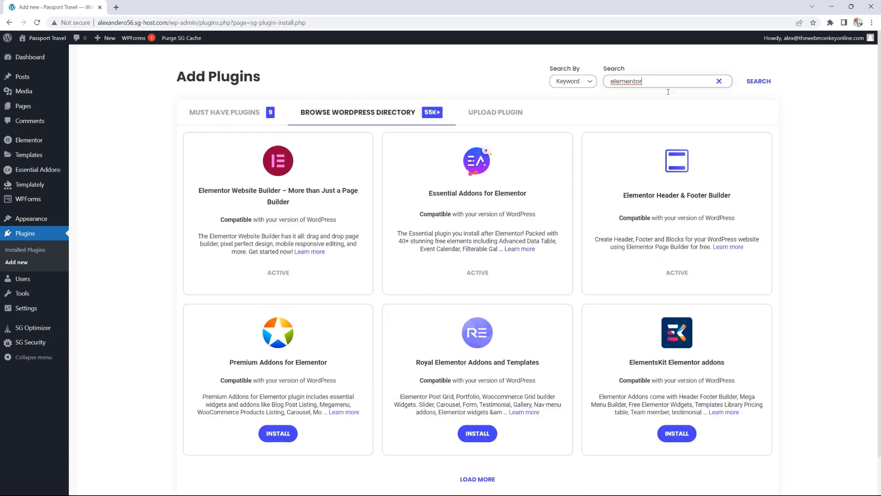
Step: Browse the elementor plugin results, loading more results twice
scroll(505, 206, "down", 2)
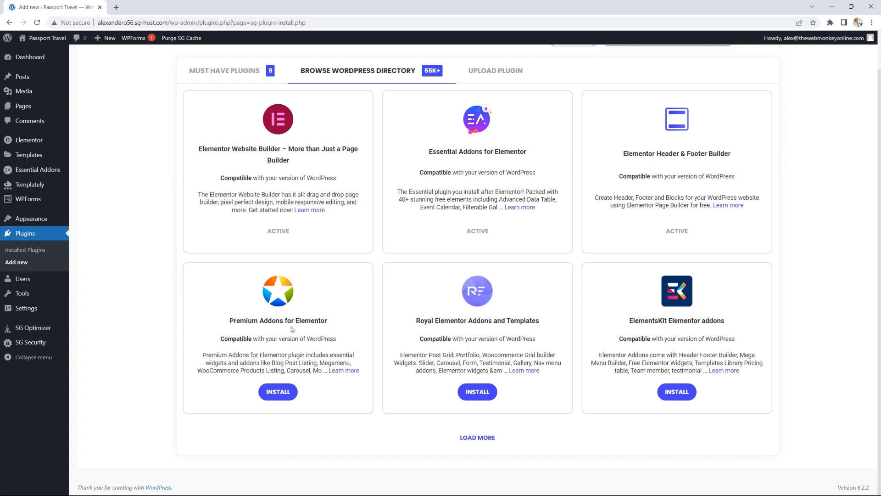
left_click(481, 440)
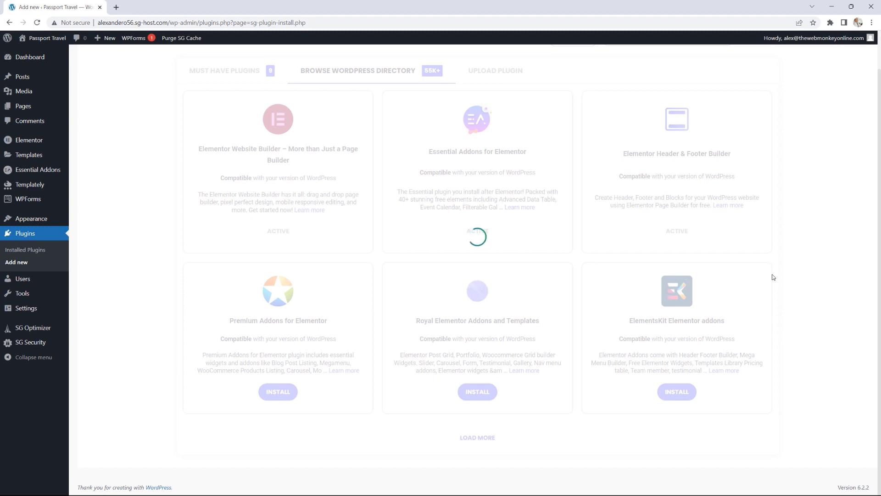
scroll(773, 278, "down", 3)
scroll(773, 278, "down", 2)
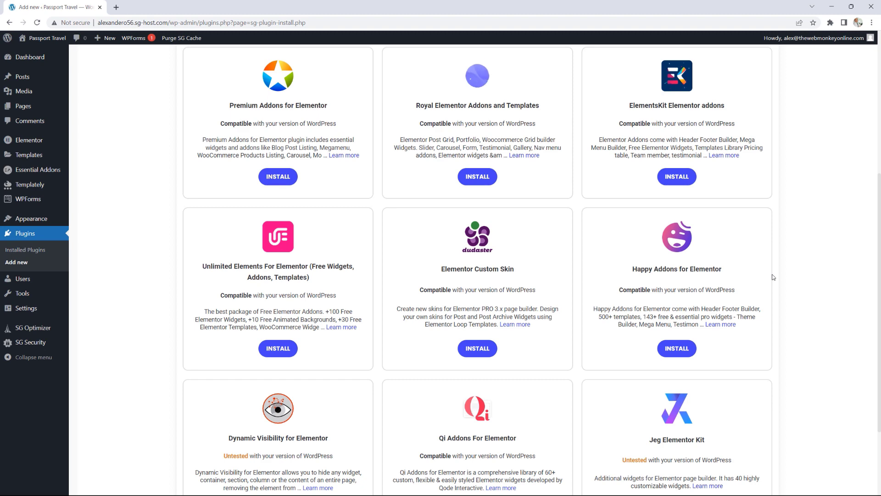
scroll(768, 273, "up", 3)
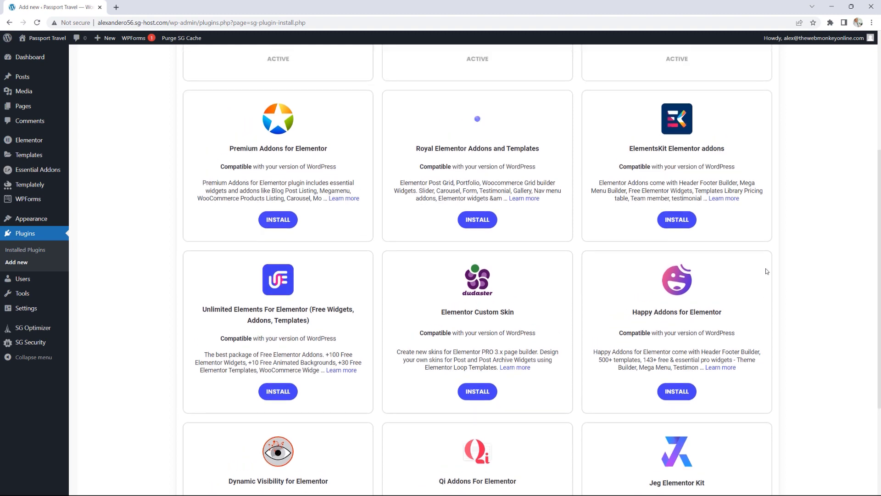
scroll(766, 271, "down", 2)
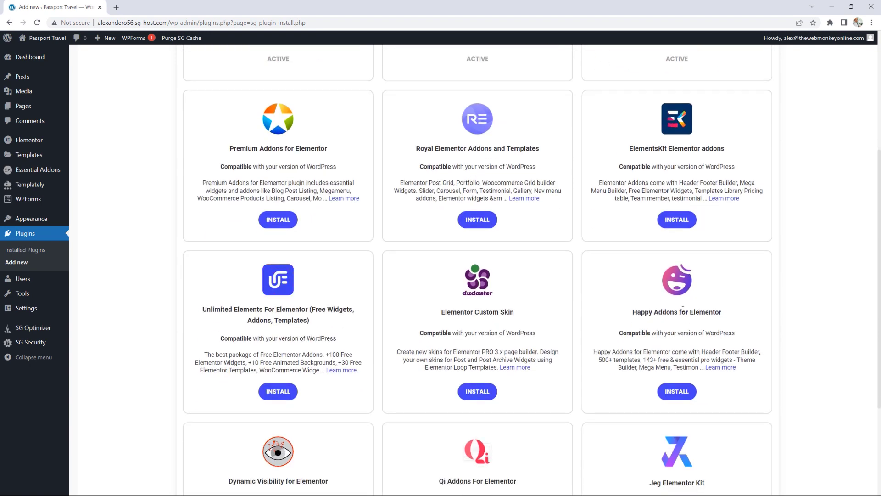
scroll(683, 309, "down", 4)
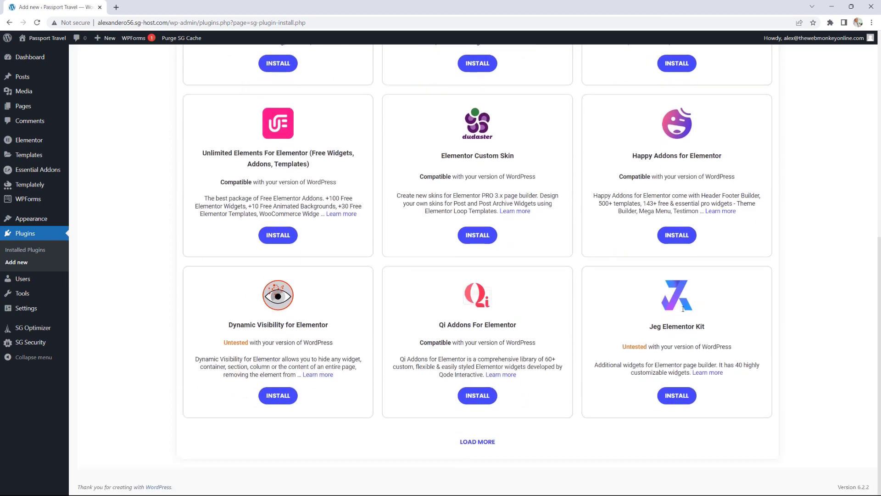
scroll(683, 309, "up", 7)
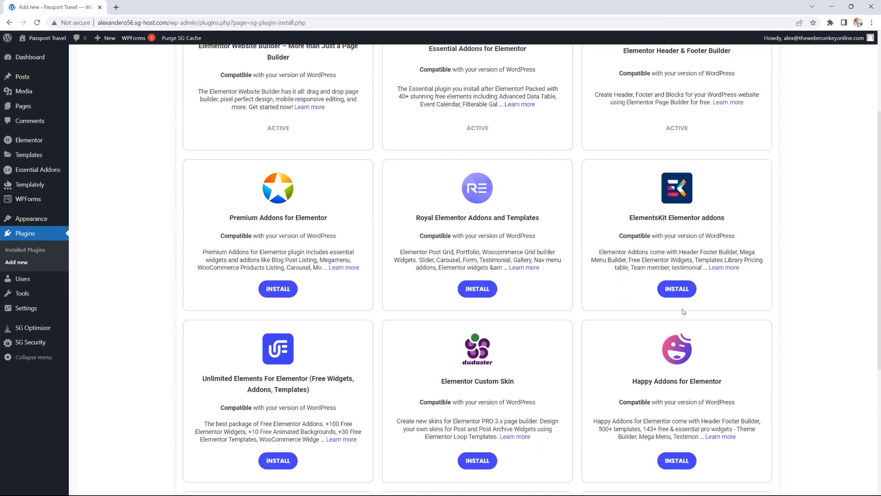
scroll(682, 311, "down", 8)
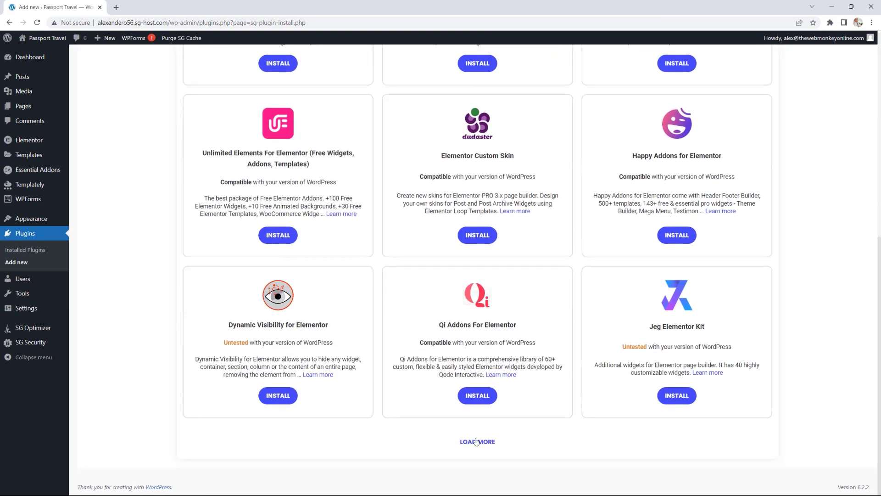
left_click(475, 443)
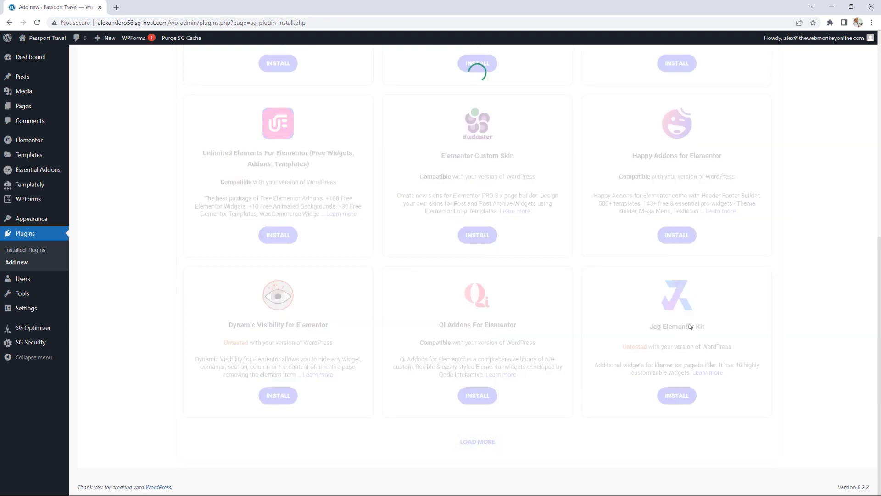
scroll(690, 324, "down", 5)
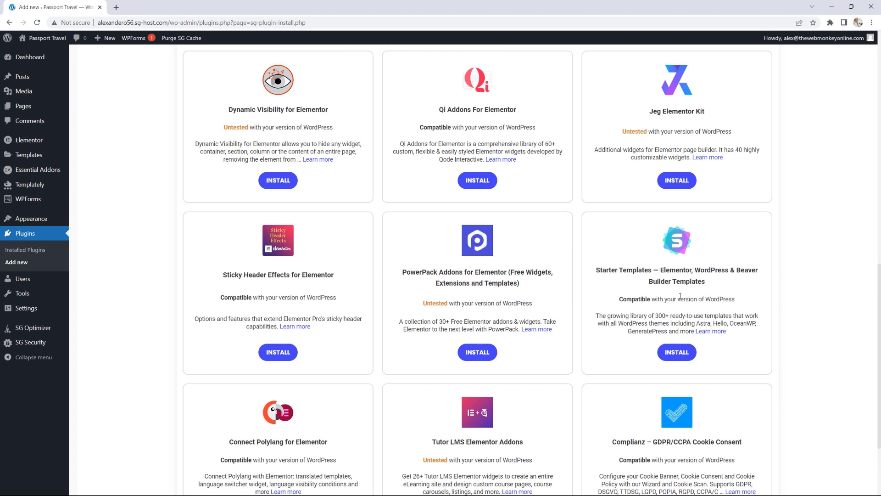
scroll(684, 287, "down", 1)
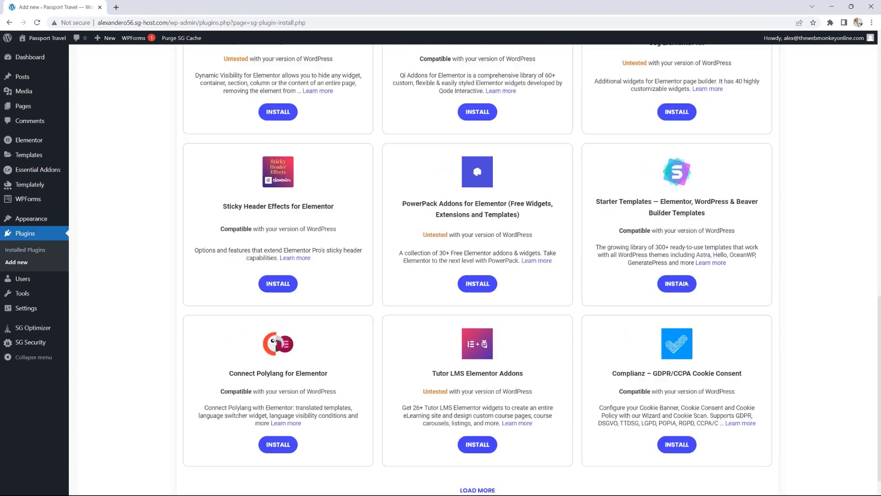
scroll(686, 283, "up", 10)
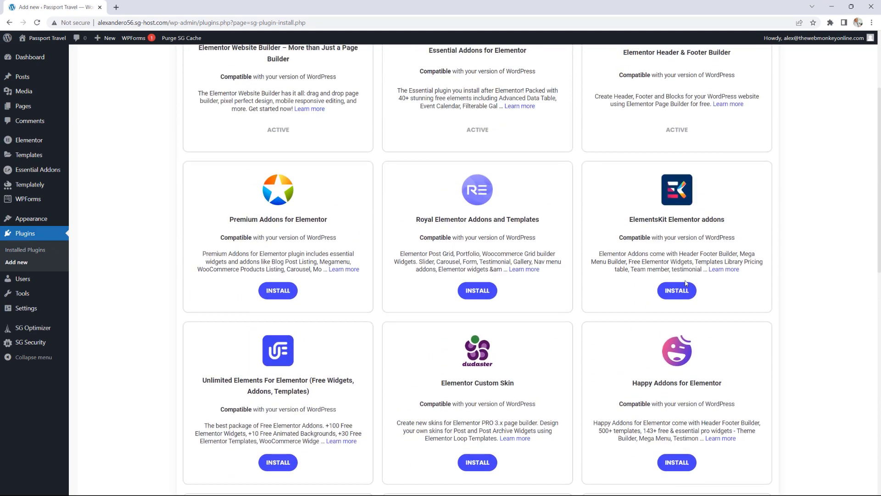
scroll(686, 283, "up", 2)
scroll(554, 309, "up", 1)
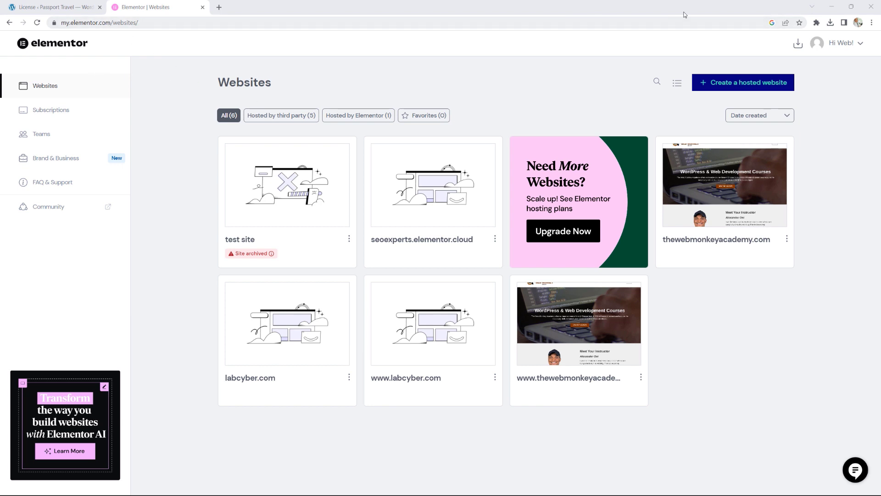
Step: Check the Elementor Pro download on my.elementor.com, then return to the WordPress License tab
mouse_move(572, 391)
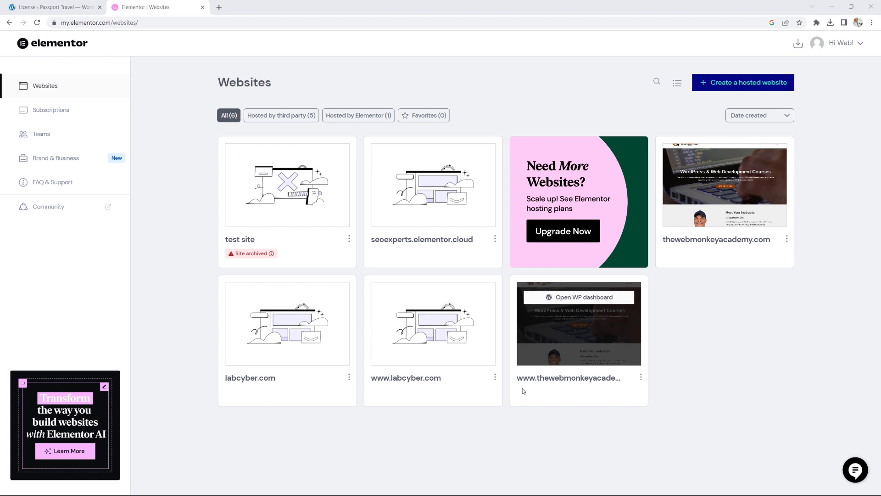
left_click(799, 46)
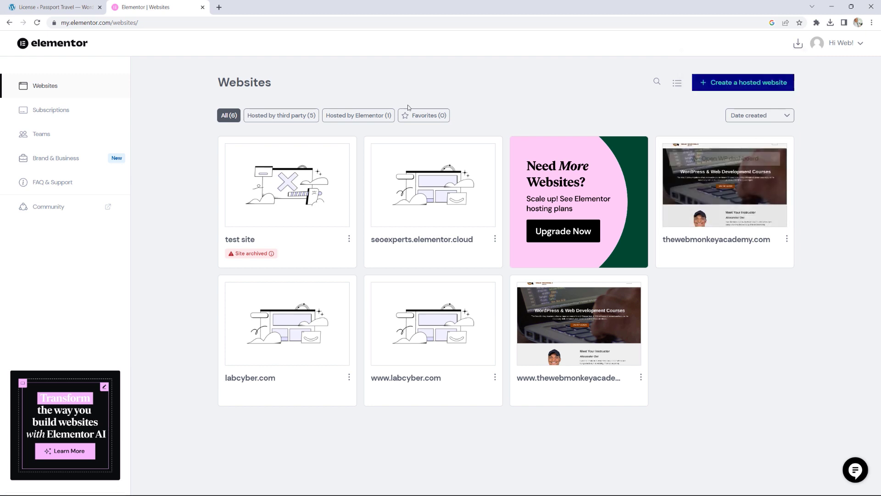
left_click(68, 10)
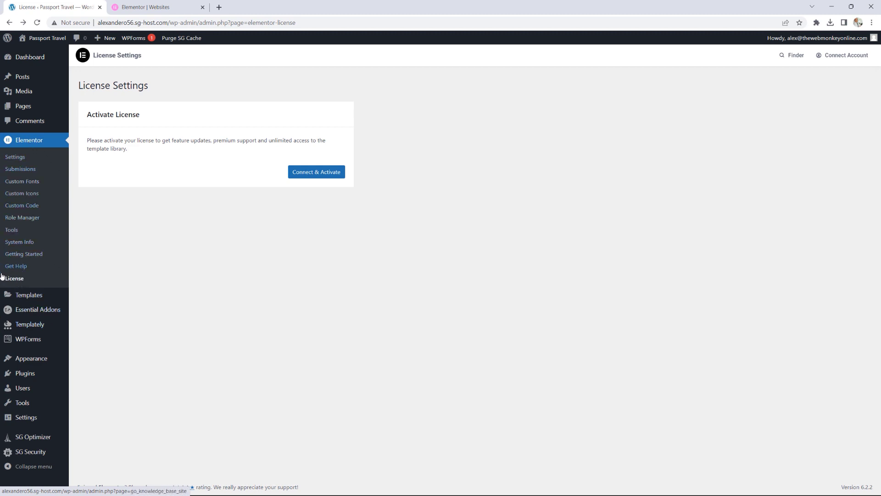
Step: Connect and activate the Elementor Pro license for this site, then open the connected account
left_click(313, 172)
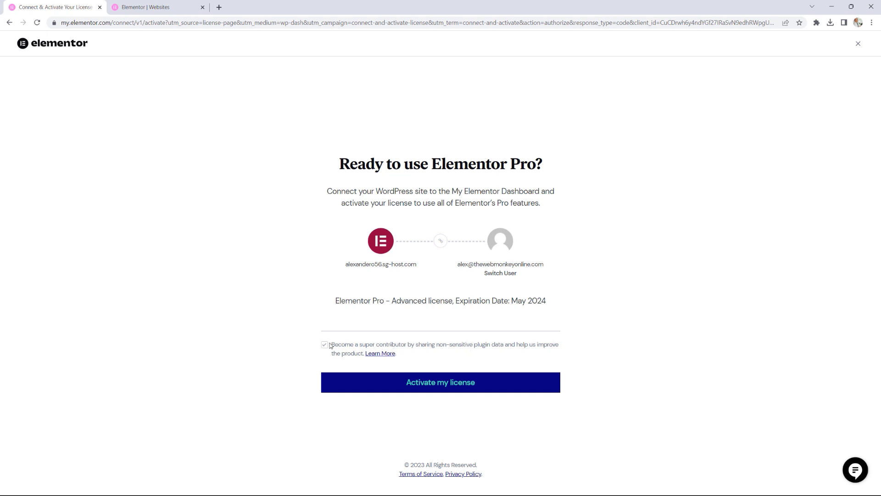
left_click(465, 384)
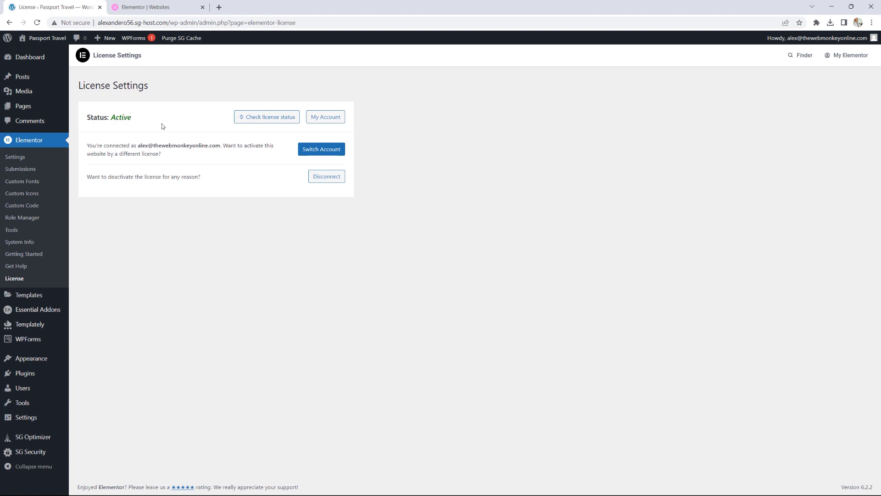
left_click(326, 120)
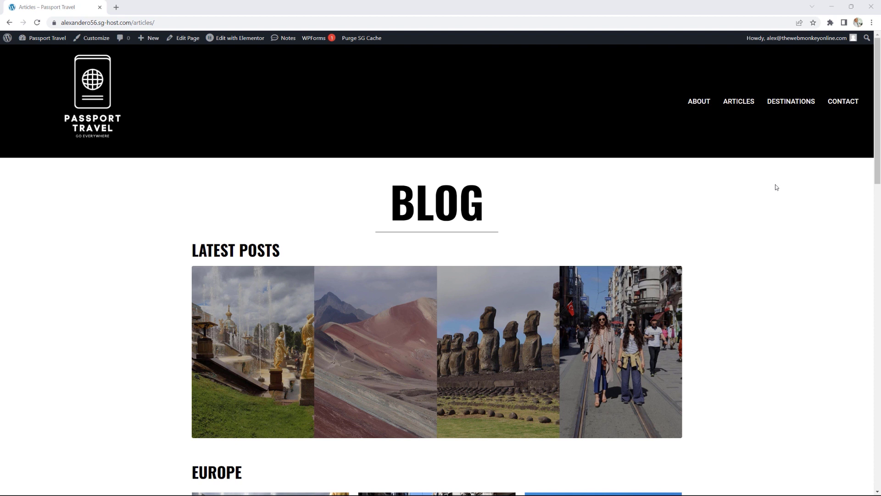
Step: Deactivate the Elementor Header & Footer Builder plugin in Installed Plugins
left_click(51, 40)
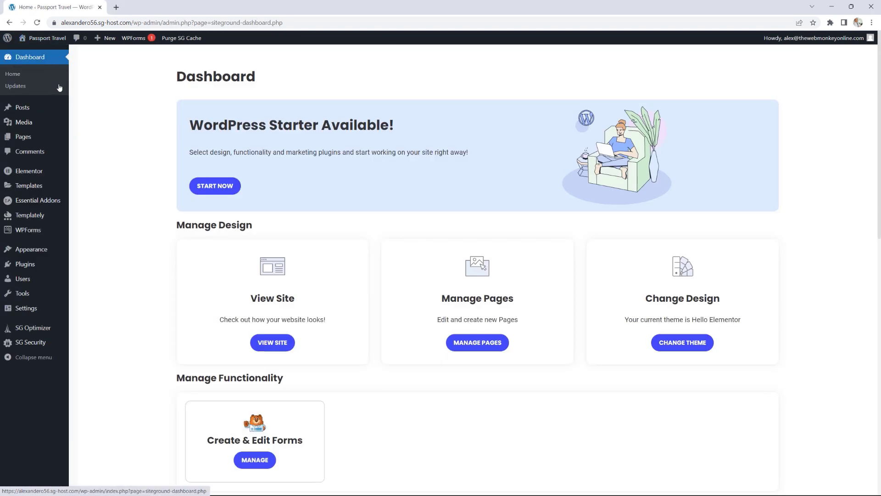
mouse_move(62, 170)
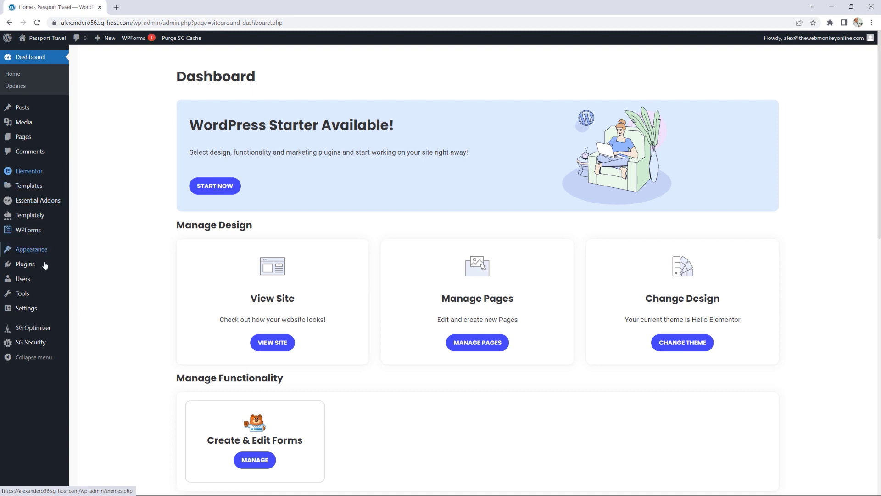
mouse_move(44, 267)
left_click(90, 266)
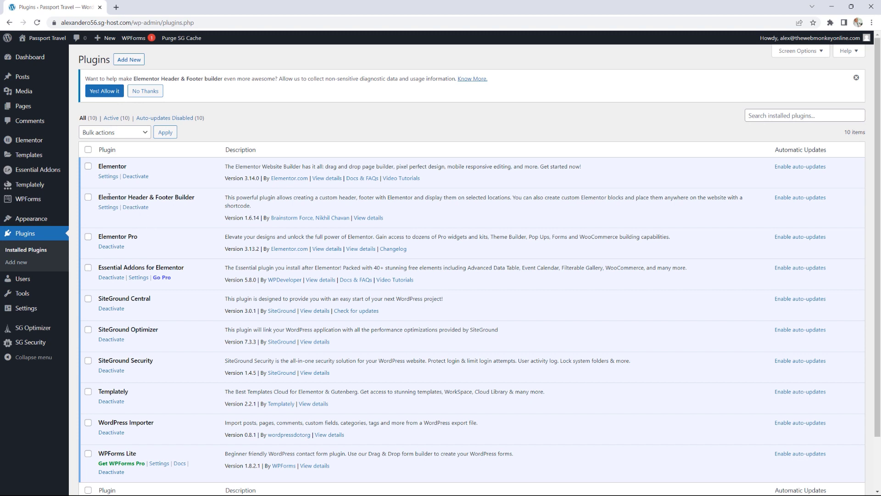
left_click(143, 208)
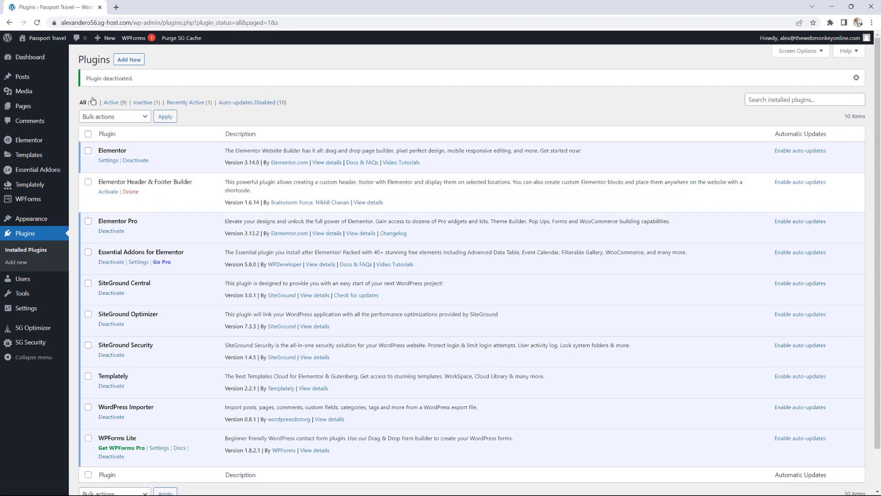
Step: Check the live home page, selecting all its content, then return to the dashboard
left_click(51, 40)
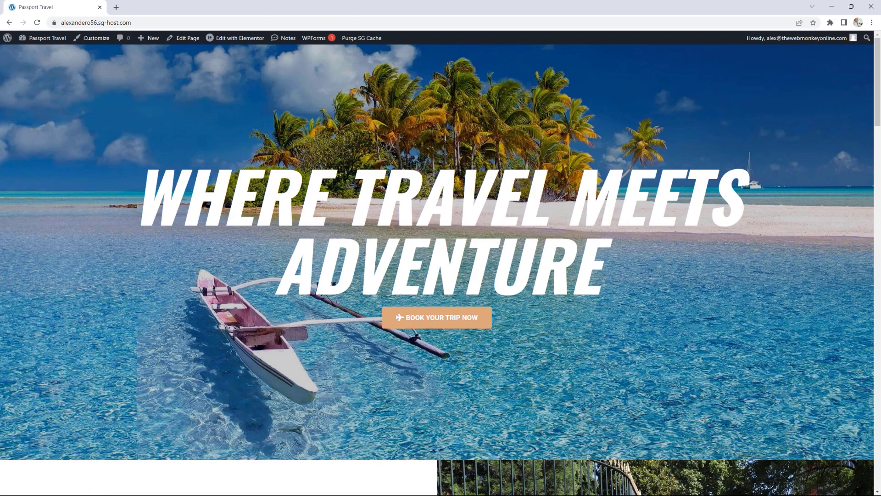
scroll(833, 133, "down", 4)
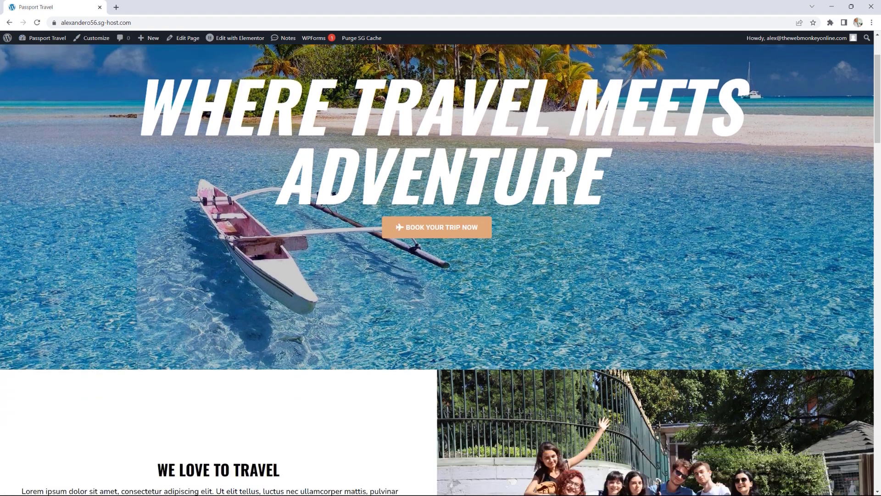
scroll(833, 134, "up", 3)
scroll(833, 134, "down", 3)
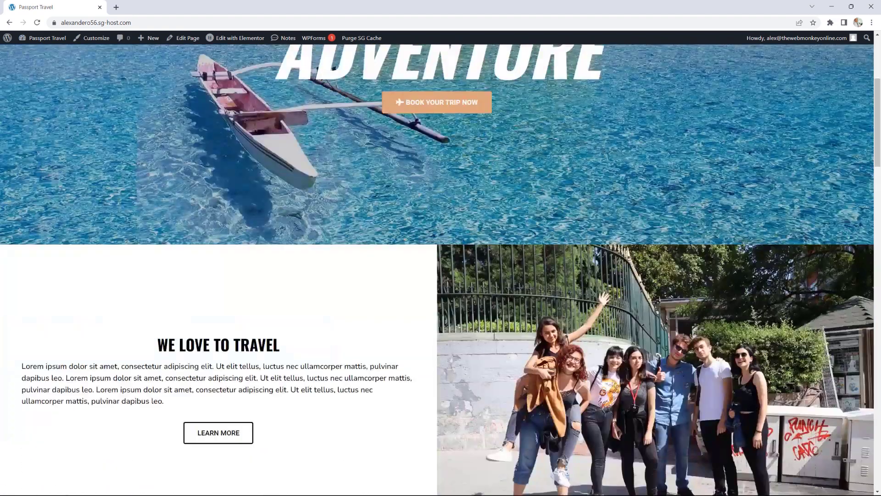
key("ctrl+a")
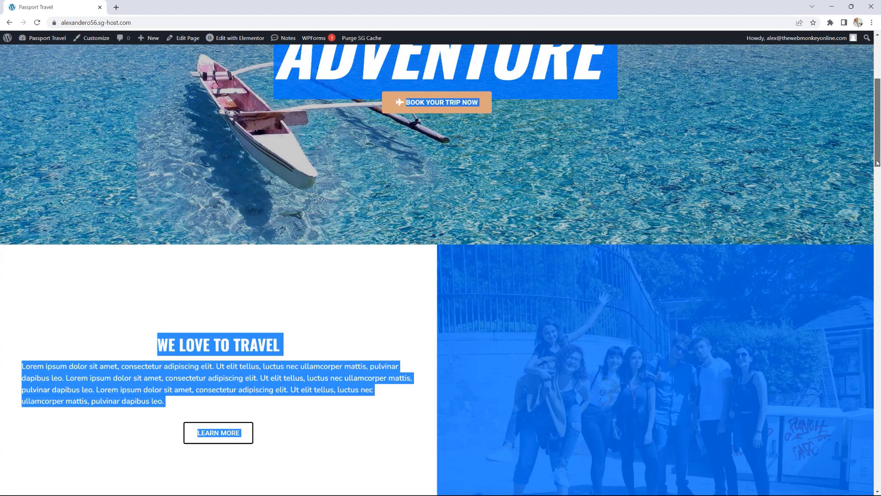
left_click_drag(877, 164, 865, 482)
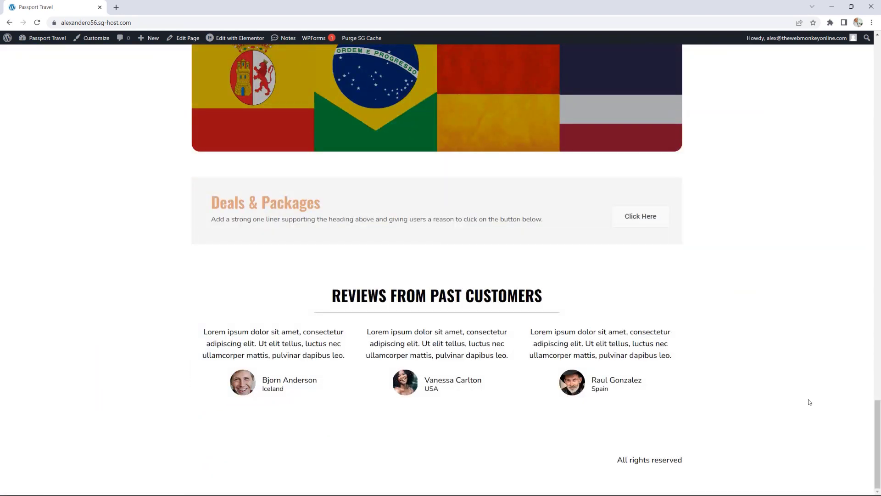
scroll(790, 381, "up", 20)
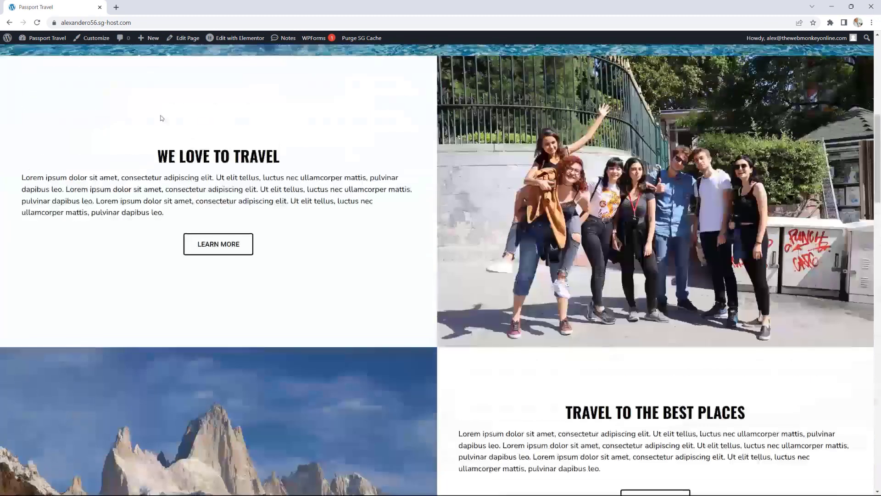
left_click(47, 37)
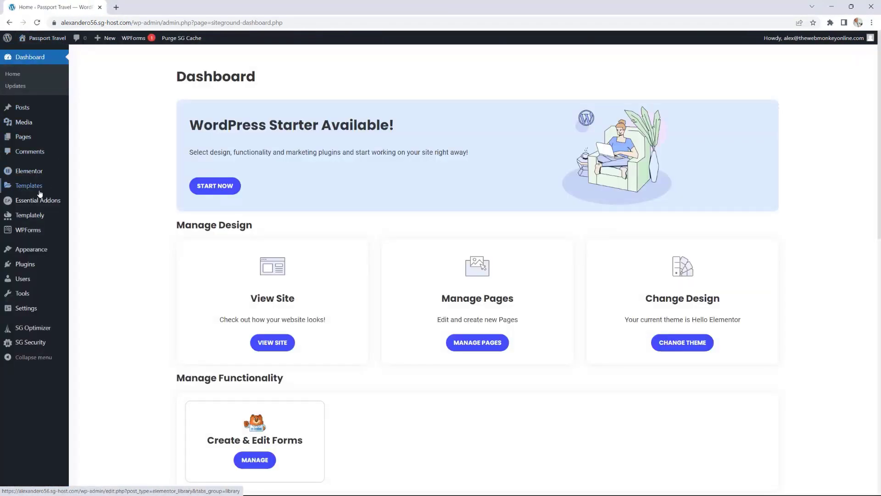
Step: Create a new header template in Theme Builder and close the Library without inserting a block
mouse_move(40, 190)
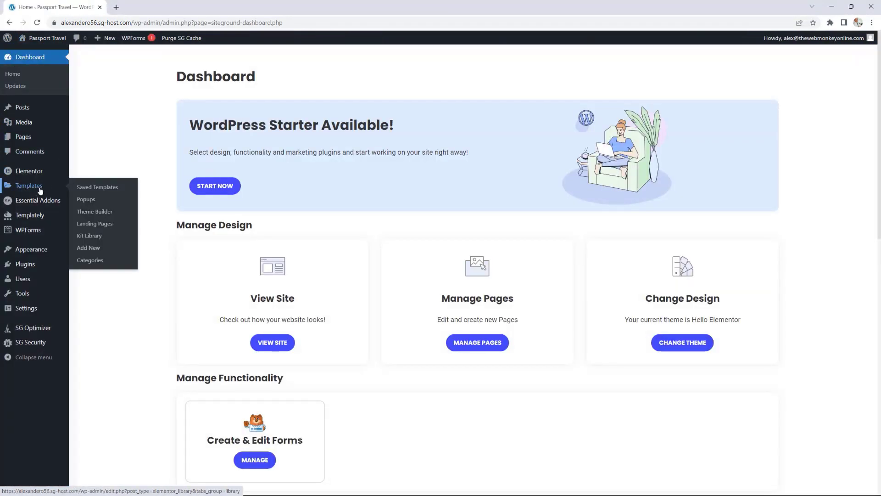
left_click(98, 214)
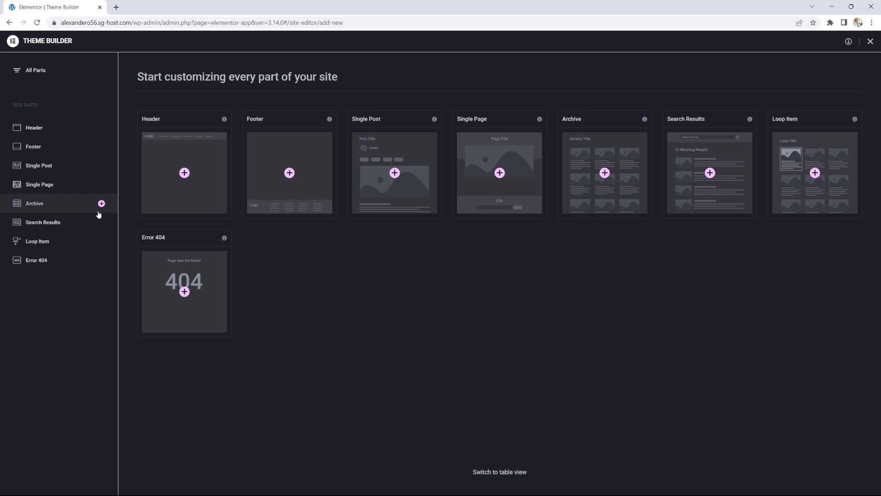
left_click(185, 174)
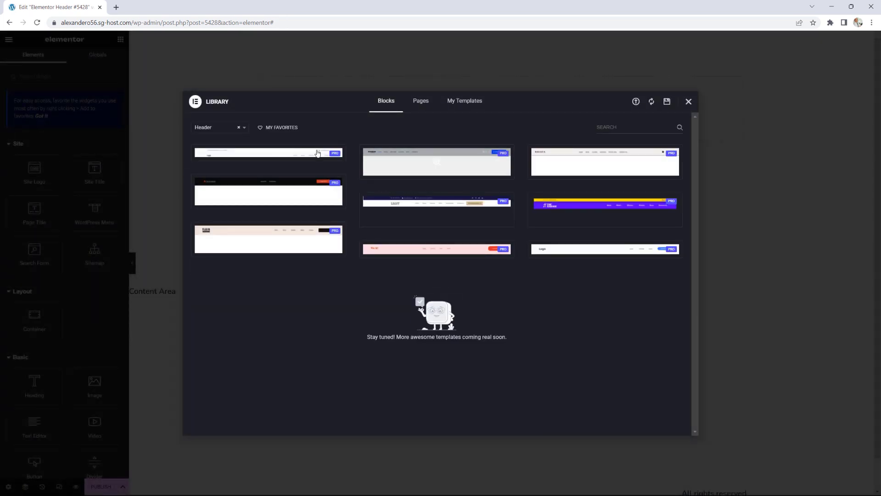
mouse_move(476, 154)
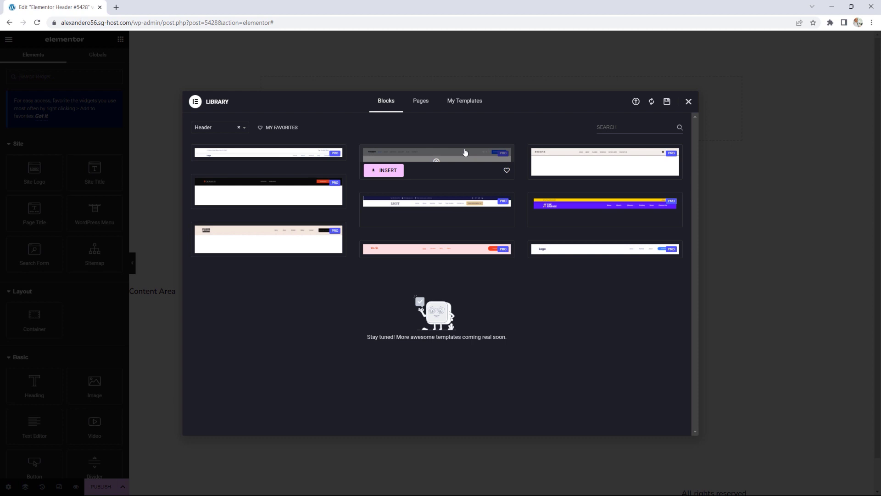
left_click(688, 102)
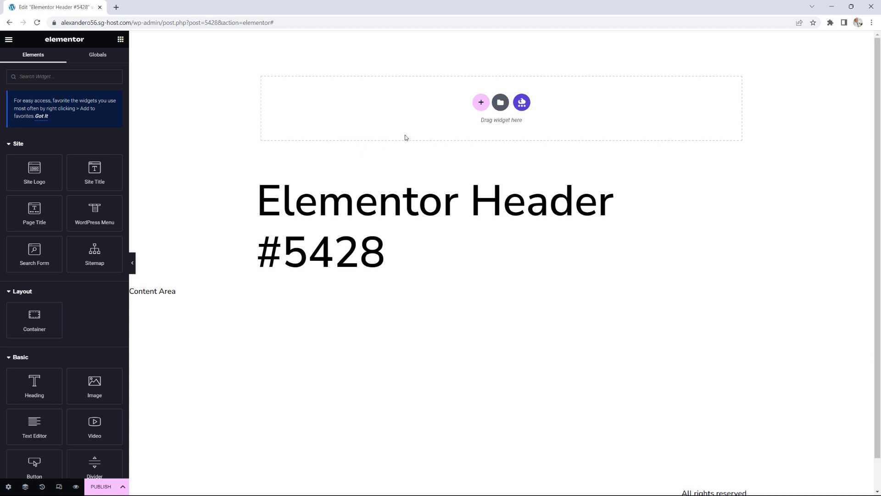
Step: Add a full-width two-column header container with the global Text colour as background
left_click(481, 105)
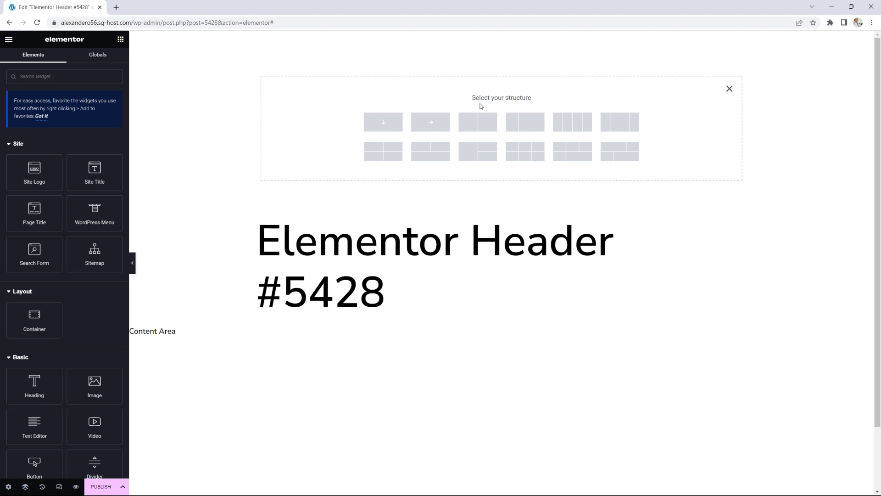
left_click(520, 126)
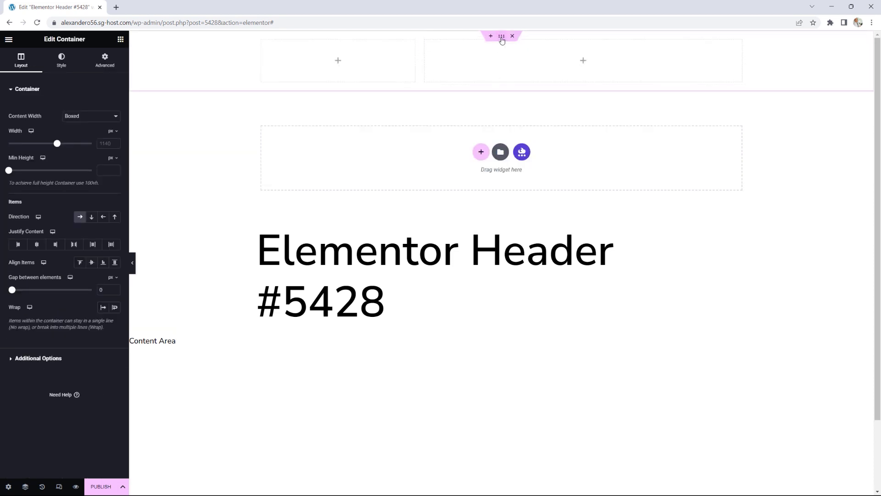
left_click(76, 117)
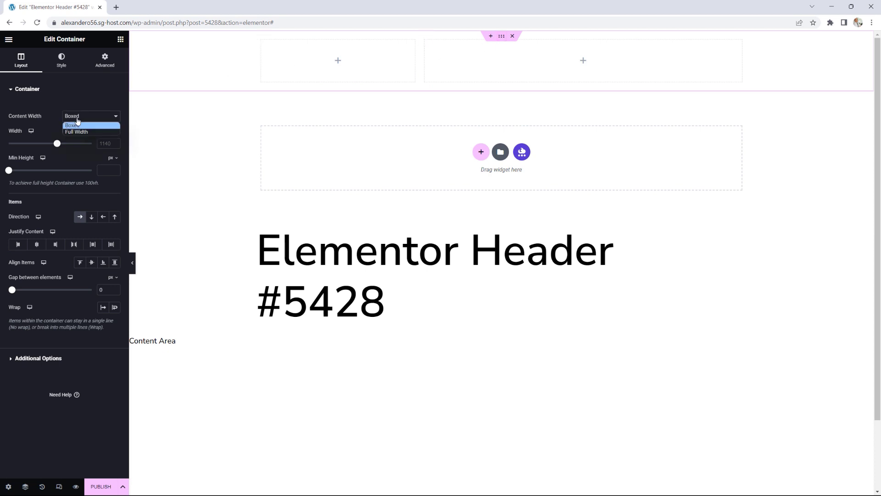
left_click(76, 133)
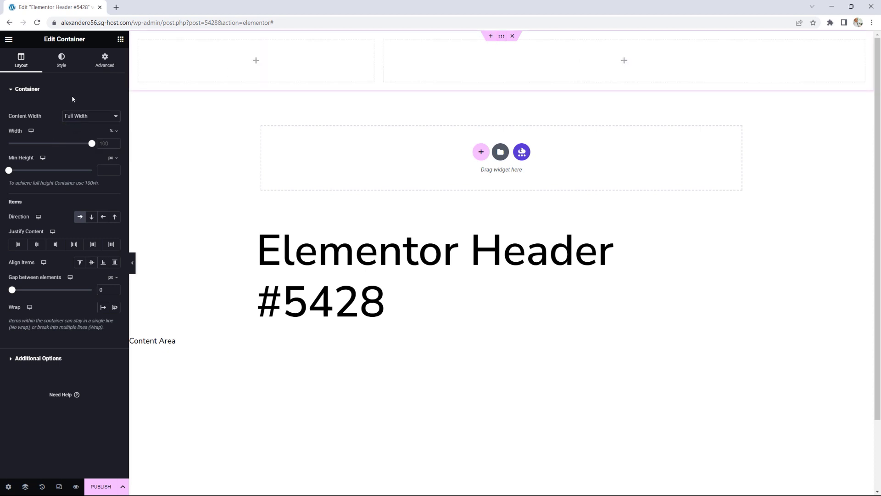
left_click(61, 61)
left_click(80, 128)
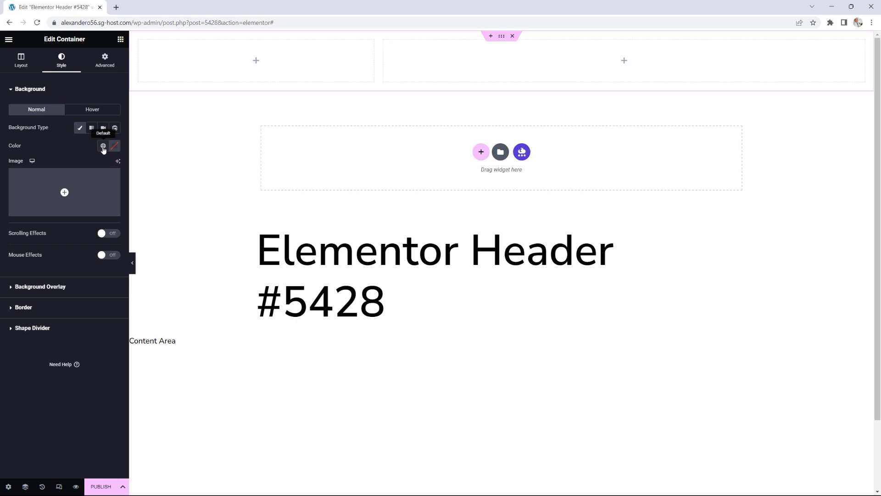
left_click(103, 146)
left_click(38, 218)
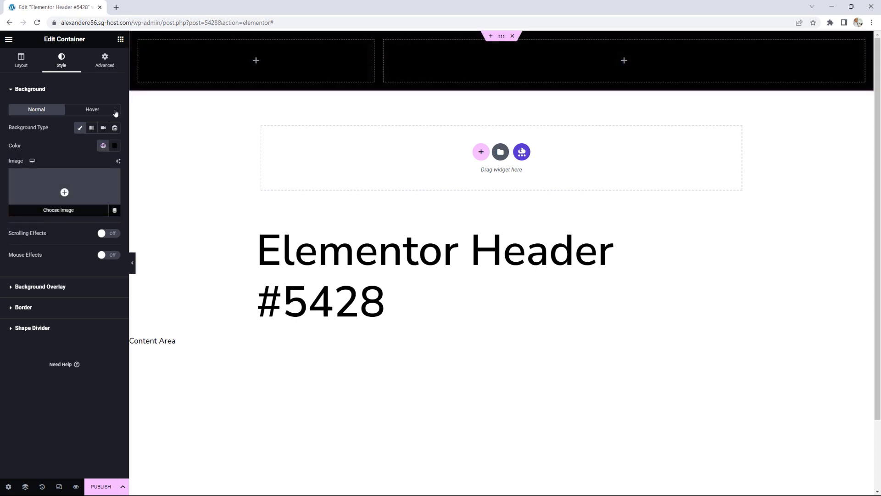
Step: Place the Site Logo in the left column, aligned left, with a 60% max width
left_click(121, 41)
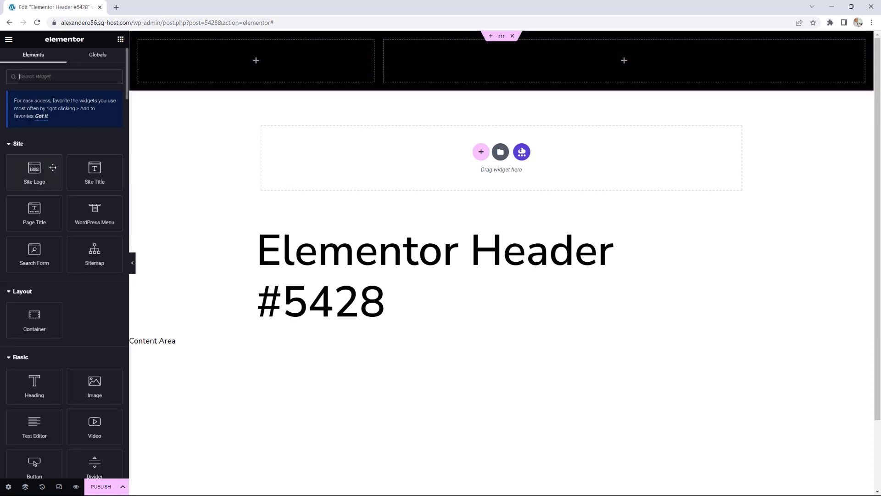
left_click_drag(35, 169, 247, 65)
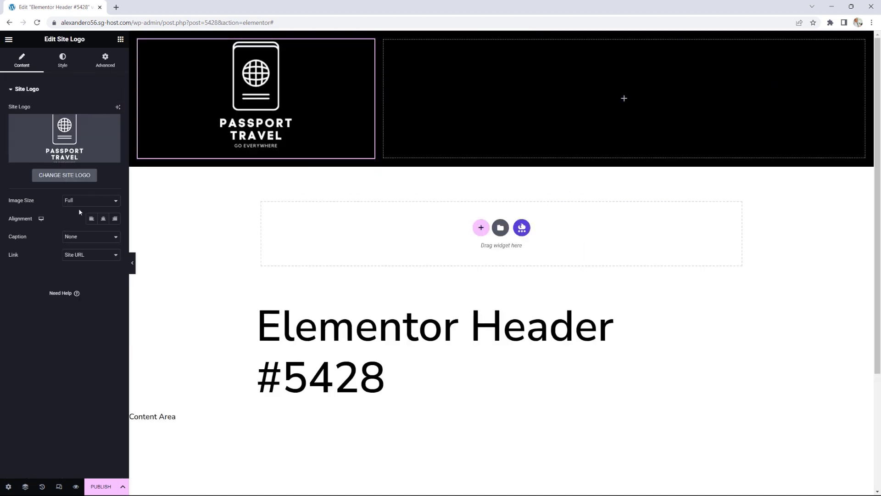
left_click(91, 220)
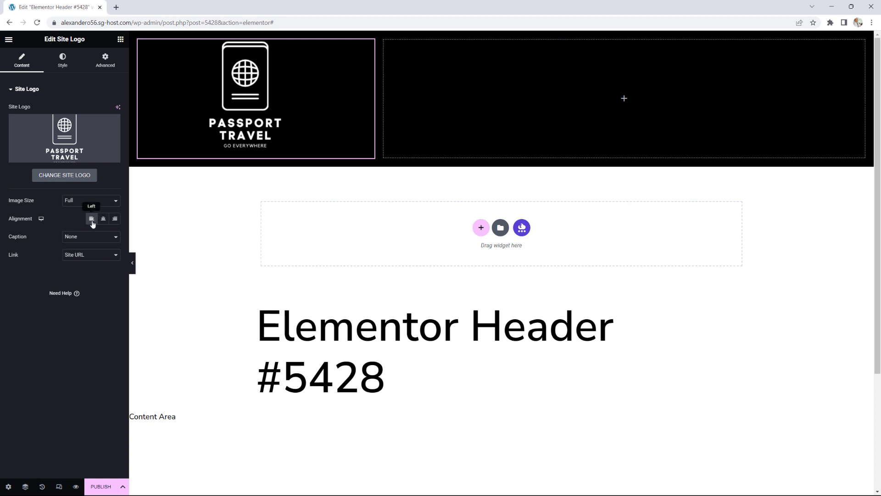
left_click(63, 60)
left_click_drag(8, 146, 55, 147)
left_click(115, 145)
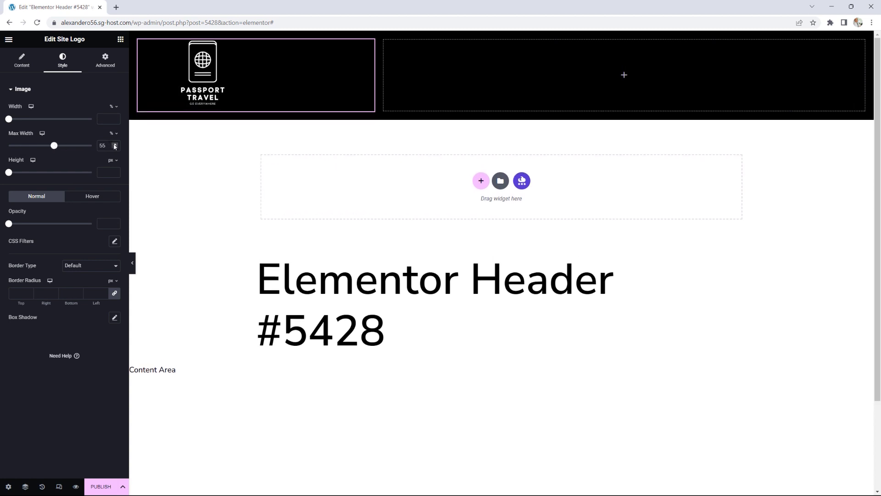
left_click(115, 145)
left_click(115, 145)
left_click(115, 145)
left_click(115, 145)
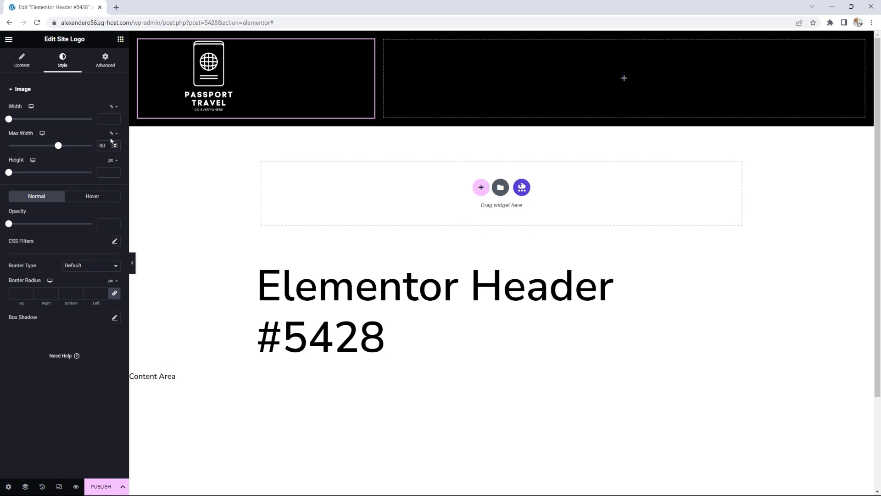
Step: Add a WordPress Menu widget to the right column, aligned right
left_click(121, 40)
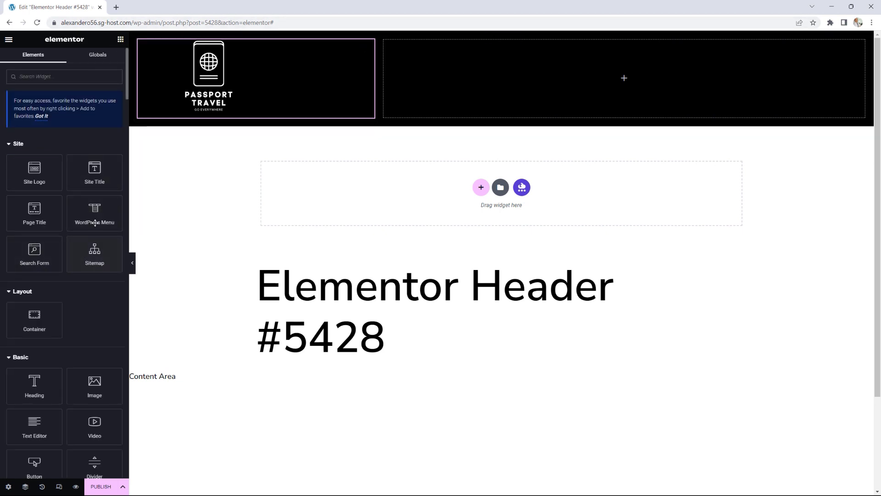
left_click_drag(93, 209, 628, 81)
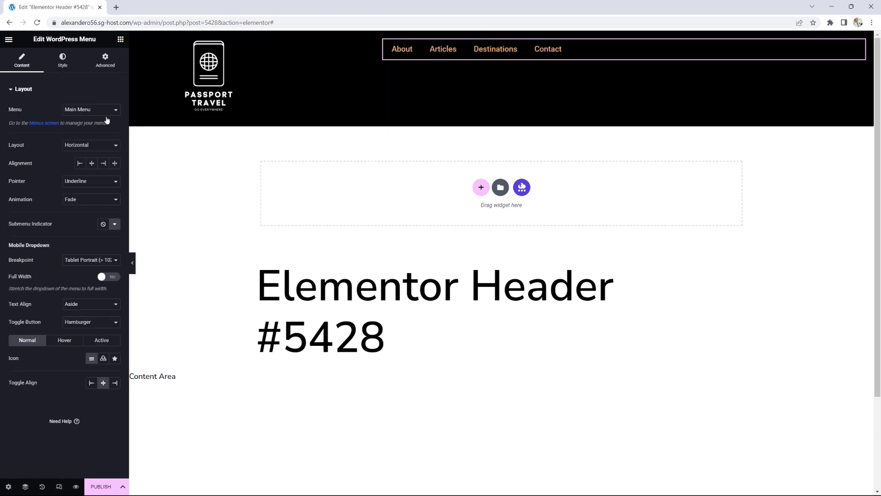
left_click(103, 164)
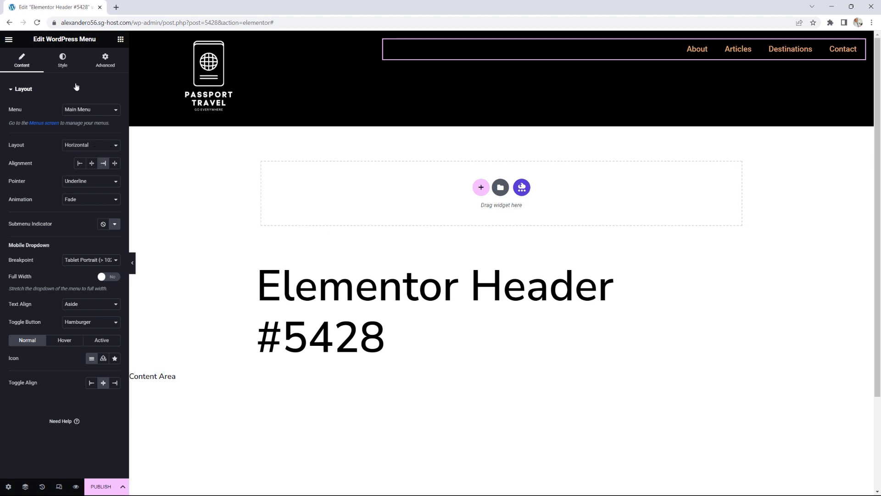
Step: Style the menu text with the global Primary colour and Uppercase transform
left_click(65, 66)
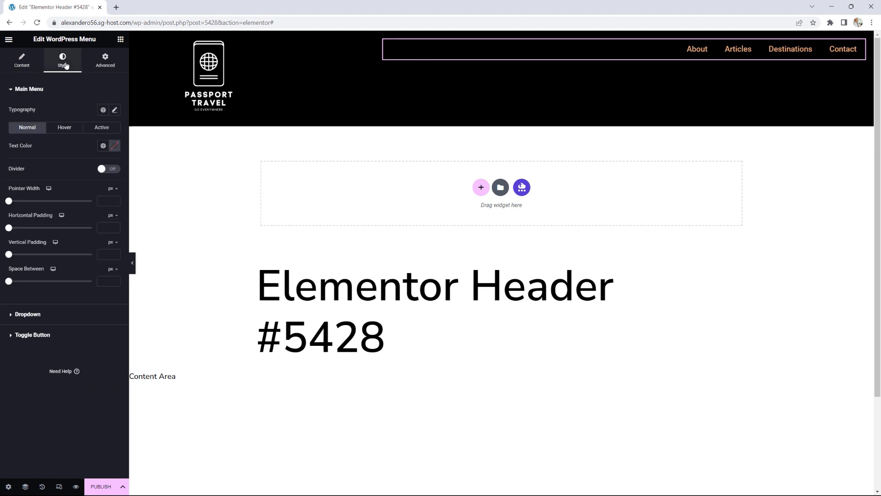
left_click(101, 149)
left_click(39, 186)
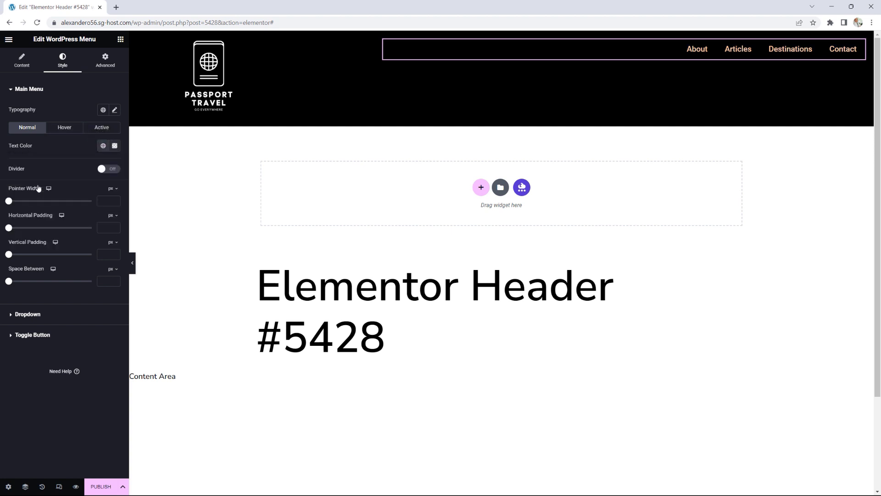
left_click(115, 110)
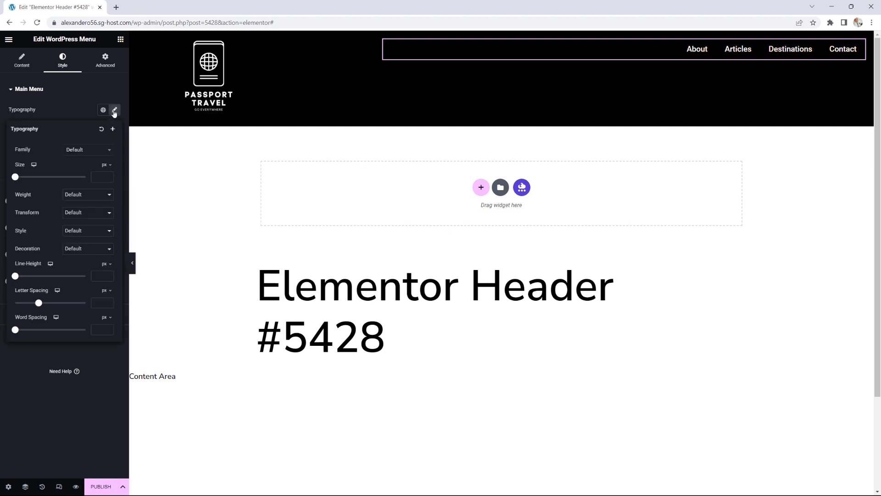
left_click(84, 212)
left_click(81, 228)
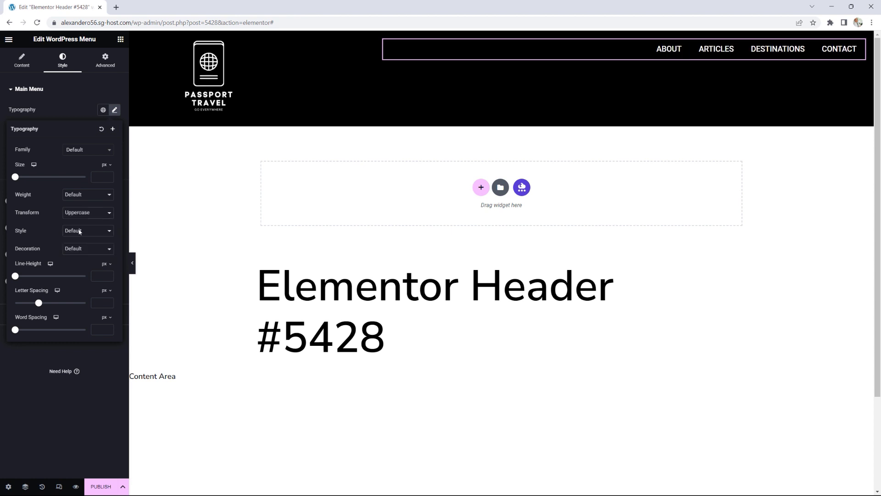
Step: Centre the header container's items vertically and publish the header
mouse_move(458, 59)
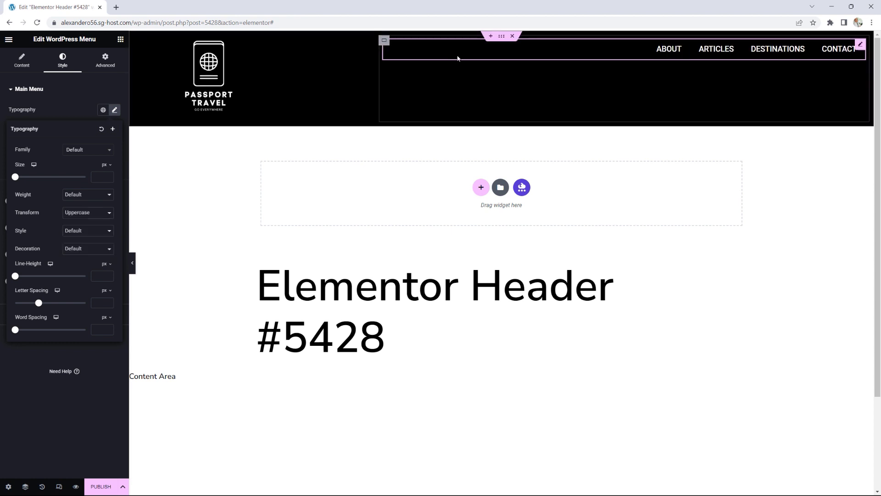
left_click(501, 36)
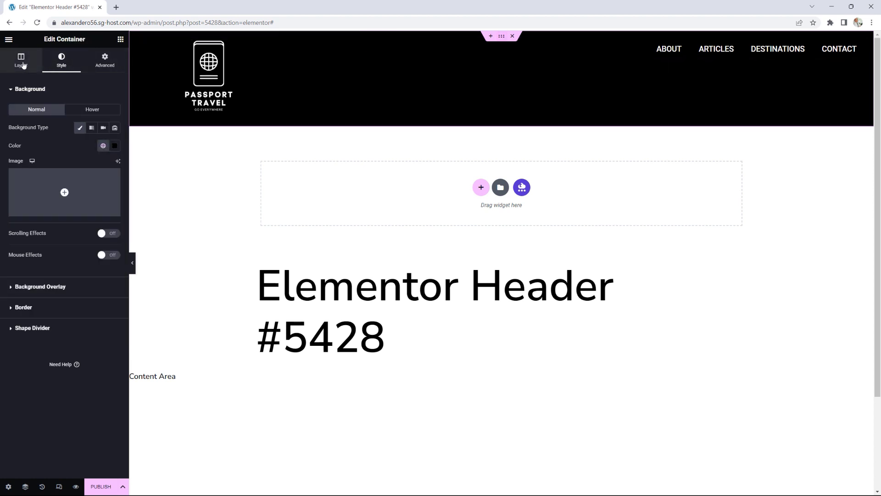
left_click(22, 63)
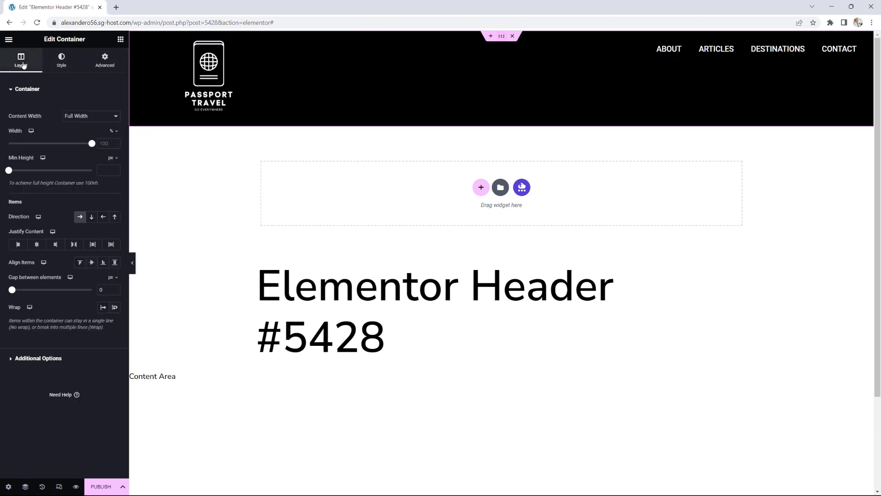
left_click(92, 264)
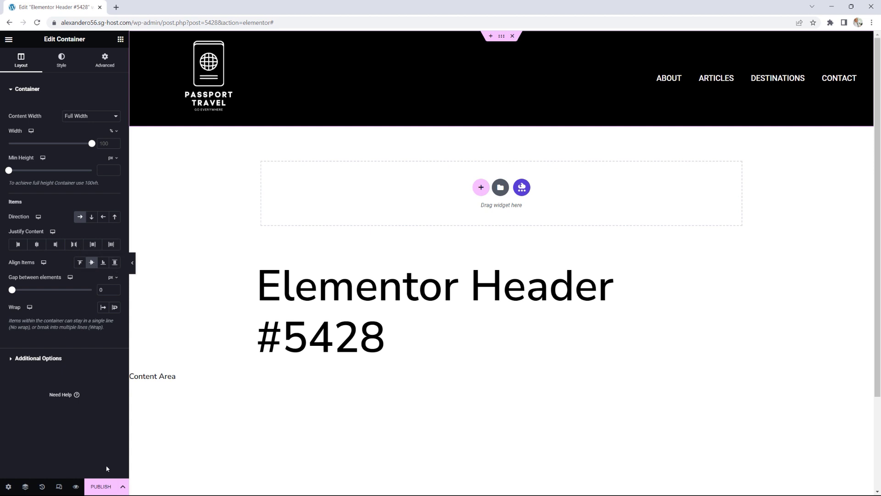
left_click(102, 487)
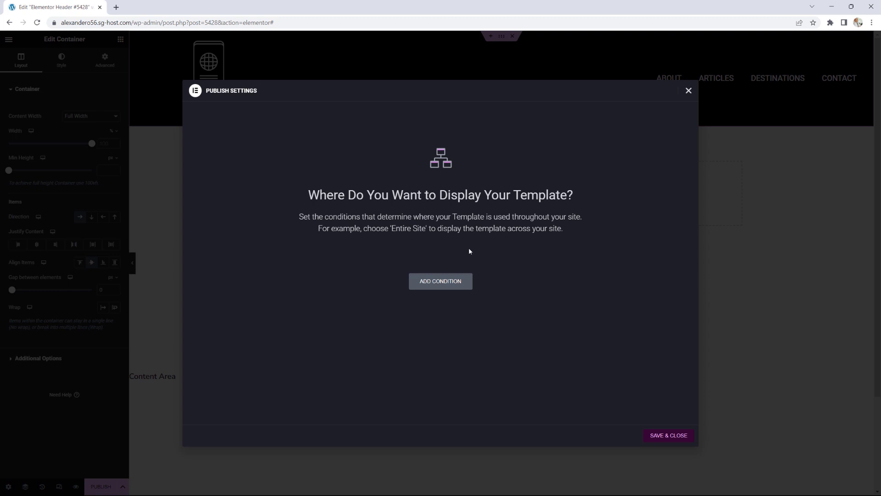
Step: Add display conditions: include Entire Site, exclude Singular > Front Page
left_click(444, 282)
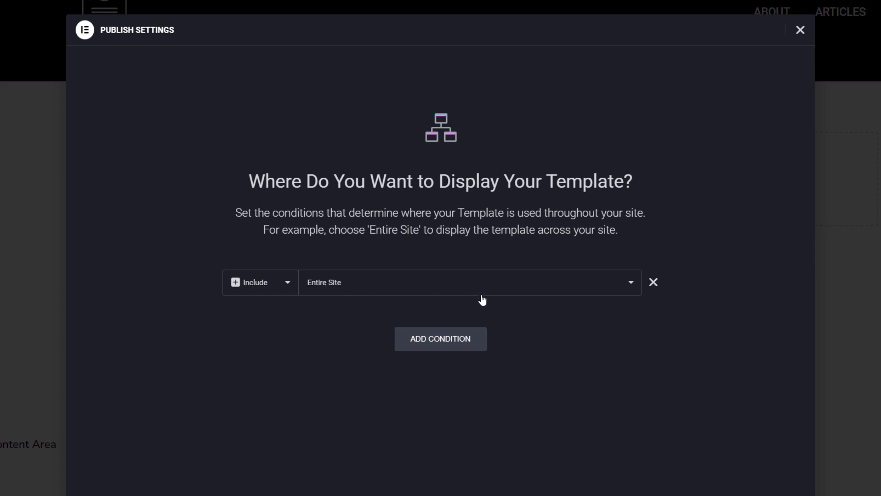
left_click(439, 342)
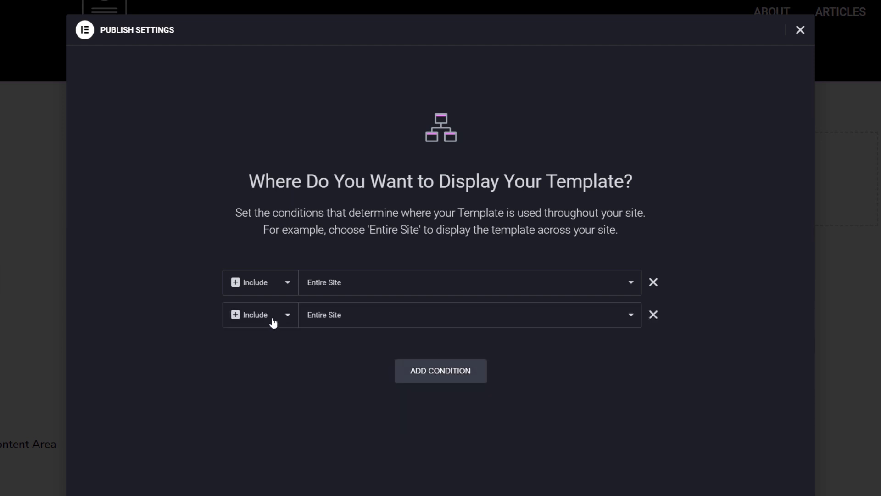
left_click(274, 323)
left_click(268, 344)
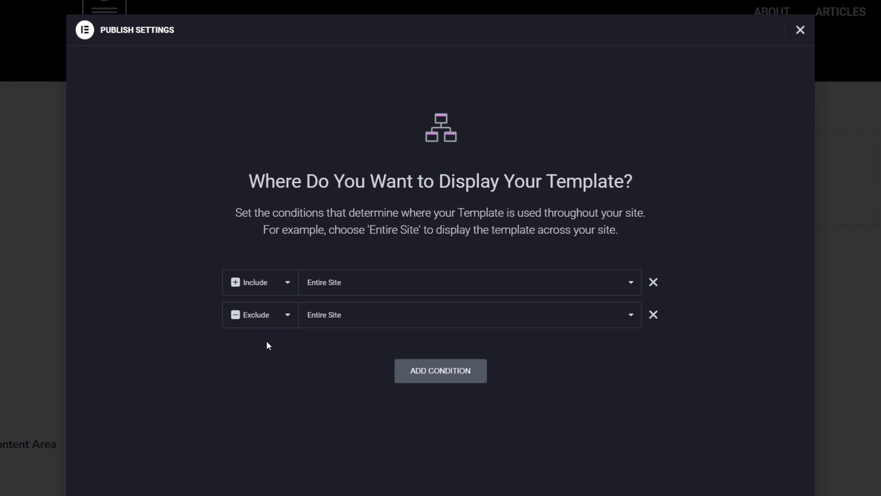
left_click(626, 317)
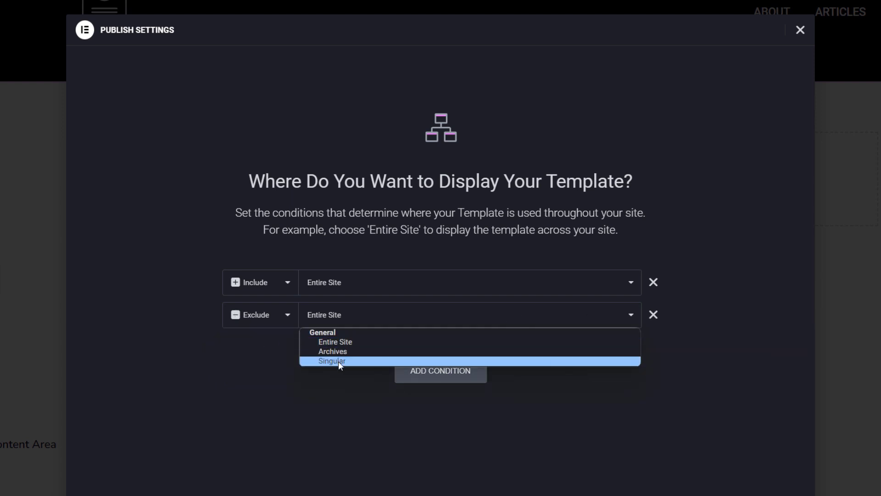
left_click(339, 359)
left_click(626, 315)
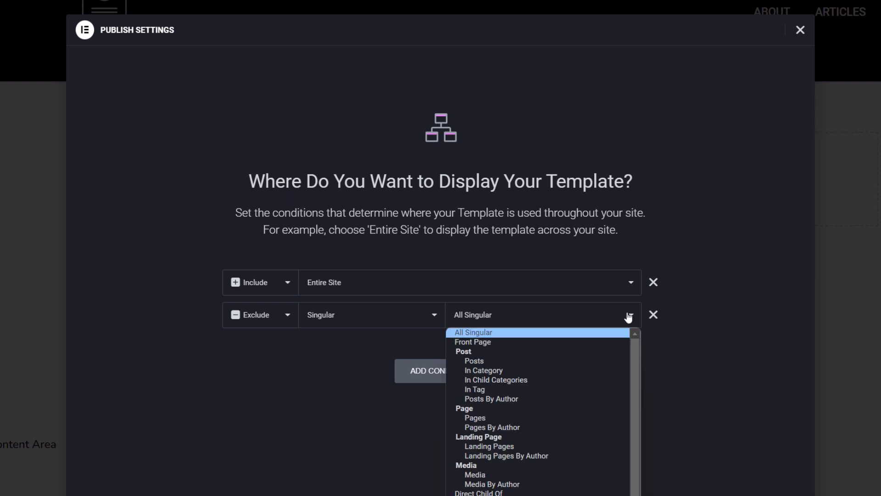
left_click(484, 343)
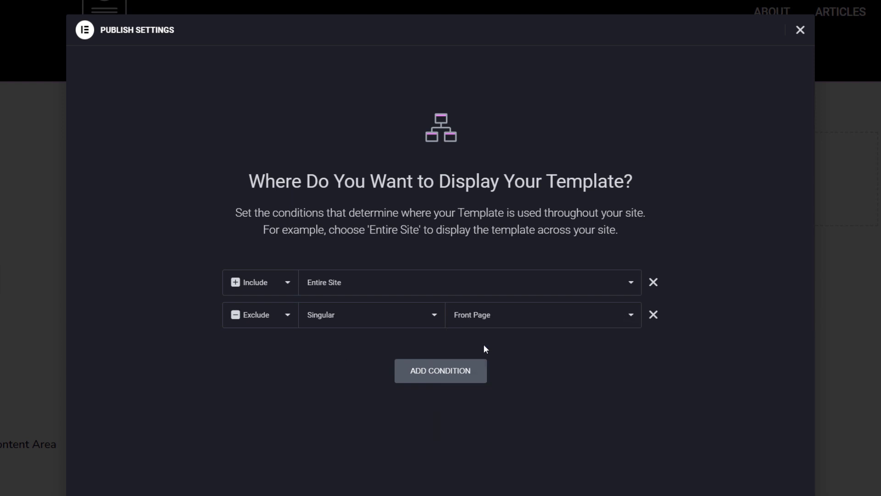
Step: Add an exclusion for Singular > Pages > Home and save the conditions
left_click(450, 372)
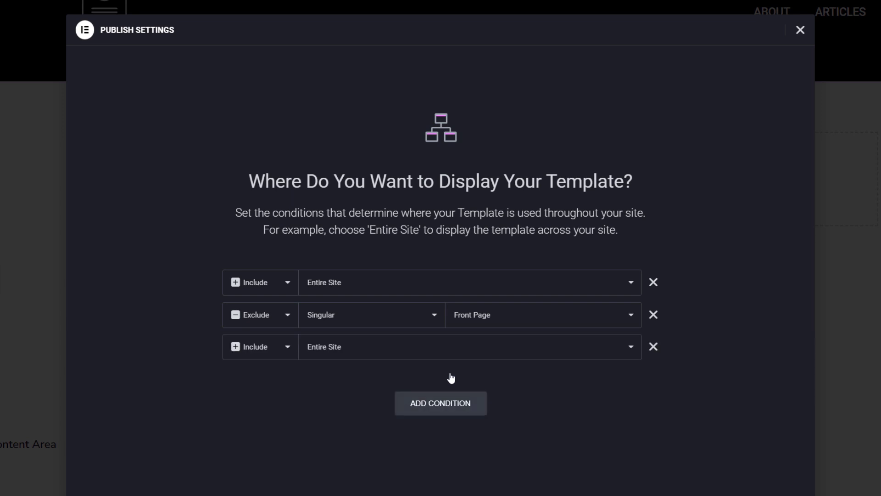
left_click(264, 342)
left_click(261, 373)
left_click(454, 352)
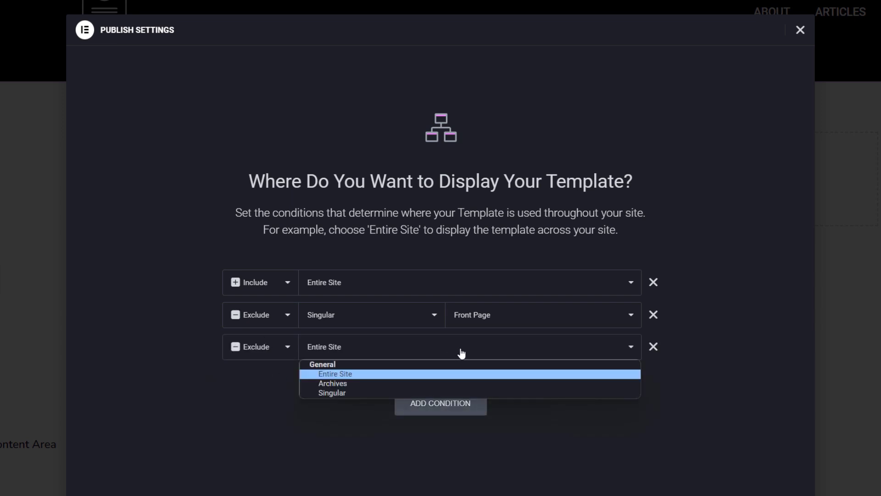
left_click(356, 390)
left_click(518, 354)
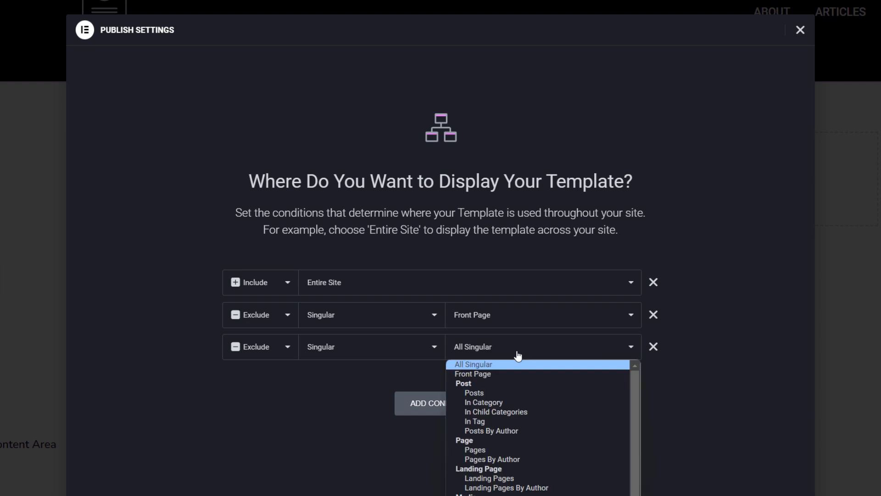
left_click(490, 450)
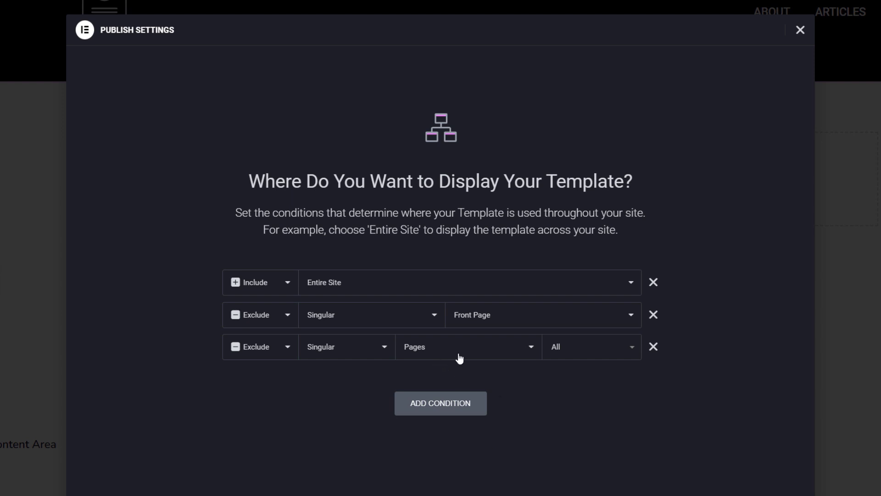
left_click(569, 348)
type("home")
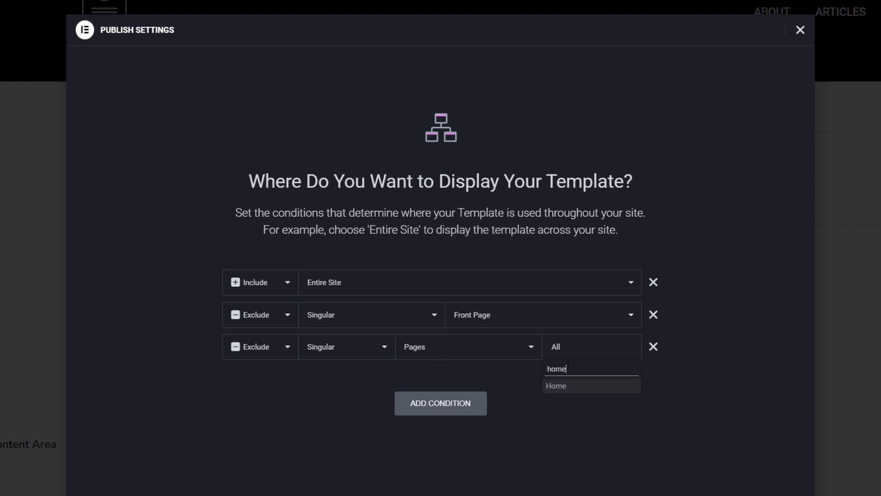
left_click(563, 387)
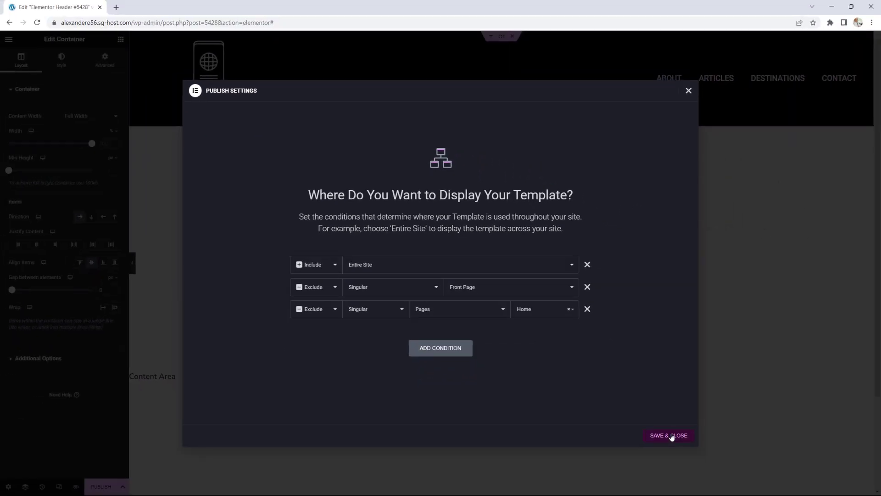
left_click(669, 435)
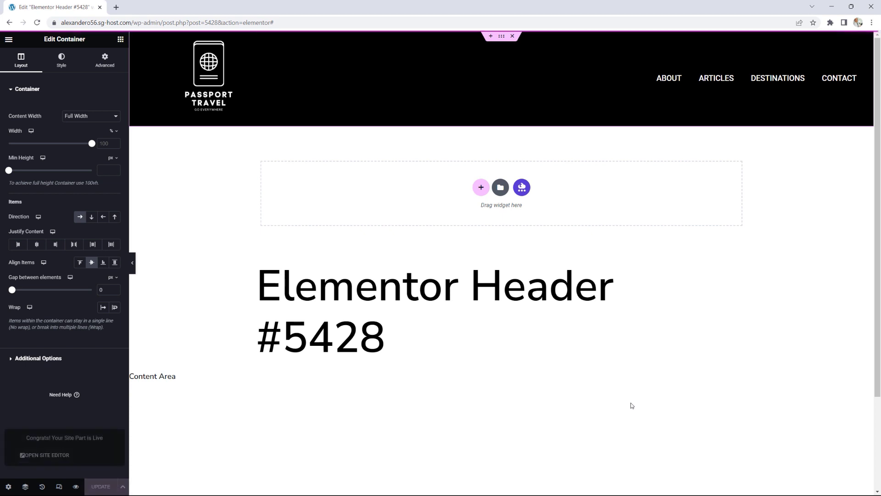
Step: Exit the header editor and scroll through the live homepage
left_click(8, 39)
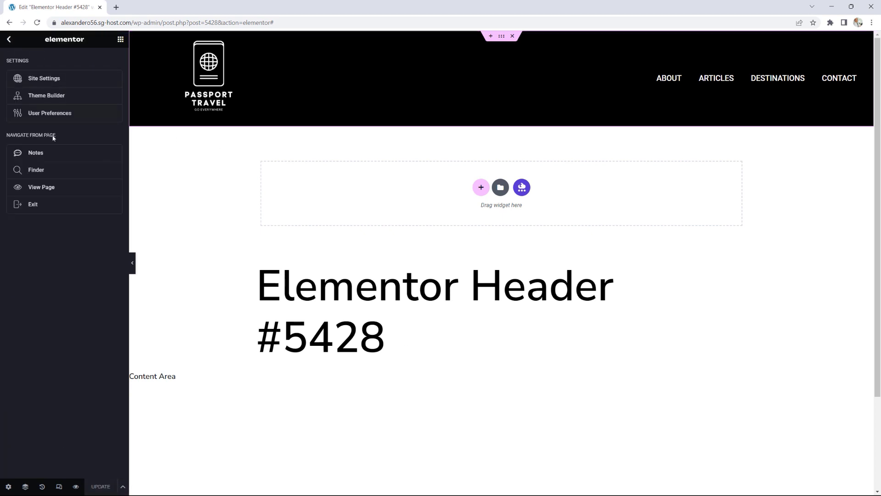
left_click(44, 204)
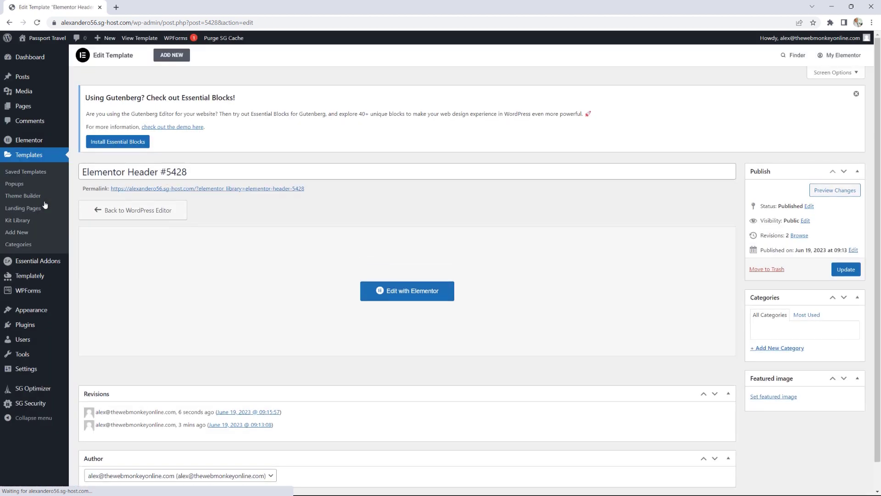
left_click(54, 35)
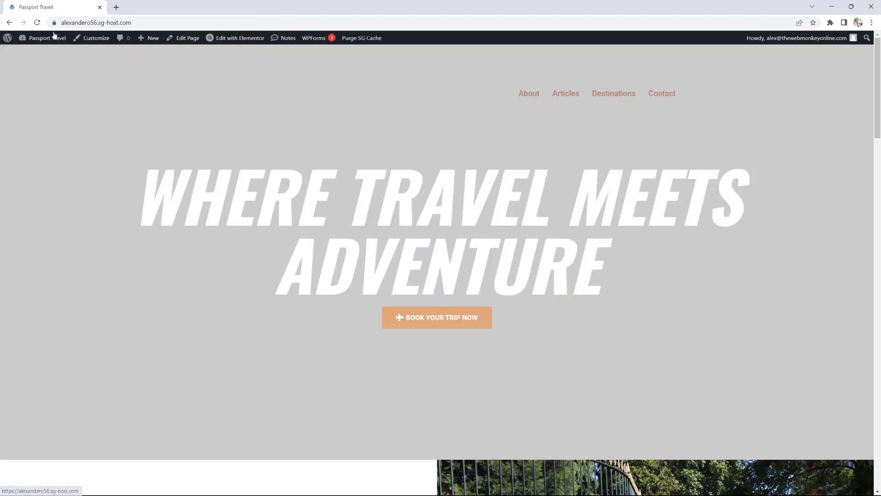
scroll(526, 137, "down", 15)
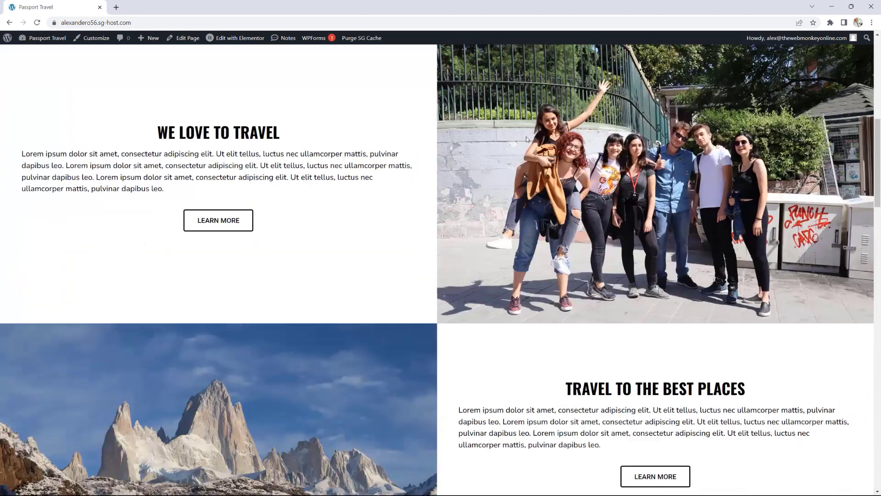
scroll(526, 138, "down", 12)
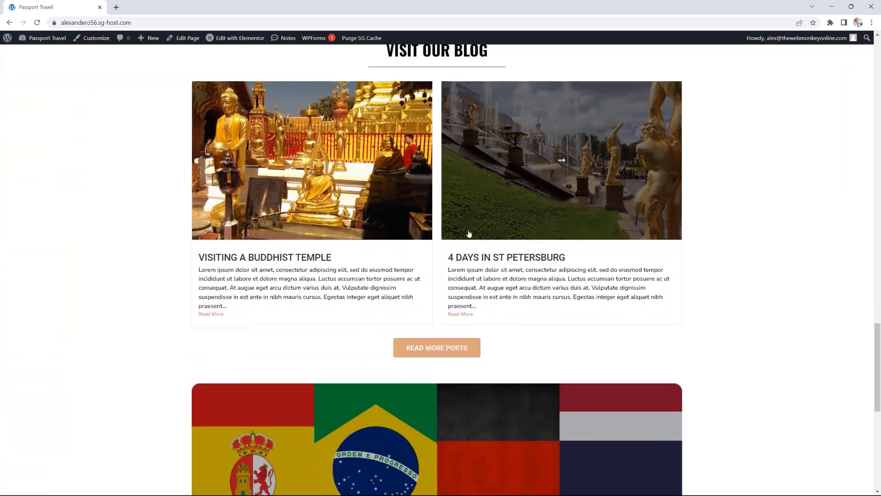
Step: View the live Articles and Contact pages, then return to the Dashboard
left_click(439, 349)
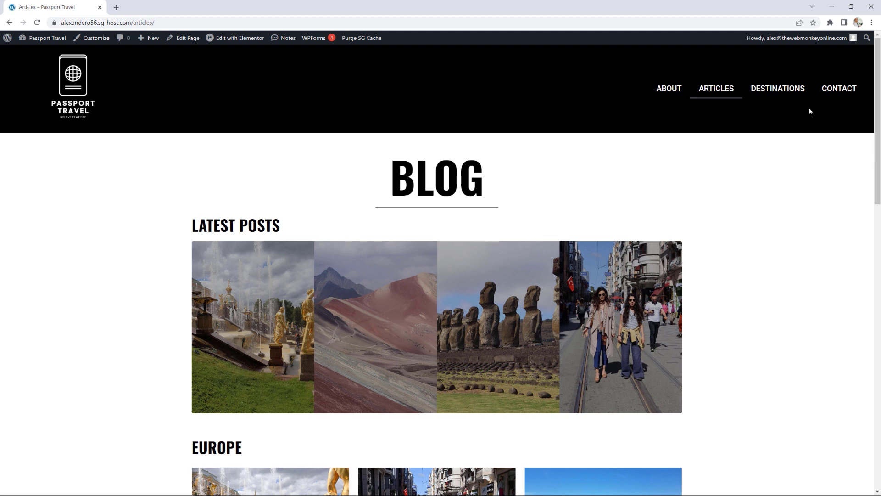
left_click(831, 94)
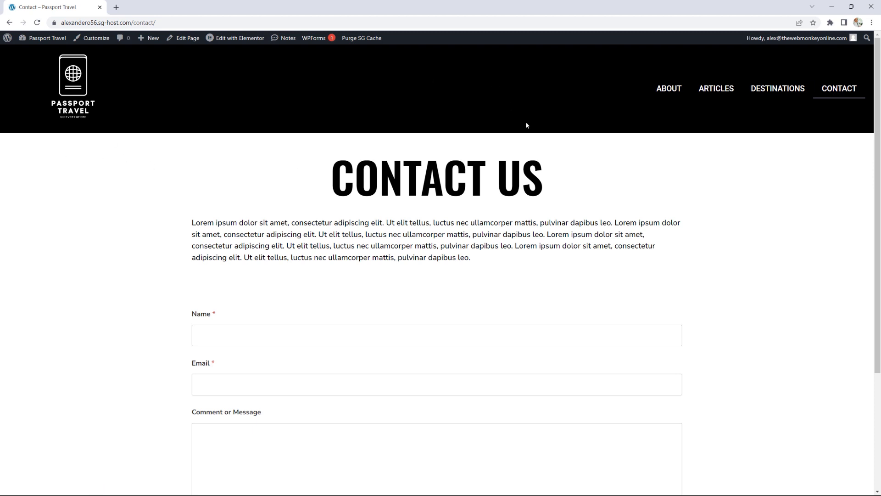
left_click(39, 40)
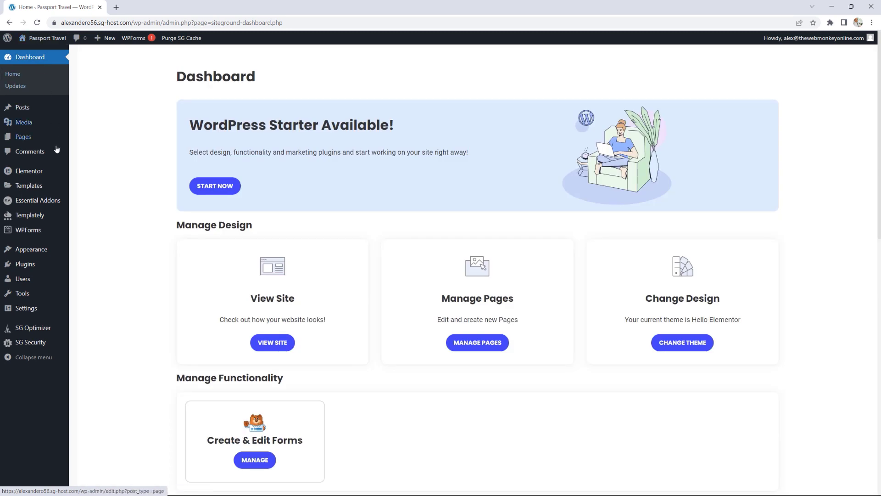
Step: Quick Edit published template Elementor Header #5428, renaming it 'Global Header'
mouse_move(35, 189)
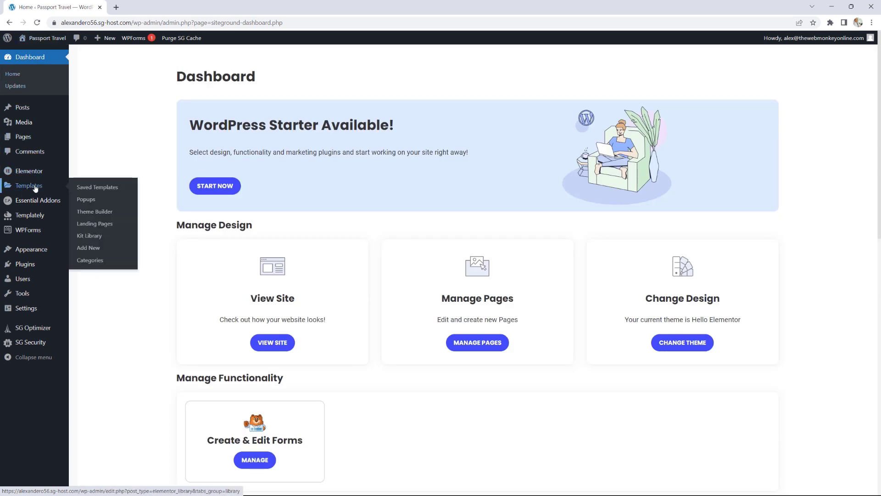
left_click(97, 188)
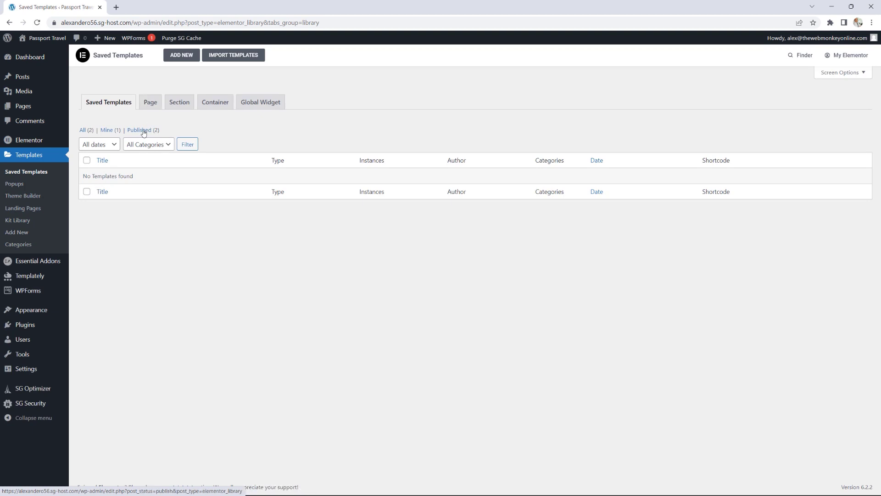
left_click(144, 134)
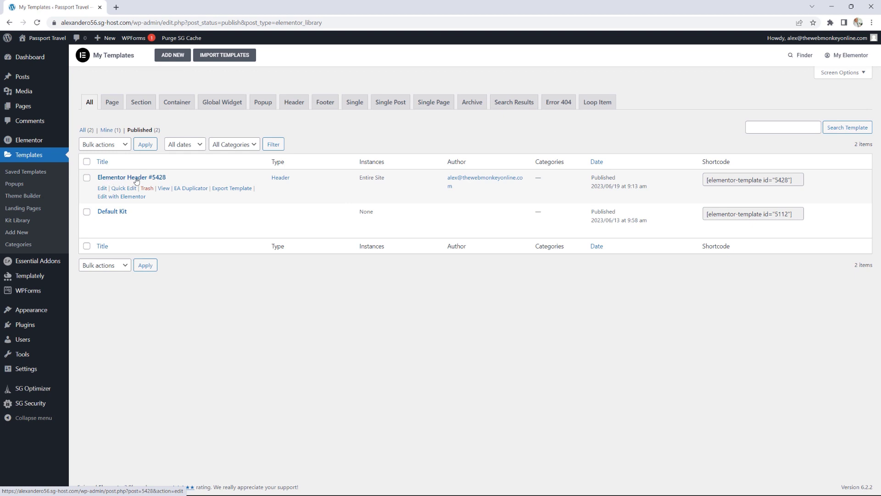
left_click(124, 188)
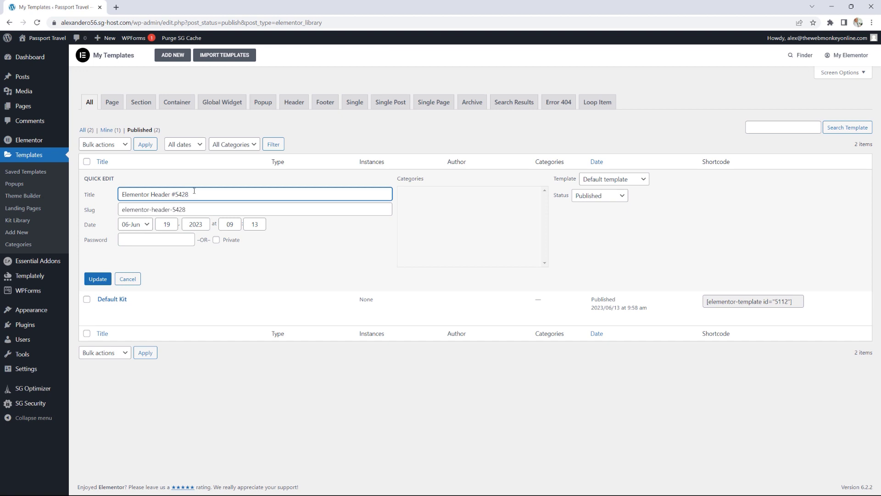
left_click_drag(188, 194, 96, 201)
type("Globa l Header")
left_click(98, 279)
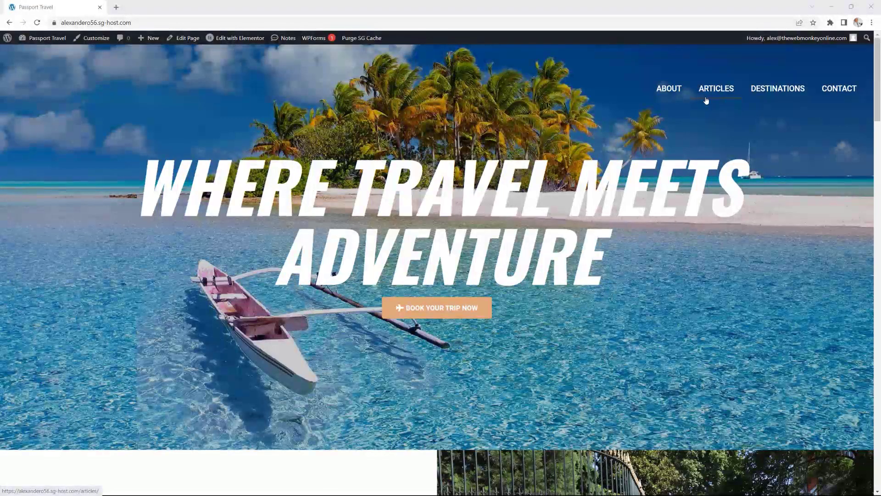
Step: In Theme Builder's header templates, review the Global Header's display conditions
mouse_move(50, 43)
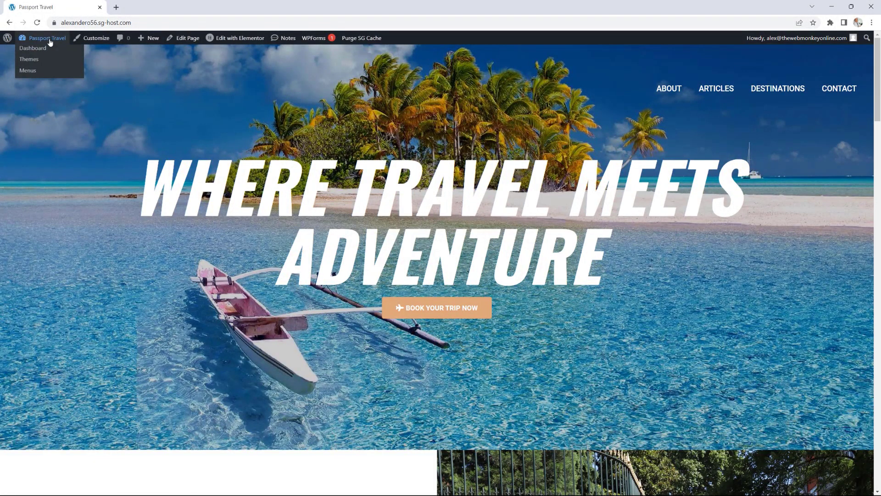
left_click(38, 51)
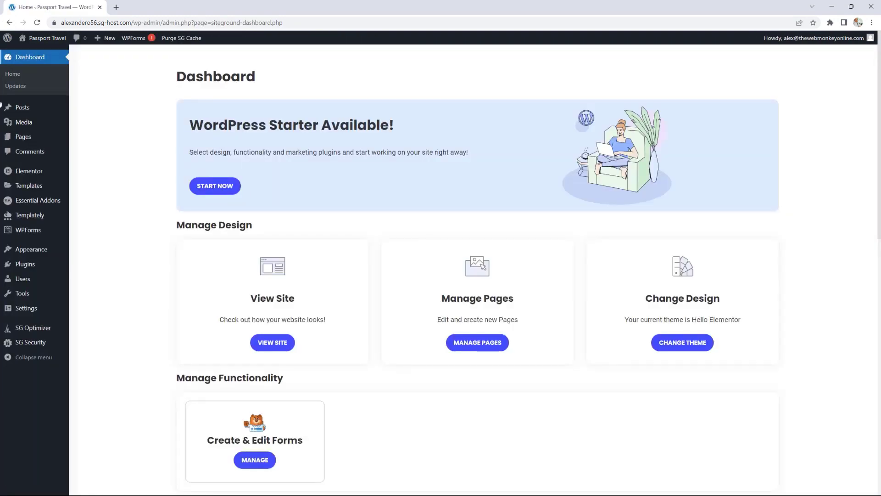
mouse_move(47, 186)
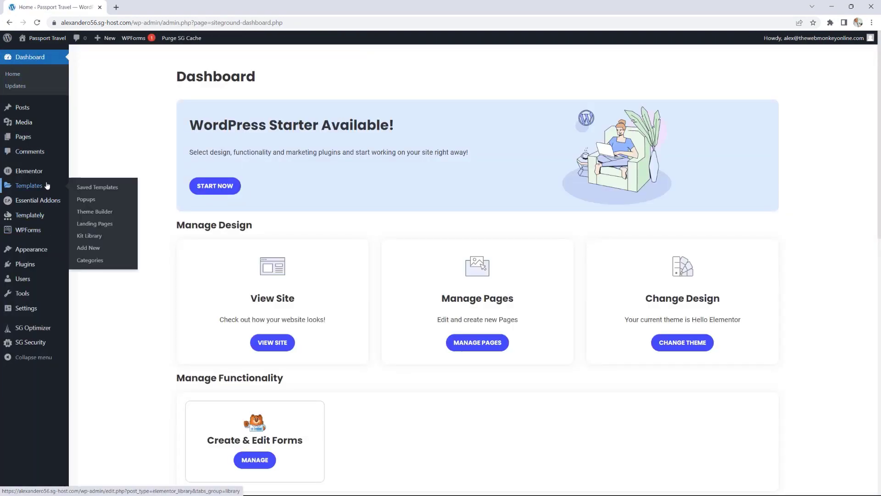
left_click(101, 214)
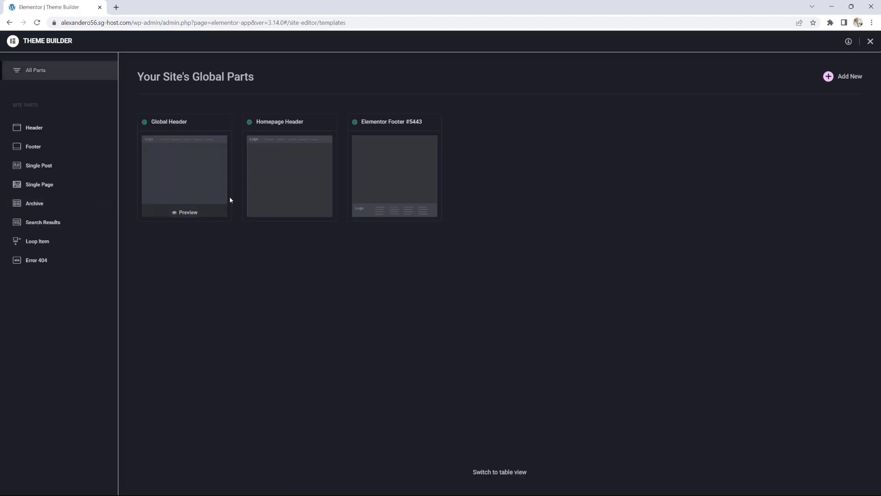
left_click(278, 167)
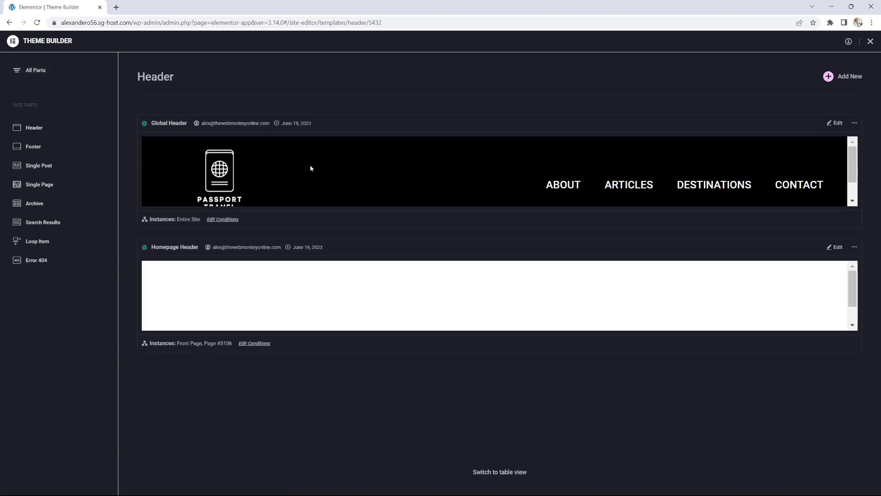
left_click(223, 220)
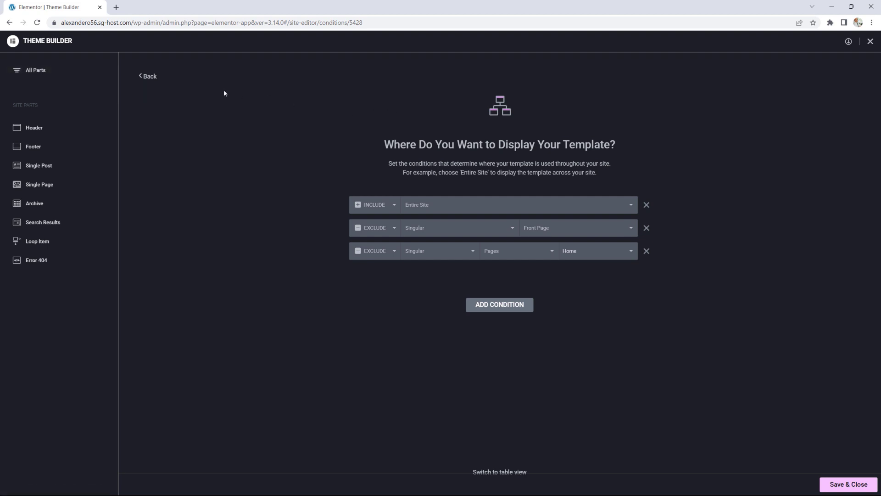
left_click(144, 78)
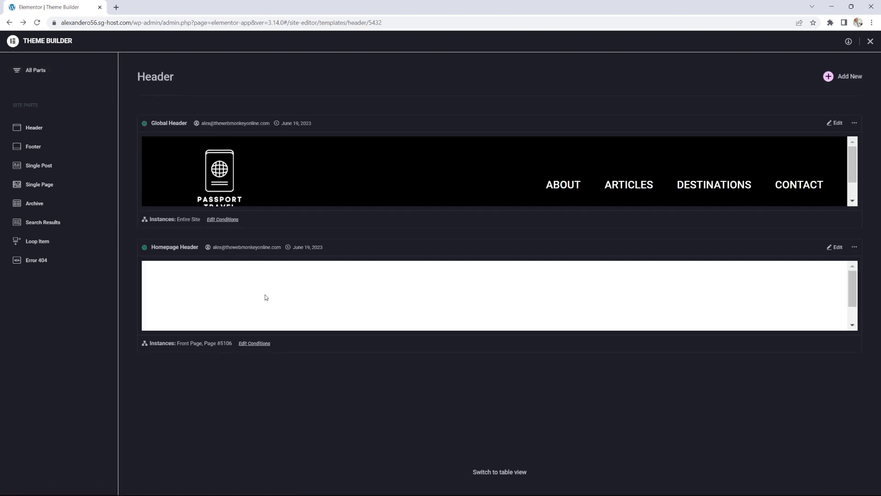
Step: Save the Homepage Header's Front Page and Home page conditions and close Theme Builder
left_click(255, 344)
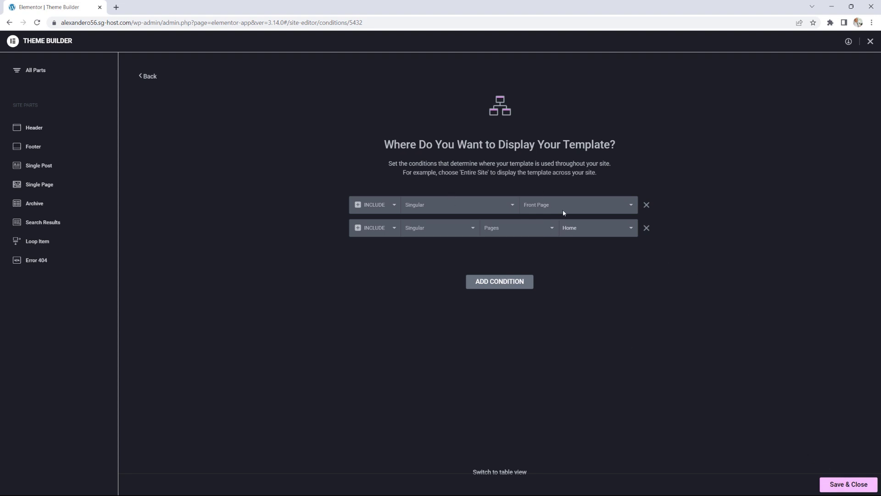
left_click(840, 484)
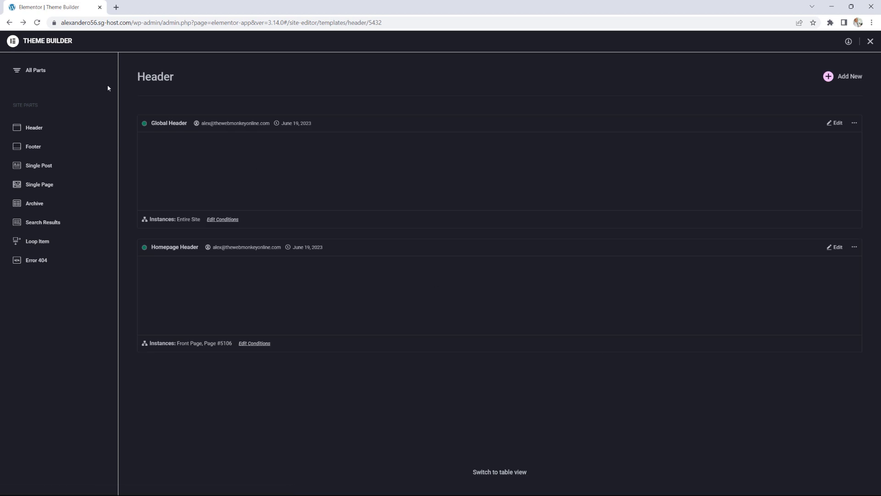
left_click(871, 41)
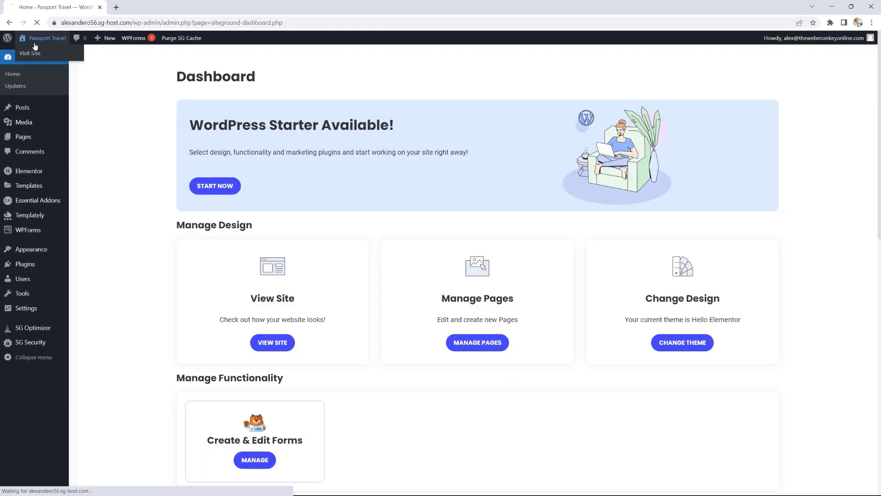
Step: From the live homepage, open the Homepage Header template via Edit with Elementor
left_click(35, 46)
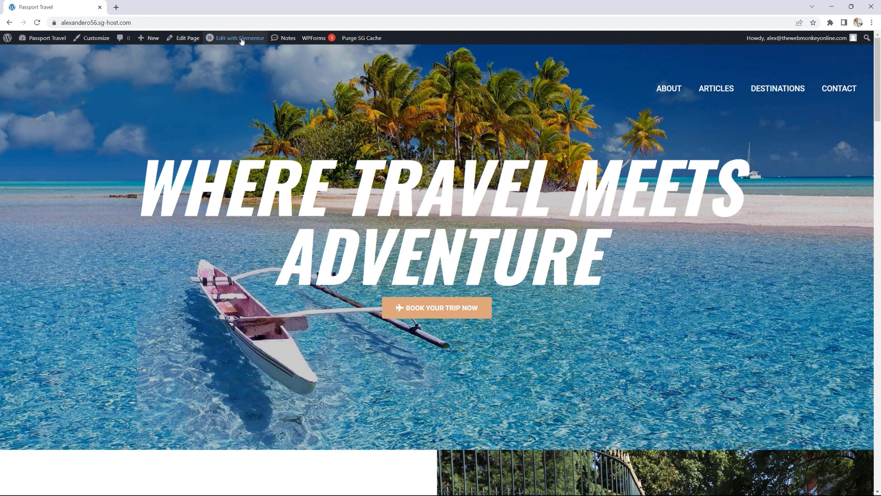
mouse_move(237, 38)
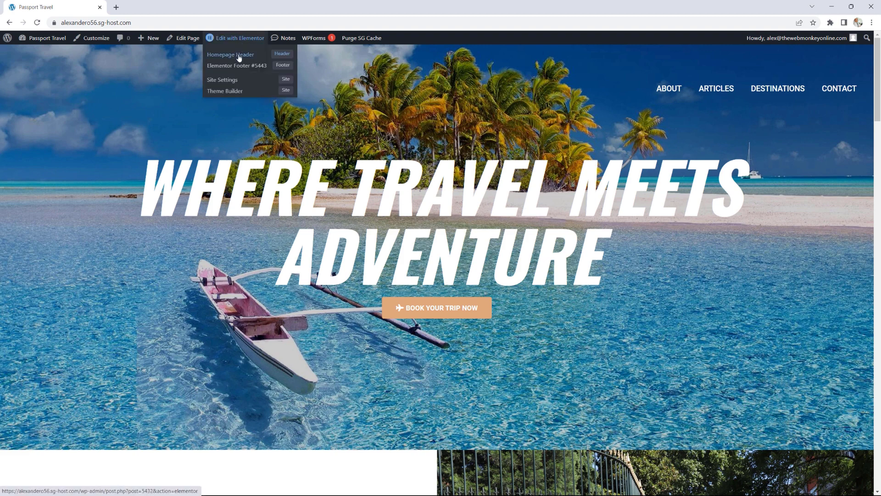
left_click(238, 56)
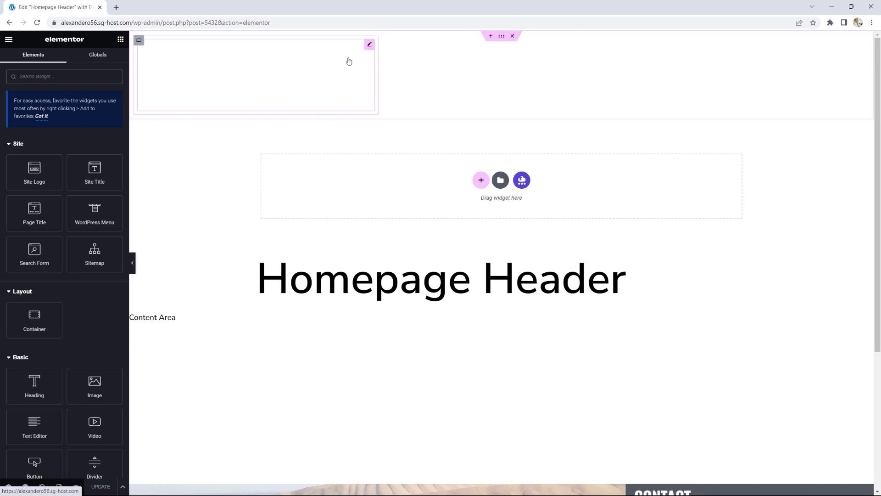
Step: Give the Homepage Header container a Z-Index of 10, update, and exit the editor
left_click(501, 37)
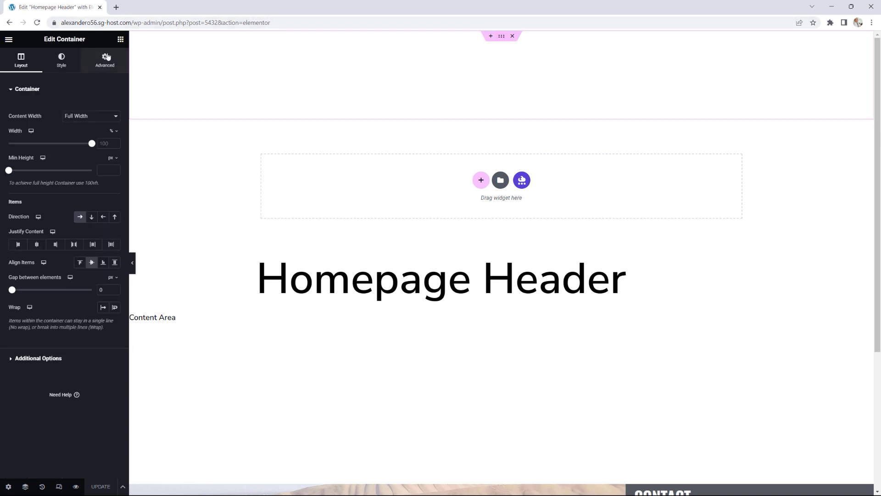
left_click(106, 58)
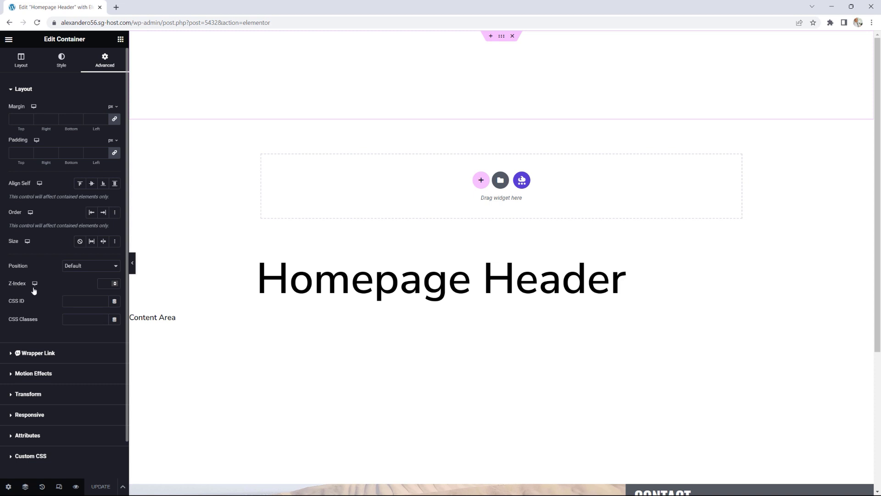
left_click(103, 283)
type("10")
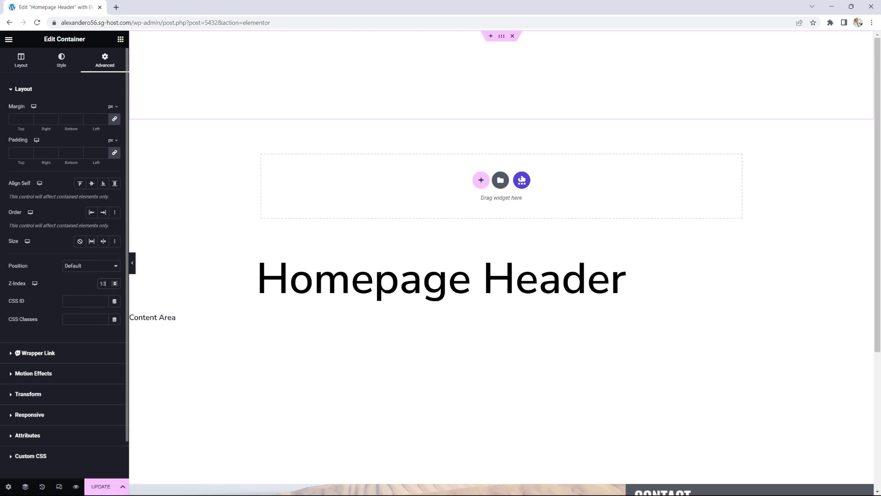
left_click(99, 489)
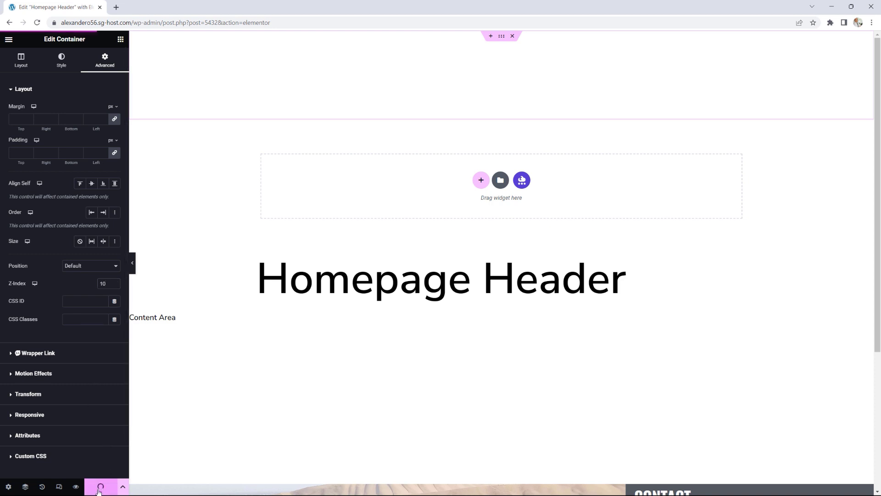
left_click(8, 39)
left_click(37, 206)
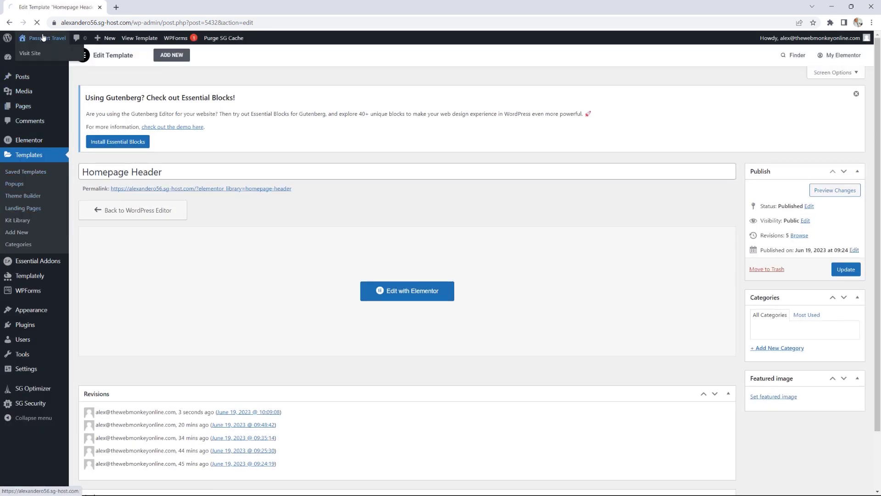
Step: From the live homepage, open the Home page with Edit with Elementor
left_click(43, 37)
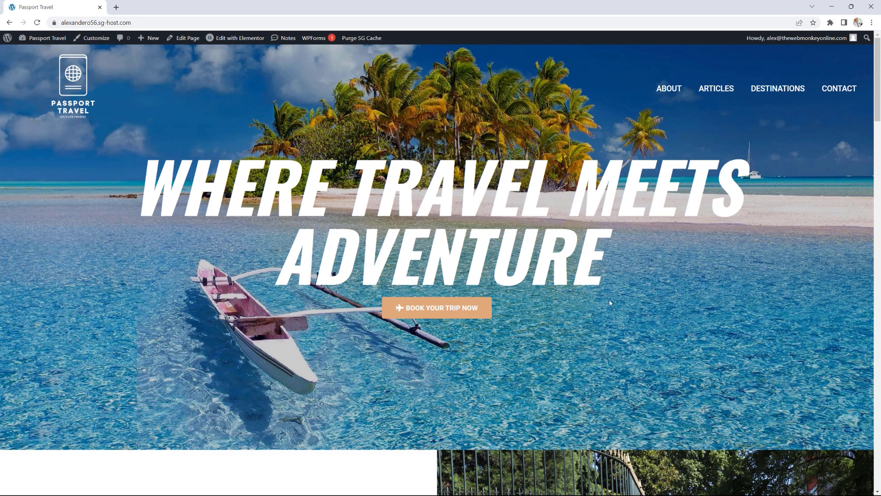
left_click(235, 41)
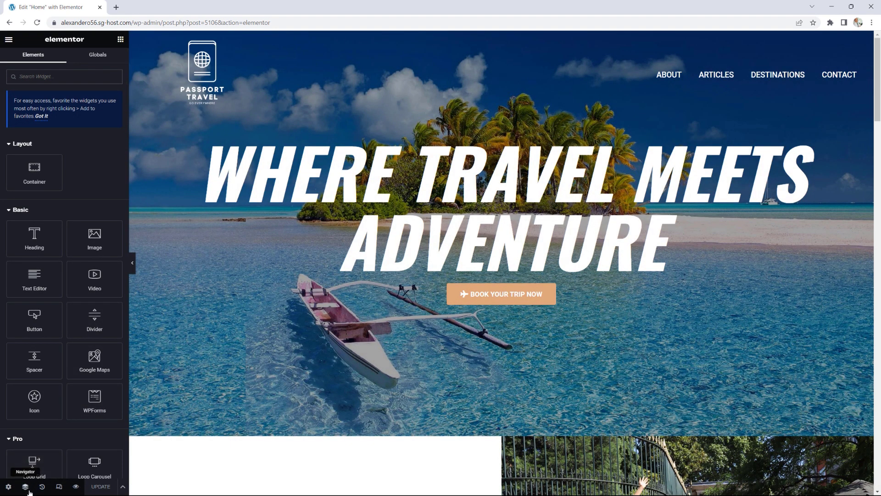
Step: Clear the hero container's Z-Index after testing 11, save the Home page, and view it live
left_click(26, 487)
left_click(800, 96)
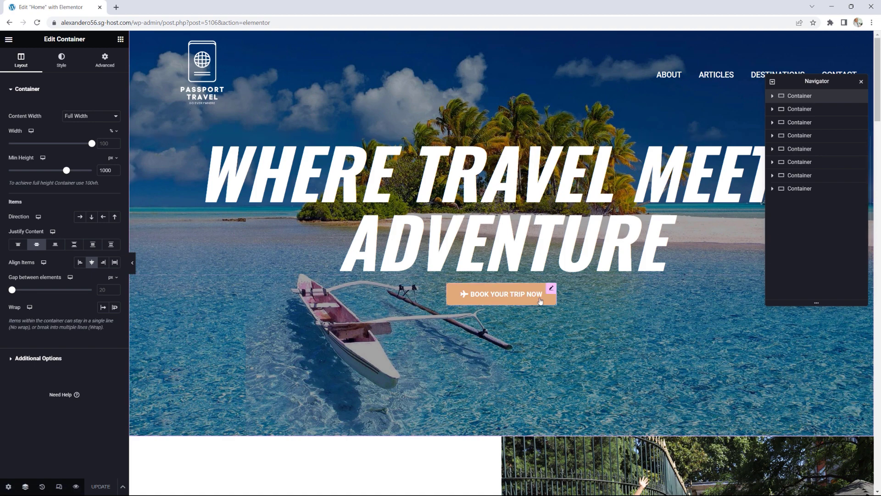
left_click(104, 60)
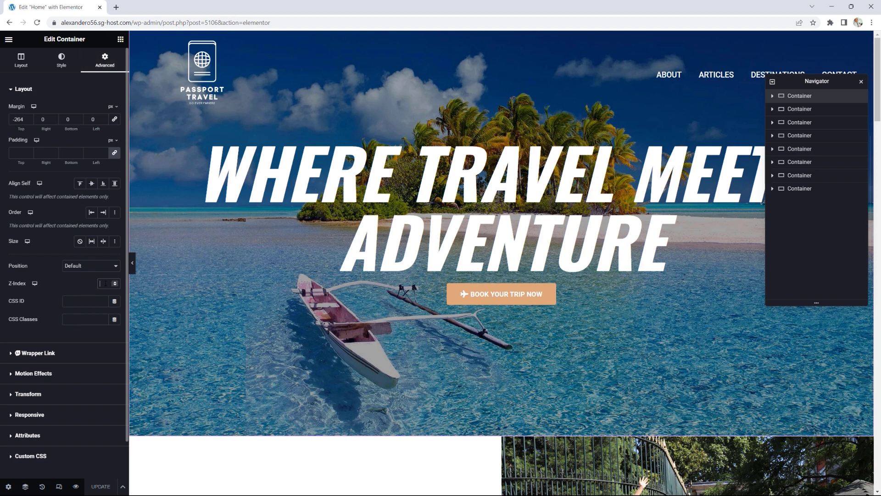
type("11")
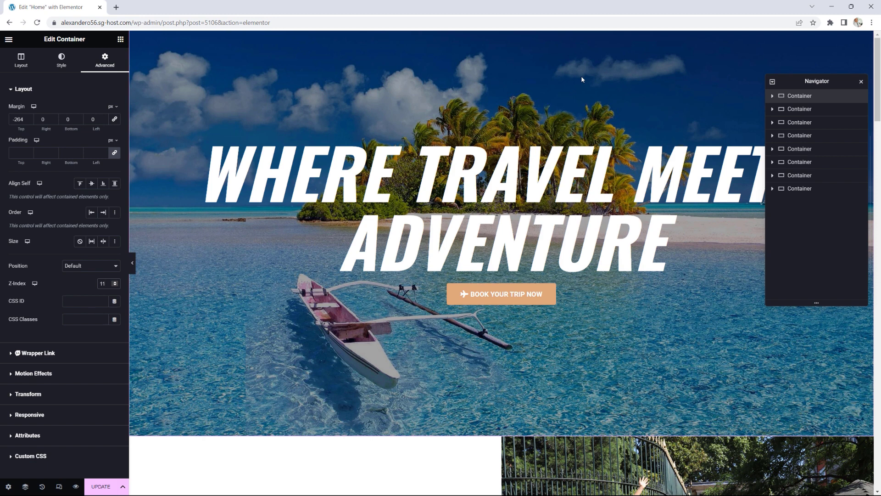
key("Down")
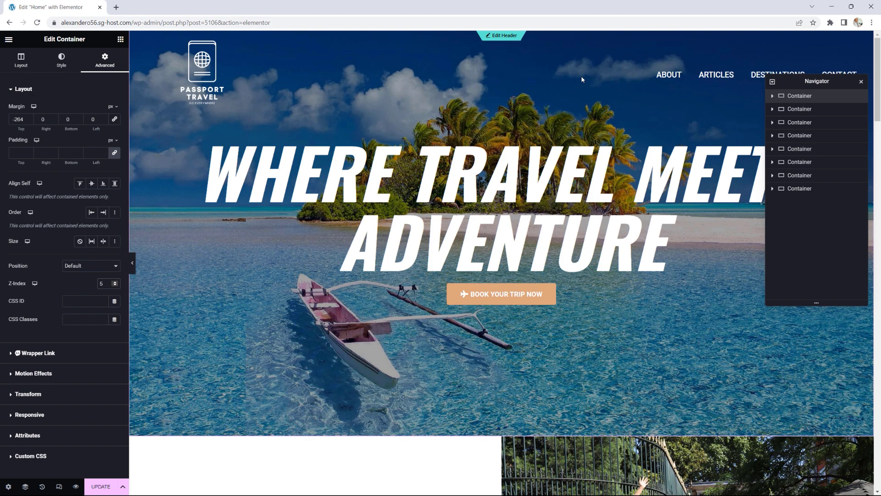
key("BackSpace")
left_click(101, 487)
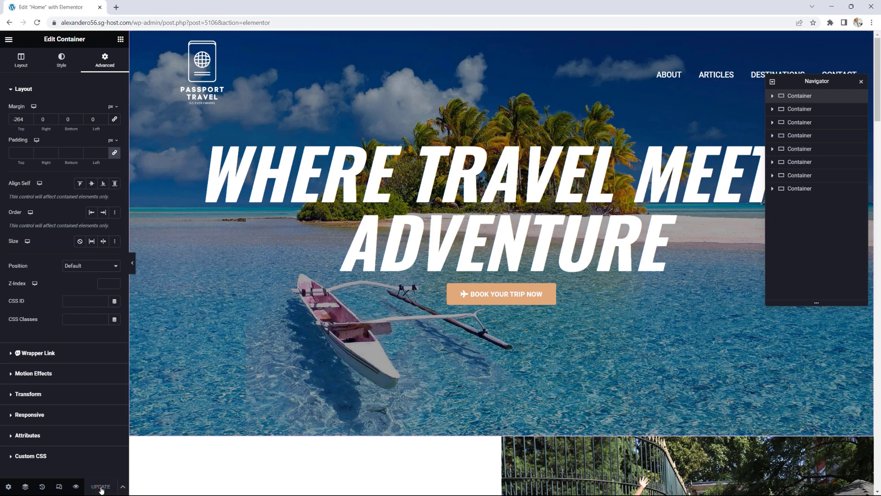
left_click(8, 39)
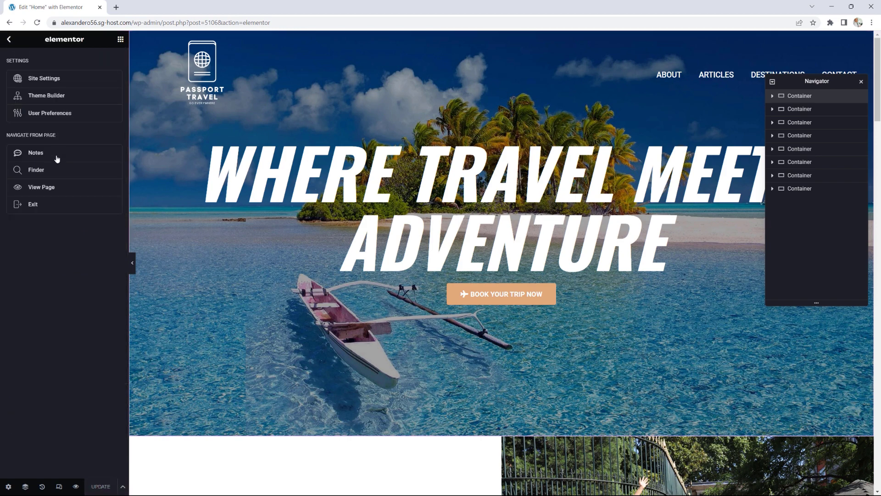
left_click(46, 188)
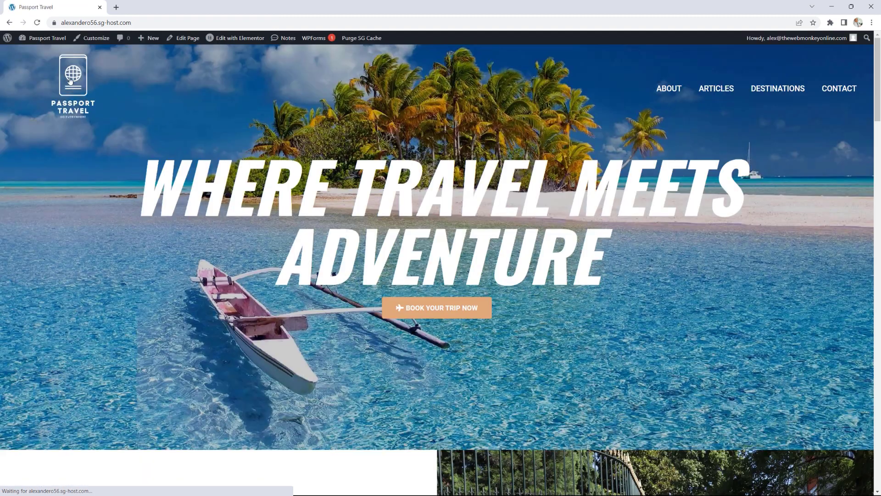
Step: Go to the site's Contact page and scroll down to the footer contact details
left_click(839, 90)
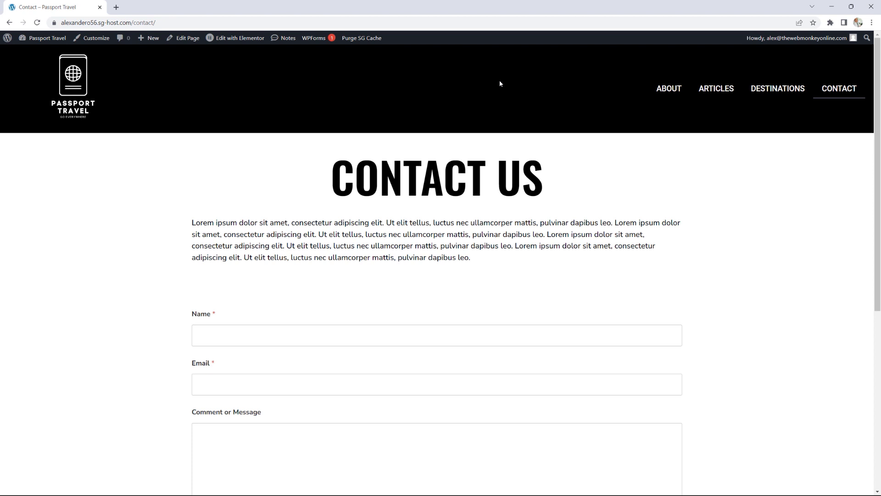
scroll(505, 148, "down", 6)
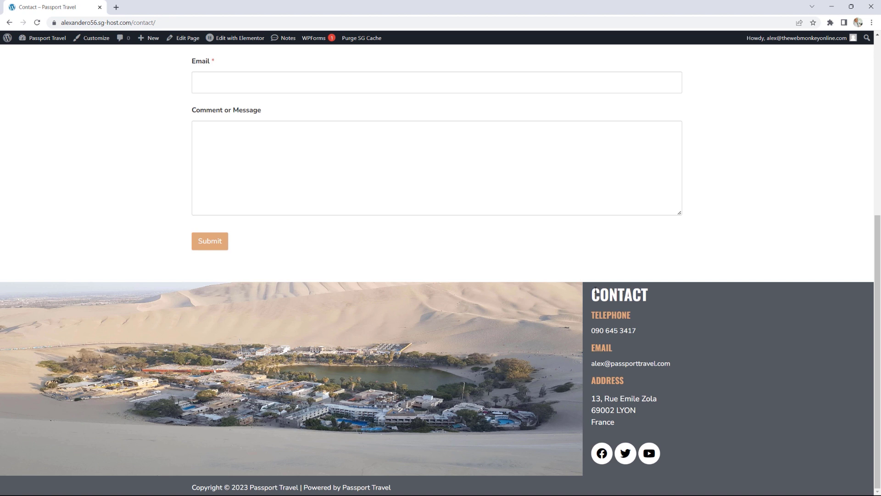
Step: Open Elementor Footer #5443 in Elementor and select its copyright heading
mouse_move(234, 38)
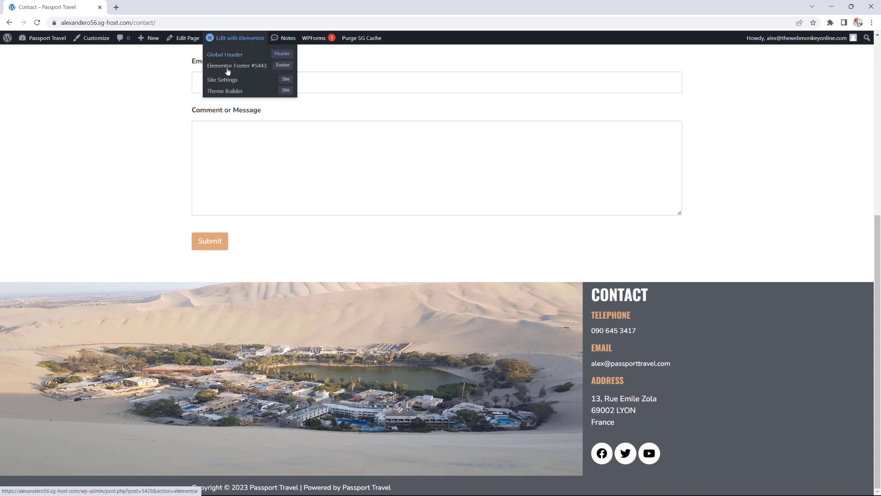
left_click(236, 67)
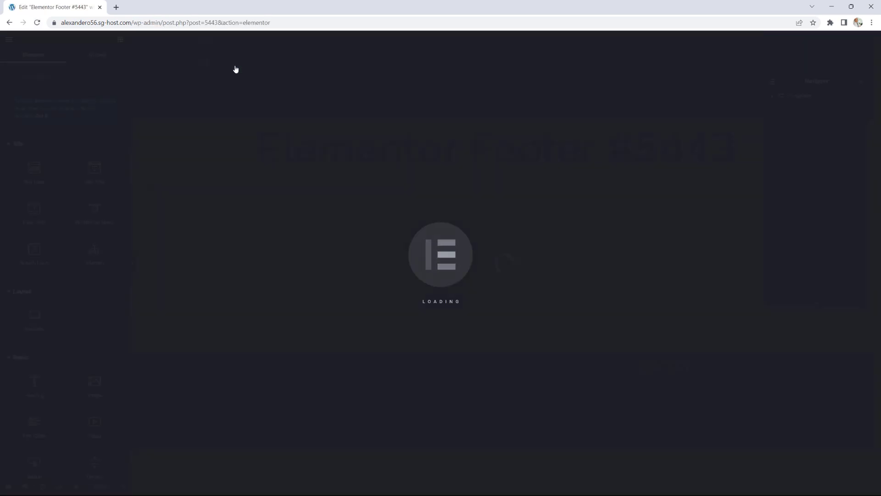
scroll(519, 198, "down", 5)
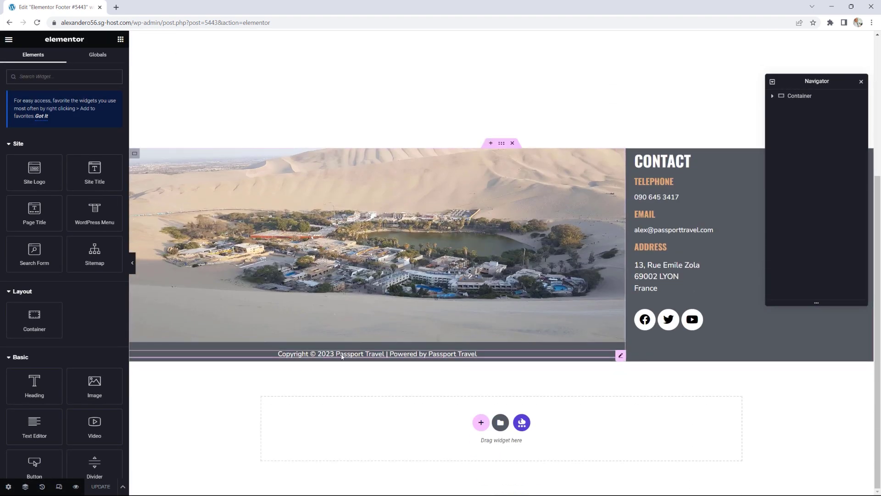
left_click(619, 356)
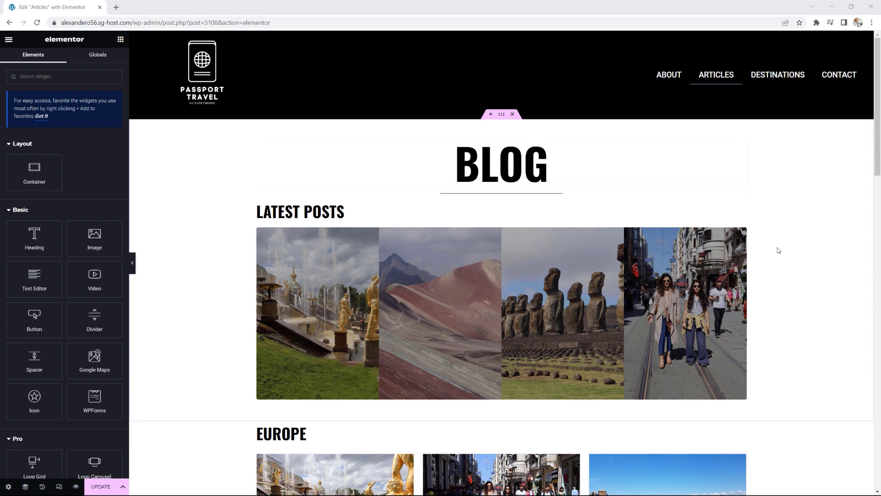
Step: Copy the LATEST POSTS heading and paste it below the South America posts
scroll(779, 250, "down", 5)
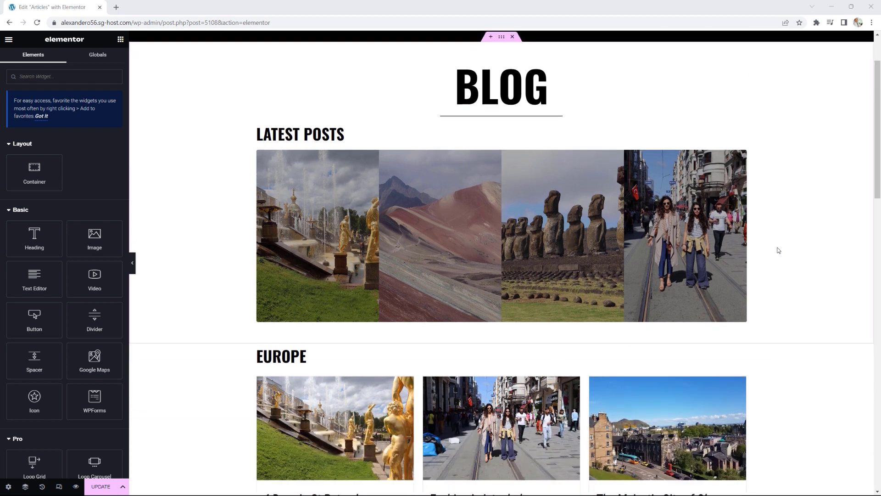
scroll(779, 250, "up", 1)
scroll(778, 250, "up", 2)
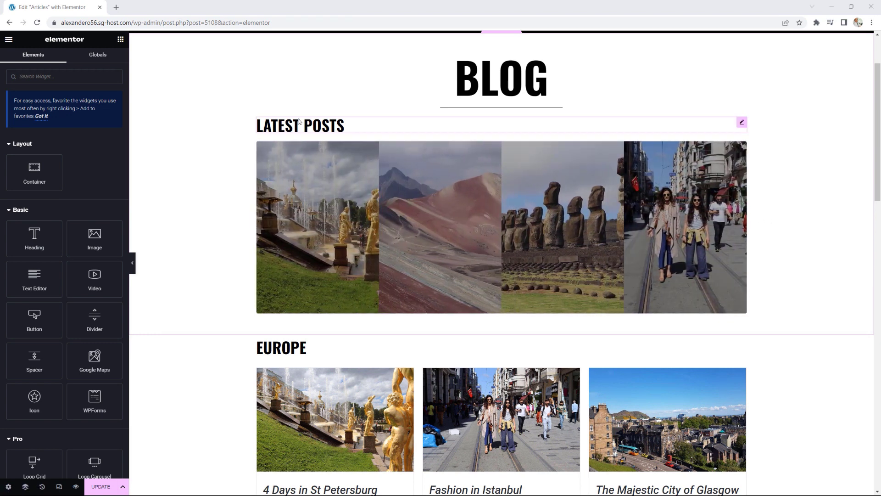
right_click(741, 123)
left_click(758, 162)
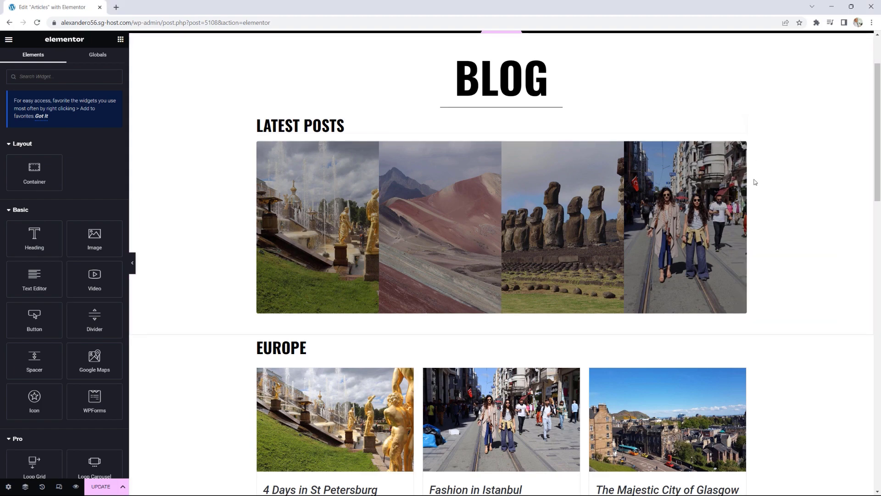
scroll(755, 182, "down", 20)
scroll(755, 182, "down", 2)
right_click(404, 307)
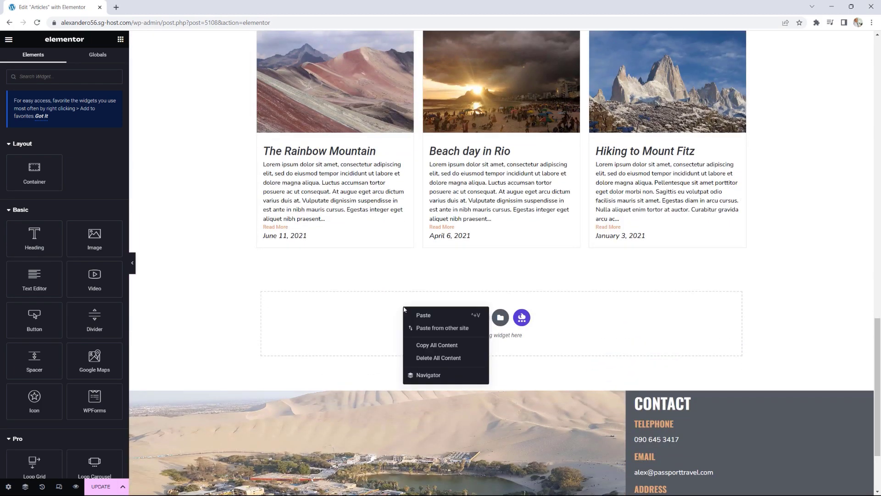
left_click(421, 320)
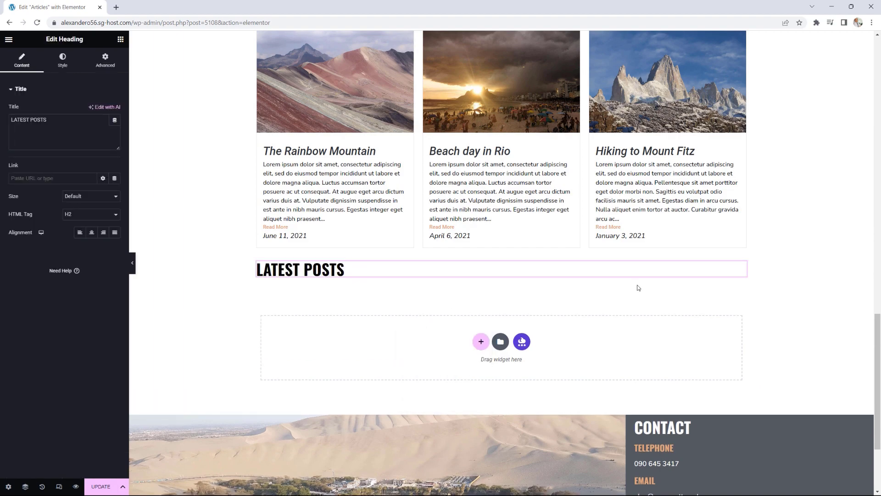
scroll(690, 297, "up", 10)
scroll(689, 297, "up", 8)
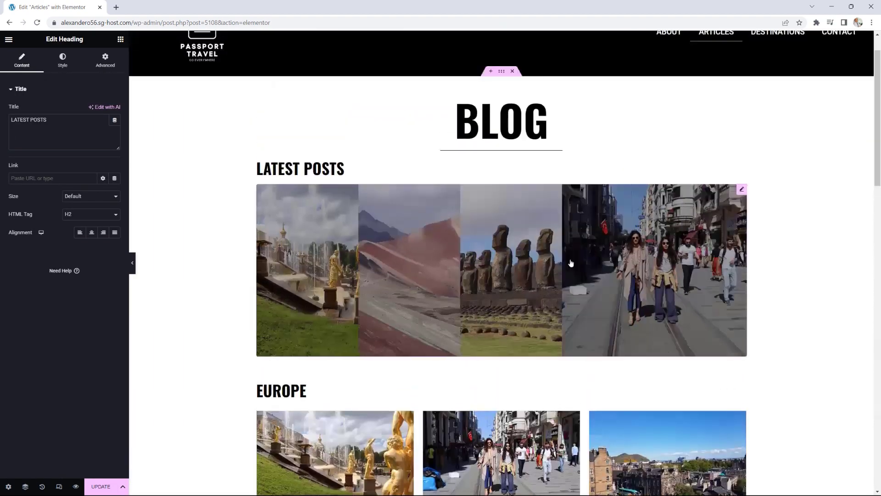
scroll(765, 266, "down", 6)
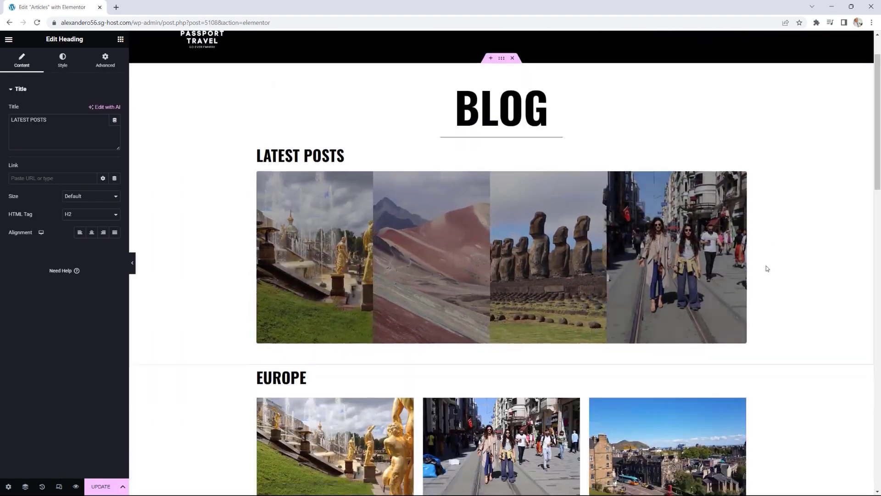
Step: Add a Portfolio widget beneath the pasted LATEST POSTS heading
left_click(120, 41)
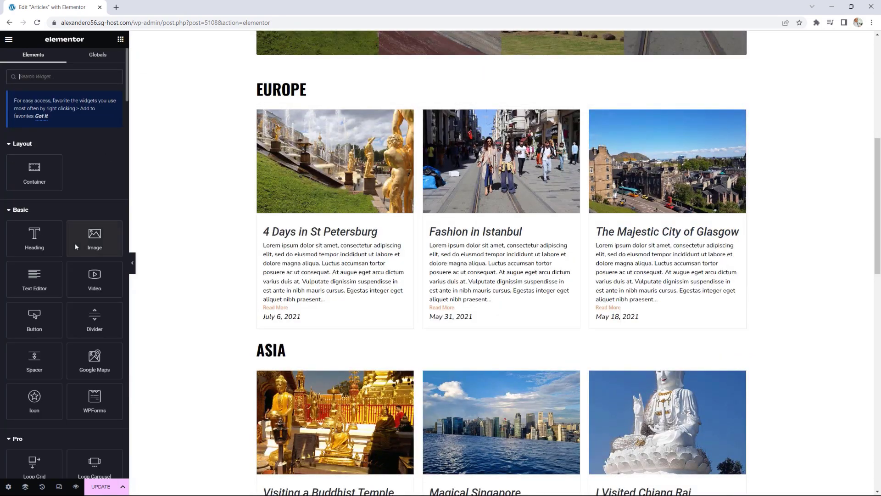
scroll(75, 243, "down", 6)
scroll(411, 267, "down", 12)
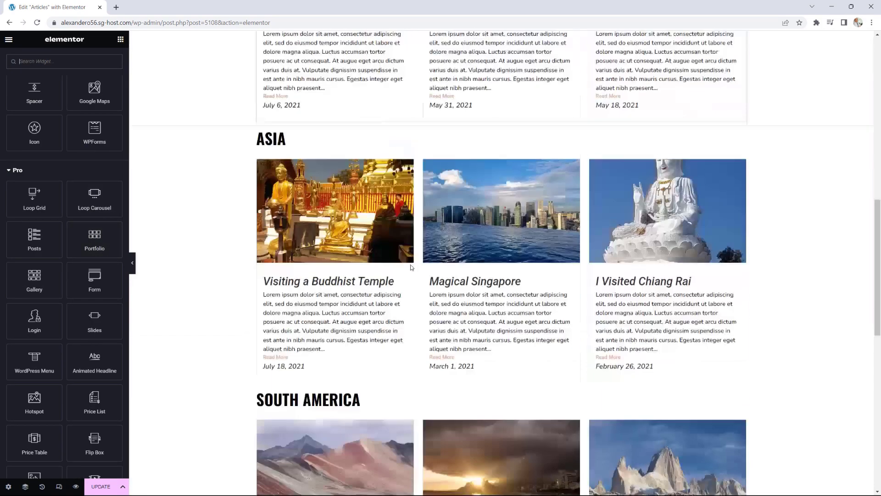
scroll(411, 268, "down", 1)
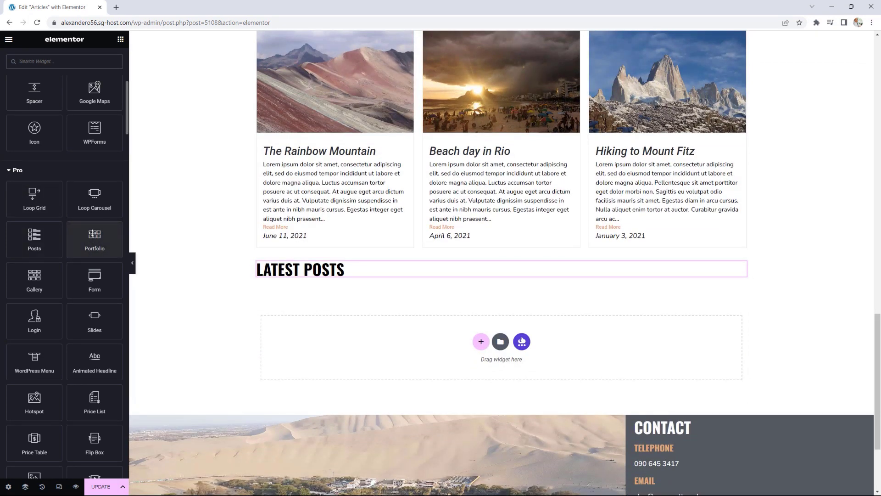
left_click_drag(94, 234, 324, 279)
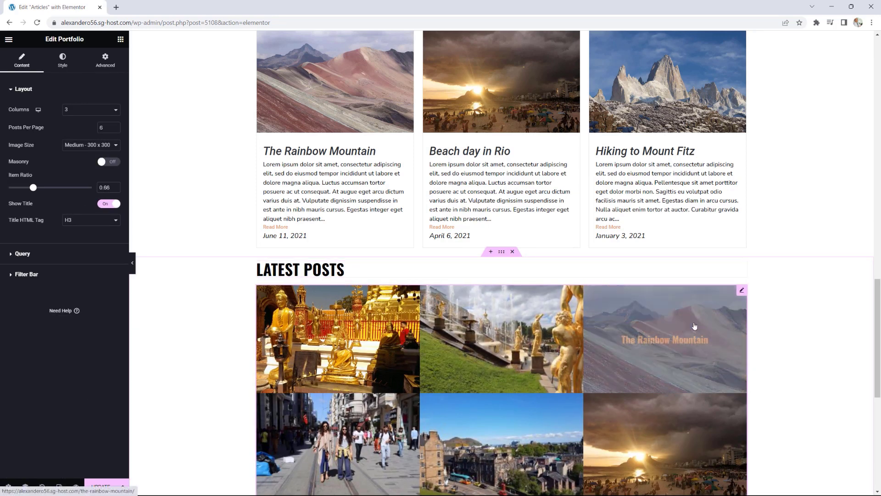
Step: Set the portfolio to 4 columns, 4 posts per page and Full image size
scroll(758, 320, "down", 1)
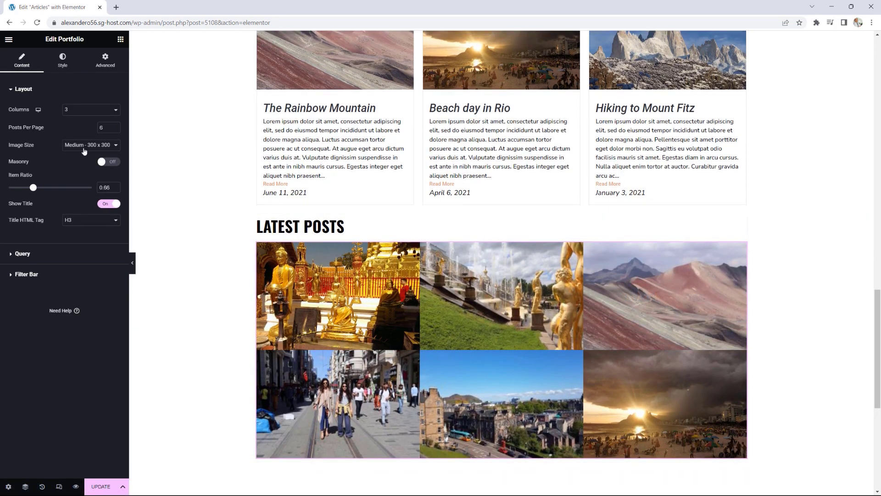
left_click(84, 111)
left_click(89, 137)
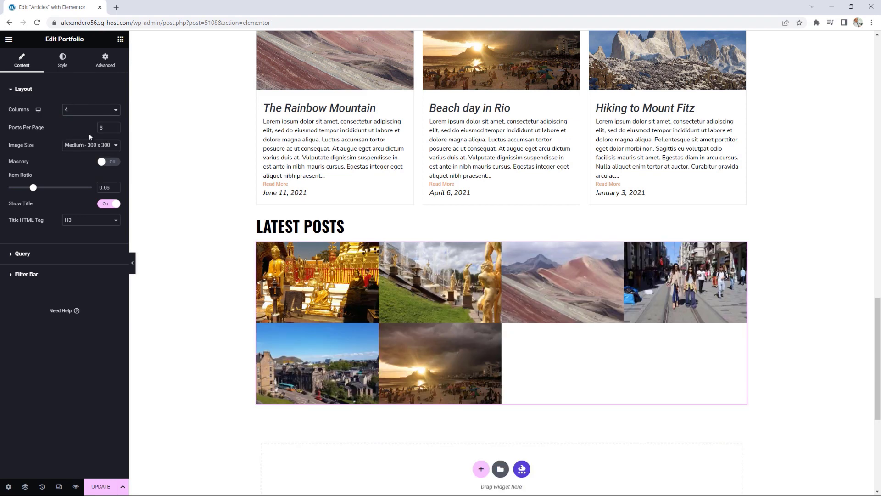
left_click(115, 129)
left_click(115, 129)
left_click(90, 145)
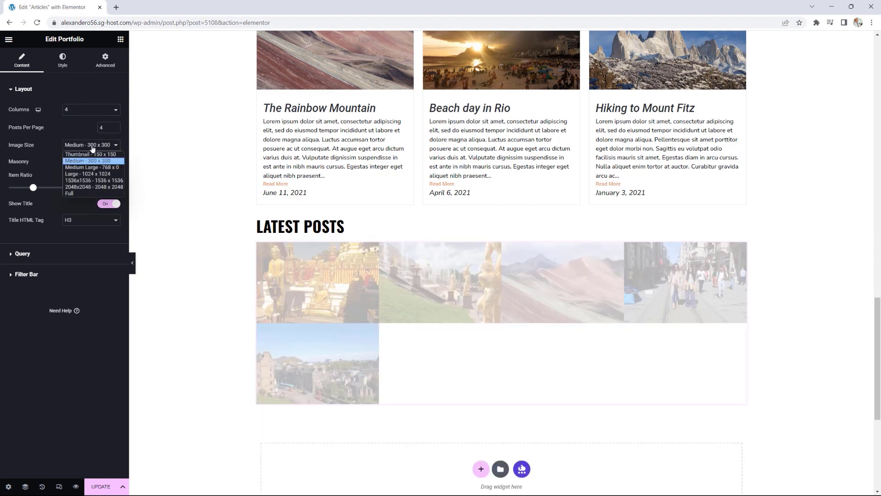
left_click(77, 194)
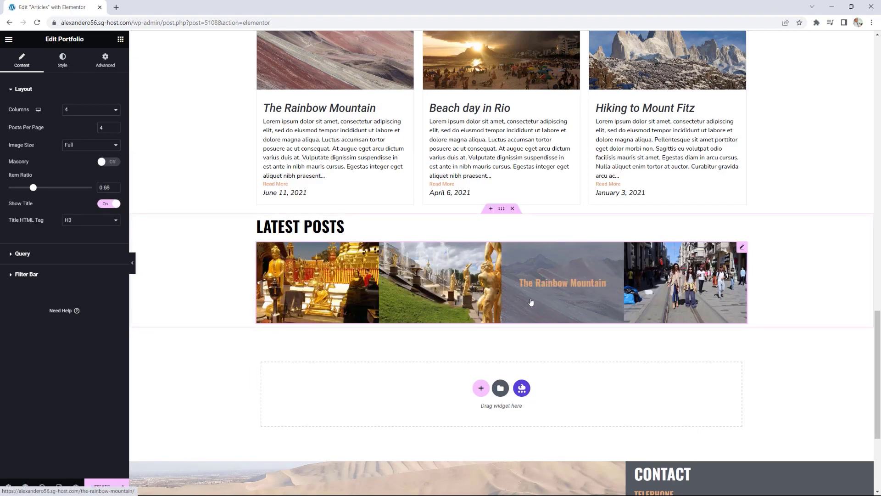
Step: Raise the portfolio's Item Ratio to 1.5 for taller image tiles
scroll(779, 295, "up", 8)
scroll(779, 295, "up", 12)
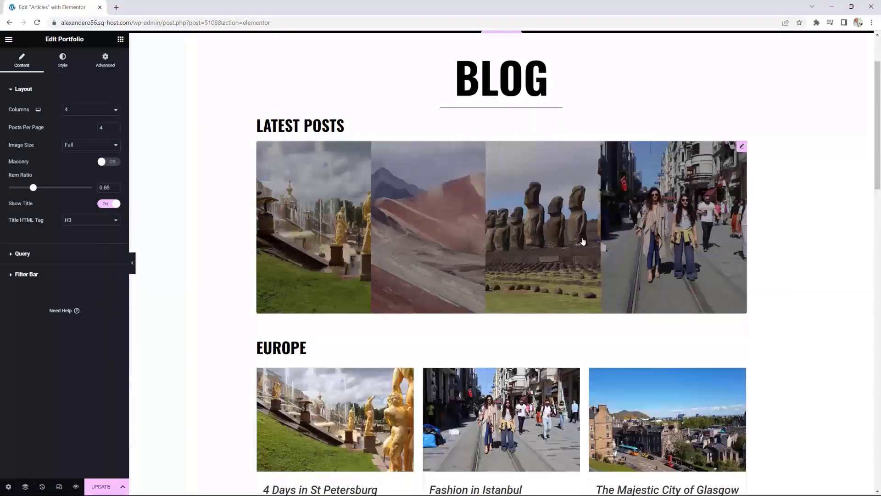
scroll(743, 276, "down", 14)
scroll(707, 265, "down", 6)
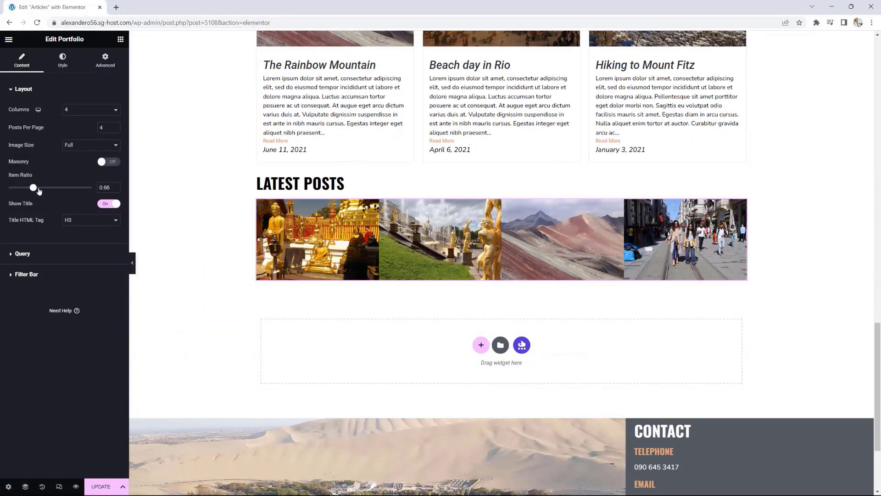
left_click_drag(39, 191, 72, 192)
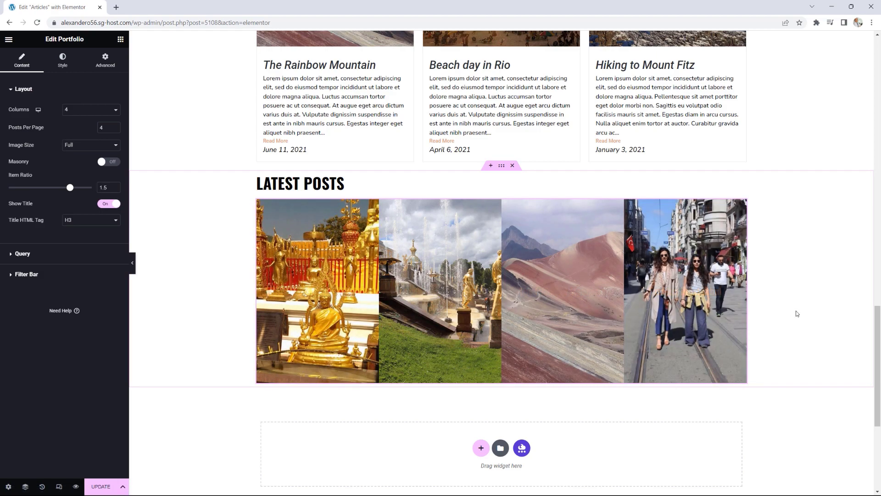
scroll(797, 314, "up", 13)
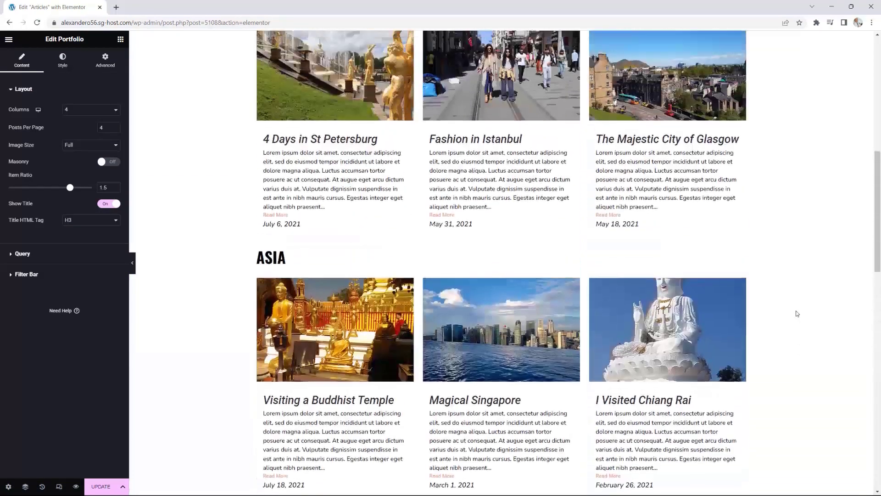
scroll(797, 313, "up", 7)
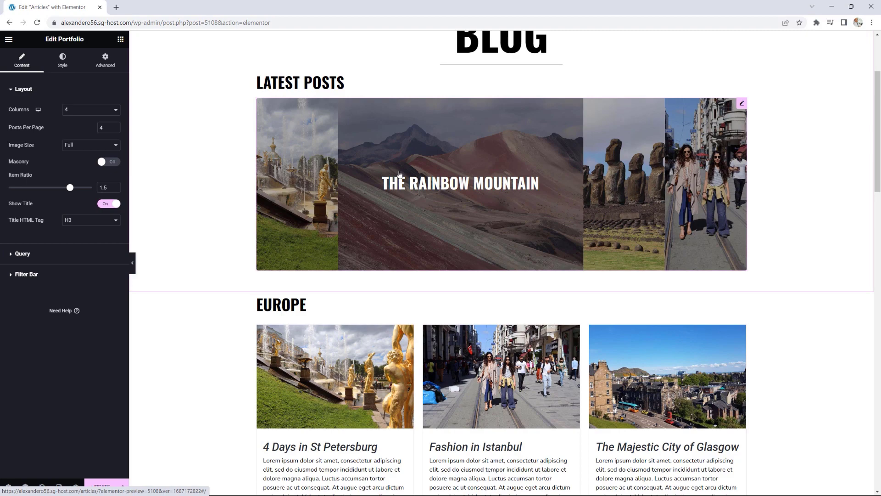
scroll(399, 174, "down", 8)
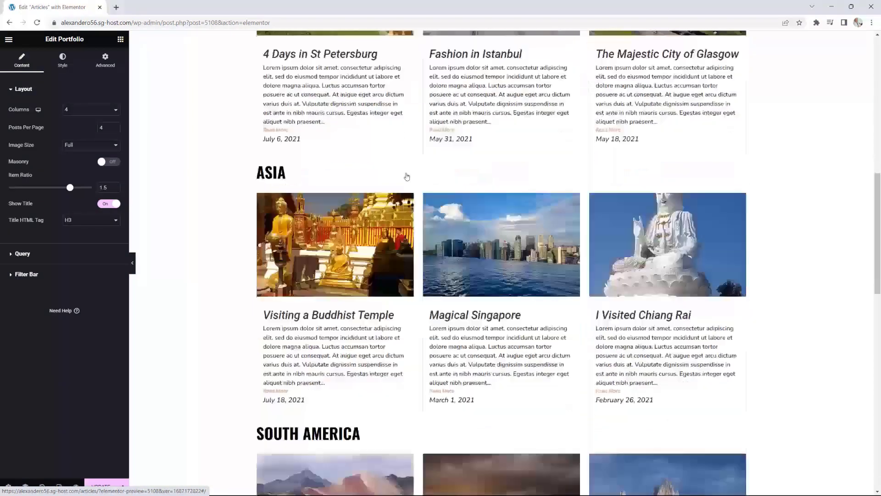
scroll(407, 176, "down", 10)
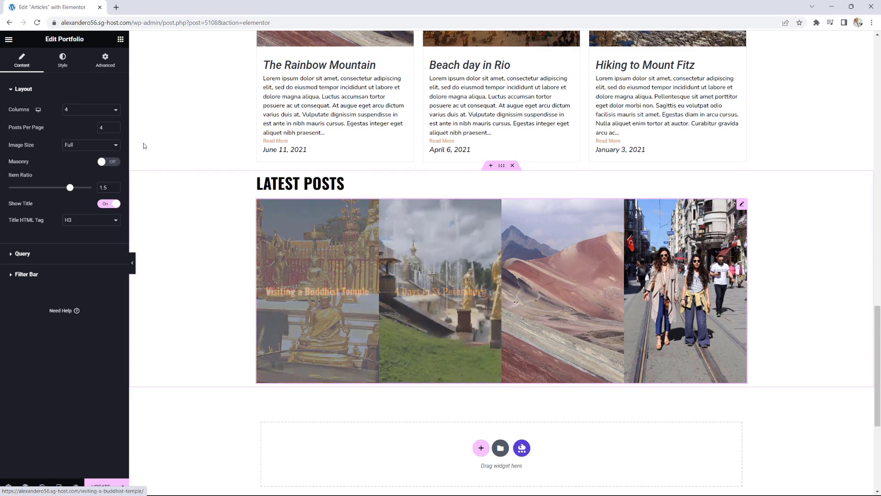
Step: Make the portfolio's item overlay title colour Primary white
left_click(62, 60)
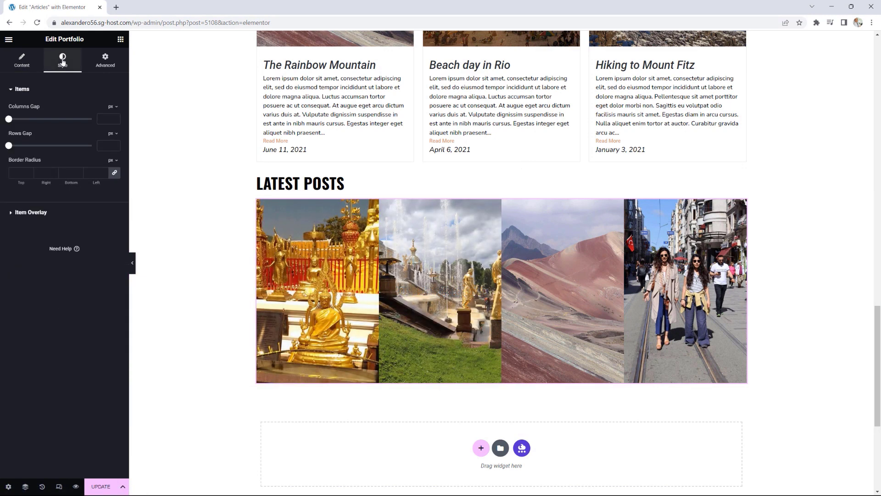
left_click(34, 213)
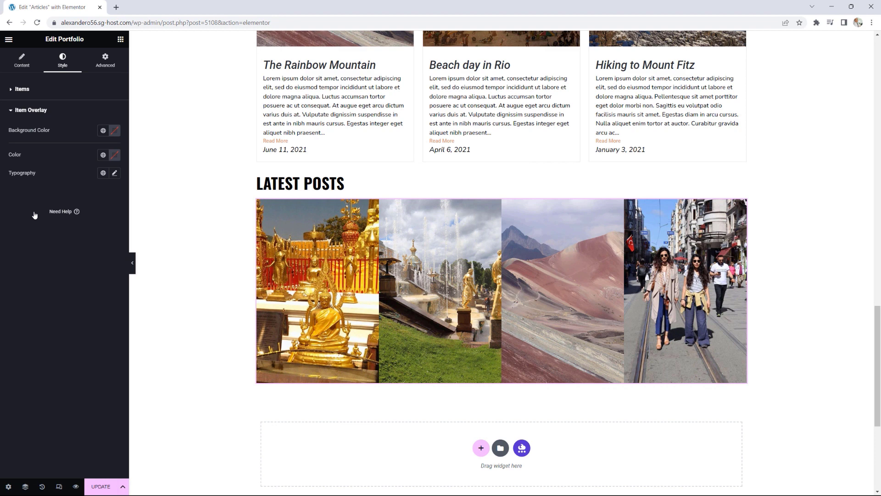
left_click(114, 154)
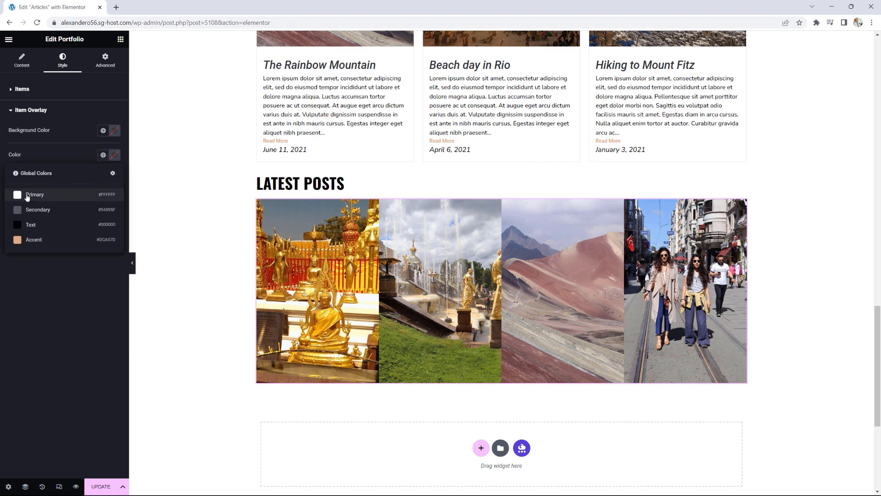
left_click(17, 194)
Step: Set the overlay title typography to Oswald at 34 px
mouse_move(328, 285)
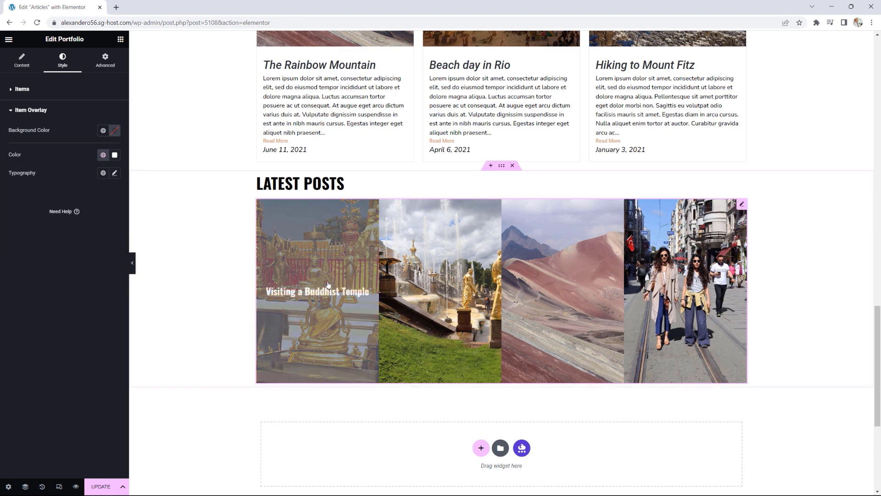
left_click(115, 173)
left_click_drag(20, 242, 30, 242)
mouse_move(345, 292)
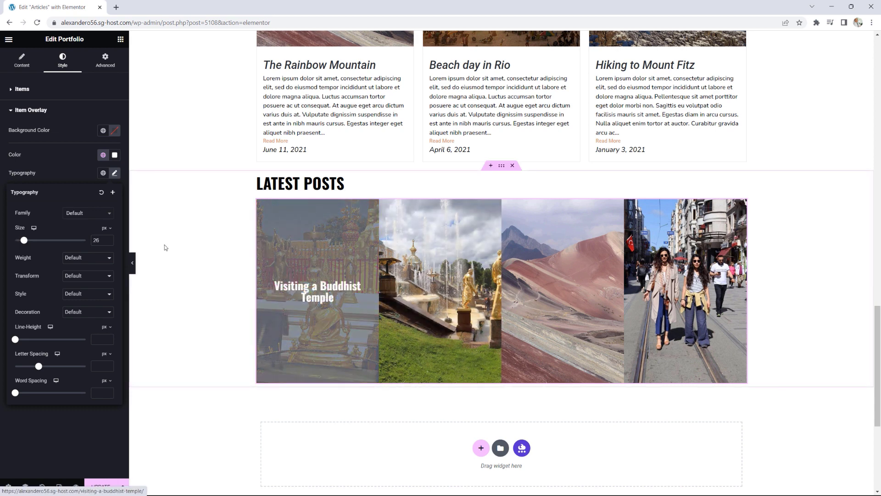
left_click(81, 213)
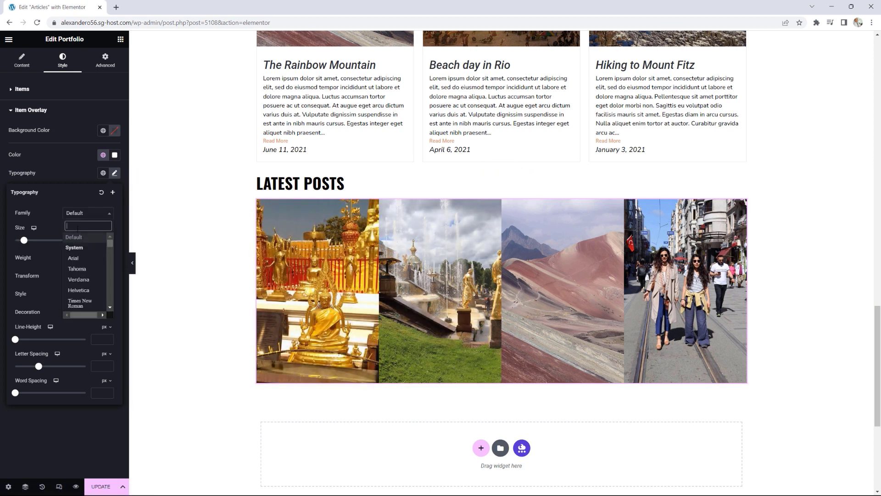
type("oswa")
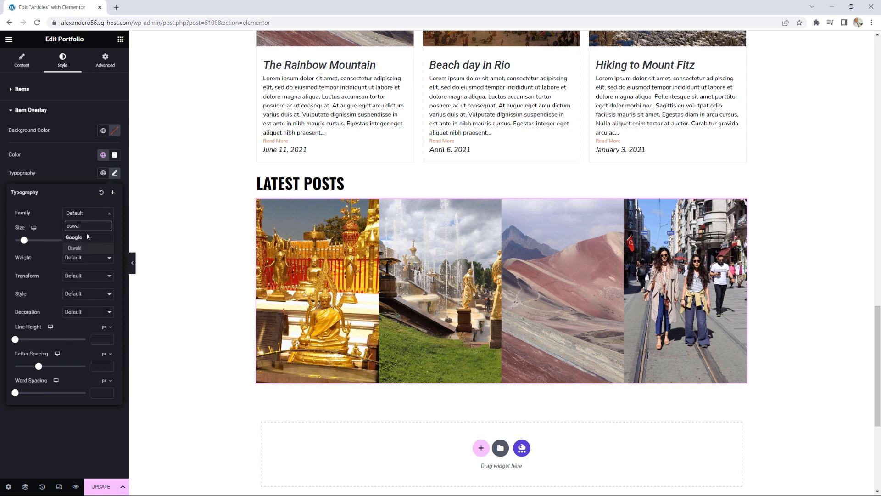
left_click(83, 248)
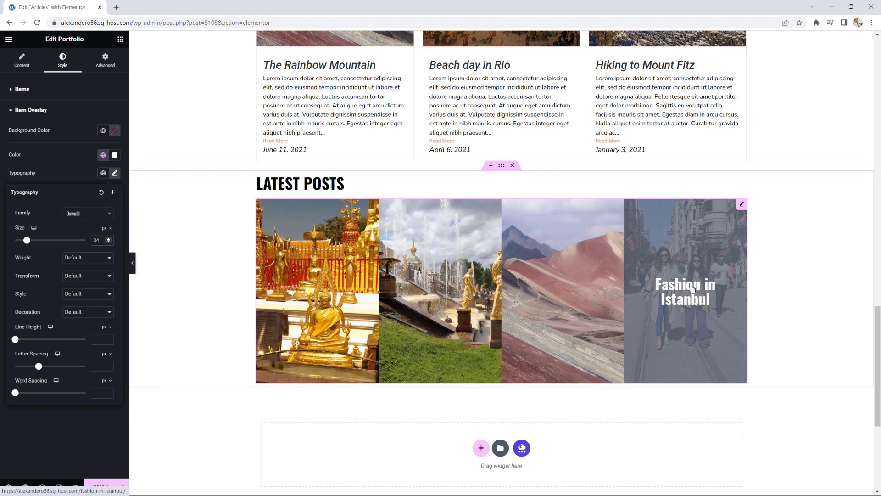
scroll(780, 290, "up", 15)
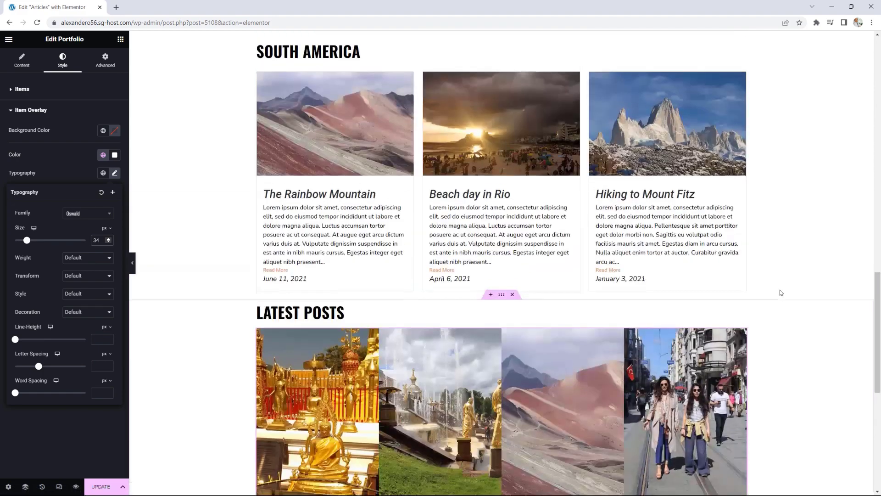
scroll(776, 289, "up", 6)
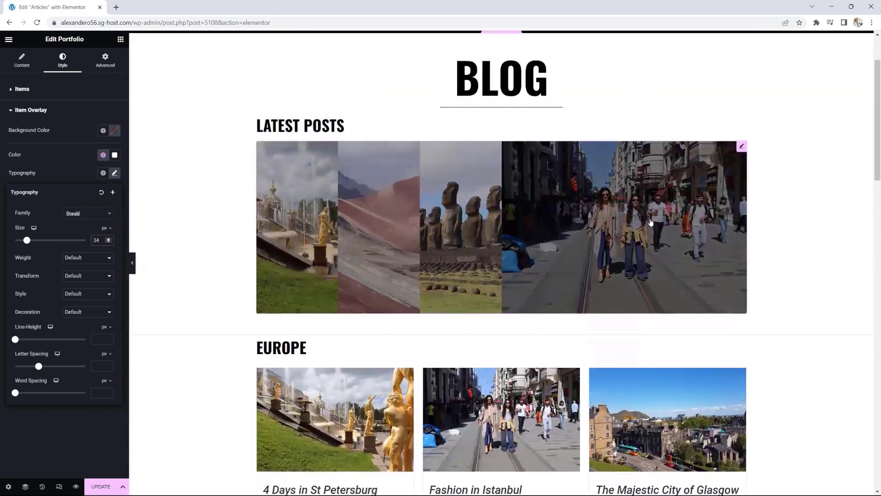
scroll(744, 267, "down", 7)
scroll(719, 242, "up", 2)
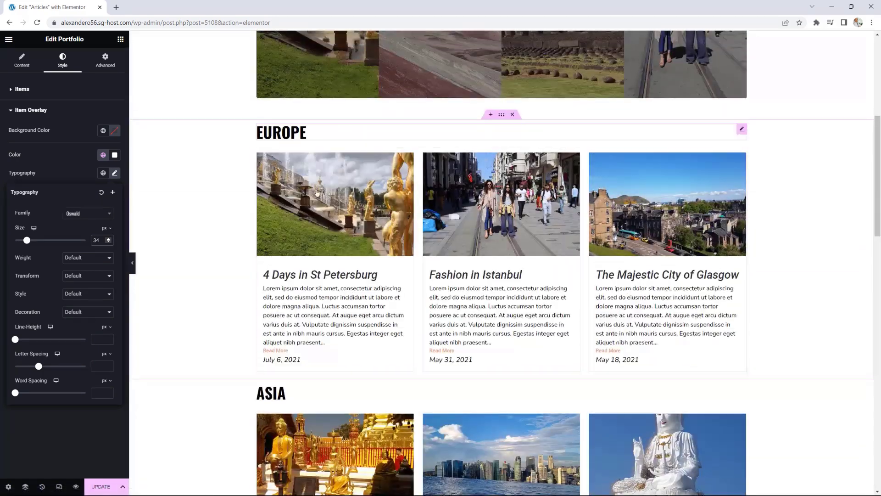
scroll(543, 362, "down", 5)
scroll(506, 358, "down", 2)
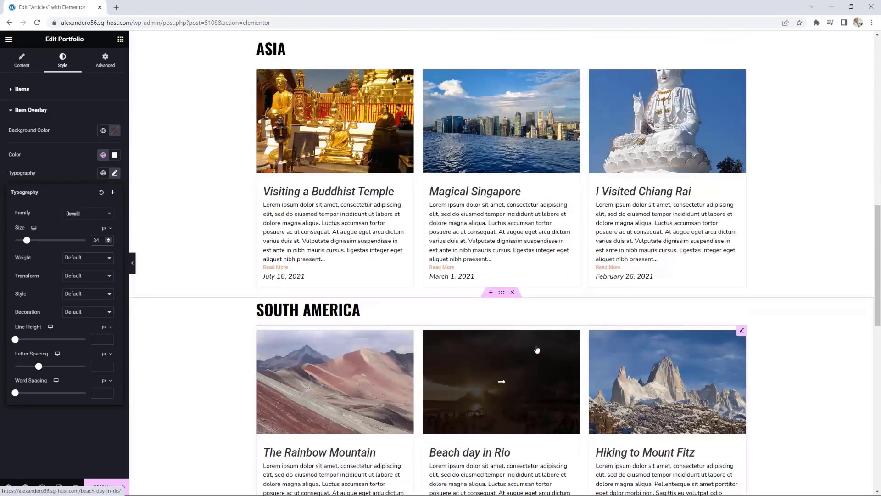
scroll(537, 350, "down", 2)
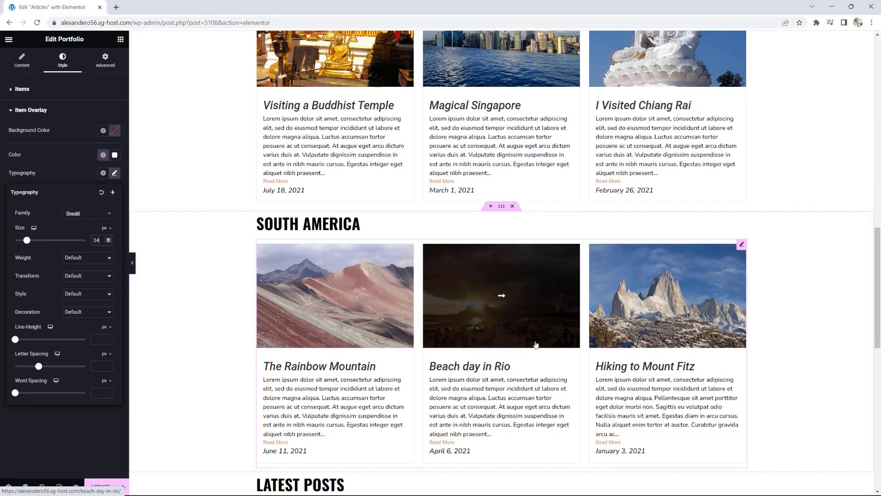
scroll(554, 303, "down", 2)
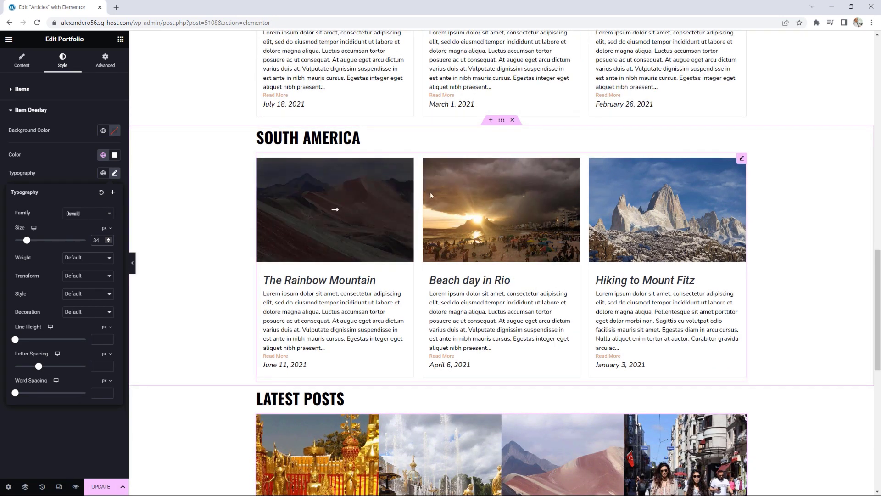
scroll(292, 261, "up", 7)
scroll(291, 262, "up", 3)
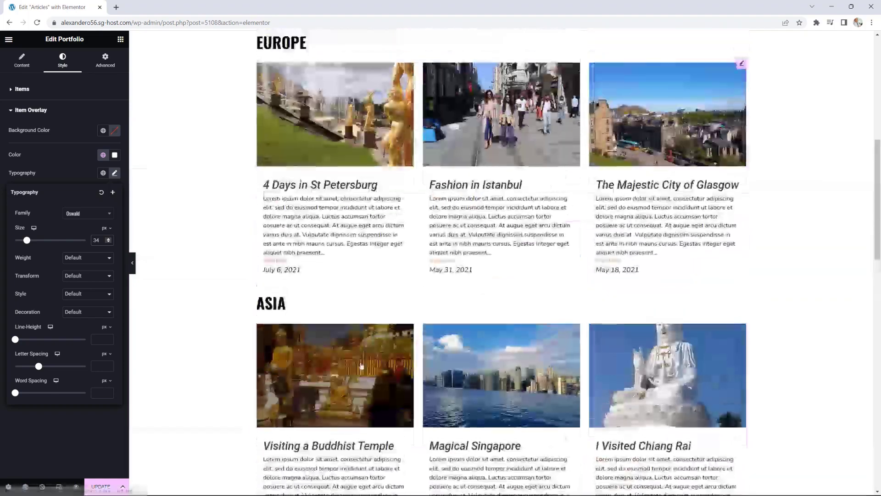
scroll(321, 257, "down", 7)
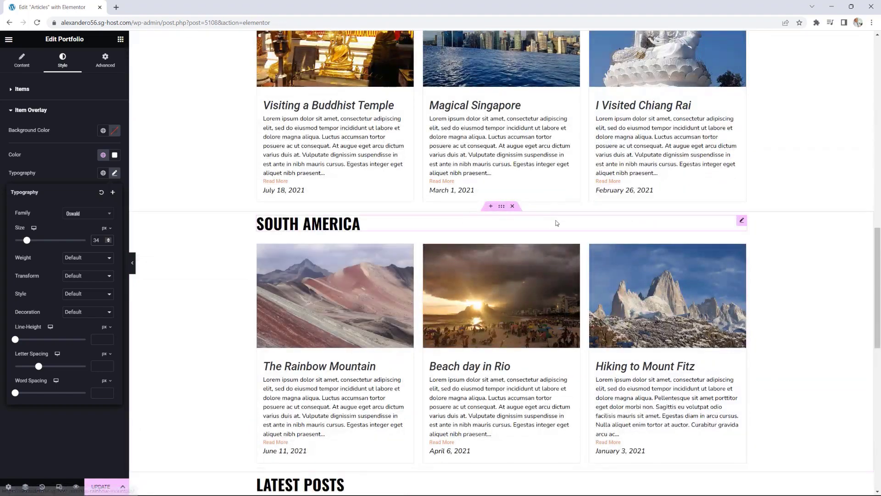
Step: Copy the SOUTH AMERICA heading and paste it into the container below Latest Posts
right_click(742, 224)
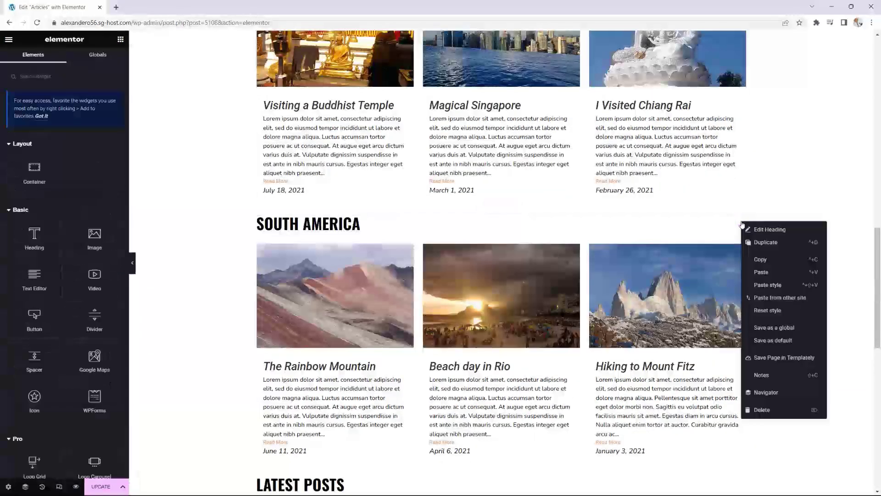
left_click(761, 260)
scroll(676, 292, "down", 1)
scroll(676, 293, "down", 9)
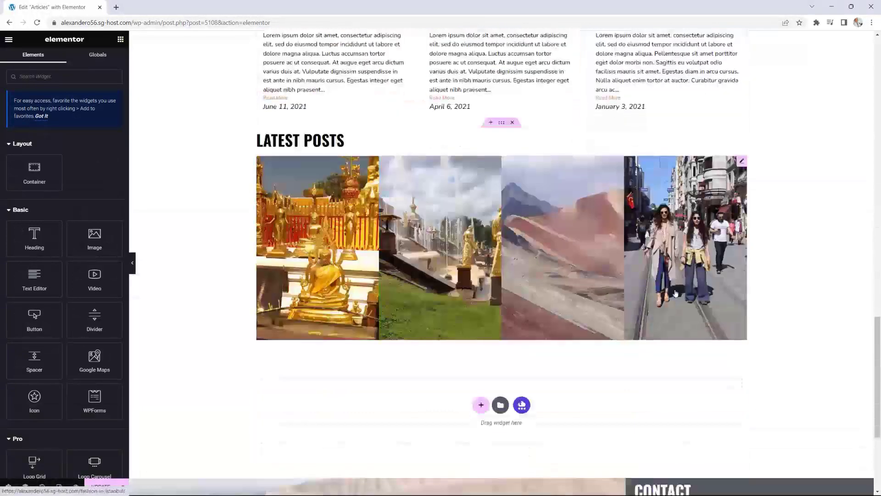
right_click(308, 259)
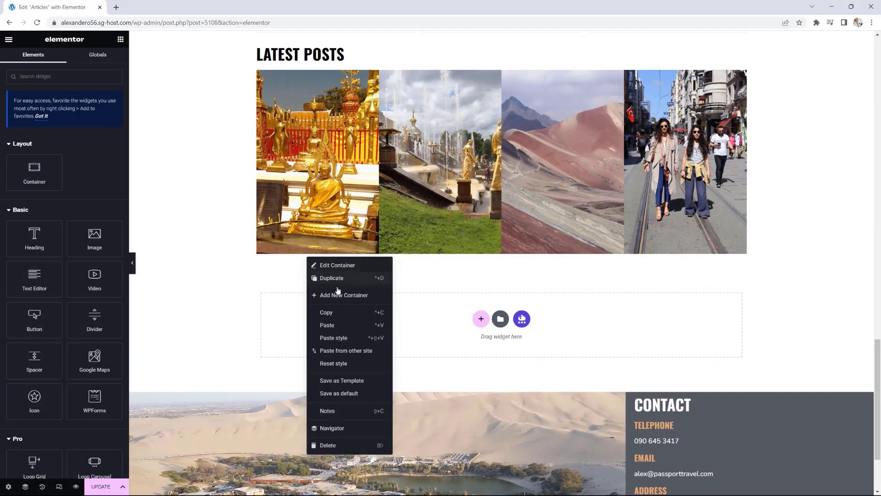
left_click(330, 326)
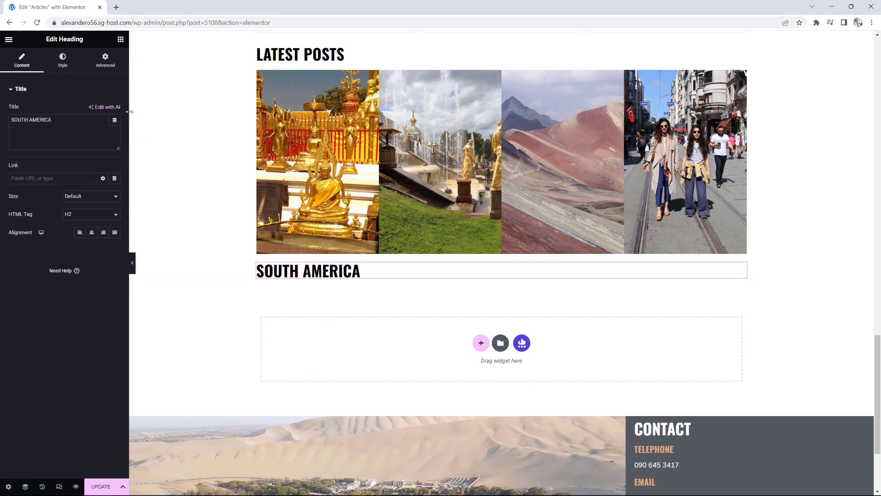
left_click(120, 39)
scroll(88, 273, "down", 7)
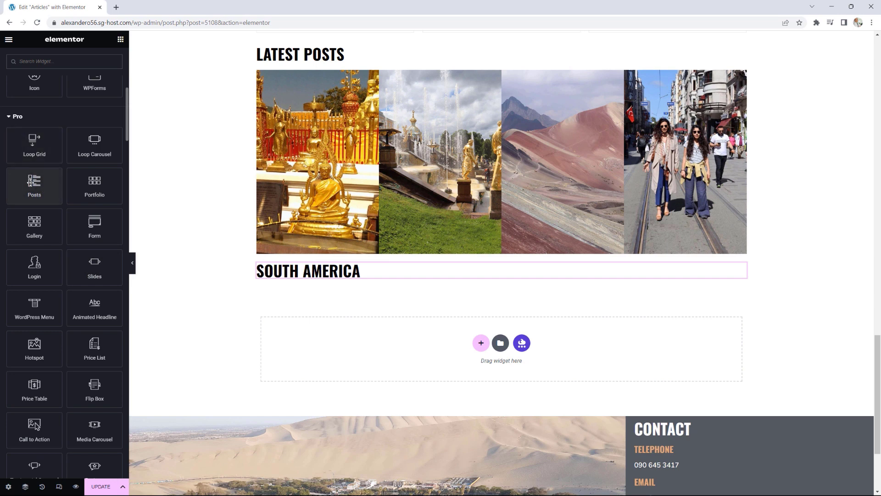
Step: Add a Posts widget under the new SOUTH AMERICA heading
left_click_drag(45, 191, 297, 280)
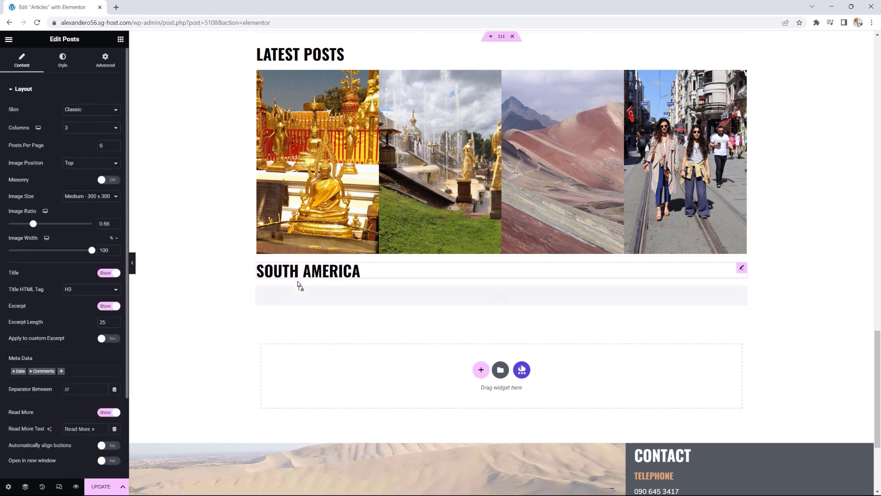
left_click(27, 89)
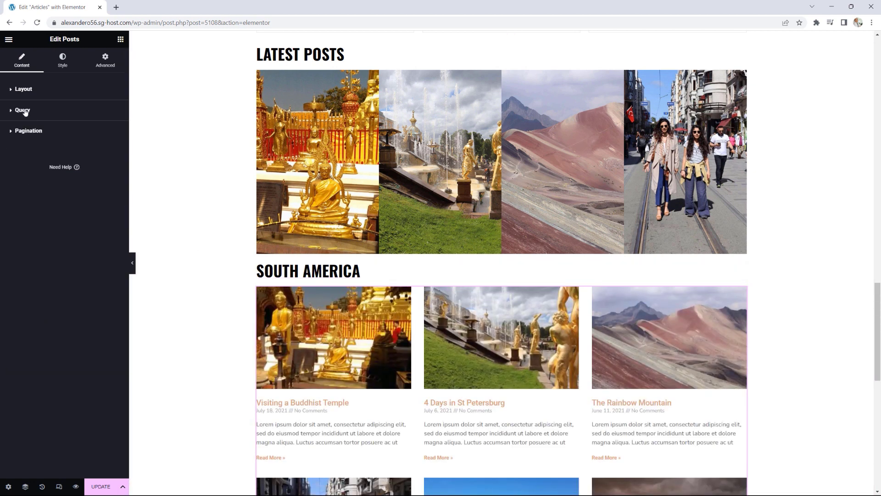
left_click(26, 113)
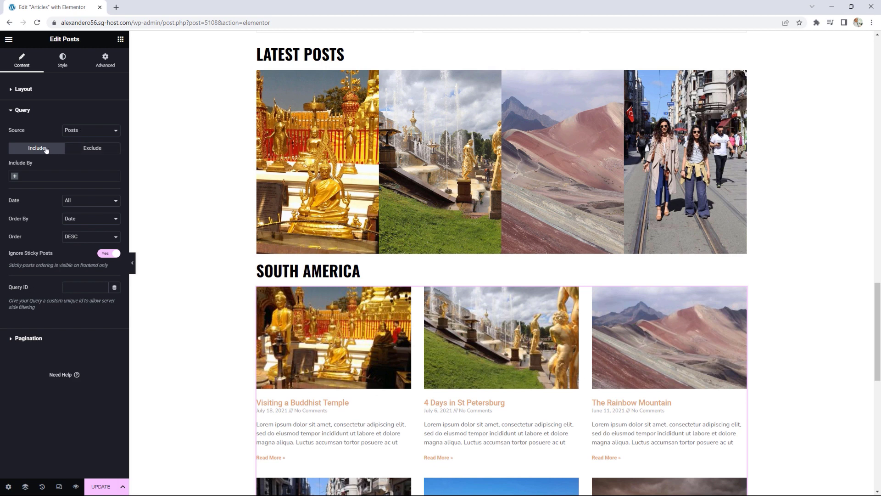
Step: Filter the Posts query to include by term Categories: South America
left_click(31, 174)
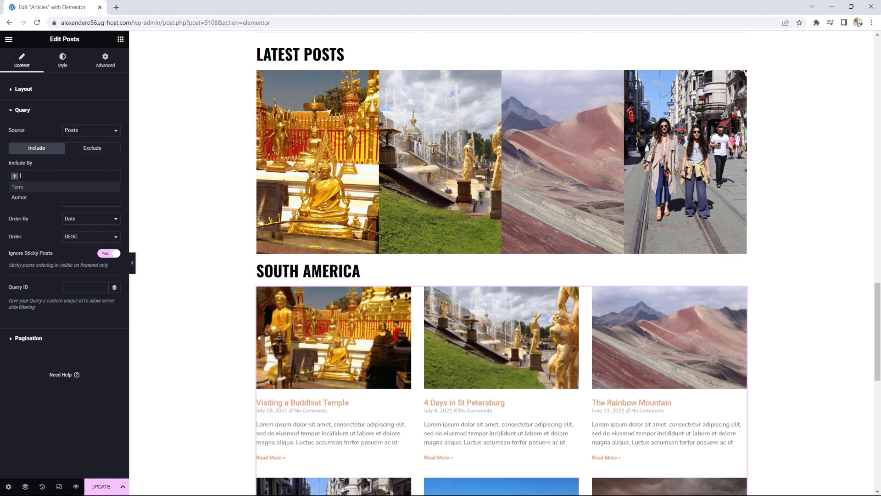
left_click(28, 187)
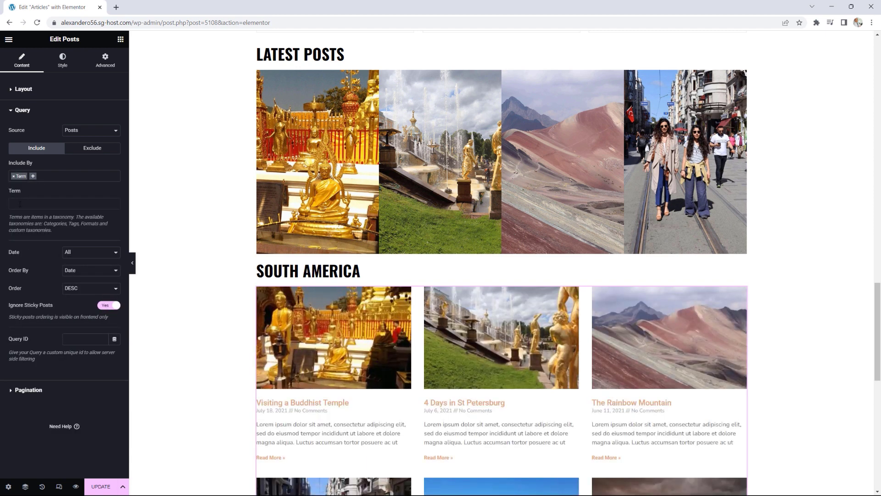
left_click(20, 203)
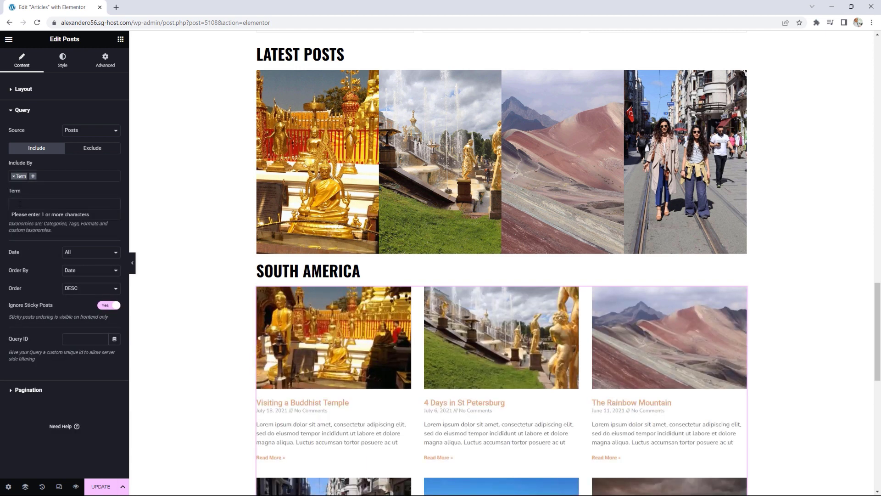
left_click(21, 206)
left_click(22, 204)
left_click(21, 204)
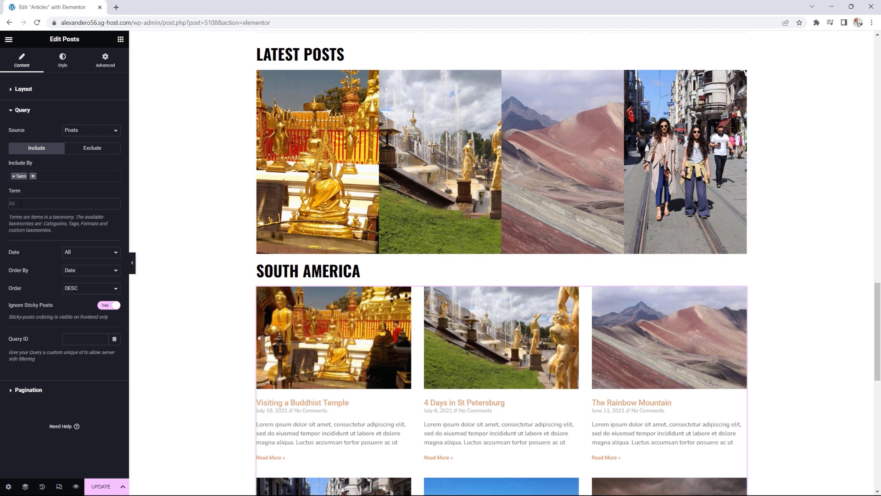
left_click(25, 206)
type("south")
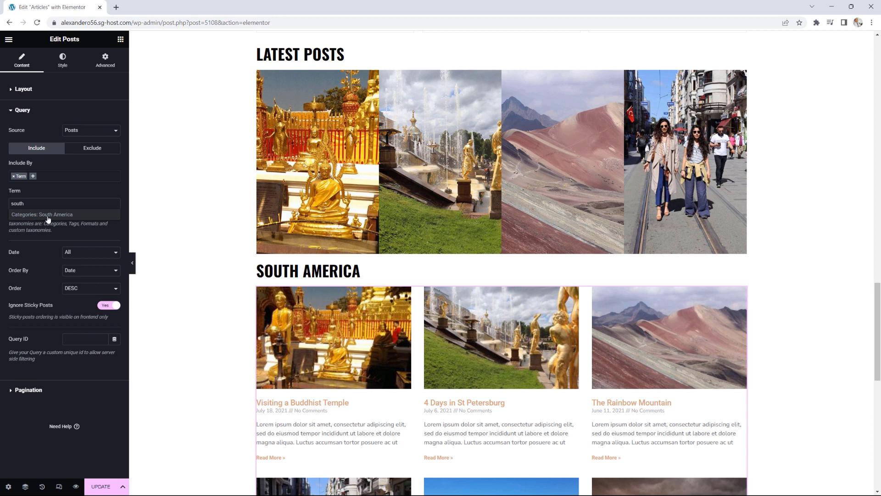
left_click(48, 216)
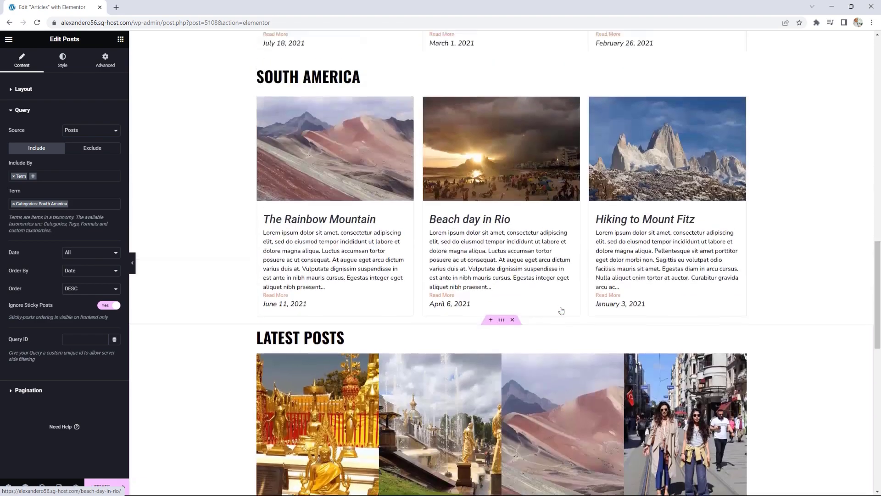
scroll(561, 311, "up", 3)
scroll(561, 310, "down", 11)
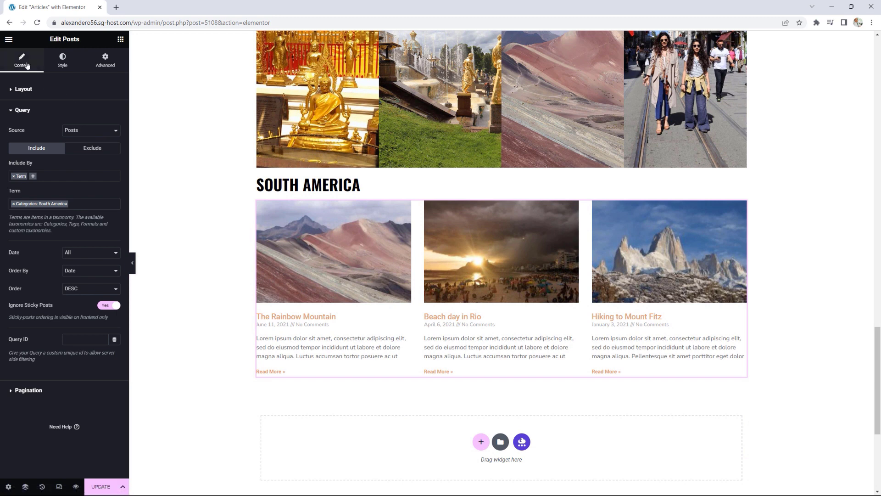
Step: Set Full image size, H2 titles and 50-word excerpts, and remove the Comments meta
left_click(22, 90)
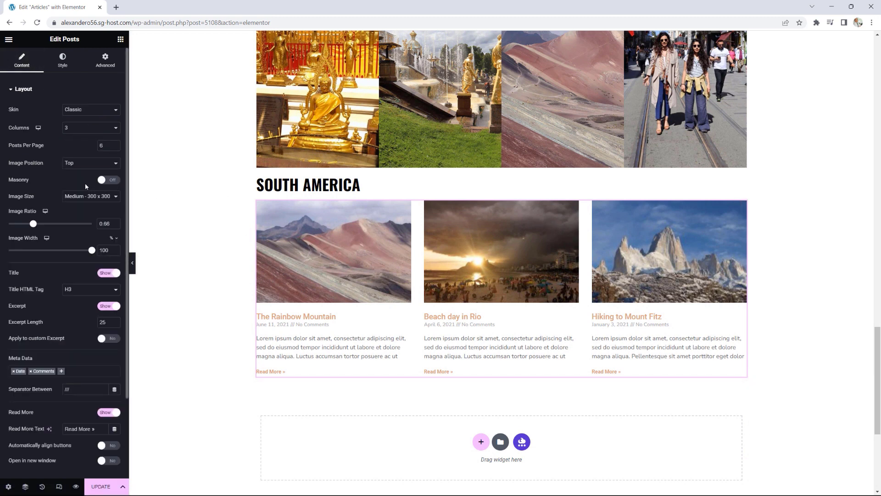
left_click(84, 196)
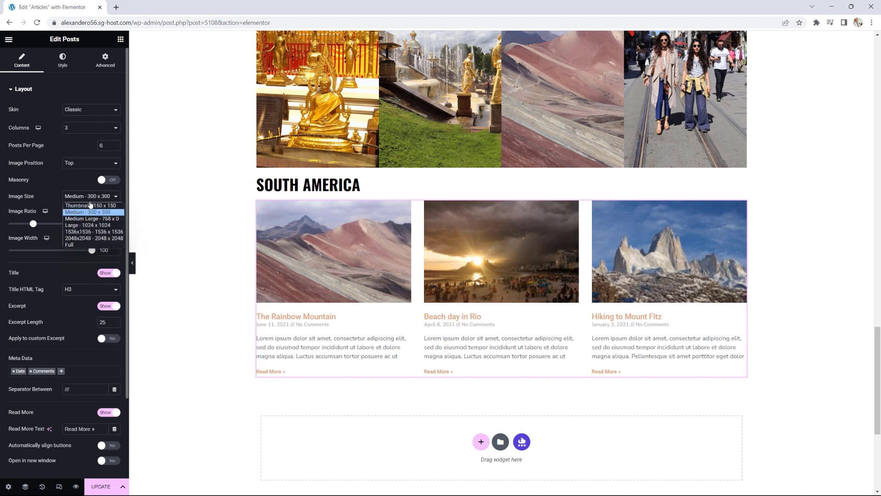
left_click(72, 246)
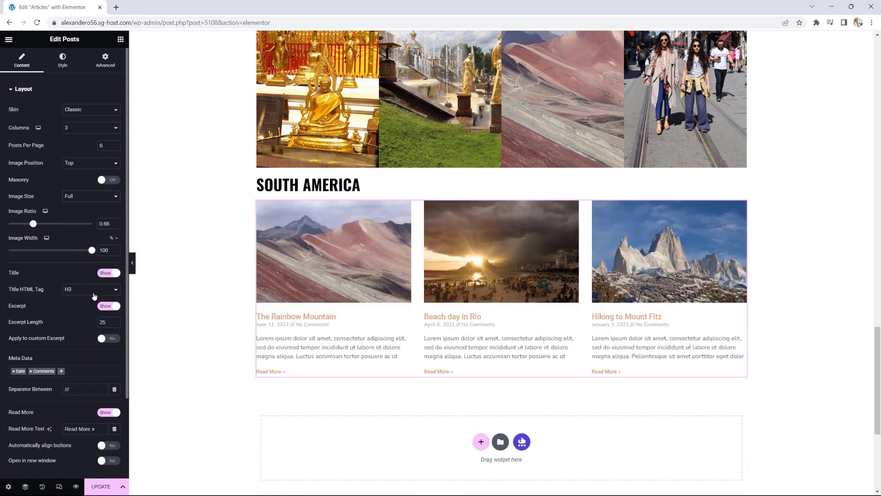
left_click(71, 292)
left_click(79, 303)
type("5")
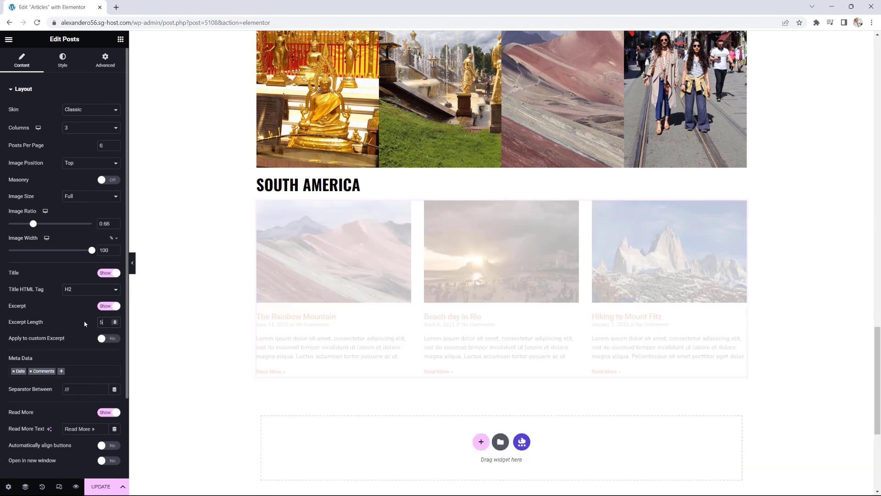
type("0")
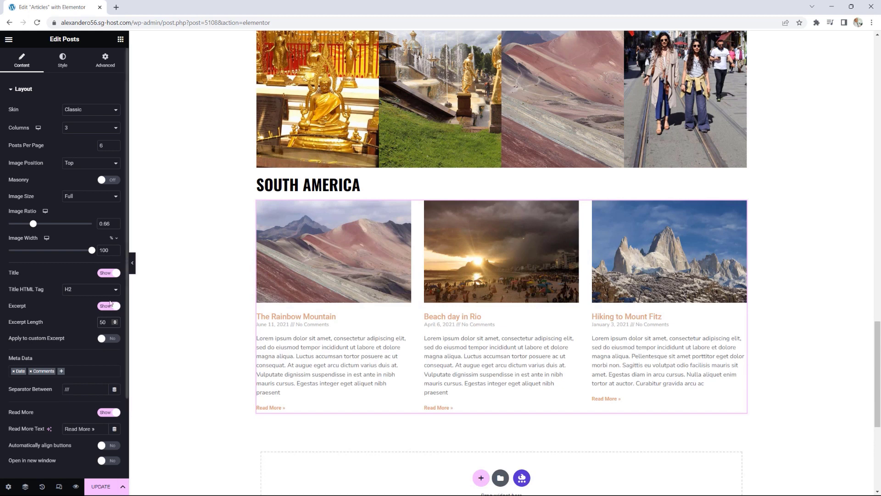
scroll(104, 301, "down", 2)
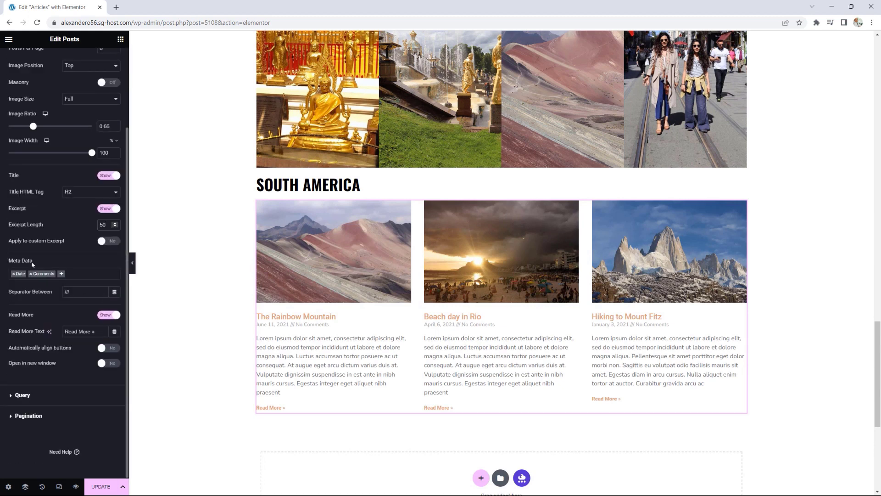
left_click(31, 274)
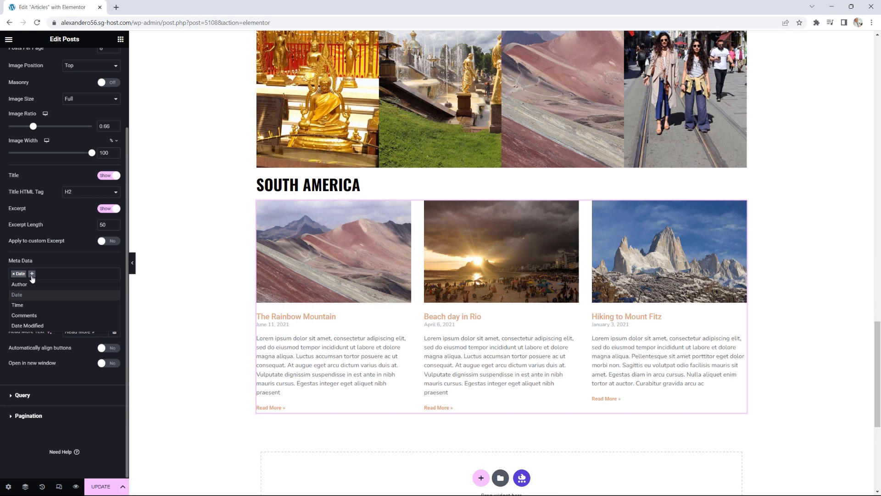
scroll(78, 106, "up", 2)
left_click(66, 64)
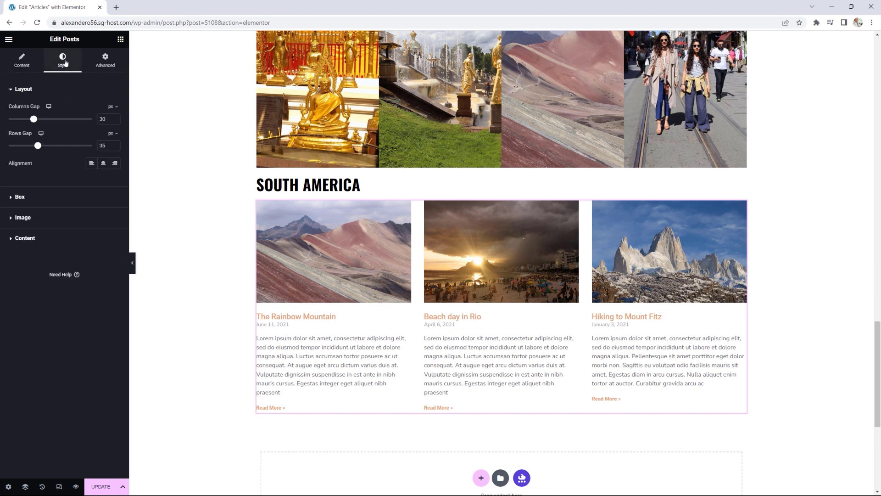
Step: Style the post titles with the global Text colour, 22 px size and italic
left_click(34, 239)
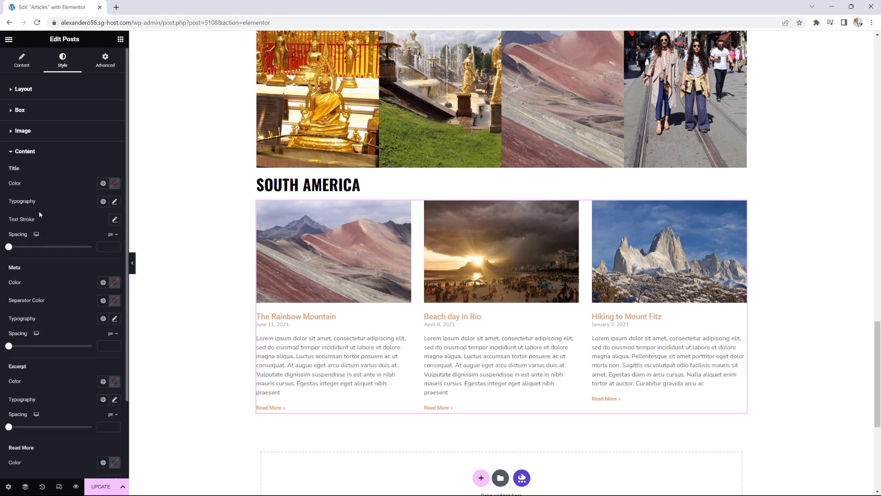
scroll(321, 277, "up", 4)
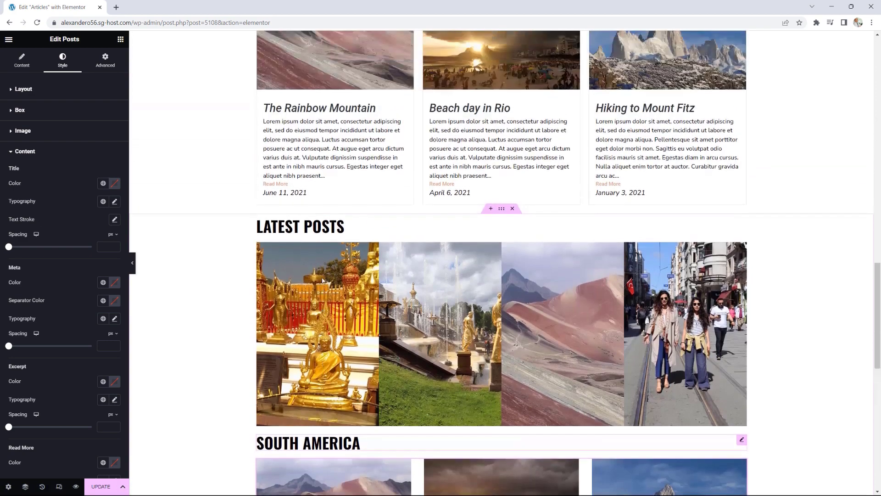
scroll(321, 278, "down", 5)
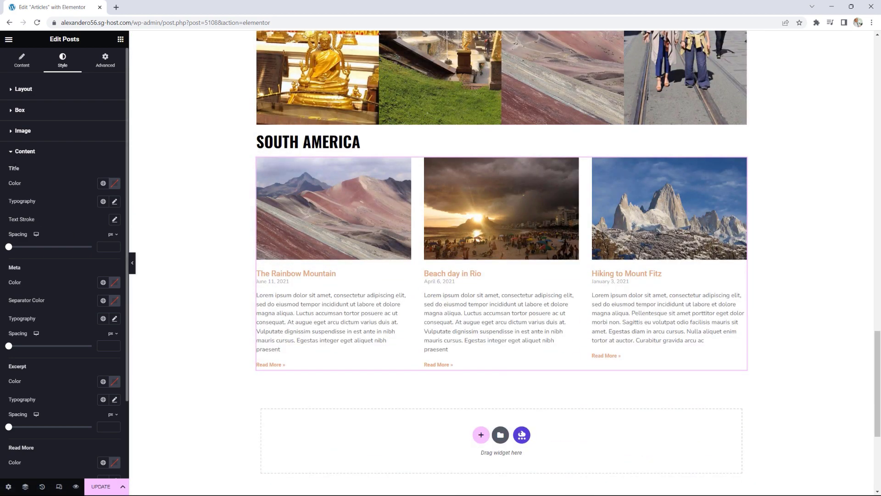
left_click(104, 184)
left_click(35, 252)
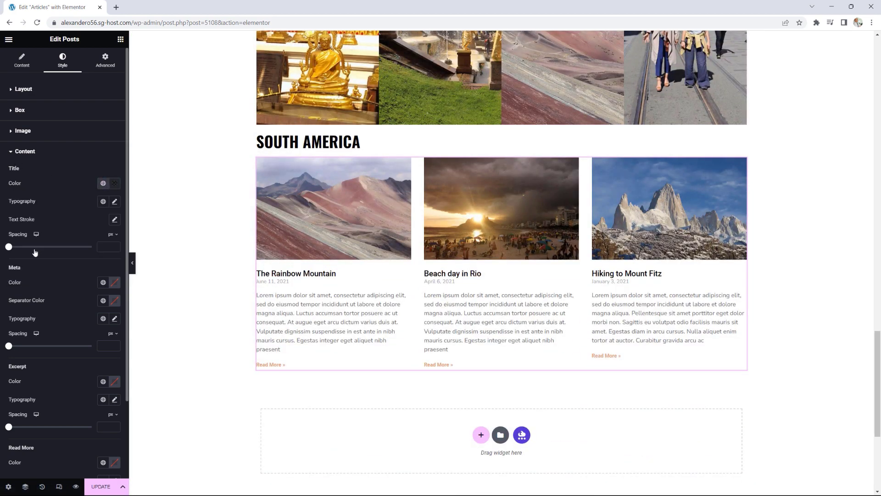
left_click(115, 202)
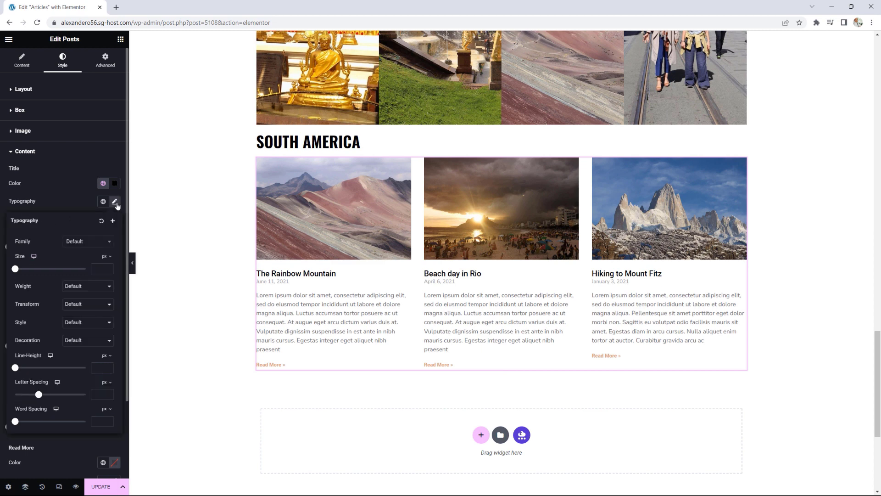
left_click_drag(17, 270, 25, 271)
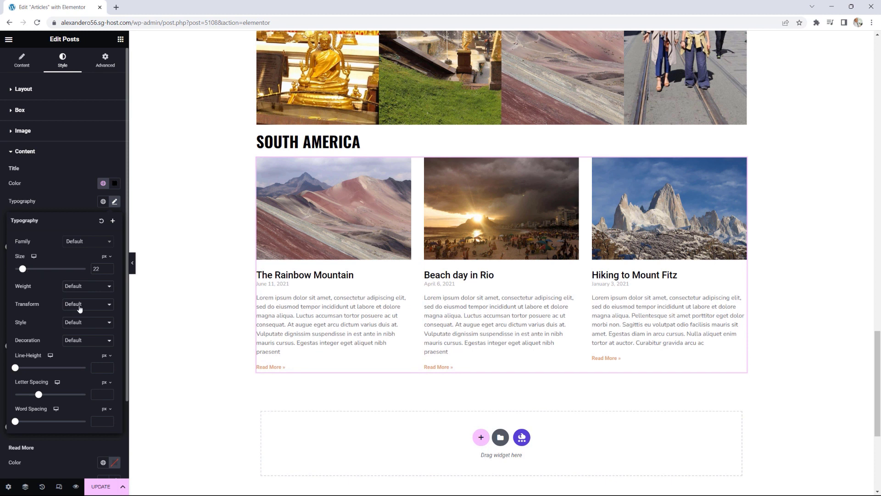
left_click(76, 322)
left_click(76, 346)
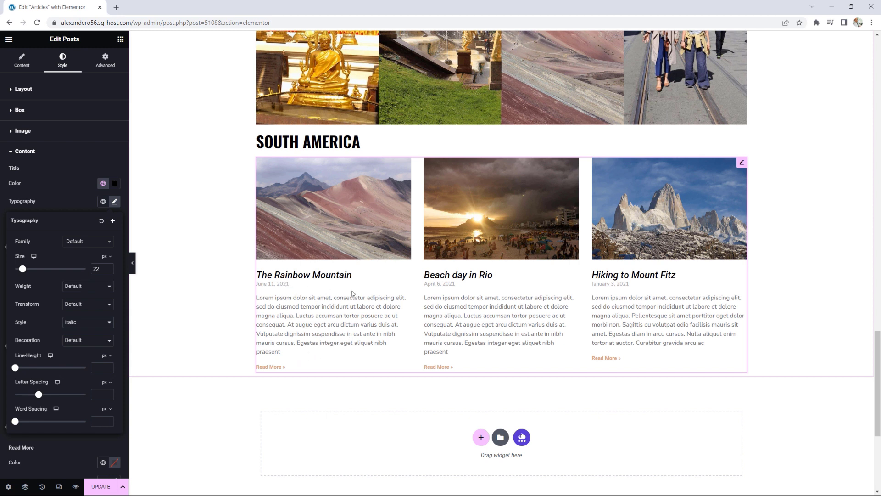
Step: Scroll through the Articles page to compare the new South America grid with the other sections
scroll(353, 293, "up", 5)
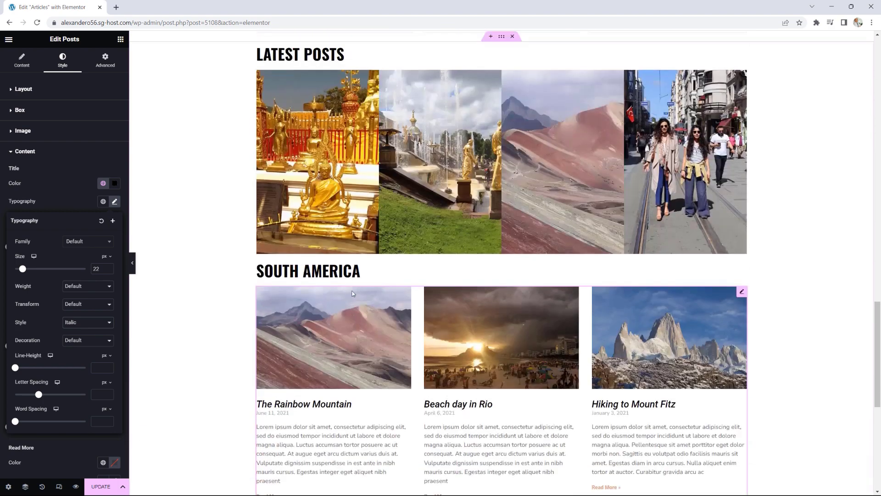
scroll(352, 294, "up", 9)
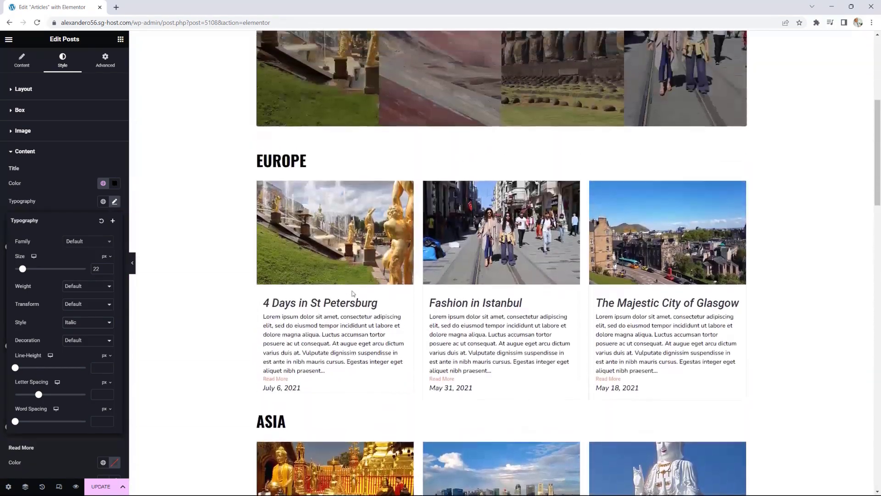
scroll(353, 294, "down", 8)
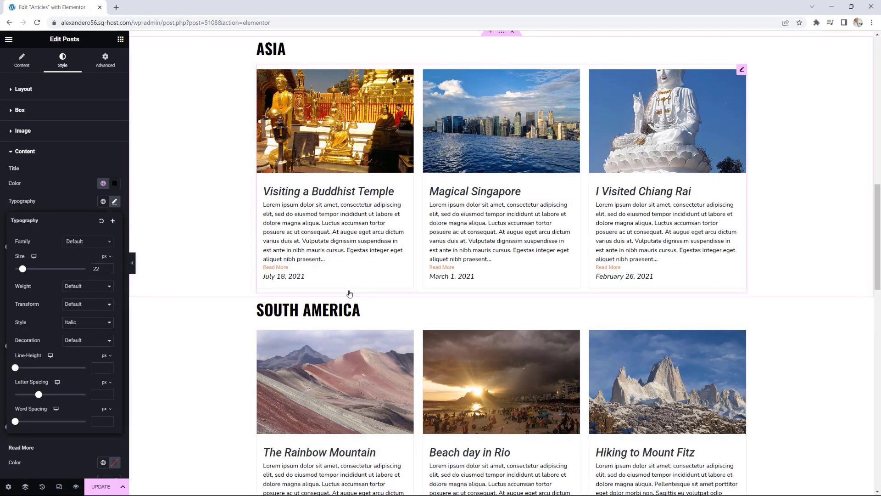
scroll(350, 294, "up", 4)
scroll(350, 294, "down", 10)
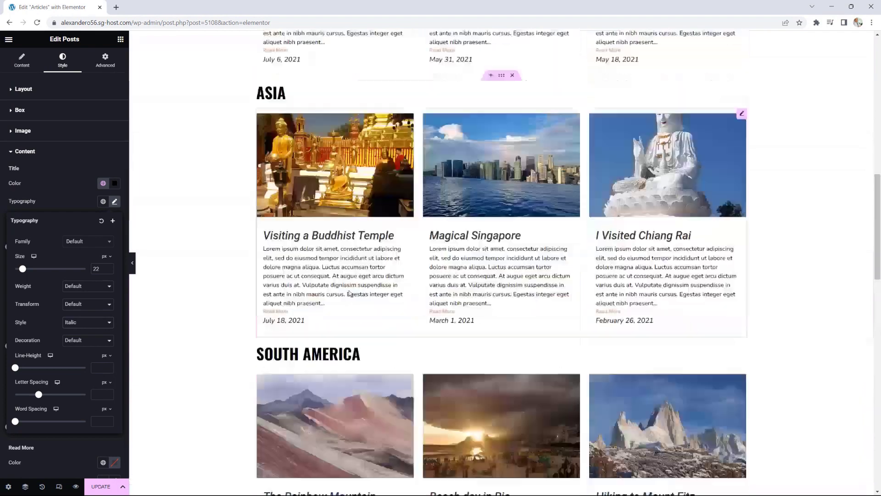
scroll(349, 293, "up", 10)
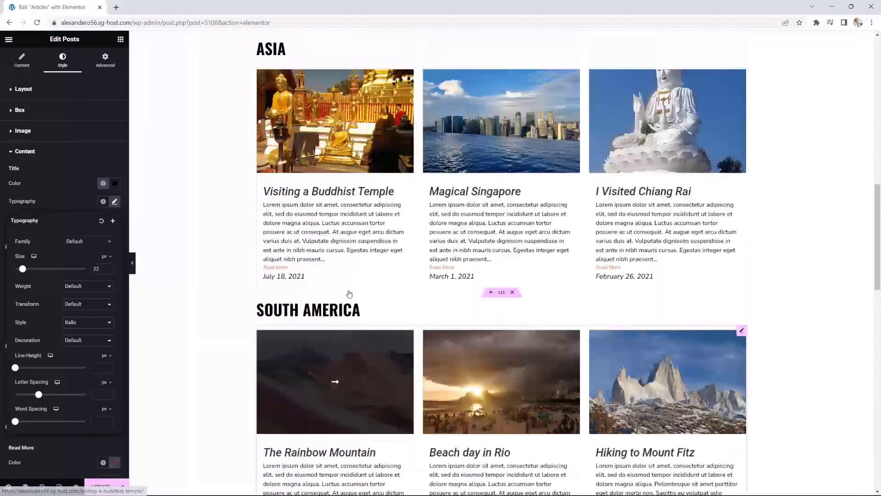
scroll(323, 274, "up", 7)
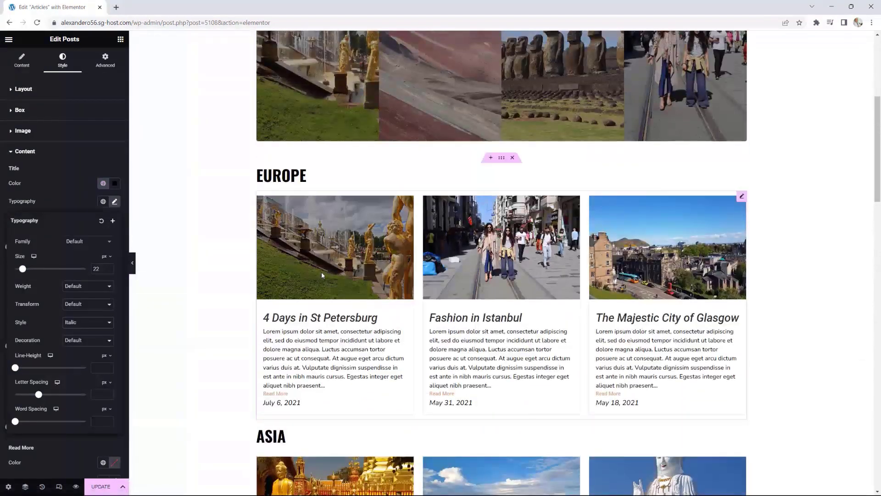
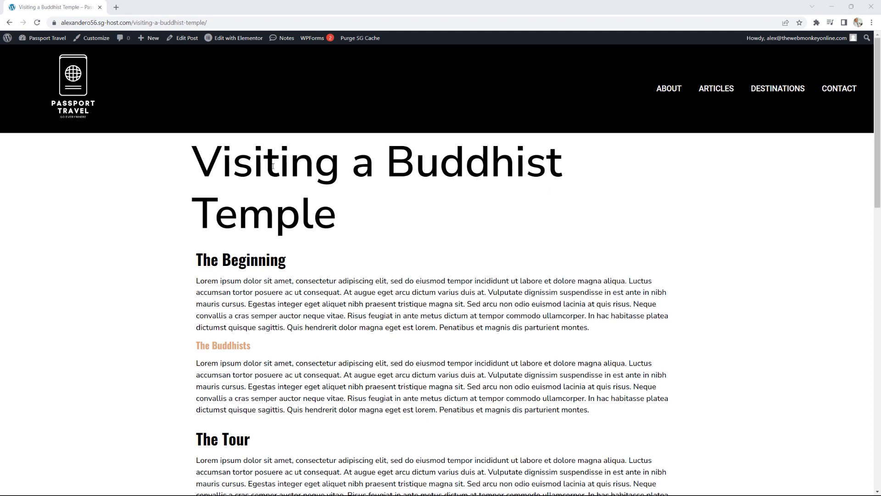
Step: Scroll through the post, highlighting headings such as The Beginning
left_click_drag(265, 163, 415, 192)
scroll(660, 214, "down", 1)
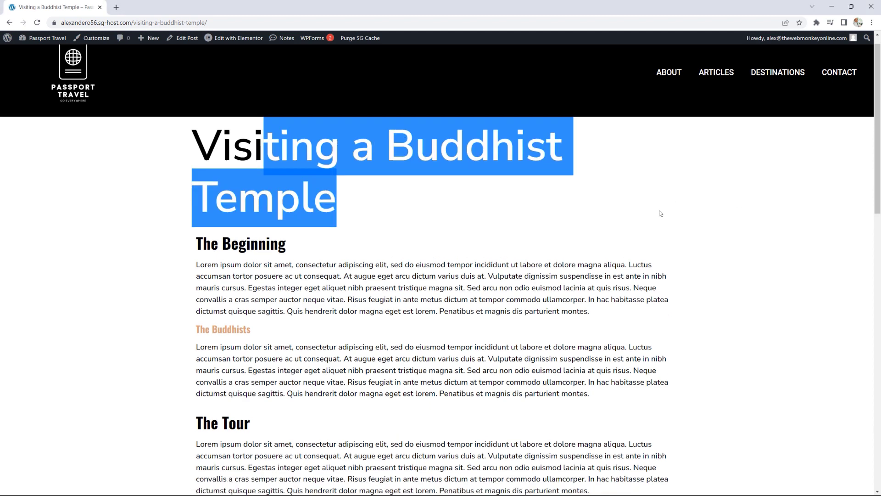
scroll(661, 213, "down", 3)
left_click_drag(336, 134, 430, 135)
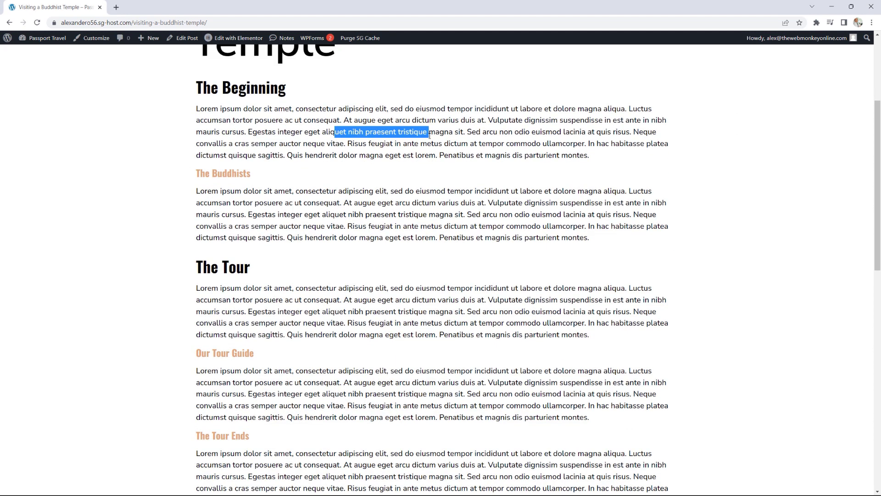
scroll(399, 228, "down", 10)
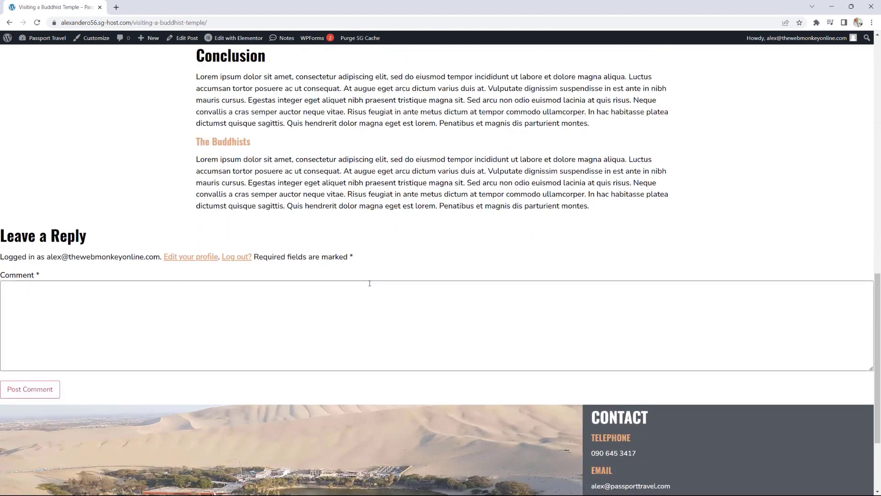
scroll(369, 283, "up", 11)
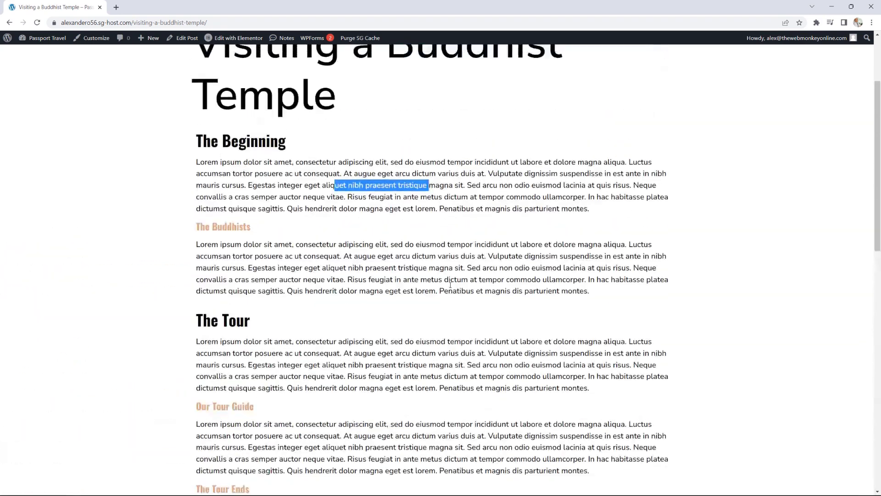
scroll(450, 285, "up", 3)
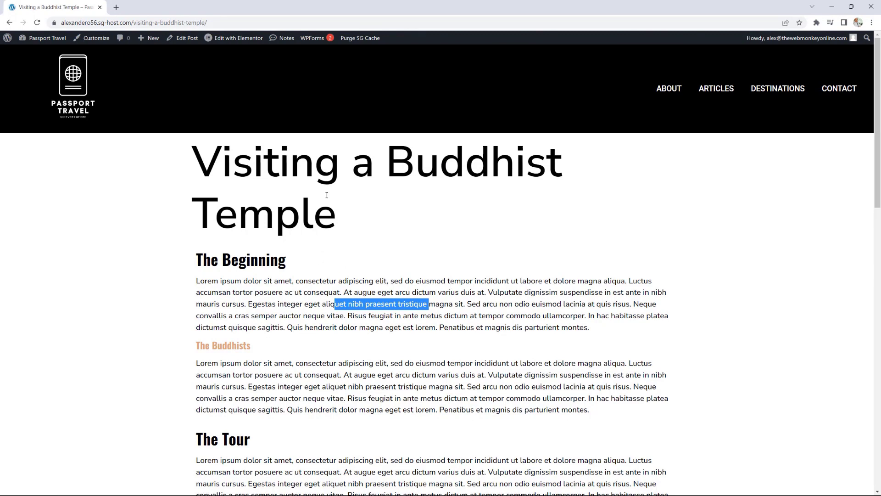
left_click_drag(203, 260, 301, 268)
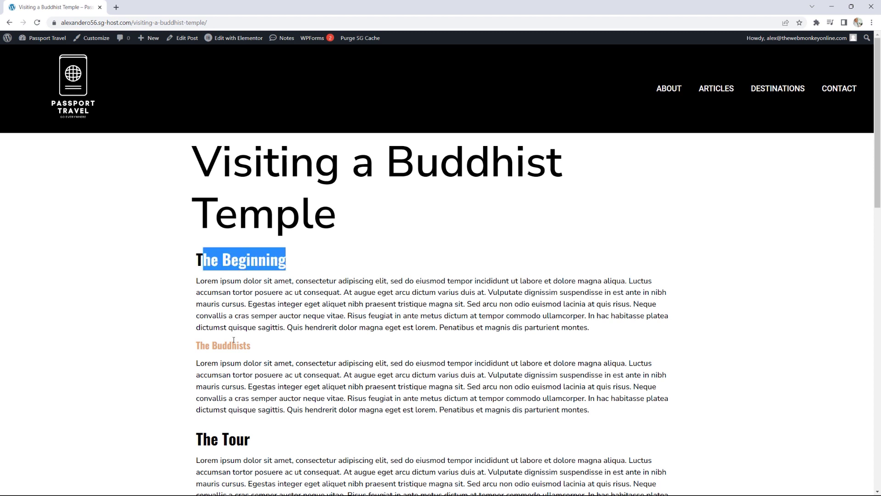
left_click_drag(196, 345, 412, 351)
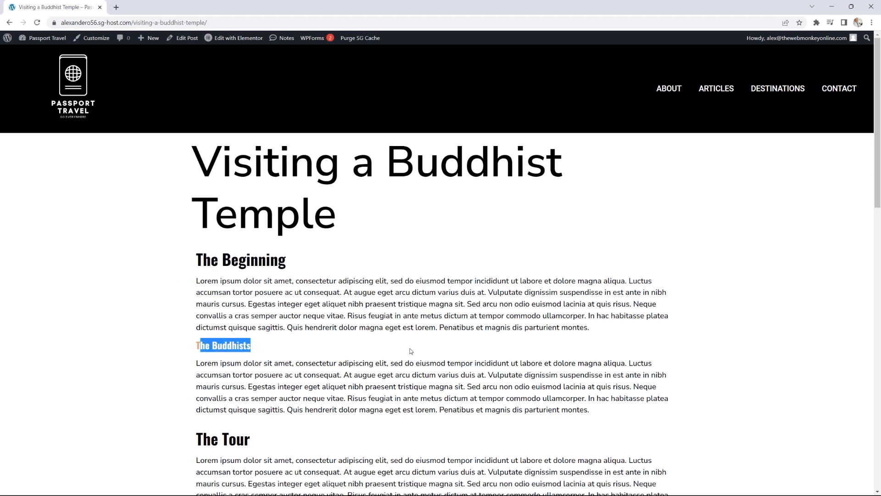
scroll(298, 326, "down", 3)
left_click_drag(202, 310, 228, 311)
scroll(226, 314, "down", 2)
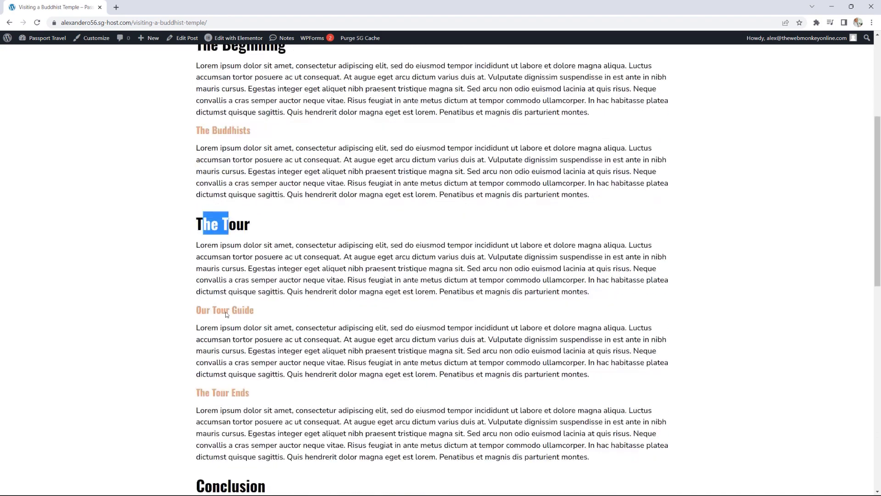
scroll(279, 350, "down", 3)
left_click_drag(212, 357, 243, 356)
scroll(268, 360, "down", 2)
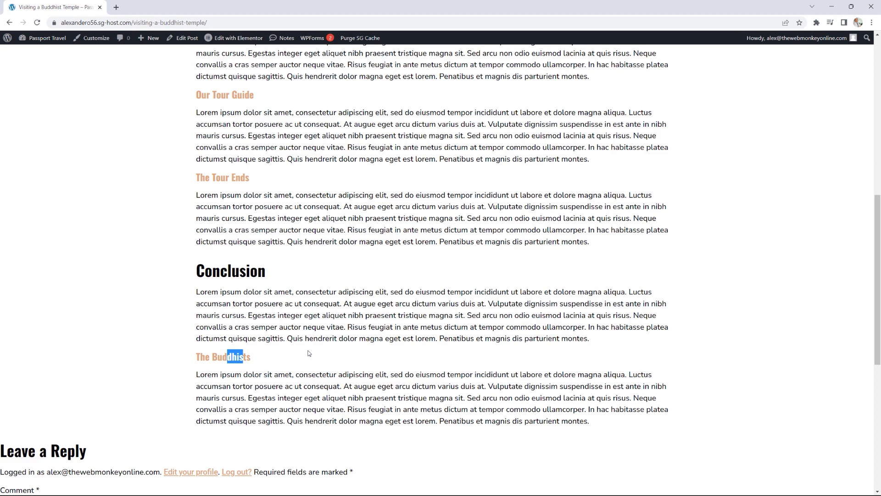
scroll(309, 353, "up", 10)
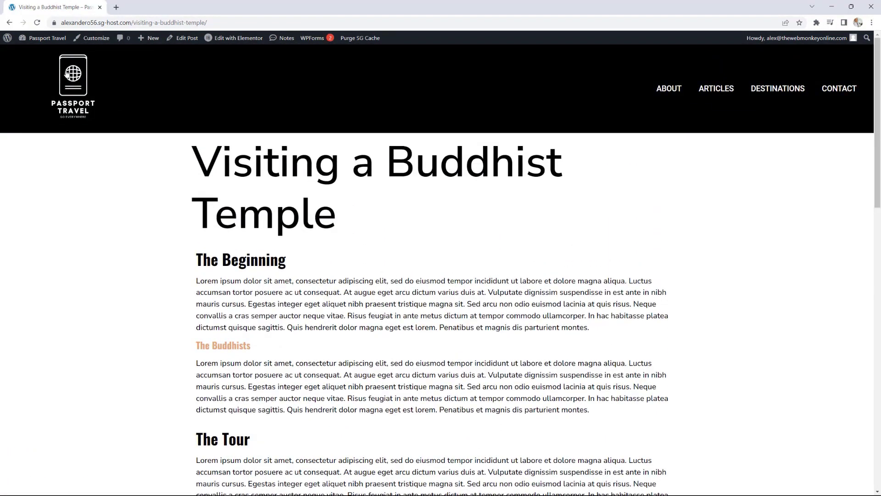
Step: From the Dashboard, start a new Single Post template in the Theme Builder
left_click(39, 40)
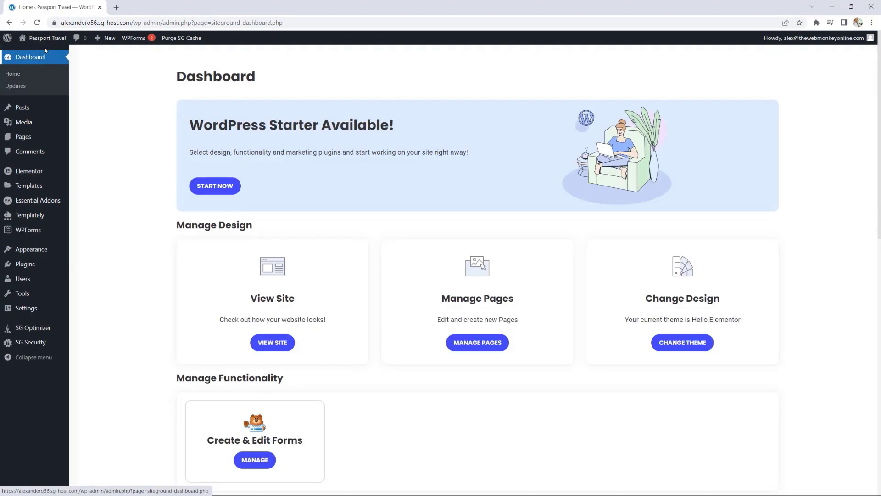
mouse_move(48, 188)
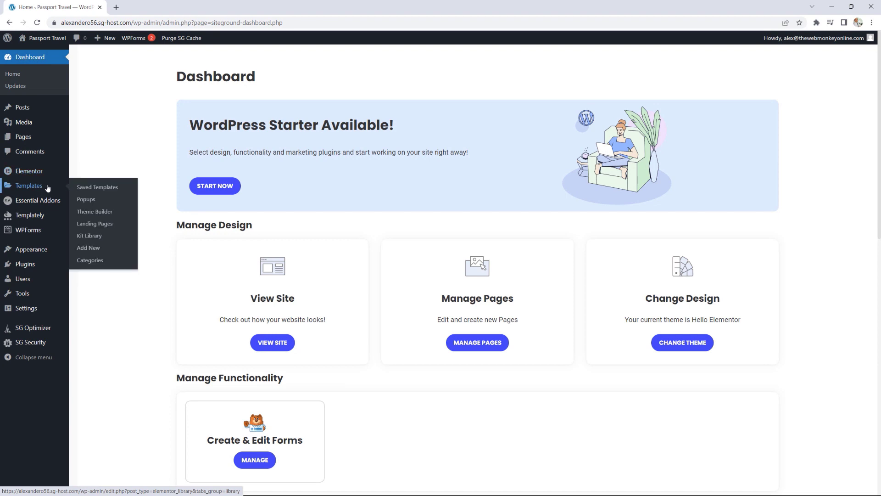
left_click(102, 212)
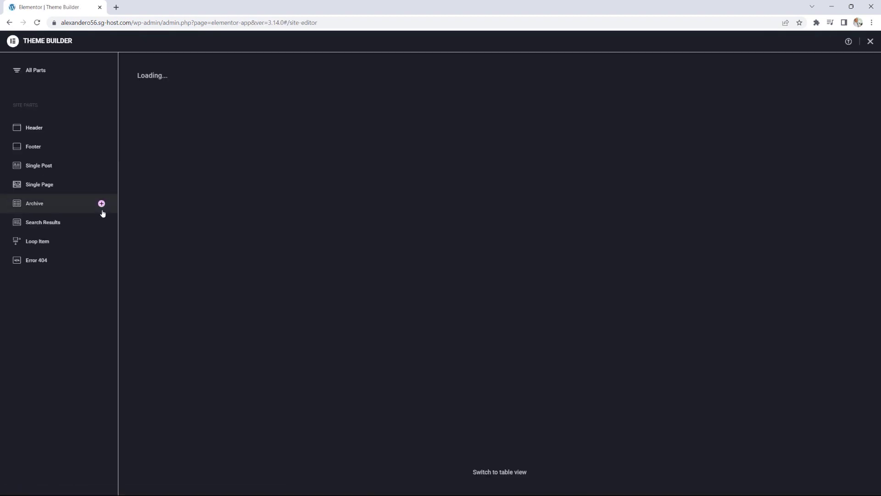
left_click(836, 82)
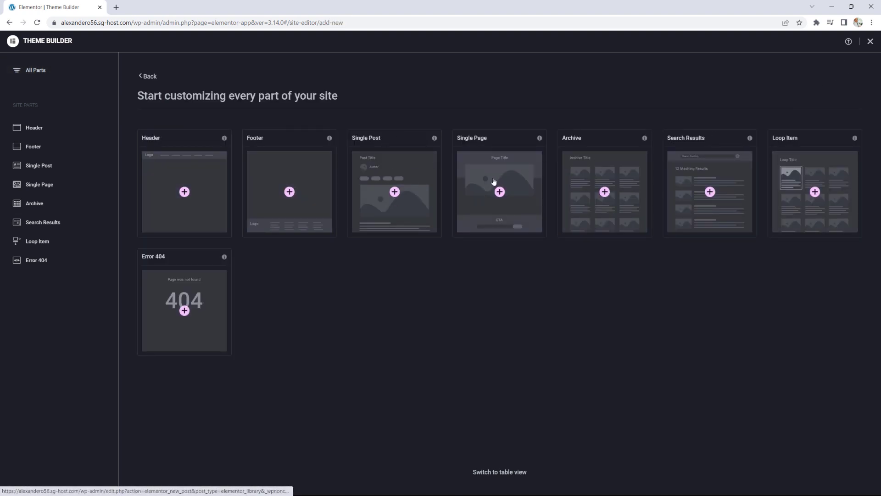
left_click(395, 192)
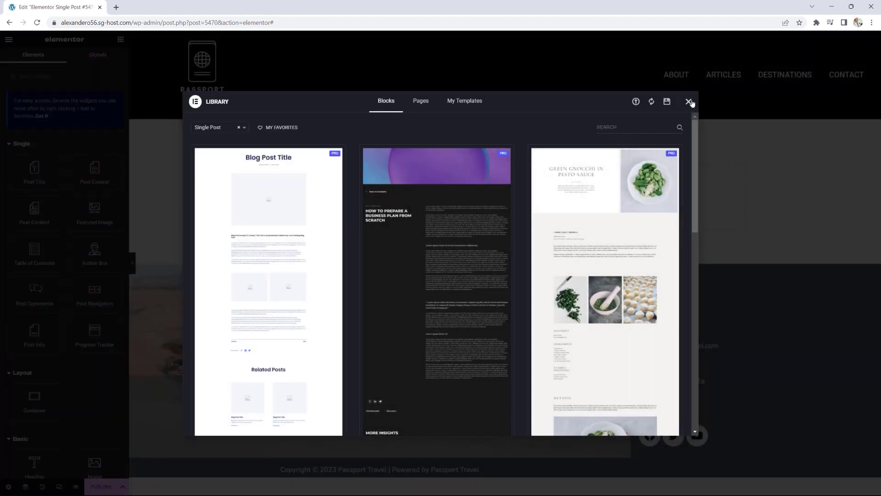
Step: Add a Featured Image widget to the blank template at Full size, aligned left
left_click(690, 101)
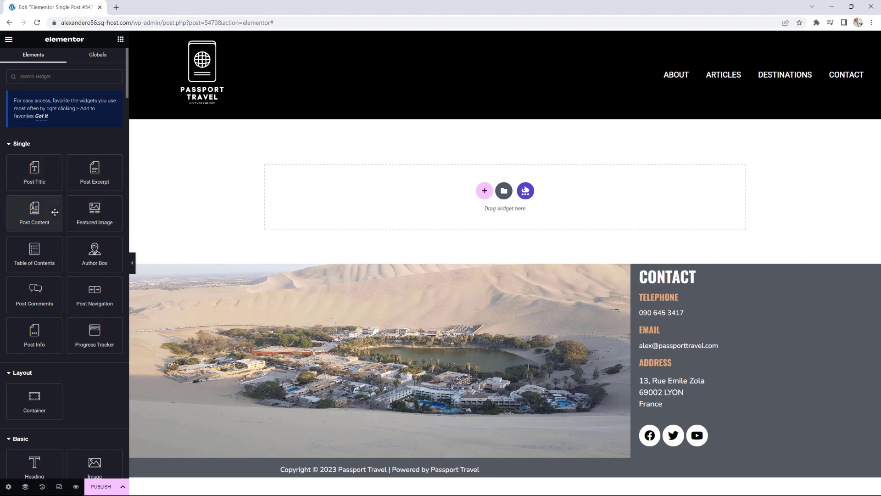
left_click_drag(84, 212, 416, 196)
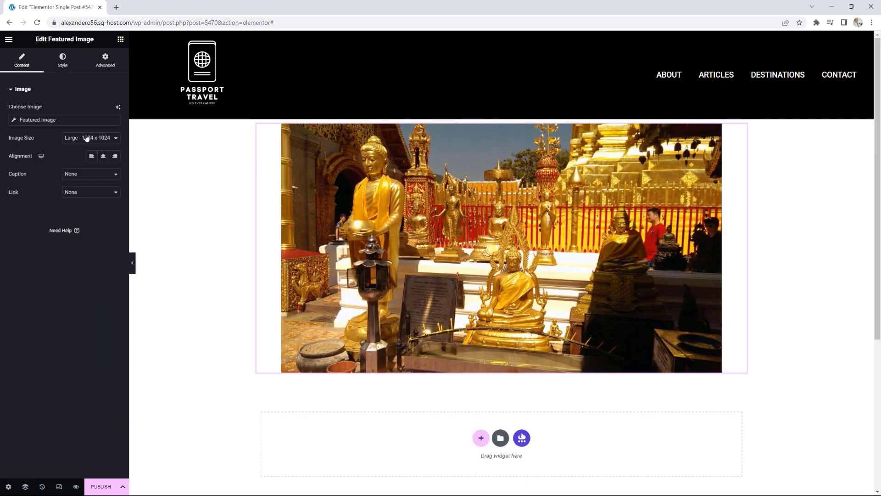
left_click(90, 137)
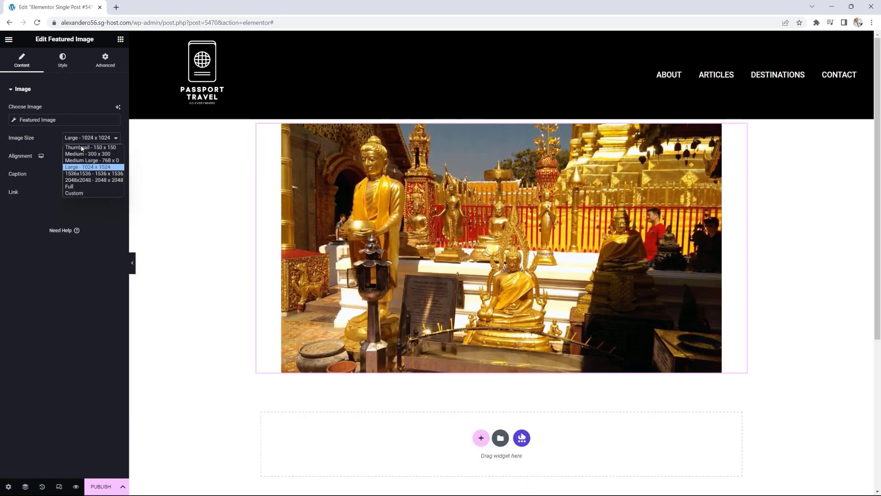
left_click(75, 182)
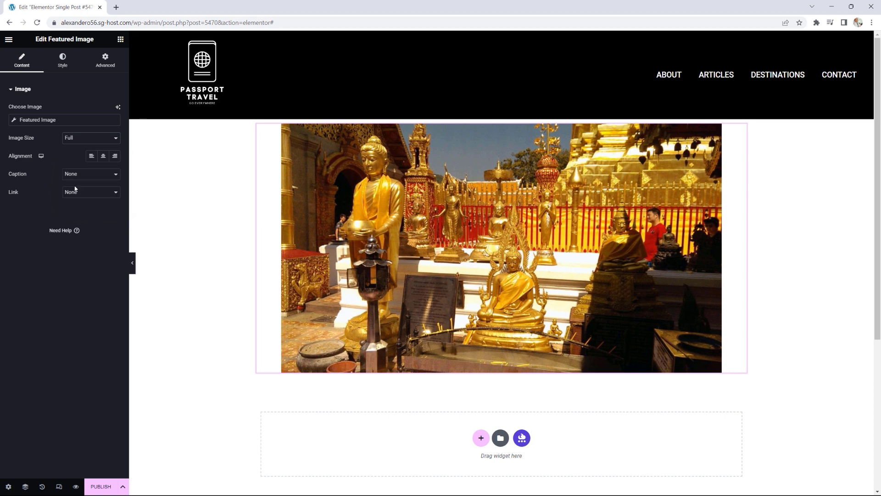
left_click(92, 157)
left_click(121, 38)
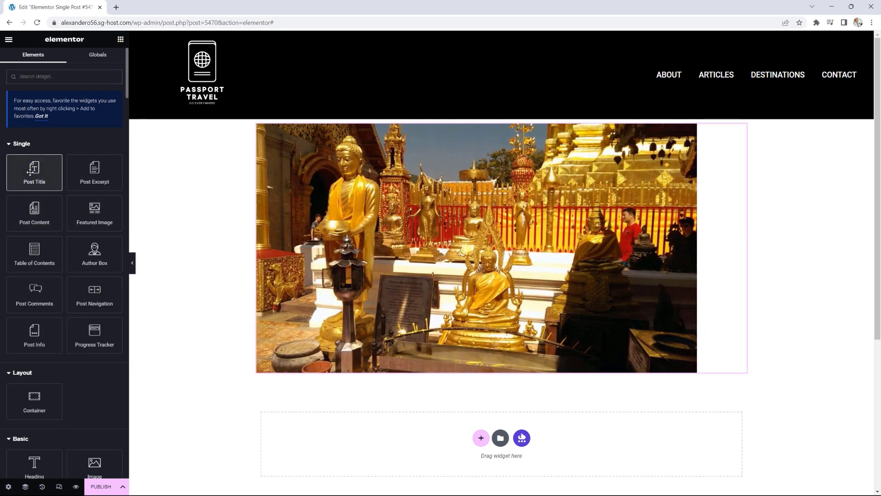
Step: Add a Post Title widget below the image, styled in Oswald at 60 px
left_click_drag(35, 173, 317, 374)
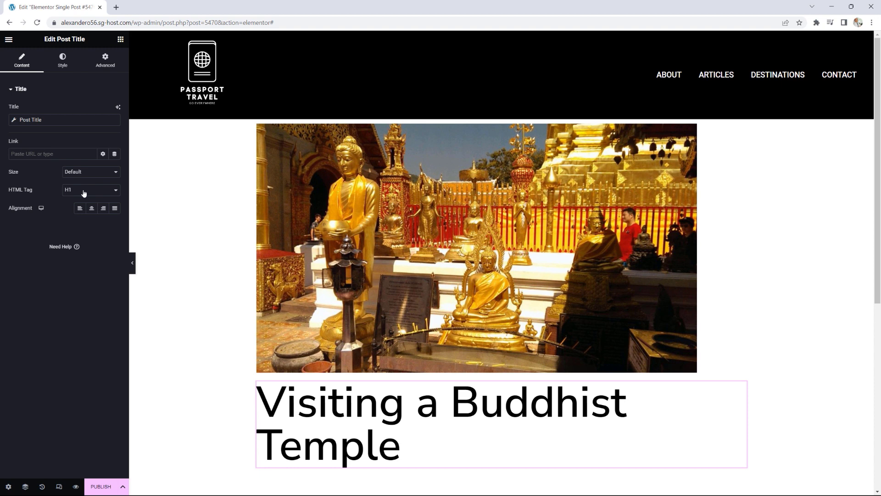
left_click(61, 58)
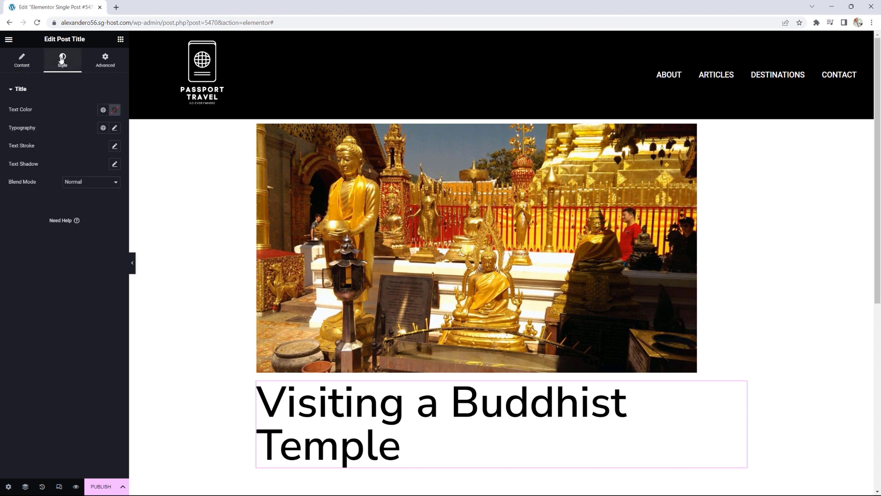
left_click(114, 127)
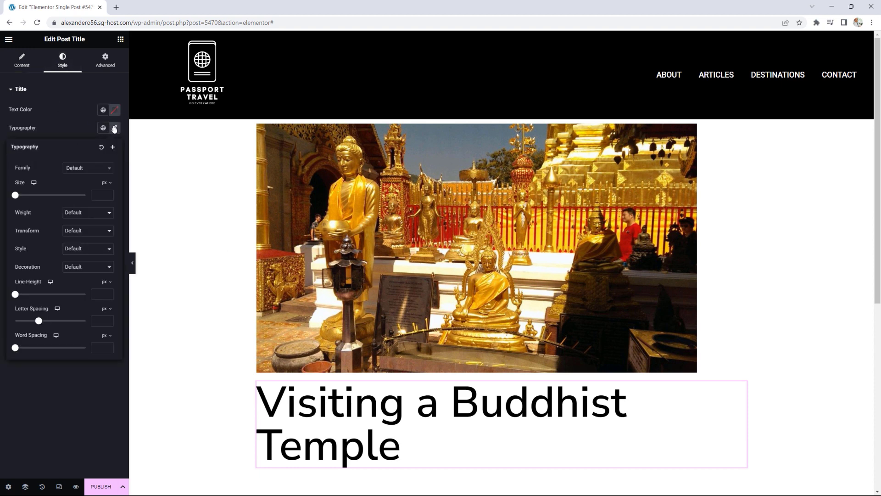
left_click(78, 170)
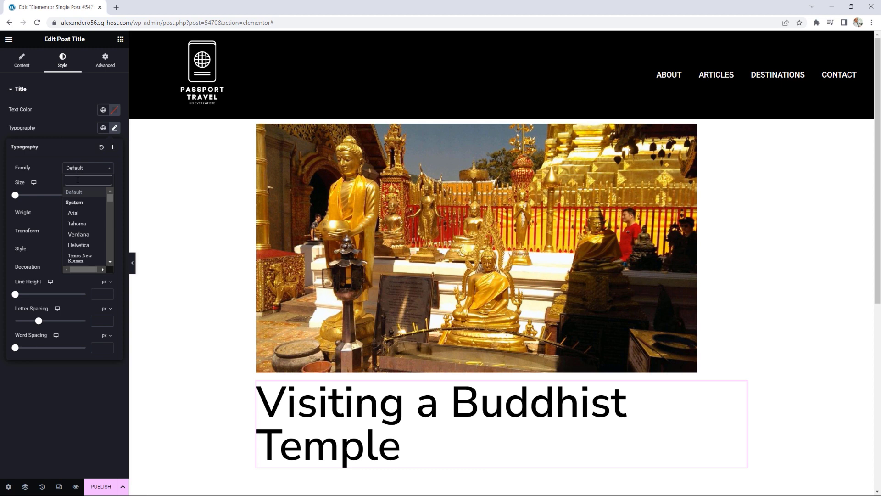
type("os")
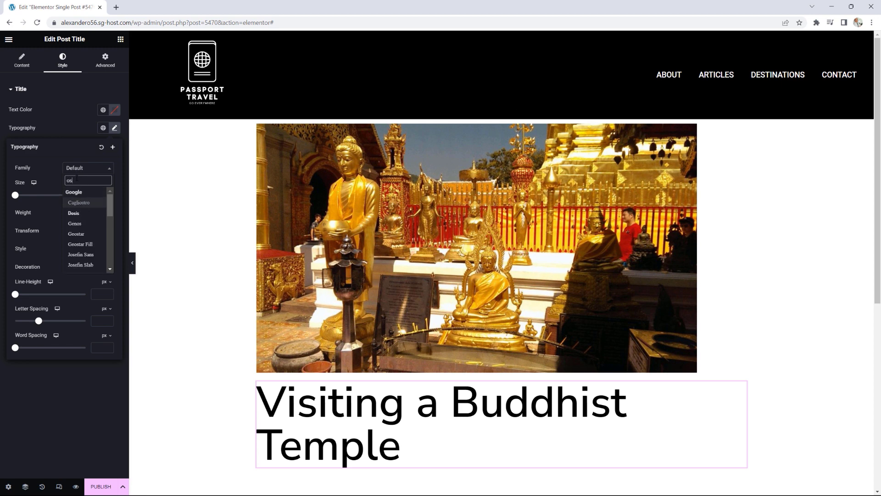
type("wa")
left_click(73, 203)
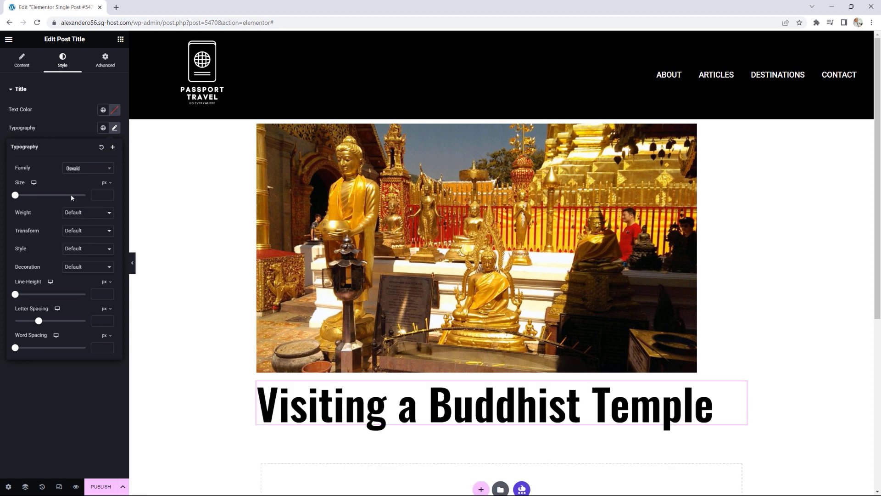
left_click_drag(16, 195, 35, 196)
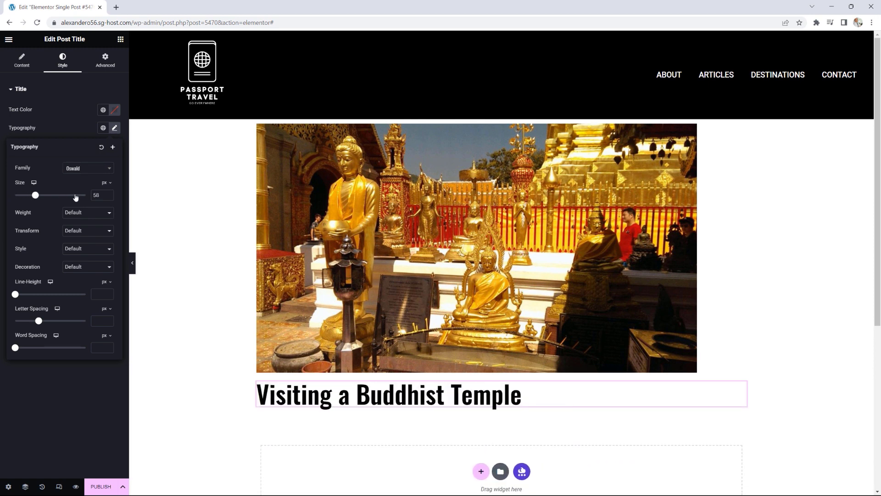
left_click(109, 194)
left_click(109, 194)
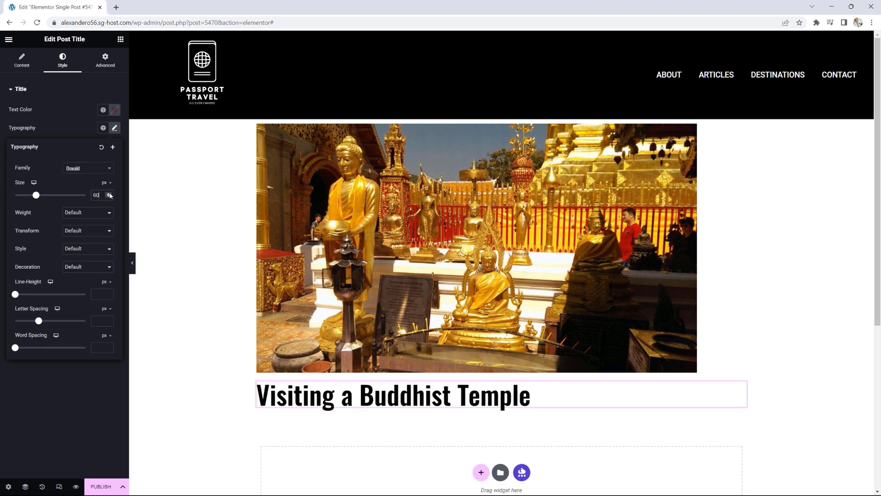
left_click(121, 40)
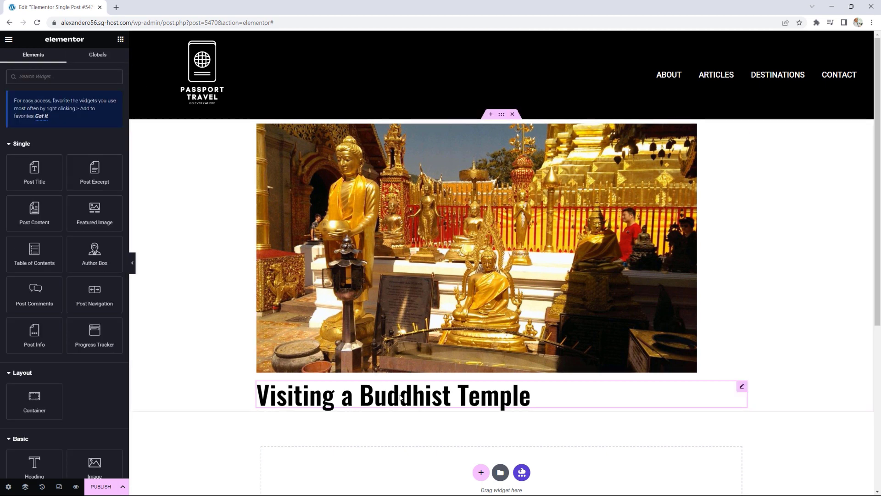
scroll(398, 390, "down", 1)
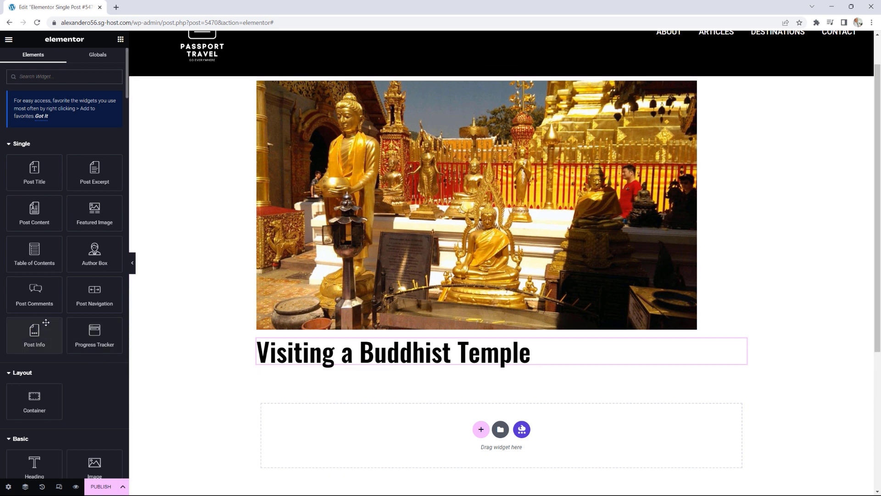
Step: Add a Post Info line under the title, removing its Time, Comments and Author items
left_click_drag(31, 332, 295, 364)
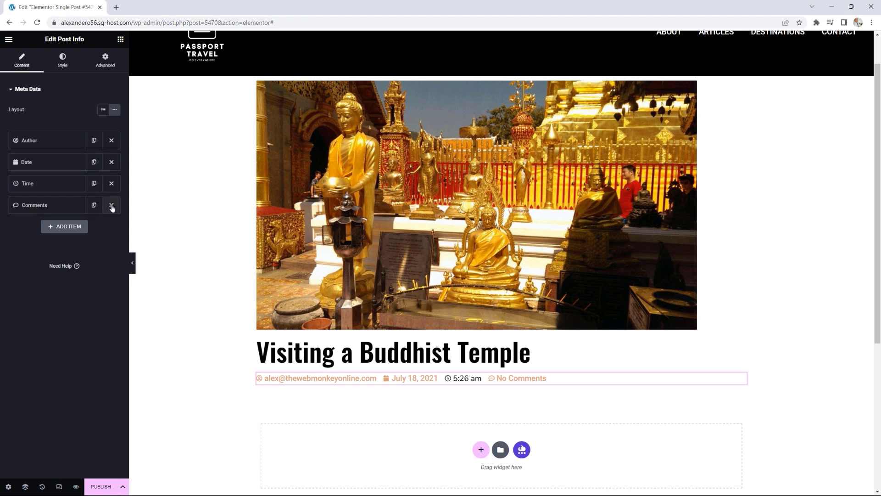
left_click(111, 184)
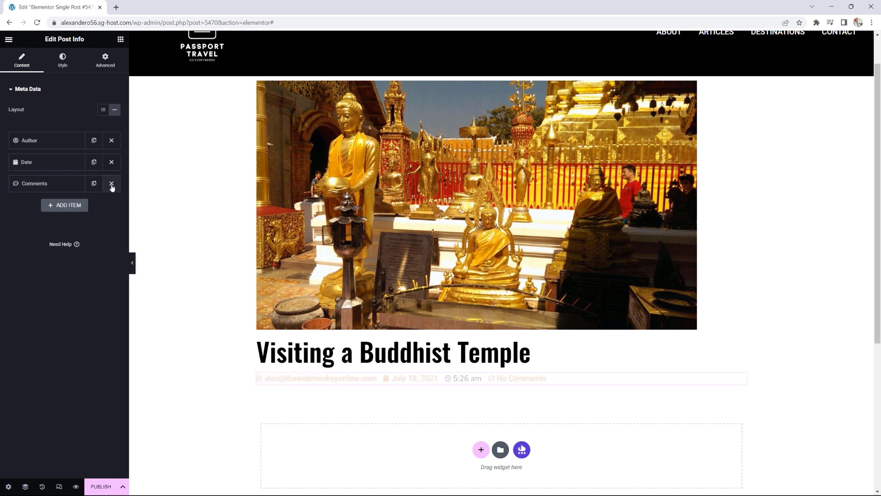
left_click(112, 186)
left_click(111, 141)
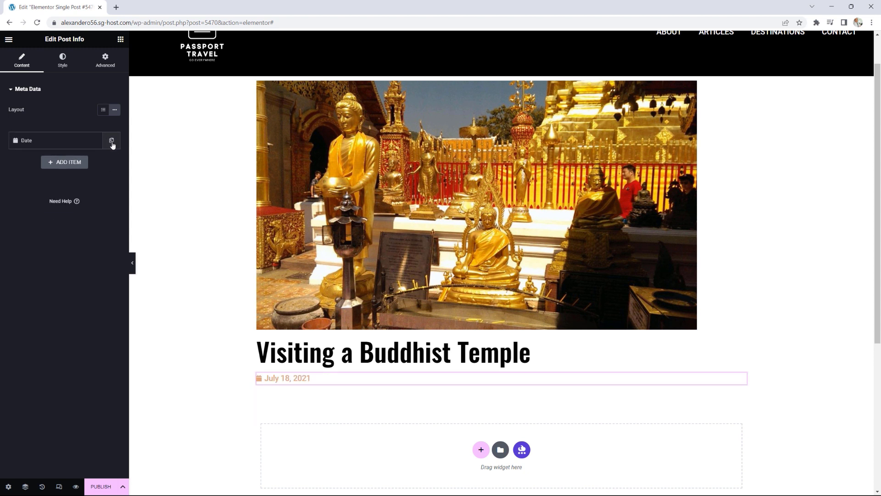
Step: Add a Terms item showing Categories to the meta line, then drop Post Content below
left_click(65, 163)
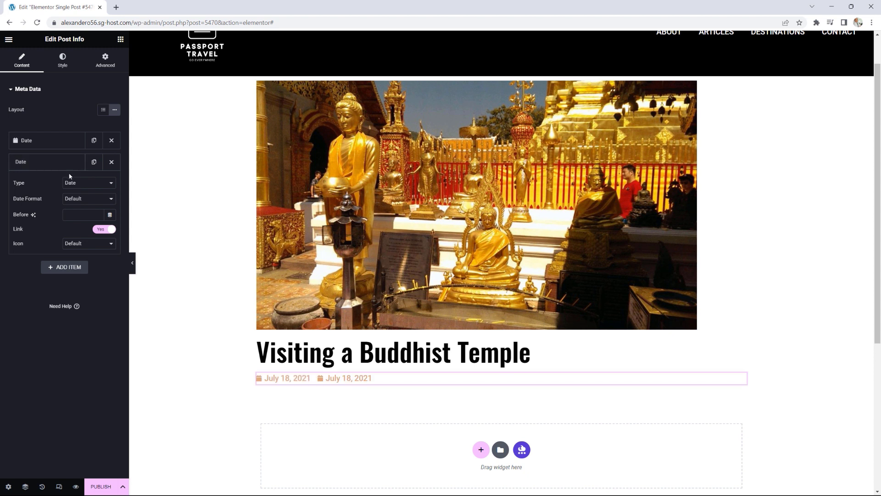
left_click(71, 183)
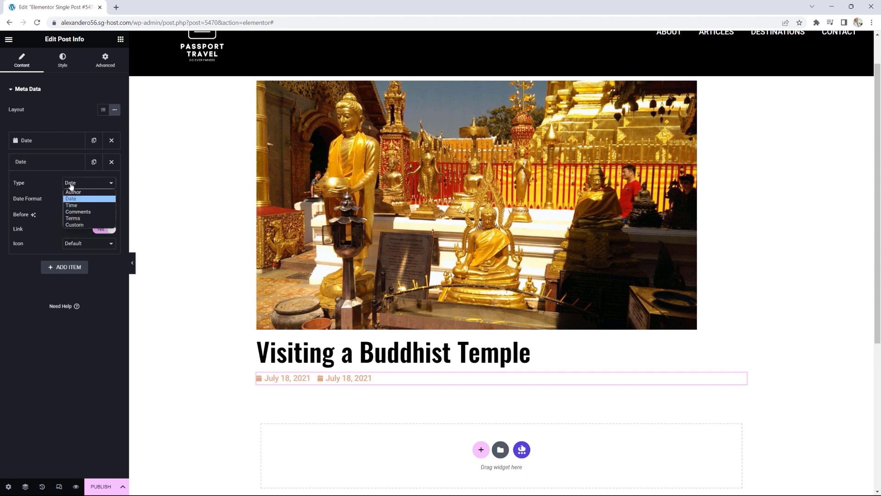
left_click(79, 219)
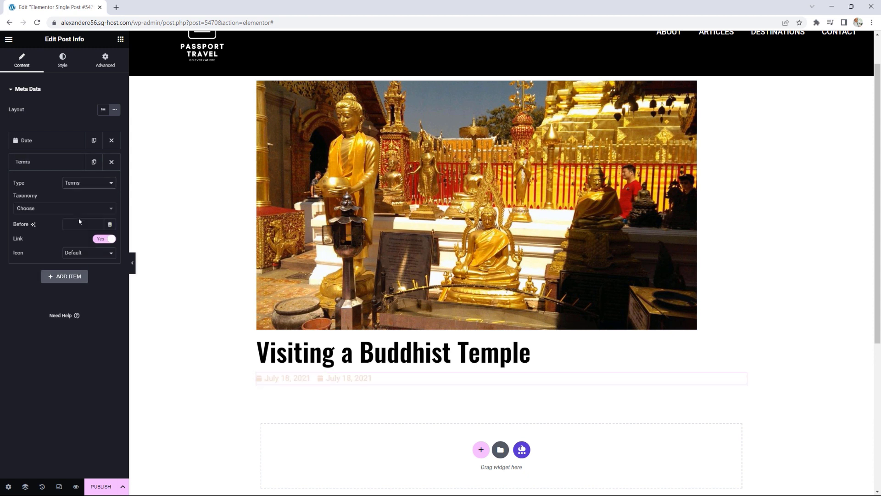
left_click(42, 209)
left_click(33, 235)
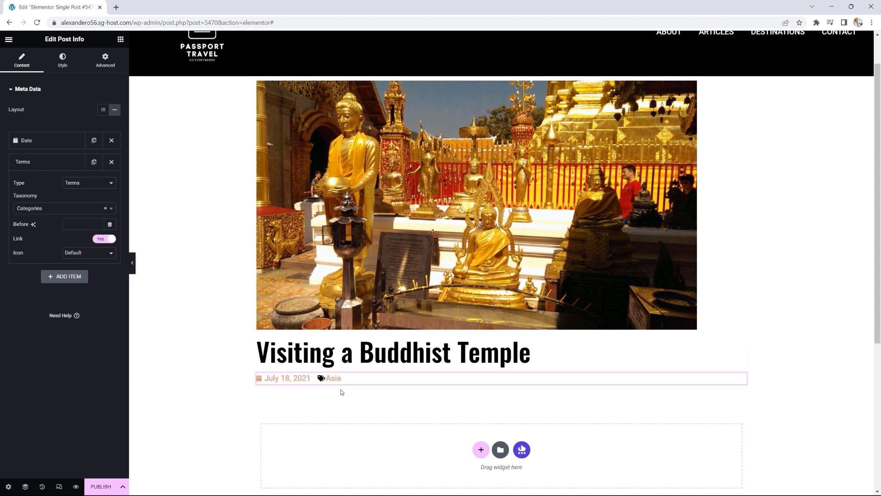
left_click(120, 39)
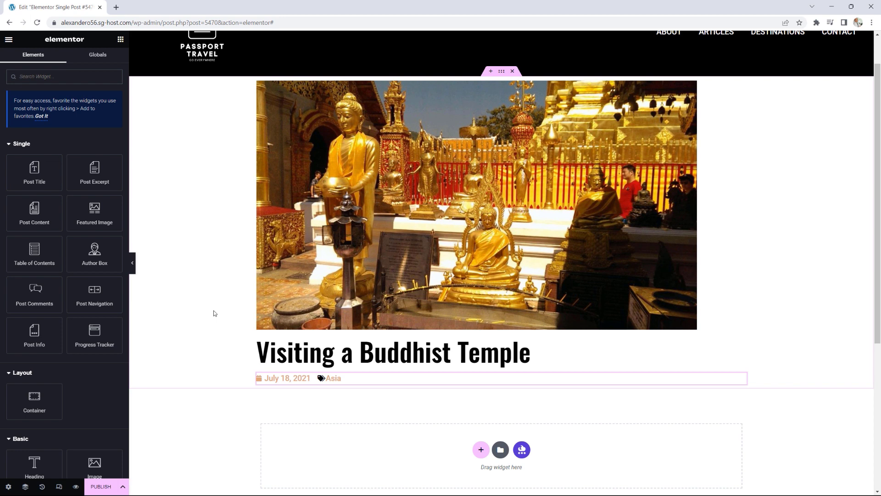
scroll(240, 308, "down", 1)
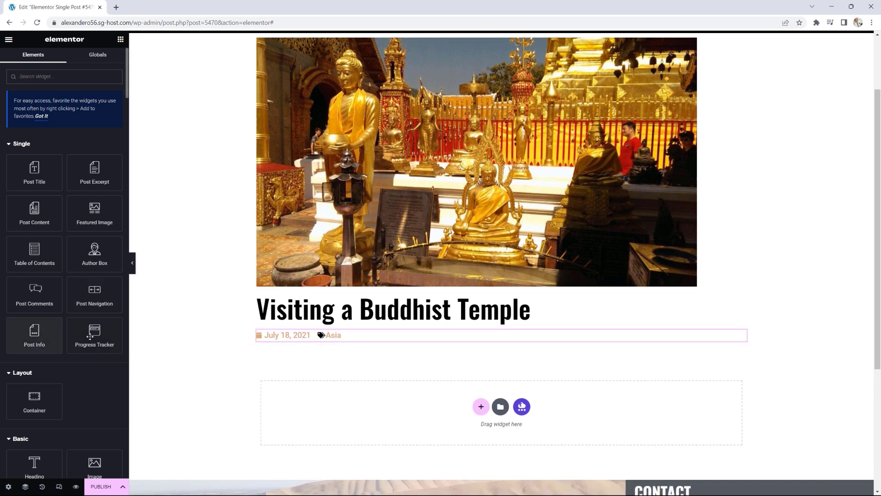
left_click_drag(35, 212, 308, 340)
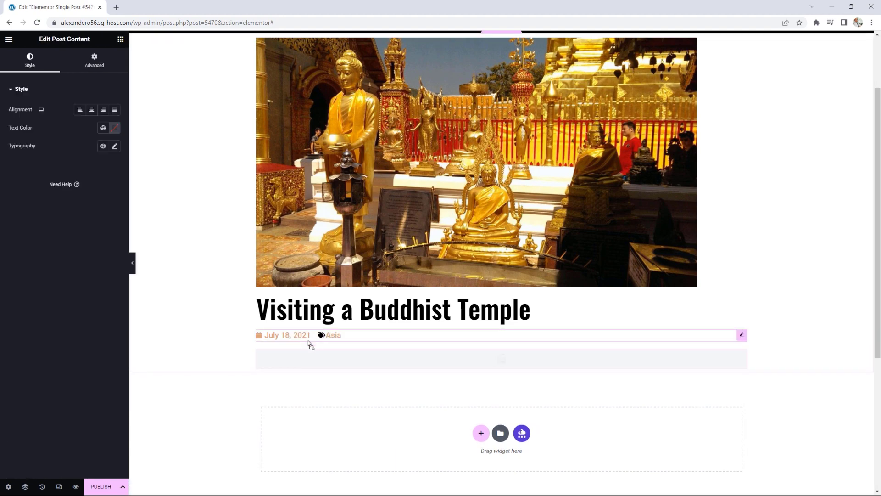
Step: Scroll to check the post body with The Beginning, The Buddhists and The Tour headings
scroll(430, 356, "down", 3)
scroll(430, 356, "down", 5)
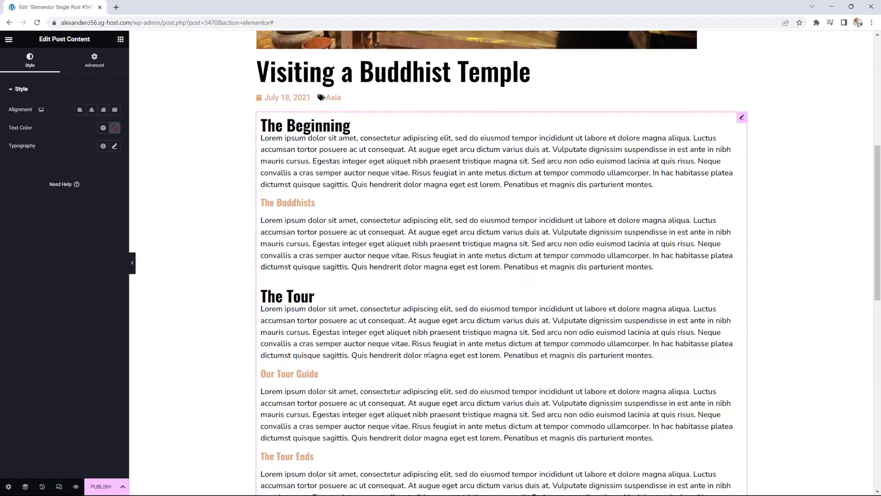
scroll(429, 354, "up", 7)
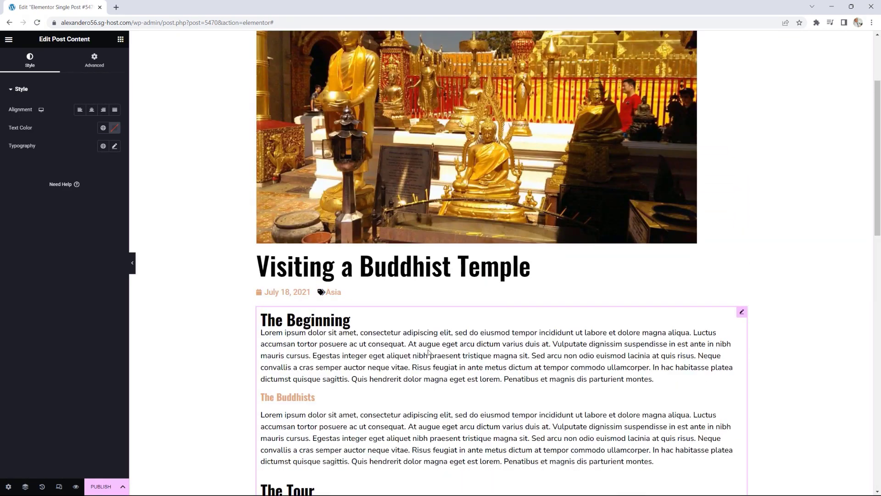
left_click(120, 40)
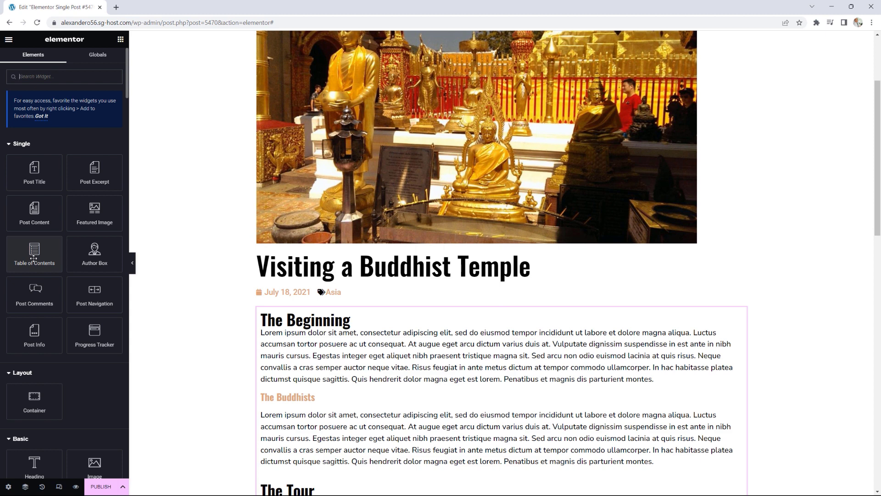
Step: Insert a numbered Table of Contents above The Beginning and expand its Additional Options
left_click_drag(34, 250, 296, 314)
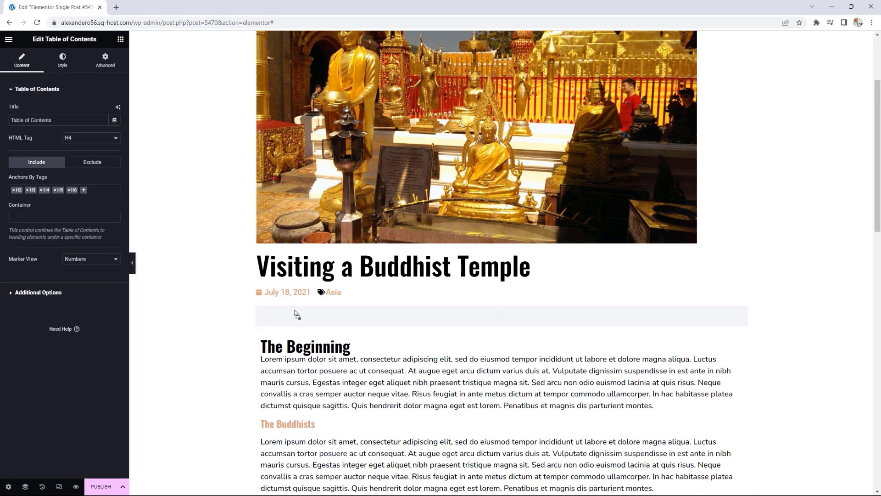
scroll(388, 340, "down", 1)
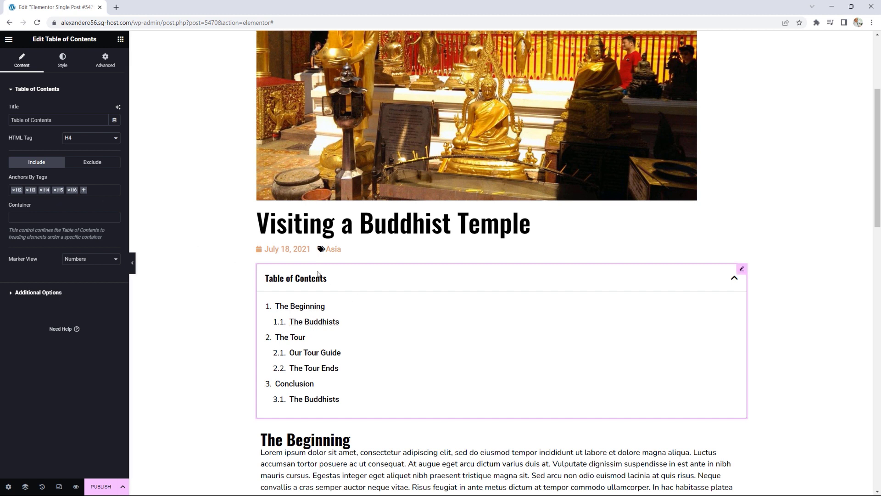
left_click(82, 260)
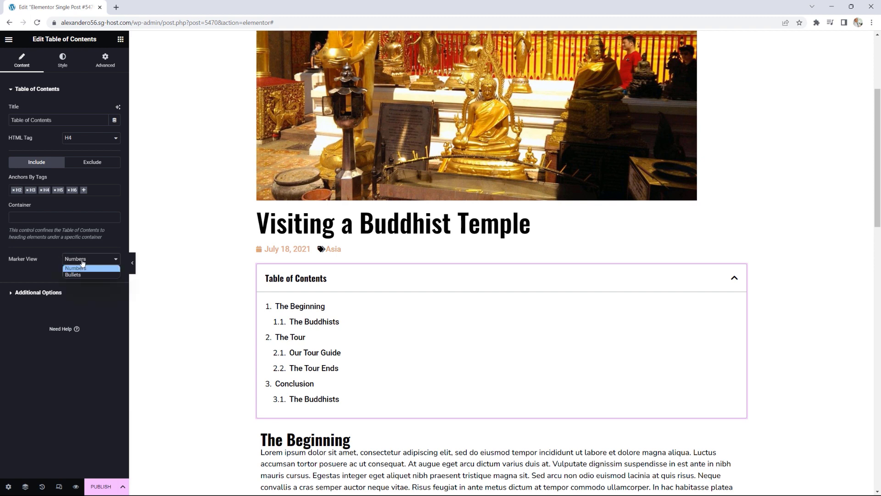
left_click(78, 275)
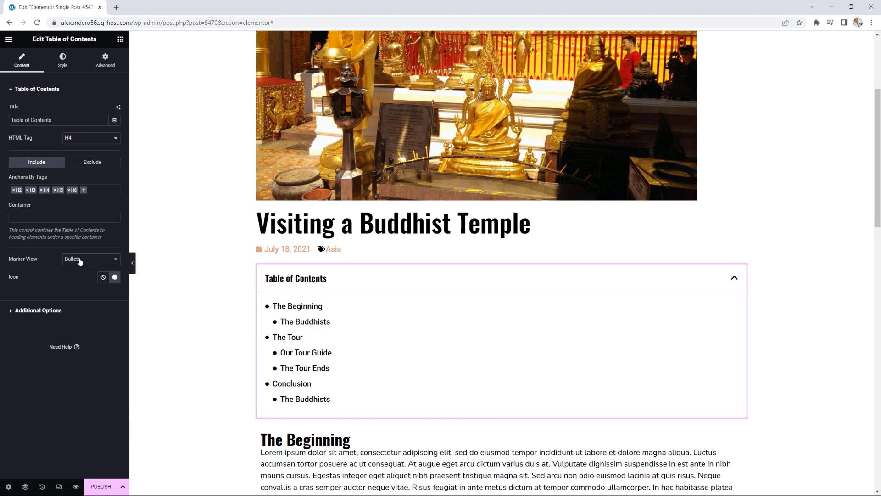
left_click(77, 259)
left_click(76, 268)
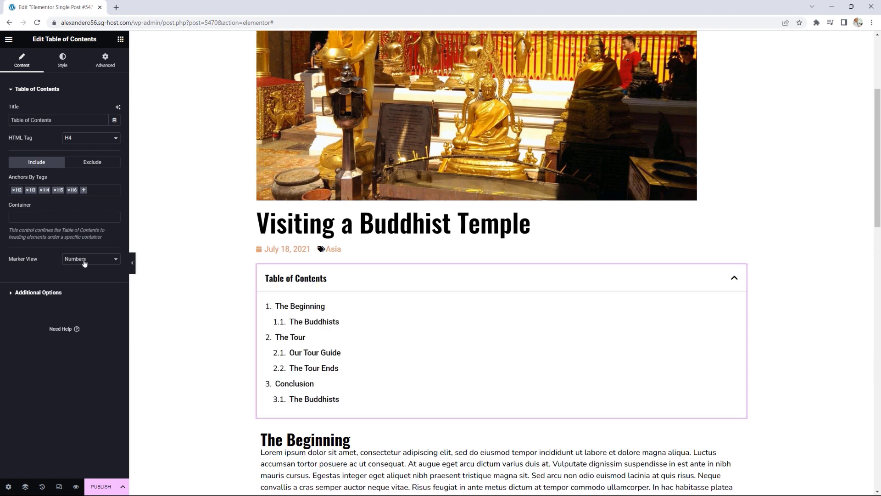
left_click(47, 293)
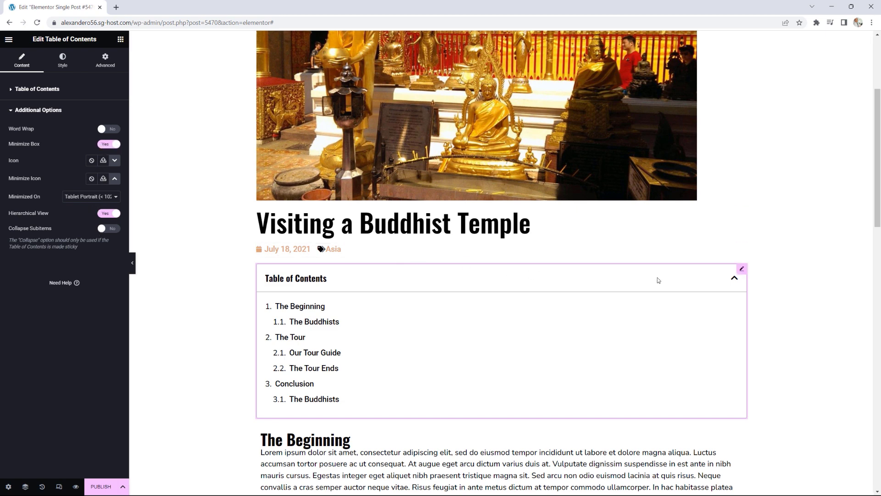
scroll(760, 272, "down", 1)
scroll(755, 256, "up", 4)
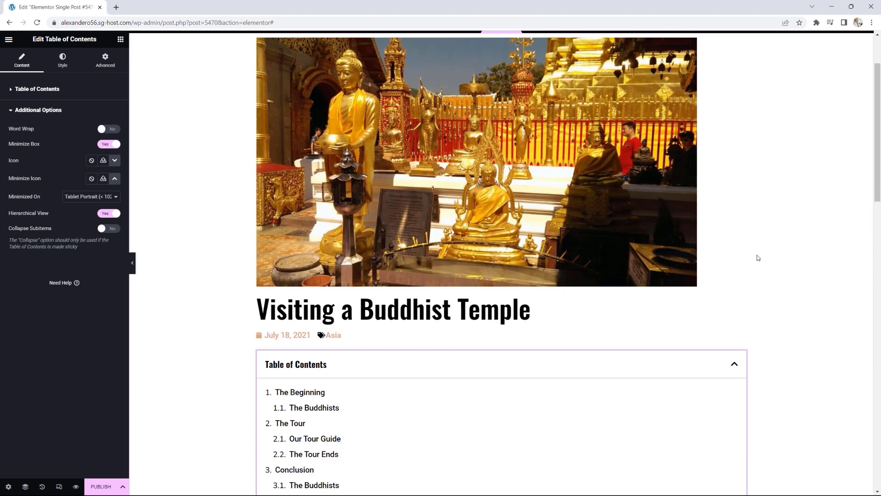
scroll(665, 218, "down", 3)
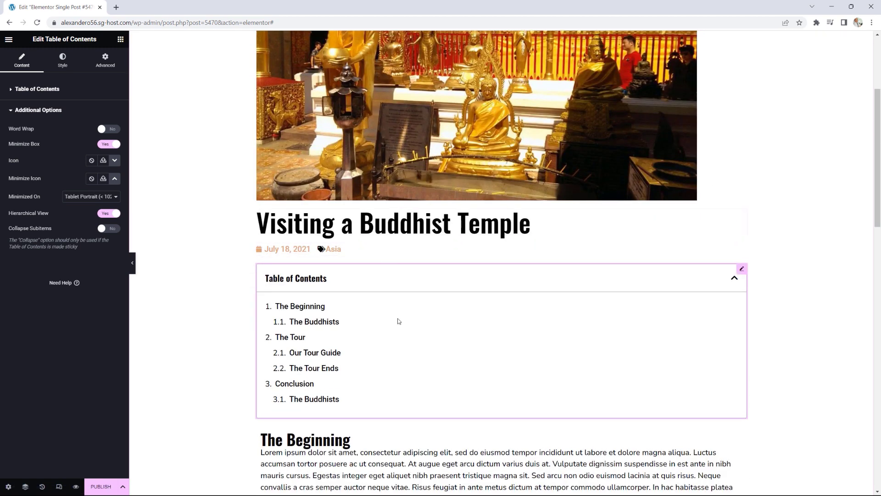
scroll(644, 269, "down", 1)
scroll(644, 270, "down", 15)
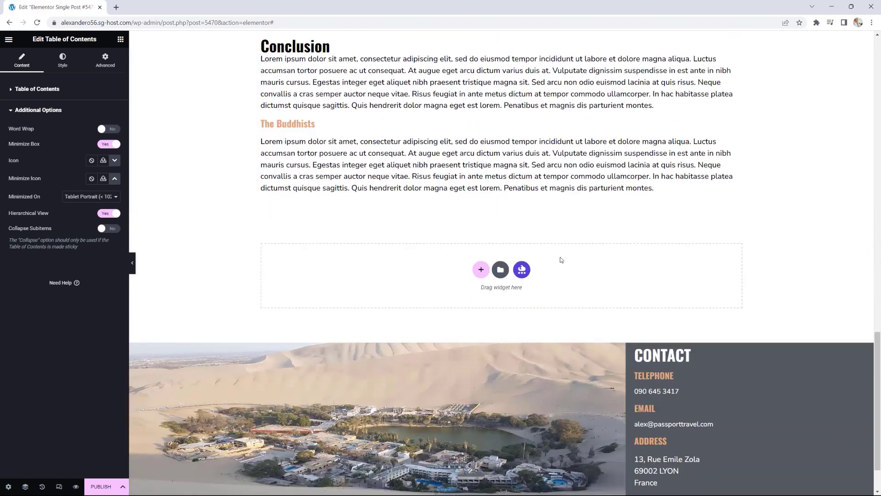
Step: Add Post Navigation and then Post Comments widgets below the post content
left_click(121, 39)
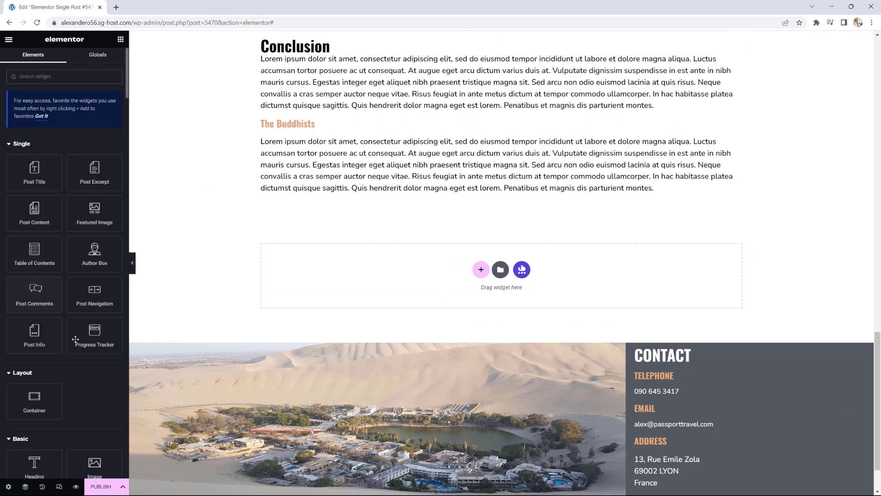
left_click_drag(92, 296, 329, 205)
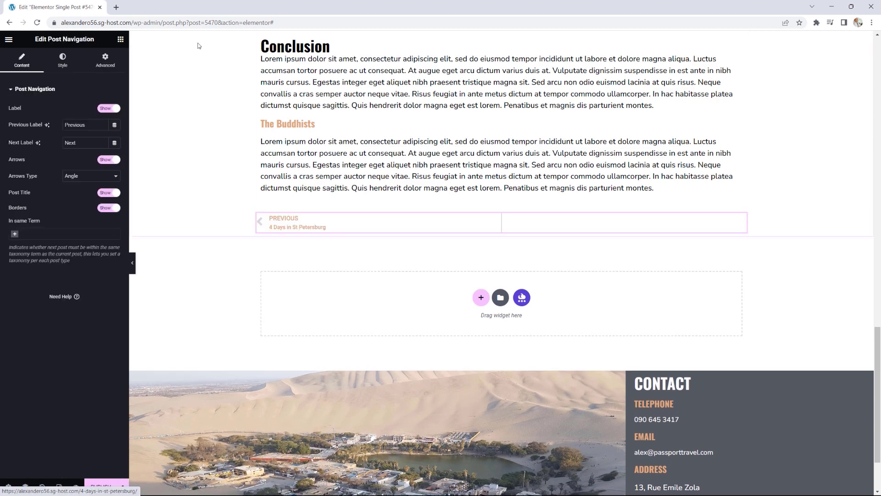
left_click(121, 40)
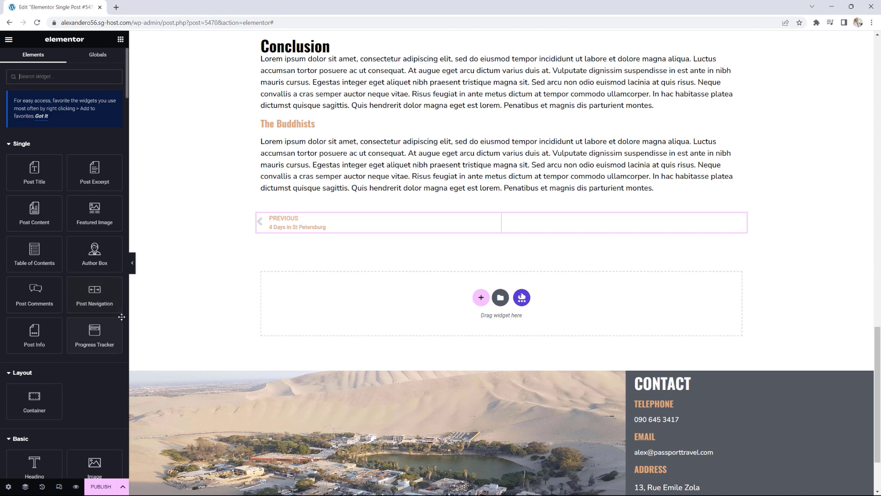
left_click_drag(34, 293, 321, 231)
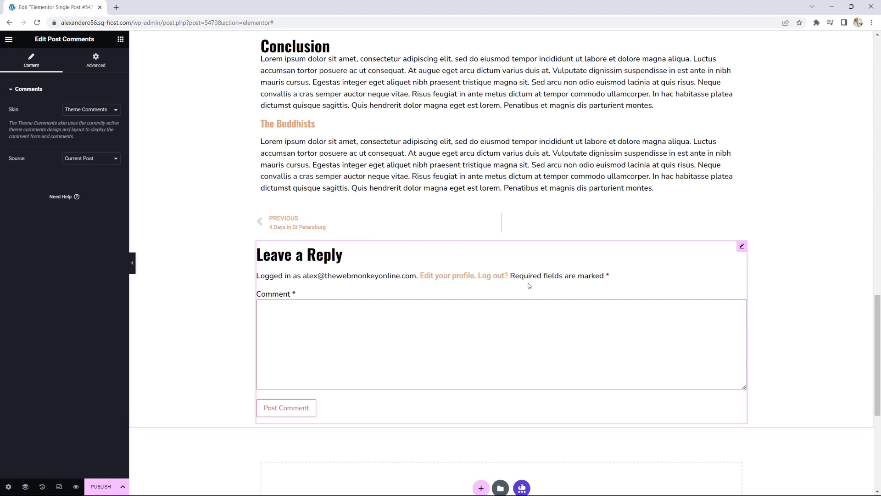
left_click(120, 39)
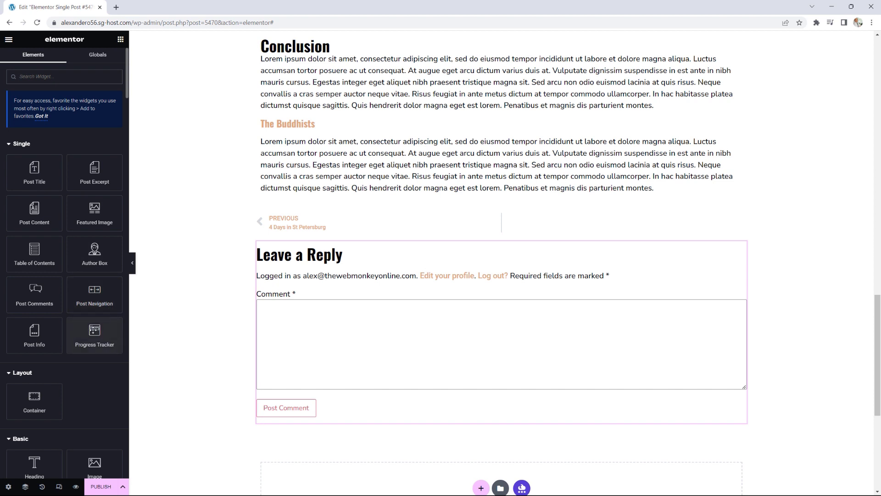
Step: Try a Progress Tracker above Post Navigation, delete it, and publish the template
left_click_drag(93, 327, 351, 191)
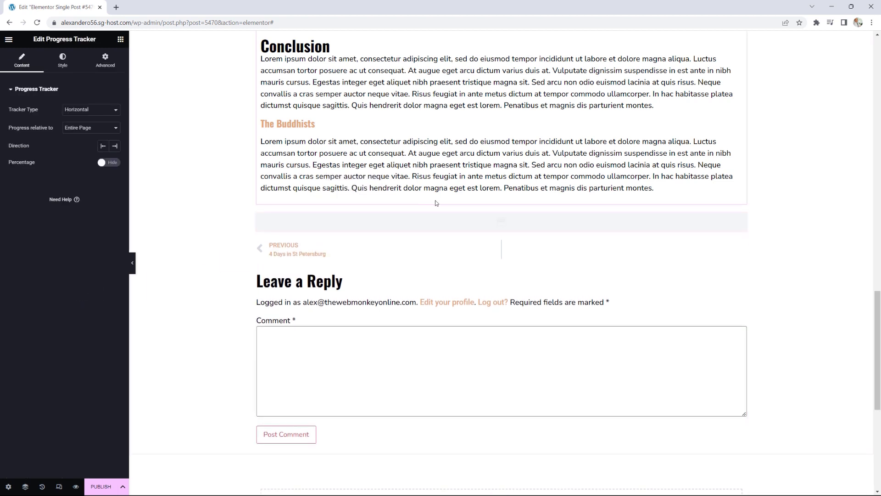
scroll(786, 321, "up", 5)
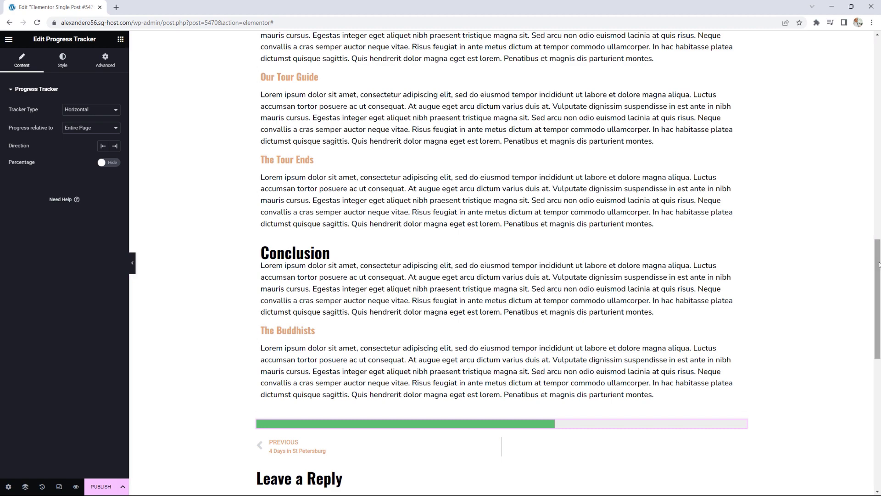
mouse_move(878, 267)
left_mouse_down()
mouse_move(877, 300)
mouse_move(876, 218)
mouse_move(877, 253)
left_mouse_up()
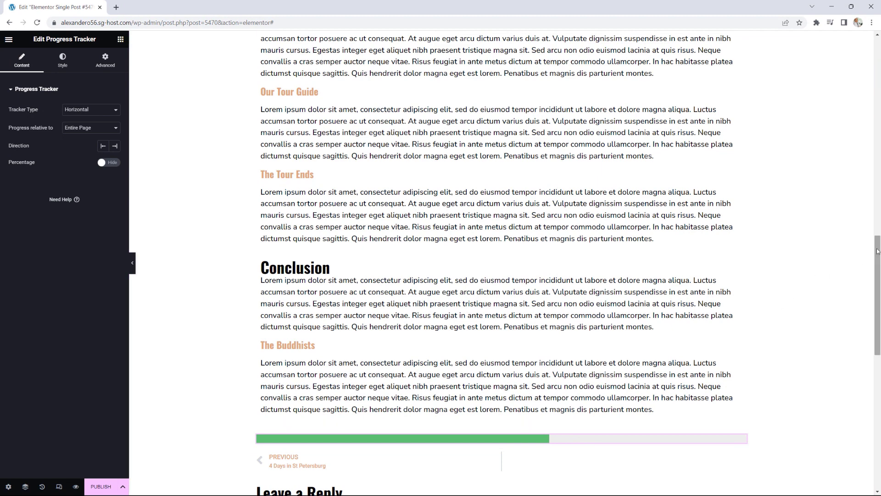
left_click_drag(877, 250, 878, 298)
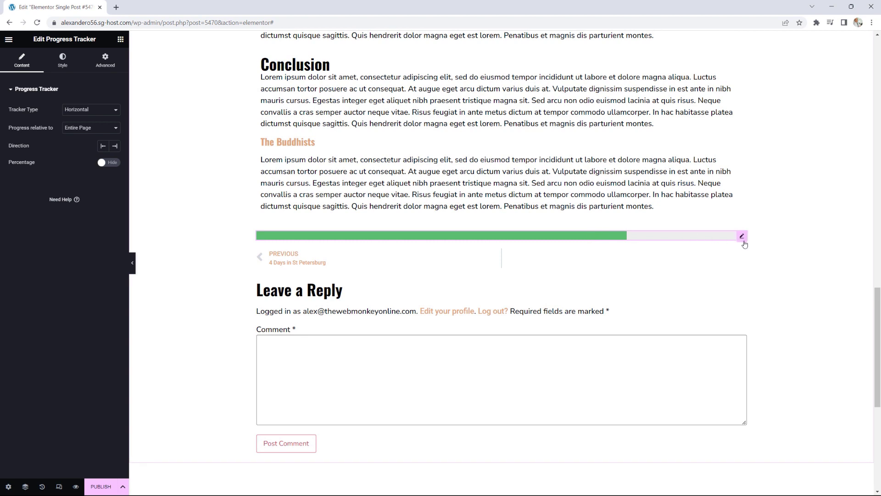
right_click(742, 237)
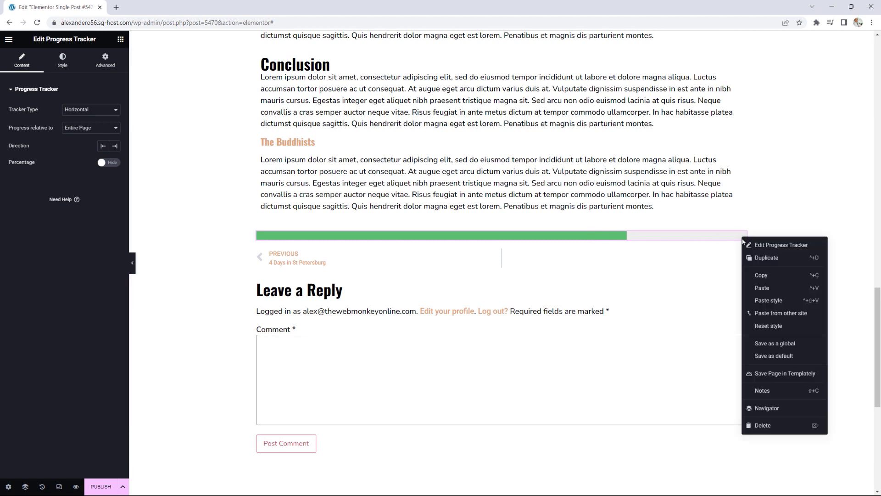
left_click(764, 427)
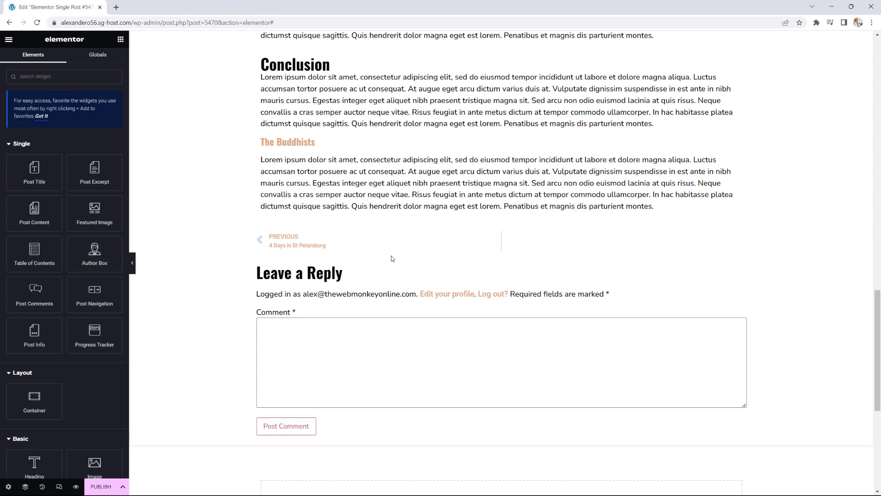
left_click(100, 488)
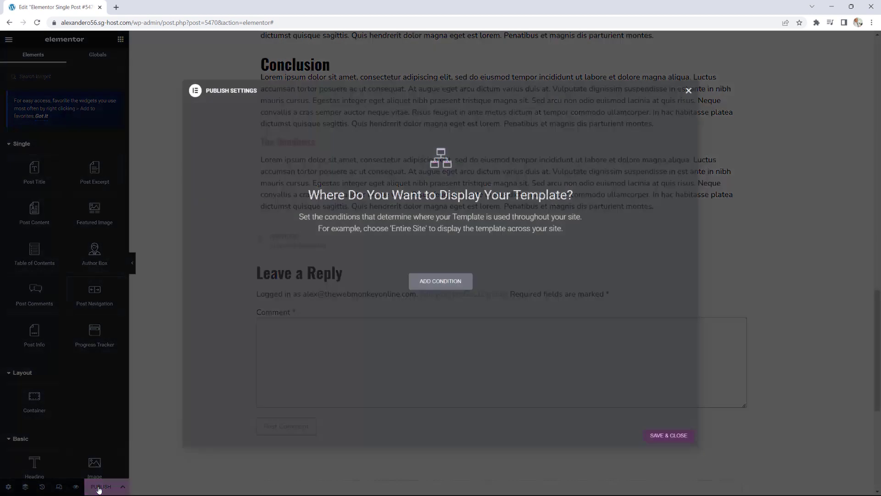
Step: Add an Include > Posts > All display condition and save and close
left_click(437, 286)
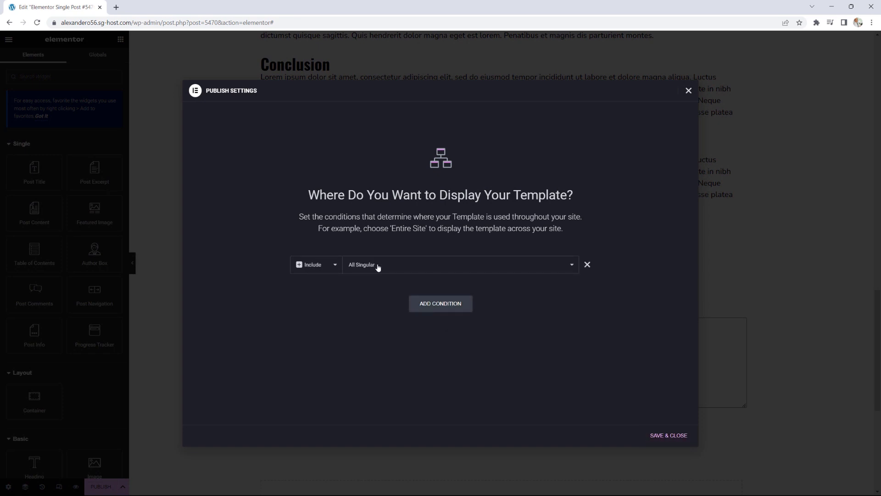
left_click(492, 265)
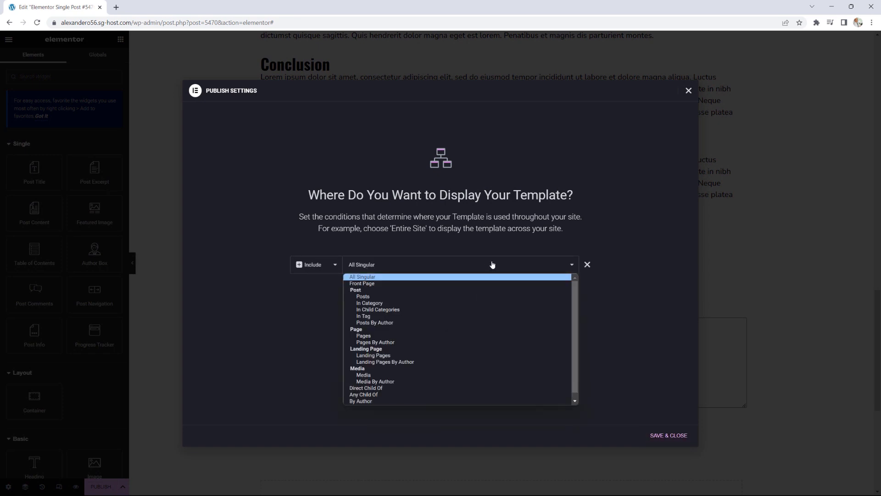
left_click(368, 297)
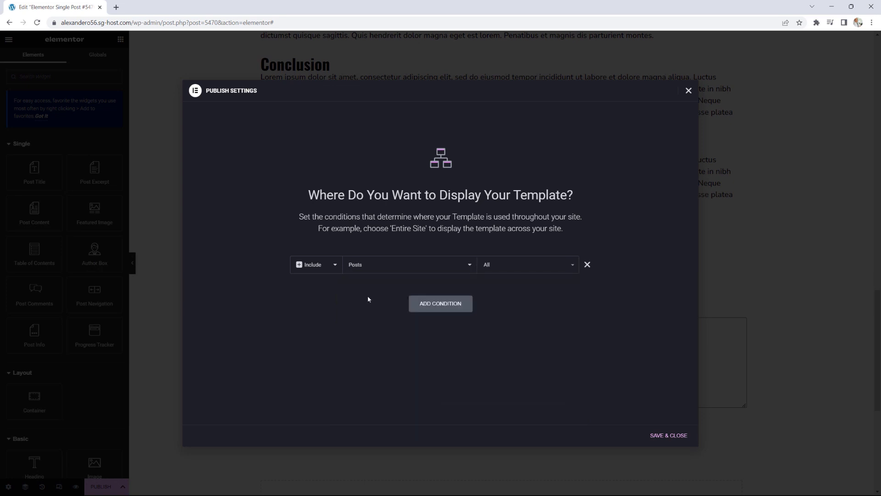
left_click(533, 268)
left_click(513, 310)
left_click(667, 435)
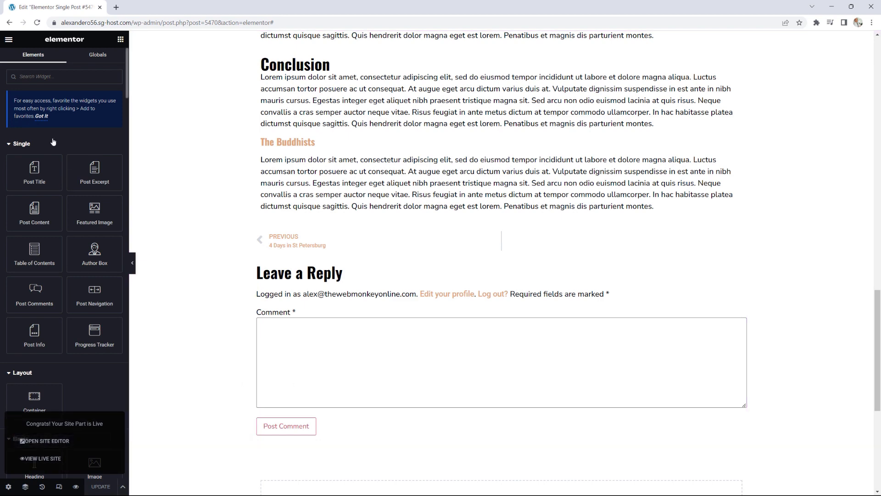
left_click(6, 40)
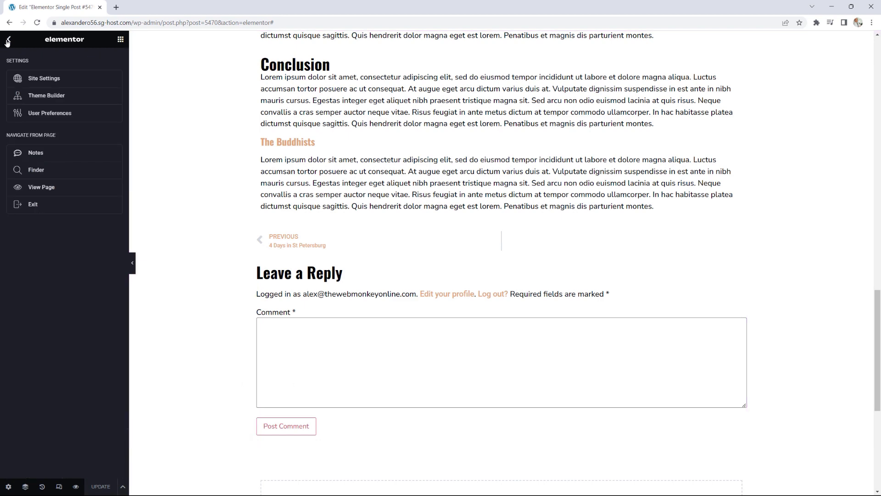
Step: Exit the editor and view the live '4 Days in St Petersburg' post, then return to the Dashboard
left_click(37, 206)
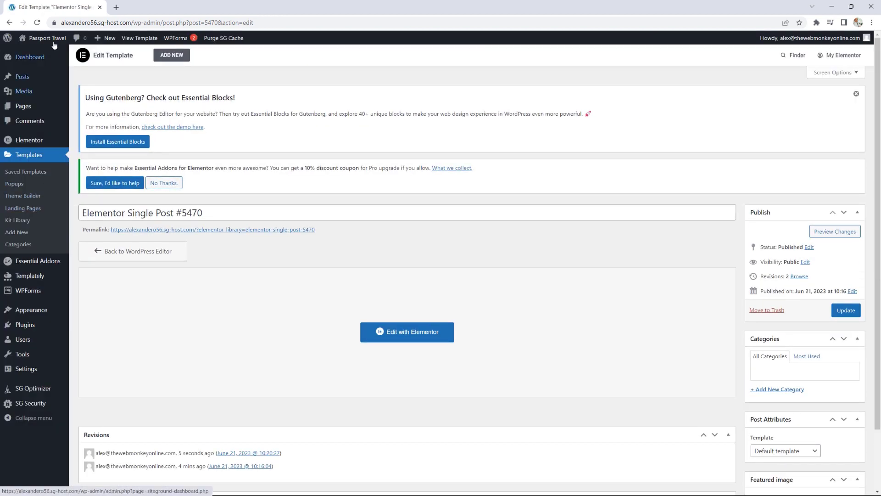
left_click(53, 41)
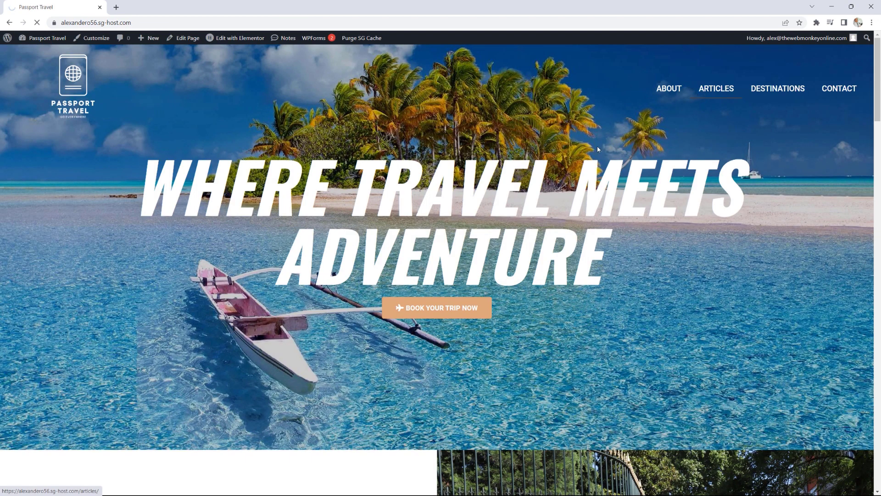
scroll(546, 157, "down", 4)
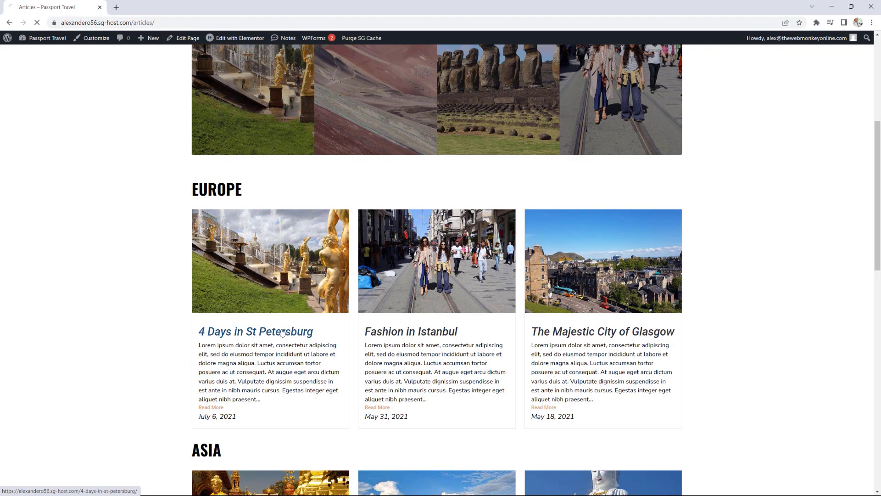
left_click(282, 332)
scroll(762, 210, "down", 3)
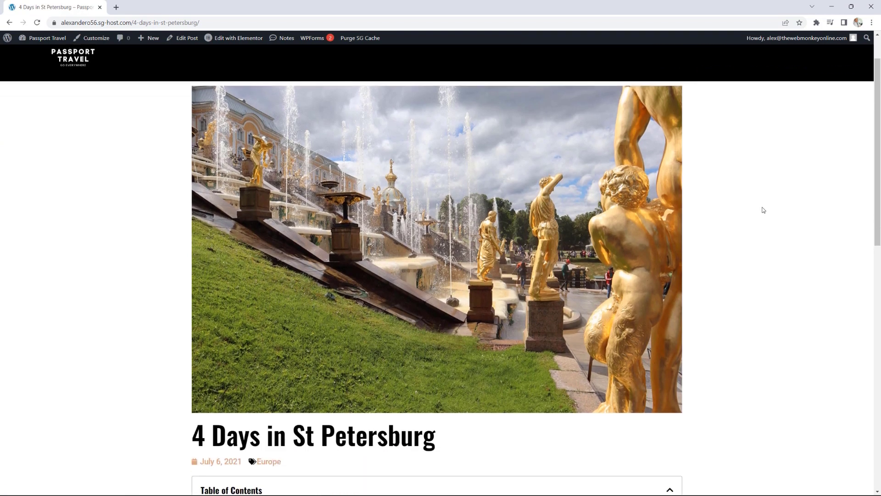
scroll(762, 209, "up", 2)
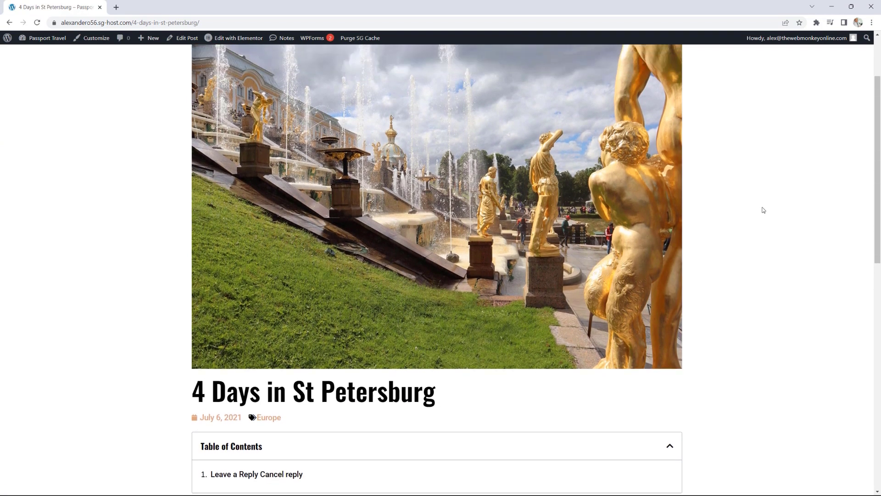
scroll(617, 152, "down", 2)
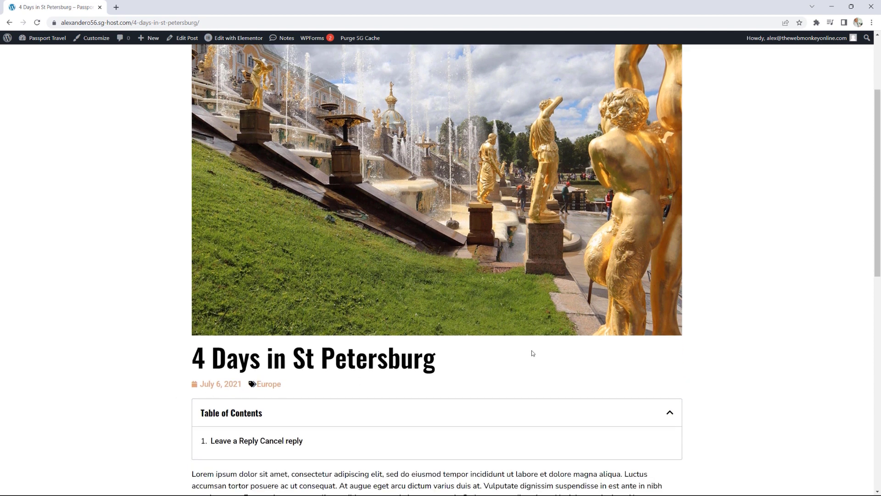
scroll(532, 353, "down", 3)
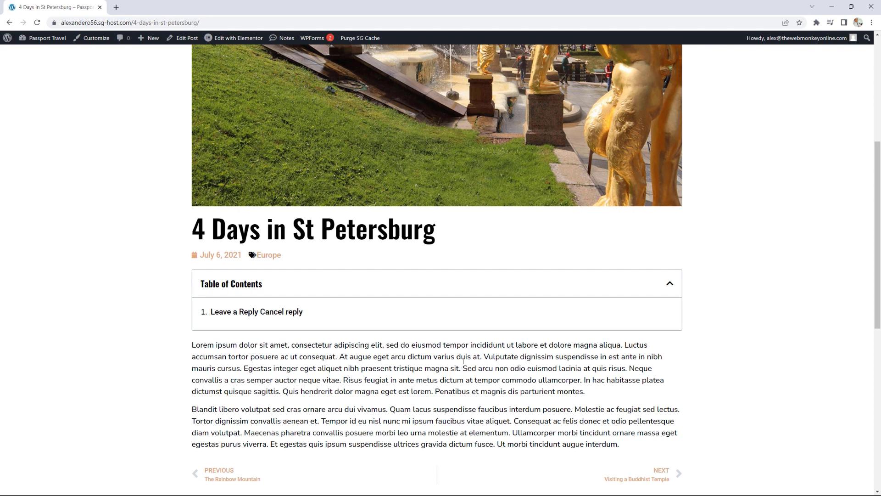
scroll(488, 338, "down", 5)
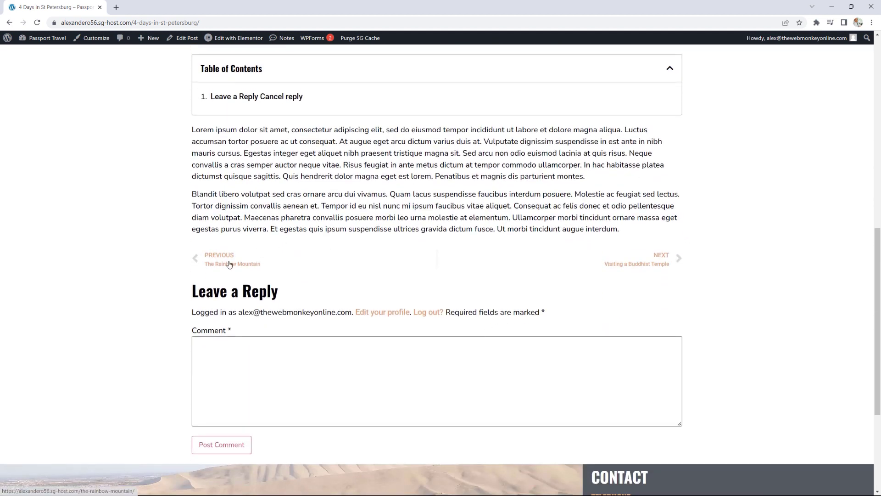
scroll(580, 272, "up", 10)
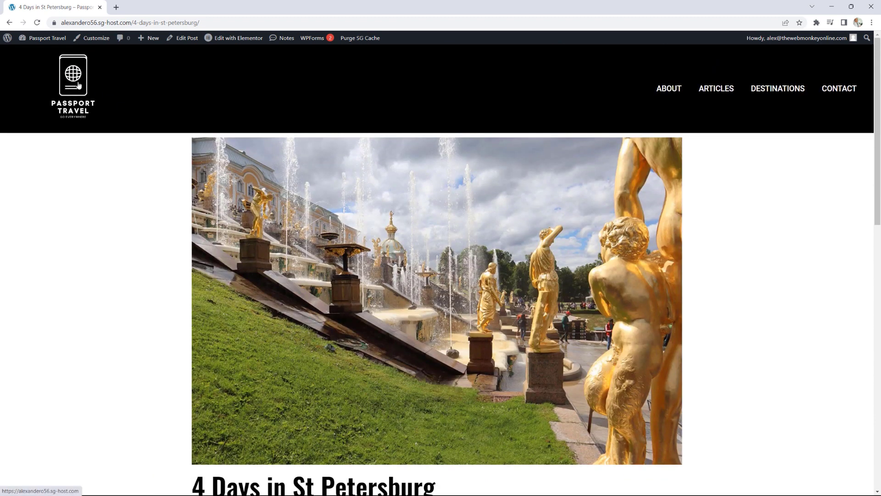
left_click(49, 40)
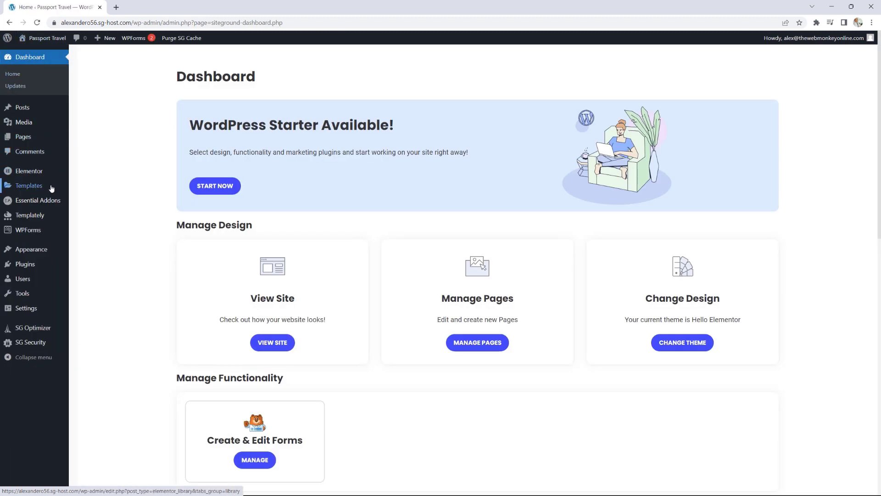
Step: Create a new Single Page template in the Theme Builder and dismiss the template library
mouse_move(49, 184)
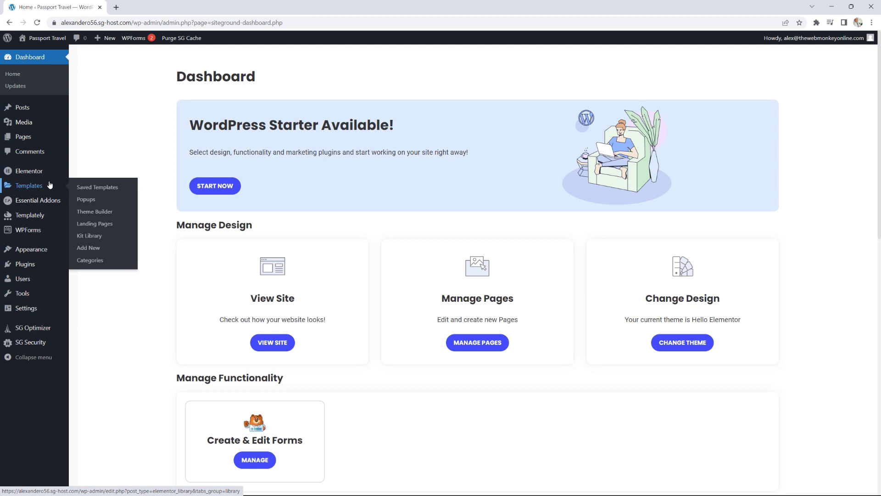
left_click(111, 212)
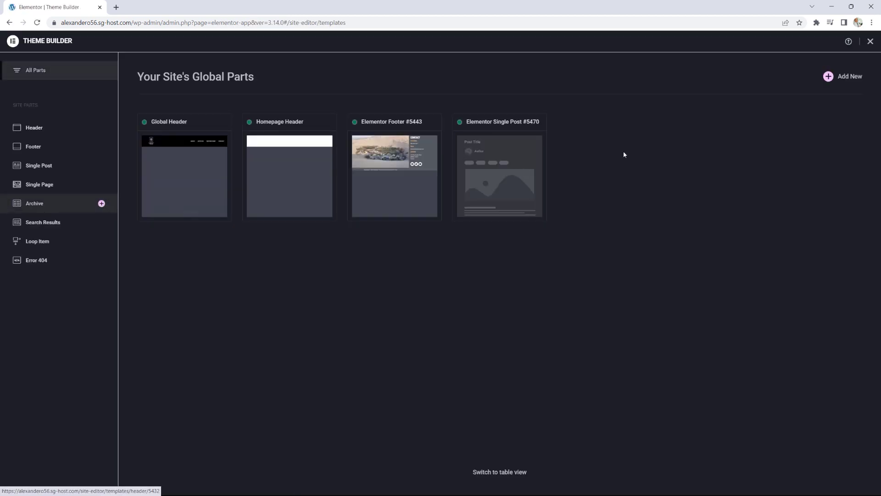
left_click(840, 77)
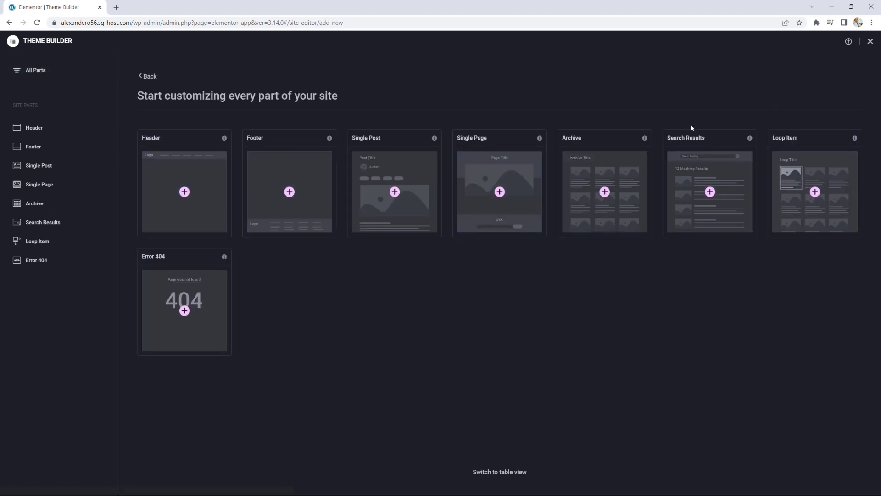
left_click(498, 182)
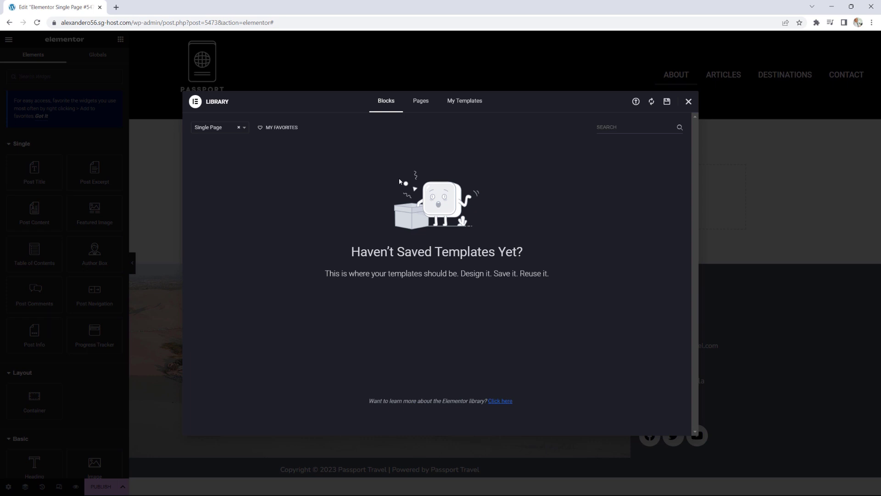
left_click(688, 102)
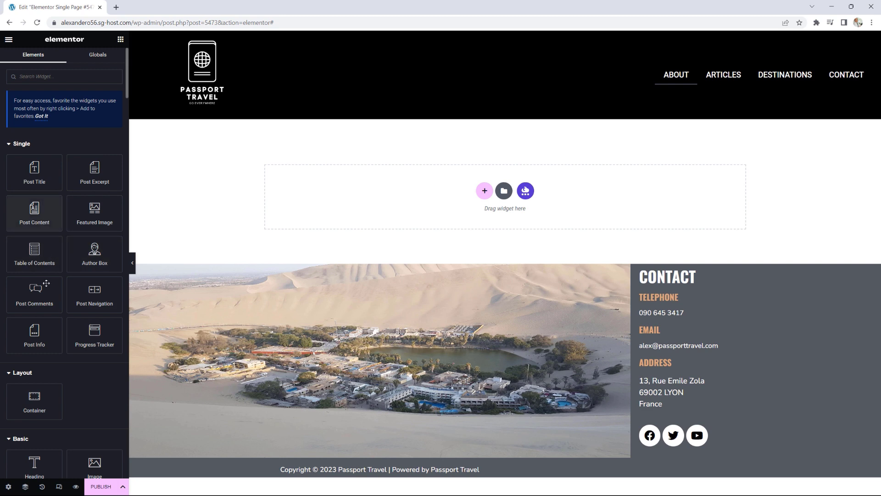
Step: Build the template with Post Title above Post Content, remove Post Info, and publish it
left_click_drag(57, 186, 337, 195)
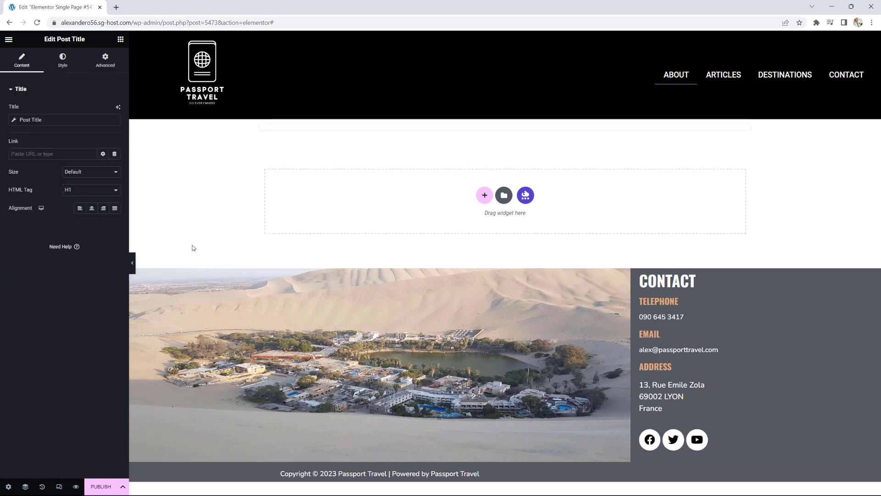
left_click(119, 40)
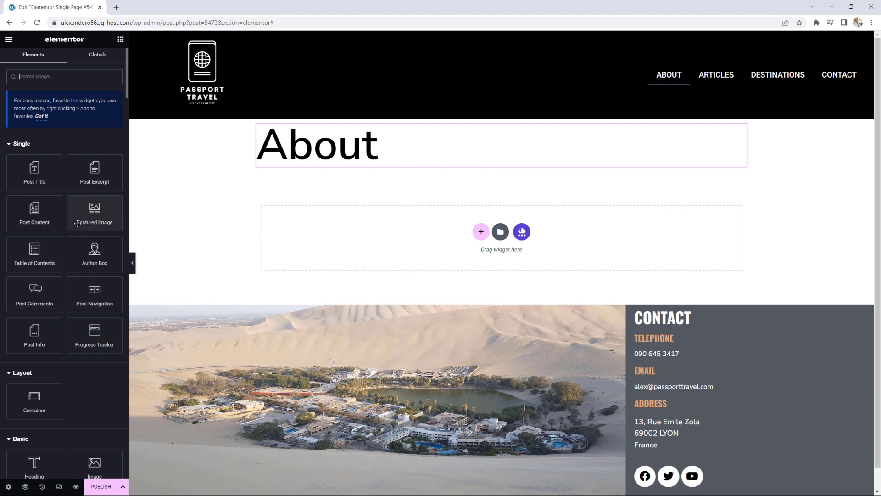
left_click(35, 334)
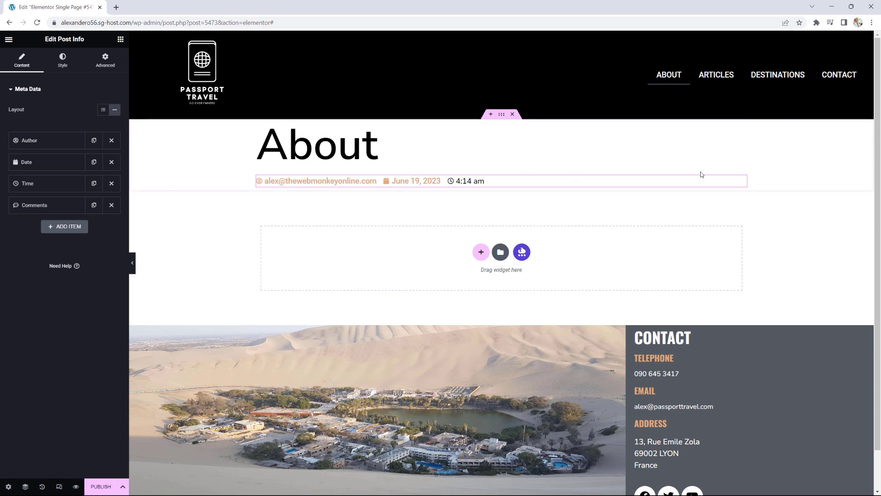
right_click(741, 180)
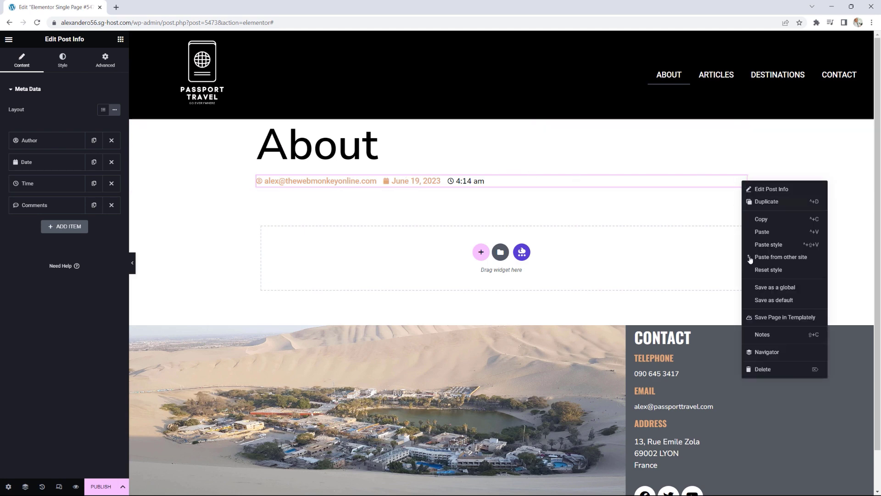
left_click(767, 368)
left_click_drag(34, 211, 316, 172)
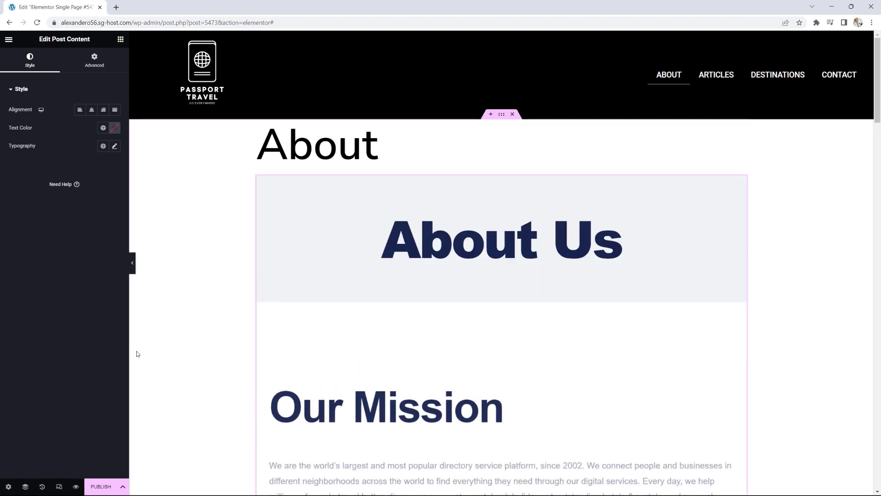
left_click(104, 488)
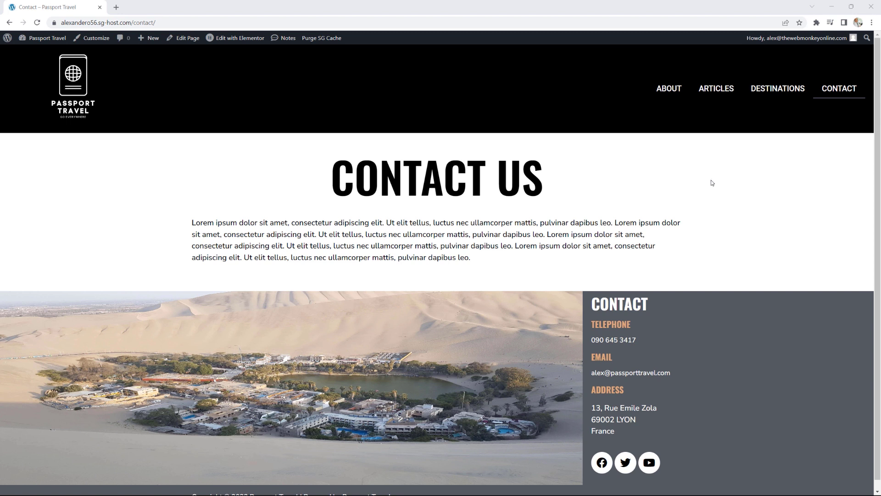
Step: Open the Contact page in Elementor and delete the old WPForms form under the intro text
left_click(241, 43)
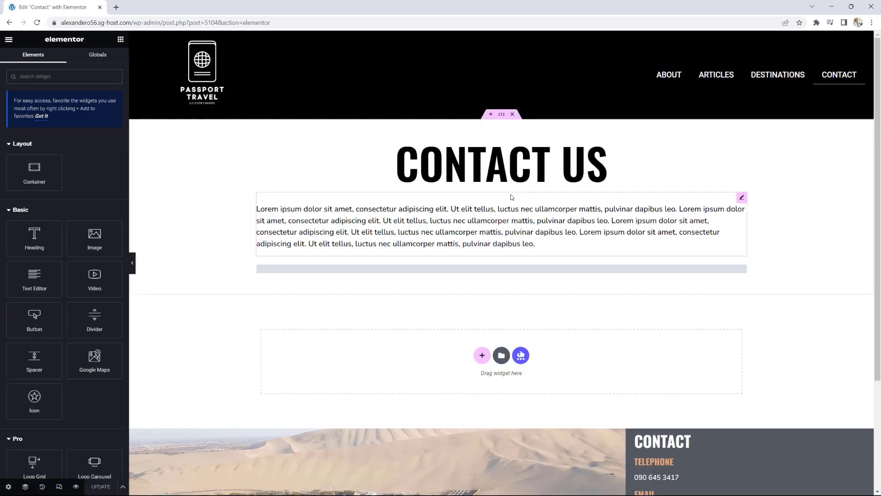
scroll(66, 268, "down", 6)
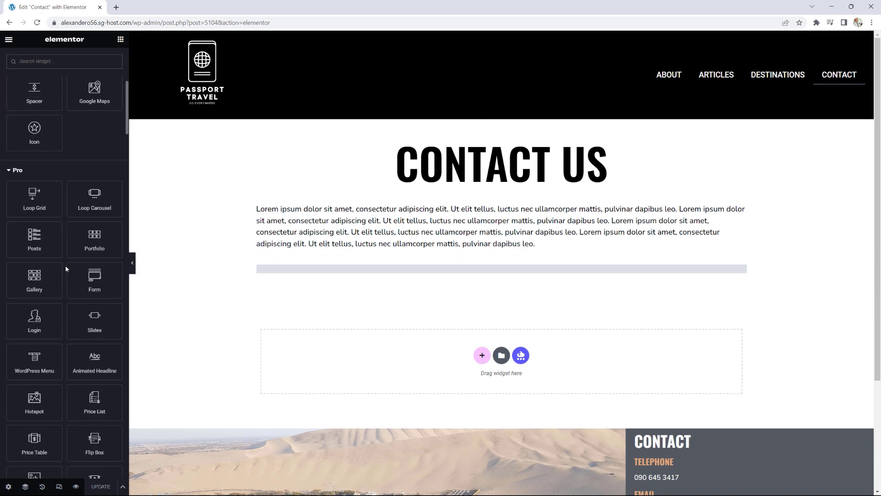
scroll(65, 268, "down", 1)
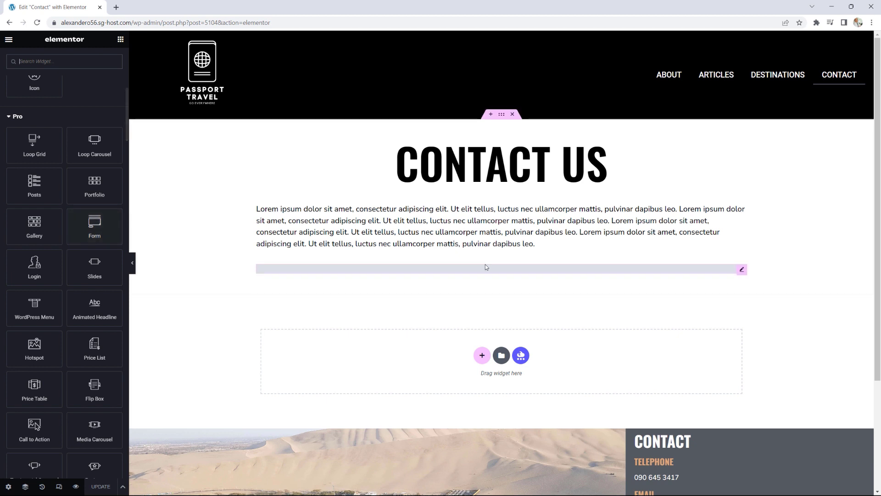
right_click(743, 276)
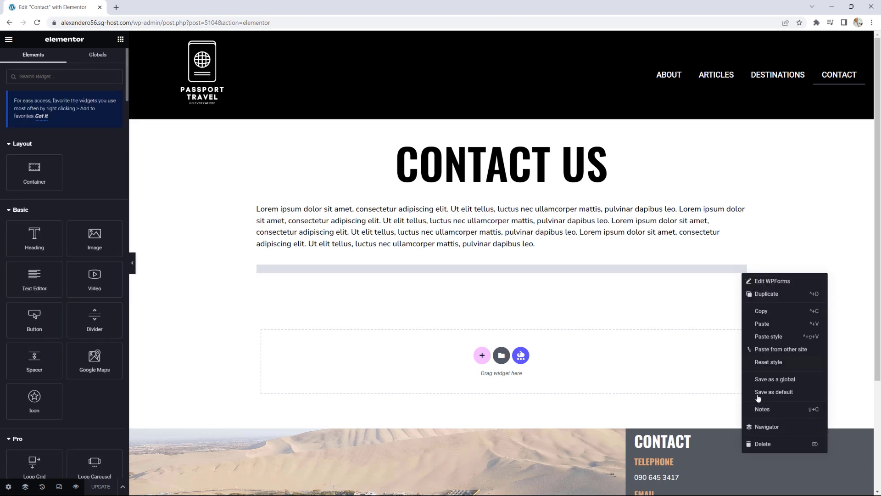
left_click(762, 443)
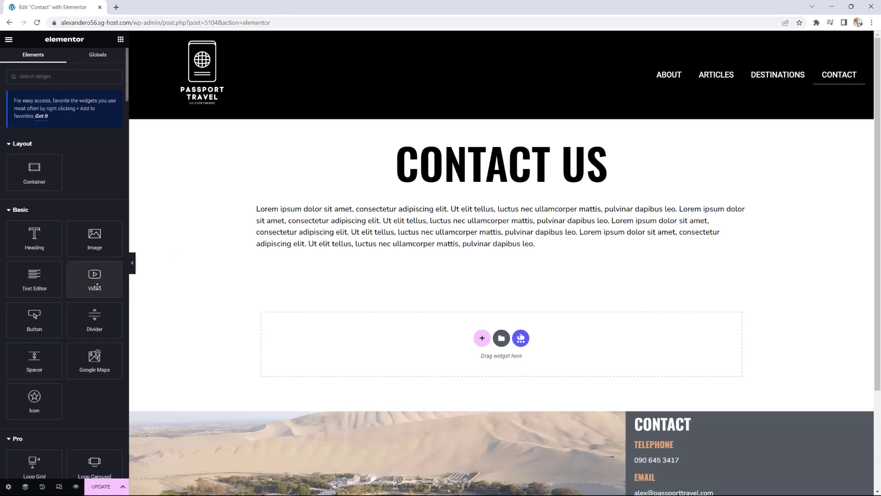
scroll(91, 317, "down", 5)
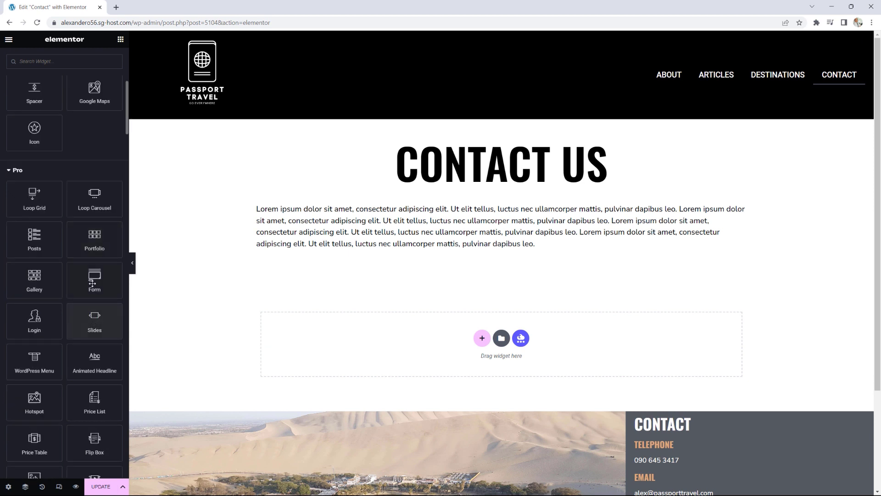
Step: Place a Form widget under the intro, name it 'Contact Form', and remove the extra fourth field
left_click_drag(95, 278, 493, 254)
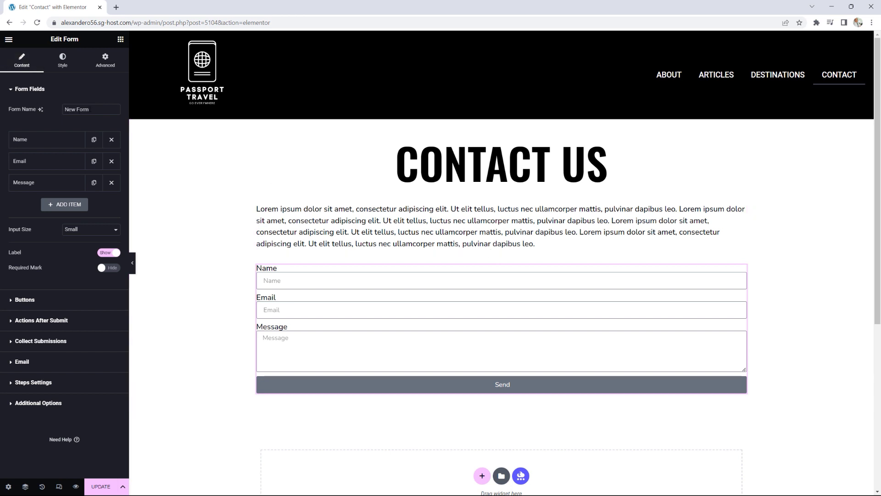
left_click_drag(91, 110, 50, 111)
type("Contact Form")
left_click(72, 205)
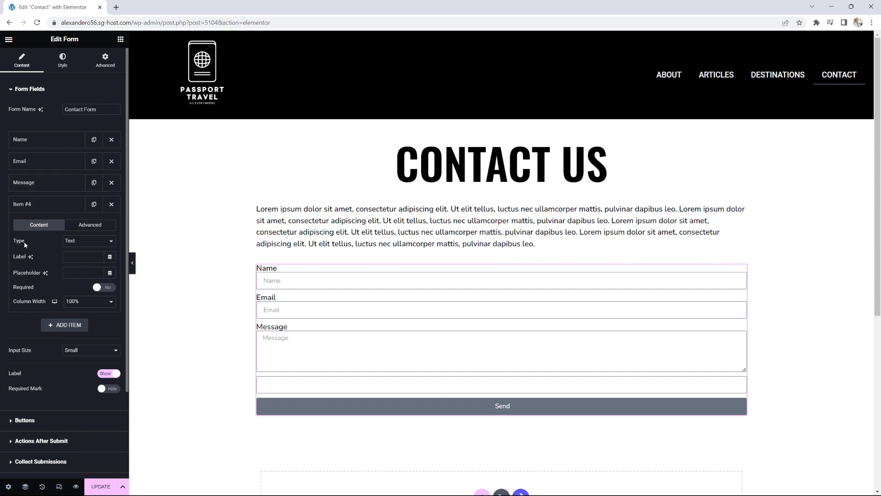
left_click(84, 243)
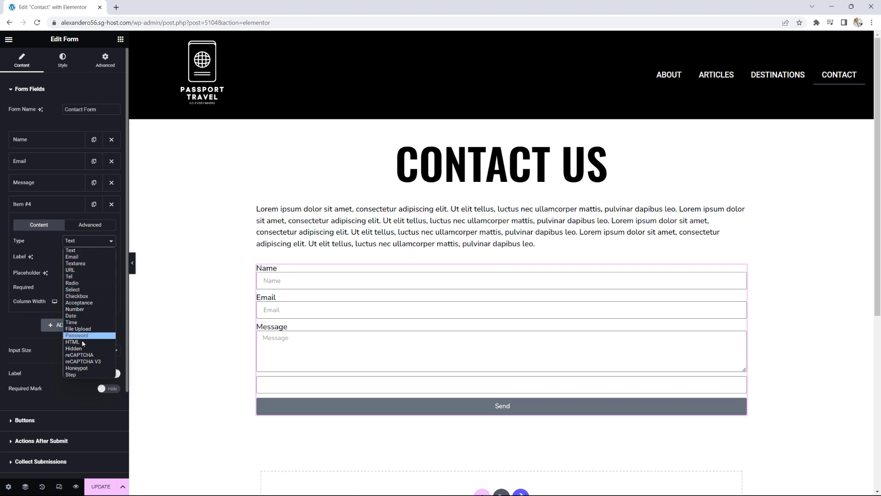
left_click(14, 222)
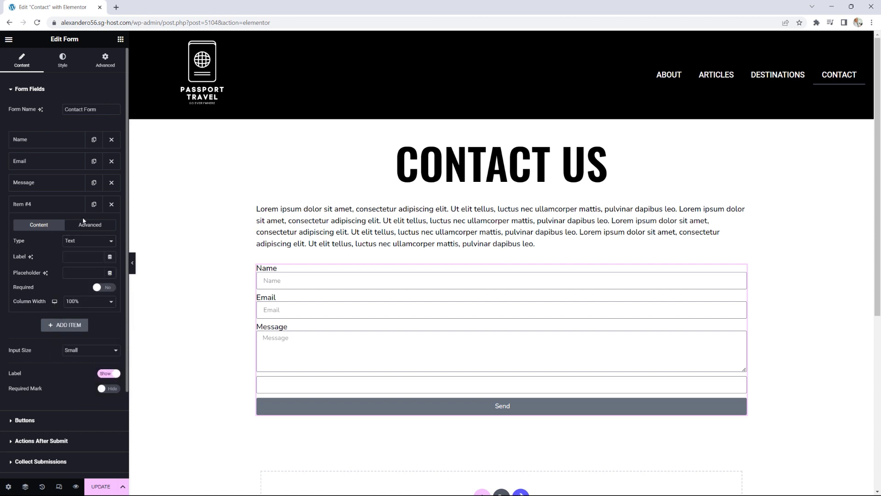
left_click(111, 204)
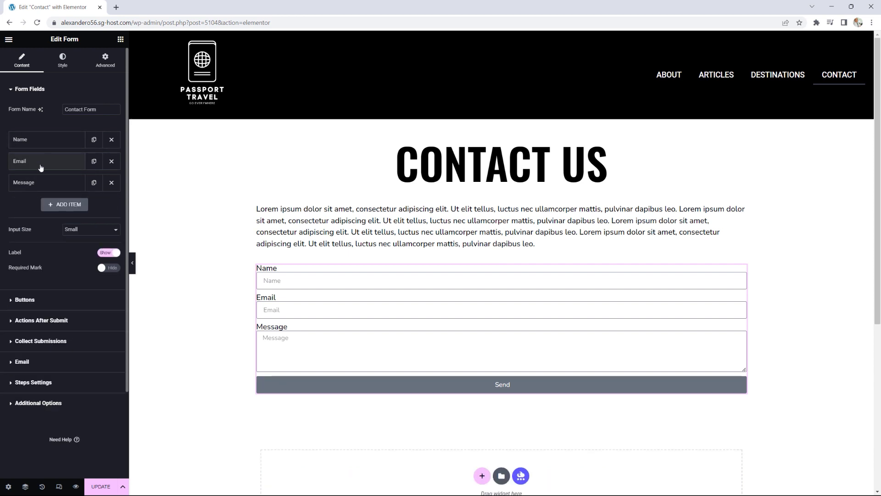
Step: Make the Name field required, keeping its column width at 100%
left_click(40, 144)
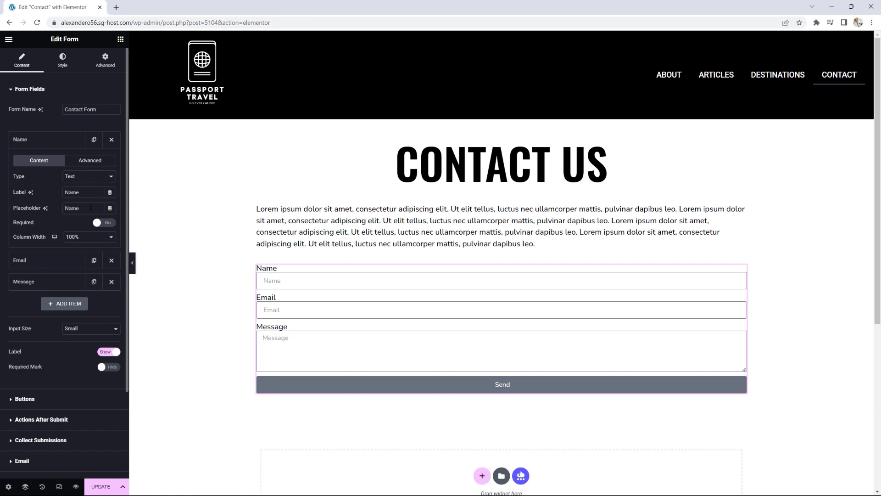
left_click(109, 223)
left_click(104, 239)
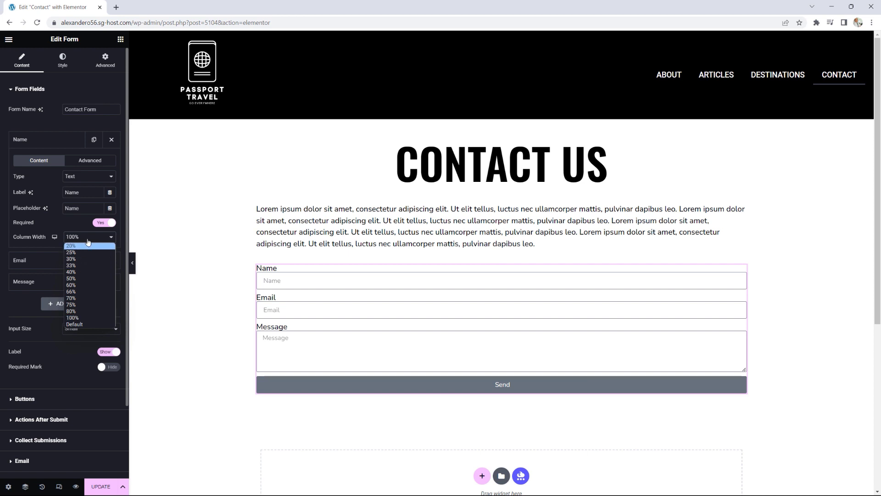
left_click(85, 223)
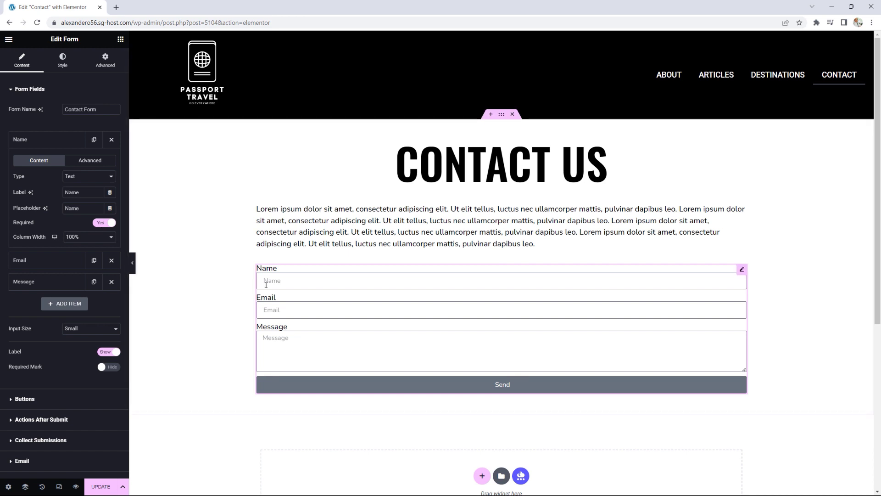
Step: Hide the form's field labels and set the input size to Medium
left_click(107, 354)
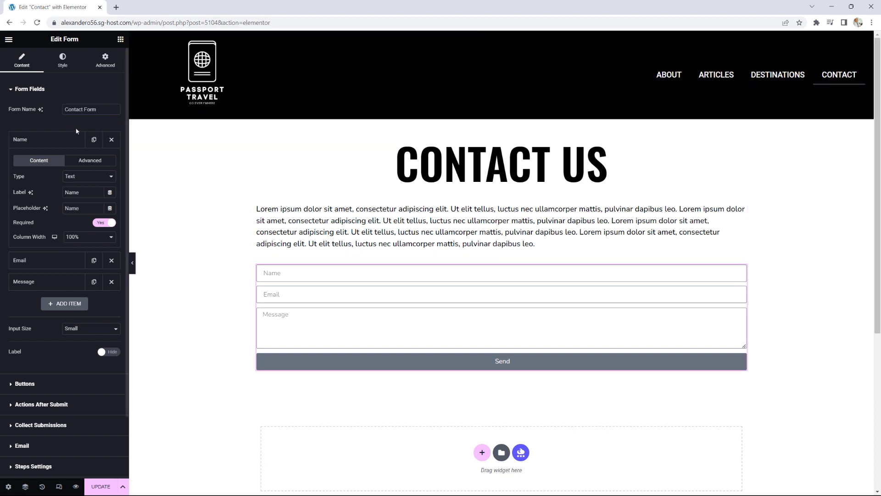
left_click(84, 328)
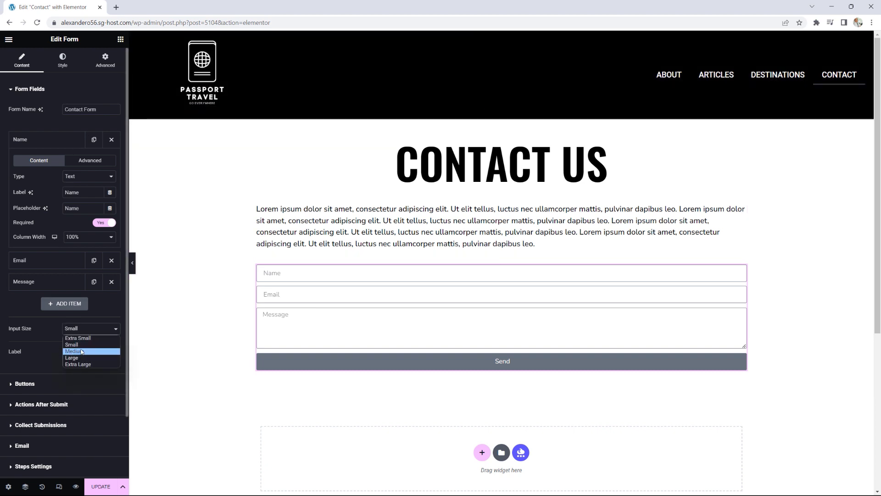
left_click(81, 351)
left_click(83, 329)
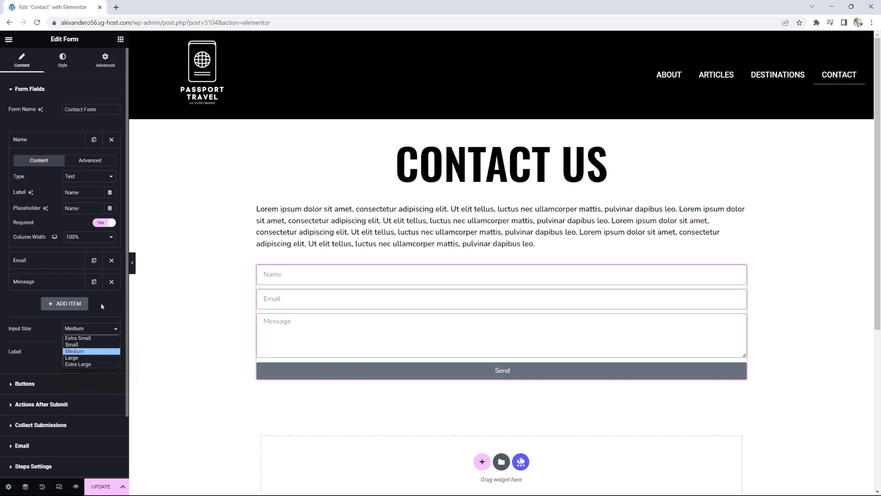
left_click(83, 329)
left_click(62, 141)
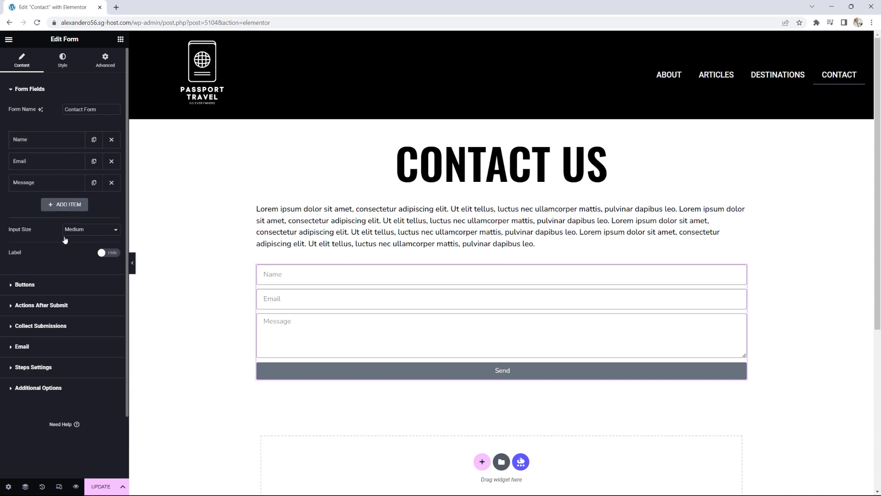
left_click(32, 285)
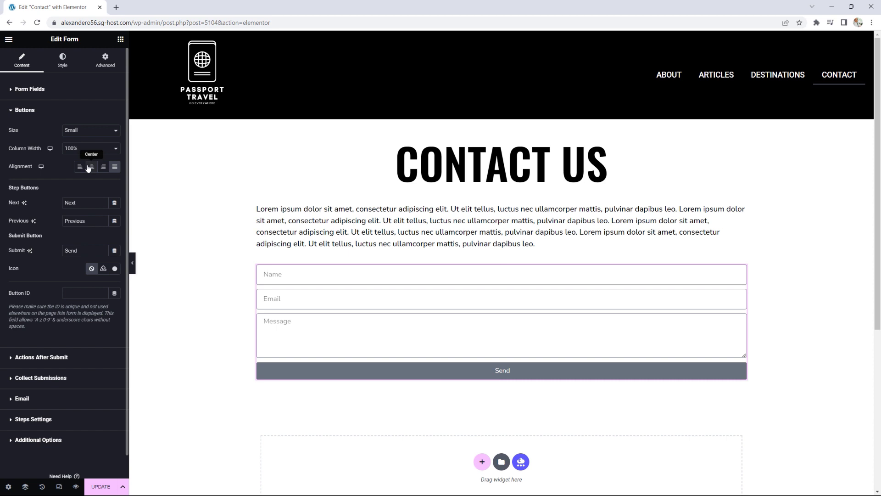
Step: Confirm the form's after-submit actions are Collect Submissions and Email
left_click(25, 111)
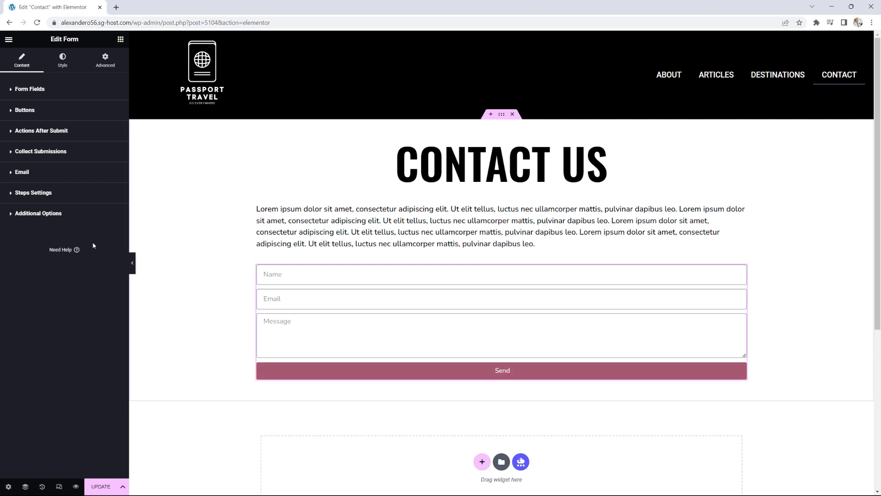
left_click(43, 134)
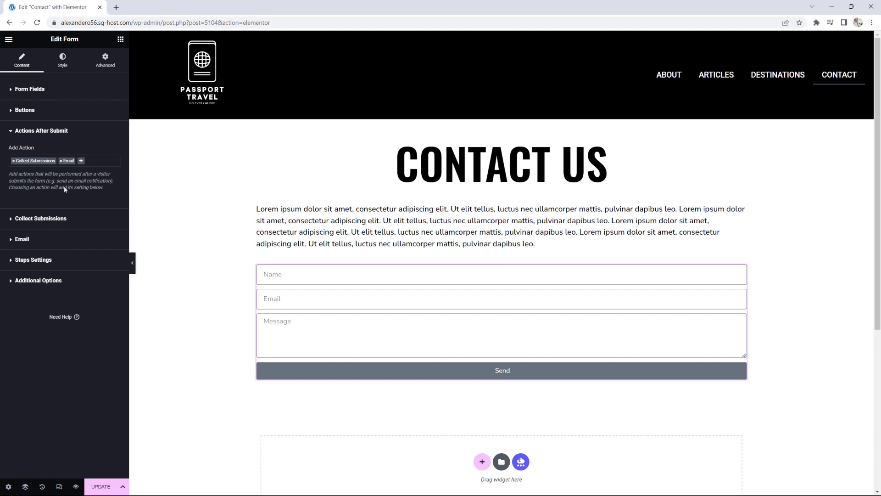
left_click(8, 39)
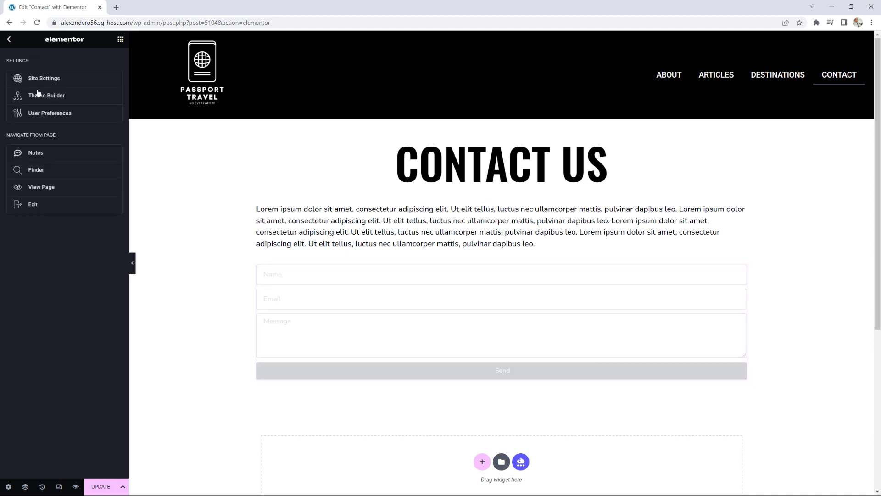
Step: In a new tab, open Elementor's Submissions log and confirm it is empty
right_click(34, 206)
left_click(64, 264)
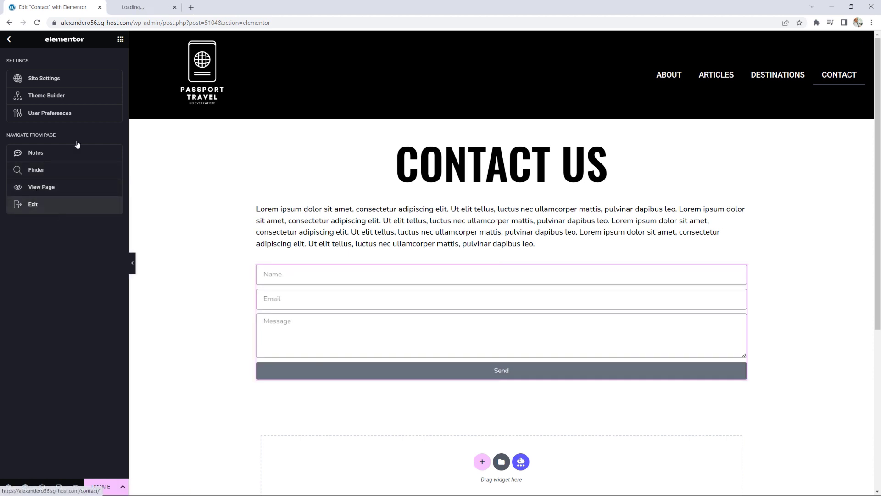
left_click(8, 40)
left_click(161, 7)
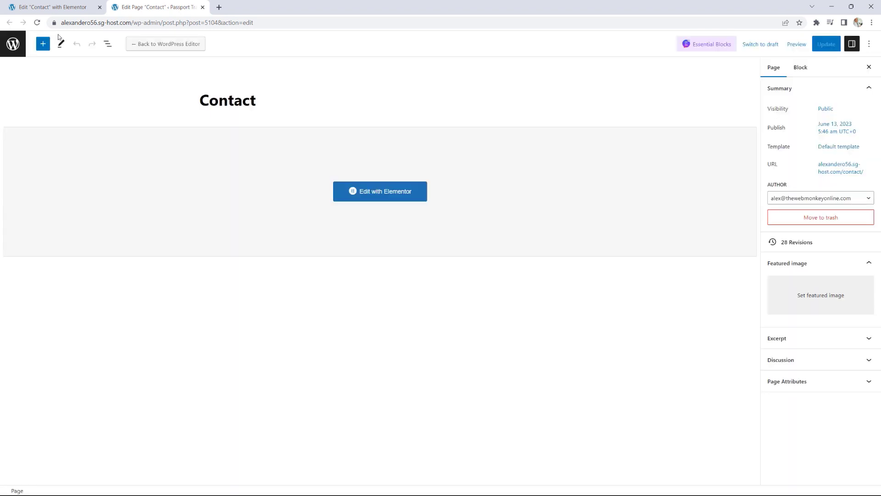
left_click(12, 46)
mouse_move(40, 173)
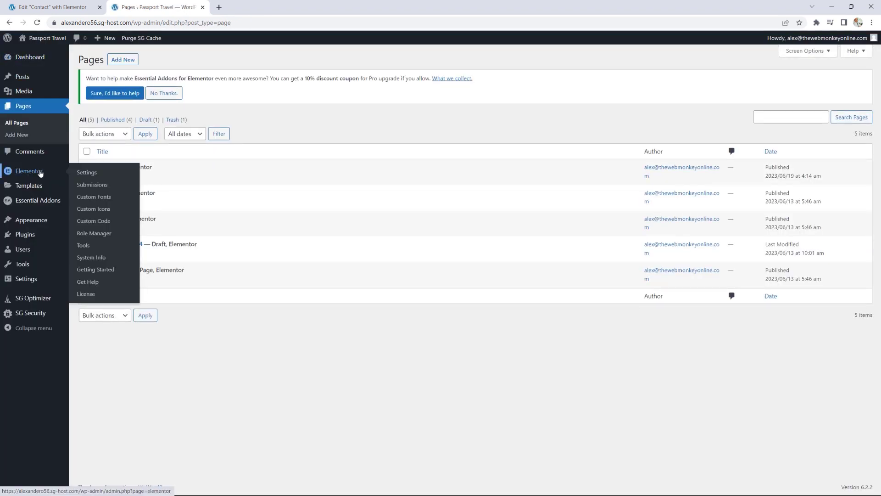
left_click(96, 186)
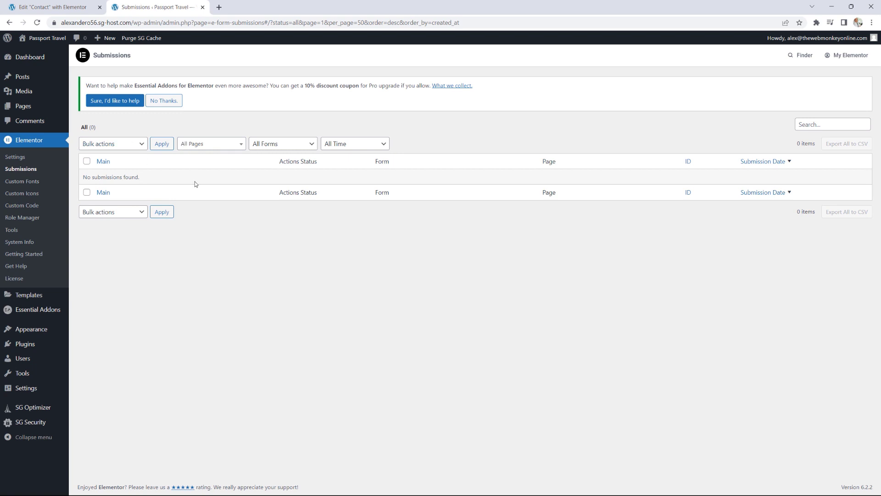
Step: Back in the Elementor editor, show the Contact form's after-submit actions
left_click(49, 7)
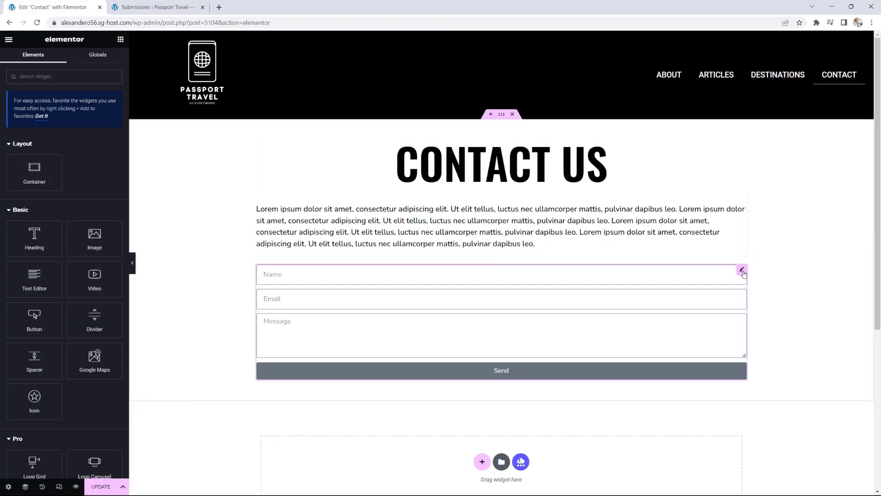
left_click(742, 270)
left_click(42, 305)
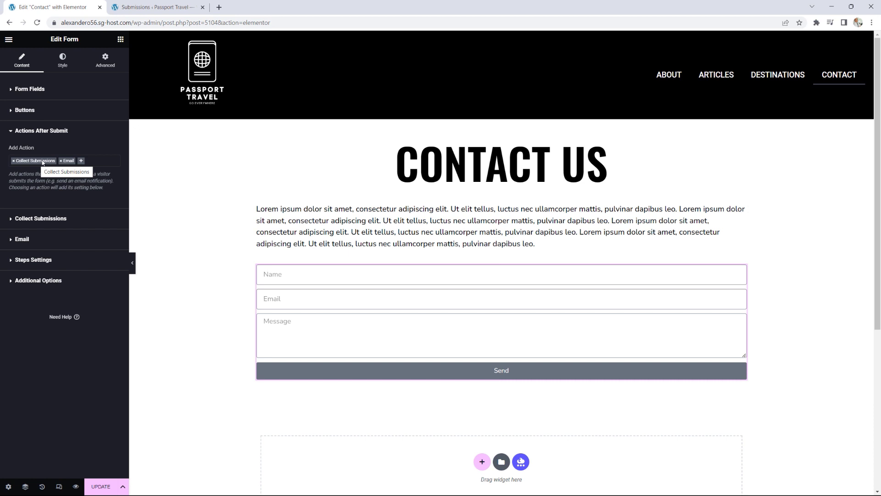
Step: Review the Email action's recipient, subject, [all-fields] message and From Email values
left_click(22, 239)
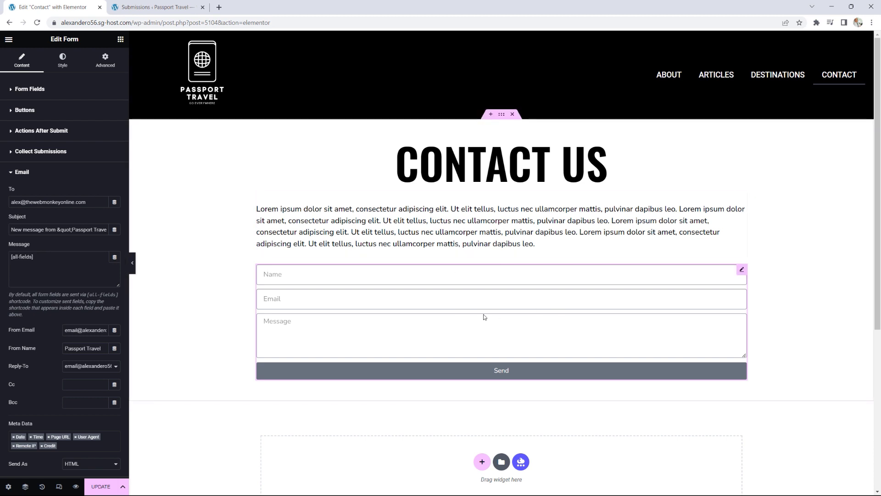
left_click_drag(93, 202, 15, 203)
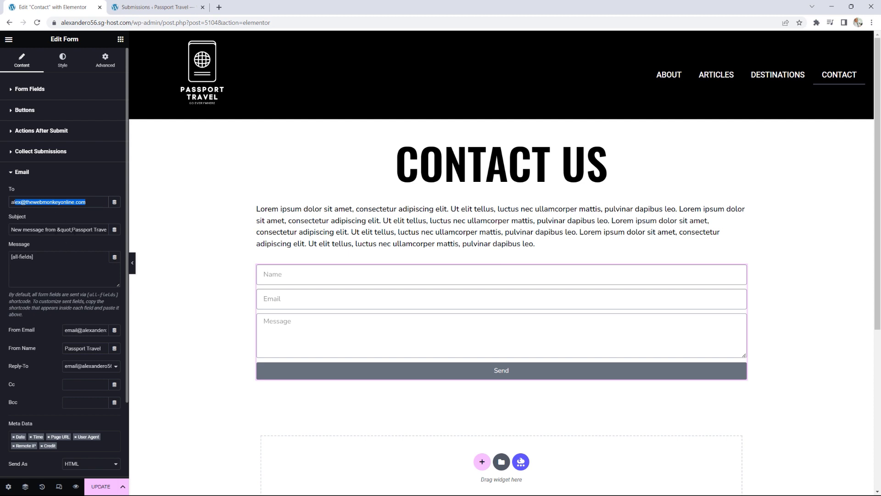
left_click_drag(23, 230, 63, 229)
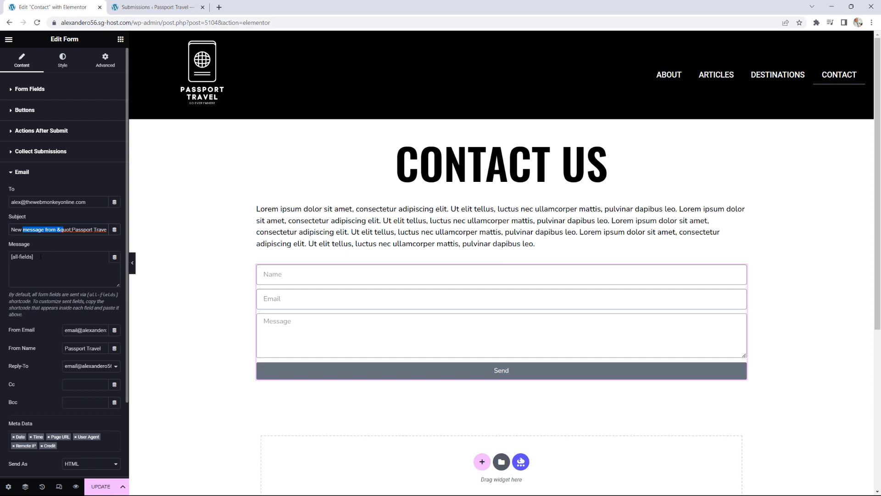
left_click_drag(43, 256, 14, 256)
scroll(88, 287, "down", 2)
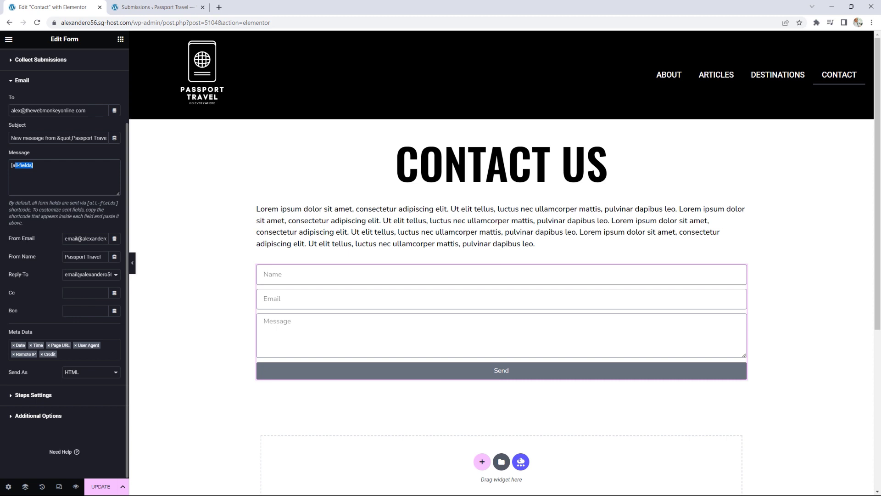
left_click_drag(66, 239, 117, 239)
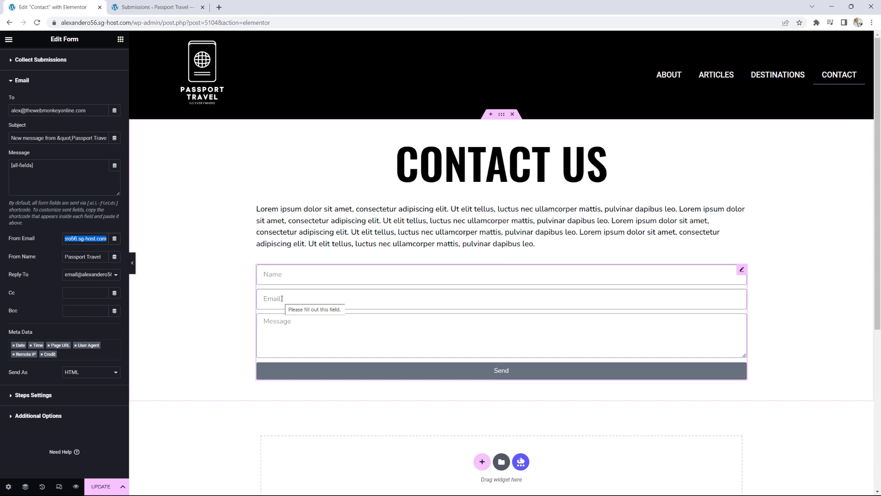
left_click(107, 227)
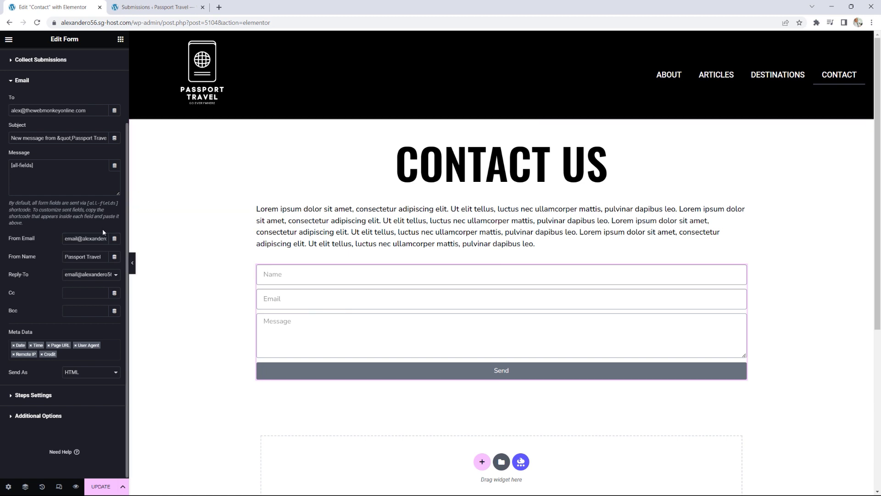
scroll(103, 228, "up", 2)
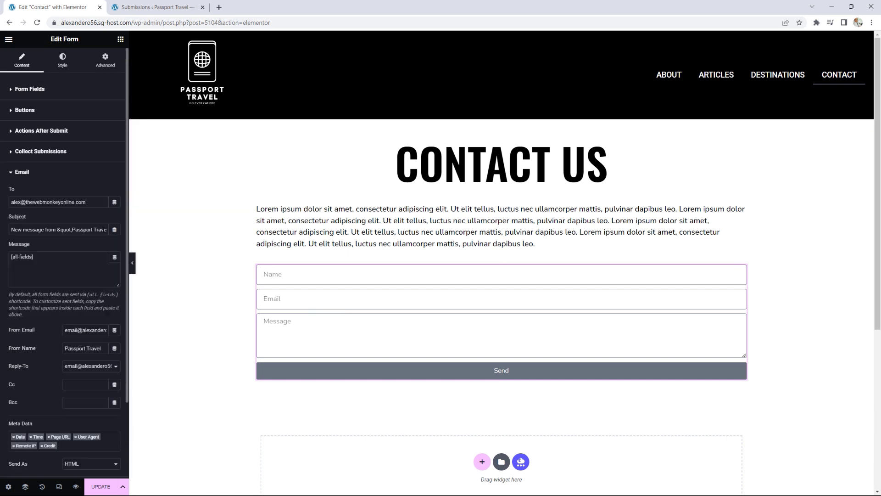
Step: Copy the Email field's shortcode [field id="email"] and paste it as the From Email
left_click(38, 94)
left_click(31, 164)
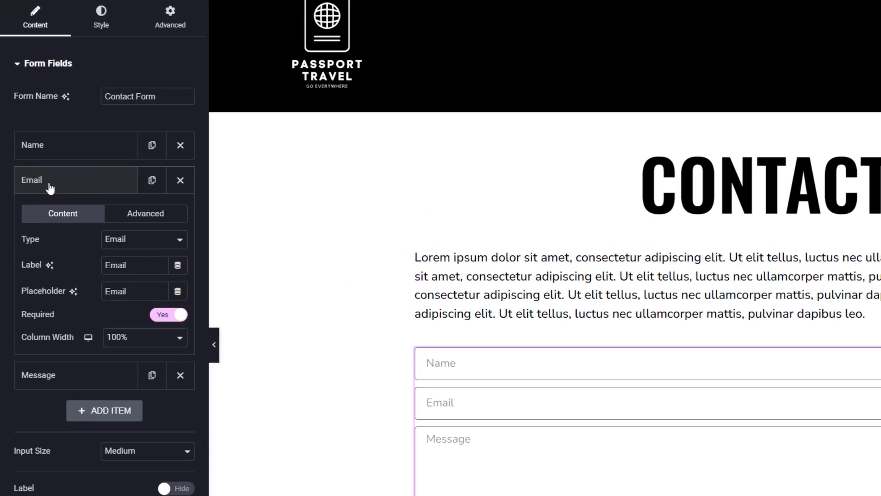
left_click(154, 215)
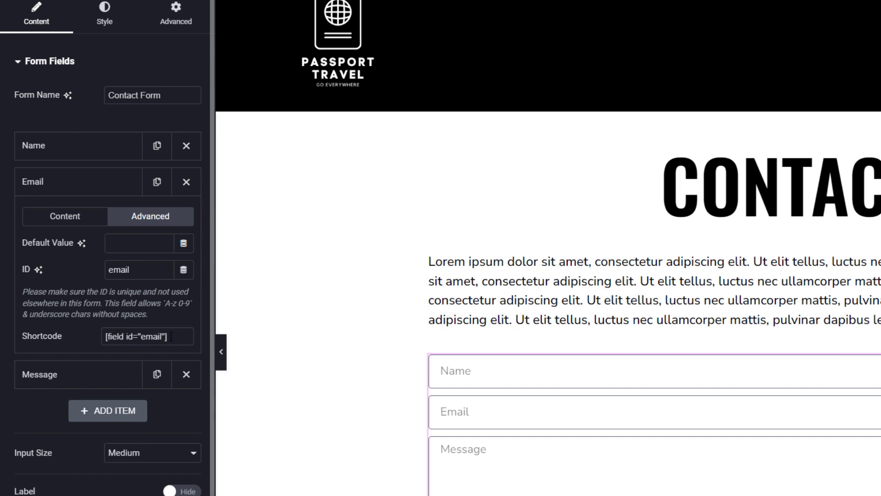
left_click_drag(169, 337, 106, 337)
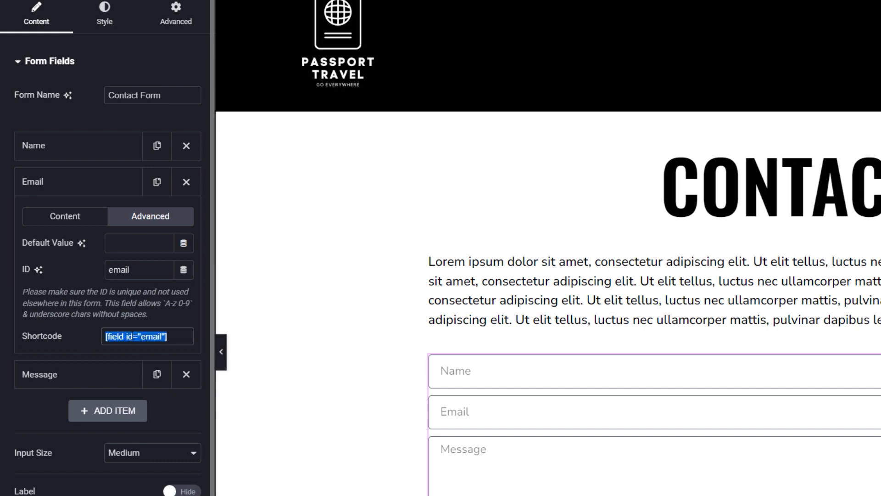
right_click(132, 338)
left_click(158, 349)
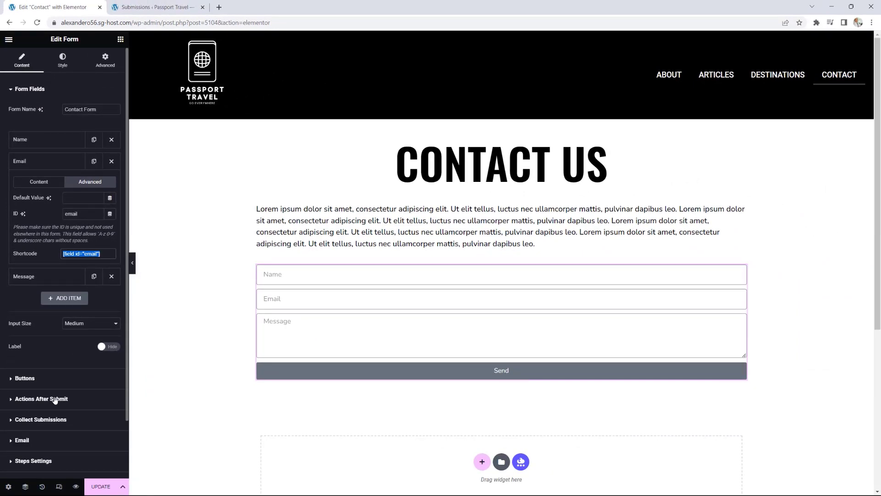
left_click(23, 440)
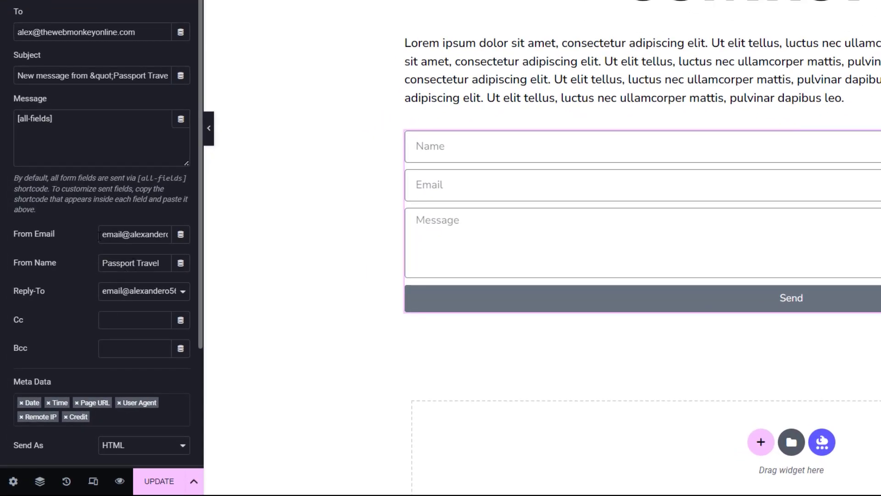
left_click_drag(99, 237, 191, 236)
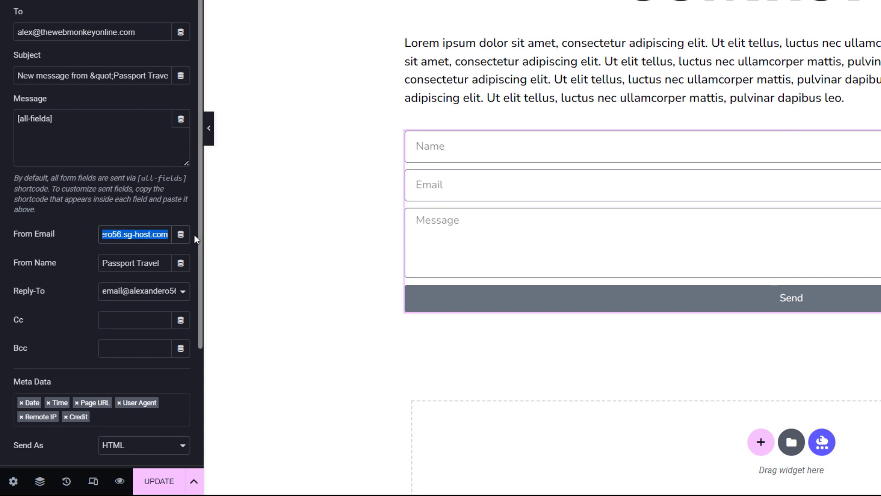
key("ctrl+v")
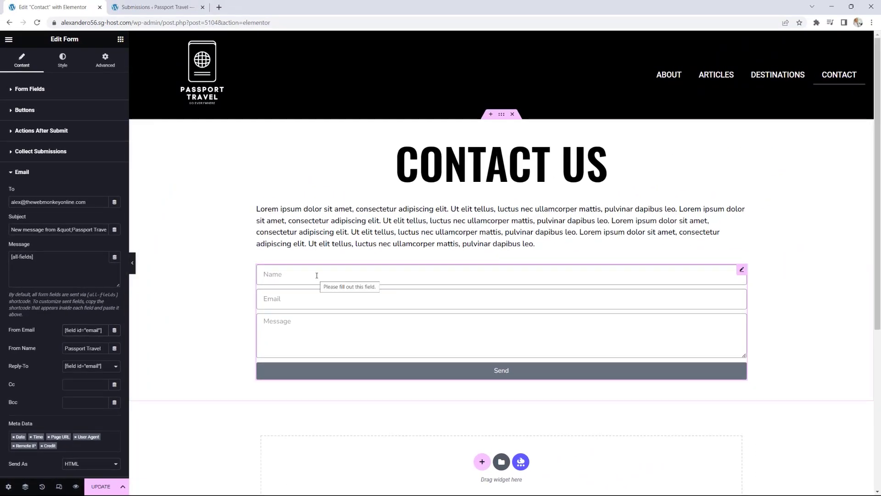
Step: Replace the From Name 'Passport Travel' with the Name field's shortcode [field id="name"]
left_click(50, 89)
left_click(40, 141)
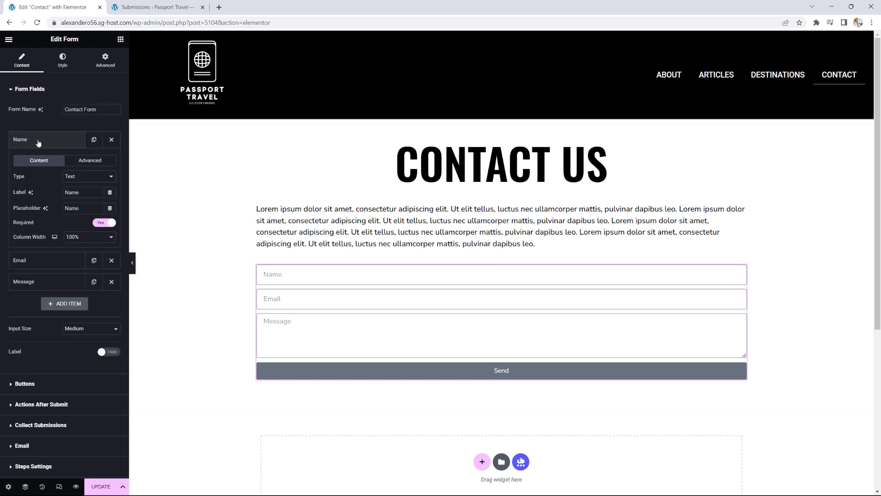
left_click(100, 160)
left_click(69, 232)
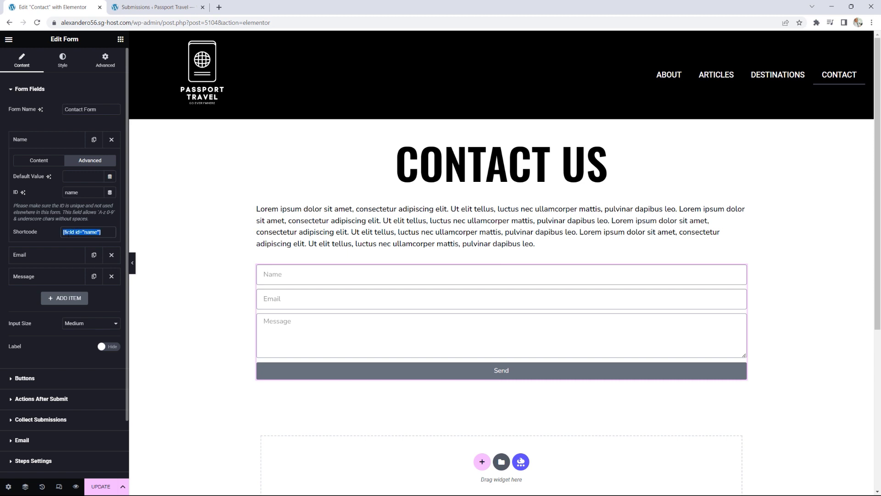
right_click(70, 232)
left_click(100, 239)
left_click(34, 440)
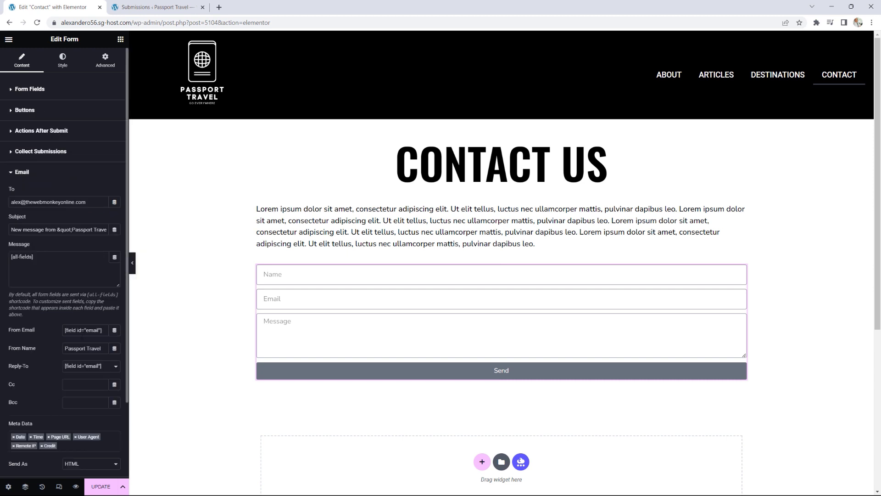
left_click_drag(101, 348, 46, 347)
key("ctrl+v")
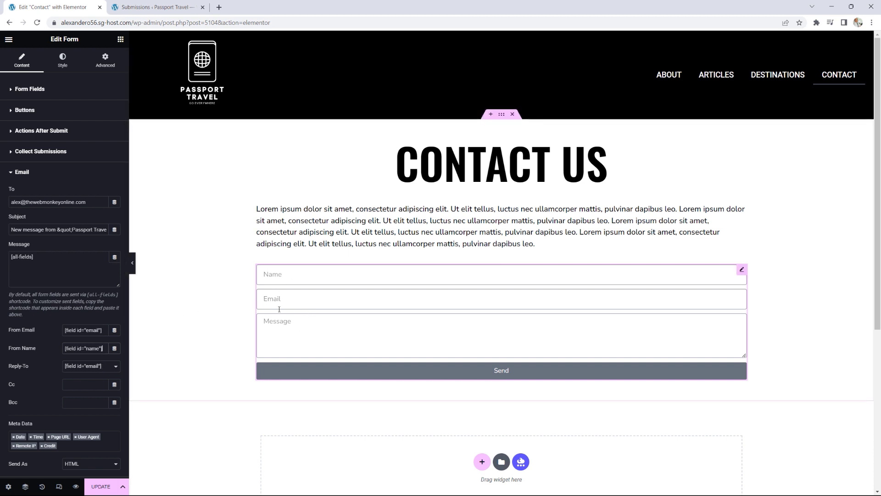
Step: Keep HTML as the email's Send As format and collapse the Email settings
scroll(42, 371, "down", 1)
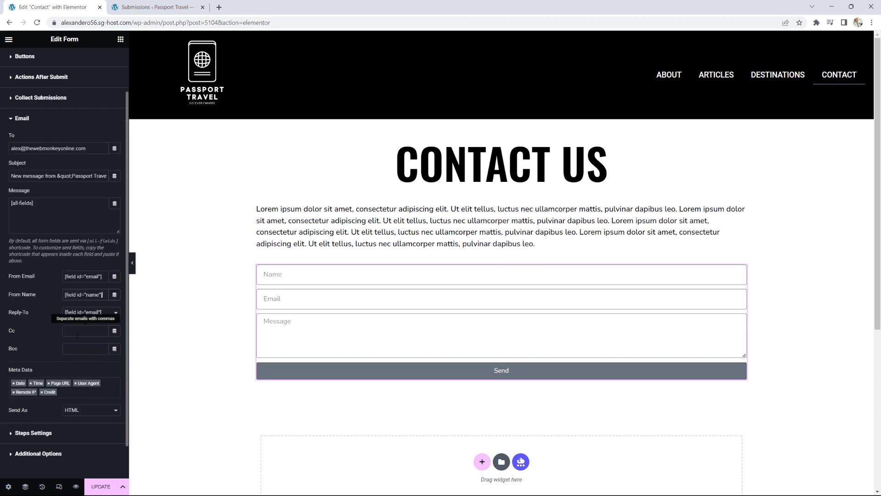
left_click(90, 413)
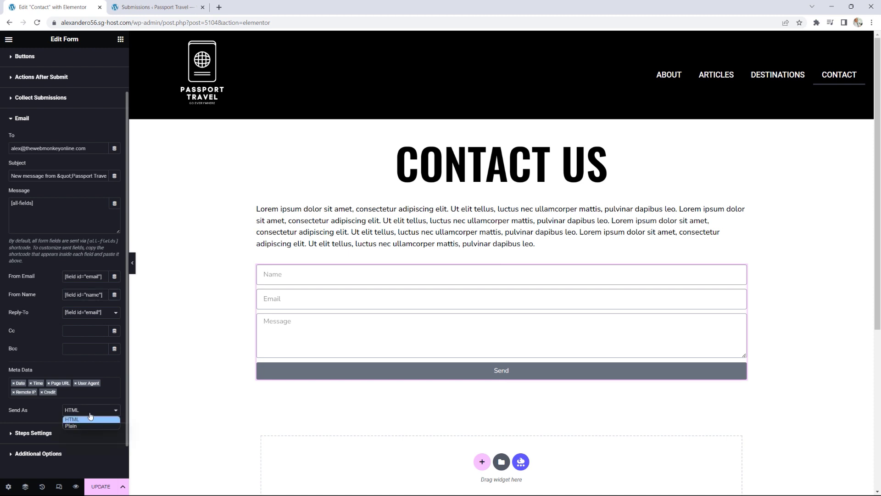
left_click(90, 417)
scroll(90, 417, "up", 2)
left_click(34, 173)
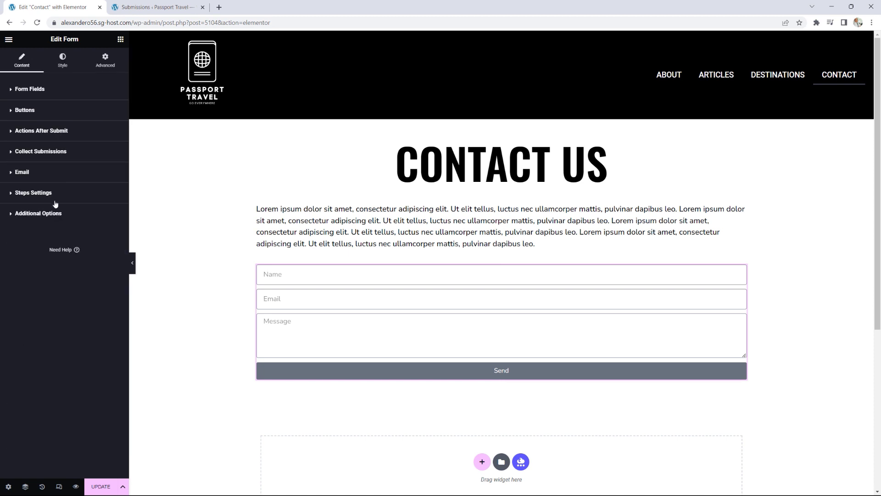
Step: Add a Redirect after-submit action to the contact form and inspect its settings
left_click(41, 132)
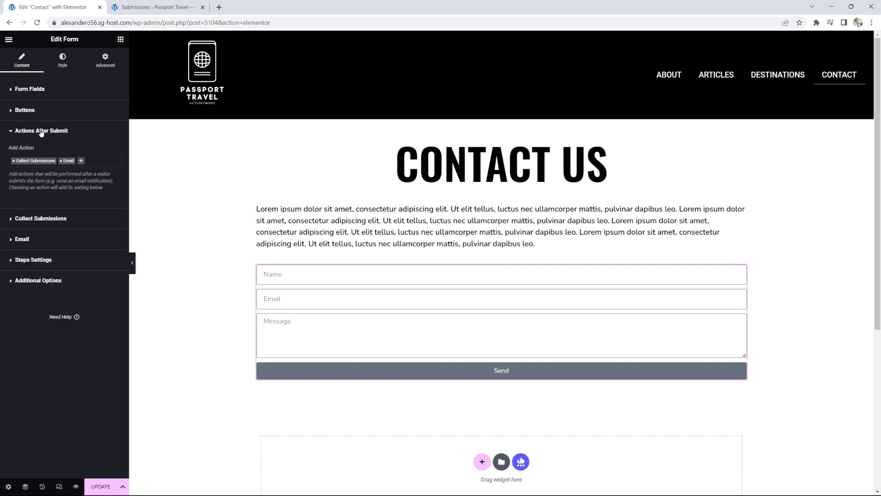
left_click(81, 162)
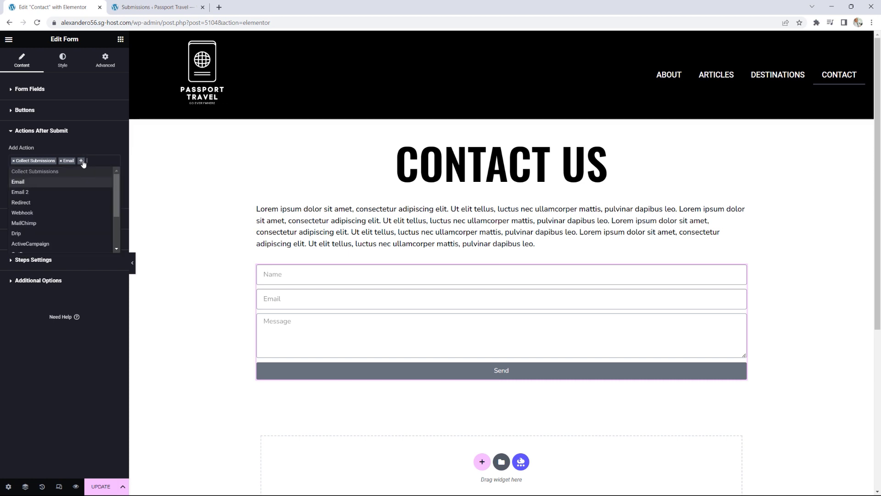
left_click(30, 204)
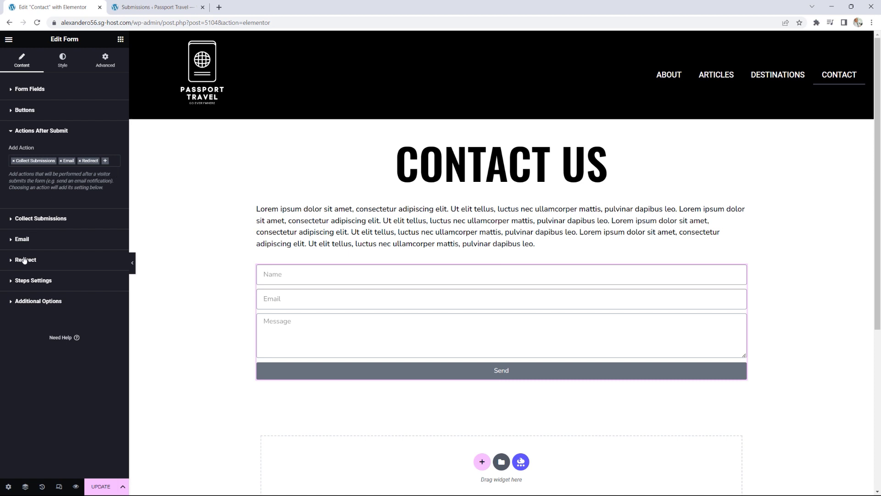
left_click(24, 260)
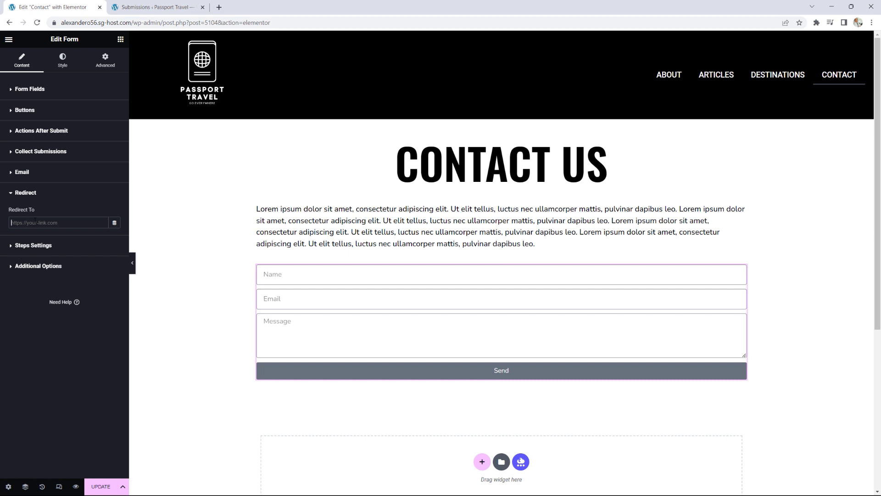
left_click(45, 133)
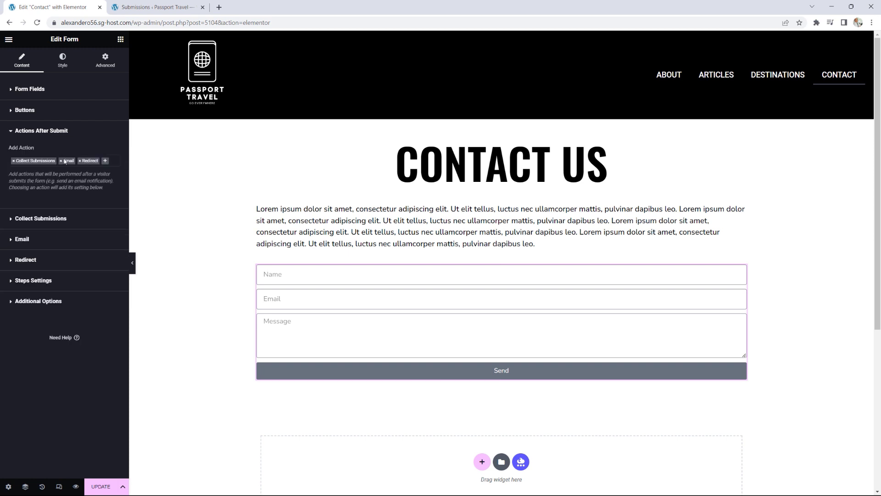
Step: Remove the Redirect action, then add MailChimp, check its settings and remove it again
left_click(79, 162)
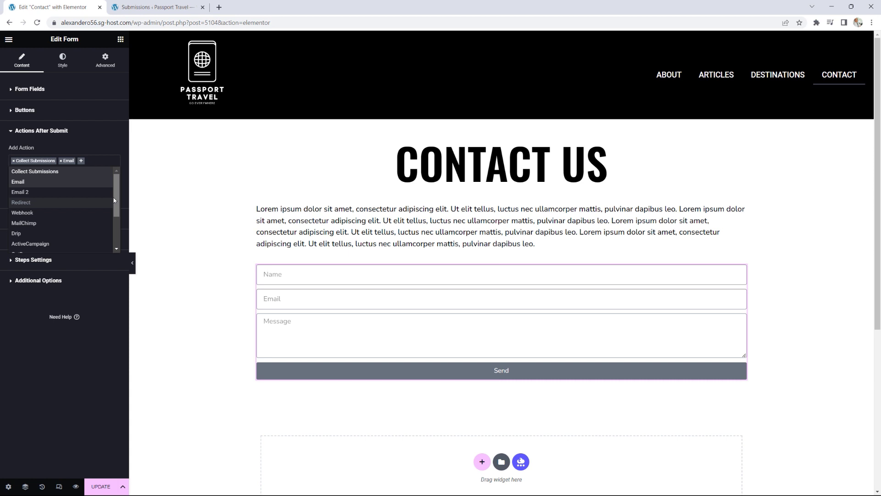
scroll(116, 201, "down", 1)
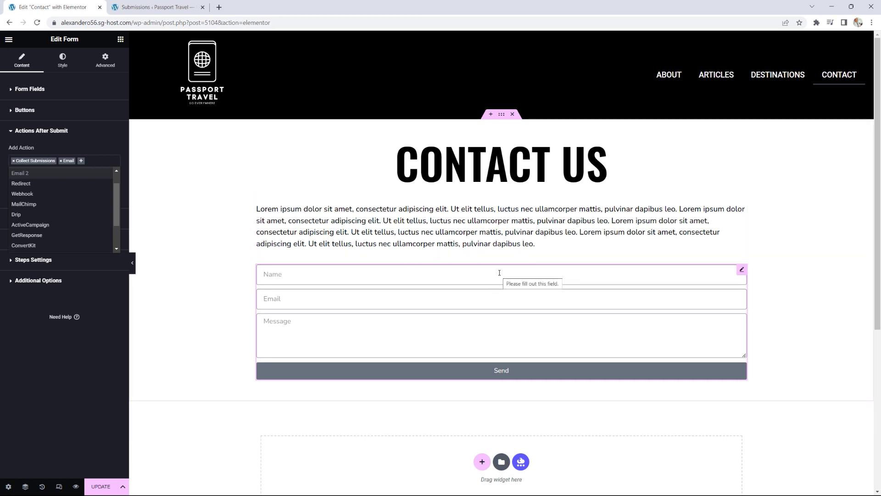
left_click(30, 205)
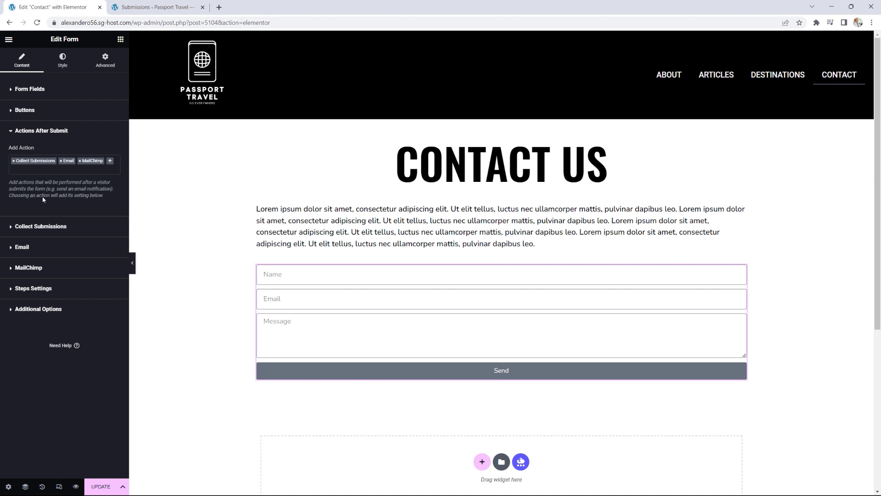
left_click(40, 268)
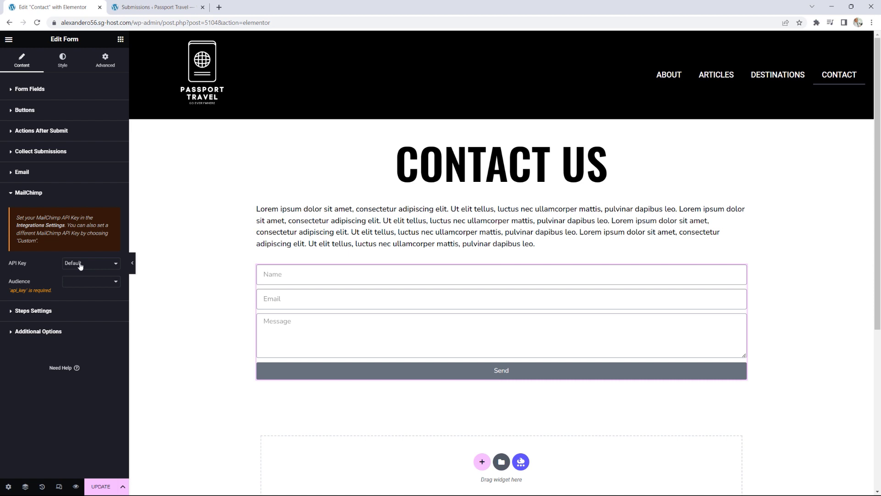
left_click(29, 193)
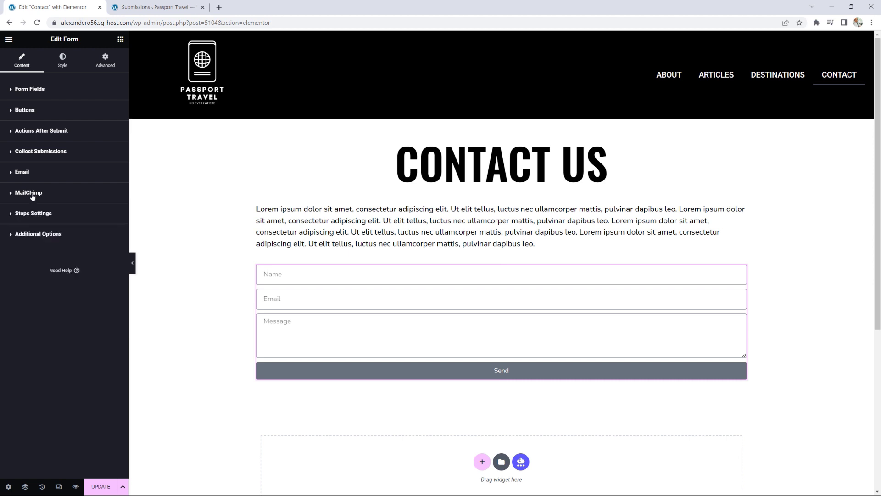
left_click(40, 133)
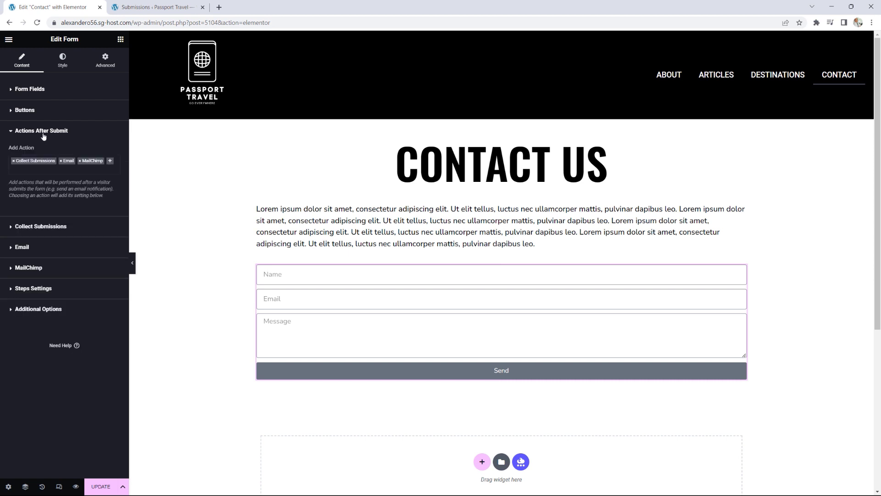
left_click(80, 160)
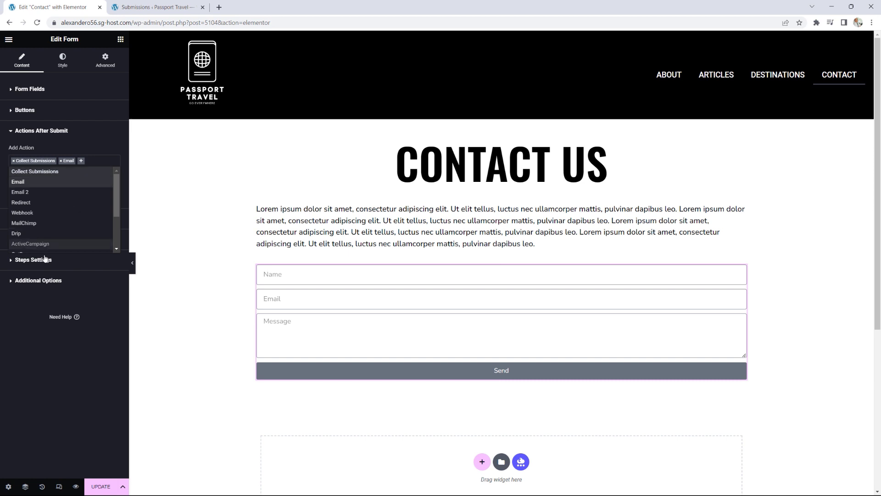
Step: Add ActiveCampaign, check its settings, remove it again, and expand Steps Settings
scroll(54, 229, "down", 2)
left_click(40, 202)
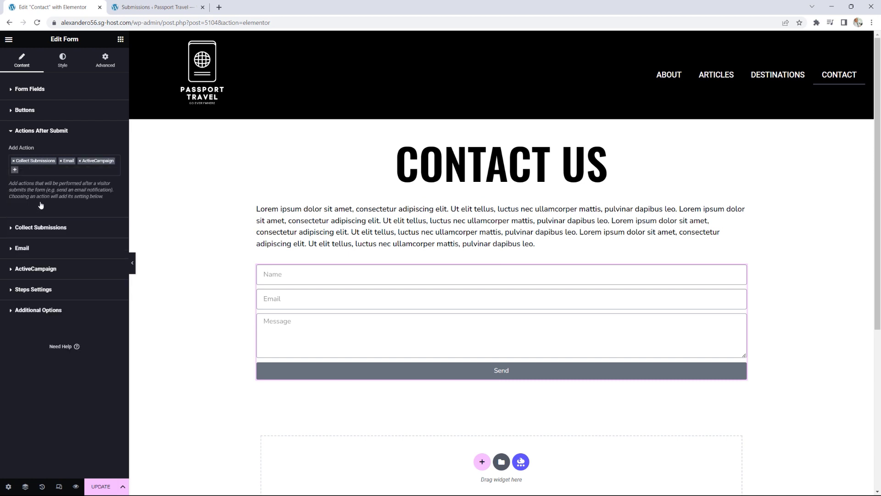
left_click(48, 269)
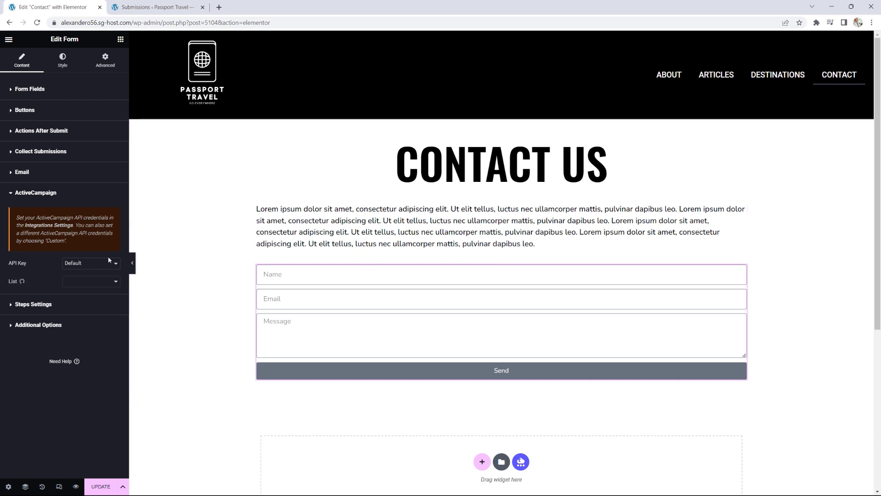
left_click(55, 131)
left_click(80, 161)
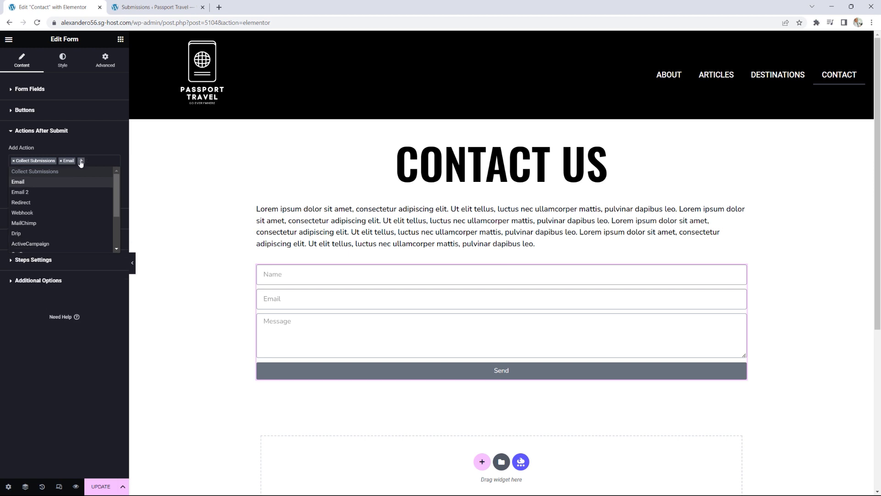
scroll(73, 206, "down", 3)
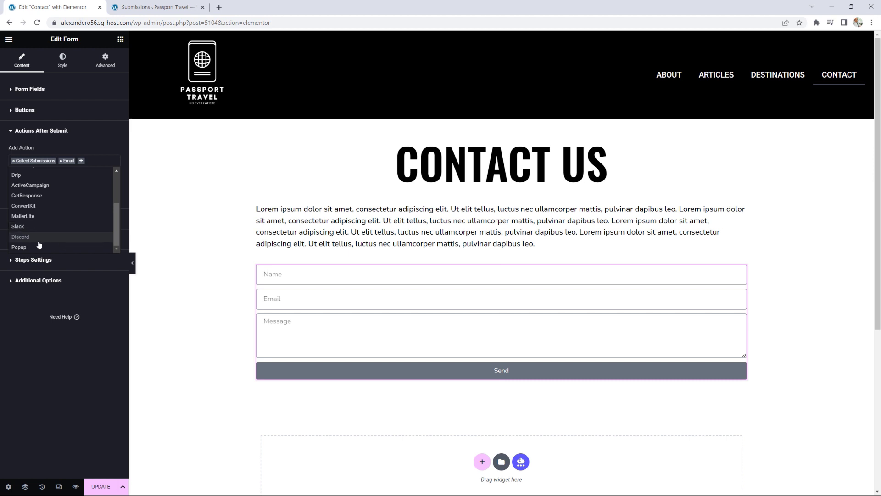
left_click(97, 131)
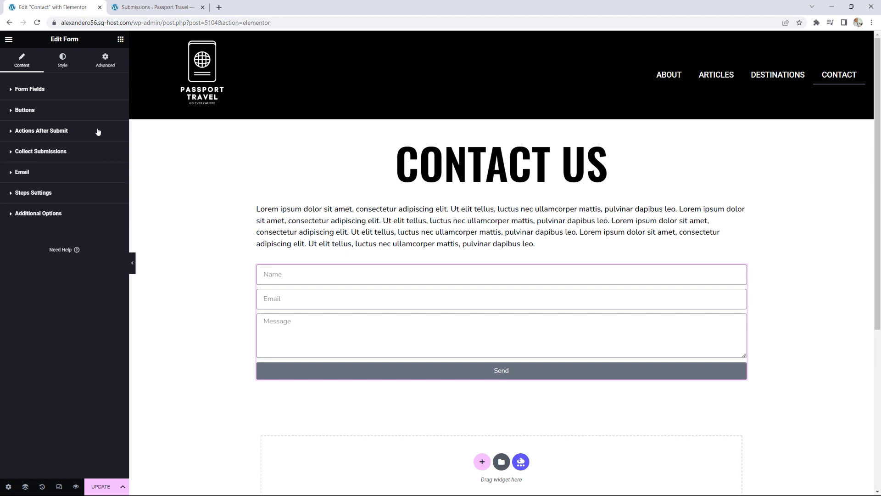
left_click(44, 194)
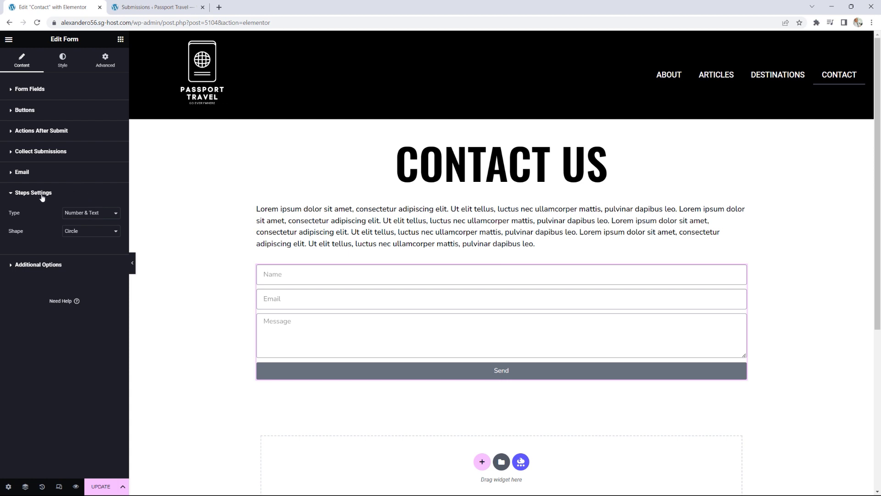
Step: Under Additional Options, keep browser default validation and switch Custom Messages to Yes
left_click(62, 265)
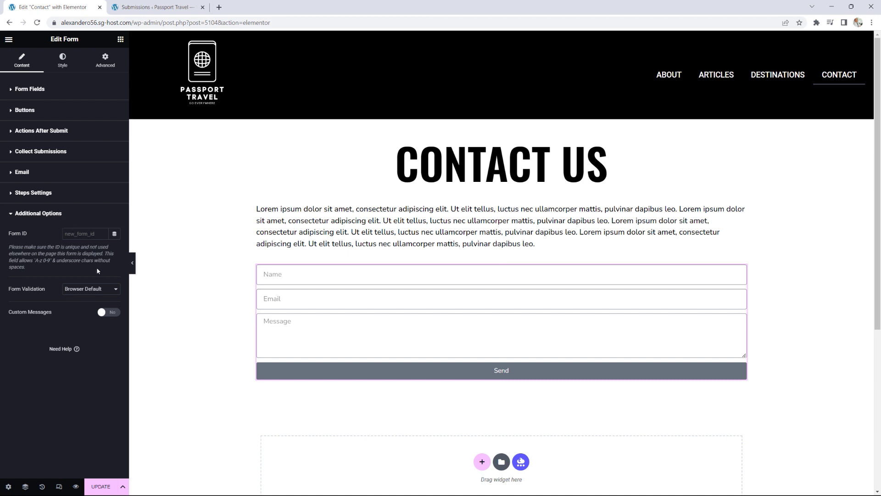
left_click(86, 289)
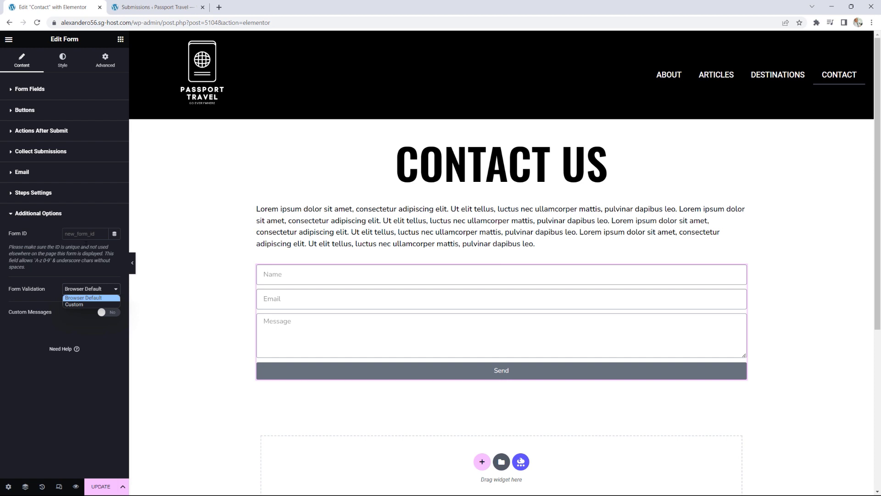
left_click(85, 271)
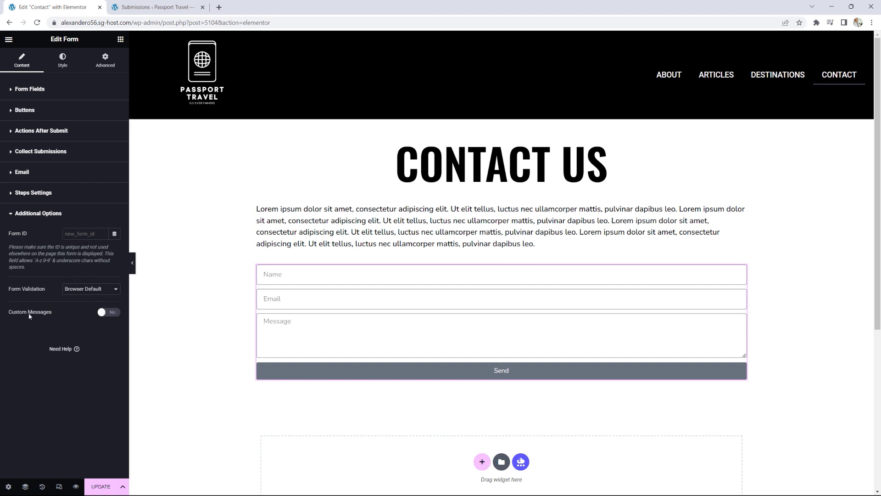
left_click(115, 313)
scroll(99, 321, "down", 1)
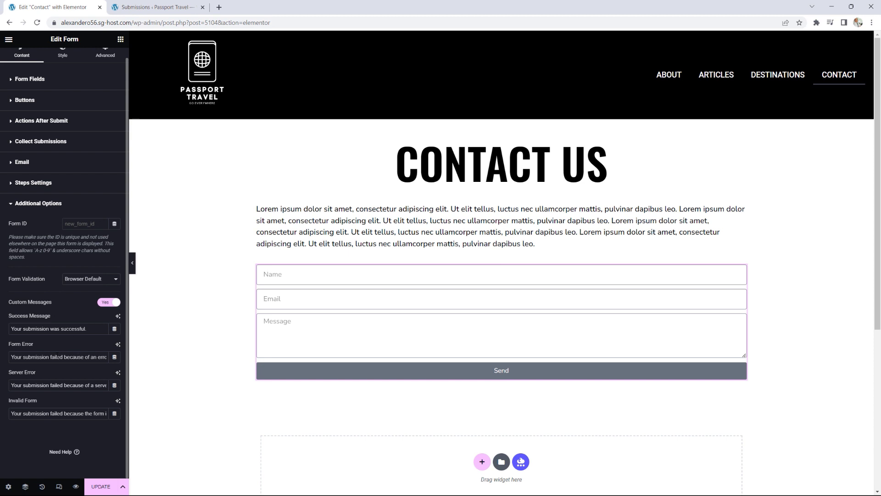
scroll(56, 356, "up", 1)
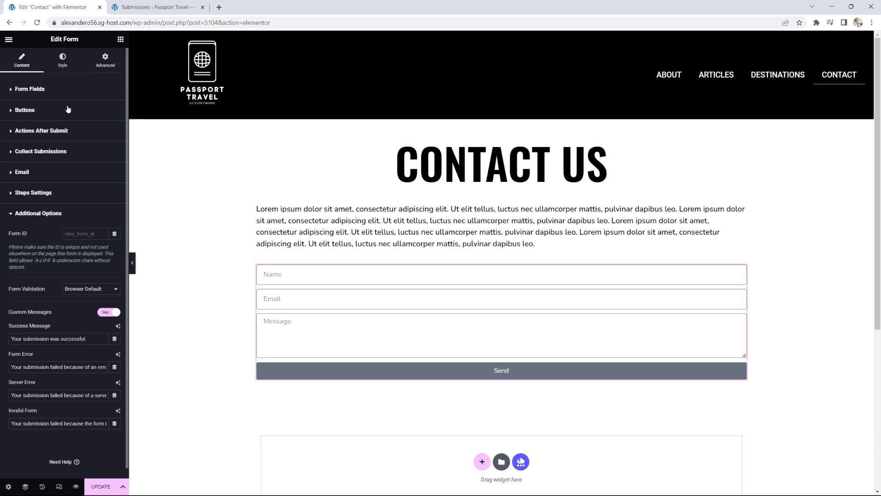
Step: Expand the form's Buttons style section and save the Contact page with Update
left_click(62, 62)
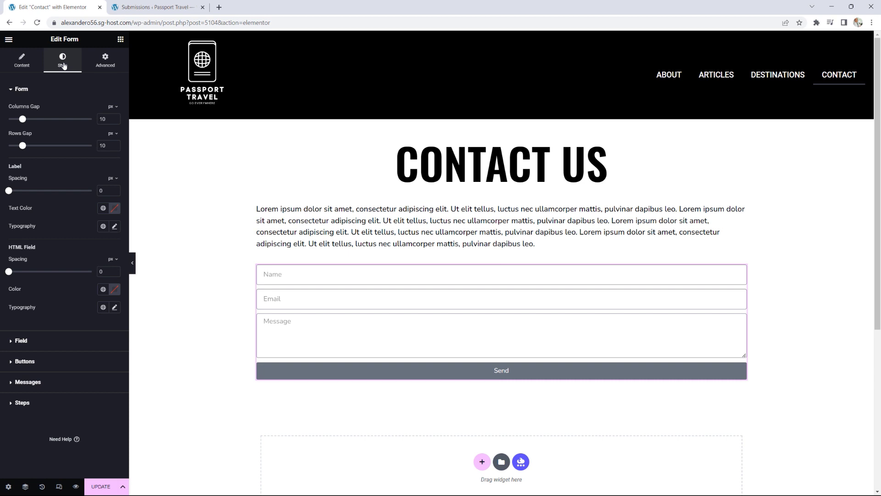
left_click(42, 362)
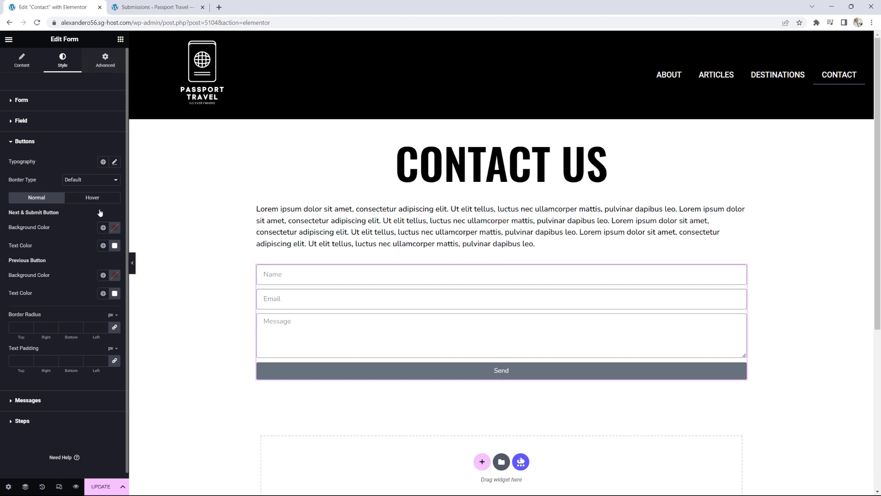
left_click(101, 487)
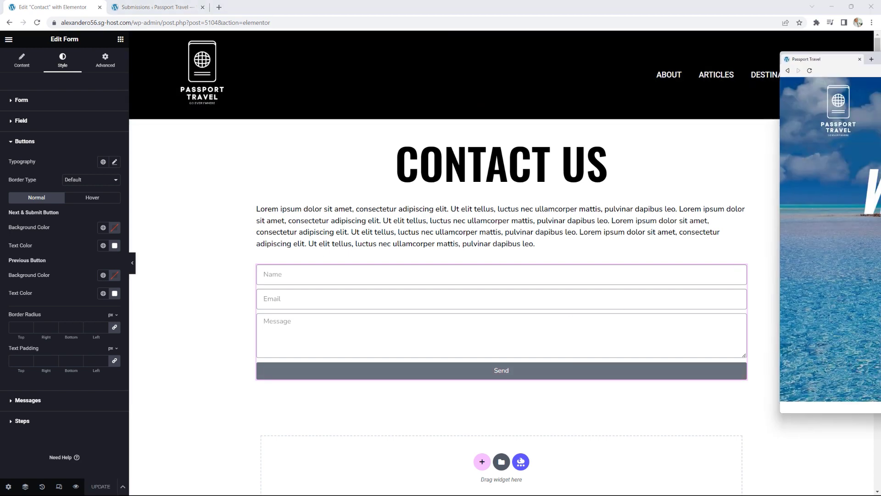
Step: On the live Contact page, send a test message with a name, email and 'hell to hi there'
left_click_drag(880, 55, 469, 1)
left_click(841, 74)
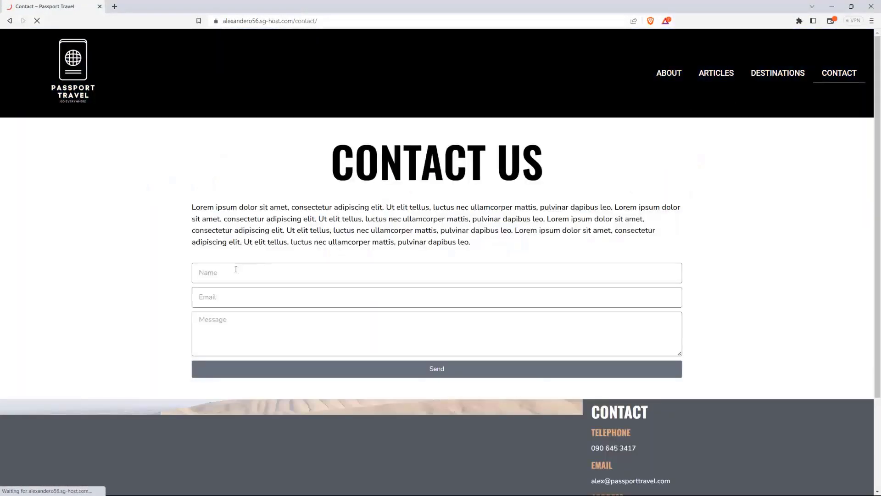
left_click(231, 270)
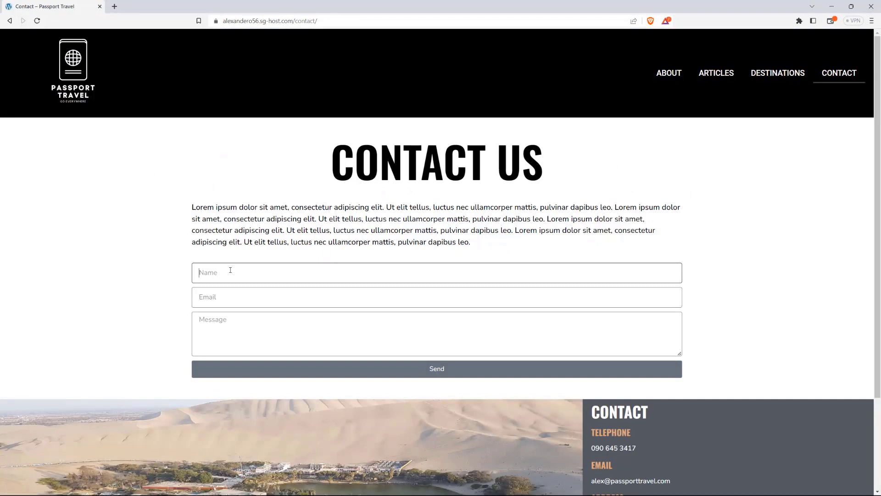
key("Tab")
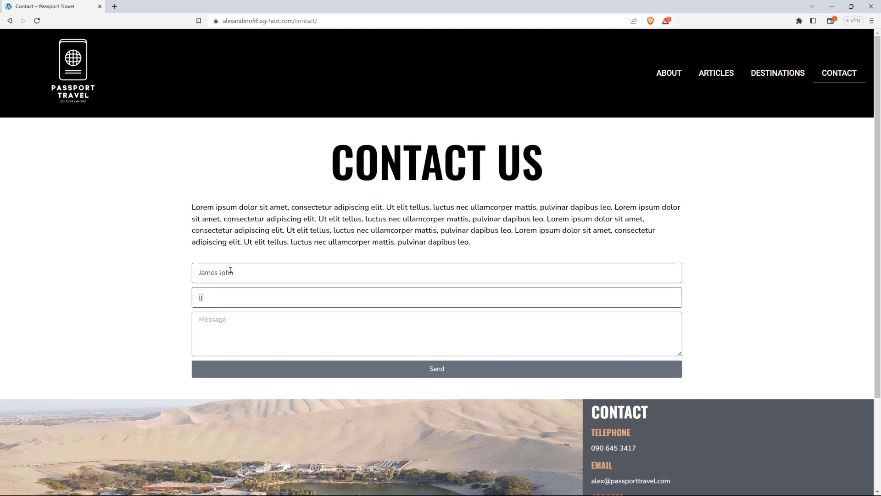
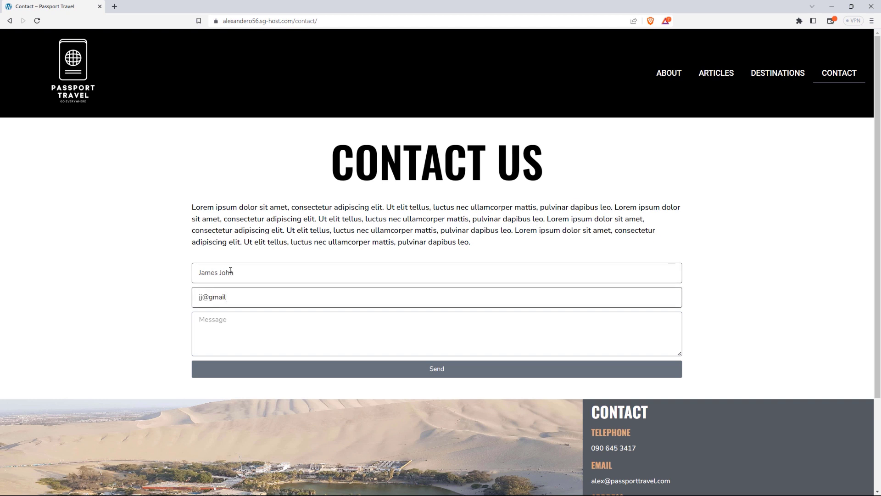
key("Tab")
type("hel")
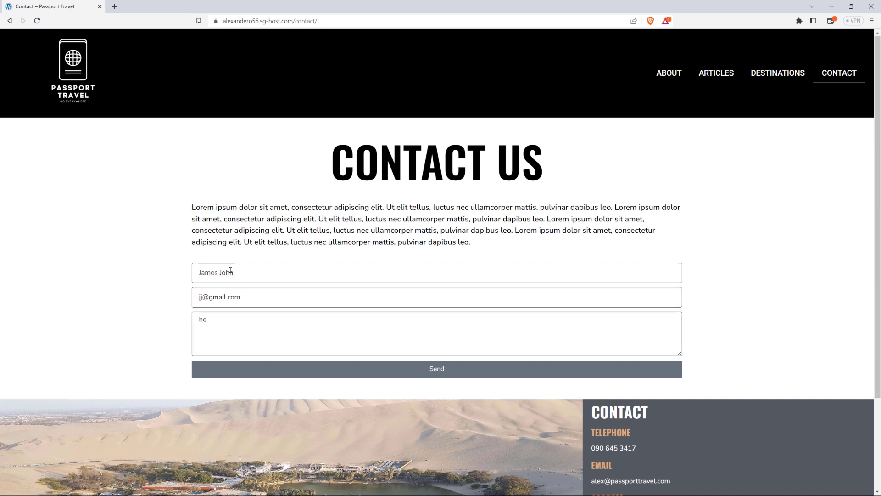
type("l t")
type("o")
type(" hi there")
left_click(451, 375)
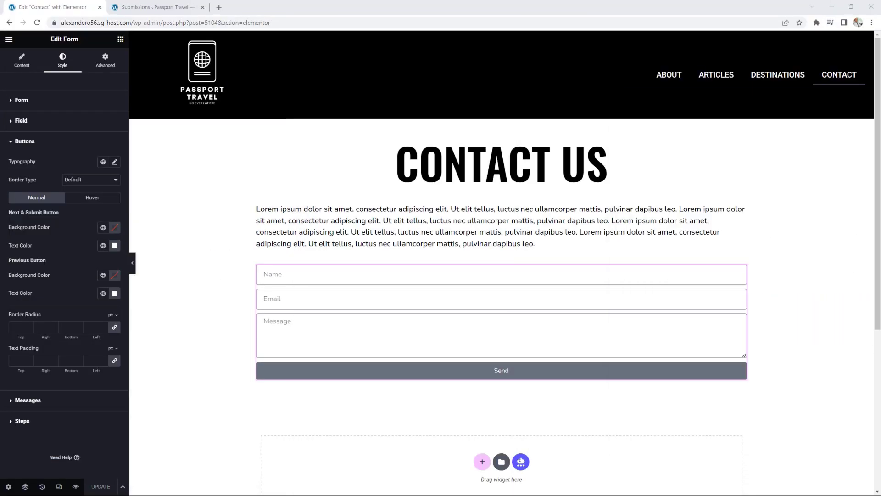
Step: Reload the Submissions list and open the details of the new test submission
left_click(143, 9)
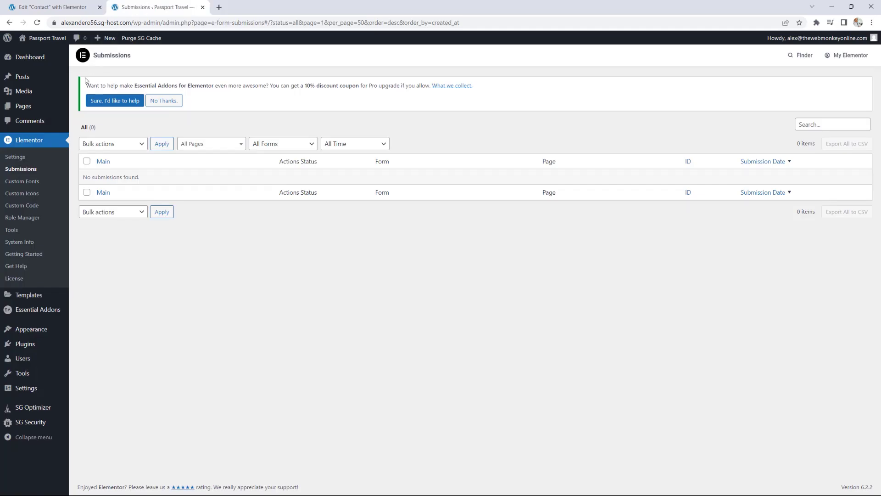
left_click(36, 23)
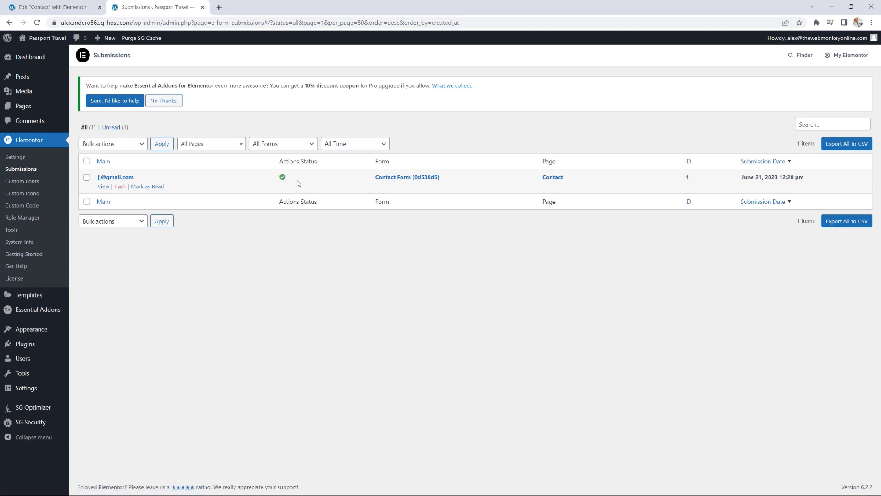
left_click(103, 186)
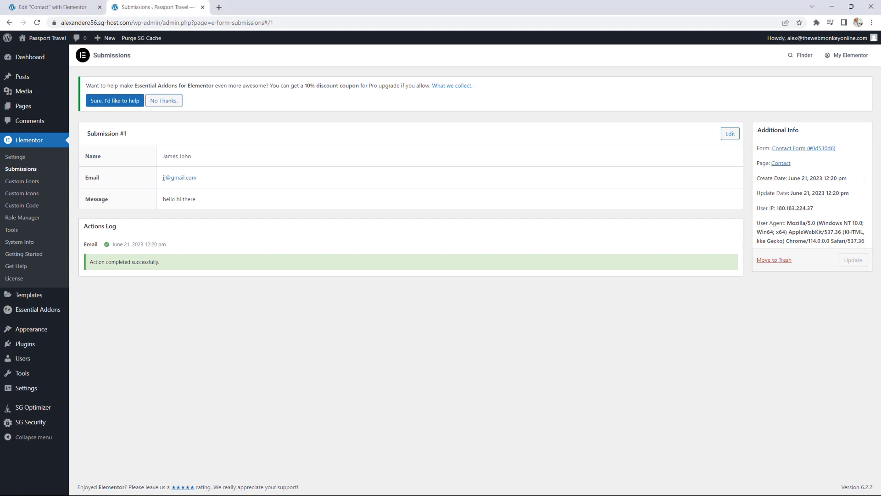
left_click_drag(880, 94, 654, 88)
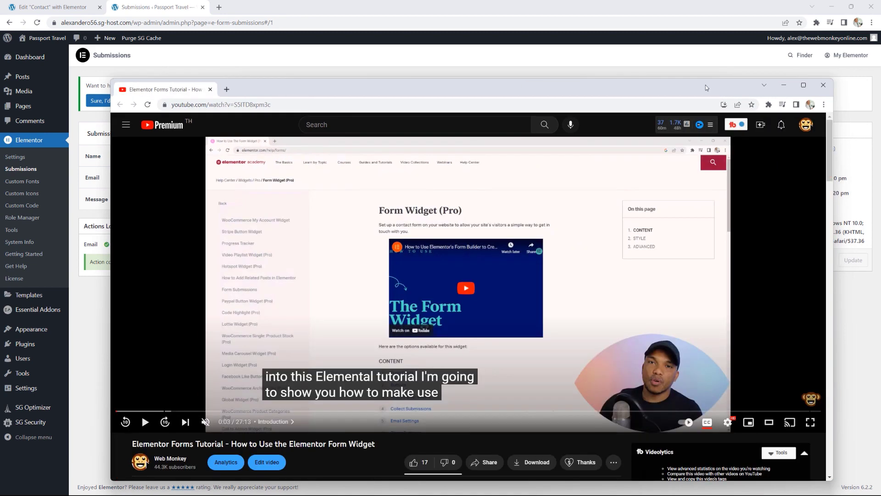
Step: Maximize the video window, then go back to the WordPress admin window
left_click(804, 85)
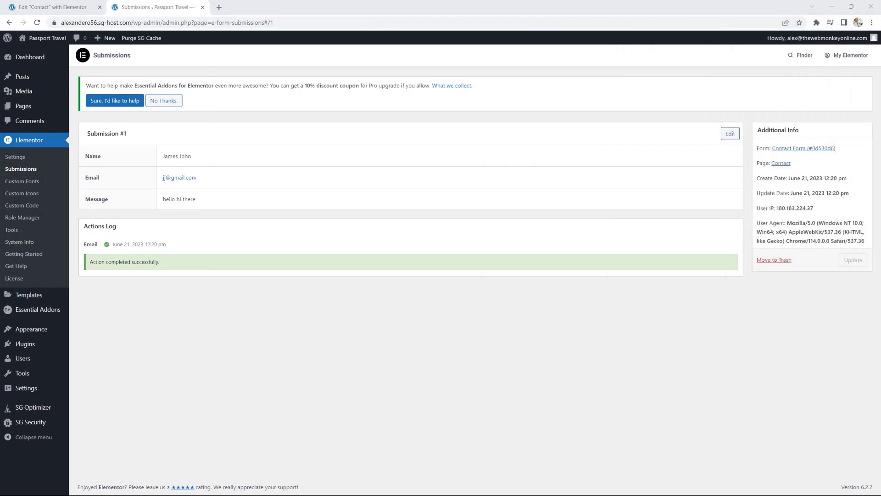
left_click(53, 7)
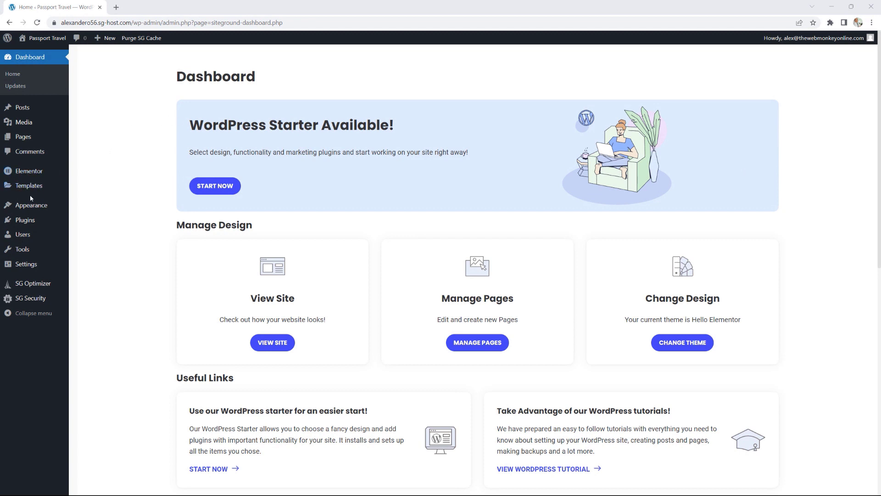
Step: Create a new popup template named 'subscribe' from Templates > Popups
mouse_move(34, 191)
left_click(87, 201)
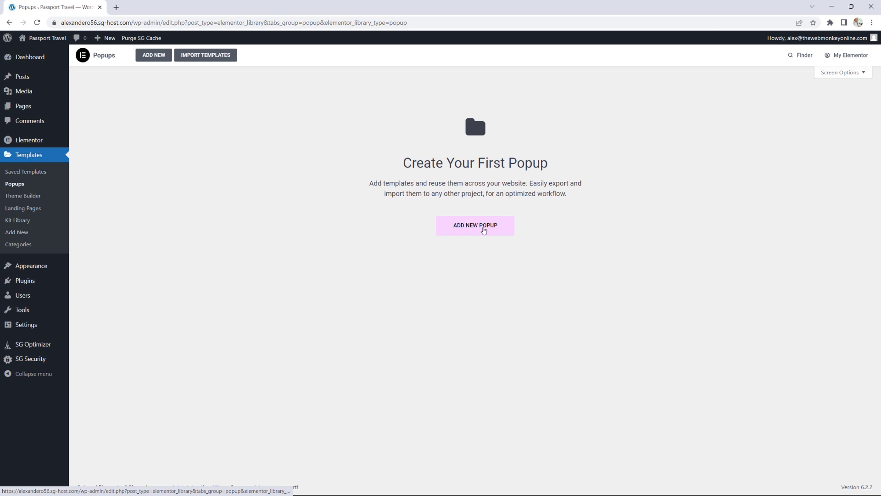
left_click(483, 226)
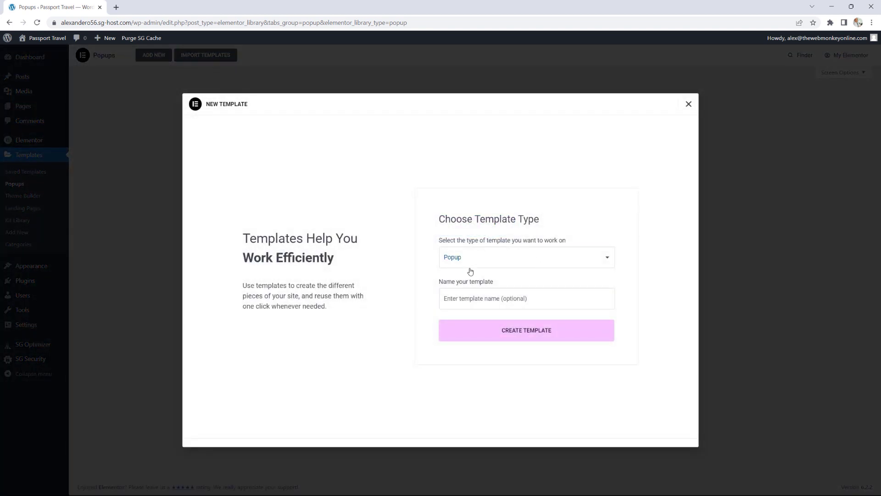
left_click(471, 301)
type("subscribe")
left_click(534, 331)
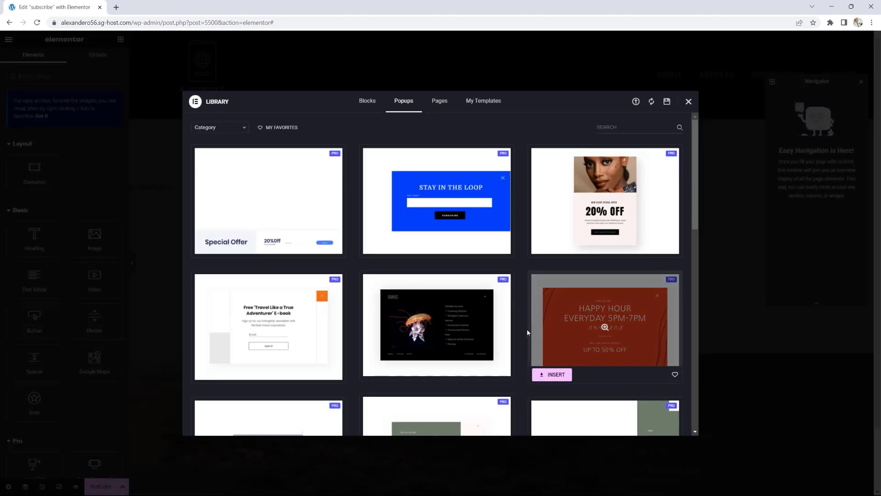
Step: Filter library popups to Classic and insert the 'Subscribe To Our Weekly Newsletter' template
mouse_move(475, 239)
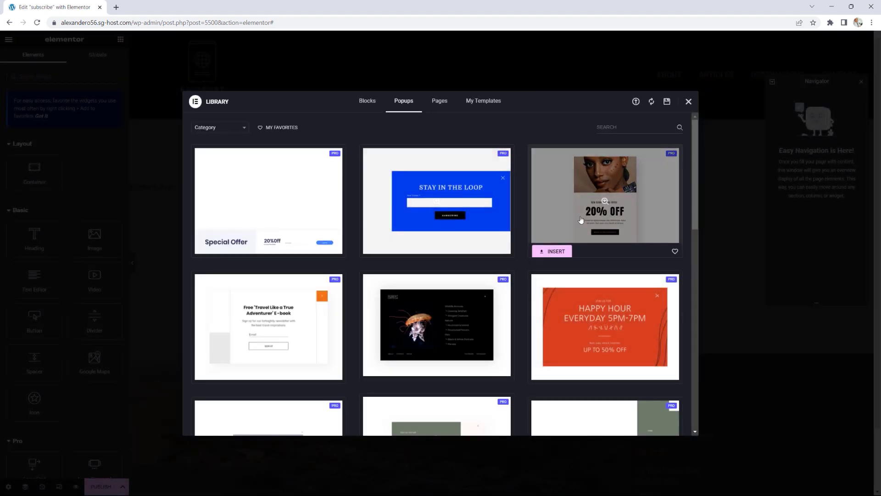
mouse_move(616, 188)
scroll(615, 188, "down", 5)
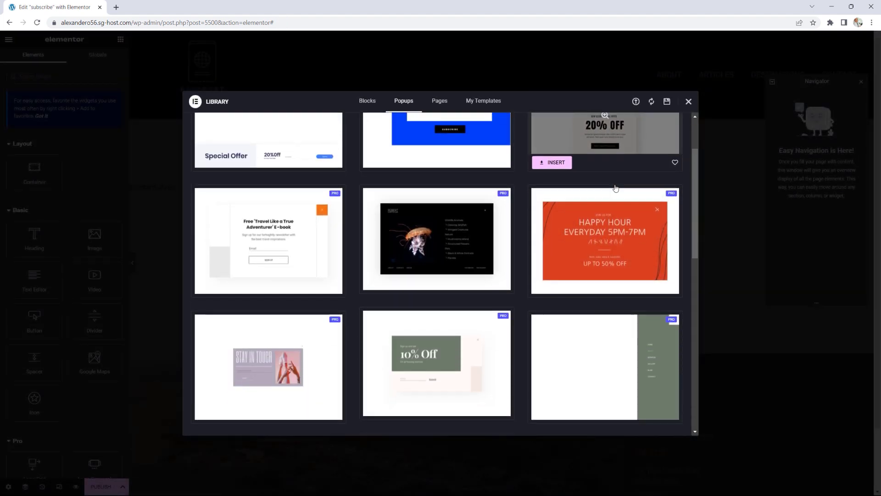
scroll(615, 189, "up", 5)
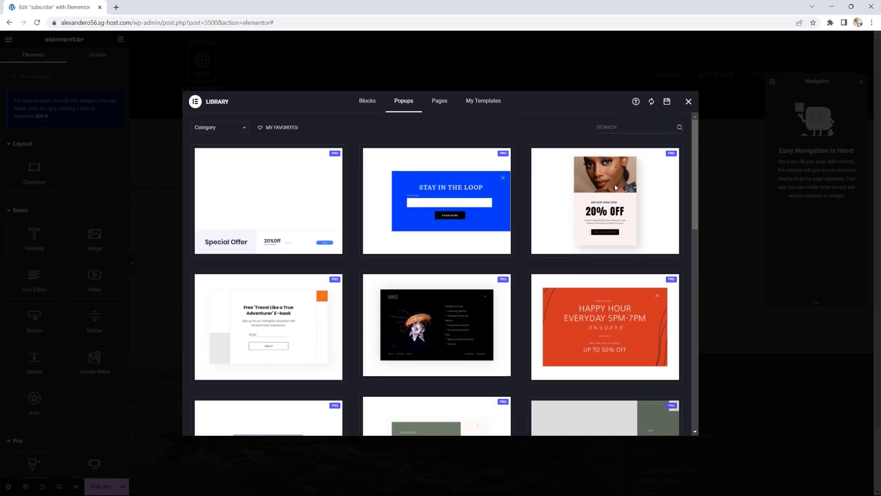
left_click(242, 131)
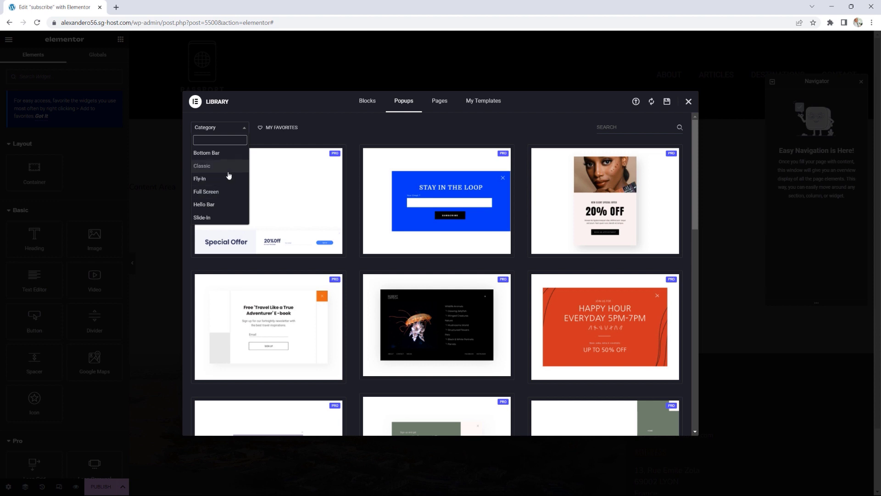
left_click(210, 167)
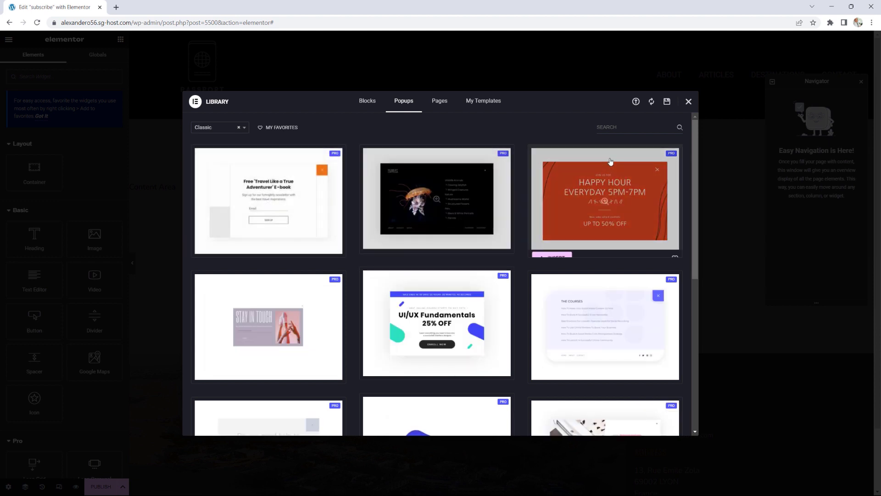
scroll(641, 195, "down", 3)
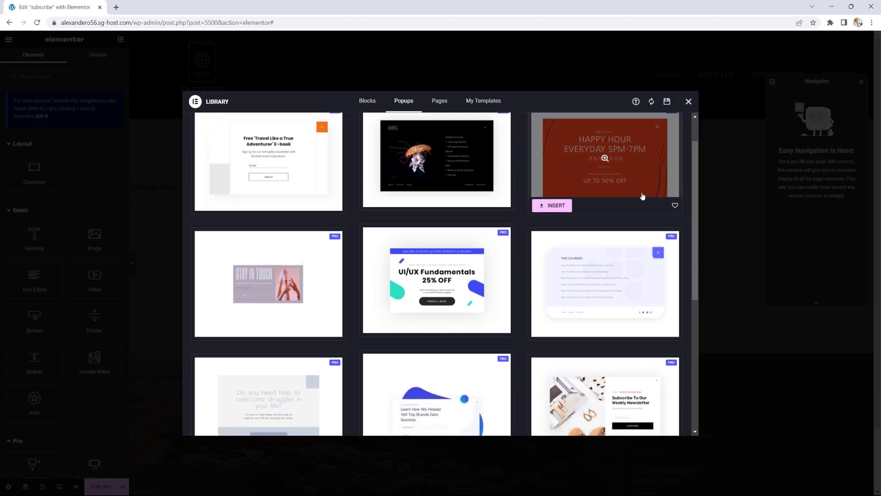
scroll(641, 196, "down", 2)
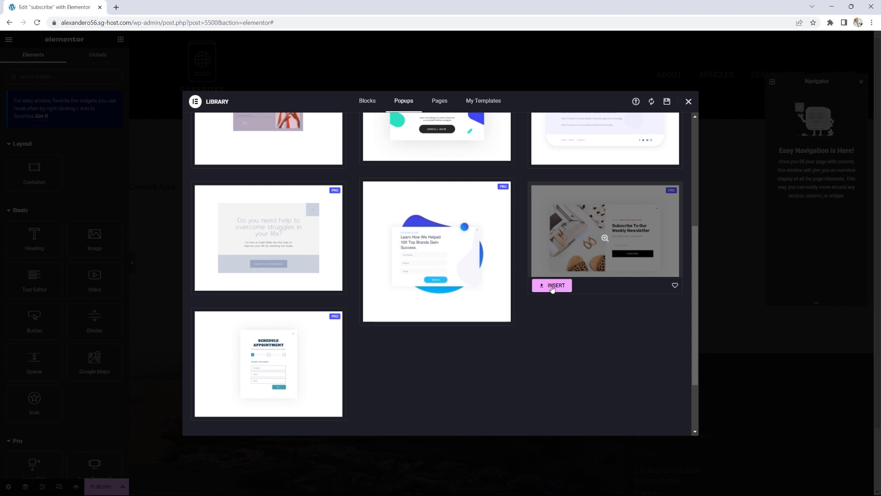
scroll(552, 288, "up", 5)
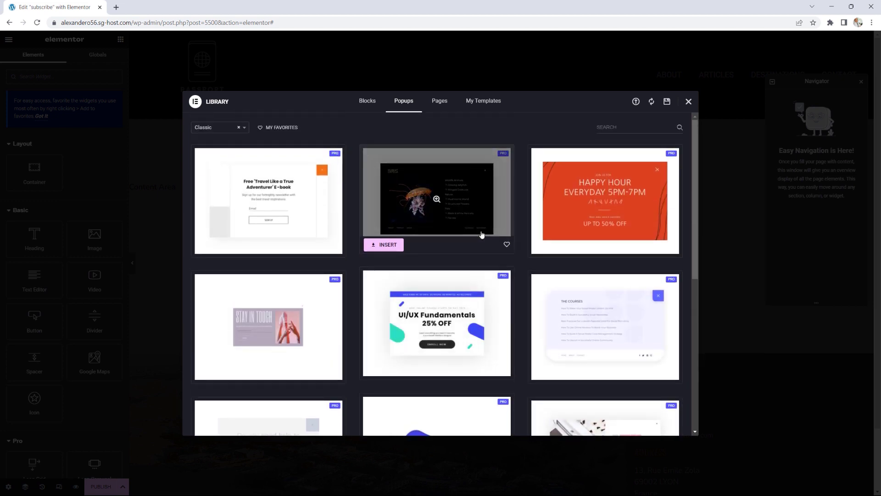
left_click(243, 129)
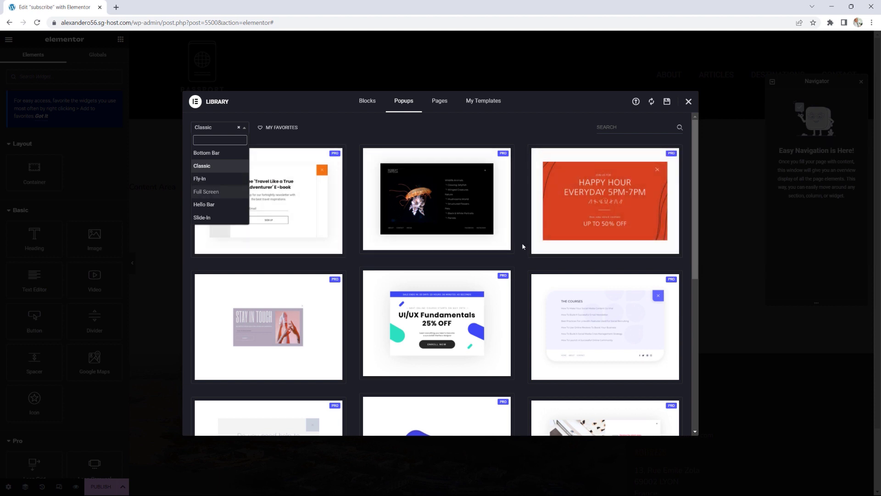
scroll(522, 242, "down", 5)
scroll(558, 290, "up", 5)
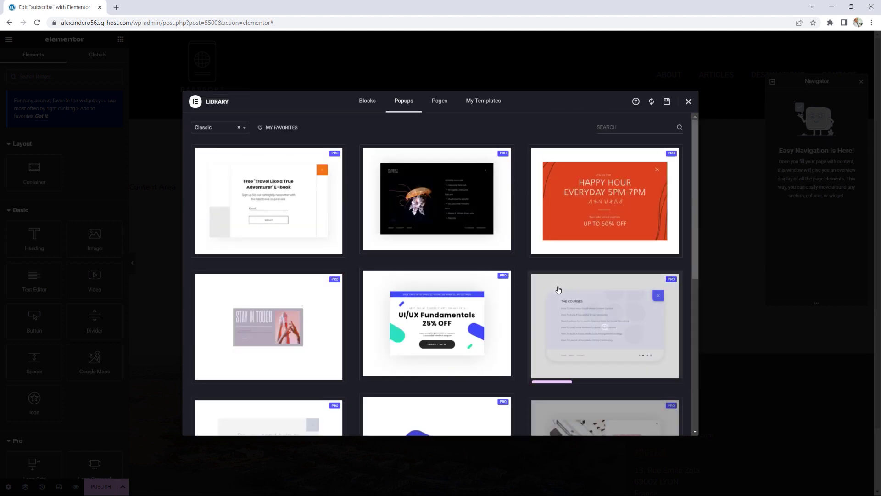
scroll(558, 290, "down", 3)
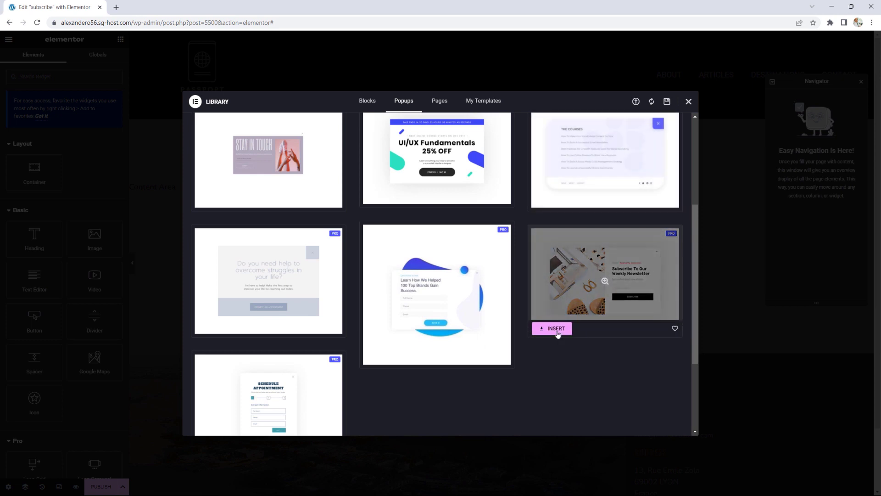
left_click(556, 329)
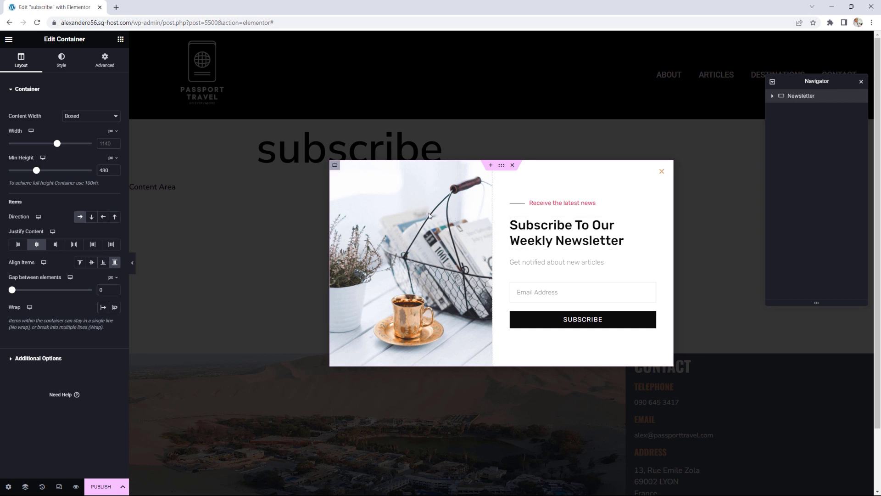
Step: Select the left photo container and show its background settings on the Style tab
left_click(335, 165)
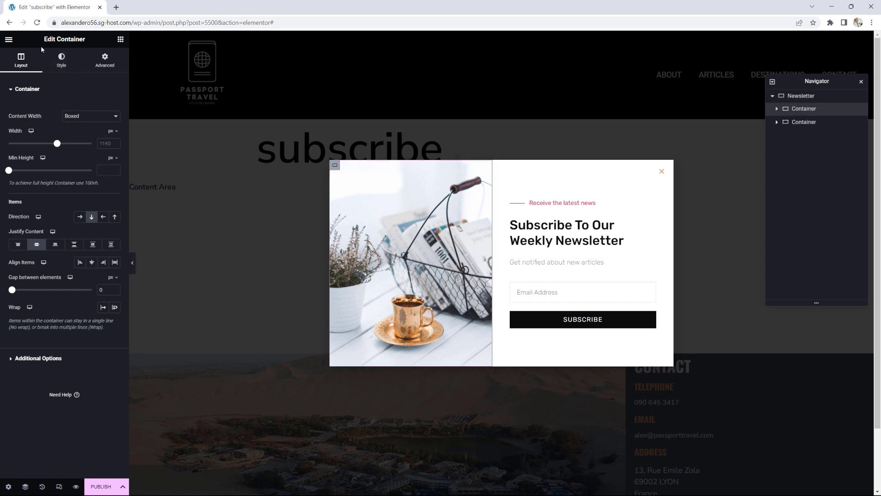
left_click(62, 63)
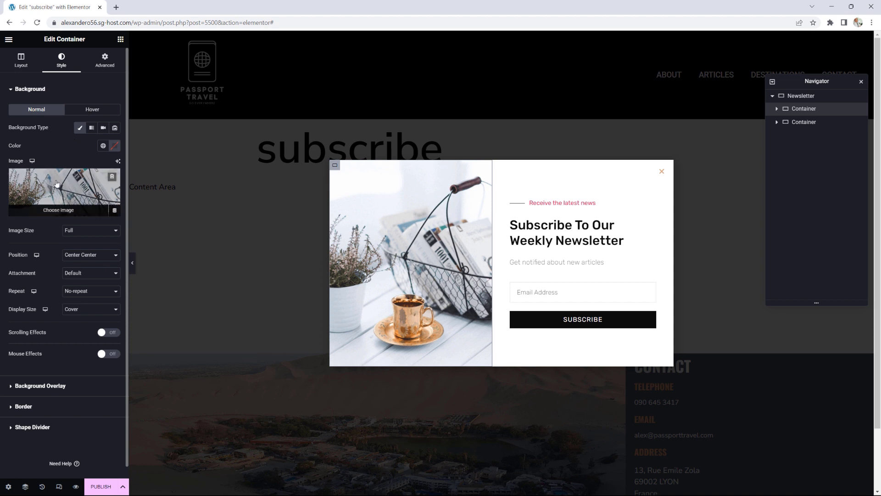
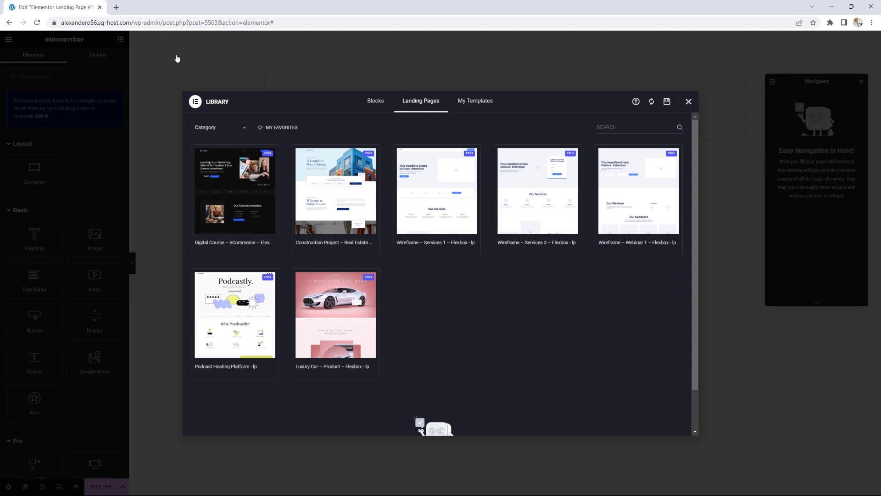
Step: Filter landing page templates to Health And Fitness, then clear the filter and close the Library
mouse_move(276, 171)
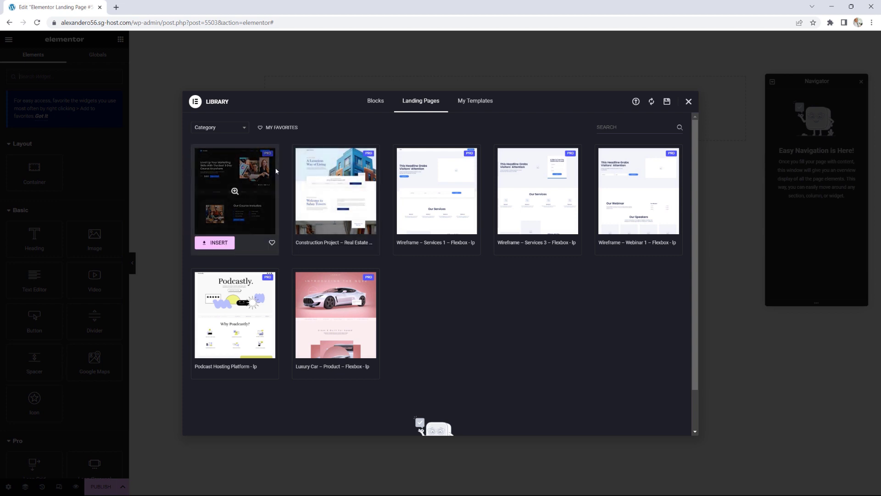
mouse_move(410, 192)
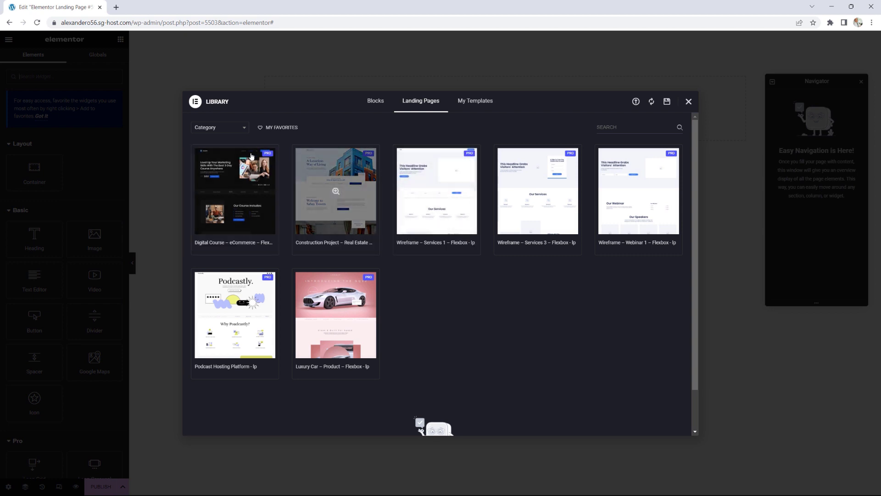
left_click(223, 129)
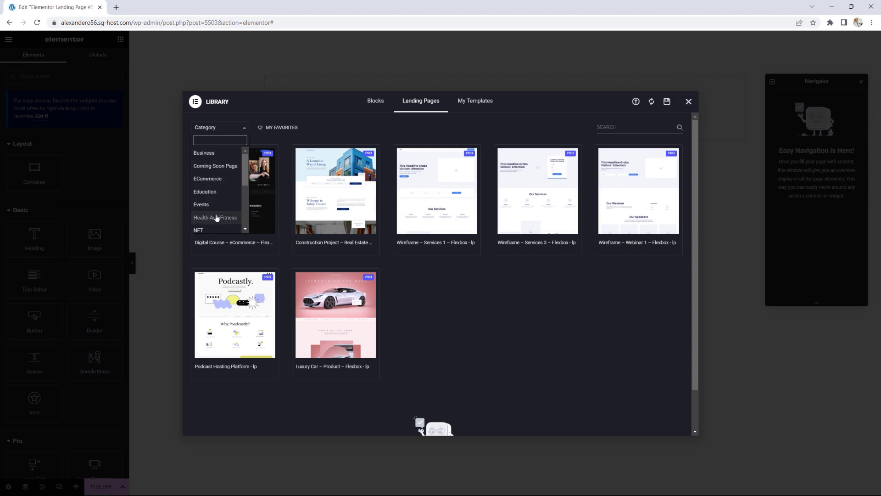
left_click(218, 219)
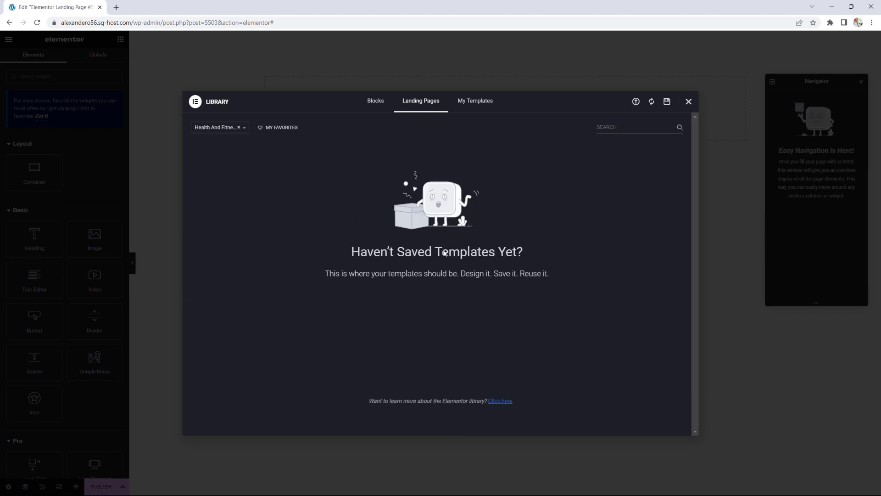
left_click(242, 131)
left_click(239, 128)
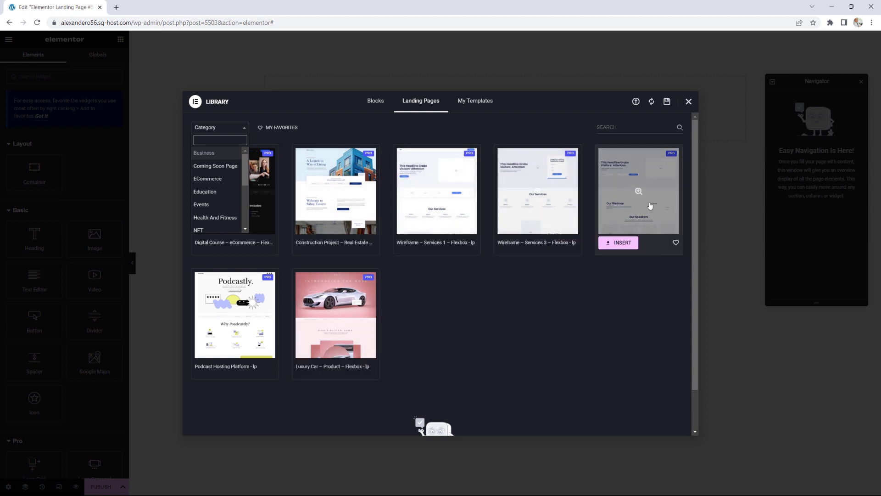
left_click(688, 102)
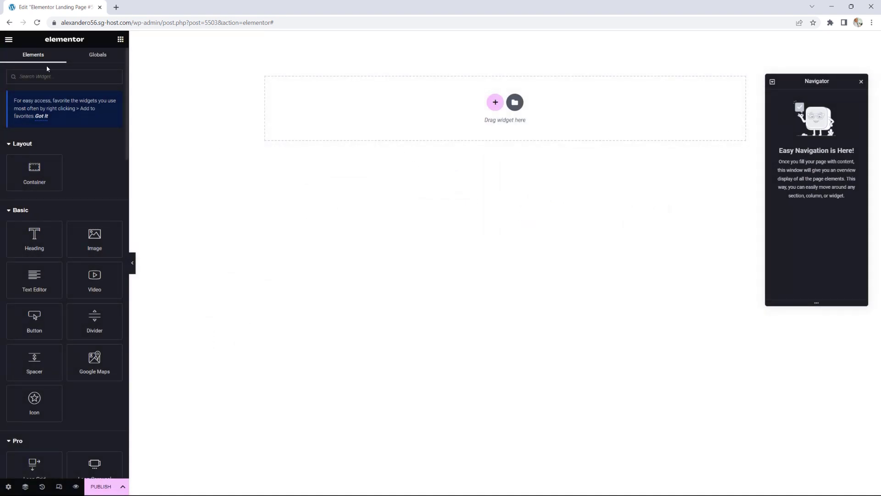
Step: Exit the Elementor editor to WordPress and go to Templates > Kit Library
left_click(9, 40)
left_click(34, 209)
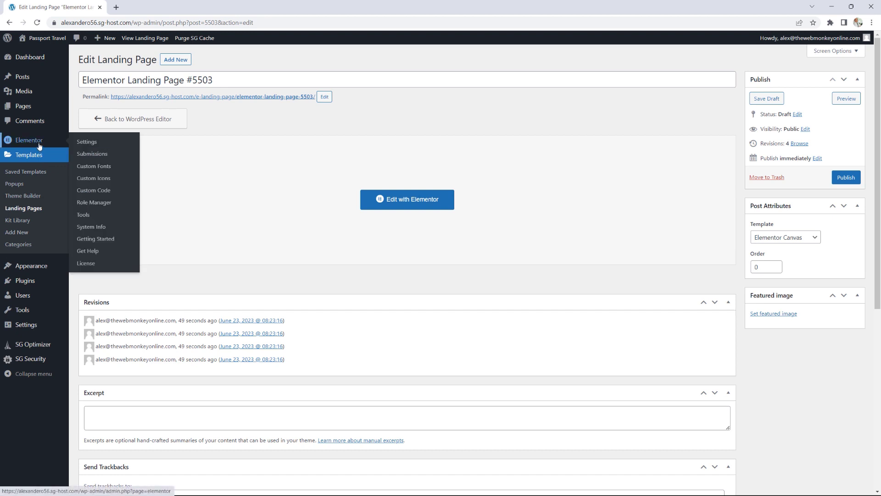
left_click(17, 220)
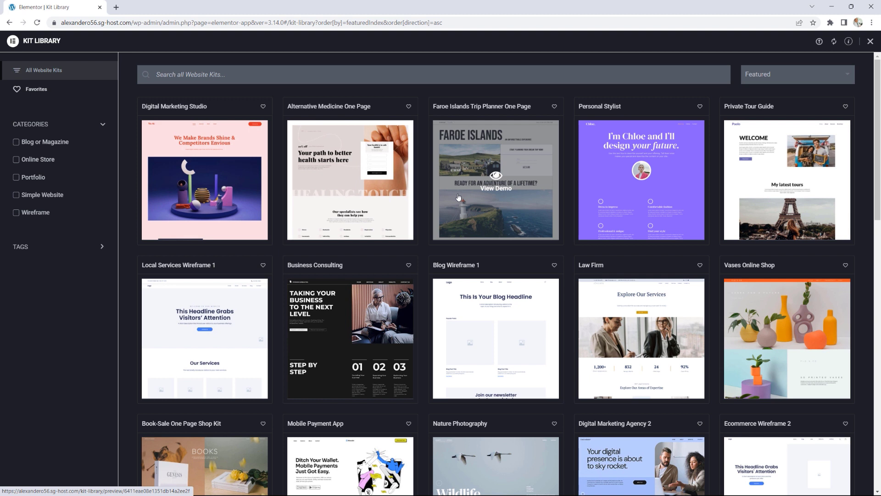
Step: Sort the website kits by New
left_click(804, 73)
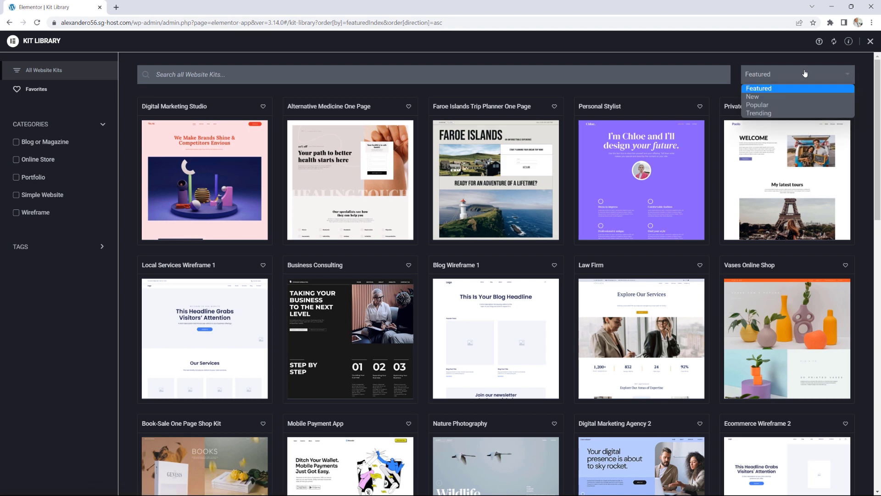
left_click(764, 96)
left_click(779, 82)
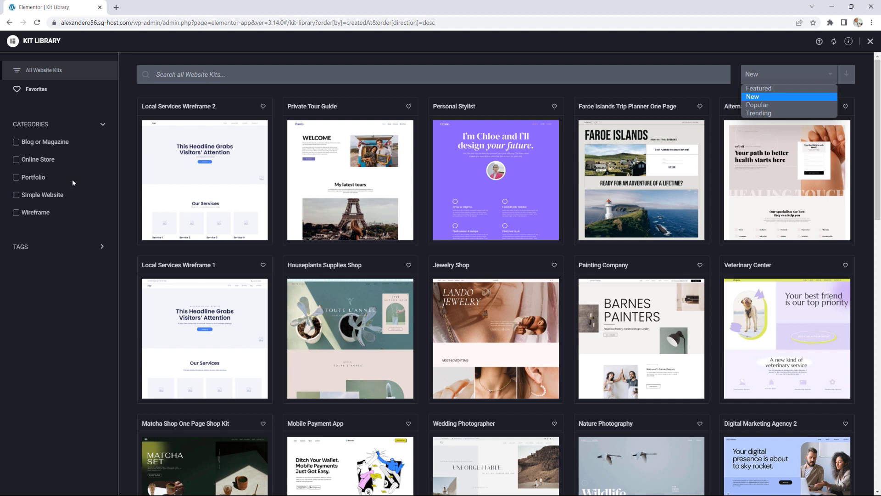
left_click(87, 248)
Step: Try the Law tag, then filter the kits by the Travel and Tours tags instead
left_click(87, 248)
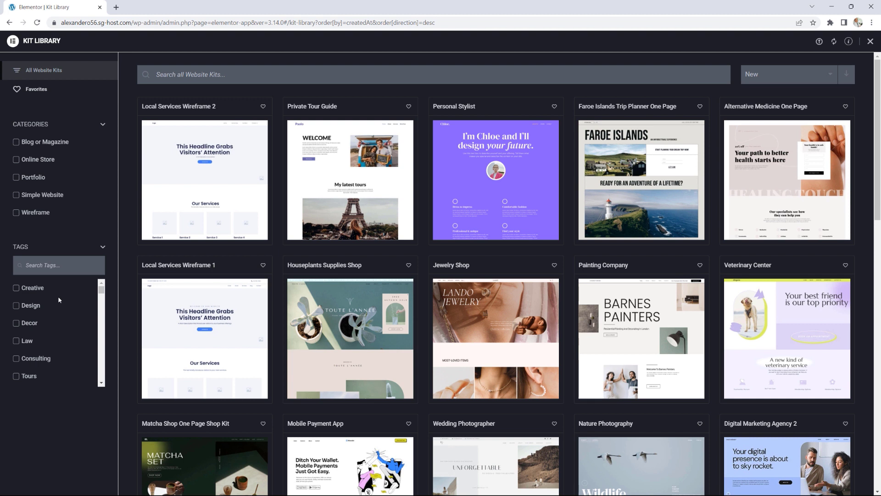
scroll(59, 300, "down", 1)
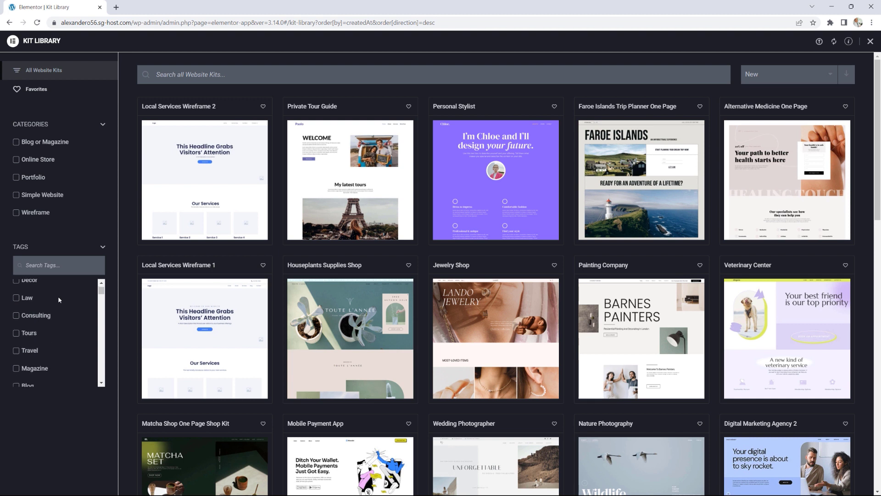
left_click(16, 298)
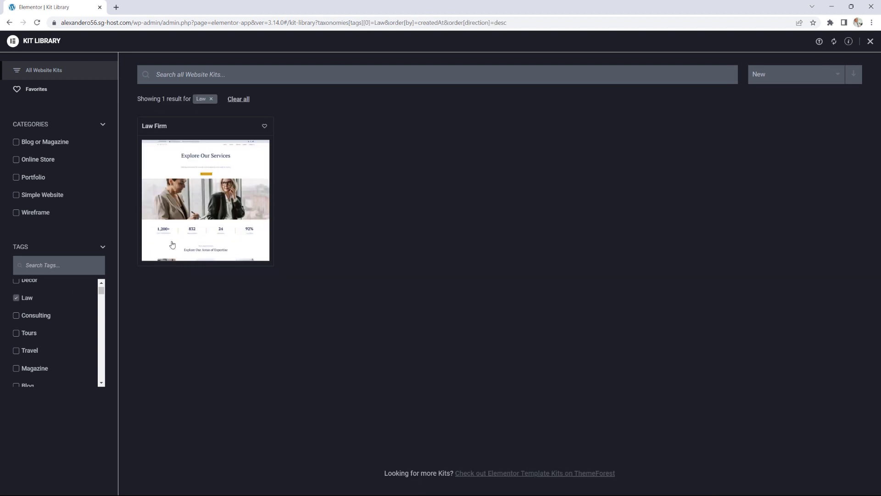
mouse_move(197, 192)
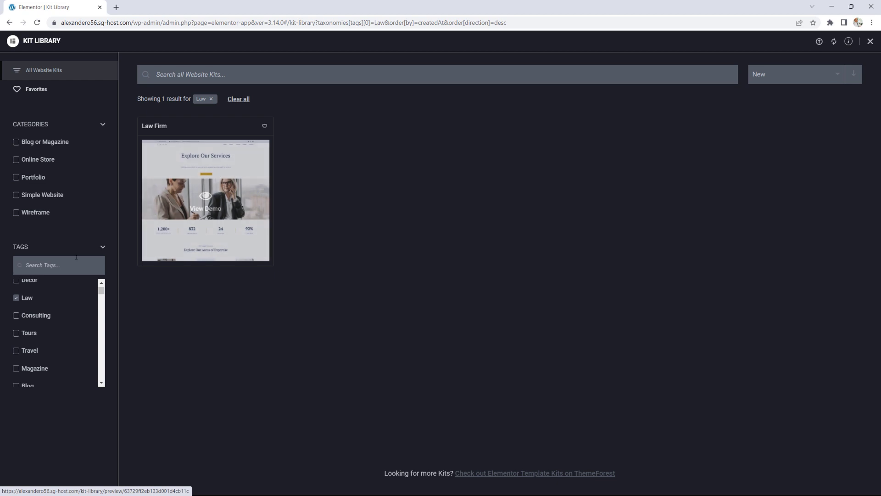
left_click(16, 297)
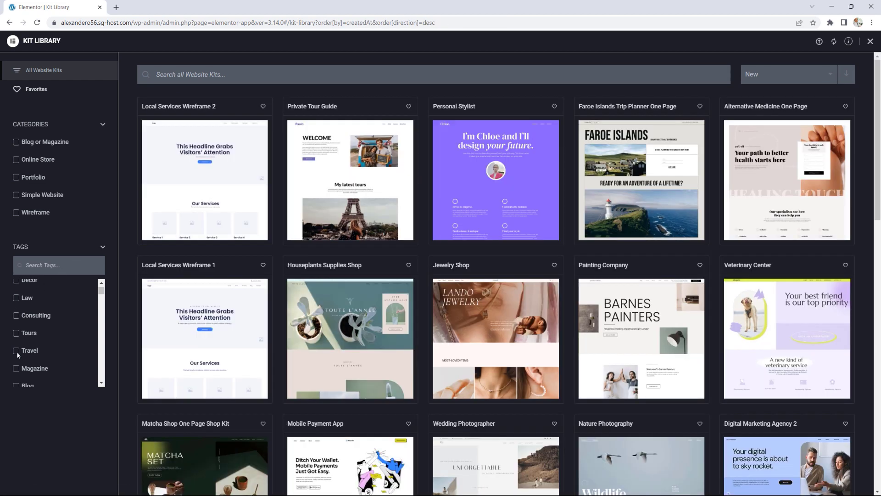
left_click(16, 351)
left_click(16, 333)
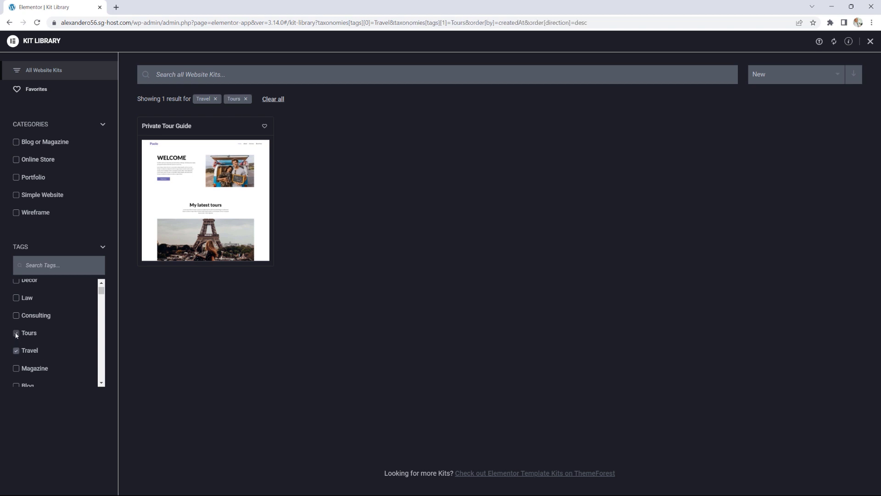
mouse_move(214, 152)
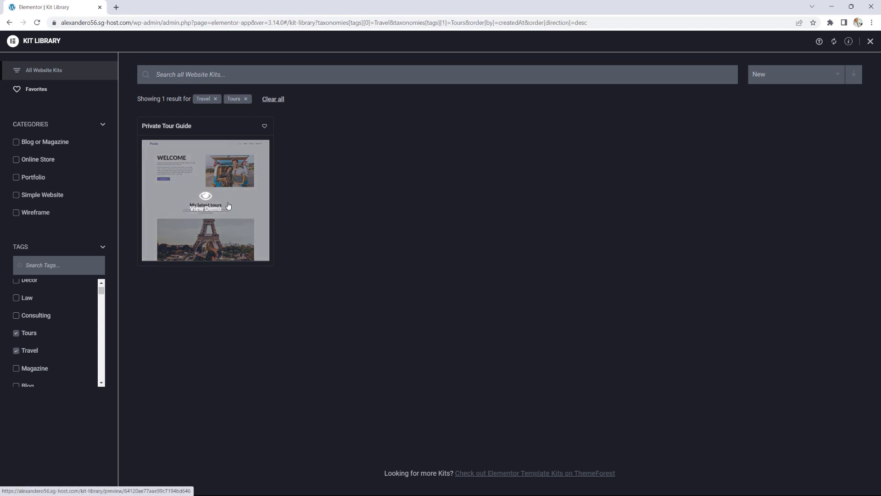
left_click(203, 201)
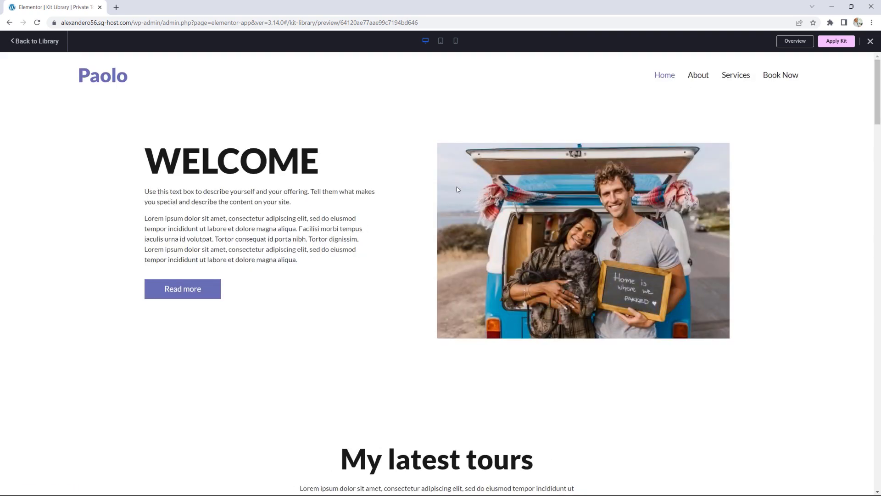
scroll(672, 193, "down", 10)
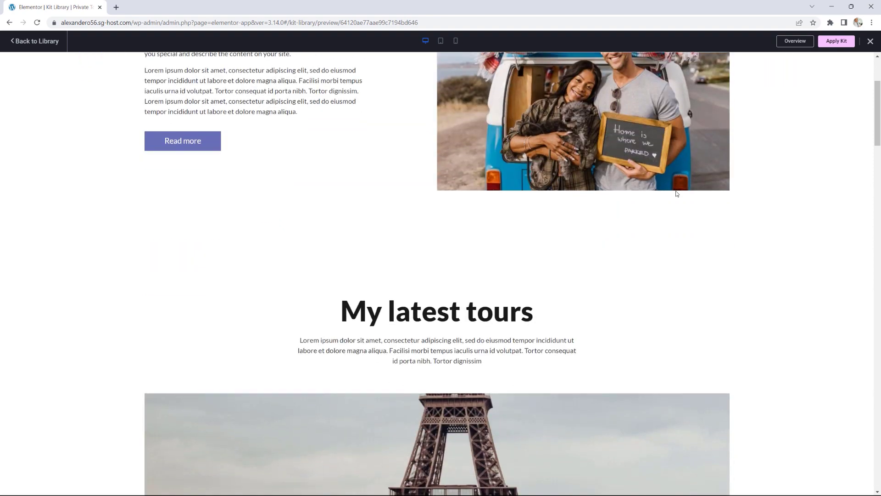
scroll(676, 191, "down", 20)
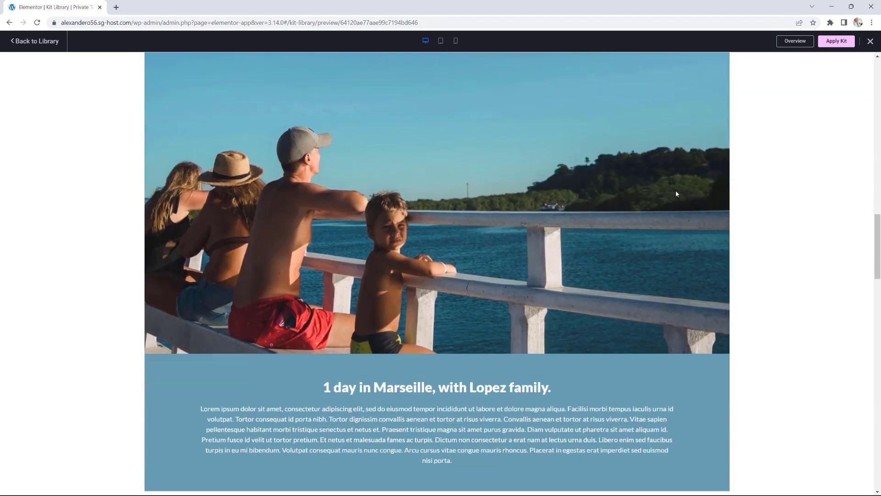
scroll(676, 193, "up", 15)
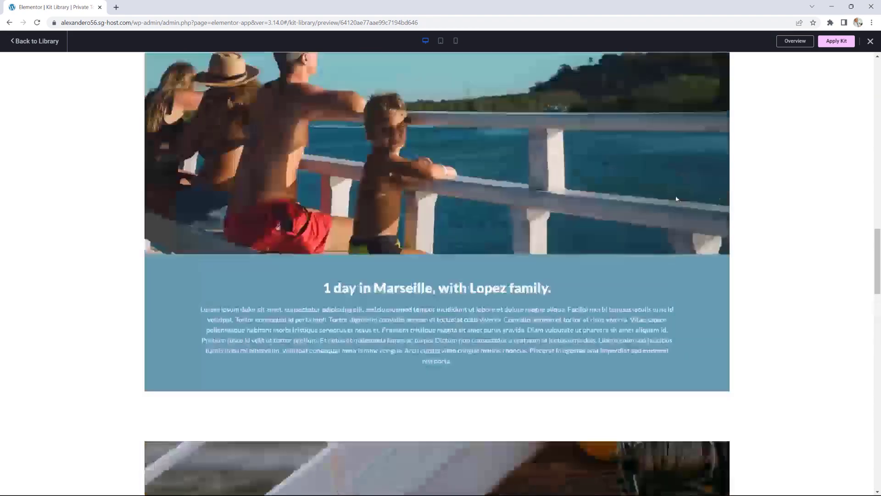
scroll(676, 198, "up", 10)
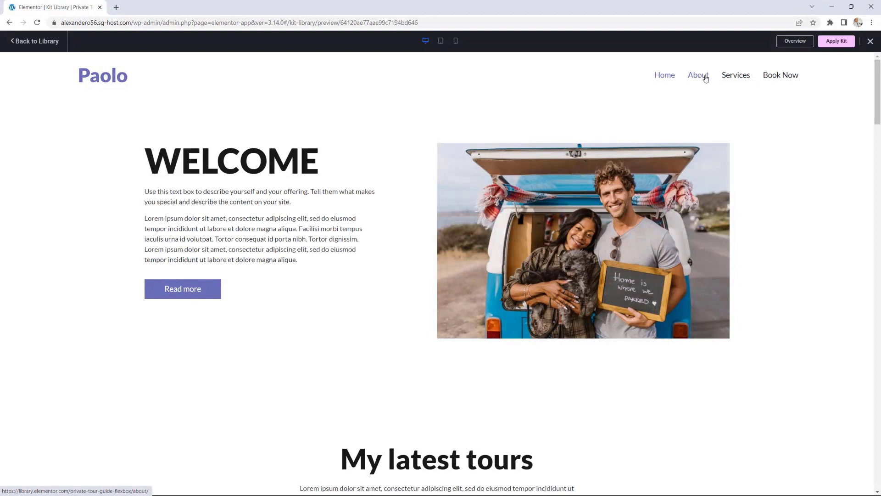
left_click(705, 78)
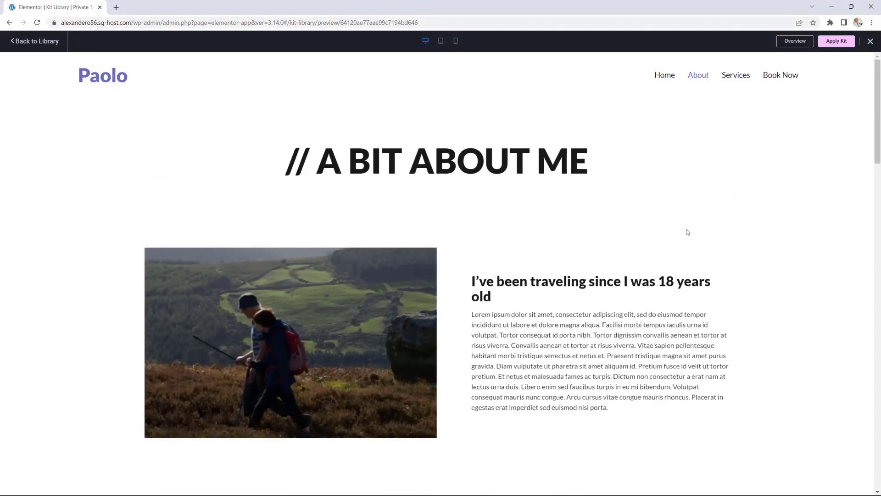
scroll(687, 232, "down", 1)
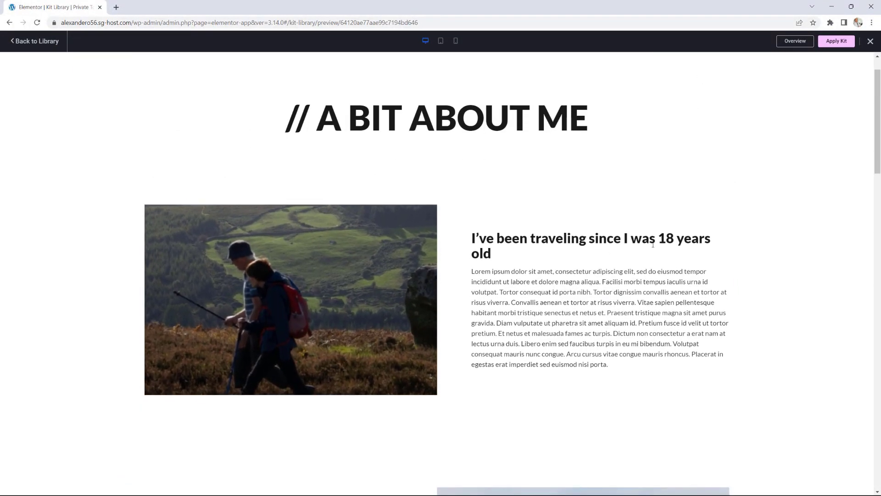
scroll(653, 246, "down", 5)
scroll(653, 246, "up", 6)
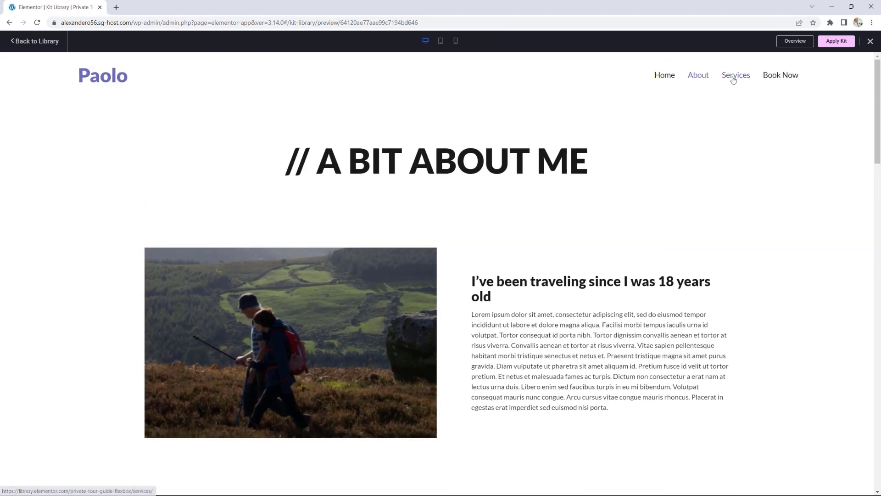
left_click(732, 78)
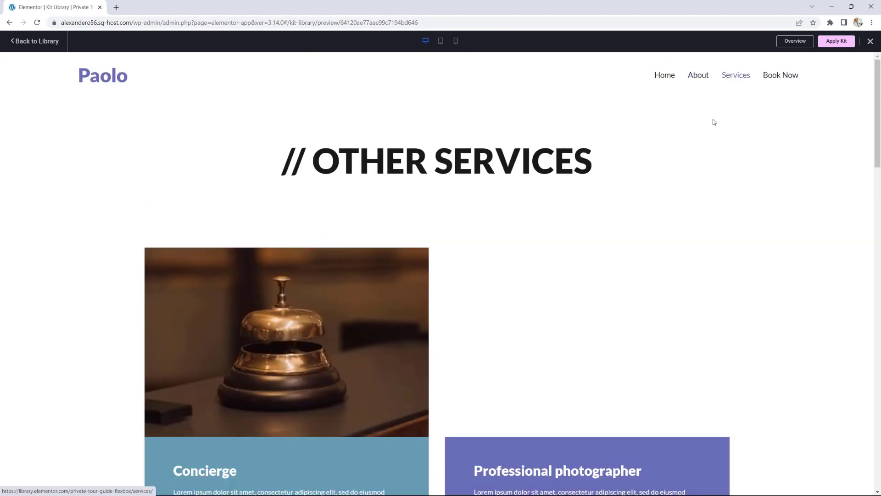
scroll(694, 230, "down", 4)
scroll(693, 235, "up", 4)
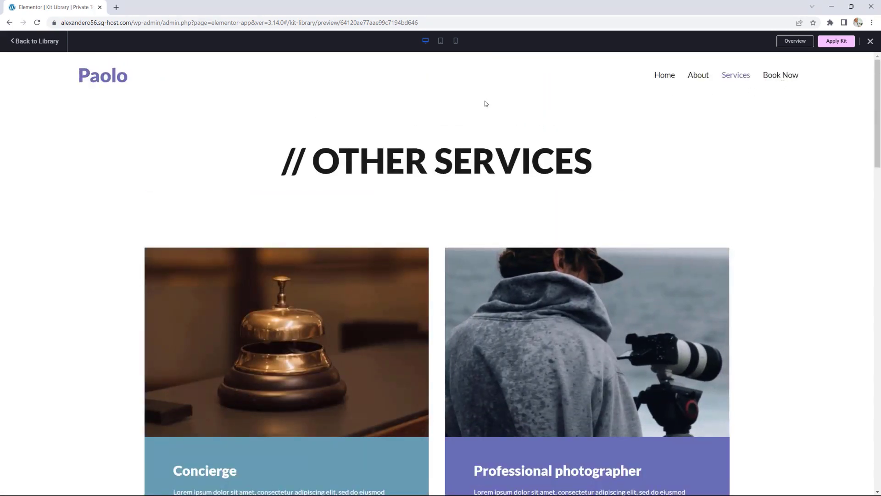
left_click(441, 43)
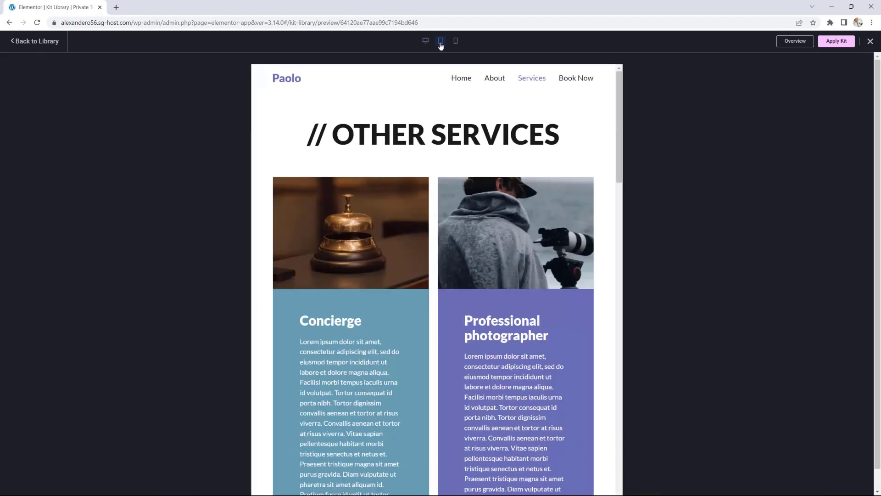
left_click(455, 42)
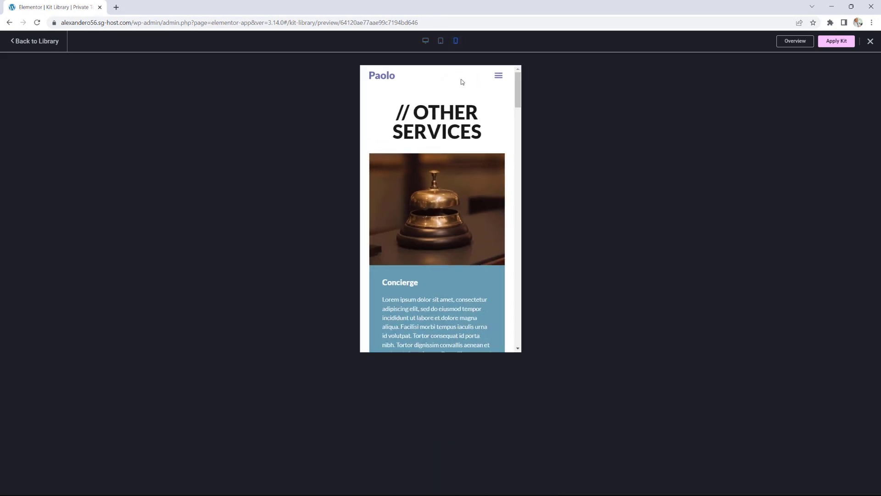
left_click(426, 43)
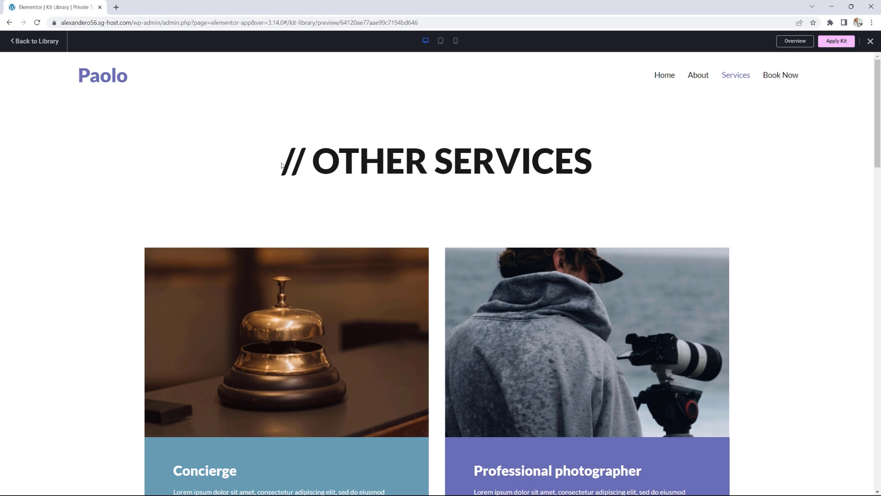
left_click(32, 48)
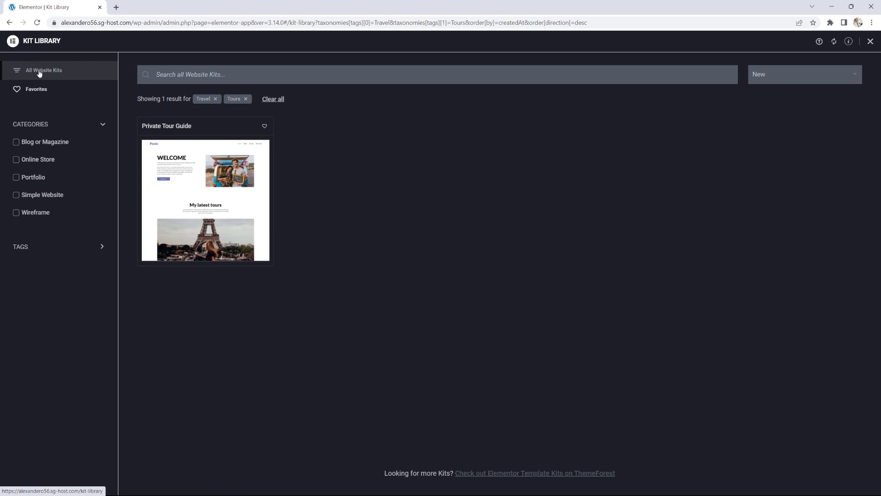
Step: Remove the Travel and Tours tag filters and scroll through the full kit grid
left_click(216, 99)
left_click(215, 99)
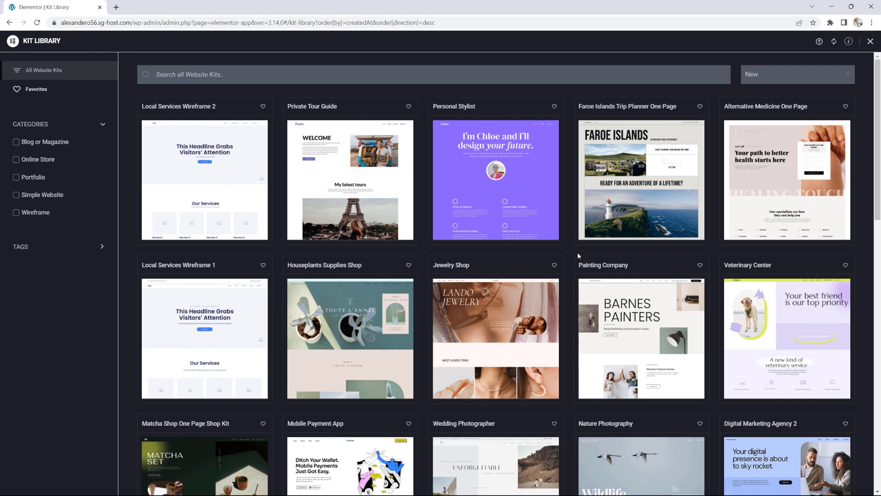
scroll(589, 277, "down", 5)
scroll(589, 278, "down", 2)
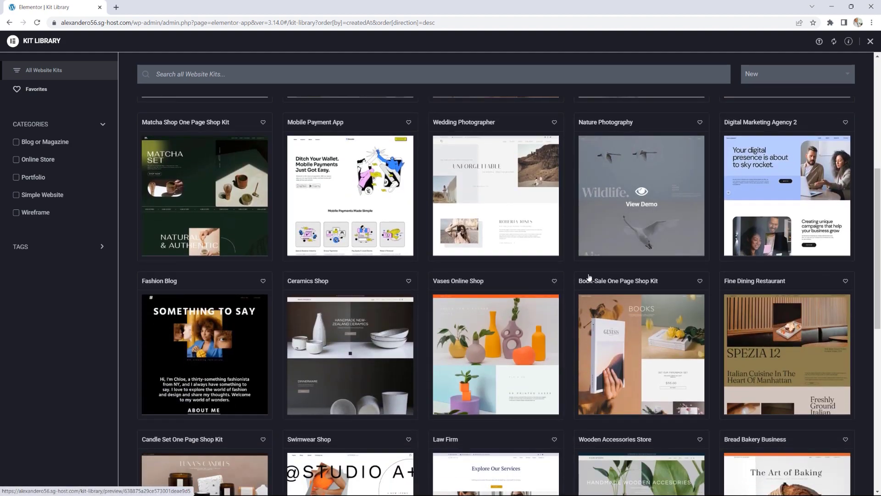